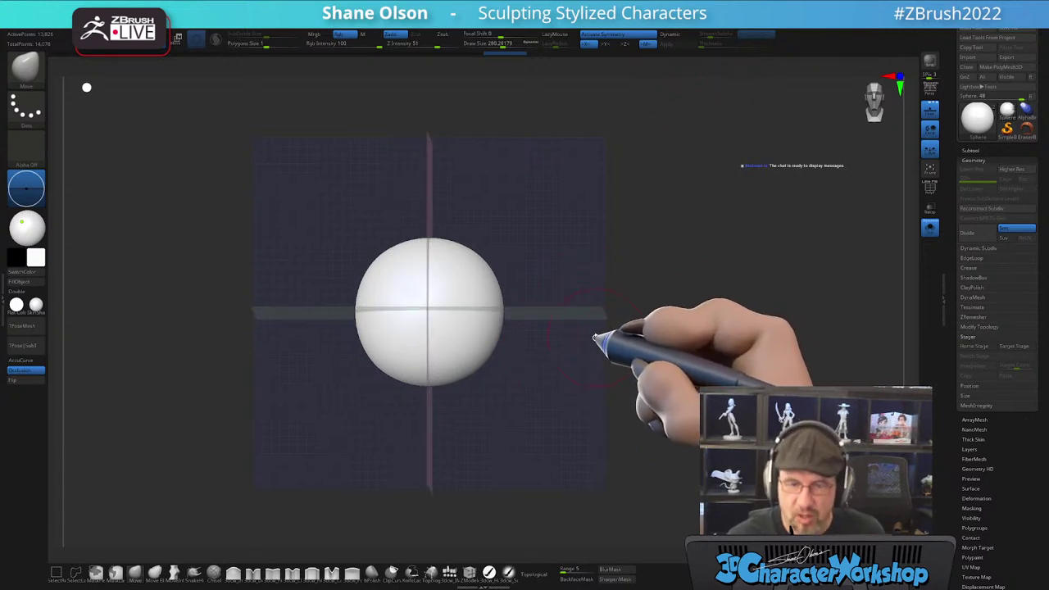
pyautogui.moveTo(576, 405)
pyautogui.keyDown('alt'); pyautogui.mouseDown()
pyautogui.moveTo(614, 380)
pyautogui.moveTo(602, 405)
pyautogui.moveTo(623, 332)
pyautogui.moveTo(614, 348)
pyautogui.mouseUp(); pyautogui.keyUp('alt')
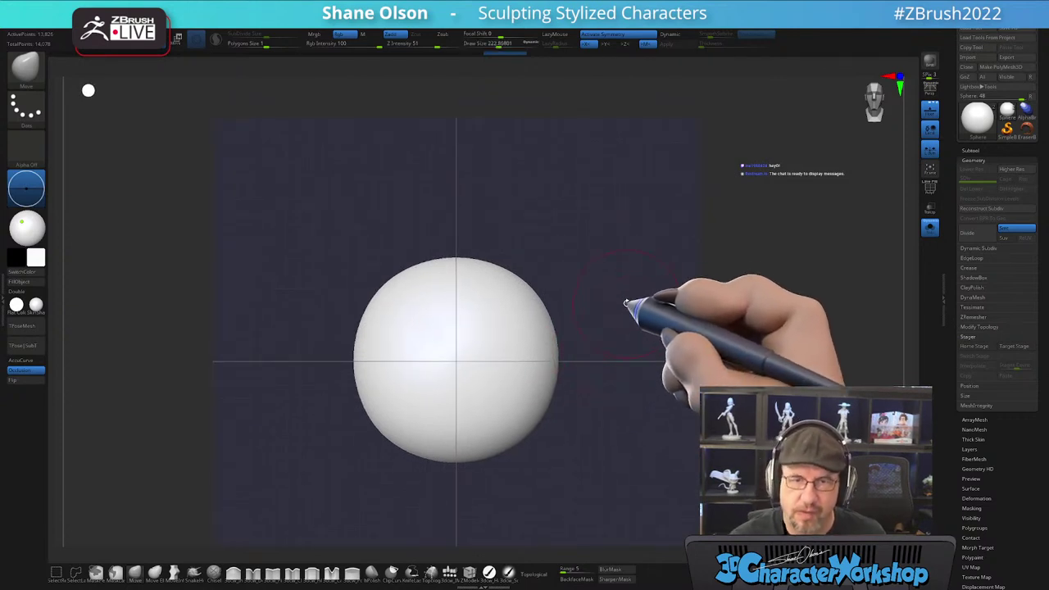
pyautogui.keyDown('alt'); pyautogui.moveTo(635, 312); pyautogui.dragTo(599, 273); pyautogui.keyUp('alt')
pyautogui.moveTo(603, 310)
pyautogui.keyDown('alt'); pyautogui.mouseDown()
pyautogui.moveTo(600, 322)
pyautogui.moveTo(619, 337)
pyautogui.moveTo(613, 370)
pyautogui.moveTo(633, 351)
pyautogui.mouseUp(); pyautogui.keyUp('alt')
pyautogui.hotkey('shift', 'f')
pyautogui.hotkey('shift', 'f')
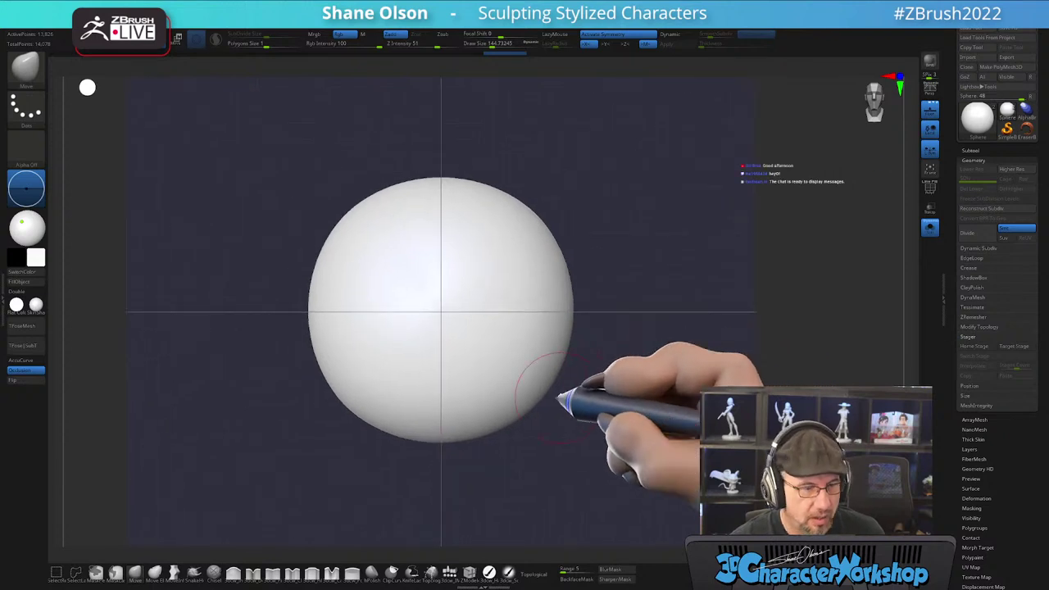
# - Choose a pinkish skin-tone colour and fill the whole sphere with it
pyautogui.click(30, 257)
pyautogui.moveTo(54, 180); pyautogui.dragTo(71, 182)
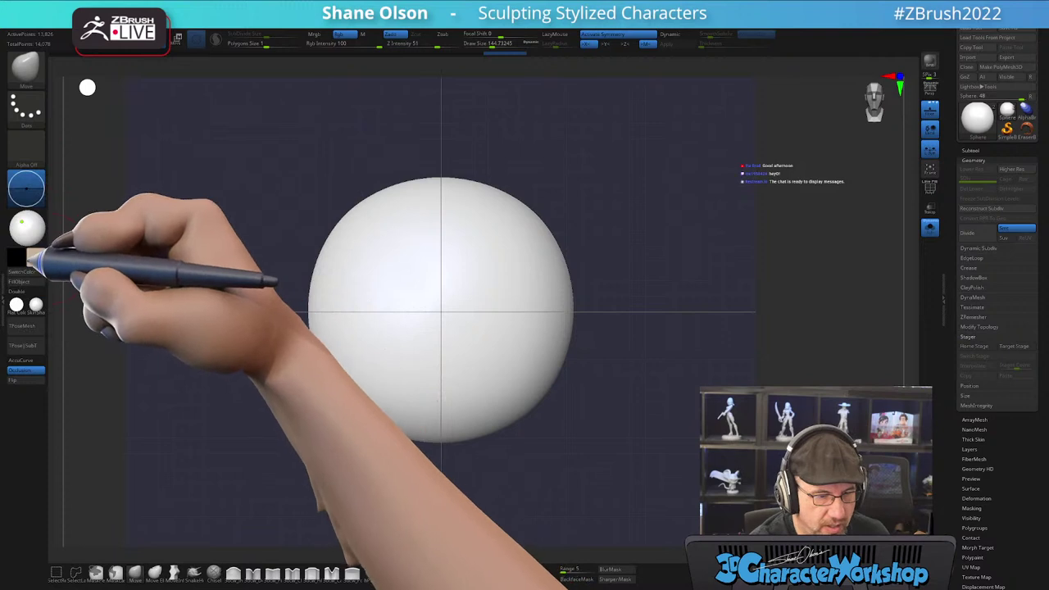
pyautogui.click(31, 255)
pyautogui.click(62, 229)
pyautogui.moveTo(69, 182); pyautogui.dragTo(60, 182)
pyautogui.click(71, 243)
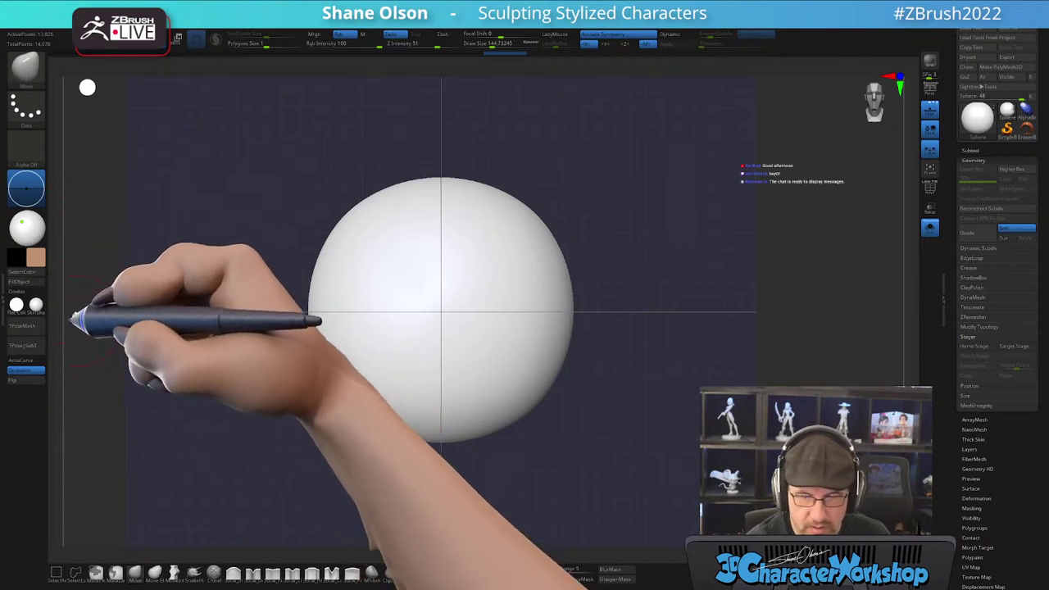
pyautogui.click(19, 281)
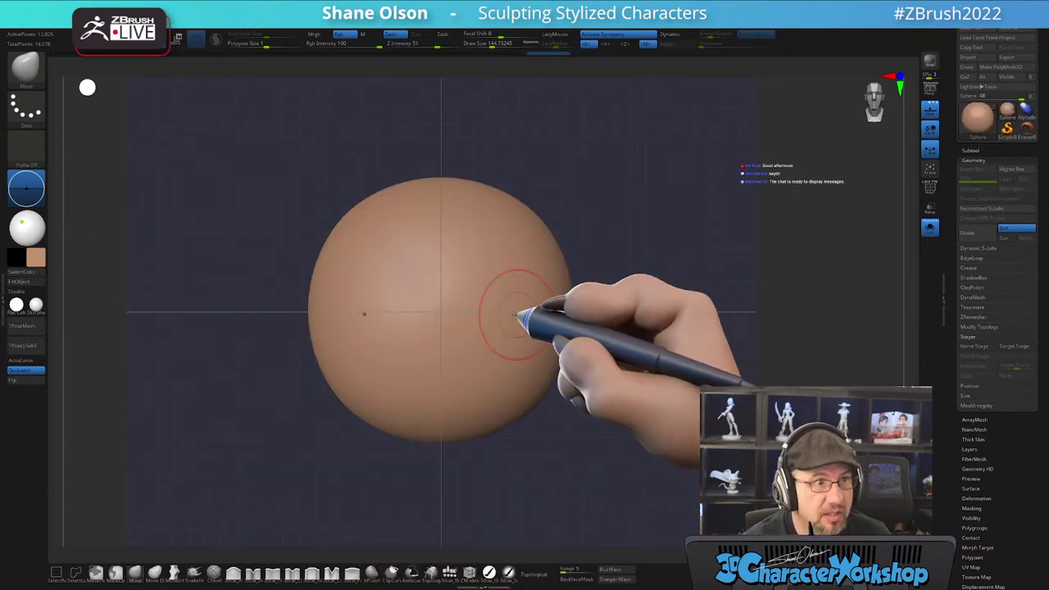
pyautogui.click(36, 257)
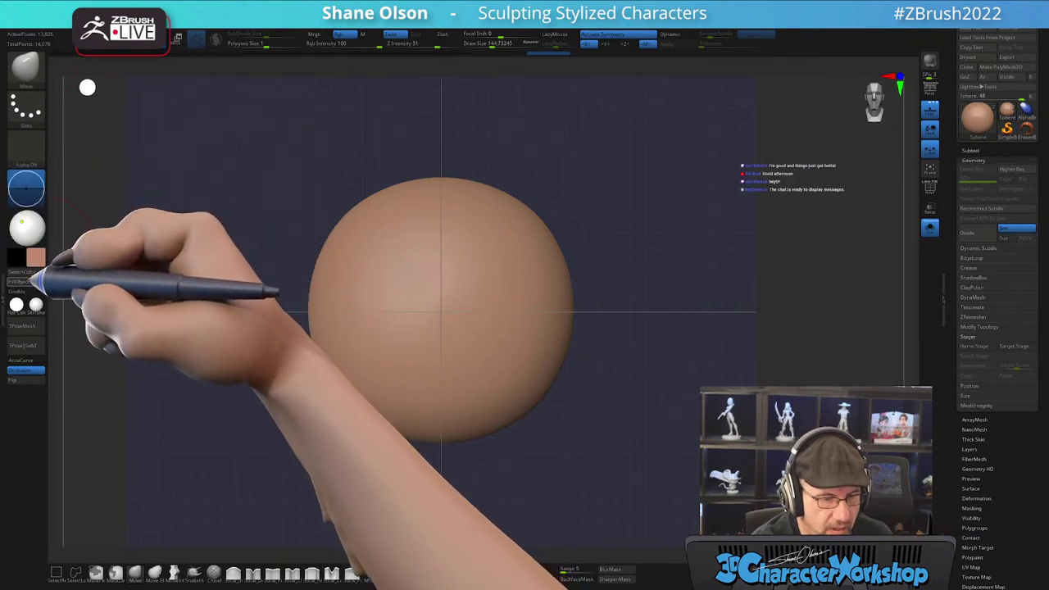
# - Hide the floor grid and frame the sphere from the front with free space around it
pyautogui.keyDown('alt'); pyautogui.moveTo(683, 407); pyautogui.dragTo(704, 394); pyautogui.keyUp('alt')
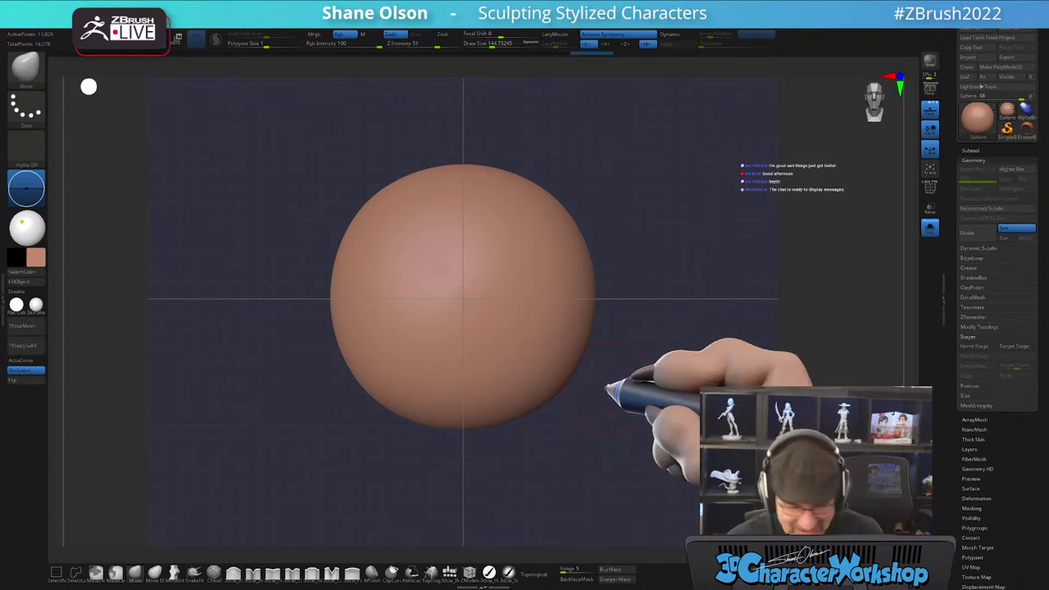
pyautogui.keyDown('alt'); pyautogui.moveTo(614, 369); pyautogui.dragTo(601, 343); pyautogui.keyUp('alt')
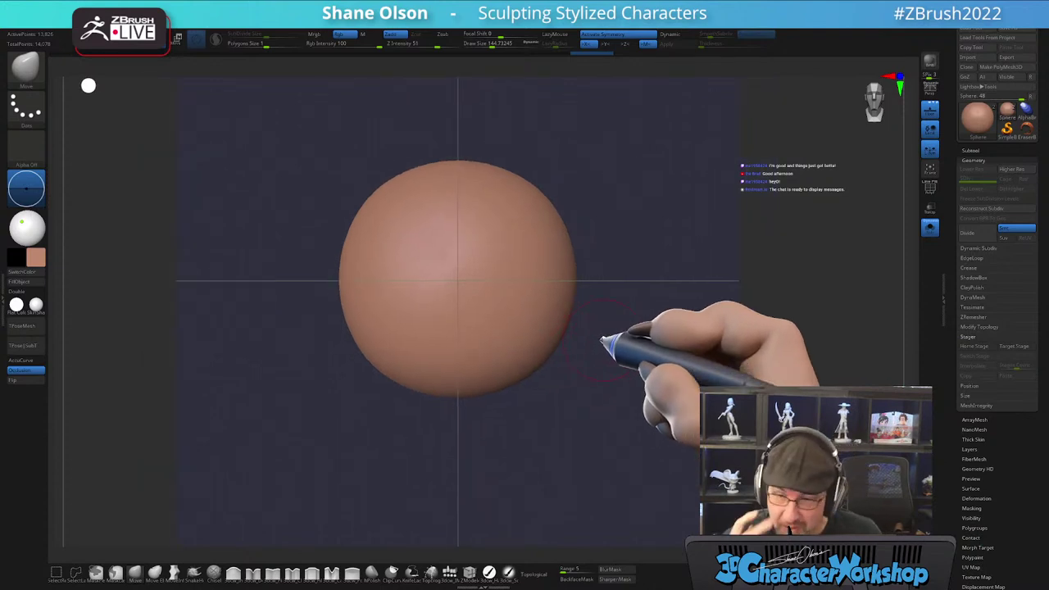
pyautogui.click(929, 110)
pyautogui.keyDown('alt'); pyautogui.moveTo(551, 417); pyautogui.dragTo(503, 429); pyautogui.keyUp('alt')
pyautogui.moveTo(534, 346)
pyautogui.keyDown('alt'); pyautogui.mouseDown()
pyautogui.moveTo(555, 300)
pyautogui.moveTo(568, 320)
pyautogui.moveTo(578, 313)
pyautogui.moveTo(565, 287)
pyautogui.mouseUp(); pyautogui.keyUp('alt')
# - Duplicate the sphere downward with the gizmo and shift the copy forward in side view to start the jaw mass
pyautogui.press('w')
pyautogui.keyDown('alt'); pyautogui.moveTo(585, 227); pyautogui.dragTo(590, 265); pyautogui.keyUp('alt')
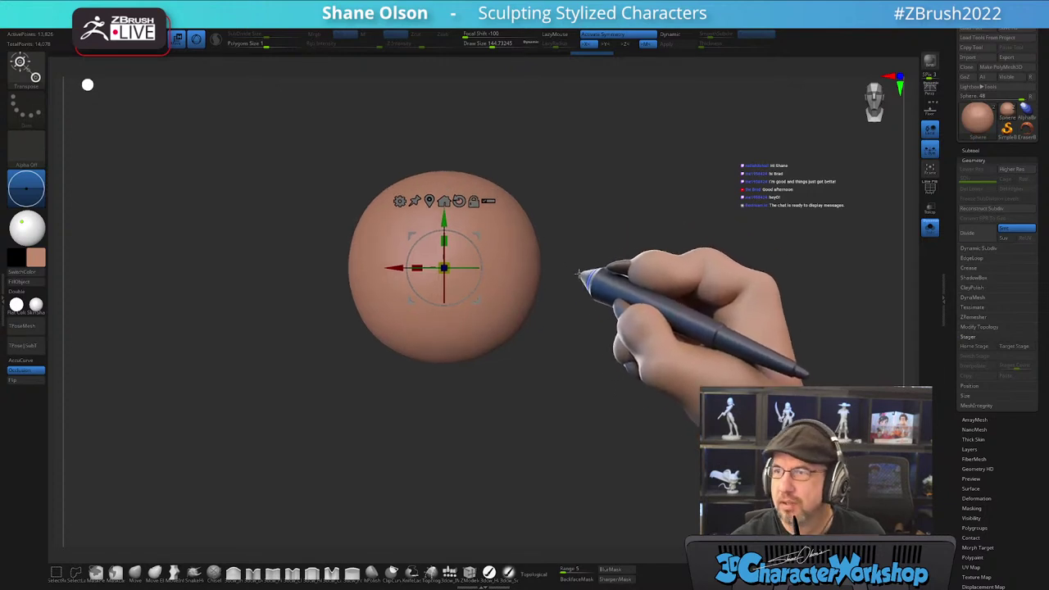
pyautogui.moveTo(455, 227); pyautogui.dragTo(444, 261)
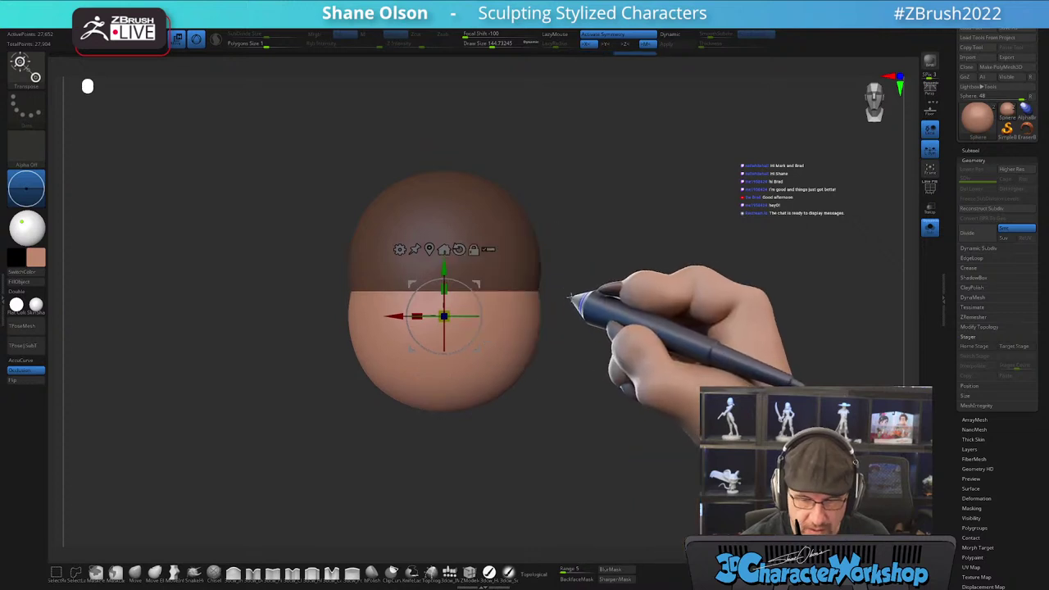
pyautogui.keyDown('alt'); pyautogui.moveTo(571, 304); pyautogui.dragTo(566, 331); pyautogui.keyUp('alt')
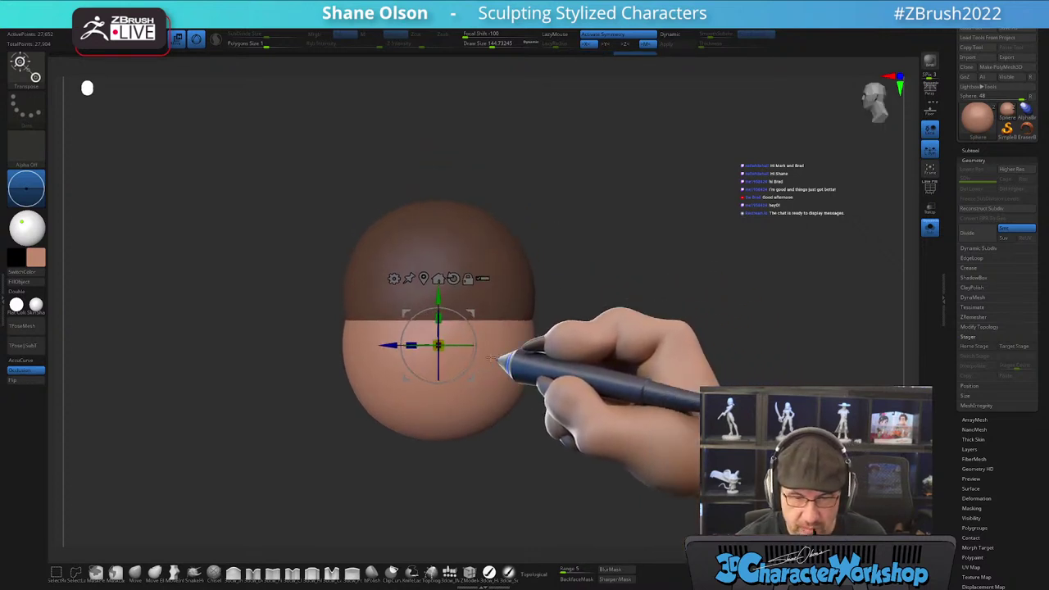
pyautogui.moveTo(390, 345); pyautogui.dragTo(412, 345)
pyautogui.moveTo(413, 293); pyautogui.dragTo(412, 296)
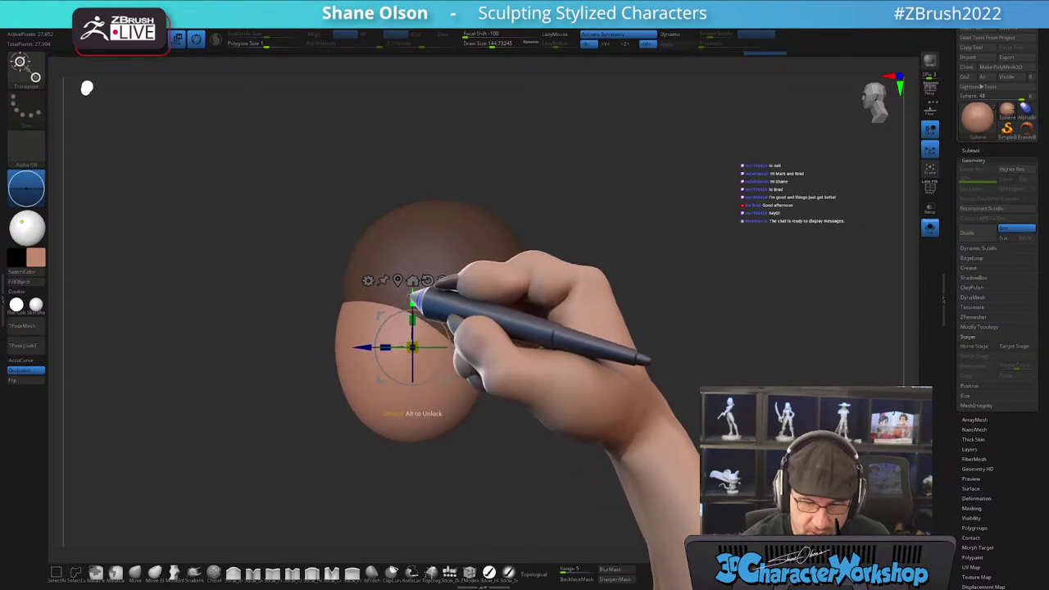
pyautogui.moveTo(363, 357); pyautogui.dragTo(351, 357)
# - Reposition the unmasked jaw sphere with the gizmo so it sits lower and in front of the masked cranium
pyautogui.press('q')
pyautogui.moveTo(501, 415)
pyautogui.mouseDown()
pyautogui.moveTo(550, 407)
pyautogui.moveTo(544, 398)
pyautogui.moveTo(620, 374)
pyautogui.mouseUp()
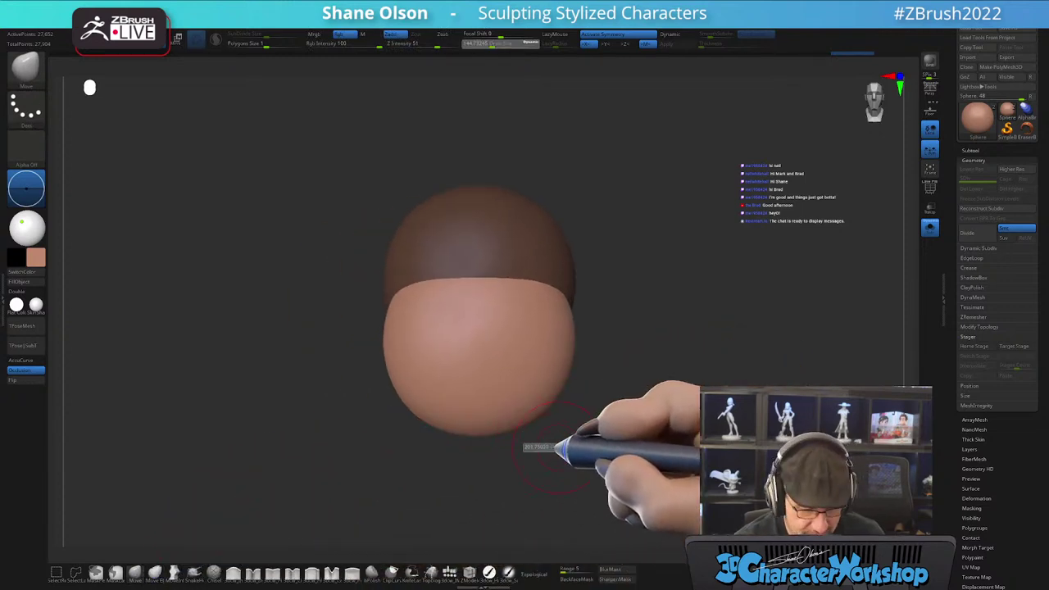
pyautogui.moveTo(571, 428)
pyautogui.keyDown('alt'); pyautogui.mouseDown()
pyautogui.moveTo(563, 452)
pyautogui.moveTo(585, 432)
pyautogui.moveTo(551, 397)
pyautogui.moveTo(560, 393)
pyautogui.mouseUp(); pyautogui.keyUp('alt')
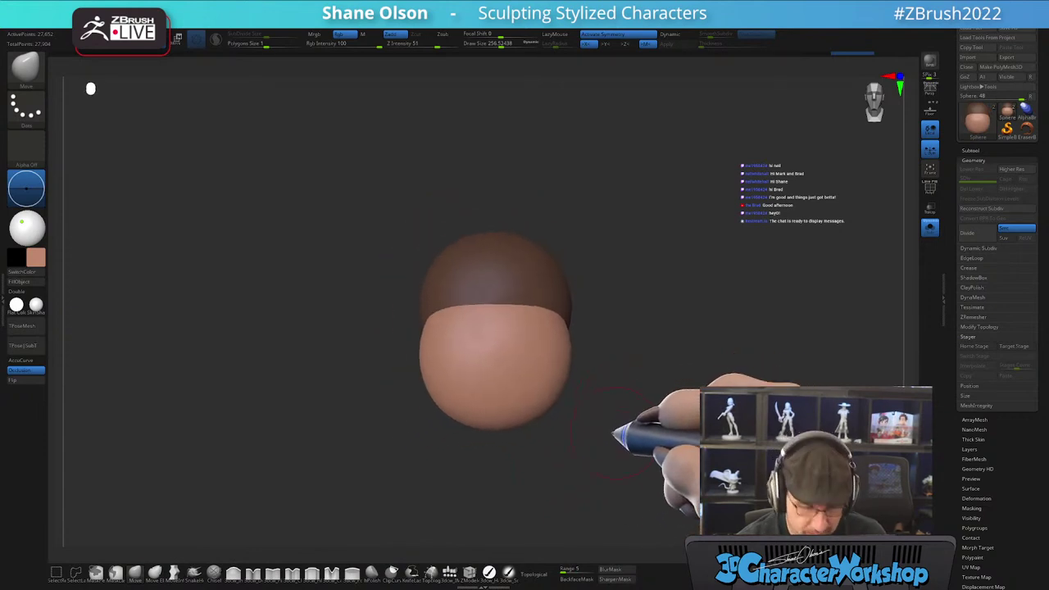
pyautogui.press('w')
pyautogui.moveTo(496, 309); pyautogui.dragTo(498, 263)
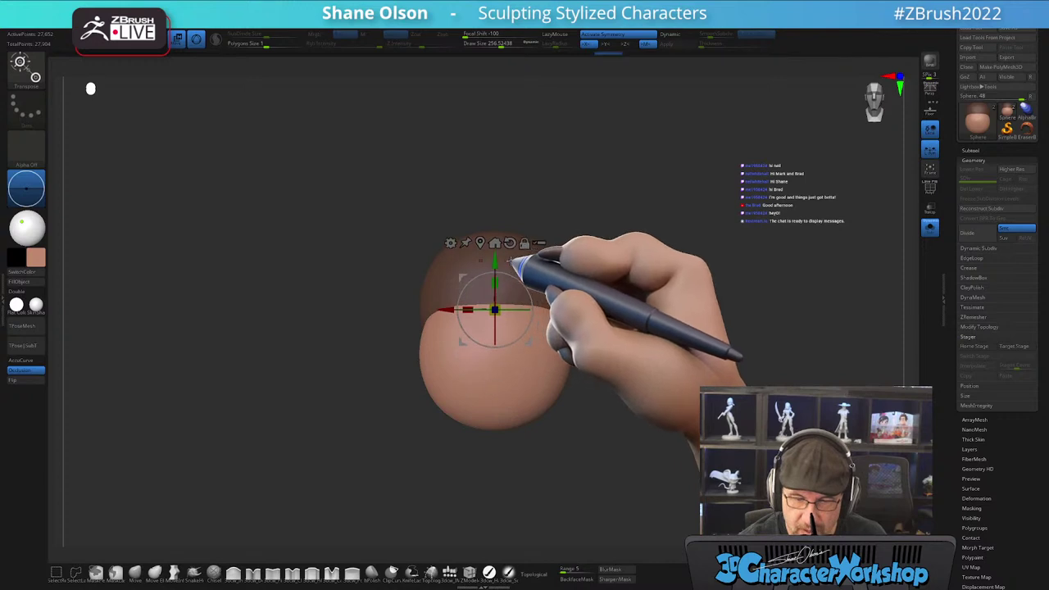
pyautogui.moveTo(646, 368); pyautogui.dragTo(599, 369)
pyautogui.moveTo(495, 309); pyautogui.dragTo(500, 294)
pyautogui.keyDown('alt'); pyautogui.moveTo(501, 185); pyautogui.dragTo(496, 202); pyautogui.keyUp('alt')
pyautogui.moveTo(489, 276); pyautogui.dragTo(488, 281)
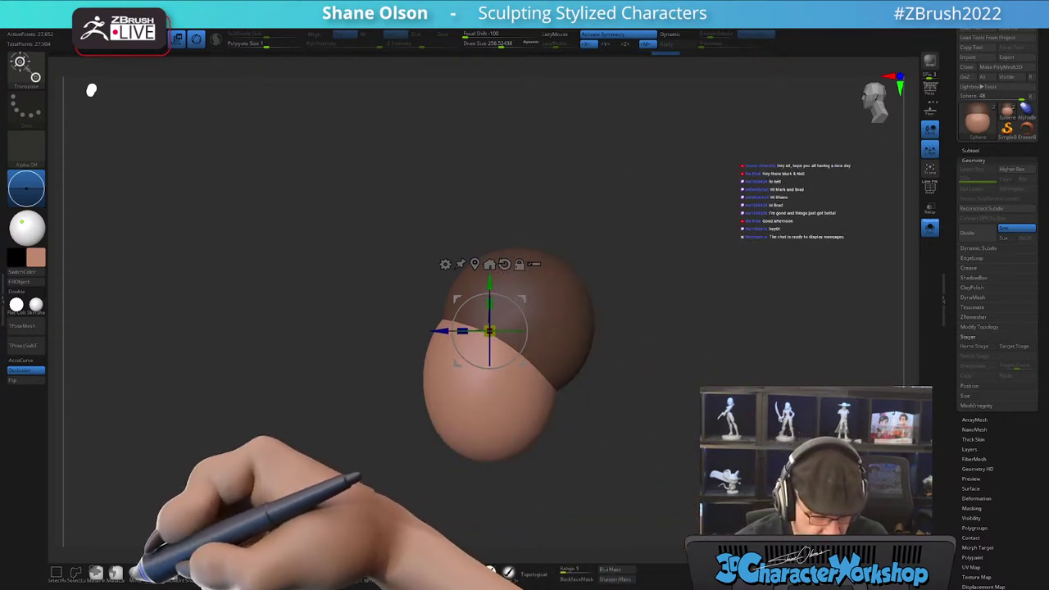
# - Reshape the jaw sphere with a large Move brush from front and side, tapering it toward a narrow chin
pyautogui.click(135, 573)
pyautogui.press('s')
pyautogui.keyDown('shift'); pyautogui.moveTo(552, 461); pyautogui.dragTo(599, 458); pyautogui.keyUp('shift')
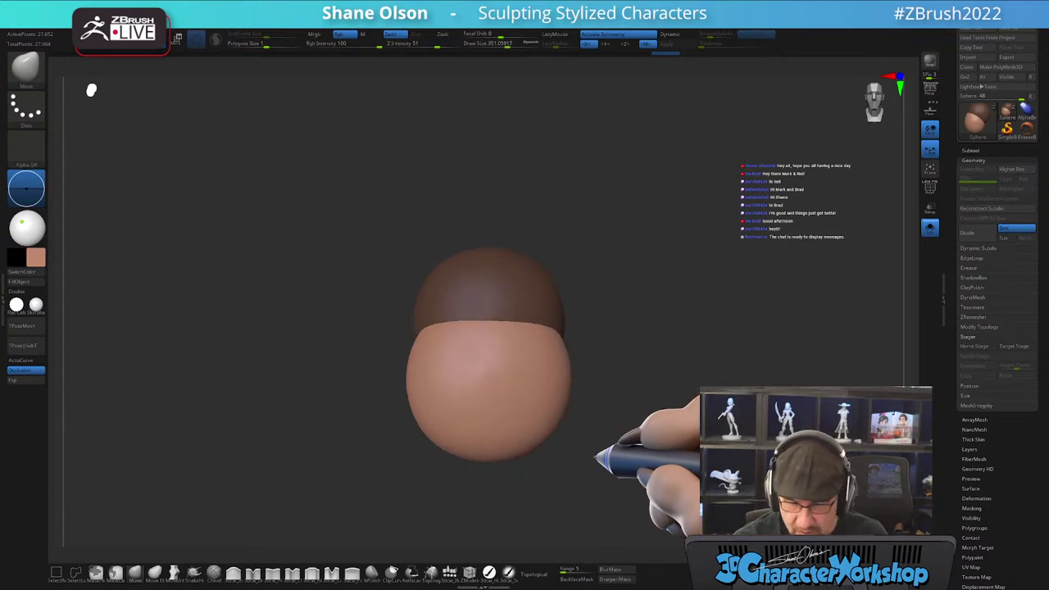
pyautogui.moveTo(592, 374)
pyautogui.keyDown('alt'); pyautogui.mouseDown()
pyautogui.moveTo(584, 399)
pyautogui.moveTo(565, 366)
pyautogui.moveTo(484, 361)
pyautogui.moveTo(528, 344)
pyautogui.moveTo(506, 359)
pyautogui.mouseUp(); pyautogui.keyUp('alt')
pyautogui.moveTo(504, 358); pyautogui.dragTo(497, 356)
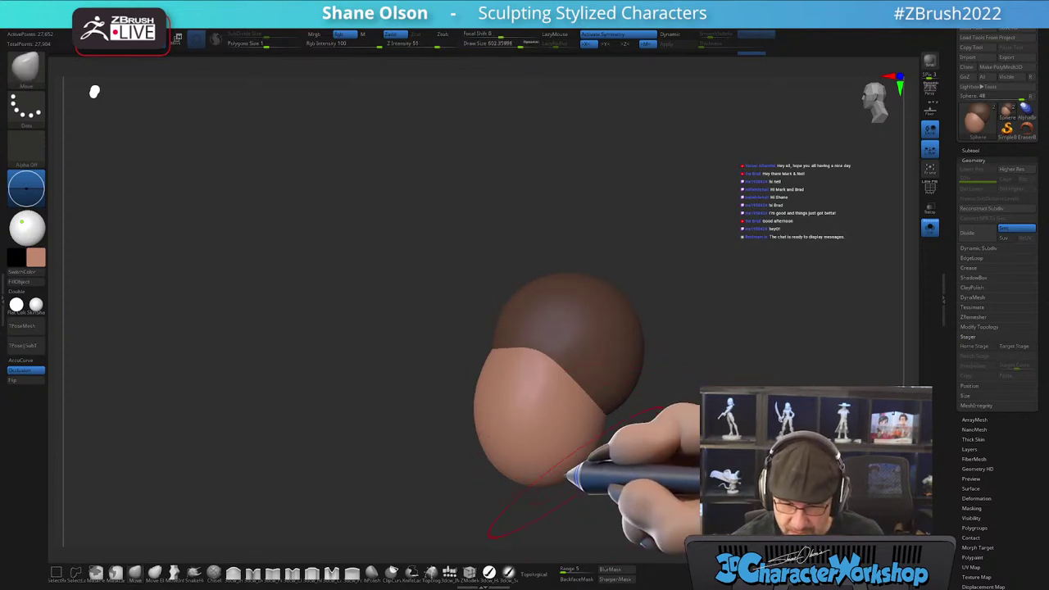
pyautogui.keyDown('shift'); pyautogui.moveTo(576, 479); pyautogui.dragTo(608, 477); pyautogui.keyUp('shift')
pyautogui.keyDown('alt'); pyautogui.moveTo(615, 435); pyautogui.dragTo(601, 408); pyautogui.keyUp('alt')
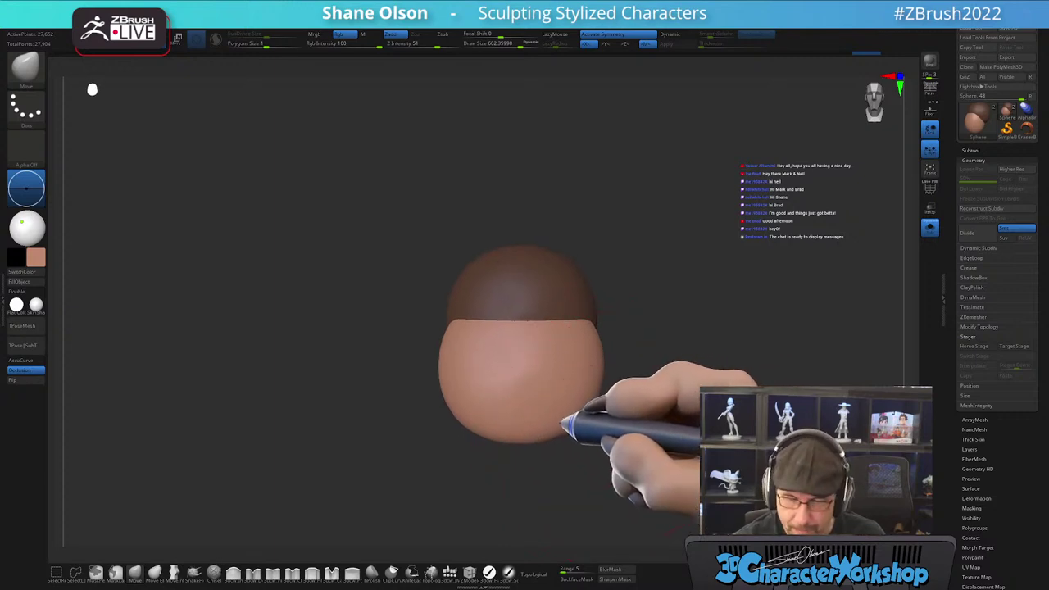
pyautogui.moveTo(647, 430)
pyautogui.mouseDown()
pyautogui.moveTo(585, 438)
pyautogui.moveTo(645, 422)
pyautogui.moveTo(618, 431)
pyautogui.moveTo(625, 401)
pyautogui.moveTo(599, 384)
pyautogui.moveTo(592, 397)
pyautogui.moveTo(607, 395)
pyautogui.moveTo(595, 401)
pyautogui.mouseUp()
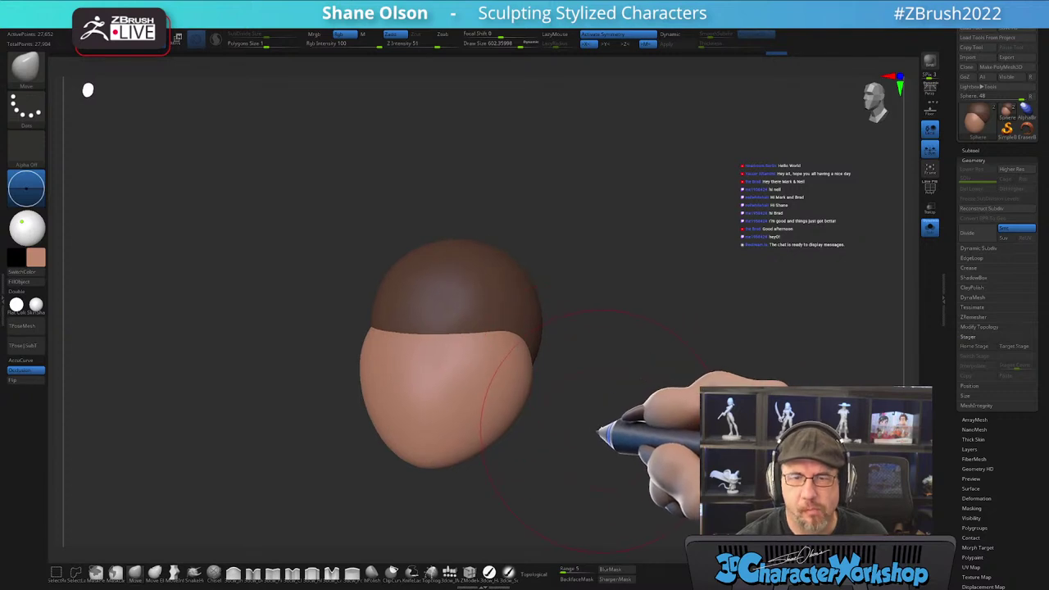
pyautogui.moveTo(606, 433); pyautogui.dragTo(600, 397)
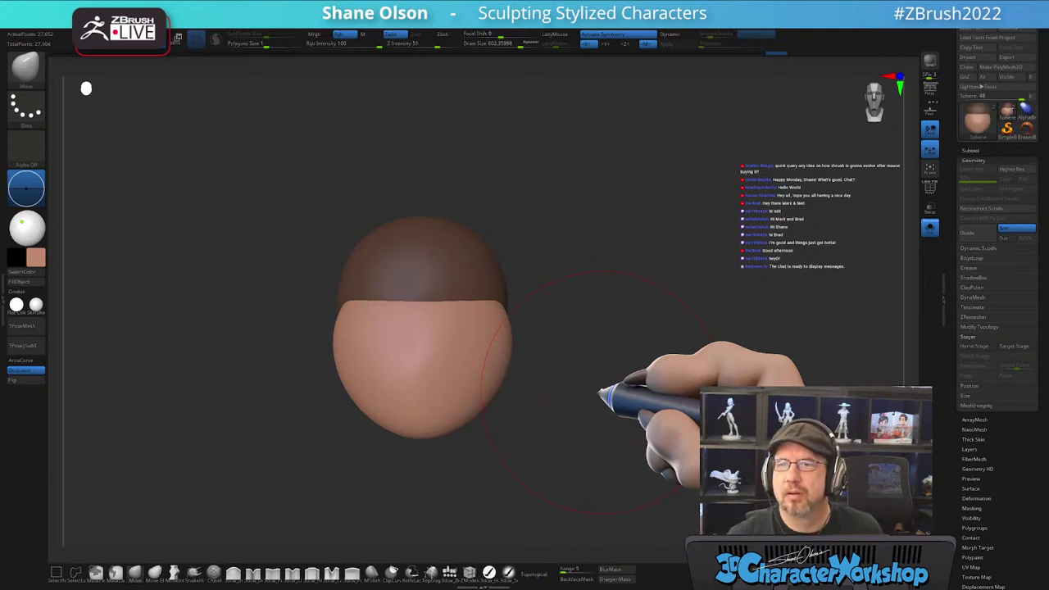
# - Refine the jaw's side, invert the mask to free the cranium, and adjust the cranium's upper outline with the Move brush
pyautogui.keyDown('alt'); pyautogui.moveTo(572, 352); pyautogui.dragTo(583, 354); pyautogui.keyUp('alt')
pyautogui.moveTo(579, 310)
pyautogui.keyDown('alt'); pyautogui.mouseDown()
pyautogui.moveTo(574, 319)
pyautogui.moveTo(589, 320)
pyautogui.mouseUp(); pyautogui.keyUp('alt')
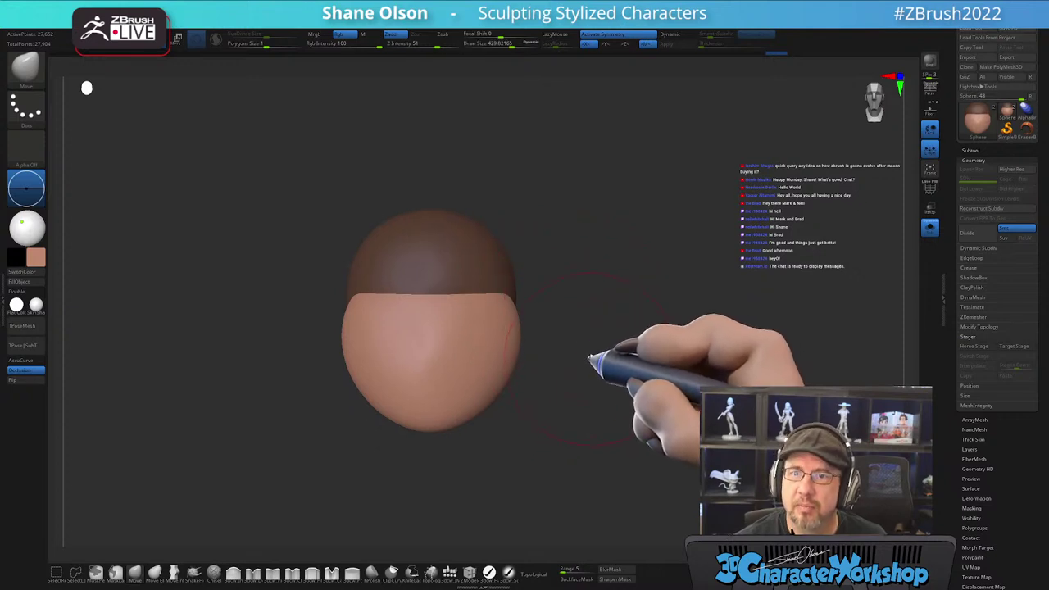
pyautogui.press('ctrl')
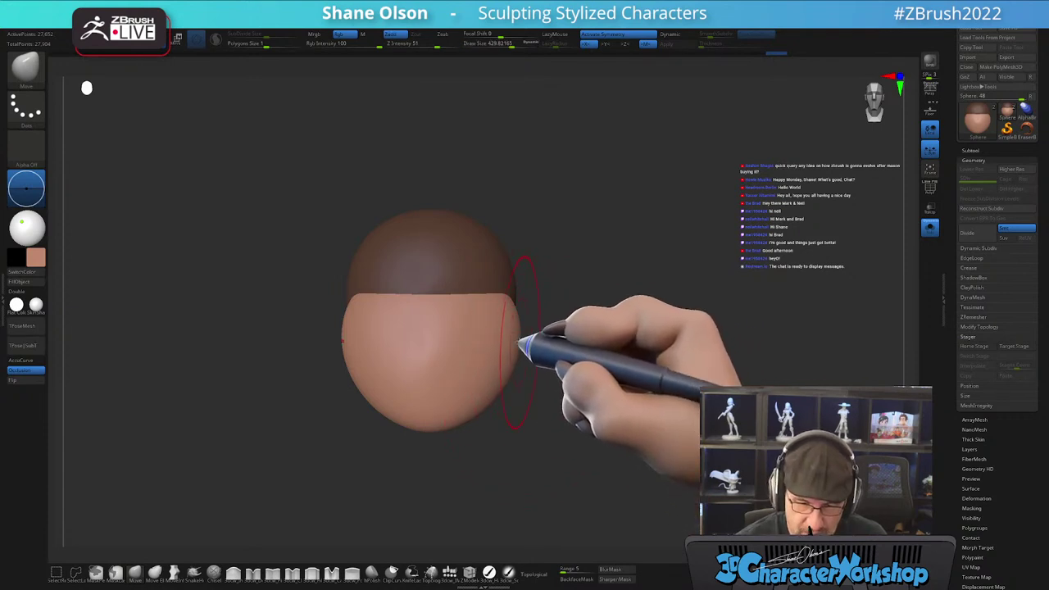
pyautogui.moveTo(524, 300)
pyautogui.mouseDown()
pyautogui.moveTo(555, 347)
pyautogui.moveTo(485, 304)
pyautogui.moveTo(533, 419)
pyautogui.moveTo(569, 433)
pyautogui.mouseUp()
pyautogui.press('shift')
pyautogui.moveTo(627, 402)
pyautogui.mouseDown()
pyautogui.moveTo(623, 370)
pyautogui.moveTo(569, 379)
pyautogui.mouseUp()
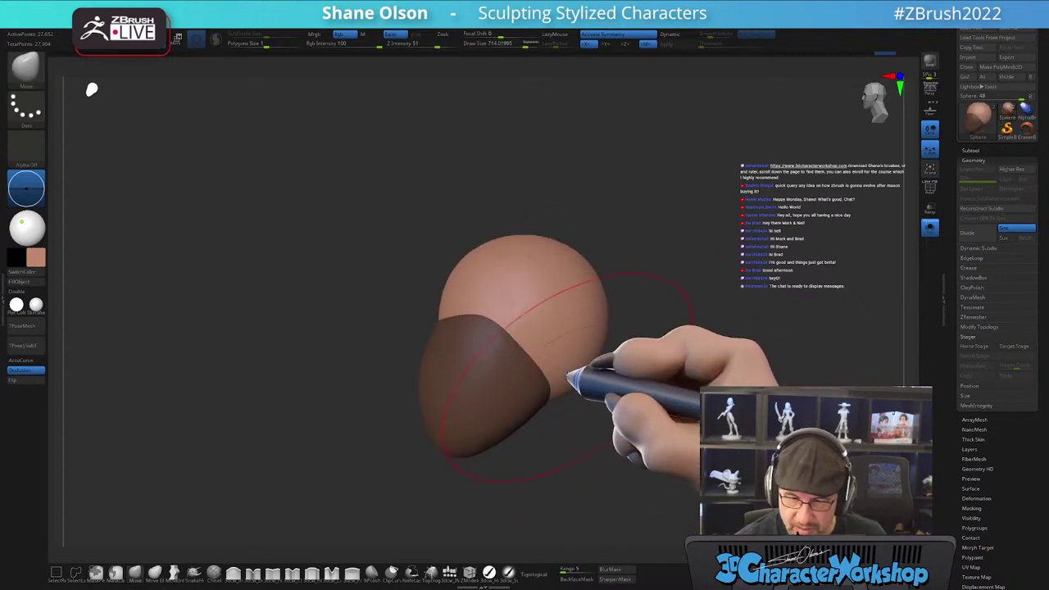
pyautogui.moveTo(485, 255); pyautogui.dragTo(476, 246)
pyautogui.moveTo(576, 263); pyautogui.dragTo(584, 257)
# - Narrow the cranium's sides and reshape its top and back with a large Move brush
pyautogui.moveTo(594, 386)
pyautogui.mouseDown()
pyautogui.moveTo(632, 363)
pyautogui.moveTo(675, 271)
pyautogui.moveTo(620, 289)
pyautogui.moveTo(623, 302)
pyautogui.moveTo(634, 279)
pyautogui.mouseUp()
pyautogui.press('s')
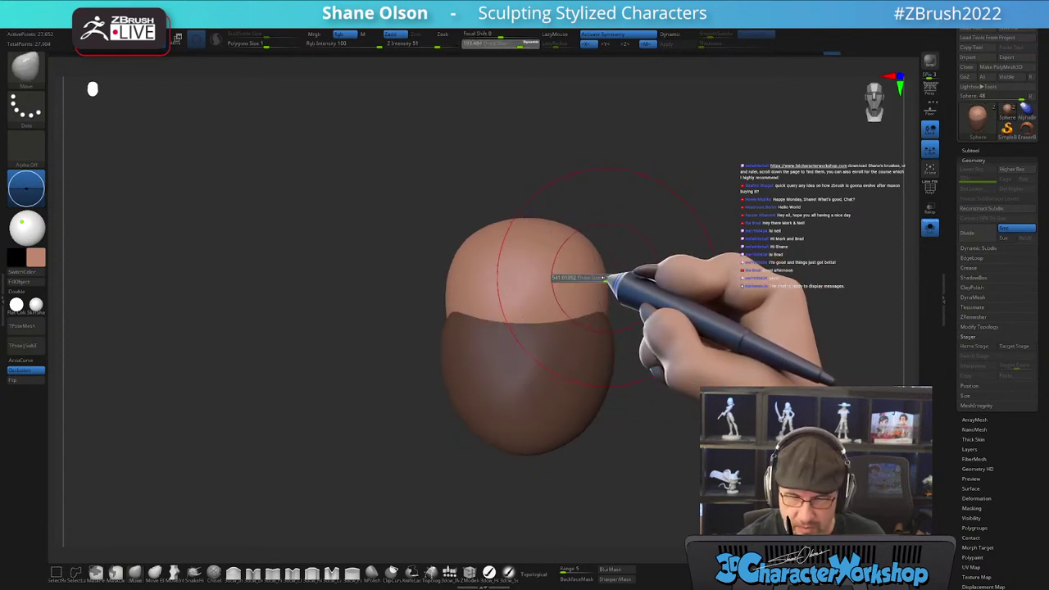
pyautogui.moveTo(669, 343)
pyautogui.keyDown('alt'); pyautogui.mouseDown()
pyautogui.moveTo(592, 317)
pyautogui.moveTo(675, 293)
pyautogui.moveTo(620, 340)
pyautogui.moveTo(639, 282)
pyautogui.mouseUp(); pyautogui.keyUp('alt')
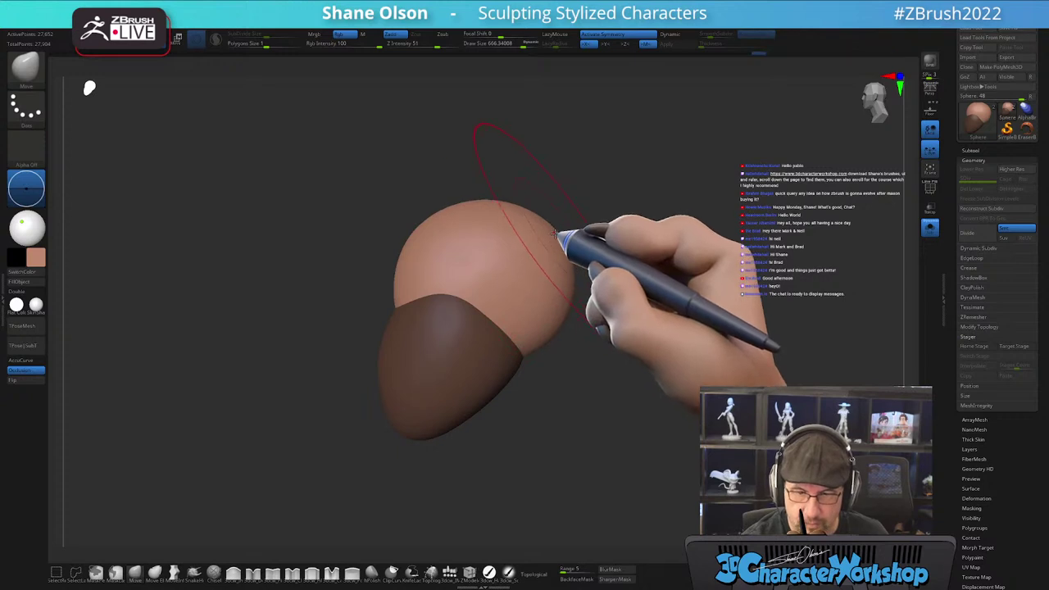
pyautogui.moveTo(571, 302); pyautogui.dragTo(624, 331)
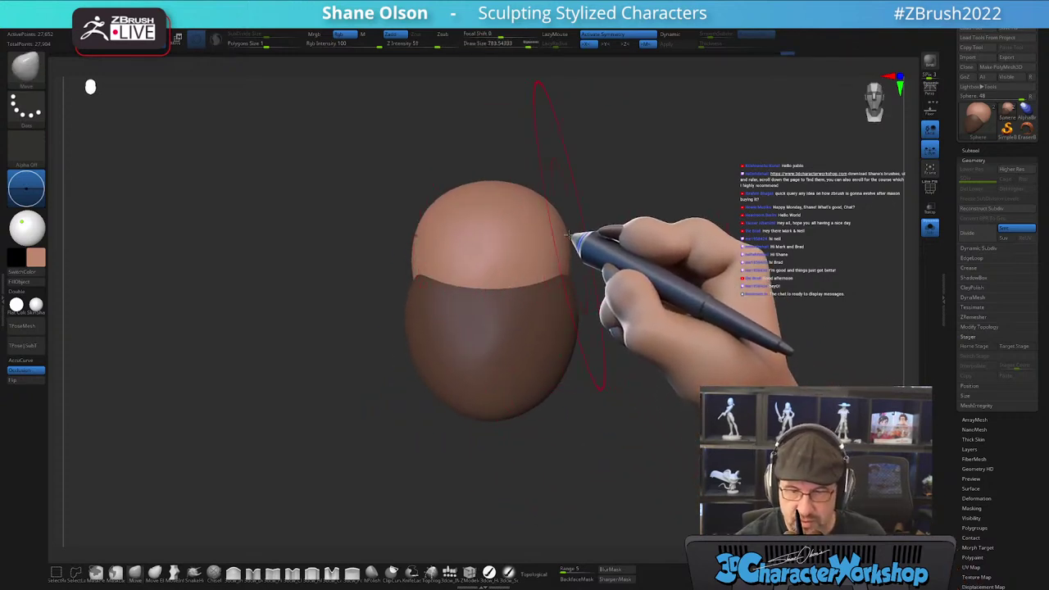
pyautogui.moveTo(581, 188); pyautogui.dragTo(605, 281)
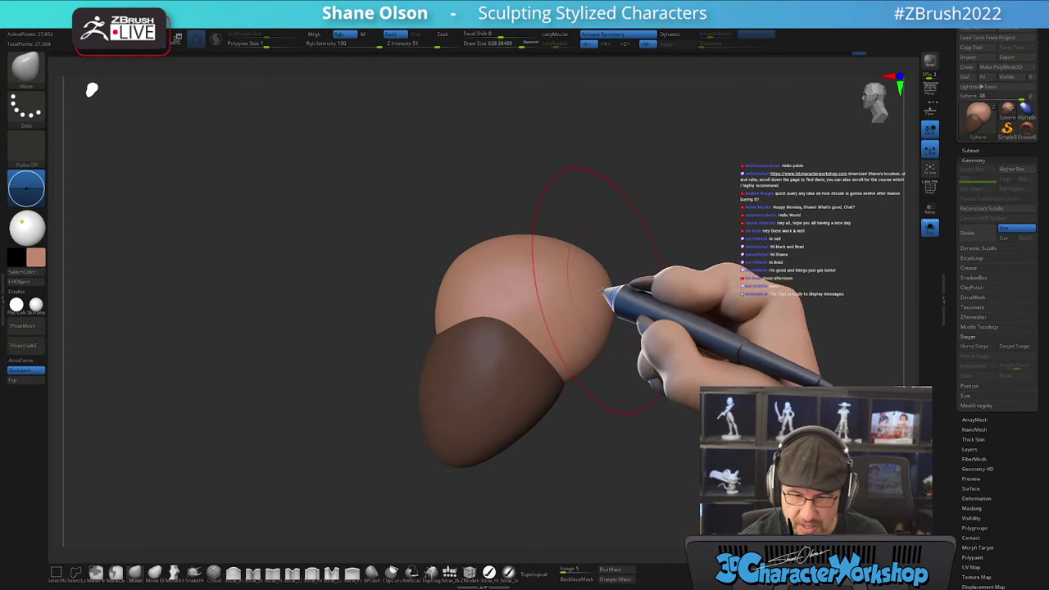
pyautogui.keyDown('alt'); pyautogui.moveTo(637, 340); pyautogui.dragTo(615, 337); pyautogui.keyUp('alt')
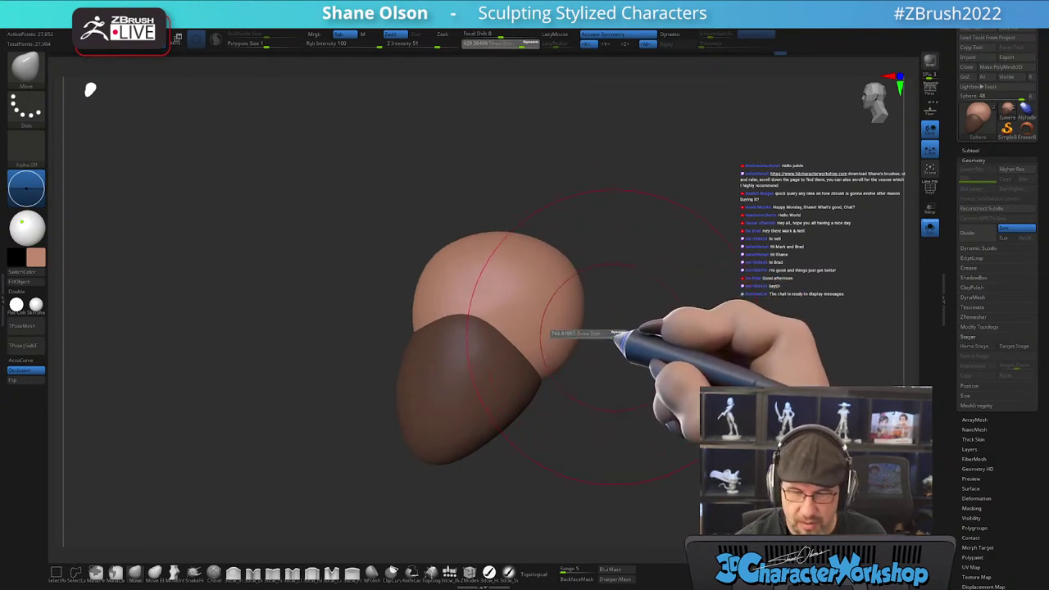
# - Adjust the cranium's size and placement against the jaw with the gizmo, making it narrower than the face
pyautogui.press('w')
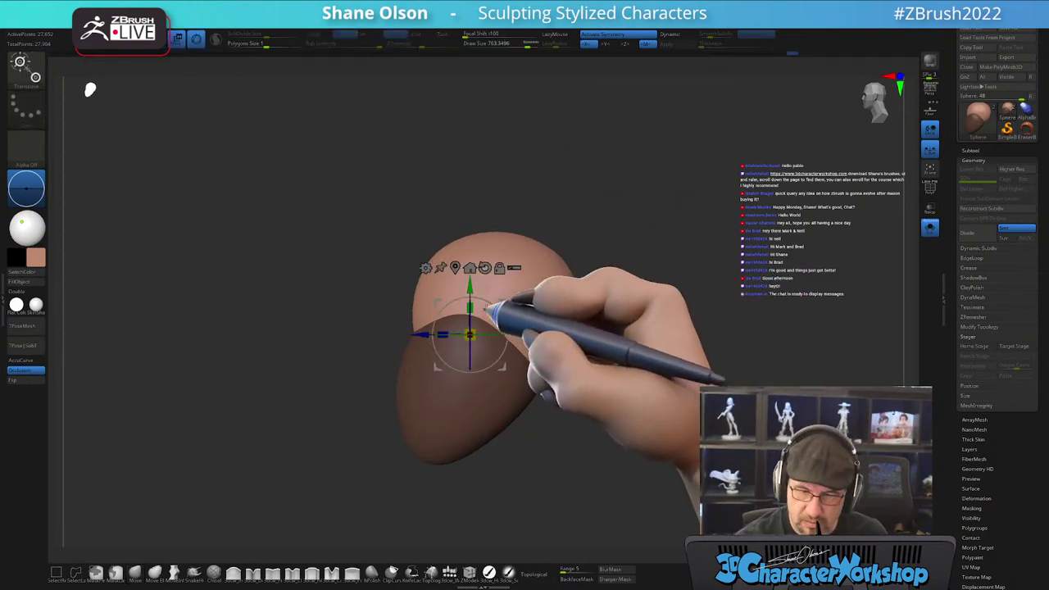
pyautogui.moveTo(534, 291); pyautogui.dragTo(531, 290)
pyautogui.moveTo(501, 323); pyautogui.dragTo(503, 322)
pyautogui.moveTo(565, 383); pyautogui.dragTo(603, 346)
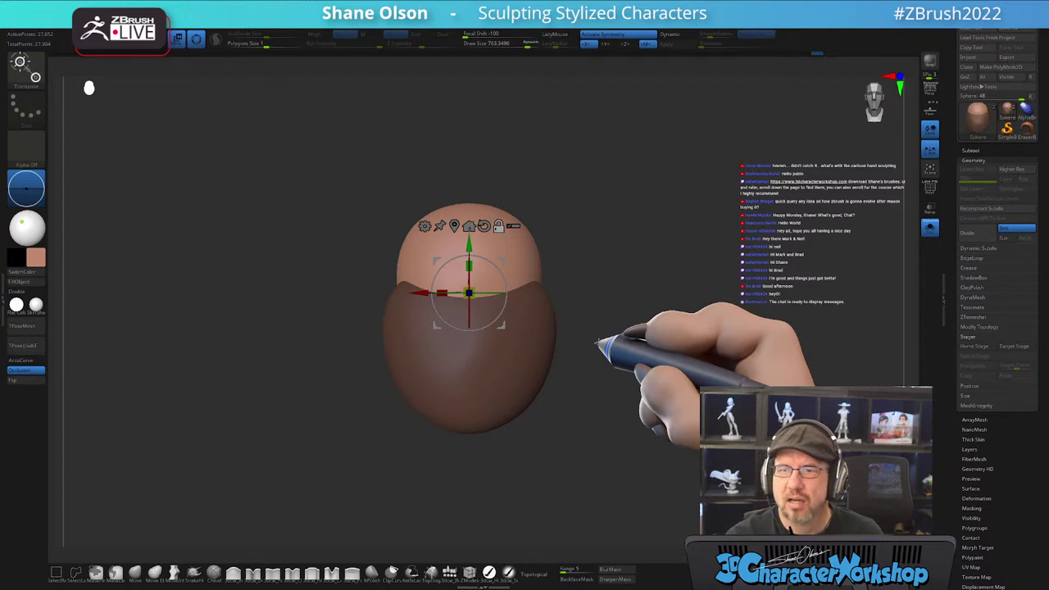
# - Invert the mask to free the jaw and adjust its upper sides from the front with a progressively smaller Move brush
pyautogui.keyDown('alt'); pyautogui.moveTo(585, 354); pyautogui.dragTo(571, 365); pyautogui.keyUp('alt')
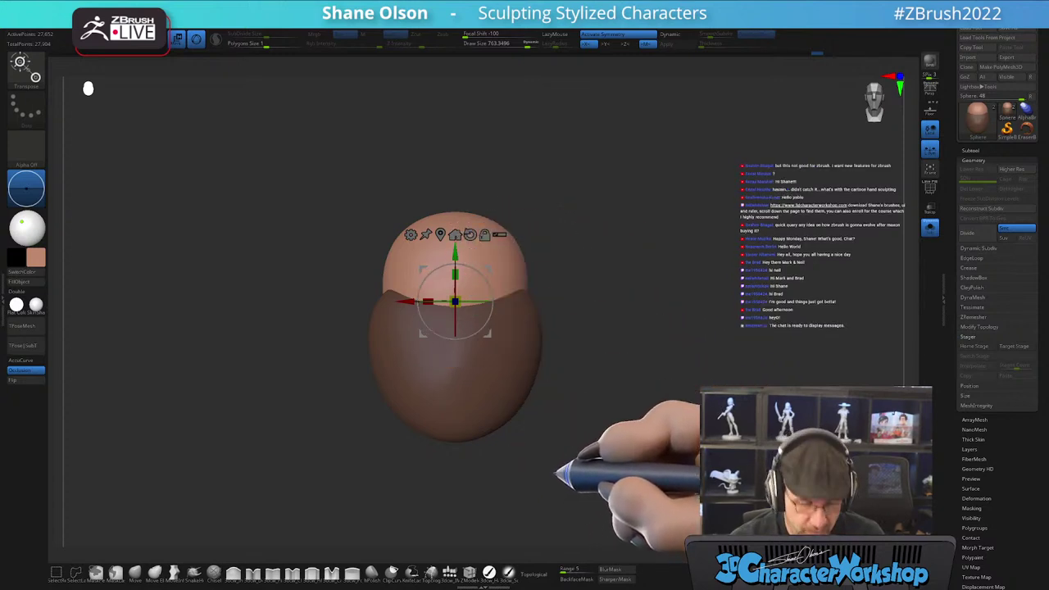
pyautogui.keyDown('alt'); pyautogui.moveTo(578, 319); pyautogui.dragTo(583, 335); pyautogui.keyUp('alt')
pyautogui.keyDown('ctrl'); pyautogui.click(591, 356); pyautogui.keyUp('ctrl')
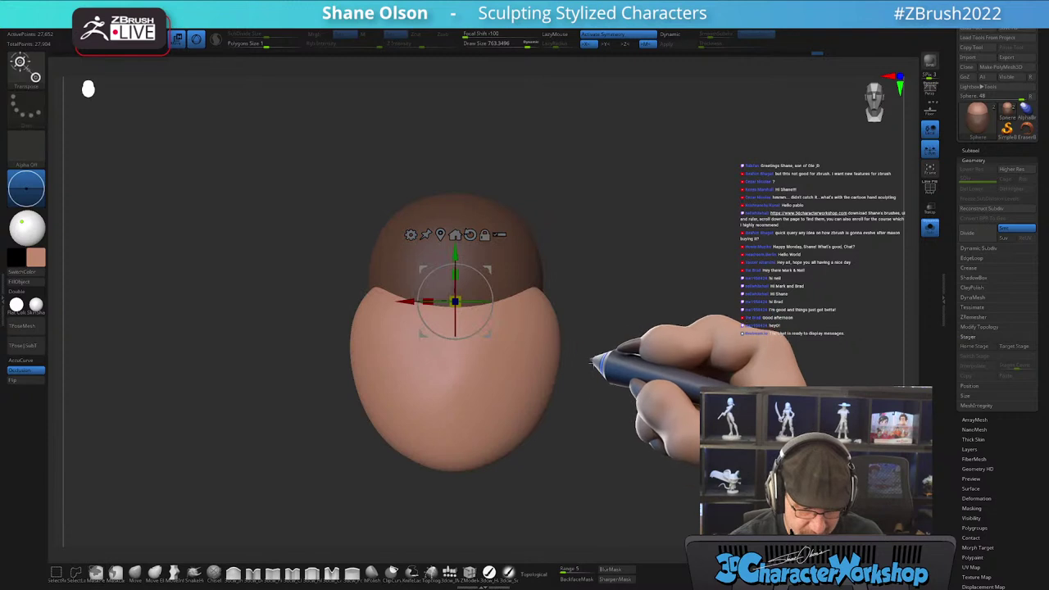
pyautogui.press('q')
pyautogui.press('s')
pyautogui.moveTo(422, 320); pyautogui.dragTo(412, 320)
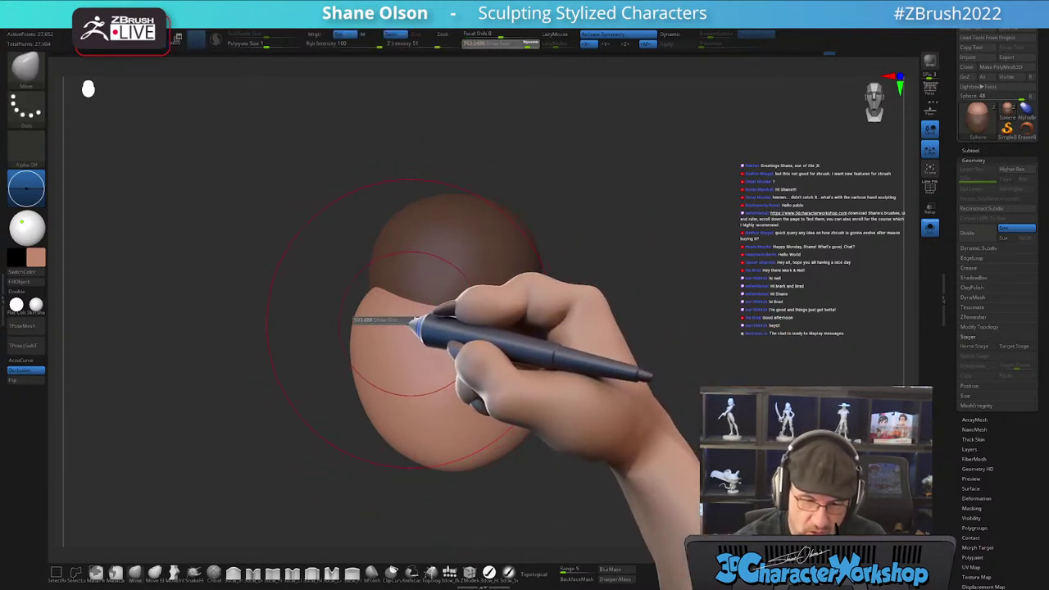
pyautogui.moveTo(416, 286)
pyautogui.keyDown('alt'); pyautogui.mouseDown(button='right')
pyautogui.moveTo(406, 317)
pyautogui.moveTo(417, 319)
pyautogui.moveTo(374, 325)
pyautogui.mouseUp(button='right'); pyautogui.keyUp('alt')
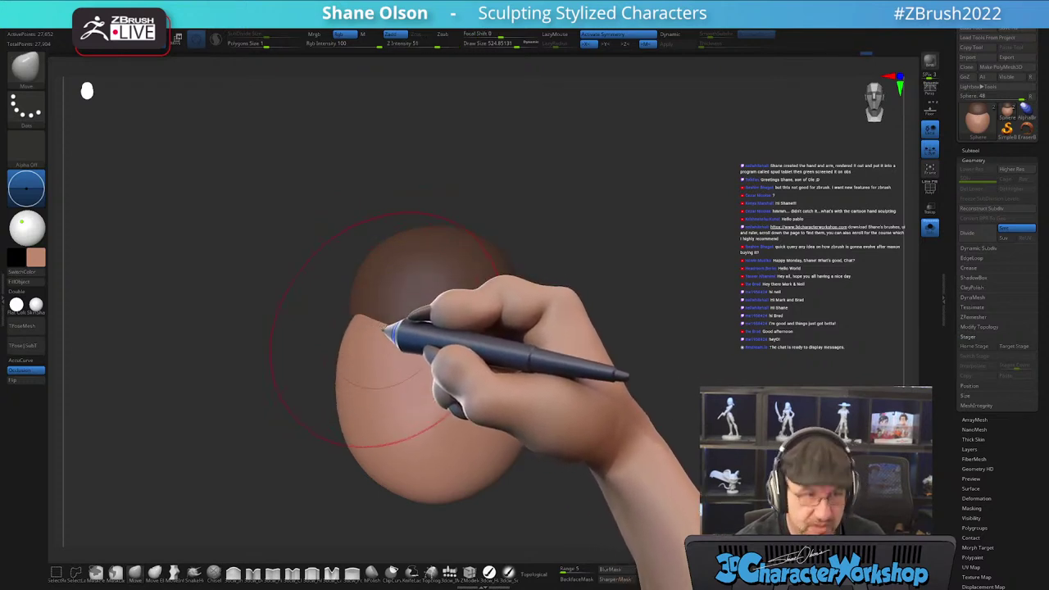
pyautogui.keyDown('alt'); pyautogui.moveTo(389, 343); pyautogui.dragTo(379, 327, button='right'); pyautogui.keyUp('alt')
pyautogui.press('s')
pyautogui.moveTo(346, 349); pyautogui.dragTo(339, 350)
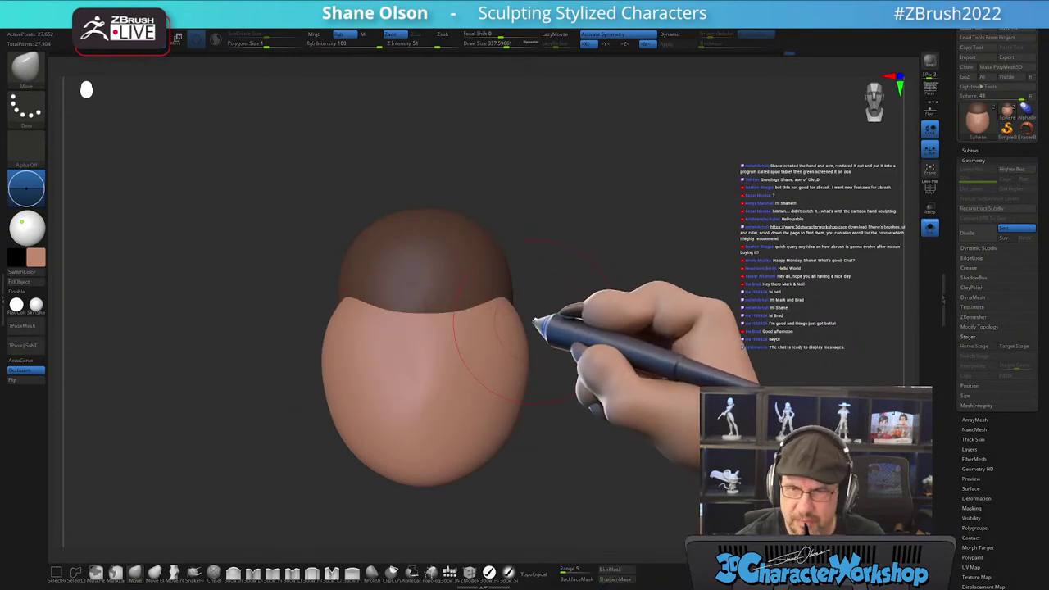
pyautogui.moveTo(550, 332); pyautogui.dragTo(579, 331)
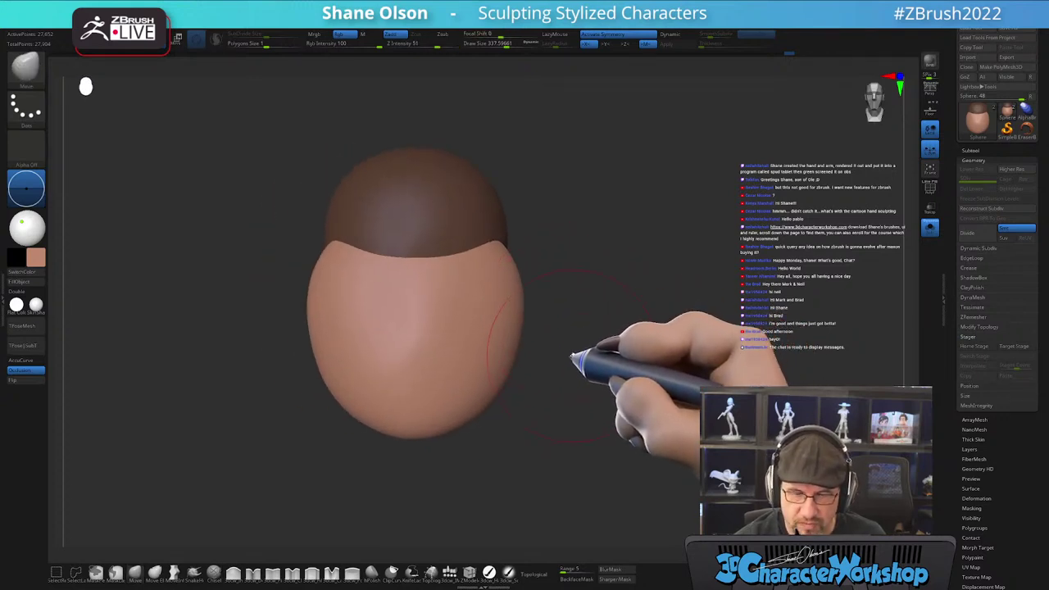
# - Free the cranium and push in its lower front above the jaw in side view with the infinite-depth Move brush
pyautogui.moveTo(574, 368)
pyautogui.mouseDown()
pyautogui.moveTo(552, 358)
pyautogui.moveTo(573, 365)
pyautogui.moveTo(573, 380)
pyautogui.moveTo(555, 375)
pyautogui.moveTo(604, 418)
pyautogui.moveTo(589, 374)
pyautogui.moveTo(503, 327)
pyautogui.mouseUp()
pyautogui.moveTo(503, 327)
pyautogui.keyDown('ctrl'); pyautogui.mouseDown(button='right')
pyautogui.moveTo(475, 303)
pyautogui.moveTo(485, 343)
pyautogui.mouseUp(button='right'); pyautogui.keyUp('ctrl')
pyautogui.press('s')
pyautogui.moveTo(494, 310); pyautogui.dragTo(496, 282)
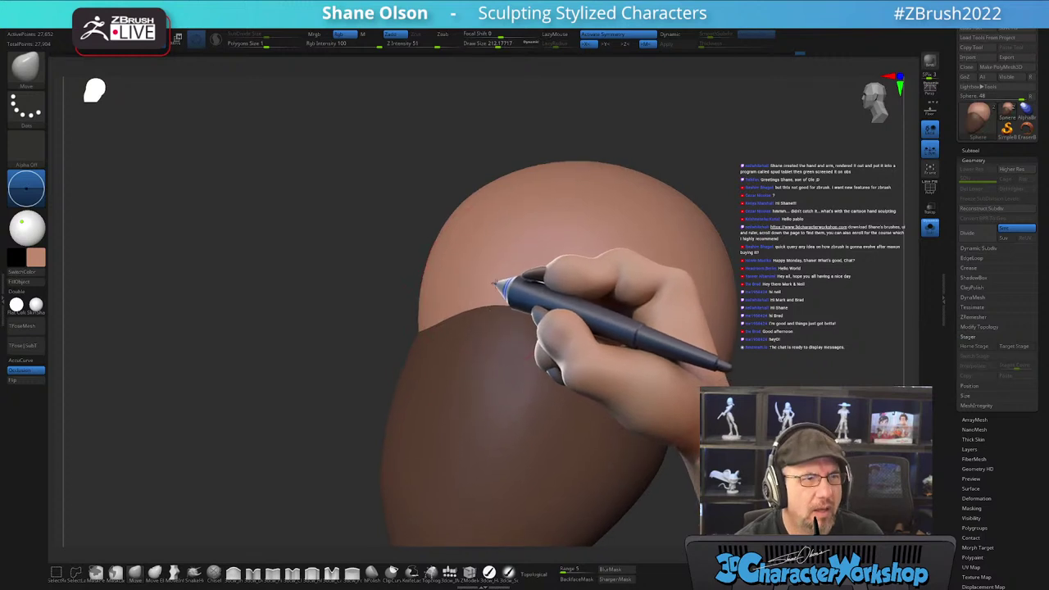
pyautogui.moveTo(440, 312); pyautogui.dragTo(447, 309)
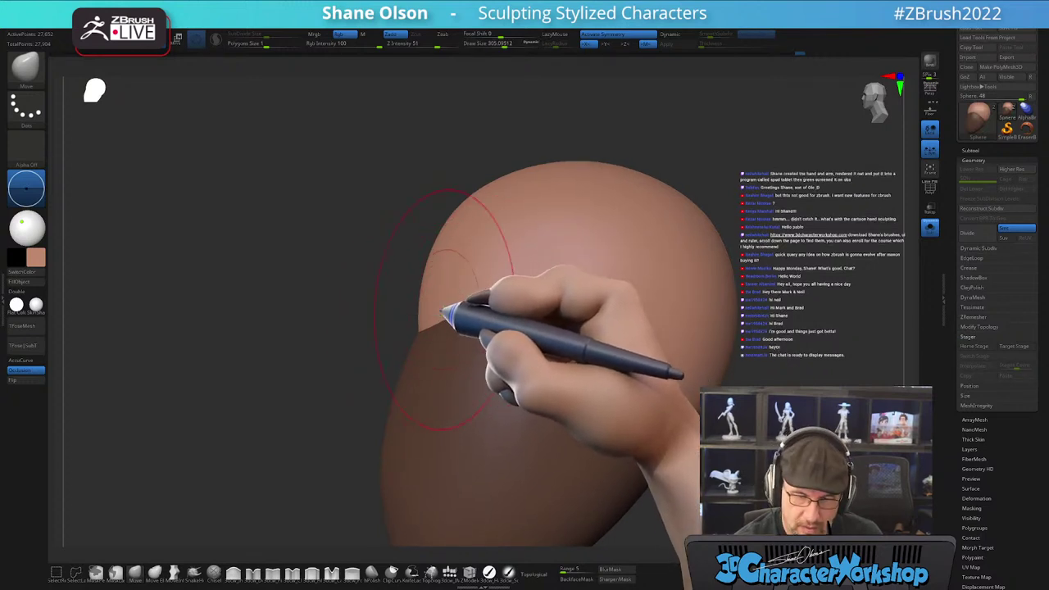
pyautogui.hotkey('ctrl', 'z')
pyautogui.click(175, 572)
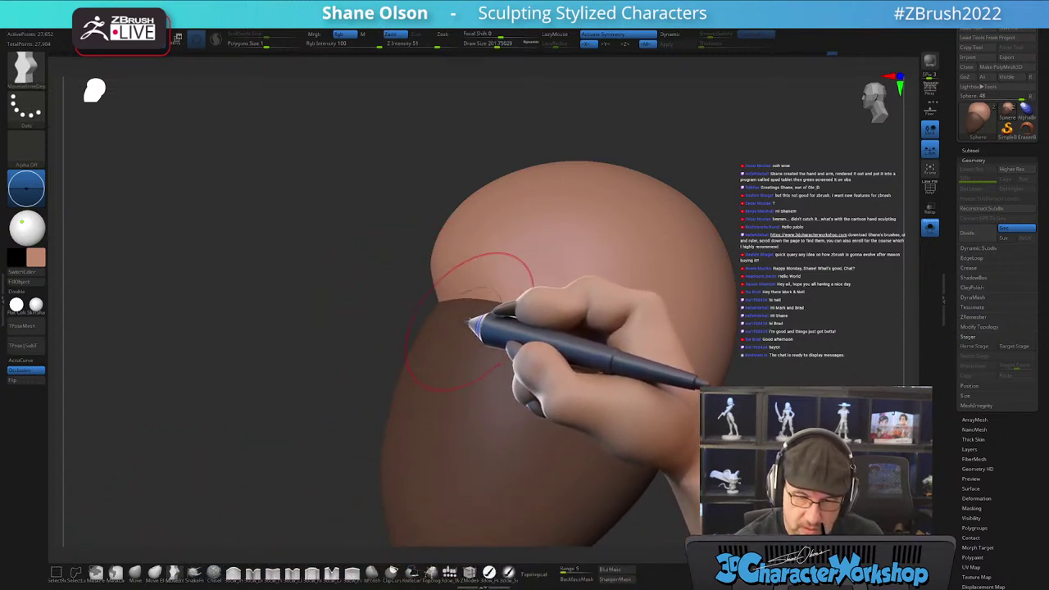
pyautogui.moveTo(438, 253); pyautogui.dragTo(433, 251)
pyautogui.moveTo(497, 342)
pyautogui.mouseDown(button='right')
pyautogui.moveTo(542, 335)
pyautogui.moveTo(507, 340)
pyautogui.moveTo(515, 324)
pyautogui.mouseUp(button='right')
# - Invert the mask to free the jaw and reshape its upper front and cheek profile with the infinite-depth Move brush
pyautogui.keyDown('ctrl'); pyautogui.click(368, 444); pyautogui.keyUp('ctrl')
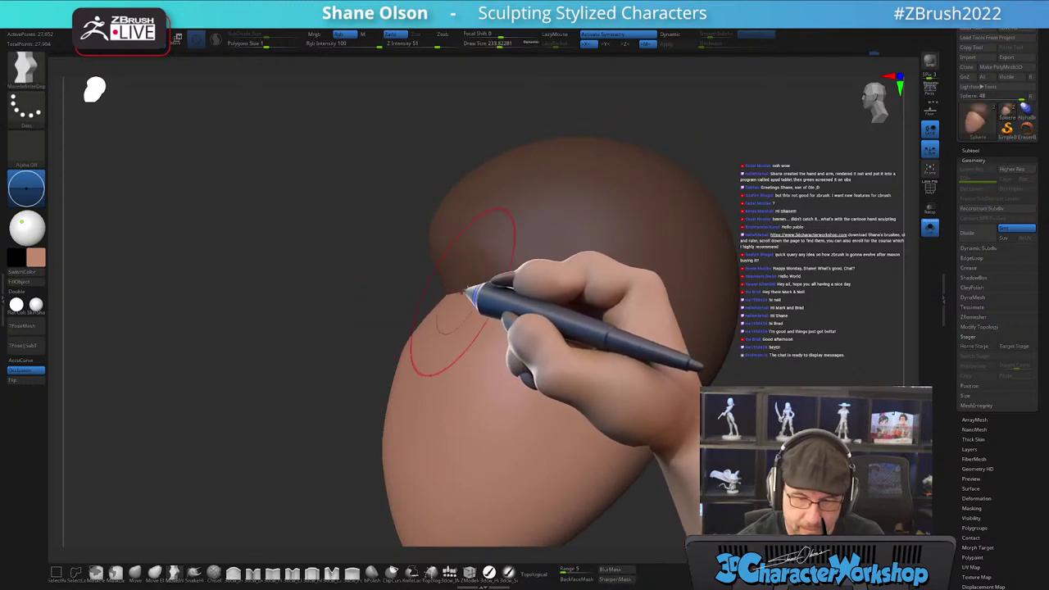
pyautogui.moveTo(533, 326)
pyautogui.mouseDown(button='right')
pyautogui.moveTo(576, 394)
pyautogui.moveTo(568, 386)
pyautogui.moveTo(590, 358)
pyautogui.moveTo(544, 368)
pyautogui.moveTo(554, 375)
pyautogui.mouseUp(button='right')
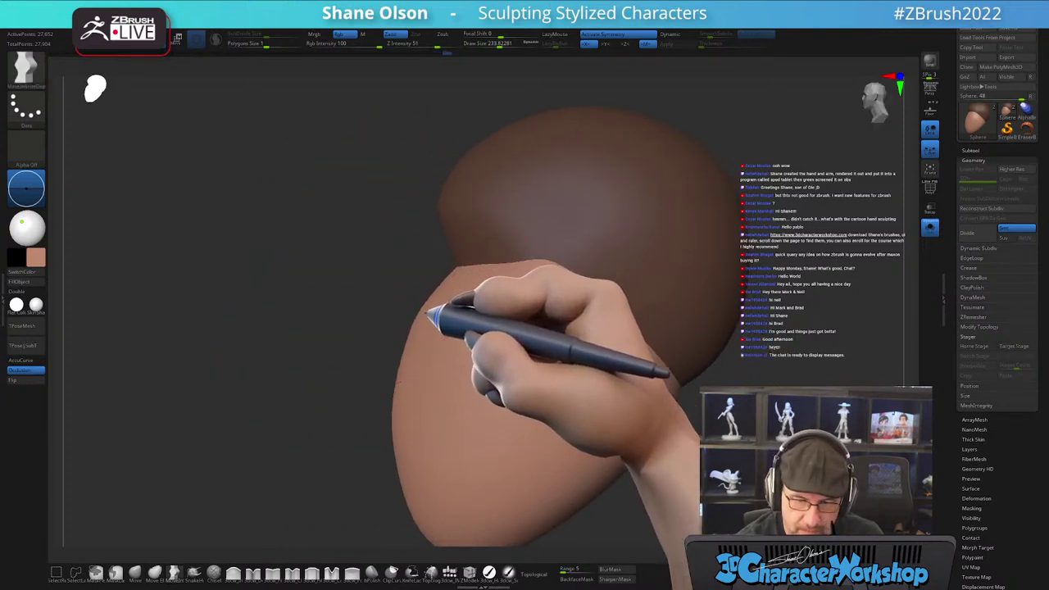
pyautogui.moveTo(460, 344); pyautogui.dragTo(473, 322, button='right')
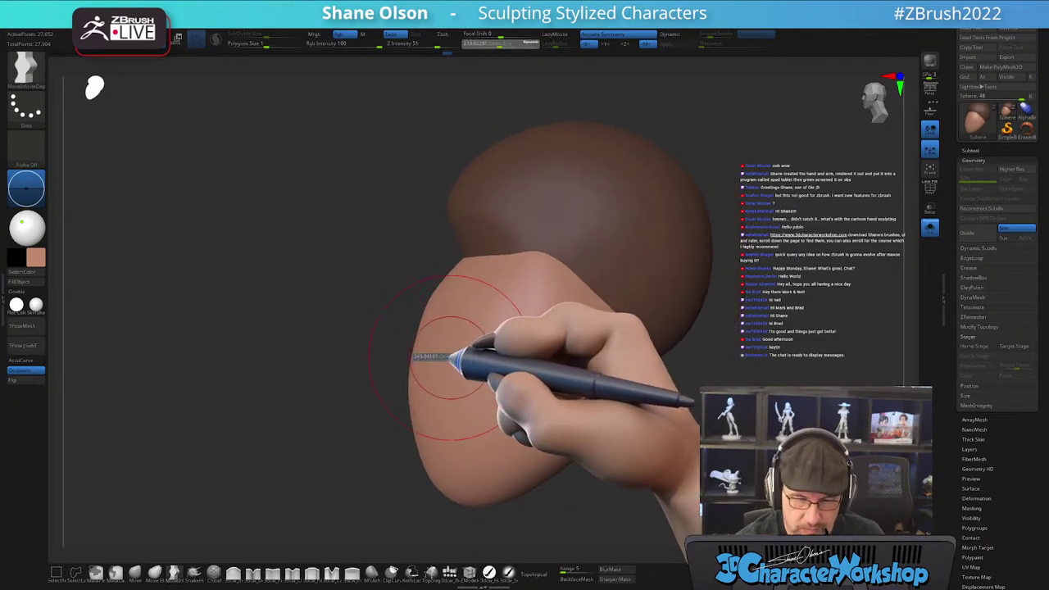
pyautogui.press('s')
pyautogui.moveTo(411, 399); pyautogui.dragTo(420, 378)
pyautogui.moveTo(445, 347)
pyautogui.mouseDown(button='right')
pyautogui.moveTo(585, 421)
pyautogui.moveTo(618, 345)
pyautogui.moveTo(596, 388)
pyautogui.mouseUp(button='right')
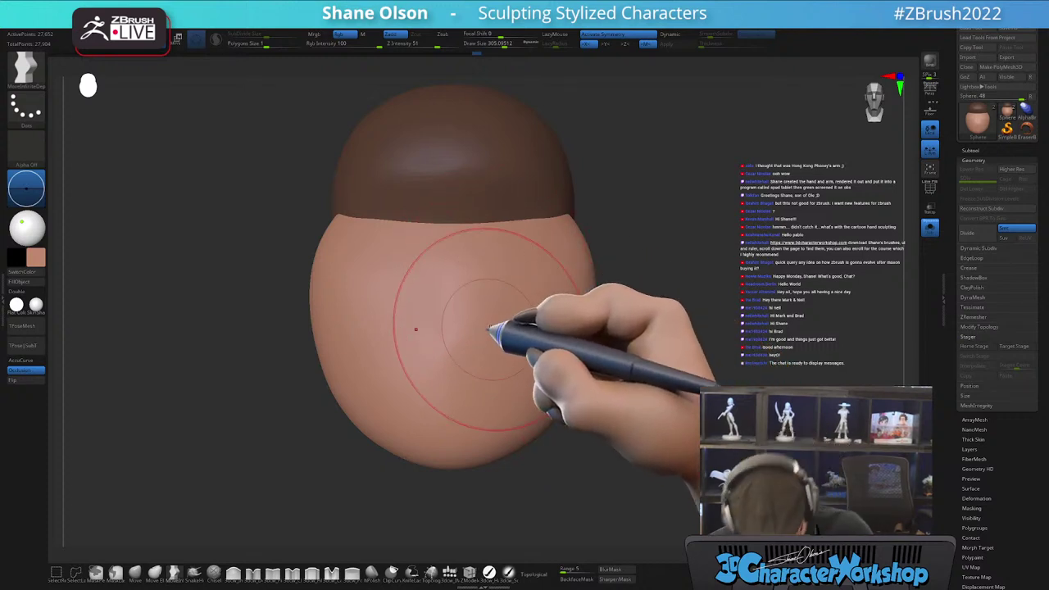
# - Taper the lower sides of the jaw toward a narrower chin with the standard Move brush in front view
pyautogui.click(136, 573)
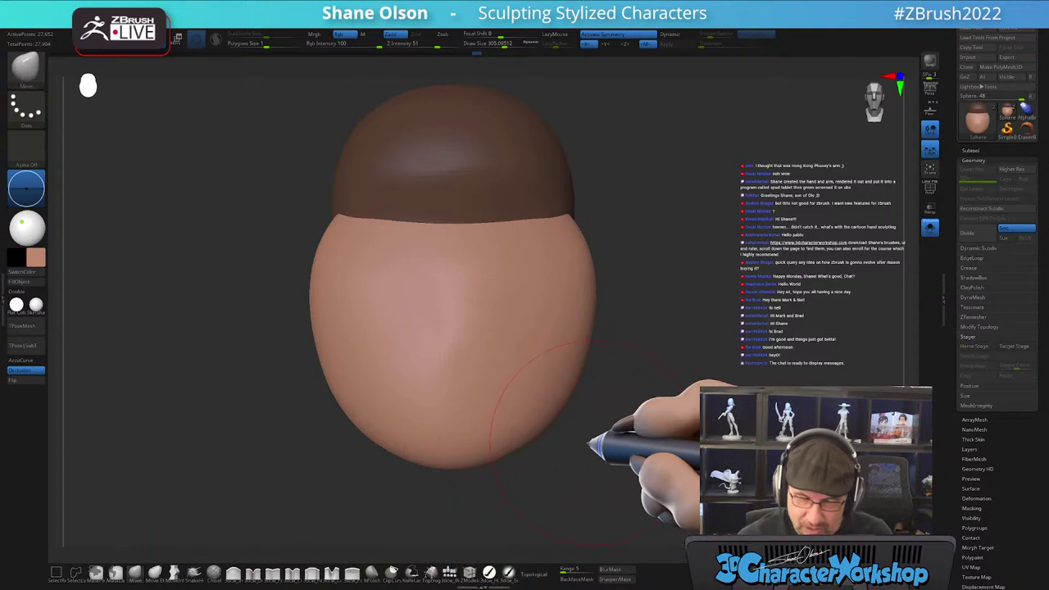
pyautogui.moveTo(600, 444); pyautogui.dragTo(603, 444)
pyautogui.moveTo(562, 428); pyautogui.dragTo(536, 412)
pyautogui.moveTo(600, 445); pyautogui.dragTo(556, 448)
pyautogui.keyDown('shift'); pyautogui.moveTo(492, 354); pyautogui.dragTo(504, 417); pyautogui.keyUp('shift')
pyautogui.moveTo(506, 416)
pyautogui.mouseDown(button='right')
pyautogui.moveTo(702, 398)
pyautogui.moveTo(678, 418)
pyautogui.moveTo(672, 410)
pyautogui.mouseUp(button='right')
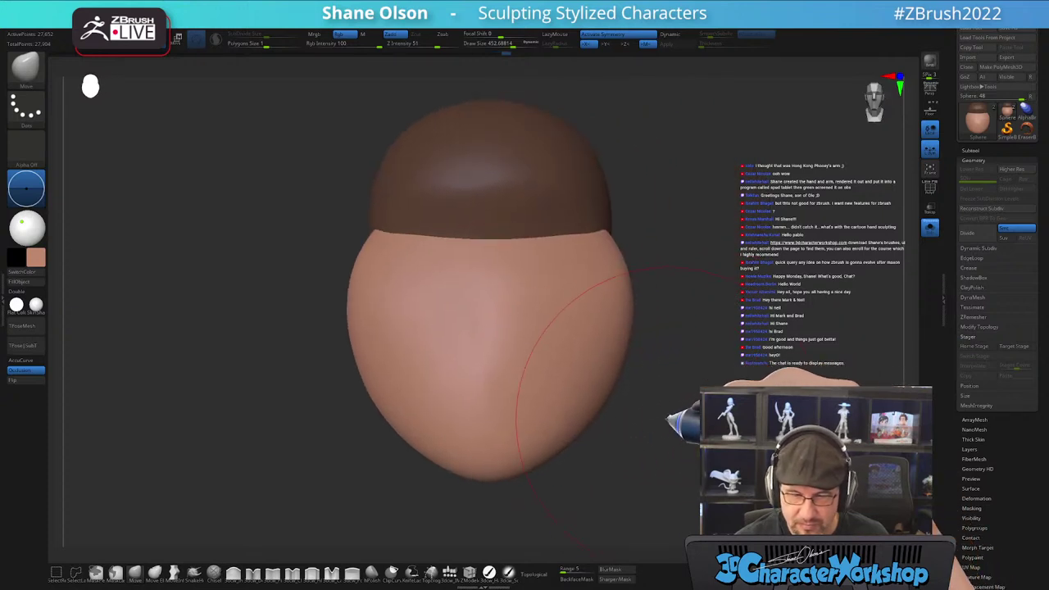
# - Refine the jaw's sides and back edge with the Move brush, working between front and side views
pyautogui.moveTo(668, 403); pyautogui.dragTo(625, 389)
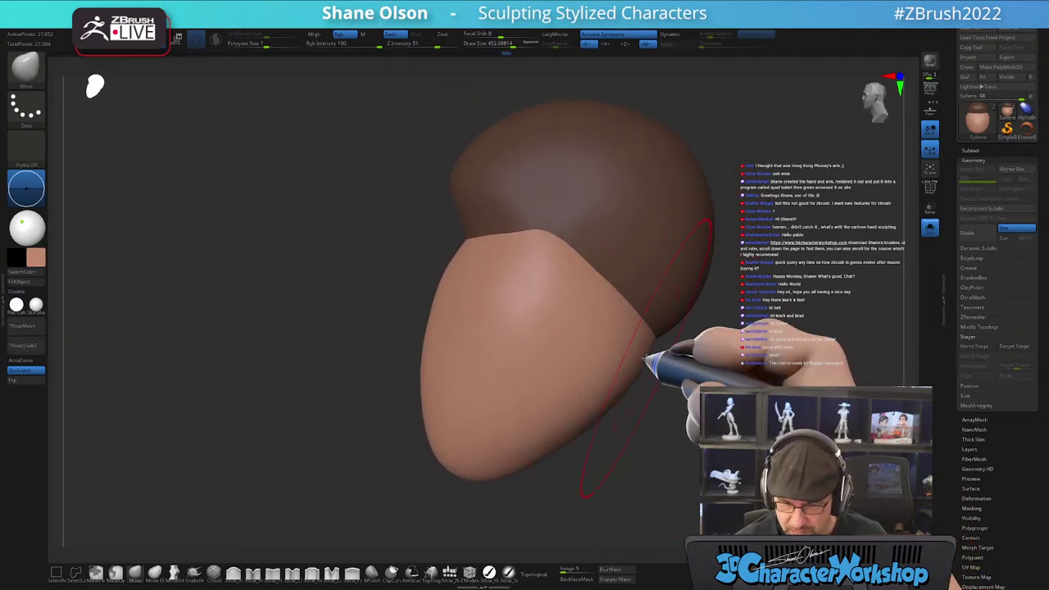
pyautogui.moveTo(648, 344)
pyautogui.mouseDown(button='right')
pyautogui.moveTo(662, 365)
pyautogui.moveTo(656, 357)
pyautogui.moveTo(622, 367)
pyautogui.moveTo(667, 382)
pyautogui.moveTo(706, 418)
pyautogui.moveTo(606, 409)
pyautogui.mouseUp(button='right')
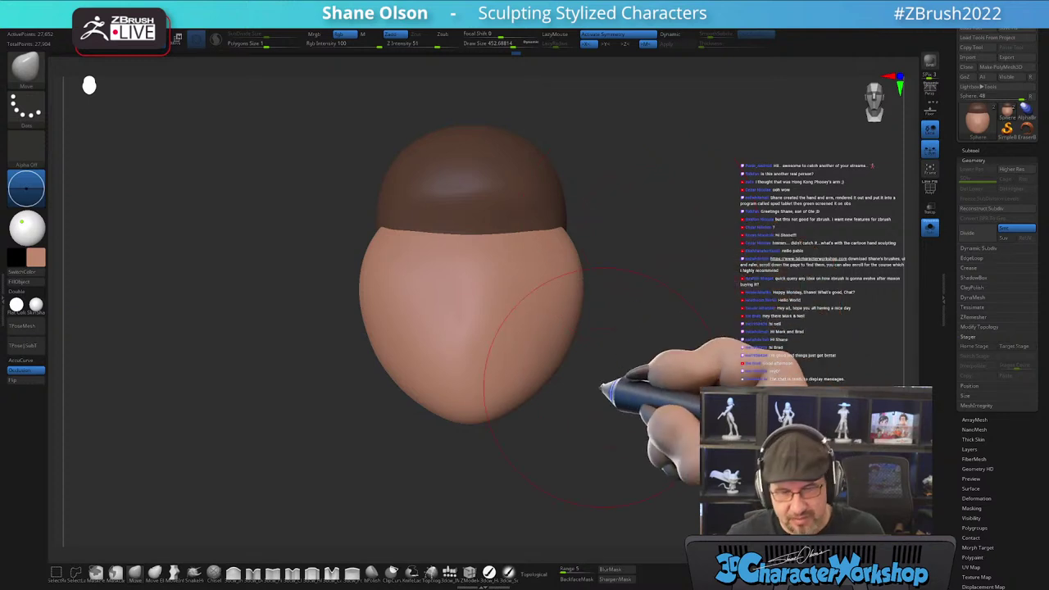
pyautogui.keyDown('alt'); pyautogui.moveTo(605, 407); pyautogui.dragTo(593, 427, button='right'); pyautogui.keyUp('alt')
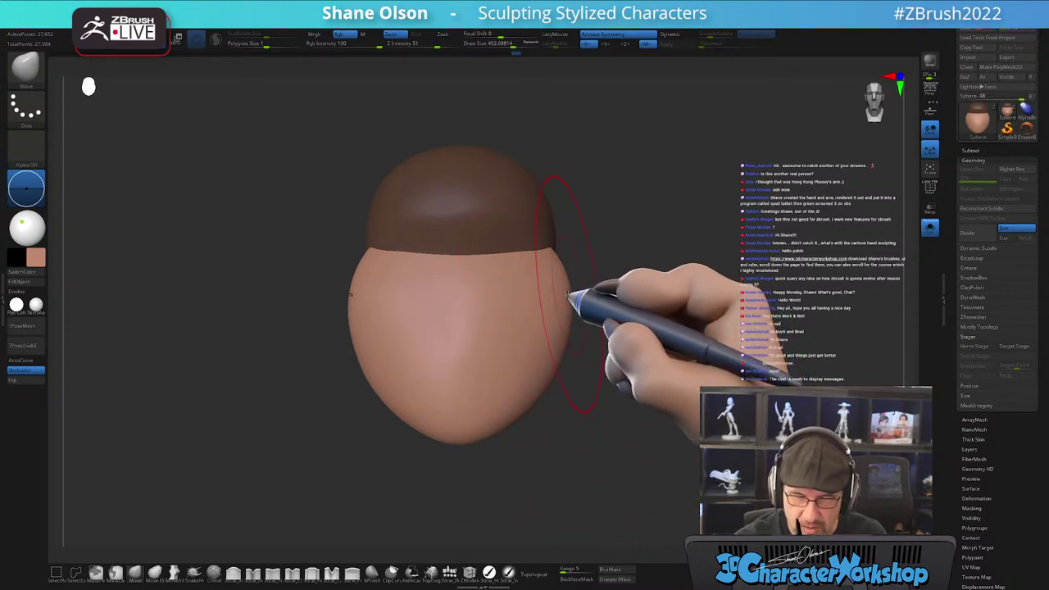
pyautogui.moveTo(569, 340); pyautogui.dragTo(569, 440, button='right')
pyautogui.moveTo(569, 347)
pyautogui.mouseDown(button='right')
pyautogui.moveTo(599, 346)
pyautogui.moveTo(679, 398)
pyautogui.moveTo(589, 403)
pyautogui.mouseUp(button='right')
pyautogui.keyDown('alt'); pyautogui.moveTo(680, 416); pyautogui.dragTo(615, 418, button='right'); pyautogui.keyUp('alt')
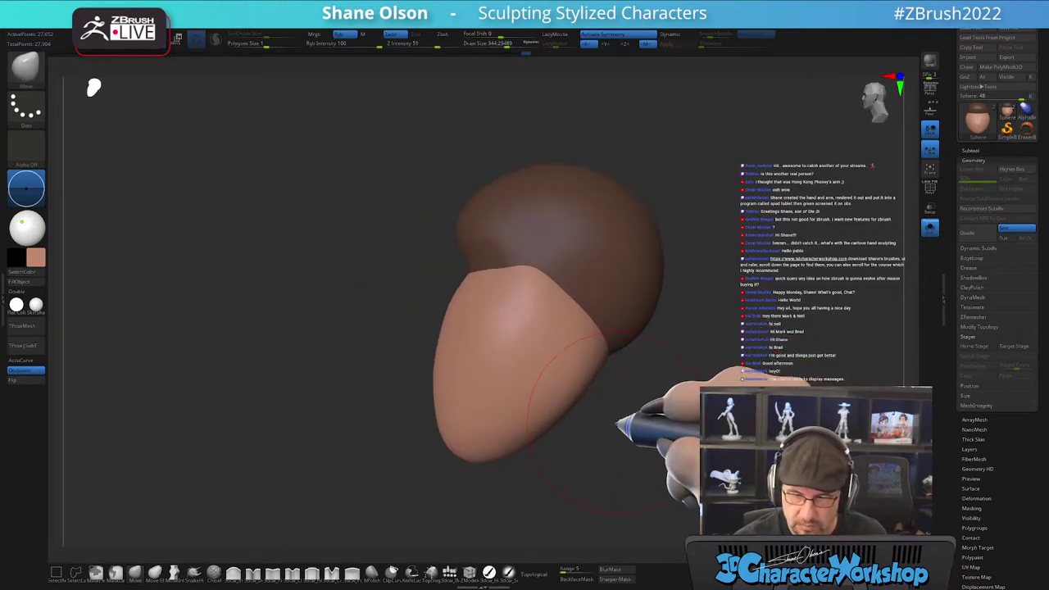
# - Try clearing the mask to judge the whole head's side profile, and undo the clearing
pyautogui.keyDown('ctrl'); pyautogui.moveTo(634, 432); pyautogui.dragTo(640, 423); pyautogui.keyUp('ctrl')
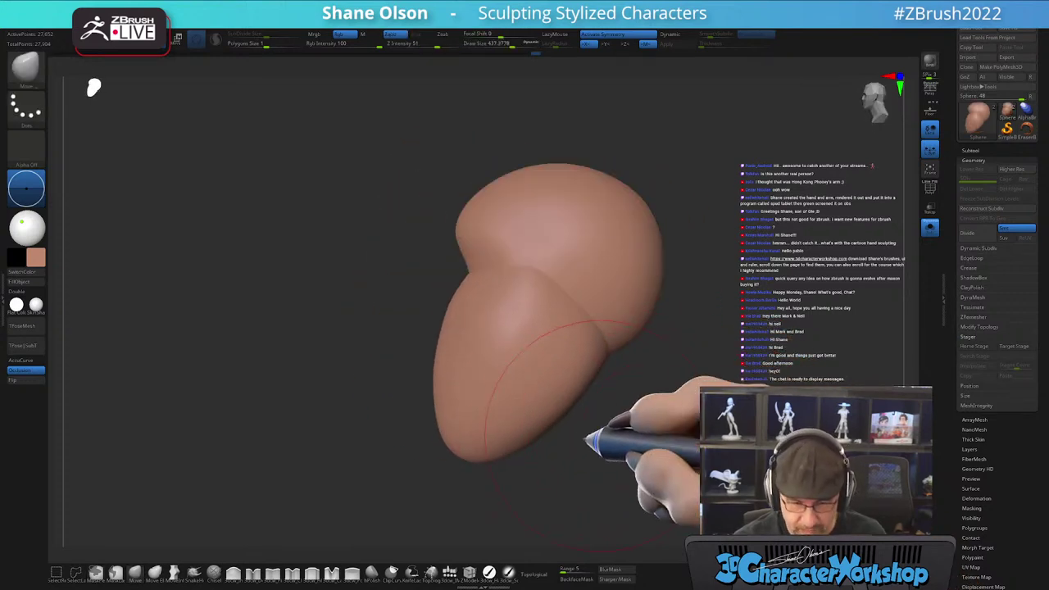
pyautogui.moveTo(606, 432); pyautogui.dragTo(555, 439, button='right')
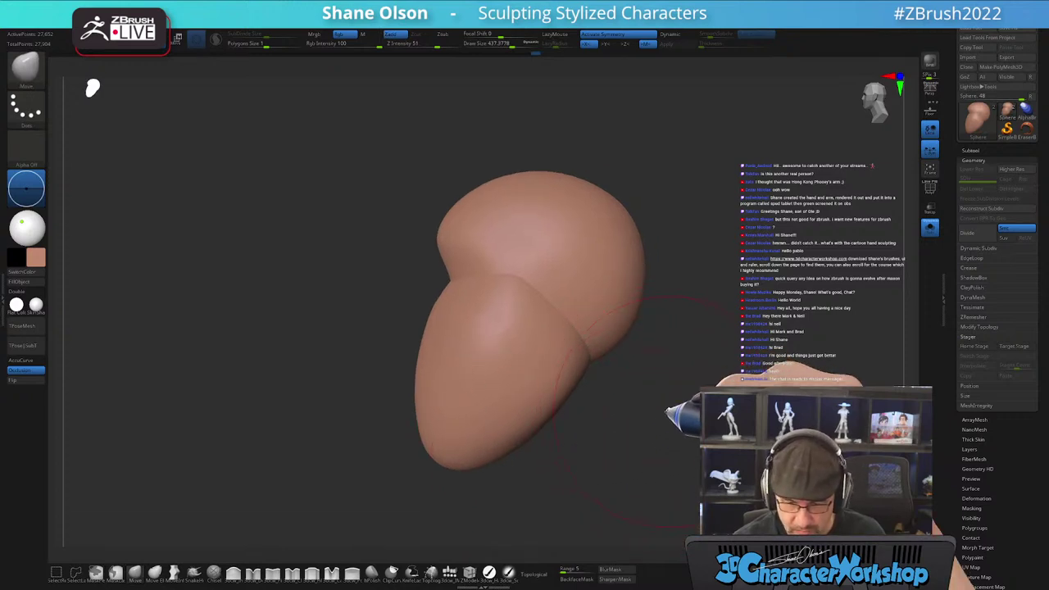
pyautogui.moveTo(697, 413); pyautogui.dragTo(700, 413)
pyautogui.keyDown('alt'); pyautogui.moveTo(688, 403); pyautogui.dragTo(623, 372, button='right'); pyautogui.keyUp('alt')
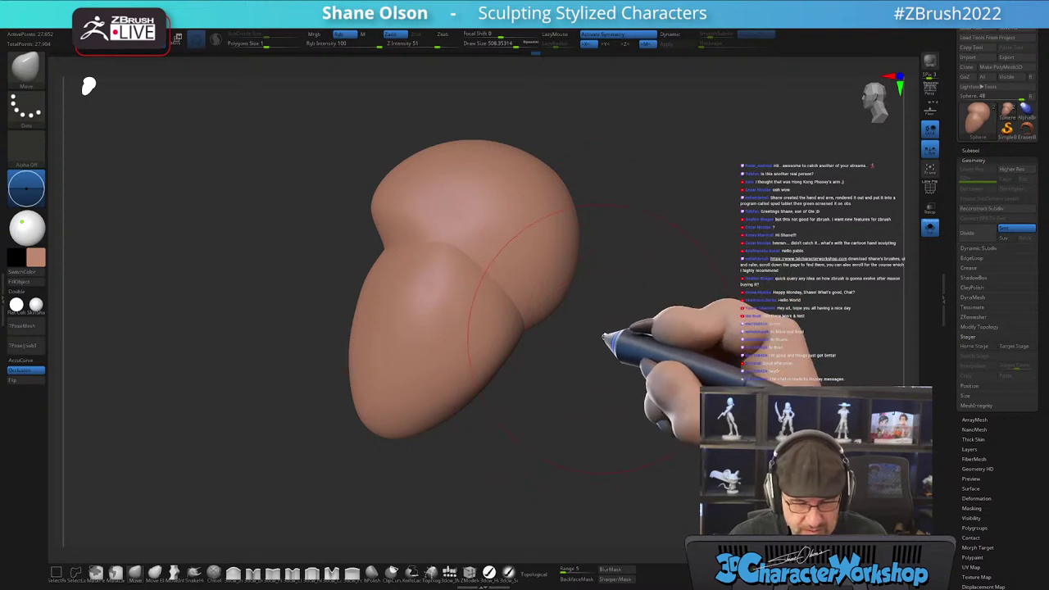
pyautogui.hotkey('ctrl', 'z')
# - Mask the jaw, flatten the cranium's top and adjust its forehead with the infinite-depth Move brush, and clear the mask
pyautogui.keyDown('ctrl'); pyautogui.click(621, 366); pyautogui.keyUp('ctrl')
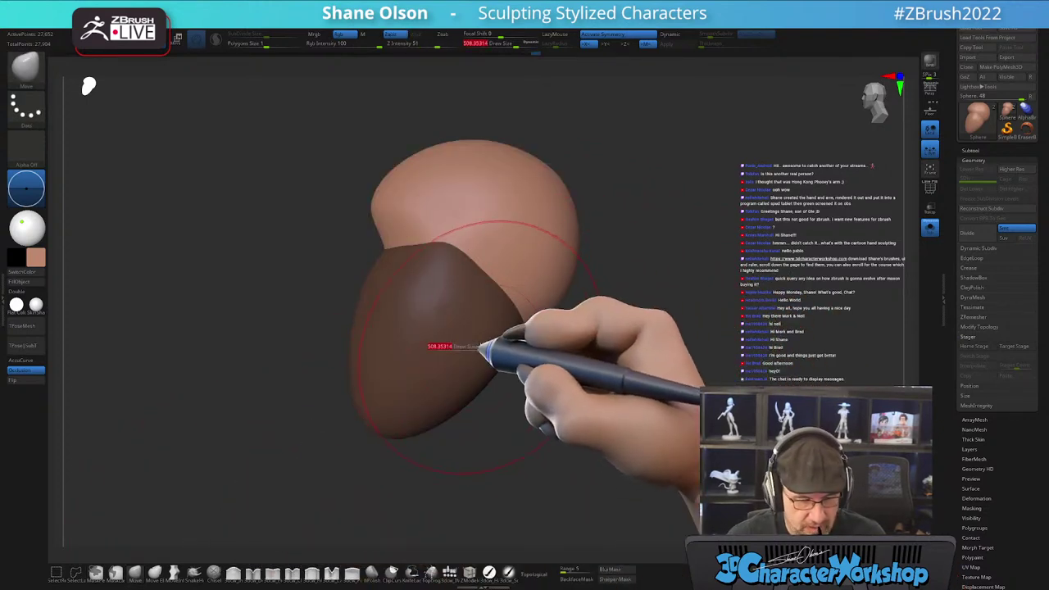
pyautogui.click(173, 571)
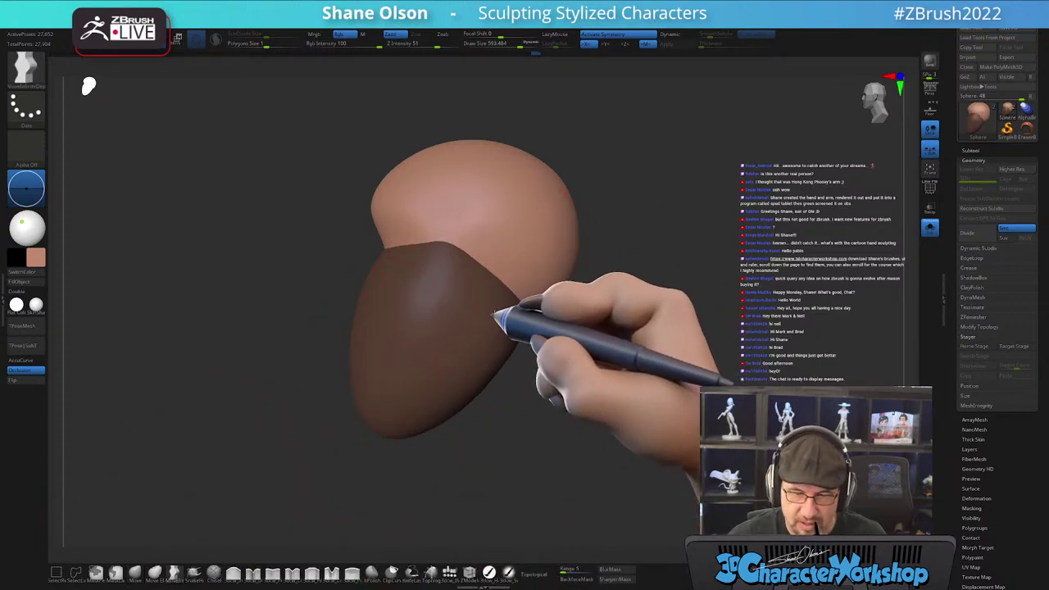
pyautogui.press('s')
pyautogui.moveTo(562, 185); pyautogui.dragTo(553, 187)
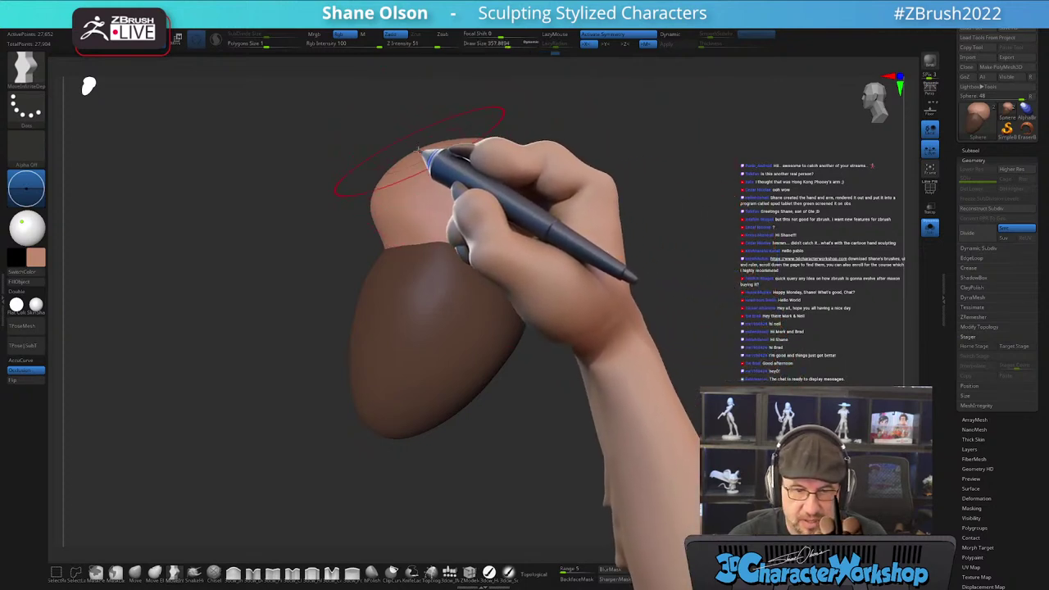
pyautogui.moveTo(421, 153); pyautogui.dragTo(558, 153)
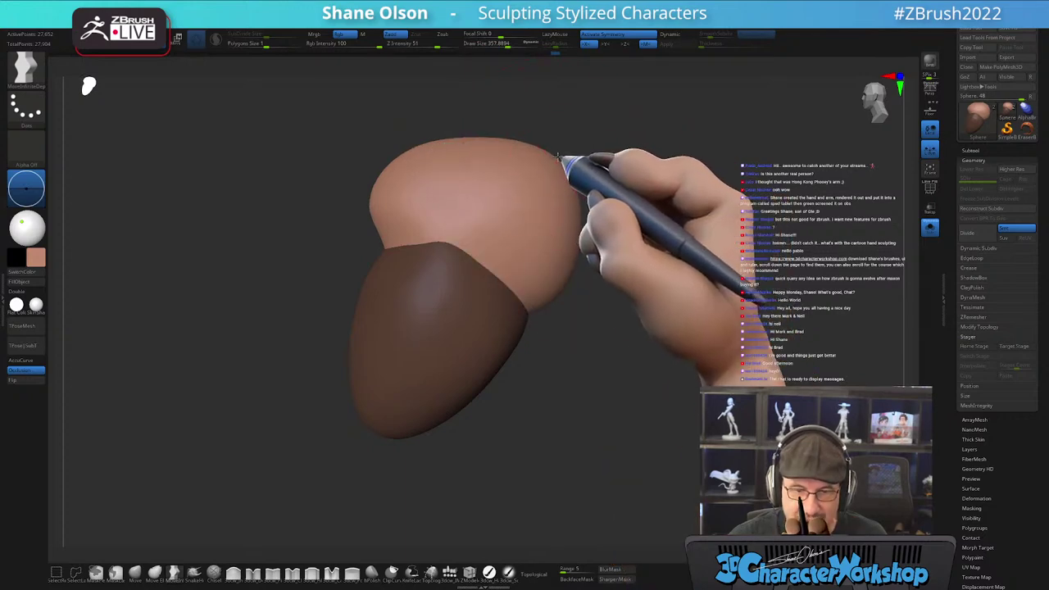
pyautogui.moveTo(380, 208); pyautogui.dragTo(388, 210)
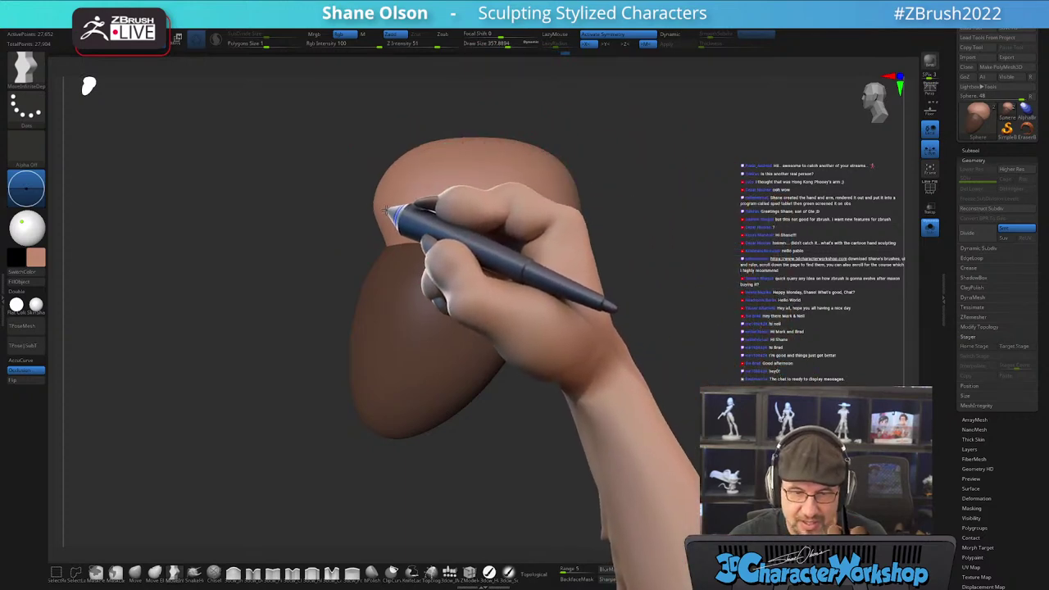
pyautogui.keyDown('shift'); pyautogui.moveTo(714, 321); pyautogui.dragTo(740, 323); pyautogui.keyUp('shift')
pyautogui.keyDown('alt'); pyautogui.moveTo(541, 319); pyautogui.dragTo(588, 308); pyautogui.keyUp('alt')
pyautogui.moveTo(635, 289)
pyautogui.mouseDown()
pyautogui.moveTo(587, 285)
pyautogui.moveTo(614, 292)
pyautogui.moveTo(648, 276)
pyautogui.moveTo(629, 313)
pyautogui.moveTo(628, 351)
pyautogui.moveTo(632, 304)
pyautogui.moveTo(680, 395)
pyautogui.moveTo(687, 386)
pyautogui.moveTo(621, 381)
pyautogui.mouseUp()
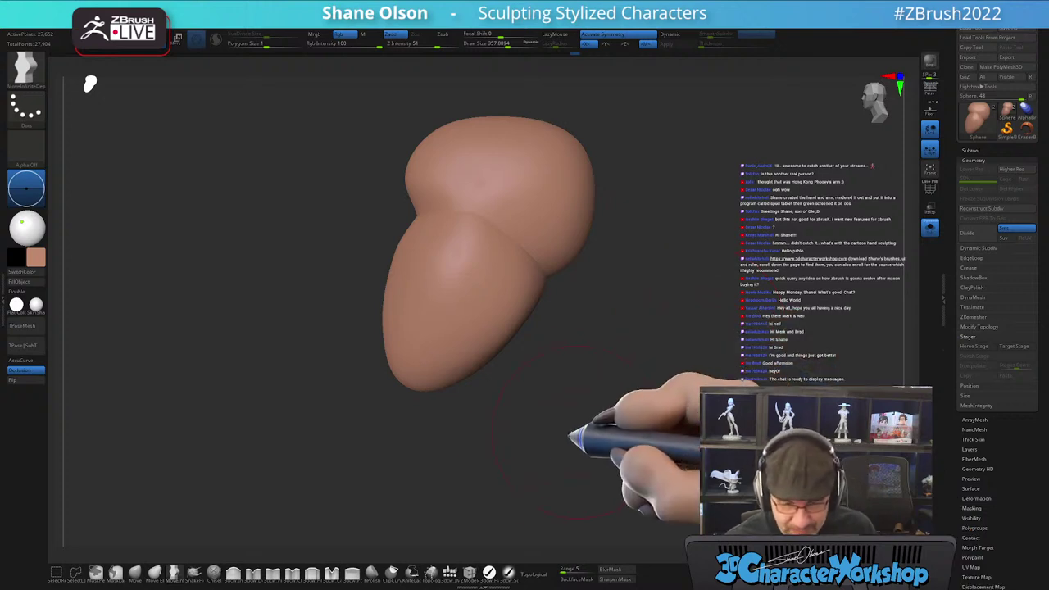
# - Try inserting a QuadSphere-2 sphere at the back of the head below the cranium, and undo the insertion
pyautogui.click(448, 573)
pyautogui.moveTo(643, 406); pyautogui.dragTo(616, 430)
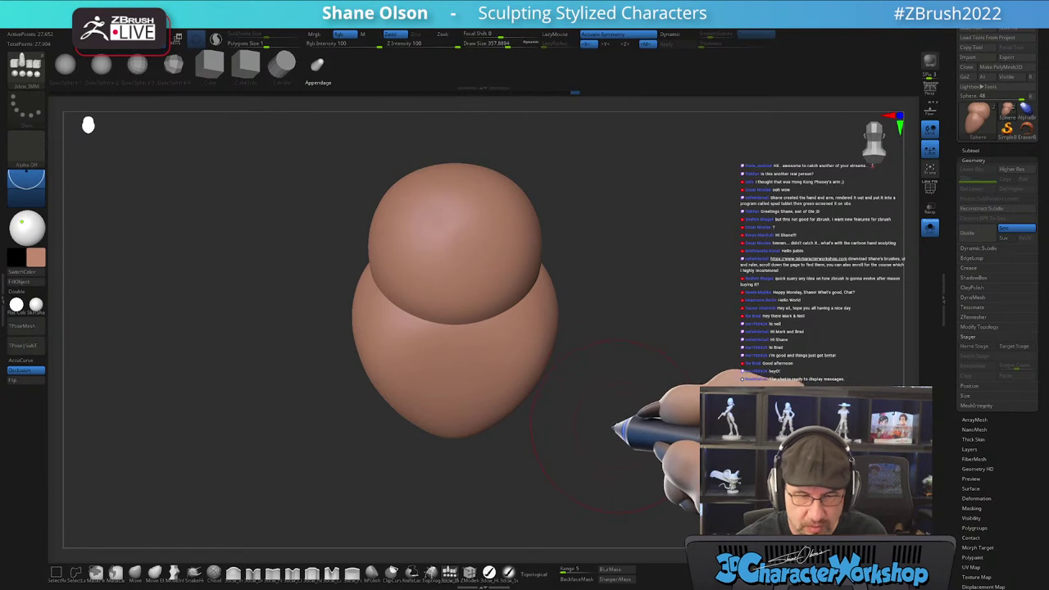
pyautogui.click(102, 64)
pyautogui.moveTo(455, 328); pyautogui.dragTo(448, 435)
pyautogui.moveTo(569, 426); pyautogui.dragTo(636, 413)
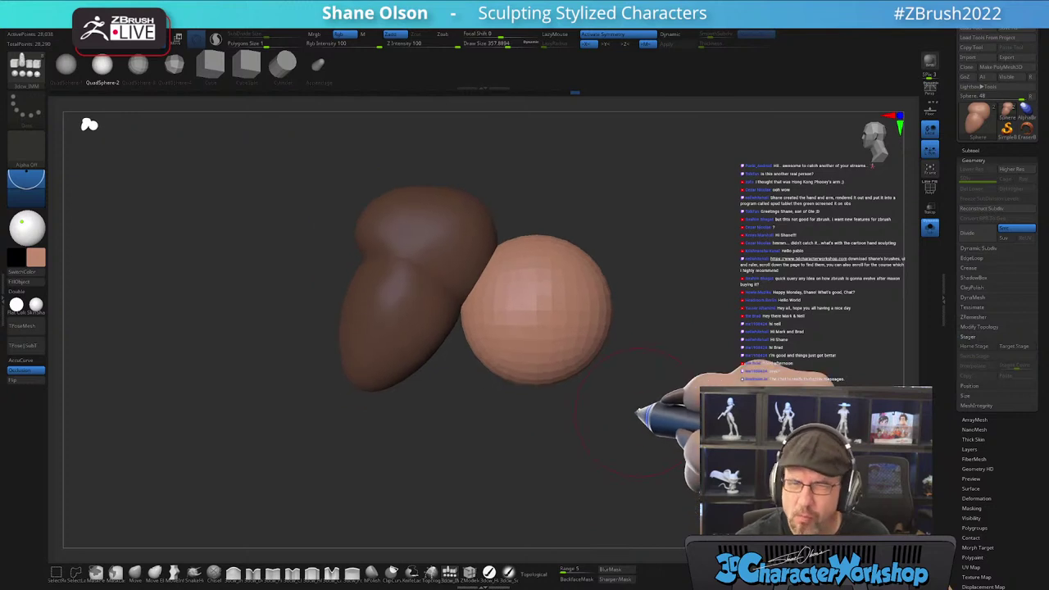
pyautogui.hotkey('ctrl', 'z')
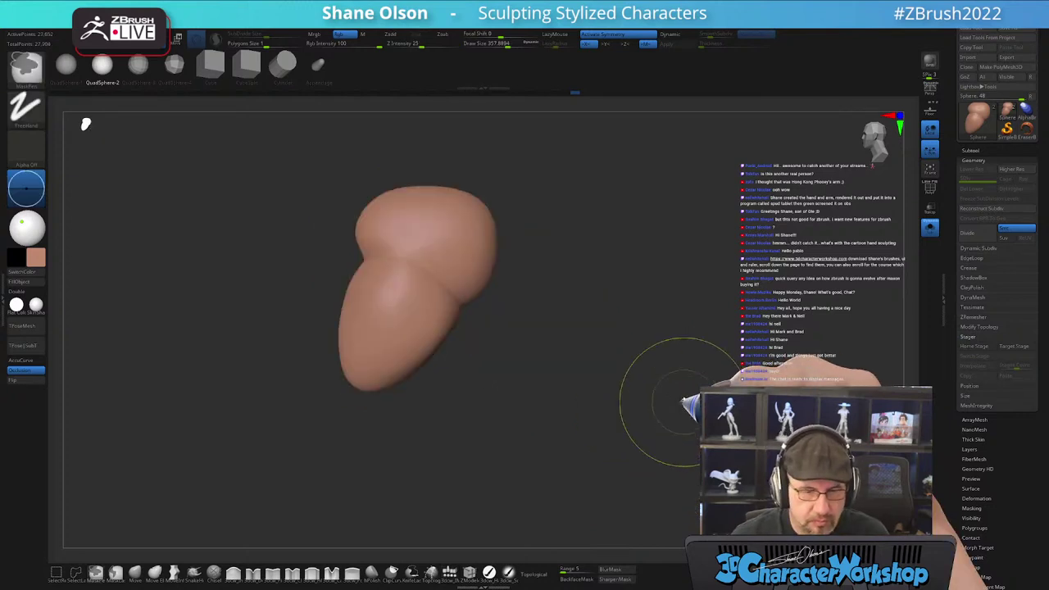
# - Insert a smoother QuadSphere-1 sphere behind the jaw and below the cranium, and activate the Move brush for shaping it
pyautogui.click(67, 65)
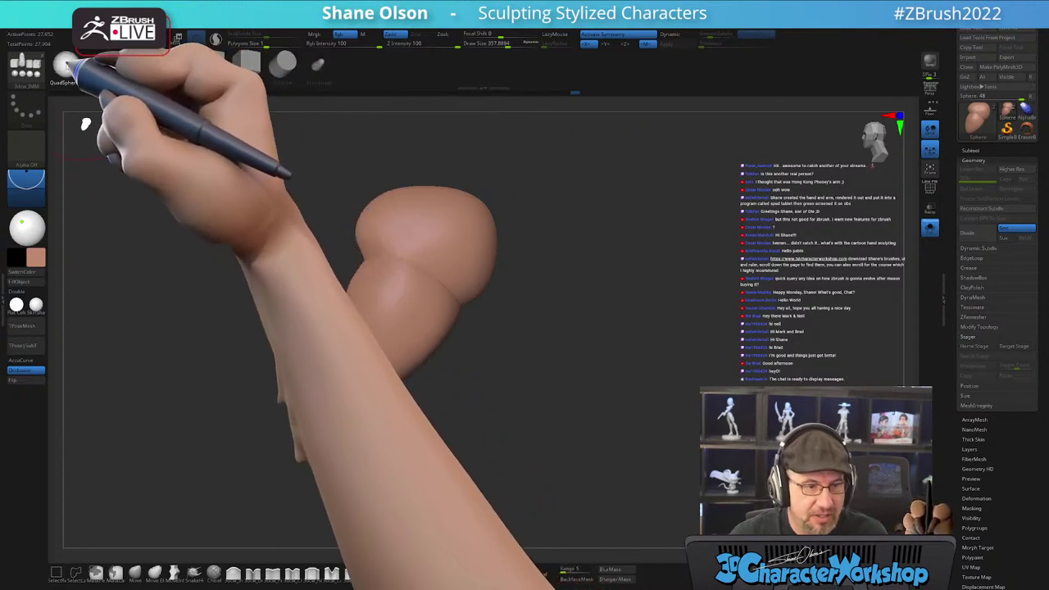
pyautogui.moveTo(602, 367); pyautogui.dragTo(530, 358)
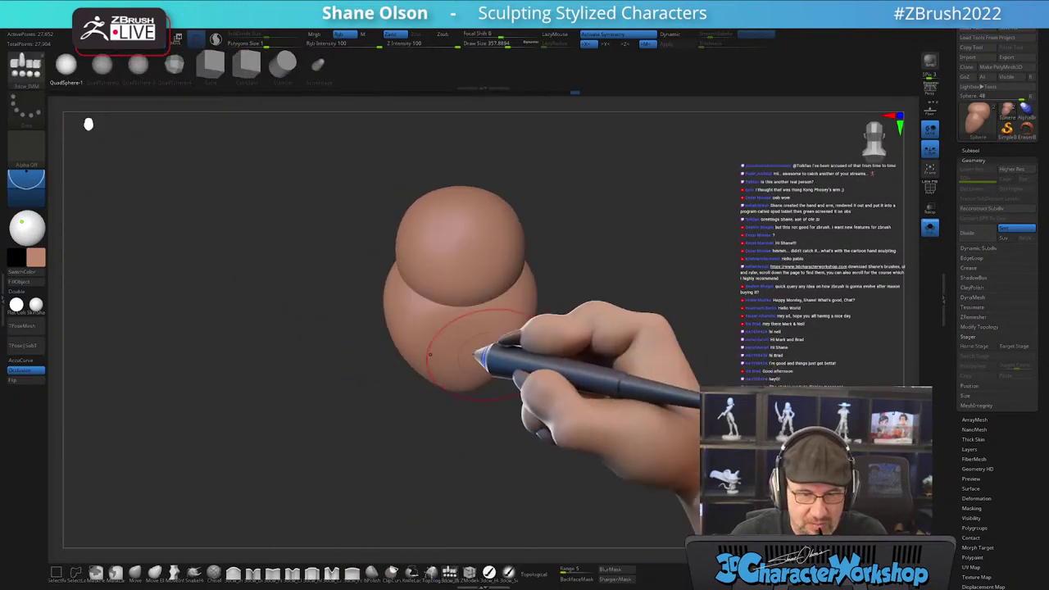
pyautogui.moveTo(460, 310); pyautogui.dragTo(459, 356)
pyautogui.moveTo(594, 332); pyautogui.dragTo(637, 327)
pyautogui.moveTo(514, 305); pyautogui.dragTo(705, 322)
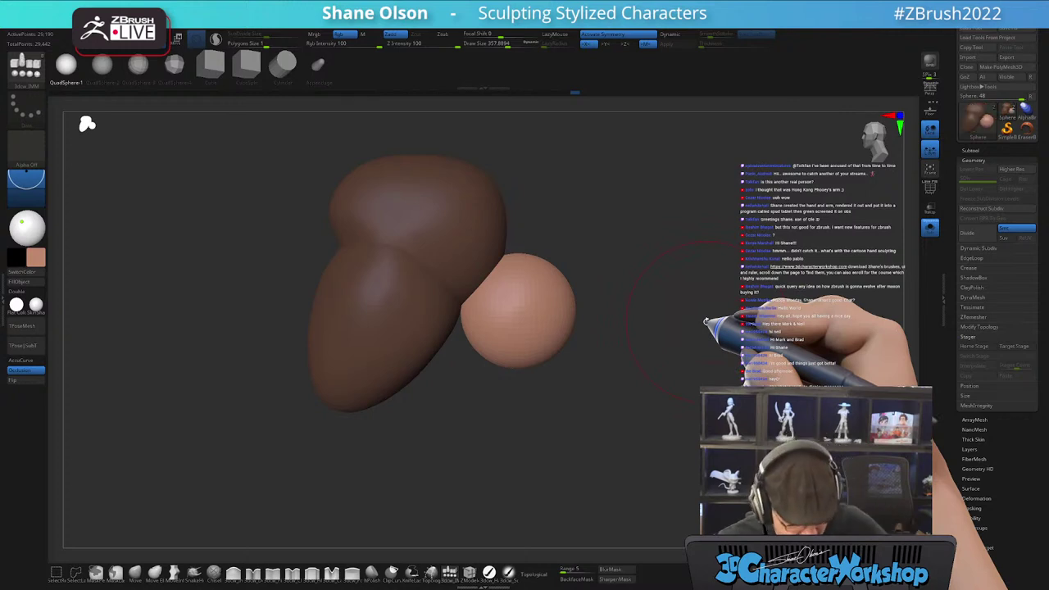
pyautogui.click(135, 572)
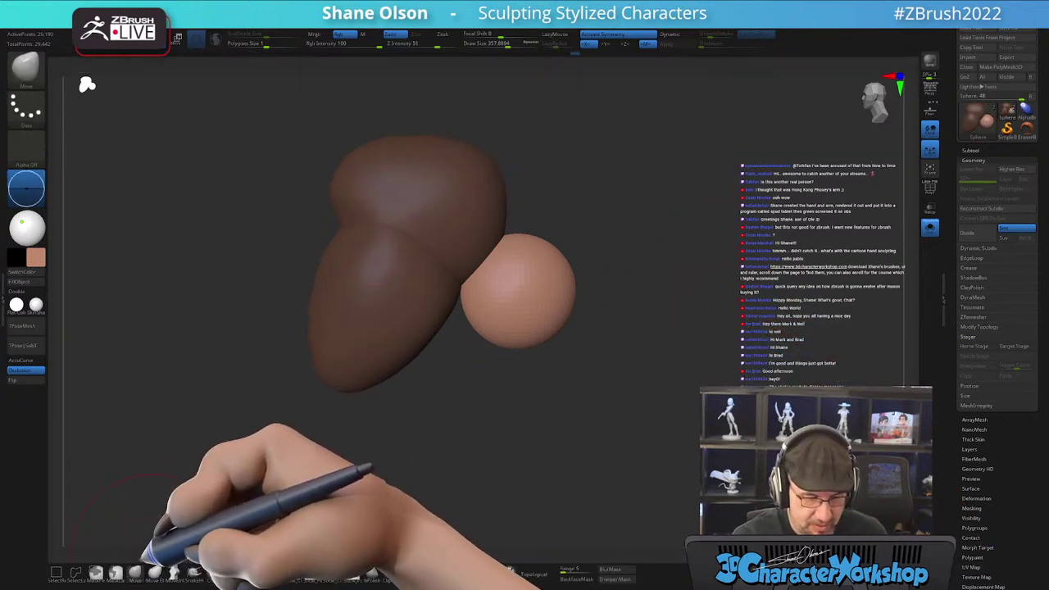
# - Rotate the new sphere with the Gizmo so that it swings down behind the jaw, beneath the back of the cranium
pyautogui.moveTo(504, 391); pyautogui.dragTo(585, 374)
pyautogui.press('w')
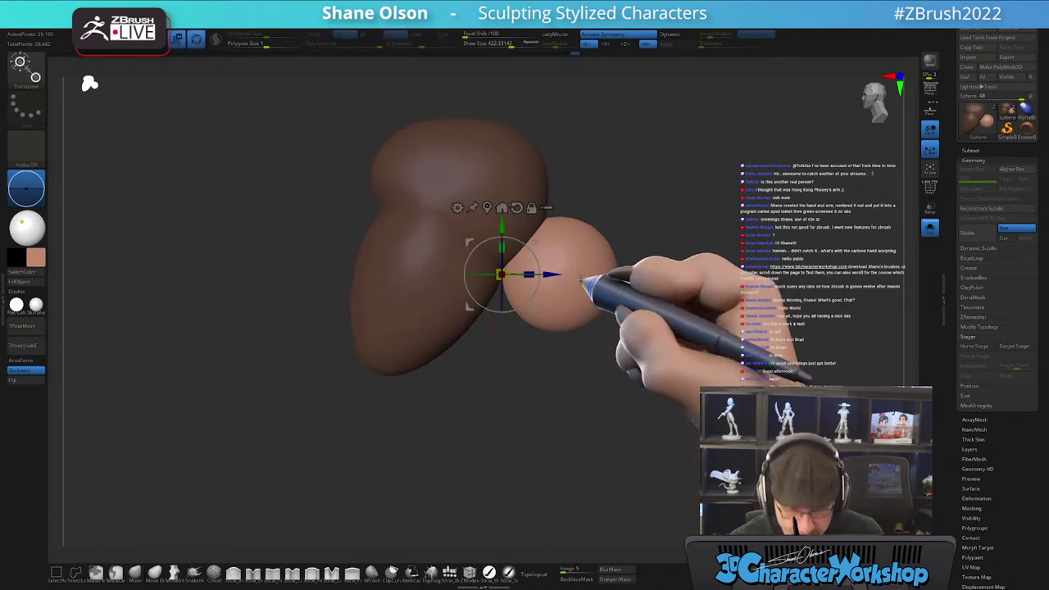
pyautogui.moveTo(537, 256); pyautogui.dragTo(574, 308)
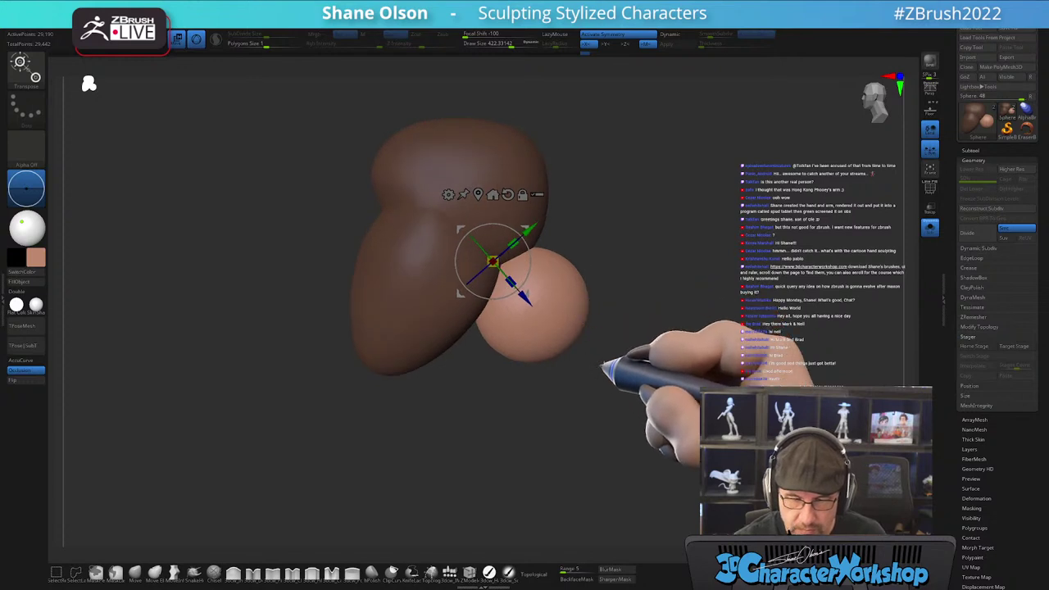
pyautogui.keyDown('alt'); pyautogui.moveTo(595, 363); pyautogui.dragTo(618, 333); pyautogui.keyUp('alt')
# - Stretch the sphere up into the cranium and downward with the Move brush to form an elongated neck mass
pyautogui.press('q')
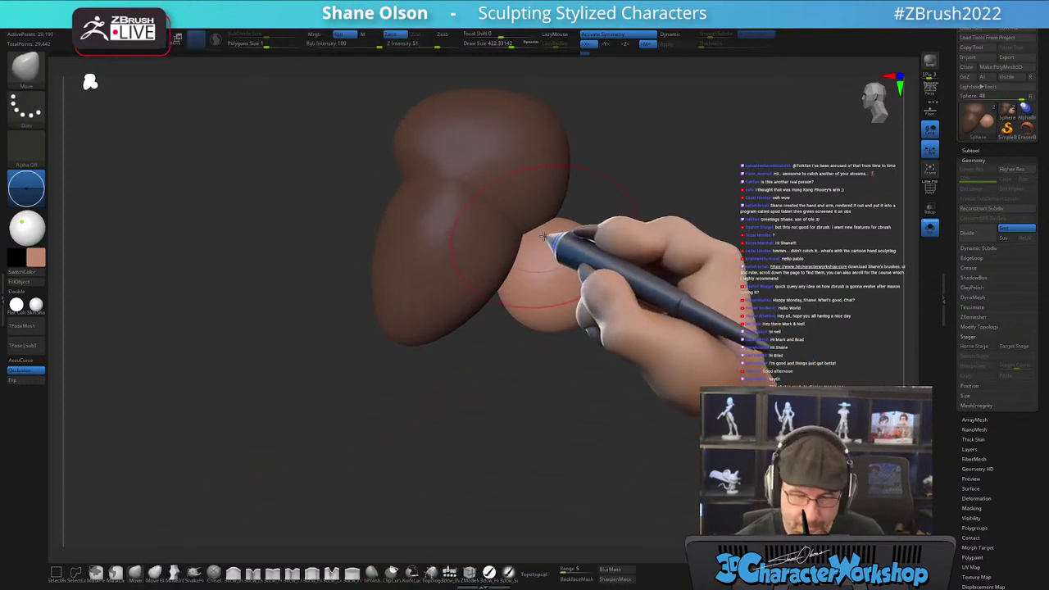
pyautogui.press(']')
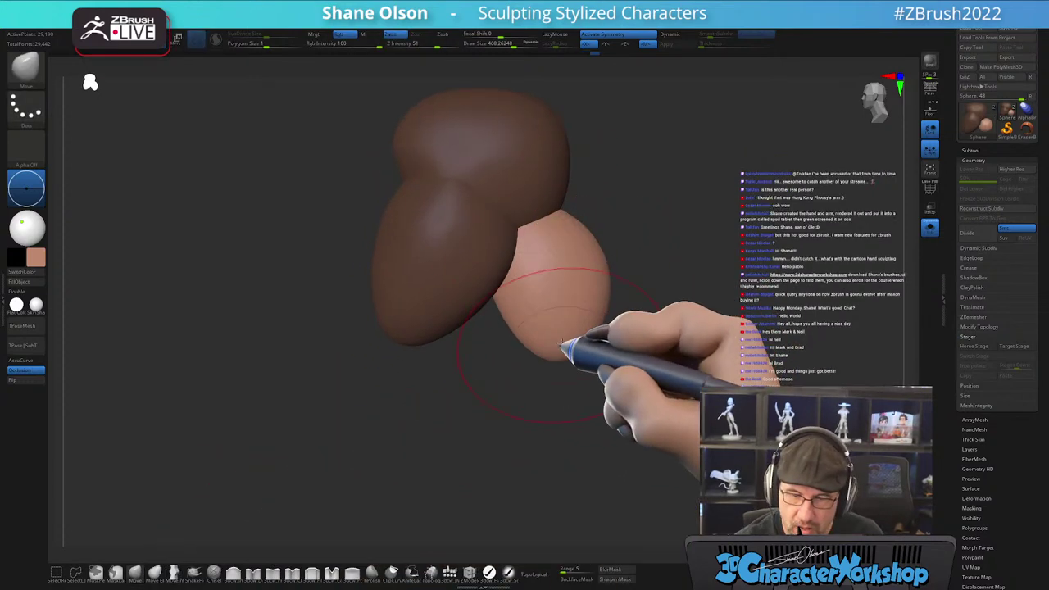
pyautogui.moveTo(597, 296); pyautogui.dragTo(617, 281)
pyautogui.keyDown('alt'); pyautogui.moveTo(625, 347); pyautogui.dragTo(568, 347); pyautogui.keyUp('alt')
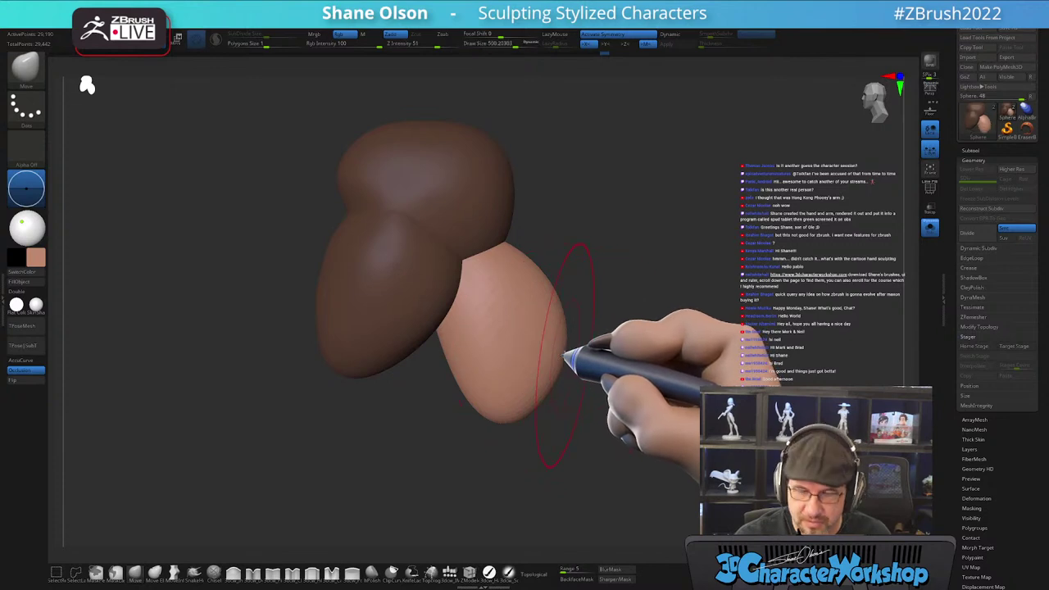
pyautogui.moveTo(648, 401); pyautogui.dragTo(623, 412)
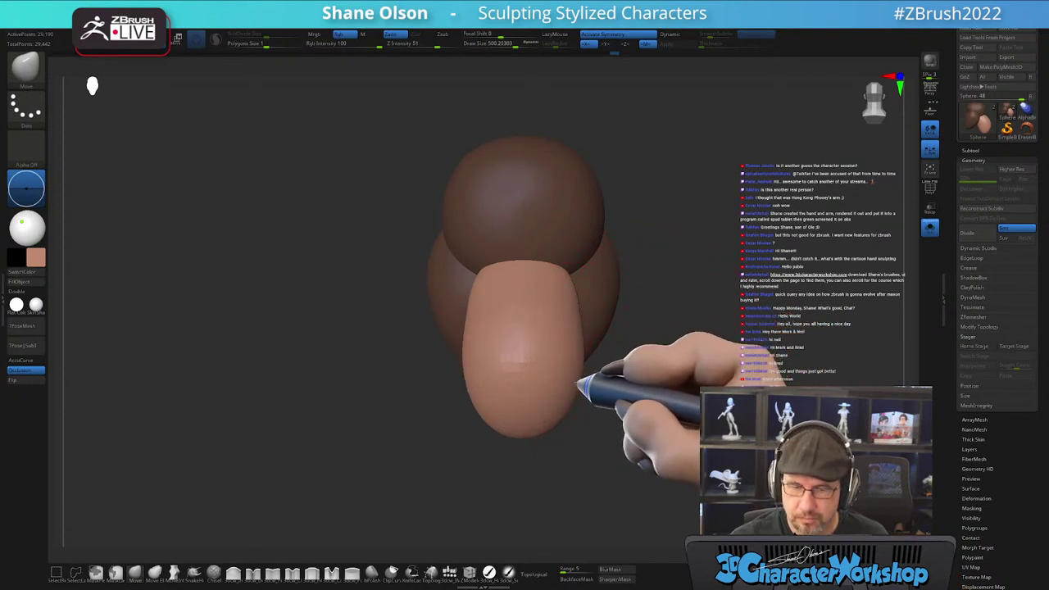
# - Pull the lower part of the neck mass outward on both sides with an enlarged Move brush to form broad shoulders
pyautogui.moveTo(558, 401)
pyautogui.mouseDown()
pyautogui.moveTo(618, 407)
pyautogui.moveTo(718, 393)
pyautogui.mouseUp()
pyautogui.moveTo(693, 317)
pyautogui.mouseDown()
pyautogui.moveTo(680, 343)
pyautogui.moveTo(598, 359)
pyautogui.mouseUp()
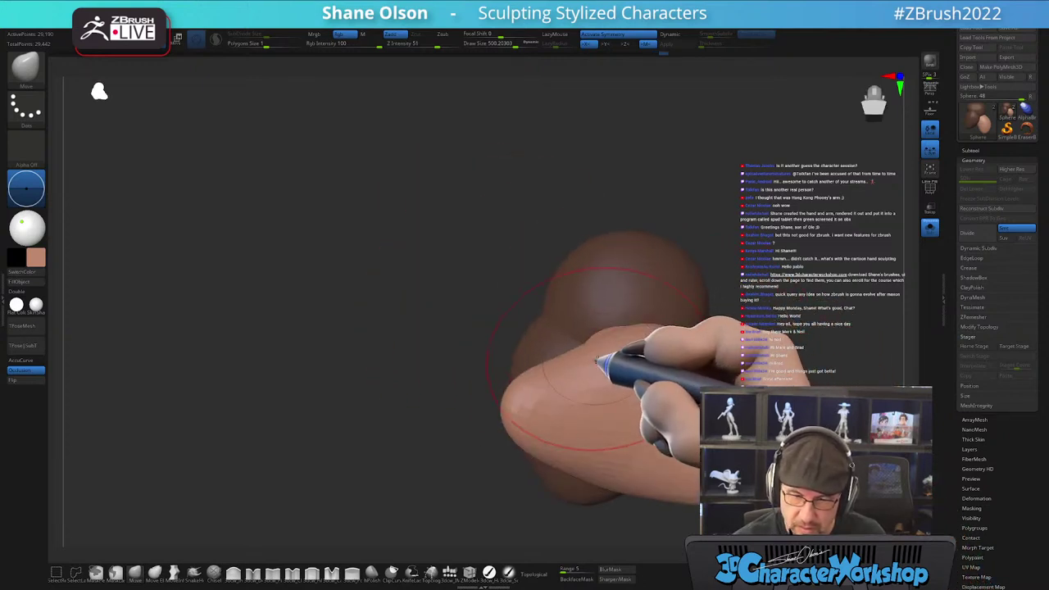
pyautogui.moveTo(596, 409)
pyautogui.mouseDown()
pyautogui.moveTo(667, 426)
pyautogui.moveTo(628, 409)
pyautogui.mouseUp()
pyautogui.moveTo(520, 417); pyautogui.dragTo(472, 452)
pyautogui.moveTo(535, 388)
pyautogui.keyDown('alt'); pyautogui.mouseDown(button='right')
pyautogui.moveTo(540, 373)
pyautogui.moveTo(562, 369)
pyautogui.moveTo(539, 376)
pyautogui.moveTo(578, 382)
pyautogui.mouseUp(button='right'); pyautogui.keyUp('alt')
pyautogui.moveTo(559, 322)
pyautogui.mouseDown()
pyautogui.moveTo(533, 430)
pyautogui.moveTo(691, 414)
pyautogui.moveTo(650, 421)
pyautogui.moveTo(672, 465)
pyautogui.moveTo(660, 456)
pyautogui.moveTo(670, 447)
pyautogui.mouseUp()
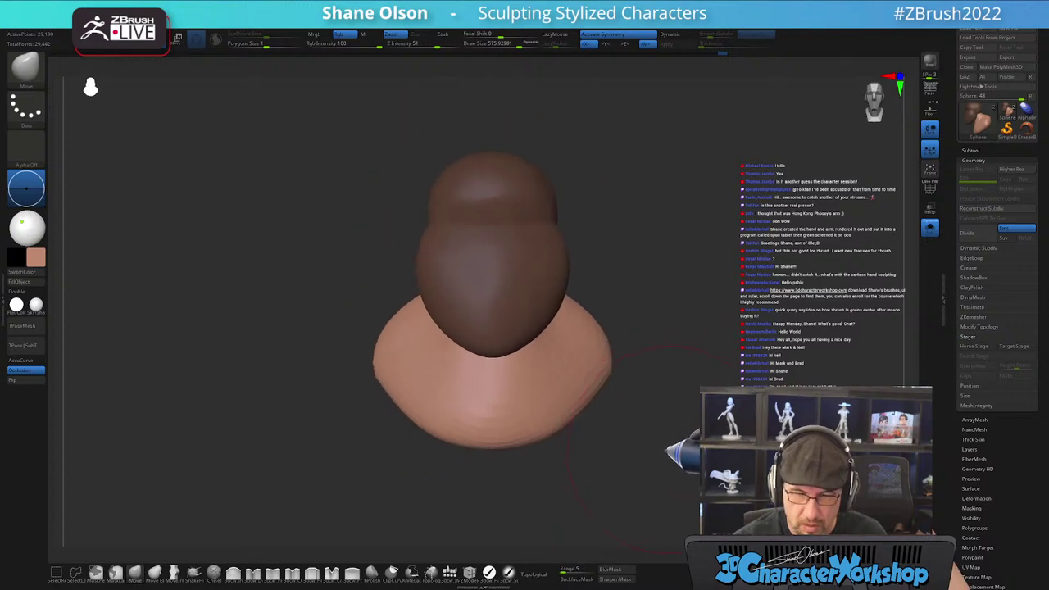
pyautogui.moveTo(660, 403); pyautogui.dragTo(623, 385)
pyautogui.moveTo(712, 422); pyautogui.dragTo(678, 417)
pyautogui.keyDown('alt'); pyautogui.moveTo(689, 427); pyautogui.dragTo(653, 442, button='right'); pyautogui.keyUp('alt')
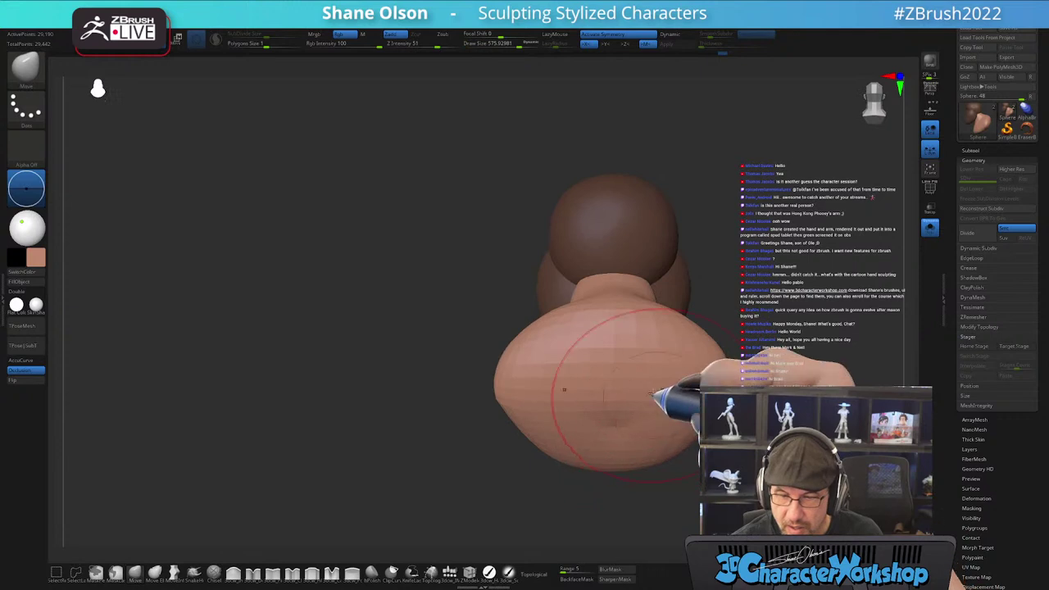
pyautogui.keyDown('alt'); pyautogui.moveTo(619, 333); pyautogui.dragTo(543, 340, button='right'); pyautogui.keyUp('alt')
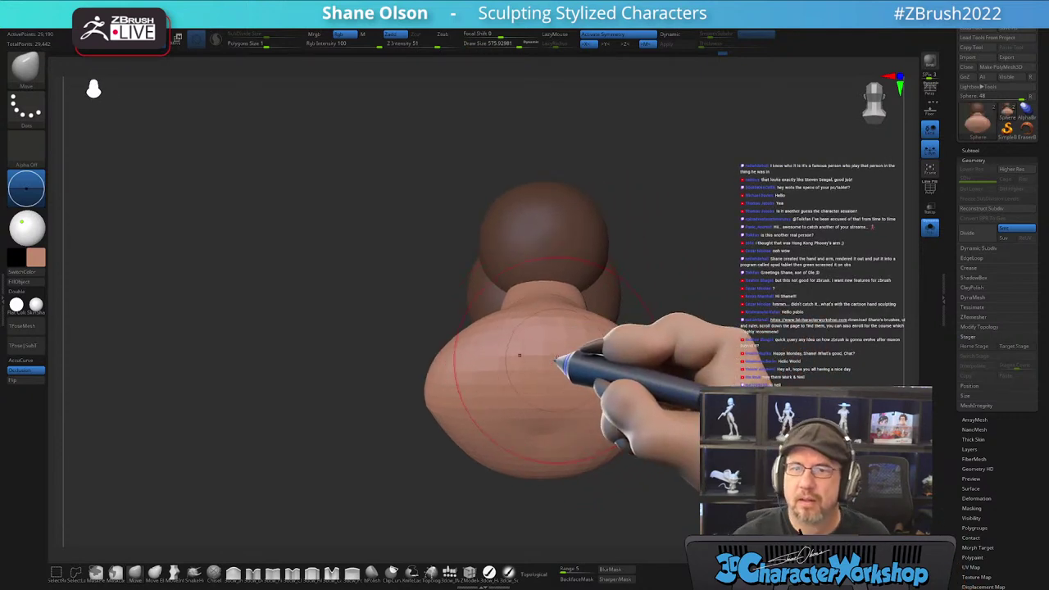
pyautogui.keyDown('alt'); pyautogui.moveTo(564, 359); pyautogui.dragTo(539, 349, button='right'); pyautogui.keyUp('alt')
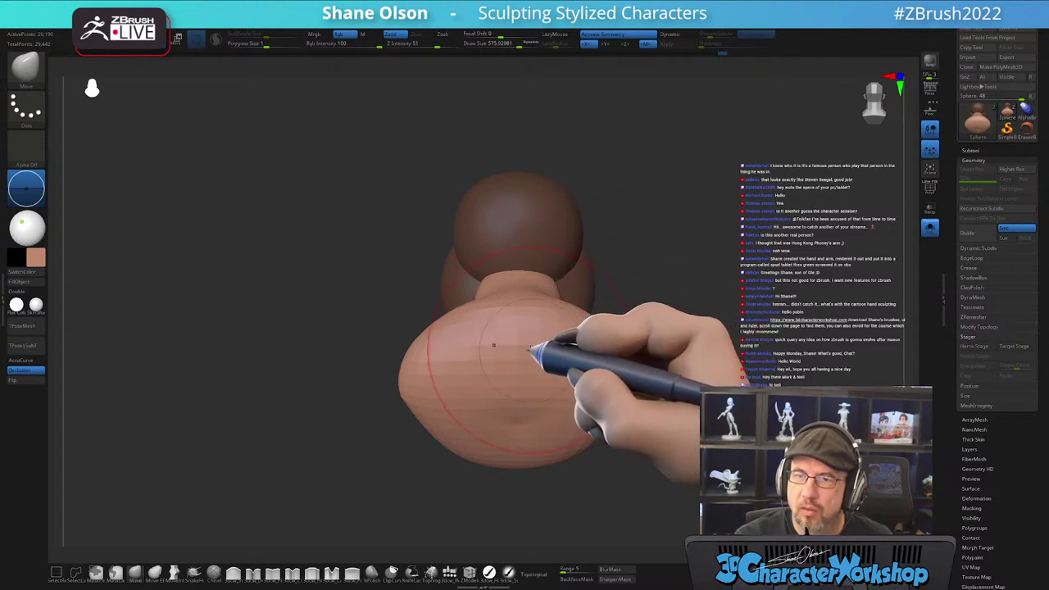
pyautogui.moveTo(527, 351); pyautogui.dragTo(505, 349)
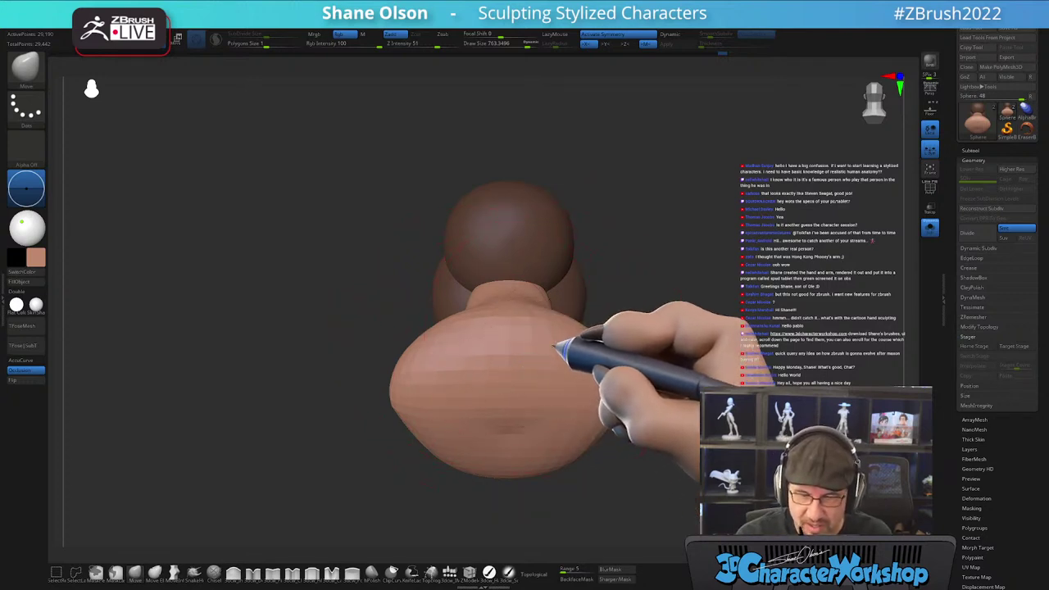
# - Round out the shoulder mass and fill its upper back, sides and chest with a larger Move brush
pyautogui.moveTo(564, 344); pyautogui.dragTo(566, 344)
pyautogui.moveTo(568, 337)
pyautogui.mouseDown()
pyautogui.moveTo(598, 292)
pyautogui.moveTo(628, 325)
pyautogui.moveTo(632, 417)
pyautogui.moveTo(614, 433)
pyautogui.moveTo(622, 468)
pyautogui.moveTo(603, 455)
pyautogui.mouseUp()
pyautogui.moveTo(531, 459); pyautogui.dragTo(496, 467)
pyautogui.moveTo(647, 414)
pyautogui.mouseDown()
pyautogui.moveTo(696, 405)
pyautogui.moveTo(679, 386)
pyautogui.moveTo(653, 408)
pyautogui.mouseUp()
pyautogui.moveTo(580, 416); pyautogui.dragTo(592, 430)
pyautogui.moveTo(682, 469); pyautogui.dragTo(610, 435)
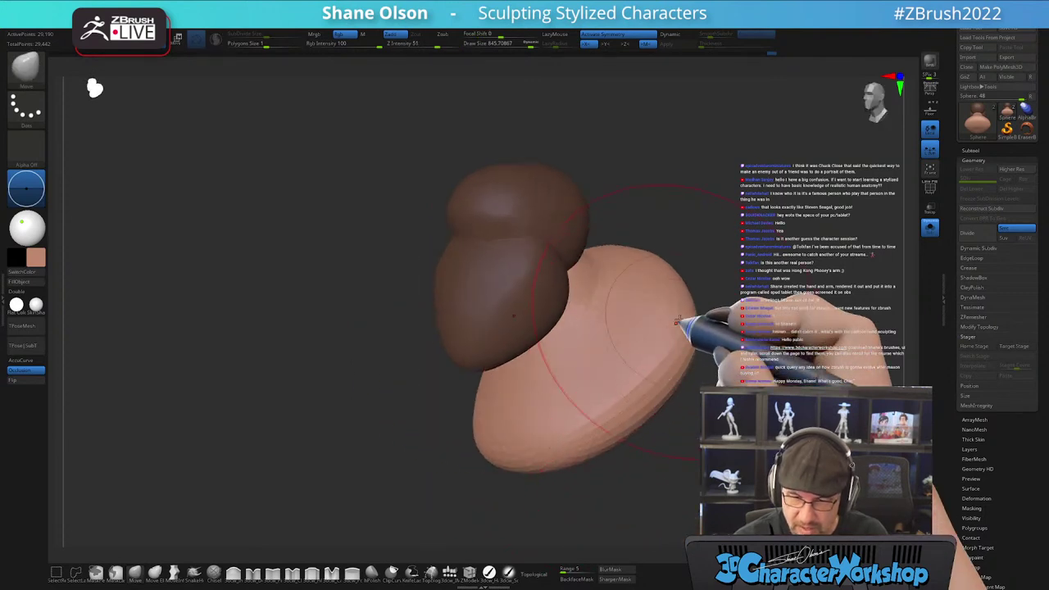
pyautogui.moveTo(677, 328); pyautogui.dragTo(688, 312)
pyautogui.moveTo(741, 402)
pyautogui.mouseDown()
pyautogui.moveTo(673, 426)
pyautogui.moveTo(658, 381)
pyautogui.moveTo(680, 394)
pyautogui.mouseUp()
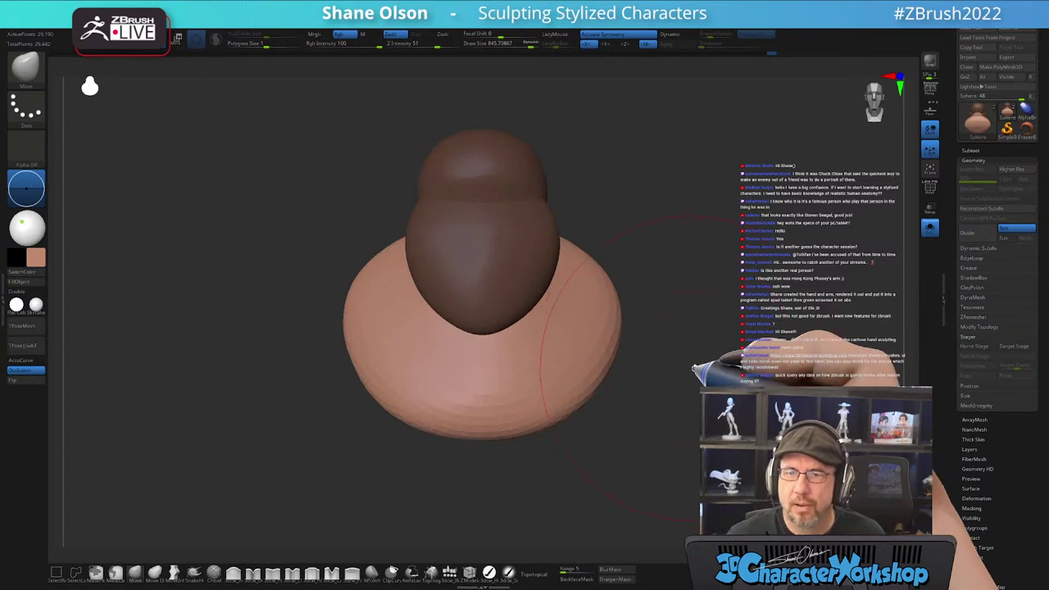
pyautogui.moveTo(688, 373); pyautogui.dragTo(679, 376)
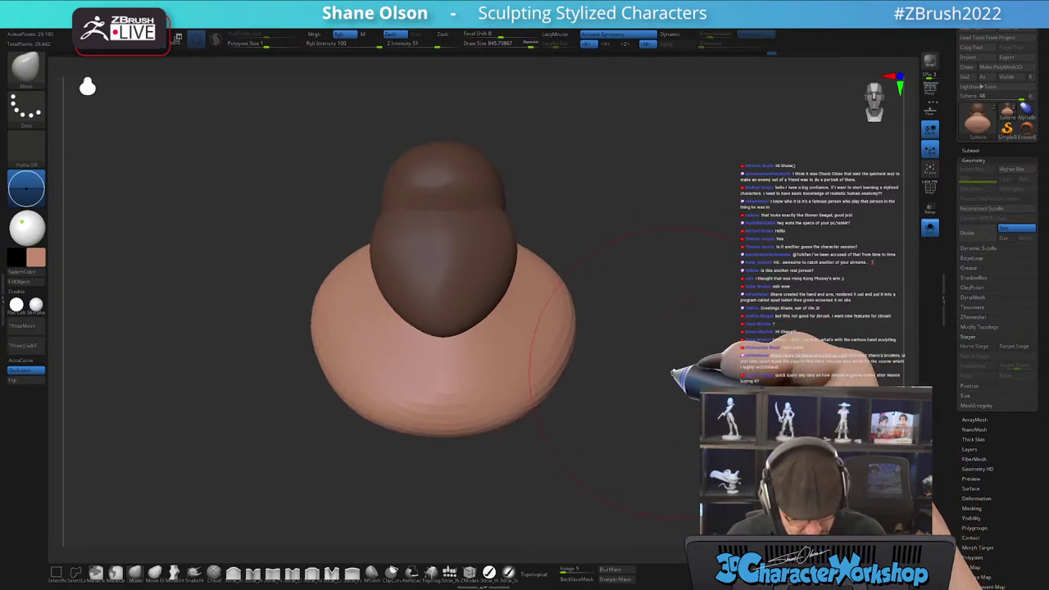
# - Split the unmasked neck-and-shoulder mass into its own subtool, and show it together with the head by turning Solo off
pyautogui.press('space')
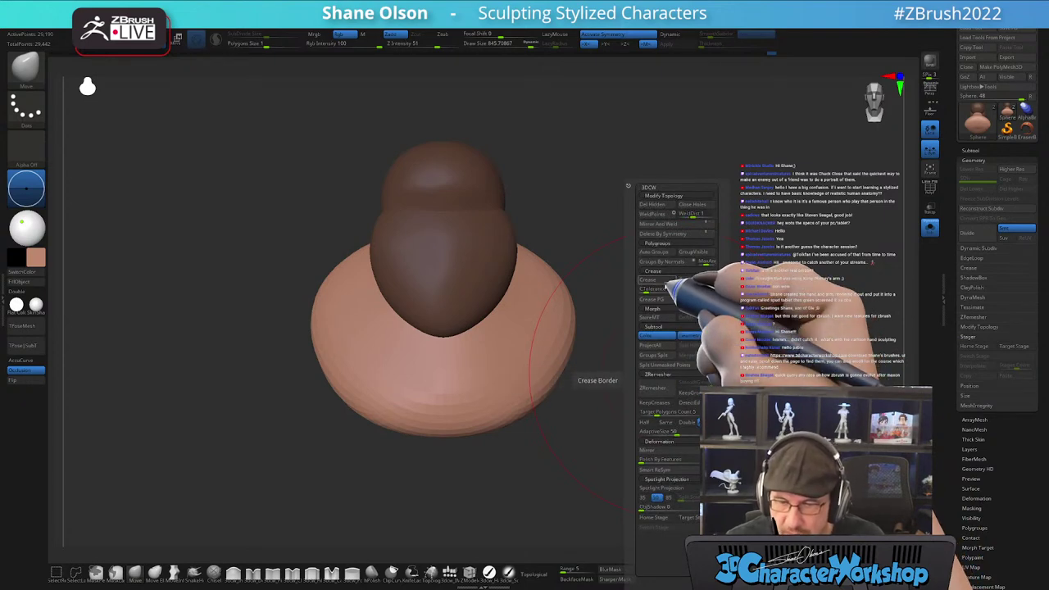
pyautogui.click(665, 365)
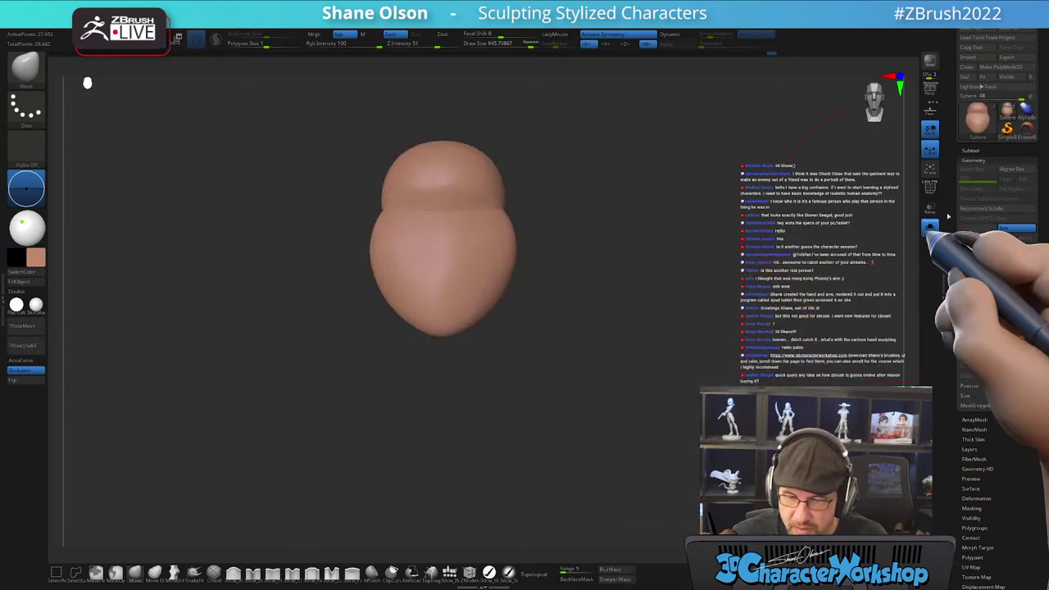
pyautogui.click(986, 152)
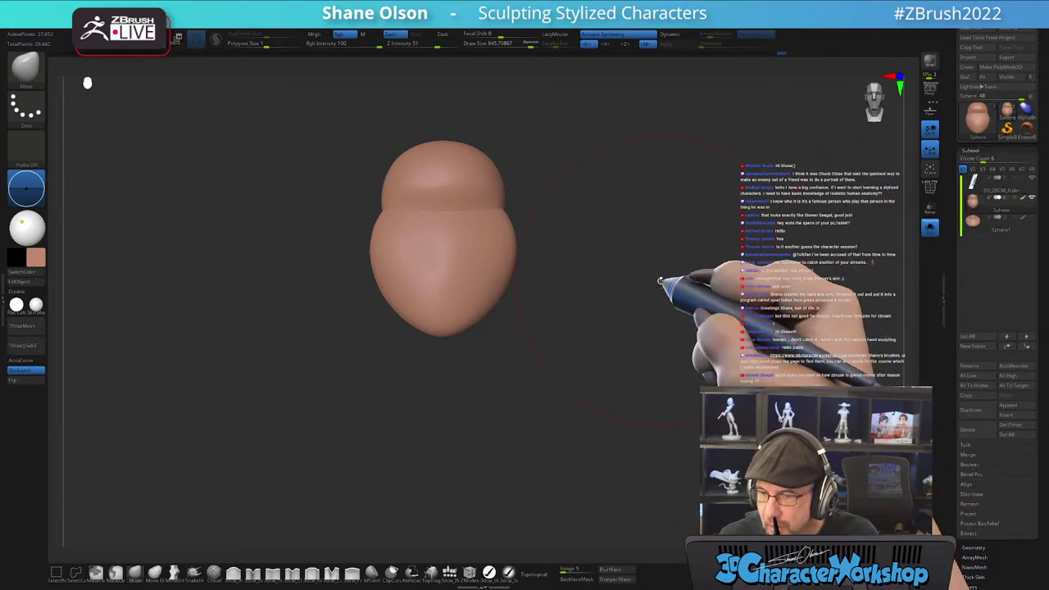
pyautogui.click(929, 228)
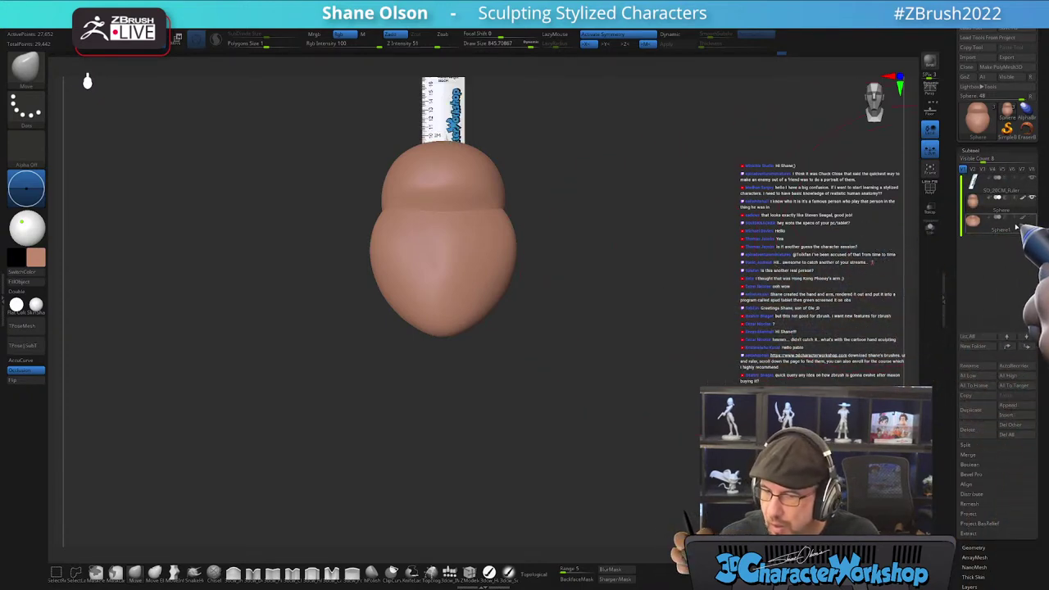
pyautogui.click(1031, 217)
# - Hide the 20 cm ruler subtool so only the head and shoulder masses show
pyautogui.keyDown('alt'); pyautogui.moveTo(669, 298); pyautogui.dragTo(603, 368); pyautogui.keyUp('alt')
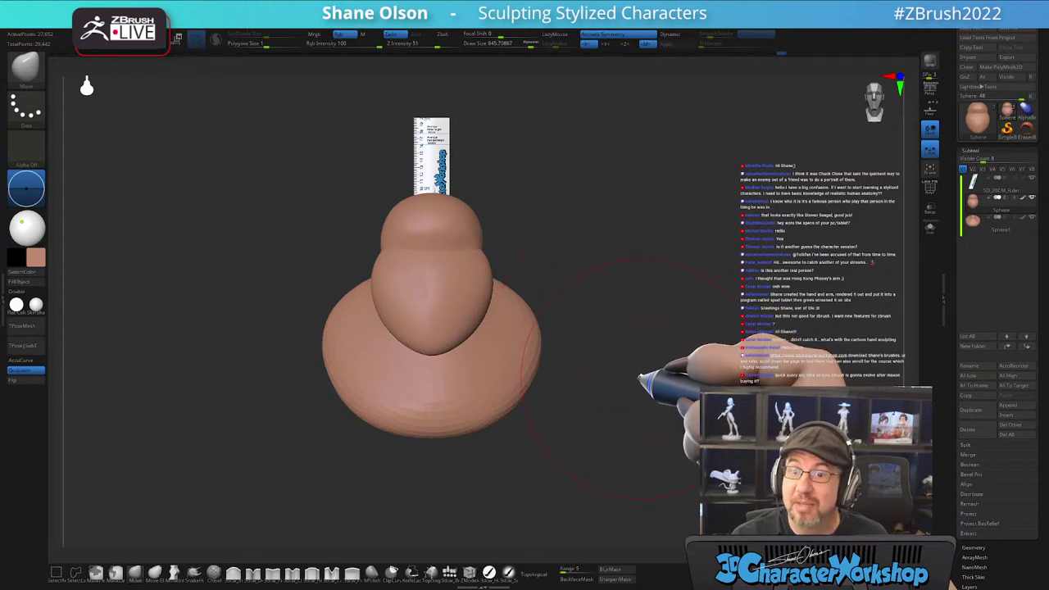
pyautogui.keyDown('alt'); pyautogui.moveTo(620, 359); pyautogui.dragTo(609, 375); pyautogui.keyUp('alt')
pyautogui.click(1033, 178)
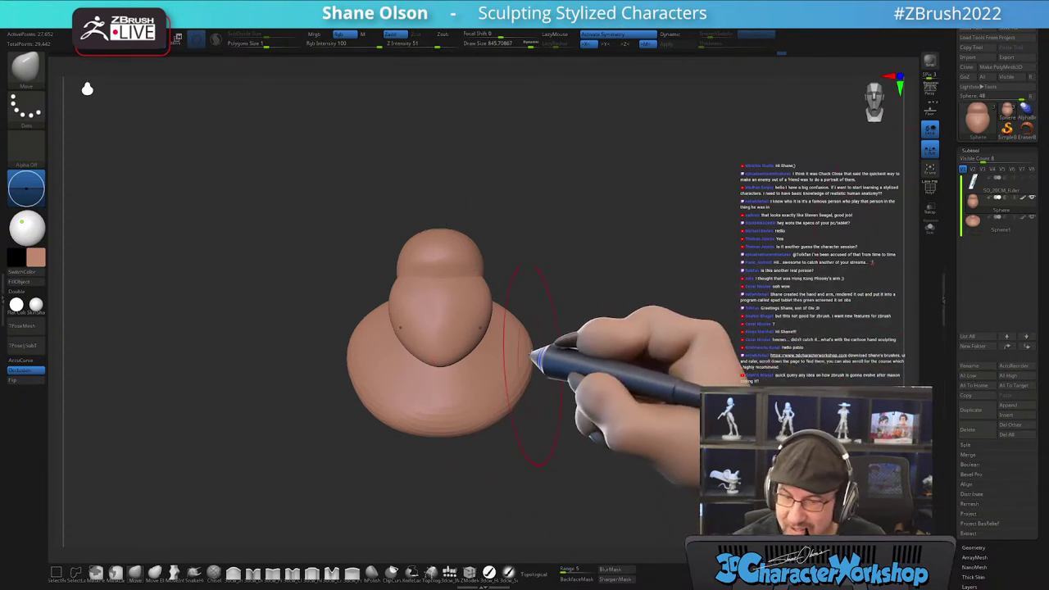
# - Select the neck-and-shoulder subtool, subdivide it once for a smoother surface, and delete its lower subdivision level
pyautogui.keyDown('alt'); pyautogui.moveTo(546, 357); pyautogui.dragTo(548, 381); pyautogui.keyUp('alt')
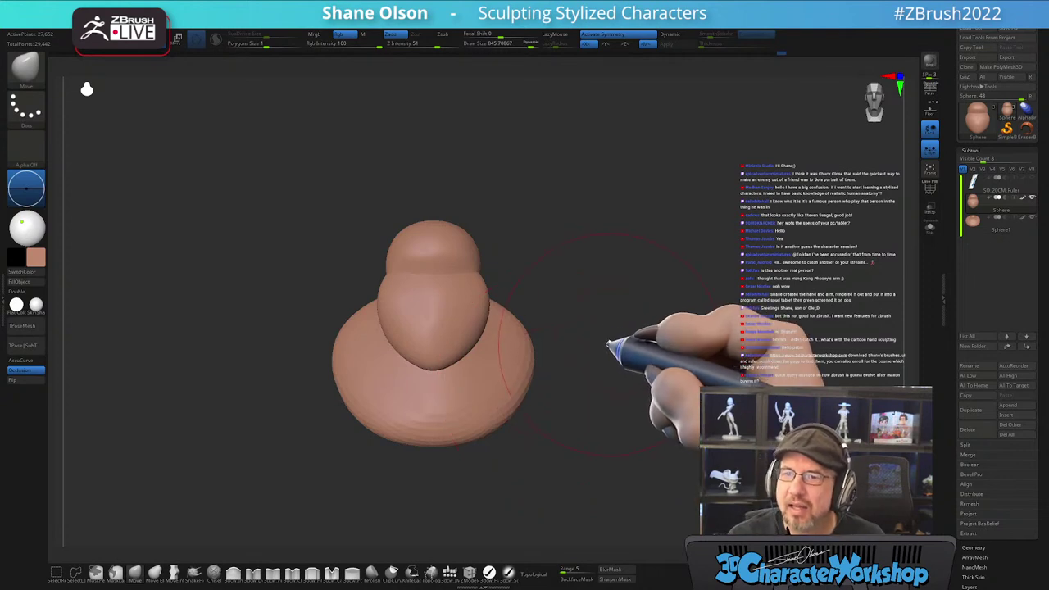
pyautogui.moveTo(624, 316)
pyautogui.mouseDown()
pyautogui.moveTo(623, 347)
pyautogui.moveTo(601, 318)
pyautogui.mouseUp()
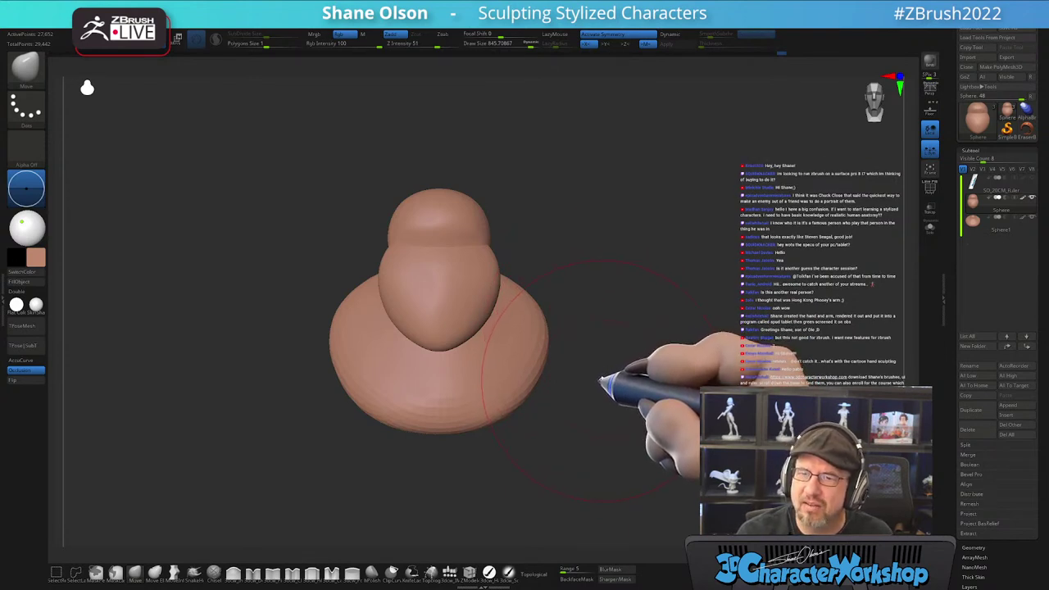
pyautogui.moveTo(592, 414)
pyautogui.mouseDown()
pyautogui.moveTo(537, 422)
pyautogui.moveTo(567, 421)
pyautogui.moveTo(585, 437)
pyautogui.mouseUp()
pyautogui.moveTo(577, 348); pyautogui.dragTo(570, 394)
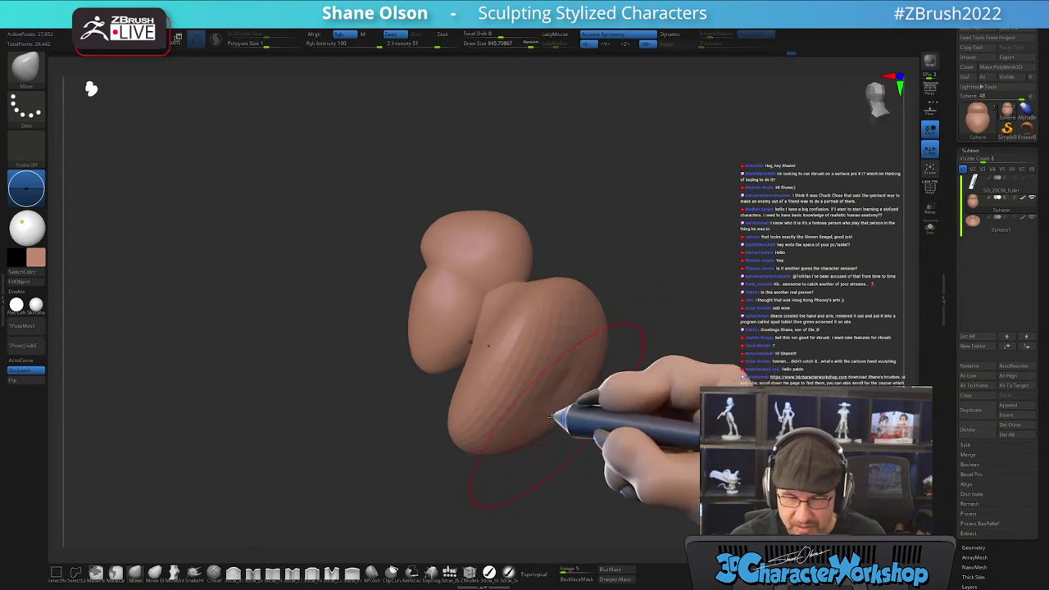
pyautogui.press('b')
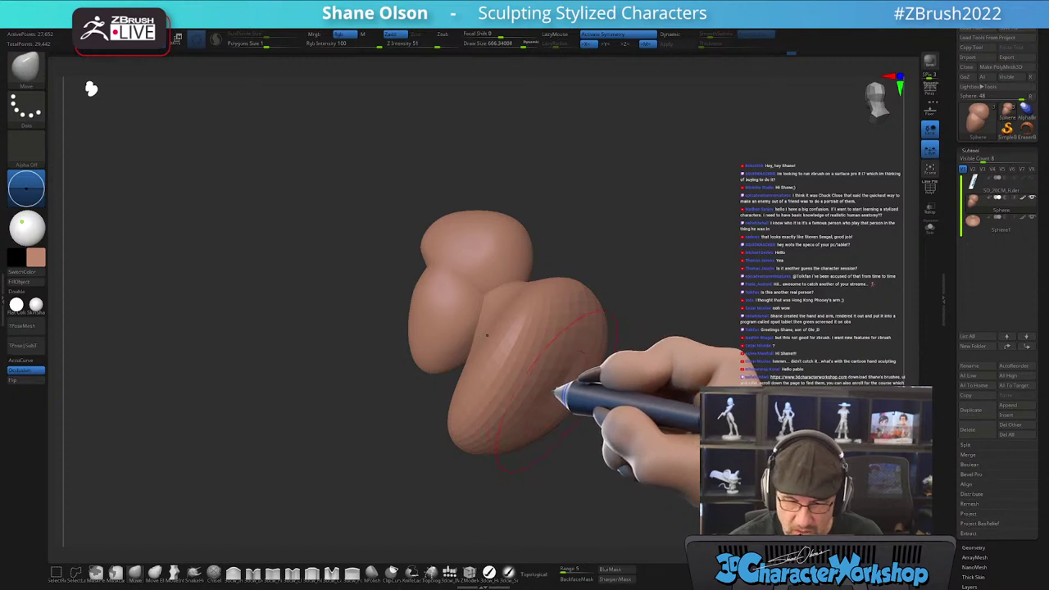
pyautogui.keyDown('shift'); pyautogui.moveTo(593, 435); pyautogui.dragTo(568, 461); pyautogui.keyUp('shift')
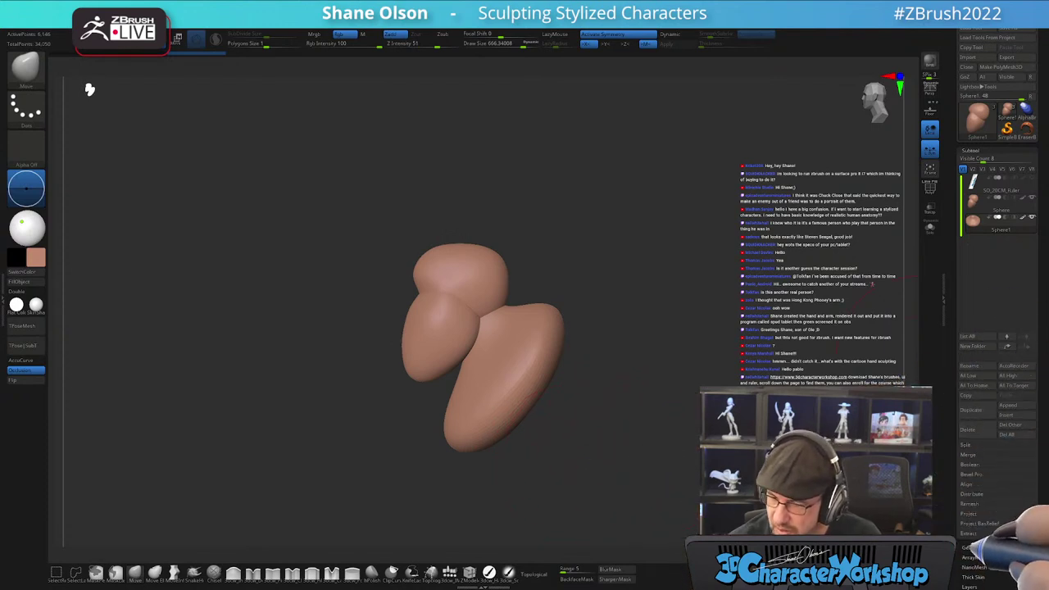
pyautogui.click(973, 547)
pyautogui.click(973, 189)
# - Reshape the shoulder mass with the Move brush, refining its side profile, upper back and chest width
pyautogui.moveTo(548, 422)
pyautogui.mouseDown()
pyautogui.moveTo(537, 444)
pyautogui.moveTo(524, 445)
pyautogui.moveTo(554, 430)
pyautogui.moveTo(620, 440)
pyautogui.moveTo(631, 473)
pyautogui.mouseUp()
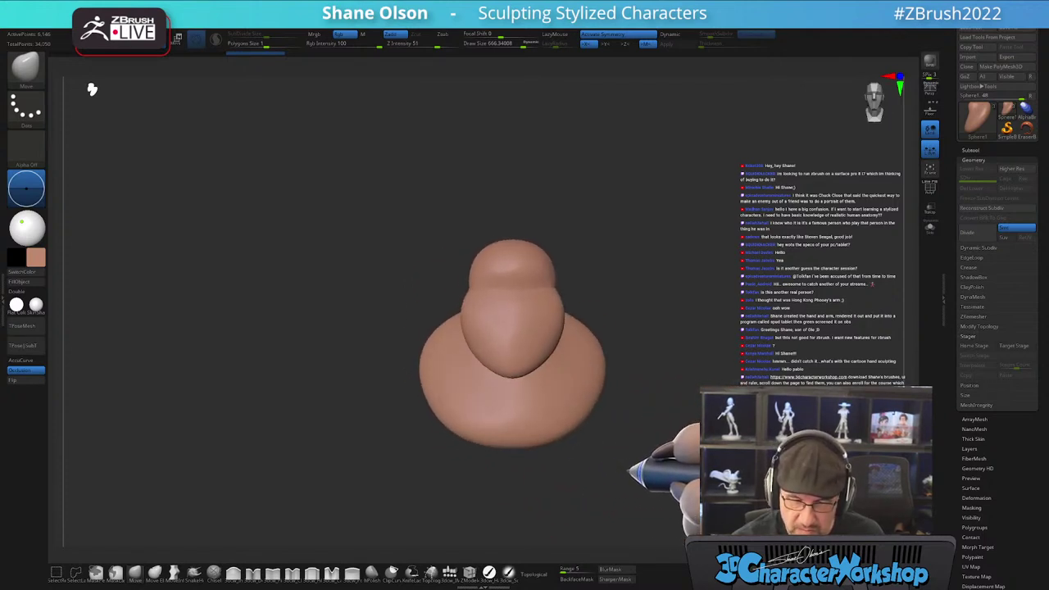
pyautogui.moveTo(610, 422)
pyautogui.keyDown('alt'); pyautogui.mouseDown()
pyautogui.moveTo(569, 448)
pyautogui.moveTo(526, 439)
pyautogui.moveTo(644, 440)
pyautogui.mouseUp(); pyautogui.keyUp('alt')
pyautogui.press(']')
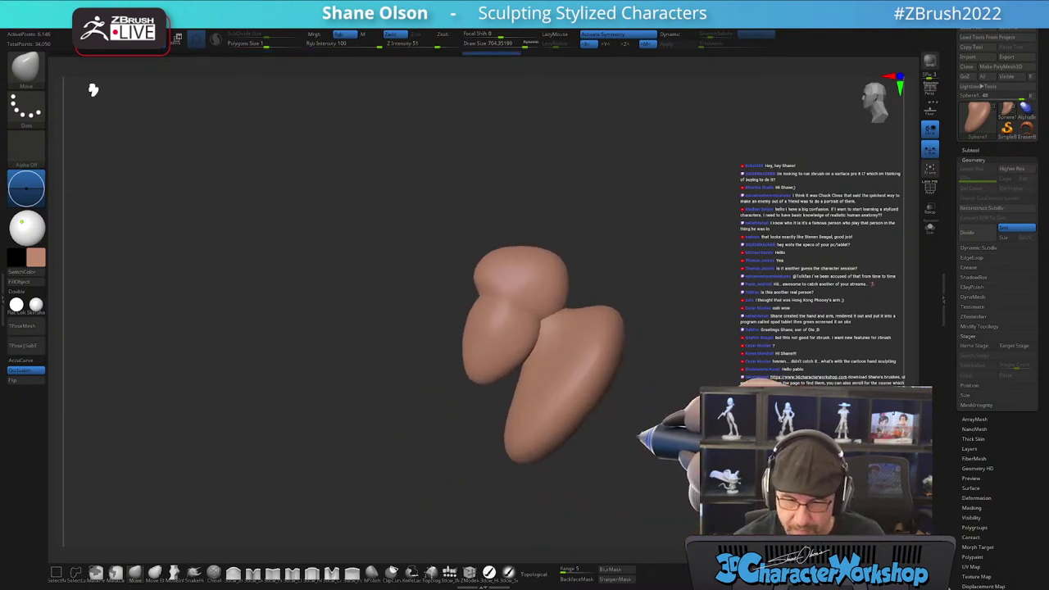
pyautogui.moveTo(597, 328)
pyautogui.mouseDown()
pyautogui.moveTo(555, 395)
pyautogui.moveTo(653, 390)
pyautogui.moveTo(715, 463)
pyautogui.moveTo(721, 435)
pyautogui.moveTo(758, 420)
pyautogui.mouseUp()
pyautogui.moveTo(853, 378)
pyautogui.mouseDown()
pyautogui.moveTo(620, 347)
pyautogui.moveTo(616, 402)
pyautogui.moveTo(577, 354)
pyautogui.mouseUp()
pyautogui.moveTo(591, 426)
pyautogui.mouseDown()
pyautogui.moveTo(637, 438)
pyautogui.moveTo(638, 449)
pyautogui.moveTo(644, 374)
pyautogui.moveTo(633, 379)
pyautogui.mouseUp()
pyautogui.moveTo(645, 423)
pyautogui.mouseDown()
pyautogui.moveTo(688, 436)
pyautogui.moveTo(703, 460)
pyautogui.mouseUp()
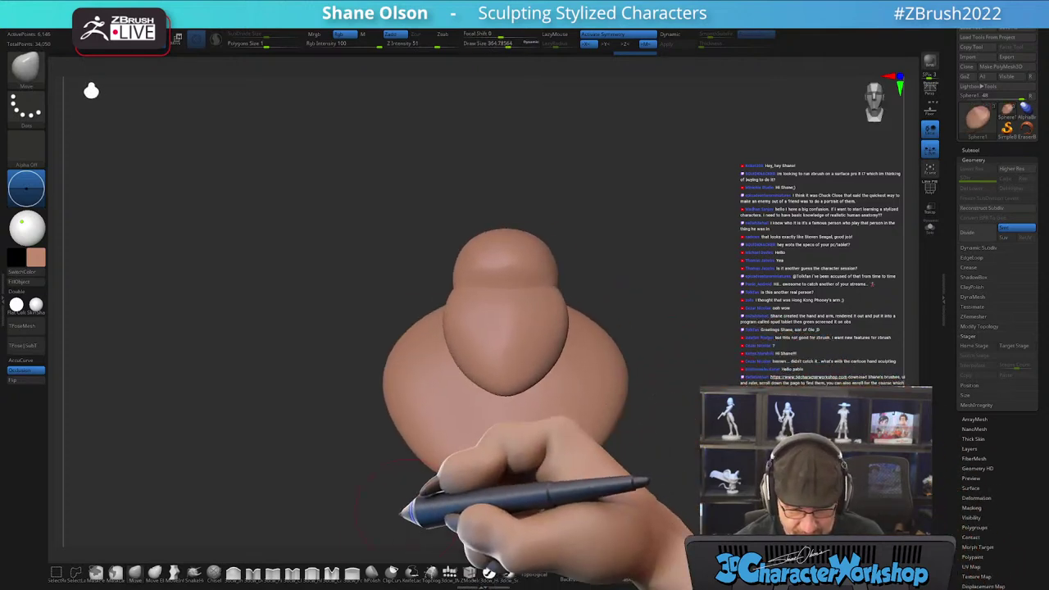
# - Activate the insert-mesh brush with QuadSphere-1 and reduce its draw size to about 239
pyautogui.click(448, 573)
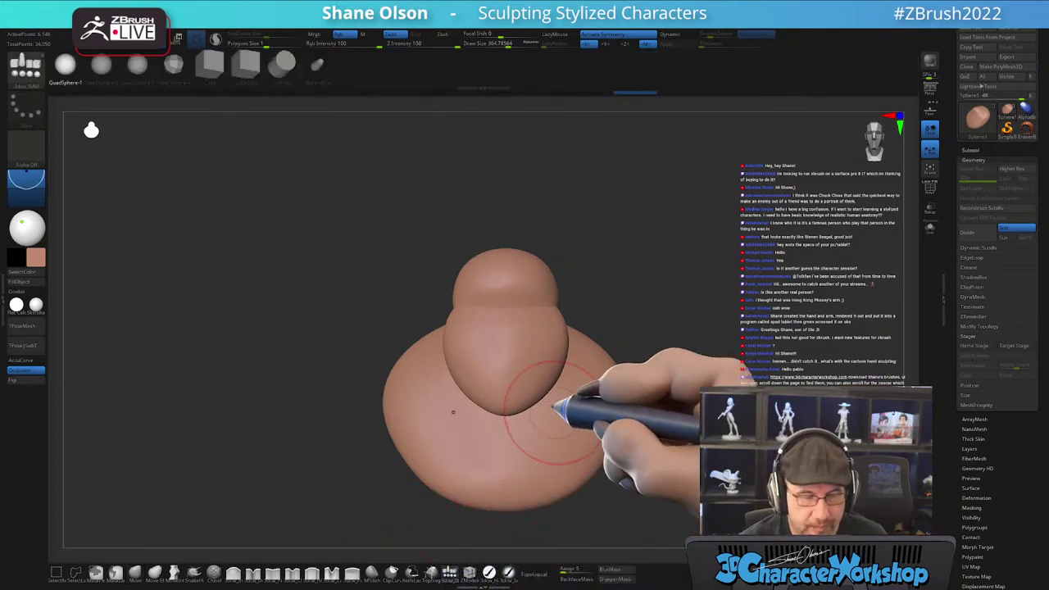
pyautogui.moveTo(673, 352)
pyautogui.keyDown('alt'); pyautogui.mouseDown()
pyautogui.moveTo(648, 315)
pyautogui.moveTo(633, 326)
pyautogui.moveTo(645, 291)
pyautogui.mouseUp(); pyautogui.keyUp('alt')
pyautogui.press('s')
pyautogui.click(638, 320)
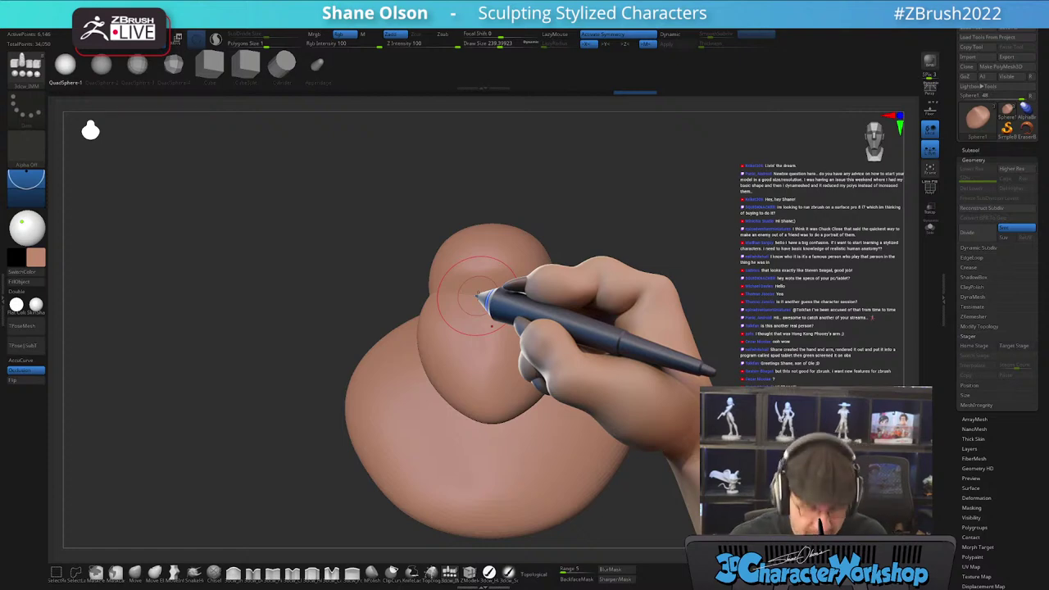
pyautogui.moveTo(687, 288)
pyautogui.keyDown('alt'); pyautogui.mouseDown()
pyautogui.moveTo(614, 277)
pyautogui.moveTo(632, 278)
pyautogui.mouseUp(); pyautogui.keyUp('alt')
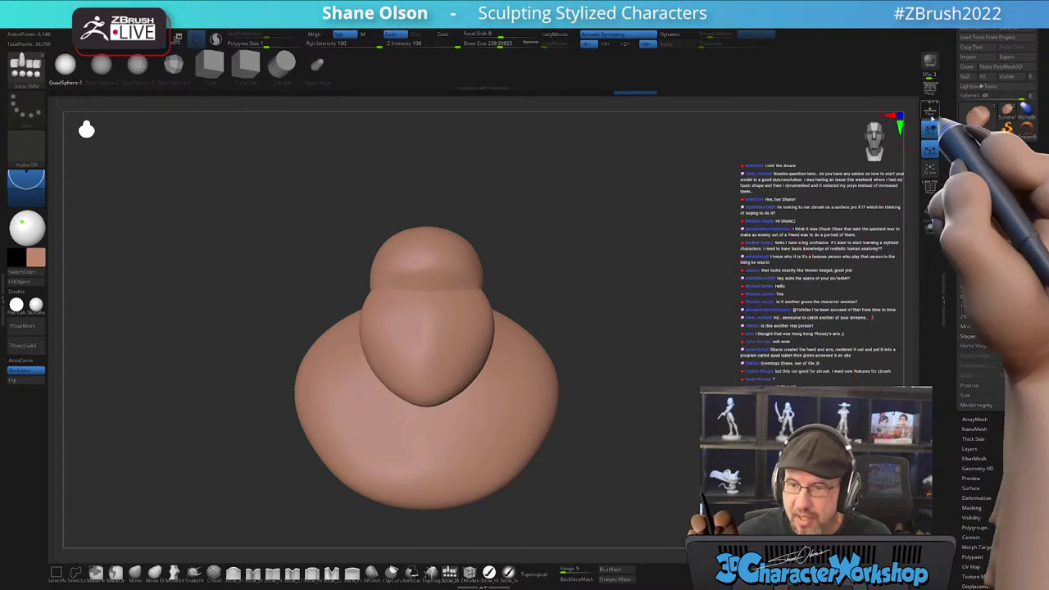
pyautogui.keyDown('alt'); pyautogui.moveTo(571, 286); pyautogui.dragTo(606, 266); pyautogui.keyUp('alt')
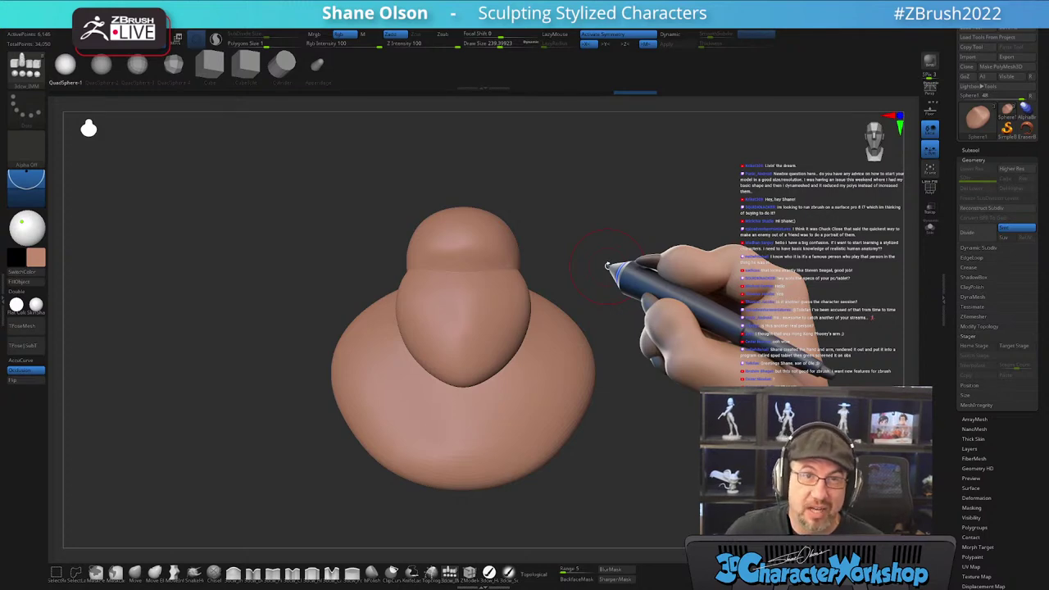
# - Show the 20 cm ruler subtool again behind the head and frame it with the whole bust
pyautogui.click(975, 151)
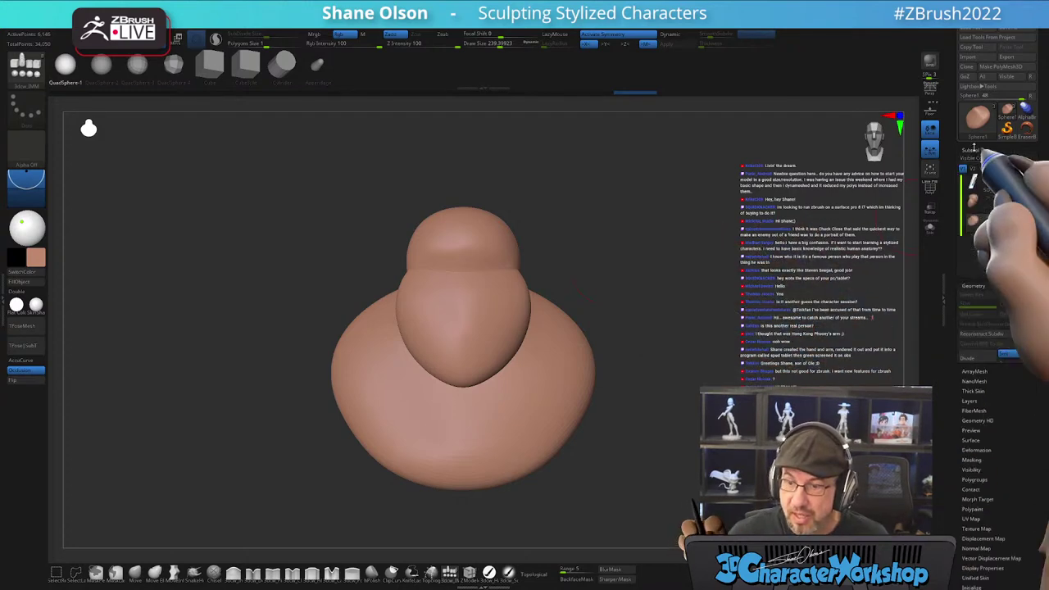
pyautogui.click(1031, 190)
pyautogui.click(1031, 179)
pyautogui.moveTo(625, 277)
pyautogui.keyDown('alt'); pyautogui.mouseDown()
pyautogui.moveTo(614, 253)
pyautogui.moveTo(651, 323)
pyautogui.moveTo(608, 322)
pyautogui.moveTo(668, 312)
pyautogui.moveTo(498, 275)
pyautogui.mouseUp(); pyautogui.keyUp('alt')
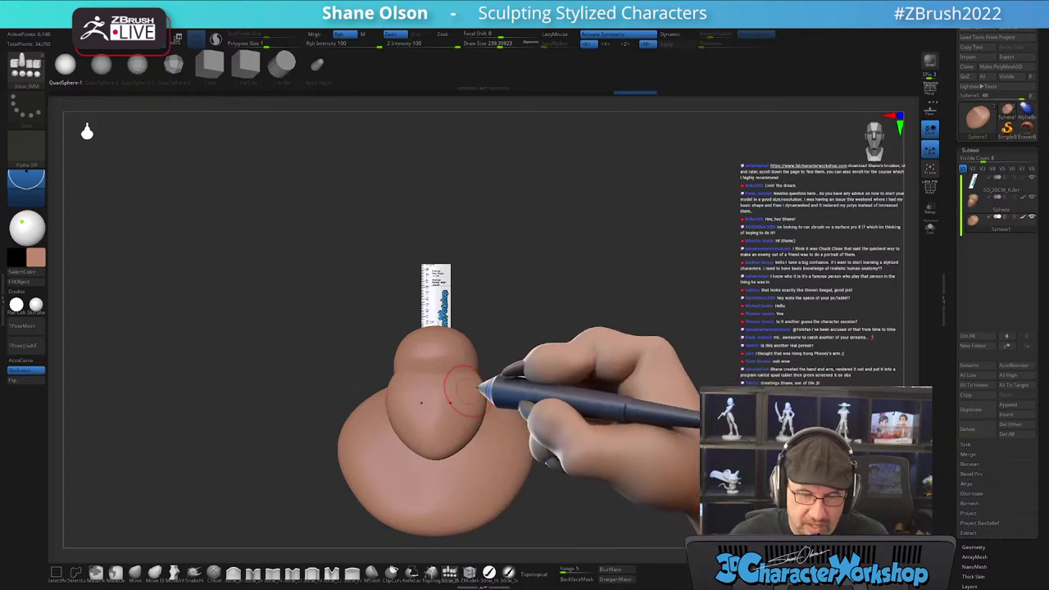
# - Show the floor grid and examine the ruler's average male and female height marks above the head from the front
pyautogui.keyDown('alt'); pyautogui.moveTo(631, 317); pyautogui.dragTo(676, 329); pyautogui.keyUp('alt')
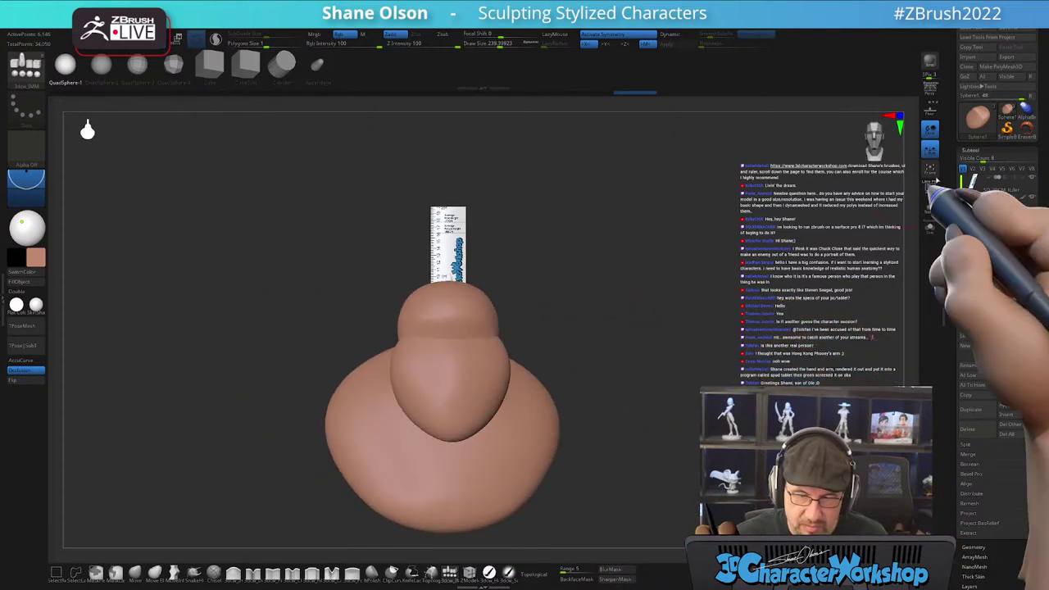
pyautogui.click(930, 110)
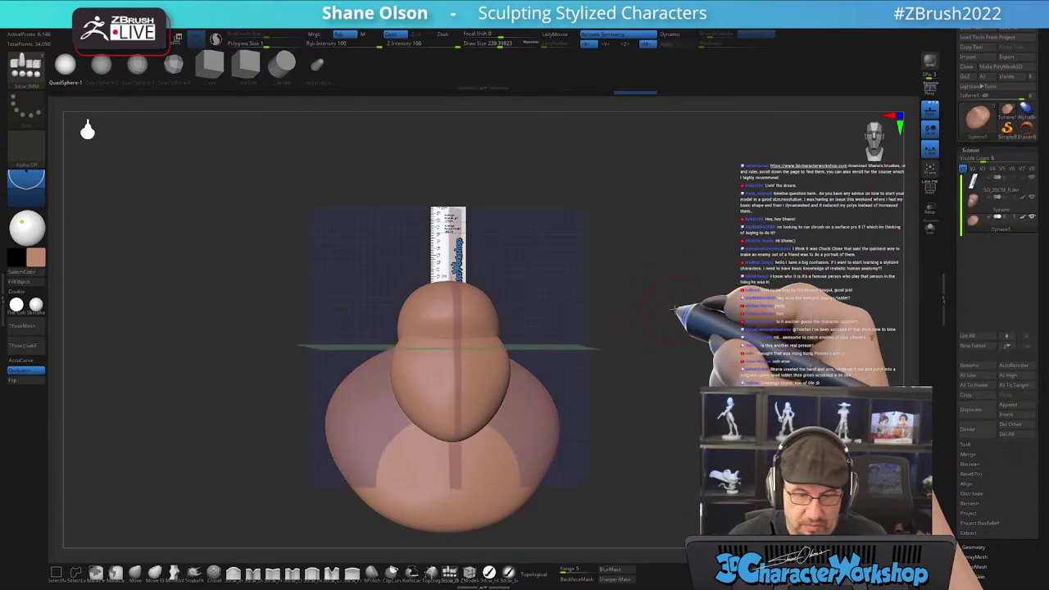
pyautogui.keyDown('shift'); pyautogui.moveTo(673, 310); pyautogui.dragTo(670, 311); pyautogui.keyUp('shift')
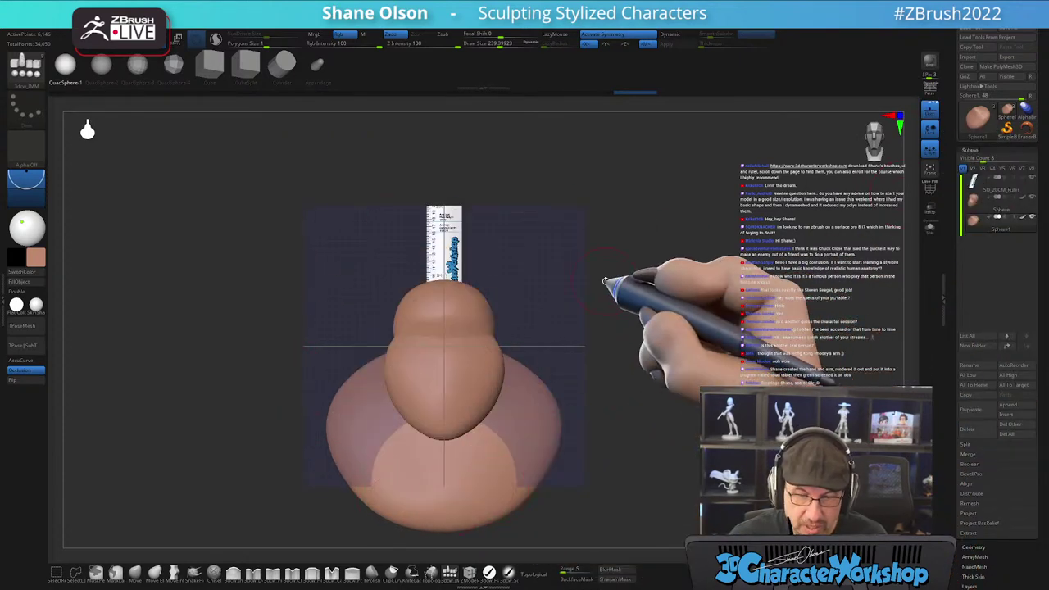
pyautogui.keyDown('alt'); pyautogui.moveTo(623, 245); pyautogui.dragTo(628, 252); pyautogui.keyUp('alt')
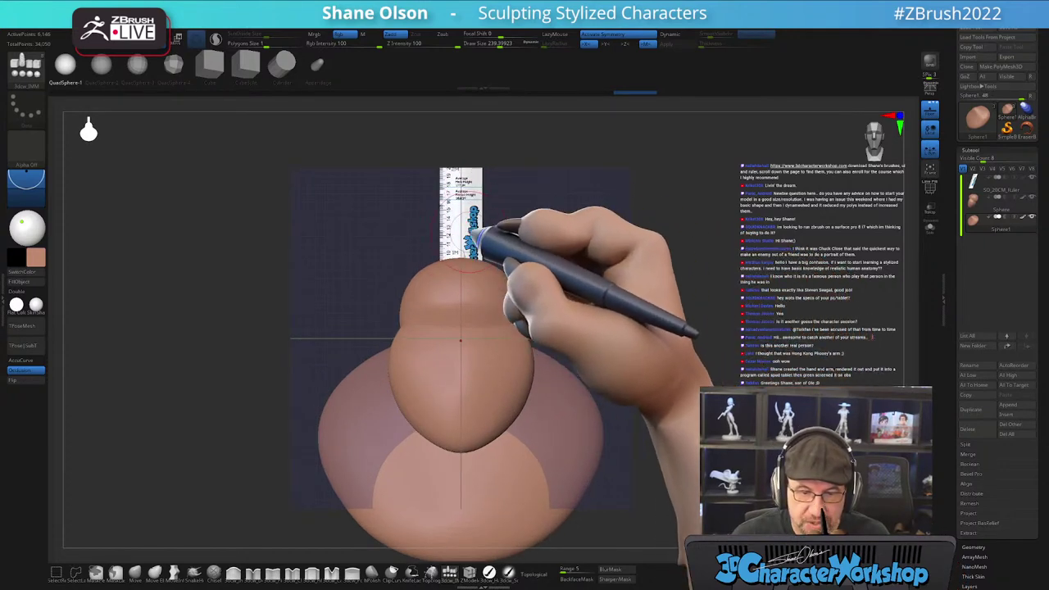
pyautogui.keyDown('alt'); pyautogui.moveTo(627, 277); pyautogui.dragTo(614, 322); pyautogui.keyUp('alt')
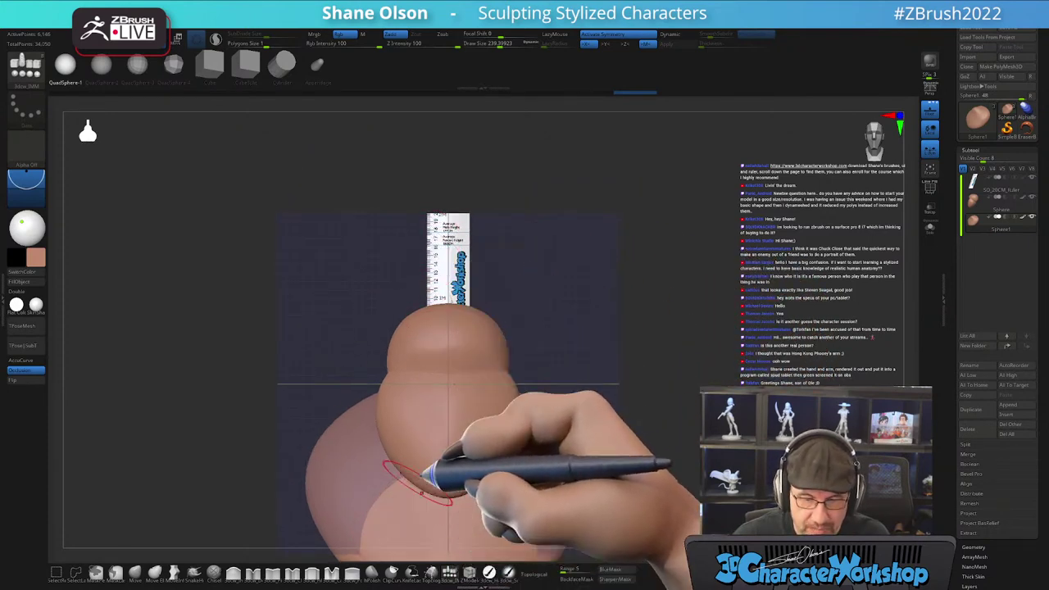
pyautogui.keyDown('alt'); pyautogui.moveTo(549, 299); pyautogui.dragTo(552, 378); pyautogui.keyUp('alt')
pyautogui.press('s')
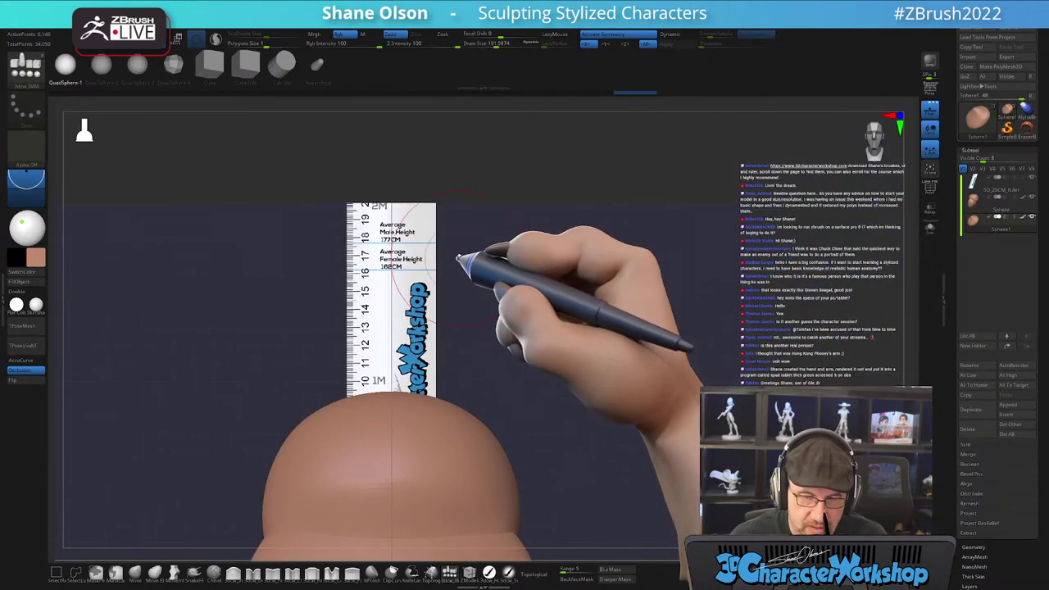
pyautogui.keyDown('alt'); pyautogui.moveTo(653, 311); pyautogui.dragTo(627, 320); pyautogui.keyUp('alt')
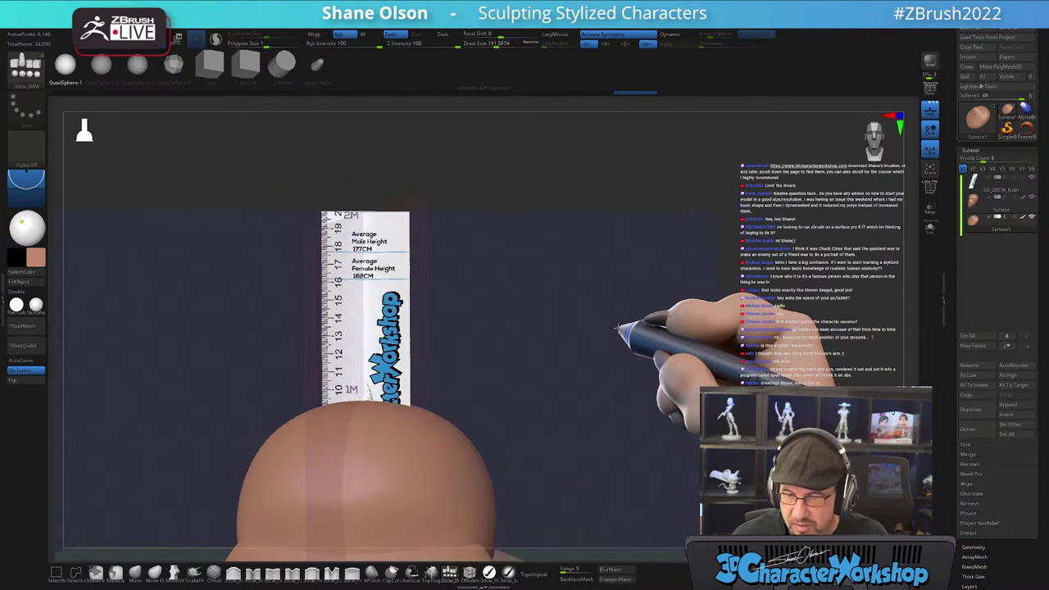
pyautogui.keyDown('alt'); pyautogui.moveTo(539, 334); pyautogui.dragTo(636, 296); pyautogui.keyUp('alt')
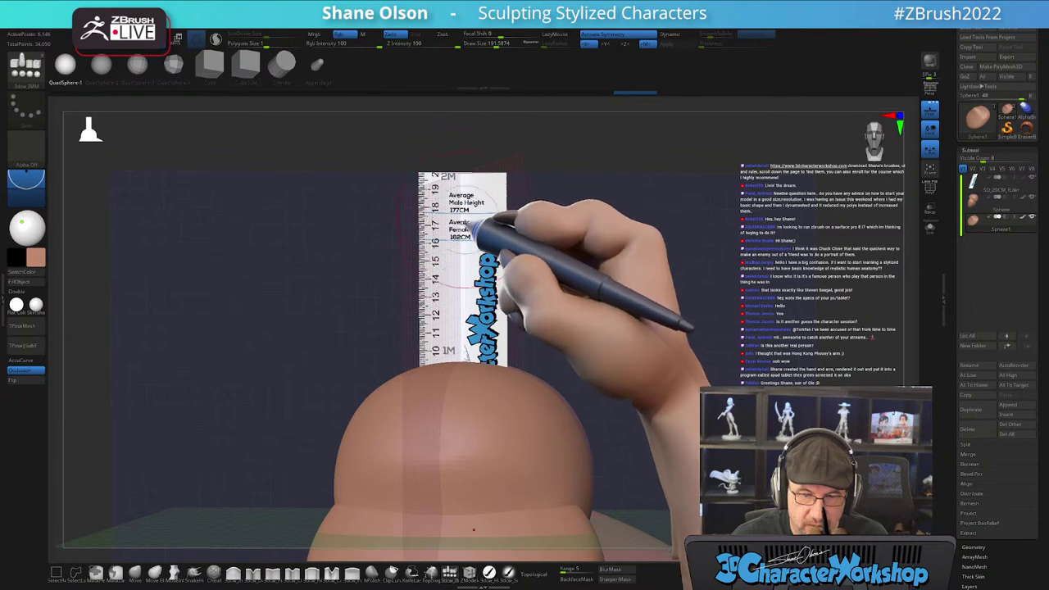
pyautogui.keyDown('alt'); pyautogui.moveTo(541, 243); pyautogui.dragTo(614, 246); pyautogui.keyUp('alt')
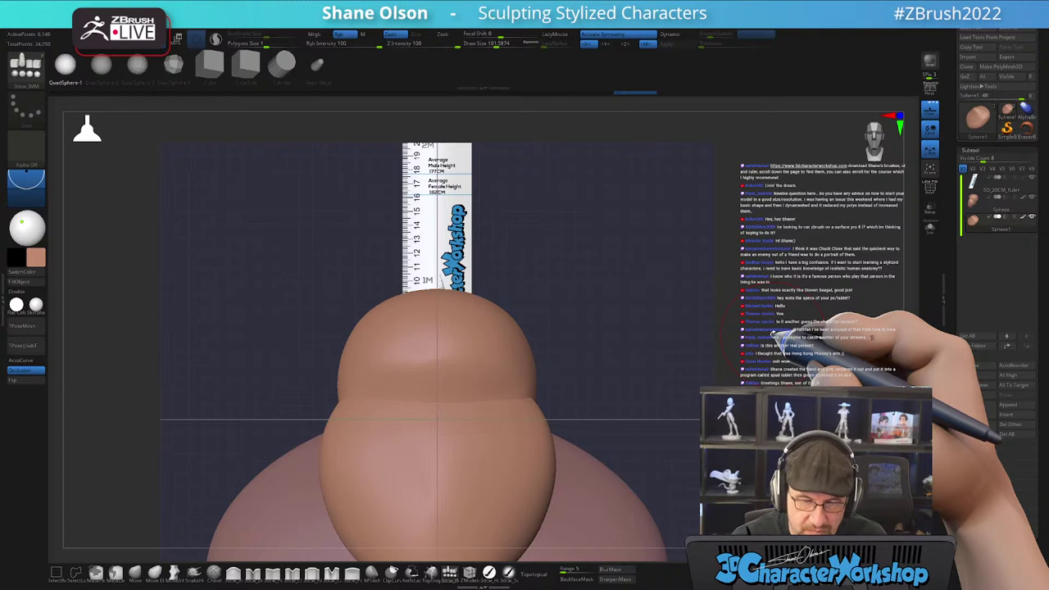
# - Turn off the floor grid and hide the 20 cm ruler subtool, leaving only the bust visible
pyautogui.click(971, 176)
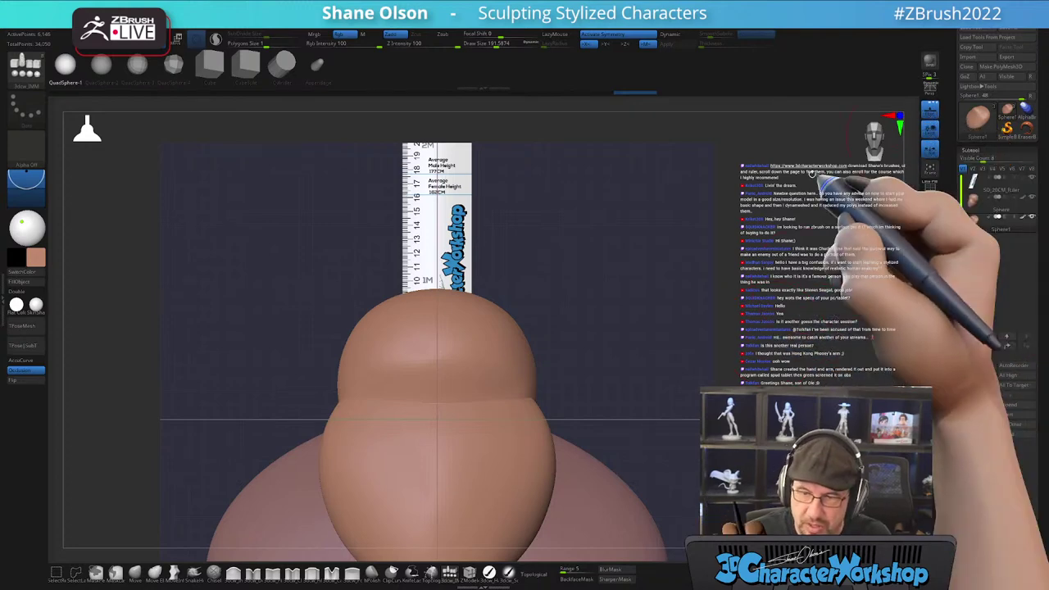
pyautogui.keyDown('alt'); pyautogui.moveTo(626, 331); pyautogui.dragTo(620, 315); pyautogui.keyUp('alt')
pyautogui.keyDown('alt'); pyautogui.moveTo(608, 399); pyautogui.dragTo(618, 306); pyautogui.keyUp('alt')
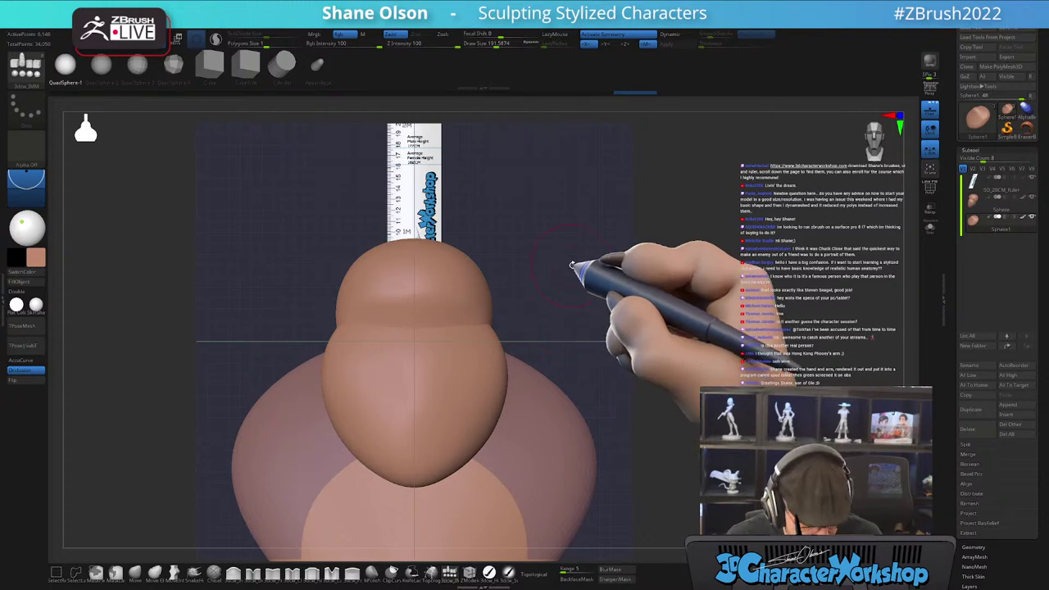
pyautogui.press('s')
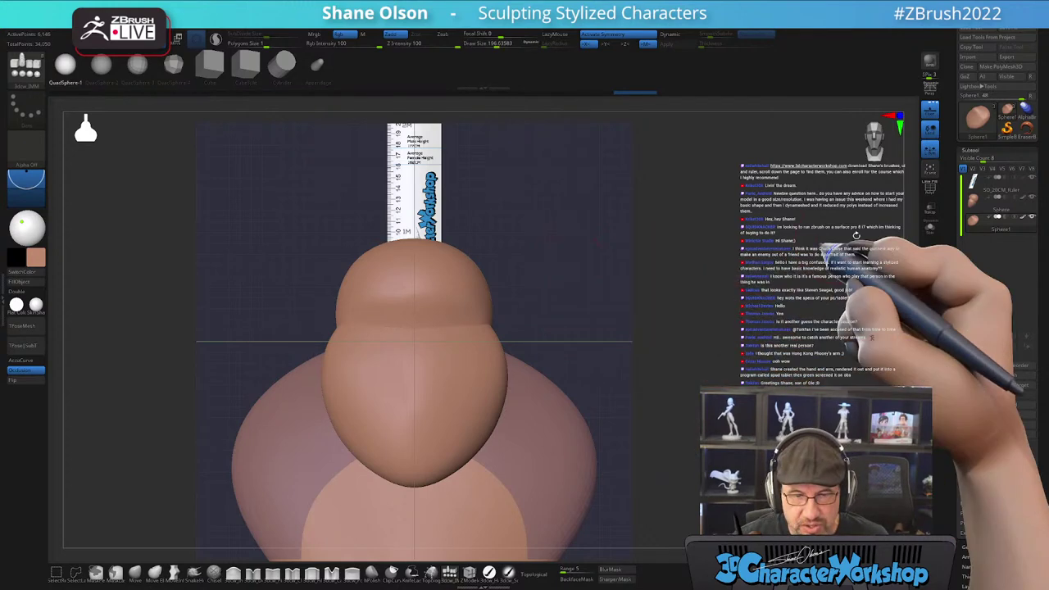
pyautogui.click(931, 151)
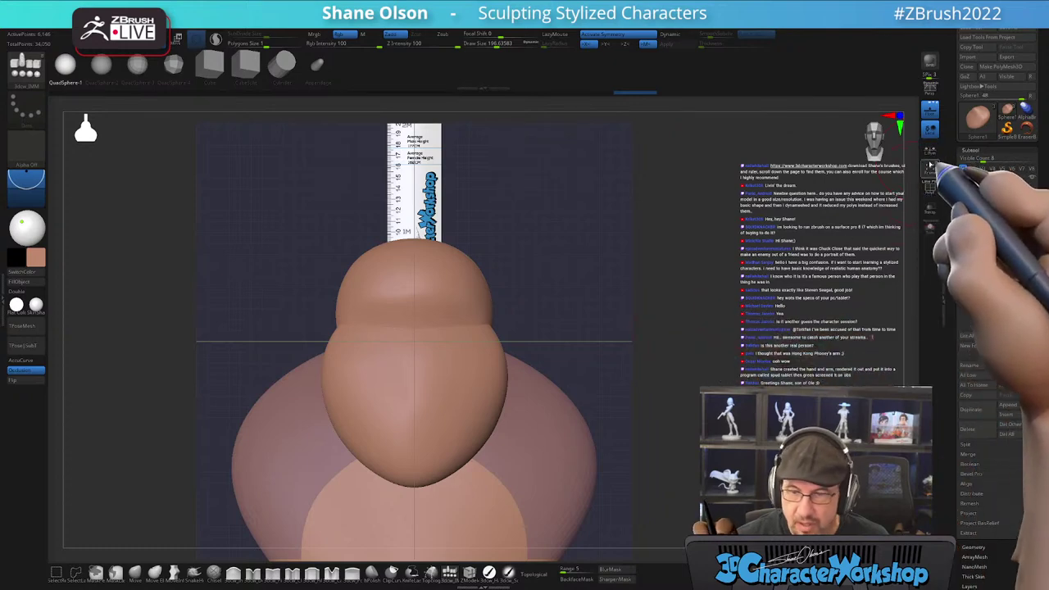
pyautogui.click(932, 170)
pyautogui.click(929, 148)
pyautogui.click(930, 117)
pyautogui.keyDown('alt'); pyautogui.moveTo(779, 374); pyautogui.dragTo(646, 382); pyautogui.keyUp('alt')
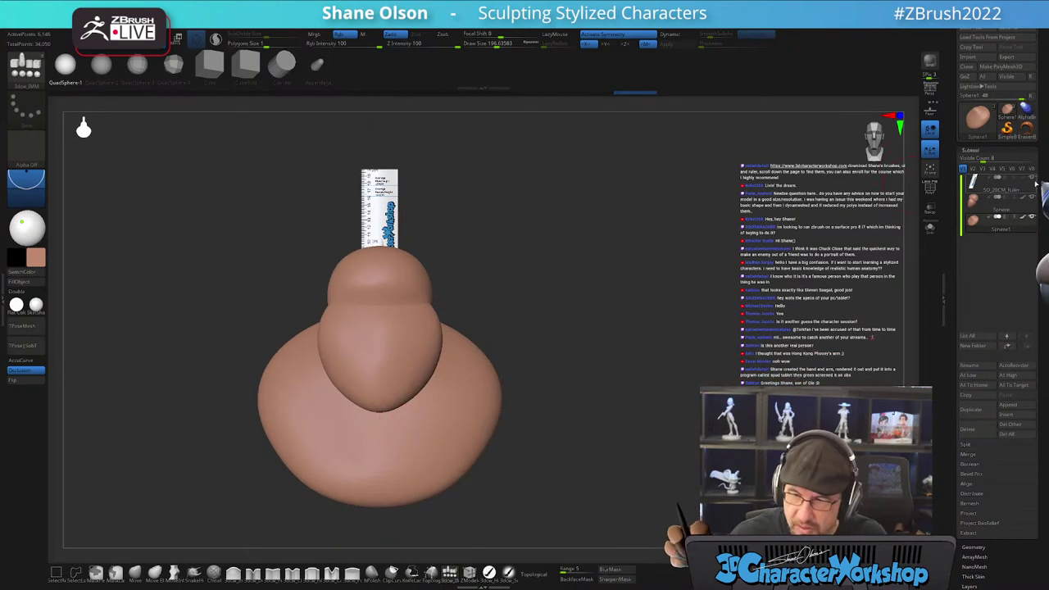
pyautogui.click(1032, 178)
pyautogui.moveTo(572, 316)
pyautogui.mouseDown()
pyautogui.moveTo(558, 315)
pyautogui.moveTo(585, 322)
pyautogui.mouseUp()
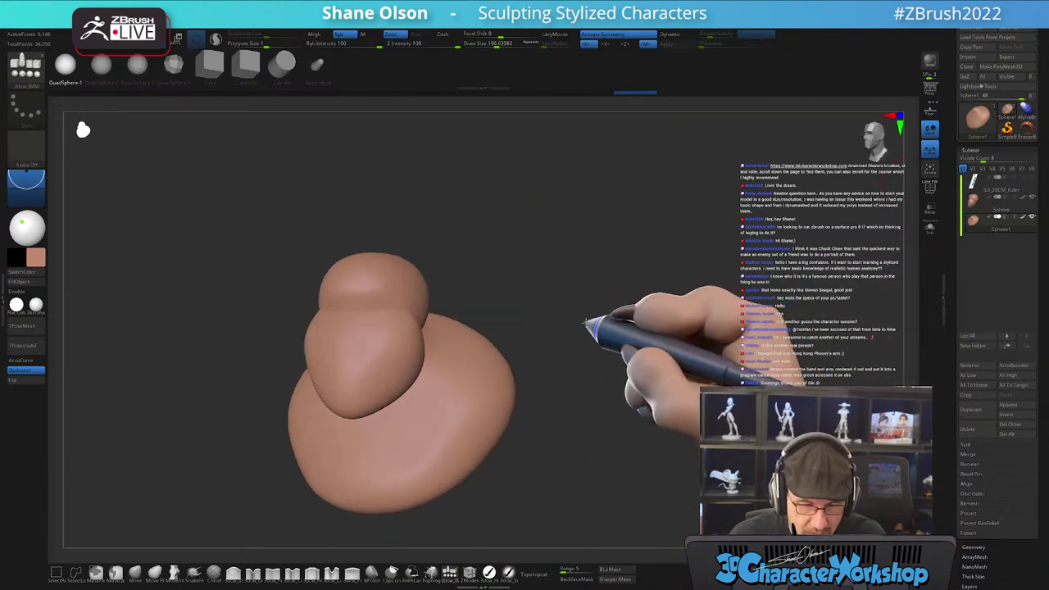
# - Turn on the polygon wireframe, select the head subtool and give its cranium and jaw separate polygroups with Auto Groups
pyautogui.hotkey('shift', 'f')
pyautogui.keyDown('alt'); pyautogui.moveTo(573, 281); pyautogui.dragTo(573, 300); pyautogui.keyUp('alt')
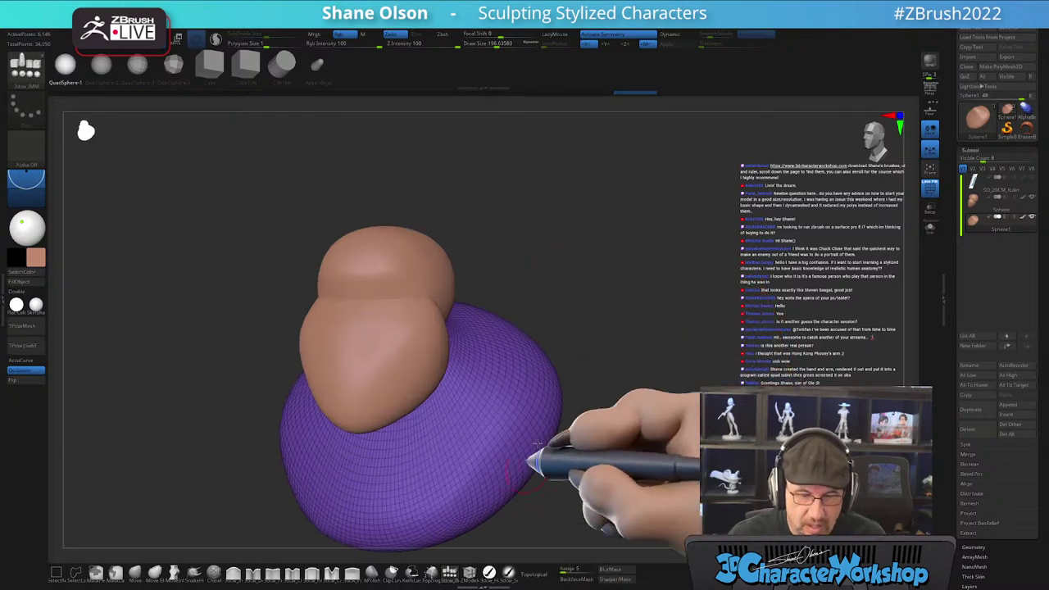
pyautogui.keyDown('alt'); pyautogui.click(374, 351); pyautogui.keyUp('alt')
pyautogui.moveTo(616, 270)
pyautogui.mouseDown()
pyautogui.moveTo(655, 276)
pyautogui.moveTo(630, 278)
pyautogui.mouseUp()
pyautogui.press('3')
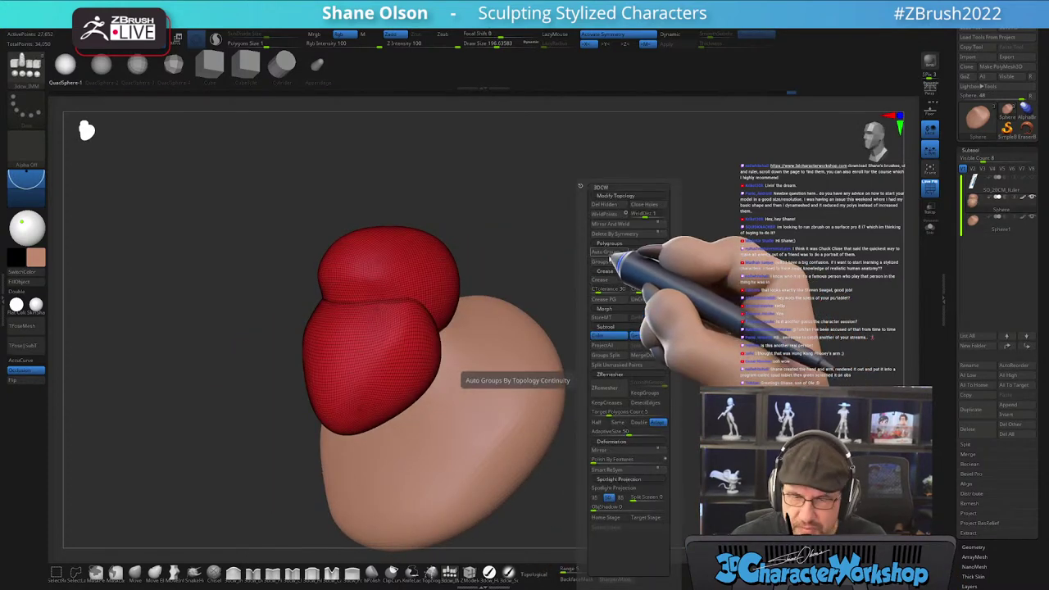
pyautogui.click(629, 254)
pyautogui.keyDown('shift'); pyautogui.moveTo(721, 279); pyautogui.dragTo(614, 290); pyautogui.keyUp('shift')
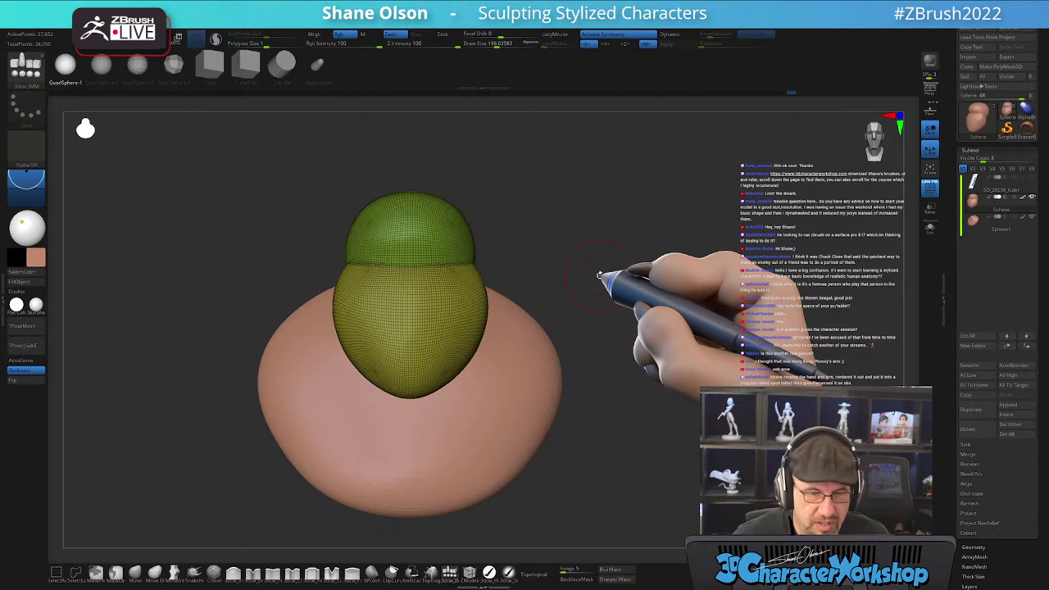
# - Insert a small QuadSphere-1 ball at the centre front of the face for the nose and lower it slightly
pyautogui.moveTo(410, 282)
pyautogui.keyDown('ctrl'); pyautogui.mouseDown(button='right')
pyautogui.moveTo(408, 300)
pyautogui.moveTo(418, 299)
pyautogui.mouseUp(button='right'); pyautogui.keyUp('ctrl')
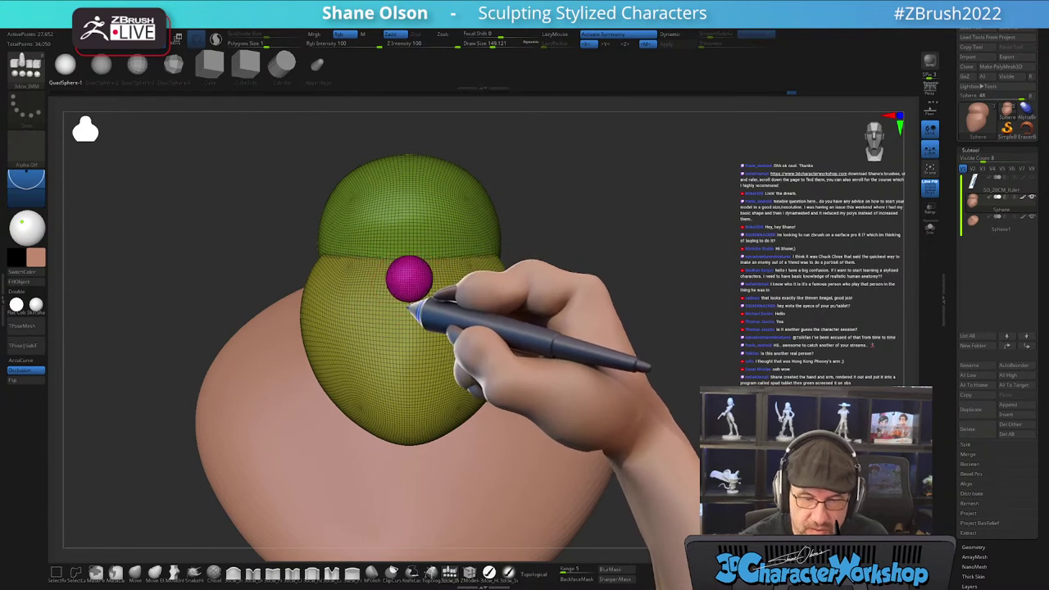
pyautogui.moveTo(409, 301); pyautogui.dragTo(413, 309)
pyautogui.moveTo(574, 288); pyautogui.dragTo(505, 361, button='right')
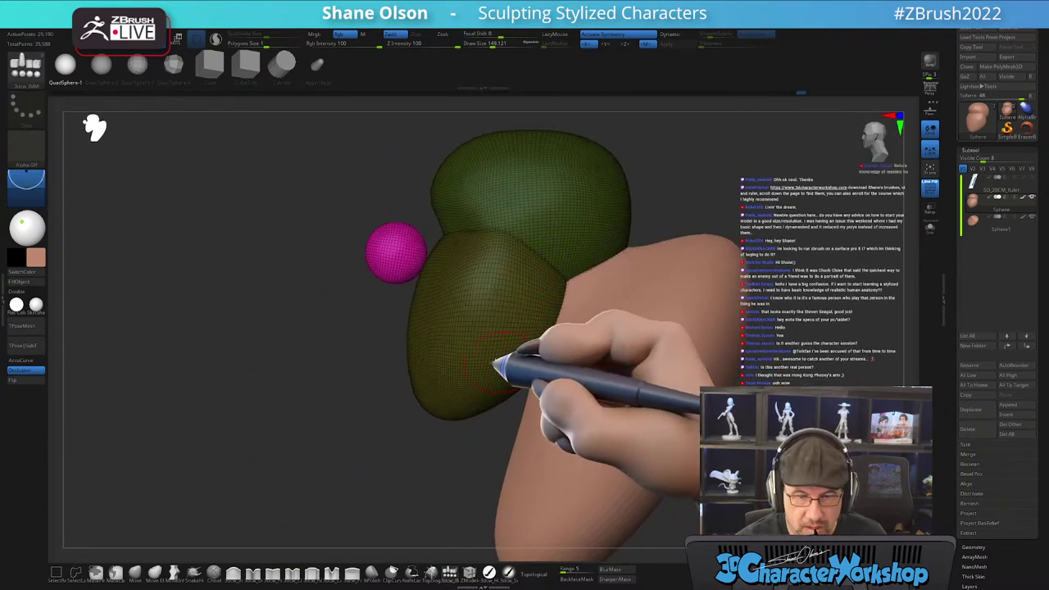
pyautogui.moveTo(461, 224); pyautogui.dragTo(461, 257)
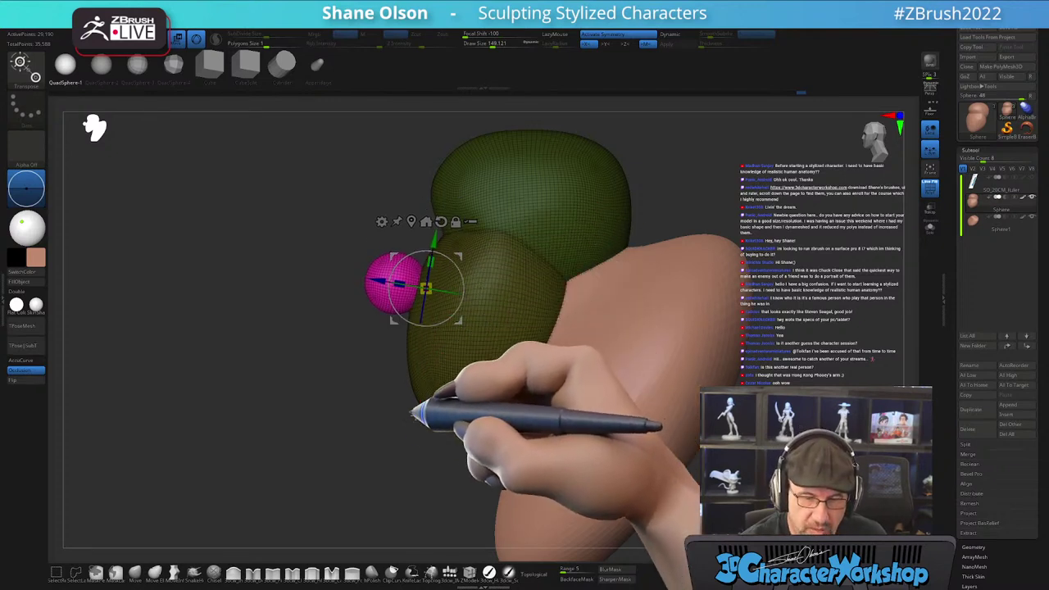
pyautogui.press('q')
pyautogui.moveTo(393, 436)
pyautogui.mouseDown(button='right')
pyautogui.moveTo(431, 433)
pyautogui.moveTo(417, 434)
pyautogui.moveTo(429, 347)
pyautogui.moveTo(428, 374)
pyautogui.moveTo(360, 479)
pyautogui.mouseUp(button='right')
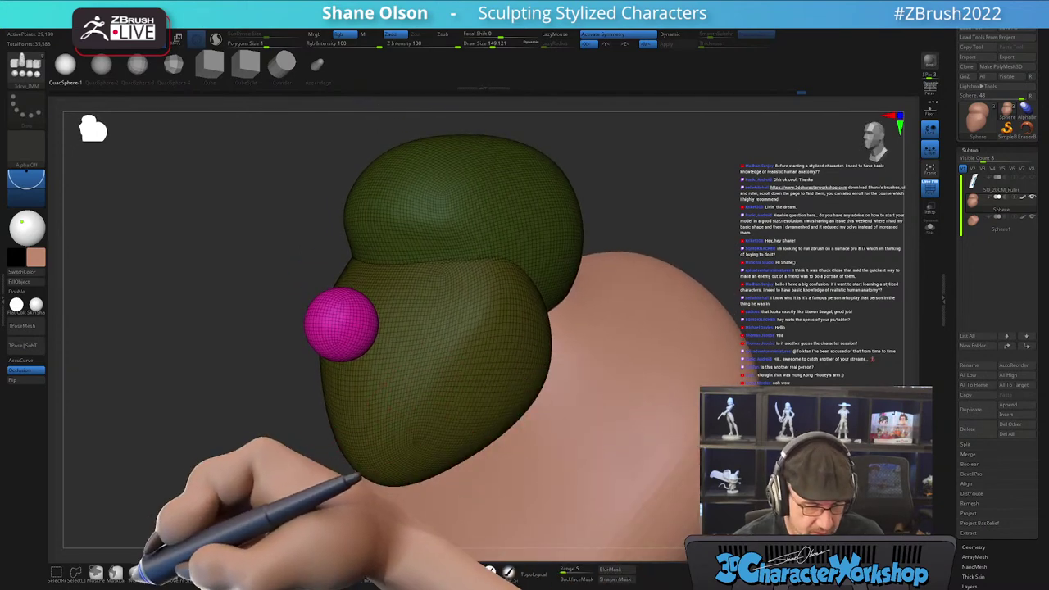
# - Reshape the nose ball with the Move brush, pulling a tapered bridge up to the brow and adjusting its width
pyautogui.click(137, 577)
pyautogui.moveTo(403, 312)
pyautogui.mouseDown(button='right')
pyautogui.moveTo(413, 290)
pyautogui.moveTo(404, 311)
pyautogui.moveTo(461, 363)
pyautogui.moveTo(440, 320)
pyautogui.moveTo(431, 336)
pyautogui.moveTo(410, 312)
pyautogui.mouseUp(button='right')
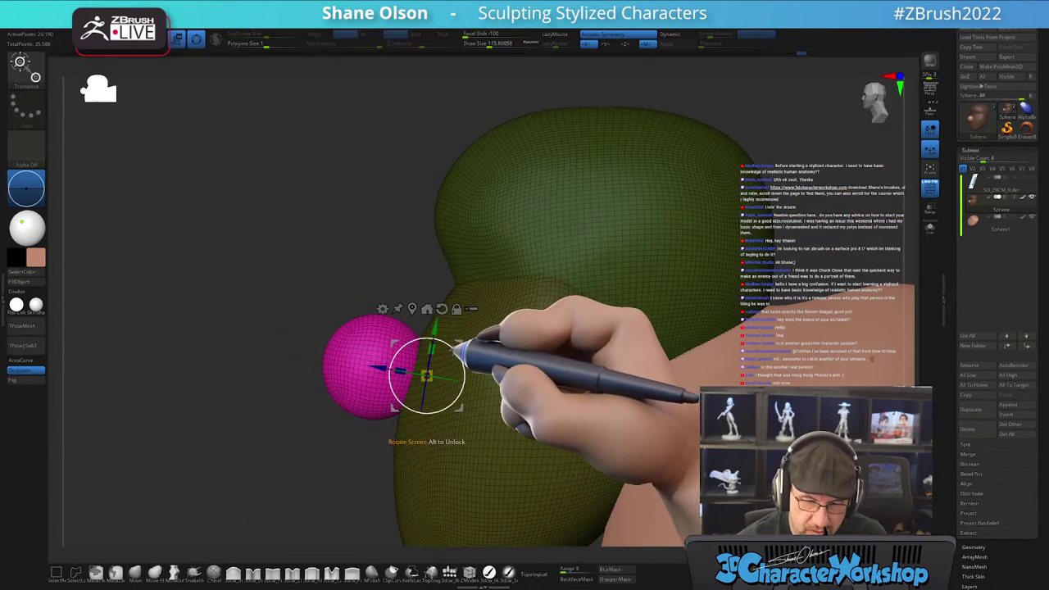
pyautogui.press('q')
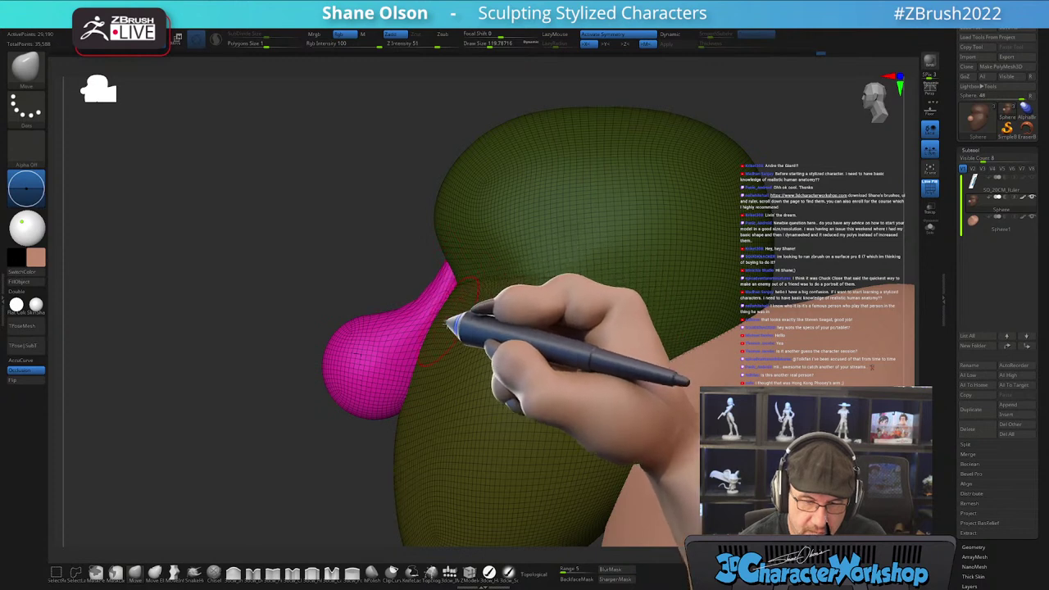
pyautogui.keyDown('alt'); pyautogui.moveTo(466, 264); pyautogui.dragTo(474, 259, button='right'); pyautogui.keyUp('alt')
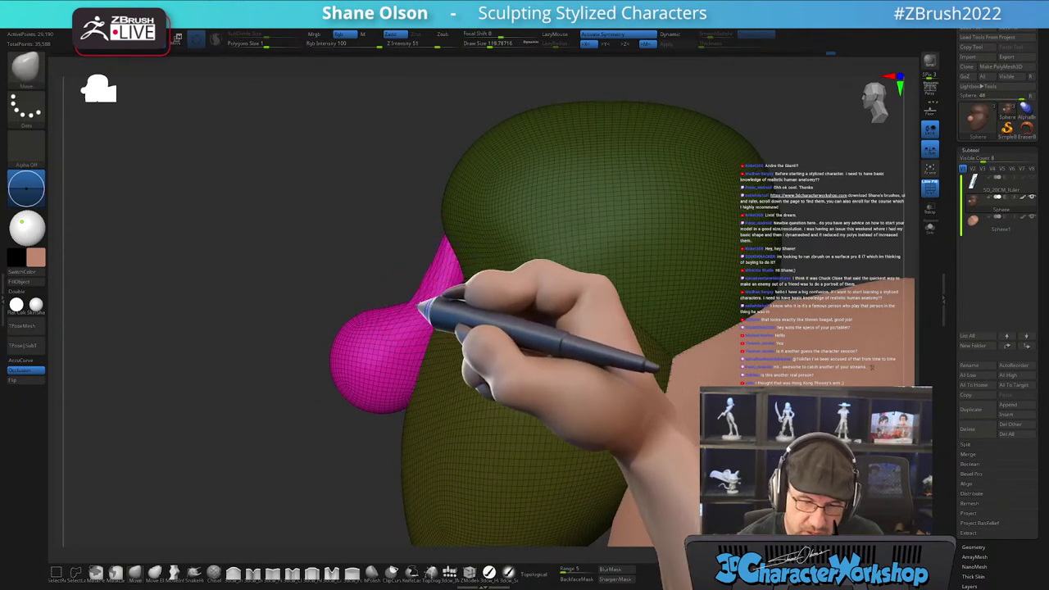
pyautogui.moveTo(399, 309); pyautogui.dragTo(437, 344, button='right')
pyautogui.moveTo(436, 309)
pyautogui.keyDown('alt'); pyautogui.mouseDown(button='right')
pyautogui.moveTo(484, 262)
pyautogui.moveTo(474, 267)
pyautogui.moveTo(513, 284)
pyautogui.mouseUp(button='right'); pyautogui.keyUp('alt')
pyautogui.moveTo(459, 249); pyautogui.dragTo(457, 273, button='right')
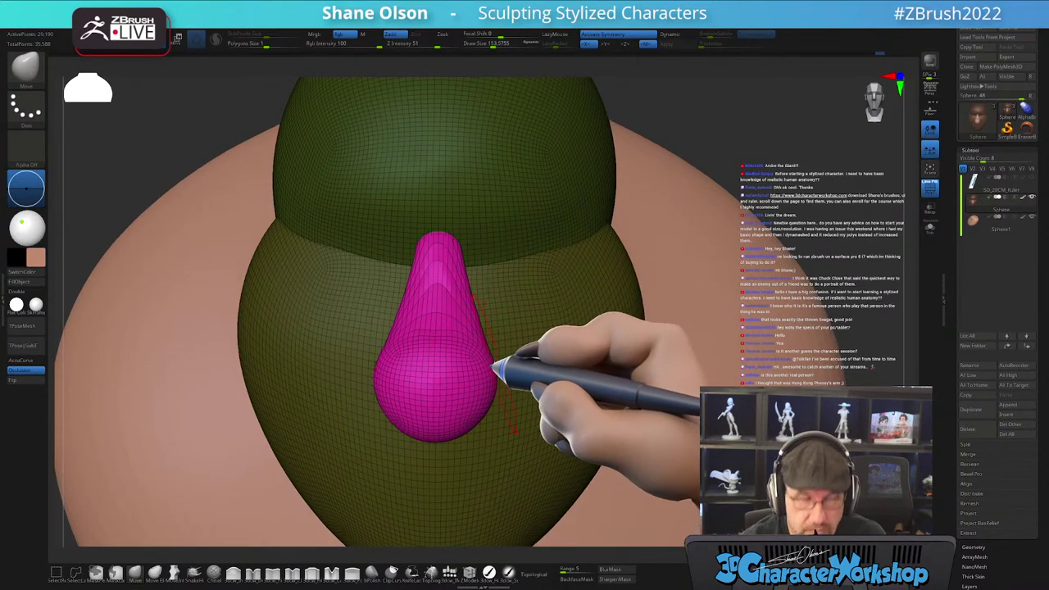
pyautogui.moveTo(508, 386)
pyautogui.mouseDown()
pyautogui.moveTo(510, 368)
pyautogui.moveTo(487, 385)
pyautogui.moveTo(543, 410)
pyautogui.moveTo(520, 316)
pyautogui.moveTo(512, 325)
pyautogui.moveTo(526, 339)
pyautogui.moveTo(468, 358)
pyautogui.moveTo(492, 363)
pyautogui.moveTo(479, 361)
pyautogui.moveTo(491, 340)
pyautogui.moveTo(503, 384)
pyautogui.mouseUp()
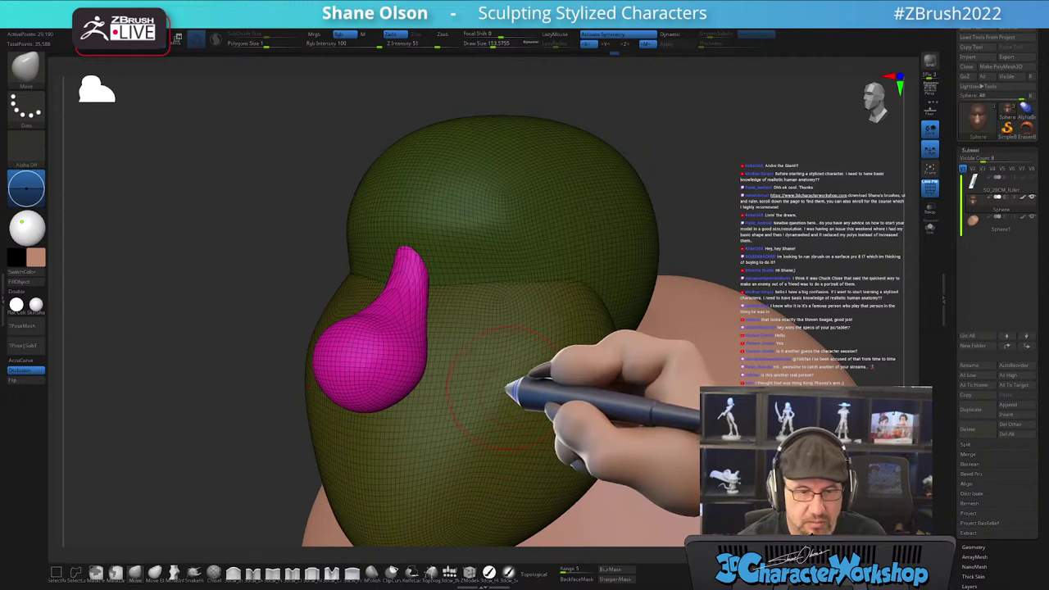
# - Enable Sculptris Pro for the Smooth brush with a SubDivide Size of about 0.63 and smooth the nose bridge
pyautogui.keyDown('shift'); pyautogui.click(216, 38); pyautogui.keyUp('shift')
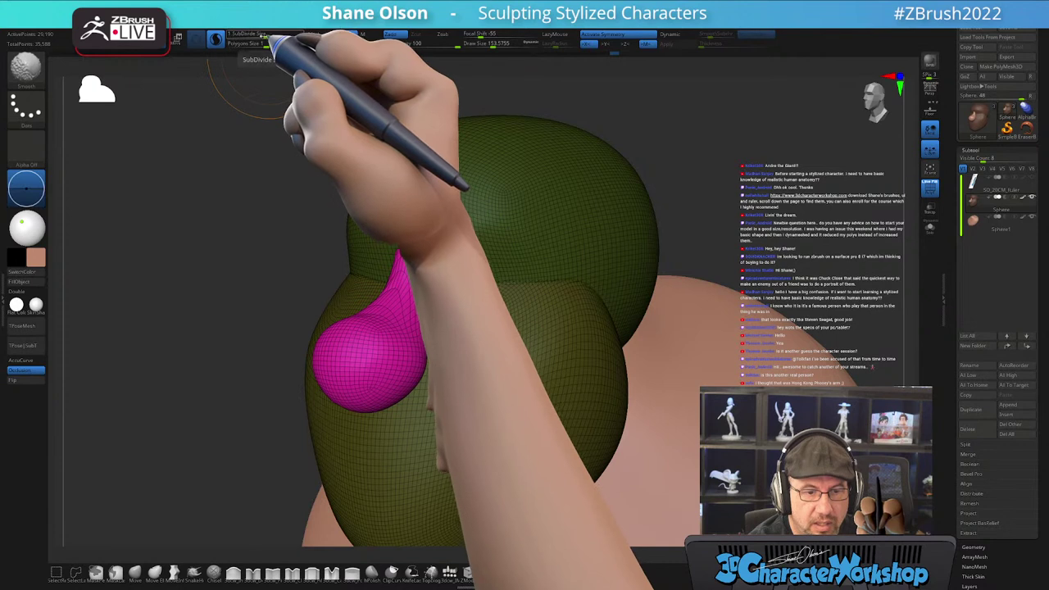
pyautogui.keyDown('shift'); pyautogui.click(269, 36); pyautogui.keyUp('shift')
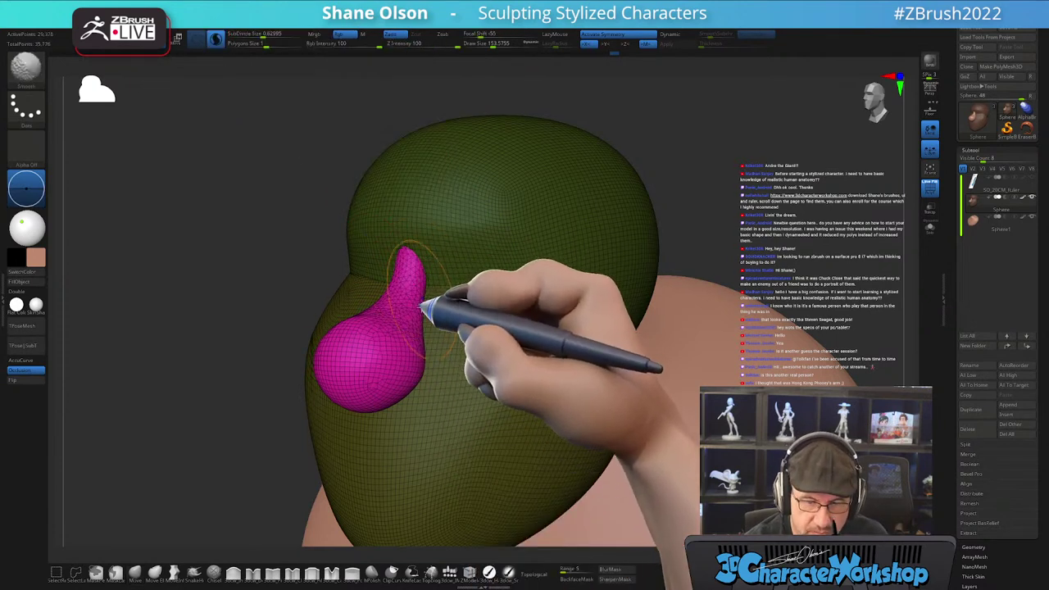
pyautogui.moveTo(426, 361)
pyautogui.mouseDown(button='right')
pyautogui.moveTo(428, 400)
pyautogui.moveTo(445, 401)
pyautogui.moveTo(432, 393)
pyautogui.moveTo(439, 387)
pyautogui.mouseUp(button='right')
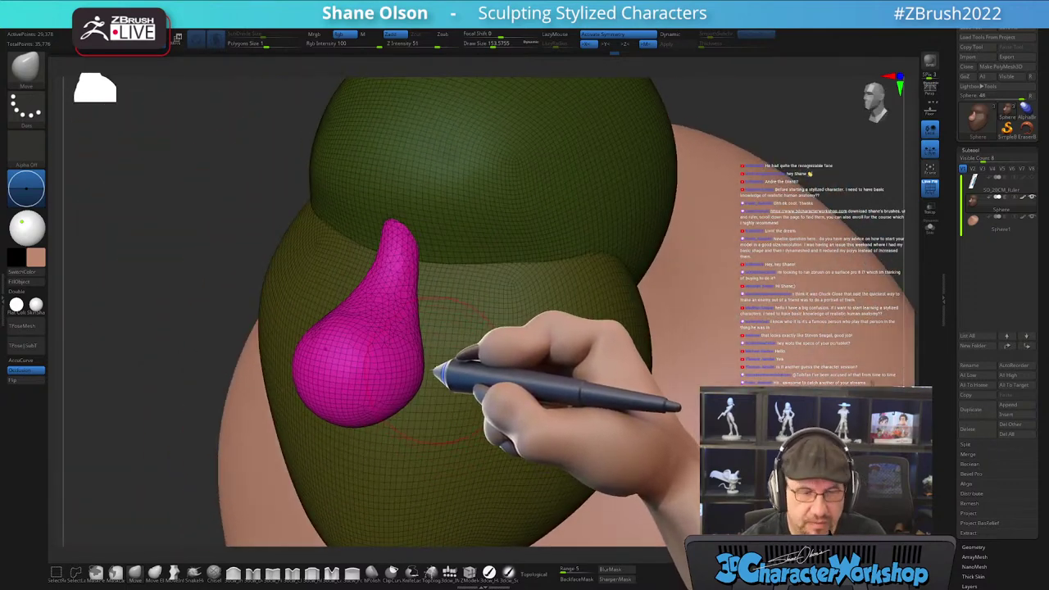
# - Lower the Smooth brush's SubDivide Size to about 0.33, reduce its intensity and smooth the nose into a denser mesh
pyautogui.keyDown('shift'); pyautogui.moveTo(263, 35); pyautogui.dragTo(260, 34); pyautogui.keyUp('shift')
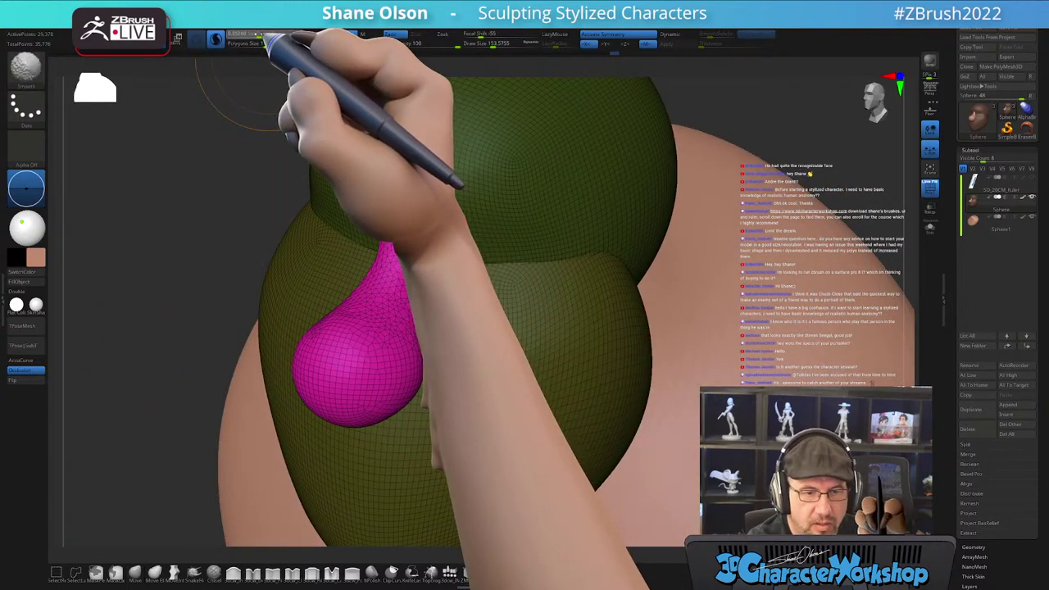
pyautogui.keyDown('shift'); pyautogui.moveTo(448, 42); pyautogui.dragTo(428, 41); pyautogui.keyUp('shift')
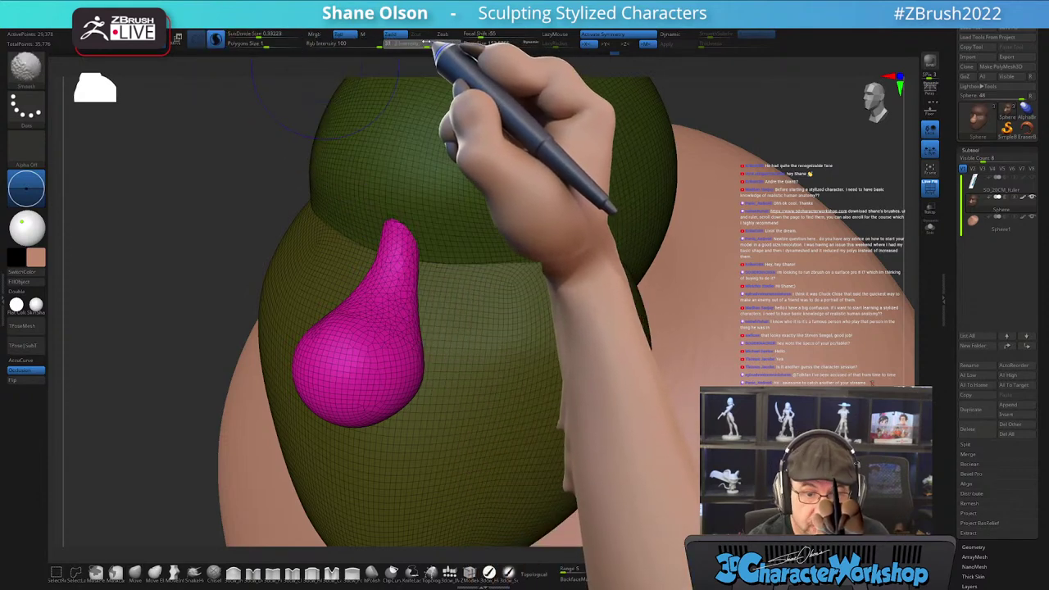
pyautogui.moveTo(394, 332)
pyautogui.keyDown('shift'); pyautogui.mouseDown()
pyautogui.moveTo(409, 275)
pyautogui.moveTo(374, 330)
pyautogui.mouseUp(); pyautogui.keyUp('shift')
pyautogui.moveTo(406, 328); pyautogui.dragTo(466, 375, button='right')
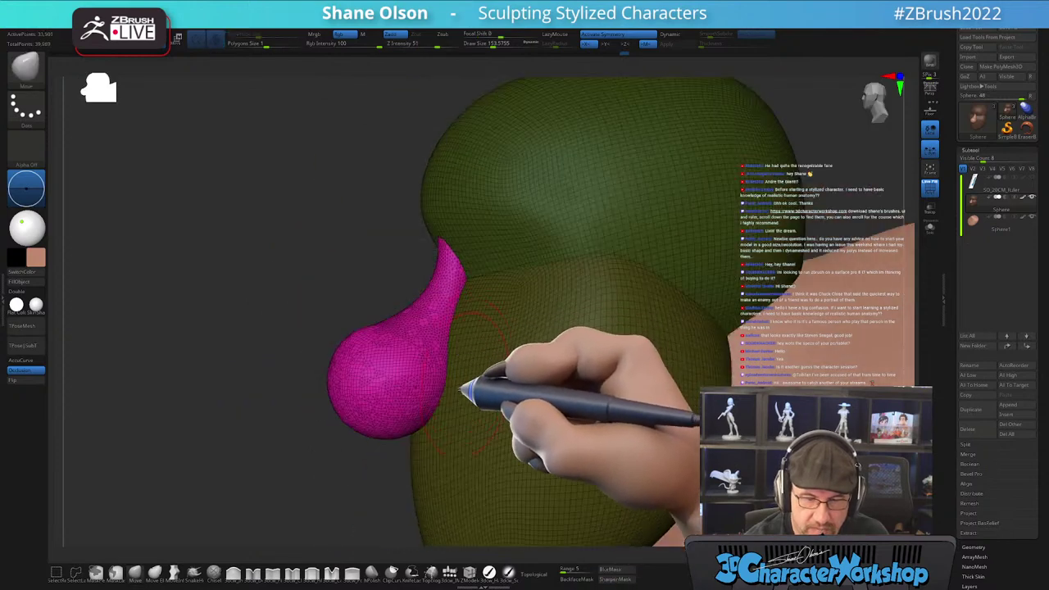
pyautogui.keyDown('shift'); pyautogui.moveTo(467, 267); pyautogui.dragTo(342, 426); pyautogui.keyUp('shift')
# - Adjust the side contour of the nose ball from the front with the Move brush, checking it against the whole head
pyautogui.moveTo(499, 410)
pyautogui.keyDown('shift'); pyautogui.mouseDown(button='right')
pyautogui.moveTo(511, 416)
pyautogui.moveTo(508, 408)
pyautogui.mouseUp(button='right'); pyautogui.keyUp('shift')
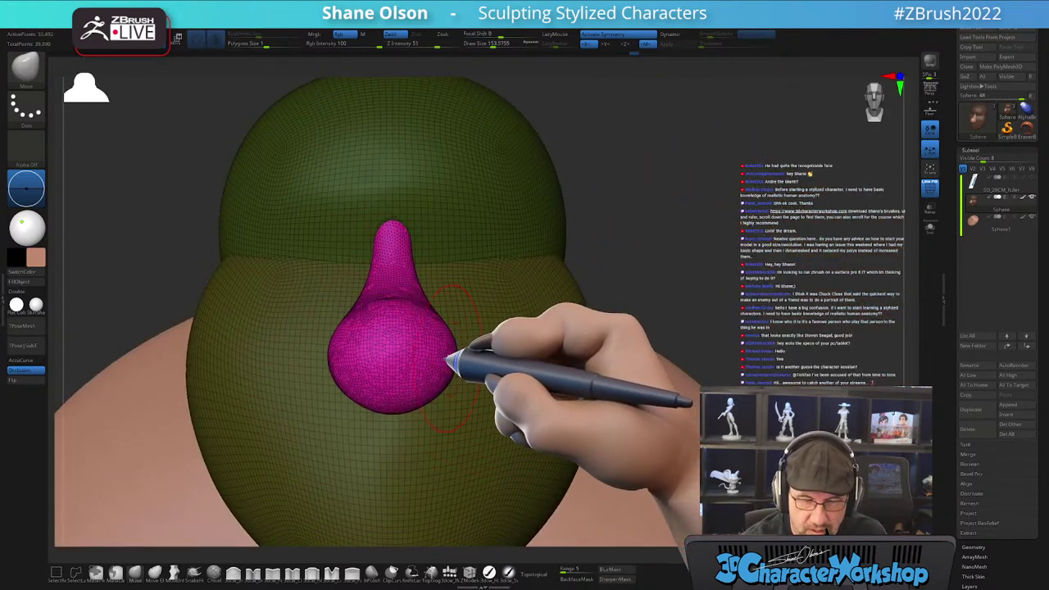
pyautogui.moveTo(449, 361); pyautogui.dragTo(428, 381)
pyautogui.moveTo(497, 392)
pyautogui.keyDown('ctrl'); pyautogui.mouseDown(button='right')
pyautogui.moveTo(511, 405)
pyautogui.moveTo(499, 411)
pyautogui.mouseUp(button='right'); pyautogui.keyUp('ctrl')
pyautogui.moveTo(513, 457); pyautogui.dragTo(604, 354)
pyautogui.moveTo(740, 257); pyautogui.dragTo(719, 324)
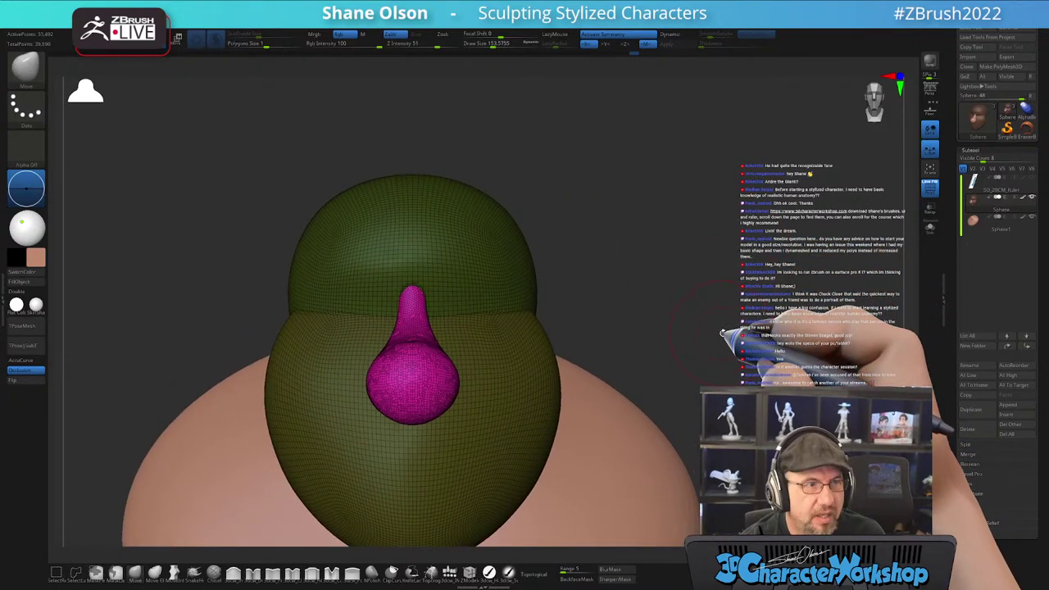
# - Turn off the polygroup wireframe display to inspect the nose bridge's smooth surface from the side
pyautogui.moveTo(731, 320); pyautogui.dragTo(588, 389)
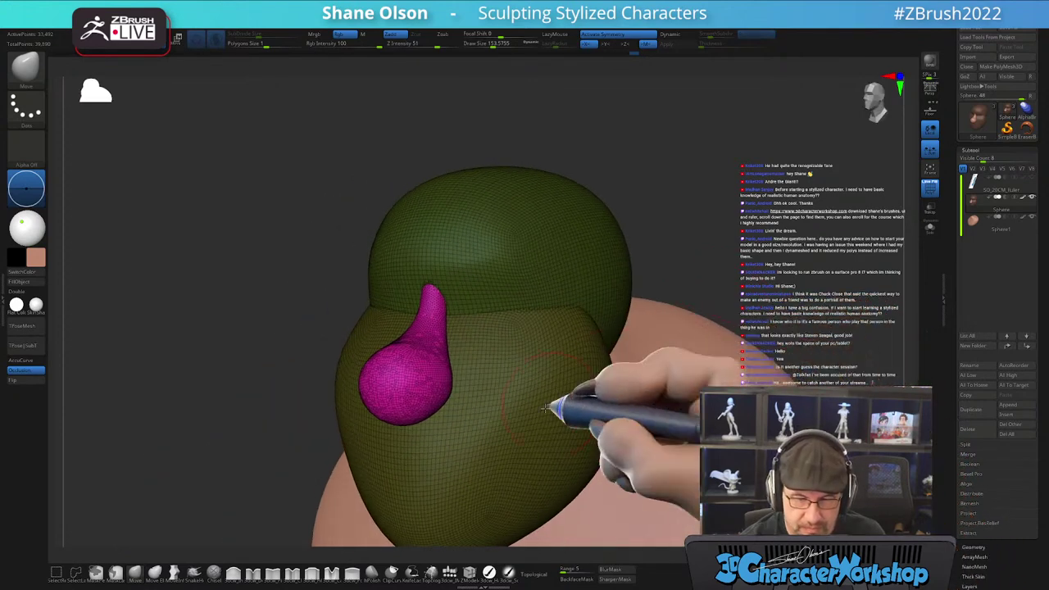
pyautogui.moveTo(467, 354)
pyautogui.keyDown('ctrl'); pyautogui.mouseDown(button='right')
pyautogui.moveTo(471, 391)
pyautogui.moveTo(464, 381)
pyautogui.moveTo(460, 398)
pyautogui.moveTo(490, 401)
pyautogui.moveTo(486, 380)
pyautogui.mouseUp(button='right'); pyautogui.keyUp('ctrl')
pyautogui.press('s')
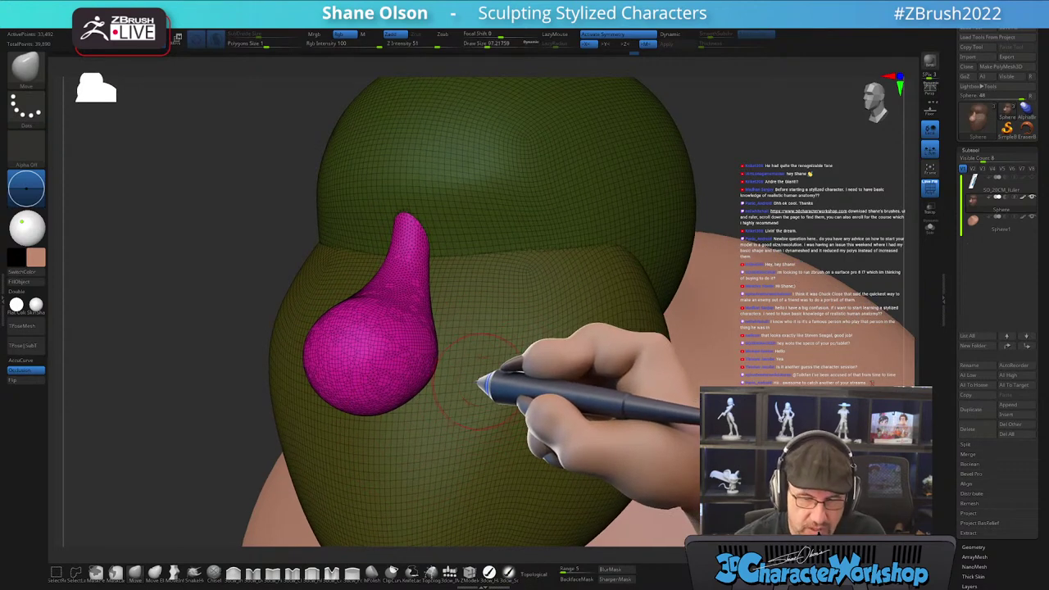
pyautogui.keyDown('ctrl'); pyautogui.moveTo(750, 194); pyautogui.dragTo(768, 215); pyautogui.keyUp('ctrl')
pyautogui.hotkey('shift', 'f')
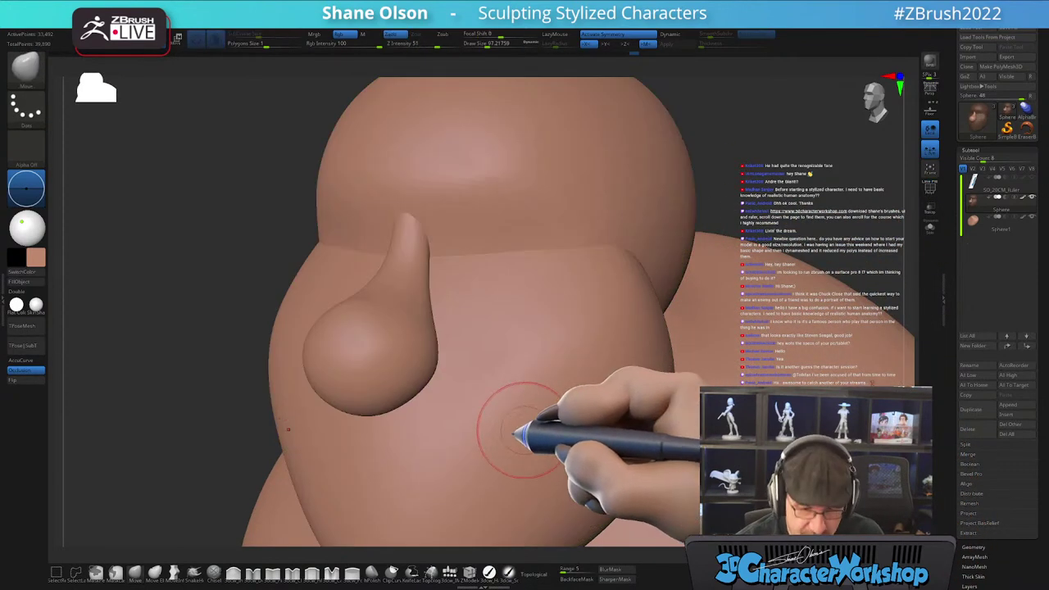
pyautogui.moveTo(526, 427); pyautogui.dragTo(486, 438, button='right')
pyautogui.moveTo(450, 379); pyautogui.dragTo(479, 329, button='right')
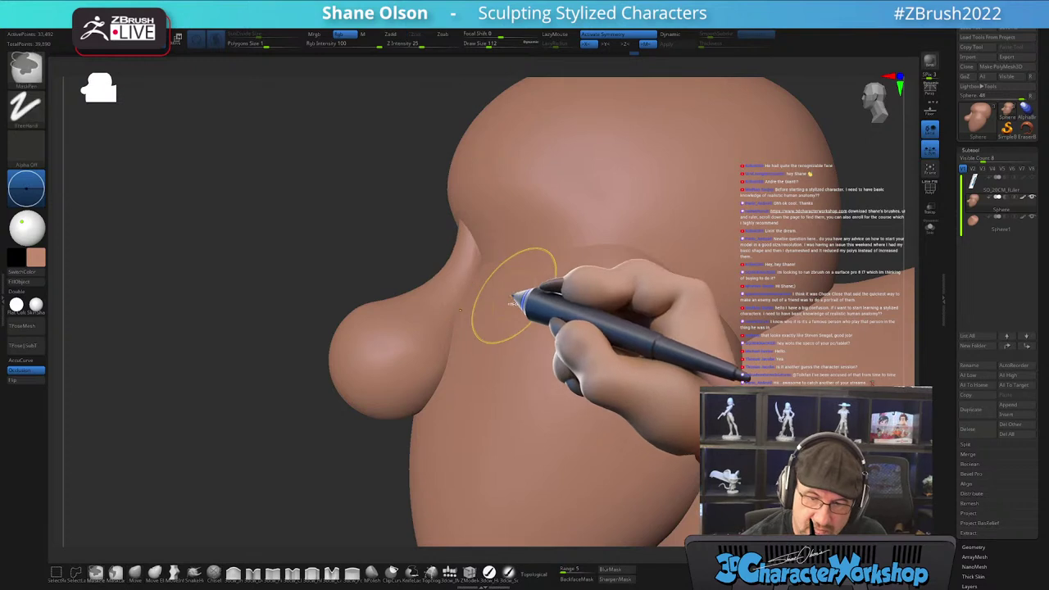
# - Enable topological mode for the Move brush and reshape the nose bridge where it meets the brow
pyautogui.press('b')
pyautogui.press('s')
pyautogui.press('t')
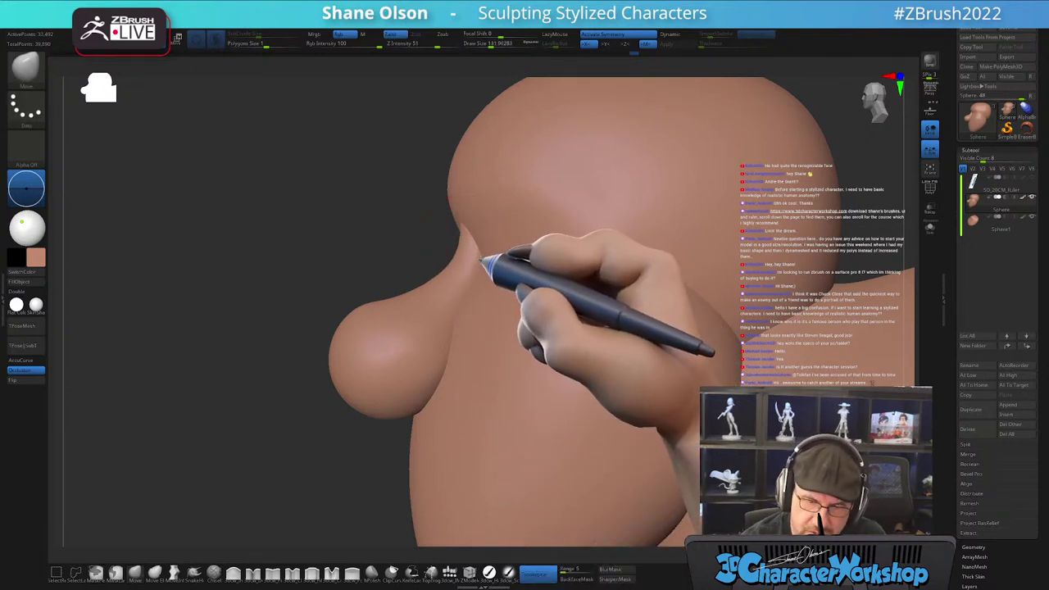
pyautogui.moveTo(447, 310)
pyautogui.mouseDown(button='right')
pyautogui.moveTo(457, 315)
pyautogui.moveTo(432, 321)
pyautogui.mouseUp(button='right')
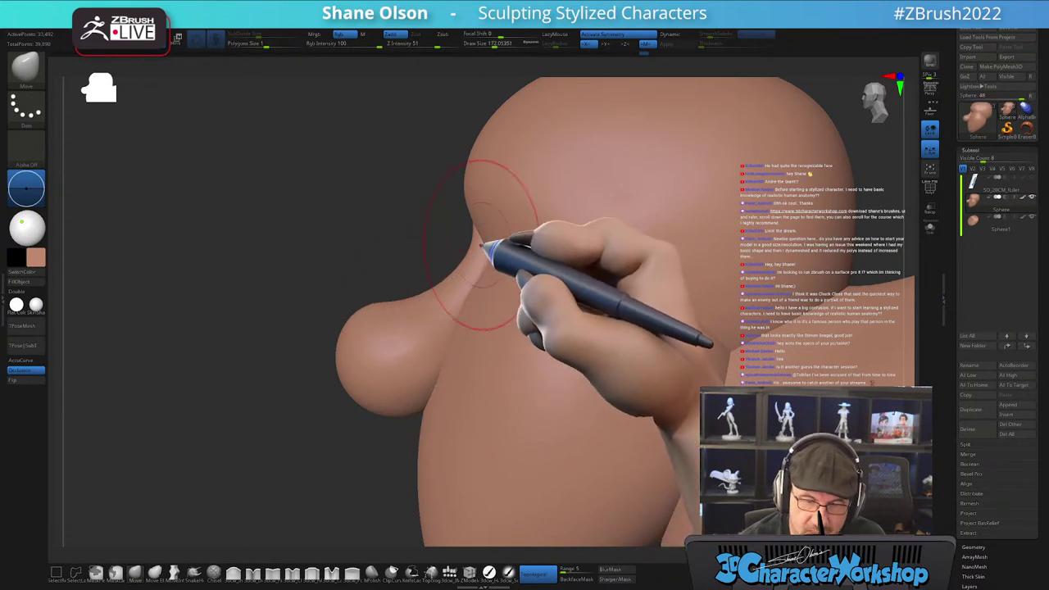
pyautogui.moveTo(491, 368); pyautogui.dragTo(625, 283, button='right')
pyautogui.keyDown('alt'); pyautogui.moveTo(638, 227); pyautogui.dragTo(655, 210, button='right'); pyautogui.keyUp('alt')
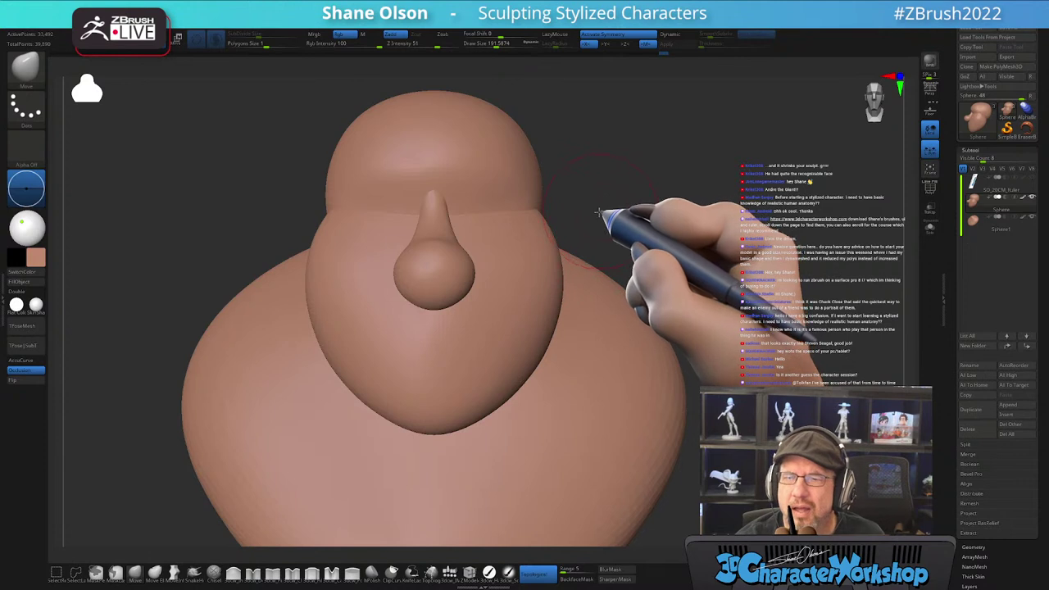
# - Refine the upper nose bridge and ball of the nose with the Move brush, working from front, three-quarter and side views
pyautogui.keyDown('ctrl'); pyautogui.moveTo(599, 209); pyautogui.dragTo(597, 221, button='right'); pyautogui.keyUp('ctrl')
pyautogui.moveTo(490, 286)
pyautogui.keyDown('ctrl'); pyautogui.mouseDown(button='right')
pyautogui.moveTo(497, 318)
pyautogui.moveTo(477, 326)
pyautogui.mouseUp(button='right'); pyautogui.keyUp('ctrl')
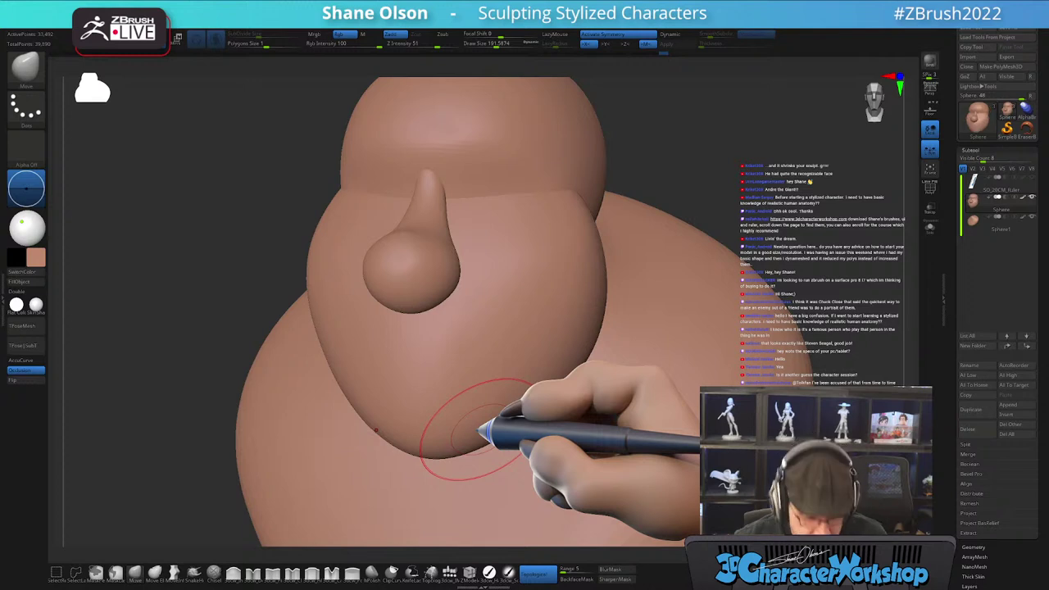
pyautogui.moveTo(500, 314); pyautogui.dragTo(476, 342, button='right')
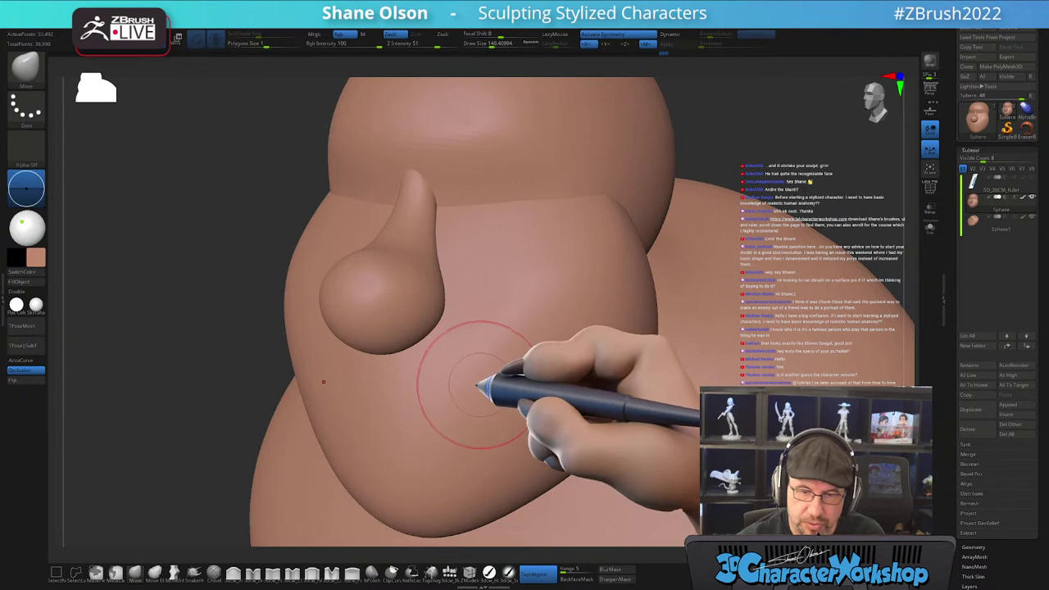
pyautogui.moveTo(479, 384); pyautogui.dragTo(476, 416, button='right')
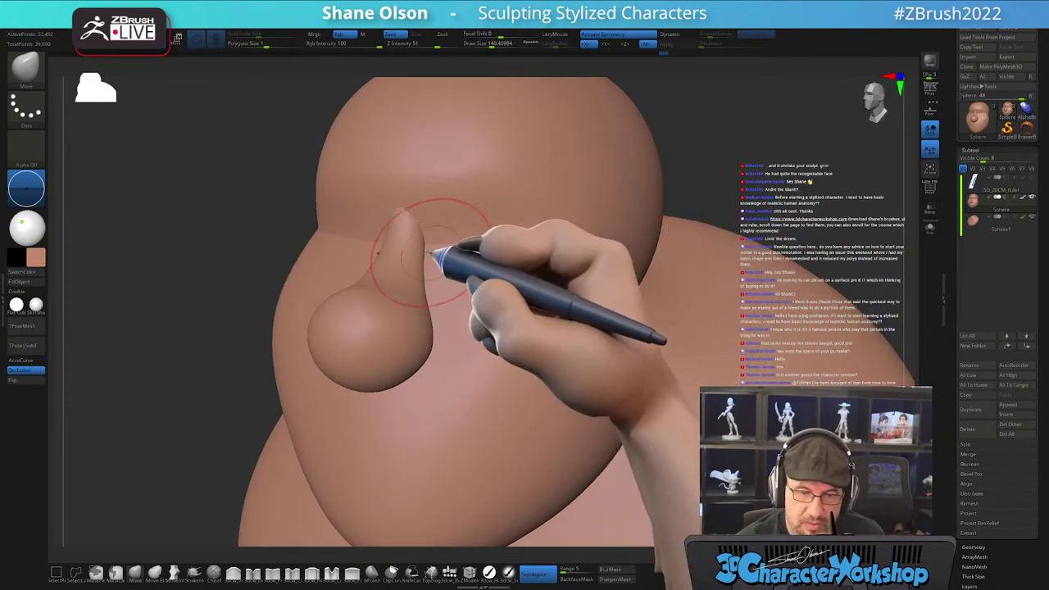
pyautogui.moveTo(620, 257)
pyautogui.mouseDown(button='right')
pyautogui.moveTo(503, 421)
pyautogui.moveTo(474, 303)
pyautogui.mouseUp(button='right')
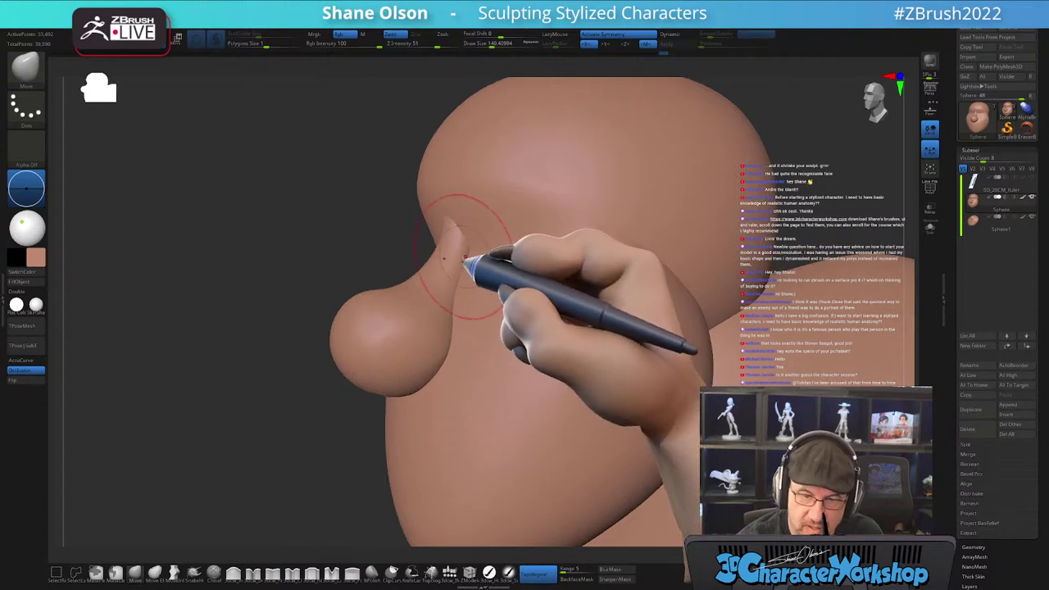
pyautogui.moveTo(456, 397)
pyautogui.mouseDown(button='right')
pyautogui.moveTo(465, 402)
pyautogui.moveTo(458, 389)
pyautogui.moveTo(440, 395)
pyautogui.mouseUp(button='right')
pyautogui.keyDown('alt'); pyautogui.moveTo(430, 396); pyautogui.dragTo(438, 380, button='right'); pyautogui.keyUp('alt')
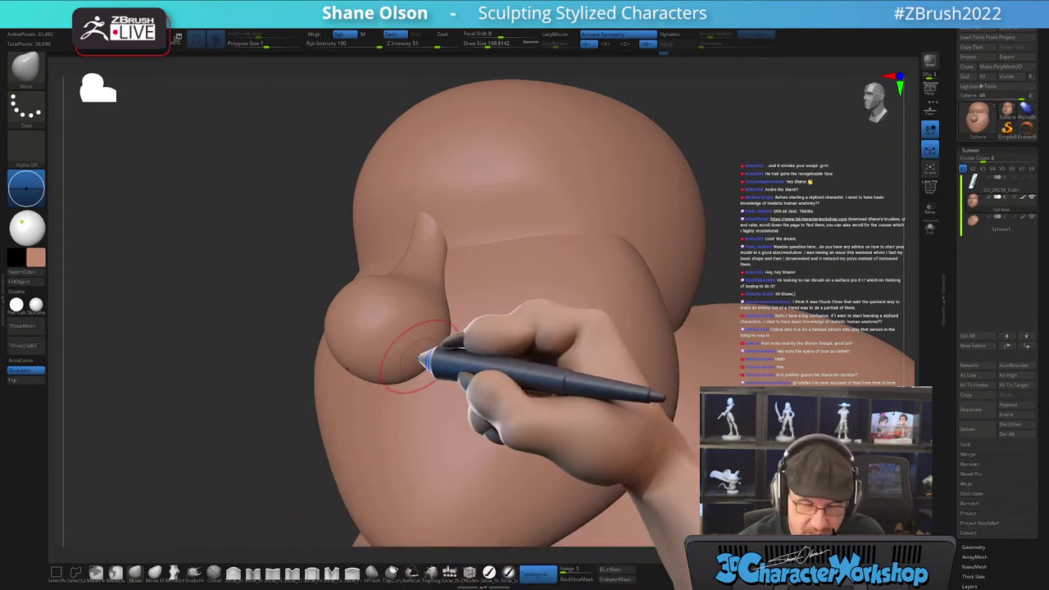
# - Try to pull a nostril shape out of the nose ball's lower side with a small Move brush
pyautogui.keyDown('ctrl'); pyautogui.moveTo(420, 359); pyautogui.dragTo(423, 363, button='right'); pyautogui.keyUp('ctrl')
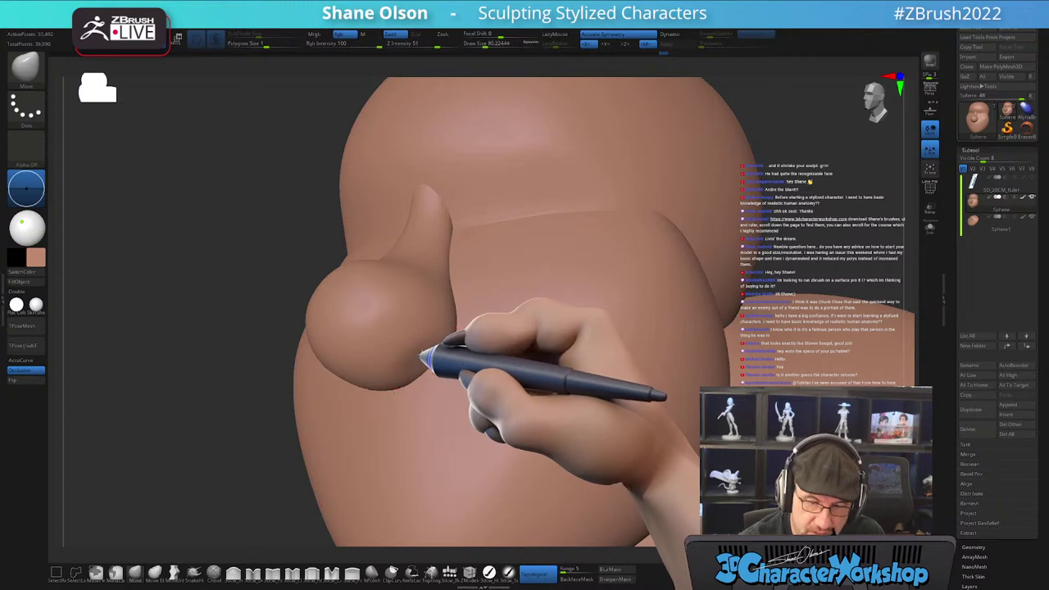
pyautogui.moveTo(447, 346)
pyautogui.mouseDown(button='right')
pyautogui.moveTo(434, 373)
pyautogui.moveTo(467, 336)
pyautogui.moveTo(429, 357)
pyautogui.moveTo(437, 363)
pyautogui.moveTo(417, 356)
pyautogui.moveTo(501, 346)
pyautogui.moveTo(485, 351)
pyautogui.moveTo(487, 335)
pyautogui.moveTo(476, 338)
pyautogui.mouseUp(button='right')
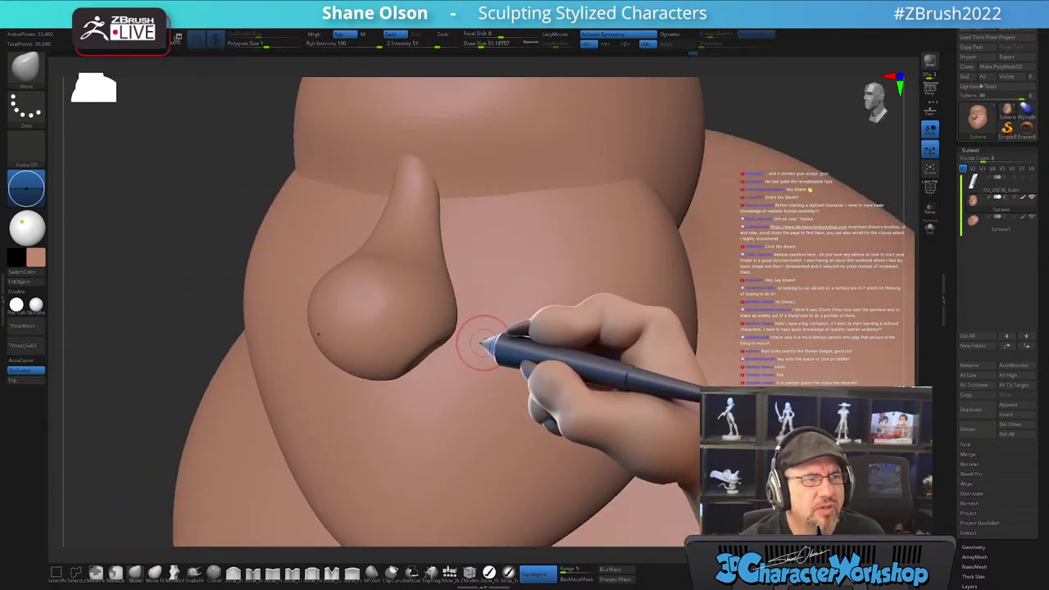
pyautogui.press('ctrl')
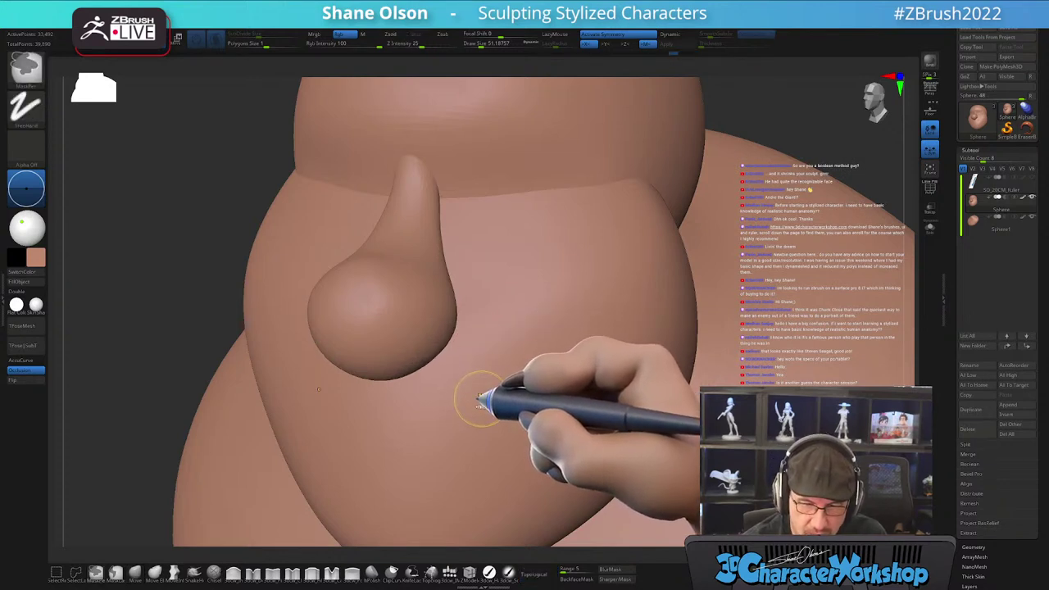
# - Insert a small QuadSphere mesh symmetrically beside the nose ball as the base of each nostril
pyautogui.moveTo(480, 374)
pyautogui.keyDown('ctrl'); pyautogui.mouseDown(button='right')
pyautogui.moveTo(489, 368)
pyautogui.moveTo(467, 339)
pyautogui.moveTo(493, 329)
pyautogui.mouseUp(button='right'); pyautogui.keyUp('ctrl')
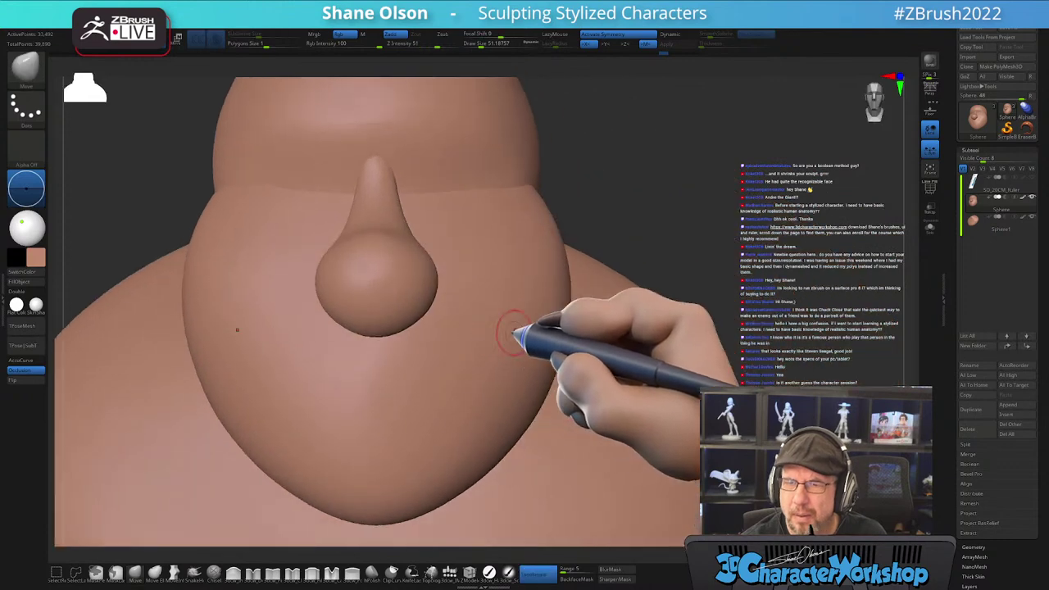
pyautogui.keyDown('ctrl'); pyautogui.moveTo(784, 311); pyautogui.dragTo(729, 283, button='right'); pyautogui.keyUp('ctrl')
pyautogui.keyDown('alt'); pyautogui.moveTo(729, 283); pyautogui.dragTo(720, 251, button='right'); pyautogui.keyUp('alt')
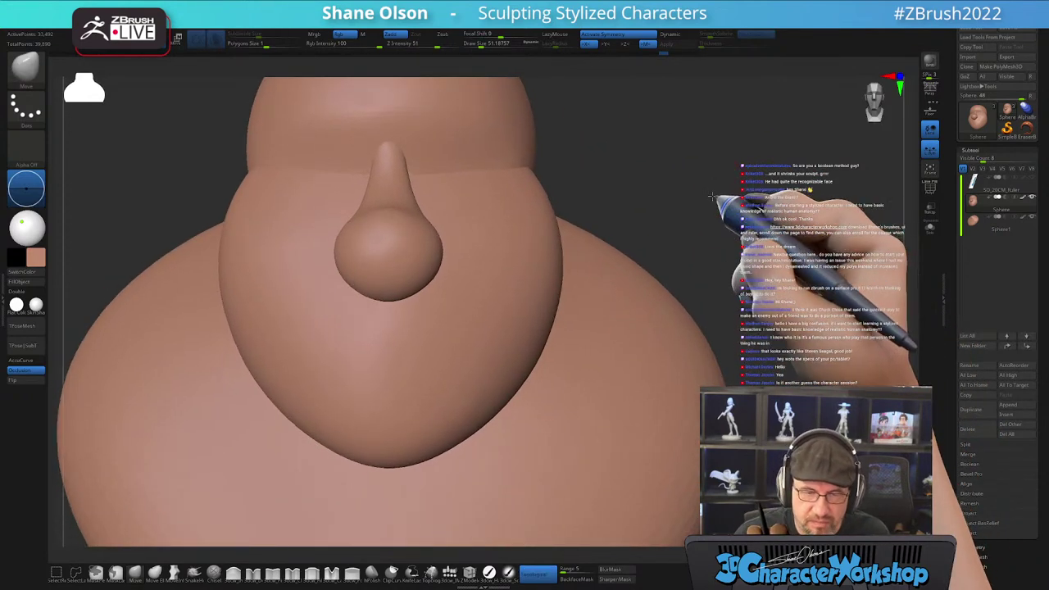
pyautogui.moveTo(715, 199); pyautogui.dragTo(687, 201)
pyautogui.moveTo(173, 215); pyautogui.dragTo(194, 285)
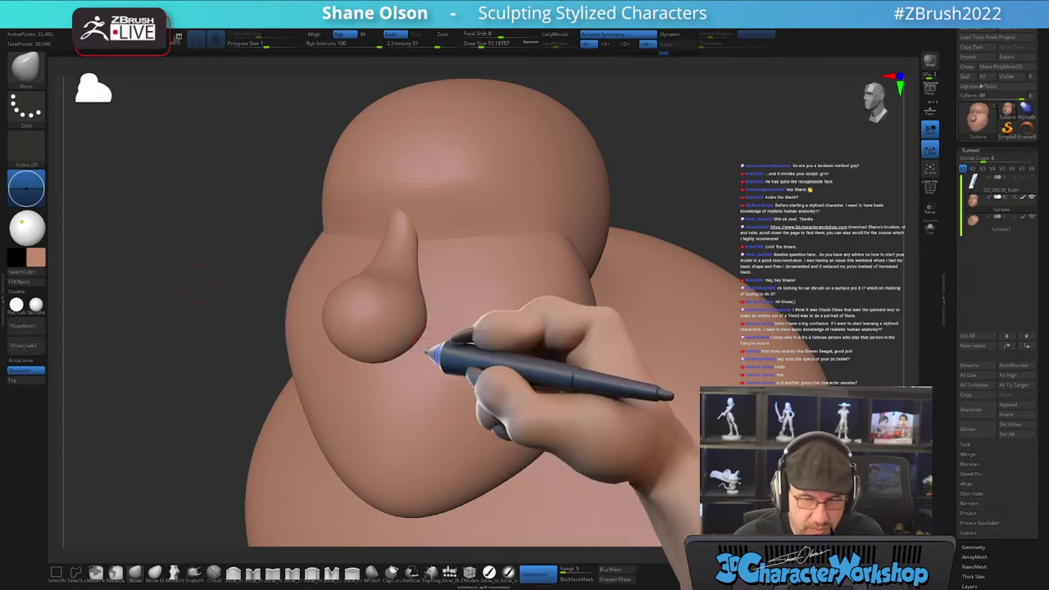
pyautogui.moveTo(428, 351); pyautogui.dragTo(454, 350, button='right')
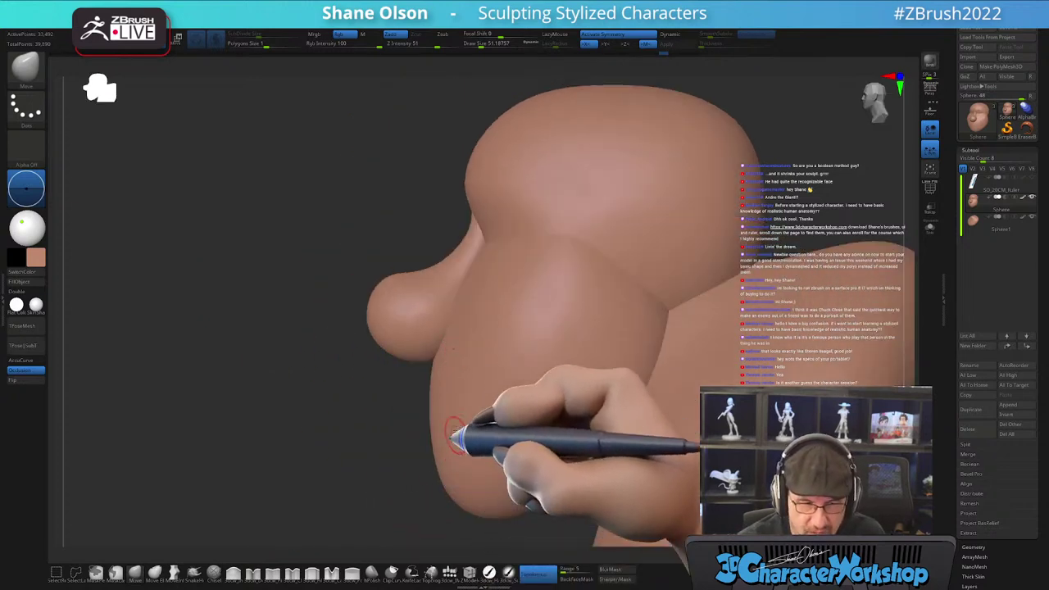
pyautogui.click(450, 574)
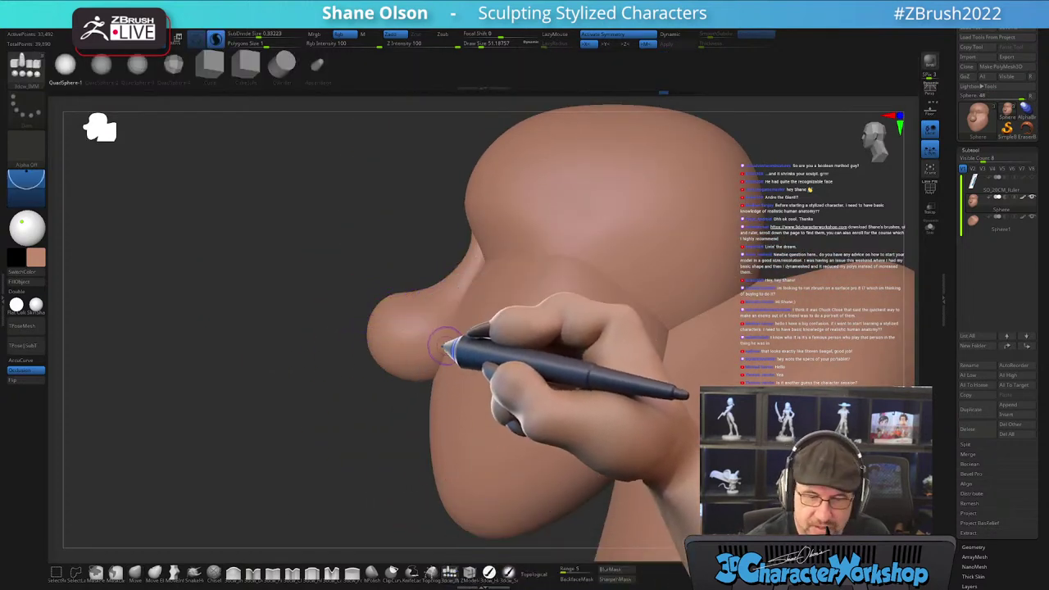
pyautogui.moveTo(432, 354); pyautogui.dragTo(434, 363)
# - Shift the mirrored nostril spheres inward with the gizmo so they partly sink into the nose ball
pyautogui.keyDown('shift'); pyautogui.moveTo(483, 360); pyautogui.dragTo(551, 363, button='right'); pyautogui.keyUp('shift')
pyautogui.press('w')
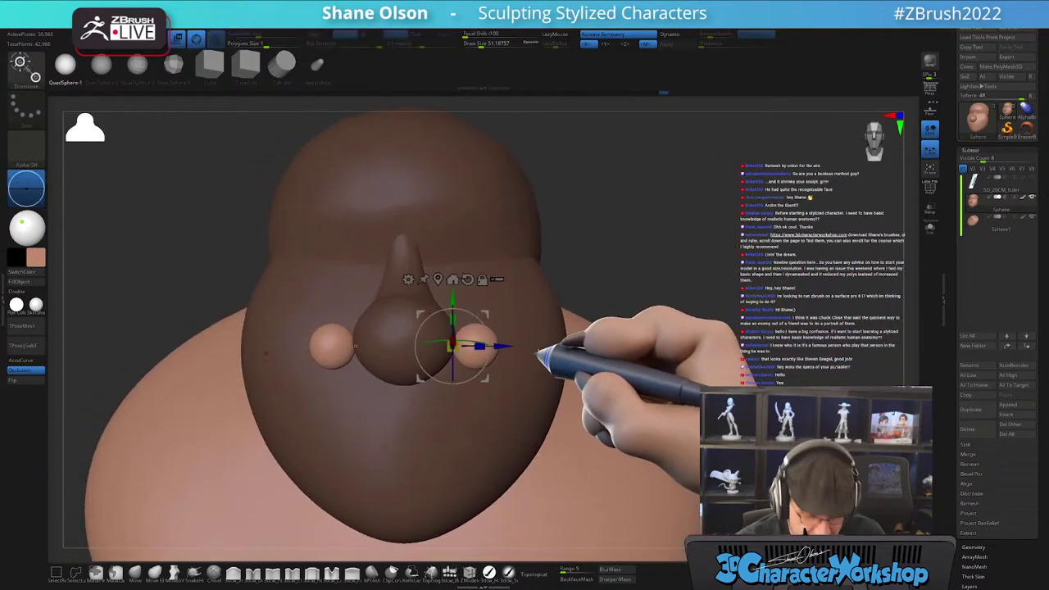
pyautogui.moveTo(501, 347); pyautogui.dragTo(482, 347)
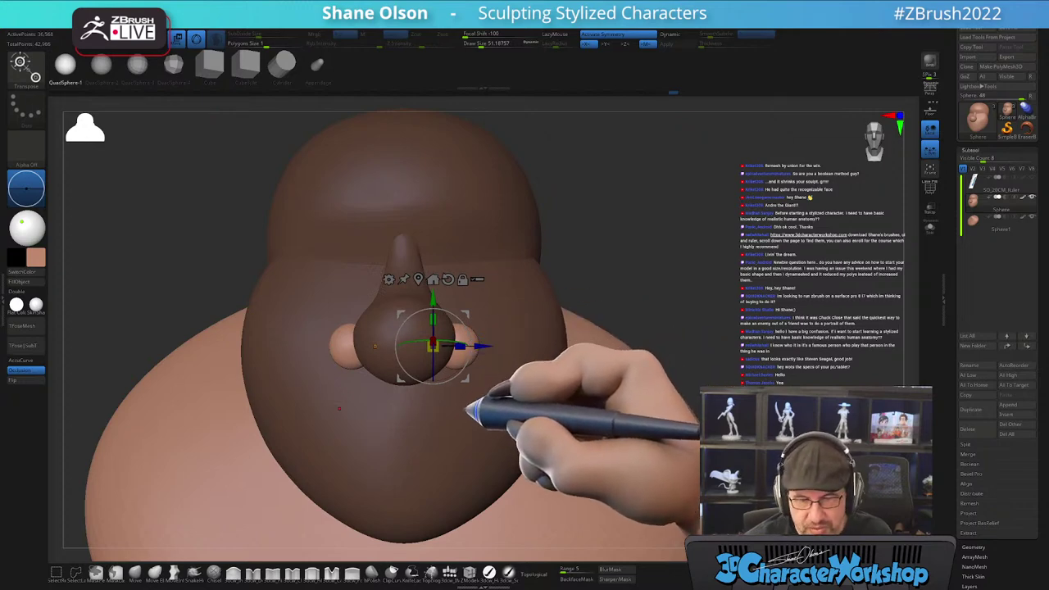
pyautogui.moveTo(489, 394); pyautogui.dragTo(459, 352, button='right')
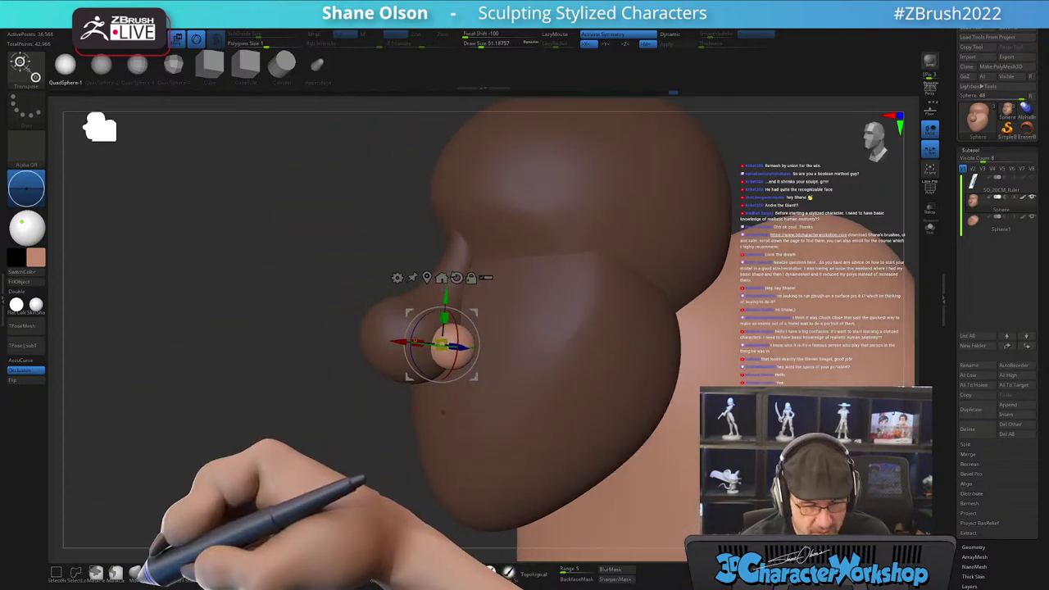
# - Turn off the Move brush's topological mode and stretch the nostril spheres into elongated wings along the nose ball
pyautogui.press('q')
pyautogui.moveTo(251, 504); pyautogui.dragTo(484, 398, button='right')
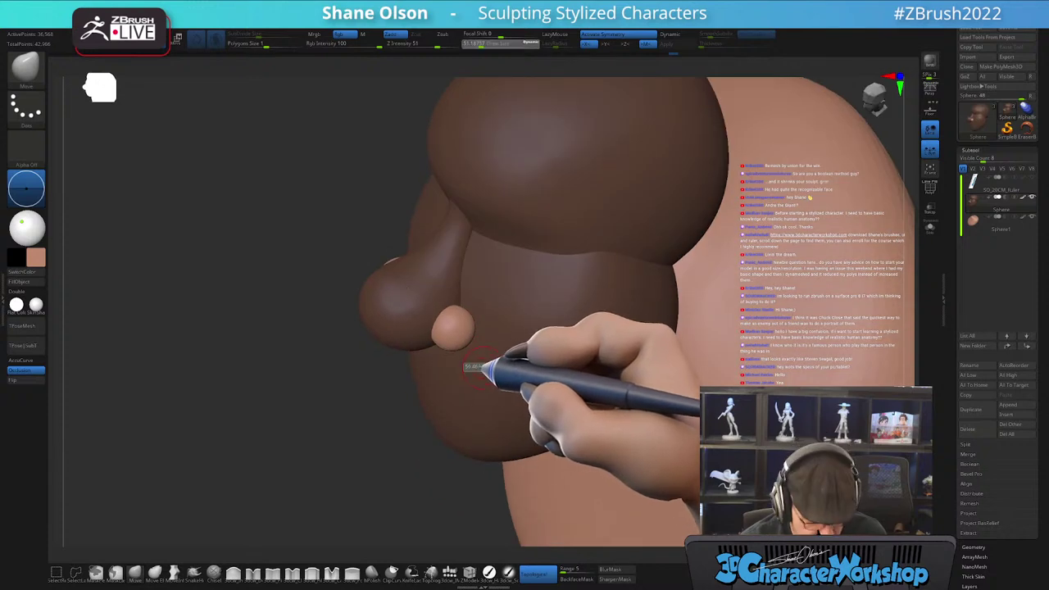
pyautogui.moveTo(480, 374); pyautogui.dragTo(491, 370)
pyautogui.moveTo(491, 370); pyautogui.dragTo(477, 394, button='right')
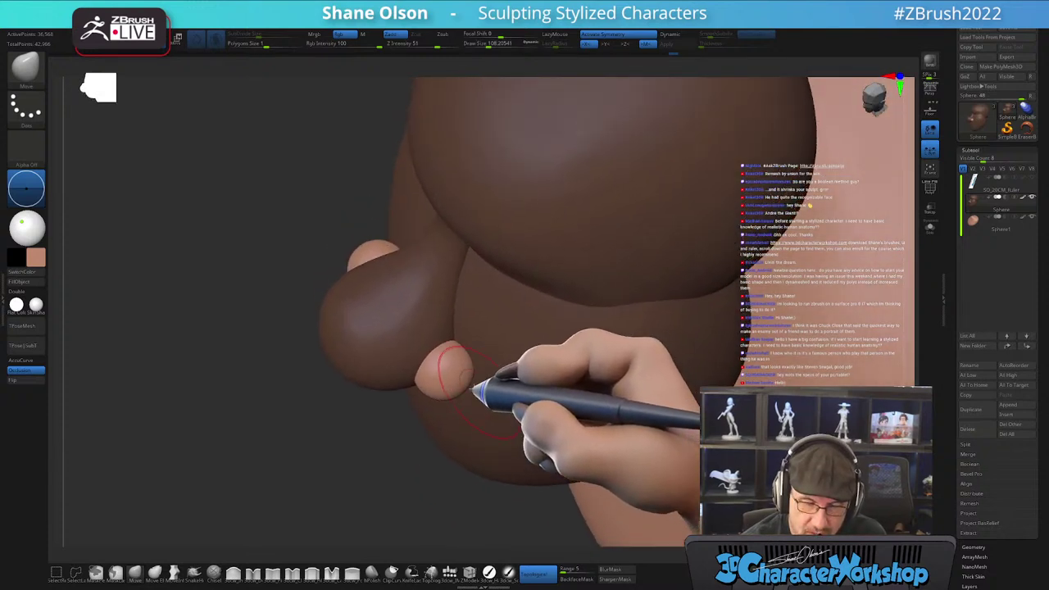
pyautogui.click(534, 572)
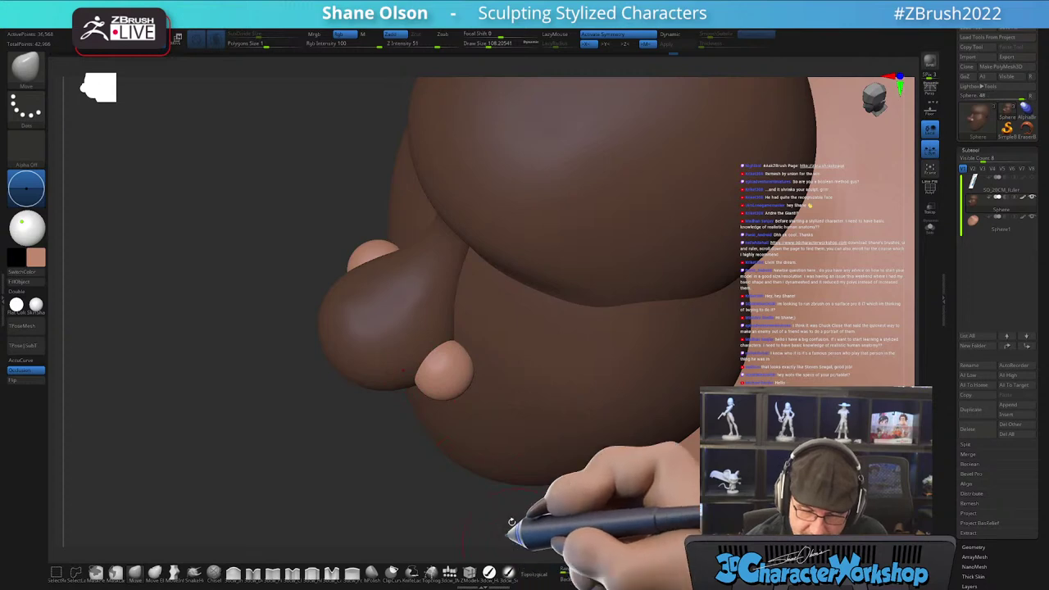
pyautogui.moveTo(421, 365); pyautogui.dragTo(365, 368)
pyautogui.moveTo(471, 340)
pyautogui.mouseDown(button='right')
pyautogui.moveTo(451, 350)
pyautogui.moveTo(479, 348)
pyautogui.moveTo(482, 391)
pyautogui.moveTo(482, 379)
pyautogui.moveTo(444, 361)
pyautogui.mouseUp(button='right')
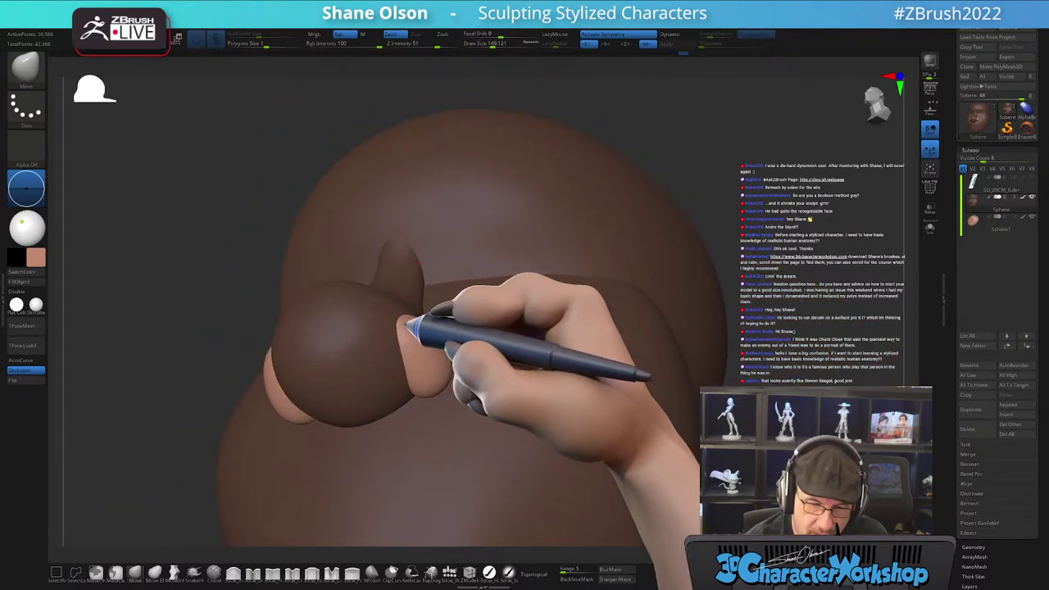
# - Shape the upper and front edges of the nostril wings with a smaller Move brush so they taper into the nose
pyautogui.moveTo(402, 331)
pyautogui.mouseDown(button='right')
pyautogui.moveTo(438, 374)
pyautogui.moveTo(511, 358)
pyautogui.moveTo(485, 379)
pyautogui.moveTo(504, 320)
pyautogui.moveTo(496, 336)
pyautogui.moveTo(463, 299)
pyautogui.moveTo(480, 316)
pyautogui.moveTo(456, 311)
pyautogui.mouseUp(button='right')
pyautogui.moveTo(411, 286)
pyautogui.mouseDown()
pyautogui.moveTo(393, 275)
pyautogui.moveTo(399, 290)
pyautogui.mouseUp()
pyautogui.press('[')
pyautogui.press('[')
pyautogui.moveTo(416, 238); pyautogui.dragTo(413, 233)
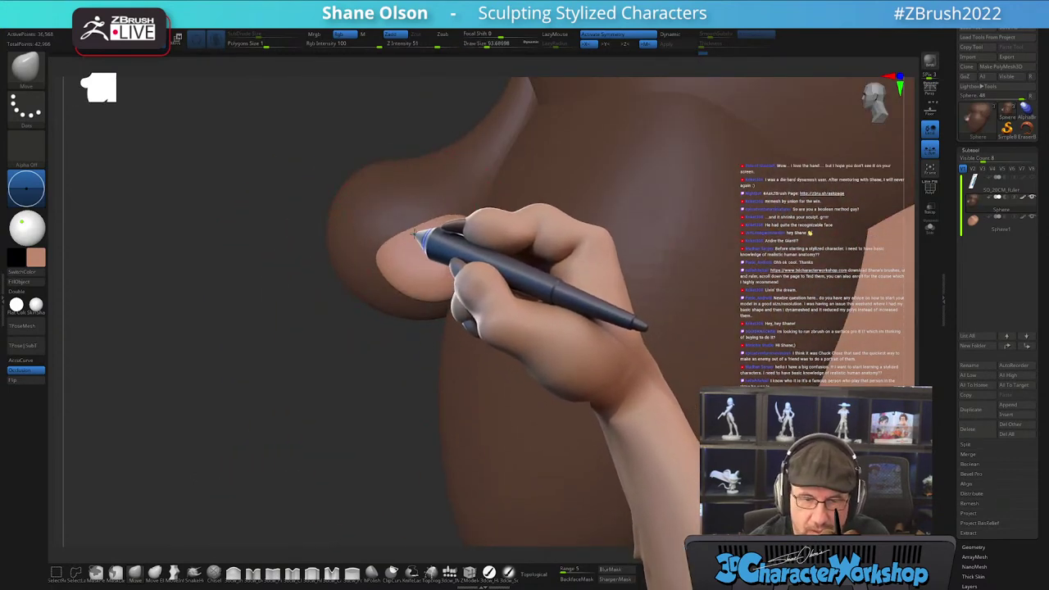
pyautogui.moveTo(423, 246); pyautogui.dragTo(454, 248, button='right')
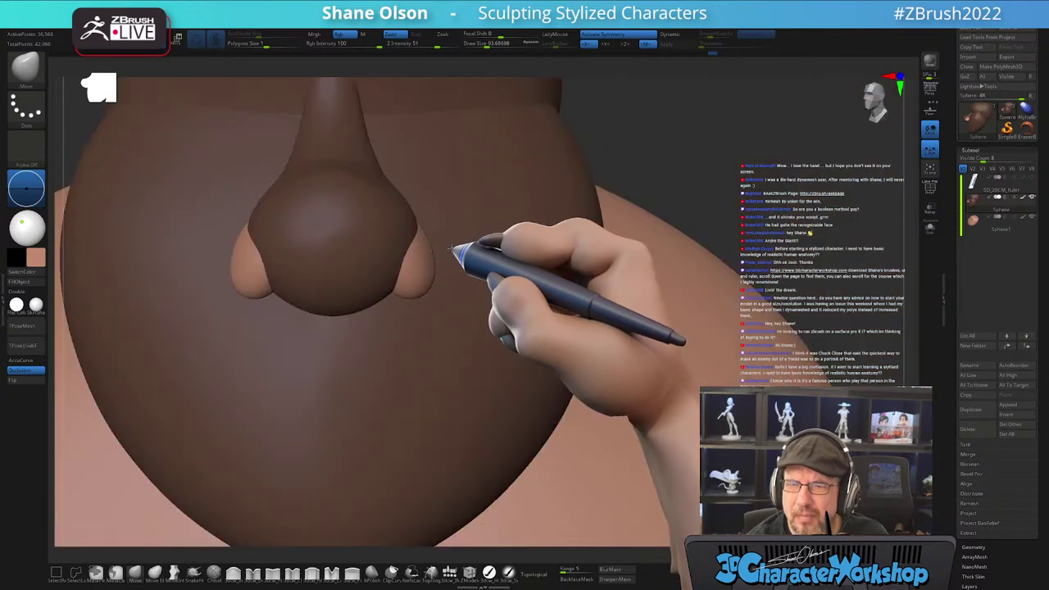
pyautogui.moveTo(507, 300)
pyautogui.keyDown('alt'); pyautogui.mouseDown(button='right')
pyautogui.moveTo(534, 287)
pyautogui.moveTo(492, 332)
pyautogui.moveTo(486, 325)
pyautogui.mouseUp(button='right'); pyautogui.keyUp('alt')
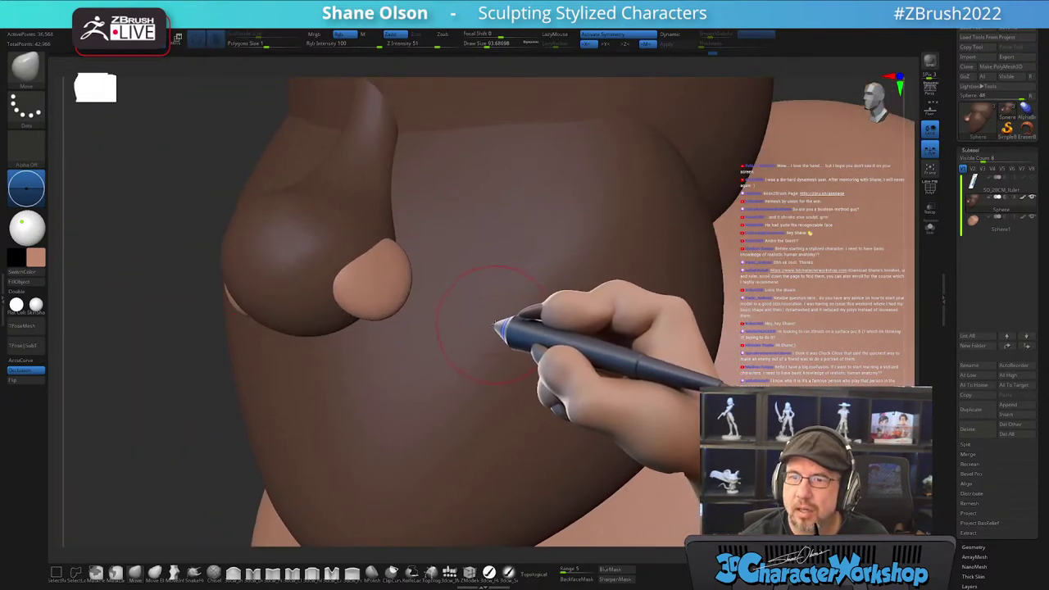
# - Refine the nostril wings' contours with the Move brush, working from the side, above and front
pyautogui.moveTo(449, 289)
pyautogui.mouseDown(button='right')
pyautogui.moveTo(412, 358)
pyautogui.moveTo(358, 295)
pyautogui.mouseUp(button='right')
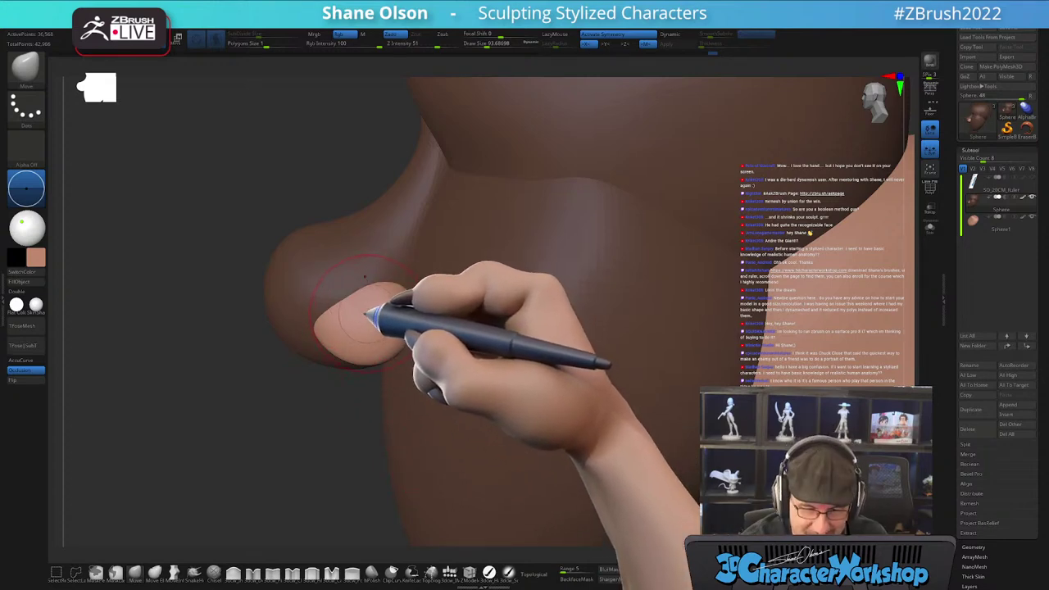
pyautogui.moveTo(369, 338)
pyautogui.mouseDown(button='right')
pyautogui.moveTo(394, 303)
pyautogui.moveTo(407, 304)
pyautogui.moveTo(374, 374)
pyautogui.mouseUp(button='right')
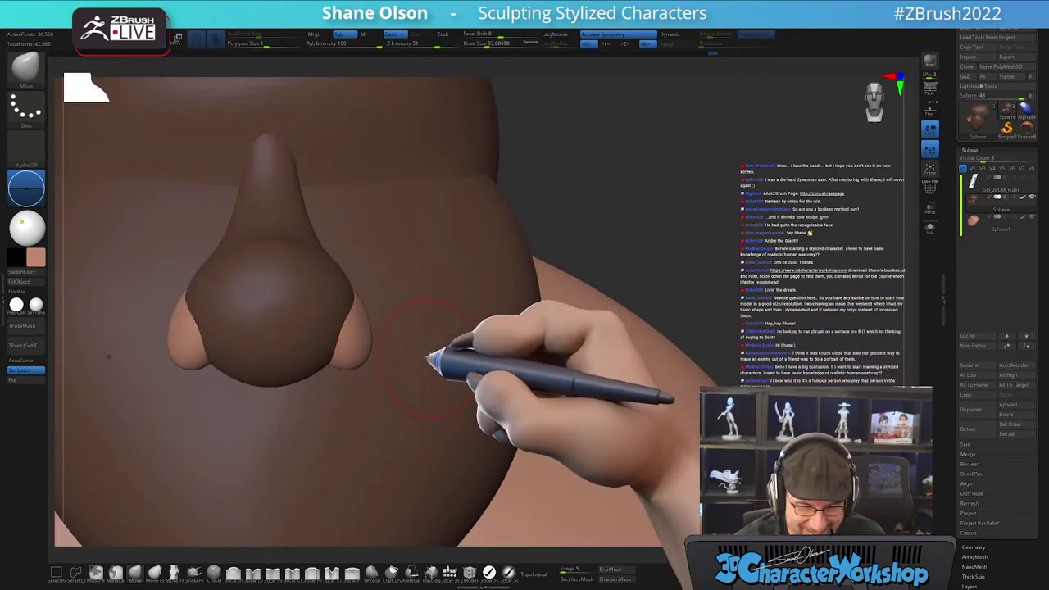
pyautogui.moveTo(392, 331)
pyautogui.keyDown('alt'); pyautogui.mouseDown(button='right')
pyautogui.moveTo(428, 335)
pyautogui.moveTo(400, 338)
pyautogui.moveTo(421, 304)
pyautogui.moveTo(370, 346)
pyautogui.moveTo(336, 316)
pyautogui.mouseUp(button='right'); pyautogui.keyUp('alt')
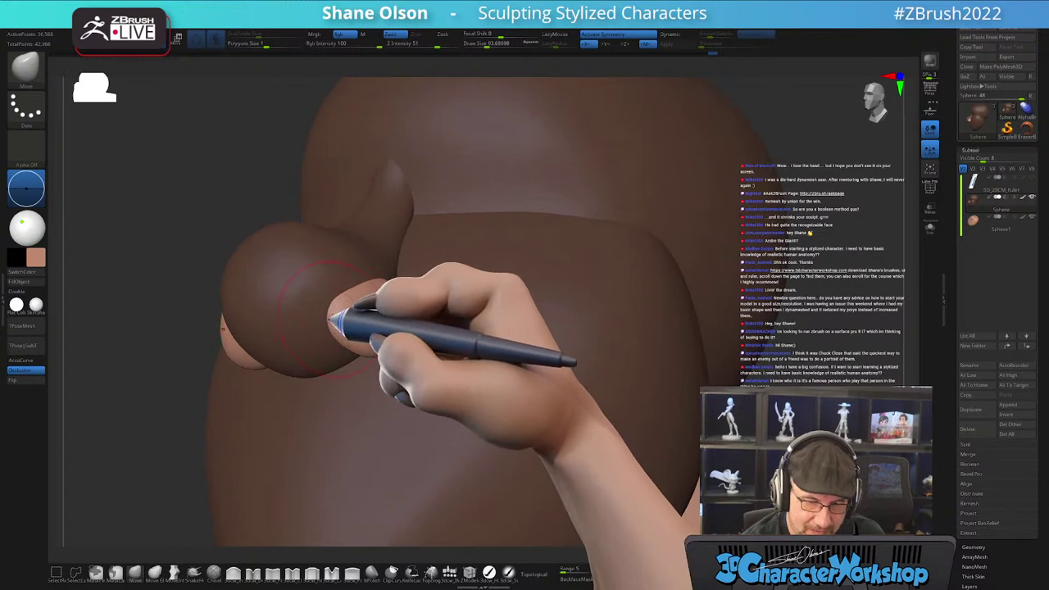
pyautogui.moveTo(360, 360); pyautogui.dragTo(371, 330, button='right')
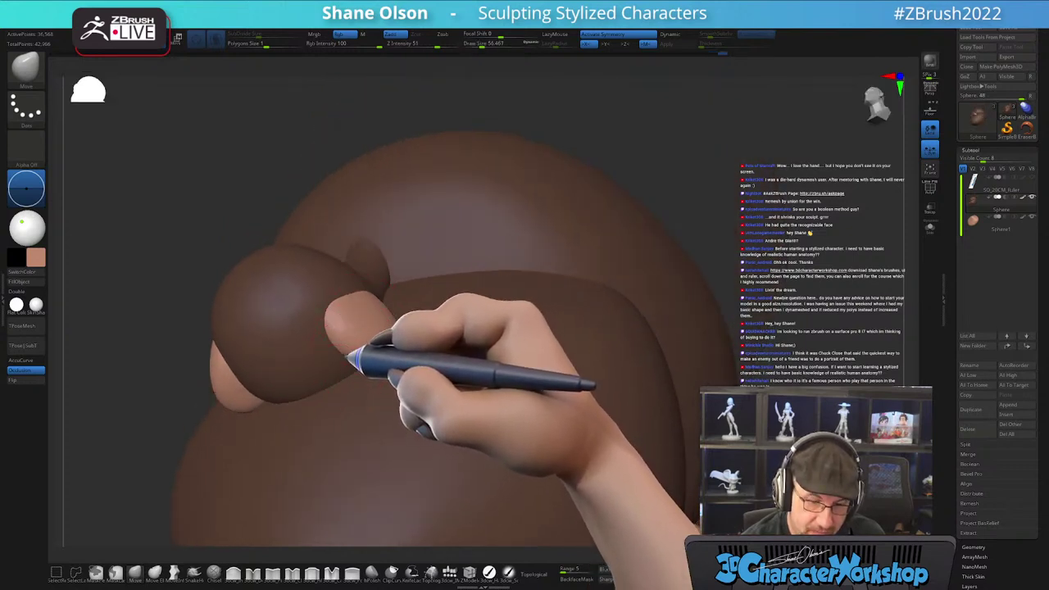
pyautogui.moveTo(361, 364)
pyautogui.mouseDown(button='right')
pyautogui.moveTo(409, 374)
pyautogui.moveTo(382, 375)
pyautogui.moveTo(374, 335)
pyautogui.moveTo(358, 370)
pyautogui.moveTo(379, 355)
pyautogui.moveTo(385, 366)
pyautogui.moveTo(417, 288)
pyautogui.mouseUp(button='right')
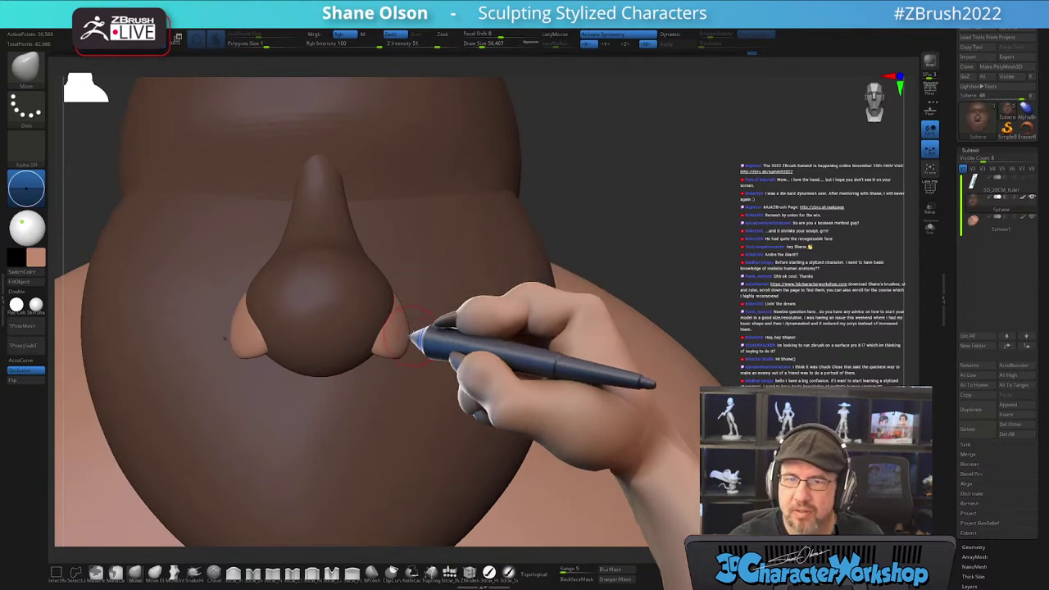
# - Adjust the outer contours of the nostril wings with the Move brush from the front and from above
pyautogui.moveTo(392, 354)
pyautogui.mouseDown(button='right')
pyautogui.moveTo(410, 325)
pyautogui.moveTo(409, 347)
pyautogui.mouseUp(button='right')
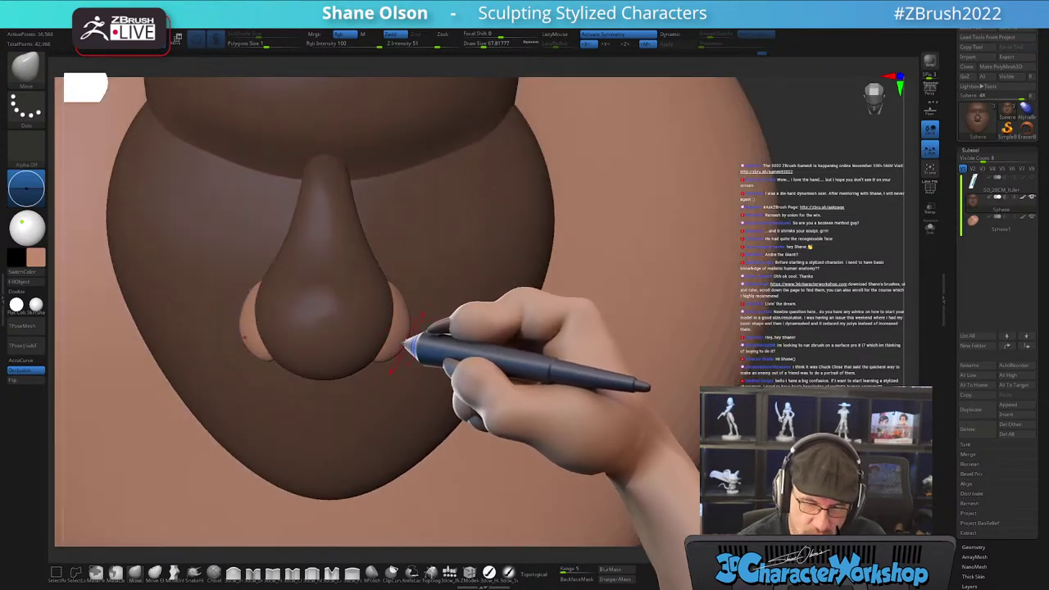
pyautogui.moveTo(416, 304)
pyautogui.mouseDown(button='right')
pyautogui.moveTo(410, 316)
pyautogui.moveTo(405, 304)
pyautogui.moveTo(391, 309)
pyautogui.moveTo(405, 300)
pyautogui.moveTo(378, 322)
pyautogui.moveTo(403, 348)
pyautogui.moveTo(377, 305)
pyautogui.moveTo(396, 370)
pyautogui.moveTo(356, 428)
pyautogui.moveTo(341, 393)
pyautogui.moveTo(344, 280)
pyautogui.moveTo(335, 325)
pyautogui.mouseUp(button='right')
pyautogui.moveTo(432, 234); pyautogui.dragTo(394, 341, button='right')
# - Invert the mask to protect the nostril wings and reshape the lower sides of the nose ball beside them with a slightly smaller Move brush
pyautogui.press('[')
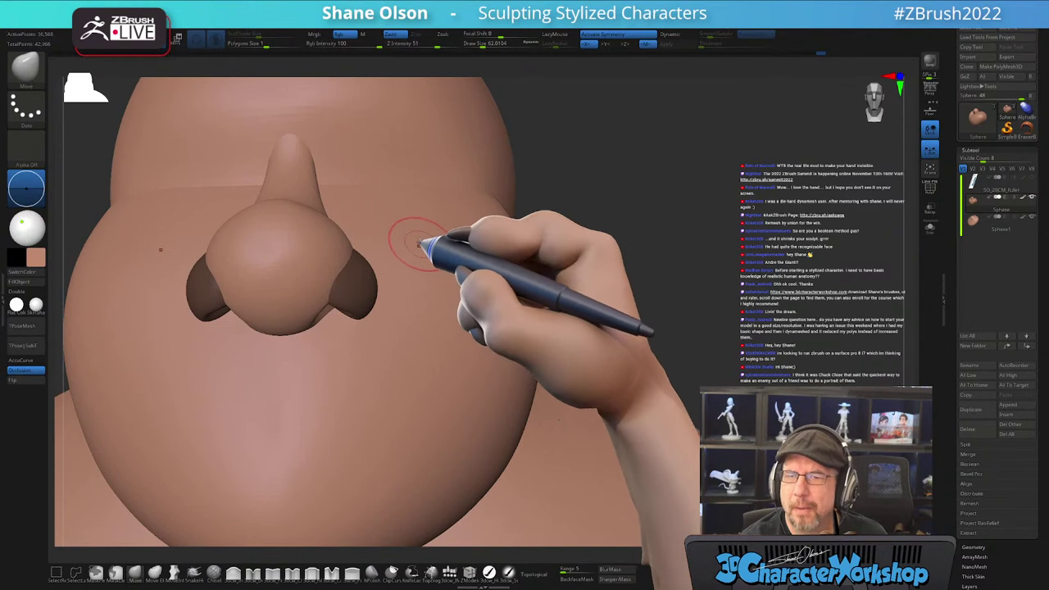
pyautogui.keyDown('ctrl'); pyautogui.moveTo(414, 244); pyautogui.dragTo(414, 252, button='right'); pyautogui.keyUp('ctrl')
pyautogui.keyDown('alt'); pyautogui.moveTo(420, 293); pyautogui.dragTo(411, 273, button='right'); pyautogui.keyUp('alt')
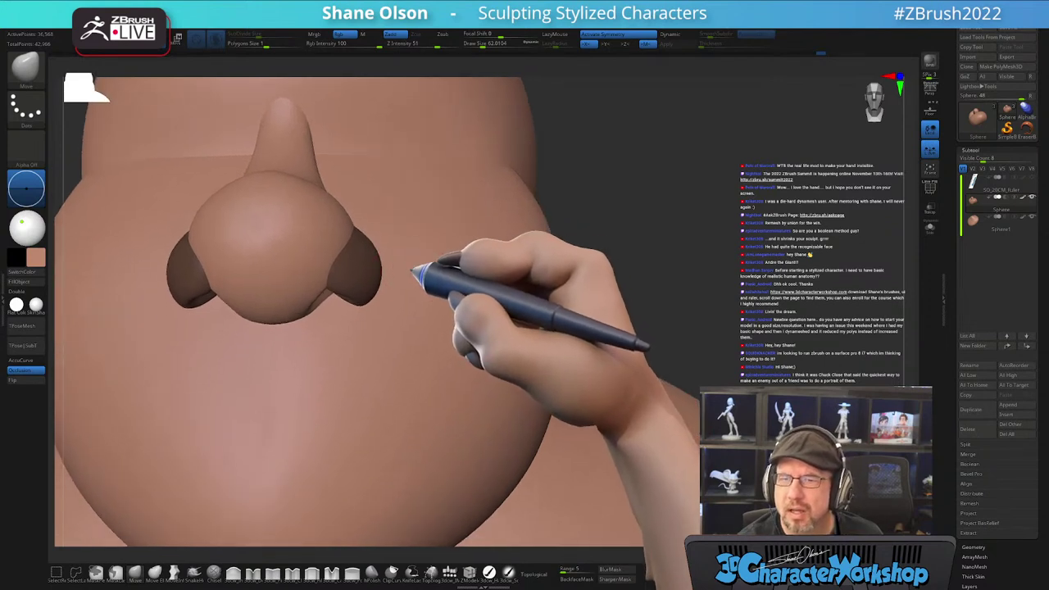
pyautogui.moveTo(406, 347); pyautogui.dragTo(310, 289, button='right')
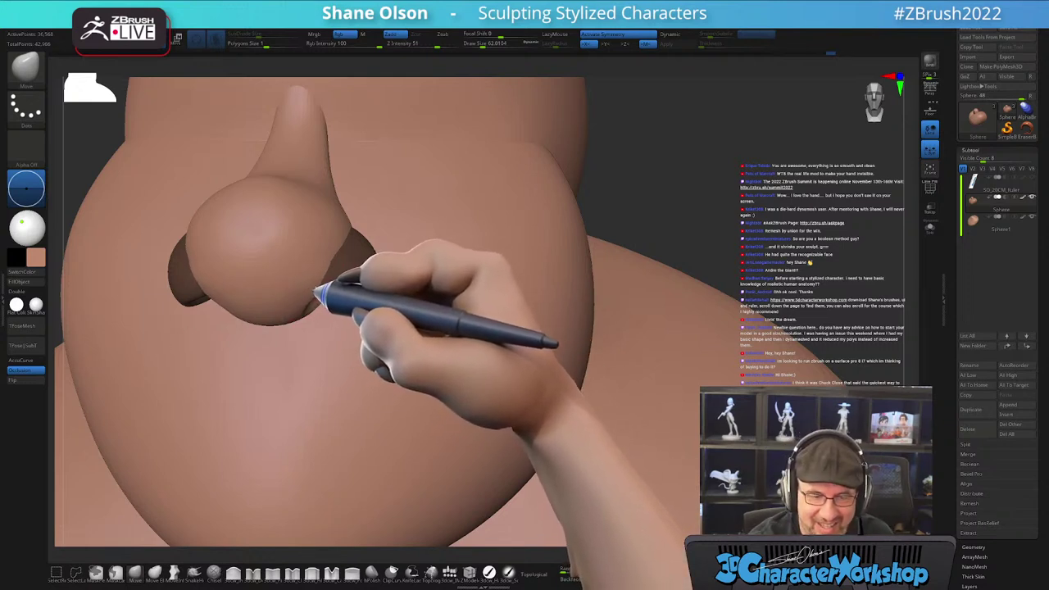
pyautogui.moveTo(344, 263); pyautogui.dragTo(322, 287, button='right')
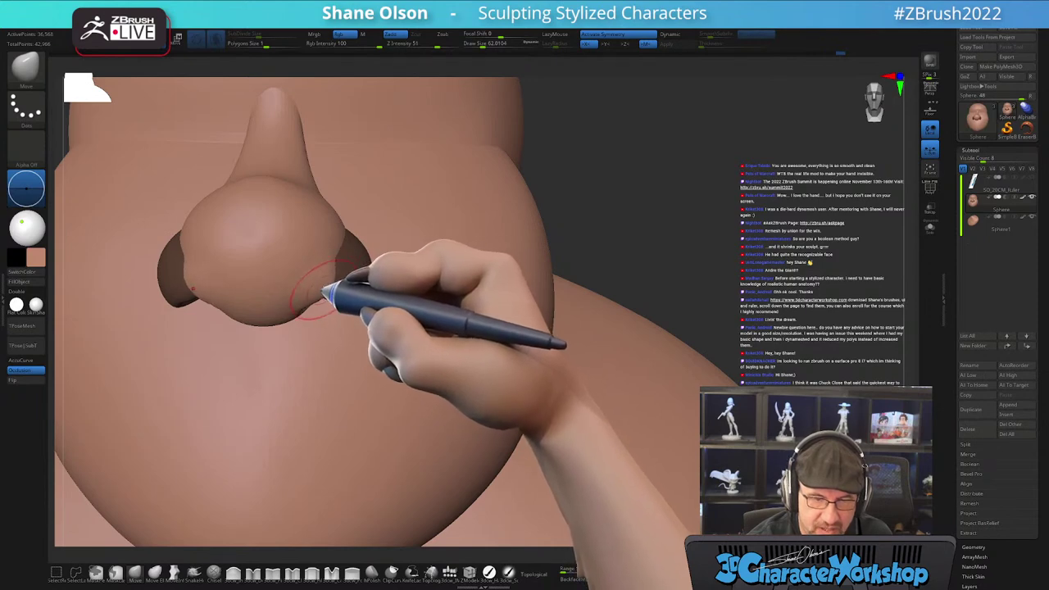
pyautogui.moveTo(347, 245); pyautogui.dragTo(313, 279, button='right')
pyautogui.moveTo(313, 278)
pyautogui.keyDown('shift'); pyautogui.mouseDown()
pyautogui.moveTo(340, 250)
pyautogui.moveTo(344, 261)
pyautogui.mouseUp(); pyautogui.keyUp('shift')
pyautogui.moveTo(351, 269)
pyautogui.mouseDown(button='right')
pyautogui.moveTo(334, 259)
pyautogui.moveTo(369, 273)
pyautogui.moveTo(312, 270)
pyautogui.mouseUp(button='right')
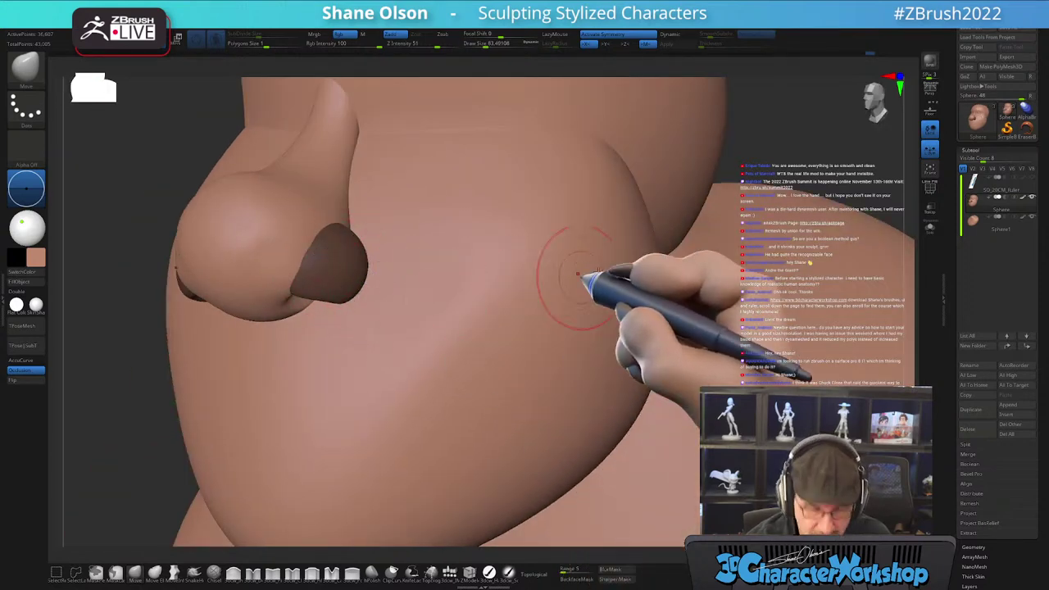
# - Clear the mask on the head and check the finished nose against the whole bust from the front
pyautogui.keyDown('ctrl'); pyautogui.click(758, 152); pyautogui.keyUp('ctrl')
pyautogui.keyDown('ctrl'); pyautogui.moveTo(103, 422); pyautogui.dragTo(137, 430); pyautogui.keyUp('ctrl')
pyautogui.moveTo(283, 396); pyautogui.dragTo(637, 297, button='right')
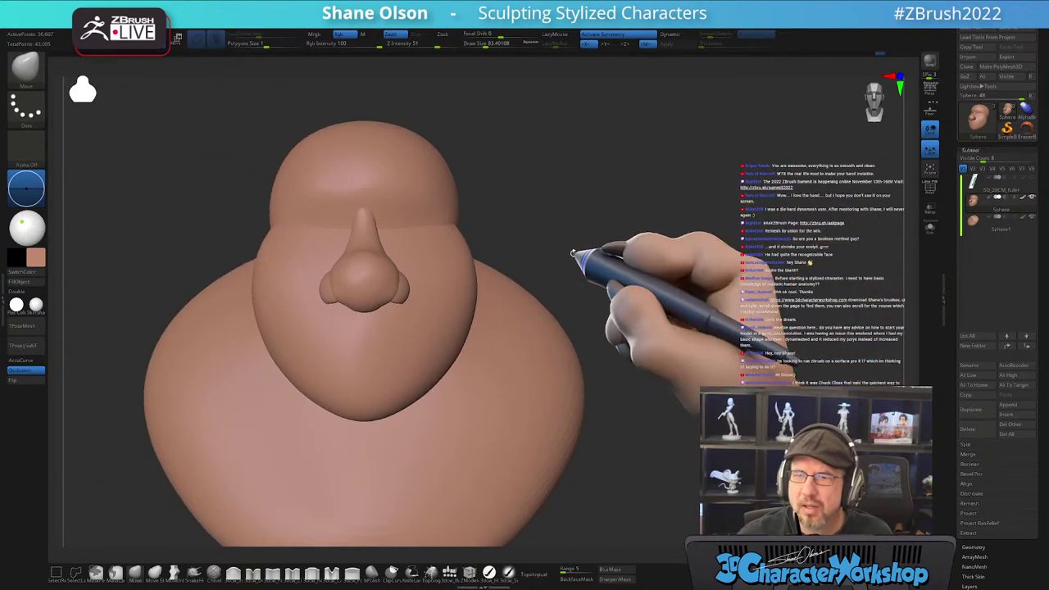
pyautogui.moveTo(568, 276); pyautogui.dragTo(696, 322, button='right')
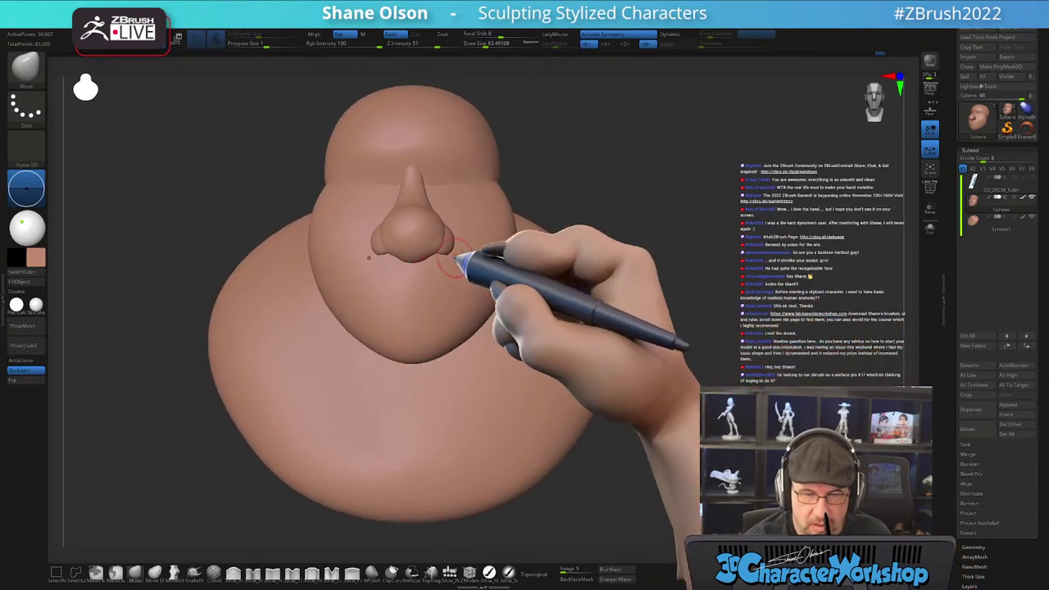
pyautogui.moveTo(636, 340); pyautogui.dragTo(632, 352, button='right')
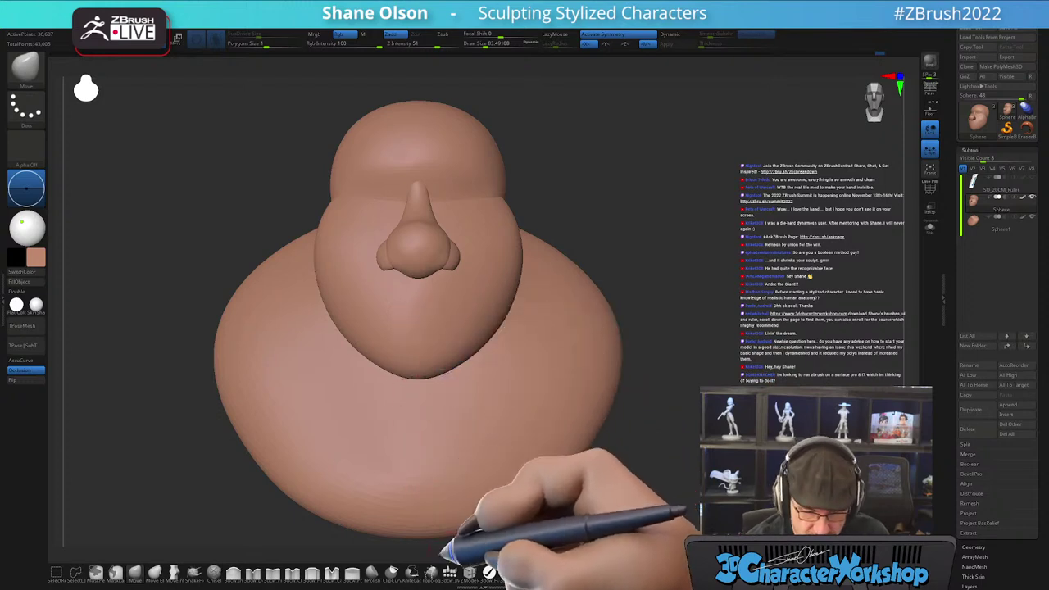
# - Insert a QuadSphere from the insert-mesh brush below the nose for the mouth and push it back into the face with the gizmo
pyautogui.click(448, 572)
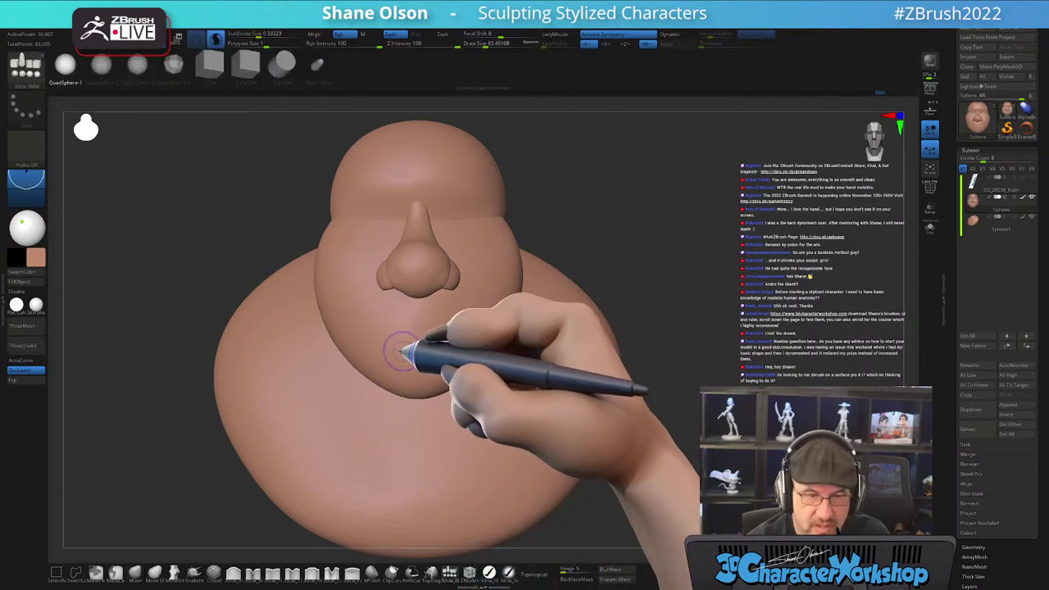
pyautogui.moveTo(418, 330); pyautogui.dragTo(422, 357)
pyautogui.moveTo(623, 299); pyautogui.dragTo(471, 324)
pyautogui.moveTo(411, 338); pyautogui.dragTo(431, 403, button='right')
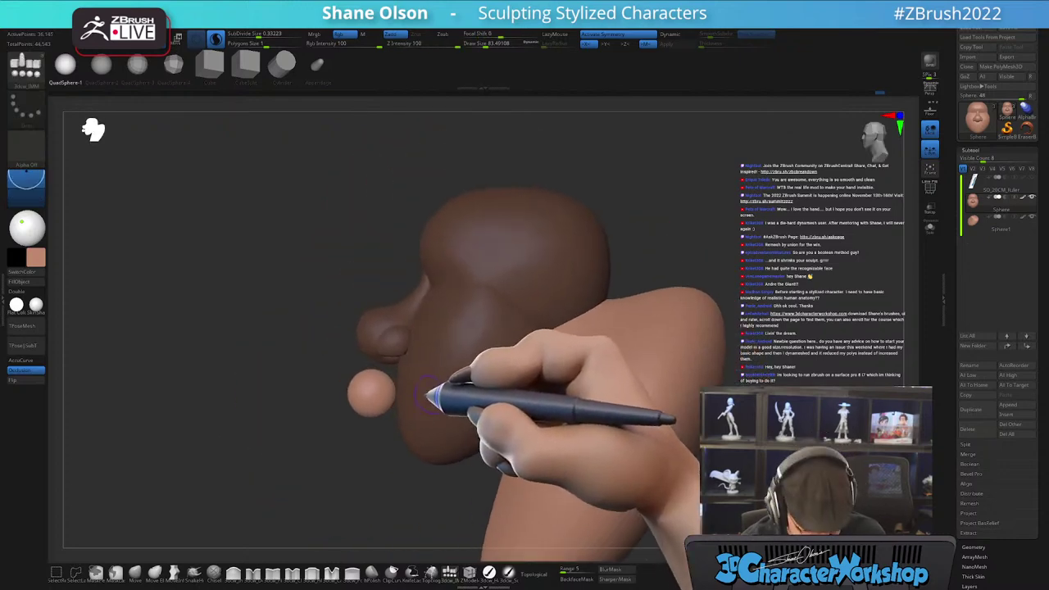
pyautogui.press('w')
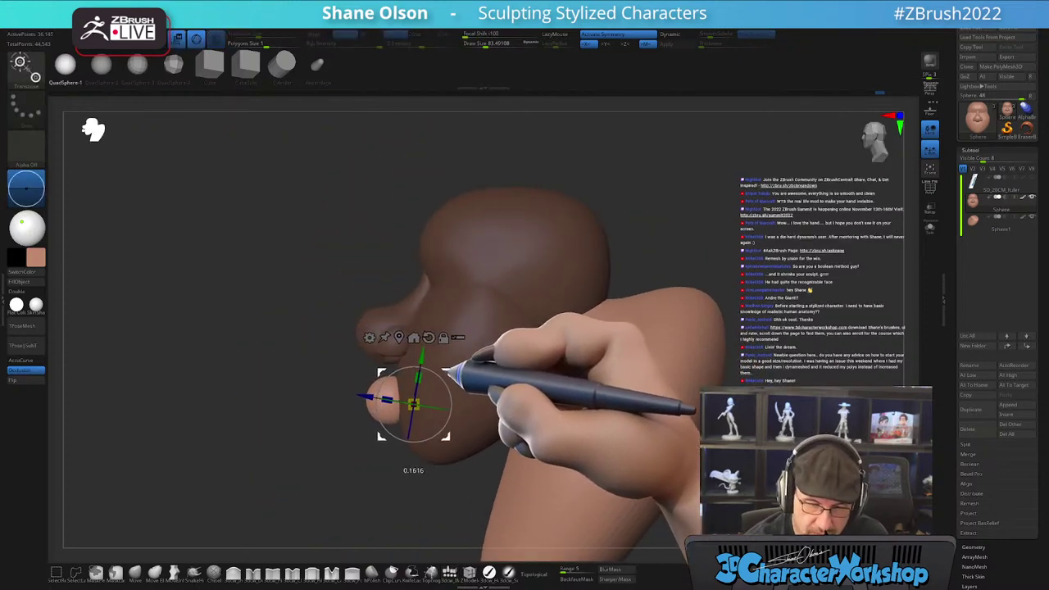
pyautogui.moveTo(480, 306); pyautogui.dragTo(693, 304, button='right')
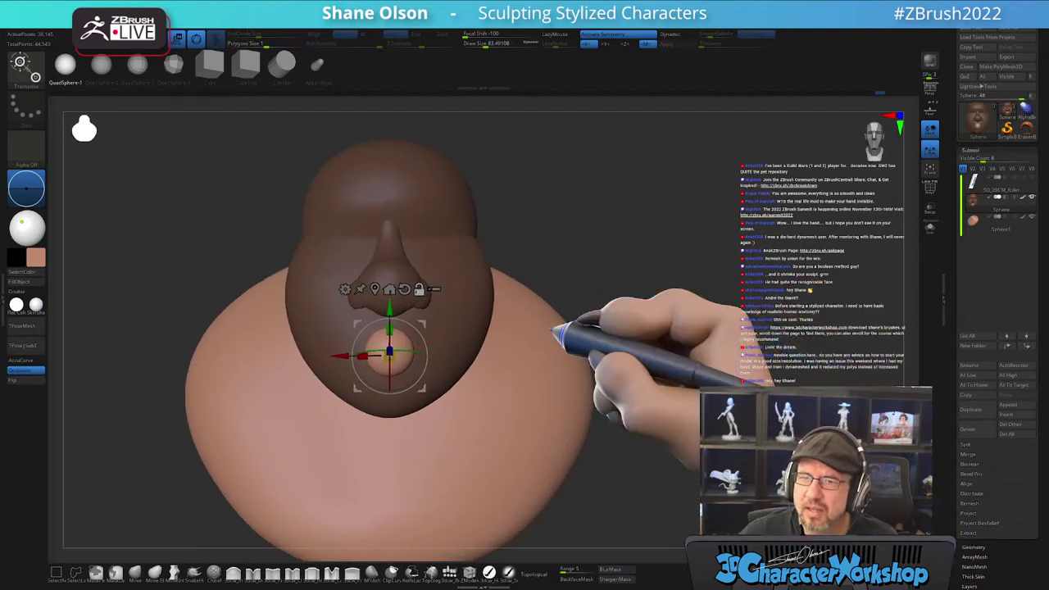
# - Scale the mouth sphere up to about 1.5 times its size and sink it slightly deeper into the face
pyautogui.moveTo(557, 304); pyautogui.dragTo(597, 250, button='right')
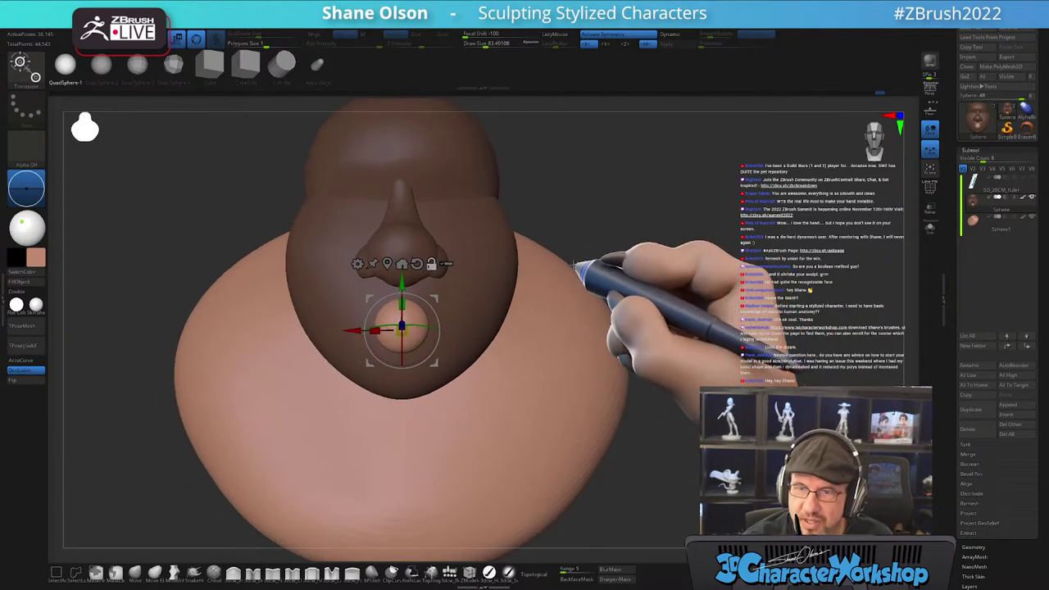
pyautogui.click(135, 571)
pyautogui.moveTo(484, 354); pyautogui.dragTo(468, 300, button='right')
pyautogui.press('w')
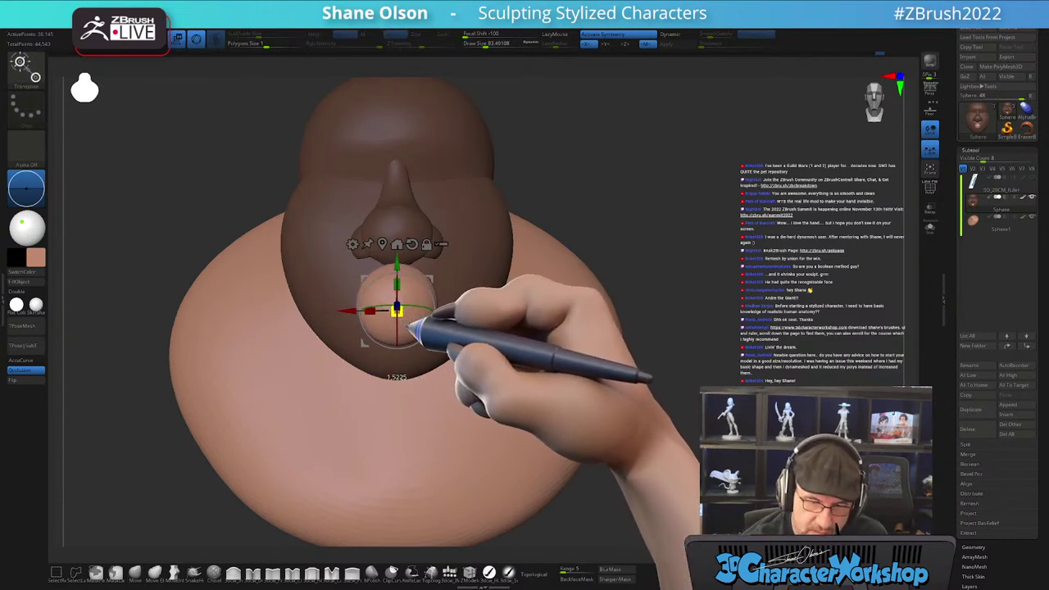
pyautogui.moveTo(574, 377); pyautogui.dragTo(480, 358, button='right')
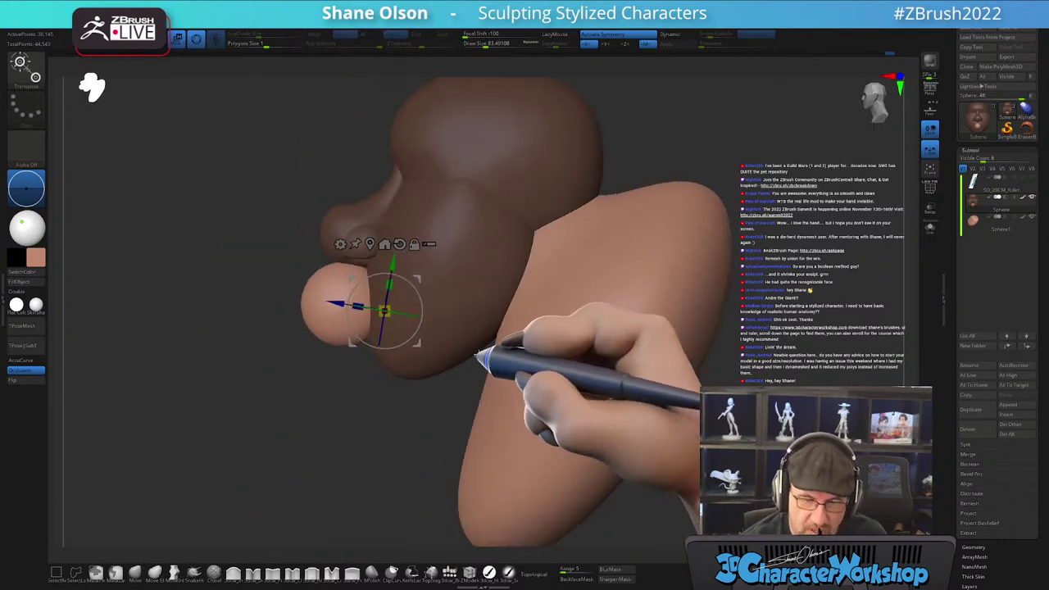
pyautogui.keyDown('alt'); pyautogui.moveTo(454, 310); pyautogui.dragTo(439, 370, button='right'); pyautogui.keyUp('alt')
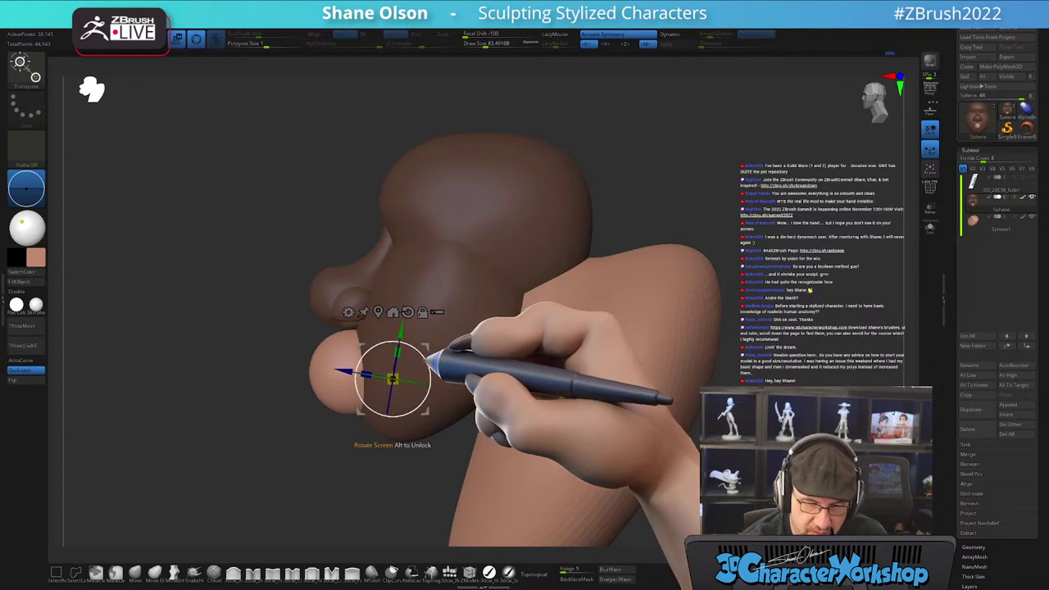
# - Flatten the top of the mouth sphere into a low wedge in side view with a much larger Move brush
pyautogui.press('q')
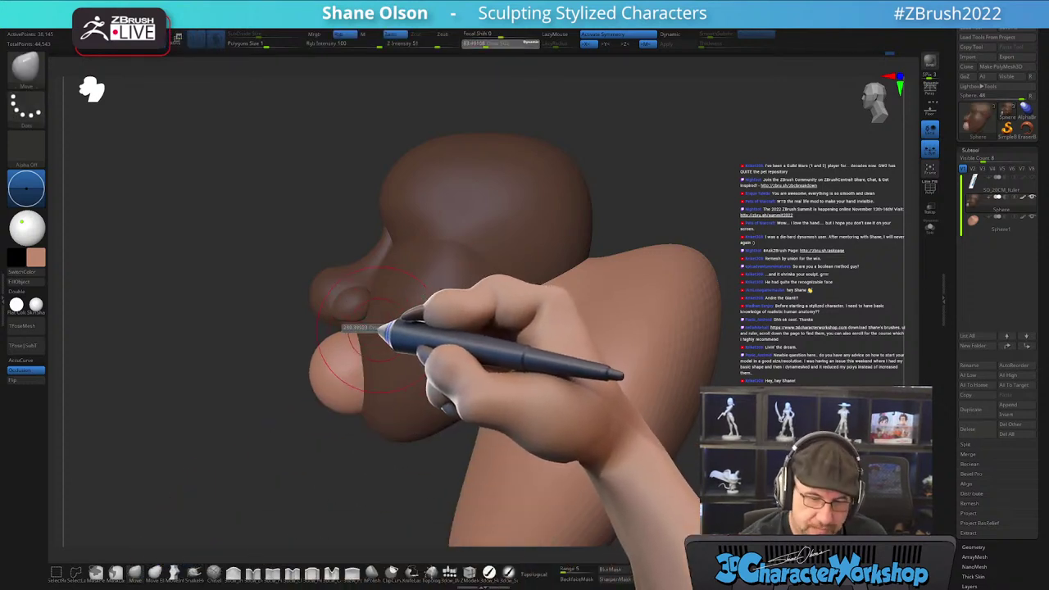
pyautogui.moveTo(378, 330); pyautogui.dragTo(382, 330)
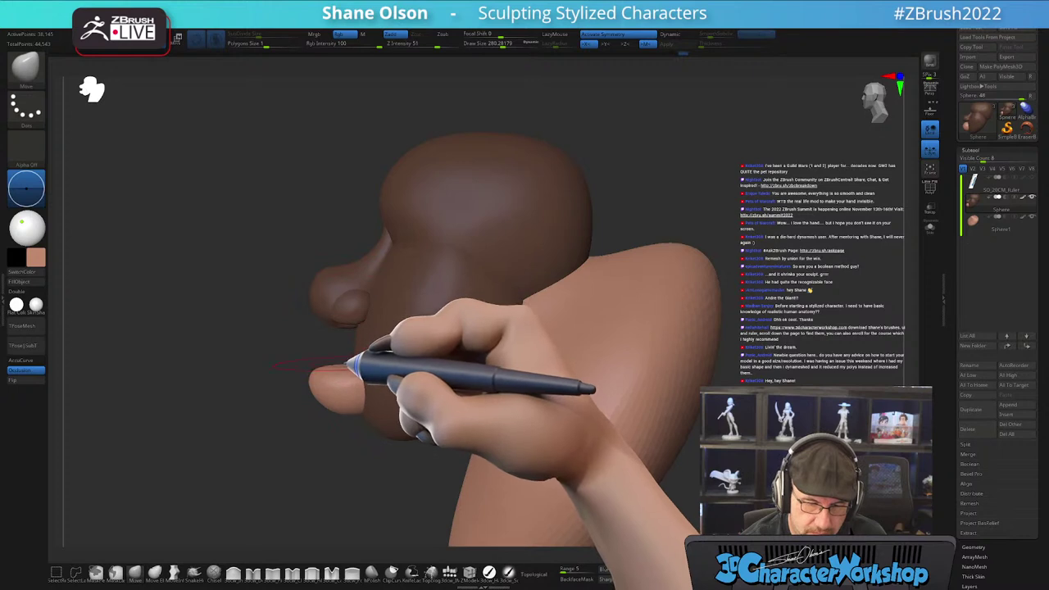
pyautogui.moveTo(375, 416)
pyautogui.mouseDown()
pyautogui.moveTo(405, 402)
pyautogui.moveTo(429, 355)
pyautogui.moveTo(456, 353)
pyautogui.moveTo(428, 386)
pyautogui.moveTo(424, 375)
pyautogui.mouseUp()
pyautogui.press('[')
pyautogui.moveTo(447, 375)
pyautogui.mouseDown()
pyautogui.moveTo(463, 375)
pyautogui.moveTo(426, 399)
pyautogui.mouseUp()
pyautogui.moveTo(433, 412); pyautogui.dragTo(510, 422, button='right')
pyautogui.keyDown('alt'); pyautogui.moveTo(430, 433); pyautogui.dragTo(420, 440, button='right'); pyautogui.keyUp('alt')
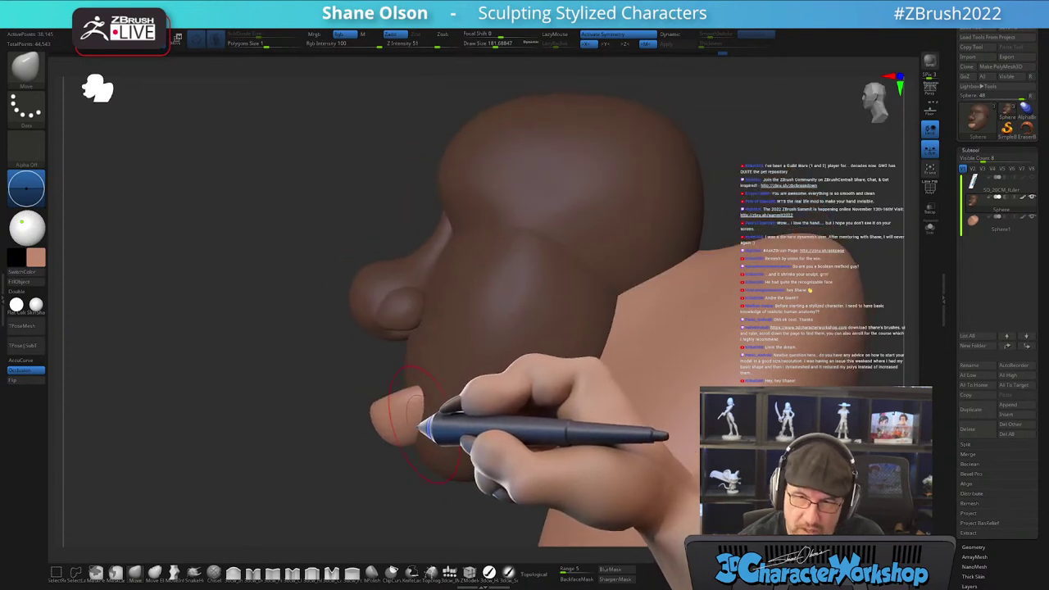
# - Resize the Move brush and shape the wedge into a wide, upward-curving lip that wraps around the lower face
pyautogui.press('s')
pyautogui.moveTo(352, 465); pyautogui.dragTo(373, 459)
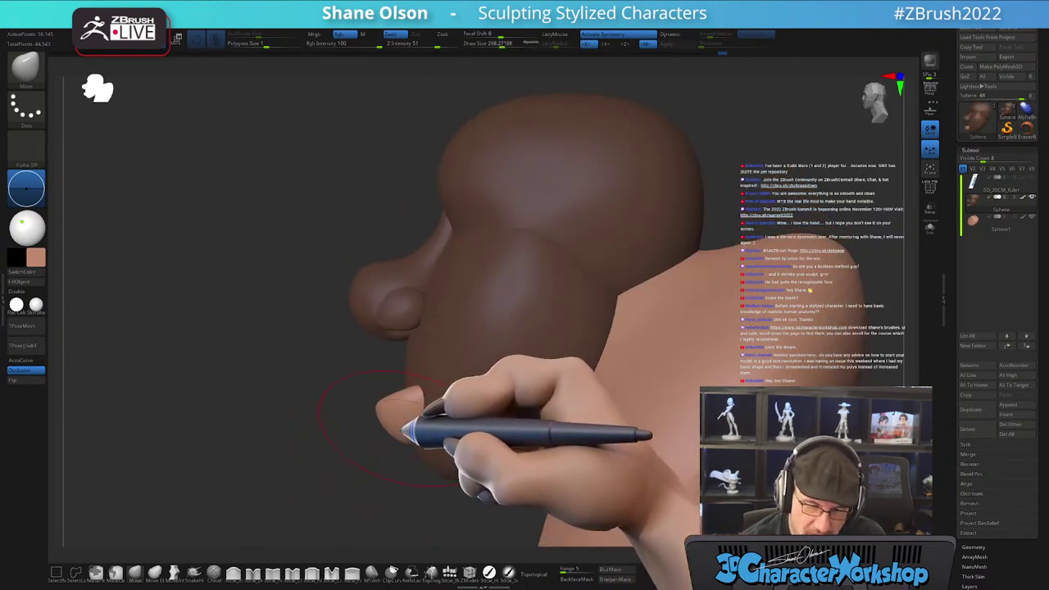
pyautogui.moveTo(426, 420)
pyautogui.mouseDown()
pyautogui.moveTo(481, 389)
pyautogui.moveTo(461, 412)
pyautogui.moveTo(409, 396)
pyautogui.moveTo(452, 347)
pyautogui.moveTo(461, 358)
pyautogui.moveTo(446, 375)
pyautogui.moveTo(461, 304)
pyautogui.moveTo(454, 327)
pyautogui.moveTo(463, 323)
pyautogui.moveTo(406, 344)
pyautogui.moveTo(429, 393)
pyautogui.moveTo(421, 374)
pyautogui.moveTo(417, 403)
pyautogui.moveTo(464, 417)
pyautogui.moveTo(435, 444)
pyautogui.moveTo(426, 421)
pyautogui.moveTo(475, 438)
pyautogui.mouseUp()
pyautogui.keyDown('shift'); pyautogui.moveTo(473, 438); pyautogui.dragTo(497, 418, button='right'); pyautogui.keyUp('shift')
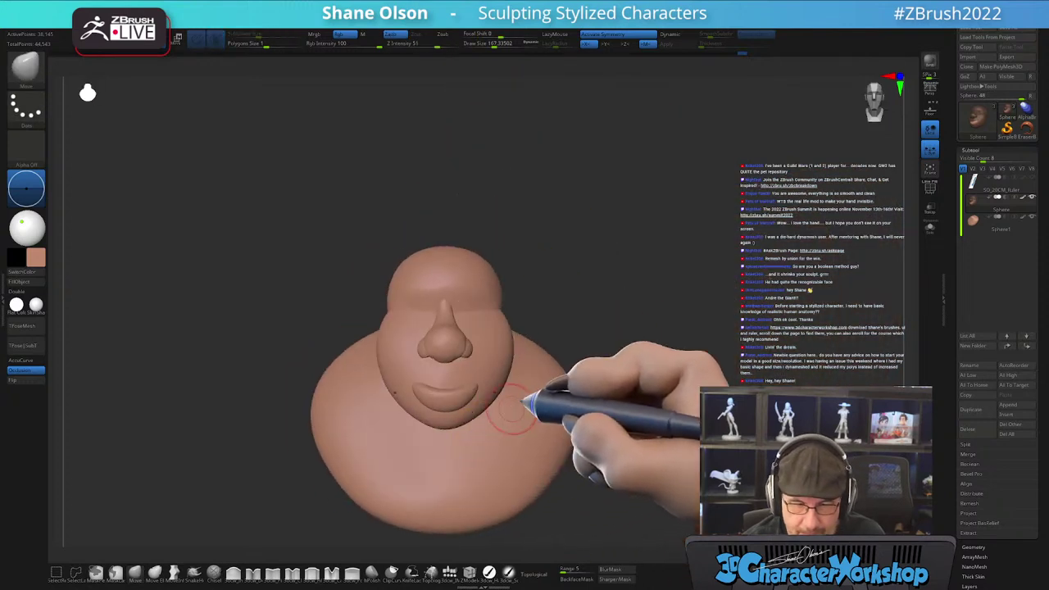
# - Raise the lip shape slightly toward the nose with the gizmo, return to the Move brush and clear the mask
pyautogui.keyDown('alt'); pyautogui.moveTo(587, 310); pyautogui.dragTo(580, 325, button='right'); pyautogui.keyUp('alt')
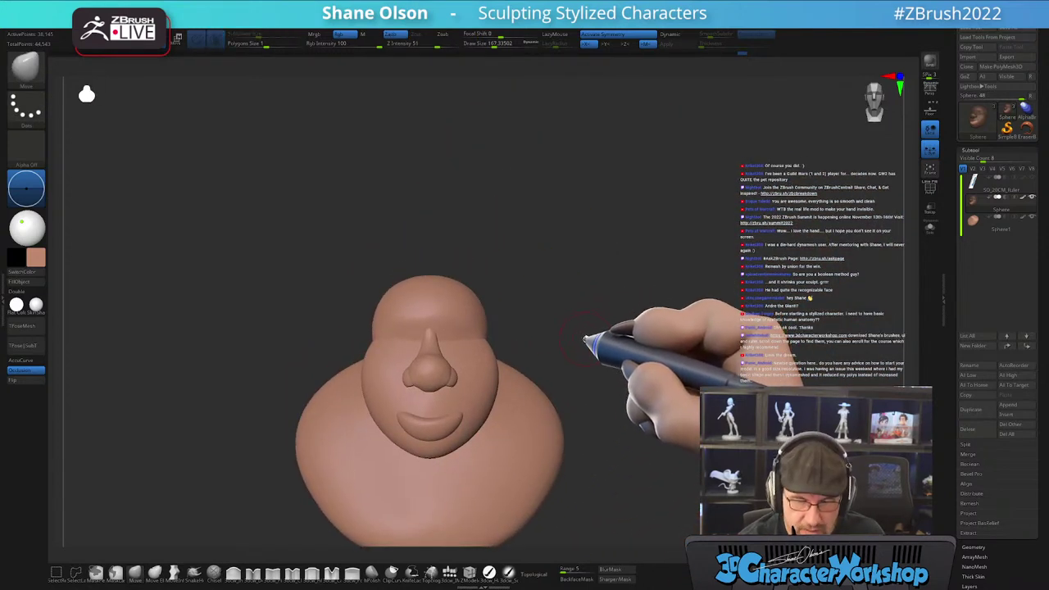
pyautogui.press('w')
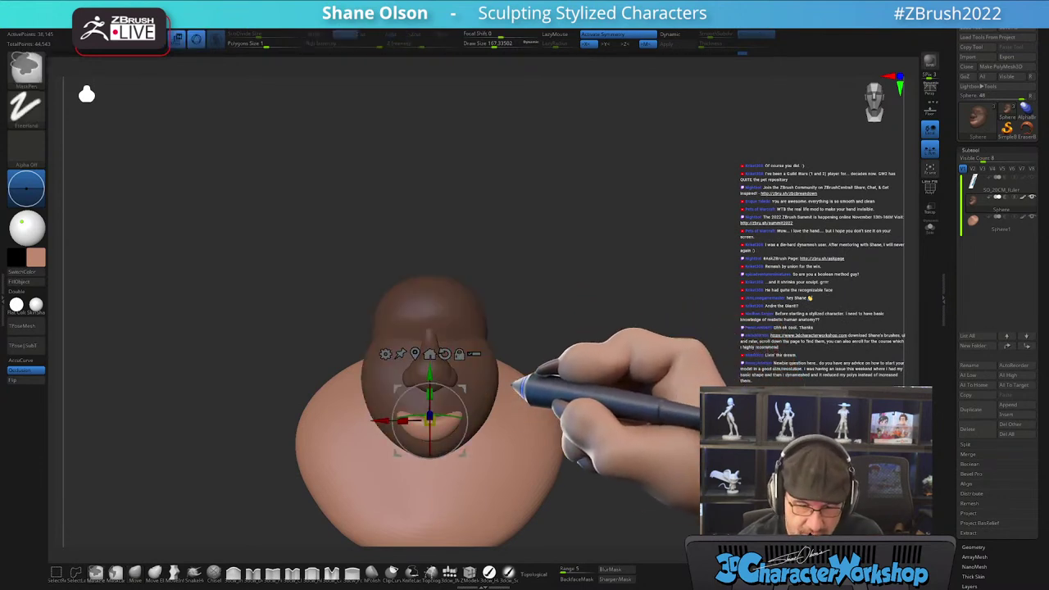
pyautogui.keyDown('alt'); pyautogui.click(445, 354); pyautogui.keyUp('alt')
pyautogui.moveTo(429, 375); pyautogui.dragTo(429, 370)
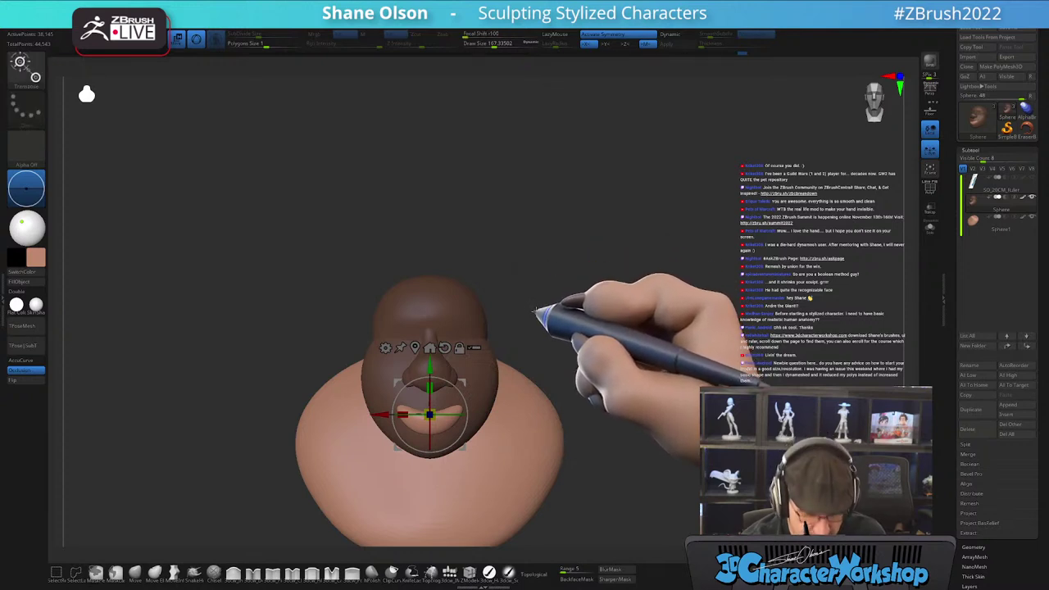
pyautogui.press('q')
pyautogui.keyDown('ctrl'); pyautogui.click(564, 352); pyautogui.keyUp('ctrl')
pyautogui.moveTo(565, 351); pyautogui.dragTo(585, 276)
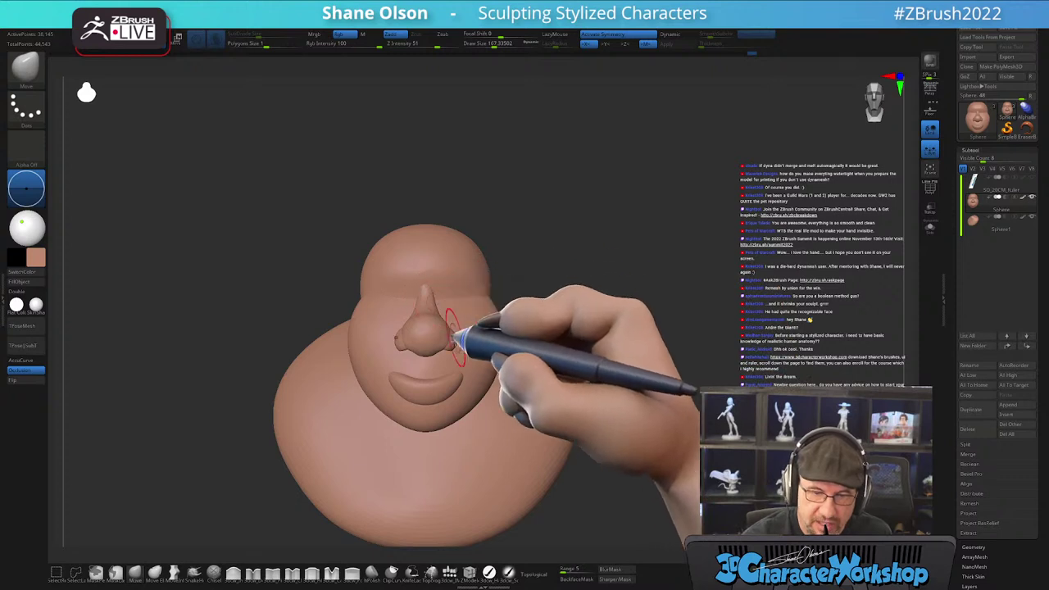
# - Inspect the blocked-out bust, switching the polyframe display on and off
pyautogui.keyDown('alt'); pyautogui.moveTo(617, 356); pyautogui.dragTo(619, 303); pyautogui.keyUp('alt')
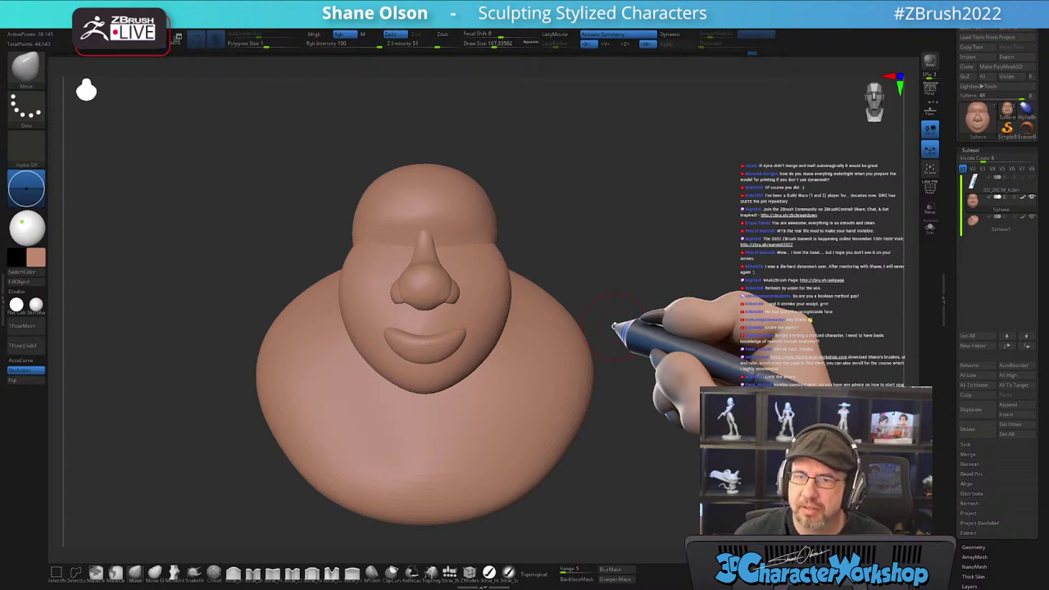
pyautogui.moveTo(613, 326)
pyautogui.mouseDown()
pyautogui.moveTo(636, 320)
pyautogui.moveTo(664, 335)
pyautogui.moveTo(620, 314)
pyautogui.moveTo(403, 468)
pyautogui.moveTo(445, 456)
pyautogui.moveTo(444, 438)
pyautogui.mouseUp()
pyautogui.moveTo(628, 386)
pyautogui.mouseDown()
pyautogui.moveTo(628, 403)
pyautogui.moveTo(625, 388)
pyautogui.moveTo(667, 434)
pyautogui.moveTo(693, 374)
pyautogui.mouseUp()
pyautogui.hotkey('shift', 'f')
pyautogui.hotkey('shift', 'f')
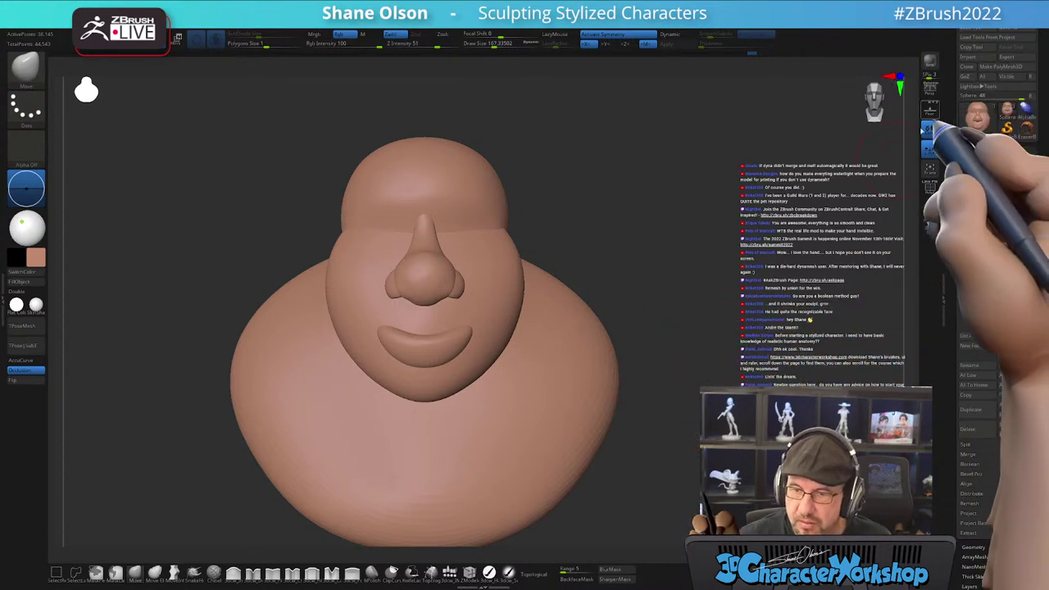
# - Bring up the finished caricature bust and examine its face, mouth, eyes and suit from front and three-quarter views
pyautogui.moveTo(658, 237); pyautogui.dragTo(638, 232)
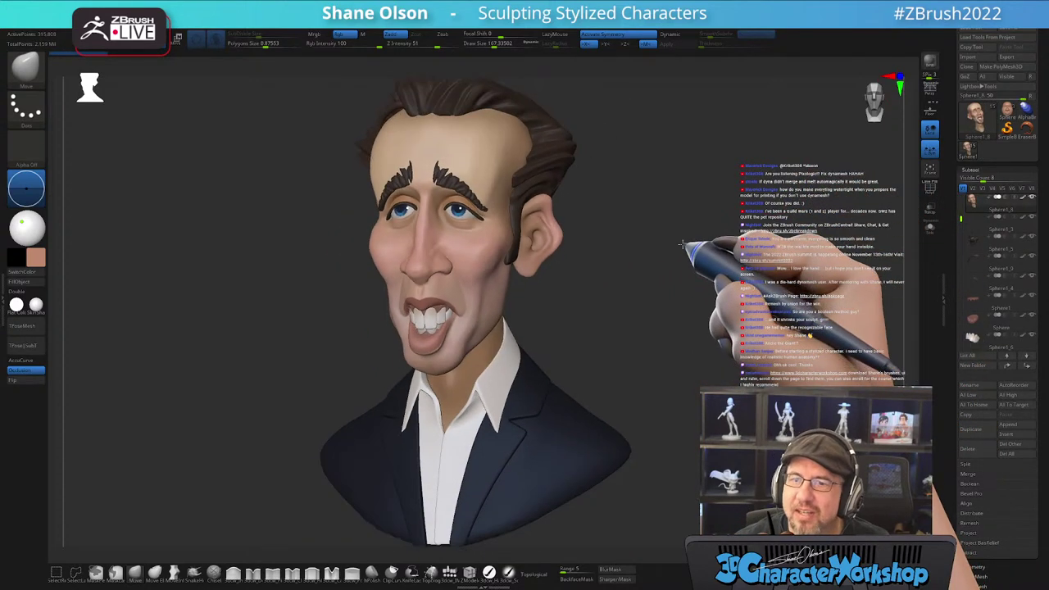
pyautogui.moveTo(683, 244); pyautogui.dragTo(714, 276)
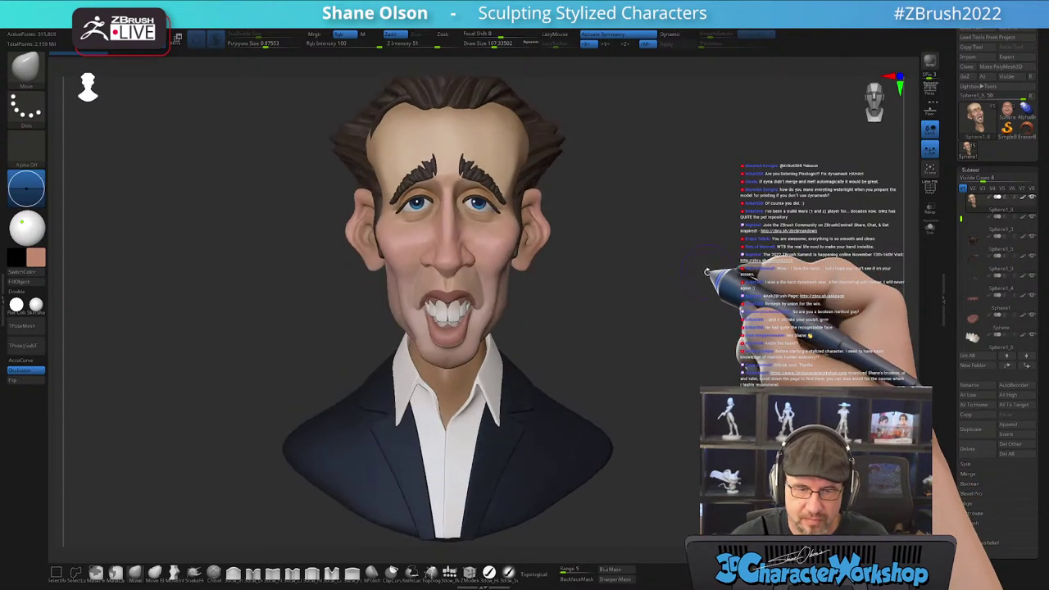
pyautogui.moveTo(622, 292)
pyautogui.mouseDown()
pyautogui.moveTo(614, 294)
pyautogui.moveTo(624, 288)
pyautogui.moveTo(614, 291)
pyautogui.moveTo(680, 339)
pyautogui.moveTo(632, 346)
pyautogui.moveTo(643, 358)
pyautogui.mouseUp()
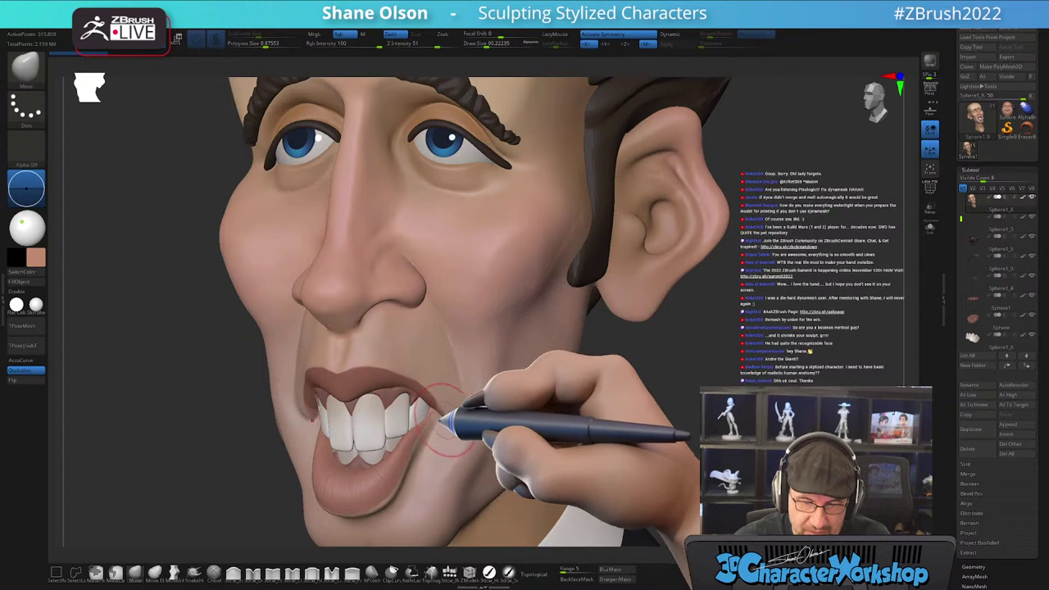
pyautogui.moveTo(724, 426); pyautogui.dragTo(590, 297)
pyautogui.moveTo(651, 349)
pyautogui.mouseDown()
pyautogui.moveTo(632, 351)
pyautogui.moveTo(667, 347)
pyautogui.moveTo(615, 292)
pyautogui.mouseUp()
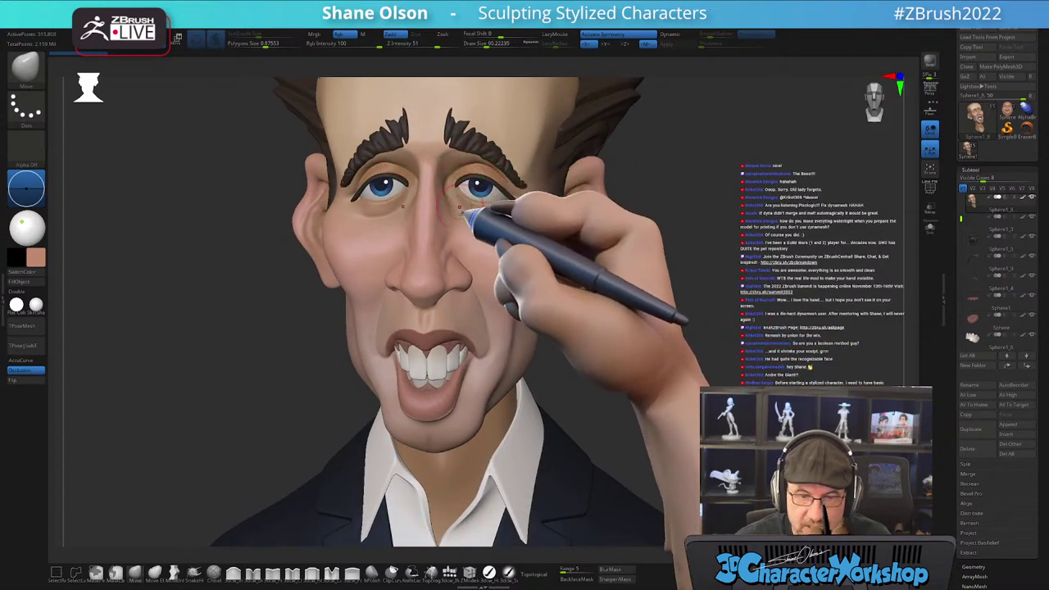
pyautogui.moveTo(683, 354)
pyautogui.keyDown('alt'); pyautogui.mouseDown()
pyautogui.moveTo(672, 331)
pyautogui.moveTo(655, 344)
pyautogui.moveTo(662, 351)
pyautogui.moveTo(650, 344)
pyautogui.moveTo(645, 291)
pyautogui.moveTo(644, 346)
pyautogui.moveTo(667, 339)
pyautogui.moveTo(651, 346)
pyautogui.mouseUp(); pyautogui.keyUp('alt')
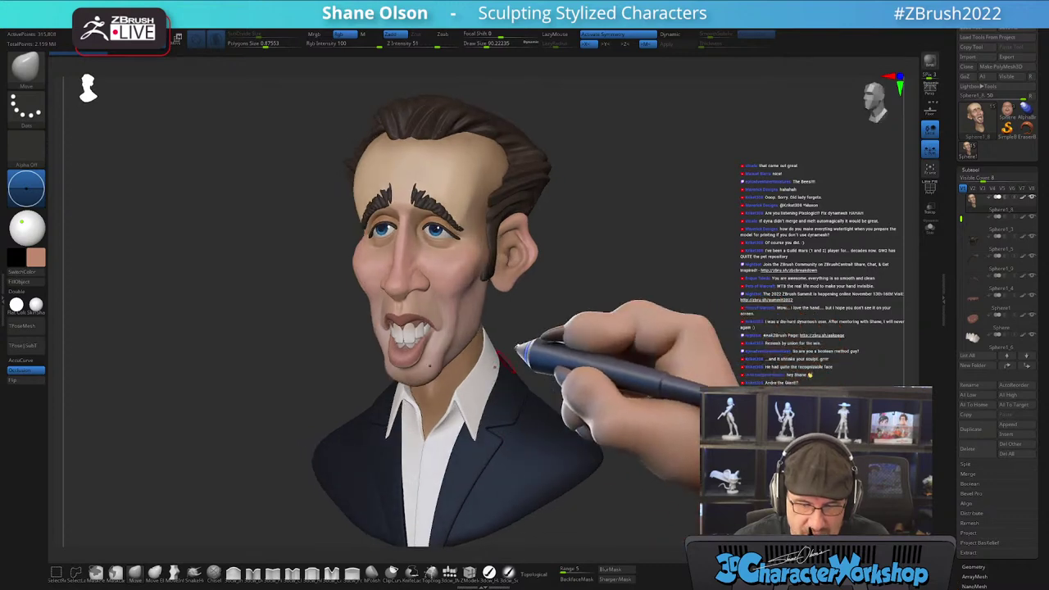
pyautogui.moveTo(672, 306)
pyautogui.mouseDown()
pyautogui.moveTo(608, 295)
pyautogui.moveTo(702, 304)
pyautogui.moveTo(666, 300)
pyautogui.mouseUp()
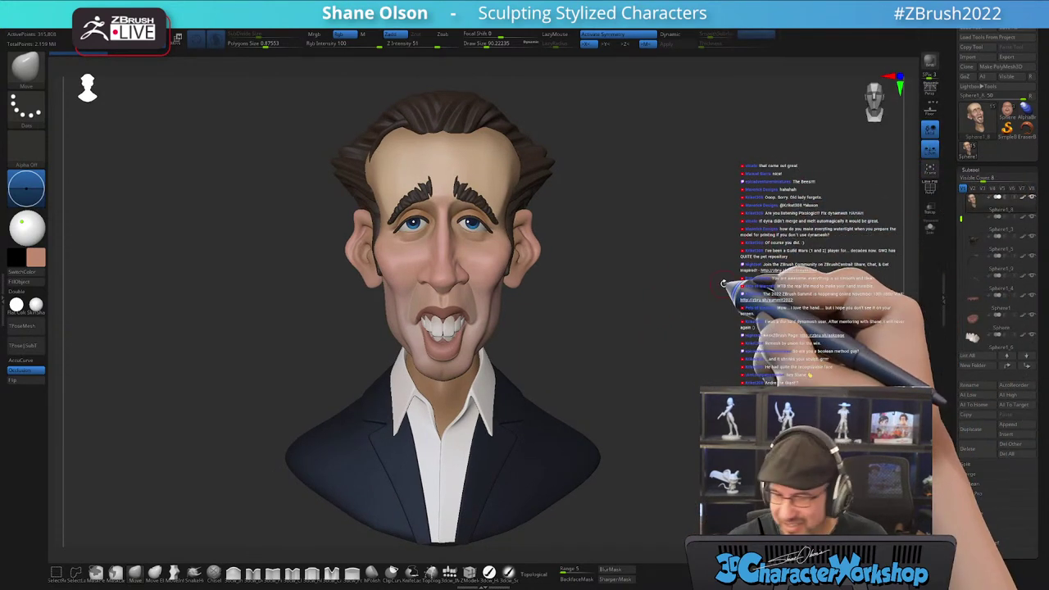
pyautogui.moveTo(627, 344); pyautogui.dragTo(710, 344)
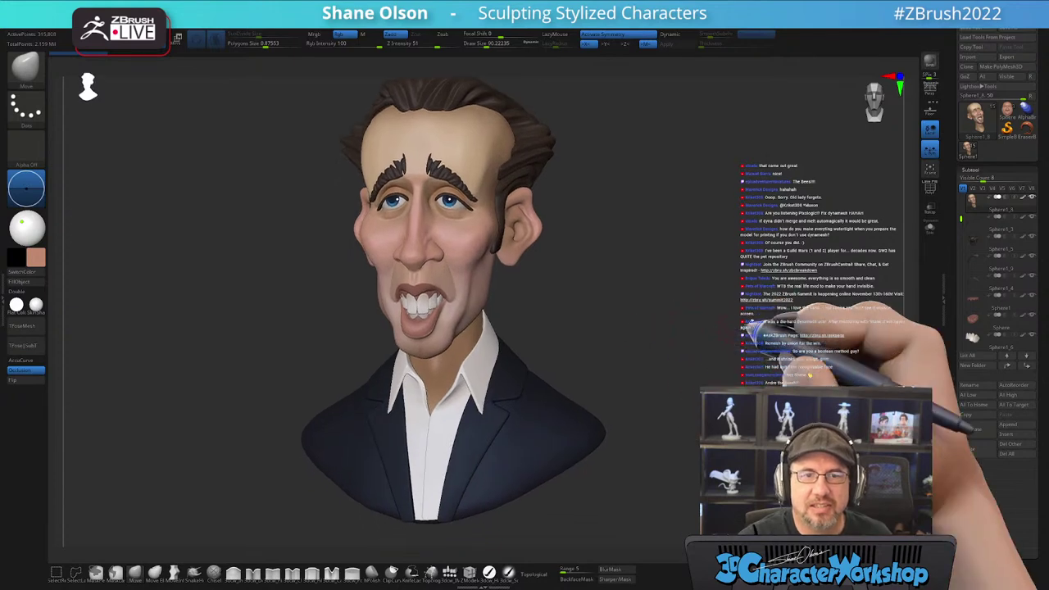
# - Return to the blocked-out bust and insert a symmetrical pair of QuadSphere eyeballs beside the nose bridge
pyautogui.click(1009, 111)
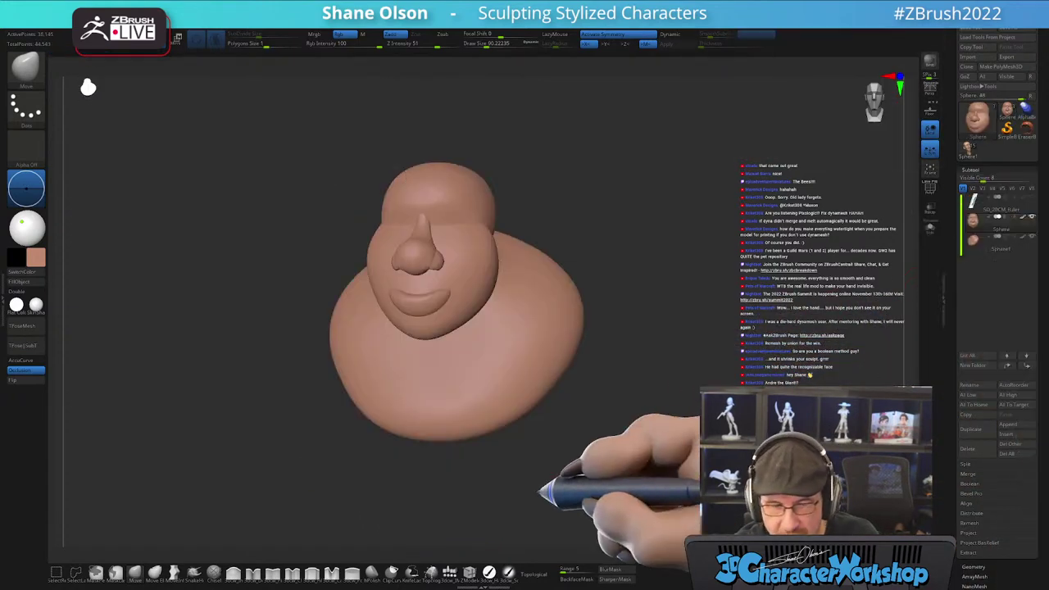
pyautogui.keyDown('alt'); pyautogui.moveTo(601, 320); pyautogui.dragTo(597, 332); pyautogui.keyUp('alt')
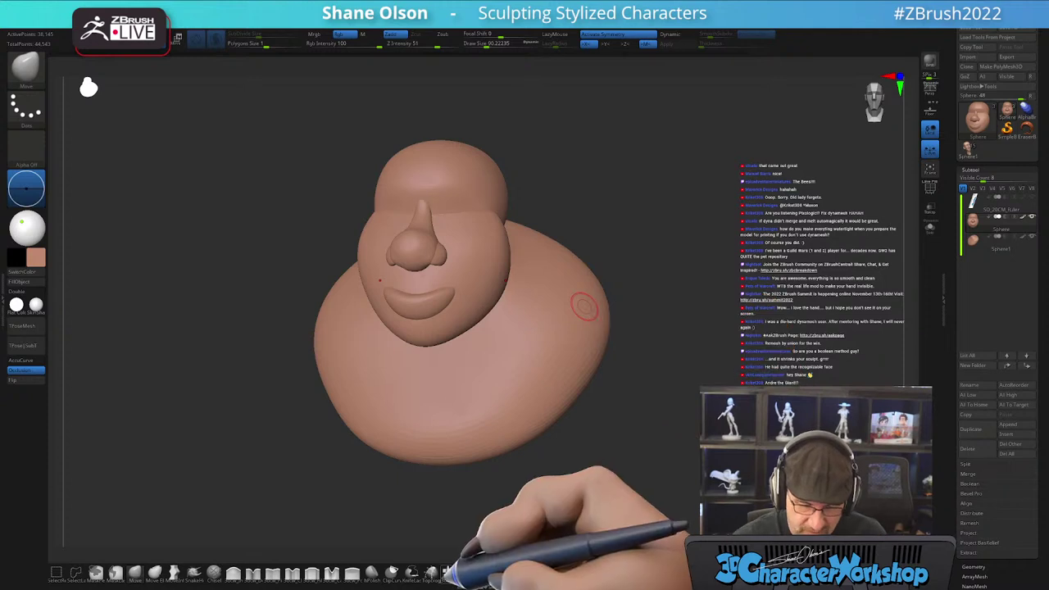
pyautogui.click(449, 574)
pyautogui.moveTo(614, 409)
pyautogui.mouseDown()
pyautogui.moveTo(627, 417)
pyautogui.moveTo(632, 402)
pyautogui.moveTo(637, 316)
pyautogui.moveTo(631, 328)
pyautogui.mouseUp()
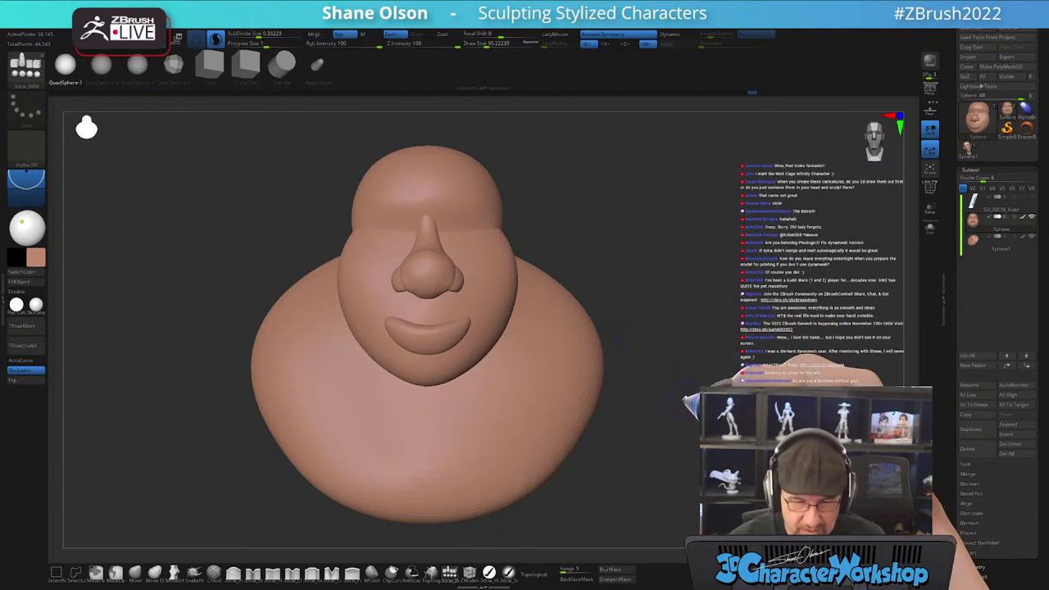
pyautogui.moveTo(679, 328)
pyautogui.mouseDown()
pyautogui.moveTo(681, 260)
pyautogui.moveTo(669, 240)
pyautogui.moveTo(488, 231)
pyautogui.moveTo(525, 234)
pyautogui.mouseUp()
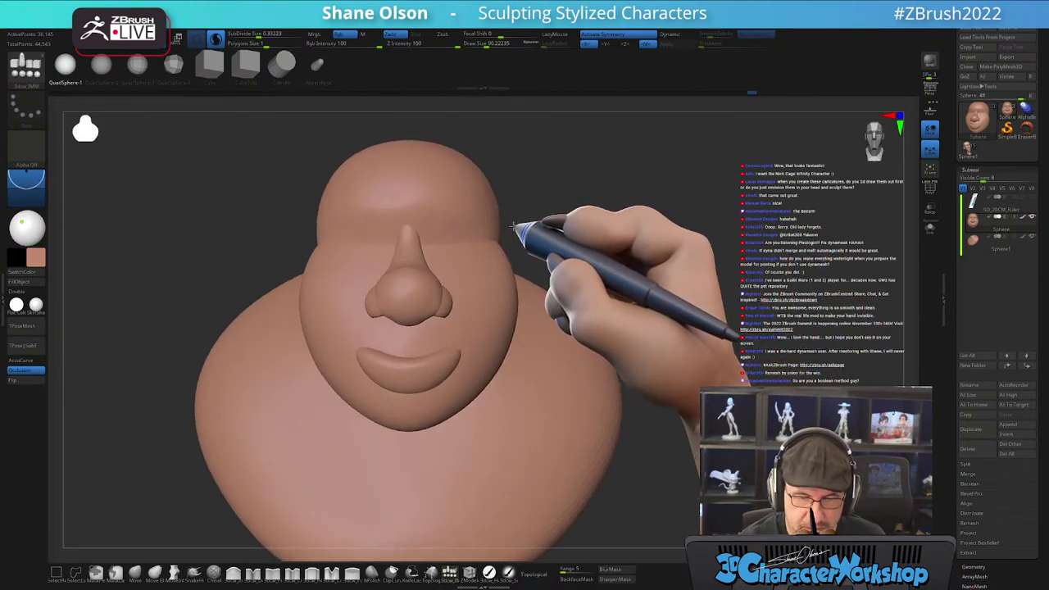
pyautogui.moveTo(448, 242); pyautogui.dragTo(456, 263)
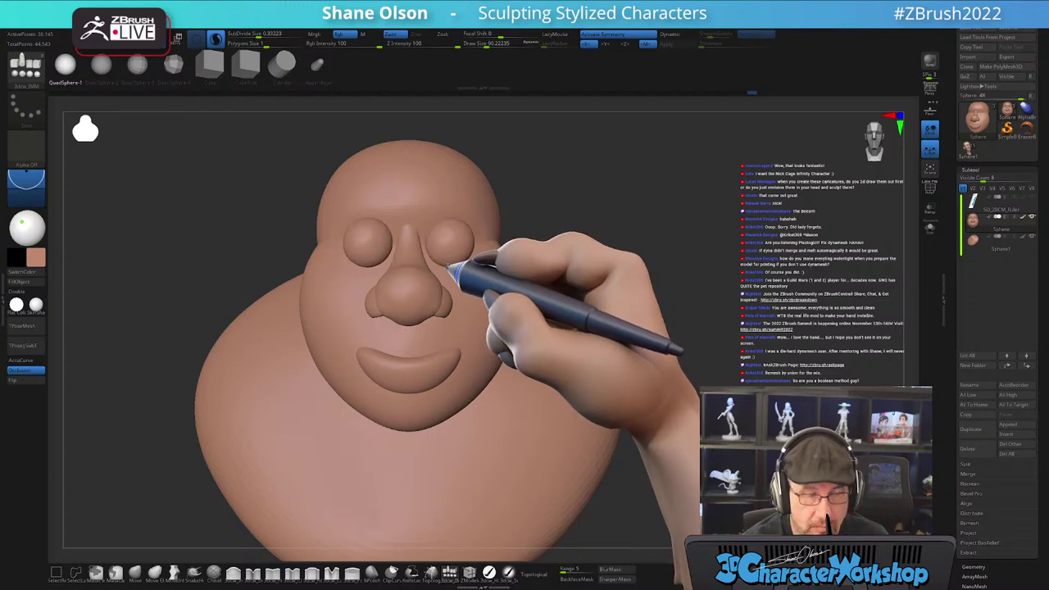
pyautogui.moveTo(449, 265); pyautogui.dragTo(451, 266)
# - Split the unmasked eyeballs off from the head into their own subtool
pyautogui.moveTo(640, 245)
pyautogui.mouseDown()
pyautogui.moveTo(620, 250)
pyautogui.moveTo(644, 238)
pyautogui.moveTo(636, 241)
pyautogui.mouseUp()
pyautogui.press('space')
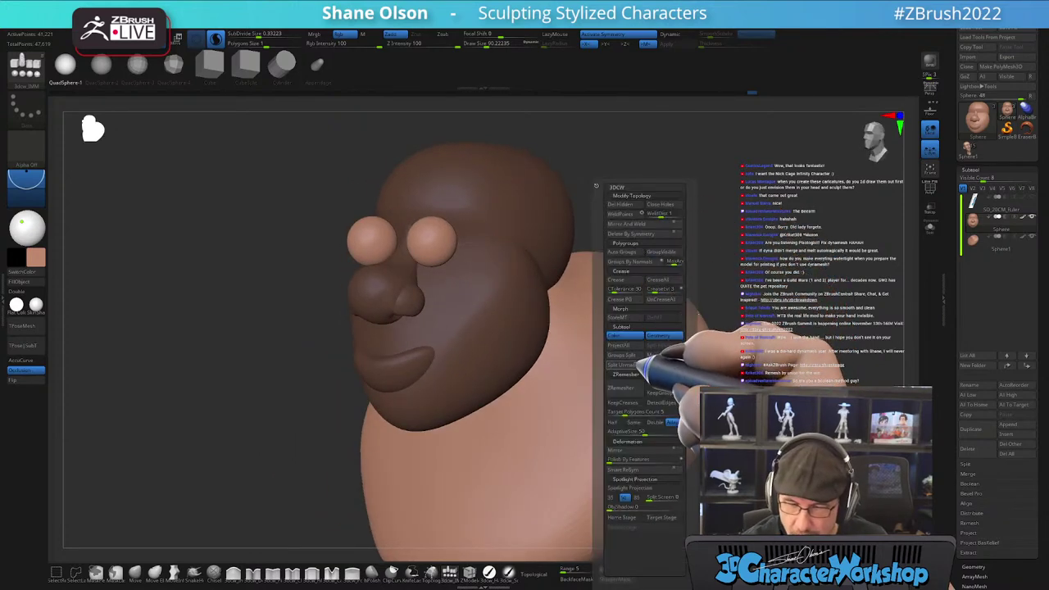
pyautogui.click(631, 365)
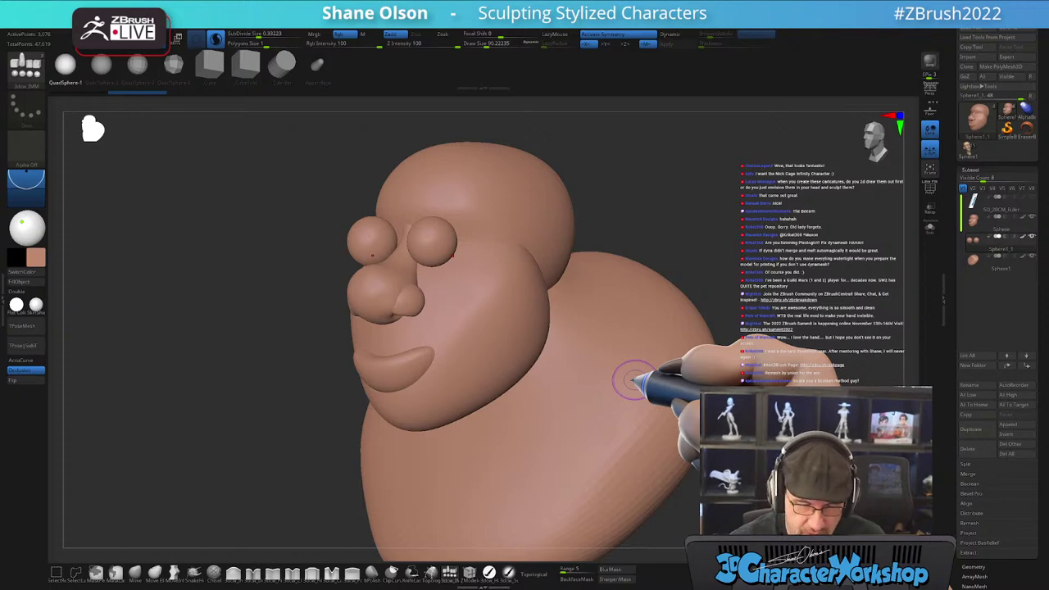
pyautogui.moveTo(253, 287); pyautogui.dragTo(145, 183)
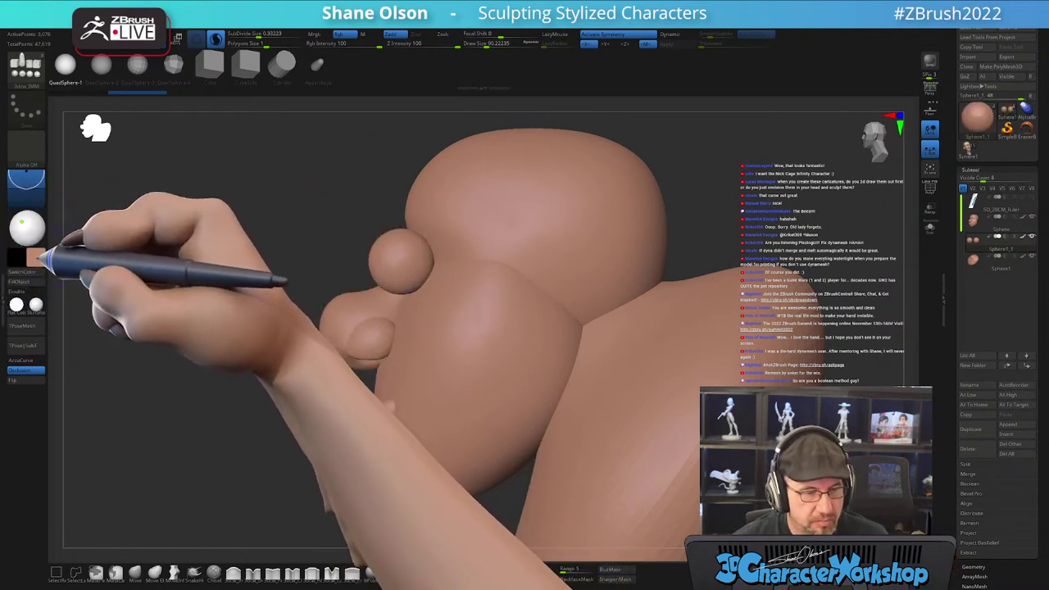
# - Pick an off-white colour and fill the eyeball subtool with it
pyautogui.click(29, 264)
pyautogui.moveTo(52, 185); pyautogui.dragTo(91, 184)
pyautogui.moveTo(72, 228); pyautogui.dragTo(45, 215)
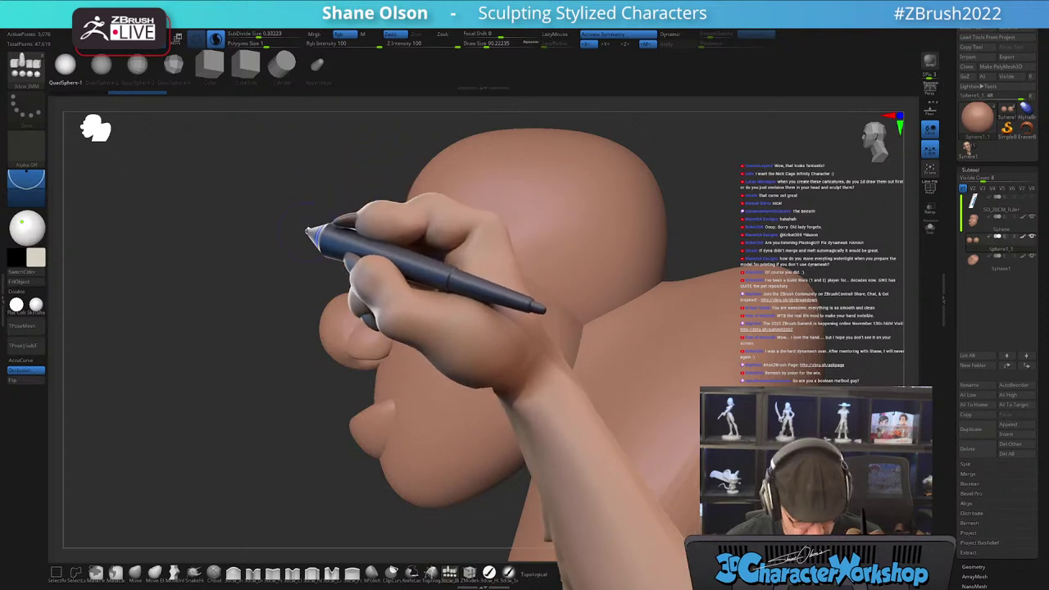
pyautogui.hotkey('ctrl', 'z')
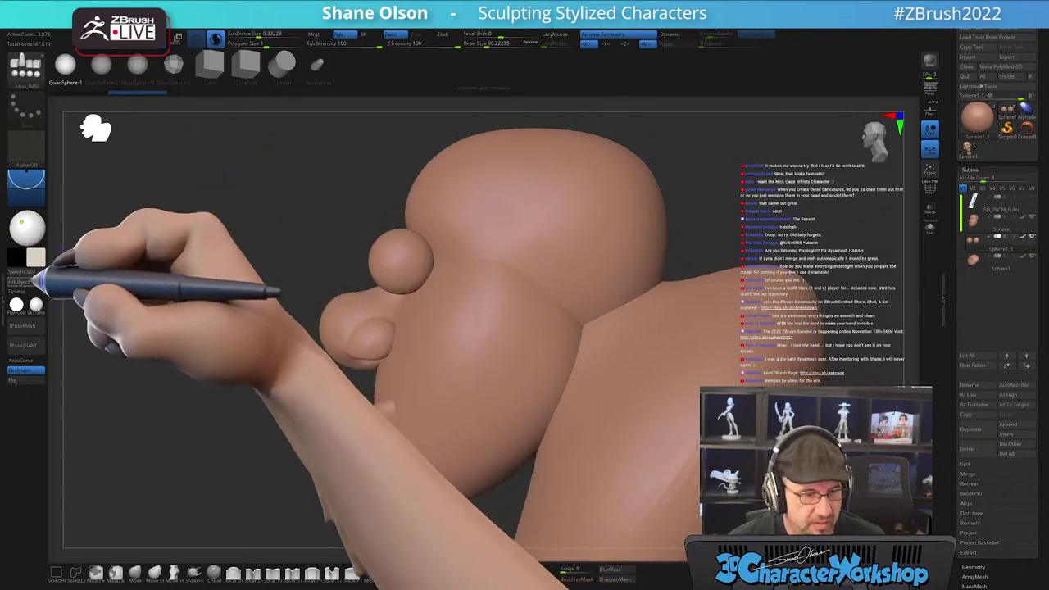
pyautogui.click(18, 281)
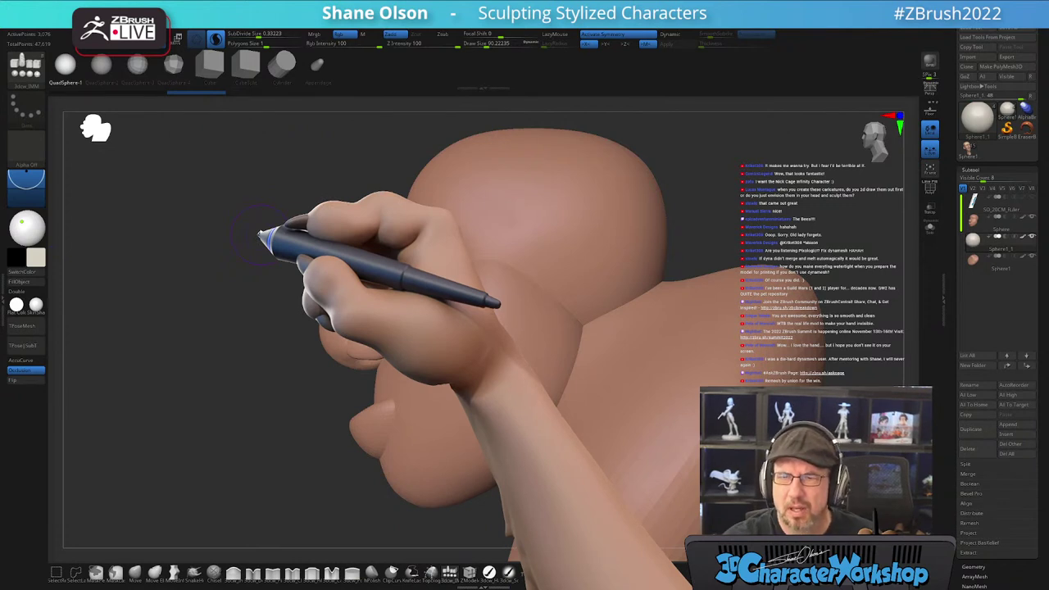
# - Push the eyeballs back into the face with the gizmo, adjust their sideways spacing, and return to draw mode
pyautogui.press('w')
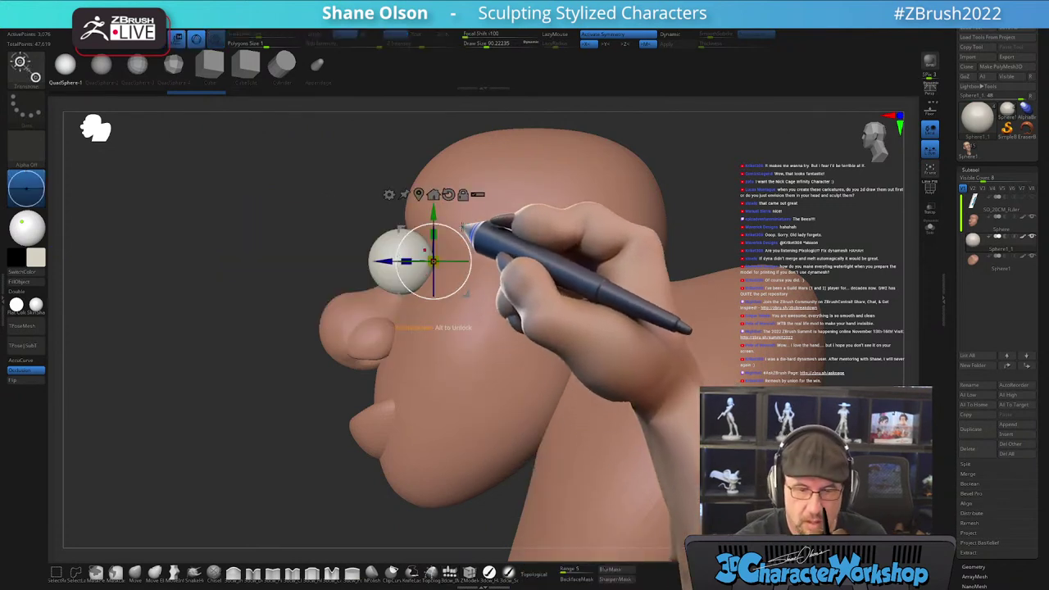
pyautogui.moveTo(395, 264); pyautogui.dragTo(416, 260)
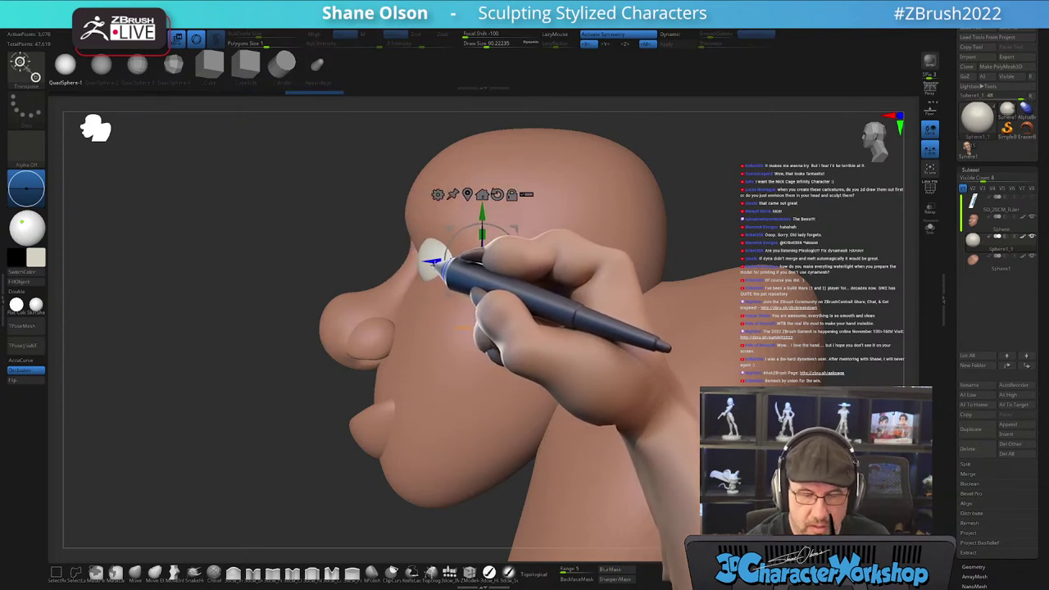
pyautogui.keyDown('shift'); pyautogui.moveTo(470, 347); pyautogui.dragTo(510, 351, button='right'); pyautogui.keyUp('shift')
pyautogui.moveTo(387, 261); pyautogui.dragTo(384, 261)
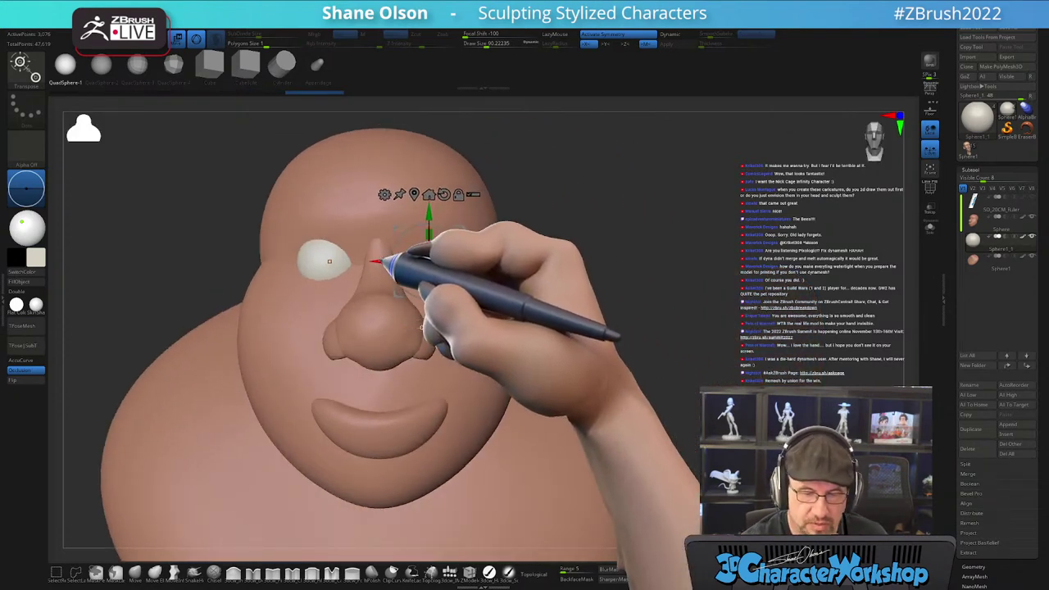
pyautogui.keyDown('shift'); pyautogui.moveTo(562, 227); pyautogui.dragTo(513, 231, button='right'); pyautogui.keyUp('shift')
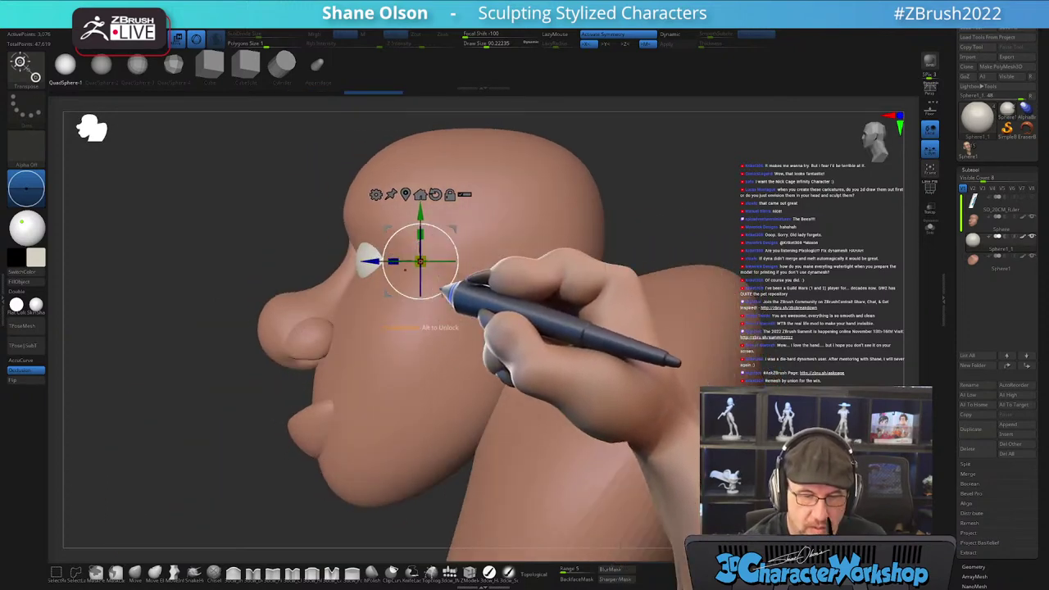
pyautogui.moveTo(363, 265); pyautogui.dragTo(484, 297)
pyautogui.moveTo(334, 261); pyautogui.dragTo(331, 262)
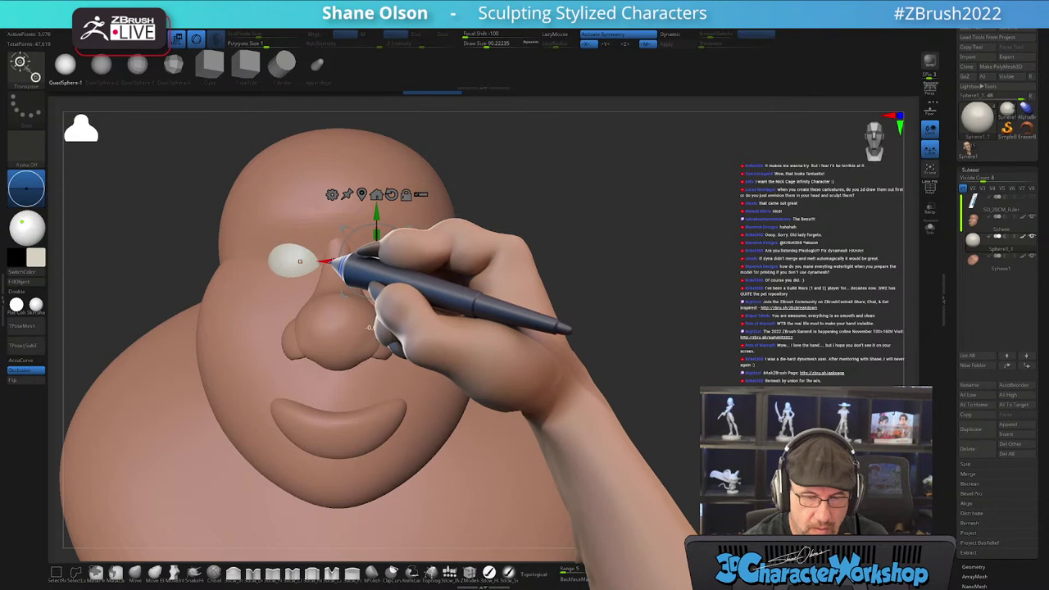
pyautogui.keyDown('alt'); pyautogui.moveTo(367, 208); pyautogui.dragTo(450, 205, button='right'); pyautogui.keyUp('alt')
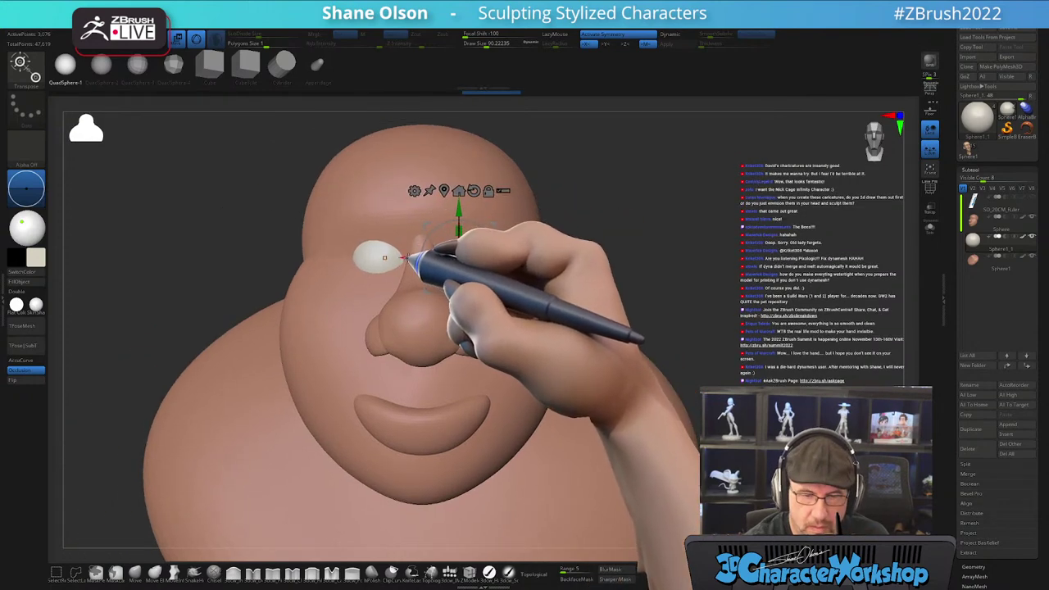
pyautogui.moveTo(556, 344); pyautogui.dragTo(547, 338, button='right')
pyautogui.moveTo(548, 338); pyautogui.dragTo(578, 318)
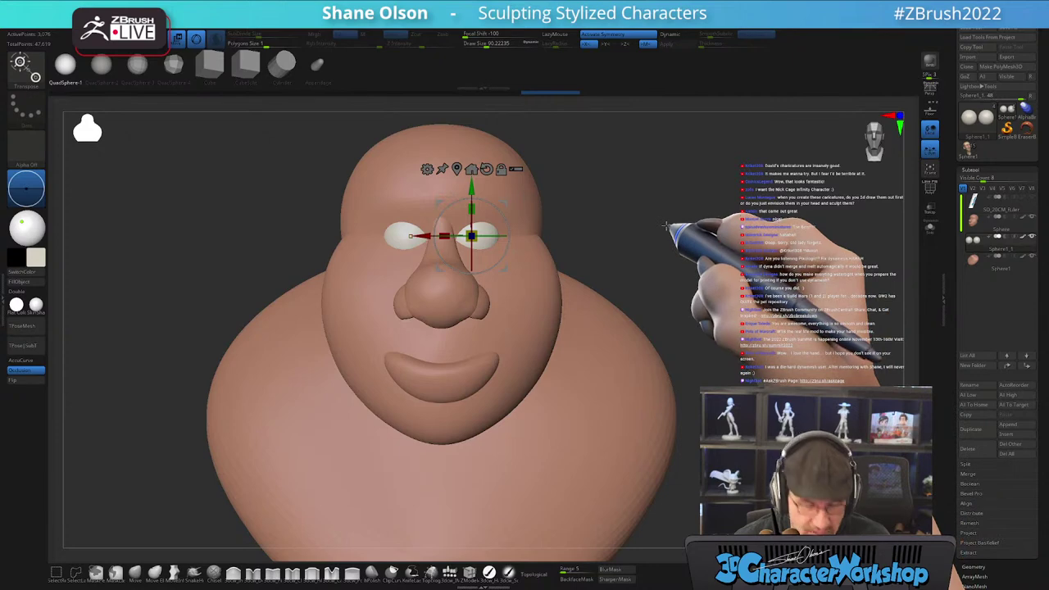
pyautogui.press('q')
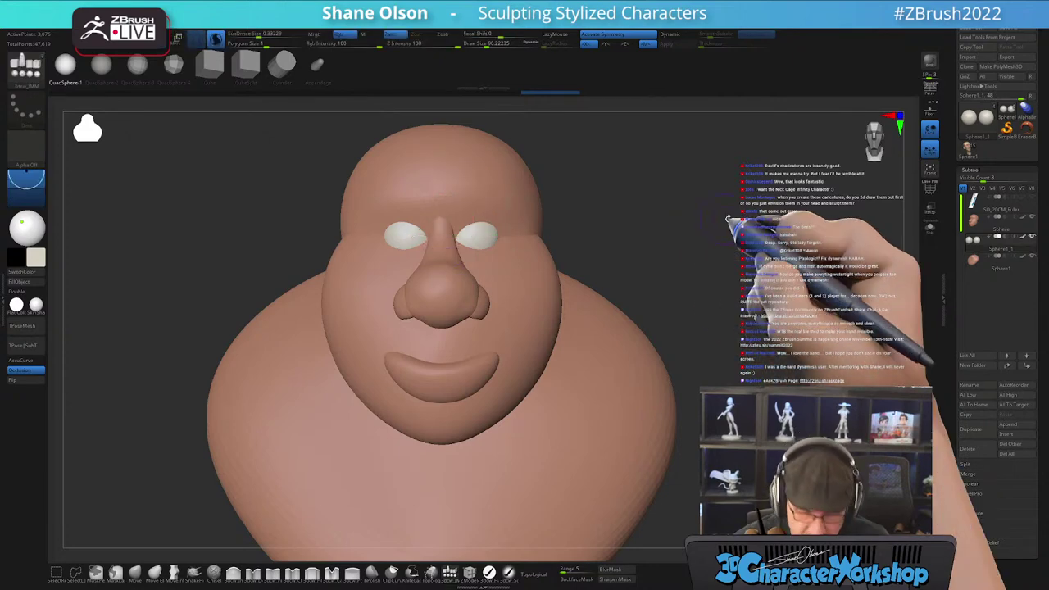
# - Select the head subtool and use a resized Move brush to form a brow ridge arching over the eyes
pyautogui.keyDown('alt'); pyautogui.moveTo(697, 227); pyautogui.dragTo(702, 232); pyautogui.keyUp('alt')
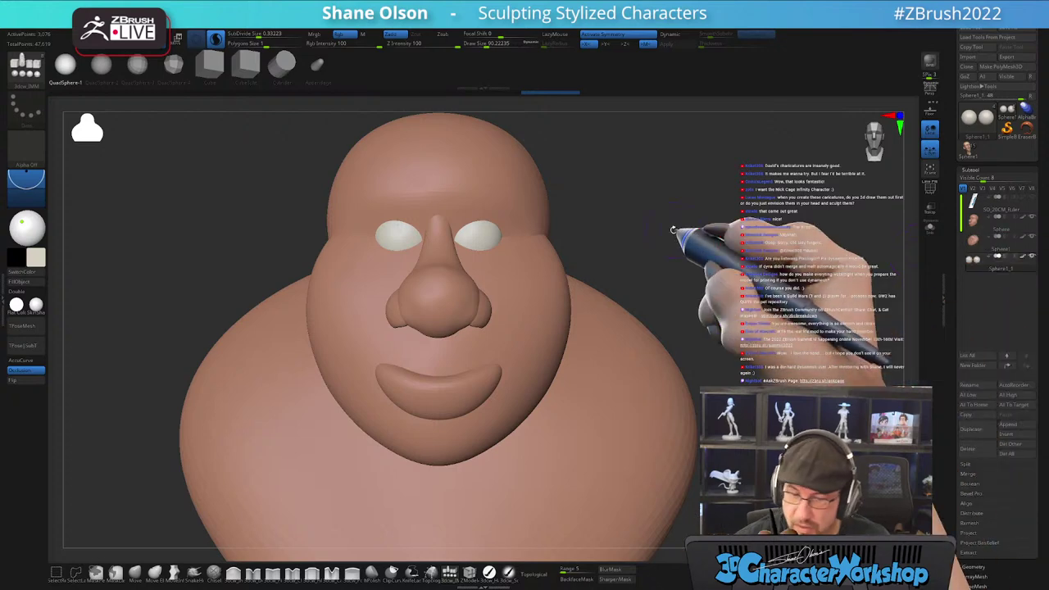
pyautogui.moveTo(672, 232)
pyautogui.mouseDown()
pyautogui.moveTo(663, 235)
pyautogui.moveTo(695, 206)
pyautogui.mouseUp()
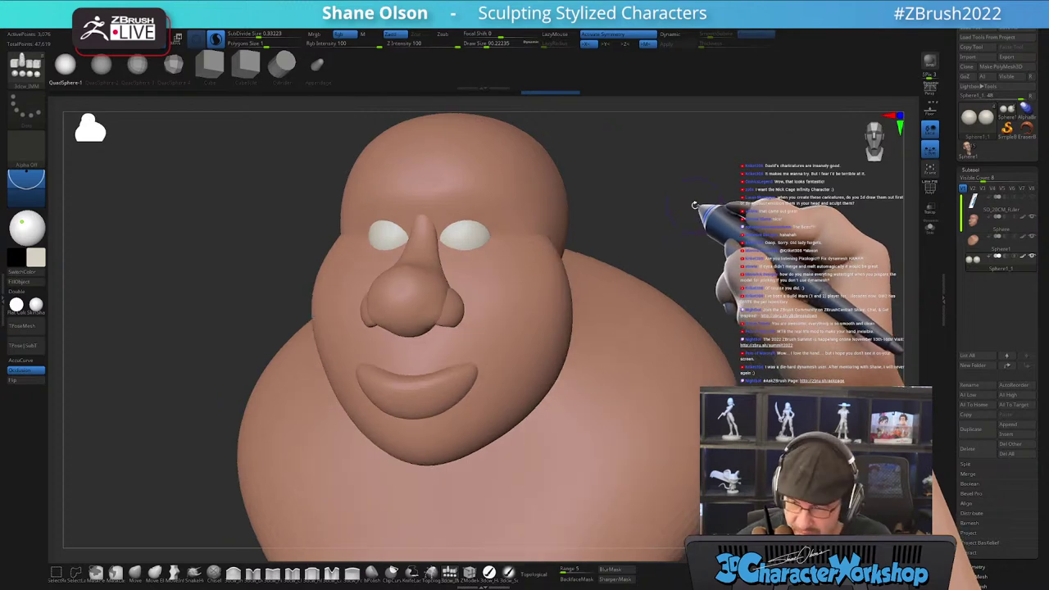
pyautogui.click(135, 573)
pyautogui.press('s')
pyautogui.moveTo(643, 201)
pyautogui.mouseDown()
pyautogui.moveTo(654, 192)
pyautogui.moveTo(633, 248)
pyautogui.moveTo(620, 235)
pyautogui.moveTo(612, 267)
pyautogui.mouseUp()
pyautogui.click(970, 229)
pyautogui.press(']')
pyautogui.moveTo(468, 228)
pyautogui.mouseDown(button='right')
pyautogui.moveTo(424, 242)
pyautogui.moveTo(434, 225)
pyautogui.moveTo(475, 257)
pyautogui.moveTo(487, 246)
pyautogui.moveTo(470, 269)
pyautogui.moveTo(468, 235)
pyautogui.moveTo(447, 284)
pyautogui.moveTo(464, 347)
pyautogui.moveTo(458, 327)
pyautogui.moveTo(498, 322)
pyautogui.moveTo(442, 311)
pyautogui.moveTo(456, 310)
pyautogui.moveTo(427, 347)
pyautogui.mouseUp(button='right')
pyautogui.press(']')
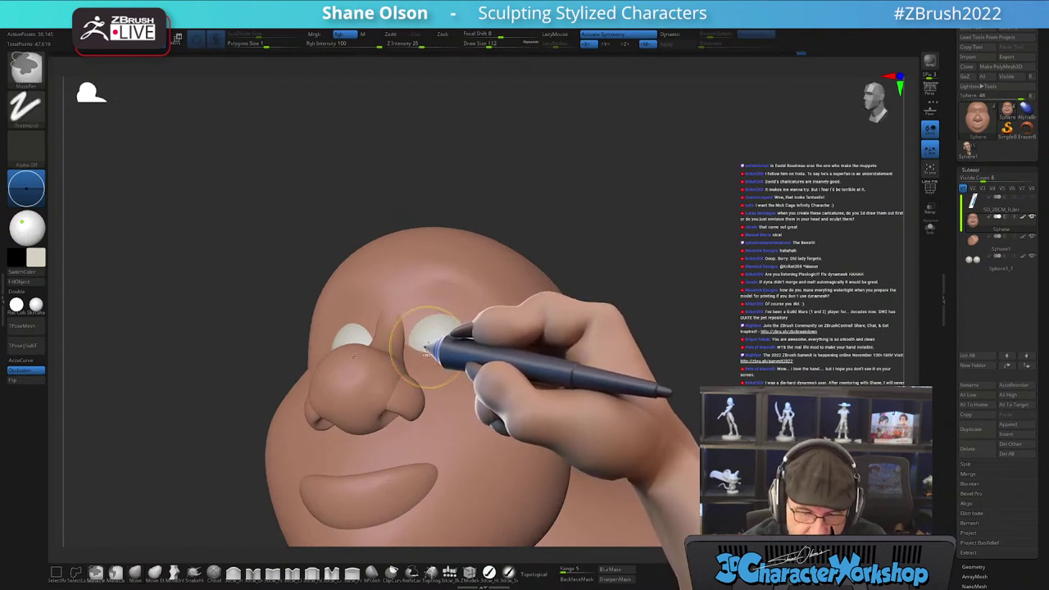
# - Turn on topological masking and shape the brow and cheek surfaces around the eyeballs with the Move brush
pyautogui.click(534, 574)
pyautogui.moveTo(427, 342); pyautogui.dragTo(416, 349, button='right')
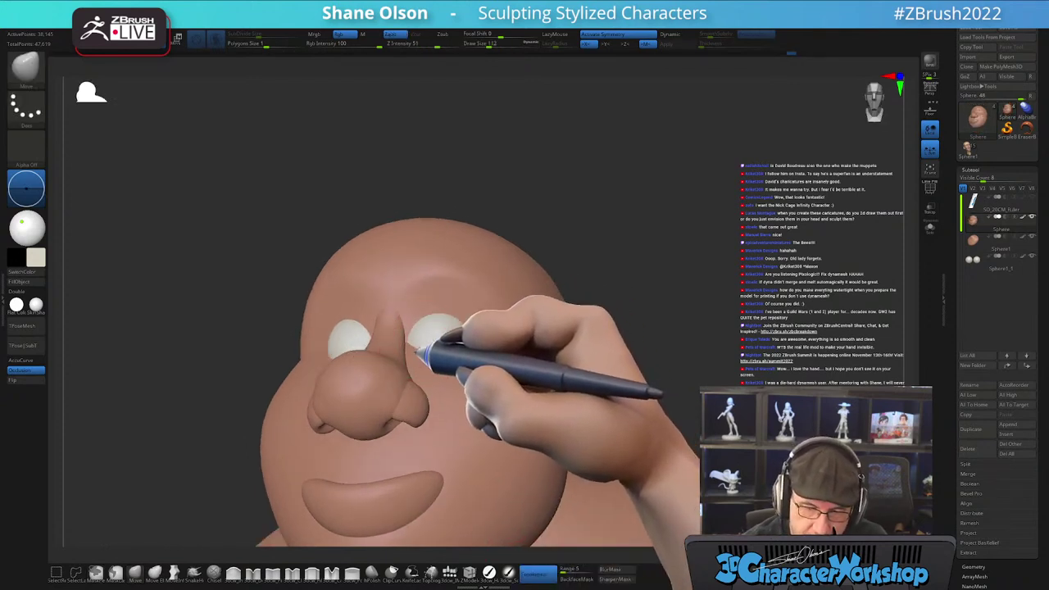
pyautogui.moveTo(472, 322)
pyautogui.mouseDown(button='right')
pyautogui.moveTo(440, 340)
pyautogui.moveTo(487, 355)
pyautogui.moveTo(501, 308)
pyautogui.mouseUp(button='right')
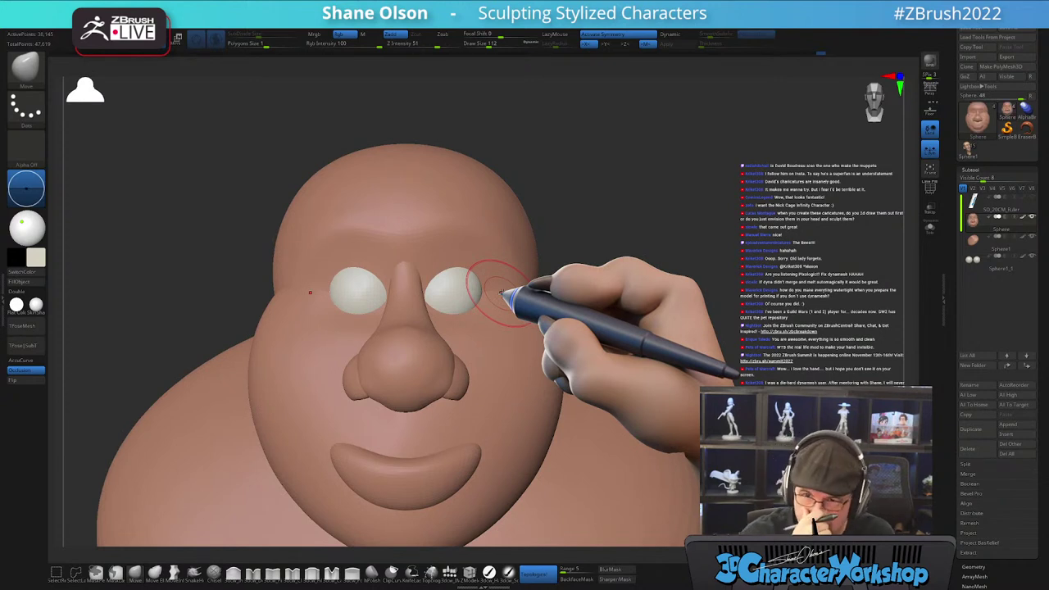
pyautogui.moveTo(480, 338); pyautogui.dragTo(481, 329, button='right')
pyautogui.moveTo(467, 288)
pyautogui.mouseDown(button='right')
pyautogui.moveTo(459, 284)
pyautogui.moveTo(467, 272)
pyautogui.moveTo(473, 293)
pyautogui.moveTo(463, 277)
pyautogui.moveTo(461, 295)
pyautogui.moveTo(480, 257)
pyautogui.moveTo(467, 254)
pyautogui.mouseUp(button='right')
pyautogui.moveTo(533, 425)
pyautogui.mouseDown(button='right')
pyautogui.moveTo(570, 418)
pyautogui.moveTo(547, 396)
pyautogui.moveTo(586, 289)
pyautogui.mouseUp(button='right')
pyautogui.moveTo(603, 238)
pyautogui.mouseDown(button='right')
pyautogui.moveTo(601, 273)
pyautogui.moveTo(583, 268)
pyautogui.moveTo(595, 253)
pyautogui.moveTo(693, 328)
pyautogui.mouseUp(button='right')
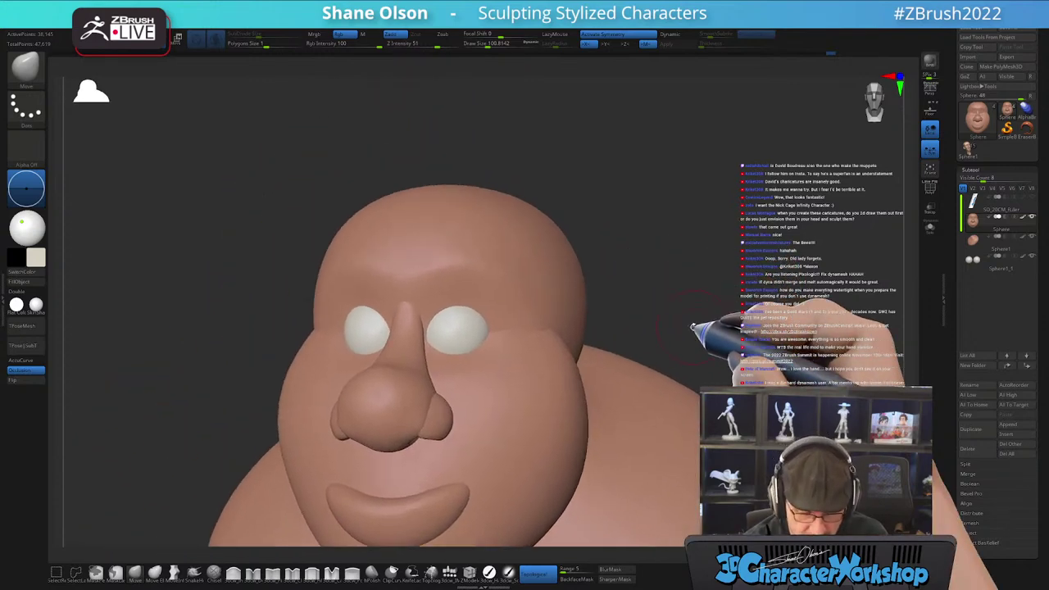
# - Tighten the lower edge of the brow ridge with the Pinch brush
pyautogui.click(273, 572)
pyautogui.press('s')
pyautogui.keyDown('alt'); pyautogui.moveTo(682, 278); pyautogui.dragTo(671, 302, button='right'); pyautogui.keyUp('alt')
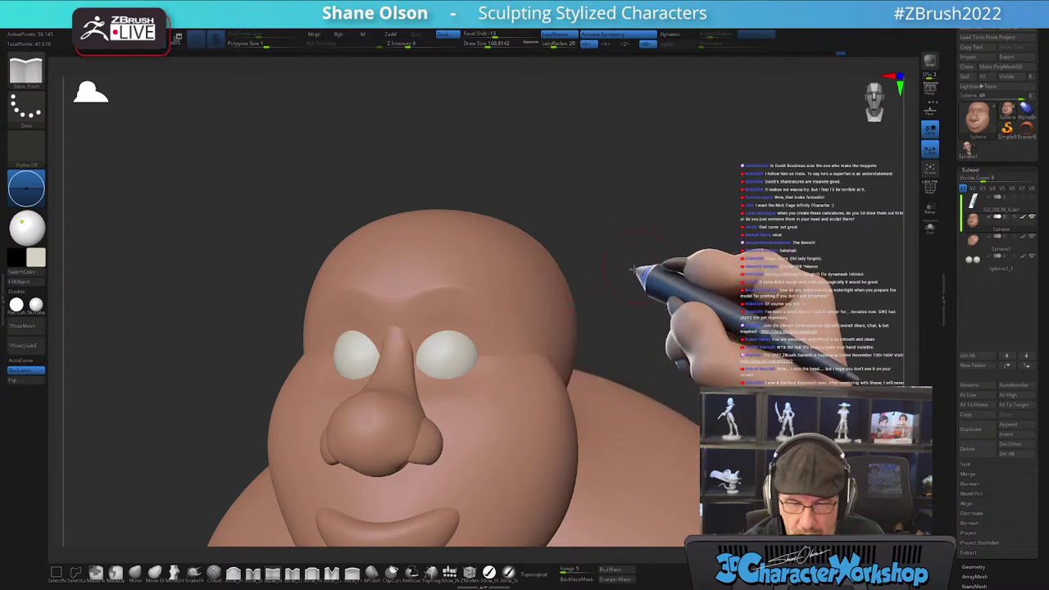
pyautogui.moveTo(637, 267); pyautogui.dragTo(508, 303, button='right')
pyautogui.moveTo(603, 349)
pyautogui.mouseDown(button='right')
pyautogui.moveTo(620, 352)
pyautogui.moveTo(613, 346)
pyautogui.moveTo(569, 396)
pyautogui.moveTo(562, 368)
pyautogui.moveTo(634, 262)
pyautogui.moveTo(683, 297)
pyautogui.moveTo(667, 295)
pyautogui.moveTo(693, 283)
pyautogui.moveTo(688, 257)
pyautogui.moveTo(685, 269)
pyautogui.mouseUp(button='right')
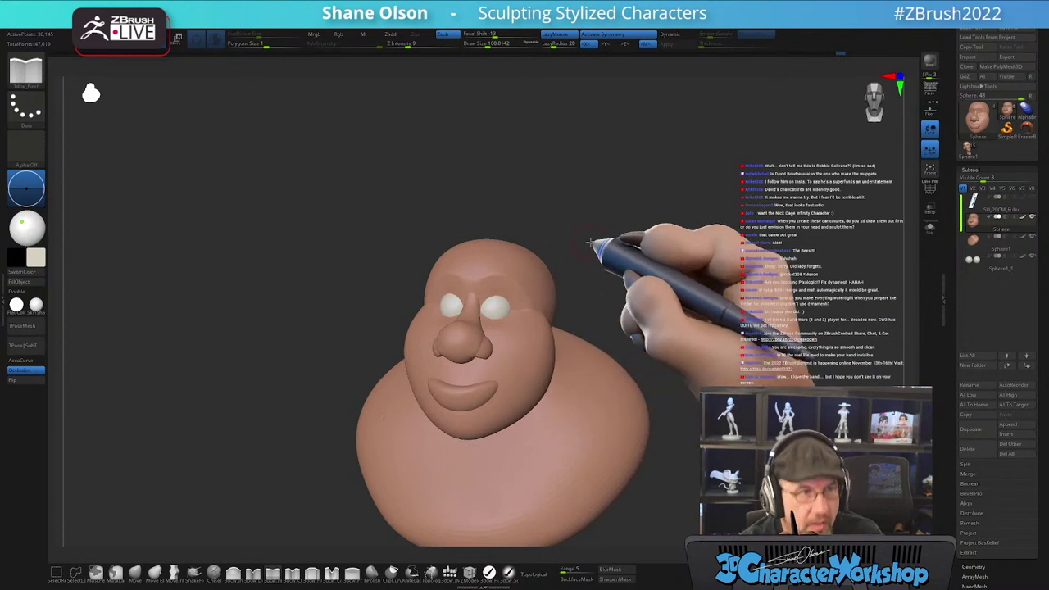
# - Return to the Move brush, enlarge it and adjust the overall shape of the forehead and cranium
pyautogui.keyDown('alt'); pyautogui.moveTo(589, 240); pyautogui.dragTo(580, 277, button='right'); pyautogui.keyUp('alt')
pyautogui.click(136, 572)
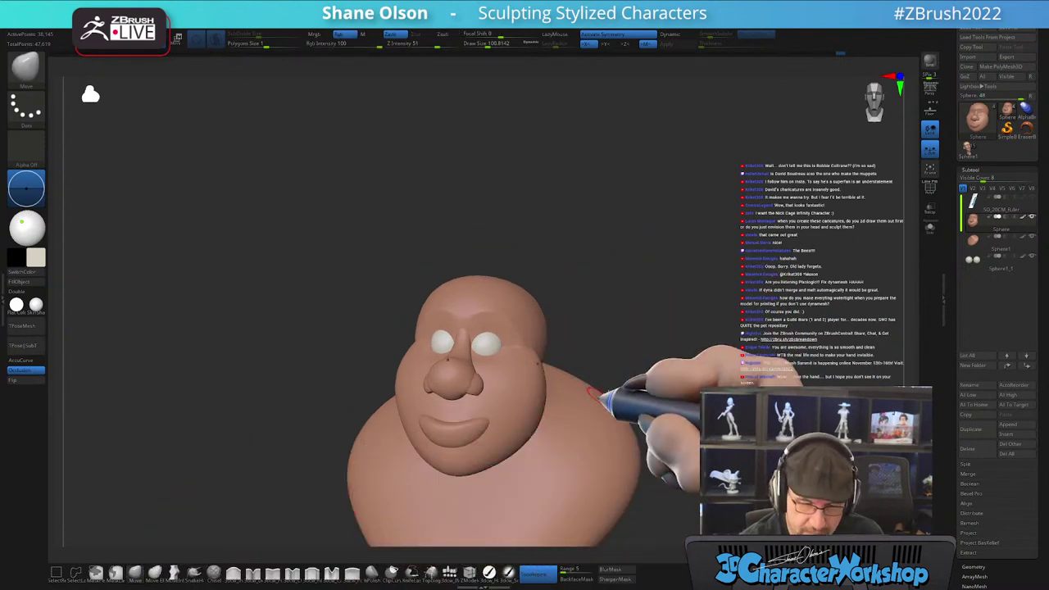
pyautogui.moveTo(655, 354); pyautogui.dragTo(662, 356, button='right')
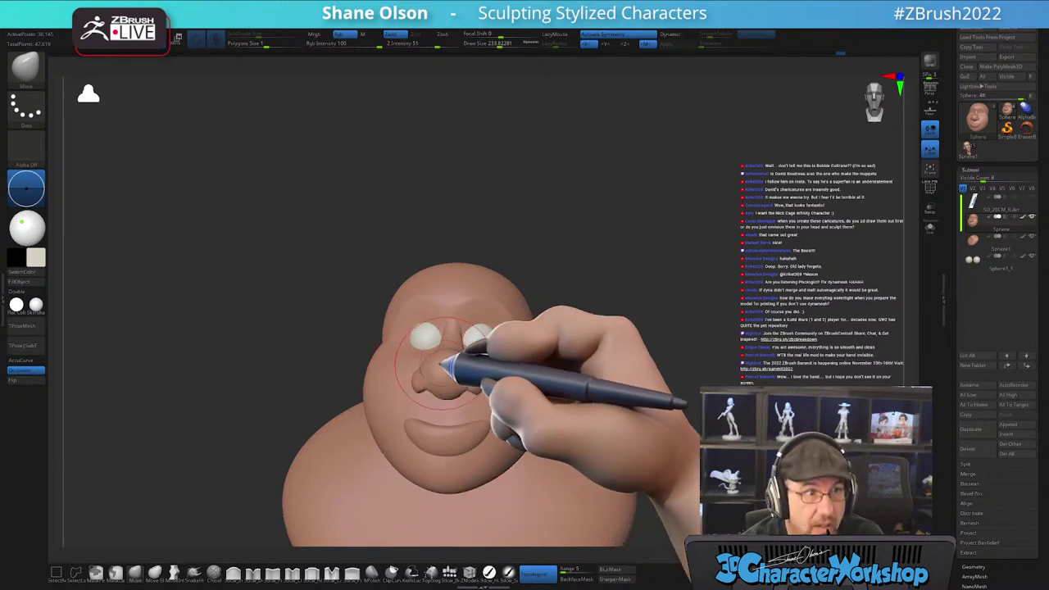
pyautogui.moveTo(538, 269); pyautogui.dragTo(494, 269, button='right')
pyautogui.moveTo(449, 278); pyautogui.dragTo(436, 278)
pyautogui.moveTo(607, 248)
pyautogui.mouseDown(button='right')
pyautogui.moveTo(584, 256)
pyautogui.moveTo(592, 248)
pyautogui.mouseUp(button='right')
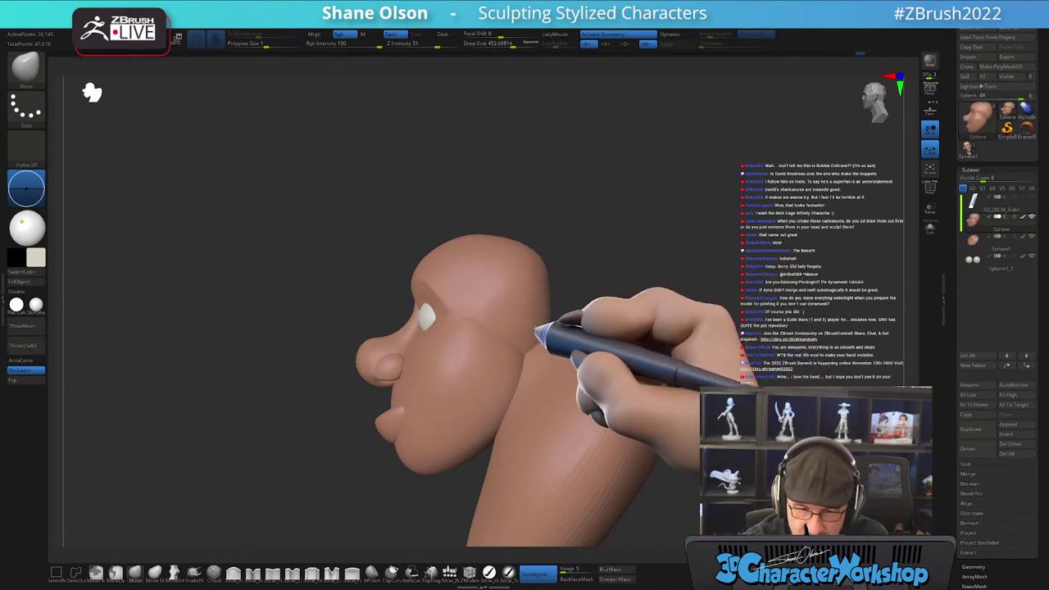
# - Reshape the back of the skull in profile with a large Move brush, pulling it slightly farther back
pyautogui.moveTo(567, 238); pyautogui.dragTo(555, 299)
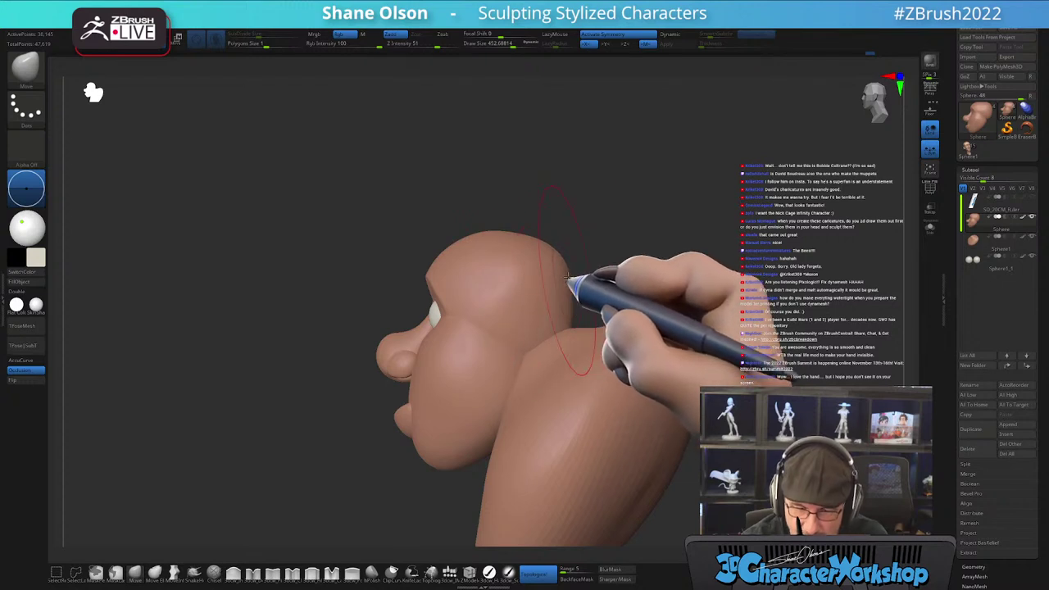
pyautogui.moveTo(561, 286); pyautogui.dragTo(576, 286, button='right')
pyautogui.moveTo(576, 286)
pyautogui.keyDown('shift'); pyautogui.mouseDown()
pyautogui.moveTo(561, 273)
pyautogui.moveTo(585, 241)
pyautogui.moveTo(598, 276)
pyautogui.moveTo(586, 268)
pyautogui.mouseUp(); pyautogui.keyUp('shift')
pyautogui.moveTo(604, 196)
pyautogui.mouseDown()
pyautogui.moveTo(620, 192)
pyautogui.moveTo(624, 255)
pyautogui.moveTo(589, 294)
pyautogui.mouseUp()
pyautogui.moveTo(543, 266); pyautogui.dragTo(549, 264)
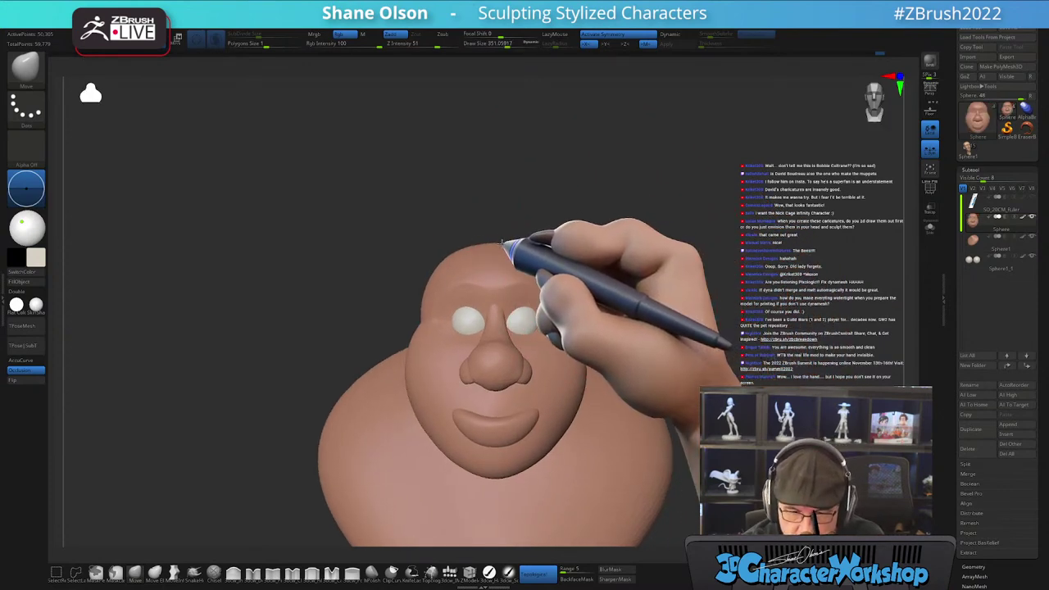
# - Narrow the temples with a larger Move brush and compare the head shape in profile
pyautogui.moveTo(631, 281)
pyautogui.mouseDown()
pyautogui.moveTo(621, 286)
pyautogui.moveTo(638, 284)
pyautogui.moveTo(603, 248)
pyautogui.mouseUp()
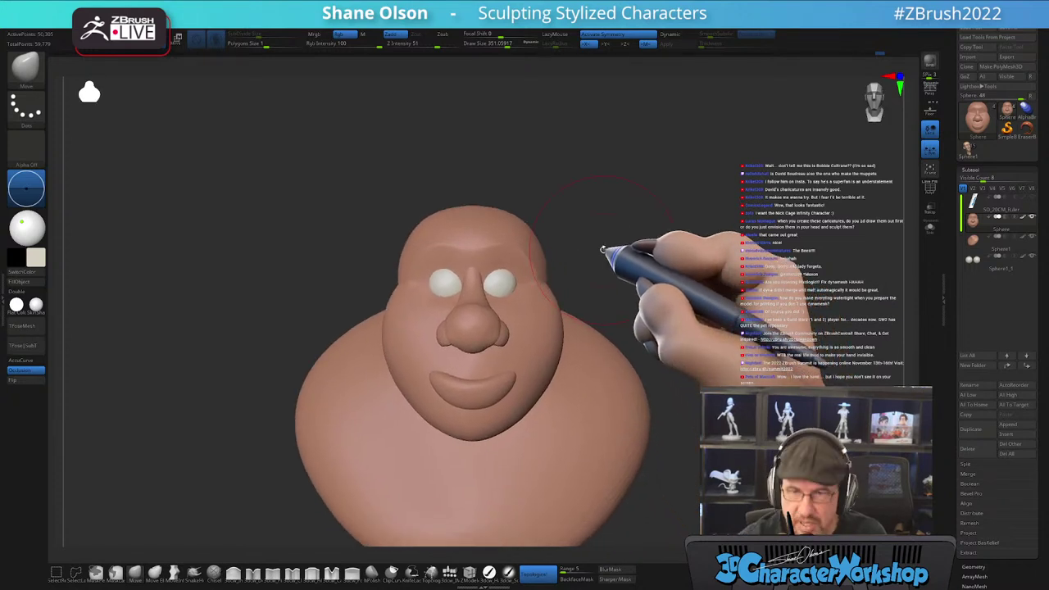
pyautogui.press('s')
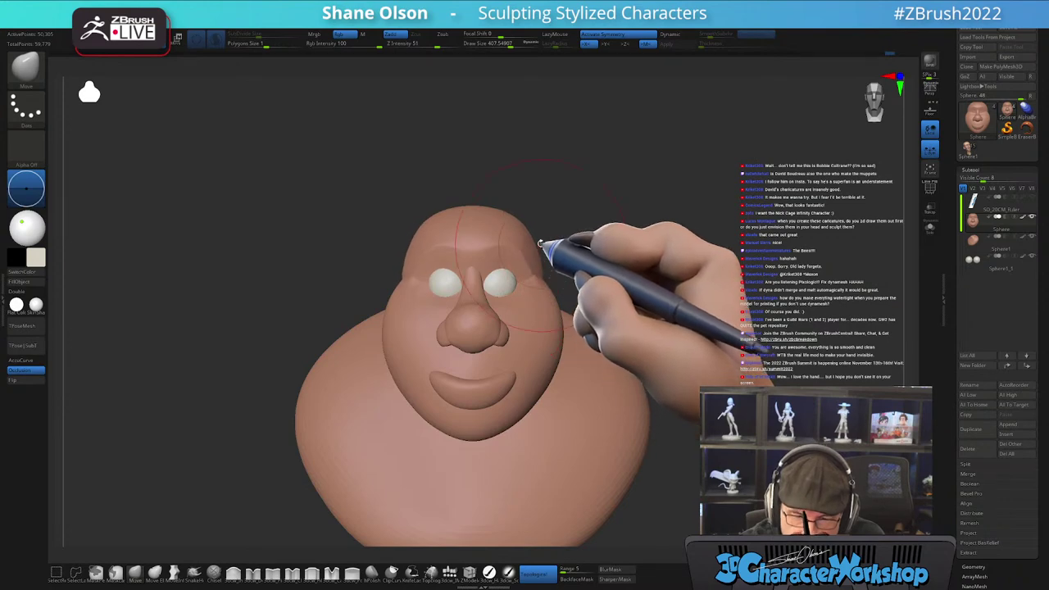
pyautogui.moveTo(652, 284); pyautogui.dragTo(581, 284)
pyautogui.press('s')
pyautogui.moveTo(592, 235); pyautogui.dragTo(596, 233)
pyautogui.keyDown('alt'); pyautogui.moveTo(623, 191); pyautogui.dragTo(587, 201); pyautogui.keyUp('alt')
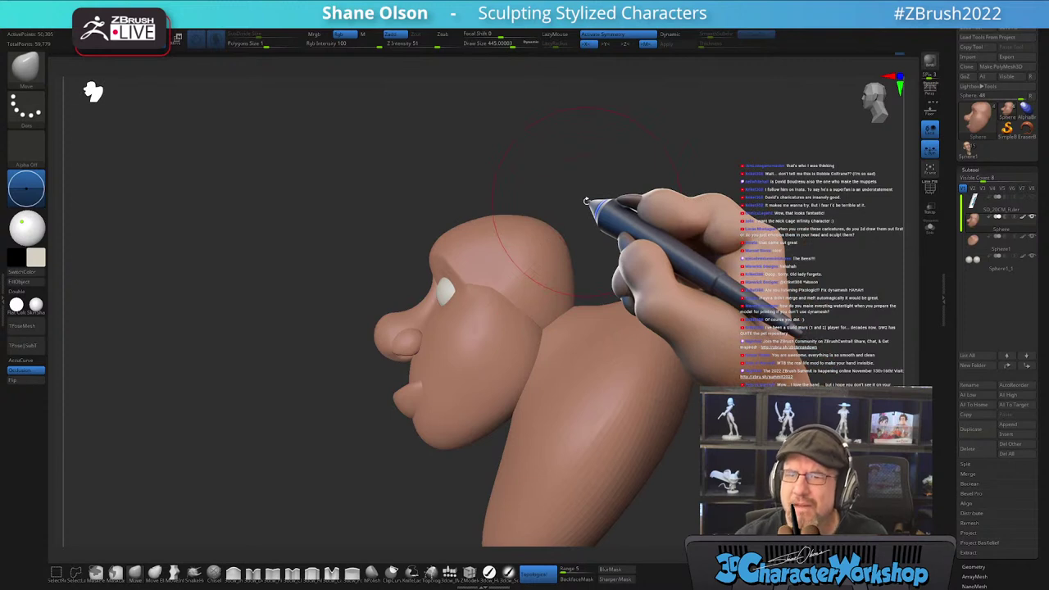
# - Refine the back of the skull in profile with a large Move brush
pyautogui.keyDown('alt'); pyautogui.moveTo(592, 232); pyautogui.dragTo(564, 215); pyautogui.keyUp('alt')
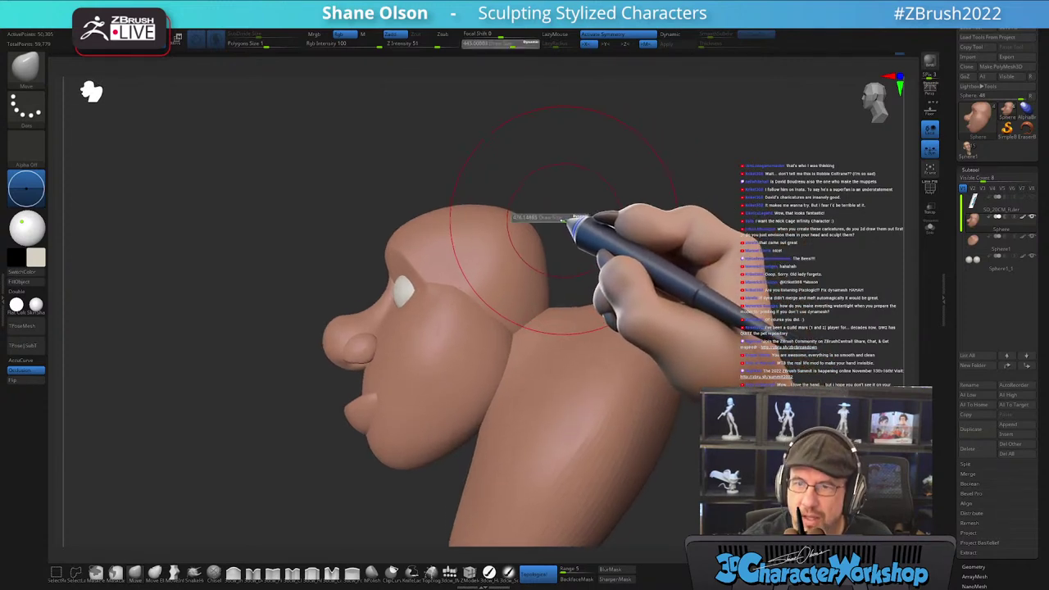
pyautogui.moveTo(531, 303)
pyautogui.mouseDown()
pyautogui.moveTo(543, 237)
pyautogui.moveTo(721, 228)
pyautogui.moveTo(621, 253)
pyautogui.moveTo(604, 249)
pyautogui.moveTo(588, 211)
pyautogui.moveTo(592, 240)
pyautogui.mouseUp()
pyautogui.press('s')
pyautogui.moveTo(532, 210)
pyautogui.mouseDown()
pyautogui.moveTo(521, 214)
pyautogui.moveTo(562, 227)
pyautogui.mouseUp()
# - Adjust the cheeks and nostril wings from the front with the Move brush reduced to a size of about 119
pyautogui.moveTo(600, 185)
pyautogui.keyDown('alt'); pyautogui.mouseDown()
pyautogui.moveTo(562, 238)
pyautogui.moveTo(598, 281)
pyautogui.moveTo(539, 354)
pyautogui.moveTo(544, 367)
pyautogui.mouseUp(); pyautogui.keyUp('alt')
pyautogui.moveTo(526, 345); pyautogui.dragTo(524, 354, button='right')
pyautogui.press('s')
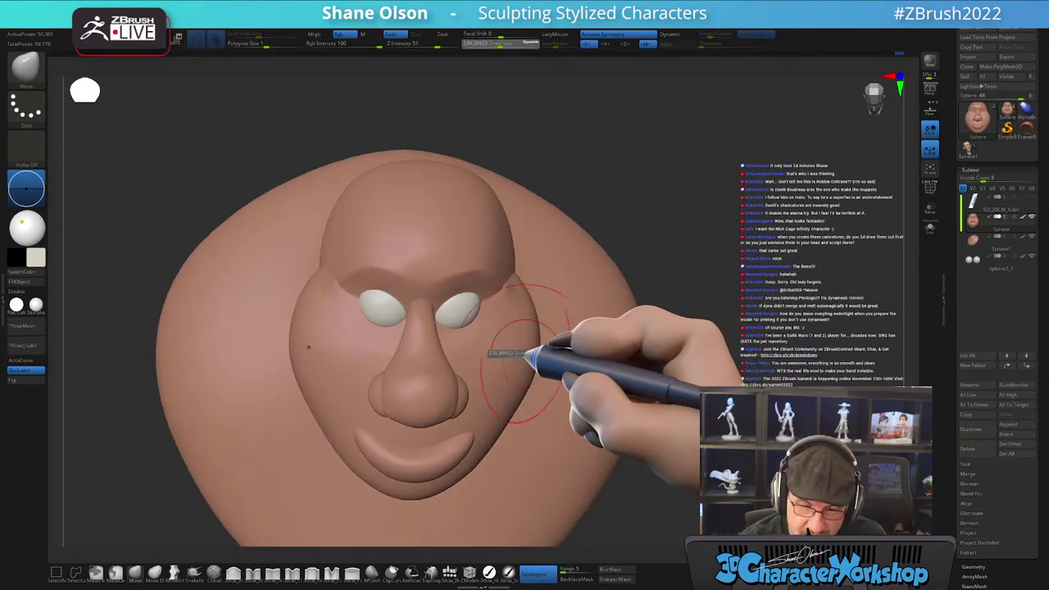
pyautogui.moveTo(514, 360)
pyautogui.mouseDown()
pyautogui.moveTo(534, 330)
pyautogui.moveTo(541, 363)
pyautogui.moveTo(535, 349)
pyautogui.moveTo(554, 335)
pyautogui.moveTo(550, 328)
pyautogui.moveTo(499, 355)
pyautogui.moveTo(543, 300)
pyautogui.mouseUp()
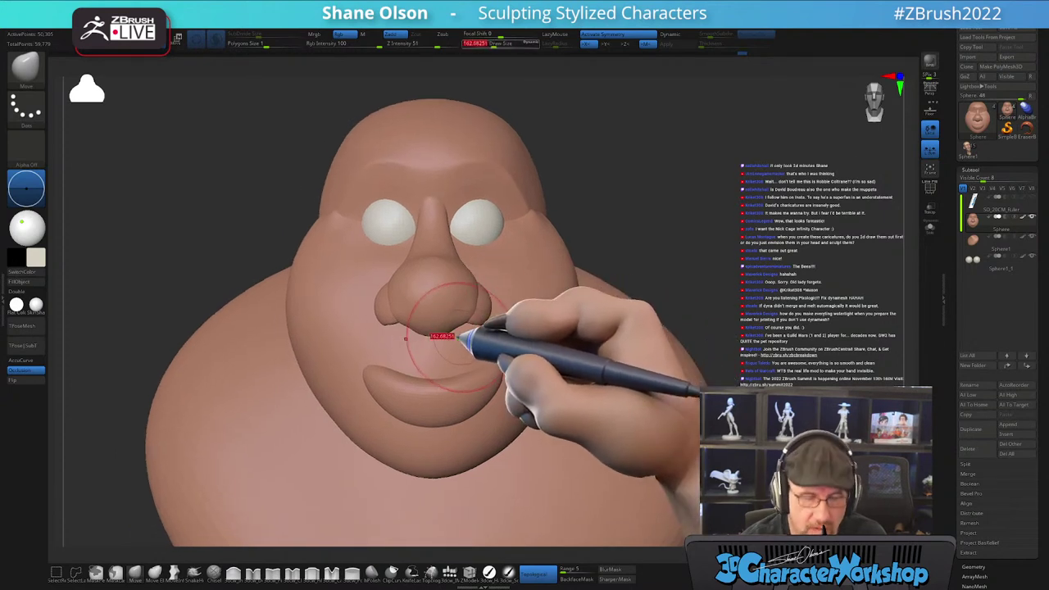
pyautogui.moveTo(462, 320); pyautogui.dragTo(475, 317, button='right')
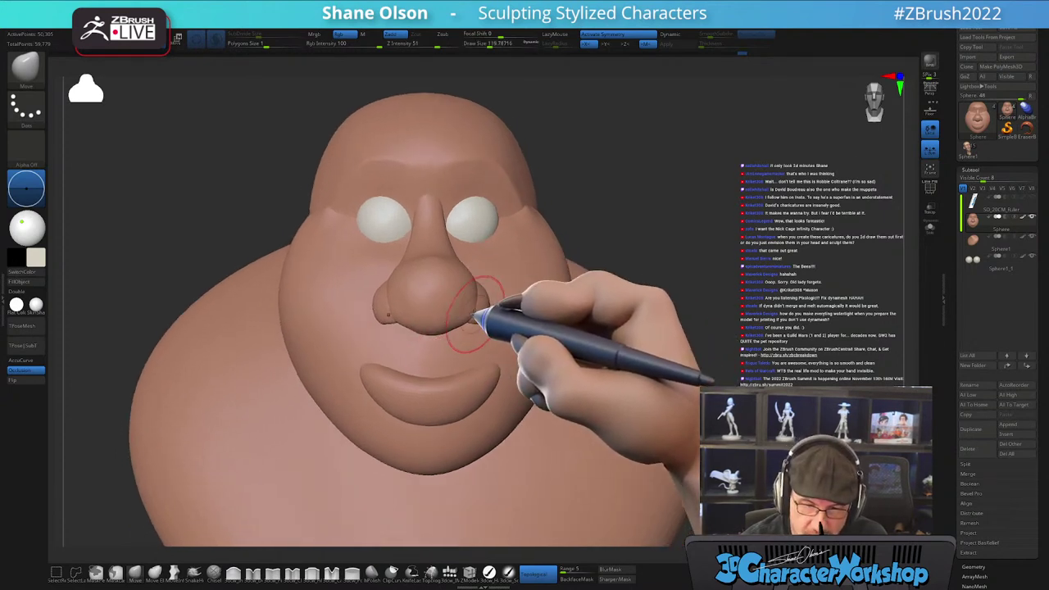
pyautogui.moveTo(471, 293); pyautogui.dragTo(467, 301)
pyautogui.moveTo(489, 304)
pyautogui.mouseDown(button='right')
pyautogui.moveTo(491, 278)
pyautogui.moveTo(454, 294)
pyautogui.mouseUp(button='right')
pyautogui.moveTo(453, 292)
pyautogui.mouseDown()
pyautogui.moveTo(468, 300)
pyautogui.moveTo(459, 316)
pyautogui.mouseUp()
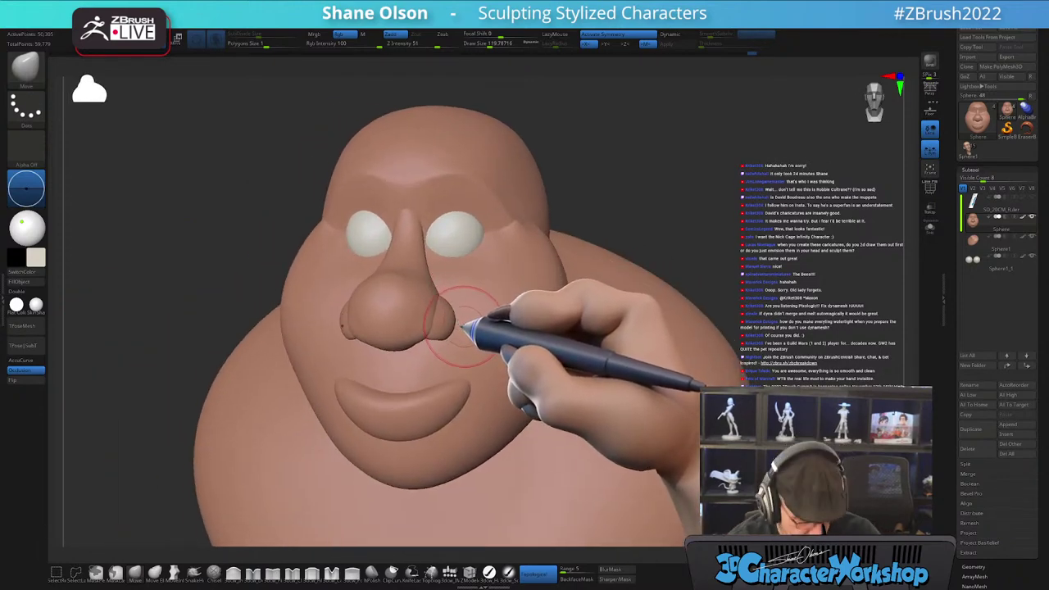
pyautogui.keyDown('alt'); pyautogui.moveTo(742, 304); pyautogui.dragTo(718, 238); pyautogui.keyUp('alt')
pyautogui.moveTo(684, 332)
pyautogui.mouseDown()
pyautogui.moveTo(636, 351)
pyautogui.moveTo(662, 351)
pyautogui.moveTo(616, 402)
pyautogui.moveTo(667, 386)
pyautogui.moveTo(628, 356)
pyautogui.moveTo(663, 318)
pyautogui.mouseUp()
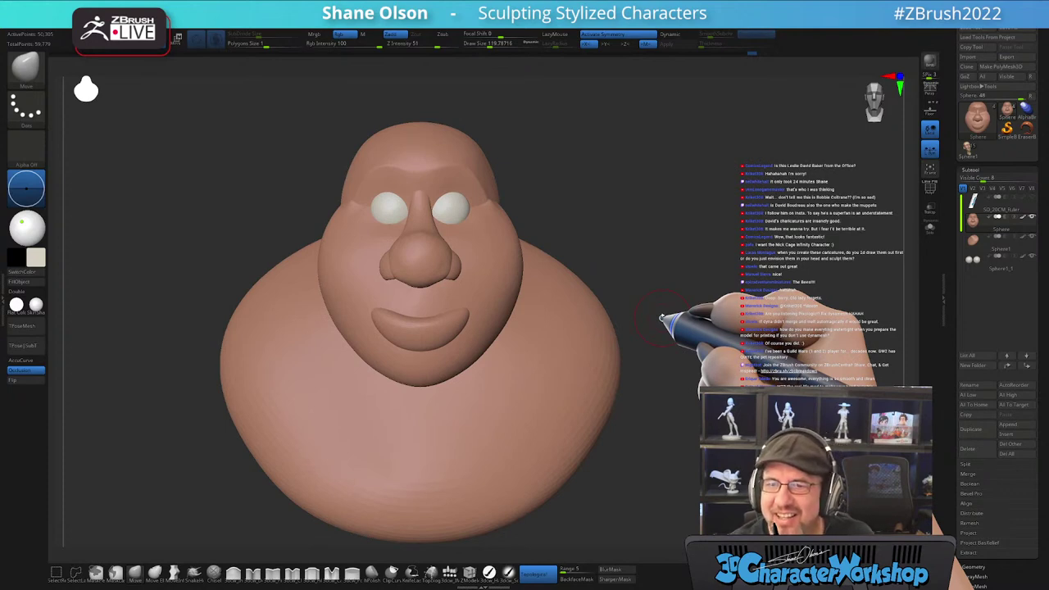
# - Refine the nose bridge beside the eyes in three-quarter and profile views, reducing the Move brush to about 84
pyautogui.moveTo(683, 234)
pyautogui.mouseDown()
pyautogui.moveTo(671, 218)
pyautogui.moveTo(739, 198)
pyautogui.mouseUp()
pyautogui.press('s')
pyautogui.moveTo(689, 230); pyautogui.dragTo(702, 215)
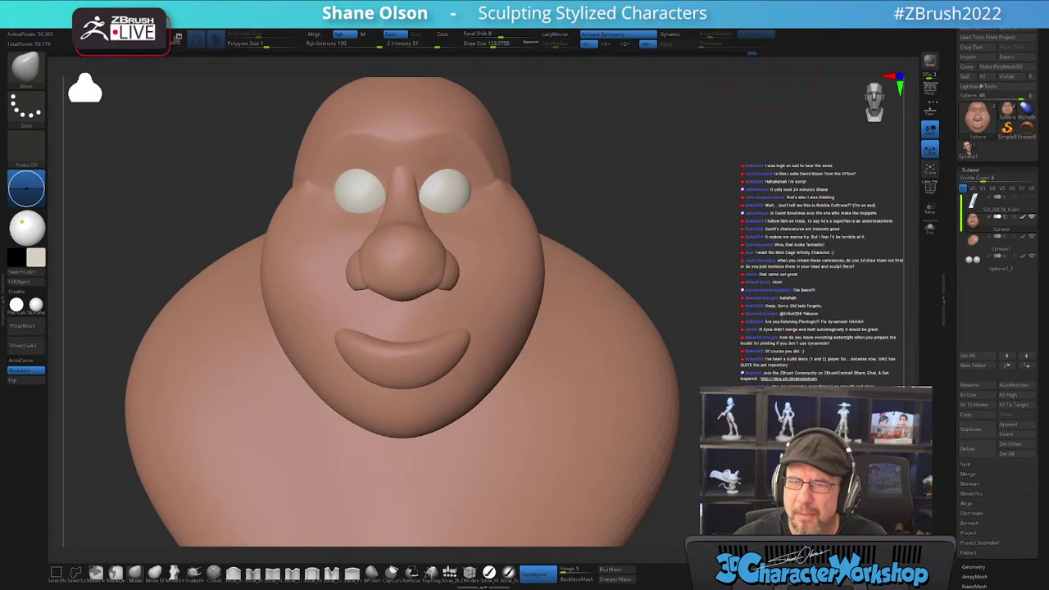
pyautogui.moveTo(672, 199)
pyautogui.mouseDown()
pyautogui.moveTo(685, 202)
pyautogui.moveTo(679, 227)
pyautogui.moveTo(669, 216)
pyautogui.mouseUp()
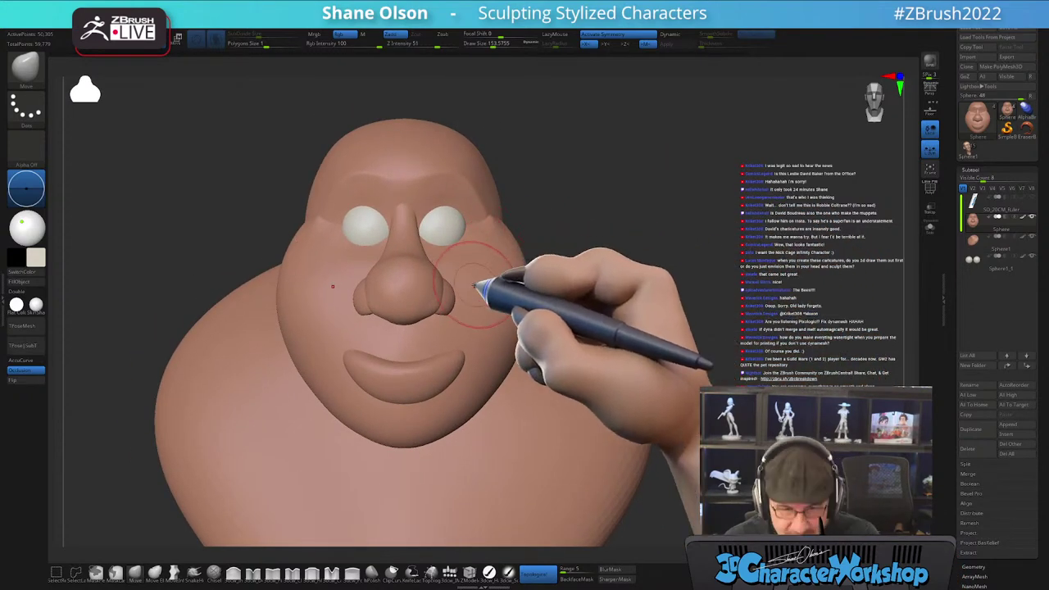
pyautogui.moveTo(581, 257)
pyautogui.keyDown('alt'); pyautogui.mouseDown()
pyautogui.moveTo(574, 358)
pyautogui.moveTo(499, 363)
pyautogui.moveTo(470, 402)
pyautogui.mouseUp(); pyautogui.keyUp('alt')
pyautogui.press('s')
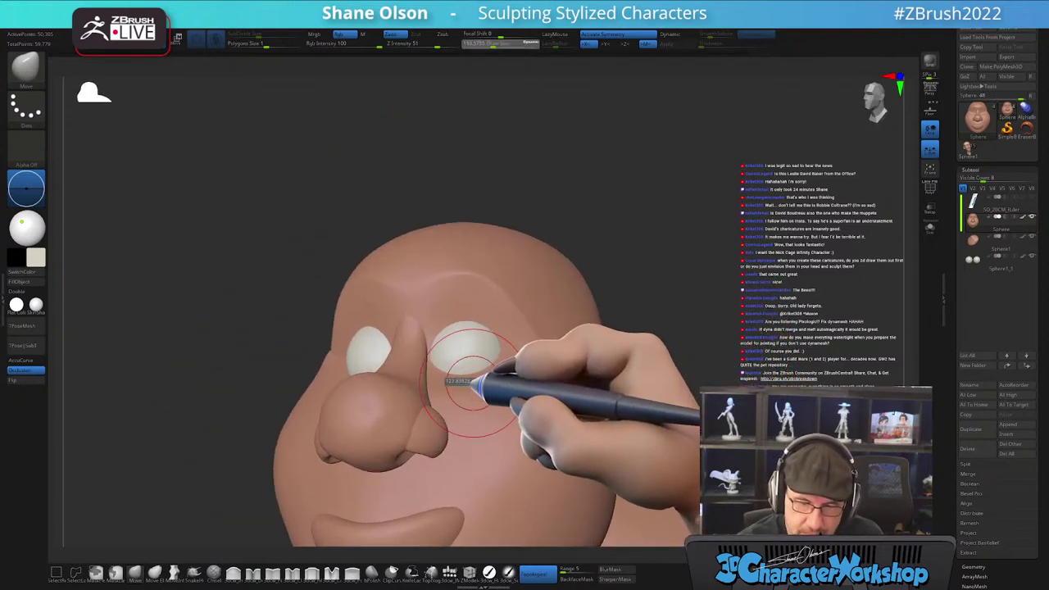
pyautogui.moveTo(447, 418); pyautogui.dragTo(451, 362, button='right')
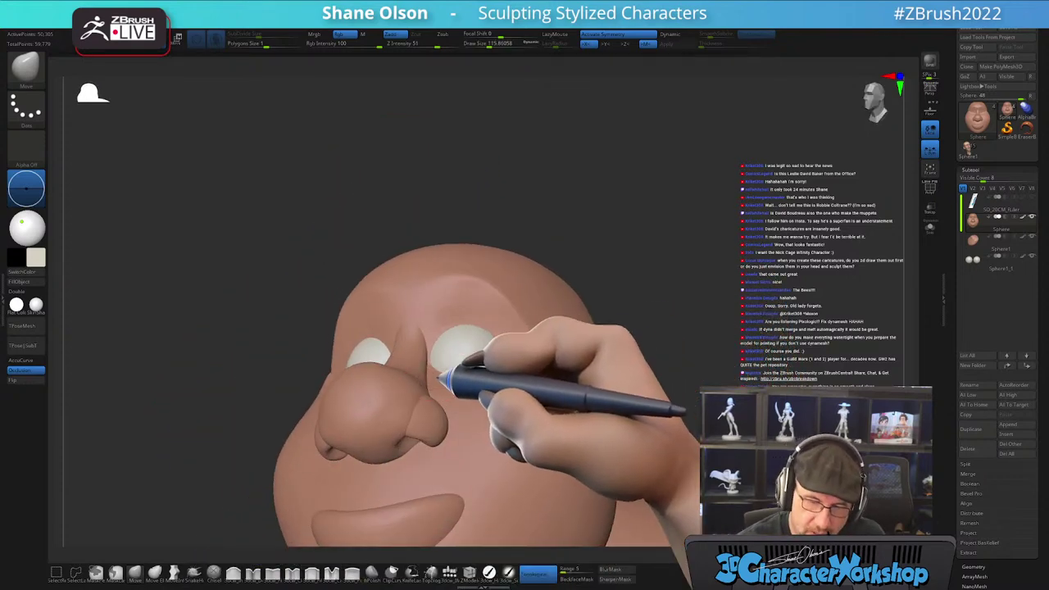
pyautogui.moveTo(479, 373)
pyautogui.mouseDown()
pyautogui.moveTo(451, 375)
pyautogui.moveTo(569, 421)
pyautogui.moveTo(519, 391)
pyautogui.moveTo(513, 399)
pyautogui.moveTo(491, 365)
pyautogui.mouseUp()
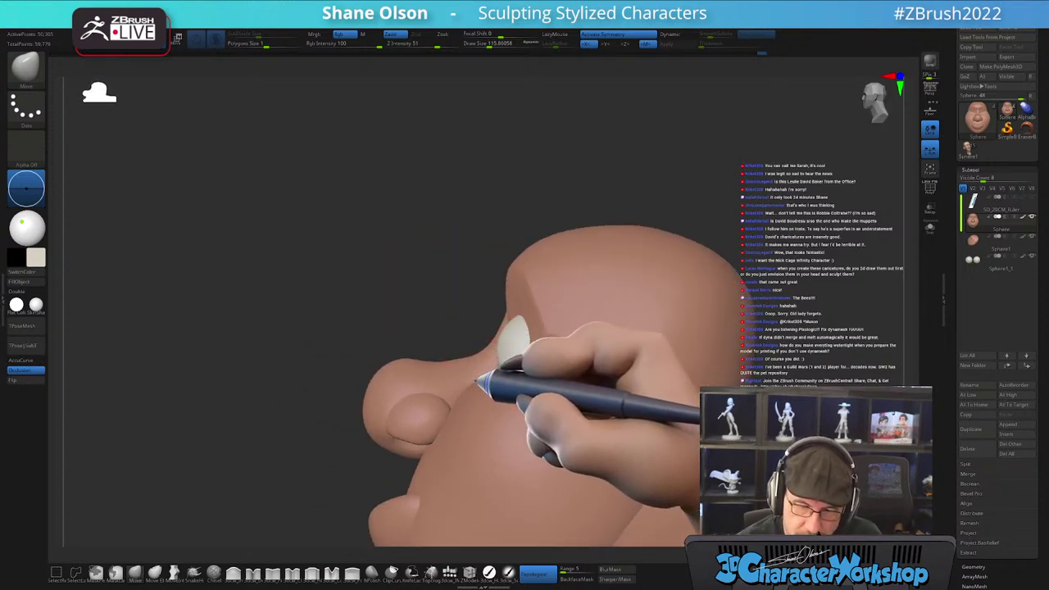
pyautogui.moveTo(503, 346)
pyautogui.mouseDown(button='right')
pyautogui.moveTo(520, 338)
pyautogui.moveTo(508, 347)
pyautogui.mouseUp(button='right')
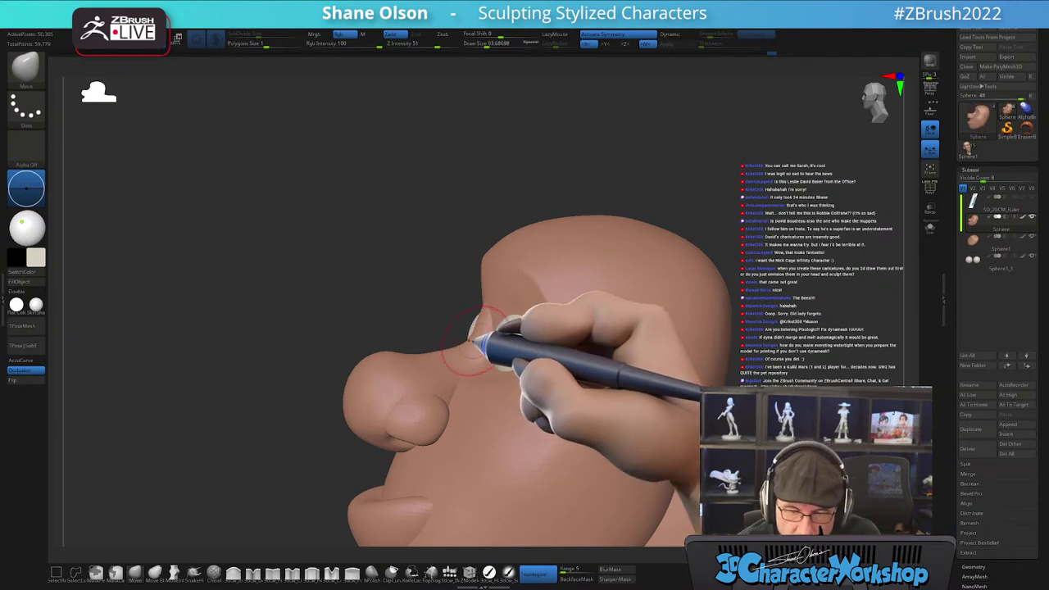
pyautogui.moveTo(492, 322)
pyautogui.mouseDown()
pyautogui.moveTo(511, 317)
pyautogui.moveTo(487, 396)
pyautogui.moveTo(484, 358)
pyautogui.moveTo(511, 347)
pyautogui.moveTo(536, 304)
pyautogui.moveTo(551, 320)
pyautogui.mouseUp()
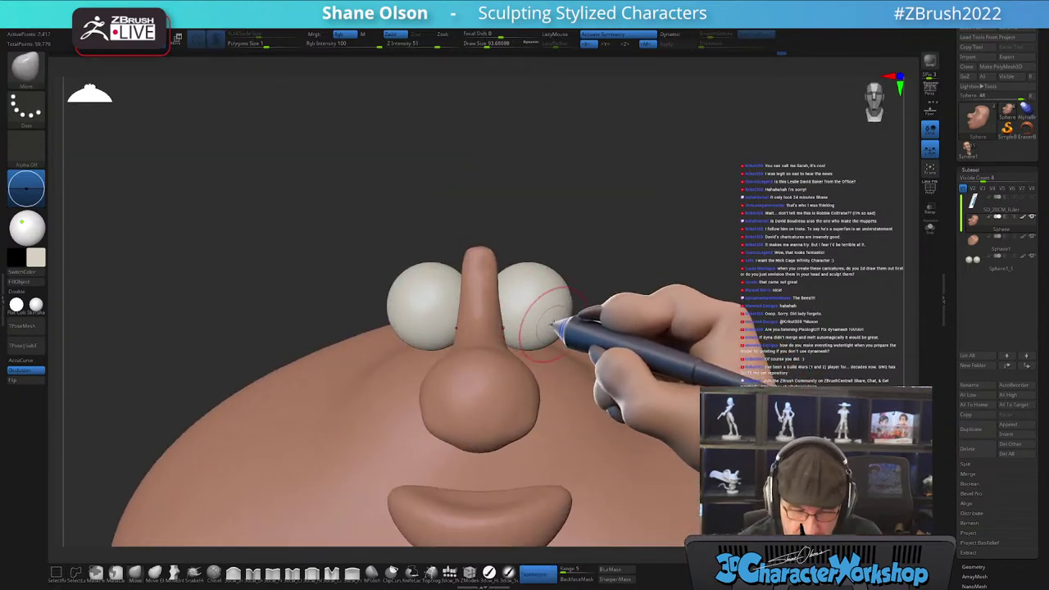
# - Show the wireframe, split the head mesh into automatic polygroups and isolate the nose bulb with its bridge
pyautogui.hotkey('shift', 'f')
pyautogui.moveTo(660, 292); pyautogui.dragTo(635, 354)
pyautogui.press('space')
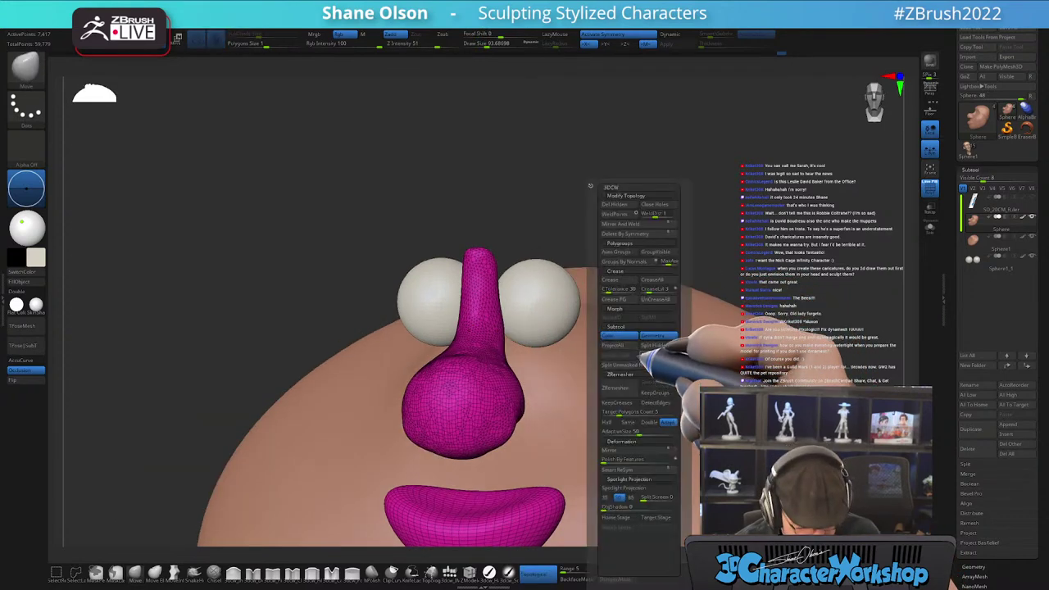
pyautogui.click(625, 250)
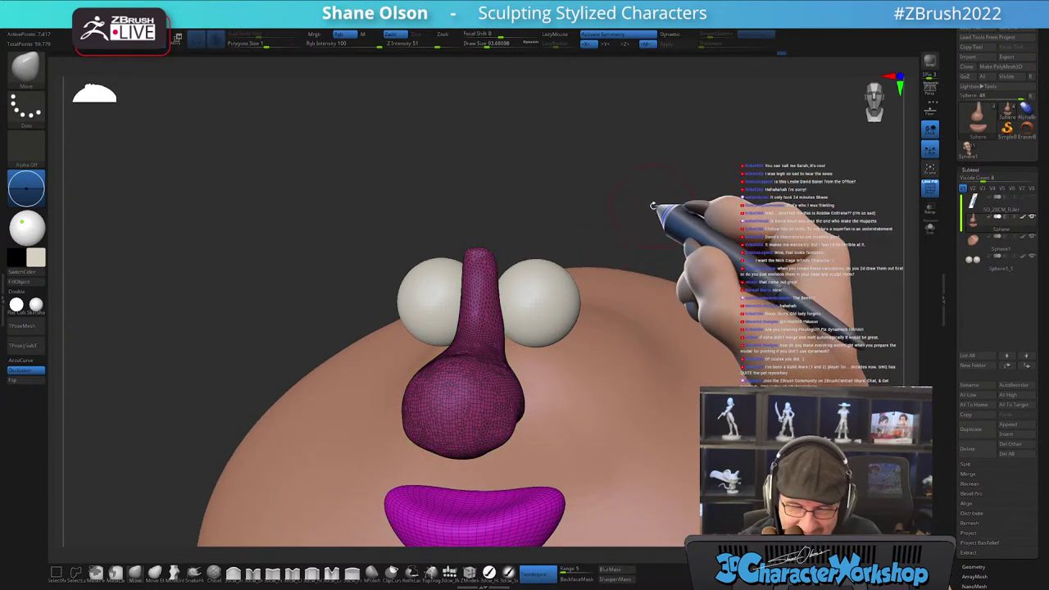
pyautogui.keyDown('ctrl'); pyautogui.keyDown('alt'); pyautogui.keyDown('shift'); pyautogui.click(483, 399); pyautogui.keyUp('shift'); pyautogui.keyUp('alt'); pyautogui.keyUp('ctrl')
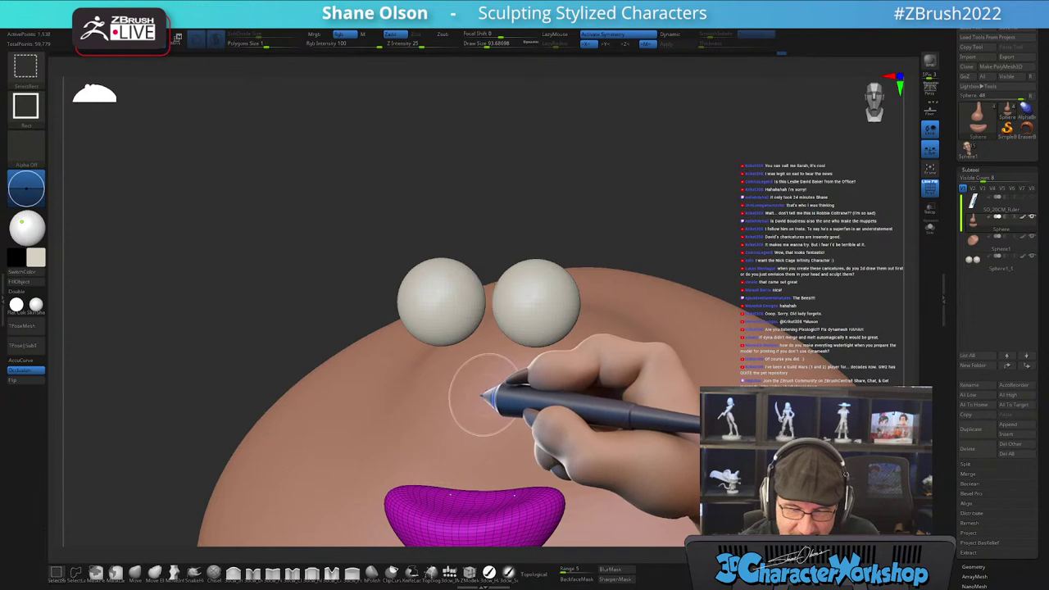
pyautogui.keyDown('ctrl'); pyautogui.keyDown('shift'); pyautogui.click(563, 255); pyautogui.keyUp('shift'); pyautogui.keyUp('ctrl')
pyautogui.keyDown('ctrl'); pyautogui.keyDown('alt'); pyautogui.keyDown('shift'); pyautogui.click(513, 508); pyautogui.keyUp('shift'); pyautogui.keyUp('alt'); pyautogui.keyUp('ctrl')
# - Hide the wireframe and sculpt flatter planes along the isolated nose bridge with a brush of about size 46
pyautogui.moveTo(621, 198); pyautogui.dragTo(623, 197)
pyautogui.hotkey('shift', 'f')
pyautogui.keyDown('ctrl'); pyautogui.moveTo(492, 358); pyautogui.dragTo(485, 391, button='right'); pyautogui.keyUp('ctrl')
pyautogui.click(273, 571)
pyautogui.moveTo(482, 345); pyautogui.dragTo(499, 329, button='right')
pyautogui.press('s')
pyautogui.moveTo(494, 329); pyautogui.dragTo(487, 329)
pyautogui.moveTo(489, 254); pyautogui.dragTo(490, 294)
pyautogui.moveTo(496, 370)
pyautogui.mouseDown(button='right')
pyautogui.moveTo(484, 398)
pyautogui.moveTo(506, 335)
pyautogui.mouseUp(button='right')
pyautogui.moveTo(490, 275); pyautogui.dragTo(487, 364)
pyautogui.moveTo(502, 304); pyautogui.dragTo(495, 329, button='right')
# - Smooth the transition from the nose bridge into the bulb and bring the whole head back into view
pyautogui.keyDown('shift'); pyautogui.moveTo(482, 353); pyautogui.dragTo(468, 376); pyautogui.keyUp('shift')
pyautogui.keyDown('shift'); pyautogui.moveTo(479, 281); pyautogui.dragTo(484, 332); pyautogui.keyUp('shift')
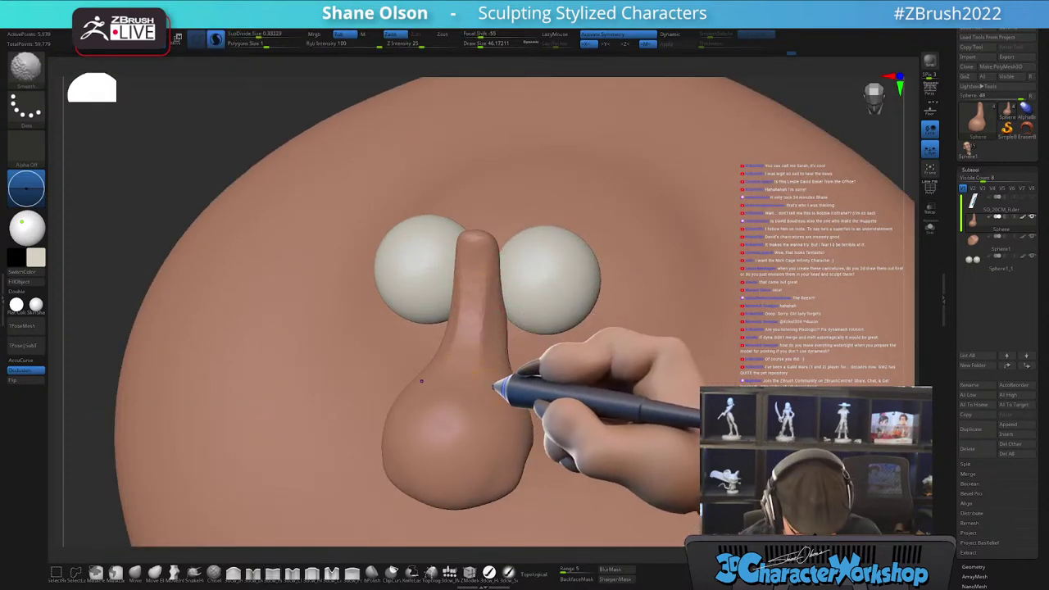
pyautogui.keyDown('shift'); pyautogui.moveTo(491, 380); pyautogui.dragTo(499, 400); pyautogui.keyUp('shift')
pyautogui.keyDown('ctrl'); pyautogui.moveTo(499, 401); pyautogui.dragTo(503, 356, button='right'); pyautogui.keyUp('ctrl')
pyautogui.keyDown('ctrl'); pyautogui.moveTo(672, 298); pyautogui.dragTo(693, 270); pyautogui.keyUp('ctrl')
# - Smooth the surface around the nose bridge and review the face from front and three-quarter views
pyautogui.moveTo(687, 262)
pyautogui.mouseDown(button='right')
pyautogui.moveTo(672, 250)
pyautogui.moveTo(578, 241)
pyautogui.moveTo(602, 274)
pyautogui.moveTo(565, 298)
pyautogui.moveTo(657, 277)
pyautogui.mouseUp(button='right')
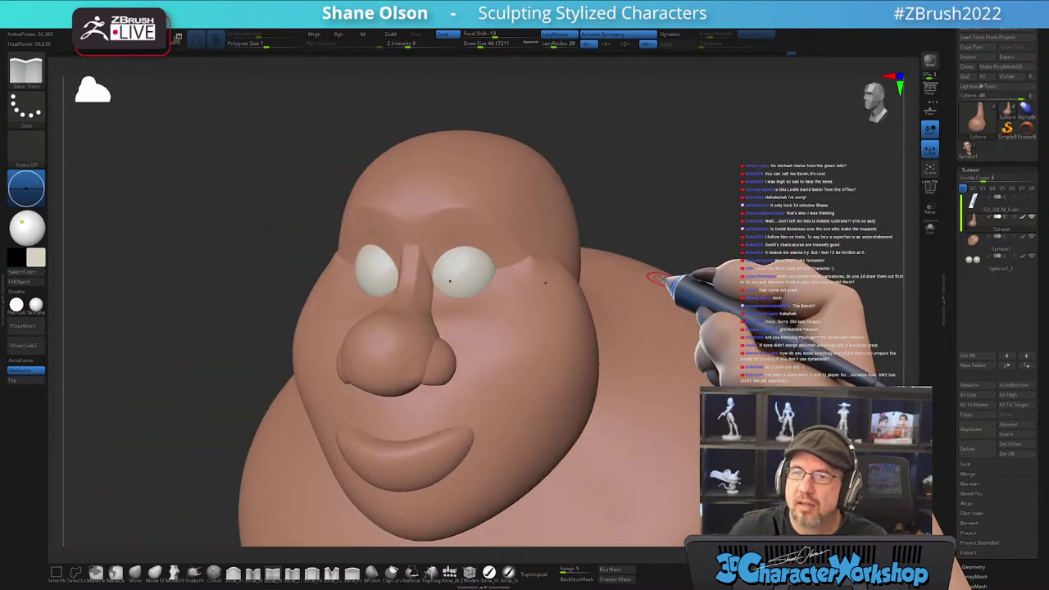
pyautogui.moveTo(656, 278)
pyautogui.mouseDown(button='right')
pyautogui.moveTo(674, 218)
pyautogui.moveTo(633, 213)
pyautogui.moveTo(627, 227)
pyautogui.moveTo(661, 251)
pyautogui.moveTo(631, 261)
pyautogui.moveTo(511, 368)
pyautogui.moveTo(485, 413)
pyautogui.moveTo(482, 342)
pyautogui.mouseUp(button='right')
pyautogui.moveTo(484, 344)
pyautogui.keyDown('shift'); pyautogui.mouseDown()
pyautogui.moveTo(467, 338)
pyautogui.moveTo(483, 319)
pyautogui.mouseUp(); pyautogui.keyUp('shift')
pyautogui.keyDown('alt'); pyautogui.moveTo(650, 286); pyautogui.dragTo(659, 265); pyautogui.keyUp('alt')
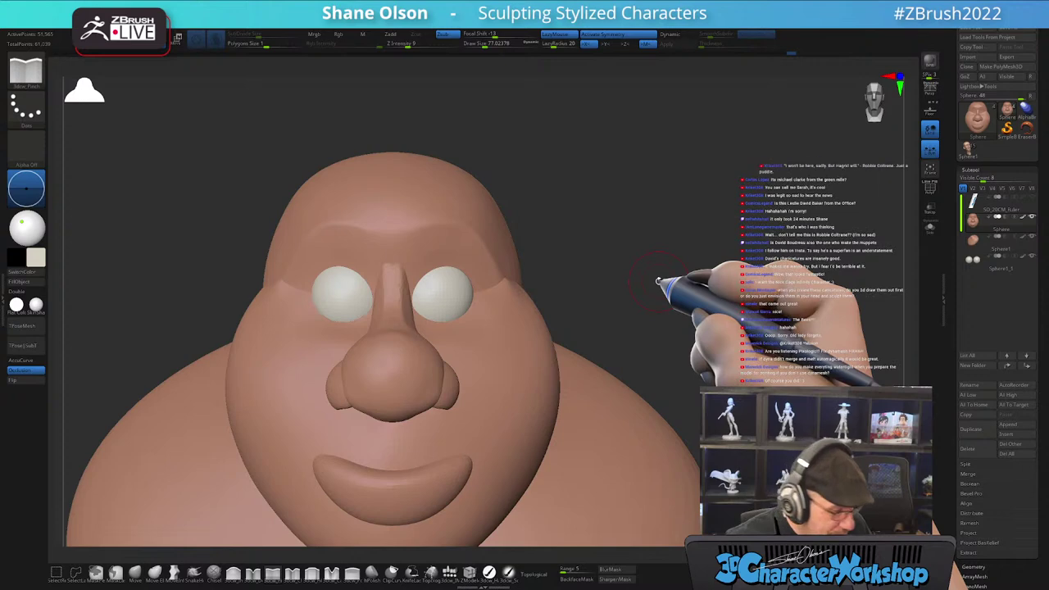
pyautogui.moveTo(657, 281); pyautogui.dragTo(655, 253)
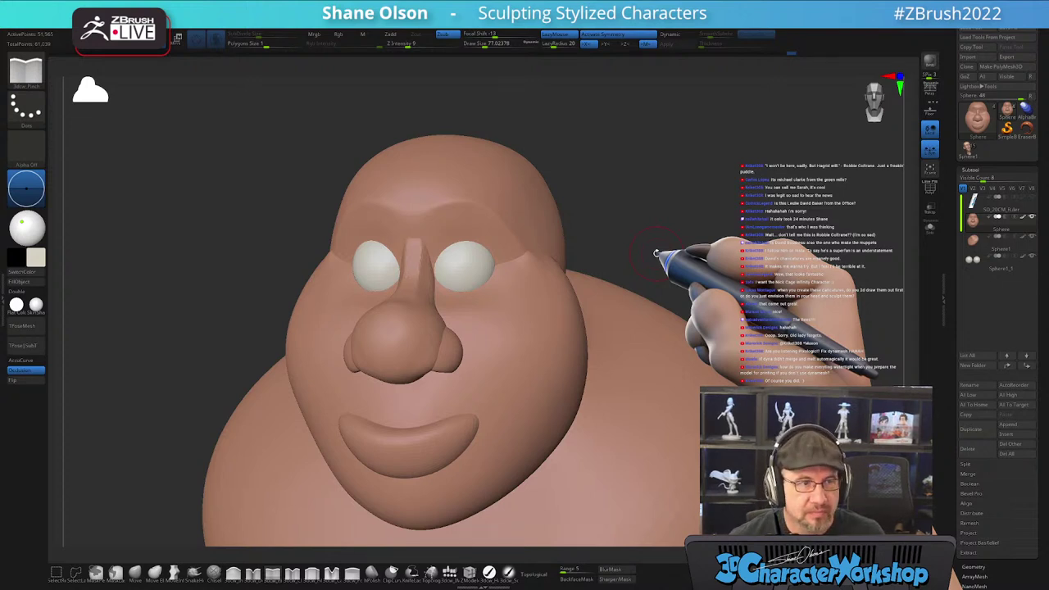
pyautogui.moveTo(655, 253); pyautogui.dragTo(641, 309)
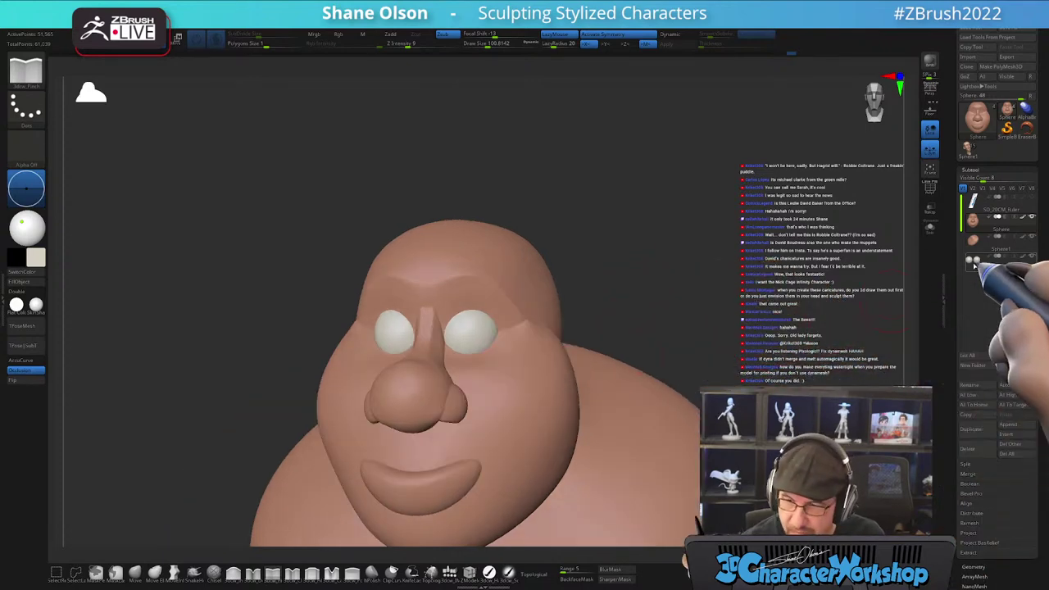
# - Select the eyes subtool and duplicate it as the base for the eyelids
pyautogui.click(975, 259)
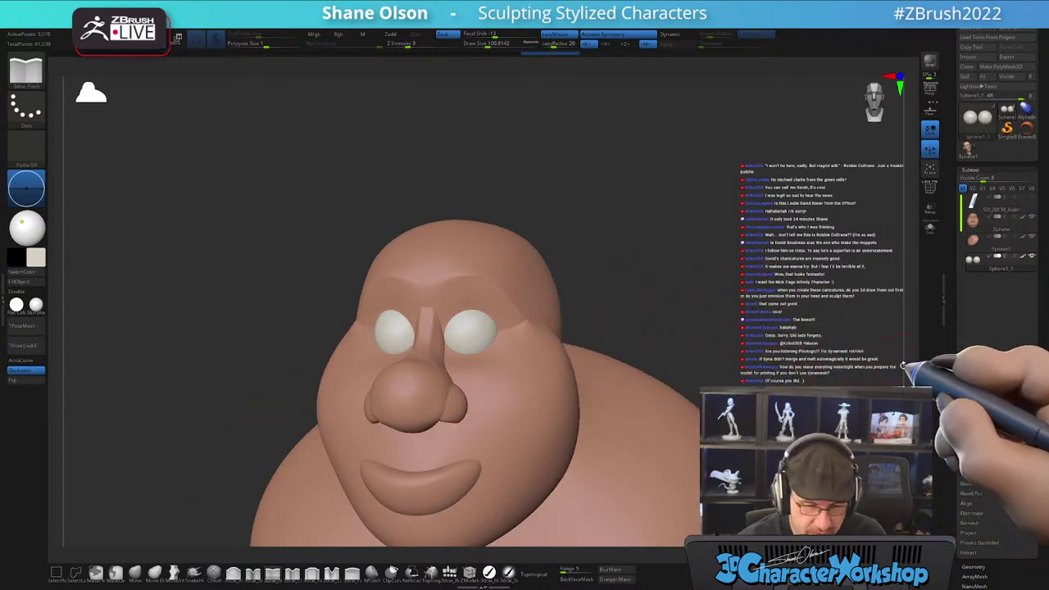
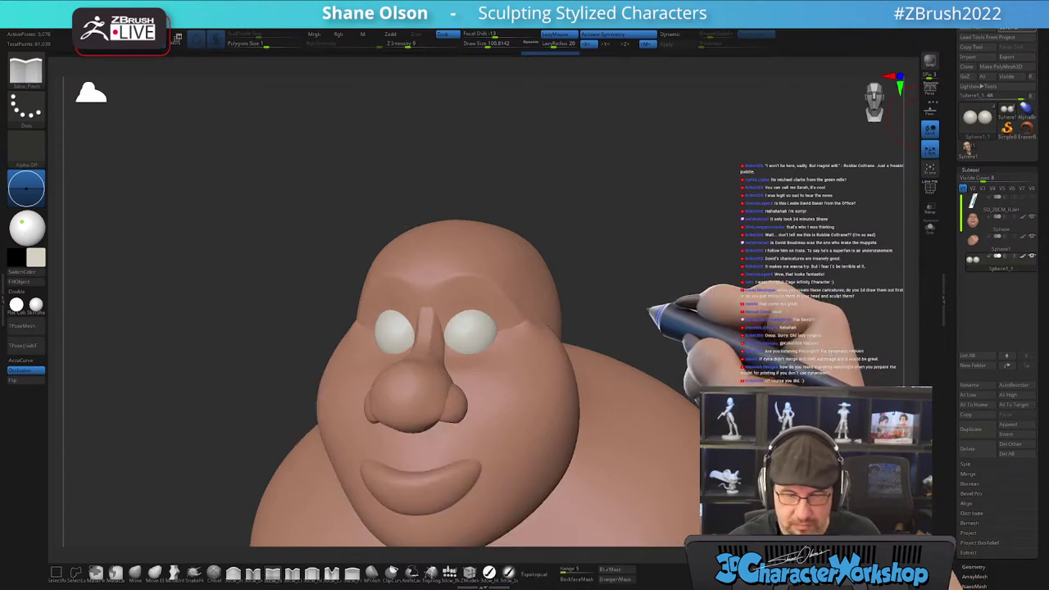
pyautogui.moveTo(607, 306)
pyautogui.mouseDown()
pyautogui.moveTo(634, 246)
pyautogui.moveTo(791, 265)
pyautogui.mouseUp()
pyautogui.click(976, 436)
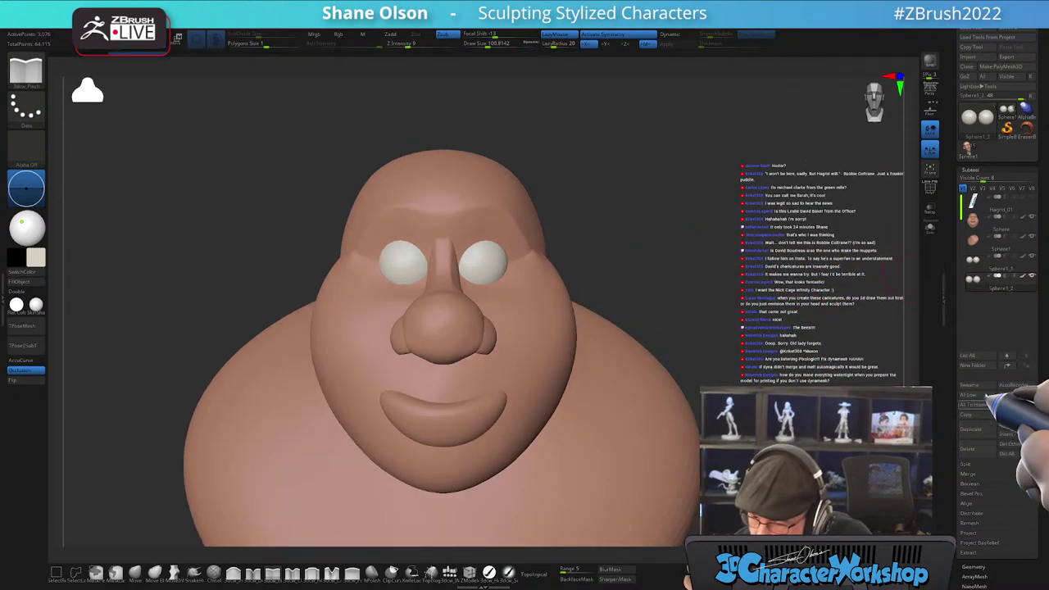
pyautogui.click(970, 282)
# - Fill the duplicated eye spheres with the sampled skin colour and check them in isolation
pyautogui.press('c')
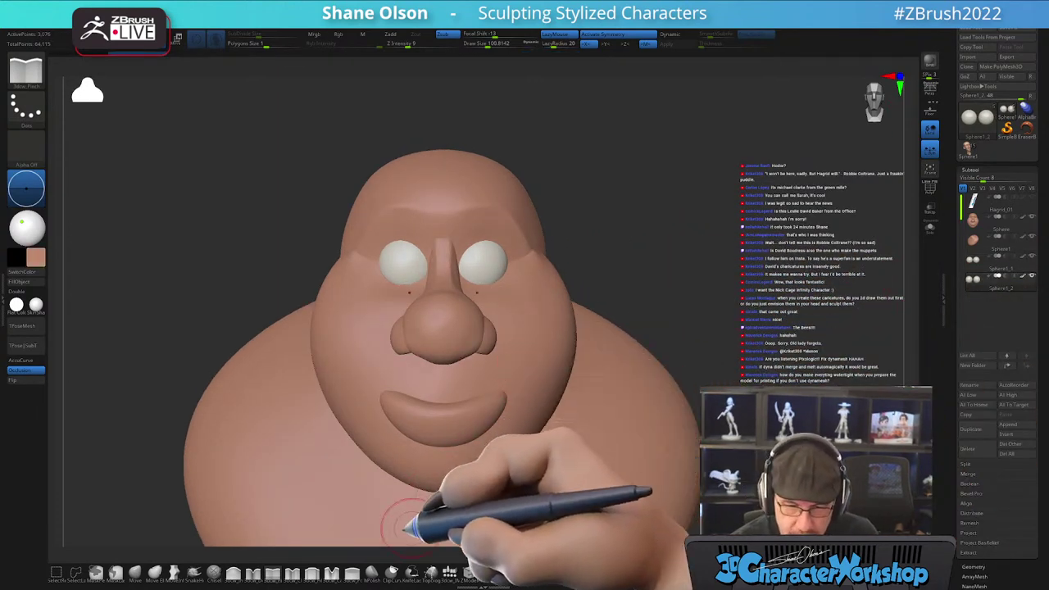
pyautogui.click(471, 572)
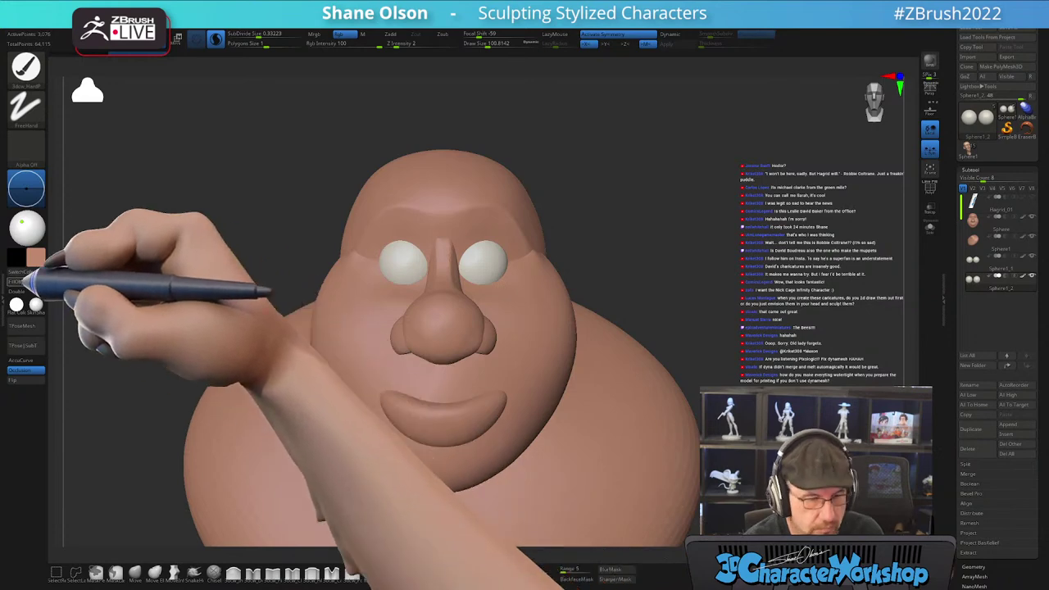
pyautogui.click(23, 281)
pyautogui.moveTo(697, 309)
pyautogui.mouseDown()
pyautogui.moveTo(683, 309)
pyautogui.moveTo(679, 263)
pyautogui.moveTo(679, 286)
pyautogui.mouseUp()
pyautogui.moveTo(722, 240); pyautogui.dragTo(675, 227)
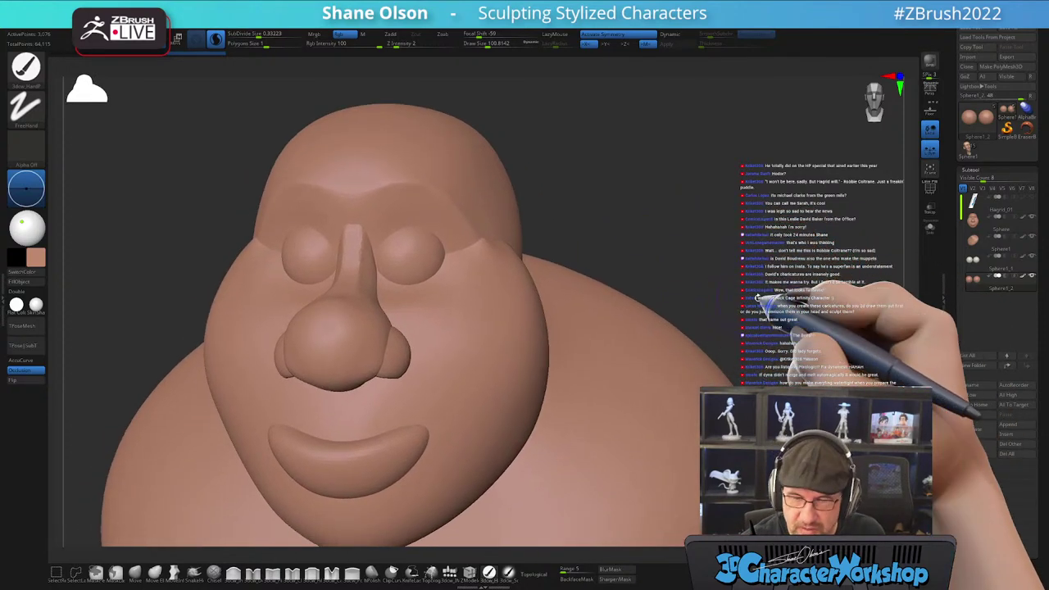
pyautogui.click(929, 227)
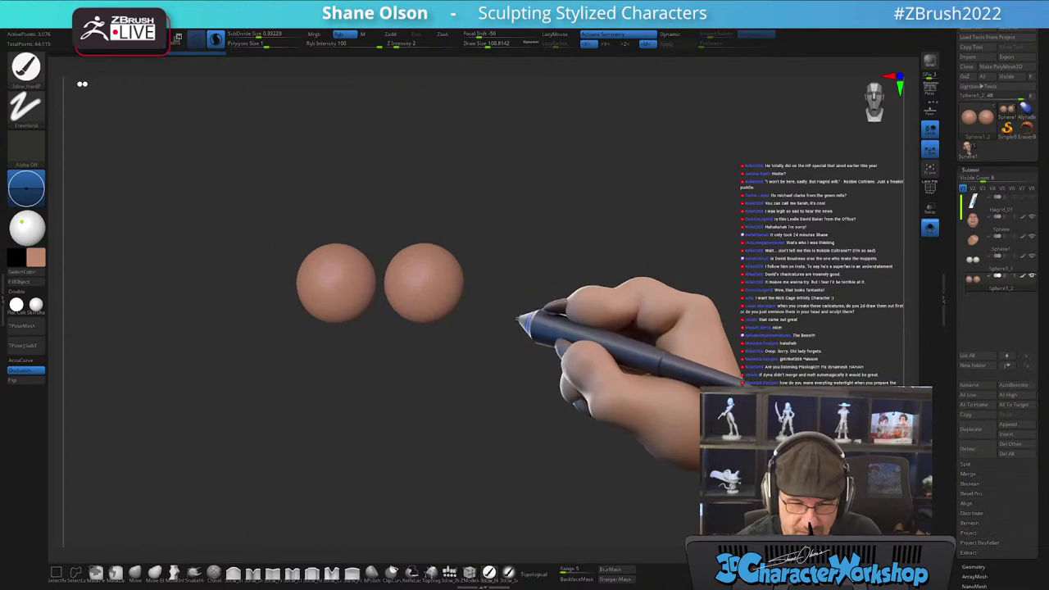
pyautogui.click(929, 227)
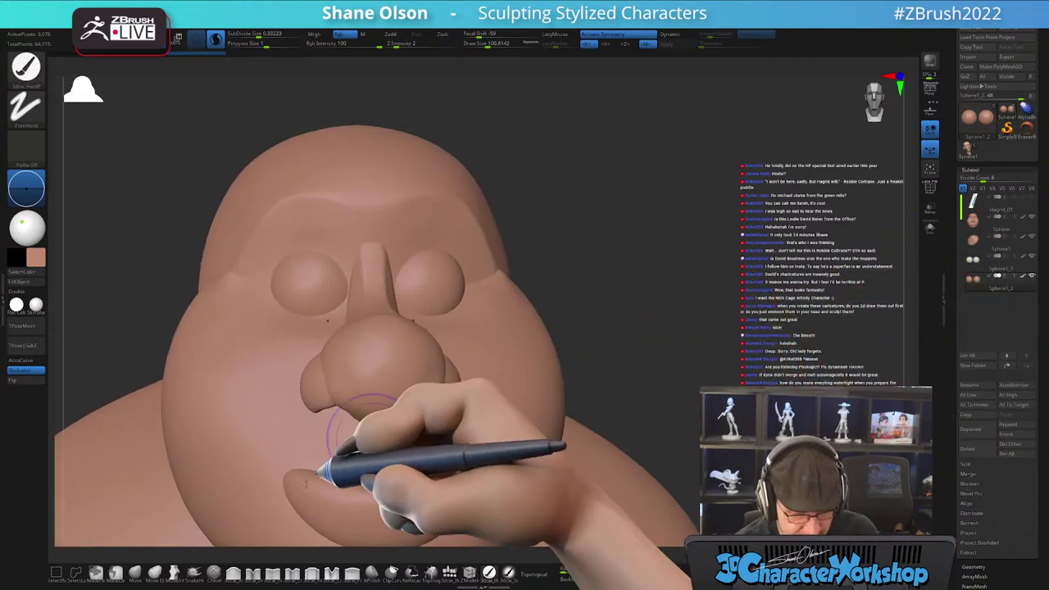
# - Regroup the skin-coloured spheres and form them into upper eyelids with the Move brush, uncovering the lower part of the white eyes
pyautogui.click(135, 572)
pyautogui.moveTo(561, 276); pyautogui.dragTo(566, 277)
pyautogui.moveTo(575, 280); pyautogui.dragTo(544, 285)
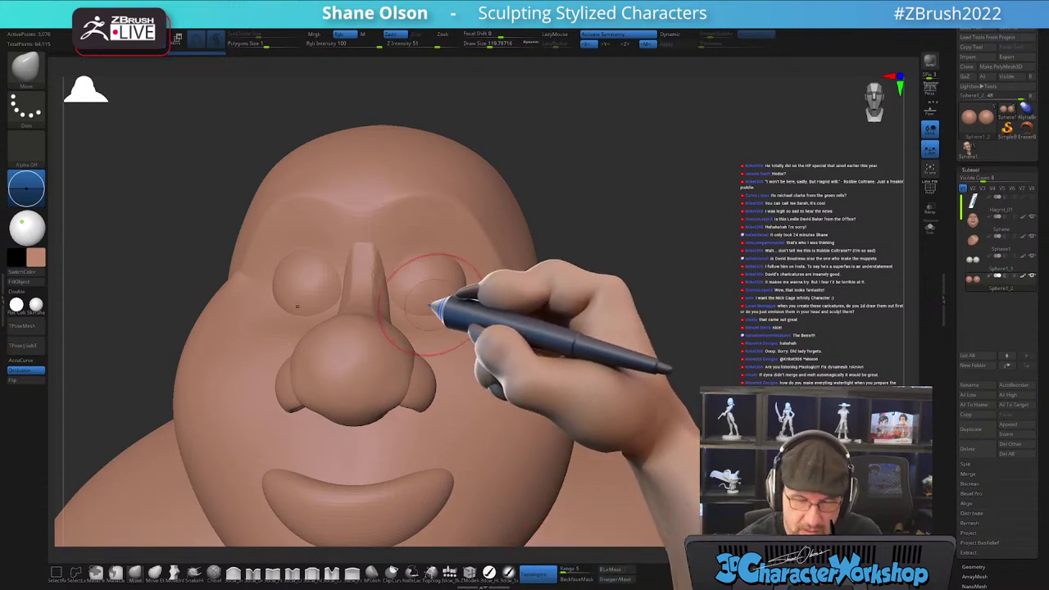
pyautogui.hotkey('shift', 'f')
pyautogui.hotkey('ctrl', 'w')
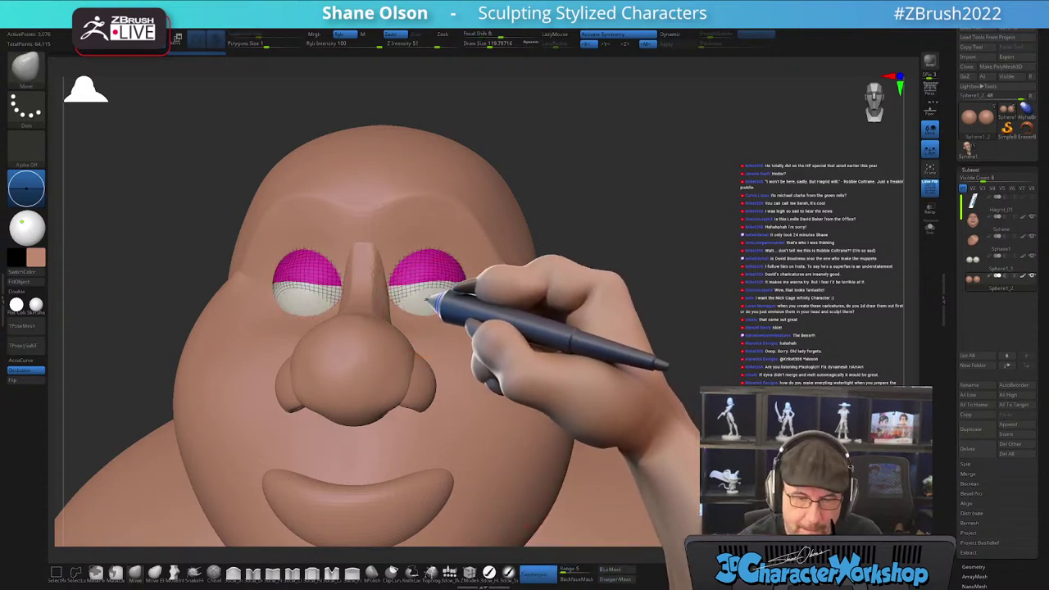
pyautogui.moveTo(467, 289)
pyautogui.mouseDown(button='right')
pyautogui.moveTo(463, 300)
pyautogui.moveTo(400, 298)
pyautogui.moveTo(455, 316)
pyautogui.moveTo(480, 304)
pyautogui.moveTo(480, 328)
pyautogui.moveTo(520, 298)
pyautogui.moveTo(498, 307)
pyautogui.mouseUp(button='right')
pyautogui.hotkey('shift', 'f')
pyautogui.moveTo(628, 290); pyautogui.dragTo(592, 287, button='right')
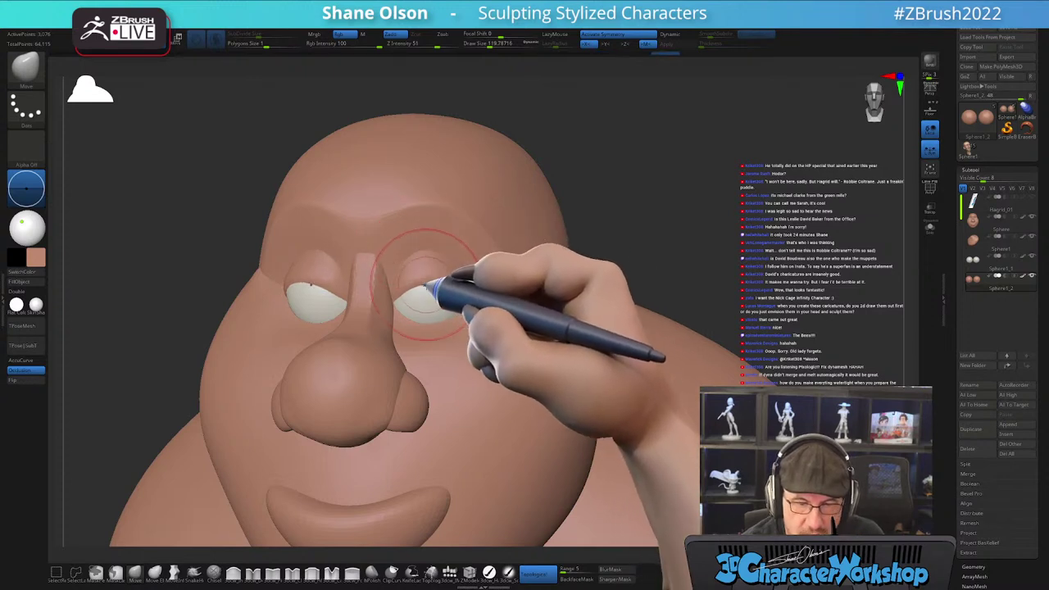
# - Switch to the head mesh and reshape the brow and eye sockets around the upper eyelids with the Move brush
pyautogui.moveTo(446, 259)
pyautogui.mouseDown(button='right')
pyautogui.moveTo(468, 264)
pyautogui.moveTo(484, 215)
pyautogui.moveTo(465, 229)
pyautogui.moveTo(459, 257)
pyautogui.moveTo(481, 265)
pyautogui.mouseUp(button='right')
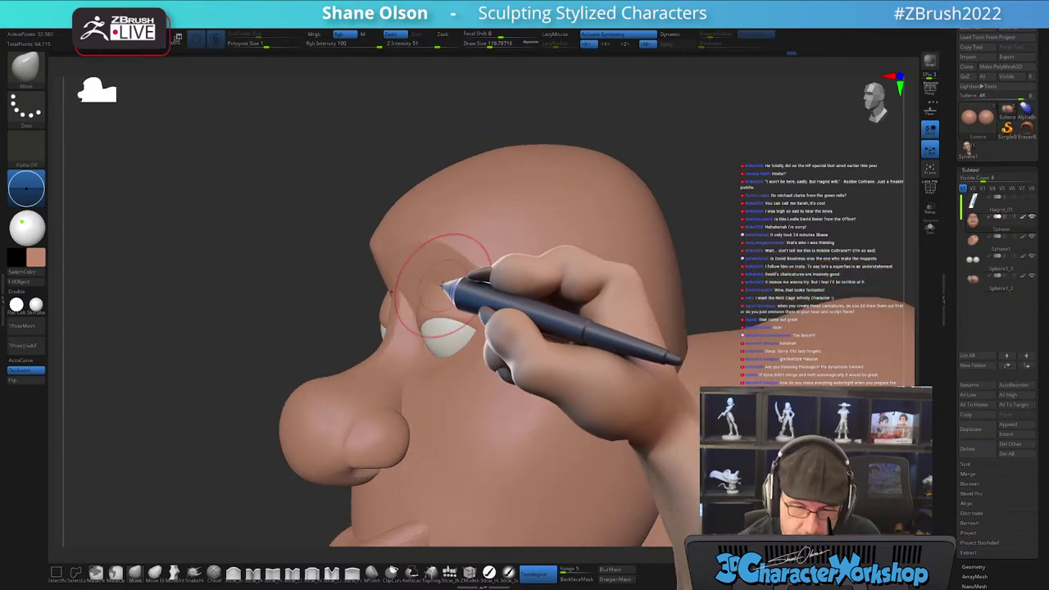
pyautogui.moveTo(440, 270)
pyautogui.mouseDown(button='right')
pyautogui.moveTo(480, 262)
pyautogui.moveTo(443, 268)
pyautogui.moveTo(480, 290)
pyautogui.mouseUp(button='right')
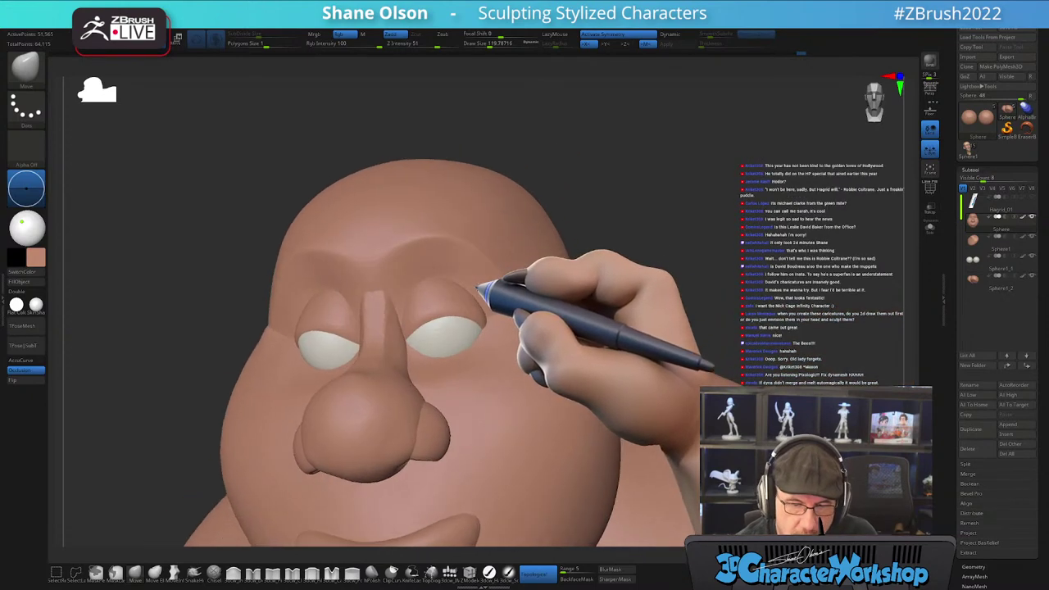
pyautogui.moveTo(544, 276)
pyautogui.mouseDown(button='right')
pyautogui.moveTo(534, 232)
pyautogui.moveTo(525, 250)
pyautogui.moveTo(486, 244)
pyautogui.mouseUp(button='right')
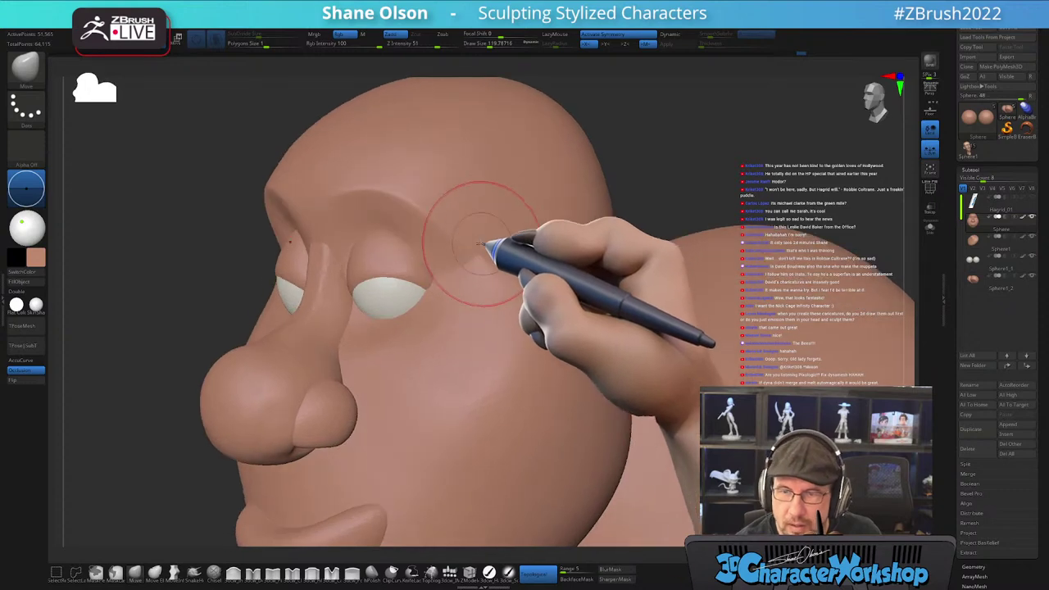
# - Smooth the brow ridge on the head mesh and refine the eye-socket area around the upper eyelids with a smaller brush
pyautogui.keyDown('shift'); pyautogui.moveTo(398, 181); pyautogui.dragTo(385, 198); pyautogui.keyUp('shift')
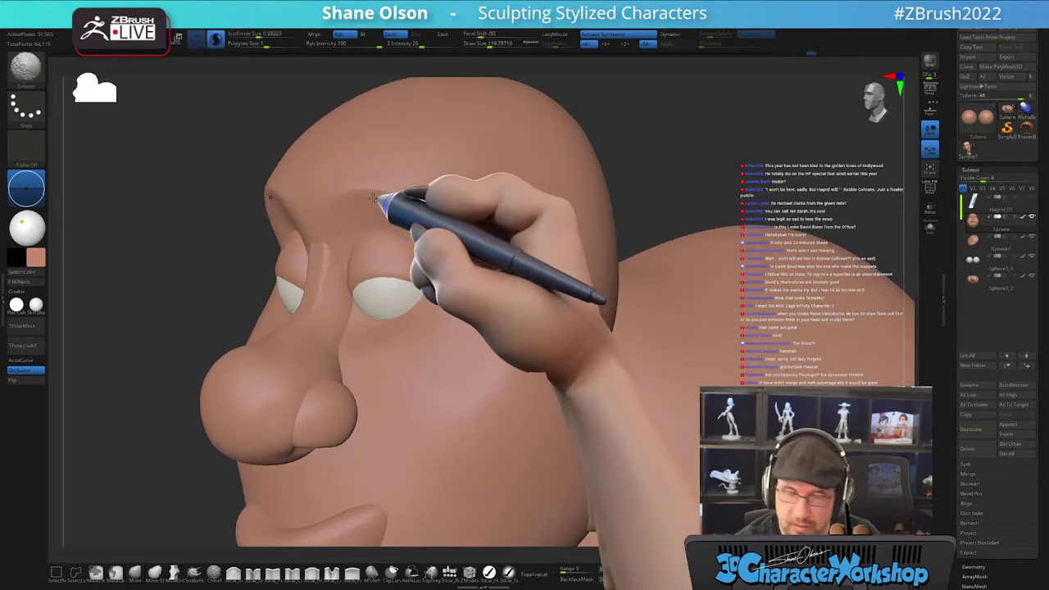
pyautogui.moveTo(443, 220)
pyautogui.mouseDown(button='right')
pyautogui.moveTo(480, 211)
pyautogui.moveTo(435, 240)
pyautogui.moveTo(407, 244)
pyautogui.moveTo(437, 262)
pyautogui.moveTo(408, 195)
pyautogui.moveTo(442, 172)
pyautogui.moveTo(384, 180)
pyautogui.mouseUp(button='right')
pyautogui.click(234, 574)
pyautogui.press('s')
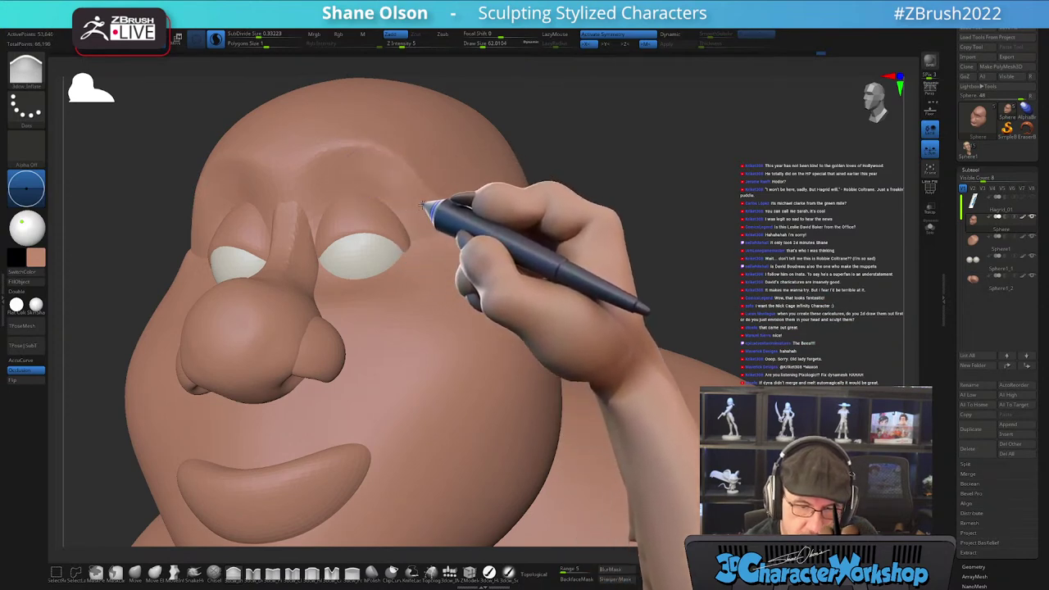
pyautogui.moveTo(459, 227)
pyautogui.mouseDown(button='right')
pyautogui.moveTo(604, 191)
pyautogui.moveTo(585, 206)
pyautogui.moveTo(379, 192)
pyautogui.mouseUp(button='right')
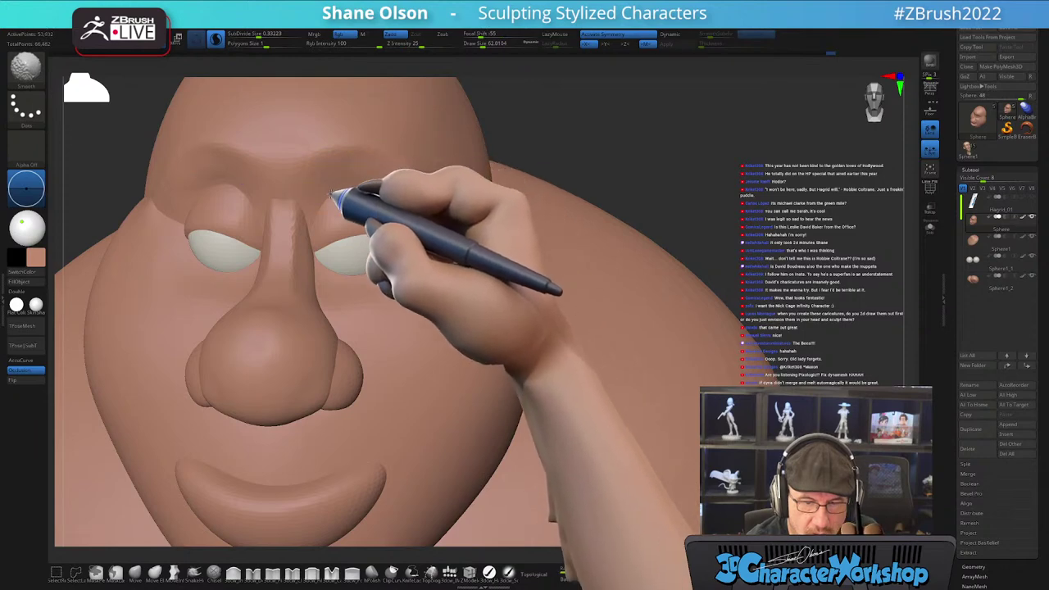
pyautogui.moveTo(480, 216)
pyautogui.mouseDown(button='right')
pyautogui.moveTo(468, 238)
pyautogui.moveTo(499, 279)
pyautogui.mouseUp(button='right')
pyautogui.keyDown('alt'); pyautogui.moveTo(463, 318); pyautogui.dragTo(483, 313, button='right'); pyautogui.keyUp('alt')
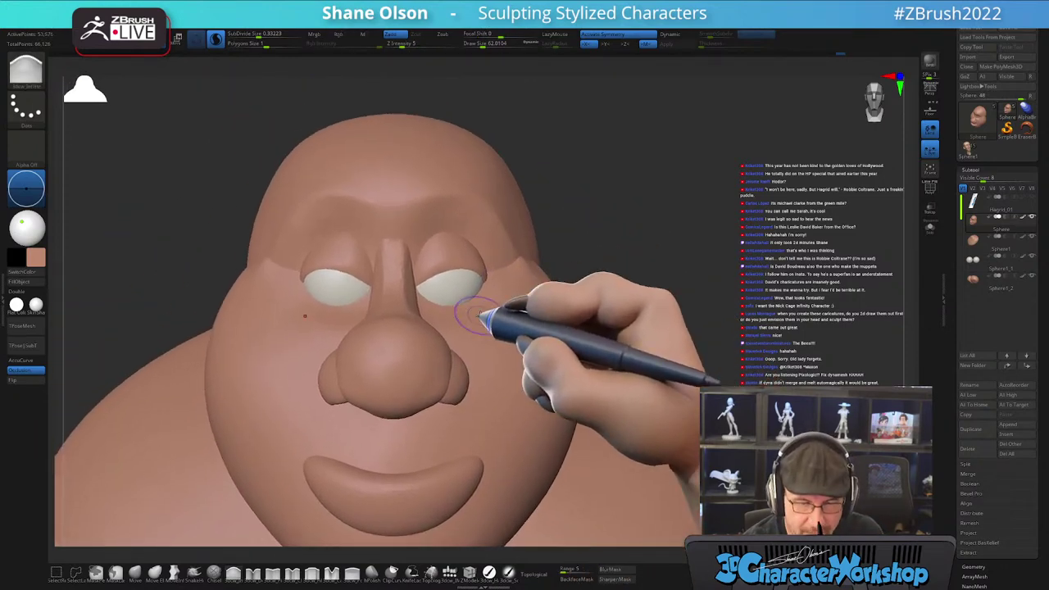
# - Switch to the upper eyelids subtool and reshape the lids with the Move brush so they wrap around the white eyes
pyautogui.click(136, 573)
pyautogui.hotkey('shift', 'f')
pyautogui.hotkey('shift', 'f')
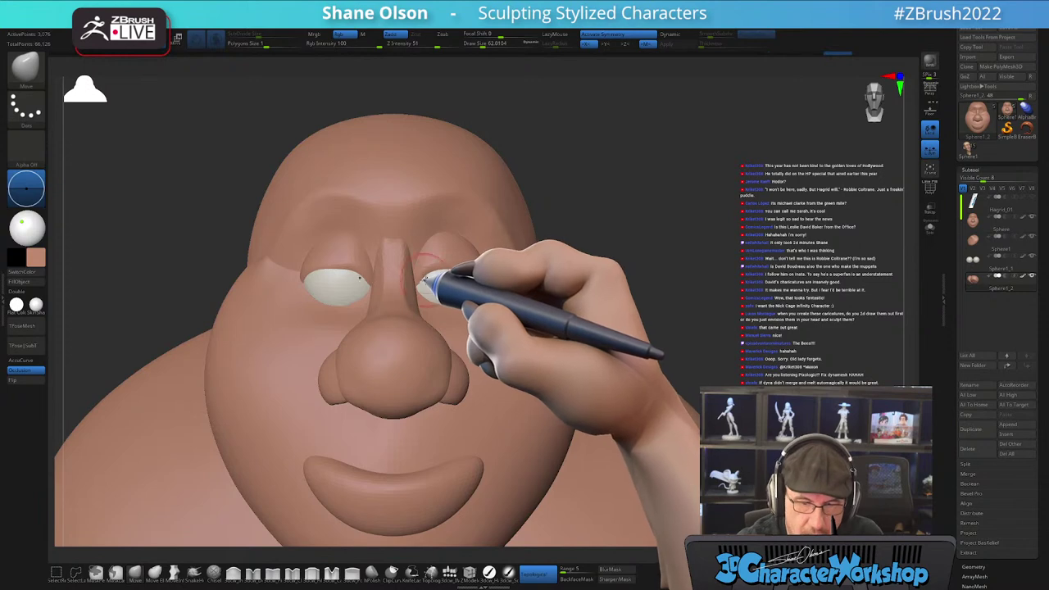
pyautogui.moveTo(478, 255)
pyautogui.mouseDown(button='right')
pyautogui.moveTo(465, 266)
pyautogui.moveTo(480, 266)
pyautogui.moveTo(461, 321)
pyautogui.mouseUp(button='right')
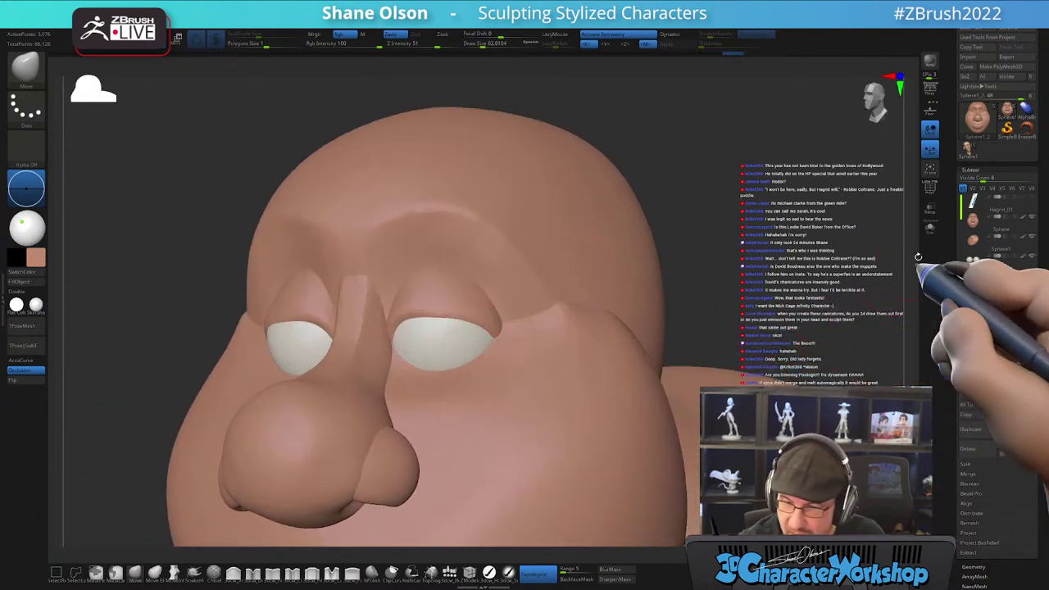
pyautogui.click(331, 571)
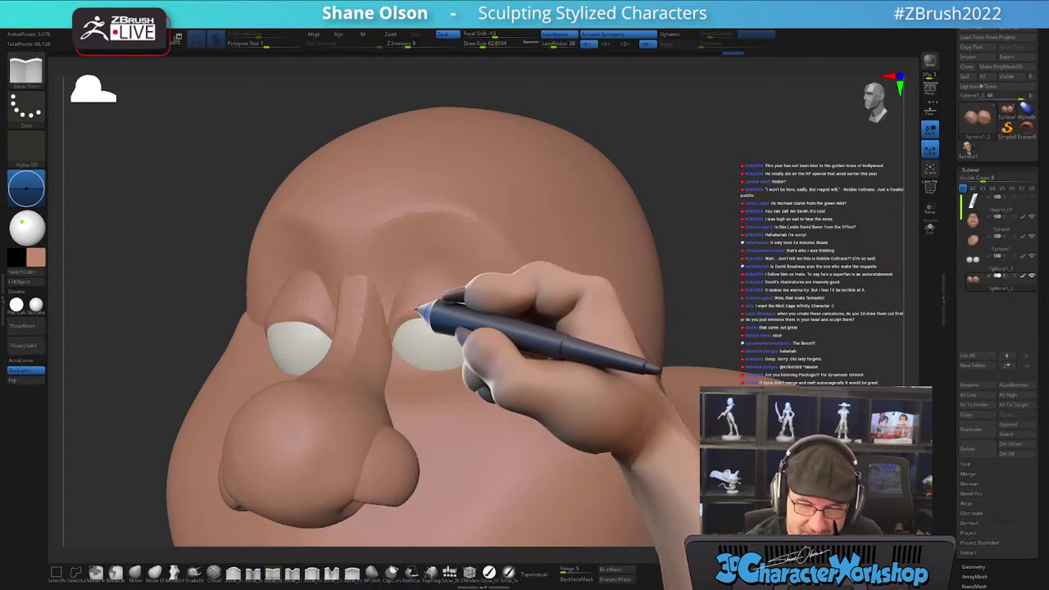
pyautogui.moveTo(500, 330)
pyautogui.mouseDown(button='right')
pyautogui.moveTo(585, 363)
pyautogui.moveTo(598, 351)
pyautogui.moveTo(568, 363)
pyautogui.moveTo(585, 328)
pyautogui.mouseUp(button='right')
pyautogui.click(135, 571)
pyautogui.moveTo(478, 332)
pyautogui.mouseDown(button='right')
pyautogui.moveTo(498, 301)
pyautogui.moveTo(471, 308)
pyautogui.moveTo(494, 391)
pyautogui.moveTo(490, 361)
pyautogui.moveTo(461, 335)
pyautogui.moveTo(468, 303)
pyautogui.moveTo(480, 334)
pyautogui.moveTo(464, 317)
pyautogui.moveTo(487, 311)
pyautogui.mouseUp(button='right')
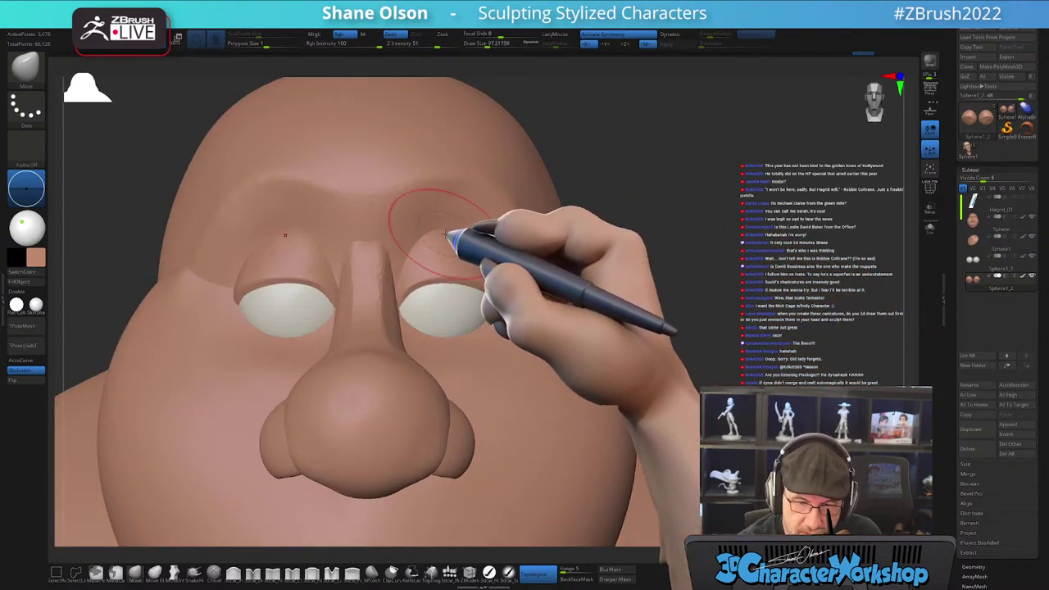
pyautogui.moveTo(449, 229)
pyautogui.mouseDown(button='right')
pyautogui.moveTo(487, 241)
pyautogui.moveTo(403, 249)
pyautogui.moveTo(482, 259)
pyautogui.moveTo(492, 281)
pyautogui.moveTo(557, 307)
pyautogui.moveTo(625, 300)
pyautogui.moveTo(620, 243)
pyautogui.mouseUp(button='right')
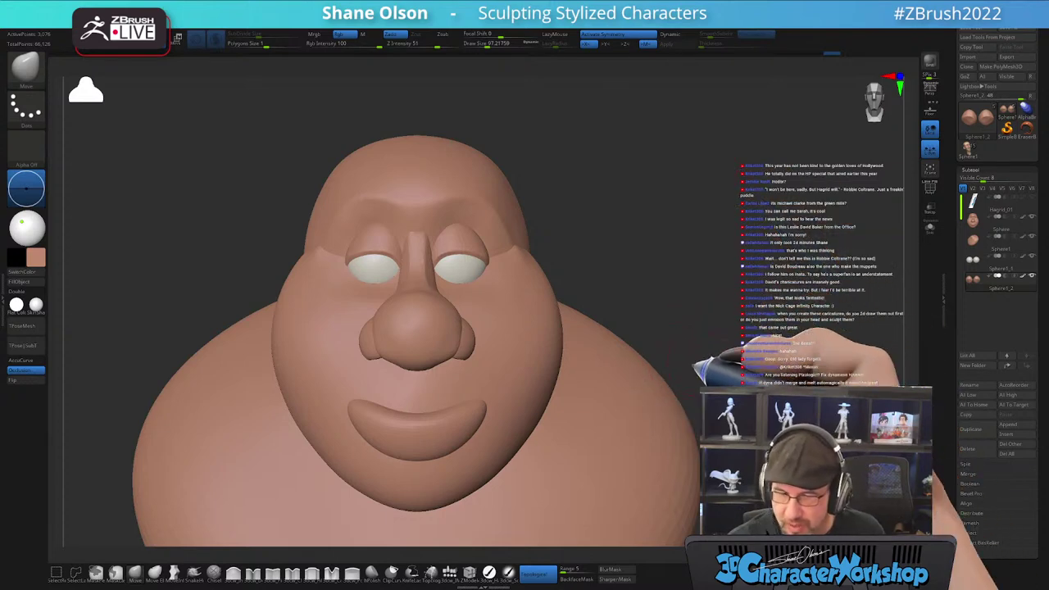
# - Duplicate the white eye spheres and fill the copy with the skin colour as the base for the lower eyelids
pyautogui.click(978, 261)
pyautogui.click(972, 429)
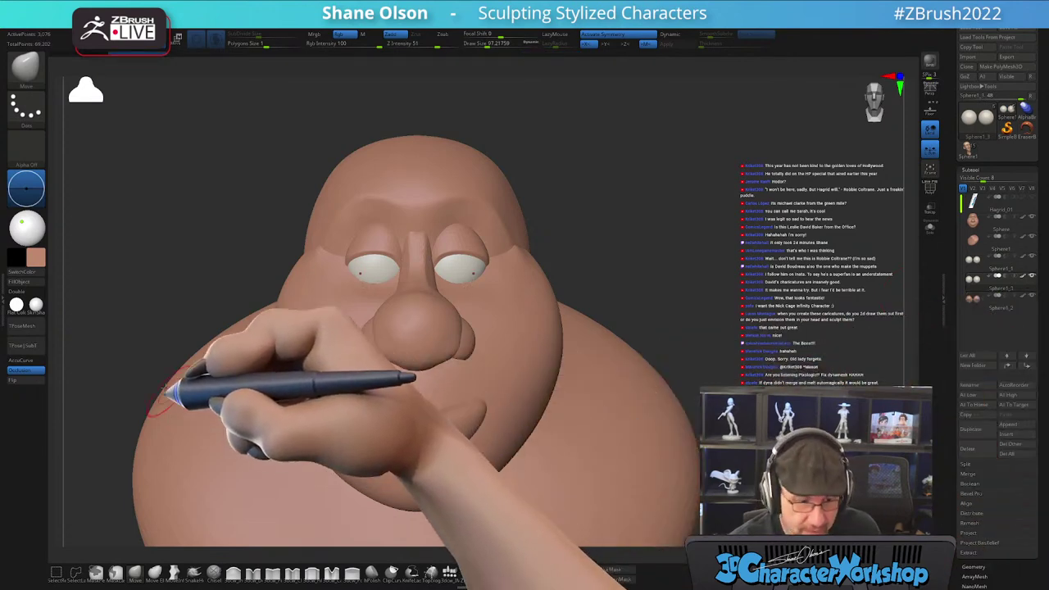
pyautogui.click(20, 282)
pyautogui.moveTo(503, 236)
pyautogui.keyDown('ctrl'); pyautogui.mouseDown(button='right')
pyautogui.moveTo(493, 250)
pyautogui.moveTo(458, 249)
pyautogui.moveTo(466, 245)
pyautogui.mouseUp(button='right'); pyautogui.keyUp('ctrl')
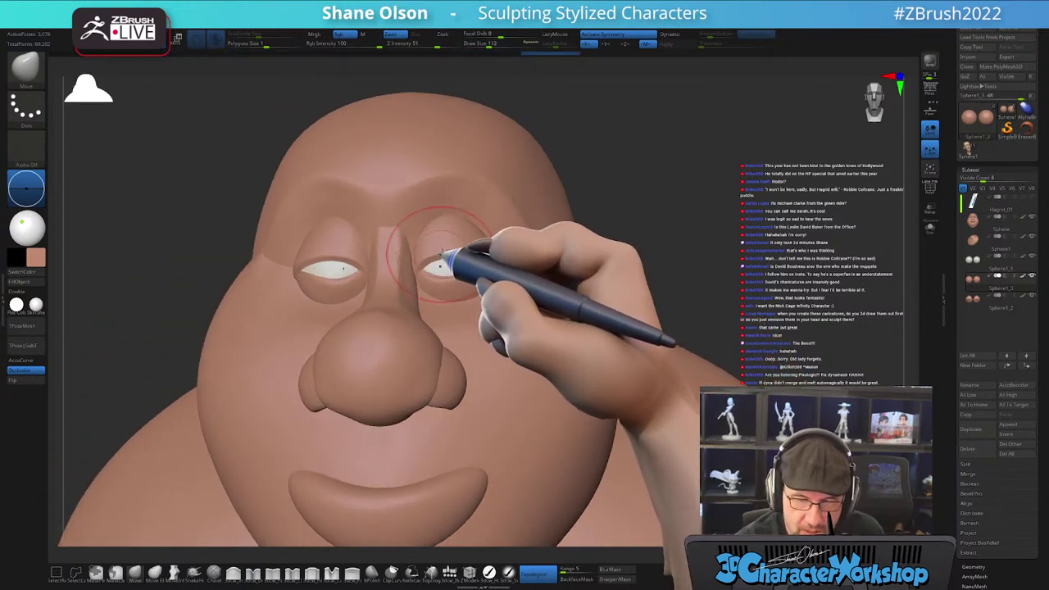
# - Form the duplicated skin-coloured spheres into lower eyelids beneath the white eyes with the Move brush
pyautogui.moveTo(489, 258)
pyautogui.mouseDown(button='right')
pyautogui.moveTo(492, 306)
pyautogui.moveTo(452, 276)
pyautogui.mouseUp(button='right')
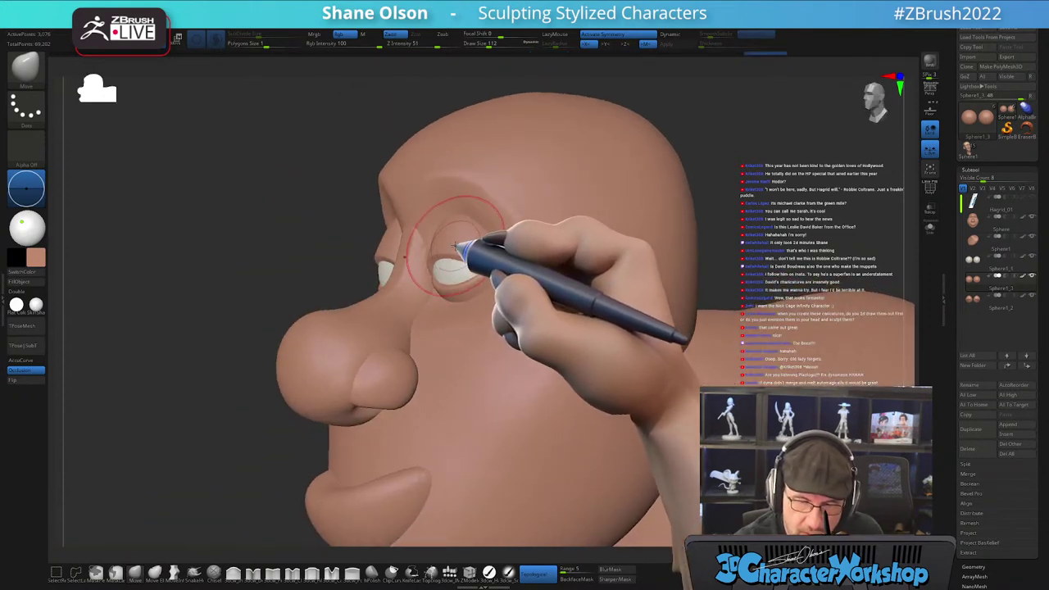
pyautogui.moveTo(474, 269)
pyautogui.mouseDown(button='right')
pyautogui.moveTo(524, 243)
pyautogui.moveTo(484, 253)
pyautogui.moveTo(494, 299)
pyautogui.moveTo(425, 271)
pyautogui.moveTo(480, 288)
pyautogui.moveTo(456, 286)
pyautogui.moveTo(445, 306)
pyautogui.moveTo(409, 300)
pyautogui.moveTo(421, 352)
pyautogui.moveTo(410, 303)
pyautogui.moveTo(450, 344)
pyautogui.moveTo(468, 312)
pyautogui.moveTo(438, 289)
pyautogui.mouseUp(button='right')
pyautogui.moveTo(373, 279)
pyautogui.mouseDown(button='right')
pyautogui.moveTo(475, 304)
pyautogui.moveTo(433, 328)
pyautogui.moveTo(519, 286)
pyautogui.moveTo(643, 263)
pyautogui.moveTo(686, 269)
pyautogui.moveTo(643, 275)
pyautogui.mouseUp(button='right')
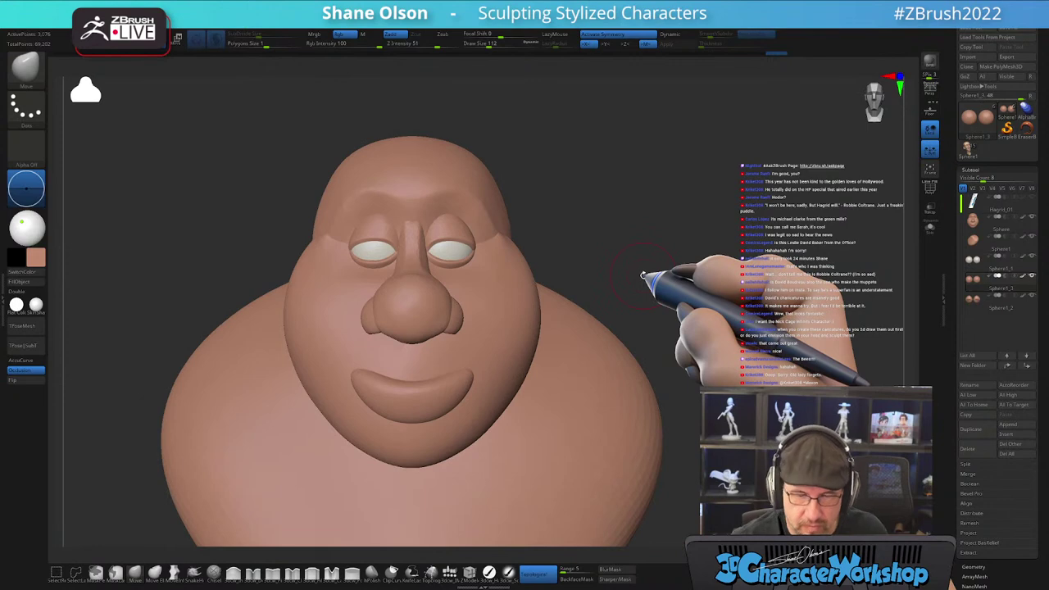
pyautogui.moveTo(464, 289)
pyautogui.mouseDown(button='right')
pyautogui.moveTo(457, 276)
pyautogui.moveTo(464, 309)
pyautogui.moveTo(473, 307)
pyautogui.moveTo(464, 287)
pyautogui.moveTo(465, 317)
pyautogui.moveTo(445, 306)
pyautogui.moveTo(487, 351)
pyautogui.moveTo(446, 295)
pyautogui.moveTo(461, 300)
pyautogui.moveTo(407, 287)
pyautogui.moveTo(480, 292)
pyautogui.moveTo(450, 286)
pyautogui.moveTo(442, 326)
pyautogui.moveTo(417, 281)
pyautogui.mouseUp(button='right')
pyautogui.moveTo(456, 320)
pyautogui.mouseDown(button='right')
pyautogui.moveTo(456, 344)
pyautogui.moveTo(480, 320)
pyautogui.moveTo(469, 305)
pyautogui.mouseUp(button='right')
pyautogui.moveTo(479, 352)
pyautogui.mouseDown(button='right')
pyautogui.moveTo(555, 300)
pyautogui.moveTo(650, 281)
pyautogui.mouseUp(button='right')
pyautogui.moveTo(445, 352)
pyautogui.mouseDown(button='right')
pyautogui.moveTo(436, 293)
pyautogui.moveTo(398, 297)
pyautogui.mouseUp(button='right')
# - Display the polyframe on the head mesh and smooth the cheeks and skull to even out the topology
pyautogui.hotkey('shift', 'f')
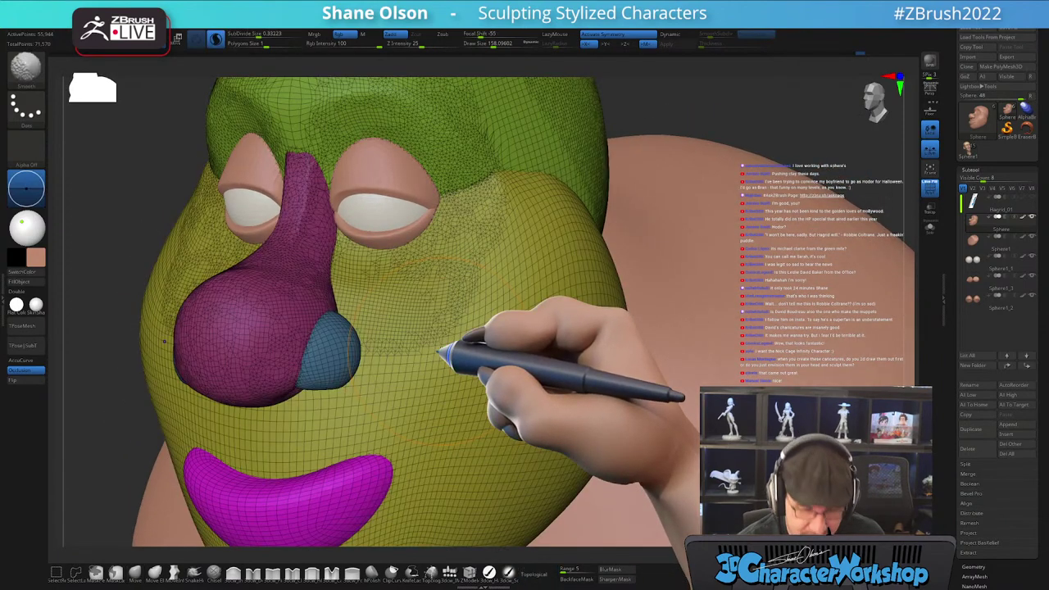
pyautogui.hotkey('shift', 'f')
pyautogui.moveTo(471, 270)
pyautogui.keyDown('shift'); pyautogui.mouseDown()
pyautogui.moveTo(520, 298)
pyautogui.moveTo(511, 315)
pyautogui.mouseUp(); pyautogui.keyUp('shift')
pyautogui.hotkey('shift', 'f')
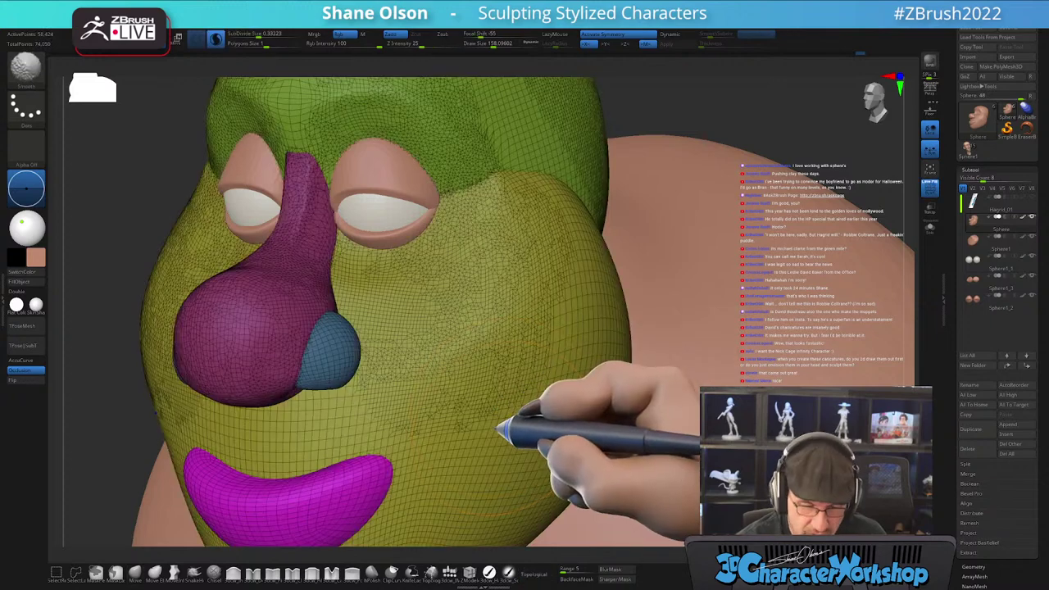
pyautogui.moveTo(478, 350)
pyautogui.keyDown('ctrl'); pyautogui.mouseDown(button='right')
pyautogui.moveTo(488, 341)
pyautogui.moveTo(456, 369)
pyautogui.mouseUp(button='right'); pyautogui.keyUp('ctrl')
pyautogui.moveTo(450, 363); pyautogui.dragTo(488, 357, button='right')
pyautogui.moveTo(513, 216)
pyautogui.keyDown('shift'); pyautogui.mouseDown()
pyautogui.moveTo(527, 204)
pyautogui.moveTo(555, 290)
pyautogui.mouseUp(); pyautogui.keyUp('shift')
pyautogui.moveTo(547, 360); pyautogui.dragTo(538, 399, button='right')
pyautogui.moveTo(539, 399); pyautogui.dragTo(409, 316)
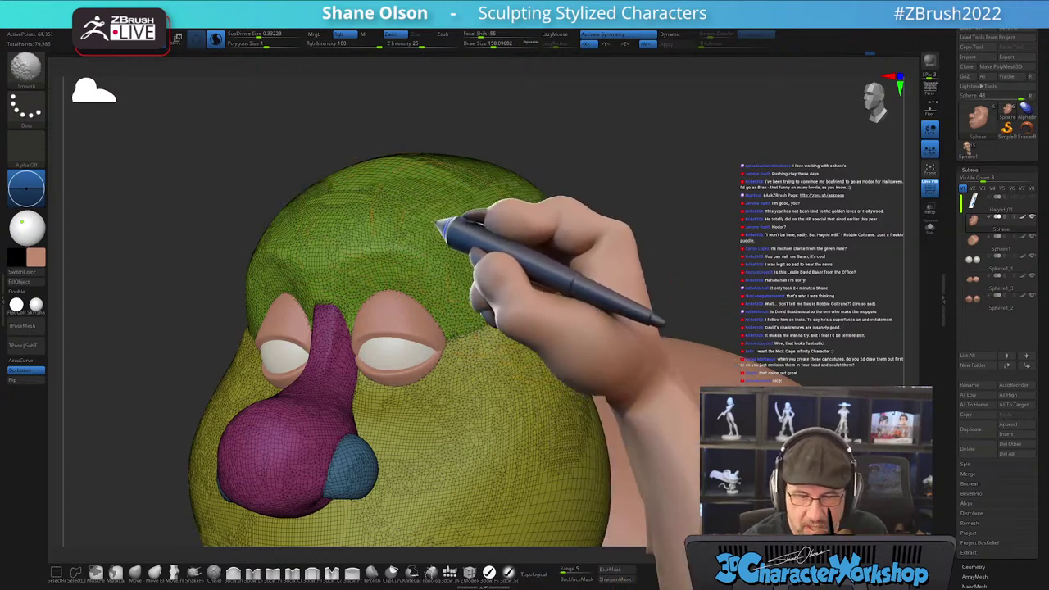
pyautogui.moveTo(604, 410); pyautogui.dragTo(552, 370)
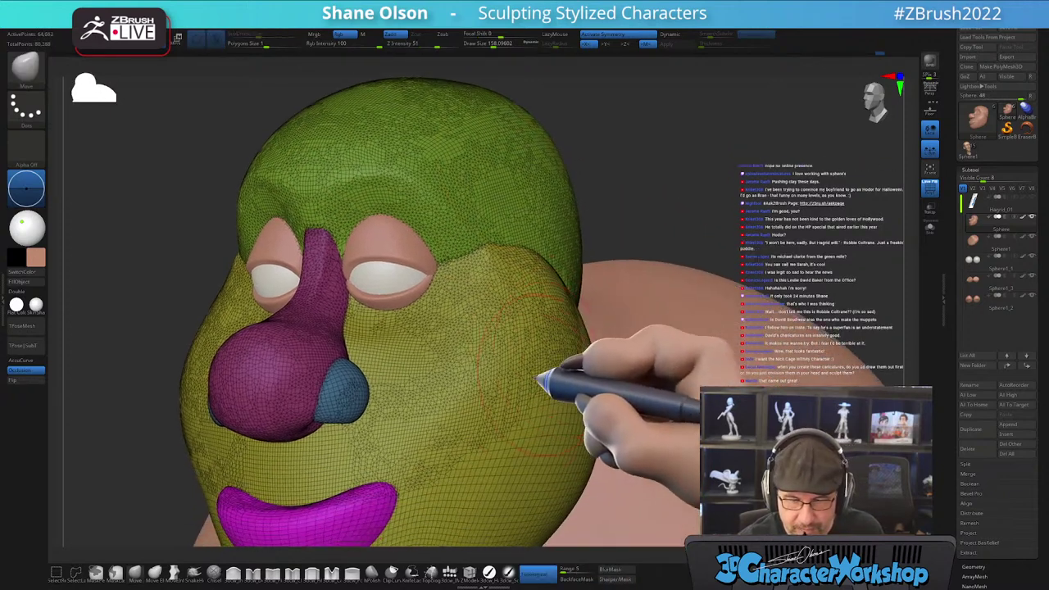
# - Hide the polyframe and reshape the cheek contours on the head with the Move brush
pyautogui.hotkey('shift', 'f')
pyautogui.moveTo(522, 402)
pyautogui.keyDown('ctrl'); pyautogui.mouseDown(button='right')
pyautogui.moveTo(509, 416)
pyautogui.moveTo(461, 356)
pyautogui.moveTo(495, 323)
pyautogui.mouseUp(button='right'); pyautogui.keyUp('ctrl')
pyautogui.moveTo(524, 237)
pyautogui.keyDown('shift'); pyautogui.mouseDown()
pyautogui.moveTo(557, 206)
pyautogui.moveTo(586, 241)
pyautogui.moveTo(604, 363)
pyautogui.moveTo(588, 379)
pyautogui.mouseUp(); pyautogui.keyUp('shift')
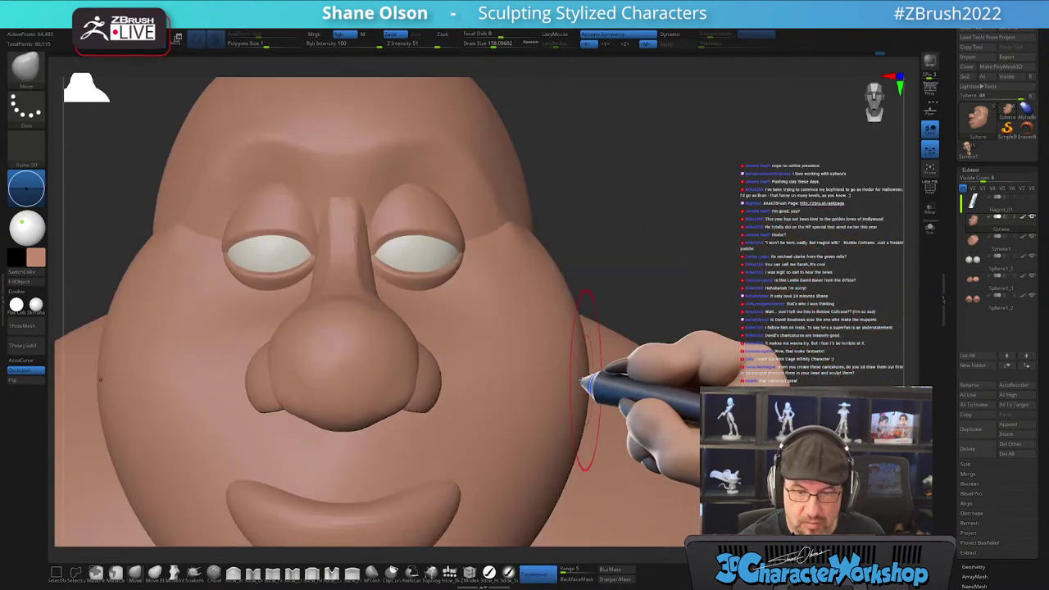
pyautogui.moveTo(512, 338); pyautogui.dragTo(465, 328, button='right')
pyautogui.moveTo(501, 385); pyautogui.dragTo(505, 389, button='right')
pyautogui.moveTo(506, 387)
pyautogui.mouseDown()
pyautogui.moveTo(510, 347)
pyautogui.moveTo(533, 368)
pyautogui.moveTo(481, 347)
pyautogui.moveTo(451, 300)
pyautogui.moveTo(440, 300)
pyautogui.mouseUp()
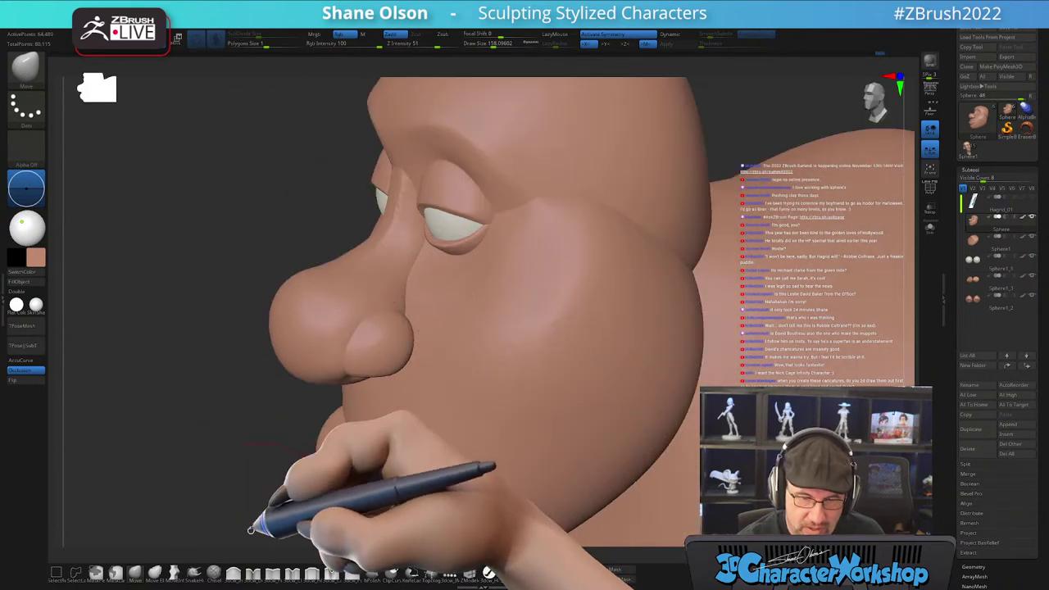
# - Undo the last stroke, reduce the brush size, then reshape and smooth the cheeks beside the nose
pyautogui.keyDown('alt'); pyautogui.moveTo(461, 324); pyautogui.dragTo(411, 370, button='right'); pyautogui.keyUp('alt')
pyautogui.hotkey('ctrl', 'z')
pyautogui.press('[')
pyautogui.press('[')
pyautogui.press('[')
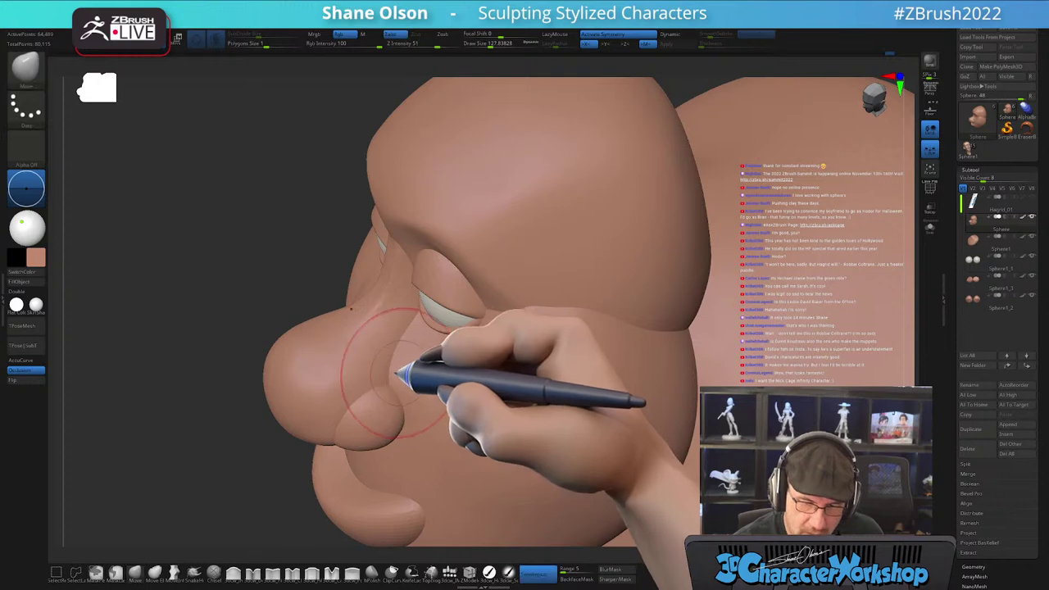
pyautogui.moveTo(375, 381)
pyautogui.mouseDown(button='right')
pyautogui.moveTo(393, 358)
pyautogui.moveTo(423, 371)
pyautogui.moveTo(435, 434)
pyautogui.moveTo(432, 410)
pyautogui.mouseUp(button='right')
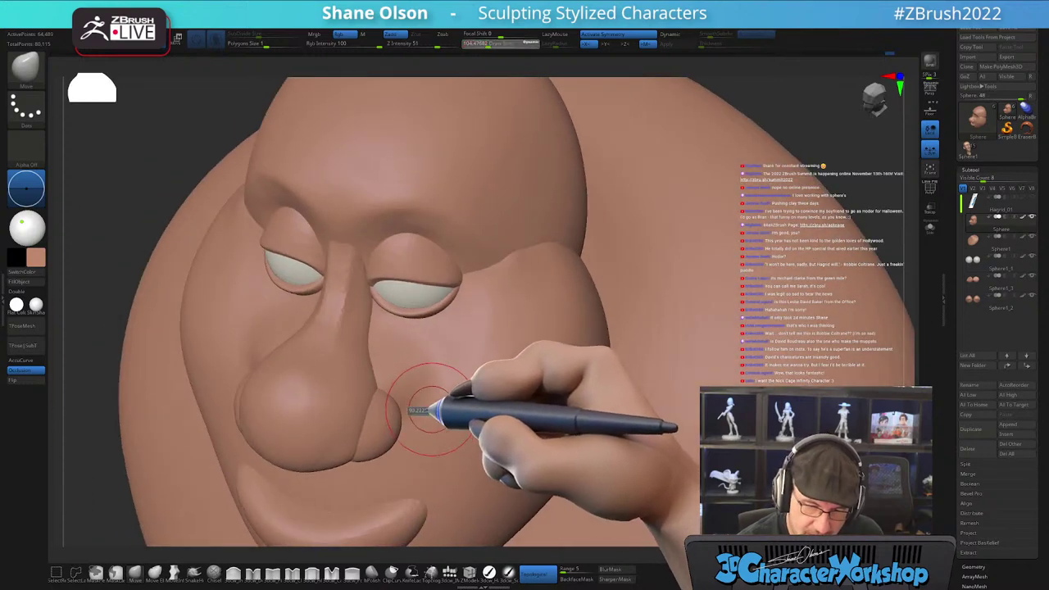
pyautogui.moveTo(432, 410)
pyautogui.keyDown('shift'); pyautogui.mouseDown()
pyautogui.moveTo(417, 353)
pyautogui.moveTo(436, 373)
pyautogui.mouseUp(); pyautogui.keyUp('shift')
pyautogui.moveTo(445, 376)
pyautogui.mouseDown(button='right')
pyautogui.moveTo(458, 346)
pyautogui.moveTo(429, 355)
pyautogui.moveTo(443, 379)
pyautogui.moveTo(465, 377)
pyautogui.moveTo(449, 331)
pyautogui.moveTo(480, 356)
pyautogui.mouseUp(button='right')
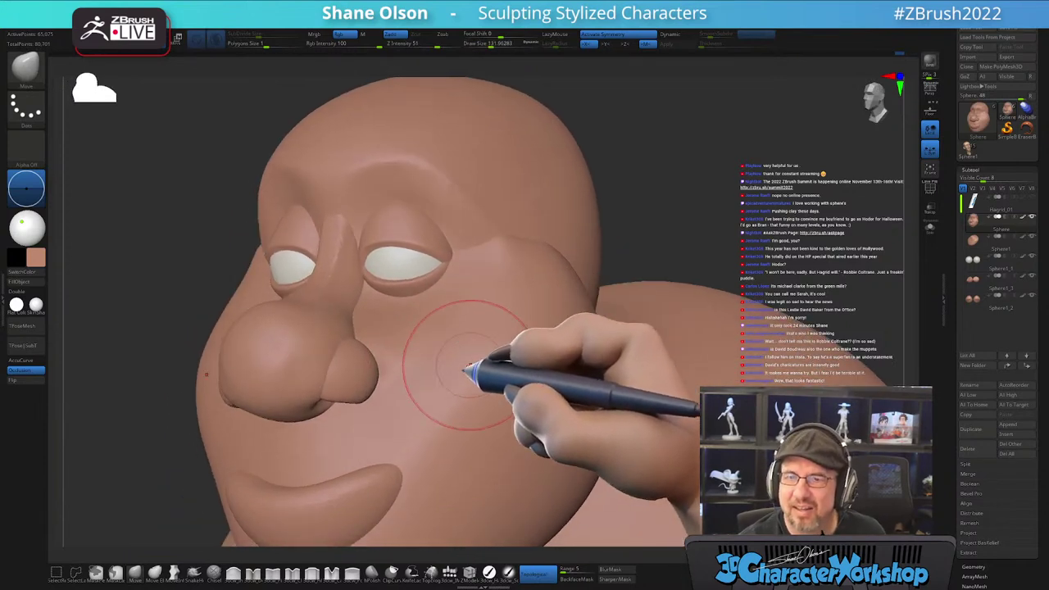
pyautogui.keyDown('shift'); pyautogui.moveTo(455, 379); pyautogui.dragTo(490, 365); pyautogui.keyUp('shift')
pyautogui.moveTo(491, 366)
pyautogui.mouseDown(button='right')
pyautogui.moveTo(420, 361)
pyautogui.moveTo(496, 410)
pyautogui.moveTo(503, 386)
pyautogui.moveTo(481, 339)
pyautogui.moveTo(481, 295)
pyautogui.moveTo(636, 339)
pyautogui.mouseUp(button='right')
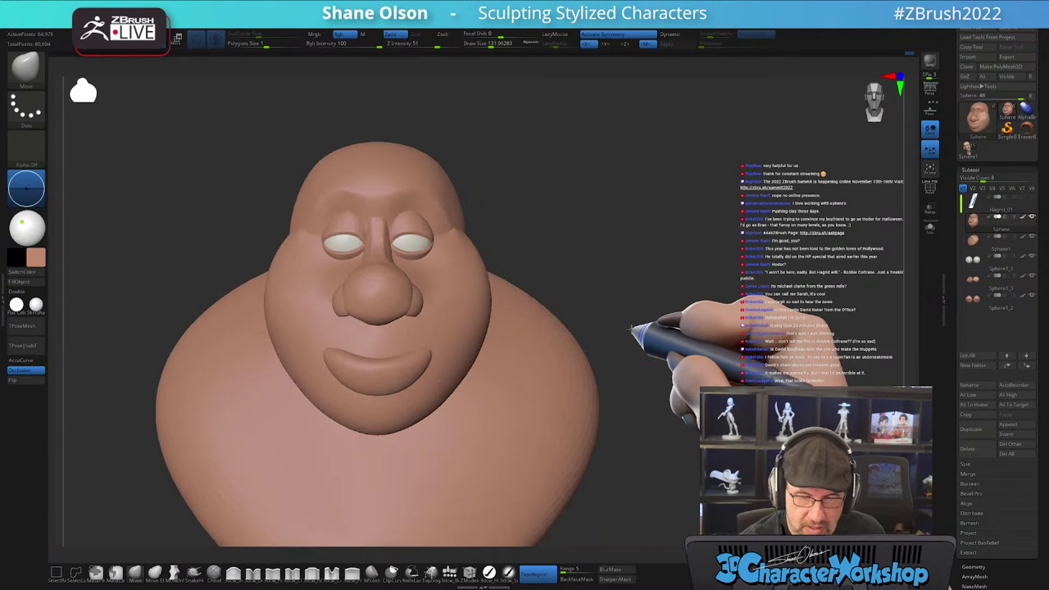
# - Reshape the lower lip and the corners of the mouth with a smaller Move brush
pyautogui.moveTo(480, 351)
pyautogui.mouseDown(button='right')
pyautogui.moveTo(464, 332)
pyautogui.moveTo(467, 311)
pyautogui.moveTo(461, 340)
pyautogui.moveTo(435, 349)
pyautogui.moveTo(453, 331)
pyautogui.moveTo(484, 347)
pyautogui.moveTo(481, 358)
pyautogui.moveTo(428, 408)
pyautogui.moveTo(450, 368)
pyautogui.moveTo(440, 366)
pyautogui.moveTo(362, 471)
pyautogui.mouseUp(button='right')
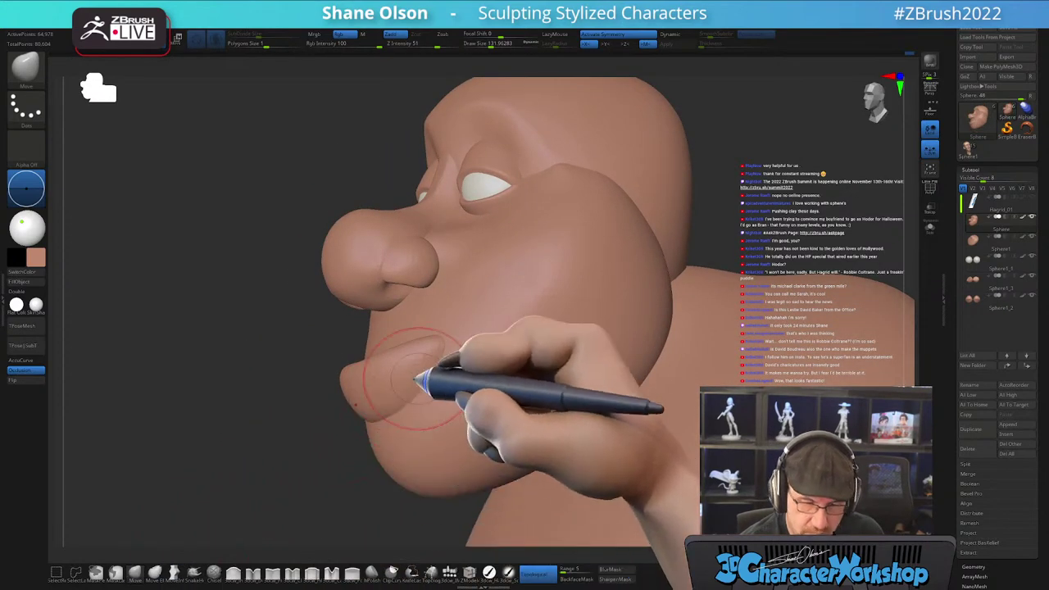
pyautogui.moveTo(461, 332)
pyautogui.mouseDown(button='right')
pyautogui.moveTo(434, 373)
pyautogui.moveTo(424, 358)
pyautogui.moveTo(381, 367)
pyautogui.moveTo(418, 353)
pyautogui.moveTo(384, 374)
pyautogui.moveTo(402, 346)
pyautogui.moveTo(443, 352)
pyautogui.moveTo(421, 368)
pyautogui.mouseUp(button='right')
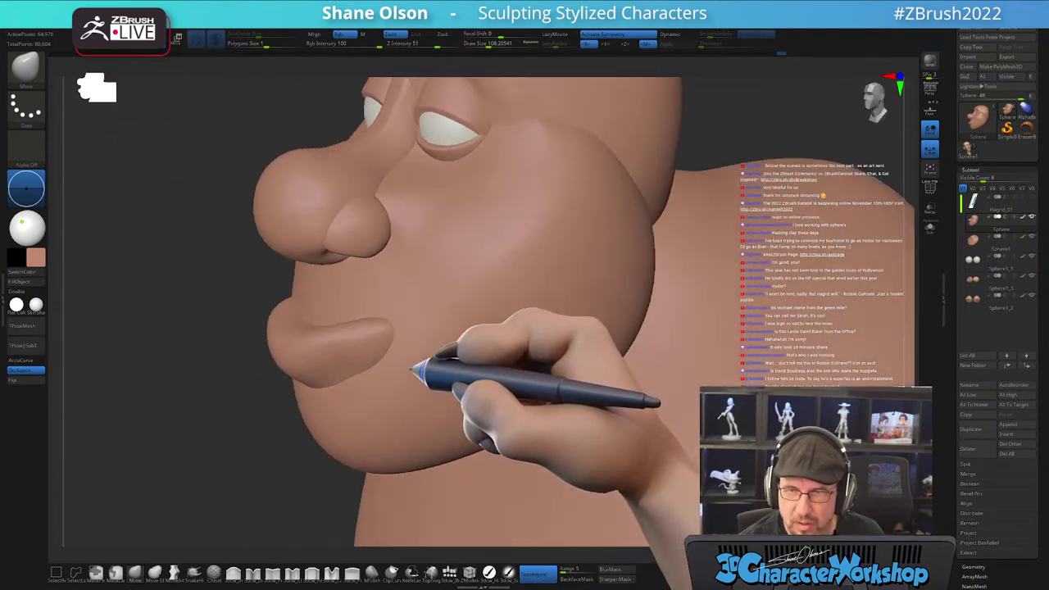
pyautogui.moveTo(305, 372); pyautogui.dragTo(336, 373, button='right')
pyautogui.moveTo(318, 379); pyautogui.dragTo(315, 380)
pyautogui.moveTo(354, 358)
pyautogui.mouseDown(button='right')
pyautogui.moveTo(356, 369)
pyautogui.moveTo(428, 352)
pyautogui.moveTo(426, 332)
pyautogui.moveTo(445, 363)
pyautogui.moveTo(436, 373)
pyautogui.moveTo(350, 364)
pyautogui.mouseUp(button='right')
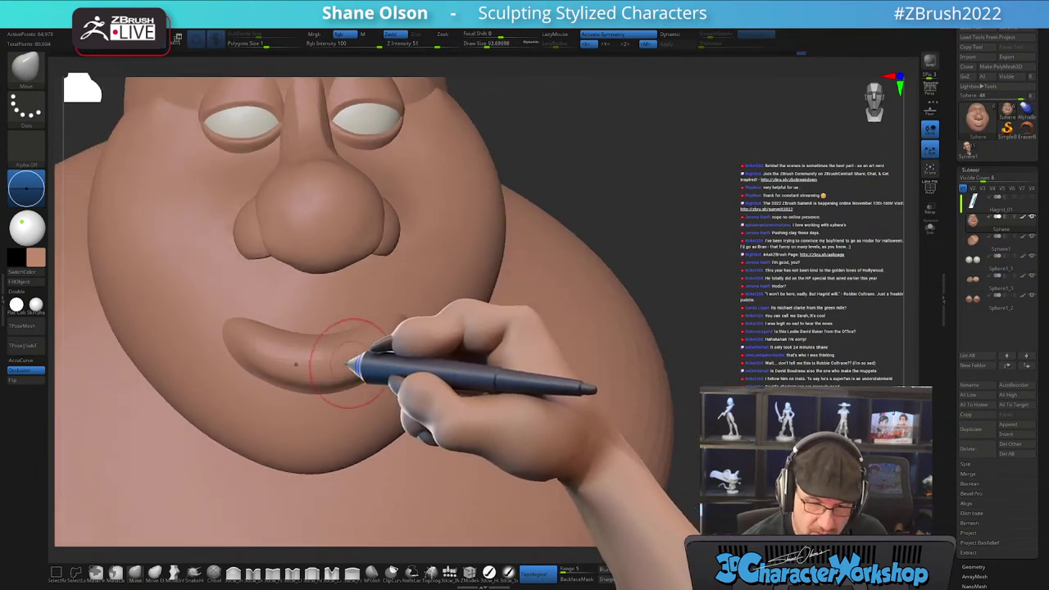
pyautogui.moveTo(414, 366); pyautogui.dragTo(320, 371, button='right')
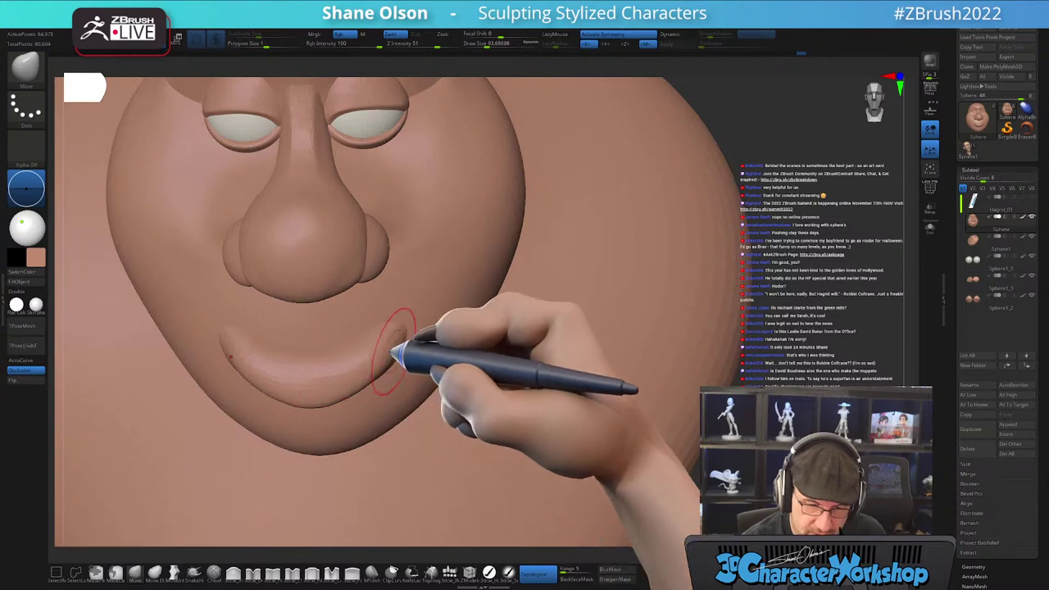
pyautogui.moveTo(390, 351); pyautogui.dragTo(372, 384, button='right')
pyautogui.moveTo(394, 345); pyautogui.dragTo(408, 348, button='right')
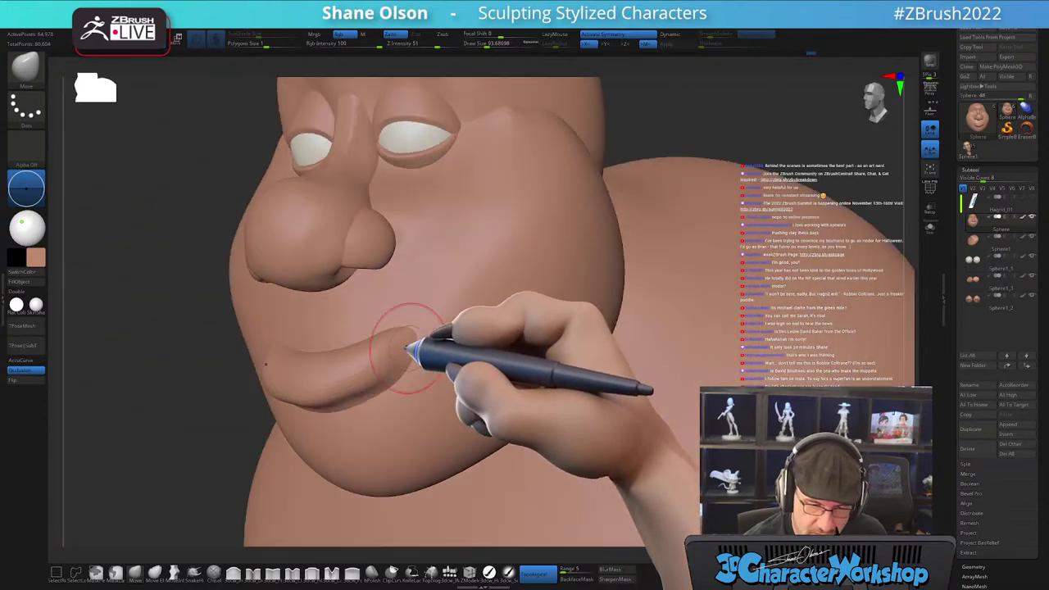
# - Smooth the lip surface and soften the mouth corners where they meet the cheeks
pyautogui.press('shift')
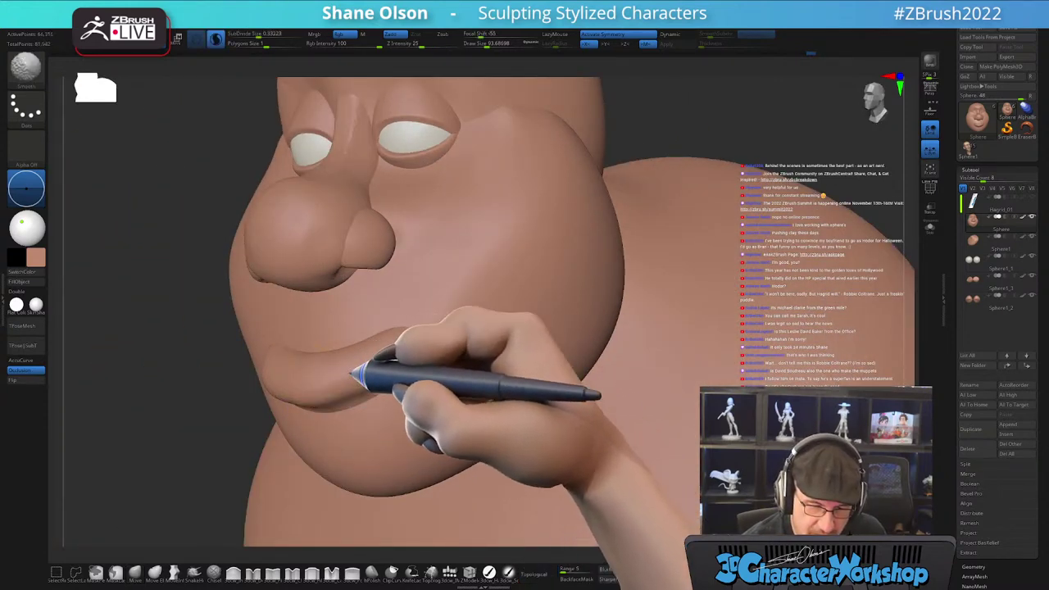
pyautogui.moveTo(412, 355)
pyautogui.mouseDown(button='right')
pyautogui.moveTo(398, 366)
pyautogui.moveTo(421, 370)
pyautogui.moveTo(316, 374)
pyautogui.mouseUp(button='right')
pyautogui.hotkey('shift', 'f')
pyautogui.hotkey('shift', 'f')
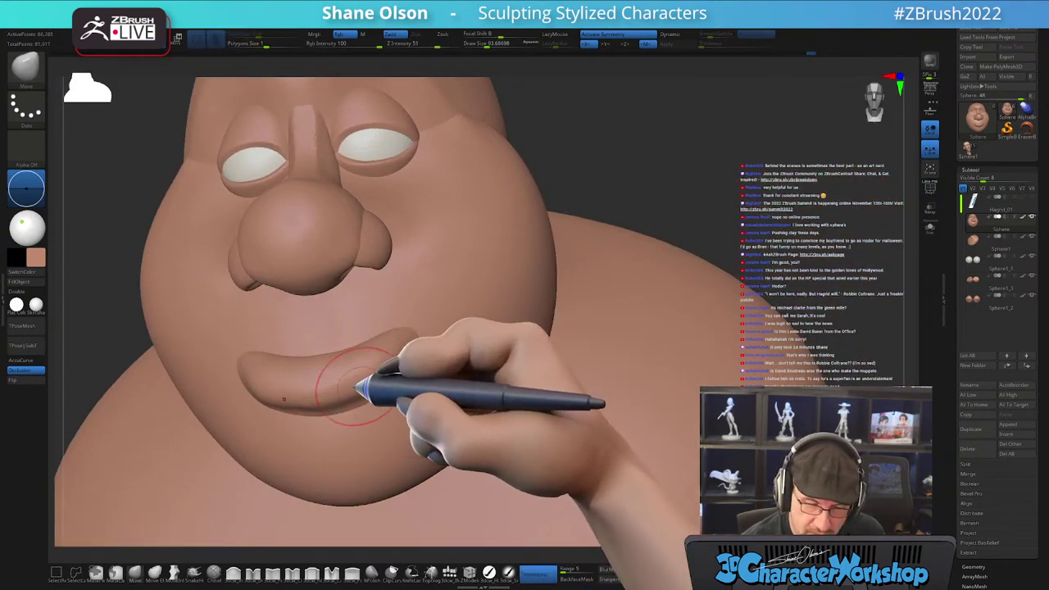
pyautogui.press('shift')
pyautogui.moveTo(400, 374); pyautogui.dragTo(461, 346, button='right')
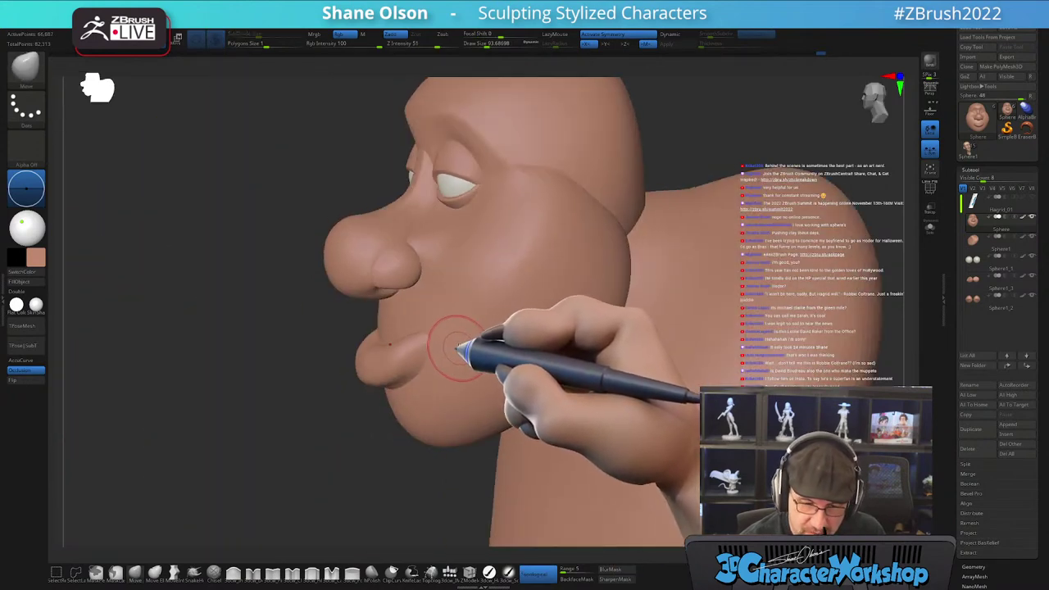
pyautogui.press('shift')
pyautogui.moveTo(456, 412)
pyautogui.keyDown('shift'); pyautogui.mouseDown(button='right')
pyautogui.moveTo(468, 382)
pyautogui.moveTo(492, 389)
pyautogui.moveTo(534, 374)
pyautogui.moveTo(491, 352)
pyautogui.moveTo(614, 335)
pyautogui.moveTo(605, 331)
pyautogui.mouseUp(button='right'); pyautogui.keyUp('shift')
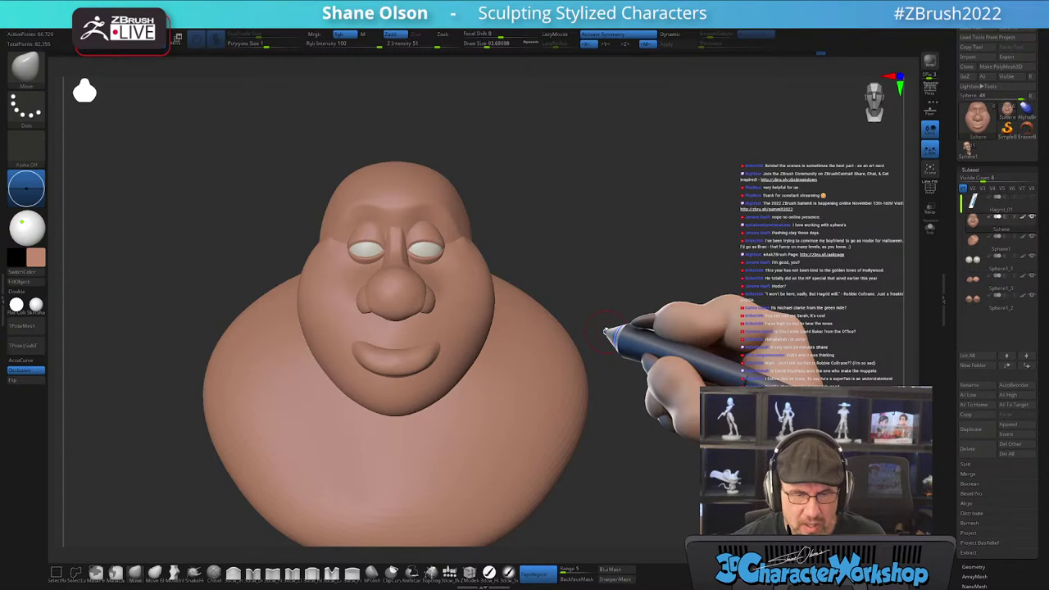
# - Enlarge the Move brush and reshape the sides of the forehead beside the brow
pyautogui.moveTo(510, 287)
pyautogui.keyDown('alt'); pyautogui.mouseDown(button='right')
pyautogui.moveTo(492, 279)
pyautogui.moveTo(517, 389)
pyautogui.mouseUp(button='right'); pyautogui.keyUp('alt')
pyautogui.keyDown('alt'); pyautogui.moveTo(533, 340); pyautogui.dragTo(537, 311, button='right'); pyautogui.keyUp('alt')
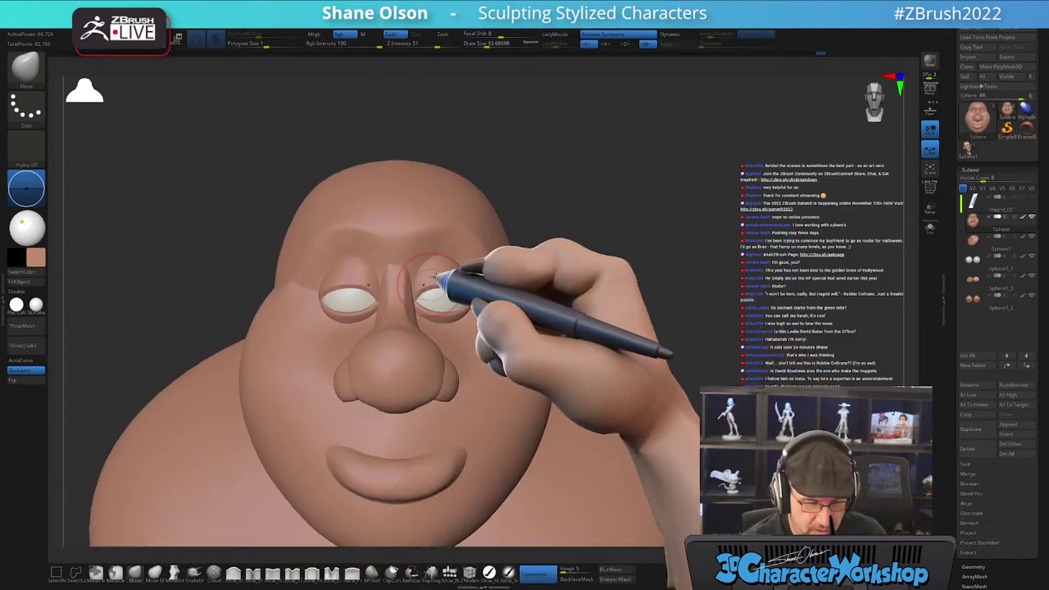
pyautogui.keyDown('alt'); pyautogui.moveTo(459, 238); pyautogui.dragTo(496, 224, button='right'); pyautogui.keyUp('alt')
pyautogui.press('s')
pyautogui.moveTo(480, 238); pyautogui.dragTo(482, 239)
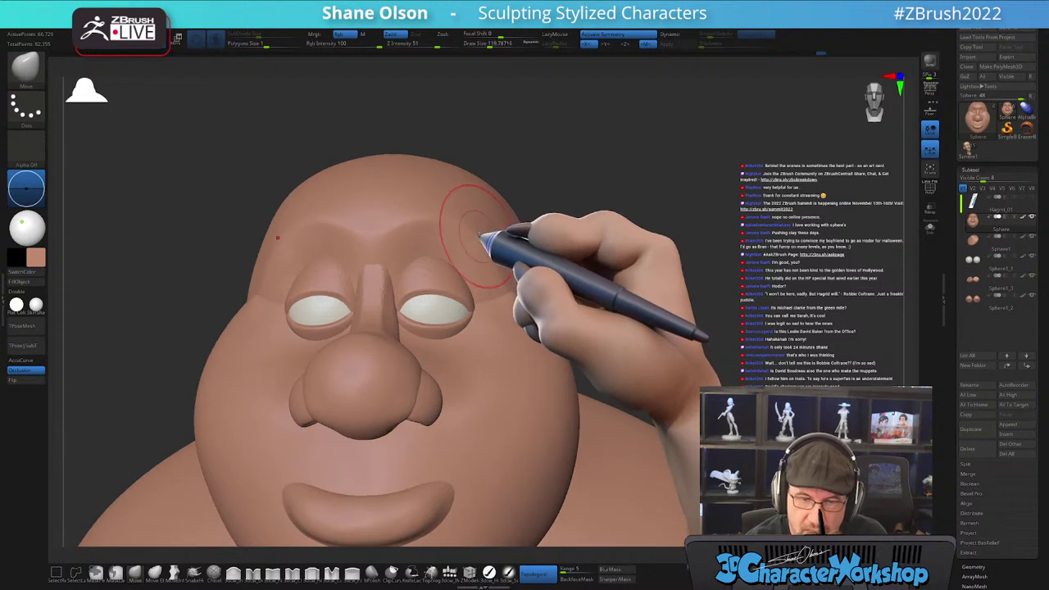
# - Reduce the Move brush and refine the brow ridge and temples from three-quarter and front angles
pyautogui.moveTo(485, 234); pyautogui.dragTo(459, 205, button='right')
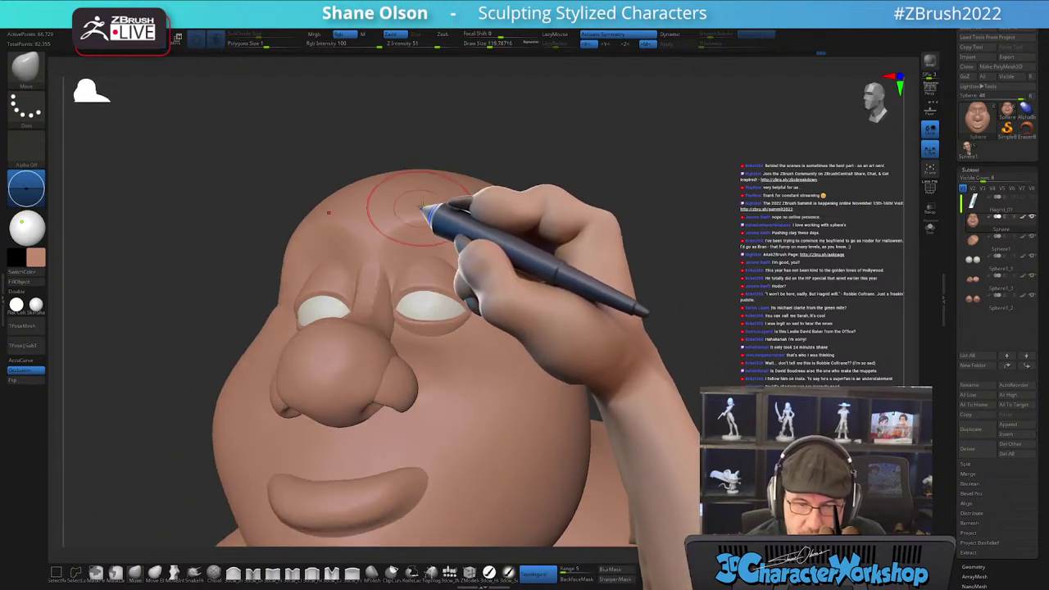
pyautogui.press('s')
pyautogui.moveTo(417, 220)
pyautogui.mouseDown()
pyautogui.moveTo(401, 221)
pyautogui.moveTo(403, 212)
pyautogui.mouseUp()
pyautogui.moveTo(431, 185); pyautogui.dragTo(411, 210, button='right')
pyautogui.moveTo(466, 237); pyautogui.dragTo(463, 240)
pyautogui.moveTo(463, 239)
pyautogui.mouseDown(button='right')
pyautogui.moveTo(480, 222)
pyautogui.moveTo(527, 235)
pyautogui.moveTo(515, 234)
pyautogui.mouseUp(button='right')
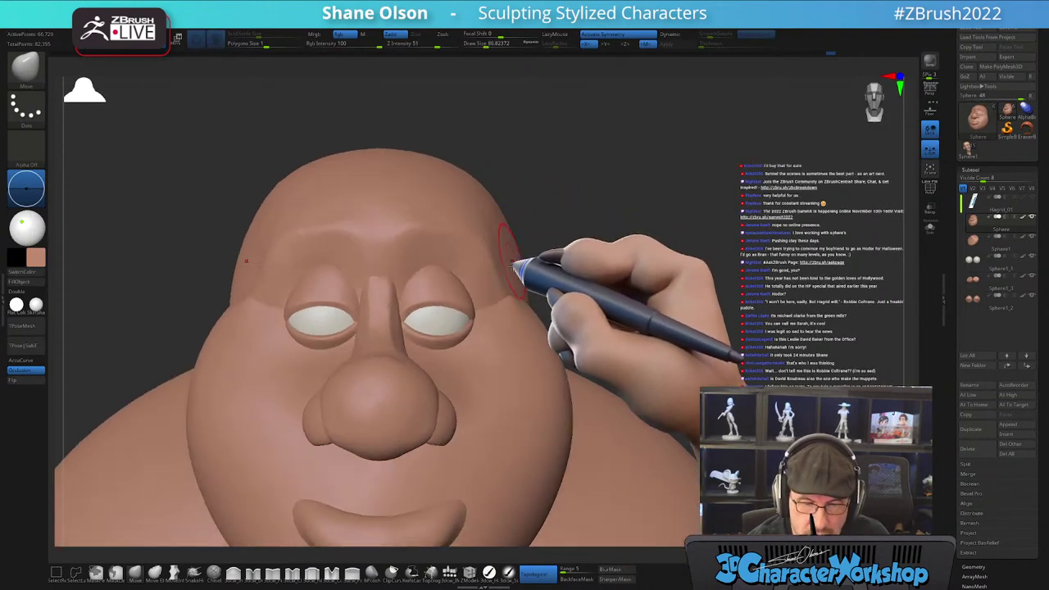
# - Shape the upper cheek contour just below the temples, working with a smaller Move brush
pyautogui.moveTo(522, 331); pyautogui.dragTo(527, 244, button='right')
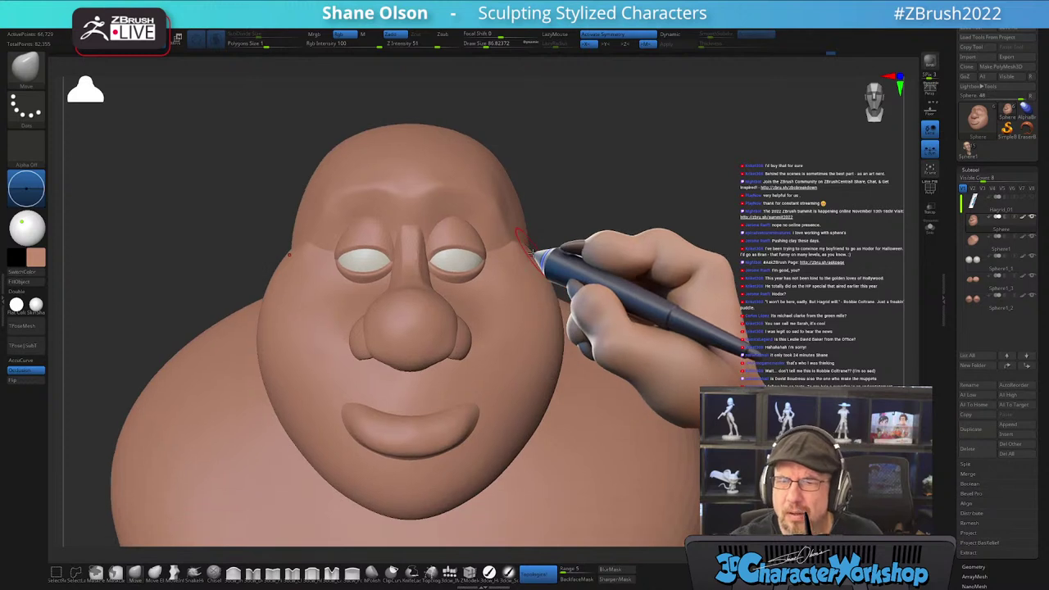
pyautogui.moveTo(532, 248); pyautogui.dragTo(640, 204, button='right')
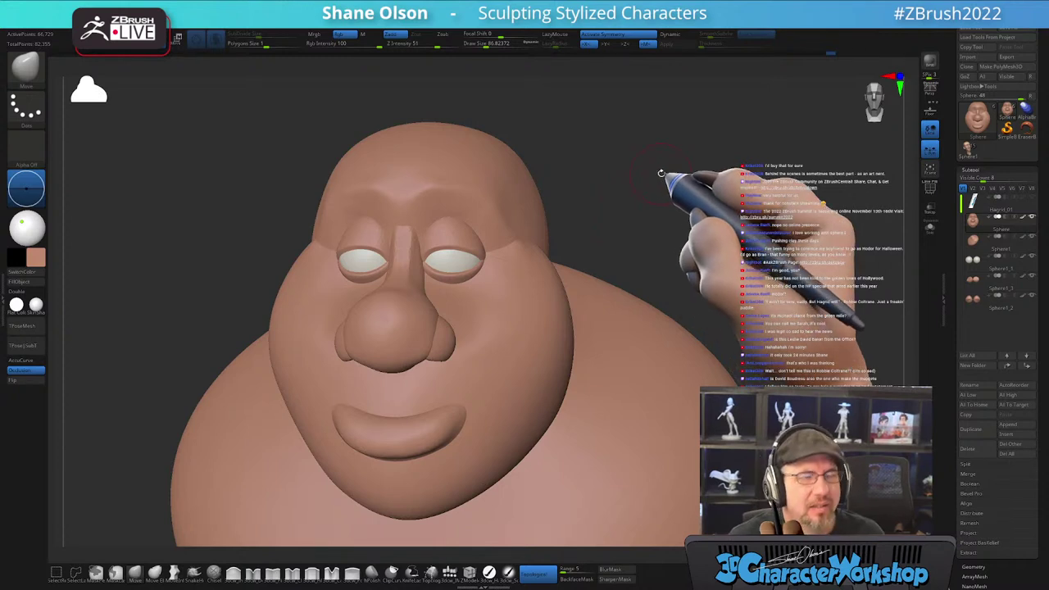
pyautogui.moveTo(660, 175); pyautogui.dragTo(656, 175, button='right')
pyautogui.moveTo(628, 210); pyautogui.dragTo(623, 196, button='right')
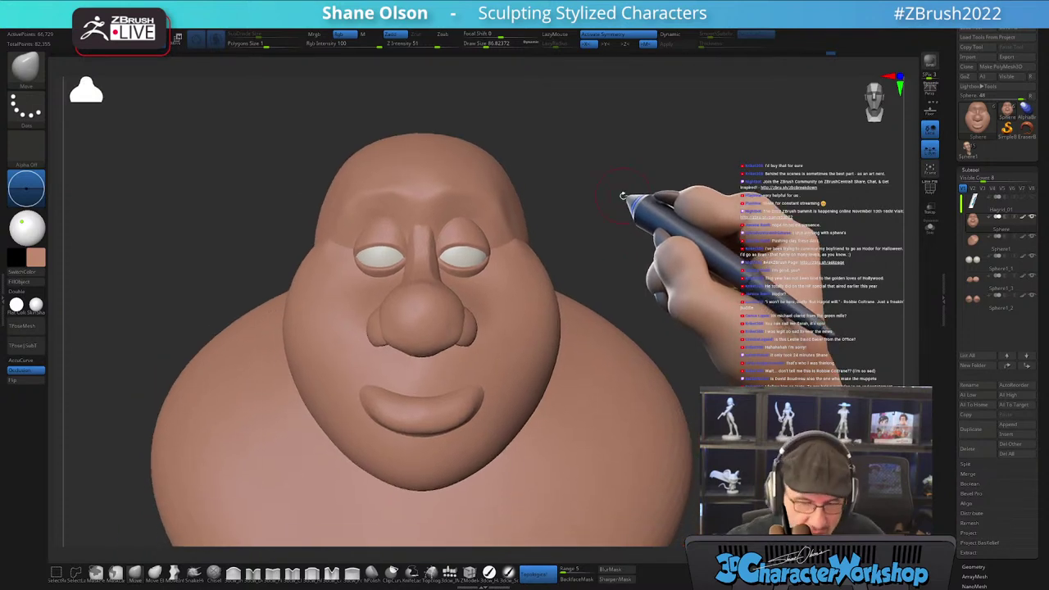
pyautogui.keyDown('ctrl'); pyautogui.moveTo(507, 321); pyautogui.dragTo(507, 337, button='right'); pyautogui.keyUp('ctrl')
pyautogui.keyDown('alt'); pyautogui.moveTo(531, 257); pyautogui.dragTo(534, 292, button='right'); pyautogui.keyUp('alt')
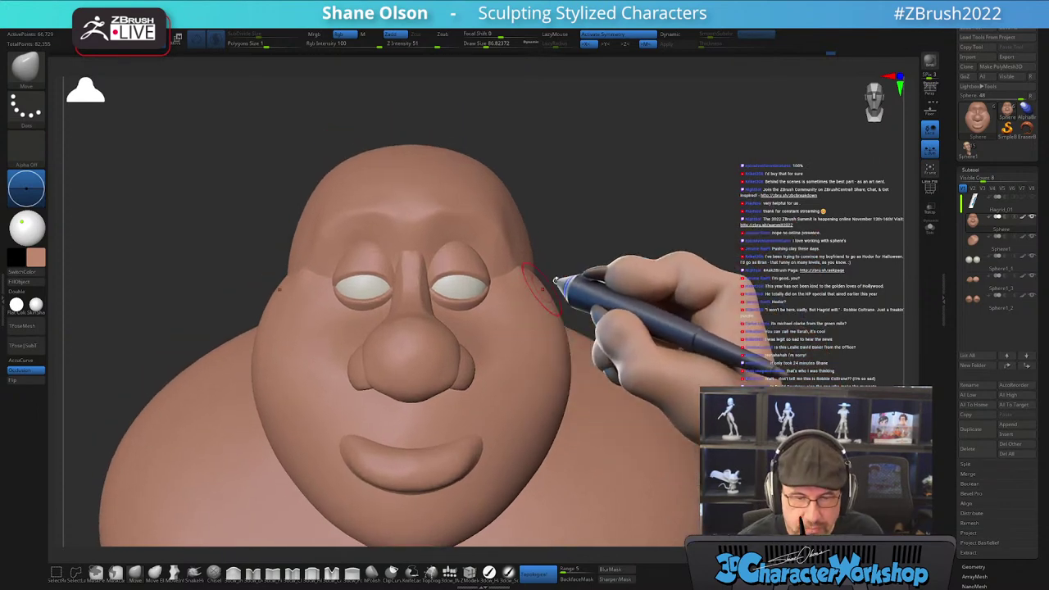
pyautogui.moveTo(632, 229)
pyautogui.mouseDown(button='right')
pyautogui.moveTo(597, 276)
pyautogui.moveTo(581, 276)
pyautogui.moveTo(600, 257)
pyautogui.moveTo(653, 245)
pyautogui.moveTo(640, 261)
pyautogui.mouseUp(button='right')
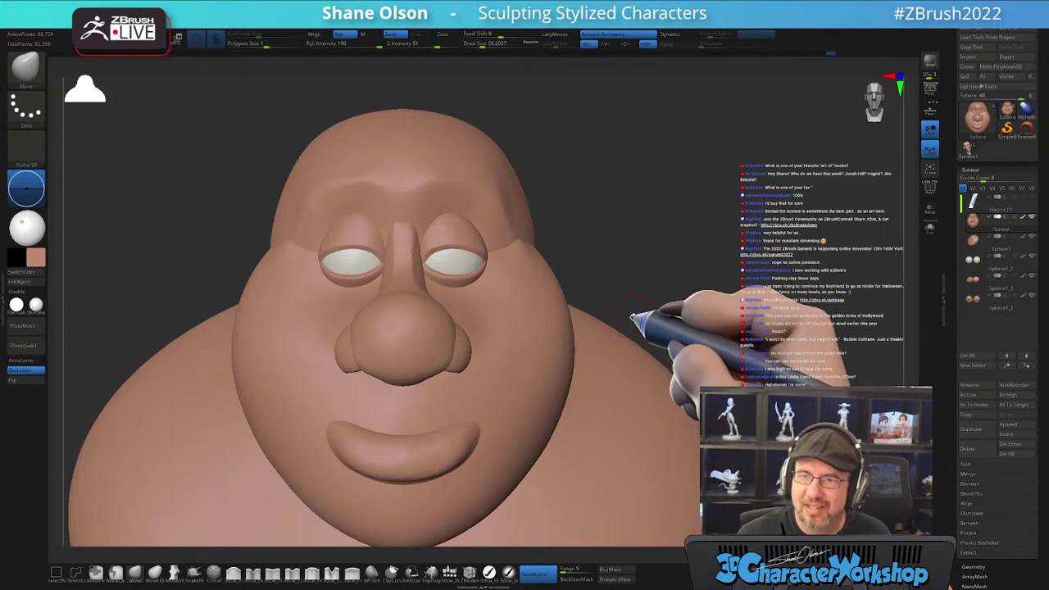
pyautogui.moveTo(636, 277)
pyautogui.mouseDown()
pyautogui.moveTo(632, 286)
pyautogui.moveTo(624, 256)
pyautogui.moveTo(693, 181)
pyautogui.mouseUp()
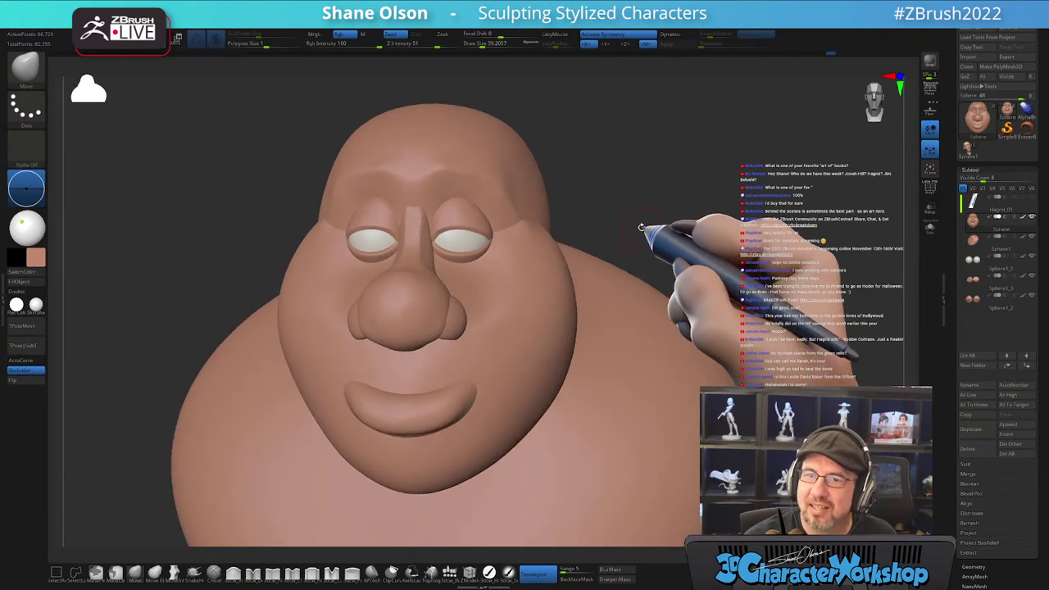
# - Adjust the outer edge of the cheeks beside the eyes with a larger Move brush
pyautogui.moveTo(645, 232)
pyautogui.mouseDown()
pyautogui.moveTo(661, 229)
pyautogui.moveTo(636, 241)
pyautogui.moveTo(525, 192)
pyautogui.mouseUp()
pyautogui.press(']')
pyautogui.moveTo(533, 201)
pyautogui.mouseDown(button='right')
pyautogui.moveTo(543, 270)
pyautogui.moveTo(552, 251)
pyautogui.mouseUp(button='right')
pyautogui.moveTo(553, 250)
pyautogui.mouseDown()
pyautogui.moveTo(574, 234)
pyautogui.moveTo(550, 264)
pyautogui.mouseUp()
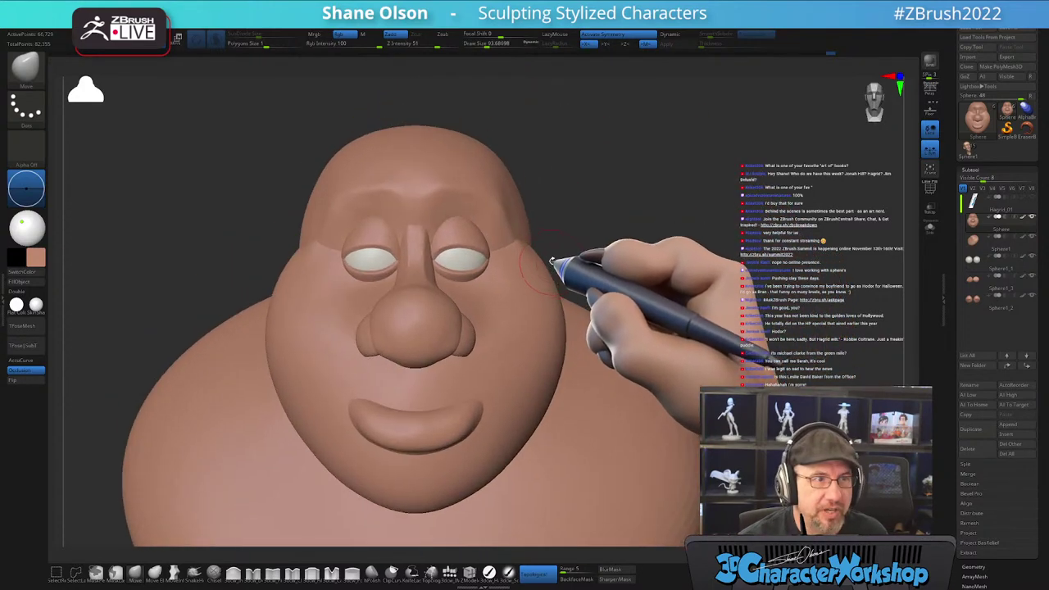
pyautogui.moveTo(533, 304)
pyautogui.mouseDown()
pyautogui.moveTo(555, 304)
pyautogui.moveTo(519, 284)
pyautogui.moveTo(594, 283)
pyautogui.moveTo(607, 309)
pyautogui.moveTo(625, 313)
pyautogui.moveTo(618, 318)
pyautogui.mouseUp()
pyautogui.press(']')
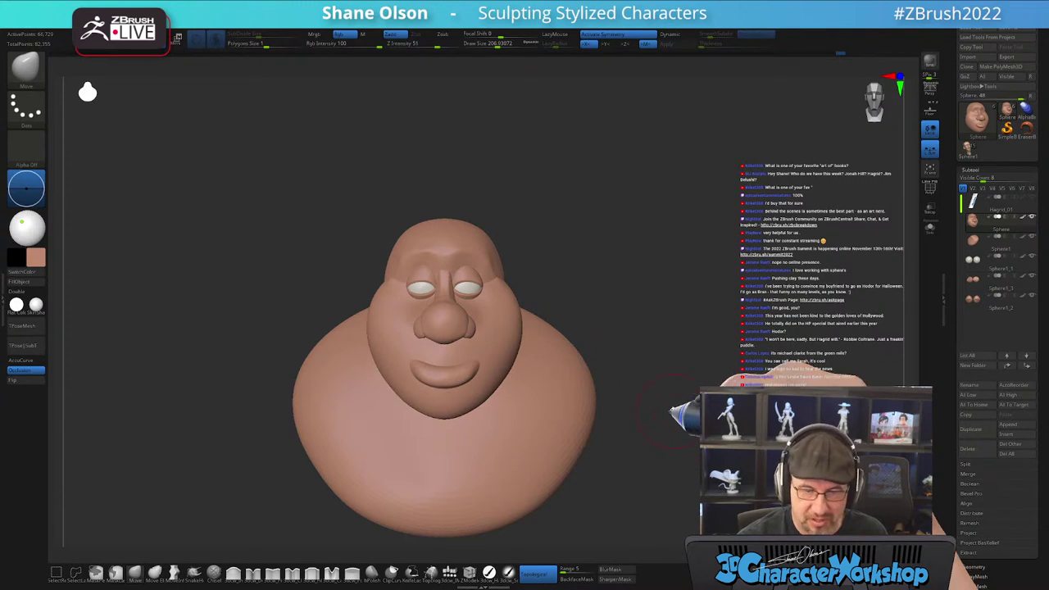
# - Smooth the temples and refine the side contour of the head where it meets the cheeks
pyautogui.moveTo(670, 409); pyautogui.dragTo(571, 303)
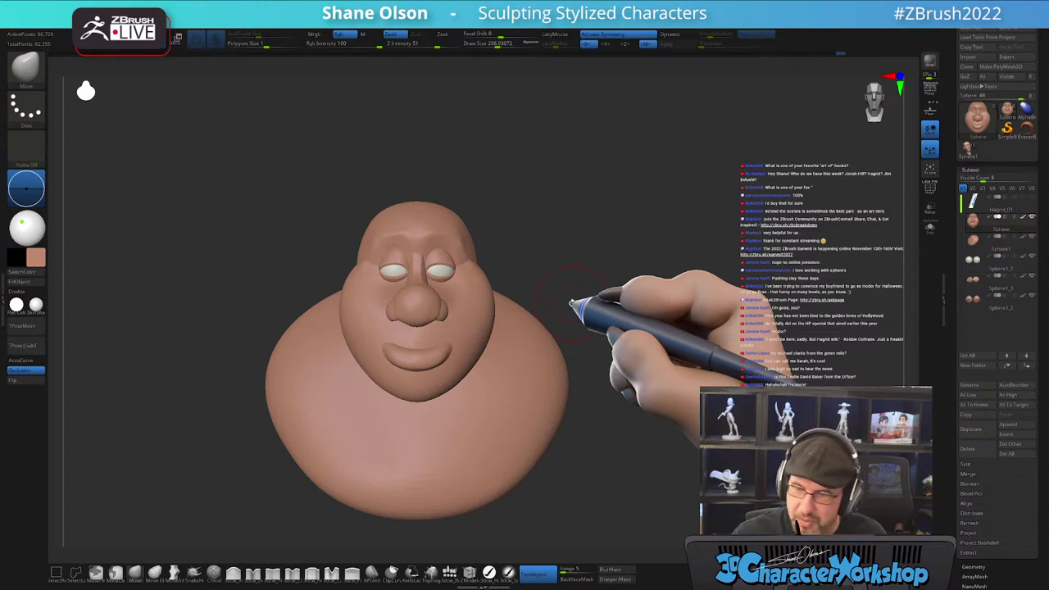
pyautogui.moveTo(553, 269)
pyautogui.keyDown('alt'); pyautogui.mouseDown()
pyautogui.moveTo(562, 251)
pyautogui.moveTo(558, 326)
pyautogui.moveTo(547, 322)
pyautogui.mouseUp(); pyautogui.keyUp('alt')
pyautogui.press('s')
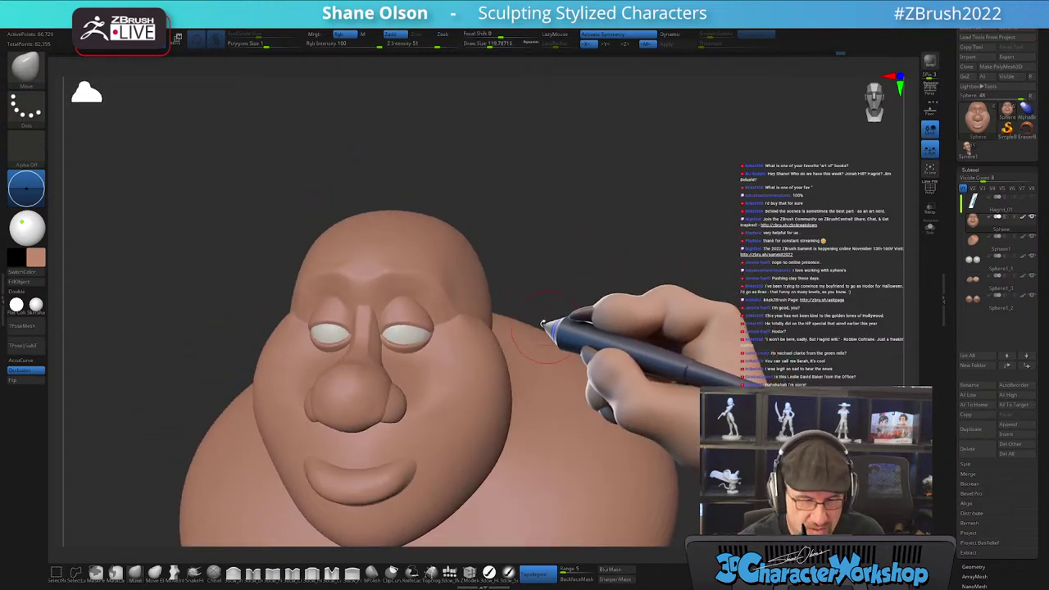
pyautogui.keyDown('shift'); pyautogui.moveTo(458, 278); pyautogui.dragTo(461, 260); pyautogui.keyUp('shift')
pyautogui.moveTo(558, 272)
pyautogui.mouseDown()
pyautogui.moveTo(506, 276)
pyautogui.moveTo(468, 298)
pyautogui.moveTo(463, 263)
pyautogui.mouseUp()
pyautogui.moveTo(557, 245)
pyautogui.mouseDown()
pyautogui.moveTo(484, 254)
pyautogui.moveTo(516, 293)
pyautogui.mouseUp()
pyautogui.moveTo(520, 298); pyautogui.dragTo(558, 295, button='right')
pyautogui.moveTo(555, 295)
pyautogui.mouseDown()
pyautogui.moveTo(581, 297)
pyautogui.moveTo(562, 297)
pyautogui.moveTo(543, 262)
pyautogui.moveTo(567, 281)
pyautogui.mouseUp()
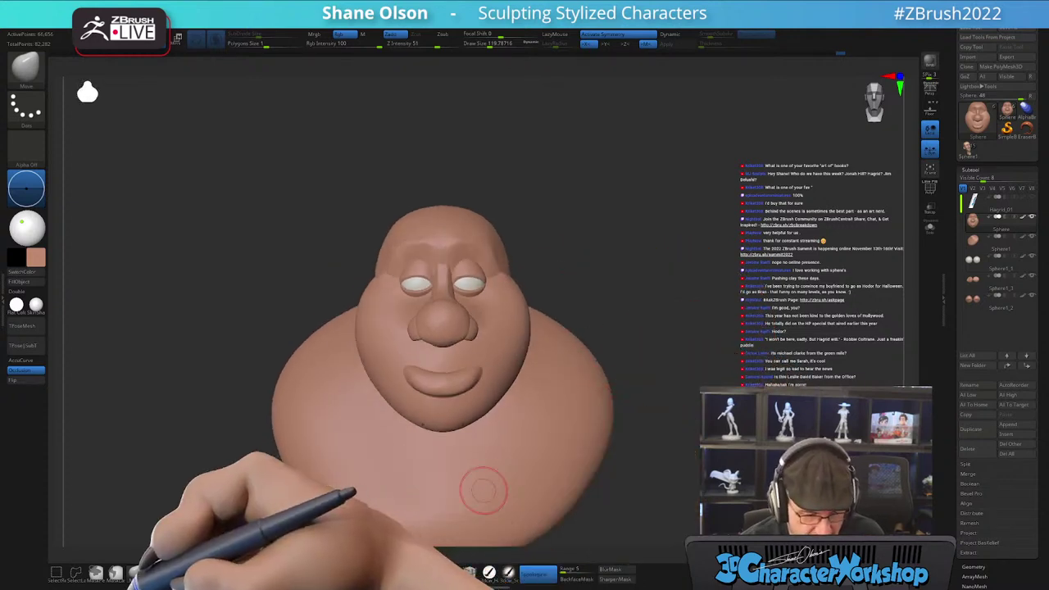
# - Turn off topological masking and reshape the jaw and lower cheeks with a much larger Move brush
pyautogui.click(540, 572)
pyautogui.press(']')
pyautogui.press(']')
pyautogui.press(']')
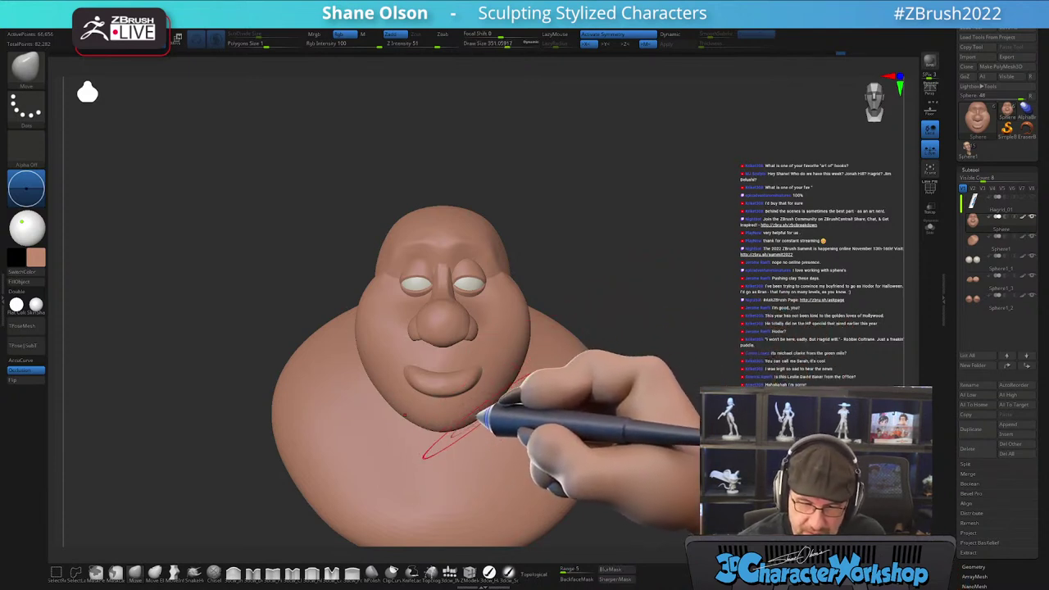
pyautogui.keyDown('alt'); pyautogui.moveTo(487, 402); pyautogui.dragTo(479, 416, button='right'); pyautogui.keyUp('alt')
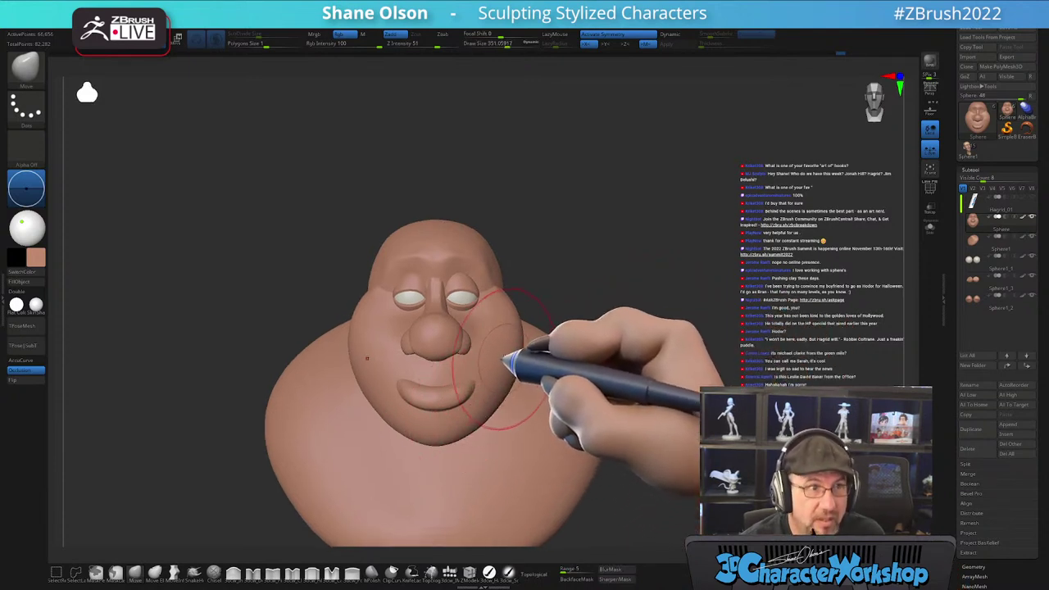
pyautogui.moveTo(504, 357)
pyautogui.mouseDown(button='right')
pyautogui.moveTo(484, 355)
pyautogui.moveTo(544, 351)
pyautogui.moveTo(511, 321)
pyautogui.mouseUp(button='right')
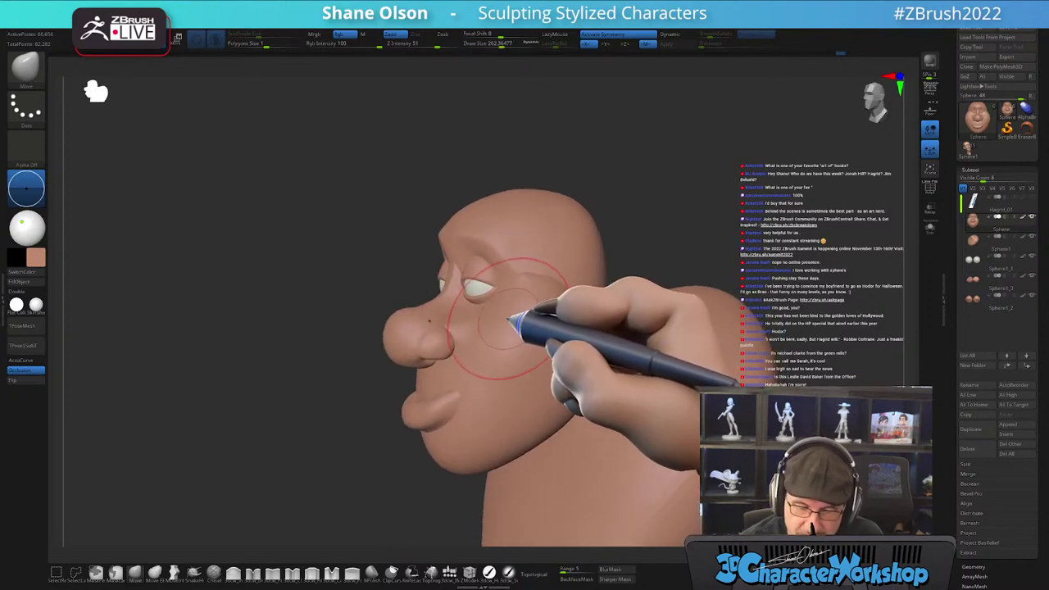
# - Turn topological masking back on and adjust the cheekbones and temples with a reduced Move brush
pyautogui.click(537, 574)
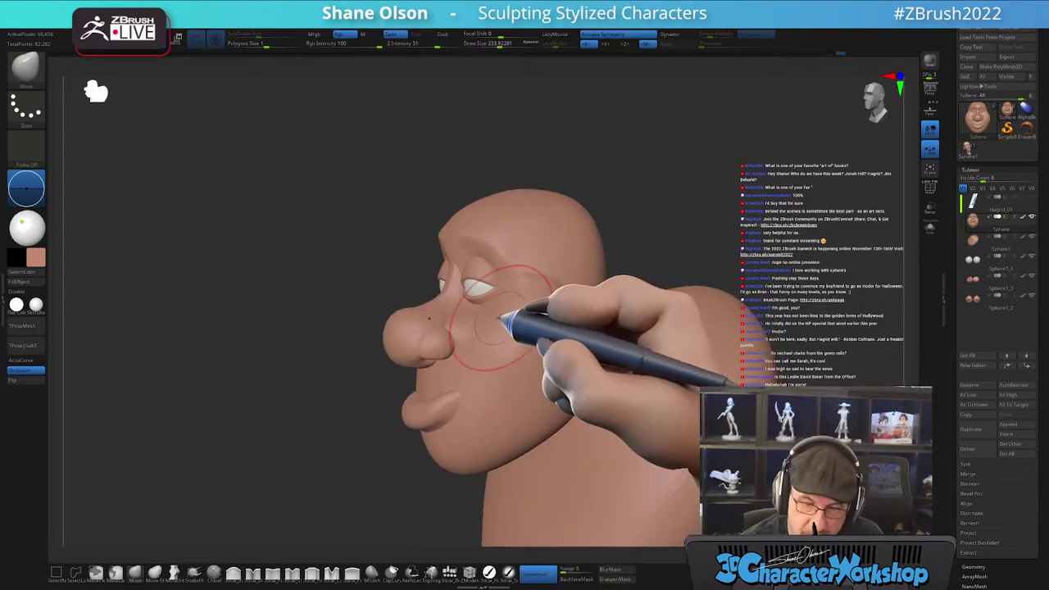
pyautogui.moveTo(537, 334)
pyautogui.mouseDown(button='right')
pyautogui.moveTo(550, 332)
pyautogui.moveTo(543, 263)
pyautogui.moveTo(534, 267)
pyautogui.moveTo(543, 286)
pyautogui.mouseUp(button='right')
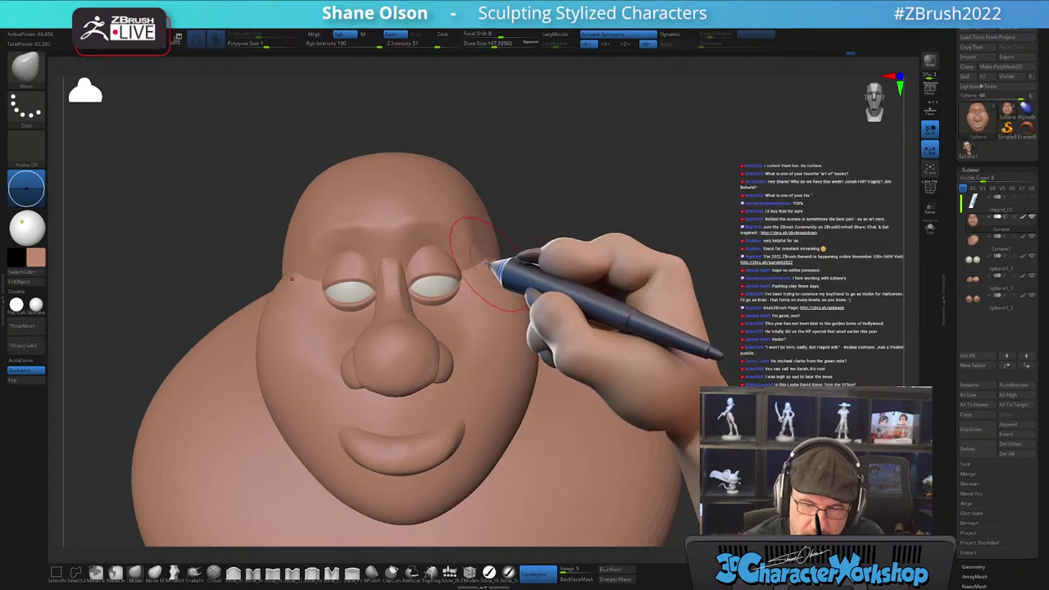
pyautogui.moveTo(511, 237)
pyautogui.mouseDown(button='right')
pyautogui.moveTo(503, 269)
pyautogui.moveTo(679, 210)
pyautogui.moveTo(679, 281)
pyautogui.moveTo(668, 231)
pyautogui.mouseUp(button='right')
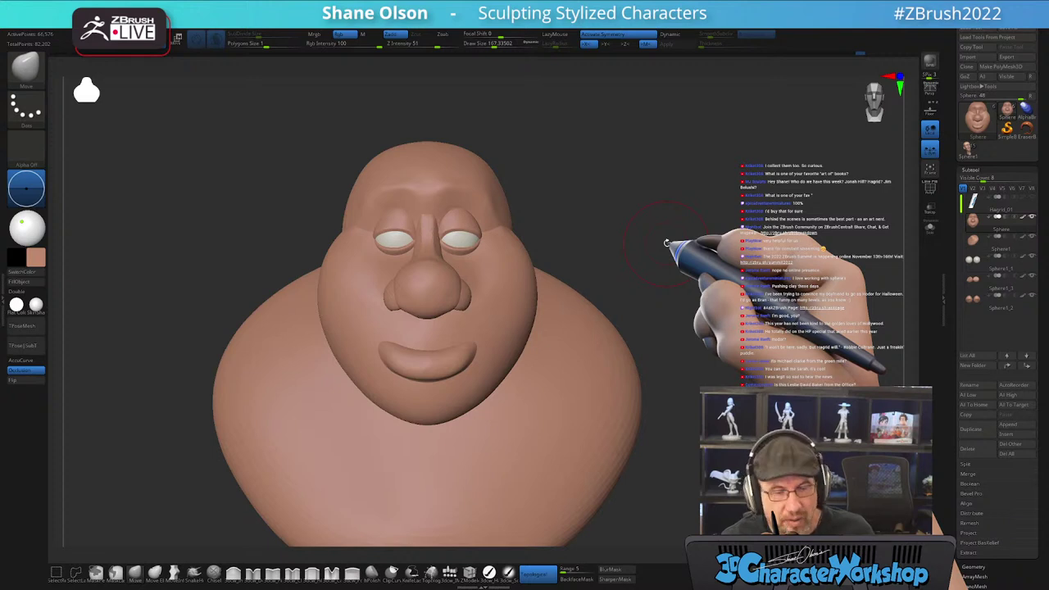
# - Reshape the back of the skull in side view with a large Move brush
pyautogui.moveTo(673, 313)
pyautogui.mouseDown()
pyautogui.moveTo(681, 319)
pyautogui.moveTo(644, 284)
pyautogui.moveTo(642, 246)
pyautogui.moveTo(637, 312)
pyautogui.moveTo(667, 304)
pyautogui.moveTo(502, 261)
pyautogui.moveTo(493, 243)
pyautogui.mouseUp()
pyautogui.moveTo(583, 239)
pyautogui.mouseDown()
pyautogui.moveTo(600, 235)
pyautogui.moveTo(602, 261)
pyautogui.moveTo(674, 251)
pyautogui.moveTo(623, 265)
pyautogui.moveTo(625, 281)
pyautogui.moveTo(603, 307)
pyautogui.moveTo(635, 236)
pyautogui.moveTo(653, 228)
pyautogui.mouseUp()
pyautogui.moveTo(548, 217); pyautogui.dragTo(585, 238)
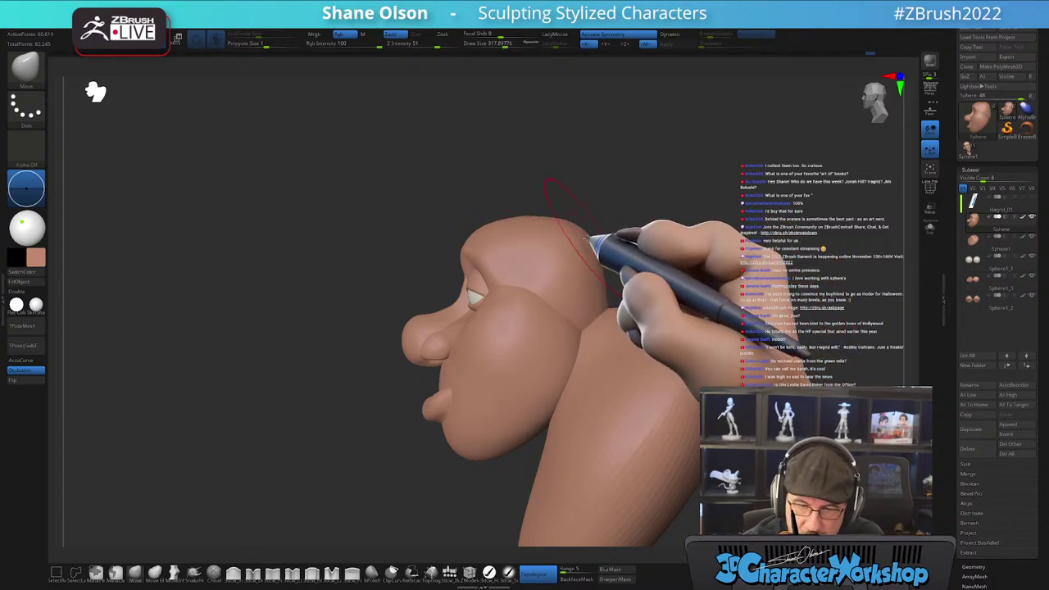
pyautogui.moveTo(651, 229)
pyautogui.mouseDown()
pyautogui.moveTo(621, 250)
pyautogui.moveTo(599, 246)
pyautogui.moveTo(660, 223)
pyautogui.moveTo(743, 328)
pyautogui.moveTo(660, 309)
pyautogui.mouseUp()
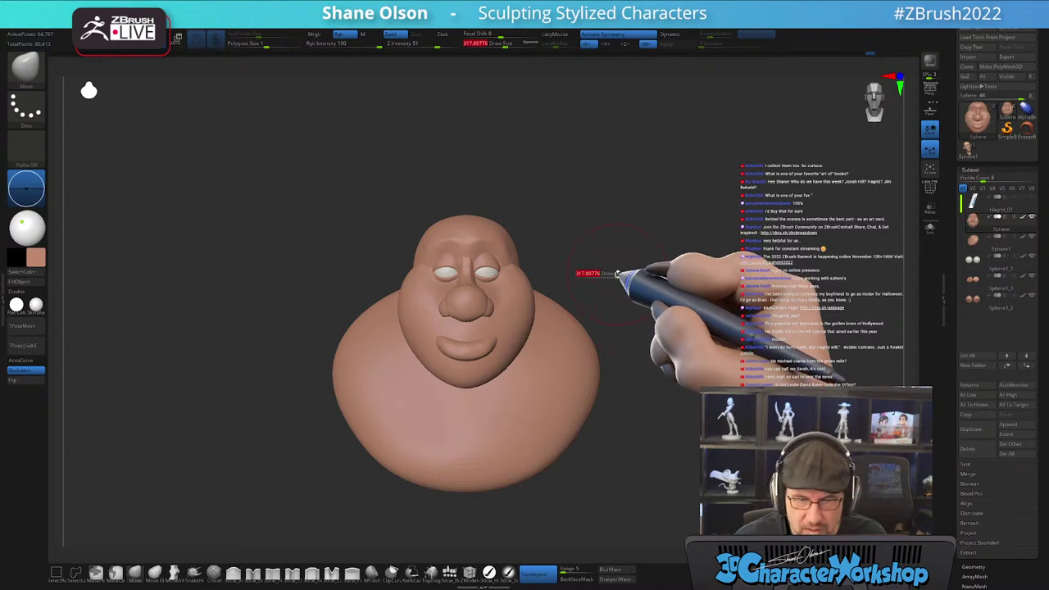
# - Choose the QuadSphere-2 mesh of the insert brush and set the colour to dark brown
pyautogui.moveTo(612, 275)
pyautogui.keyDown('alt'); pyautogui.mouseDown()
pyautogui.moveTo(599, 265)
pyautogui.moveTo(594, 278)
pyautogui.mouseUp(); pyautogui.keyUp('alt')
pyautogui.click(447, 571)
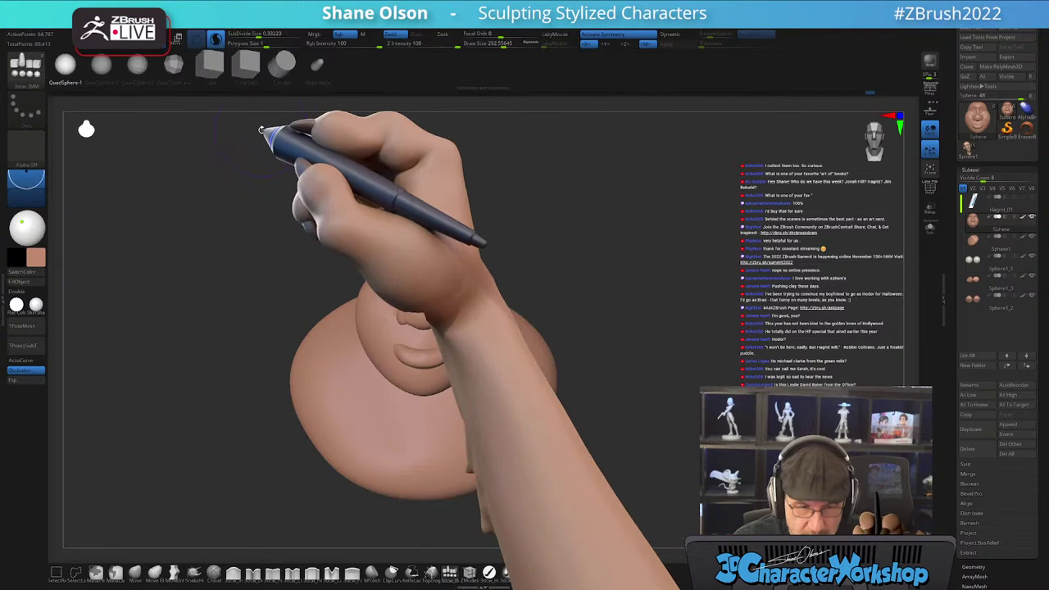
pyautogui.click(101, 65)
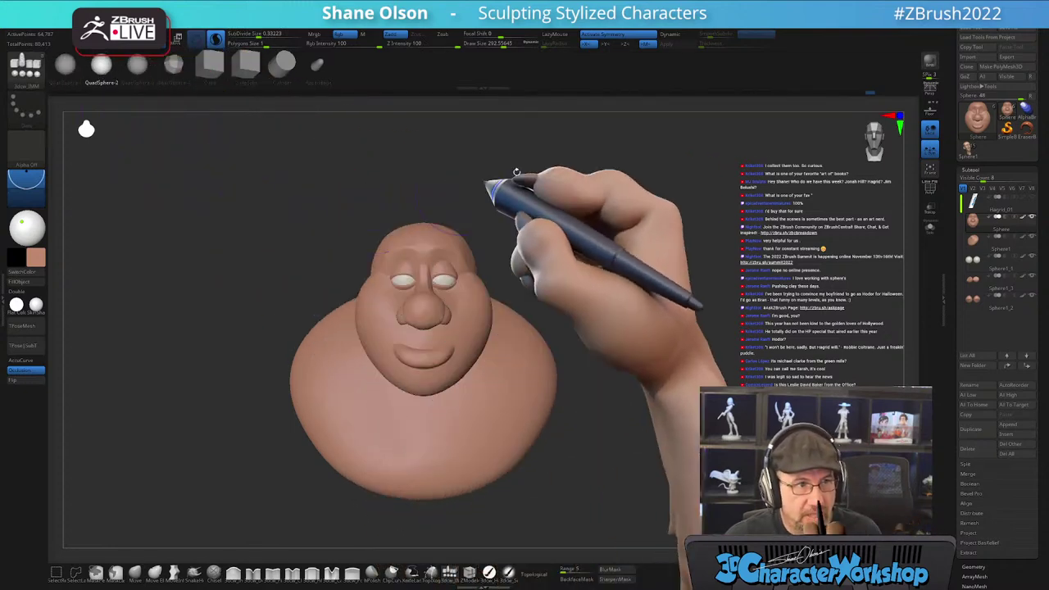
pyautogui.keyDown('alt'); pyautogui.moveTo(700, 256); pyautogui.dragTo(671, 239); pyautogui.keyUp('alt')
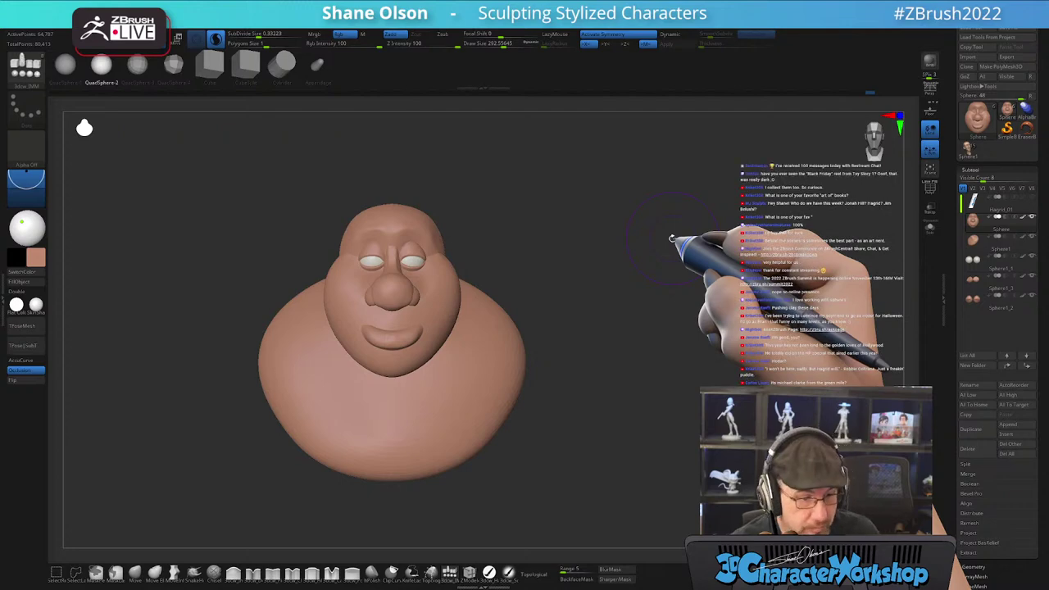
pyautogui.click(34, 258)
pyautogui.moveTo(67, 237); pyautogui.dragTo(57, 288)
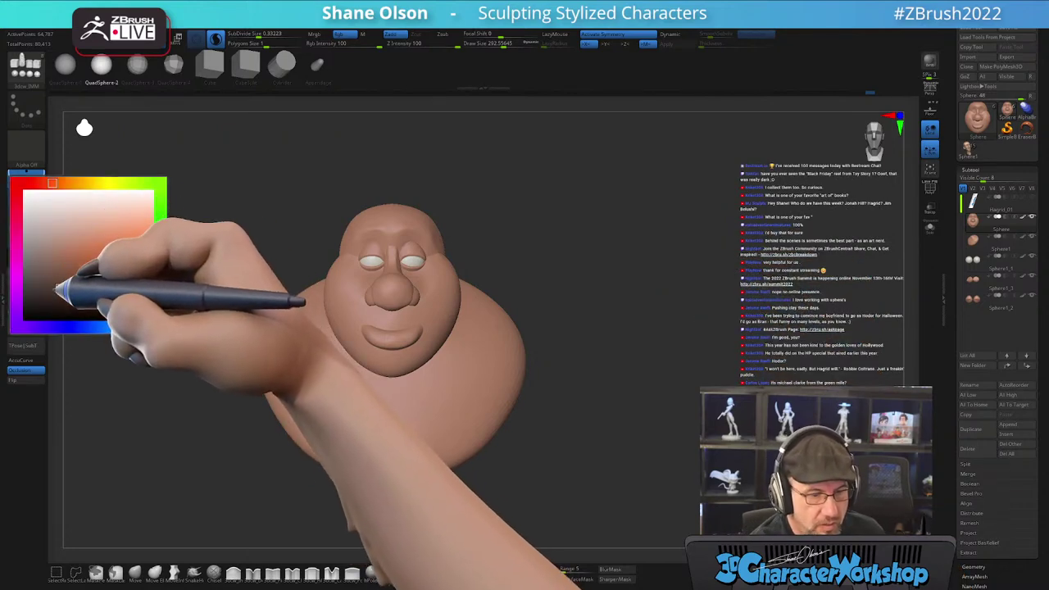
# - Try to insert a mirrored pair of dark brown spheres over the corners of the mouth
pyautogui.keyDown('alt'); pyautogui.moveTo(563, 268); pyautogui.dragTo(611, 284); pyautogui.keyUp('alt')
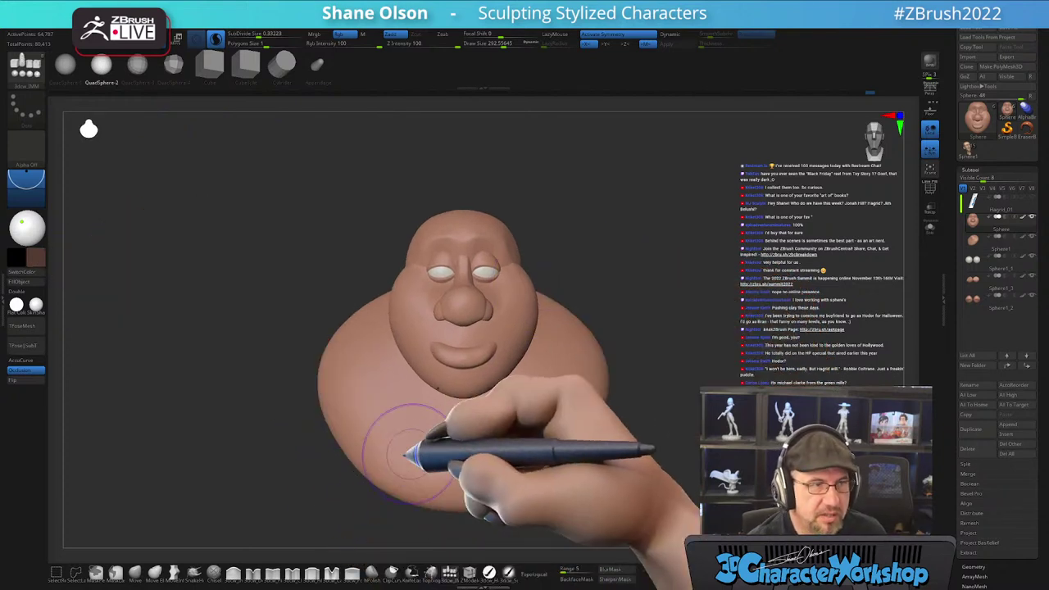
pyautogui.moveTo(572, 281)
pyautogui.keyDown('alt'); pyautogui.mouseDown()
pyautogui.moveTo(570, 294)
pyautogui.moveTo(594, 294)
pyautogui.moveTo(588, 262)
pyautogui.mouseUp(); pyautogui.keyUp('alt')
pyautogui.press('s')
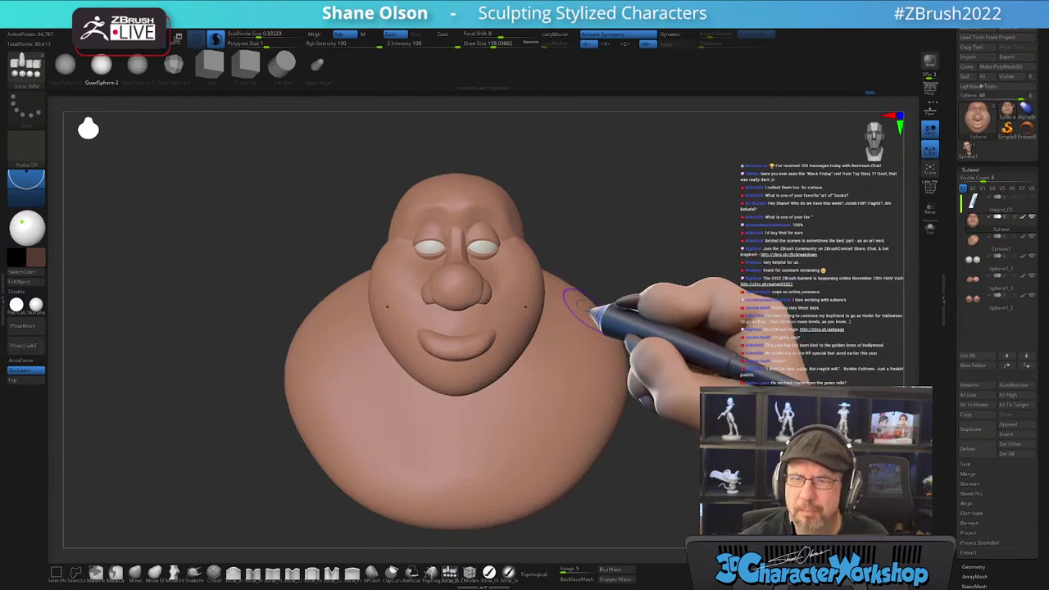
pyautogui.keyDown('alt'); pyautogui.moveTo(627, 288); pyautogui.dragTo(633, 264); pyautogui.keyUp('alt')
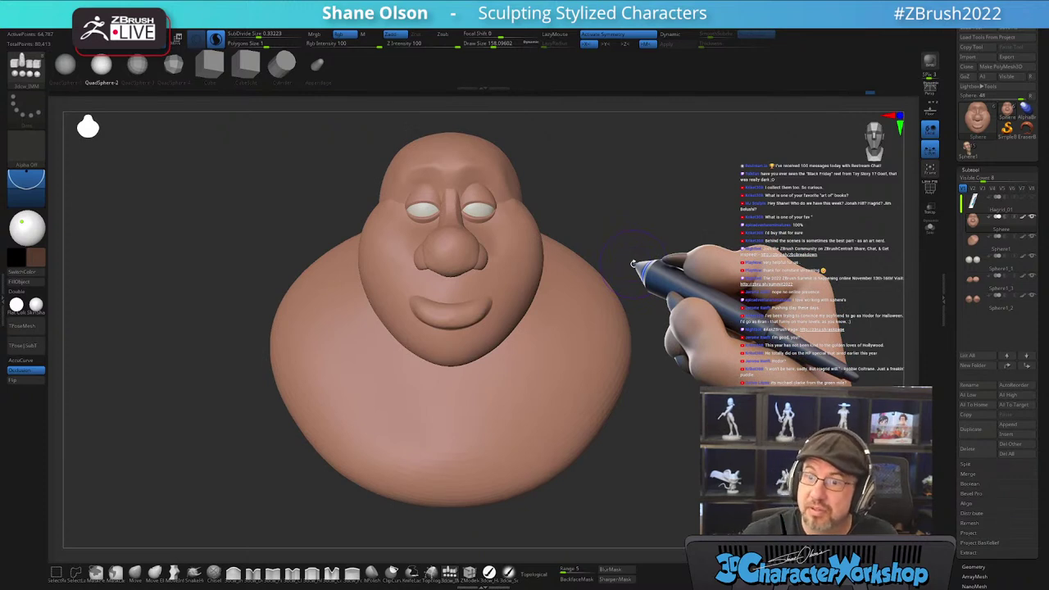
pyautogui.moveTo(494, 281); pyautogui.dragTo(488, 306)
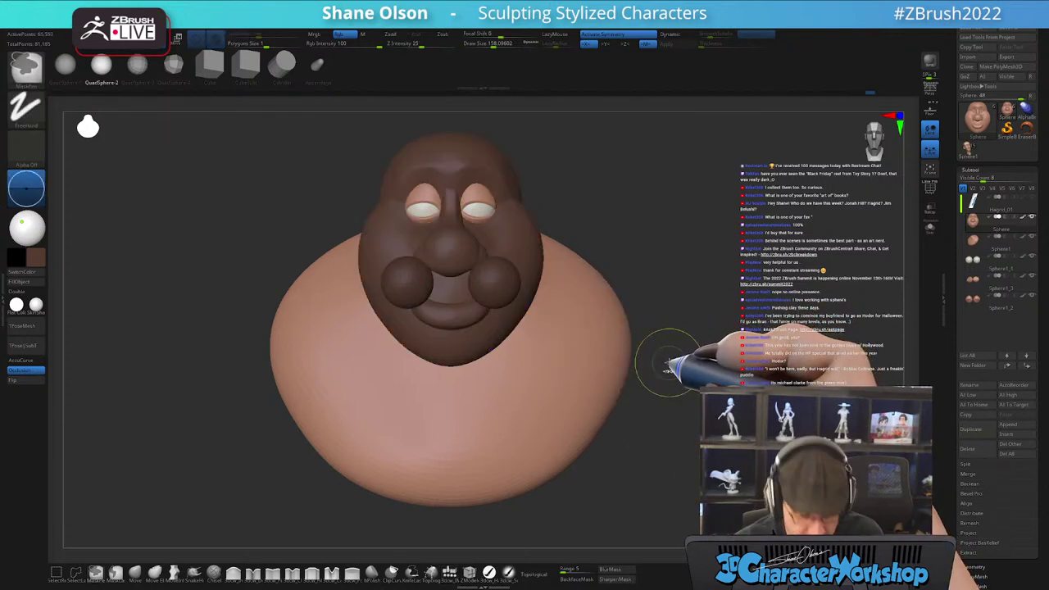
# - Clear the mask, toggle the polyframe and undo the sphere insertion to restore the skin-coloured head
pyautogui.keyDown('ctrl'); pyautogui.click(667, 357); pyautogui.keyUp('ctrl')
pyautogui.hotkey('shift', 'f')
pyautogui.moveTo(667, 362); pyautogui.dragTo(652, 358)
pyautogui.hotkey('shift', 'f')
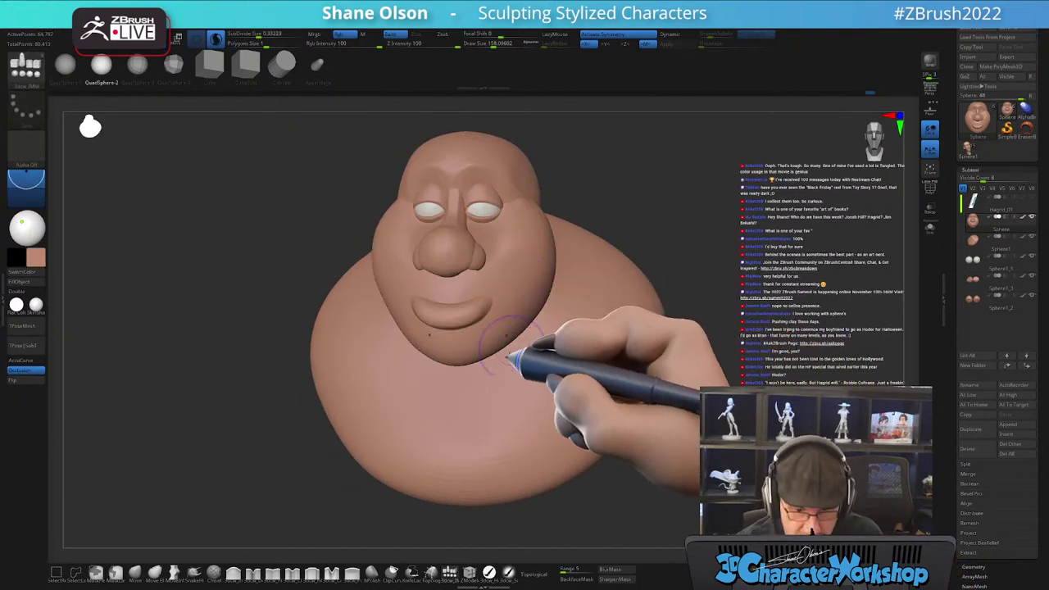
# - Switch to a freehand paint brush and set its colour to dark brown
pyautogui.click(489, 572)
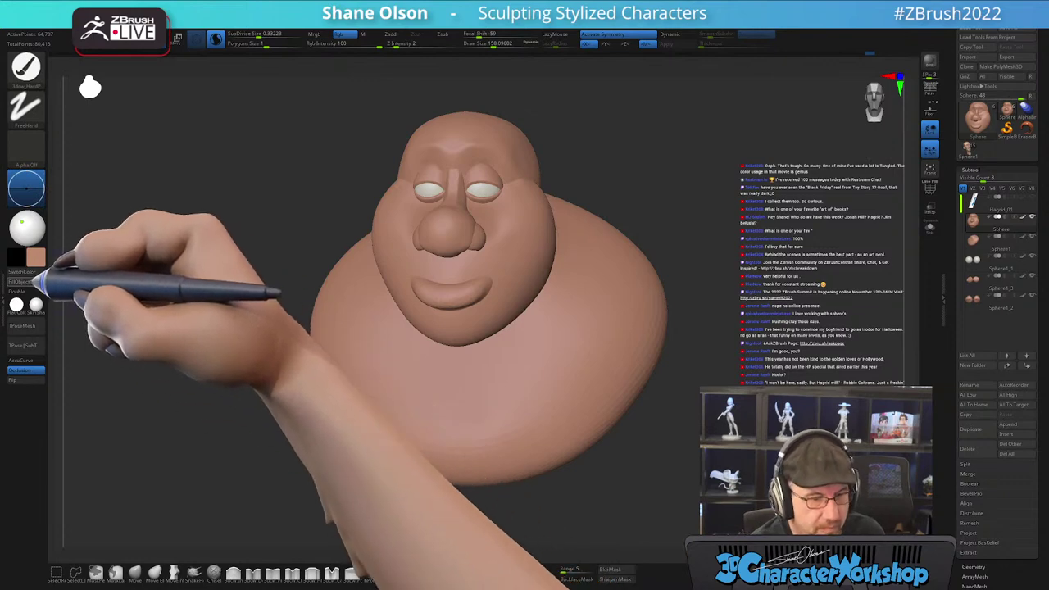
pyautogui.click(35, 258)
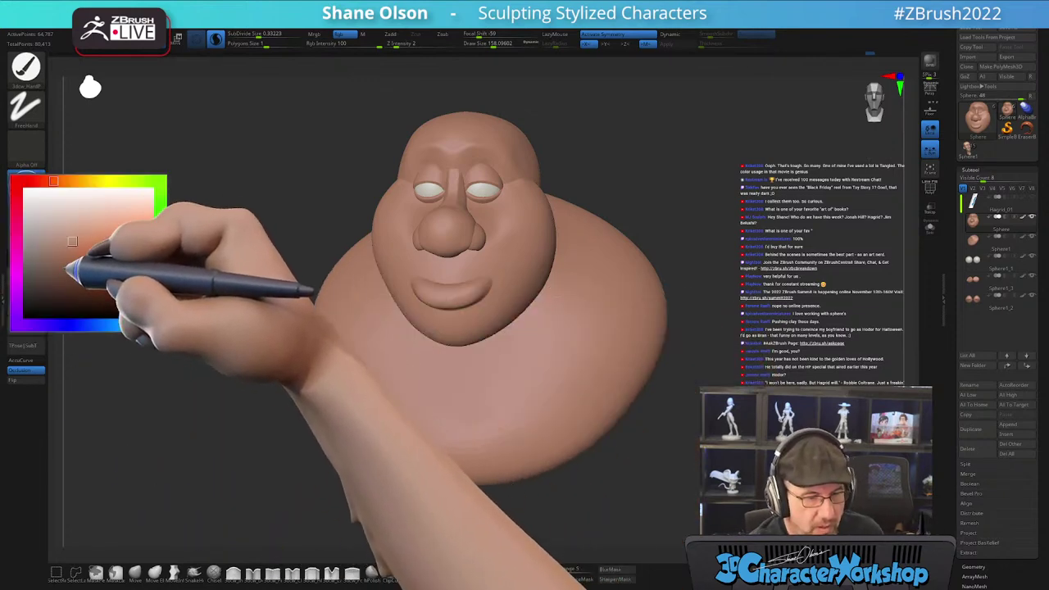
pyautogui.moveTo(70, 258); pyautogui.dragTo(59, 286)
pyautogui.moveTo(643, 310)
pyautogui.mouseDown()
pyautogui.moveTo(709, 262)
pyautogui.moveTo(661, 319)
pyautogui.mouseUp()
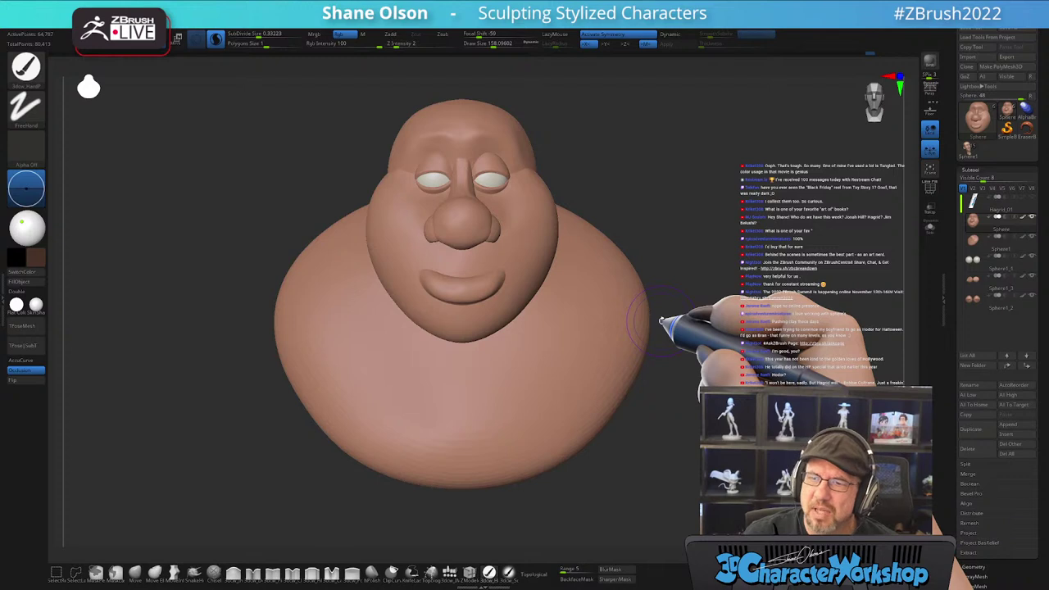
# - Try to paint dark brown patches on the cheeks at both mouth corners and undo the stroke
pyautogui.keyDown('ctrl'); pyautogui.moveTo(509, 245); pyautogui.dragTo(508, 264, button='right'); pyautogui.keyUp('ctrl')
pyautogui.moveTo(504, 250); pyautogui.dragTo(499, 262)
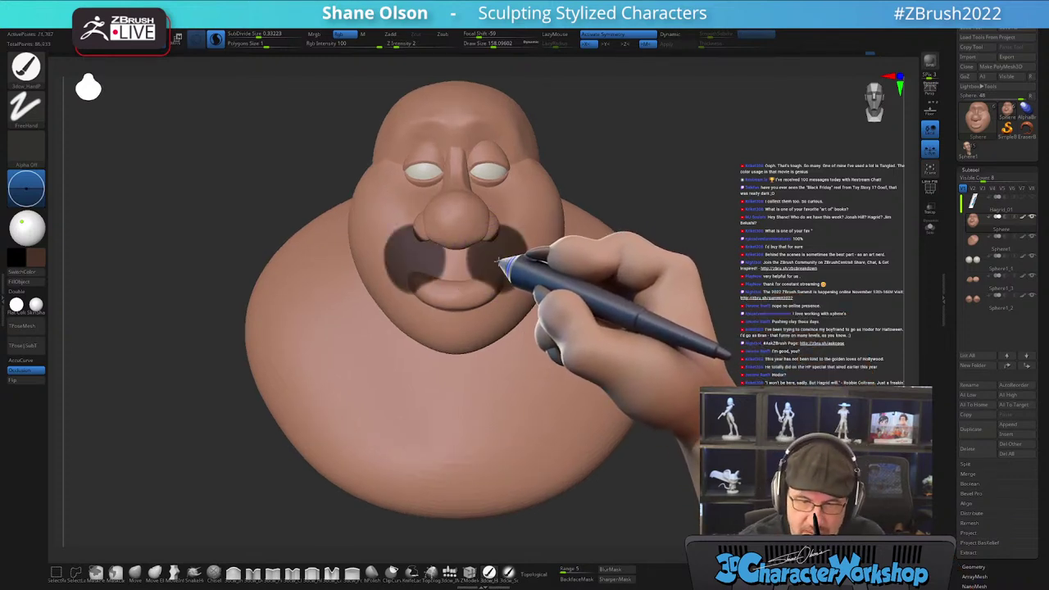
pyautogui.hotkey('ctrl', 'z')
# - Insert a mirrored pair of dark brown QuadSphere-2 spheres at the mouth corners and split the unmasked points into a separate subtool
pyautogui.click(449, 572)
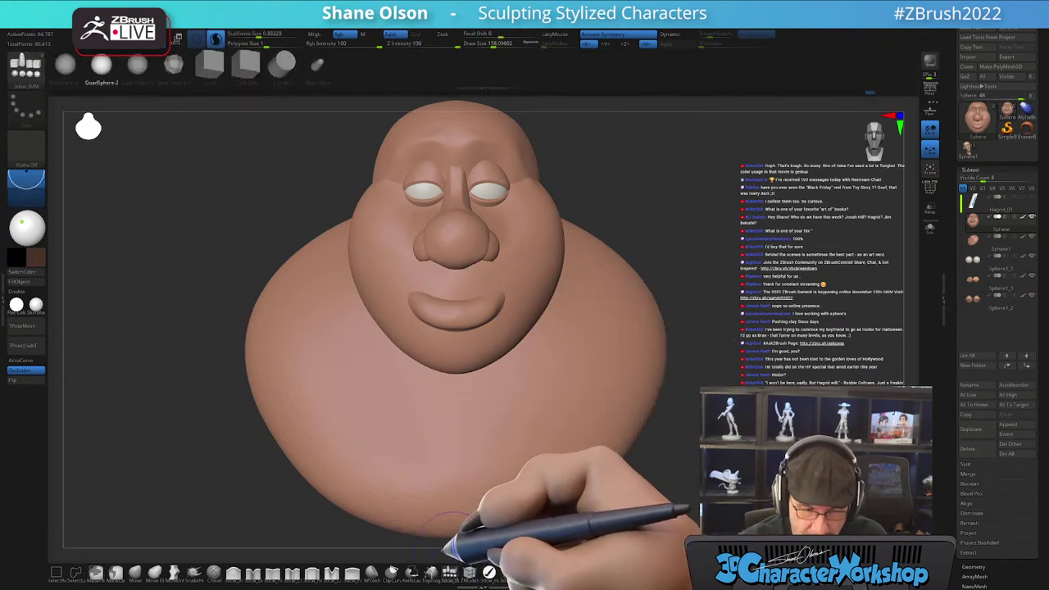
pyautogui.moveTo(498, 272); pyautogui.dragTo(496, 302)
pyautogui.moveTo(734, 239); pyautogui.dragTo(674, 258)
pyautogui.press('3')
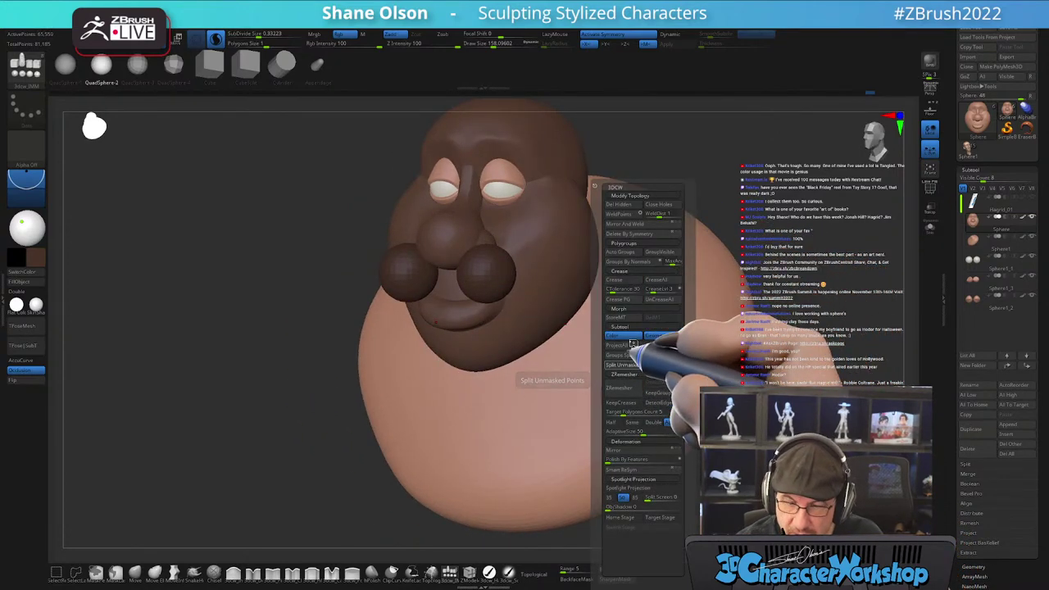
pyautogui.click(624, 364)
pyautogui.moveTo(702, 205)
pyautogui.mouseDown(button='right')
pyautogui.moveTo(695, 283)
pyautogui.moveTo(644, 352)
pyautogui.mouseUp(button='right')
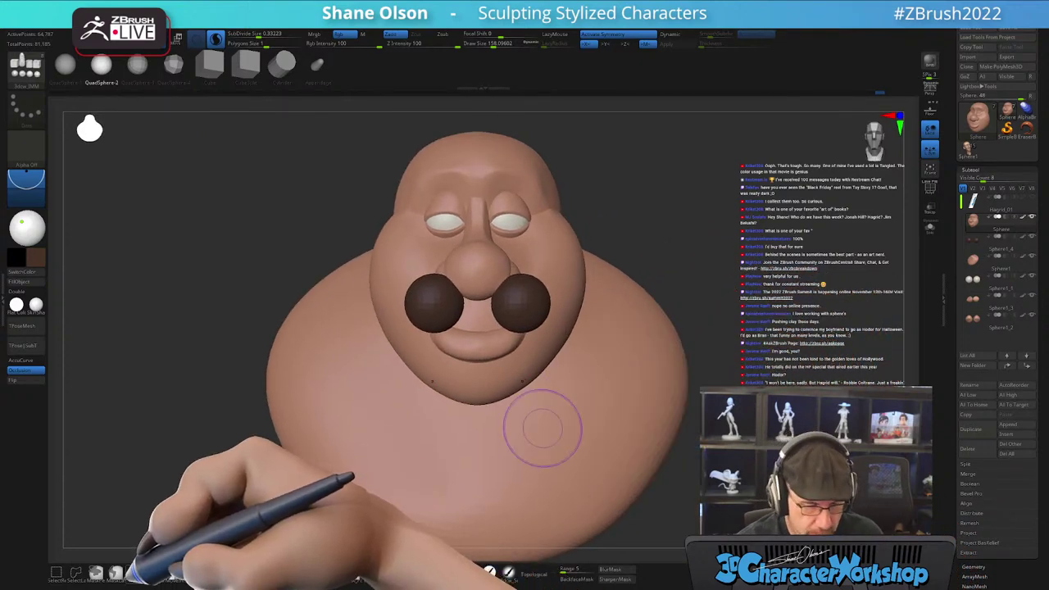
# - Select the sphere pair's subtool with its polyframe shown and pull the spheres into place under the nose with the Move brush
pyautogui.click(136, 572)
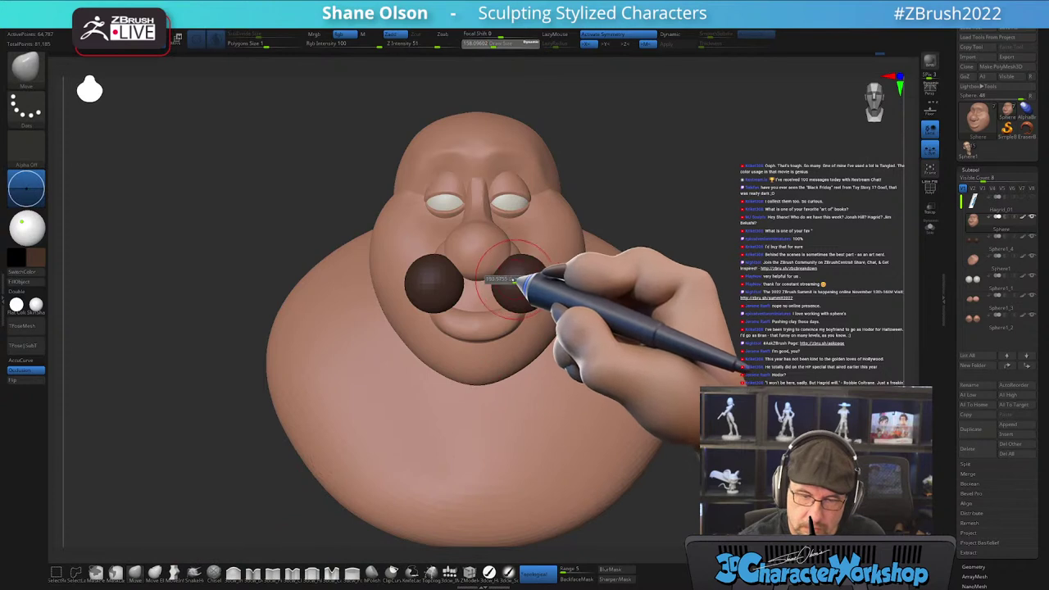
pyautogui.moveTo(538, 272); pyautogui.dragTo(537, 300, button='right')
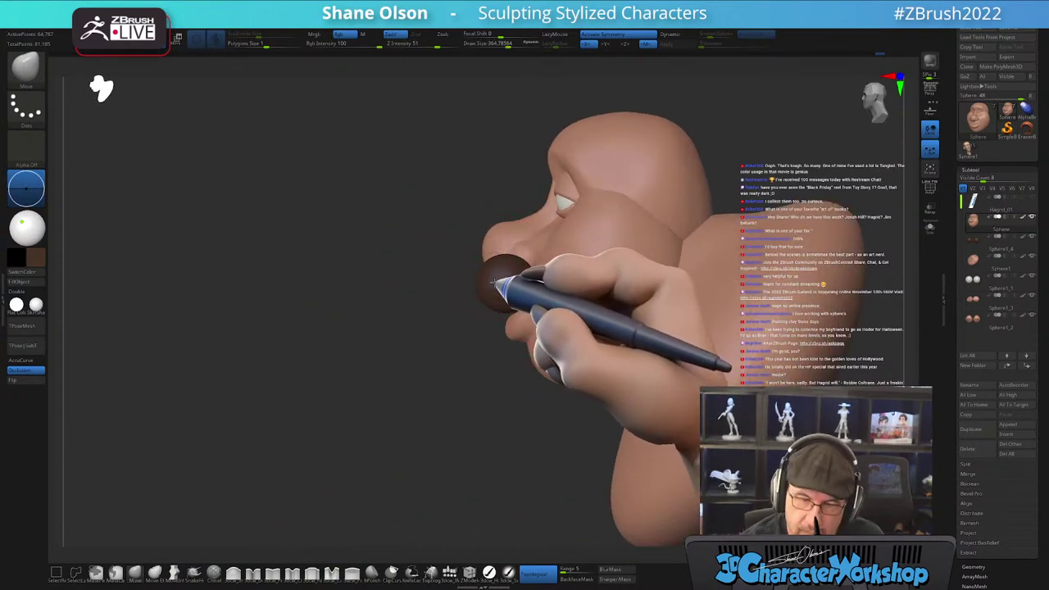
pyautogui.press('ctrl')
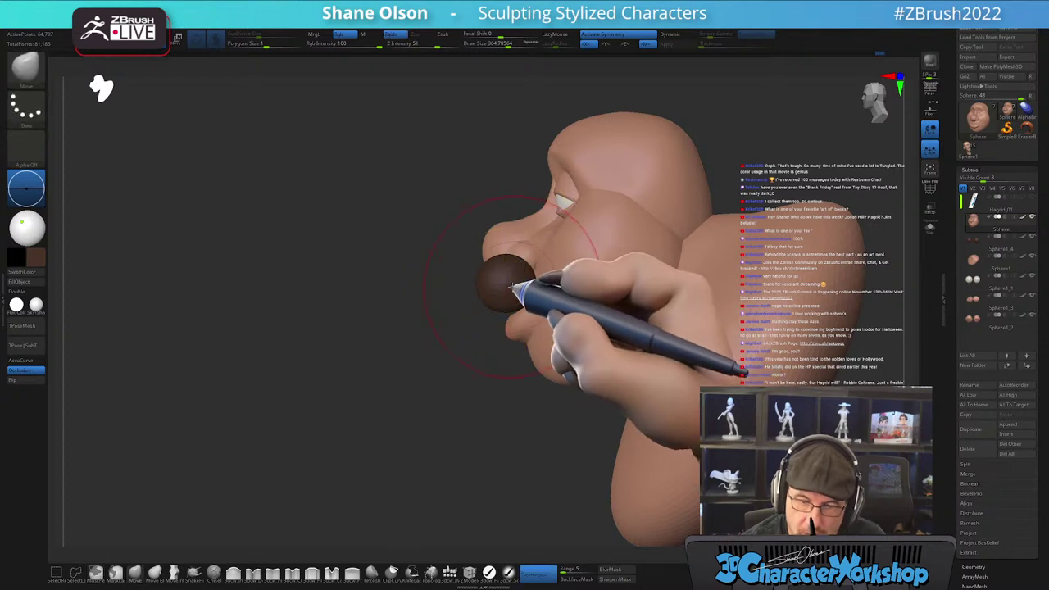
pyautogui.moveTo(488, 284); pyautogui.dragTo(490, 285)
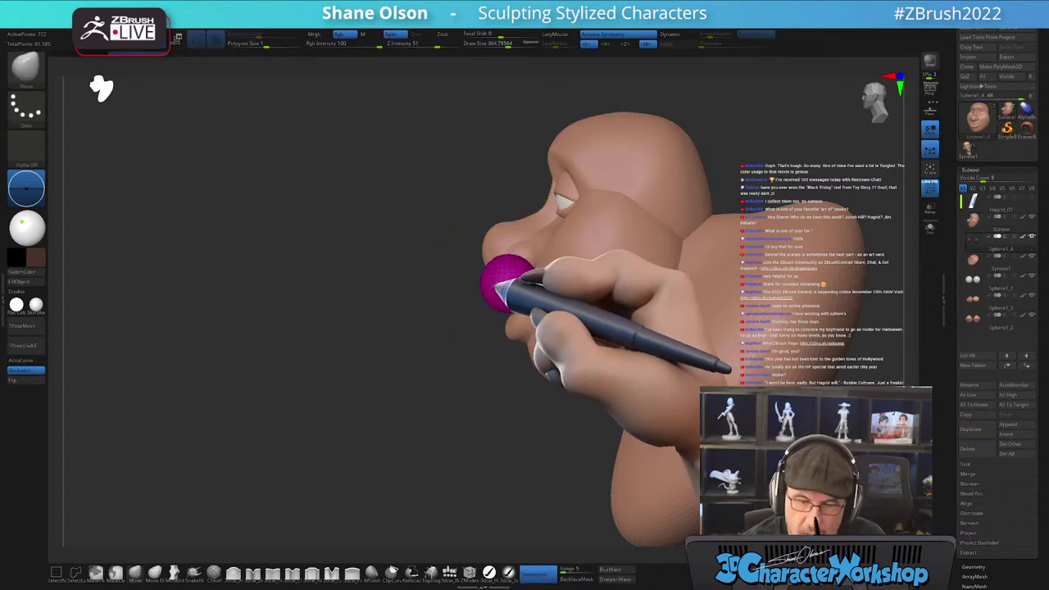
pyautogui.moveTo(531, 284); pyautogui.dragTo(604, 340, button='right')
pyautogui.moveTo(523, 292)
pyautogui.mouseDown(button='right')
pyautogui.moveTo(533, 276)
pyautogui.moveTo(487, 323)
pyautogui.mouseUp(button='right')
pyautogui.press('[')
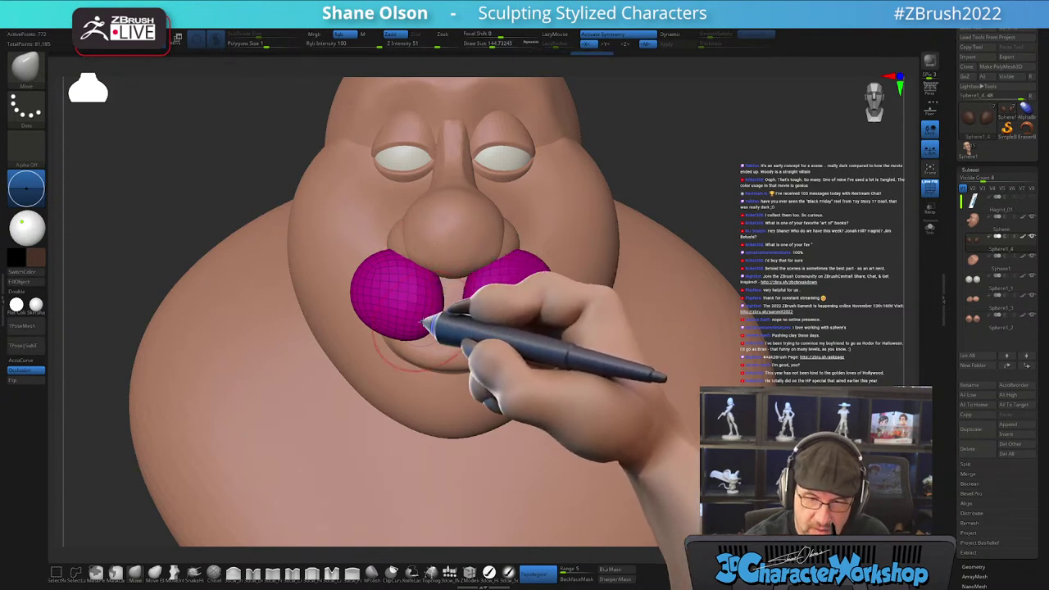
pyautogui.keyDown('alt'); pyautogui.moveTo(503, 277); pyautogui.dragTo(506, 262, button='right'); pyautogui.keyUp('alt')
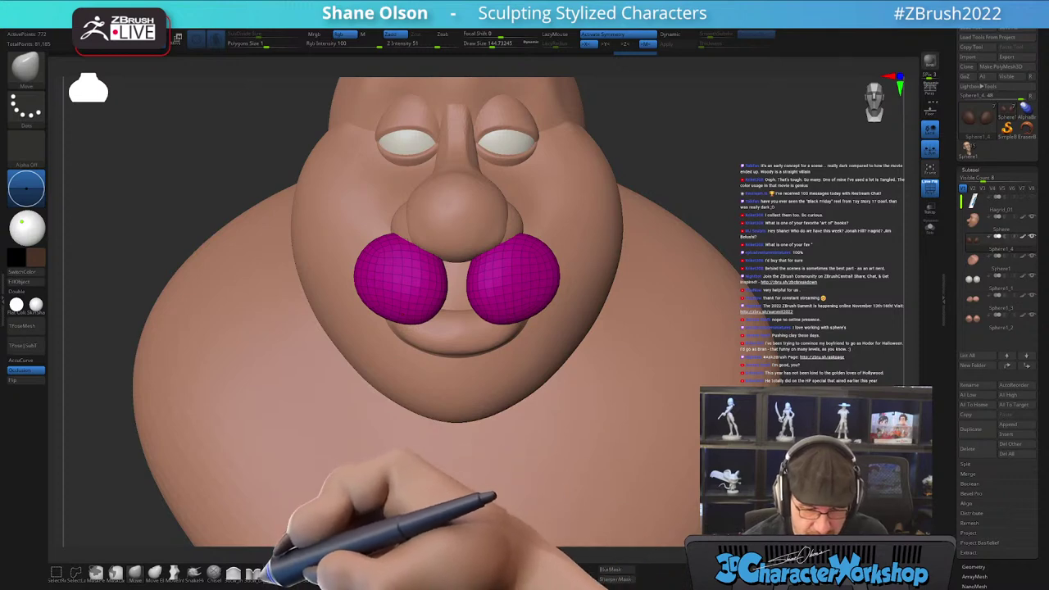
# - Inflate the inner sides of both spheres until they meet above the upper lip
pyautogui.click(233, 573)
pyautogui.moveTo(470, 286)
pyautogui.mouseDown(button='right')
pyautogui.moveTo(486, 276)
pyautogui.moveTo(464, 271)
pyautogui.mouseUp(button='right')
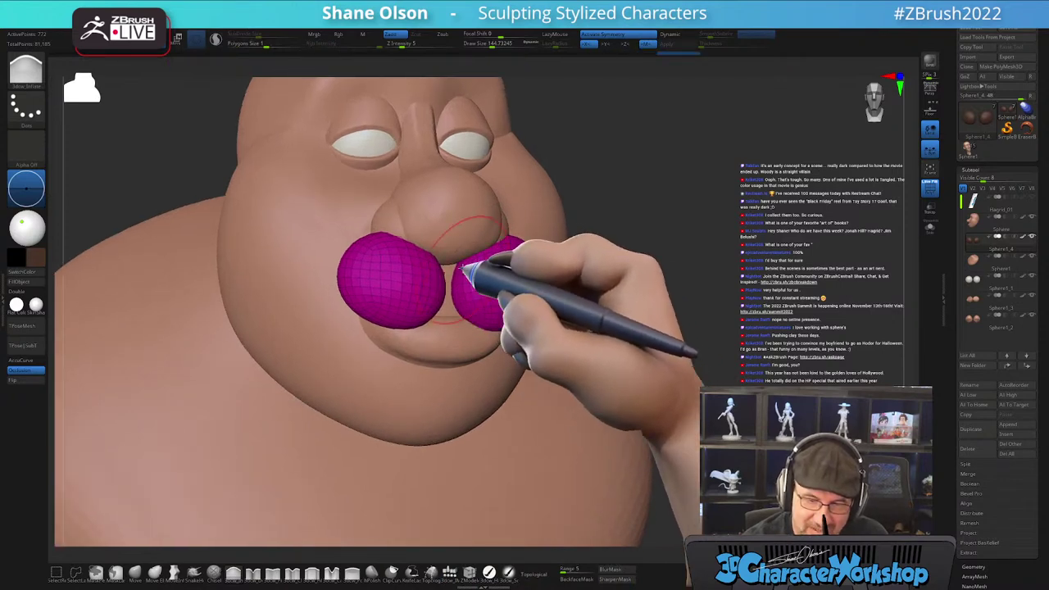
pyautogui.moveTo(493, 305); pyautogui.dragTo(470, 310, button='right')
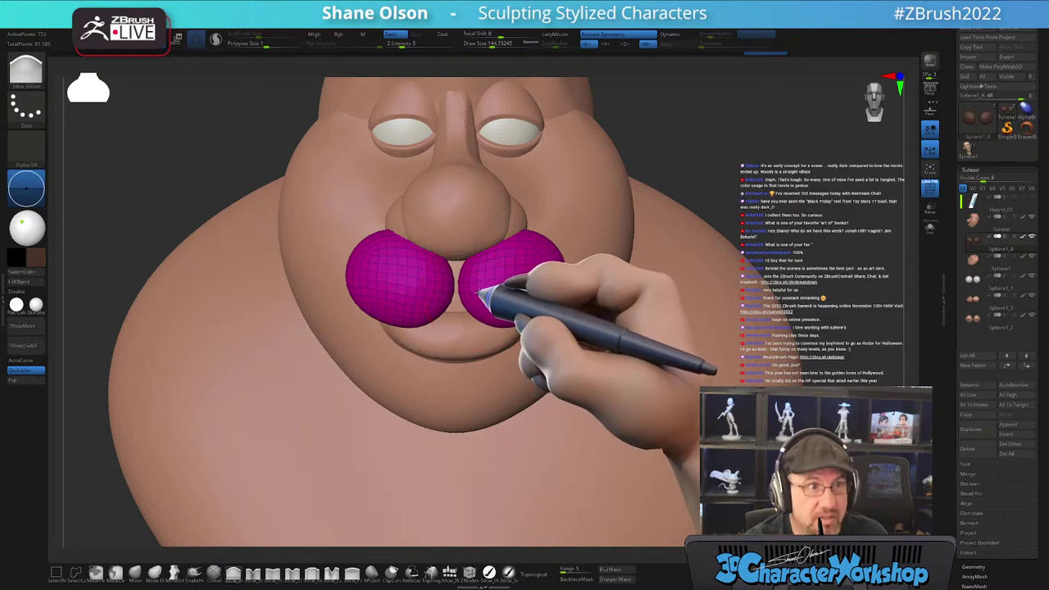
pyautogui.keyDown('ctrl'); pyautogui.moveTo(478, 291); pyautogui.dragTo(479, 297, button='right'); pyautogui.keyUp('ctrl')
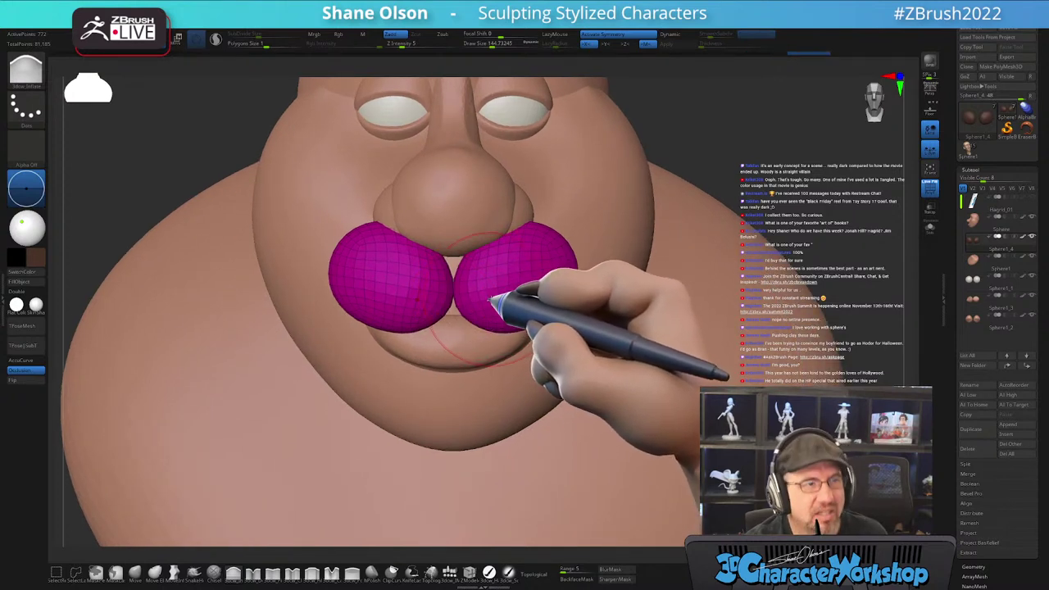
pyautogui.moveTo(489, 290); pyautogui.dragTo(483, 307)
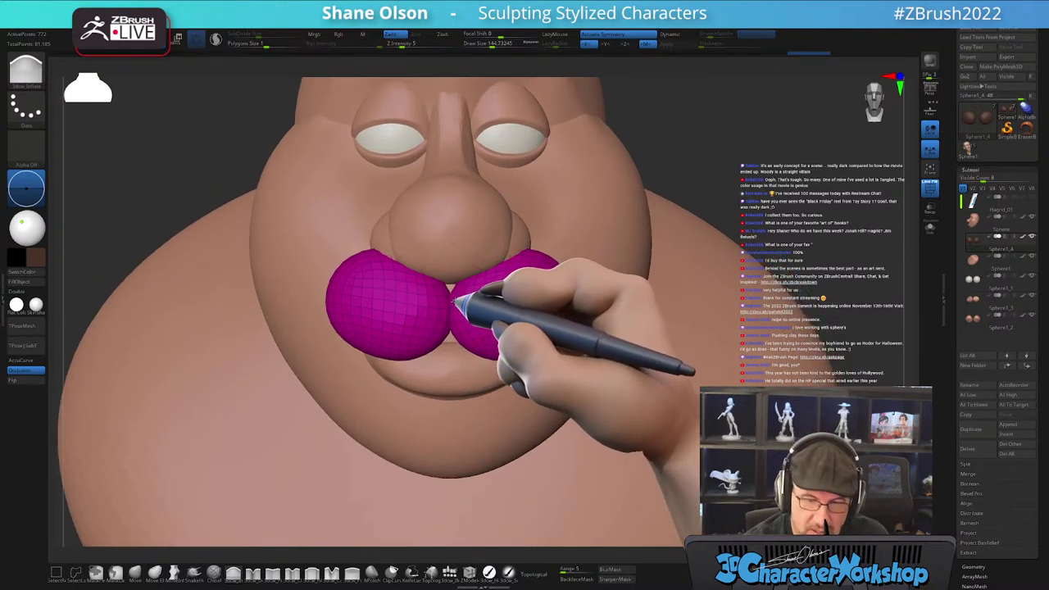
pyautogui.moveTo(475, 338)
pyautogui.mouseDown(button='right')
pyautogui.moveTo(495, 306)
pyautogui.moveTo(500, 381)
pyautogui.mouseUp(button='right')
pyautogui.moveTo(501, 379); pyautogui.dragTo(643, 336)
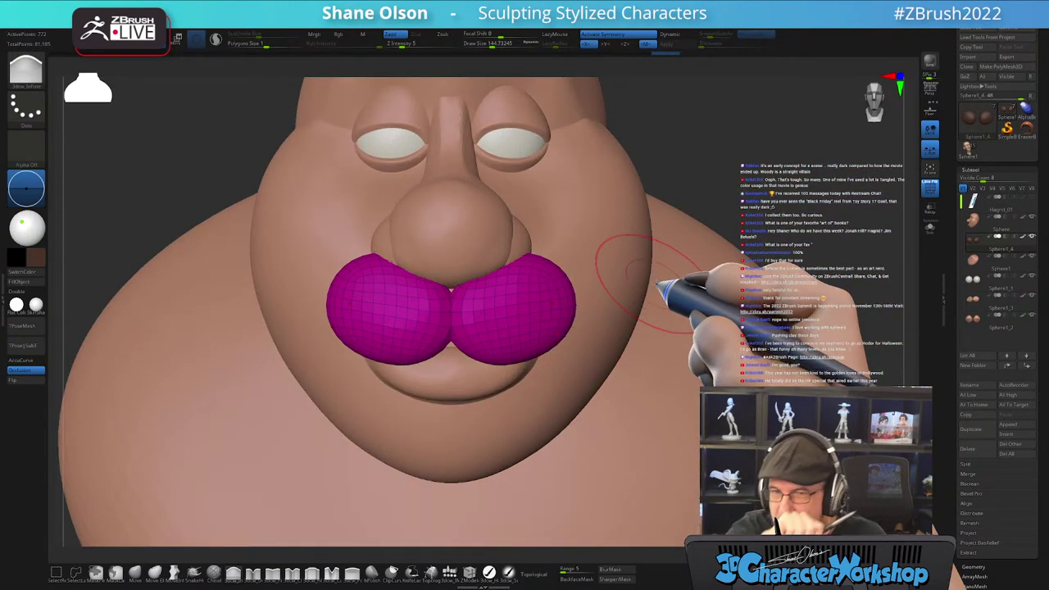
pyautogui.keyDown('alt'); pyautogui.moveTo(547, 319); pyautogui.dragTo(550, 336, button='right'); pyautogui.keyUp('alt')
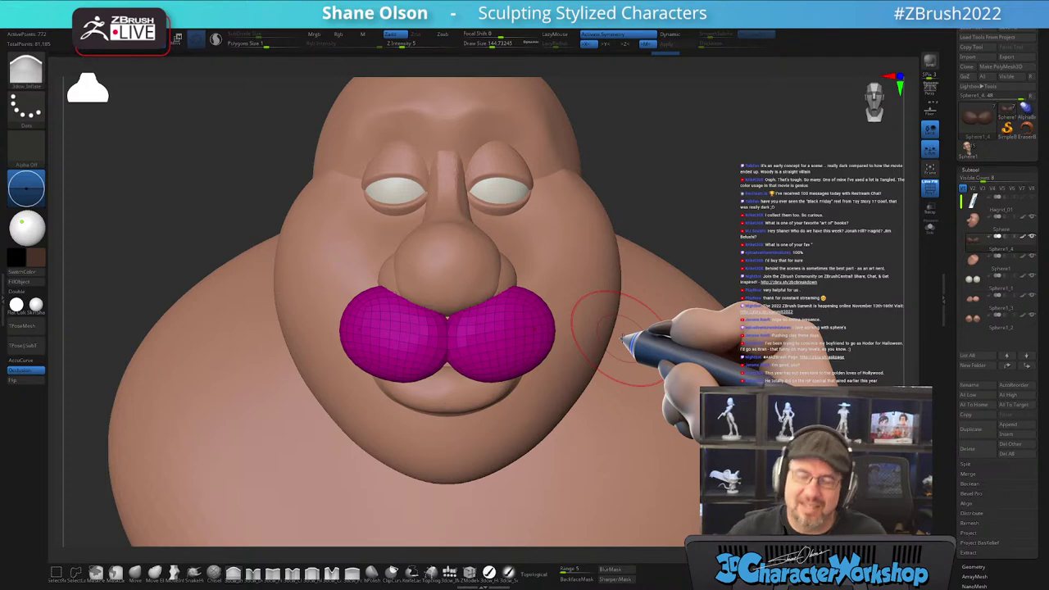
# - Pull the outer ends of the spheres outward and down around the mouth with the Move brush to form a drooping mustache
pyautogui.moveTo(562, 318); pyautogui.dragTo(538, 344, button='right')
pyautogui.click(131, 571)
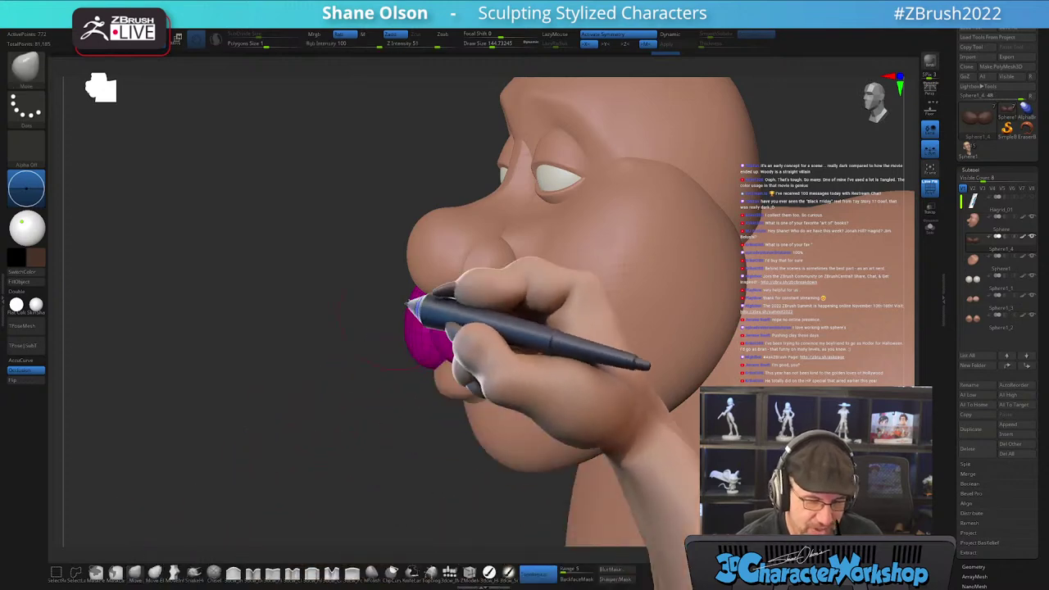
pyautogui.moveTo(529, 336)
pyautogui.mouseDown(button='right')
pyautogui.moveTo(516, 357)
pyautogui.moveTo(548, 314)
pyautogui.moveTo(534, 321)
pyautogui.moveTo(596, 320)
pyautogui.moveTo(530, 325)
pyautogui.mouseUp(button='right')
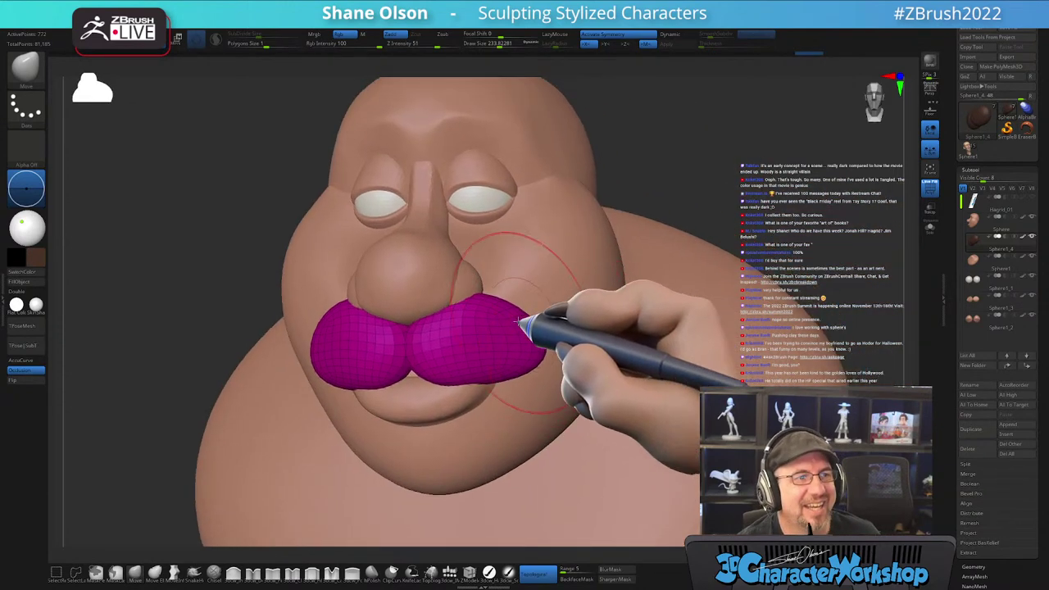
pyautogui.moveTo(471, 299); pyautogui.dragTo(447, 303, button='right')
pyautogui.moveTo(434, 340)
pyautogui.mouseDown(button='right')
pyautogui.moveTo(440, 309)
pyautogui.moveTo(432, 326)
pyautogui.mouseUp(button='right')
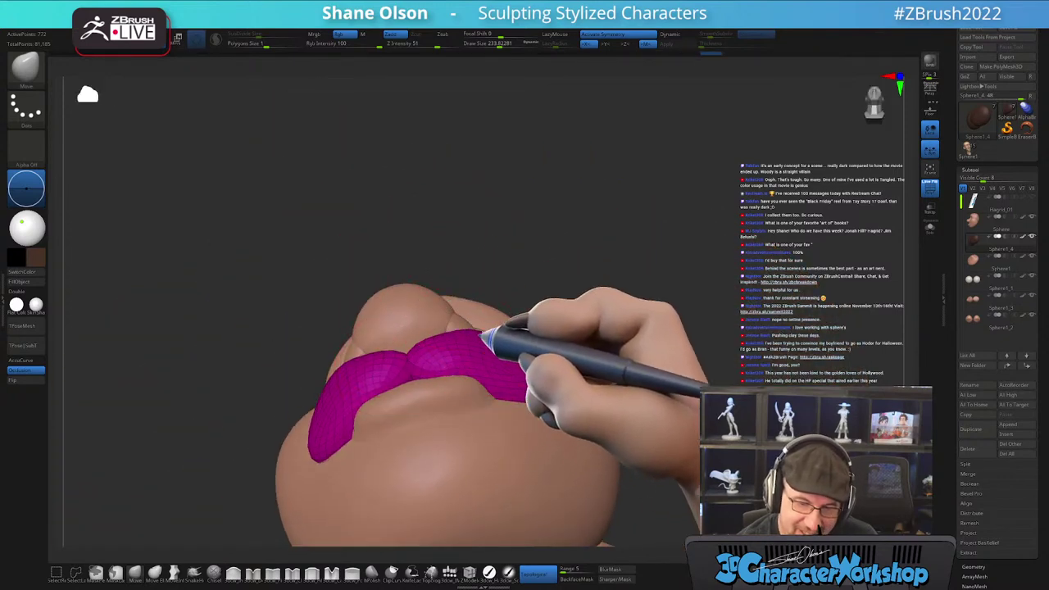
pyautogui.moveTo(527, 334); pyautogui.dragTo(546, 379, button='right')
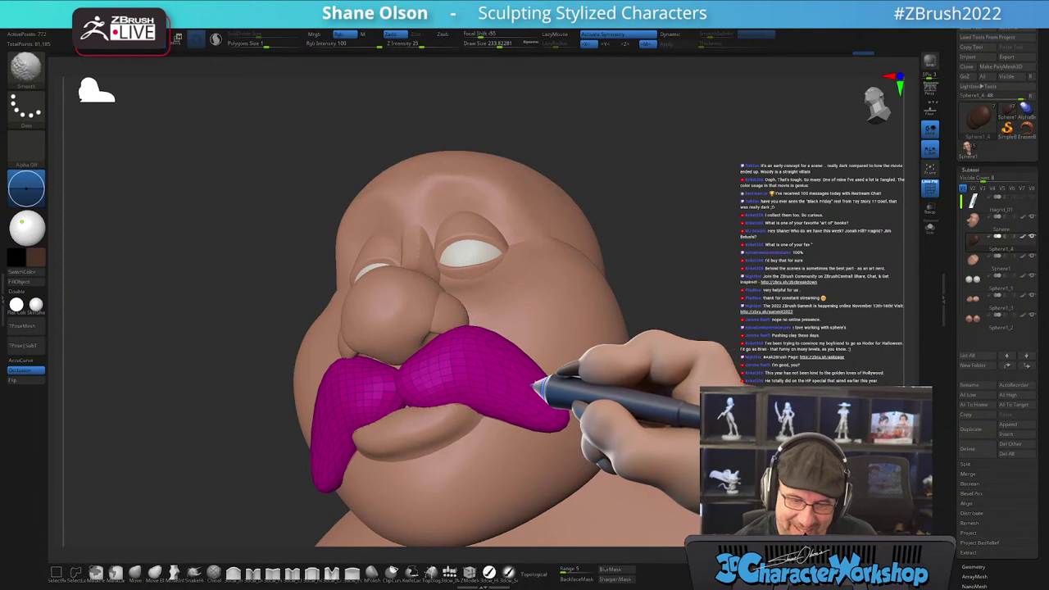
pyautogui.moveTo(571, 420)
pyautogui.mouseDown(button='right')
pyautogui.moveTo(597, 382)
pyautogui.moveTo(587, 351)
pyautogui.moveTo(573, 361)
pyautogui.moveTo(589, 363)
pyautogui.moveTo(527, 367)
pyautogui.moveTo(532, 393)
pyautogui.moveTo(523, 396)
pyautogui.moveTo(542, 402)
pyautogui.mouseUp(button='right')
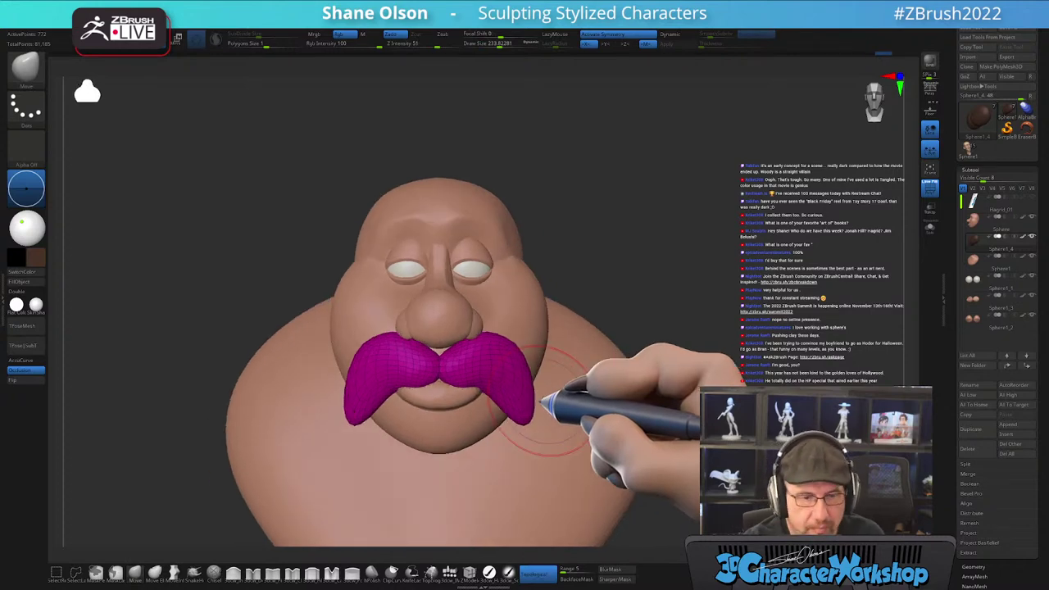
# - Enable Sculptris Pro, smooth and refine the mustache, and hide its polyframe
pyautogui.click(216, 39)
pyautogui.keyDown('shift'); pyautogui.moveTo(510, 366); pyautogui.dragTo(476, 363); pyautogui.keyUp('shift')
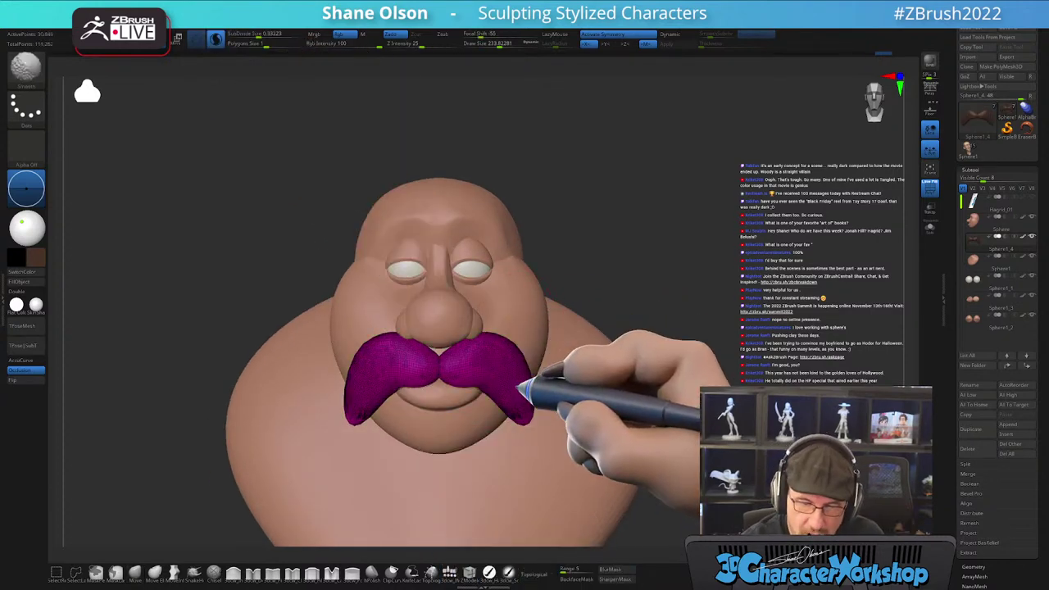
pyautogui.moveTo(574, 363)
pyautogui.mouseDown(button='right')
pyautogui.moveTo(543, 347)
pyautogui.moveTo(463, 352)
pyautogui.moveTo(544, 367)
pyautogui.moveTo(524, 415)
pyautogui.moveTo(468, 369)
pyautogui.moveTo(527, 363)
pyautogui.moveTo(520, 374)
pyautogui.moveTo(538, 342)
pyautogui.mouseUp(button='right')
pyautogui.hotkey('shift', 'f')
pyautogui.keyDown('ctrl'); pyautogui.moveTo(706, 374); pyautogui.dragTo(700, 397, button='right'); pyautogui.keyUp('ctrl')
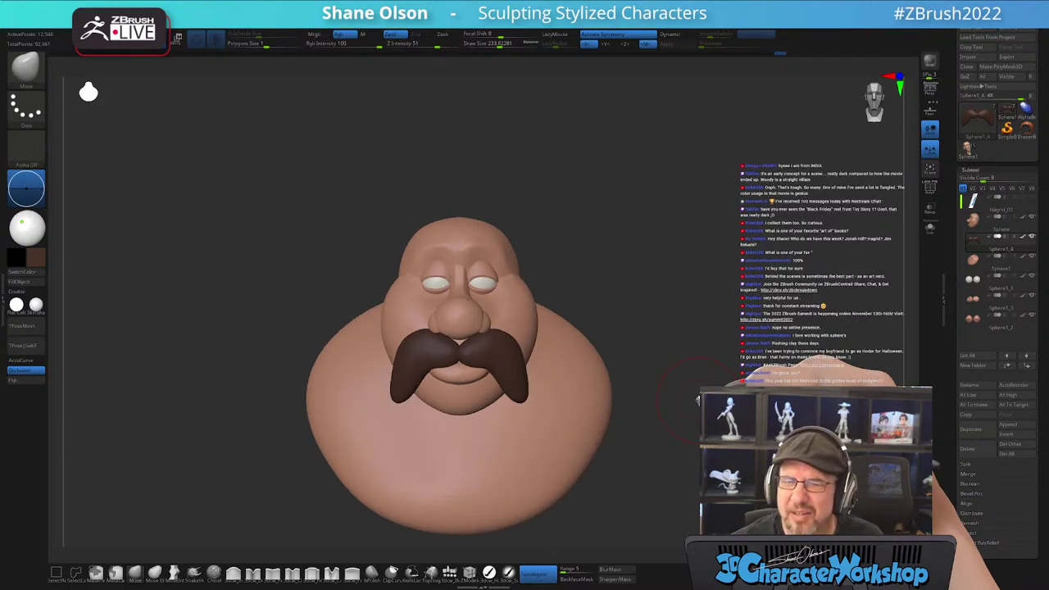
# - Select the head subtool, insert a dark brown QuadSphere-2 sphere above the crown and split the unmasked points into a separate subtool
pyautogui.keyDown('alt'); pyautogui.moveTo(654, 232); pyautogui.dragTo(604, 215, button='right'); pyautogui.keyUp('alt')
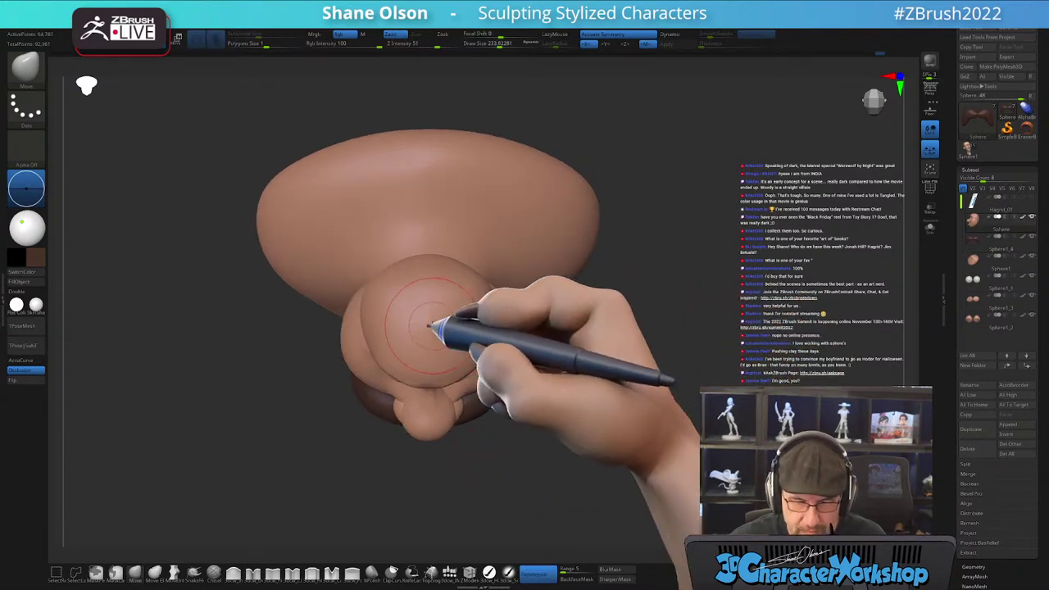
pyautogui.press('ctrl')
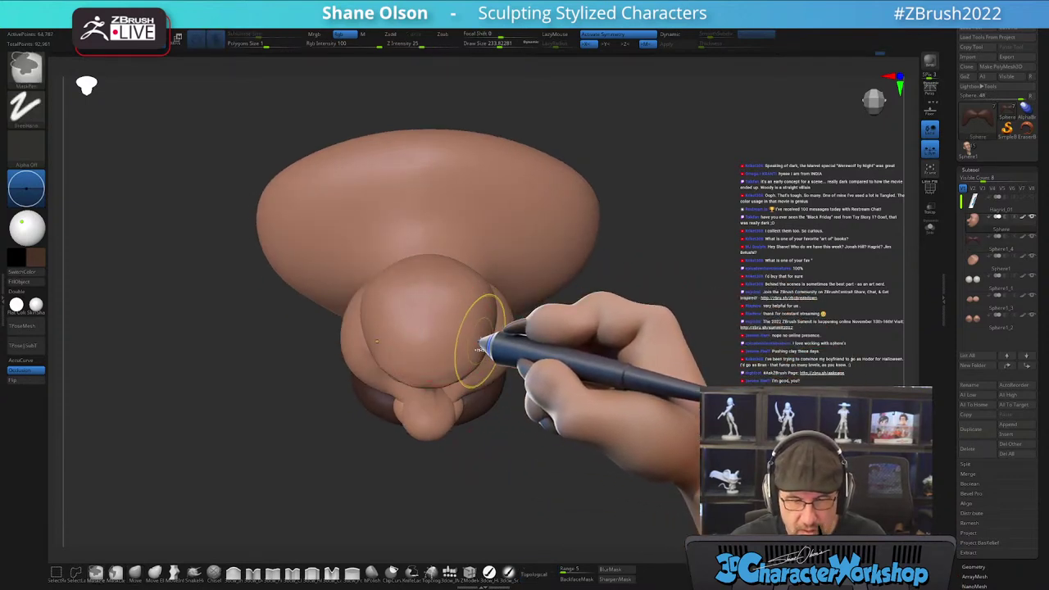
pyautogui.click(449, 572)
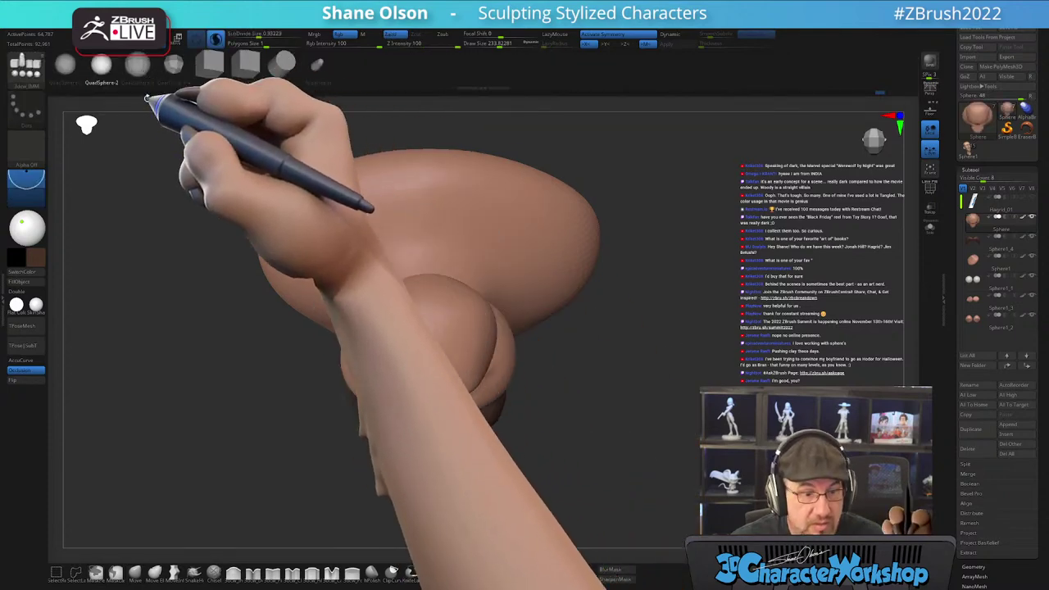
pyautogui.moveTo(429, 348); pyautogui.dragTo(441, 400)
pyautogui.moveTo(705, 389); pyautogui.dragTo(708, 323)
pyautogui.moveTo(710, 324)
pyautogui.mouseDown(button='right')
pyautogui.moveTo(695, 347)
pyautogui.moveTo(675, 205)
pyautogui.mouseUp(button='right')
pyautogui.press('space')
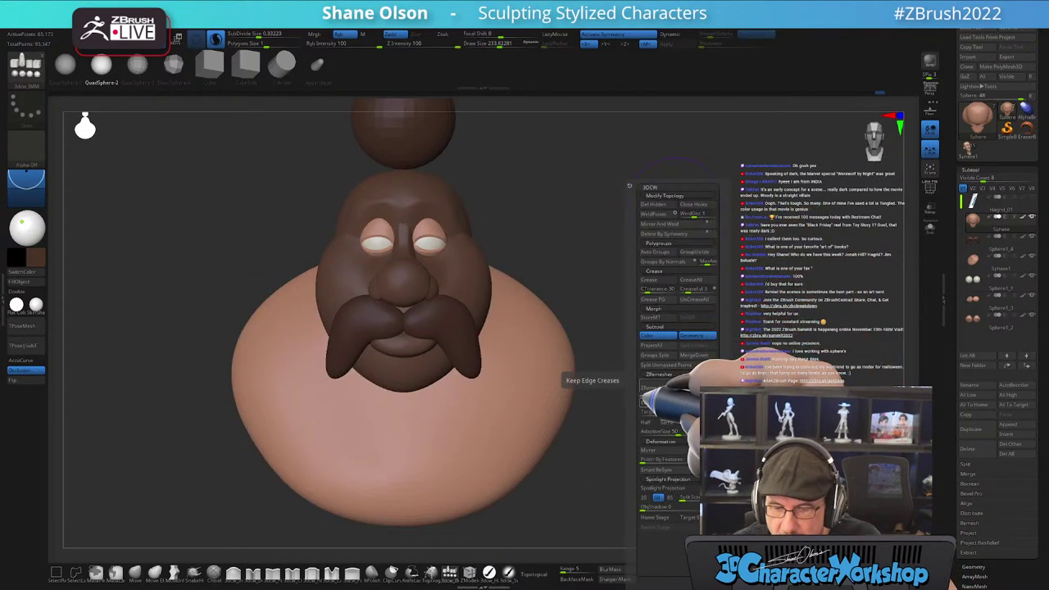
pyautogui.click(667, 366)
pyautogui.moveTo(627, 221)
pyautogui.keyDown('ctrl'); pyautogui.mouseDown(button='right')
pyautogui.moveTo(621, 210)
pyautogui.moveTo(620, 226)
pyautogui.mouseUp(button='right'); pyautogui.keyUp('ctrl')
# - Select the new sphere's subtool with the polyframe shown and lower the sphere onto the crown of the head
pyautogui.hotkey('shift', 'f')
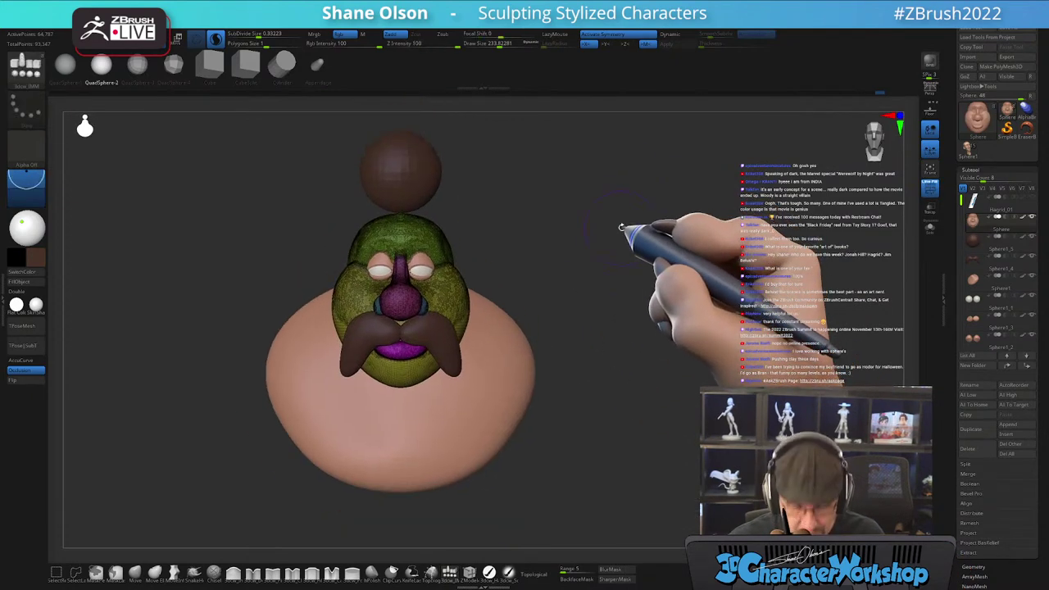
pyautogui.press('Down')
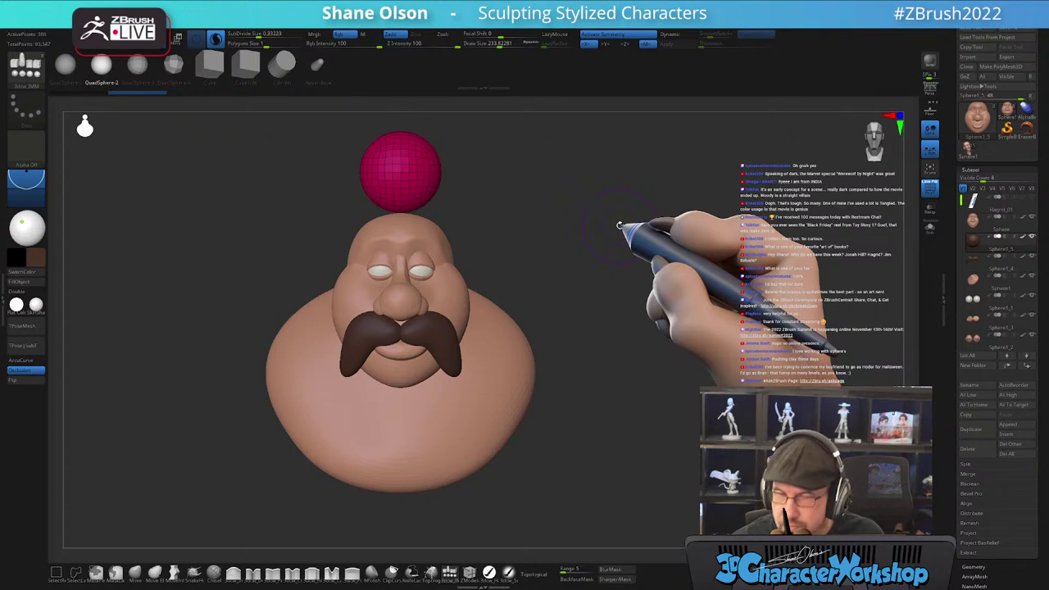
pyautogui.moveTo(592, 302)
pyautogui.keyDown('alt'); pyautogui.mouseDown(button='right')
pyautogui.moveTo(602, 315)
pyautogui.moveTo(586, 292)
pyautogui.mouseUp(button='right'); pyautogui.keyUp('alt')
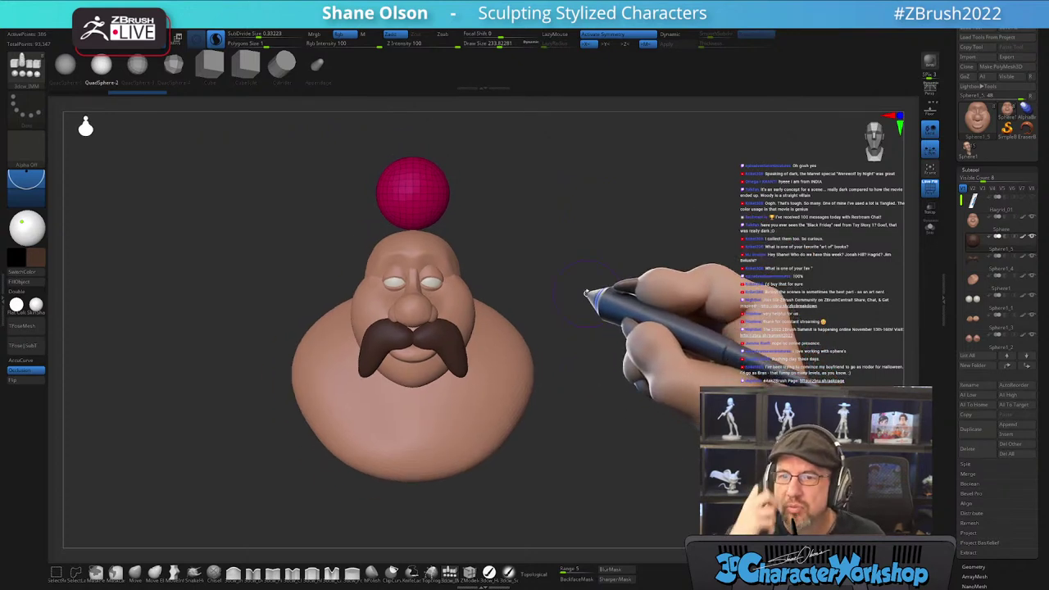
pyautogui.keyDown('alt'); pyautogui.moveTo(569, 281); pyautogui.dragTo(565, 309); pyautogui.keyUp('alt')
pyautogui.press('w')
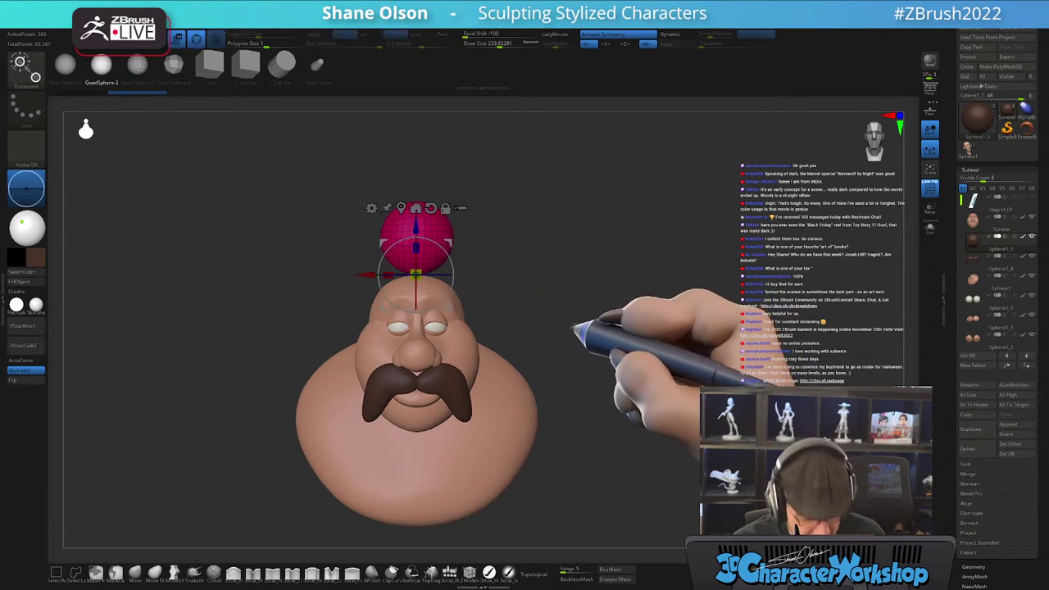
pyautogui.moveTo(417, 230); pyautogui.dragTo(417, 267)
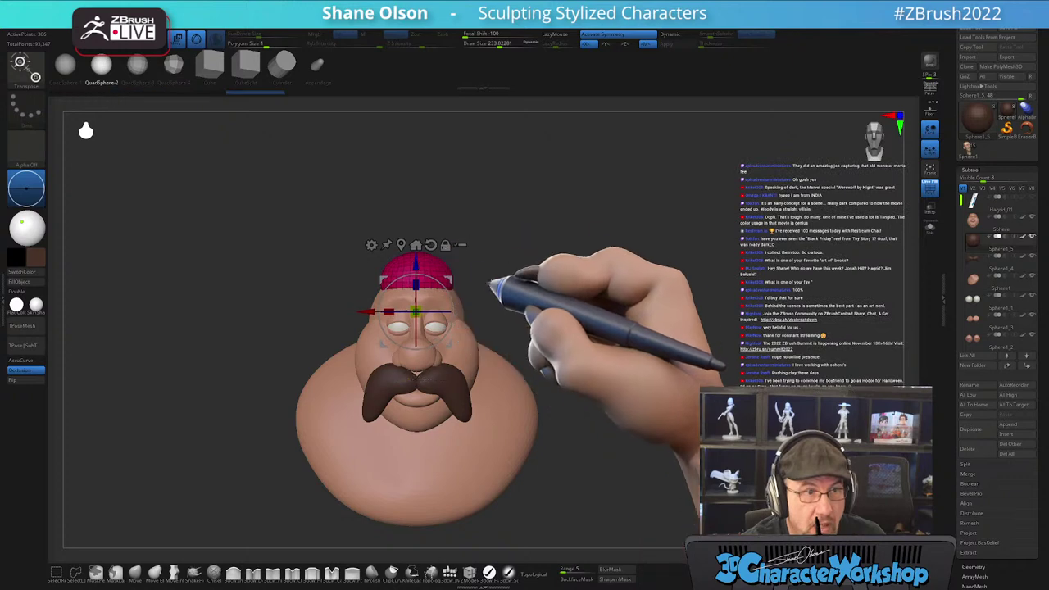
# - Spread the hair sphere over the crown and down toward the temples using a large SnakeHook brush with Sculptris Pro
pyautogui.keyDown('alt'); pyautogui.moveTo(505, 294); pyautogui.dragTo(510, 312); pyautogui.keyUp('alt')
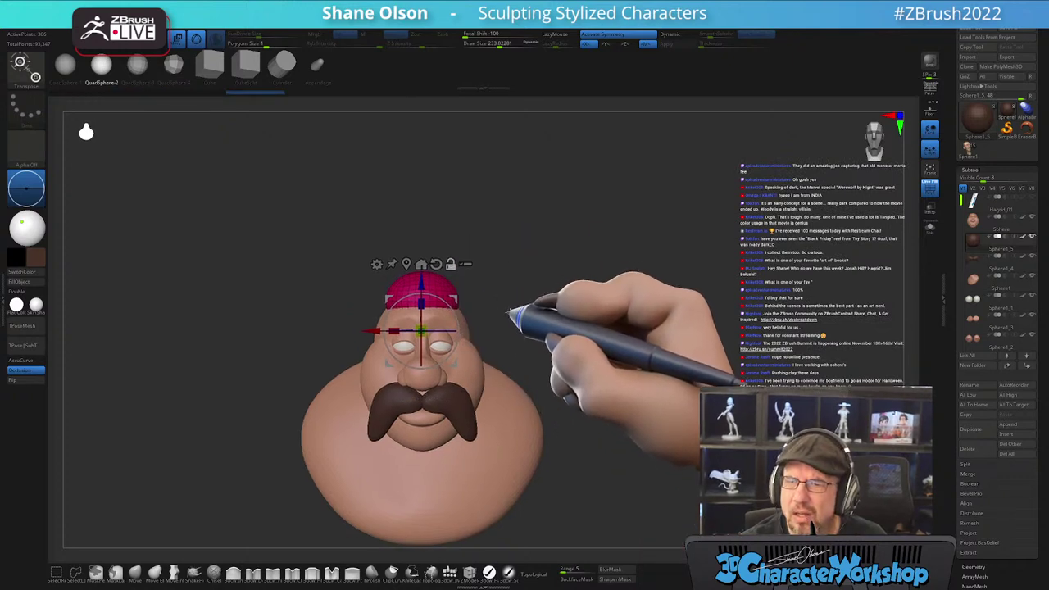
pyautogui.moveTo(516, 281); pyautogui.dragTo(511, 355)
pyautogui.click(136, 573)
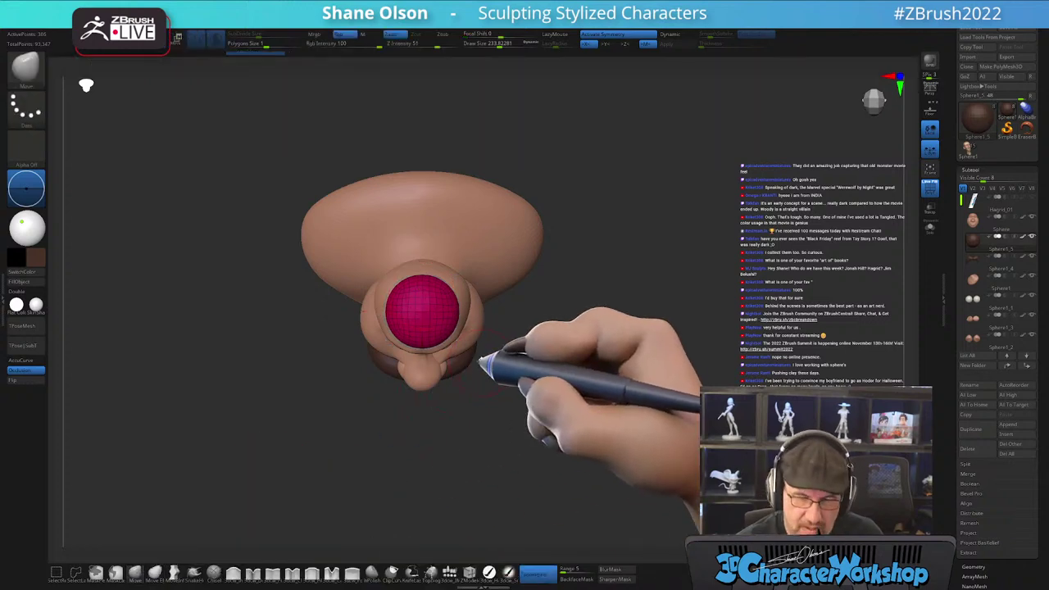
pyautogui.keyDown('alt'); pyautogui.moveTo(508, 412); pyautogui.dragTo(506, 446); pyautogui.keyUp('alt')
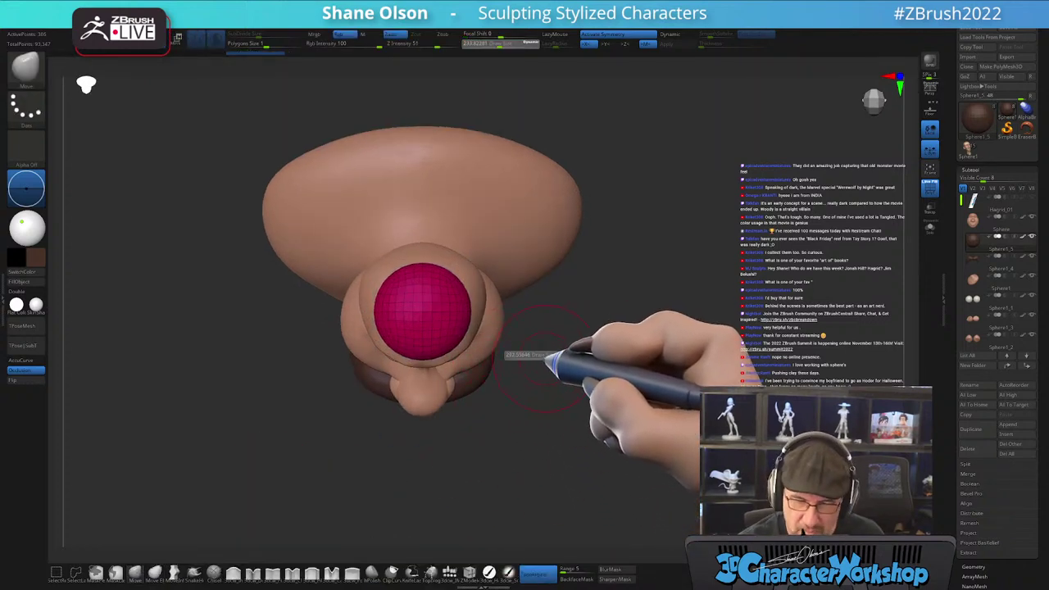
pyautogui.moveTo(520, 368)
pyautogui.mouseDown()
pyautogui.moveTo(534, 338)
pyautogui.moveTo(563, 369)
pyautogui.moveTo(199, 534)
pyautogui.moveTo(279, 435)
pyautogui.moveTo(519, 352)
pyautogui.mouseUp()
pyautogui.click(194, 572)
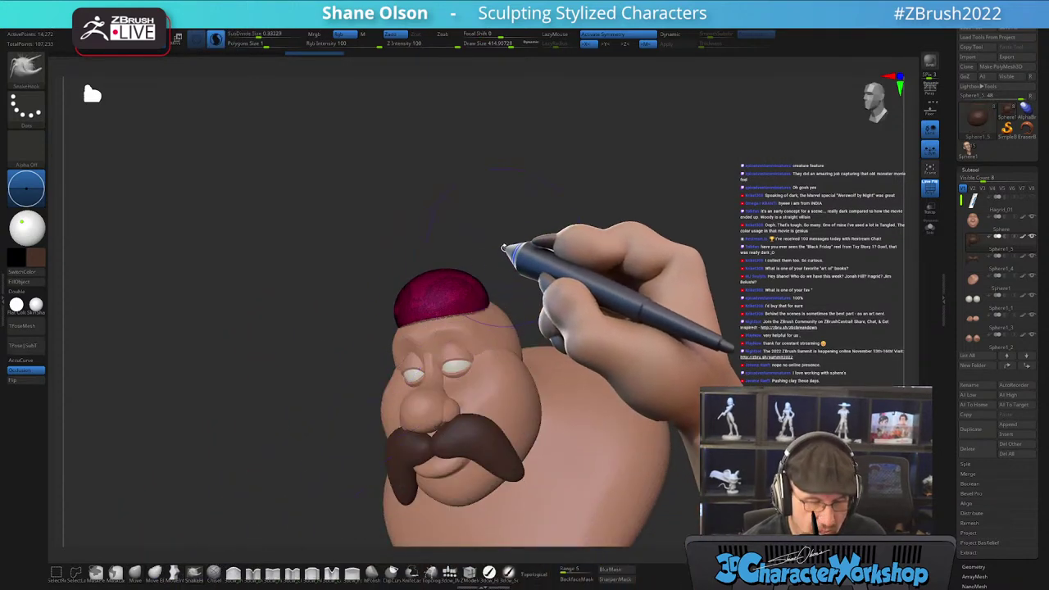
pyautogui.moveTo(501, 259); pyautogui.dragTo(525, 246)
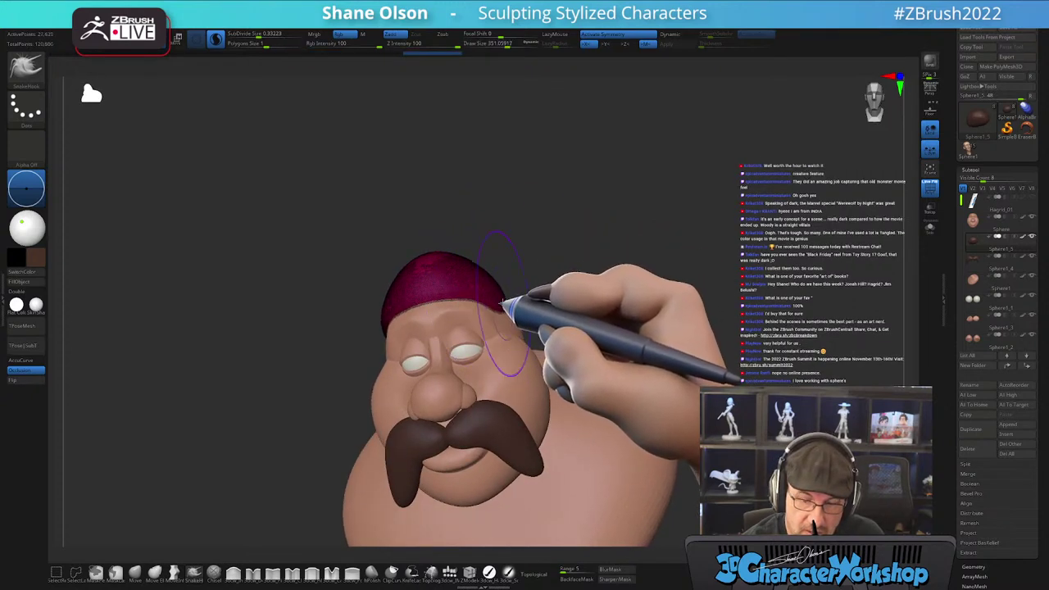
pyautogui.moveTo(508, 318); pyautogui.dragTo(515, 310)
pyautogui.moveTo(475, 271)
pyautogui.mouseDown()
pyautogui.moveTo(562, 304)
pyautogui.moveTo(623, 300)
pyautogui.mouseUp()
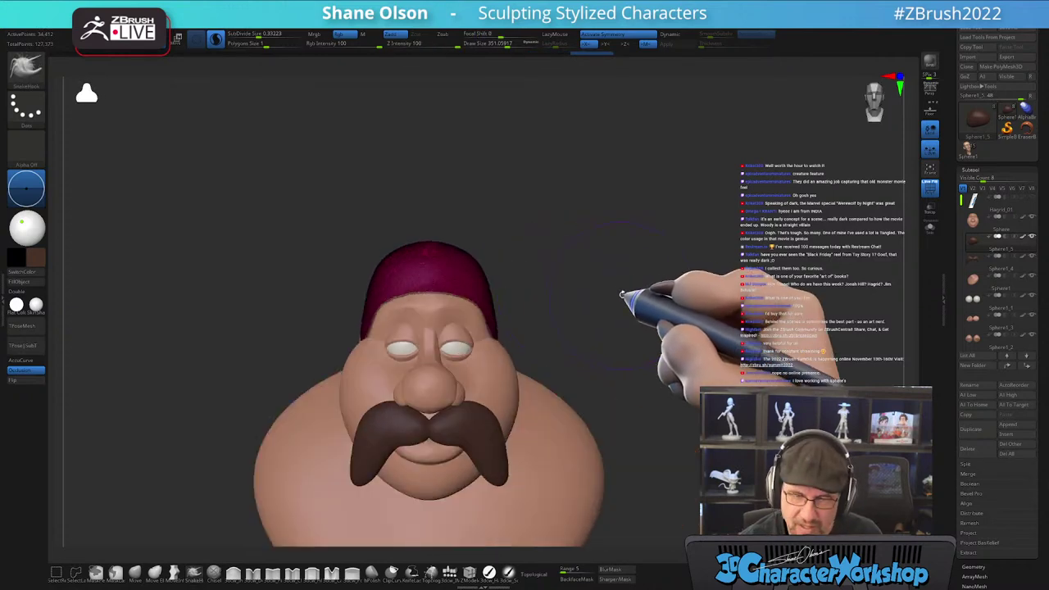
pyautogui.moveTo(604, 259)
pyautogui.mouseDown()
pyautogui.moveTo(601, 280)
pyautogui.moveTo(614, 265)
pyautogui.mouseUp()
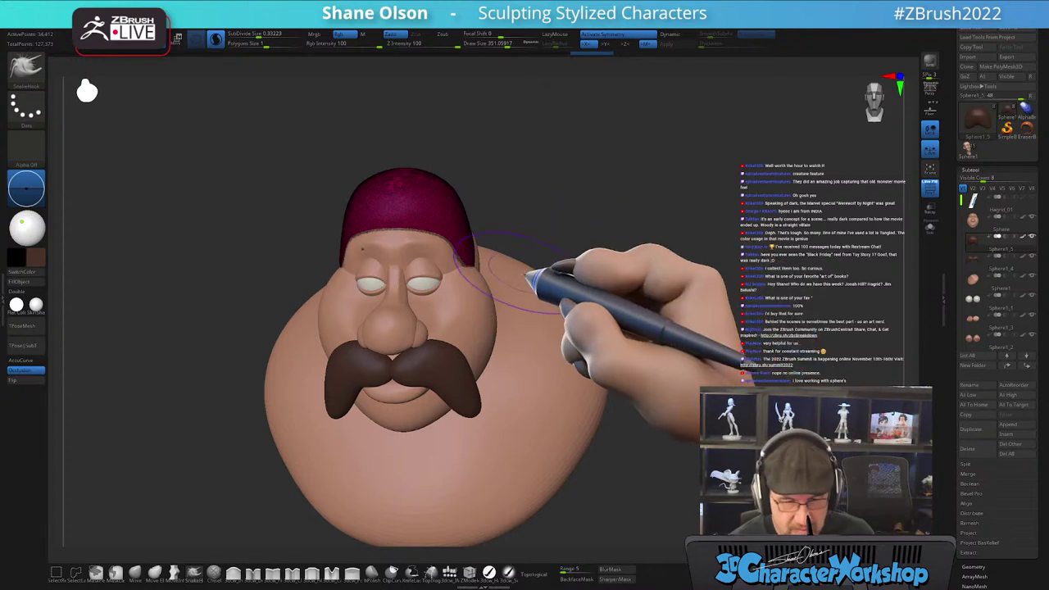
# - Hide the hair's polyframe and shape its front edge into a hairline above the forehead with a smaller SnakeHook brush
pyautogui.hotkey('shift', 'f')
pyautogui.moveTo(539, 223)
pyautogui.keyDown('alt'); pyautogui.mouseDown()
pyautogui.moveTo(533, 277)
pyautogui.moveTo(520, 281)
pyautogui.moveTo(524, 253)
pyautogui.moveTo(516, 292)
pyautogui.mouseUp(); pyautogui.keyUp('alt')
pyautogui.press('s')
pyautogui.moveTo(393, 313); pyautogui.dragTo(387, 313)
pyautogui.moveTo(384, 289)
pyautogui.mouseDown(button='right')
pyautogui.moveTo(402, 286)
pyautogui.moveTo(393, 302)
pyautogui.mouseUp(button='right')
pyautogui.press('s')
pyautogui.moveTo(365, 305); pyautogui.dragTo(352, 303)
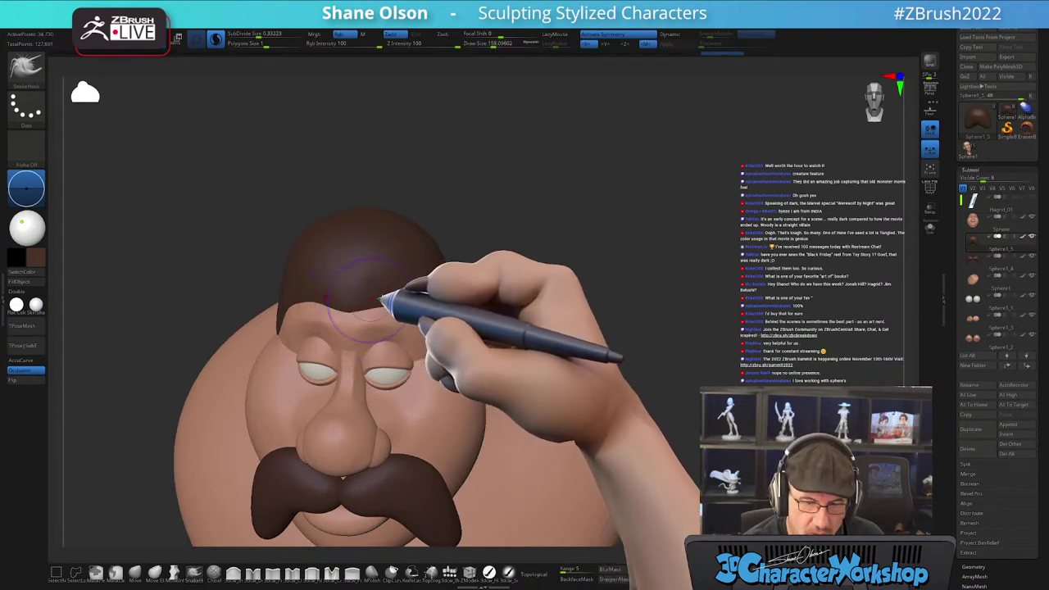
# - Pull the hair down over the temples and back along the side of the head with the SnakeHook brush
pyautogui.moveTo(453, 282)
pyautogui.mouseDown()
pyautogui.moveTo(480, 276)
pyautogui.moveTo(440, 302)
pyautogui.mouseUp()
pyautogui.moveTo(453, 299); pyautogui.dragTo(453, 286, button='right')
pyautogui.moveTo(453, 287)
pyautogui.mouseDown()
pyautogui.moveTo(456, 297)
pyautogui.moveTo(422, 295)
pyautogui.mouseUp()
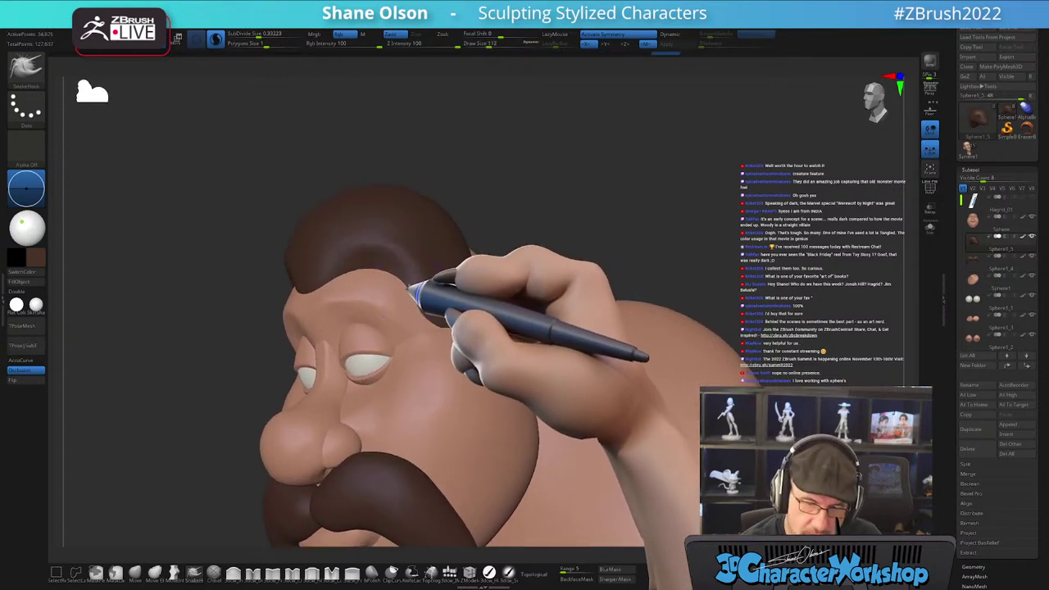
pyautogui.moveTo(412, 284)
pyautogui.mouseDown()
pyautogui.moveTo(463, 300)
pyautogui.moveTo(450, 297)
pyautogui.mouseUp()
pyautogui.moveTo(469, 307); pyautogui.dragTo(464, 263, button='right')
pyautogui.moveTo(484, 258)
pyautogui.mouseDown()
pyautogui.moveTo(489, 246)
pyautogui.moveTo(485, 297)
pyautogui.mouseUp()
pyautogui.moveTo(459, 222)
pyautogui.mouseDown()
pyautogui.moveTo(486, 250)
pyautogui.moveTo(512, 215)
pyautogui.mouseUp()
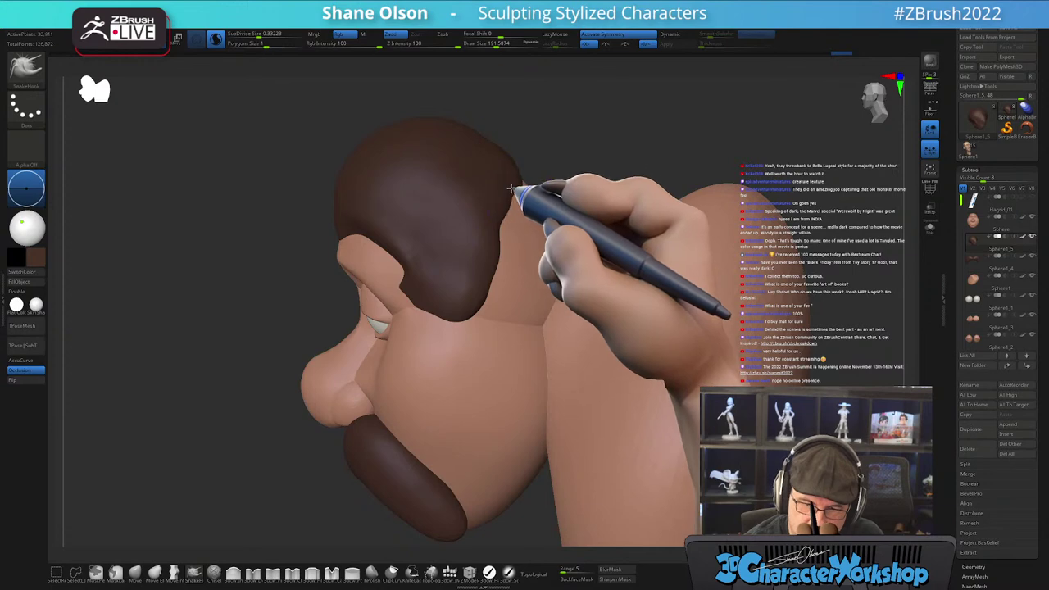
# - Smooth the hair's rear edge and draw its sides down in front of the ear area to form broad sideburns
pyautogui.moveTo(521, 265); pyautogui.dragTo(531, 250)
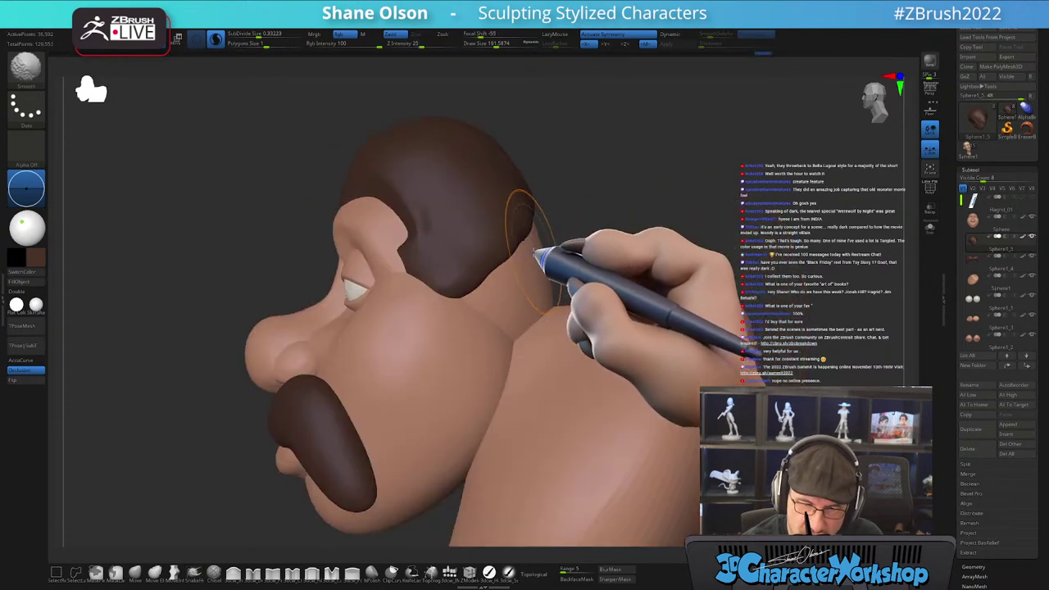
pyautogui.moveTo(516, 313)
pyautogui.mouseDown()
pyautogui.moveTo(552, 297)
pyautogui.moveTo(595, 241)
pyautogui.moveTo(576, 243)
pyautogui.moveTo(585, 227)
pyautogui.moveTo(562, 248)
pyautogui.moveTo(559, 274)
pyautogui.moveTo(566, 217)
pyautogui.moveTo(580, 222)
pyautogui.moveTo(484, 292)
pyautogui.moveTo(481, 276)
pyautogui.moveTo(477, 305)
pyautogui.moveTo(492, 295)
pyautogui.moveTo(494, 311)
pyautogui.moveTo(481, 304)
pyautogui.moveTo(485, 286)
pyautogui.mouseUp()
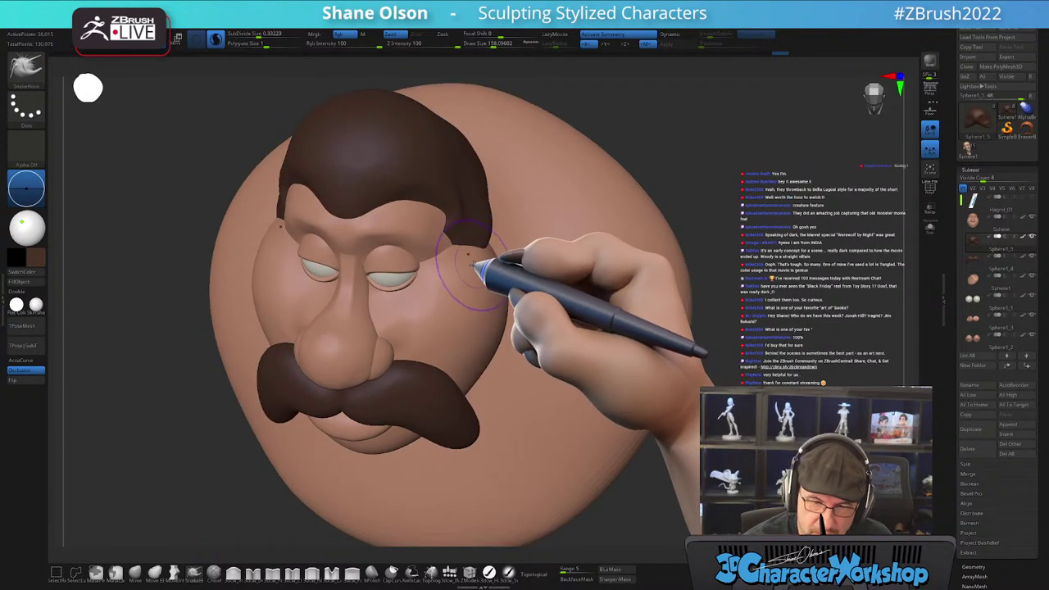
pyautogui.moveTo(487, 270)
pyautogui.mouseDown()
pyautogui.moveTo(497, 274)
pyautogui.moveTo(502, 257)
pyautogui.mouseUp()
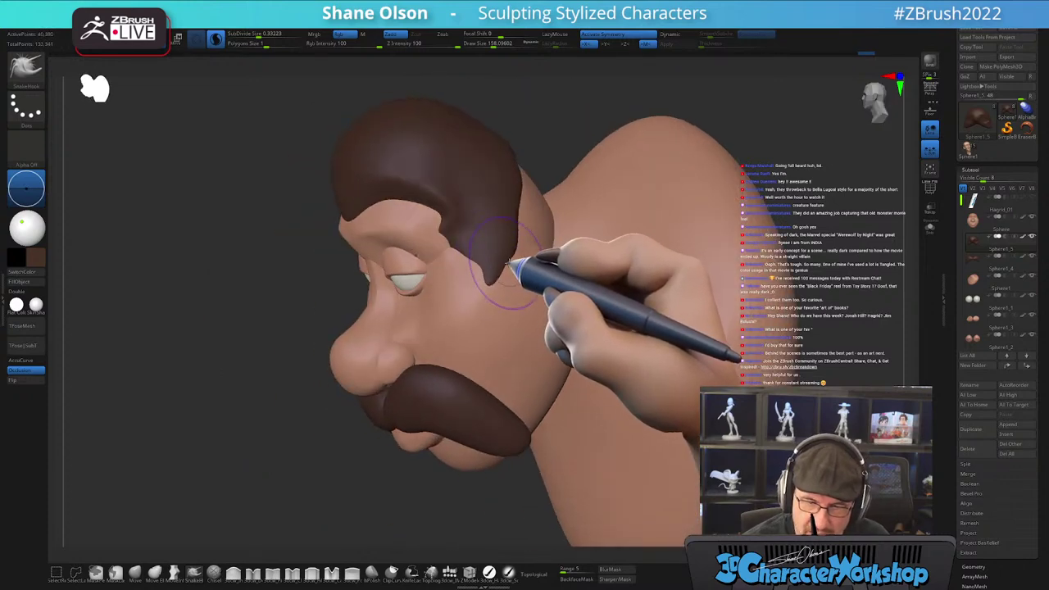
pyautogui.moveTo(497, 279)
pyautogui.mouseDown()
pyautogui.moveTo(489, 283)
pyautogui.moveTo(511, 283)
pyautogui.moveTo(501, 263)
pyautogui.moveTo(539, 246)
pyautogui.moveTo(569, 279)
pyautogui.moveTo(585, 274)
pyautogui.moveTo(550, 276)
pyautogui.moveTo(558, 249)
pyautogui.mouseUp()
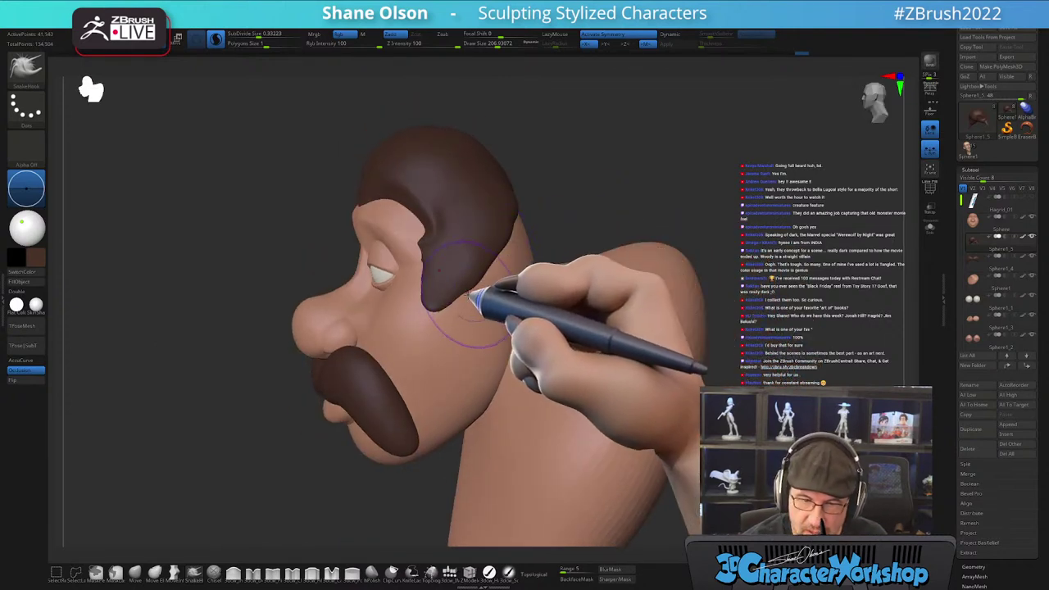
pyautogui.moveTo(493, 263); pyautogui.dragTo(471, 286)
pyautogui.moveTo(482, 292)
pyautogui.keyDown('alt'); pyautogui.mouseDown(button='right')
pyautogui.moveTo(498, 257)
pyautogui.moveTo(493, 282)
pyautogui.mouseUp(button='right'); pyautogui.keyUp('alt')
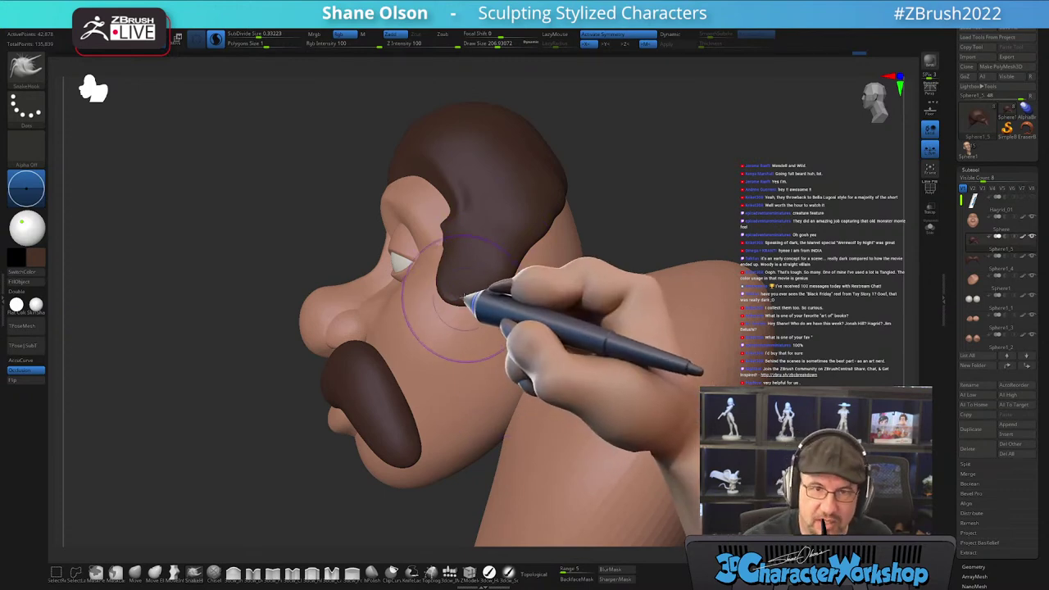
pyautogui.moveTo(464, 297); pyautogui.dragTo(484, 298)
pyautogui.moveTo(452, 268)
pyautogui.mouseDown(button='right')
pyautogui.moveTo(470, 255)
pyautogui.moveTo(456, 281)
pyautogui.mouseUp(button='right')
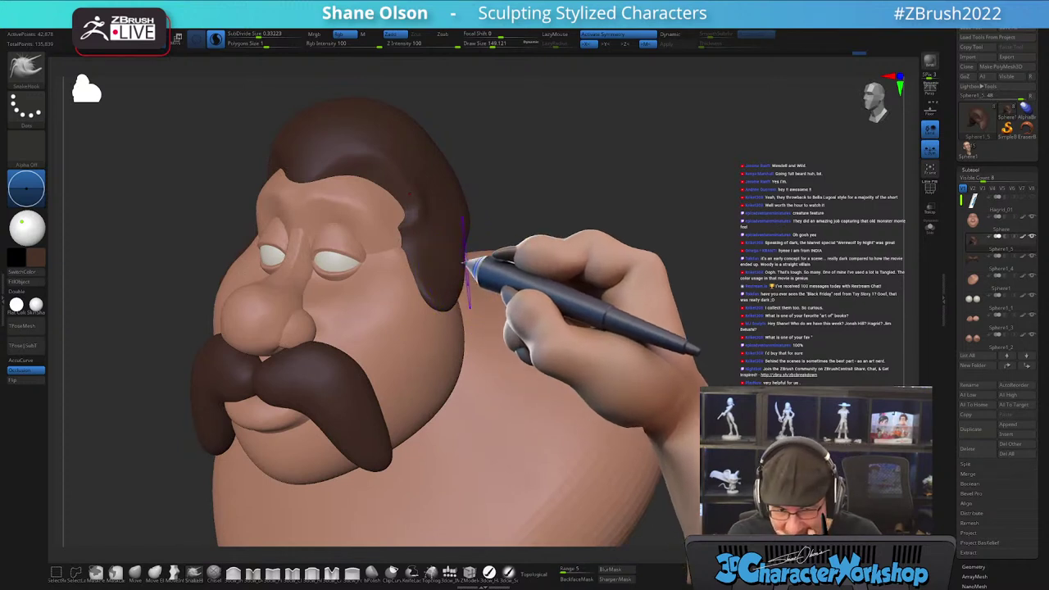
# - Show the hair's polyframe, extend the side hair backward and down, and smooth its surface
pyautogui.moveTo(629, 271)
pyautogui.mouseDown(button='right')
pyautogui.moveTo(627, 241)
pyautogui.moveTo(604, 287)
pyautogui.moveTo(482, 296)
pyautogui.mouseUp(button='right')
pyautogui.hotkey('shift', 'f')
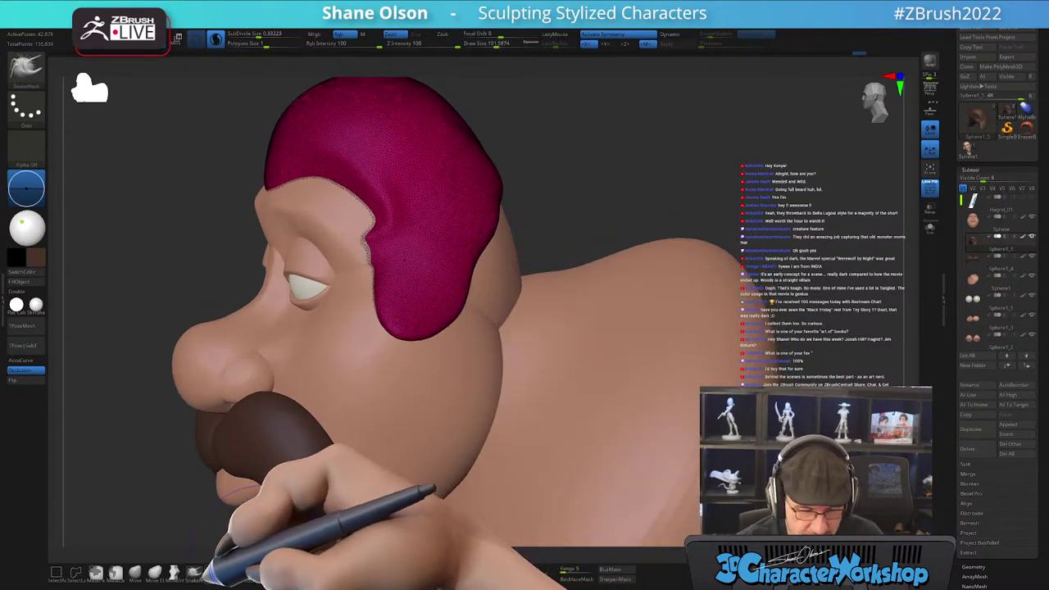
pyautogui.moveTo(495, 281); pyautogui.dragTo(517, 293, button='right')
pyautogui.moveTo(519, 220)
pyautogui.keyDown('ctrl'); pyautogui.mouseDown()
pyautogui.moveTo(544, 204)
pyautogui.moveTo(543, 223)
pyautogui.moveTo(529, 164)
pyautogui.moveTo(499, 152)
pyautogui.moveTo(503, 254)
pyautogui.mouseUp(); pyautogui.keyUp('ctrl')
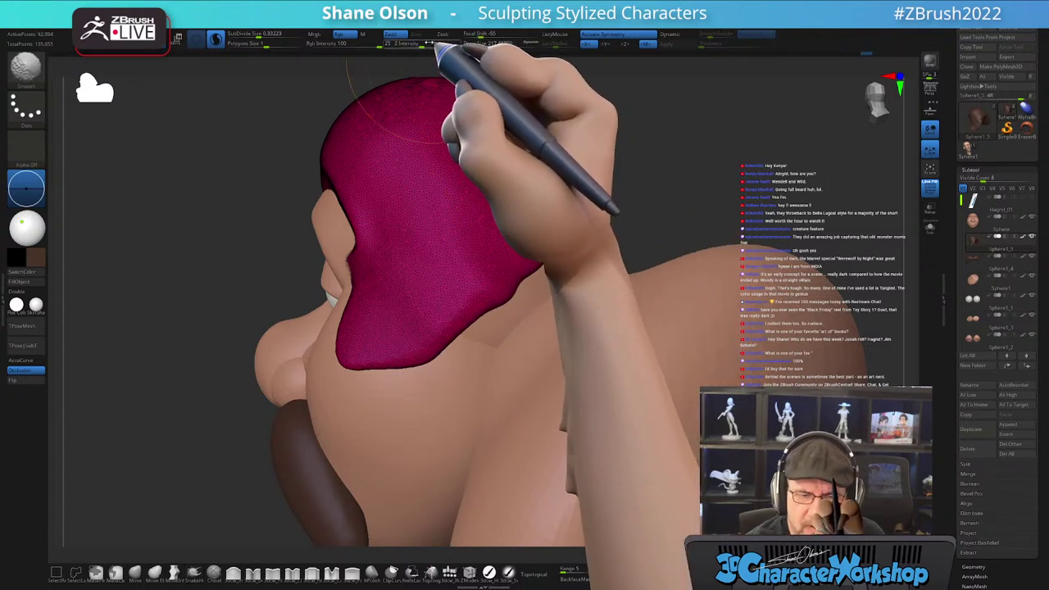
pyautogui.moveTo(483, 139)
pyautogui.keyDown('shift'); pyautogui.mouseDown()
pyautogui.moveTo(513, 245)
pyautogui.moveTo(479, 283)
pyautogui.mouseUp(); pyautogui.keyUp('shift')
# - Pull the lower ends of the side hair outward and down so they flare away from the cheeks
pyautogui.moveTo(490, 302)
pyautogui.mouseDown(button='right')
pyautogui.moveTo(538, 322)
pyautogui.moveTo(551, 313)
pyautogui.mouseUp(button='right')
pyautogui.keyDown('alt'); pyautogui.moveTo(600, 273); pyautogui.dragTo(580, 279, button='right'); pyautogui.keyUp('alt')
pyautogui.moveTo(544, 335); pyautogui.dragTo(588, 357, button='right')
pyautogui.moveTo(537, 384); pyautogui.dragTo(554, 369, button='right')
pyautogui.moveTo(543, 311)
pyautogui.mouseDown(button='right')
pyautogui.moveTo(530, 323)
pyautogui.moveTo(538, 368)
pyautogui.moveTo(529, 359)
pyautogui.mouseUp(button='right')
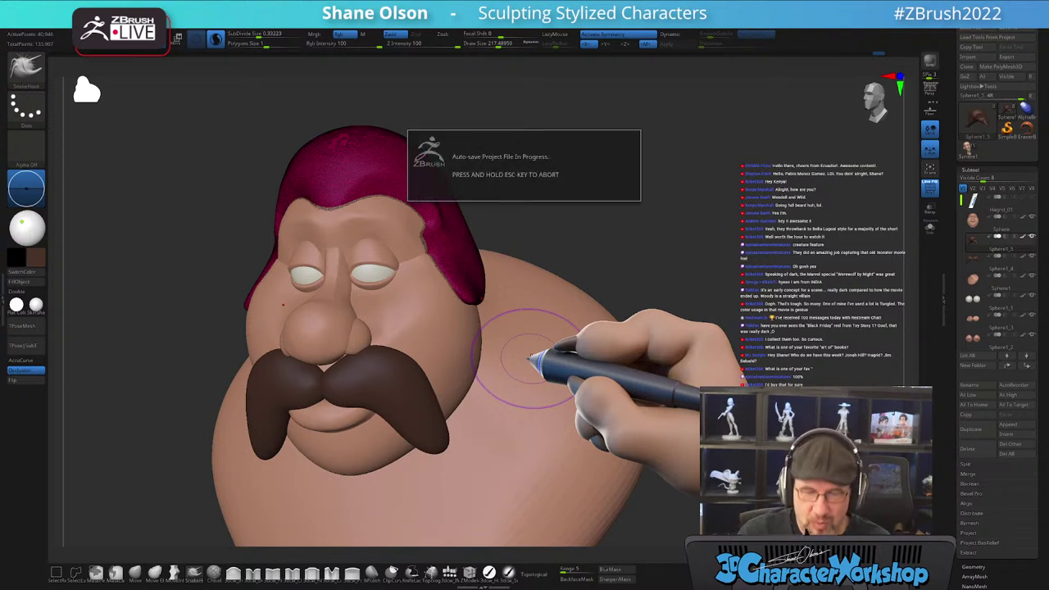
pyautogui.moveTo(694, 291); pyautogui.dragTo(691, 289)
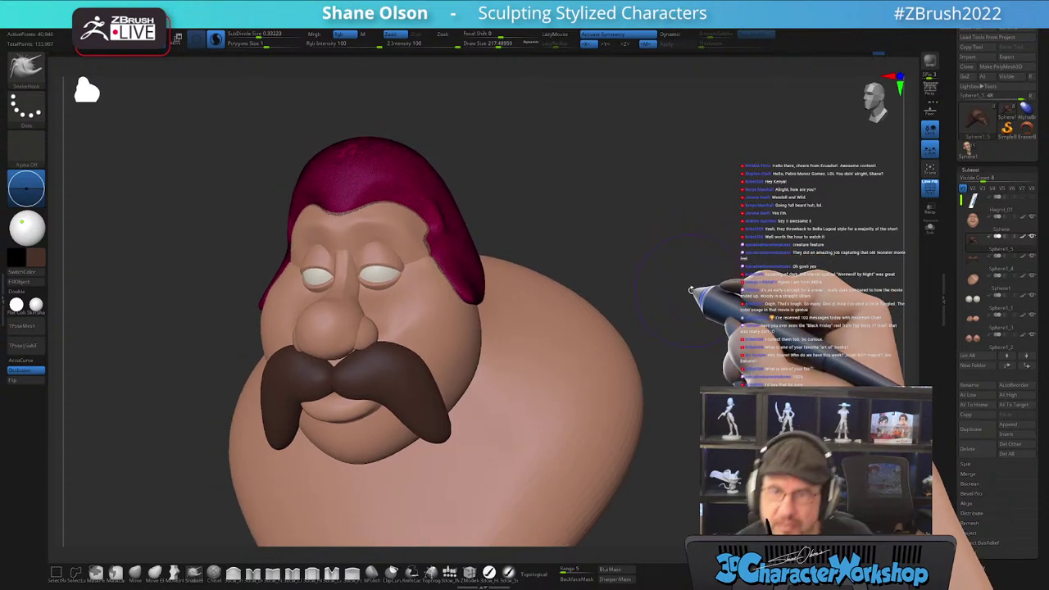
# - Hide the polyframe and lengthen the side hair down past the cheeks to the jaw with the SnakeHook brush
pyautogui.moveTo(691, 289)
pyautogui.mouseDown()
pyautogui.moveTo(592, 239)
pyautogui.moveTo(604, 241)
pyautogui.moveTo(590, 241)
pyautogui.moveTo(578, 282)
pyautogui.moveTo(585, 252)
pyautogui.moveTo(571, 274)
pyautogui.moveTo(508, 283)
pyautogui.mouseUp()
pyautogui.hotkey('shift', 'f')
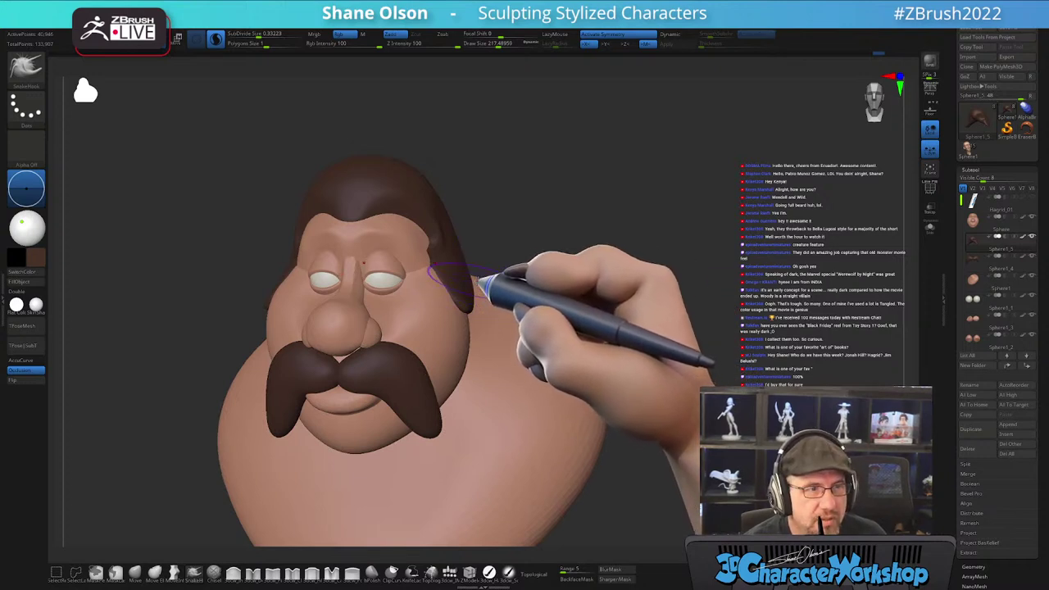
pyautogui.moveTo(491, 277); pyautogui.dragTo(482, 264)
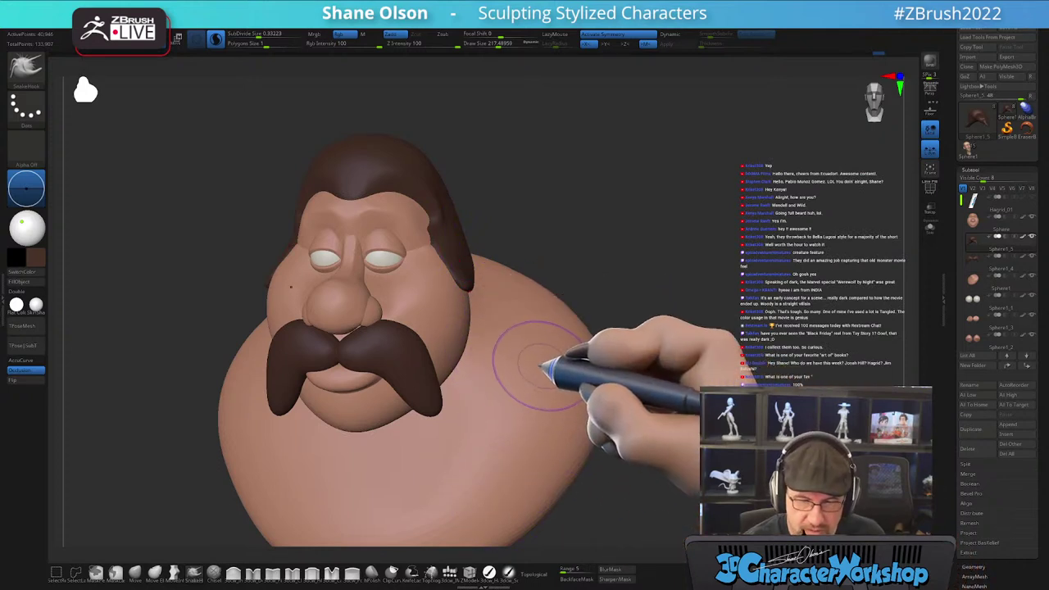
pyautogui.moveTo(585, 414)
pyautogui.mouseDown()
pyautogui.moveTo(604, 403)
pyautogui.moveTo(597, 412)
pyautogui.moveTo(583, 401)
pyautogui.mouseUp()
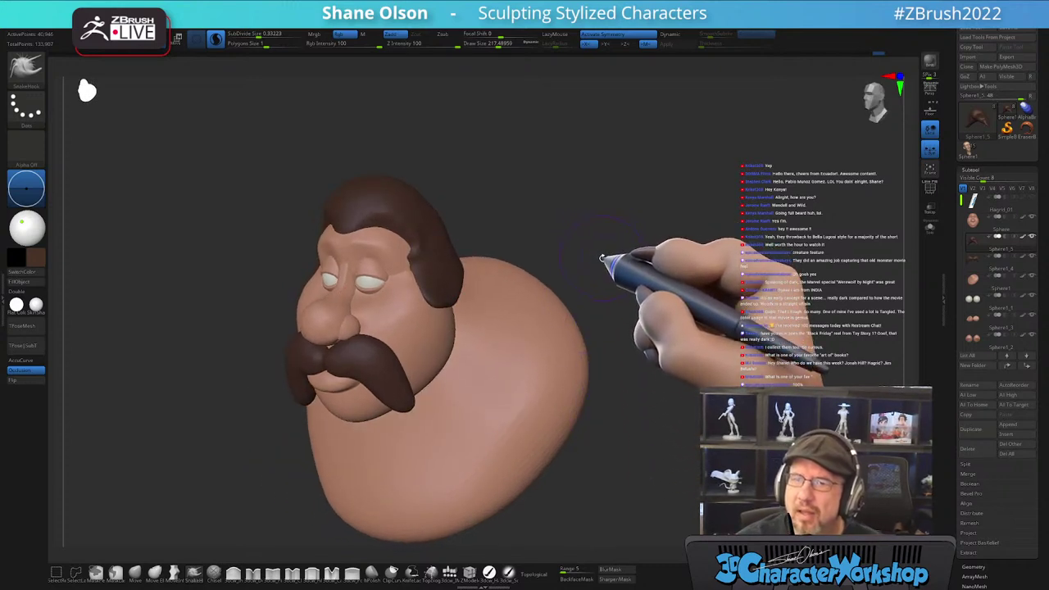
pyautogui.moveTo(484, 317)
pyautogui.mouseDown(button='right')
pyautogui.moveTo(481, 346)
pyautogui.moveTo(443, 301)
pyautogui.moveTo(425, 303)
pyautogui.moveTo(449, 292)
pyautogui.moveTo(415, 316)
pyautogui.moveTo(410, 306)
pyautogui.moveTo(416, 336)
pyautogui.moveTo(463, 325)
pyautogui.moveTo(408, 326)
pyautogui.moveTo(408, 314)
pyautogui.mouseUp(button='right')
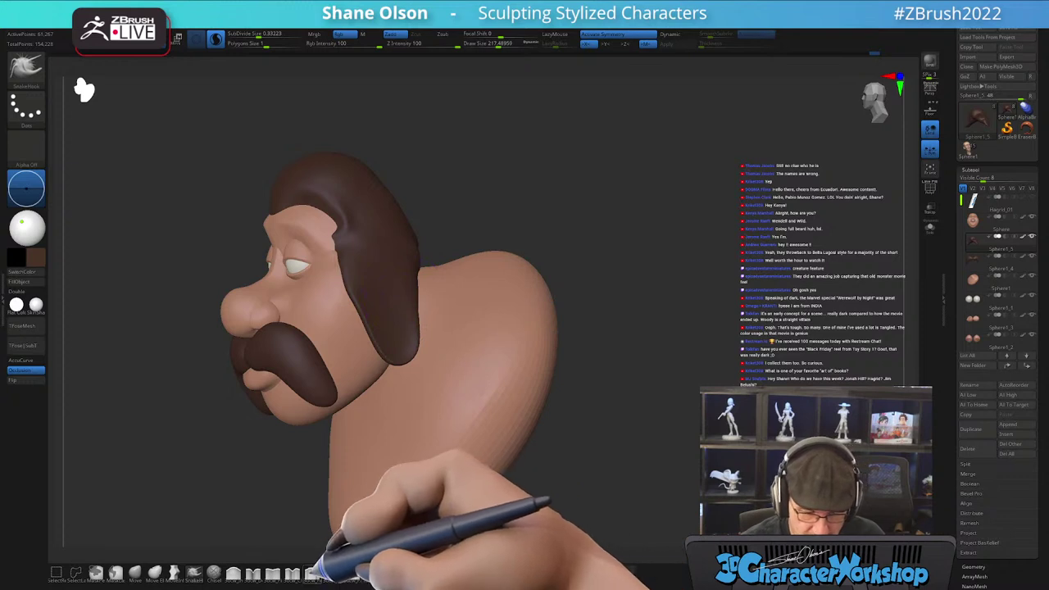
# - Build up and smooth the lower tip of the side hair beside the neck
pyautogui.click(233, 571)
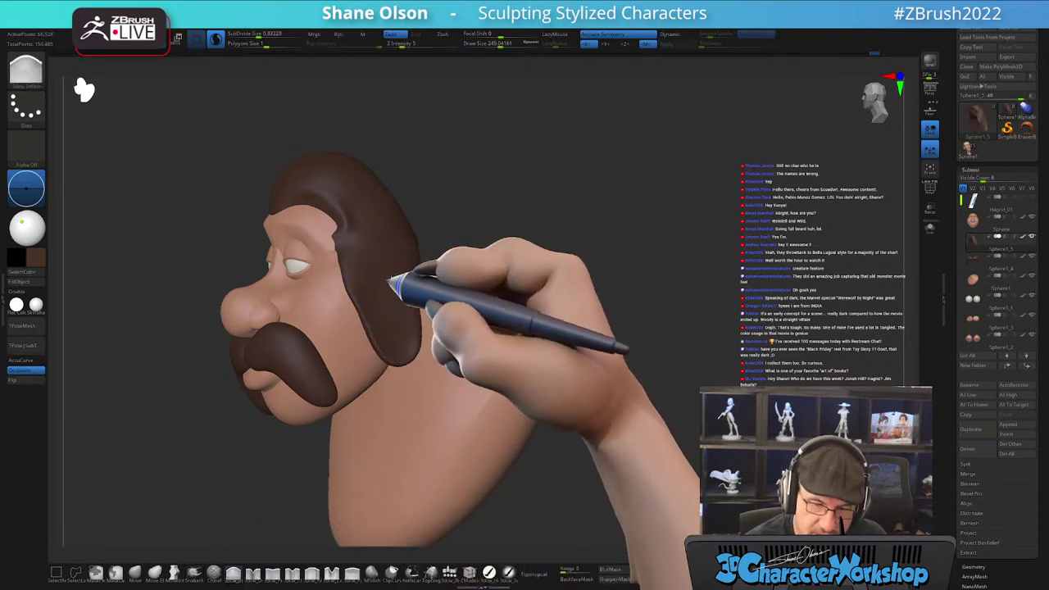
pyautogui.press('shift')
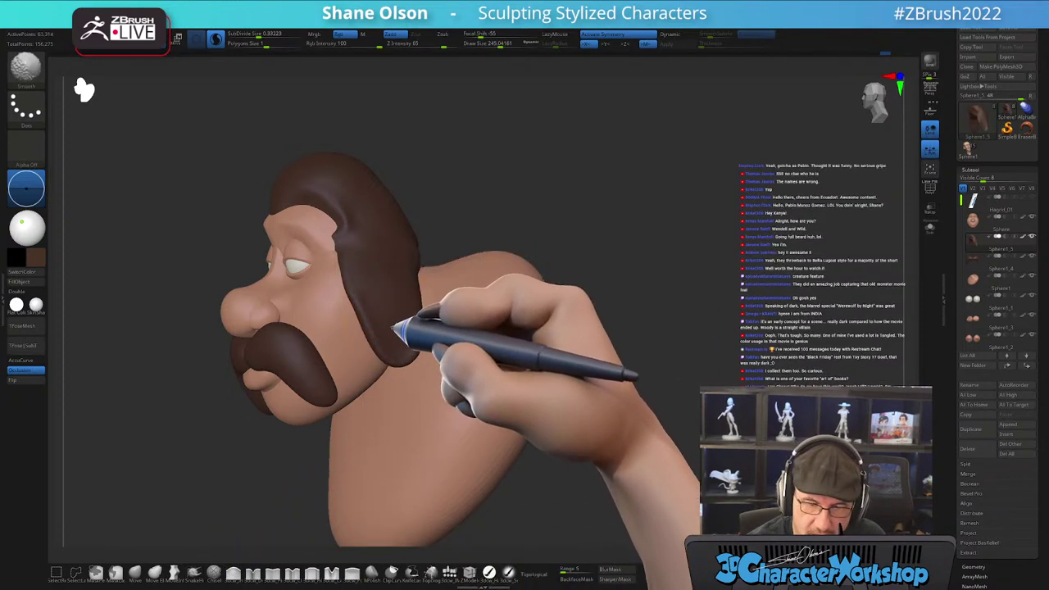
pyautogui.keyDown('alt'); pyautogui.moveTo(399, 293); pyautogui.dragTo(398, 278, button='right'); pyautogui.keyUp('alt')
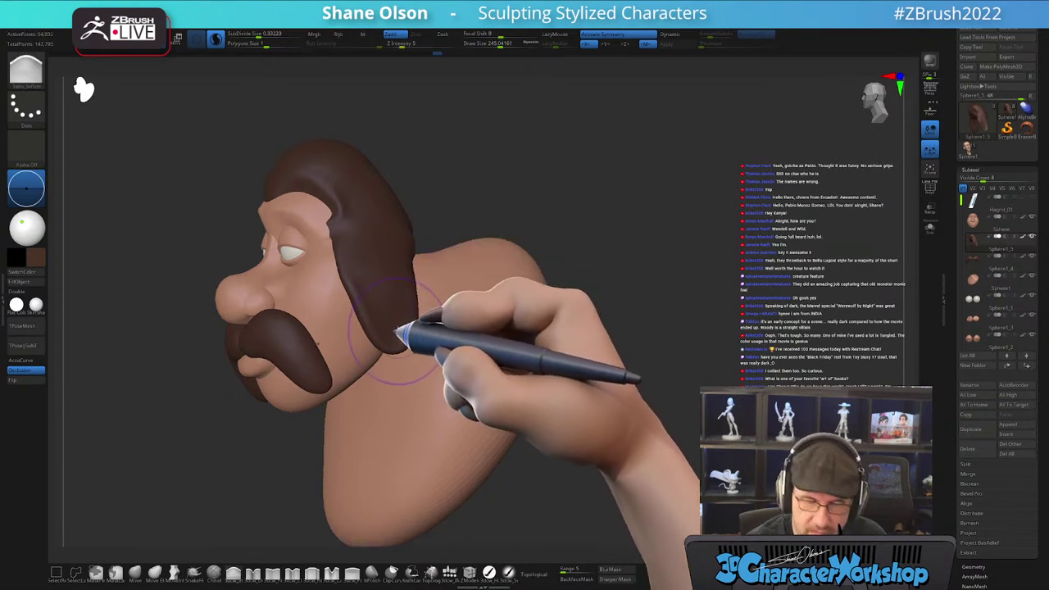
pyautogui.moveTo(421, 340); pyautogui.dragTo(390, 339, button='right')
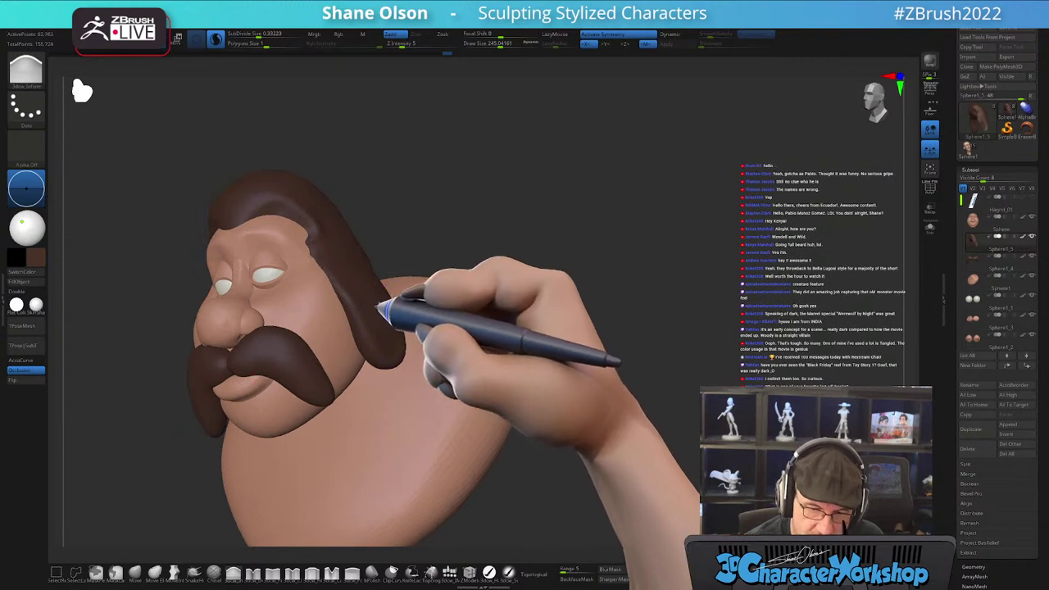
# - Pull the hair back and down over the nape of the neck with the SnakeHook brush
pyautogui.moveTo(385, 304)
pyautogui.mouseDown(button='right')
pyautogui.moveTo(393, 300)
pyautogui.moveTo(382, 293)
pyautogui.moveTo(382, 364)
pyautogui.mouseUp(button='right')
pyautogui.click(135, 571)
pyautogui.click(195, 571)
pyautogui.press('s')
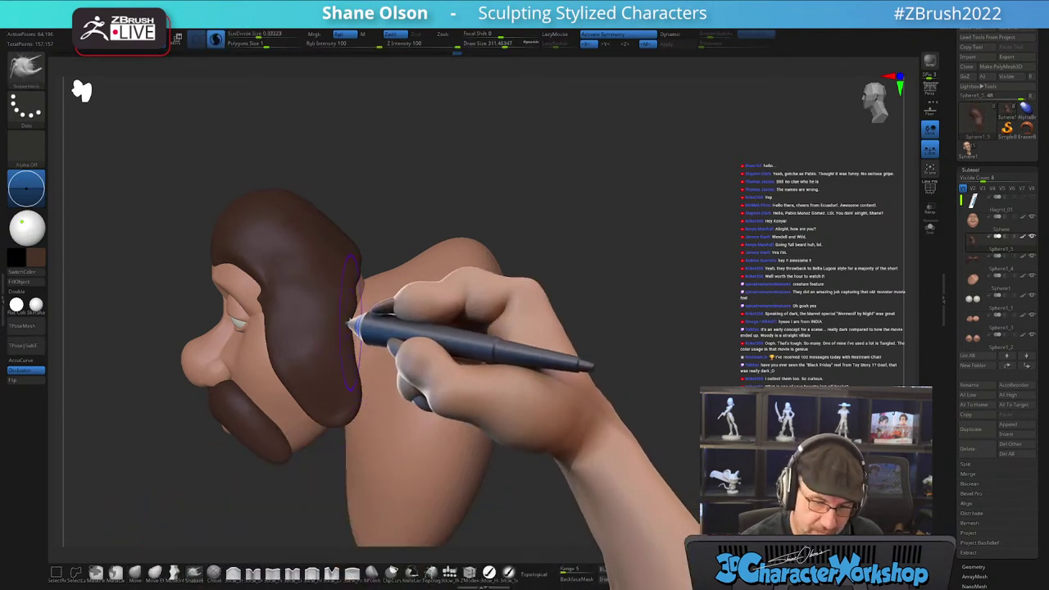
pyautogui.moveTo(396, 273)
pyautogui.mouseDown(button='right')
pyautogui.moveTo(358, 285)
pyautogui.moveTo(416, 271)
pyautogui.moveTo(435, 288)
pyautogui.mouseUp(button='right')
pyautogui.keyDown('ctrl'); pyautogui.moveTo(526, 301); pyautogui.dragTo(528, 282, button='right'); pyautogui.keyUp('ctrl')
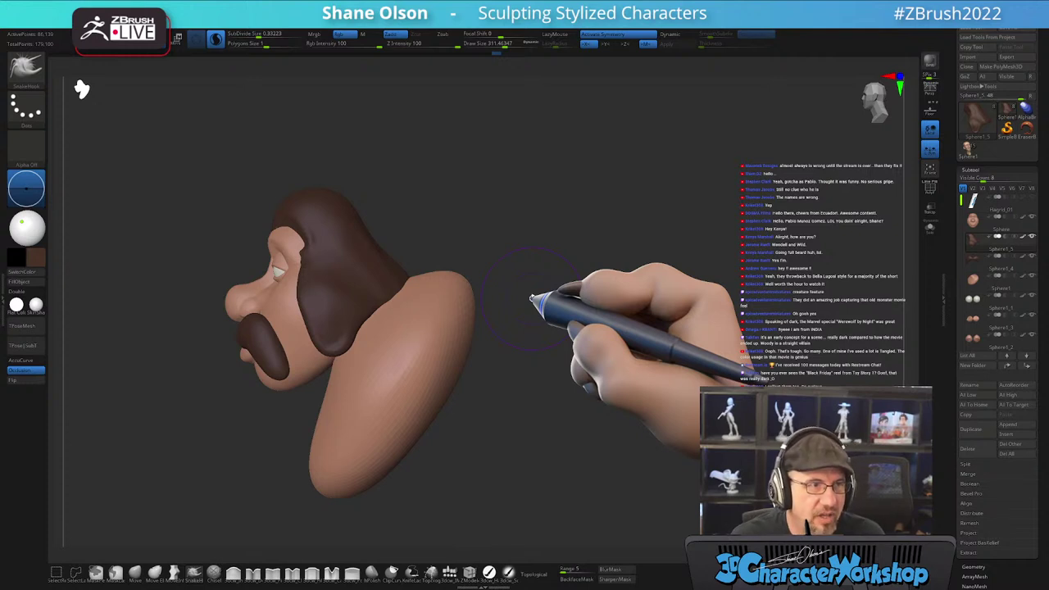
# - Show the hair's polyframe, raise the subdivide size to about 0.97 and smooth the surface of the side hair
pyautogui.moveTo(421, 317)
pyautogui.mouseDown(button='right')
pyautogui.moveTo(456, 323)
pyautogui.moveTo(439, 347)
pyautogui.moveTo(398, 304)
pyautogui.moveTo(400, 287)
pyautogui.moveTo(410, 351)
pyautogui.mouseUp(button='right')
pyautogui.hotkey('shift', 'f')
pyautogui.moveTo(260, 40); pyautogui.dragTo(268, 39)
pyautogui.keyDown('shift'); pyautogui.moveTo(353, 317); pyautogui.dragTo(373, 325); pyautogui.keyUp('shift')
pyautogui.moveTo(364, 363)
pyautogui.keyDown('shift'); pyautogui.mouseDown()
pyautogui.moveTo(345, 289)
pyautogui.moveTo(384, 283)
pyautogui.mouseUp(); pyautogui.keyUp('shift')
pyautogui.keyDown('shift'); pyautogui.moveTo(410, 319); pyautogui.dragTo(360, 266); pyautogui.keyUp('shift')
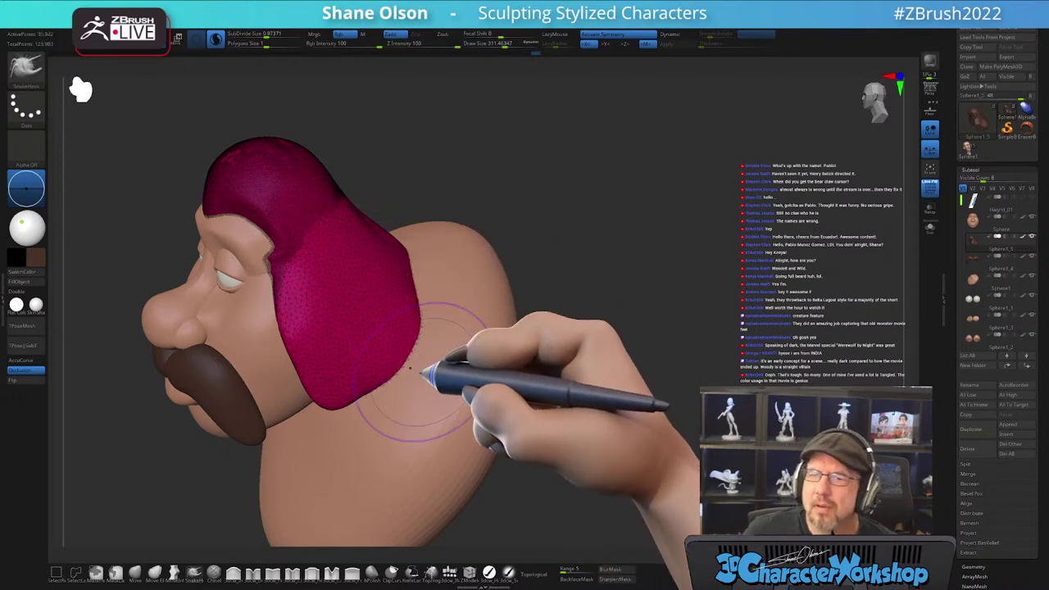
# - Smooth and even out the hair's lower edge along the side and back of the neck
pyautogui.moveTo(562, 357)
pyautogui.mouseDown()
pyautogui.moveTo(571, 341)
pyautogui.moveTo(409, 347)
pyautogui.mouseUp()
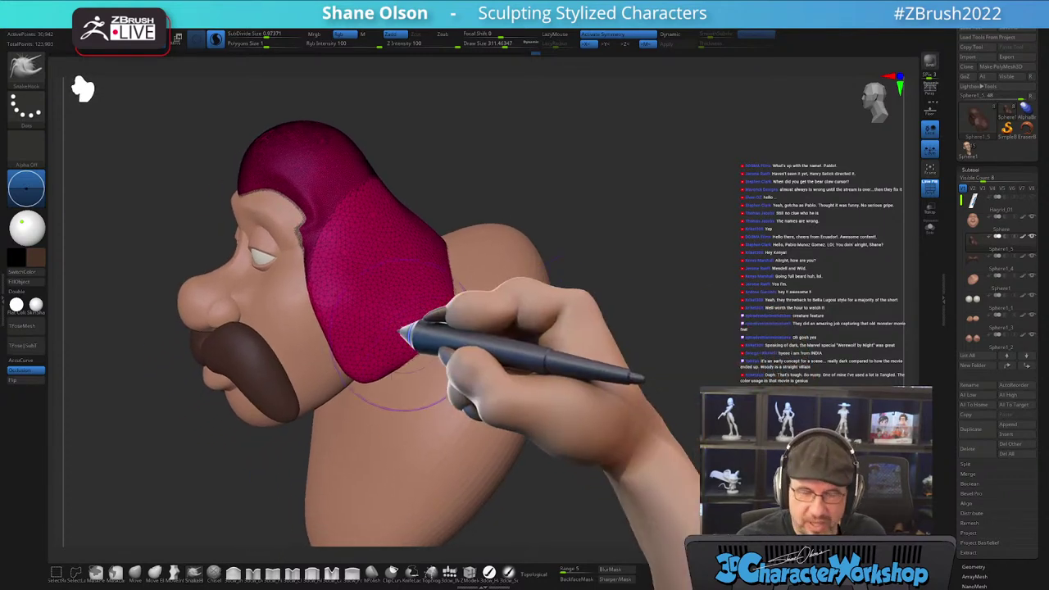
pyautogui.moveTo(342, 272)
pyautogui.keyDown('shift'); pyautogui.mouseDown()
pyautogui.moveTo(398, 342)
pyautogui.moveTo(426, 316)
pyautogui.moveTo(409, 335)
pyautogui.moveTo(438, 344)
pyautogui.moveTo(417, 382)
pyautogui.mouseUp(); pyautogui.keyUp('shift')
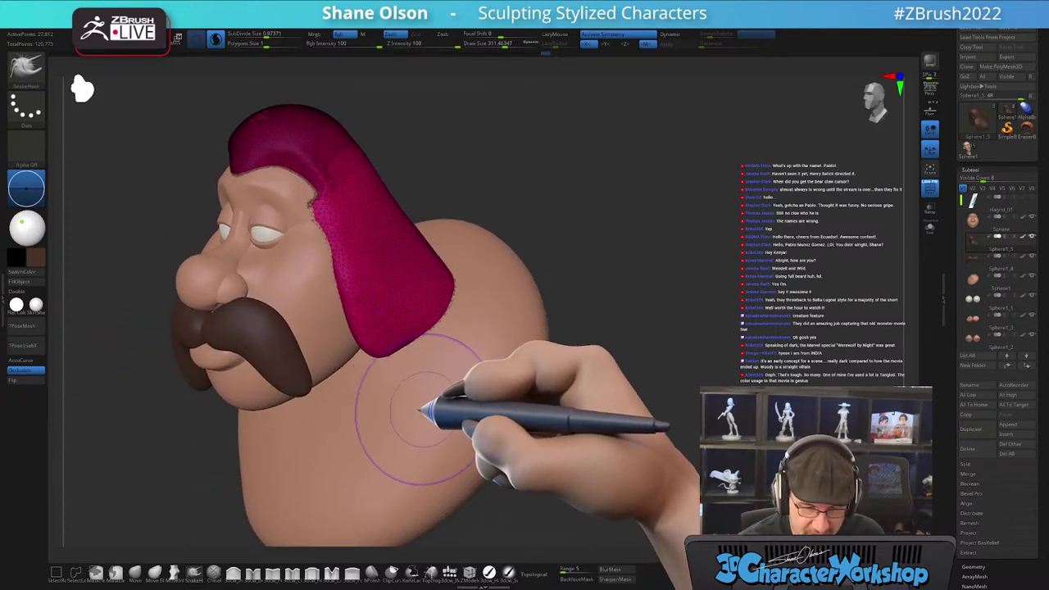
pyautogui.moveTo(424, 412); pyautogui.dragTo(407, 421, button='right')
pyautogui.moveTo(479, 220)
pyautogui.keyDown('shift'); pyautogui.mouseDown()
pyautogui.moveTo(410, 146)
pyautogui.moveTo(463, 298)
pyautogui.mouseUp(); pyautogui.keyUp('shift')
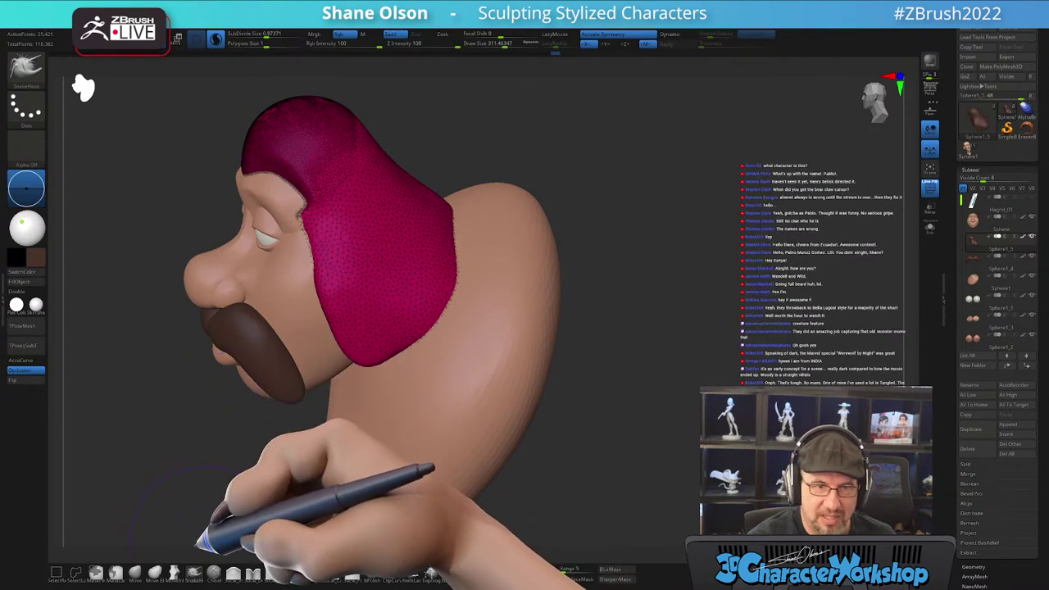
# - Enlarge the SnakeHook brush to a draw size of about 379 and pull the side hair down over the shoulders
pyautogui.press('ctrl')
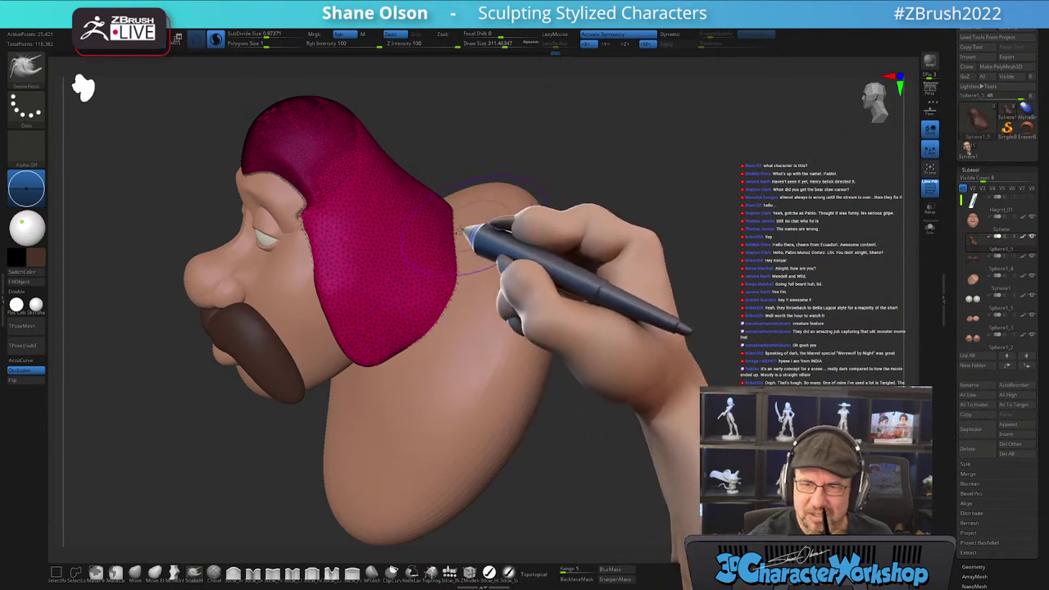
pyautogui.moveTo(571, 366)
pyautogui.mouseDown()
pyautogui.moveTo(583, 354)
pyautogui.moveTo(601, 368)
pyautogui.moveTo(590, 368)
pyautogui.moveTo(594, 390)
pyautogui.moveTo(614, 374)
pyautogui.moveTo(601, 381)
pyautogui.mouseUp()
pyautogui.moveTo(424, 388); pyautogui.dragTo(426, 331, button='right')
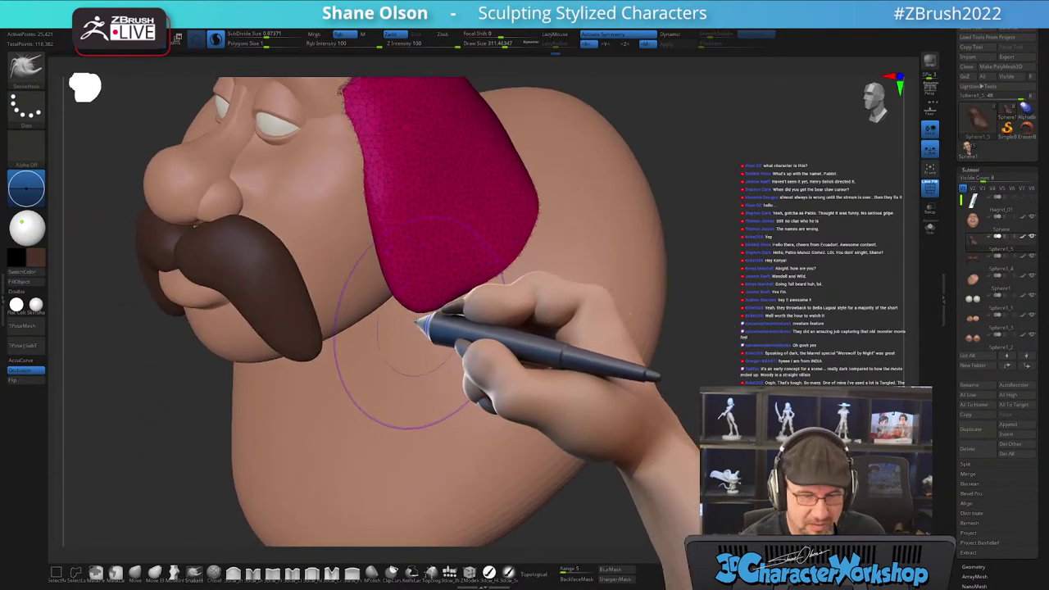
pyautogui.press('s')
pyautogui.moveTo(394, 398); pyautogui.dragTo(402, 384)
pyautogui.keyDown('ctrl'); pyautogui.moveTo(403, 384); pyautogui.dragTo(391, 368, button='right'); pyautogui.keyUp('ctrl')
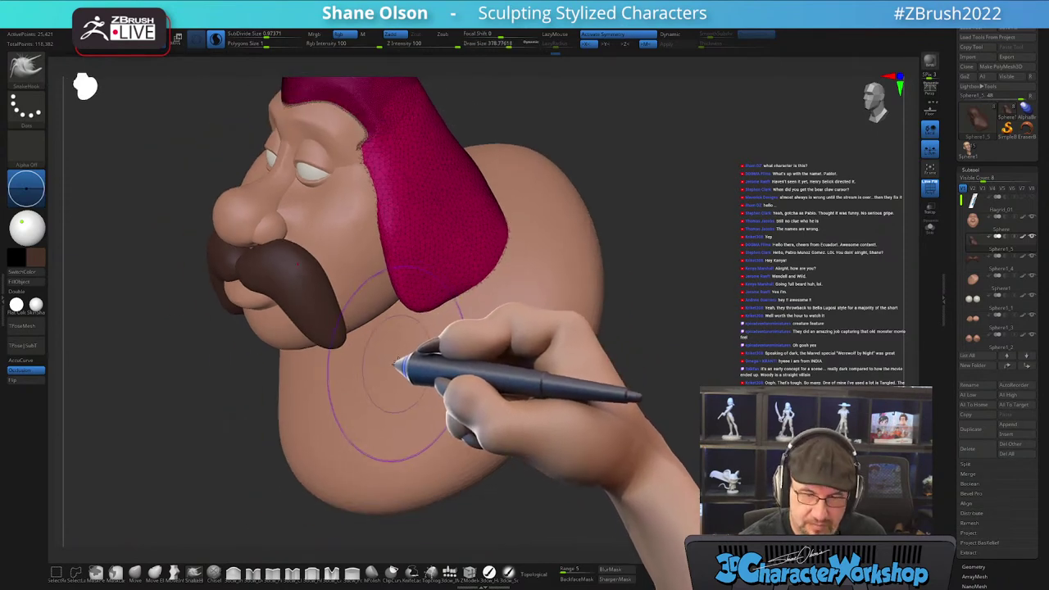
pyautogui.moveTo(462, 292)
pyautogui.mouseDown()
pyautogui.moveTo(483, 304)
pyautogui.moveTo(455, 335)
pyautogui.mouseUp()
pyautogui.moveTo(455, 334)
pyautogui.mouseDown(button='right')
pyautogui.moveTo(485, 354)
pyautogui.moveTo(439, 318)
pyautogui.mouseUp(button='right')
pyautogui.moveTo(414, 342); pyautogui.dragTo(399, 348)
pyautogui.moveTo(480, 347); pyautogui.dragTo(414, 373)
pyautogui.moveTo(478, 370); pyautogui.dragTo(474, 365)
pyautogui.moveTo(557, 338); pyautogui.dragTo(501, 331, button='right')
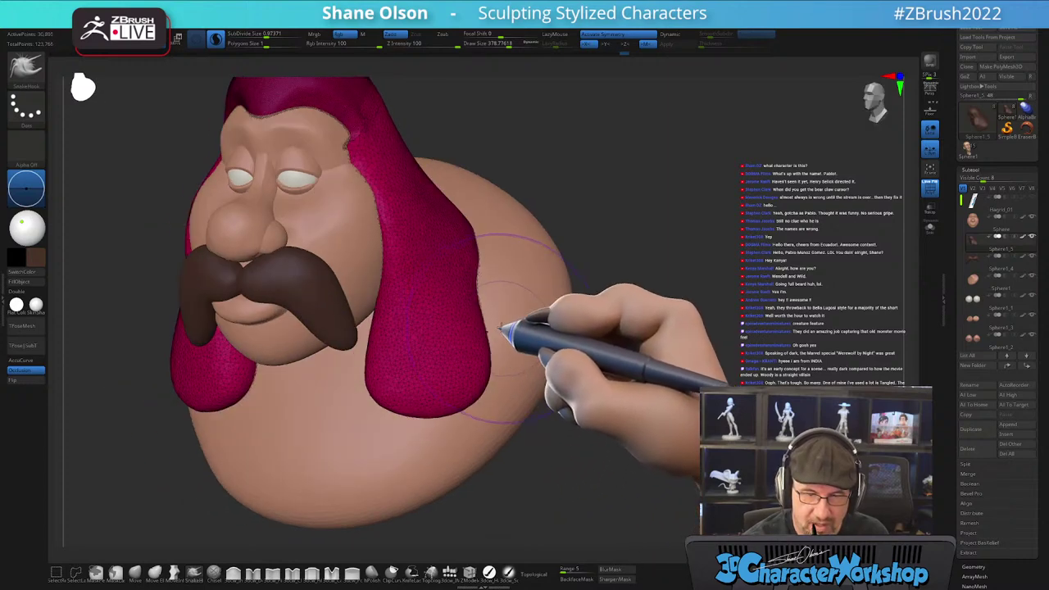
# - Refine the hair's outer silhouette around the head and shoulders with a smaller SnakeHook brush of about 234
pyautogui.moveTo(501, 287)
pyautogui.mouseDown(button='right')
pyautogui.moveTo(517, 304)
pyautogui.moveTo(501, 356)
pyautogui.moveTo(511, 349)
pyautogui.mouseUp(button='right')
pyautogui.moveTo(492, 309)
pyautogui.mouseDown(button='right')
pyautogui.moveTo(534, 297)
pyautogui.moveTo(463, 343)
pyautogui.moveTo(464, 312)
pyautogui.mouseUp(button='right')
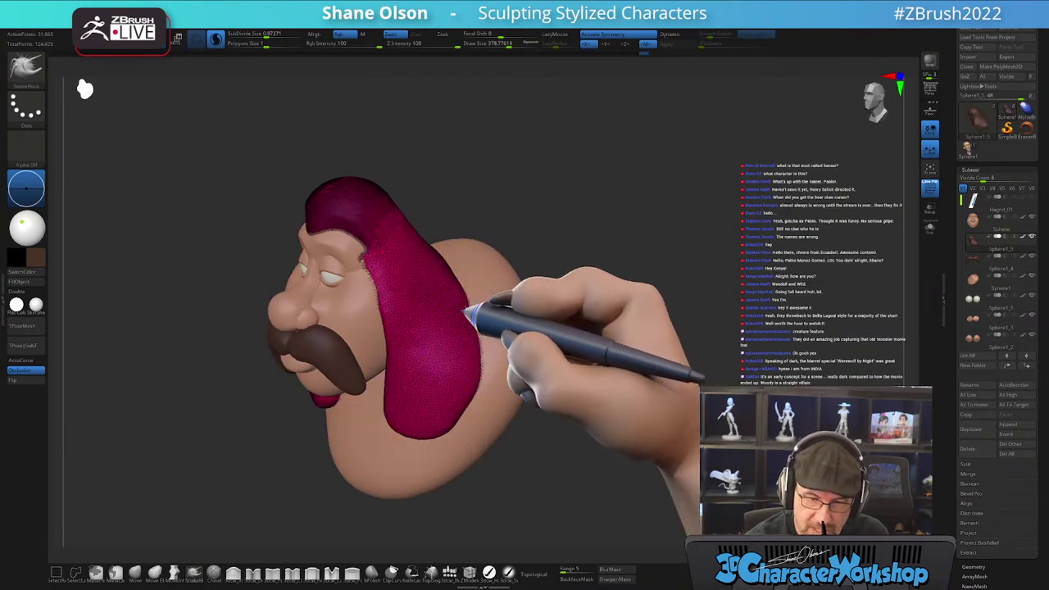
pyautogui.moveTo(488, 258)
pyautogui.mouseDown(button='right')
pyautogui.moveTo(491, 297)
pyautogui.moveTo(483, 281)
pyautogui.moveTo(480, 311)
pyautogui.moveTo(460, 279)
pyautogui.moveTo(461, 246)
pyautogui.moveTo(403, 237)
pyautogui.moveTo(395, 224)
pyautogui.moveTo(421, 276)
pyautogui.moveTo(355, 277)
pyautogui.mouseUp(button='right')
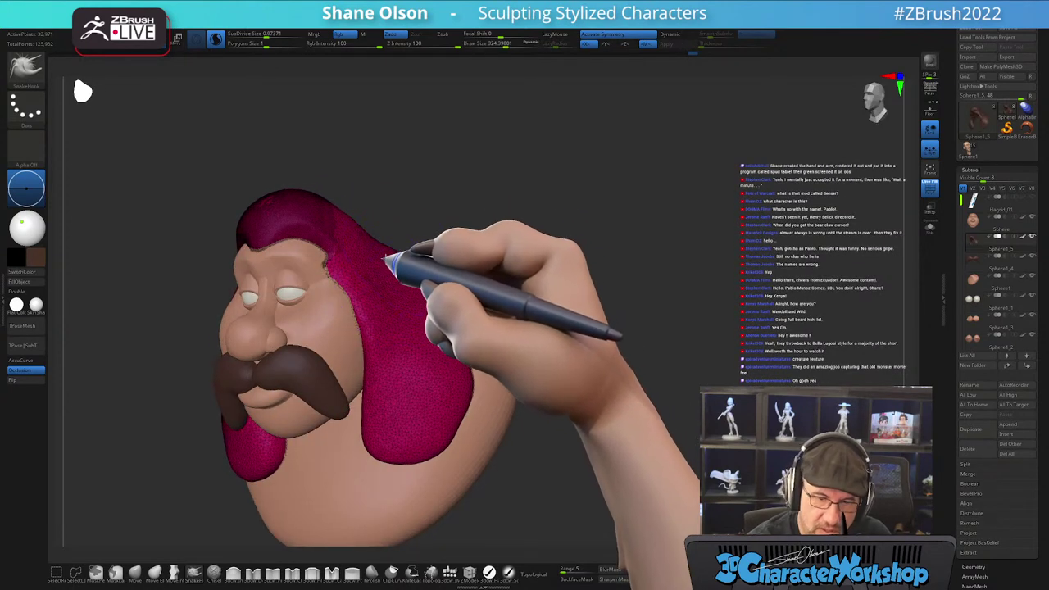
pyautogui.moveTo(413, 304)
pyautogui.mouseDown(button='right')
pyautogui.moveTo(382, 275)
pyautogui.moveTo(380, 235)
pyautogui.mouseUp(button='right')
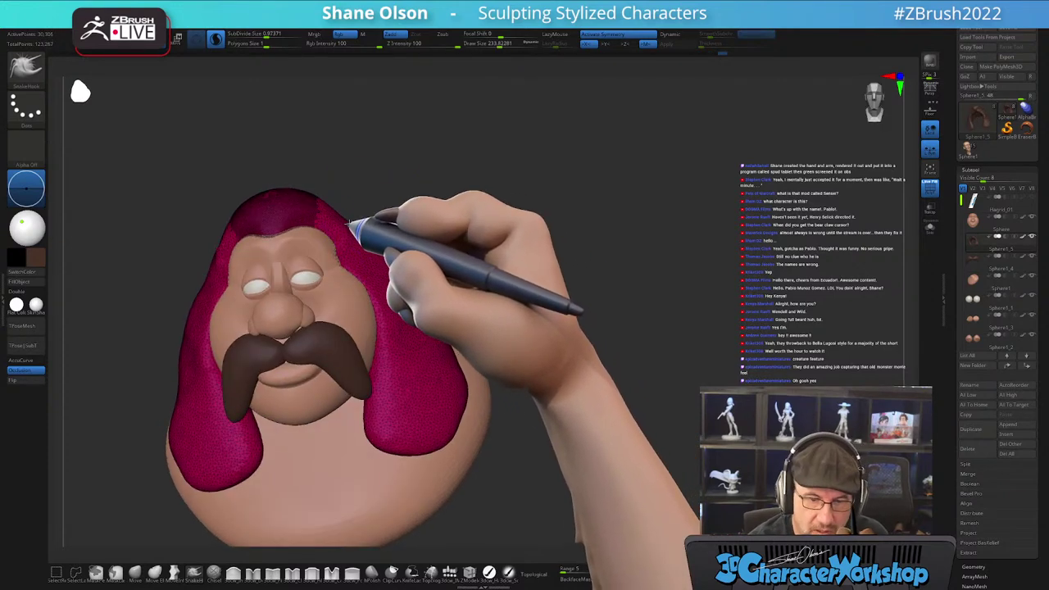
pyautogui.moveTo(335, 202)
pyautogui.mouseDown(button='right')
pyautogui.moveTo(332, 184)
pyautogui.moveTo(374, 188)
pyautogui.moveTo(536, 253)
pyautogui.moveTo(519, 227)
pyautogui.mouseUp(button='right')
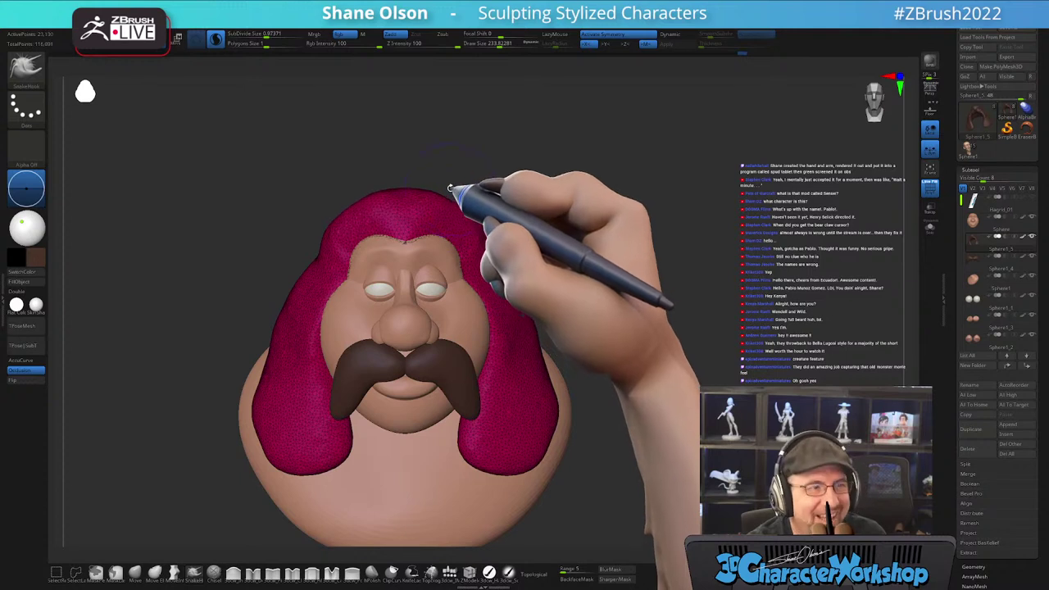
# - Raise the top of the hair into two symmetric humps and widen the side locks with a brush of about 305
pyautogui.press('s')
pyautogui.moveTo(455, 207); pyautogui.dragTo(450, 188, button='right')
pyautogui.moveTo(484, 226)
pyautogui.mouseDown(button='right')
pyautogui.moveTo(520, 253)
pyautogui.moveTo(570, 261)
pyautogui.moveTo(554, 281)
pyautogui.moveTo(536, 229)
pyautogui.moveTo(519, 262)
pyautogui.moveTo(458, 231)
pyautogui.moveTo(482, 227)
pyautogui.moveTo(480, 253)
pyautogui.moveTo(519, 276)
pyautogui.moveTo(562, 243)
pyautogui.moveTo(465, 252)
pyautogui.moveTo(538, 285)
pyautogui.moveTo(614, 246)
pyautogui.moveTo(477, 289)
pyautogui.moveTo(499, 251)
pyautogui.moveTo(513, 274)
pyautogui.moveTo(510, 236)
pyautogui.mouseUp(button='right')
pyautogui.moveTo(484, 311); pyautogui.dragTo(486, 287)
pyautogui.moveTo(531, 222)
pyautogui.mouseDown(button='right')
pyautogui.moveTo(546, 241)
pyautogui.moveTo(550, 212)
pyautogui.moveTo(534, 245)
pyautogui.mouseUp(button='right')
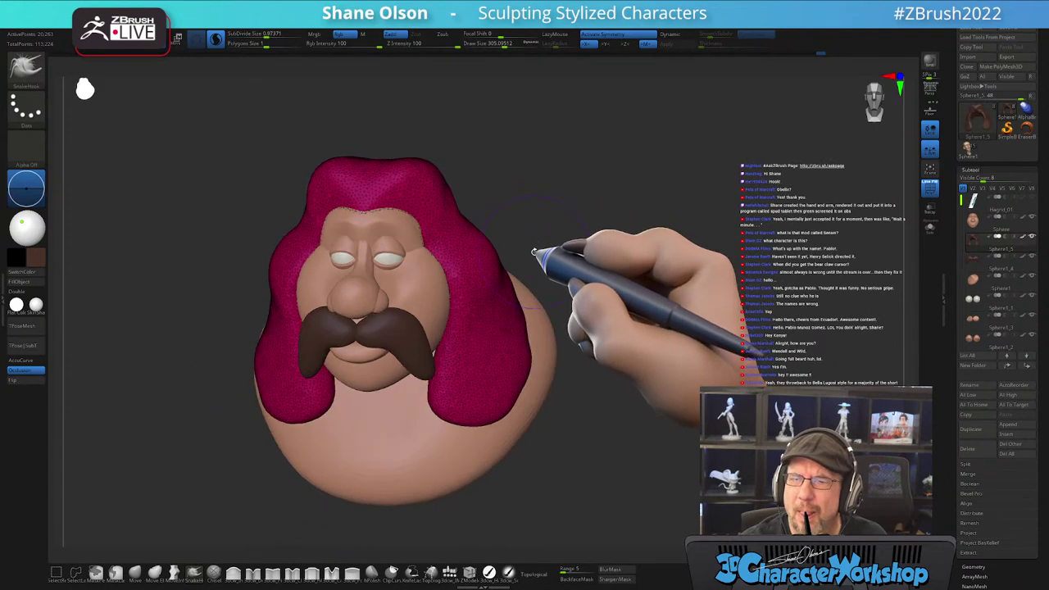
pyautogui.moveTo(581, 264); pyautogui.dragTo(579, 268, button='right')
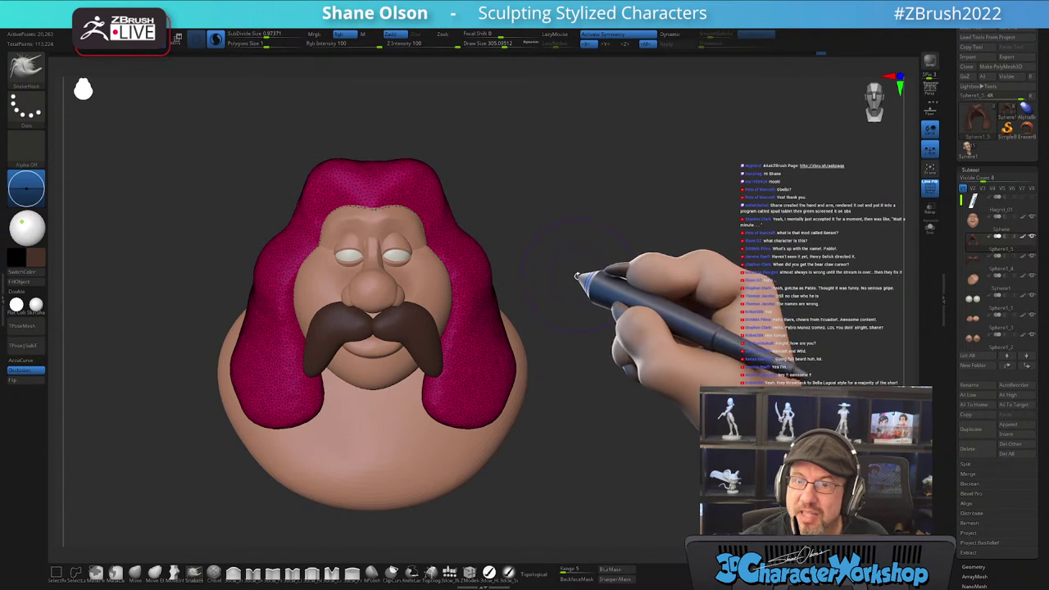
pyautogui.moveTo(568, 280)
pyautogui.mouseDown(button='right')
pyautogui.moveTo(566, 293)
pyautogui.moveTo(568, 279)
pyautogui.mouseUp(button='right')
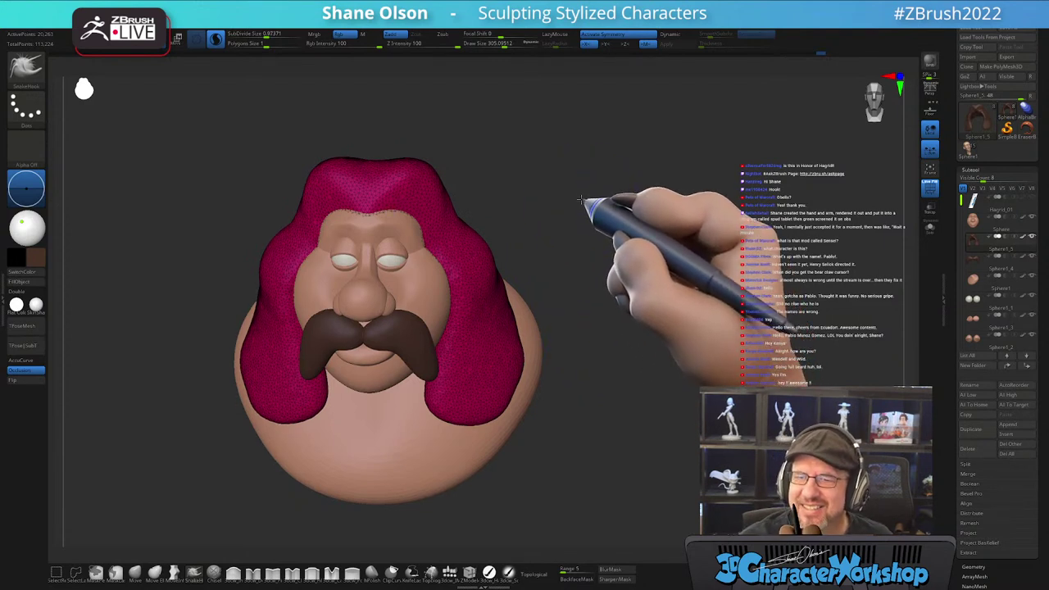
pyautogui.moveTo(625, 309)
pyautogui.mouseDown()
pyautogui.moveTo(588, 321)
pyautogui.moveTo(564, 234)
pyautogui.moveTo(571, 303)
pyautogui.moveTo(548, 320)
pyautogui.mouseUp()
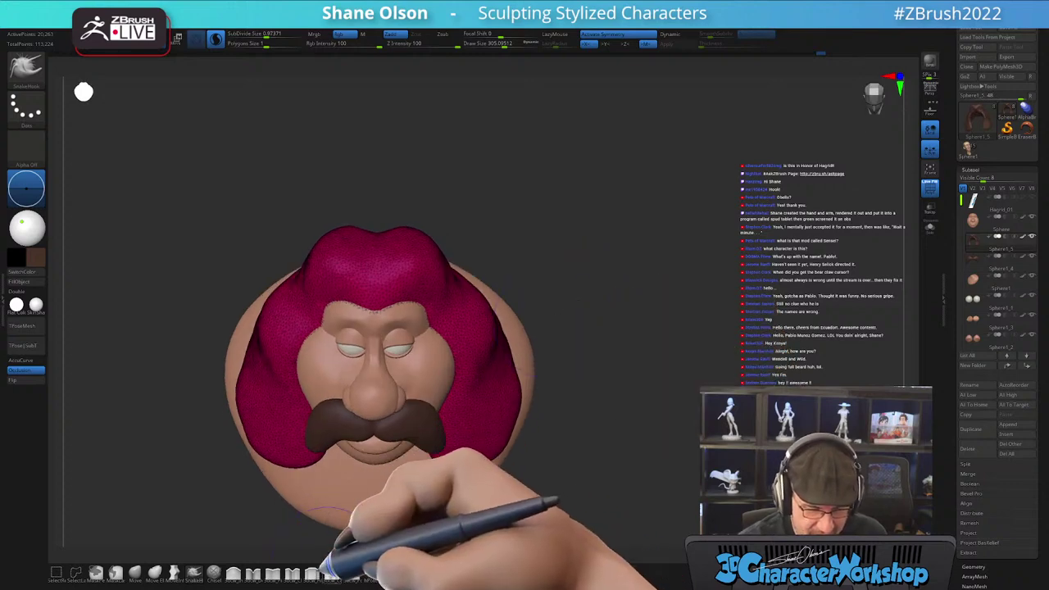
# - Carve a central parting from the crown to the forehead with the carve brush at a draw size of about 154
pyautogui.click(332, 572)
pyautogui.moveTo(387, 223); pyautogui.dragTo(392, 253, button='right')
pyautogui.press('s')
pyautogui.moveTo(384, 250); pyautogui.dragTo(376, 317)
pyautogui.moveTo(375, 227); pyautogui.dragTo(375, 310)
pyautogui.moveTo(381, 246)
pyautogui.mouseDown(button='right')
pyautogui.moveTo(382, 213)
pyautogui.moveTo(388, 251)
pyautogui.moveTo(378, 257)
pyautogui.moveTo(413, 272)
pyautogui.moveTo(413, 289)
pyautogui.moveTo(445, 257)
pyautogui.moveTo(414, 292)
pyautogui.moveTo(420, 311)
pyautogui.moveTo(401, 314)
pyautogui.mouseUp(button='right')
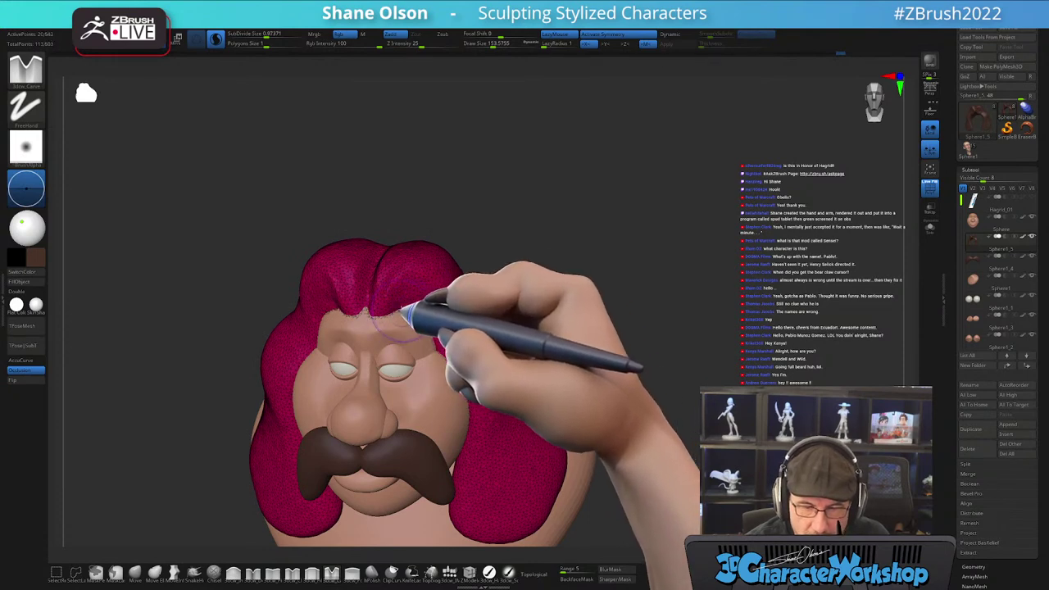
# - Carve strand grooves into the front hair above the forehead and around the temples
pyautogui.moveTo(468, 333)
pyautogui.mouseDown(button='right')
pyautogui.moveTo(597, 367)
pyautogui.moveTo(637, 304)
pyautogui.moveTo(623, 339)
pyautogui.moveTo(624, 313)
pyautogui.moveTo(693, 333)
pyautogui.moveTo(593, 274)
pyautogui.moveTo(512, 283)
pyautogui.mouseUp(button='right')
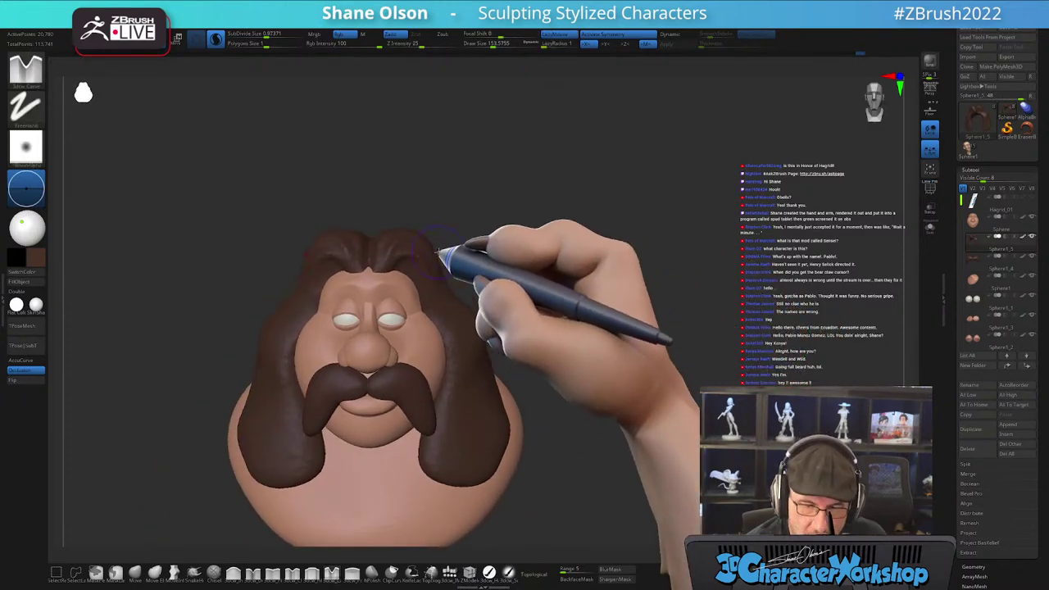
pyautogui.moveTo(435, 251); pyautogui.dragTo(421, 267, button='right')
pyautogui.moveTo(467, 328)
pyautogui.mouseDown(button='right')
pyautogui.moveTo(464, 292)
pyautogui.moveTo(513, 305)
pyautogui.moveTo(516, 262)
pyautogui.mouseUp(button='right')
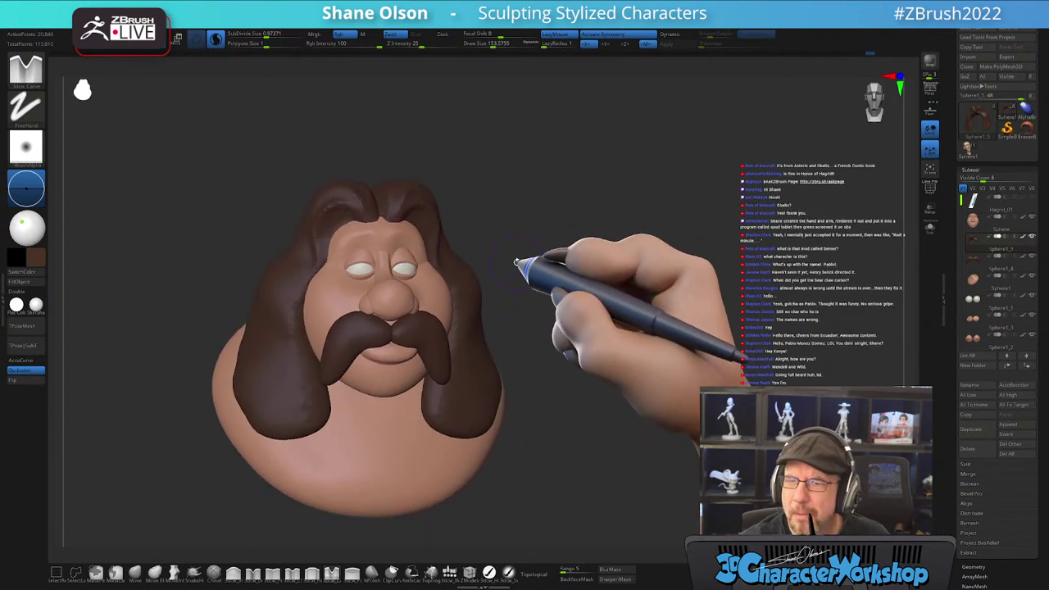
pyautogui.moveTo(549, 319)
pyautogui.mouseDown(button='right')
pyautogui.moveTo(533, 328)
pyautogui.moveTo(574, 332)
pyautogui.moveTo(581, 270)
pyautogui.mouseUp(button='right')
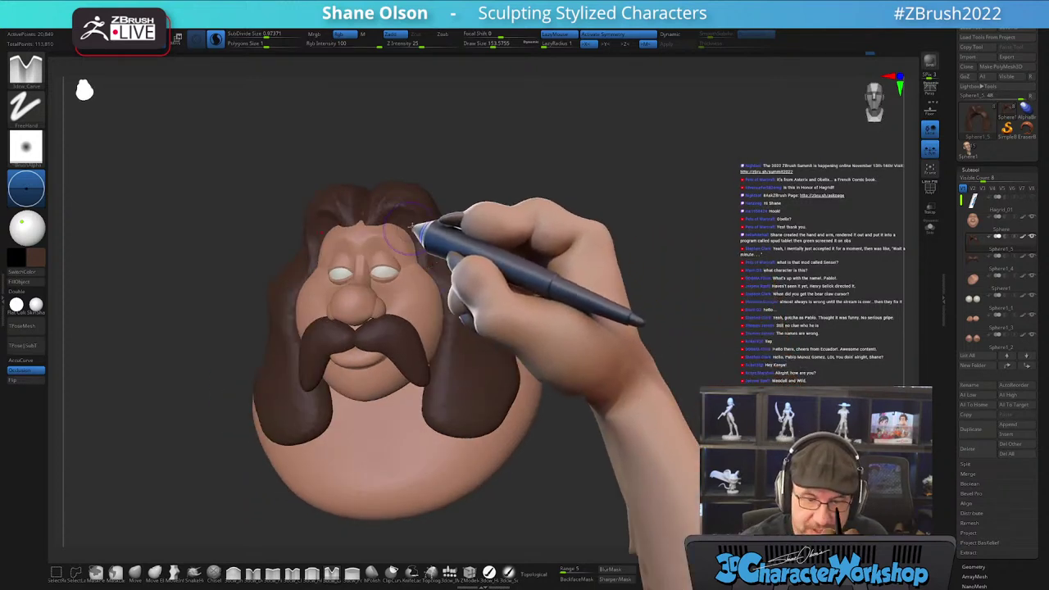
pyautogui.moveTo(421, 235)
pyautogui.mouseDown(button='right')
pyautogui.moveTo(404, 263)
pyautogui.moveTo(410, 282)
pyautogui.mouseUp(button='right')
pyautogui.moveTo(489, 283)
pyautogui.mouseDown(button='right')
pyautogui.moveTo(475, 281)
pyautogui.moveTo(472, 244)
pyautogui.moveTo(467, 264)
pyautogui.mouseUp(button='right')
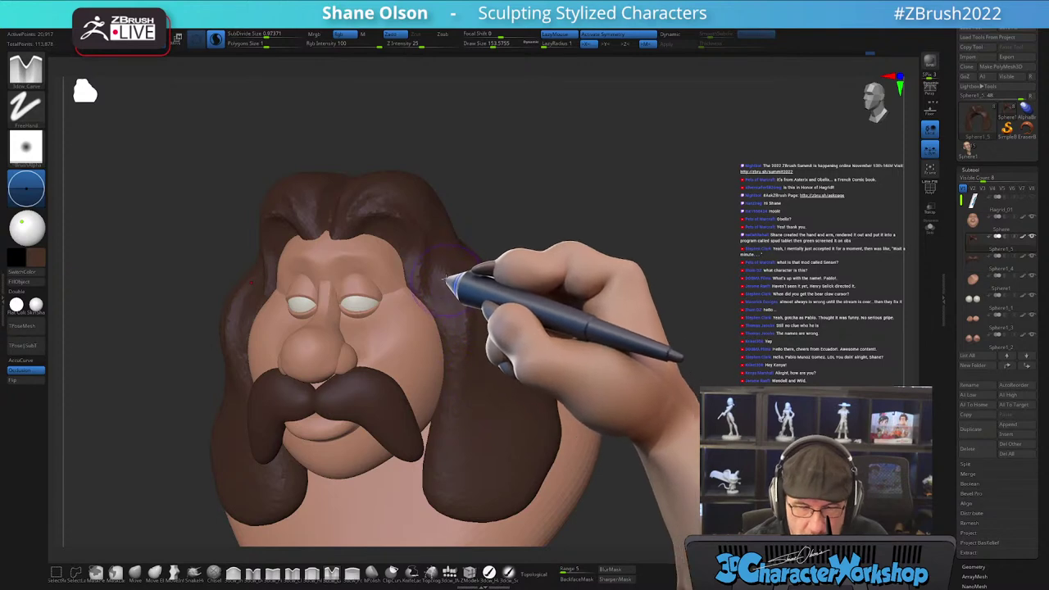
# - Carve long flowing strand grooves down the side hair from the temples to the shoulders
pyautogui.moveTo(510, 370); pyautogui.dragTo(499, 330, button='right')
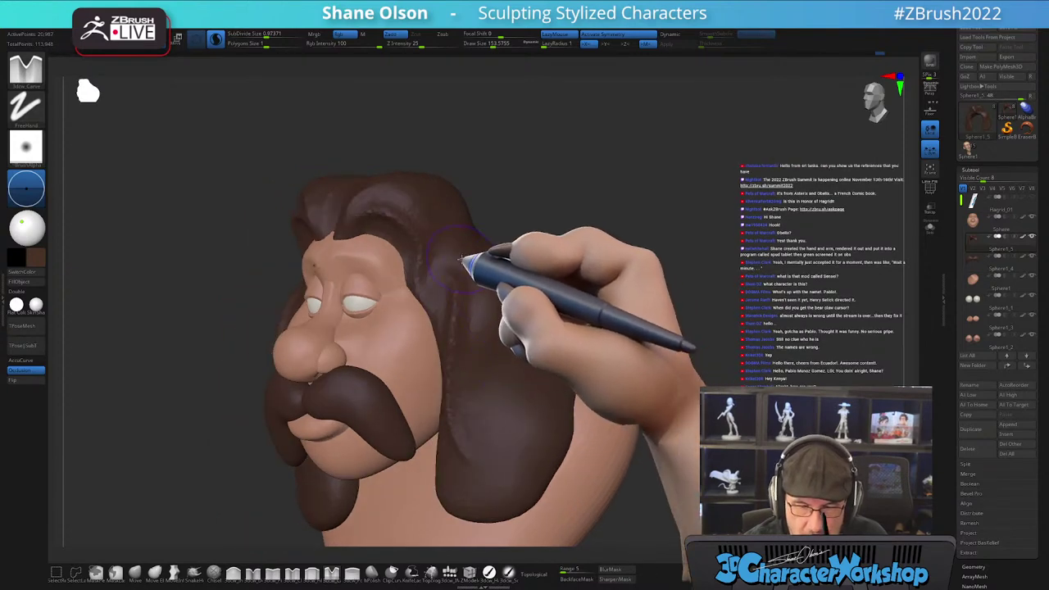
pyautogui.moveTo(543, 402)
pyautogui.mouseDown(button='right')
pyautogui.moveTo(579, 298)
pyautogui.moveTo(597, 328)
pyautogui.moveTo(538, 316)
pyautogui.mouseUp(button='right')
pyautogui.moveTo(538, 354)
pyautogui.mouseDown(button='right')
pyautogui.moveTo(613, 398)
pyautogui.moveTo(683, 346)
pyautogui.moveTo(667, 304)
pyautogui.moveTo(672, 312)
pyautogui.mouseUp(button='right')
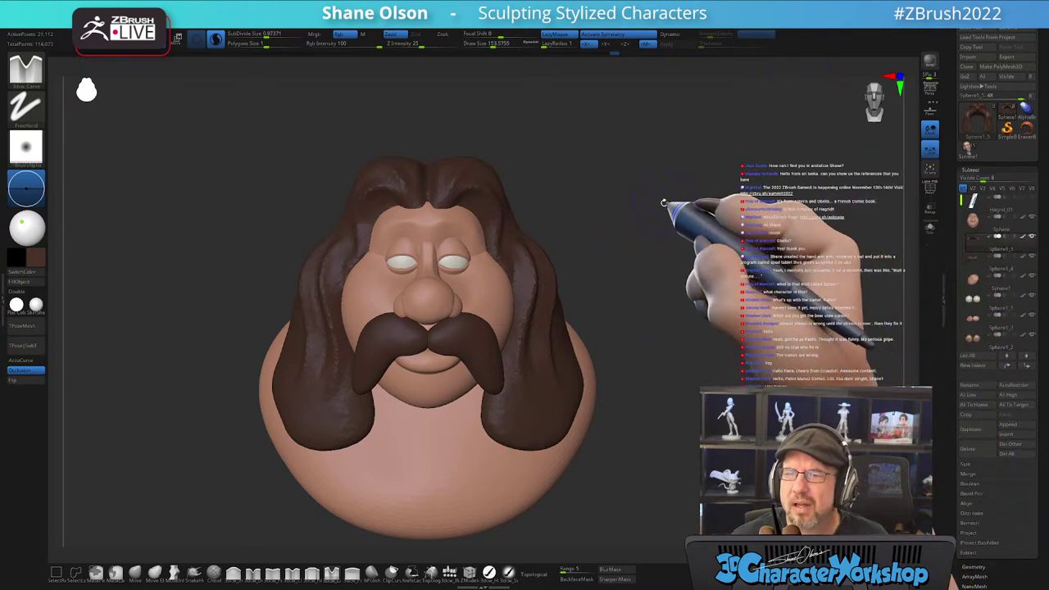
pyautogui.moveTo(707, 188)
pyautogui.keyDown('alt'); pyautogui.mouseDown()
pyautogui.moveTo(683, 157)
pyautogui.moveTo(730, 177)
pyautogui.mouseUp(); pyautogui.keyUp('alt')
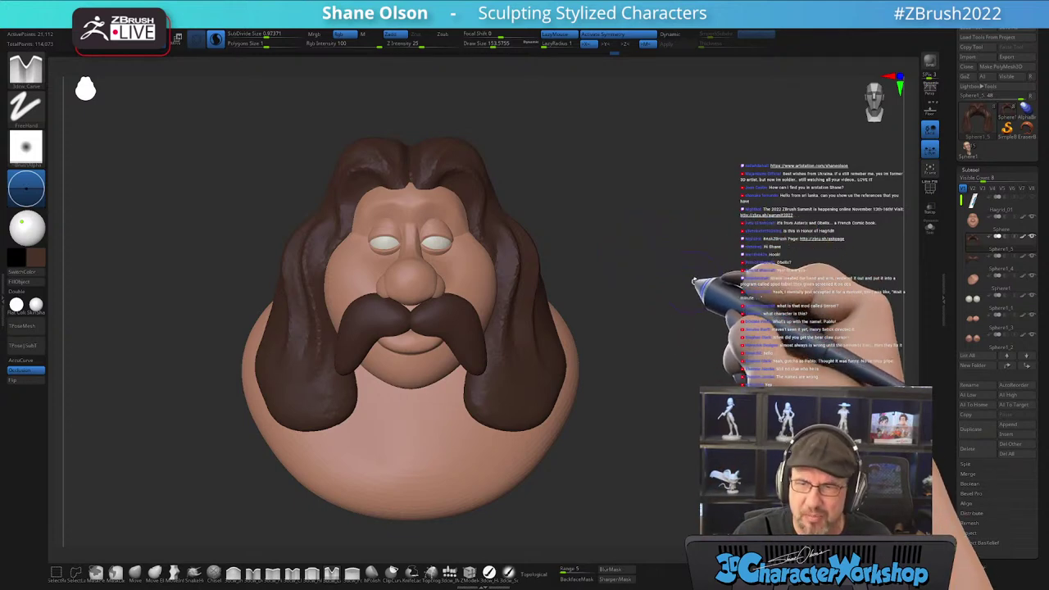
pyautogui.moveTo(693, 284); pyautogui.dragTo(701, 286)
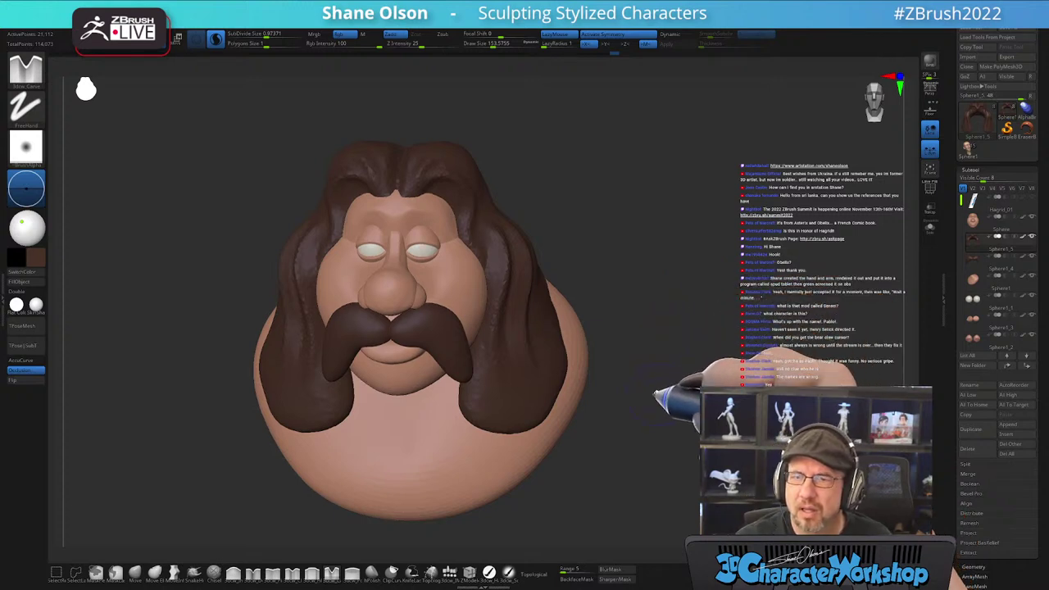
pyautogui.moveTo(574, 430)
pyautogui.mouseDown()
pyautogui.moveTo(598, 448)
pyautogui.moveTo(604, 434)
pyautogui.mouseUp()
# - Carve additional strand lines into the side hair behind the face
pyautogui.moveTo(518, 462)
pyautogui.mouseDown()
pyautogui.moveTo(481, 379)
pyautogui.moveTo(451, 407)
pyautogui.mouseUp()
pyautogui.moveTo(494, 377)
pyautogui.mouseDown()
pyautogui.moveTo(613, 300)
pyautogui.moveTo(592, 215)
pyautogui.moveTo(616, 172)
pyautogui.moveTo(613, 230)
pyautogui.mouseUp()
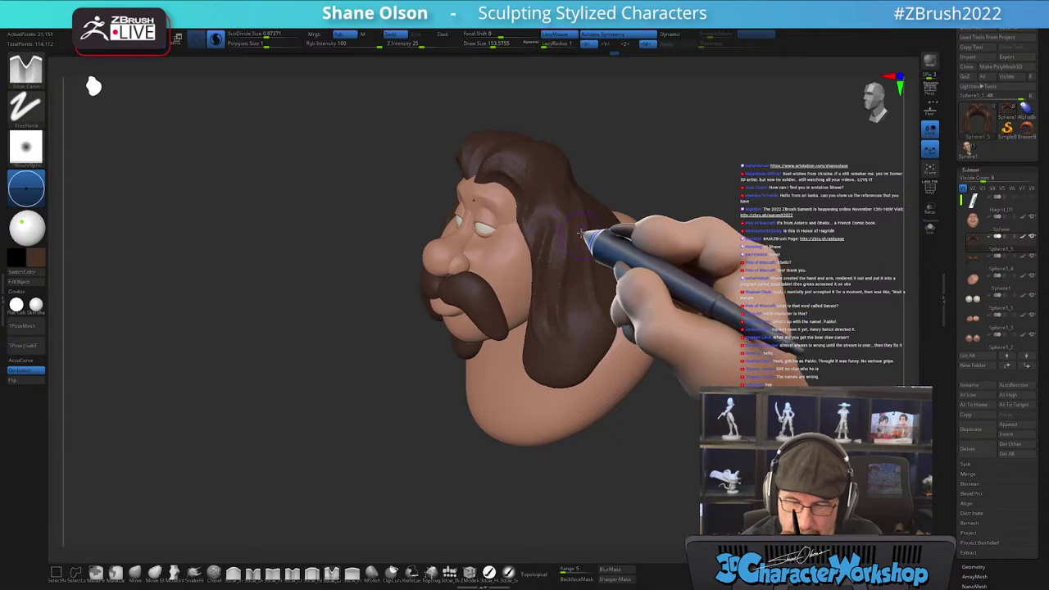
pyautogui.moveTo(664, 304)
pyautogui.mouseDown()
pyautogui.moveTo(642, 226)
pyautogui.moveTo(740, 301)
pyautogui.moveTo(772, 356)
pyautogui.moveTo(749, 367)
pyautogui.moveTo(778, 370)
pyautogui.mouseUp()
pyautogui.moveTo(731, 446)
pyautogui.mouseDown()
pyautogui.moveTo(706, 461)
pyautogui.moveTo(682, 443)
pyautogui.moveTo(668, 463)
pyautogui.mouseUp()
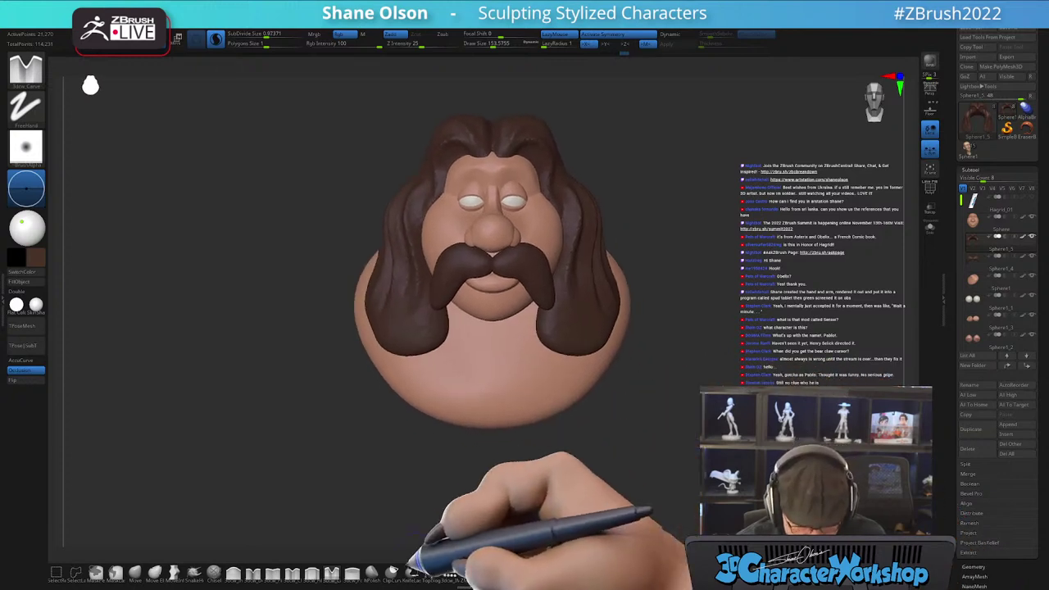
# - Insert a QuadSphere-2 primitive over the chin and split the unmasked points into a separate subtool
pyautogui.click(448, 571)
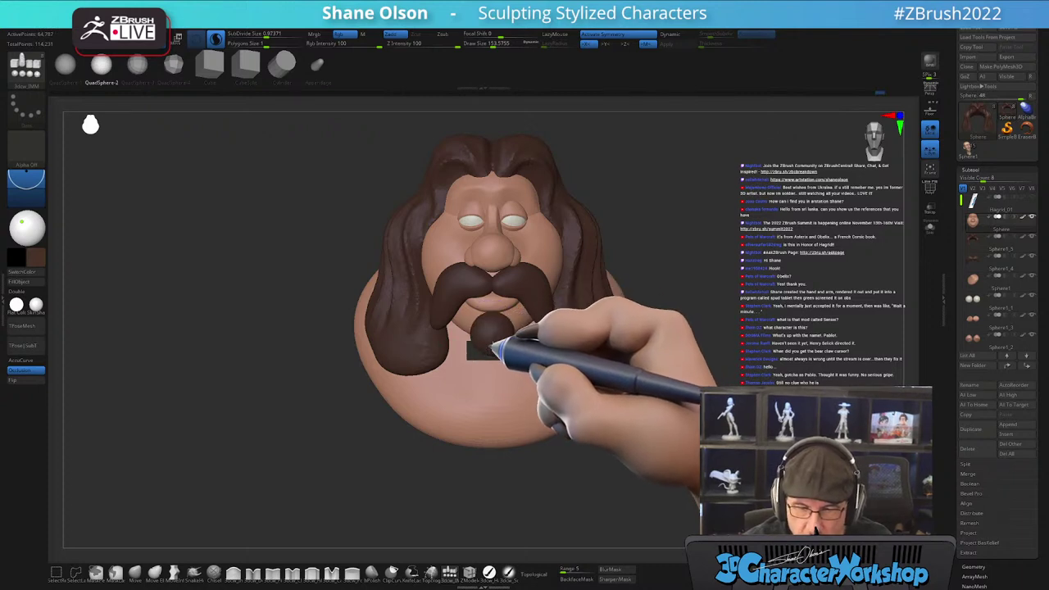
pyautogui.moveTo(598, 385)
pyautogui.mouseDown()
pyautogui.moveTo(613, 414)
pyautogui.moveTo(609, 406)
pyautogui.mouseUp()
pyautogui.press('3')
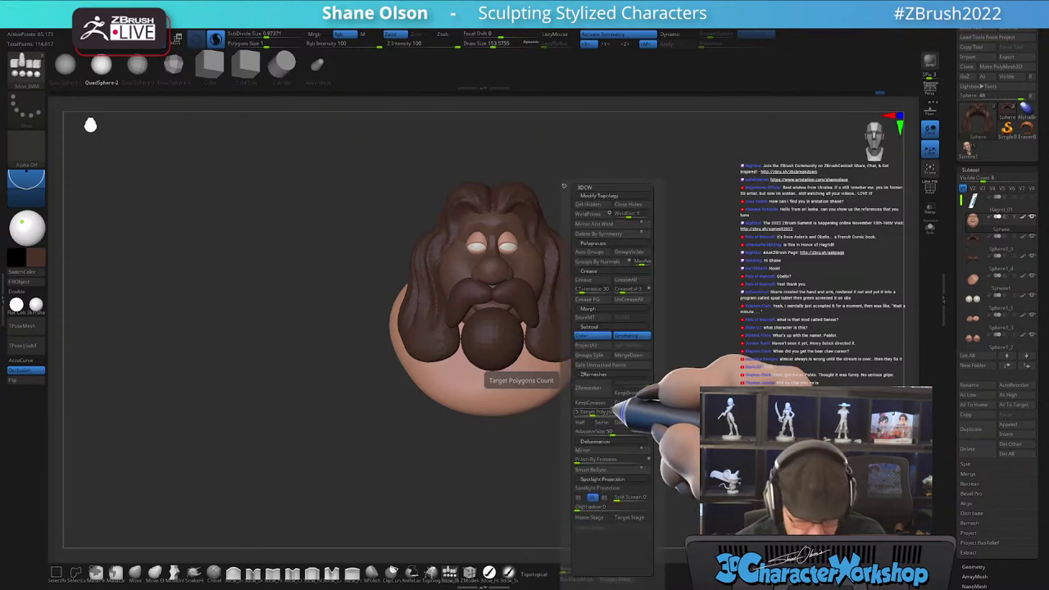
pyautogui.click(606, 365)
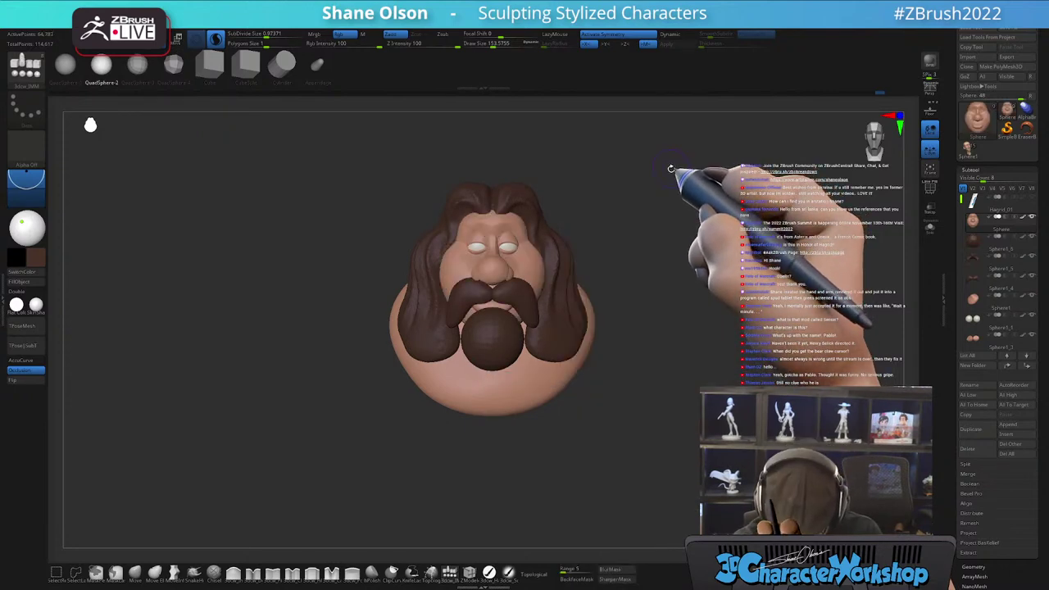
# - Move the chin sphere forward and down in side view and scale it up into a large beard mass
pyautogui.moveTo(593, 394)
pyautogui.keyDown('alt'); pyautogui.mouseDown()
pyautogui.moveTo(582, 402)
pyautogui.moveTo(606, 382)
pyautogui.moveTo(579, 404)
pyautogui.mouseUp(); pyautogui.keyUp('alt')
pyautogui.press('Down')
pyautogui.press('w')
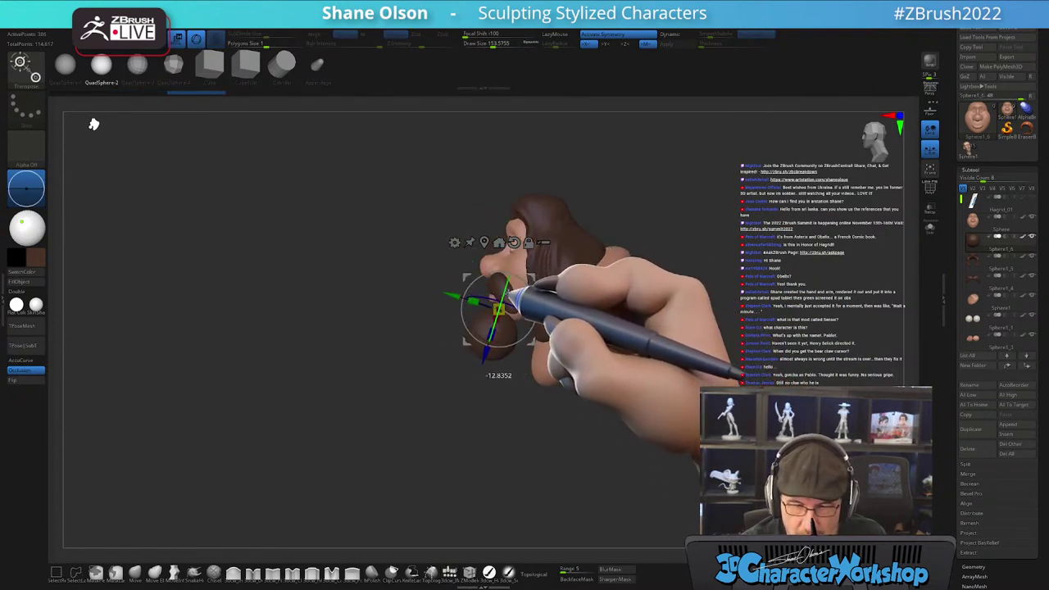
pyautogui.moveTo(514, 276); pyautogui.dragTo(531, 223)
pyautogui.moveTo(597, 367)
pyautogui.mouseDown()
pyautogui.moveTo(638, 369)
pyautogui.moveTo(596, 367)
pyautogui.mouseUp()
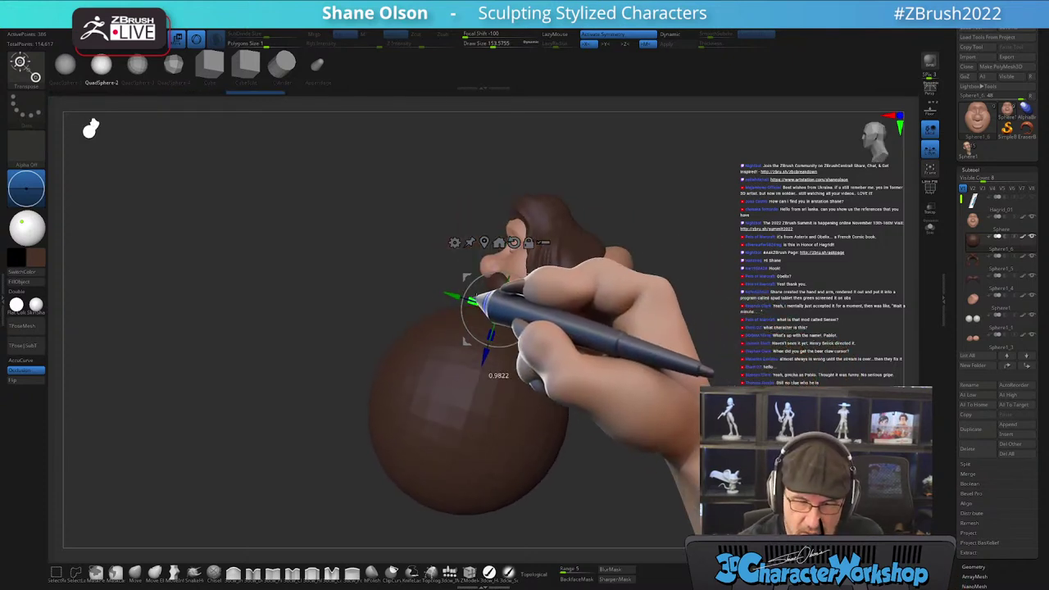
pyautogui.moveTo(475, 297); pyautogui.dragTo(497, 312)
pyautogui.moveTo(554, 263)
pyautogui.mouseDown()
pyautogui.moveTo(551, 272)
pyautogui.moveTo(557, 262)
pyautogui.mouseUp()
pyautogui.moveTo(679, 408)
pyautogui.mouseDown()
pyautogui.moveTo(651, 428)
pyautogui.moveTo(694, 426)
pyautogui.moveTo(610, 433)
pyautogui.mouseUp()
pyautogui.press('q')
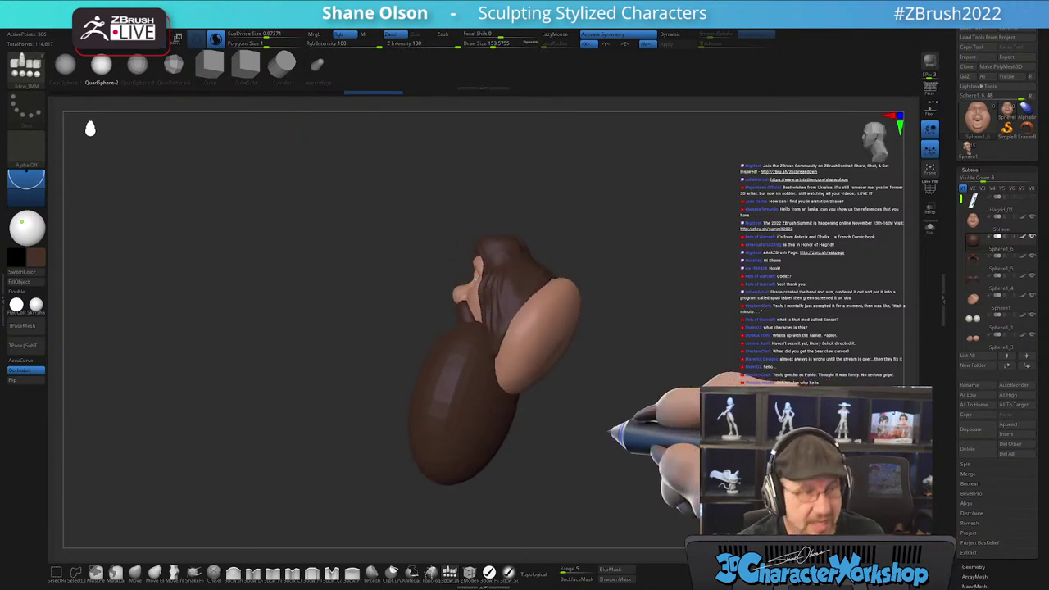
# - Adjust the beard sphere's placement and size with the gizmo so it covers the chest below the nose
pyautogui.press('w')
pyautogui.moveTo(522, 285); pyautogui.dragTo(610, 289)
pyautogui.moveTo(517, 294); pyautogui.dragTo(480, 292)
pyautogui.moveTo(619, 317); pyautogui.dragTo(581, 313)
pyautogui.moveTo(548, 262); pyautogui.dragTo(557, 254)
pyautogui.moveTo(603, 369); pyautogui.dragTo(676, 377)
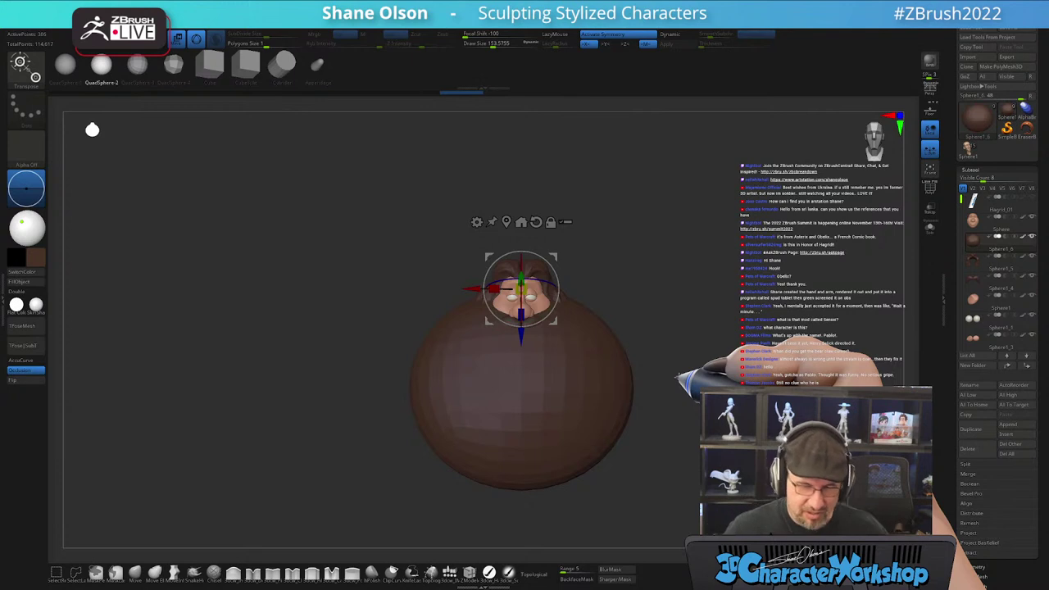
# - Show the polyframe and smooth the low-poly beard sphere with Sculptris Pro at draw size 1000
pyautogui.press('q')
pyautogui.keyDown('alt'); pyautogui.moveTo(666, 368); pyautogui.dragTo(582, 364); pyautogui.keyUp('alt')
pyautogui.hotkey('shift', 'f')
pyautogui.press('s')
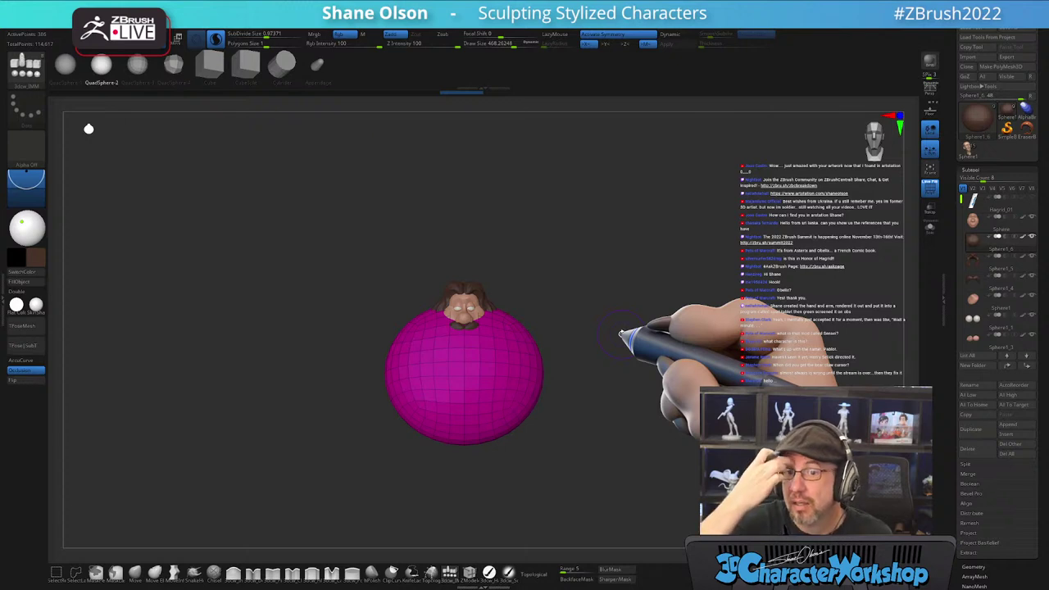
pyautogui.keyDown('alt'); pyautogui.moveTo(592, 308); pyautogui.dragTo(596, 338); pyautogui.keyUp('alt')
pyautogui.moveTo(492, 364)
pyautogui.keyDown('shift'); pyautogui.mouseDown()
pyautogui.moveTo(480, 323)
pyautogui.moveTo(483, 402)
pyautogui.moveTo(514, 452)
pyautogui.moveTo(462, 475)
pyautogui.moveTo(497, 323)
pyautogui.moveTo(445, 393)
pyautogui.mouseUp(); pyautogui.keyUp('shift')
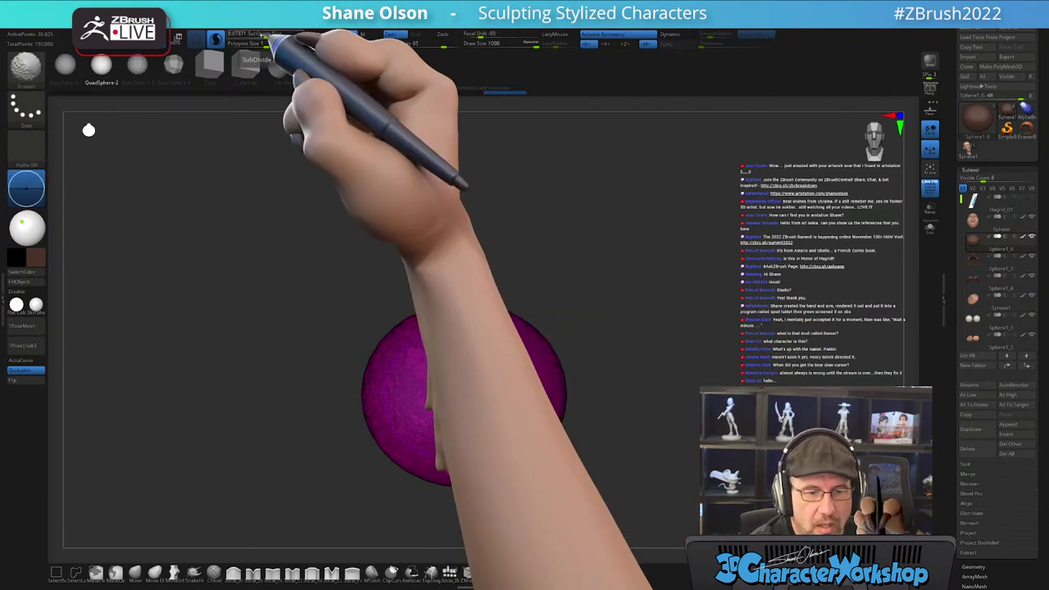
# - Adjust the Sculptris Pro SubDivide Size and smooth across the beard sphere again to even out its mesh
pyautogui.click(269, 37)
pyautogui.moveTo(459, 364)
pyautogui.keyDown('shift'); pyautogui.mouseDown()
pyautogui.moveTo(480, 431)
pyautogui.moveTo(409, 356)
pyautogui.moveTo(480, 426)
pyautogui.moveTo(537, 385)
pyautogui.mouseUp(); pyautogui.keyUp('shift')
pyautogui.moveTo(648, 409)
pyautogui.keyDown('alt'); pyautogui.mouseDown()
pyautogui.moveTo(613, 439)
pyautogui.moveTo(629, 376)
pyautogui.moveTo(659, 406)
pyautogui.moveTo(623, 399)
pyautogui.moveTo(697, 377)
pyautogui.moveTo(531, 353)
pyautogui.moveTo(489, 394)
pyautogui.mouseUp(); pyautogui.keyUp('alt')
pyautogui.press('shift')
pyautogui.press('shift')
pyautogui.moveTo(473, 445); pyautogui.dragTo(515, 417)
pyautogui.moveTo(516, 303)
pyautogui.mouseDown()
pyautogui.moveTo(573, 402)
pyautogui.moveTo(559, 403)
pyautogui.moveTo(571, 449)
pyautogui.moveTo(558, 457)
pyautogui.mouseUp()
# - Push the beard surface in below the moustache with the Move brush to expose the lower lip
pyautogui.click(131, 571)
pyautogui.press('s')
pyautogui.click(536, 574)
pyautogui.moveTo(575, 383)
pyautogui.keyDown('alt'); pyautogui.mouseDown()
pyautogui.moveTo(588, 443)
pyautogui.moveTo(616, 322)
pyautogui.moveTo(602, 330)
pyautogui.mouseUp(); pyautogui.keyUp('alt')
pyautogui.moveTo(536, 327)
pyautogui.keyDown('alt'); pyautogui.mouseDown()
pyautogui.moveTo(552, 321)
pyautogui.moveTo(553, 295)
pyautogui.mouseUp(); pyautogui.keyUp('alt')
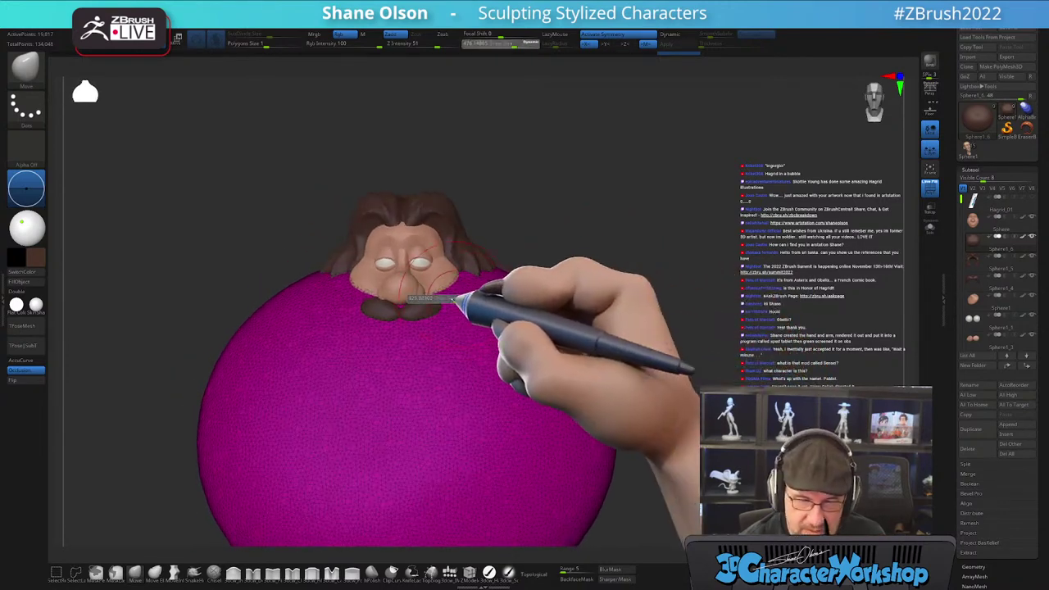
pyautogui.moveTo(509, 300)
pyautogui.mouseDown(button='right')
pyautogui.moveTo(475, 283)
pyautogui.moveTo(508, 329)
pyautogui.moveTo(460, 315)
pyautogui.mouseUp(button='right')
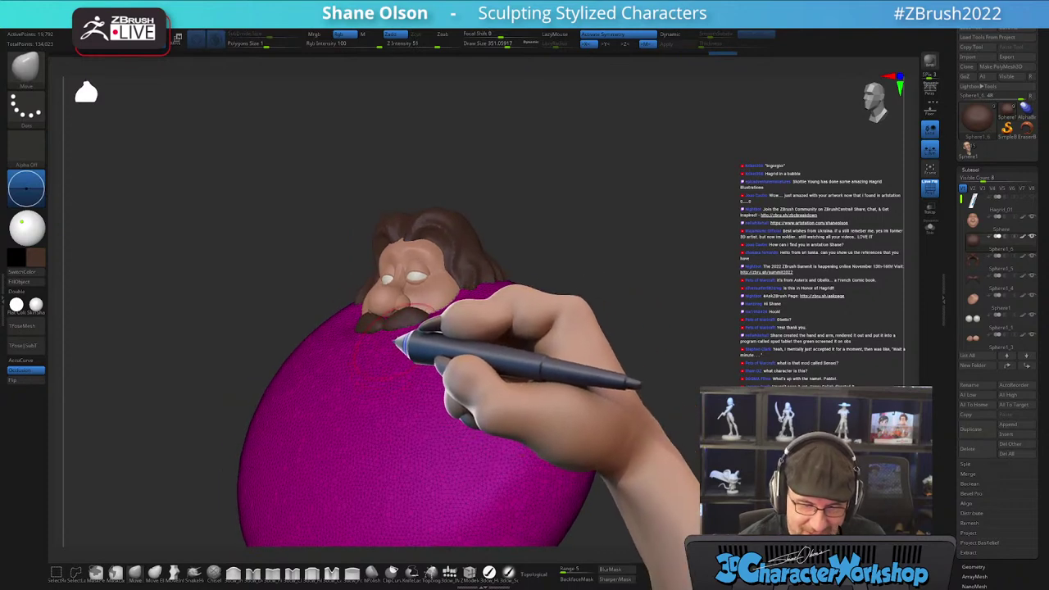
pyautogui.moveTo(400, 354)
pyautogui.mouseDown(button='right')
pyautogui.moveTo(428, 335)
pyautogui.moveTo(396, 349)
pyautogui.moveTo(433, 365)
pyautogui.moveTo(437, 346)
pyautogui.moveTo(468, 346)
pyautogui.mouseUp(button='right')
pyautogui.hotkey('shift', 'f')
pyautogui.moveTo(672, 406)
pyautogui.keyDown('ctrl'); pyautogui.mouseDown(button='right')
pyautogui.moveTo(614, 388)
pyautogui.moveTo(626, 374)
pyautogui.moveTo(661, 401)
pyautogui.mouseUp(button='right'); pyautogui.keyUp('ctrl')
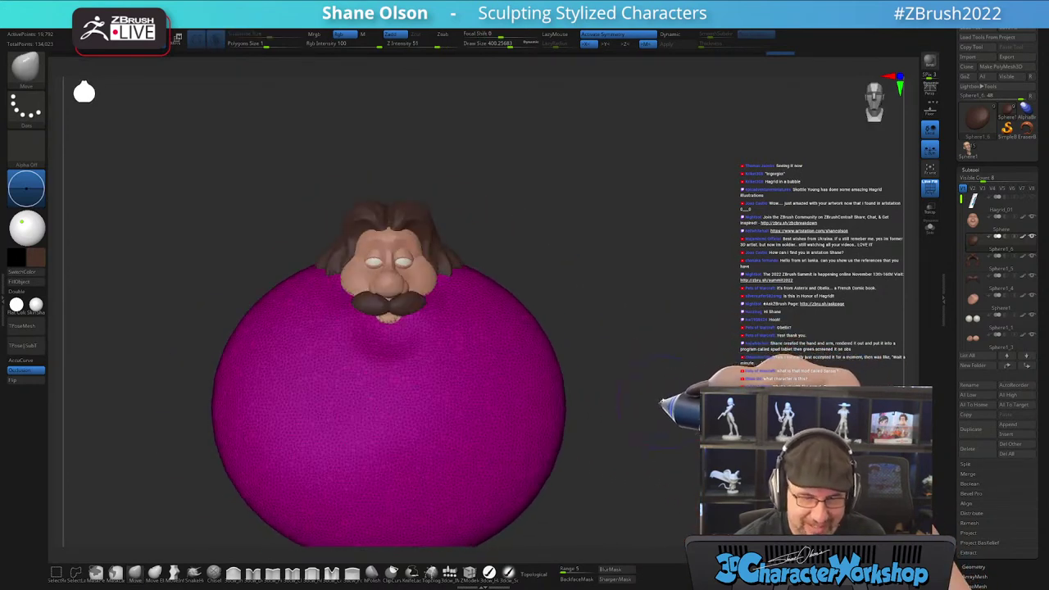
# - Pull the beard's upper sides inward toward the hair with a large Move brush and hide the polyframe
pyautogui.moveTo(573, 276)
pyautogui.mouseDown(button='right')
pyautogui.moveTo(516, 227)
pyautogui.moveTo(532, 233)
pyautogui.mouseUp(button='right')
pyautogui.moveTo(533, 233); pyautogui.dragTo(492, 242)
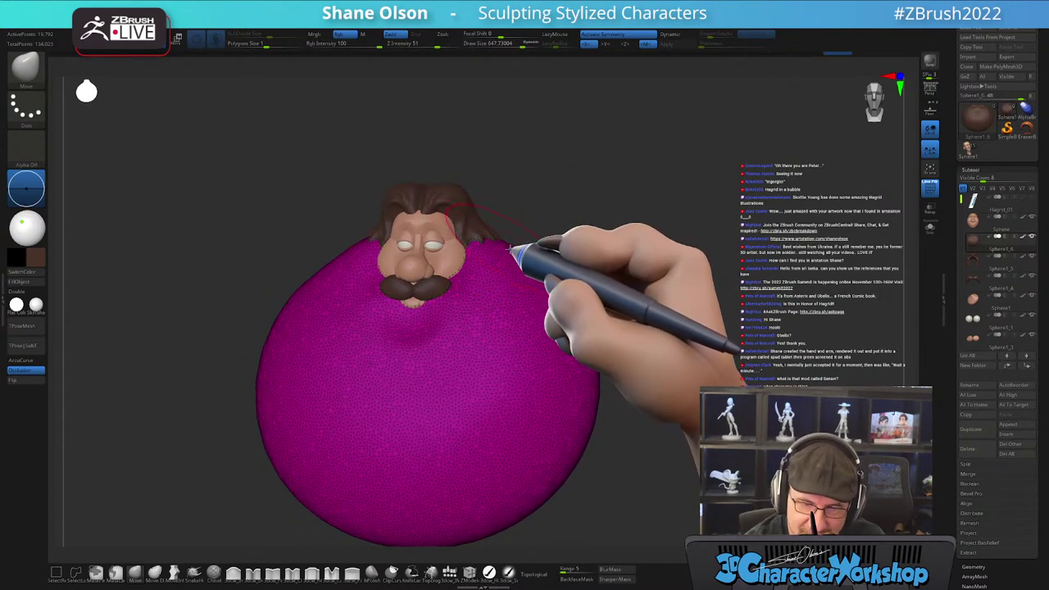
pyautogui.moveTo(596, 287); pyautogui.dragTo(604, 314, button='right')
pyautogui.hotkey('shift', 'f')
pyautogui.press('s')
pyautogui.moveTo(580, 281); pyautogui.dragTo(583, 281)
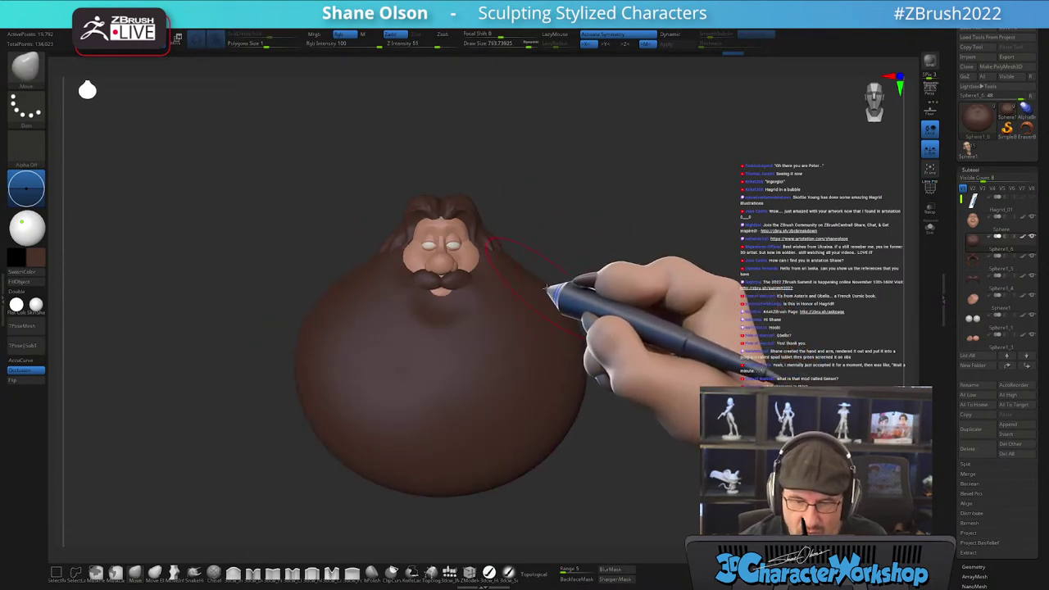
# - Shape the beard's outer silhouette into a pear form with the Move brush at draw size about 794
pyautogui.moveTo(631, 402); pyautogui.dragTo(622, 390, button='right')
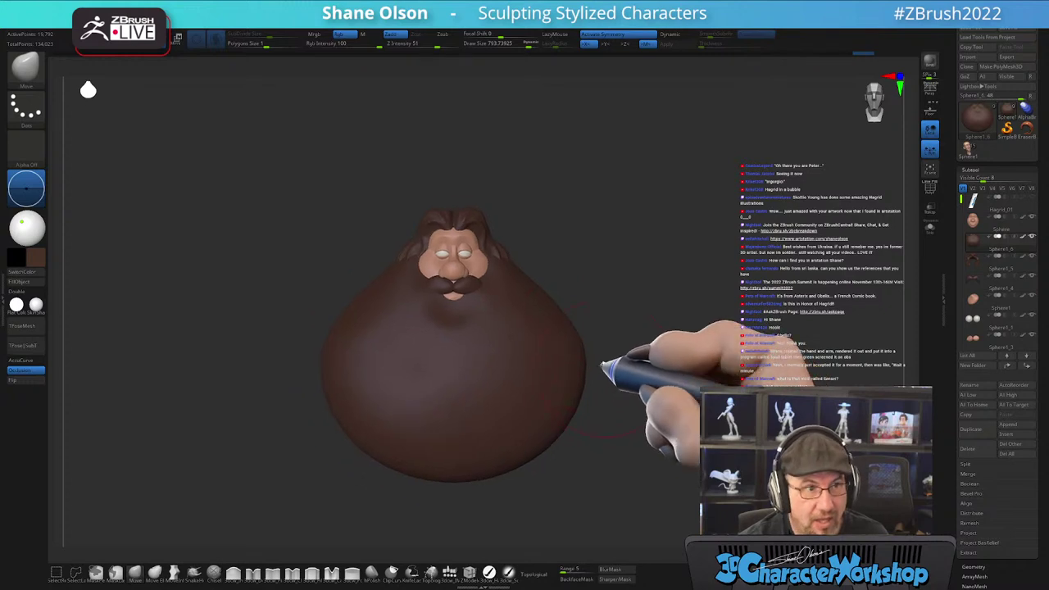
pyautogui.moveTo(592, 340); pyautogui.dragTo(616, 370, button='right')
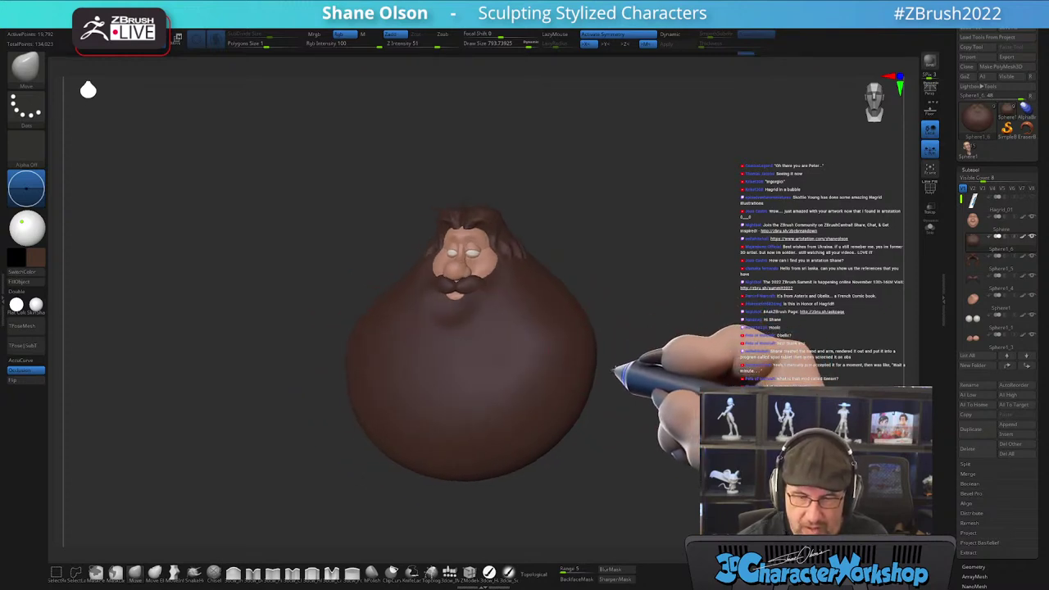
pyautogui.moveTo(452, 363)
pyautogui.mouseDown(button='right')
pyautogui.moveTo(620, 375)
pyautogui.moveTo(632, 430)
pyautogui.moveTo(636, 370)
pyautogui.moveTo(698, 351)
pyautogui.moveTo(675, 403)
pyautogui.moveTo(654, 375)
pyautogui.mouseUp(button='right')
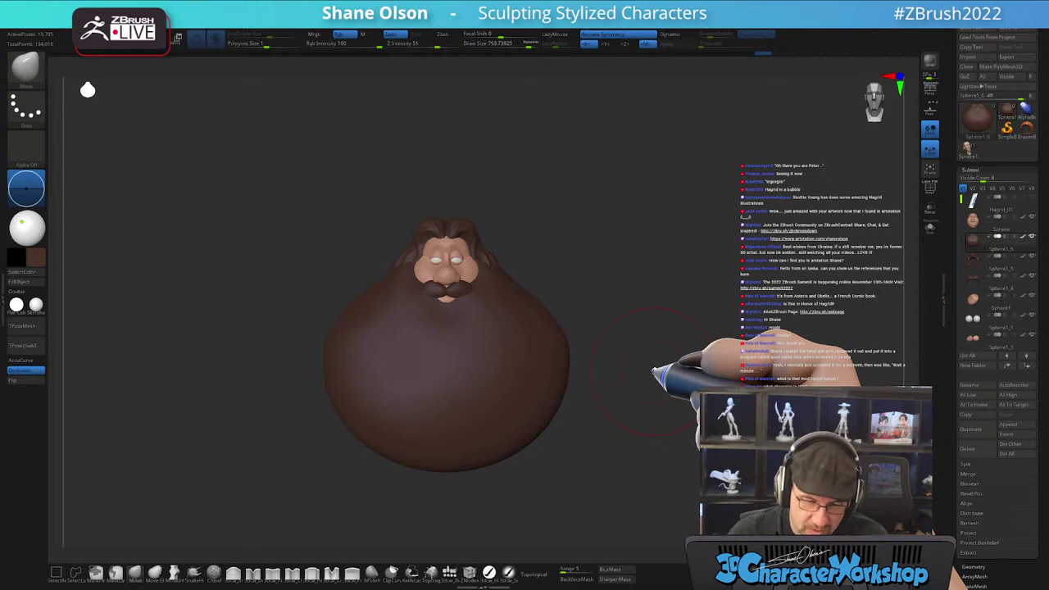
# - Fit the beard around the mouth and cheeks with the Move brush, reducing the draw size to about 371
pyautogui.moveTo(644, 332)
pyautogui.mouseDown(button='right')
pyautogui.moveTo(627, 363)
pyautogui.moveTo(497, 331)
pyautogui.moveTo(552, 299)
pyautogui.moveTo(498, 334)
pyautogui.moveTo(501, 310)
pyautogui.moveTo(480, 333)
pyautogui.mouseUp(button='right')
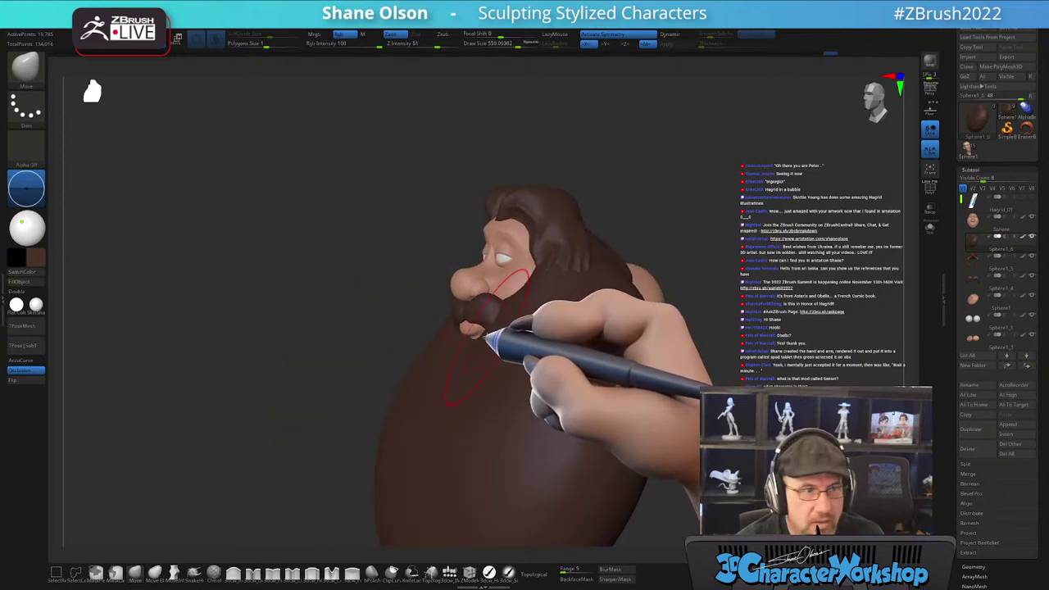
pyautogui.moveTo(498, 364)
pyautogui.keyDown('shift'); pyautogui.mouseDown(button='right')
pyautogui.moveTo(504, 356)
pyautogui.moveTo(502, 368)
pyautogui.mouseUp(button='right'); pyautogui.keyUp('shift')
pyautogui.keyDown('ctrl'); pyautogui.moveTo(461, 325); pyautogui.dragTo(464, 356, button='right'); pyautogui.keyUp('ctrl')
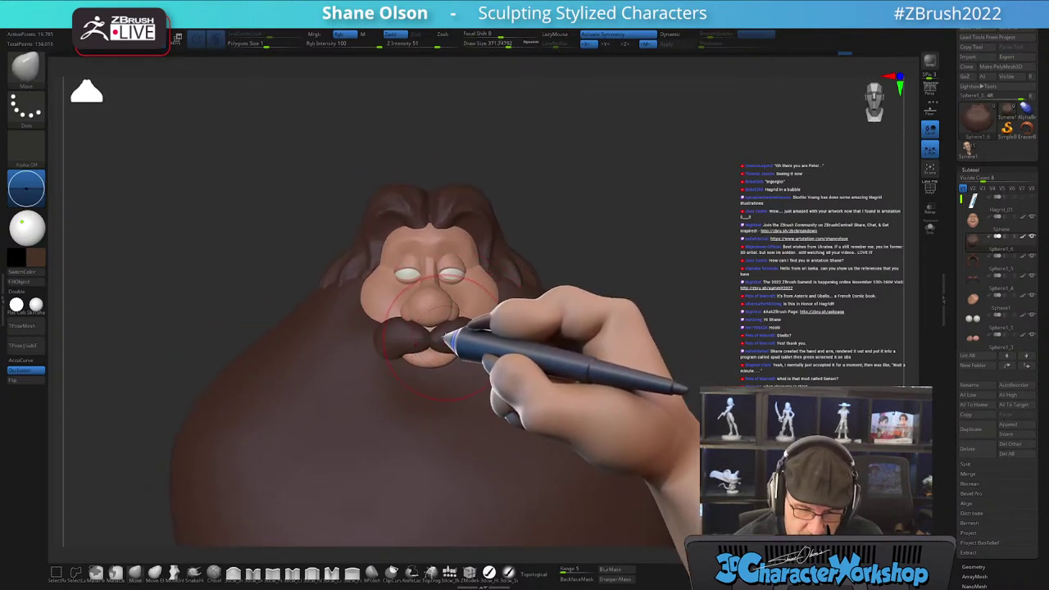
pyautogui.keyDown('ctrl'); pyautogui.moveTo(448, 332); pyautogui.dragTo(444, 338, button='right'); pyautogui.keyUp('ctrl')
pyautogui.moveTo(438, 338); pyautogui.dragTo(433, 338)
# - Thicken the moustache with the inflate brush and turn off Sculptris Pro mode
pyautogui.keyDown('alt'); pyautogui.moveTo(463, 326); pyautogui.dragTo(499, 307, button='right'); pyautogui.keyUp('alt')
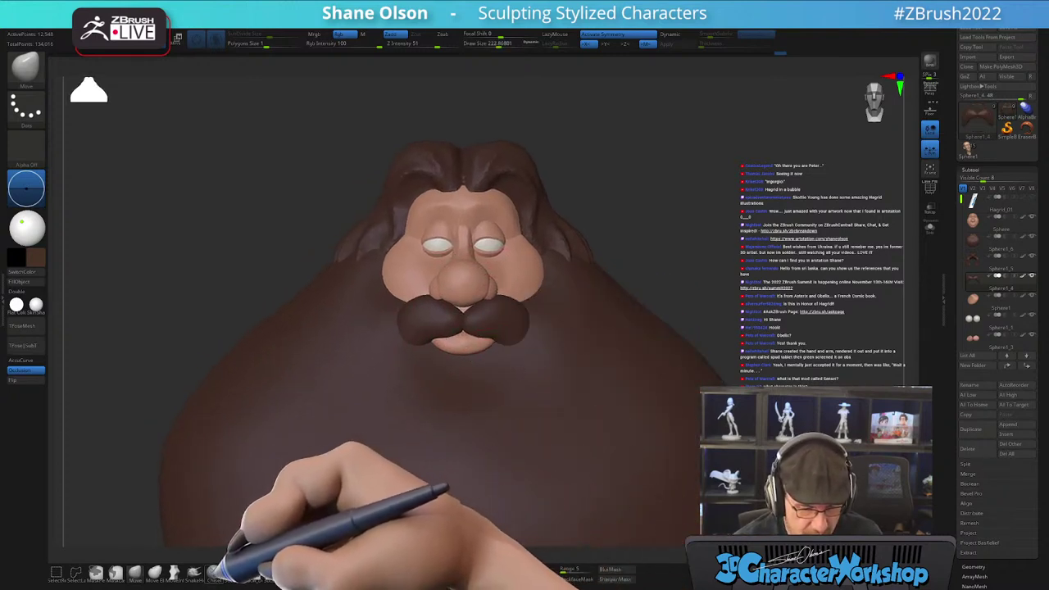
pyautogui.click(214, 572)
pyautogui.moveTo(469, 322)
pyautogui.mouseDown()
pyautogui.moveTo(465, 312)
pyautogui.moveTo(489, 320)
pyautogui.mouseUp()
pyautogui.moveTo(489, 320)
pyautogui.keyDown('ctrl'); pyautogui.mouseDown(button='right')
pyautogui.moveTo(483, 372)
pyautogui.moveTo(537, 318)
pyautogui.mouseUp(button='right'); pyautogui.keyUp('ctrl')
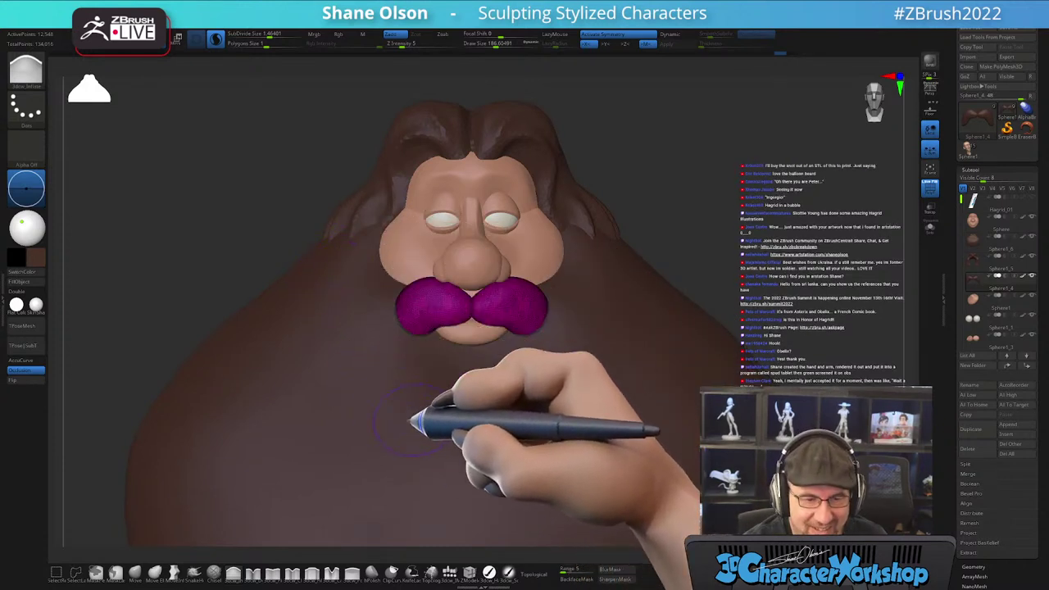
pyautogui.click(217, 39)
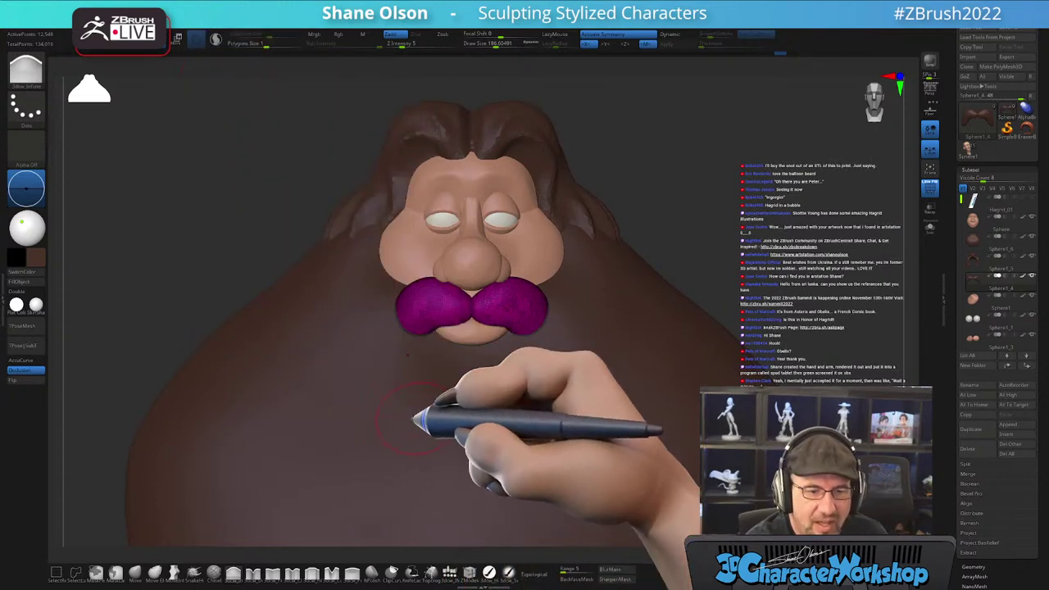
pyautogui.moveTo(520, 342)
pyautogui.mouseDown(button='right')
pyautogui.moveTo(503, 297)
pyautogui.moveTo(562, 375)
pyautogui.moveTo(632, 434)
pyautogui.moveTo(604, 363)
pyautogui.moveTo(544, 421)
pyautogui.moveTo(628, 352)
pyautogui.mouseUp(button='right')
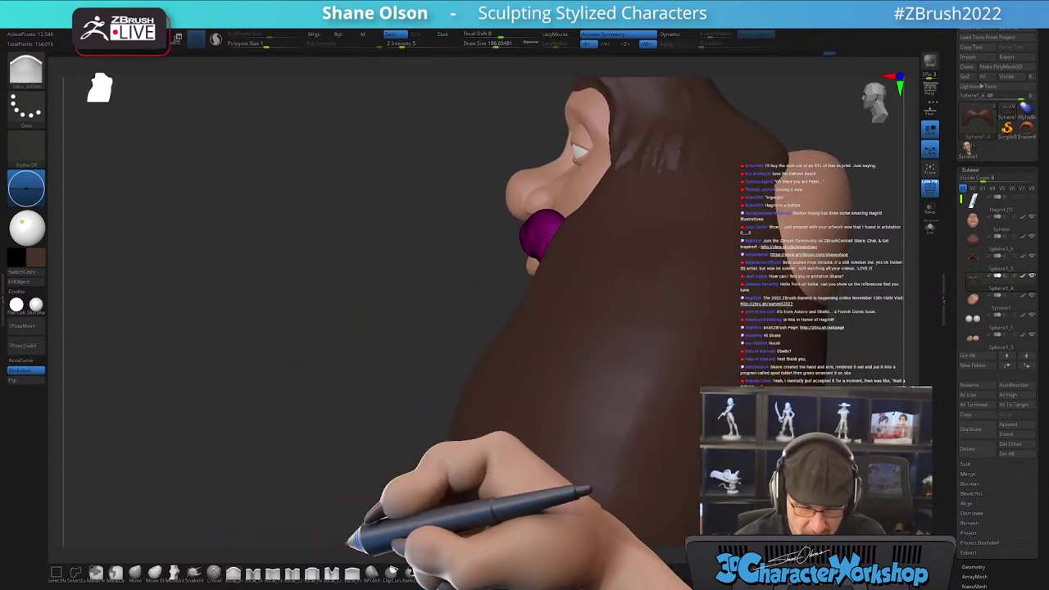
# - Turn on transparency and pull the moustache down along the beard in profile with the Move Infinite Depth brush
pyautogui.click(174, 571)
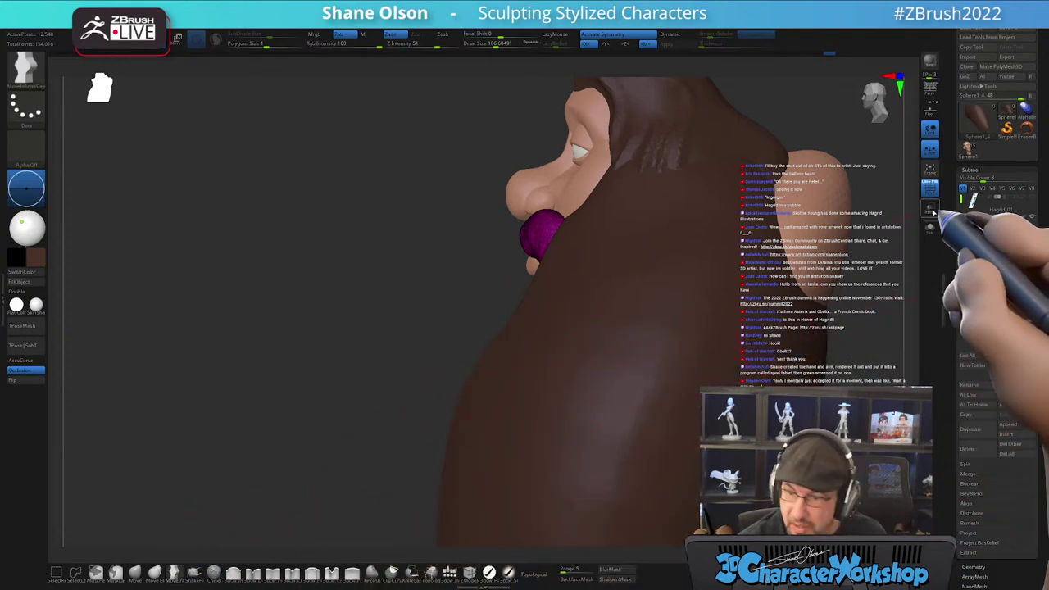
pyautogui.click(929, 210)
pyautogui.press('s')
pyautogui.click(397, 338)
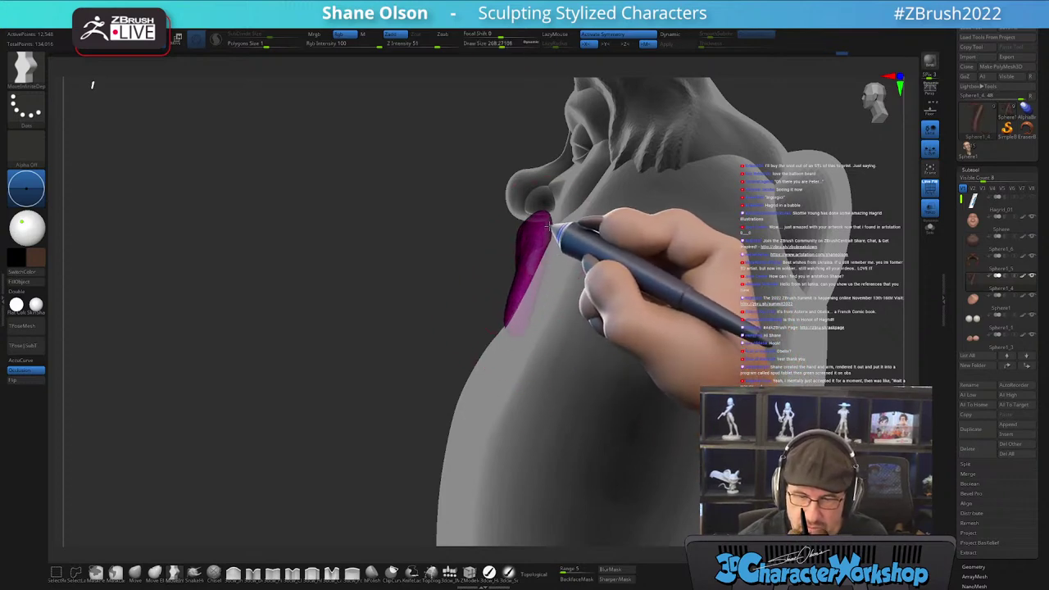
pyautogui.moveTo(571, 215)
pyautogui.mouseDown(button='right')
pyautogui.moveTo(580, 262)
pyautogui.moveTo(585, 244)
pyautogui.moveTo(569, 245)
pyautogui.mouseUp(button='right')
# - Refine the moustache's profile under the nose with the Move brush at draw size about 223
pyautogui.press('s')
pyautogui.click(583, 243)
pyautogui.moveTo(548, 240)
pyautogui.mouseDown()
pyautogui.moveTo(574, 241)
pyautogui.moveTo(518, 228)
pyautogui.mouseUp()
pyautogui.moveTo(541, 361)
pyautogui.mouseDown(button='right')
pyautogui.moveTo(550, 344)
pyautogui.moveTo(529, 320)
pyautogui.mouseUp(button='right')
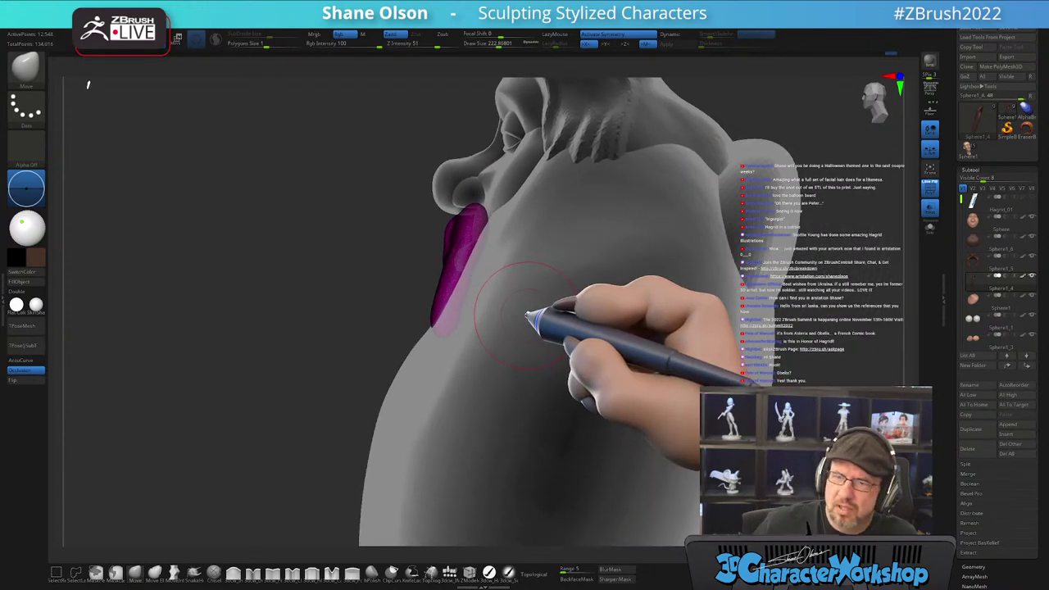
pyautogui.moveTo(533, 368)
pyautogui.mouseDown(button='right')
pyautogui.moveTo(557, 368)
pyautogui.moveTo(544, 366)
pyautogui.mouseUp(button='right')
# - Return to the normal shaded display by turning off the polyframe and transparency
pyautogui.hotkey('shift', 'f')
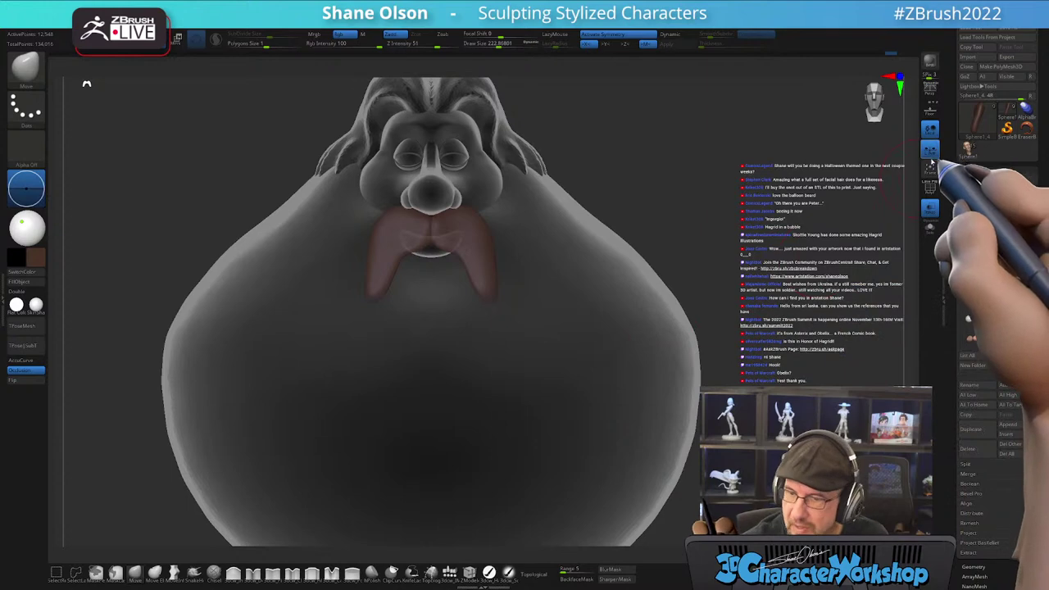
pyautogui.click(972, 171)
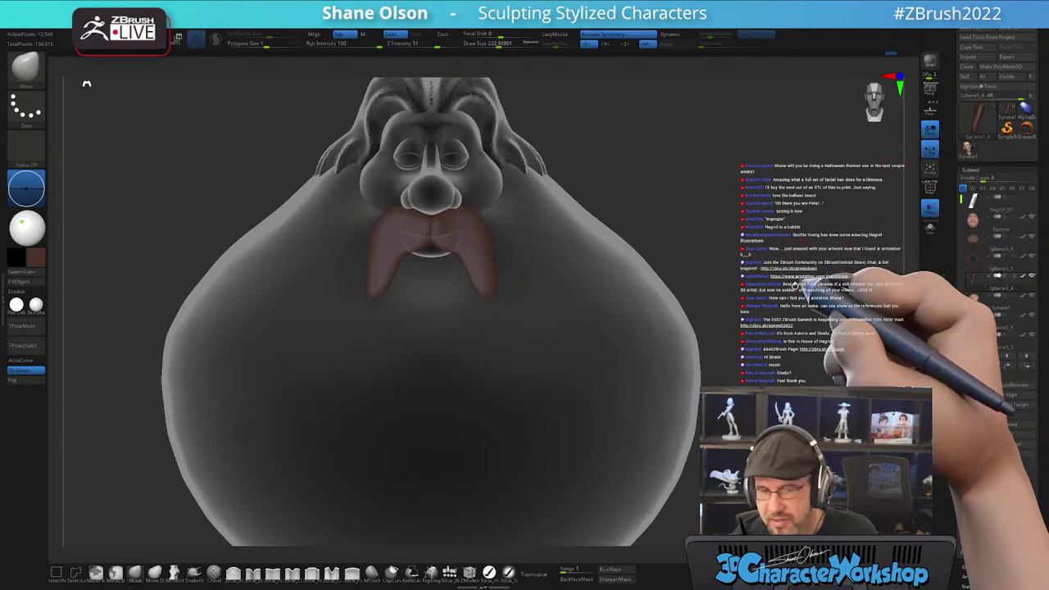
pyautogui.click(934, 214)
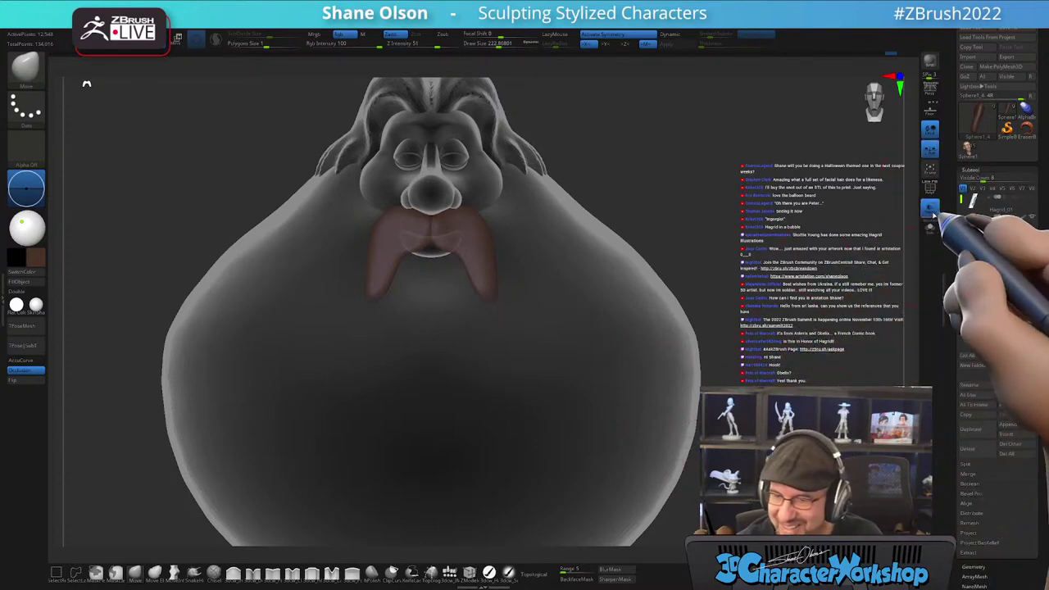
pyautogui.click(933, 214)
# - Draw the moustache ends outward into pointed tips with the Move brush at draw size about 318
pyautogui.moveTo(661, 381)
pyautogui.mouseDown(button='right')
pyautogui.moveTo(574, 385)
pyautogui.moveTo(534, 318)
pyautogui.moveTo(564, 351)
pyautogui.mouseUp(button='right')
pyautogui.moveTo(517, 280)
pyautogui.keyDown('ctrl'); pyautogui.mouseDown(button='right')
pyautogui.moveTo(515, 295)
pyautogui.moveTo(488, 265)
pyautogui.moveTo(516, 244)
pyautogui.moveTo(496, 300)
pyautogui.mouseUp(button='right'); pyautogui.keyUp('ctrl')
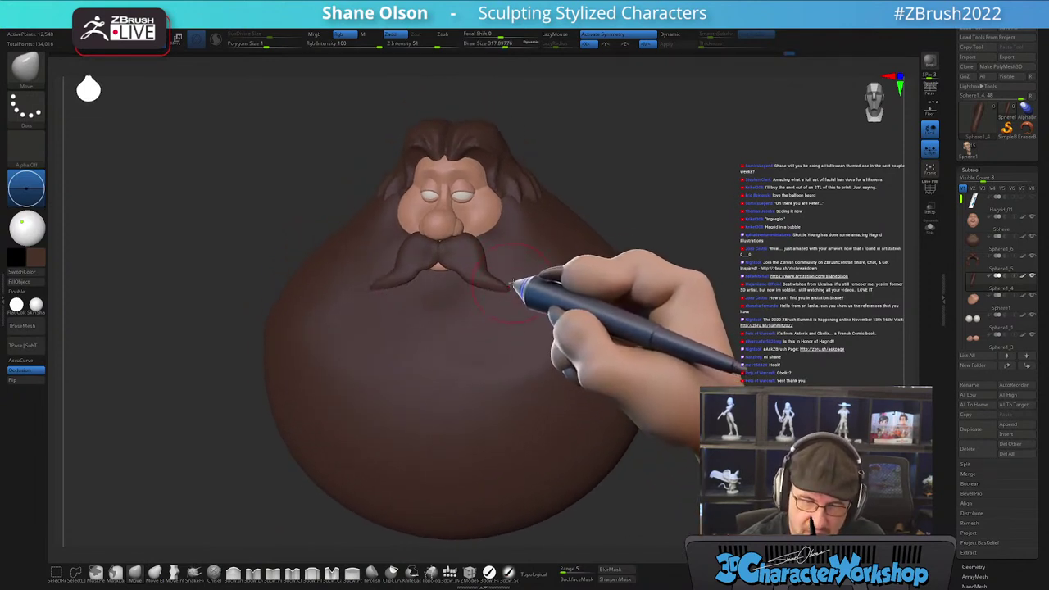
pyautogui.moveTo(521, 267)
pyautogui.mouseDown(button='right')
pyautogui.moveTo(487, 264)
pyautogui.moveTo(526, 264)
pyautogui.moveTo(552, 305)
pyautogui.moveTo(536, 300)
pyautogui.moveTo(525, 357)
pyautogui.mouseUp(button='right')
pyautogui.moveTo(500, 302)
pyautogui.mouseDown(button='right')
pyautogui.moveTo(520, 292)
pyautogui.moveTo(510, 291)
pyautogui.mouseUp(button='right')
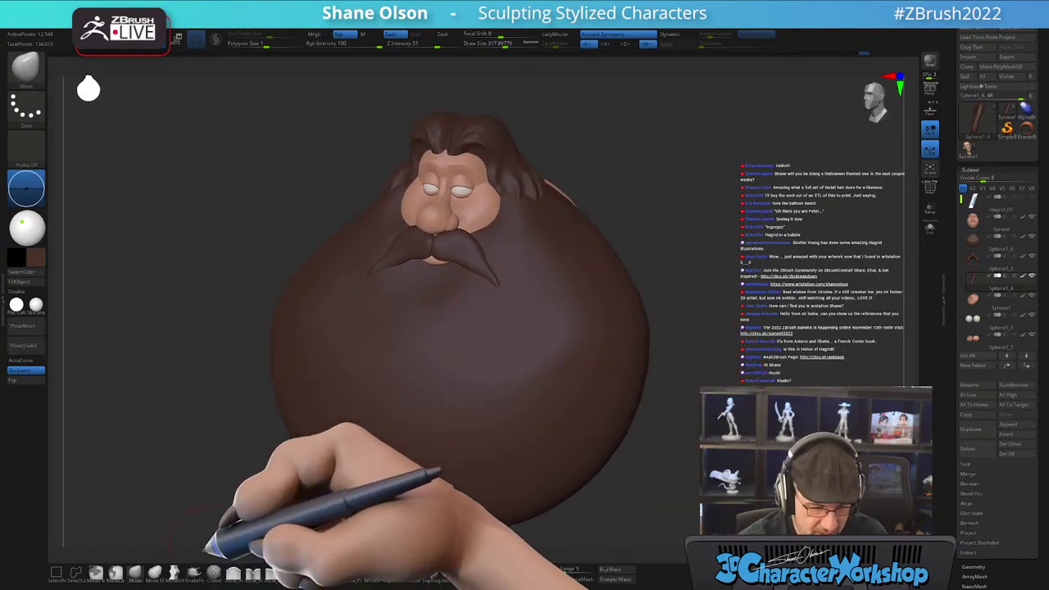
# - Inflate both sides of the moustache and its tips with the inflate brush at draw size about 318
pyautogui.click(232, 573)
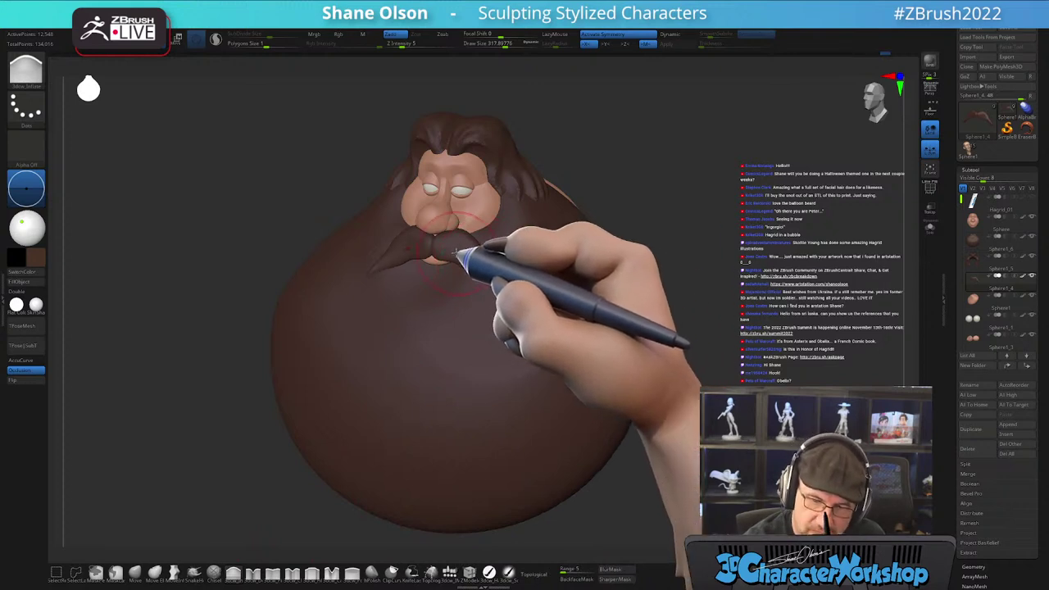
pyautogui.keyDown('shift'); pyautogui.moveTo(475, 253); pyautogui.dragTo(507, 265); pyautogui.keyUp('shift')
pyautogui.moveTo(508, 264)
pyautogui.mouseDown(button='right')
pyautogui.moveTo(528, 273)
pyautogui.moveTo(543, 298)
pyautogui.moveTo(524, 316)
pyautogui.mouseUp(button='right')
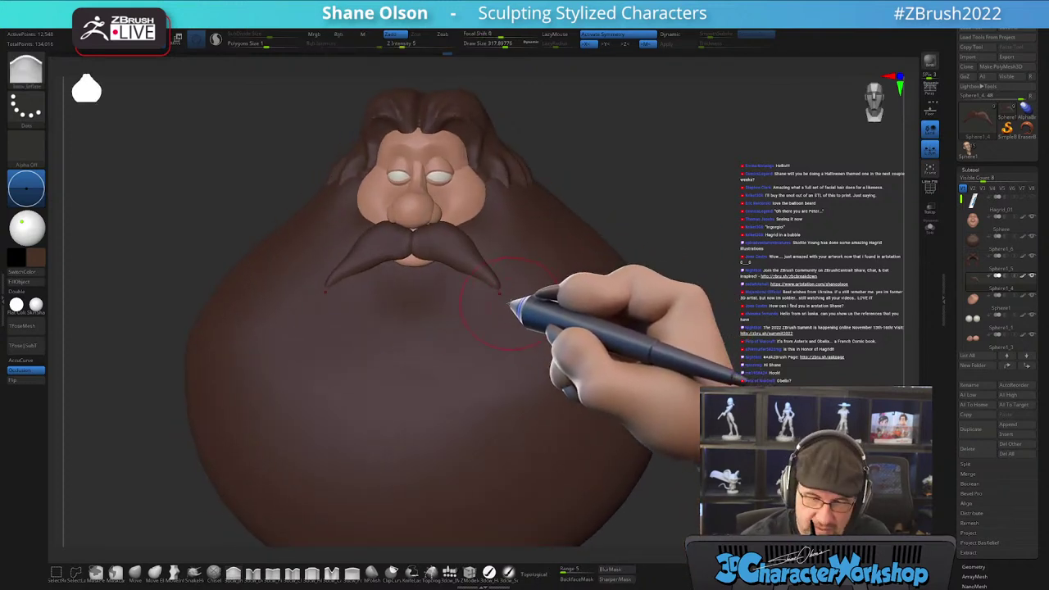
# - Sweep the moustache tips outward and refine its curves with the Move brush, reducing the draw size to about 212
pyautogui.click(136, 572)
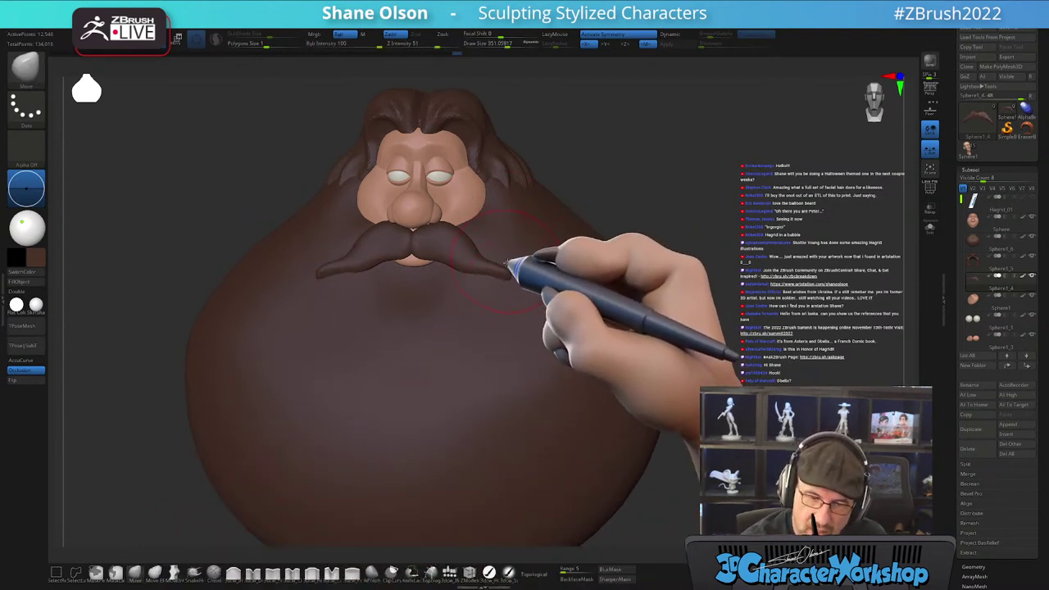
pyautogui.keyDown('ctrl'); pyautogui.moveTo(505, 261); pyautogui.dragTo(490, 247, button='right'); pyautogui.keyUp('ctrl')
pyautogui.press('s')
pyautogui.moveTo(490, 247)
pyautogui.mouseDown()
pyautogui.moveTo(463, 248)
pyautogui.moveTo(482, 246)
pyautogui.moveTo(488, 276)
pyautogui.mouseUp()
pyautogui.moveTo(562, 229)
pyautogui.mouseDown(button='right')
pyautogui.moveTo(546, 284)
pyautogui.moveTo(529, 286)
pyautogui.moveTo(565, 281)
pyautogui.moveTo(562, 300)
pyautogui.moveTo(544, 307)
pyautogui.moveTo(562, 351)
pyautogui.moveTo(562, 328)
pyautogui.moveTo(553, 328)
pyautogui.moveTo(567, 260)
pyautogui.mouseUp(button='right')
pyautogui.moveTo(557, 183)
pyautogui.mouseDown(button='right')
pyautogui.moveTo(534, 300)
pyautogui.moveTo(536, 248)
pyautogui.moveTo(456, 210)
pyautogui.moveTo(468, 241)
pyautogui.moveTo(499, 218)
pyautogui.moveTo(478, 217)
pyautogui.moveTo(509, 236)
pyautogui.mouseUp(button='right')
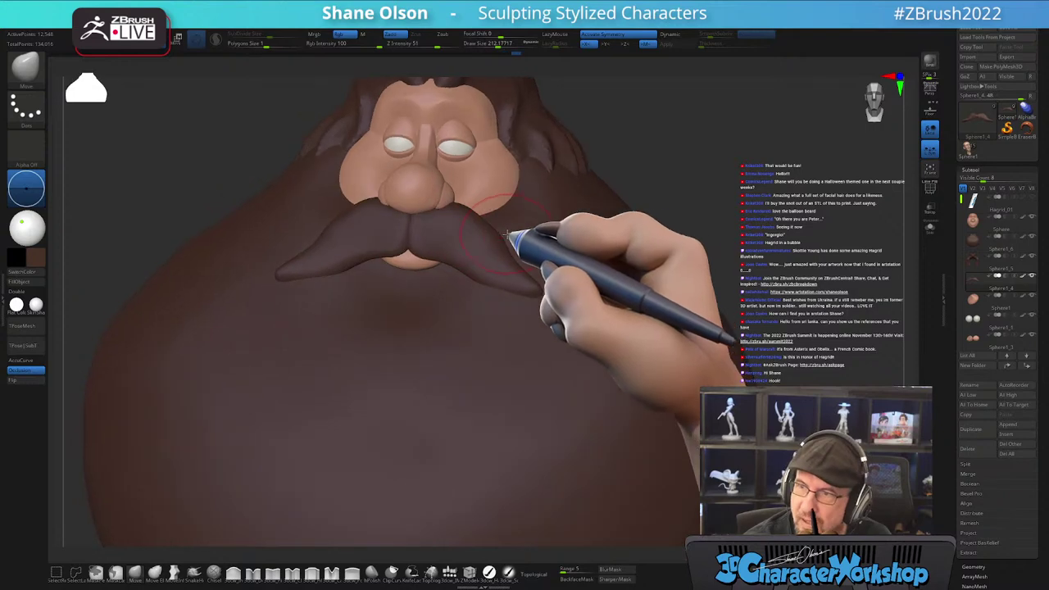
# - Smooth the moustache and refine its outward-sweeping sides with the Move brush at draw size about 223
pyautogui.press('shift')
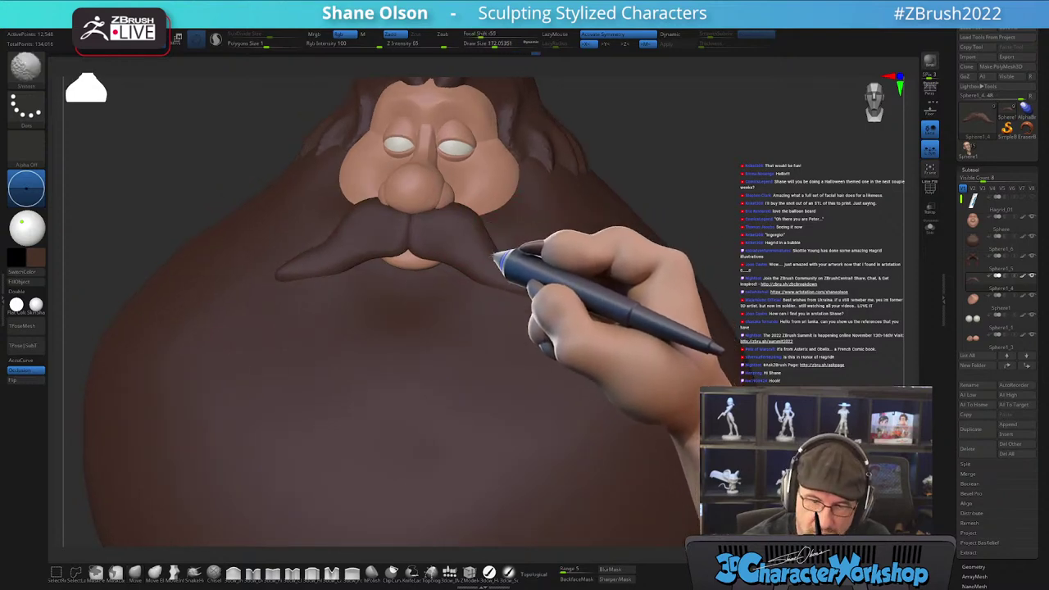
pyautogui.moveTo(533, 304); pyautogui.dragTo(563, 298, button='right')
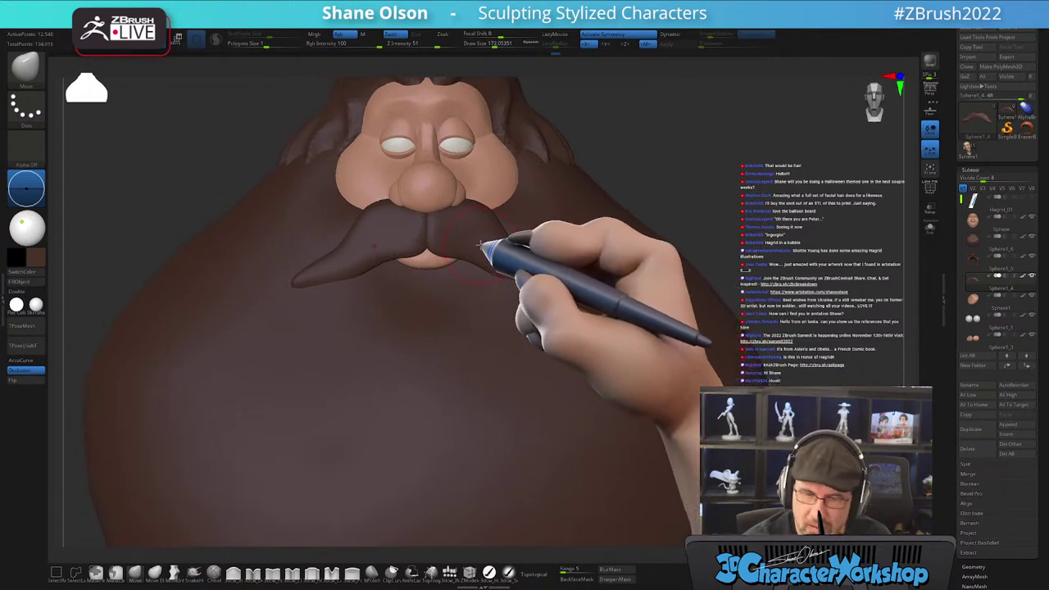
pyautogui.moveTo(488, 246); pyautogui.dragTo(480, 253, button='right')
pyautogui.press('s')
pyautogui.moveTo(472, 260); pyautogui.dragTo(477, 260)
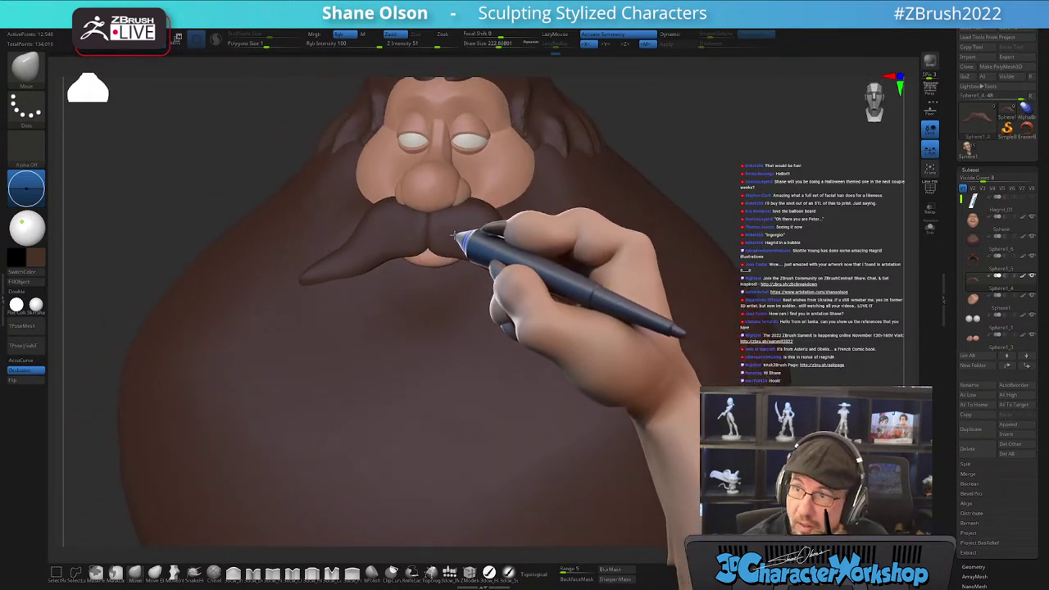
pyautogui.moveTo(457, 237); pyautogui.dragTo(438, 244, button='right')
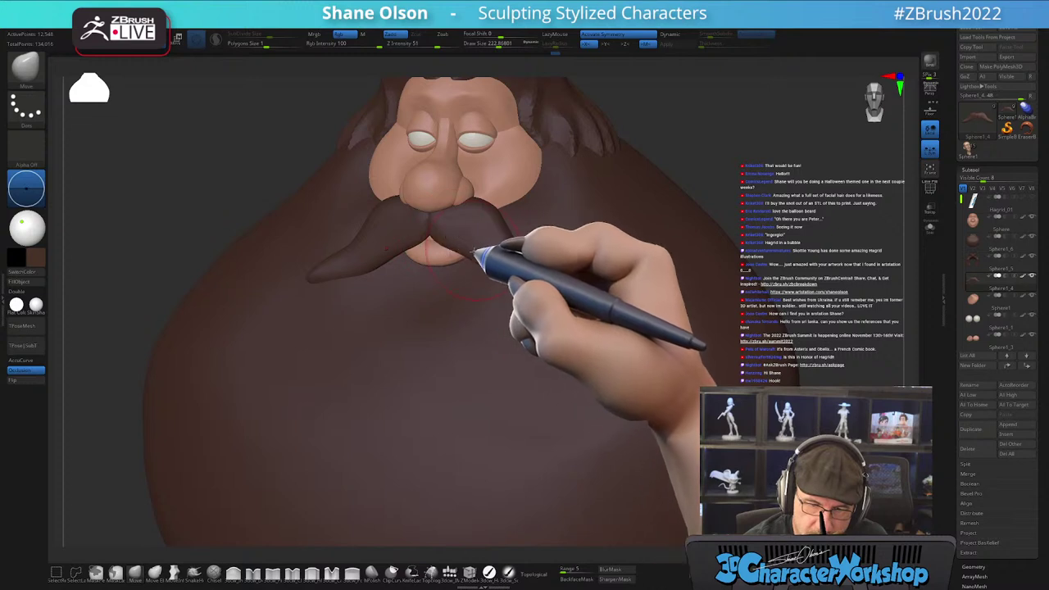
pyautogui.moveTo(522, 246)
pyautogui.mouseDown(button='right')
pyautogui.moveTo(533, 276)
pyautogui.moveTo(530, 248)
pyautogui.moveTo(539, 249)
pyautogui.moveTo(527, 258)
pyautogui.mouseUp(button='right')
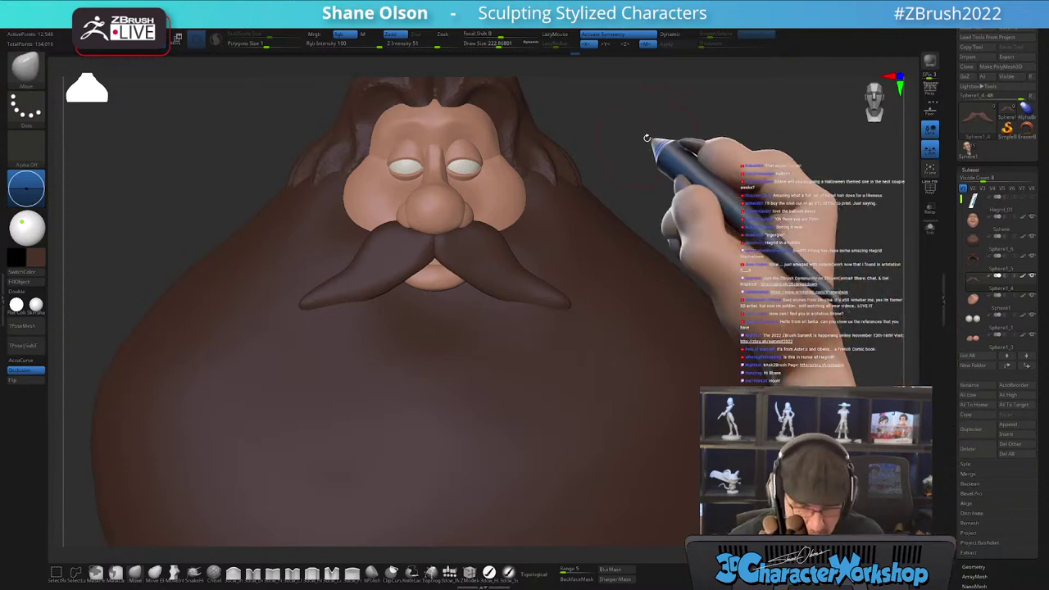
# - Spread the moustache halves apart and arch its lower edge above the lip with the Move brush at draw size about 197
pyautogui.moveTo(695, 185); pyautogui.dragTo(659, 194)
pyautogui.hotkey('ctrl', 'shift')
pyautogui.press('space')
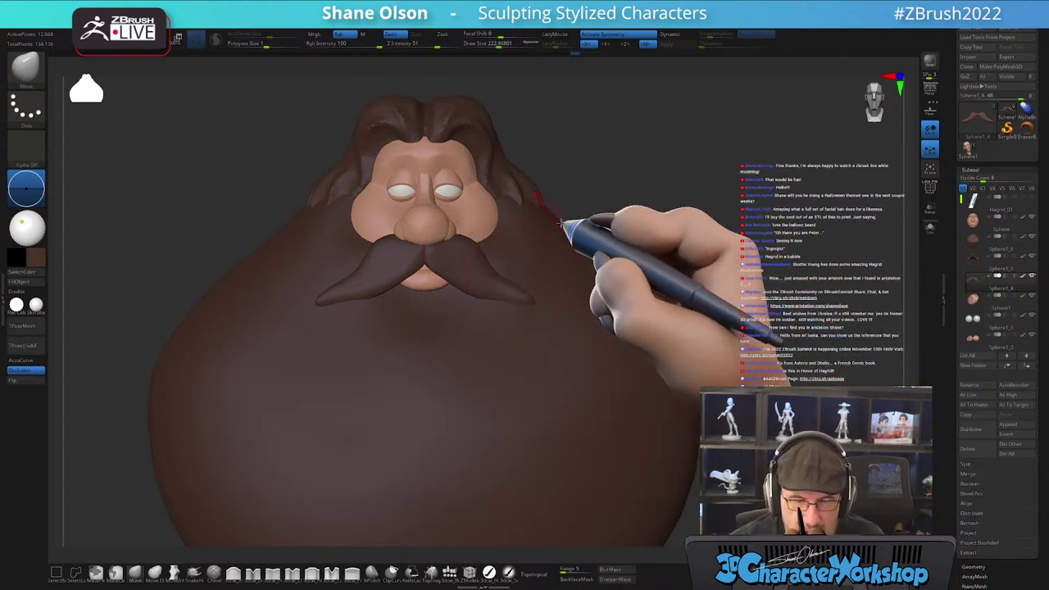
pyautogui.keyDown('ctrl'); pyautogui.moveTo(554, 222); pyautogui.dragTo(541, 261, button='right'); pyautogui.keyUp('ctrl')
pyautogui.moveTo(461, 248)
pyautogui.keyDown('alt'); pyautogui.mouseDown(button='right')
pyautogui.moveTo(466, 265)
pyautogui.moveTo(451, 263)
pyautogui.mouseUp(button='right'); pyautogui.keyUp('alt')
pyautogui.moveTo(502, 299); pyautogui.dragTo(463, 345, button='right')
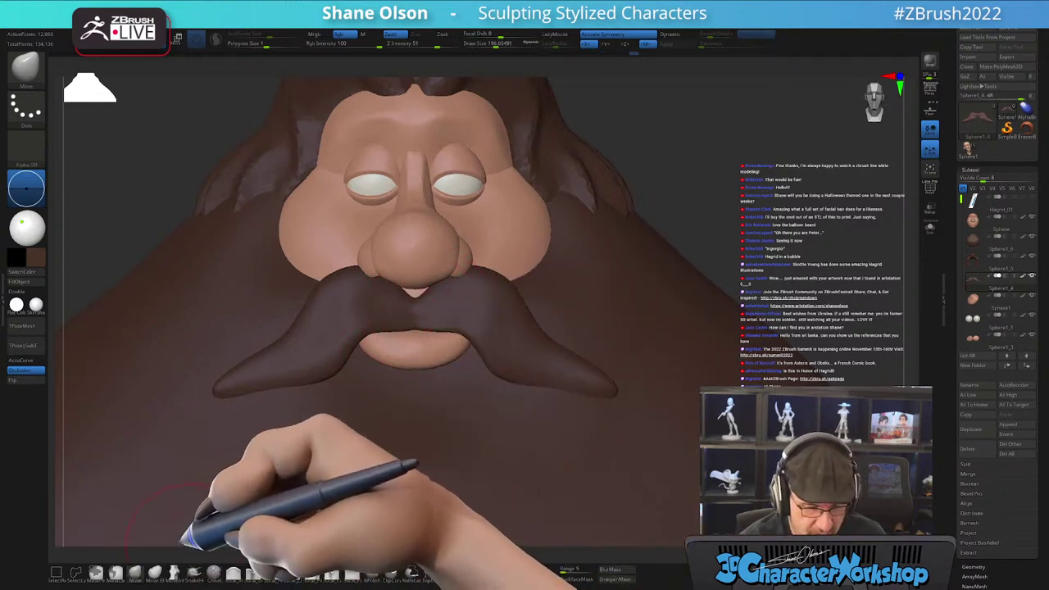
# - Fill and soften the centre of the moustache under the nose with a sculpting brush at Z Intensity 5
pyautogui.click(215, 571)
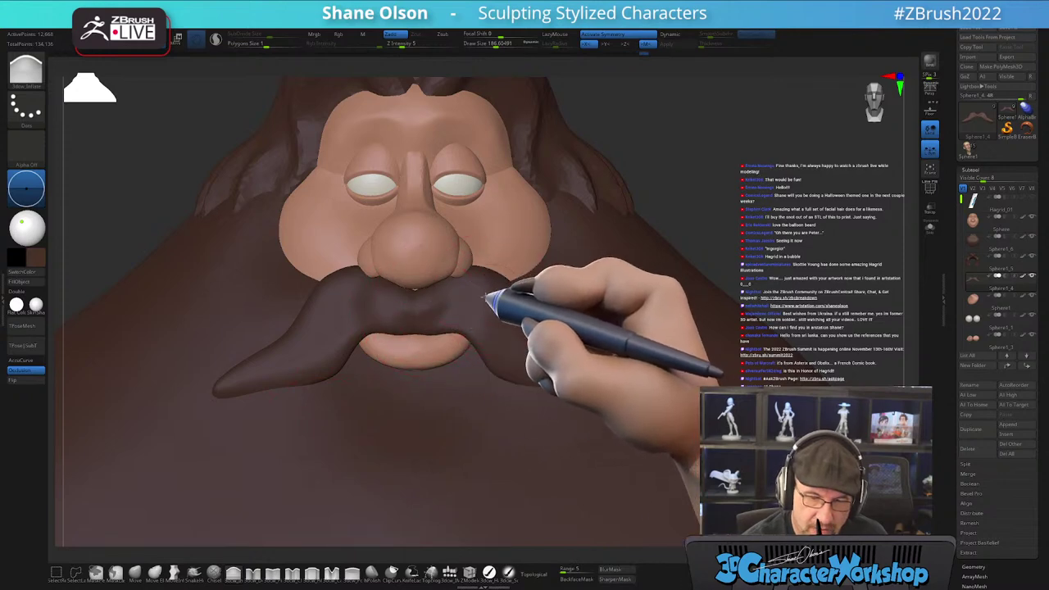
pyautogui.moveTo(490, 296); pyautogui.dragTo(457, 304, button='right')
pyautogui.press('shift')
pyautogui.moveTo(422, 346); pyautogui.dragTo(397, 350, button='right')
# - Pull the moustache centre up under the nose and curve its sides down into tips with the Move brush at draw size about 202
pyautogui.click(137, 572)
pyautogui.moveTo(407, 297); pyautogui.dragTo(454, 291, button='right')
pyautogui.press('s')
pyautogui.moveTo(429, 300); pyautogui.dragTo(409, 298)
pyautogui.moveTo(447, 305)
pyautogui.mouseDown(button='right')
pyautogui.moveTo(464, 302)
pyautogui.moveTo(492, 327)
pyautogui.moveTo(492, 298)
pyautogui.moveTo(533, 262)
pyautogui.moveTo(554, 272)
pyautogui.moveTo(550, 289)
pyautogui.moveTo(561, 286)
pyautogui.mouseUp(button='right')
pyautogui.moveTo(550, 298)
pyautogui.mouseDown()
pyautogui.moveTo(545, 285)
pyautogui.moveTo(519, 298)
pyautogui.moveTo(526, 314)
pyautogui.mouseUp()
pyautogui.press('s')
pyautogui.moveTo(563, 299); pyautogui.dragTo(552, 295, button='right')
pyautogui.press('s')
pyautogui.moveTo(545, 290); pyautogui.dragTo(550, 291)
pyautogui.moveTo(520, 270)
pyautogui.mouseDown(button='right')
pyautogui.moveTo(543, 263)
pyautogui.moveTo(484, 286)
pyautogui.moveTo(519, 300)
pyautogui.moveTo(468, 307)
pyautogui.moveTo(472, 352)
pyautogui.mouseUp(button='right')
pyautogui.press('shift')
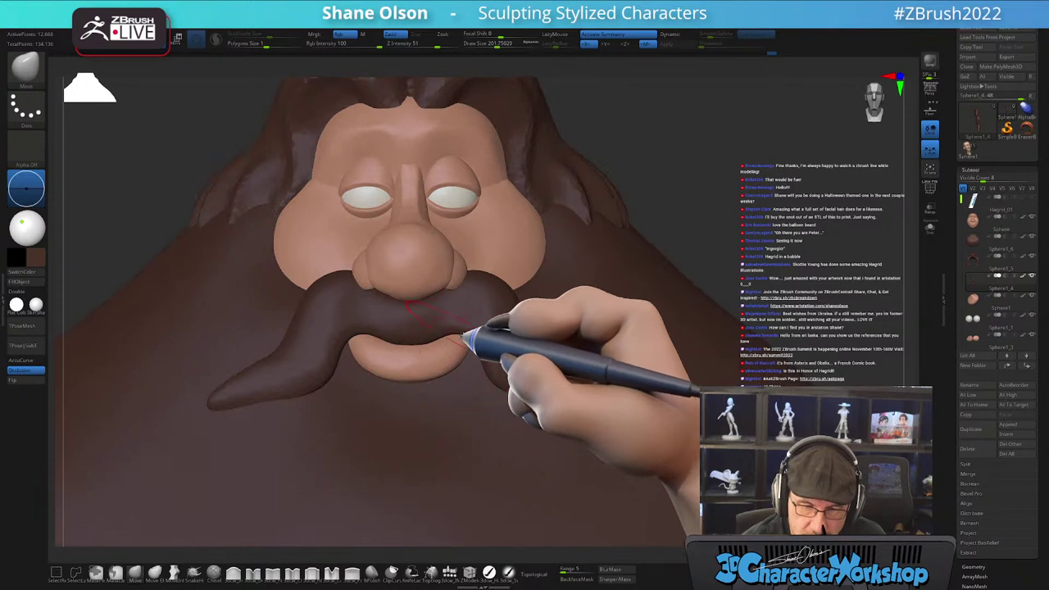
# - Fit the moustache's upper edge around the nostrils using the Move brush at draw sizes from about 104 to 145
pyautogui.press('s')
pyautogui.moveTo(464, 353); pyautogui.dragTo(455, 352)
pyautogui.moveTo(457, 339)
pyautogui.mouseDown(button='right')
pyautogui.moveTo(484, 346)
pyautogui.moveTo(530, 311)
pyautogui.moveTo(510, 344)
pyautogui.moveTo(520, 294)
pyautogui.moveTo(480, 300)
pyautogui.moveTo(480, 286)
pyautogui.moveTo(475, 304)
pyautogui.moveTo(513, 316)
pyautogui.moveTo(505, 310)
pyautogui.mouseUp(button='right')
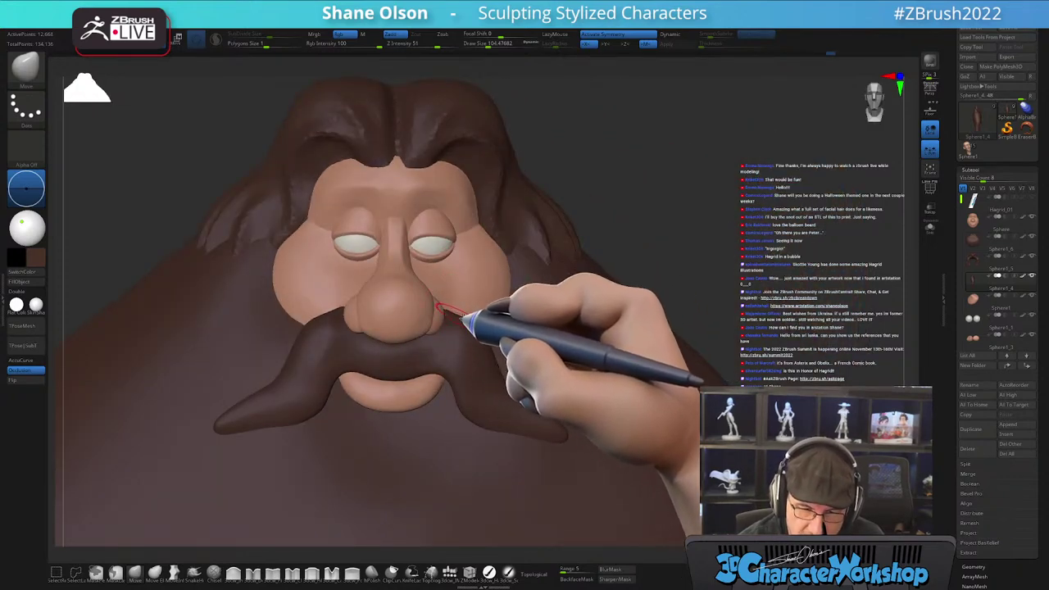
pyautogui.keyDown('shift'); pyautogui.moveTo(453, 312); pyautogui.dragTo(459, 308); pyautogui.keyUp('shift')
pyautogui.moveTo(479, 298); pyautogui.dragTo(482, 295, button='right')
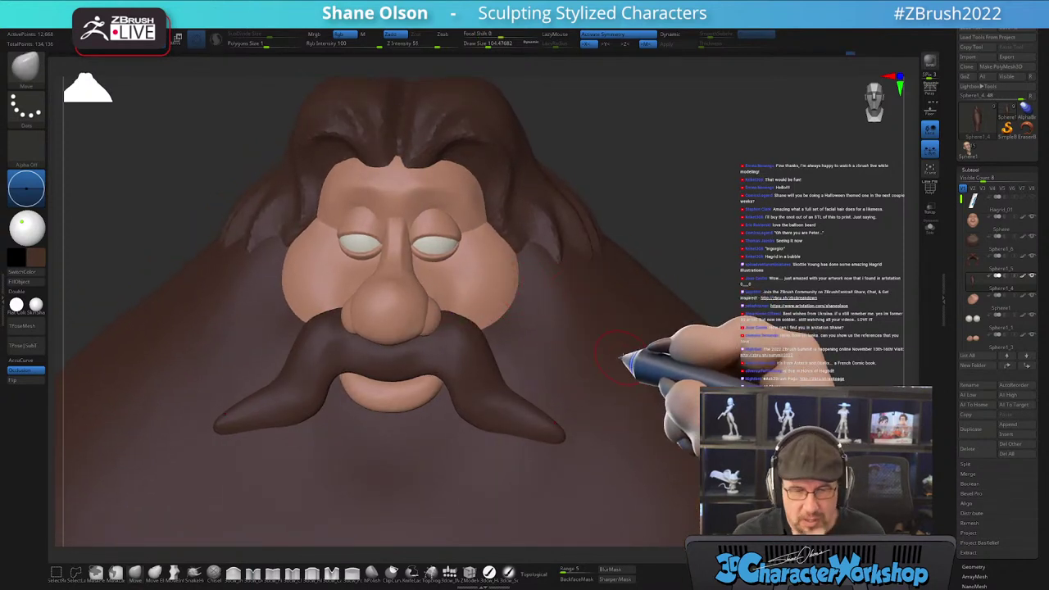
pyautogui.moveTo(527, 328); pyautogui.dragTo(421, 304, button='right')
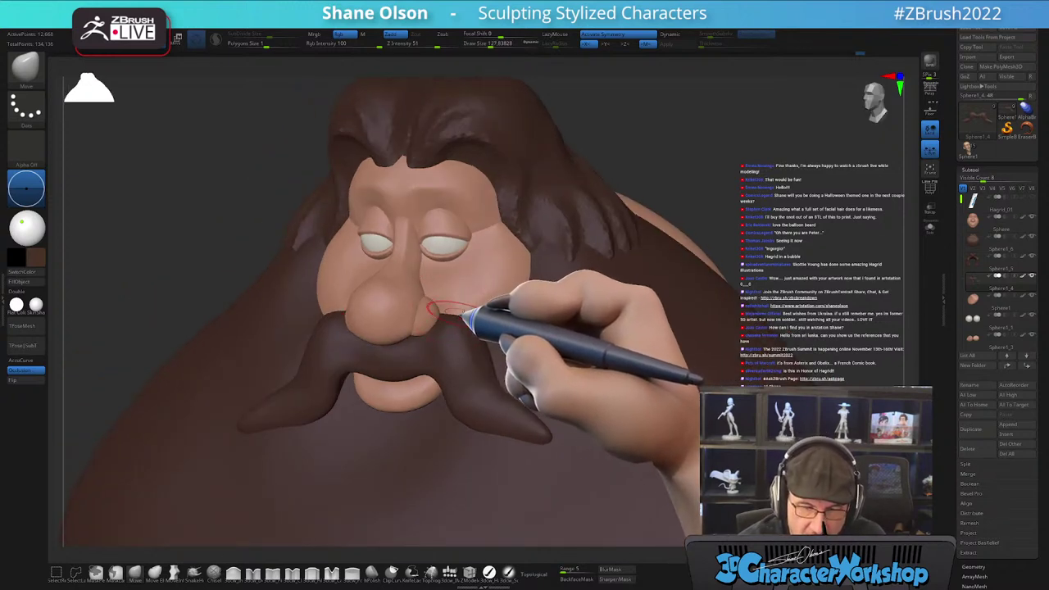
pyautogui.moveTo(486, 318)
pyautogui.mouseDown(button='right')
pyautogui.moveTo(533, 344)
pyautogui.moveTo(549, 311)
pyautogui.moveTo(603, 341)
pyautogui.mouseUp(button='right')
pyautogui.press(']')
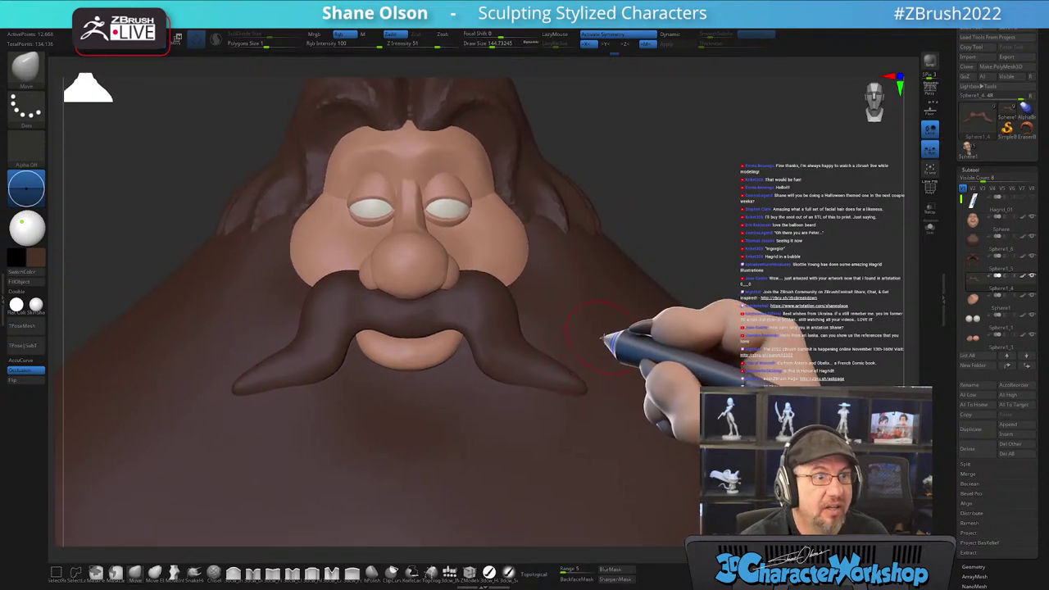
# - Reshape the moustache's drooping sides and pointed tips with the Move brush, enlarging the draw size to about 280
pyautogui.moveTo(573, 375)
pyautogui.mouseDown(button='right')
pyautogui.moveTo(614, 369)
pyautogui.moveTo(604, 374)
pyautogui.moveTo(552, 330)
pyautogui.moveTo(566, 314)
pyautogui.mouseUp(button='right')
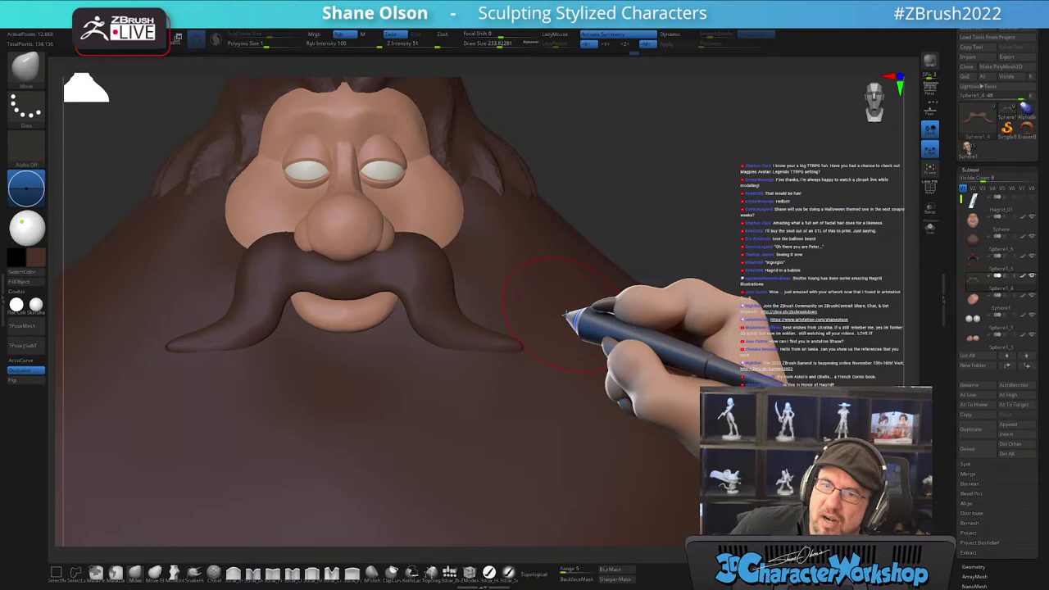
pyautogui.moveTo(529, 370); pyautogui.dragTo(480, 363, button='right')
pyautogui.press(']')
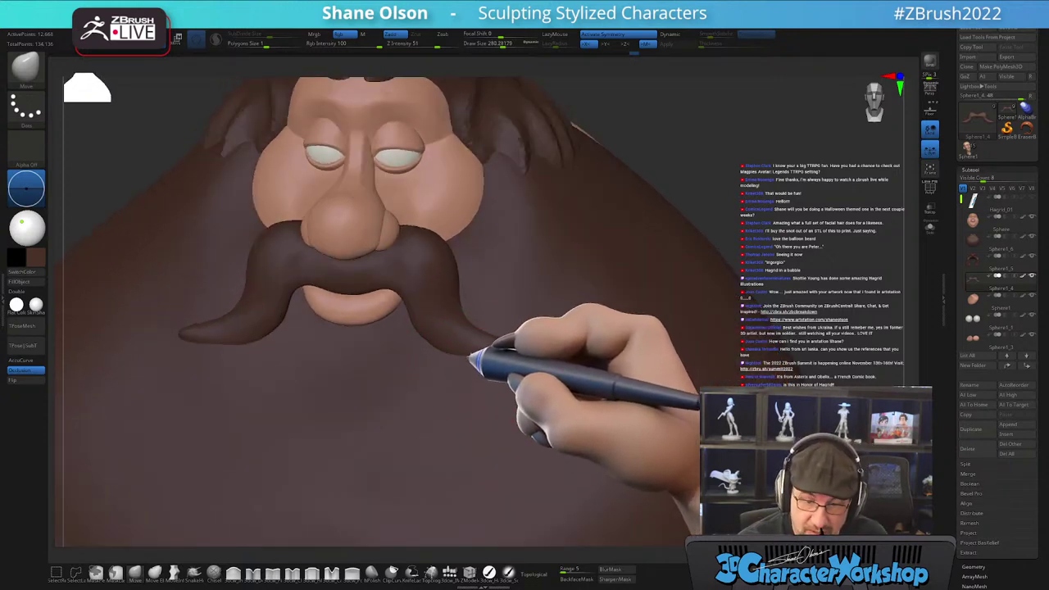
pyautogui.moveTo(473, 353); pyautogui.dragTo(494, 346)
pyautogui.moveTo(538, 379)
pyautogui.mouseDown(button='right')
pyautogui.moveTo(519, 383)
pyautogui.moveTo(529, 304)
pyautogui.moveTo(506, 351)
pyautogui.moveTo(568, 327)
pyautogui.moveTo(574, 356)
pyautogui.moveTo(560, 370)
pyautogui.moveTo(576, 338)
pyautogui.moveTo(556, 305)
pyautogui.moveTo(585, 305)
pyautogui.moveTo(571, 351)
pyautogui.moveTo(562, 332)
pyautogui.moveTo(555, 347)
pyautogui.moveTo(573, 335)
pyautogui.moveTo(543, 369)
pyautogui.moveTo(671, 372)
pyautogui.moveTo(613, 374)
pyautogui.moveTo(552, 306)
pyautogui.moveTo(544, 342)
pyautogui.moveTo(533, 293)
pyautogui.moveTo(520, 300)
pyautogui.moveTo(552, 410)
pyautogui.moveTo(534, 360)
pyautogui.moveTo(521, 370)
pyautogui.mouseUp(button='right')
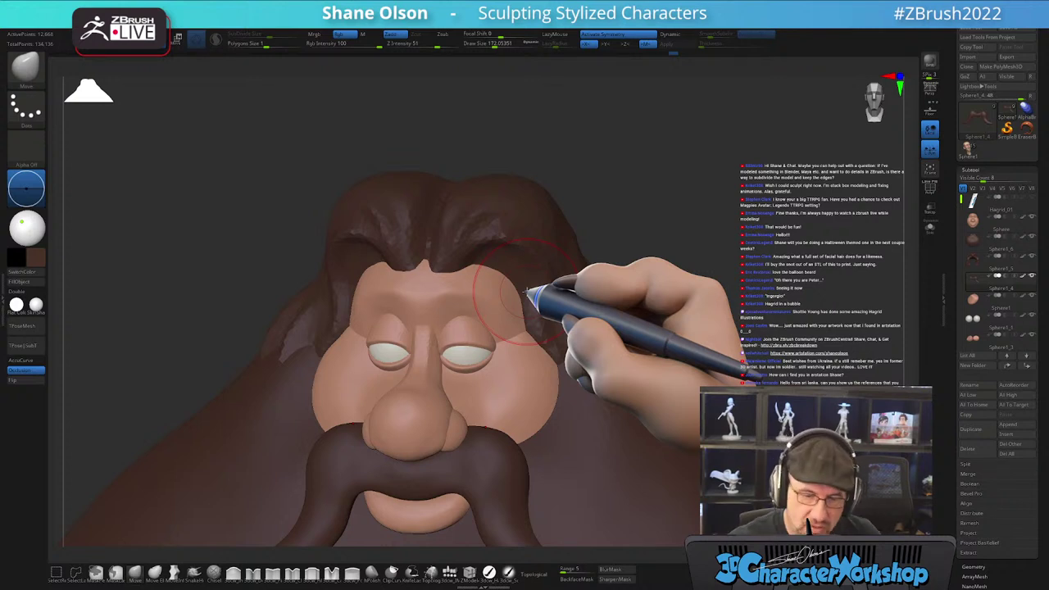
# - Draw the eyebrow's inner edge on the forehead of the head mesh with the Topology brush at draw size about 46
pyautogui.moveTo(641, 297)
pyautogui.mouseDown()
pyautogui.moveTo(651, 318)
pyautogui.moveTo(665, 312)
pyautogui.mouseUp()
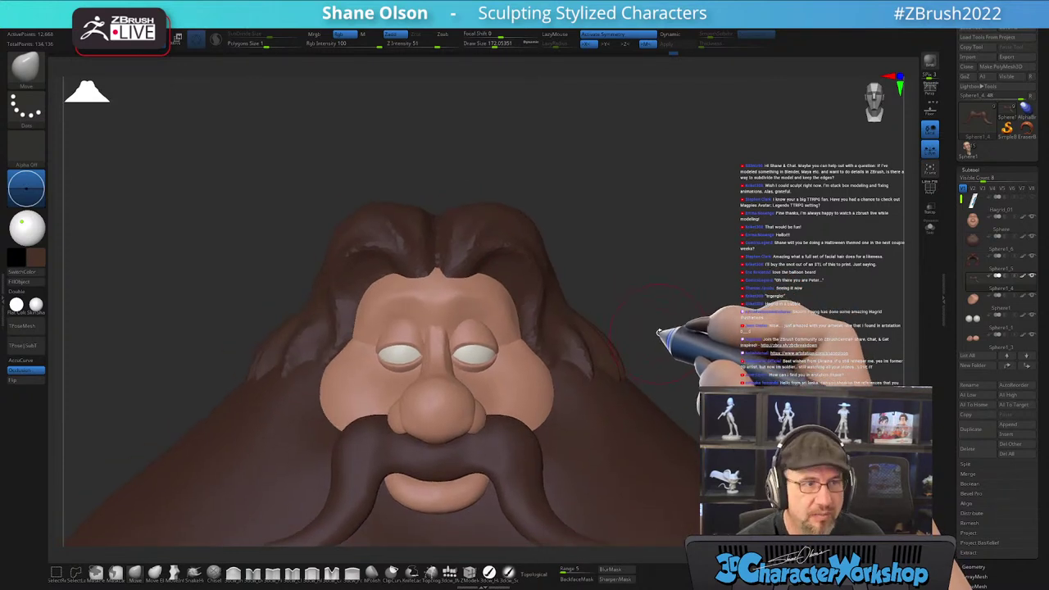
pyautogui.moveTo(655, 300)
pyautogui.mouseDown()
pyautogui.moveTo(637, 300)
pyautogui.moveTo(576, 346)
pyautogui.moveTo(484, 344)
pyautogui.moveTo(496, 315)
pyautogui.mouseUp()
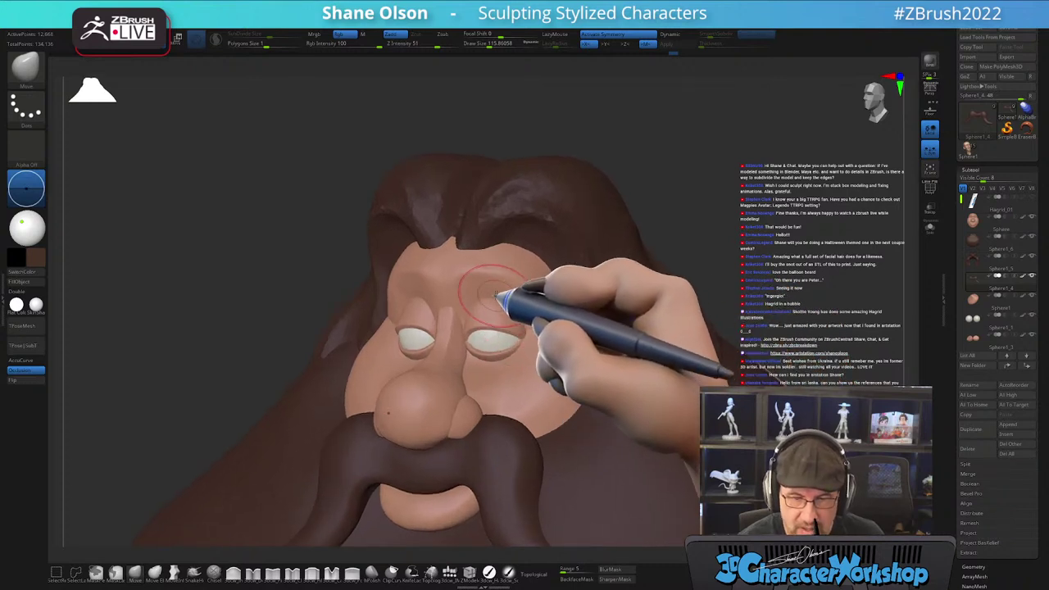
pyautogui.click(430, 572)
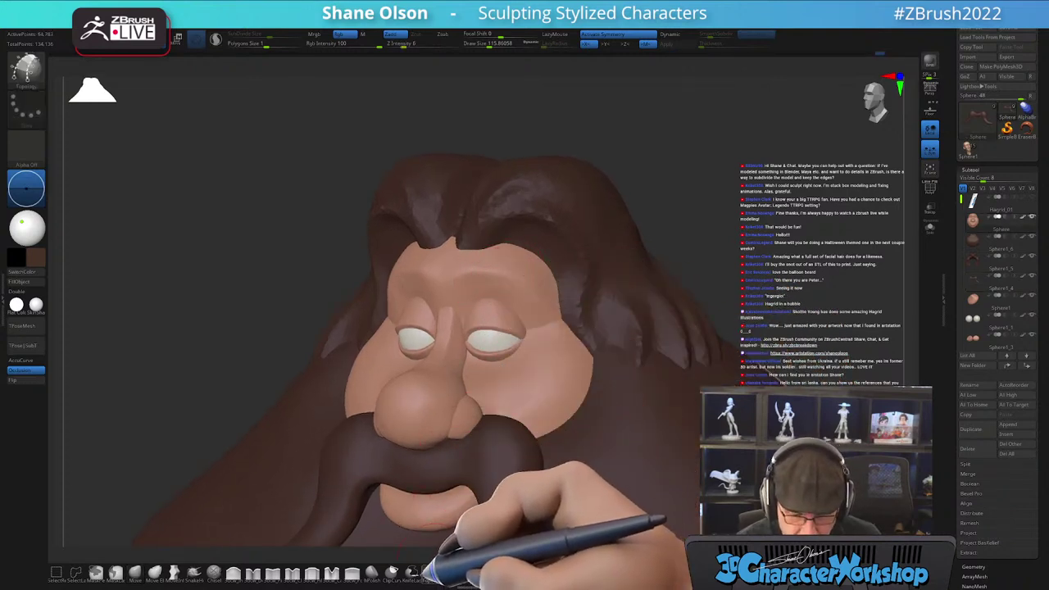
pyautogui.keyDown('alt'); pyautogui.click(498, 286); pyautogui.keyUp('alt')
pyautogui.moveTo(498, 286)
pyautogui.keyDown('ctrl'); pyautogui.mouseDown(button='right')
pyautogui.moveTo(501, 264)
pyautogui.moveTo(497, 290)
pyautogui.mouseUp(button='right'); pyautogui.keyUp('ctrl')
pyautogui.press('s')
pyautogui.moveTo(497, 290); pyautogui.dragTo(477, 296)
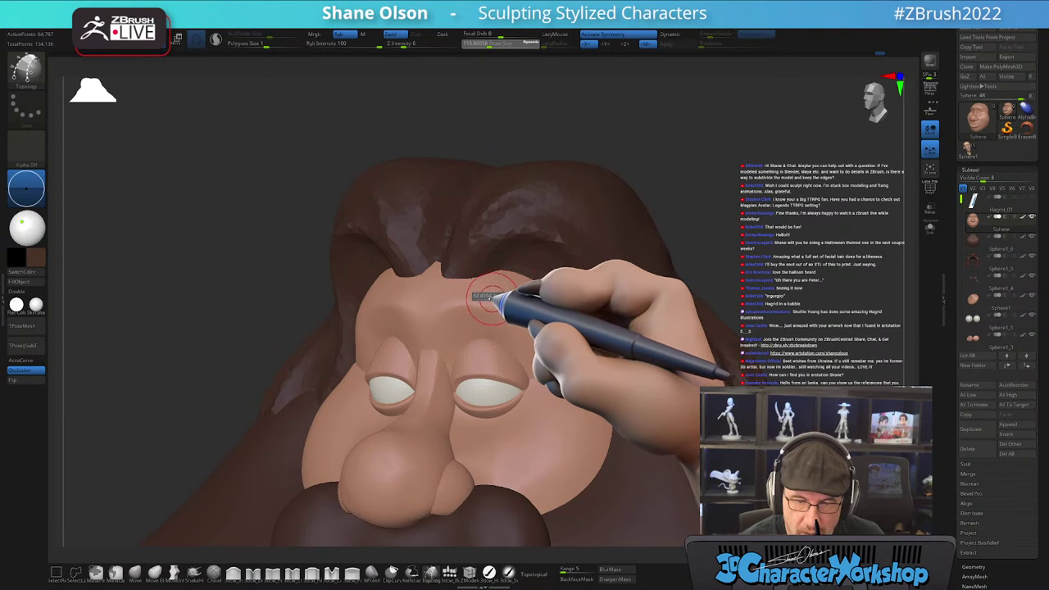
pyautogui.moveTo(497, 283)
pyautogui.keyDown('alt'); pyautogui.mouseDown(button='right')
pyautogui.moveTo(490, 322)
pyautogui.moveTo(449, 320)
pyautogui.mouseUp(button='right'); pyautogui.keyUp('alt')
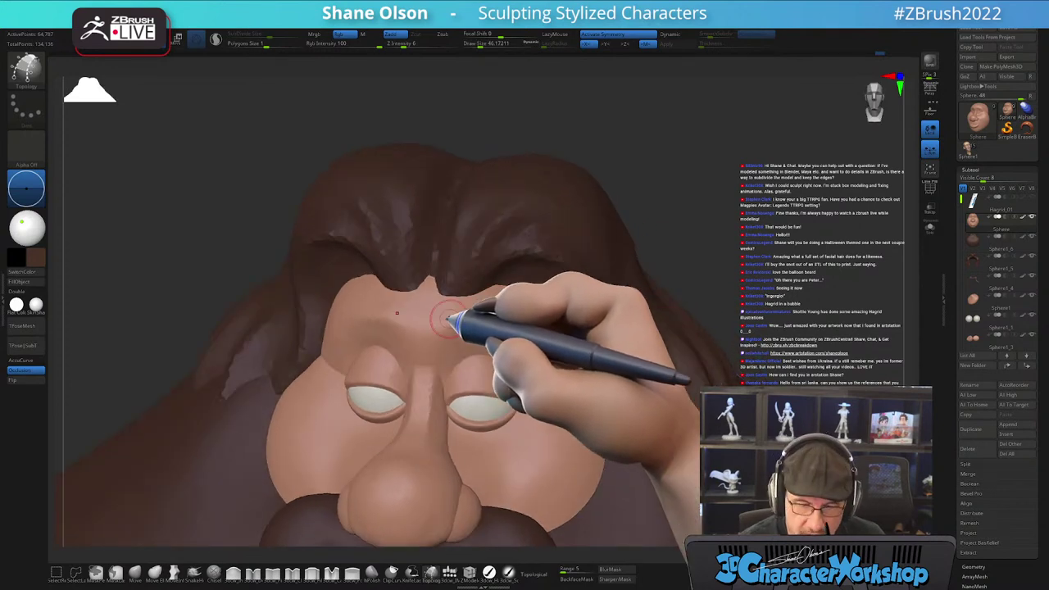
pyautogui.moveTo(443, 316); pyautogui.dragTo(444, 343)
# - Draw the upper and lower eyebrow curves across the forehead with the Topology brush
pyautogui.moveTo(576, 366)
pyautogui.mouseDown(button='right')
pyautogui.moveTo(522, 360)
pyautogui.moveTo(540, 342)
pyautogui.moveTo(526, 350)
pyautogui.mouseUp(button='right')
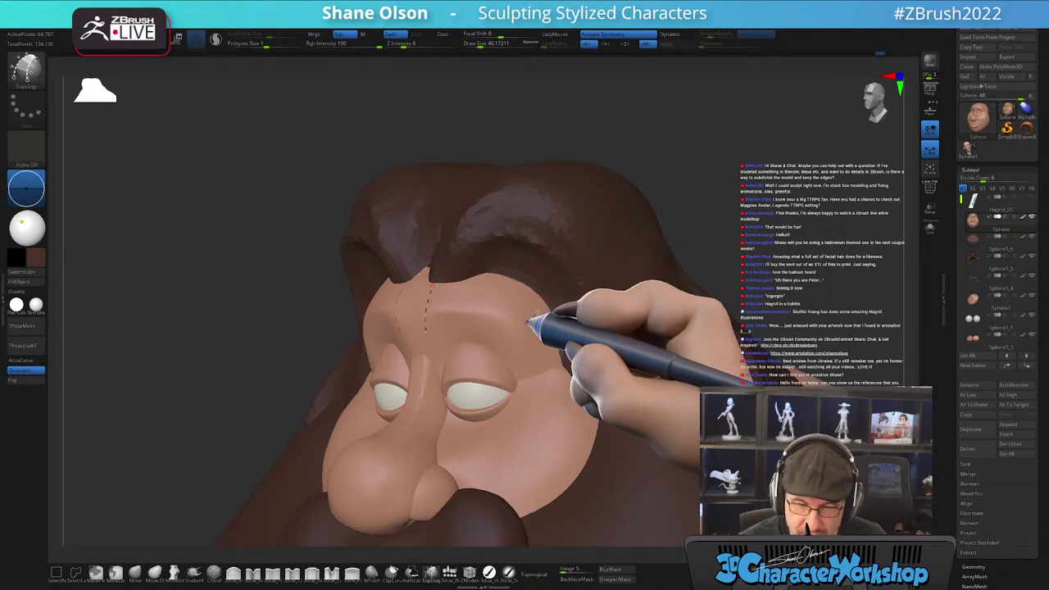
pyautogui.moveTo(558, 318)
pyautogui.mouseDown(button='right')
pyautogui.moveTo(548, 341)
pyautogui.moveTo(510, 330)
pyautogui.mouseUp(button='right')
pyautogui.moveTo(408, 349)
pyautogui.mouseDown()
pyautogui.moveTo(445, 332)
pyautogui.moveTo(513, 359)
pyautogui.mouseUp()
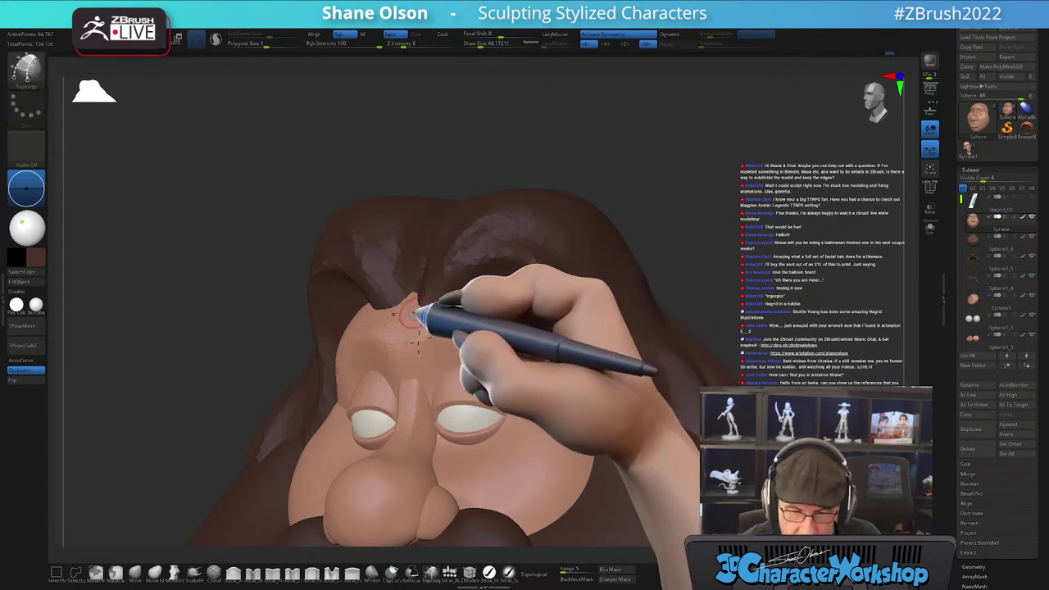
pyautogui.moveTo(413, 315); pyautogui.dragTo(458, 314)
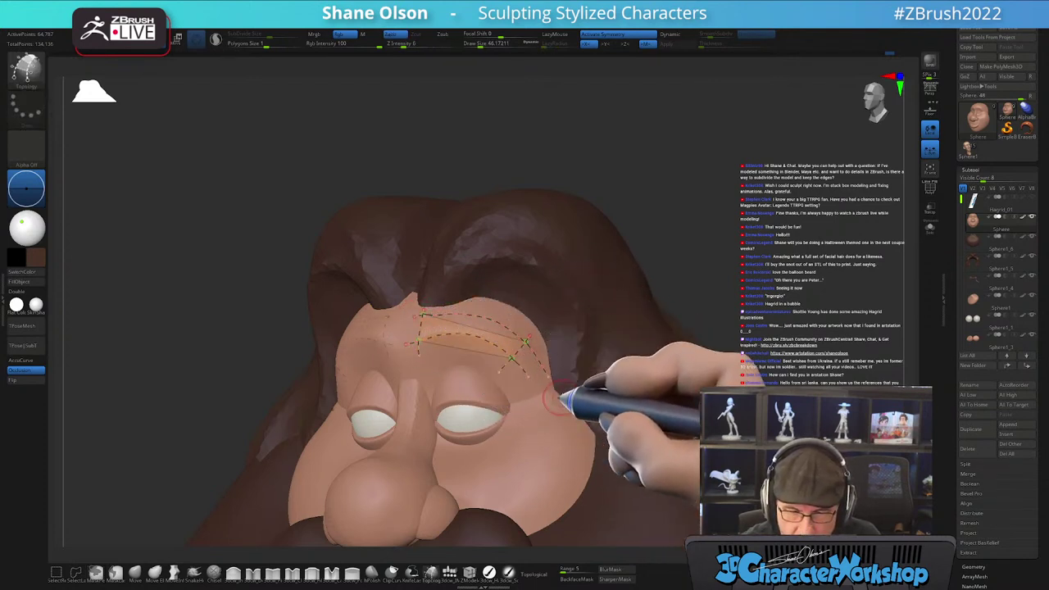
# - Divide the eyebrow outline into a strip of quads with short cross lines reaching its outer end
pyautogui.moveTo(462, 296)
pyautogui.keyDown('ctrl'); pyautogui.mouseDown(button='right')
pyautogui.moveTo(462, 312)
pyautogui.moveTo(477, 313)
pyautogui.mouseUp(button='right'); pyautogui.keyUp('ctrl')
pyautogui.moveTo(429, 306)
pyautogui.mouseDown()
pyautogui.moveTo(422, 370)
pyautogui.moveTo(445, 376)
pyautogui.mouseUp()
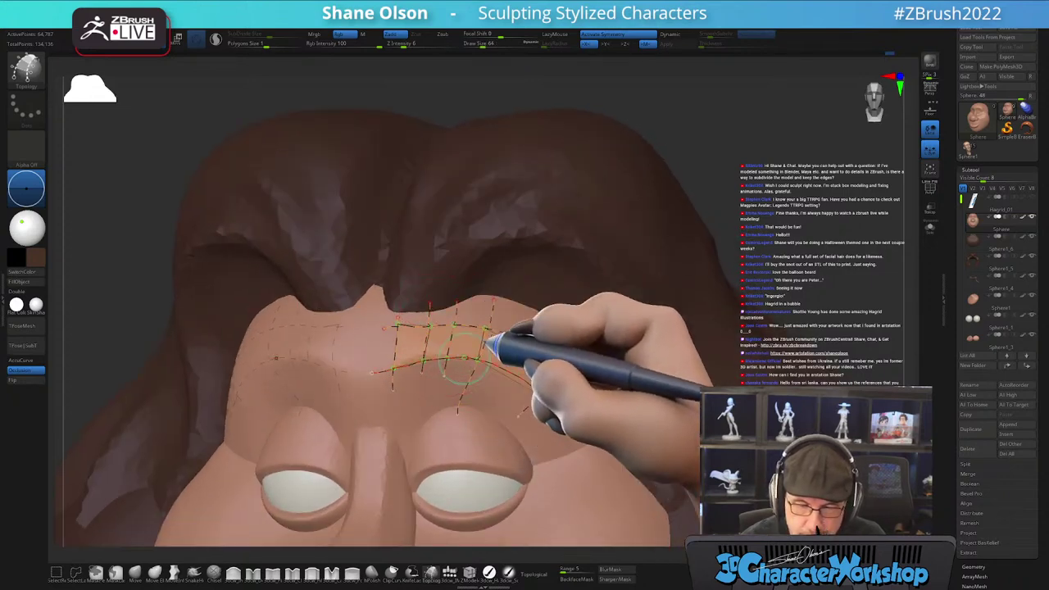
pyautogui.moveTo(537, 322); pyautogui.dragTo(578, 434)
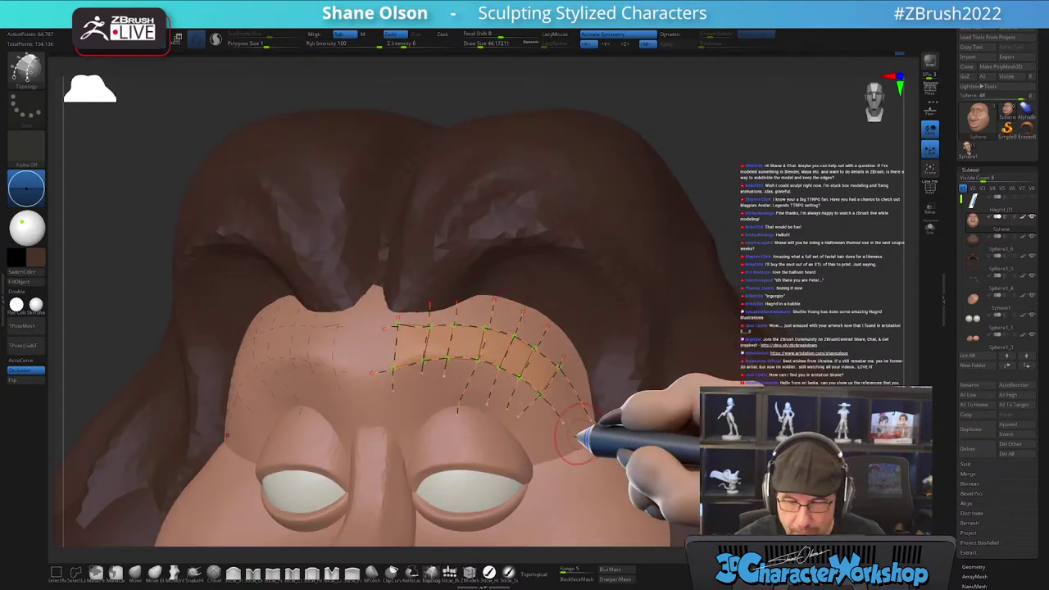
pyautogui.moveTo(621, 453)
pyautogui.mouseDown(button='right')
pyautogui.moveTo(646, 444)
pyautogui.moveTo(629, 443)
pyautogui.mouseUp(button='right')
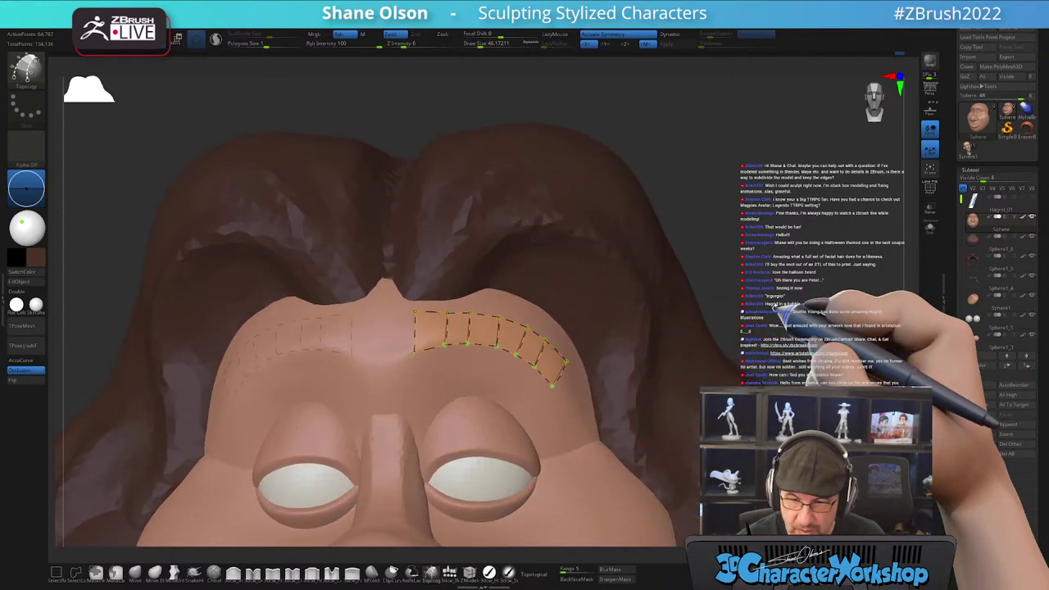
# - Generate the eyebrow geometry from the topology lines and separate it from the head with Split Unmasked Points
pyautogui.click(553, 404)
pyautogui.moveTo(662, 285); pyautogui.dragTo(656, 269, button='right')
pyautogui.press('space')
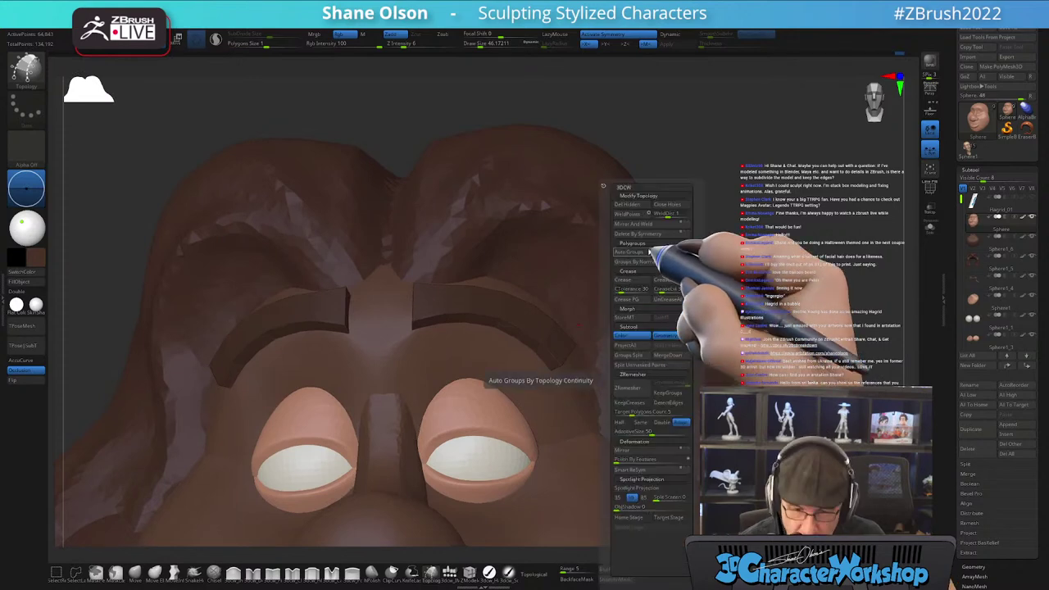
pyautogui.click(641, 366)
# - Select the new eyebrow subtool and inspect its polygroups by toggling the polyframe display
pyautogui.moveTo(762, 261); pyautogui.dragTo(733, 215)
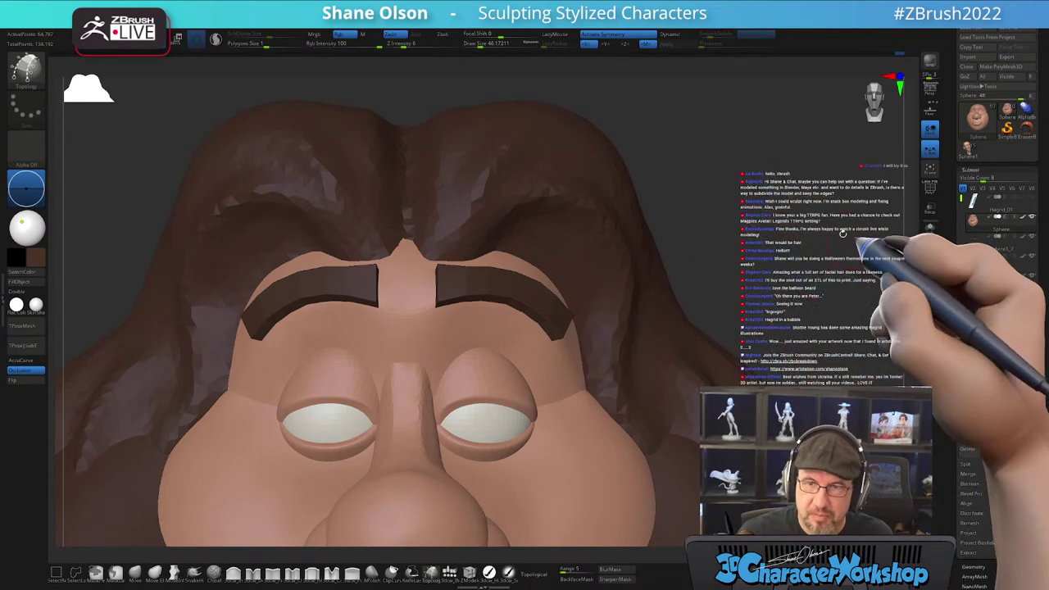
pyautogui.hotkey('shift', 'f')
pyautogui.hotkey('shift', 'f')
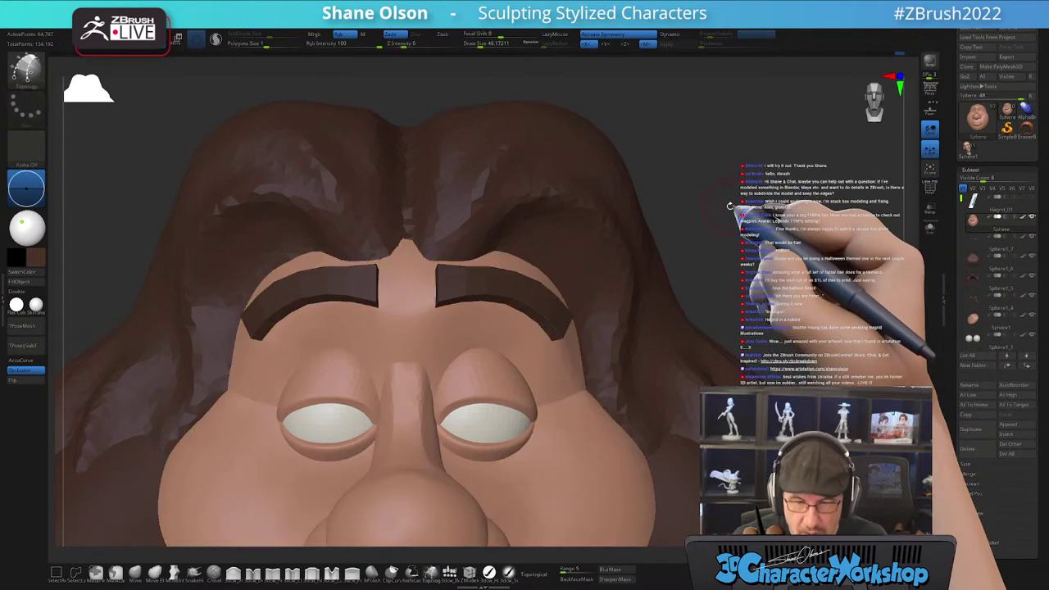
pyautogui.keyDown('alt'); pyautogui.click(536, 295); pyautogui.keyUp('alt')
pyautogui.hotkey('shift', 'f')
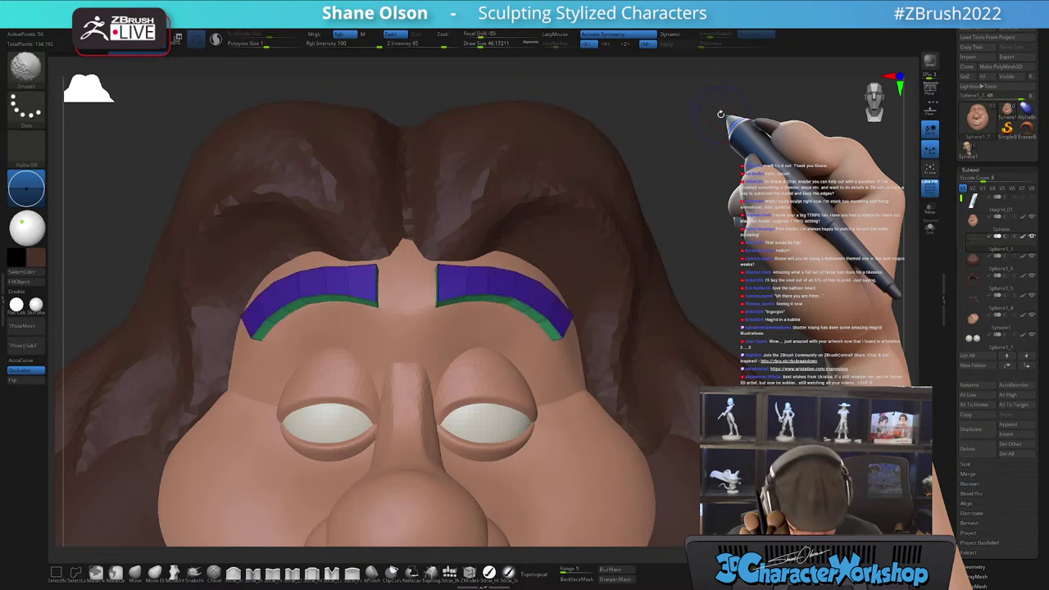
pyautogui.hotkey('shift', 'f')
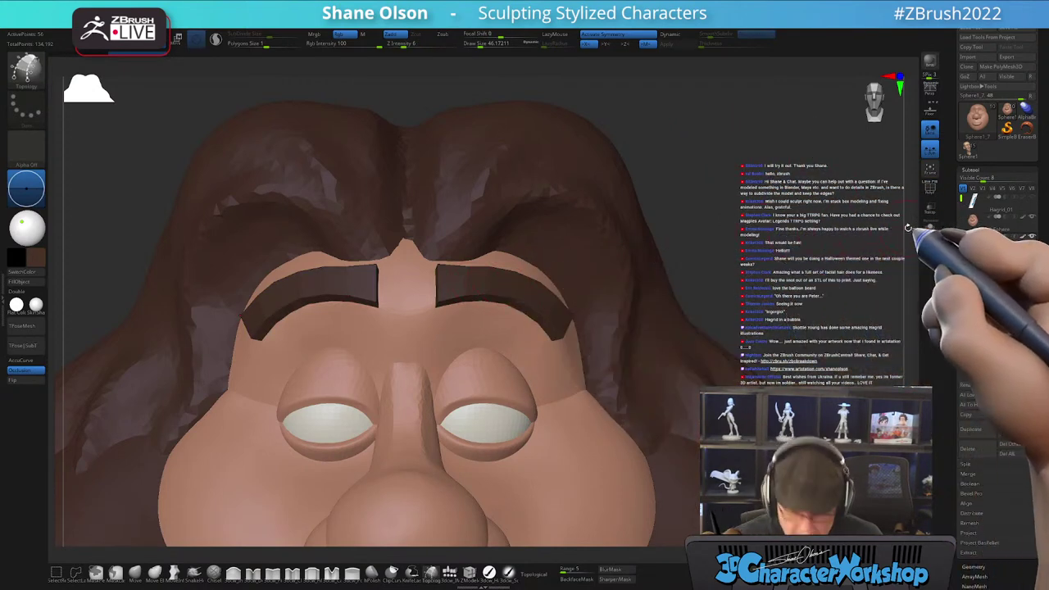
# - Isolate the eyebrow subtool with its polyframe shown, remove all creases from it and subdivide it once
pyautogui.click(929, 229)
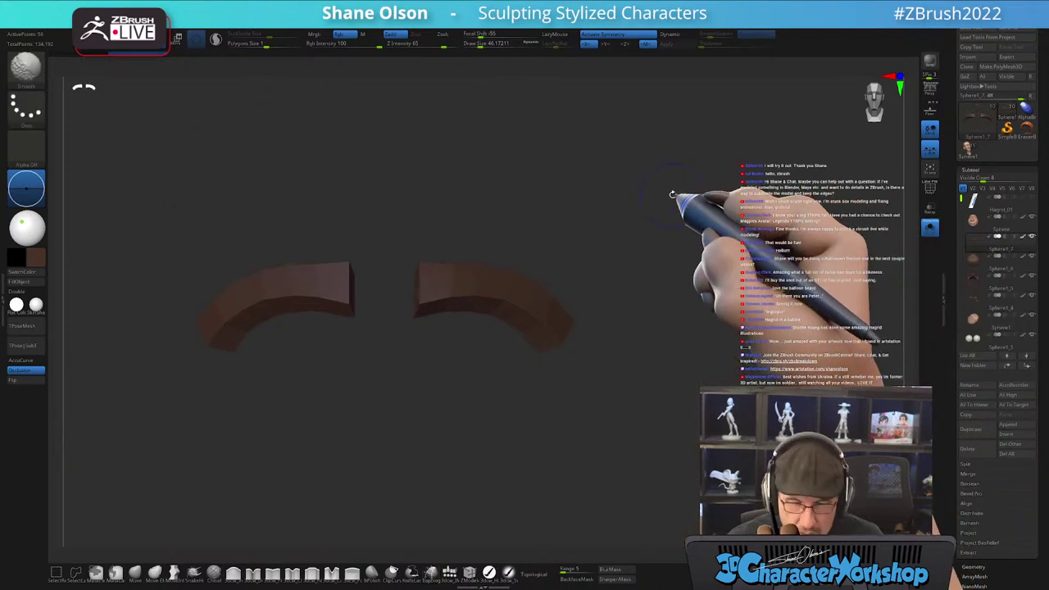
pyautogui.hotkey('shift', 'f')
pyautogui.moveTo(670, 194); pyautogui.dragTo(604, 206)
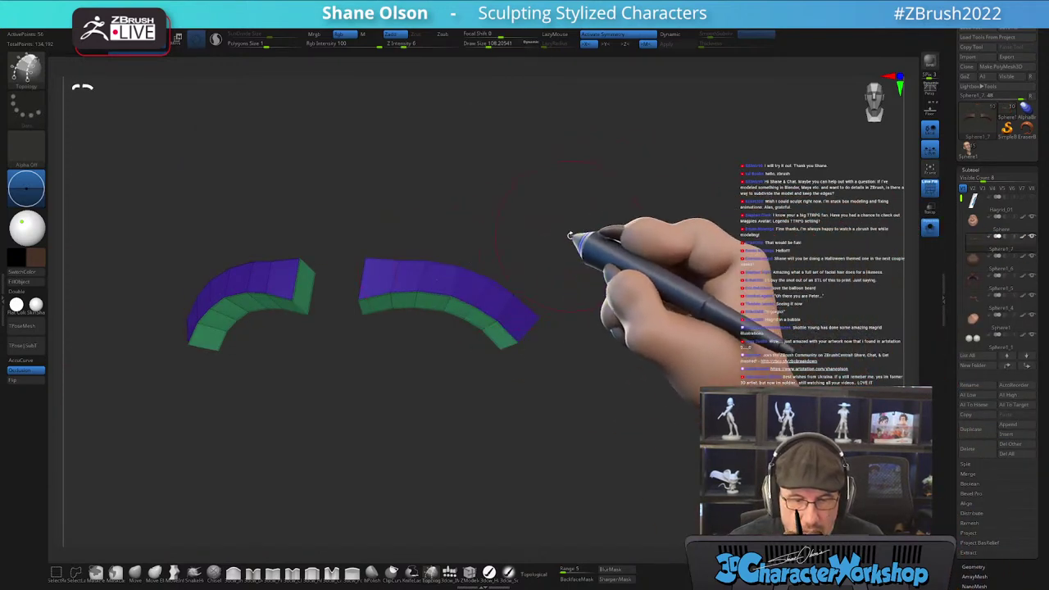
pyautogui.press('space')
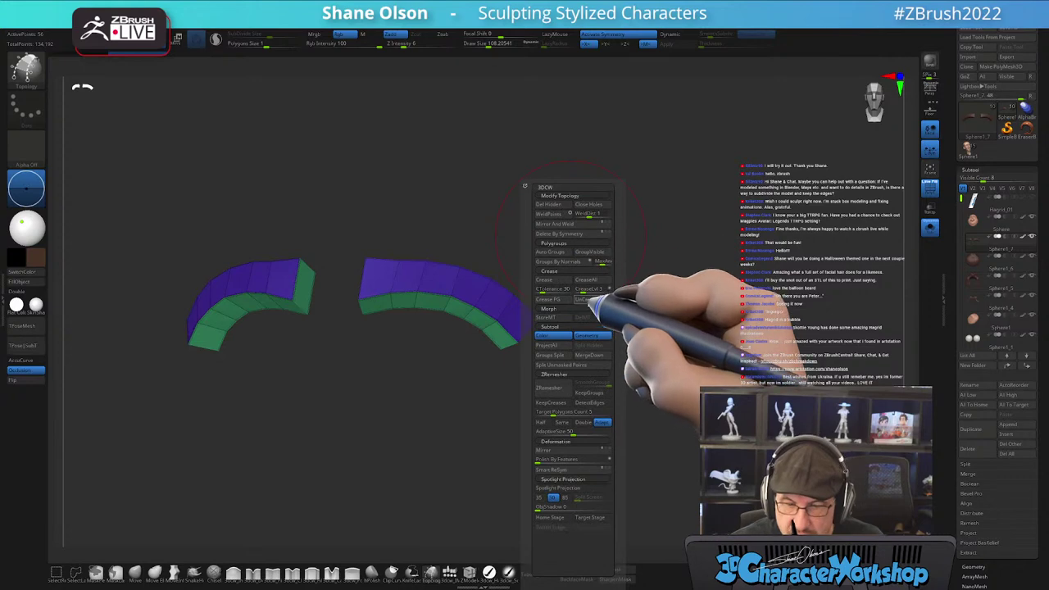
pyautogui.click(585, 300)
pyautogui.hotkey('ctrl', 'd')
pyautogui.moveTo(591, 228); pyautogui.dragTo(606, 228)
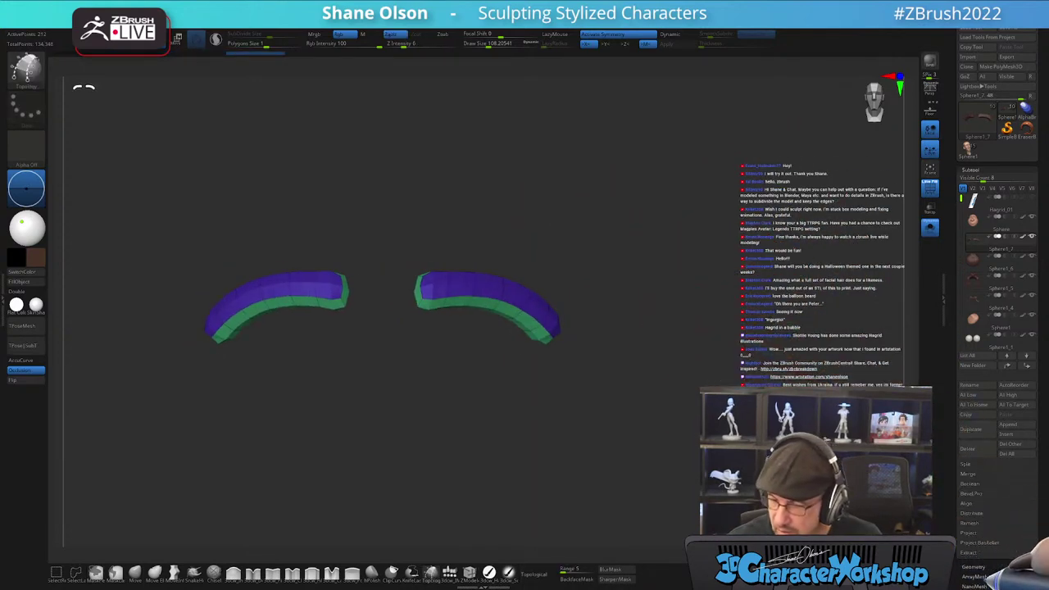
# - Subdivide the eyebrows further, deleting the lower subdivision levels before and after to keep only the dense mesh
pyautogui.click(975, 566)
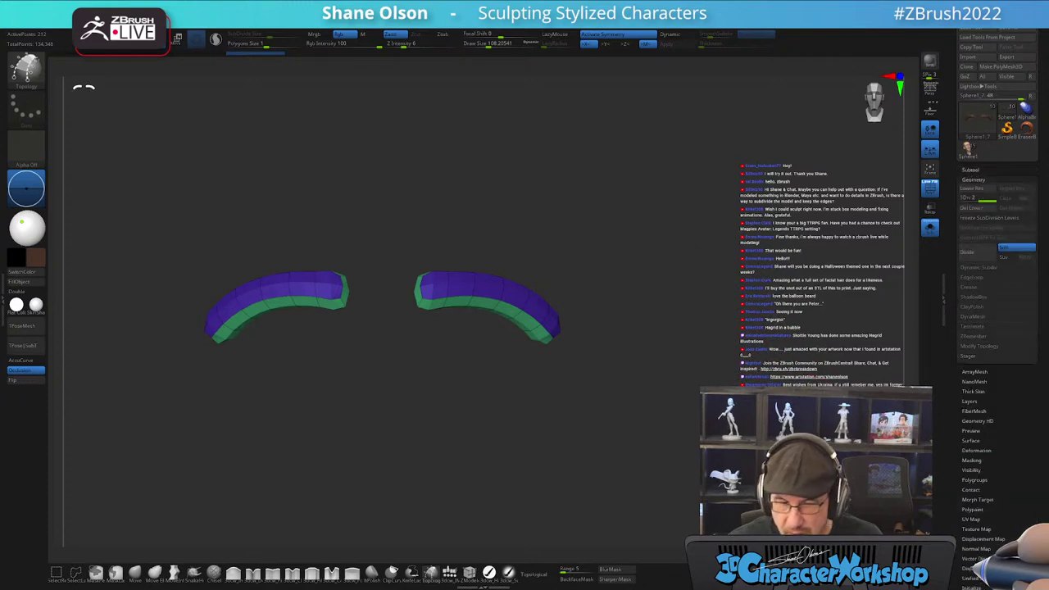
pyautogui.click(975, 208)
pyautogui.hotkey('ctrl', 'd')
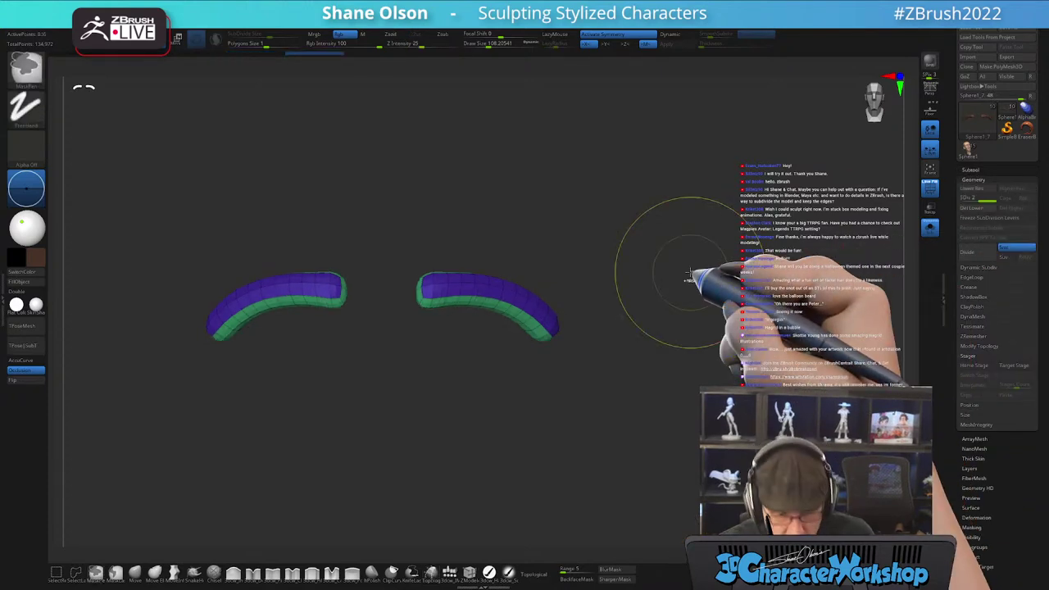
pyautogui.moveTo(702, 276); pyautogui.dragTo(685, 252)
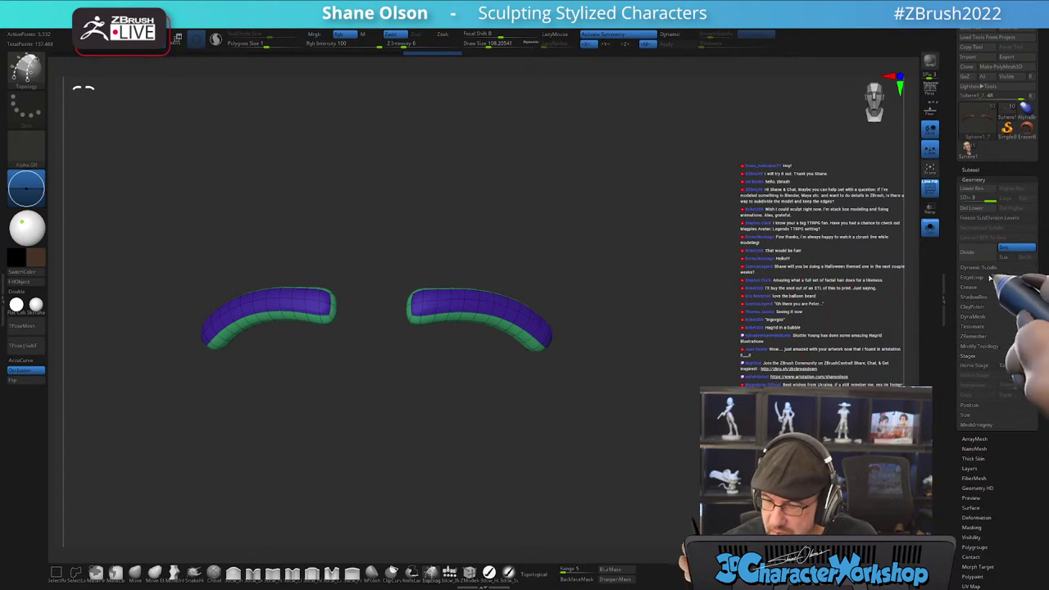
pyautogui.click(980, 210)
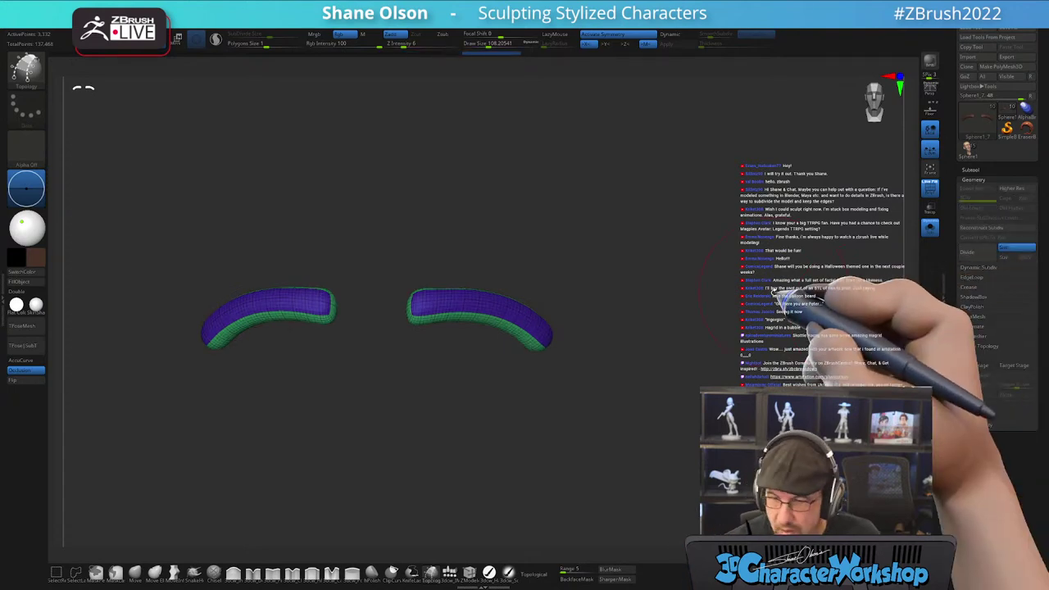
# - Bring back the full character and turn off the polyframe around the smoothed eyebrows
pyautogui.click(929, 227)
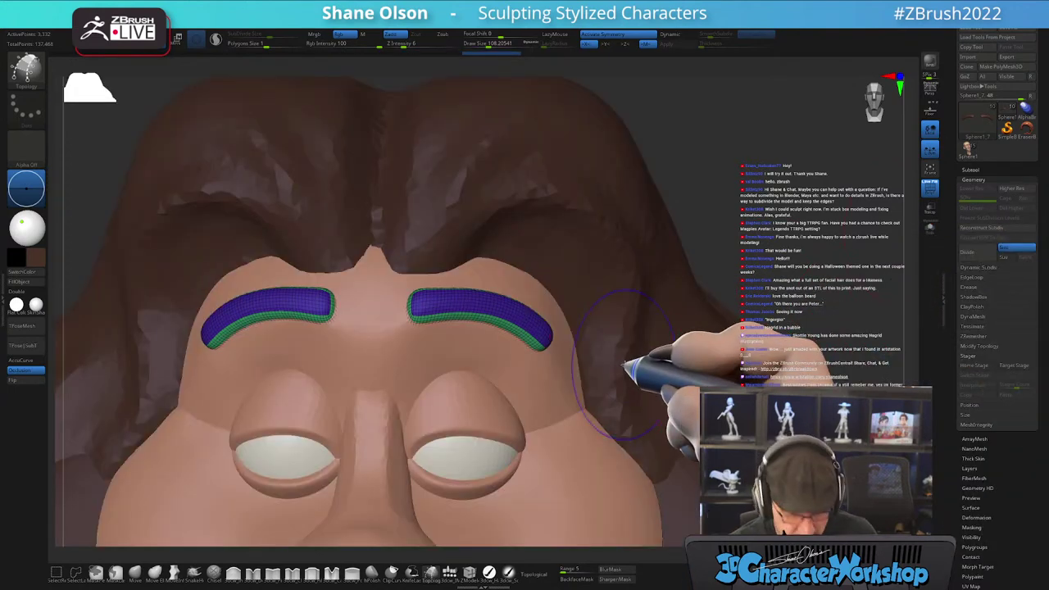
pyautogui.hotkey('shift', 'f')
pyautogui.moveTo(524, 395); pyautogui.dragTo(536, 393, button='right')
pyautogui.keyDown('alt'); pyautogui.moveTo(443, 384); pyautogui.dragTo(466, 368, button='right'); pyautogui.keyUp('alt')
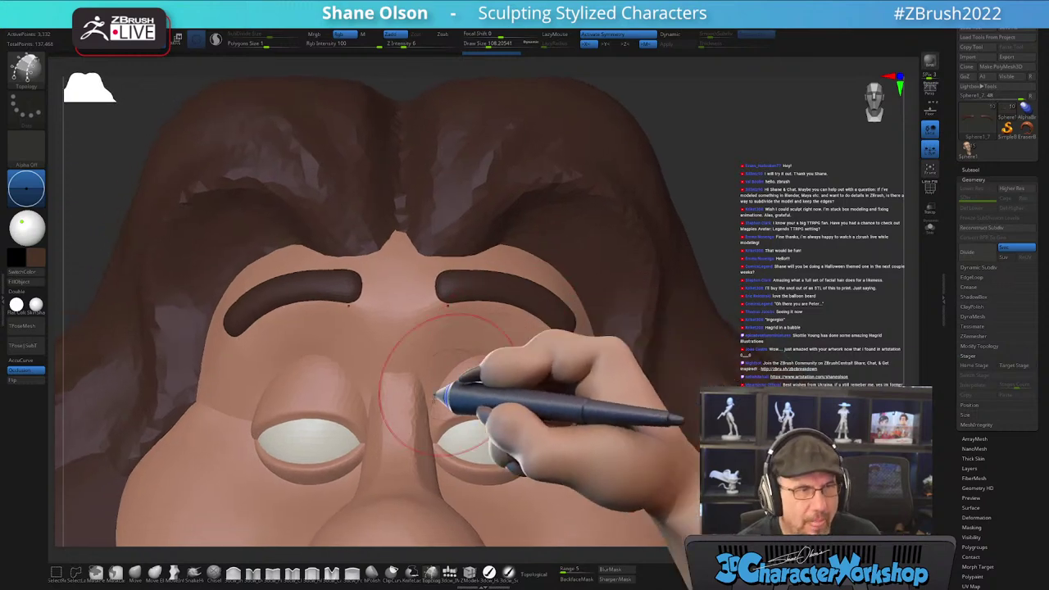
# - Widen the inner ends of the eyebrows using the Move brush at a size of about 53
pyautogui.click(135, 571)
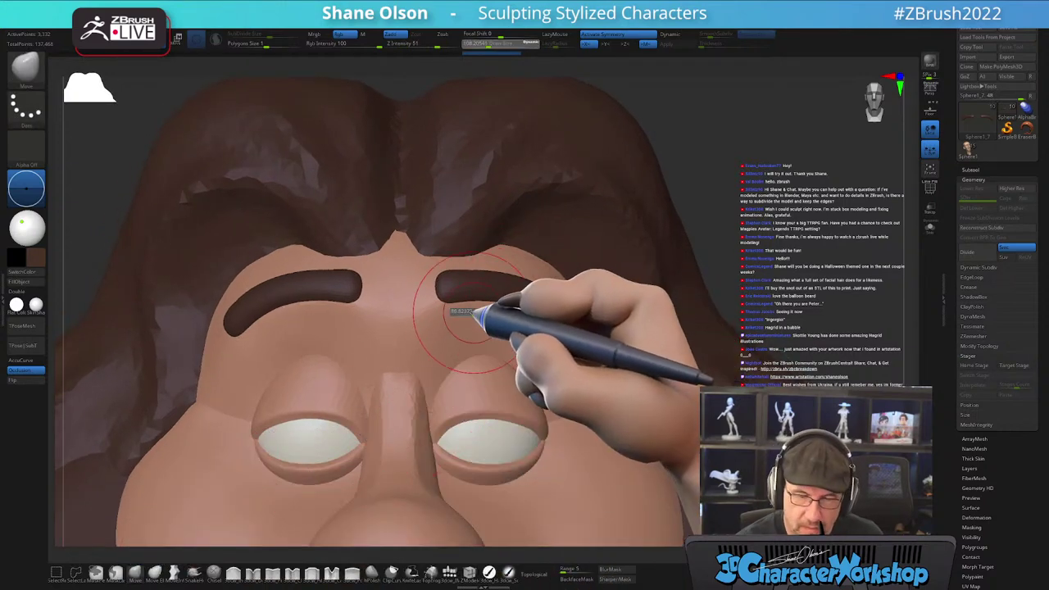
pyautogui.moveTo(471, 289)
pyautogui.keyDown('alt'); pyautogui.mouseDown(button='right')
pyautogui.moveTo(475, 306)
pyautogui.moveTo(480, 287)
pyautogui.moveTo(460, 301)
pyautogui.moveTo(461, 323)
pyautogui.moveTo(440, 309)
pyautogui.moveTo(459, 346)
pyautogui.mouseUp(button='right'); pyautogui.keyUp('alt')
pyautogui.moveTo(460, 338); pyautogui.dragTo(464, 347)
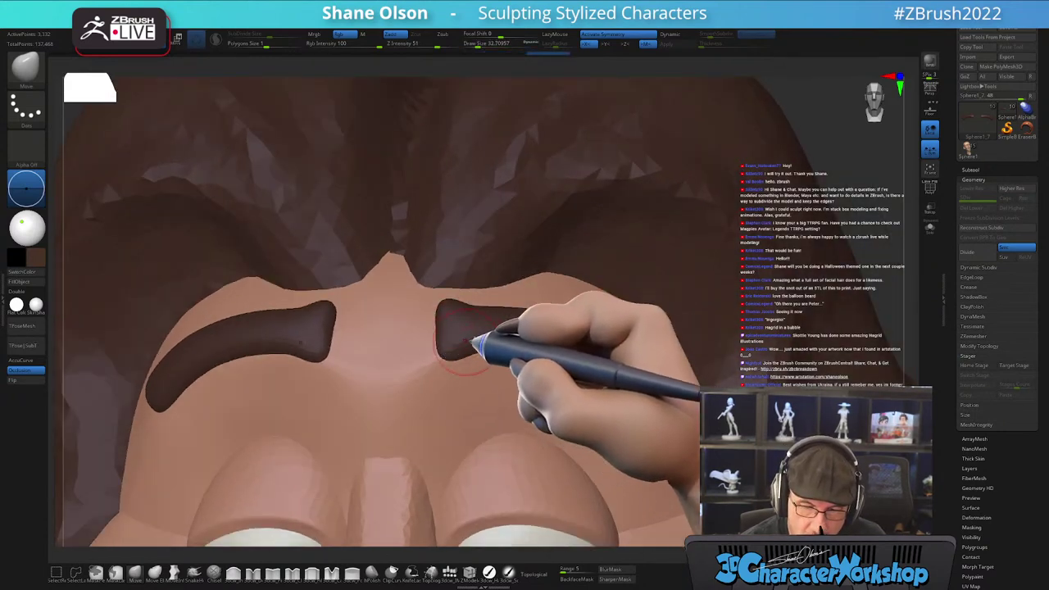
pyautogui.moveTo(467, 342); pyautogui.dragTo(489, 355, button='right')
pyautogui.moveTo(483, 344); pyautogui.dragTo(481, 350)
pyautogui.moveTo(515, 359); pyautogui.dragTo(501, 357, button='right')
# - Enlarge the Move brush to 112 and flare the inner ends of the eyebrows further
pyautogui.press(']')
pyautogui.press(']')
pyautogui.press(']')
pyautogui.press(']')
pyautogui.press(']')
pyautogui.press(']')
pyautogui.press(']')
pyautogui.press(']')
pyautogui.moveTo(502, 359); pyautogui.dragTo(491, 353)
pyautogui.moveTo(492, 354)
pyautogui.mouseDown(button='right')
pyautogui.moveTo(457, 363)
pyautogui.moveTo(480, 311)
pyautogui.moveTo(500, 304)
pyautogui.moveTo(475, 317)
pyautogui.moveTo(545, 356)
pyautogui.mouseUp(button='right')
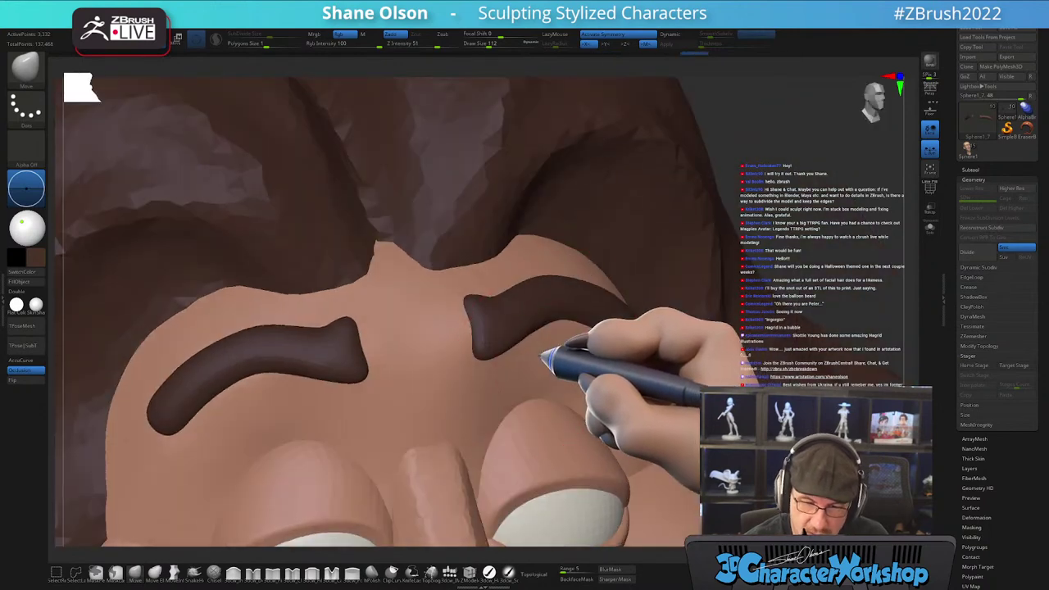
# - Undo the last reshaping strokes on the eyebrows
pyautogui.press('b')
pyautogui.press('s')
pyautogui.press('t')
pyautogui.hotkey('ctrl', 'z')
pyautogui.hotkey('ctrl', 'z')
pyautogui.hotkey('ctrl', 'z')
pyautogui.hotkey('ctrl', 'z')
pyautogui.hotkey('ctrl', 'z')
pyautogui.hotkey('ctrl', 'z')
pyautogui.hotkey('ctrl', 'z')
pyautogui.hotkey('ctrl', 'z')
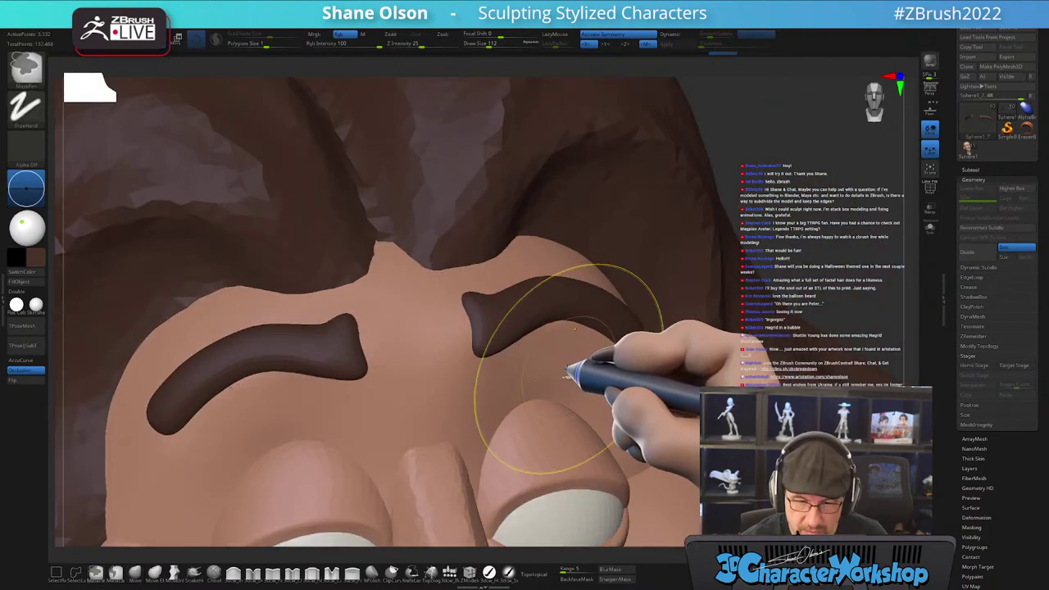
# - Raise the inner ends of the eyebrows and adjust their arch with the Move brush
pyautogui.moveTo(562, 370); pyautogui.dragTo(535, 368, button='right')
pyautogui.moveTo(481, 319); pyautogui.dragTo(479, 300)
pyautogui.moveTo(565, 306); pyautogui.dragTo(559, 317)
pyautogui.moveTo(610, 309); pyautogui.dragTo(629, 319, button='right')
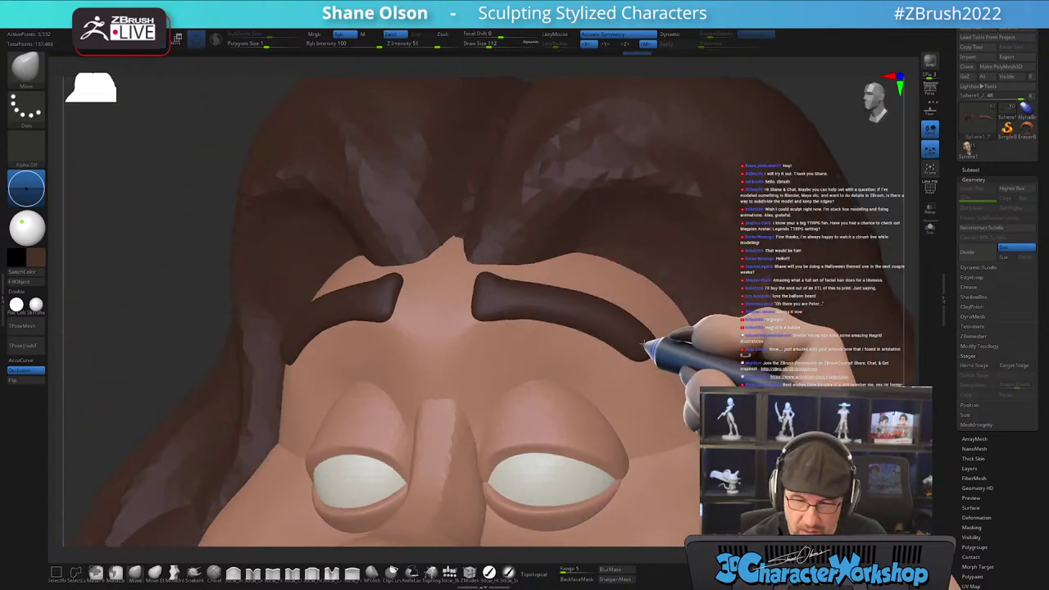
# - Reduce the Move brush to about 68, reselect the eyebrow subtool and pull its upper inner edge up
pyautogui.moveTo(656, 286); pyautogui.dragTo(614, 318, button='right')
pyautogui.press('[')
pyautogui.press('[')
pyautogui.press('[')
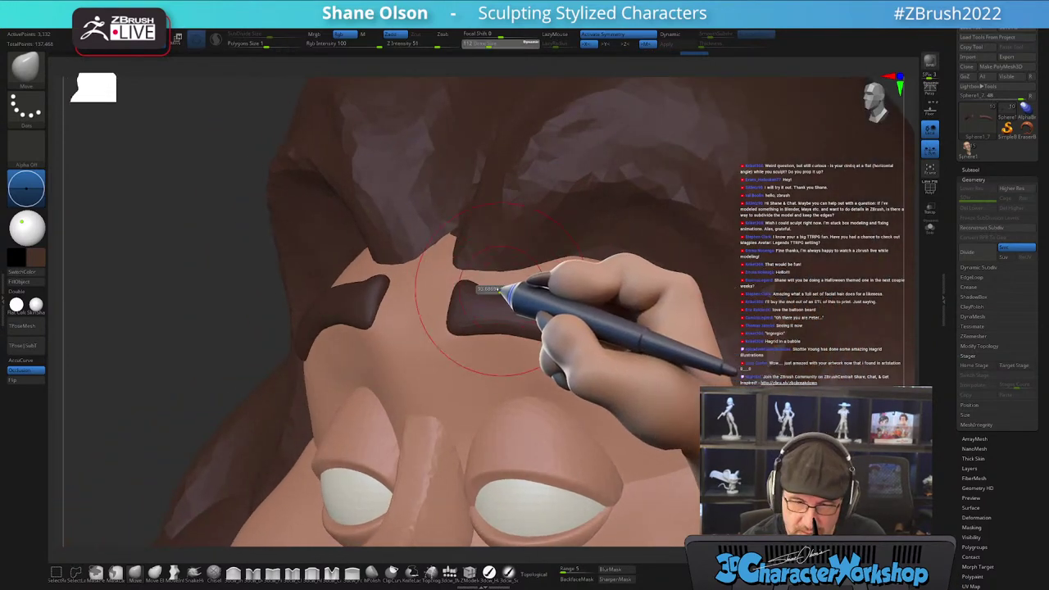
pyautogui.moveTo(513, 271)
pyautogui.mouseDown(button='right')
pyautogui.moveTo(497, 281)
pyautogui.moveTo(488, 257)
pyautogui.moveTo(488, 299)
pyautogui.moveTo(480, 281)
pyautogui.mouseUp(button='right')
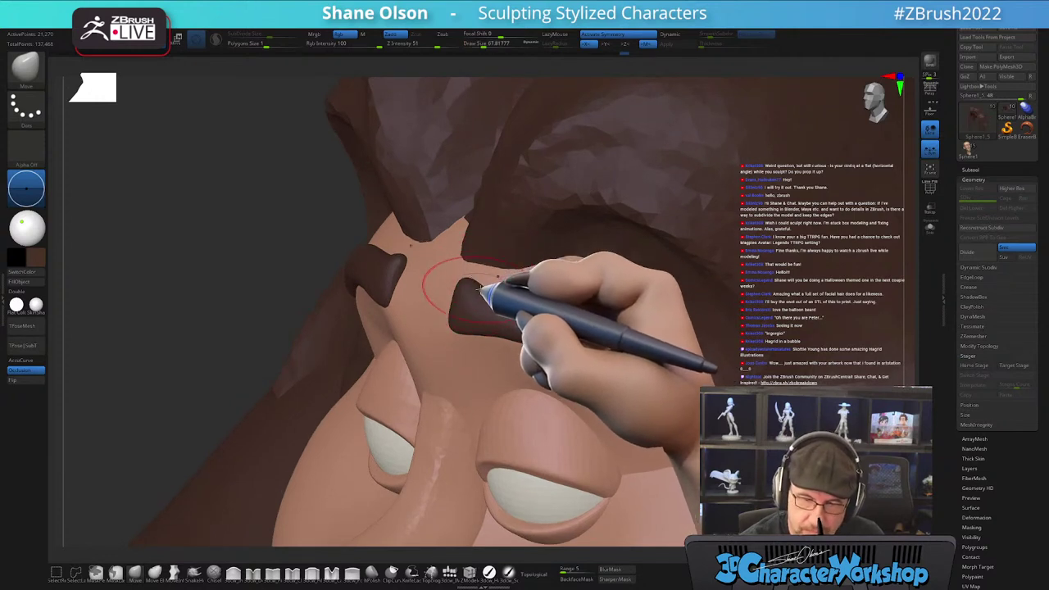
pyautogui.keyDown('alt'); pyautogui.click(500, 309); pyautogui.keyUp('alt')
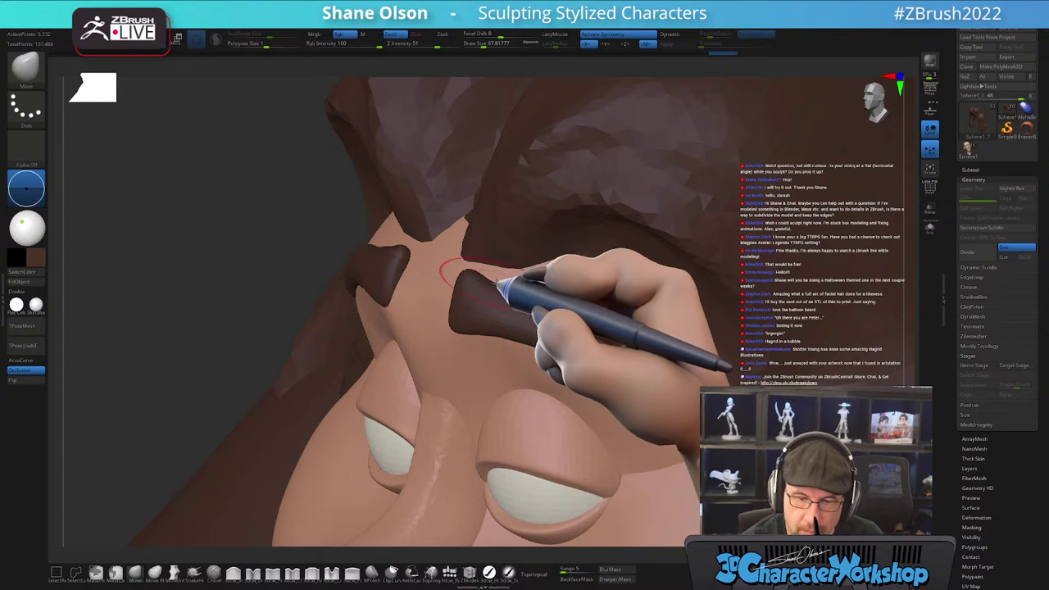
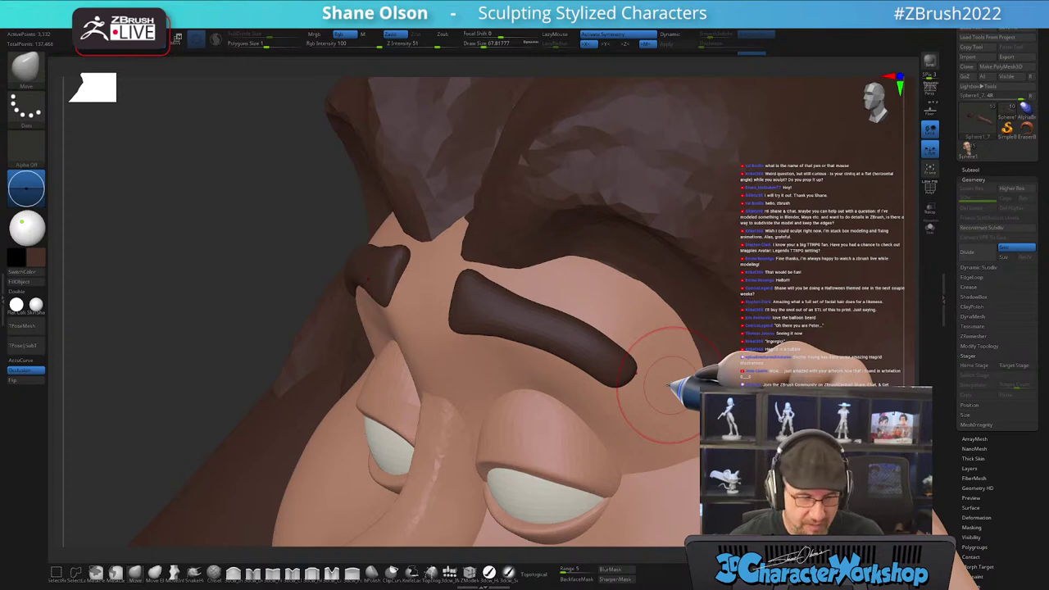
# - Examine the eyebrows against the whole face and beard from close up and from a distance
pyautogui.moveTo(657, 400)
pyautogui.keyDown('ctrl'); pyautogui.mouseDown(button='right')
pyautogui.moveTo(642, 331)
pyautogui.moveTo(596, 396)
pyautogui.moveTo(623, 382)
pyautogui.moveTo(657, 413)
pyautogui.moveTo(644, 430)
pyautogui.moveTo(591, 403)
pyautogui.mouseUp(button='right'); pyautogui.keyUp('ctrl')
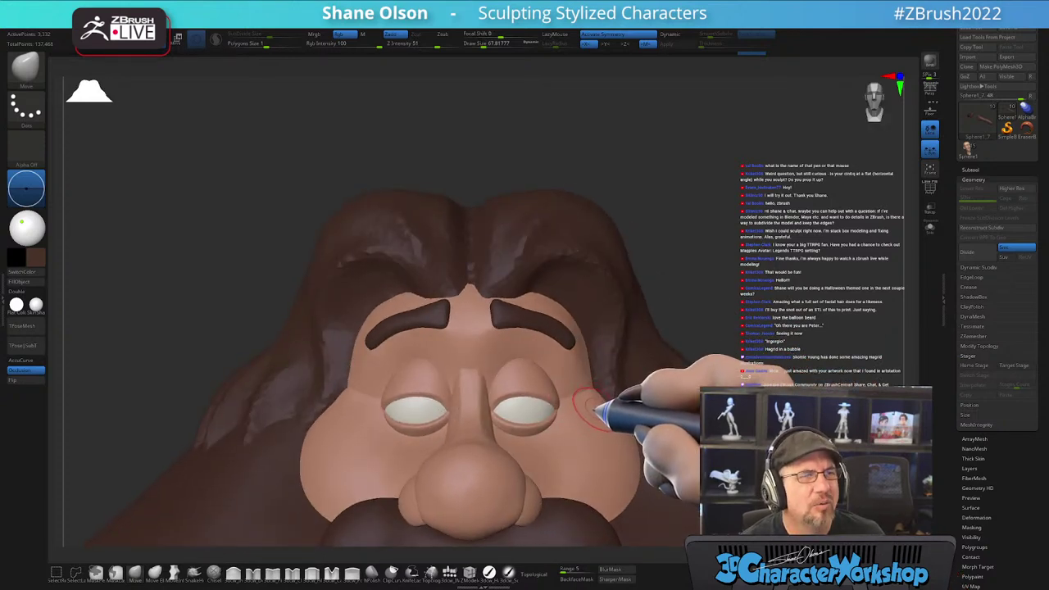
pyautogui.moveTo(556, 408)
pyautogui.keyDown('alt'); pyautogui.mouseDown(button='right')
pyautogui.moveTo(559, 357)
pyautogui.moveTo(551, 394)
pyautogui.mouseUp(button='right'); pyautogui.keyUp('alt')
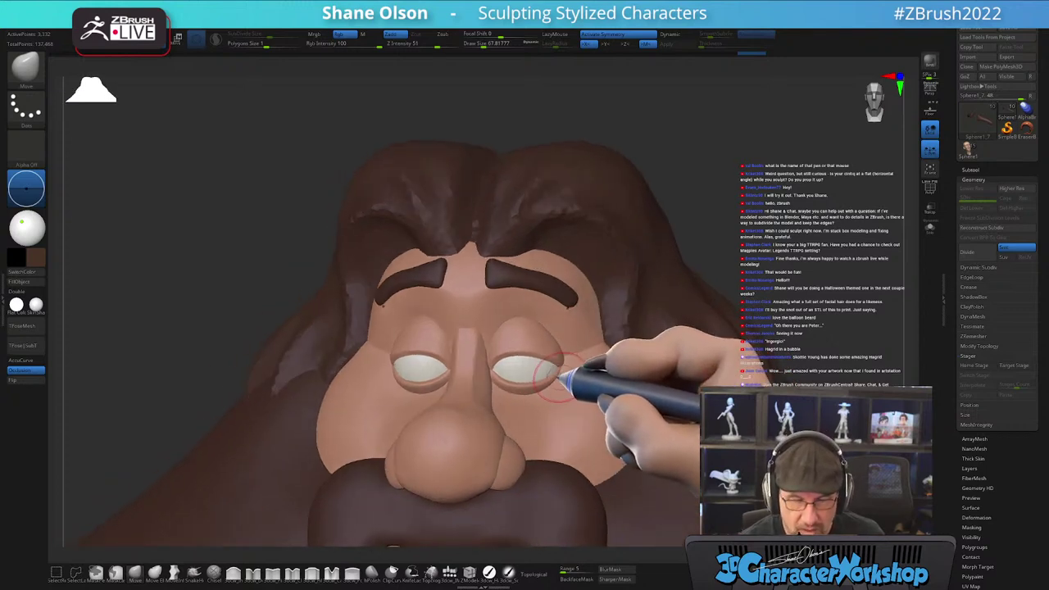
pyautogui.moveTo(550, 418)
pyautogui.mouseDown()
pyautogui.moveTo(597, 382)
pyautogui.moveTo(568, 405)
pyautogui.moveTo(590, 375)
pyautogui.moveTo(606, 390)
pyautogui.mouseUp()
pyautogui.moveTo(604, 386)
pyautogui.mouseDown(button='right')
pyautogui.moveTo(580, 387)
pyautogui.moveTo(607, 385)
pyautogui.moveTo(611, 375)
pyautogui.moveTo(590, 365)
pyautogui.mouseUp(button='right')
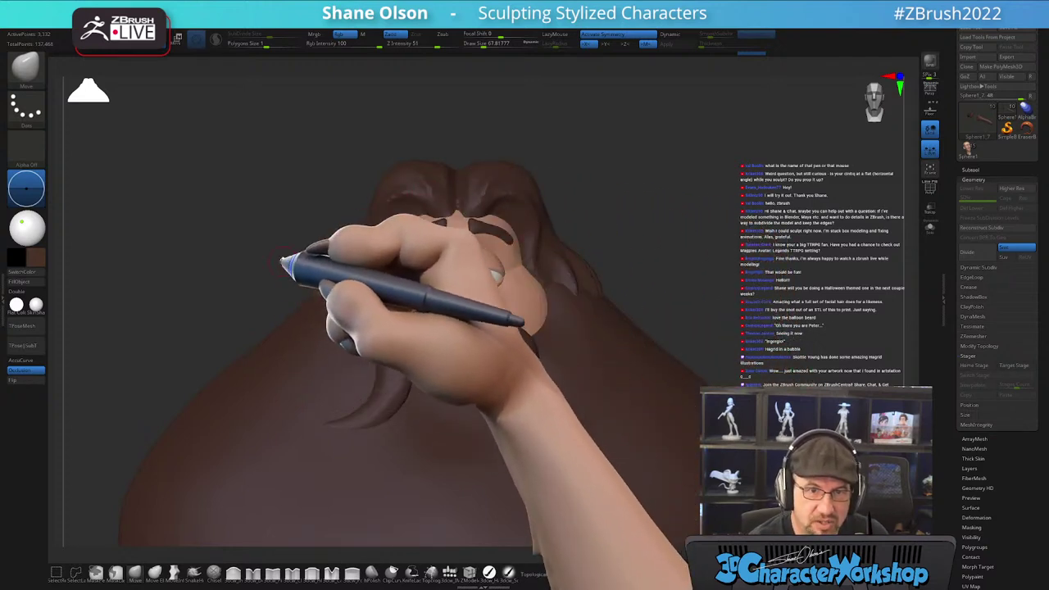
pyautogui.moveTo(282, 261); pyautogui.dragTo(555, 245)
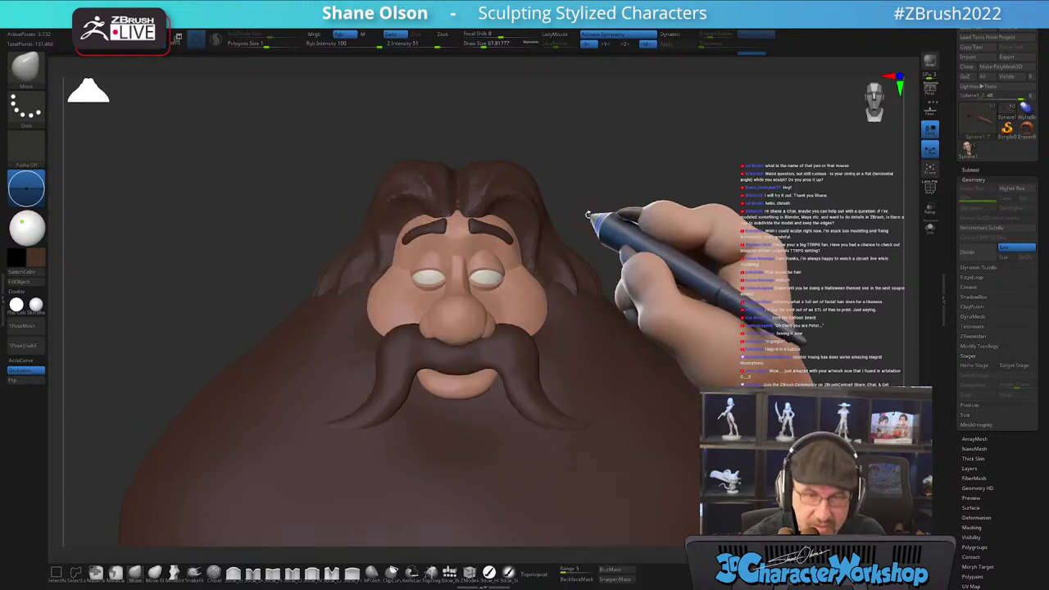
pyautogui.moveTo(589, 216)
pyautogui.mouseDown()
pyautogui.moveTo(506, 175)
pyautogui.moveTo(552, 234)
pyautogui.moveTo(614, 251)
pyautogui.moveTo(571, 261)
pyautogui.moveTo(604, 240)
pyautogui.moveTo(599, 262)
pyautogui.moveTo(618, 250)
pyautogui.moveTo(604, 265)
pyautogui.moveTo(620, 235)
pyautogui.moveTo(606, 241)
pyautogui.moveTo(605, 269)
pyautogui.mouseUp()
# - Make the head the active subtool, toggle its polyframe and examine the bust from three-quarter and front views
pyautogui.keyDown('alt'); pyautogui.click(461, 336); pyautogui.keyUp('alt')
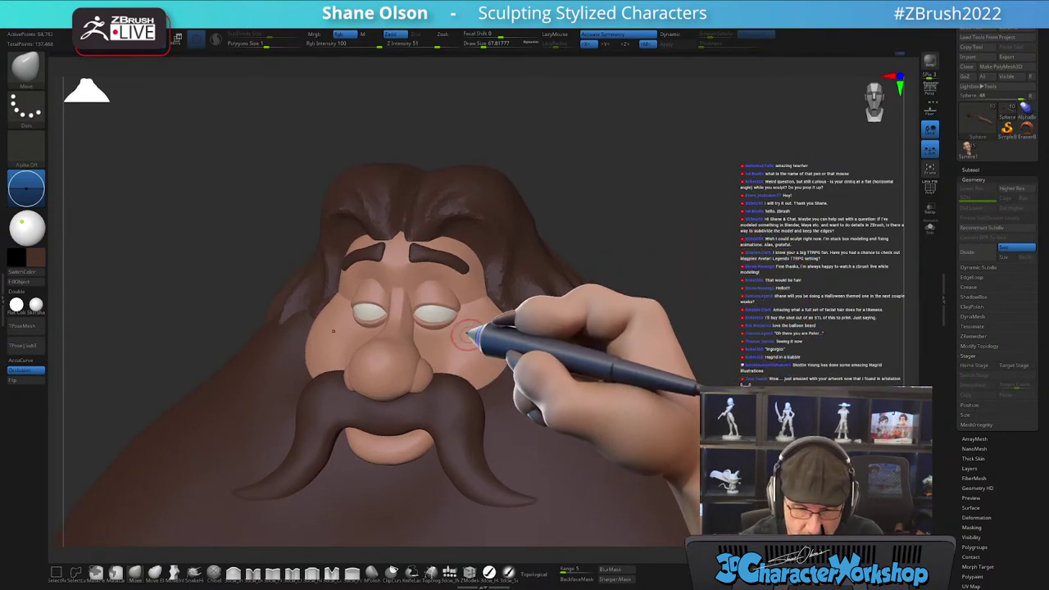
pyautogui.hotkey('shift', 'f')
pyautogui.moveTo(613, 227); pyautogui.dragTo(627, 306)
pyautogui.hotkey('shift', 'f')
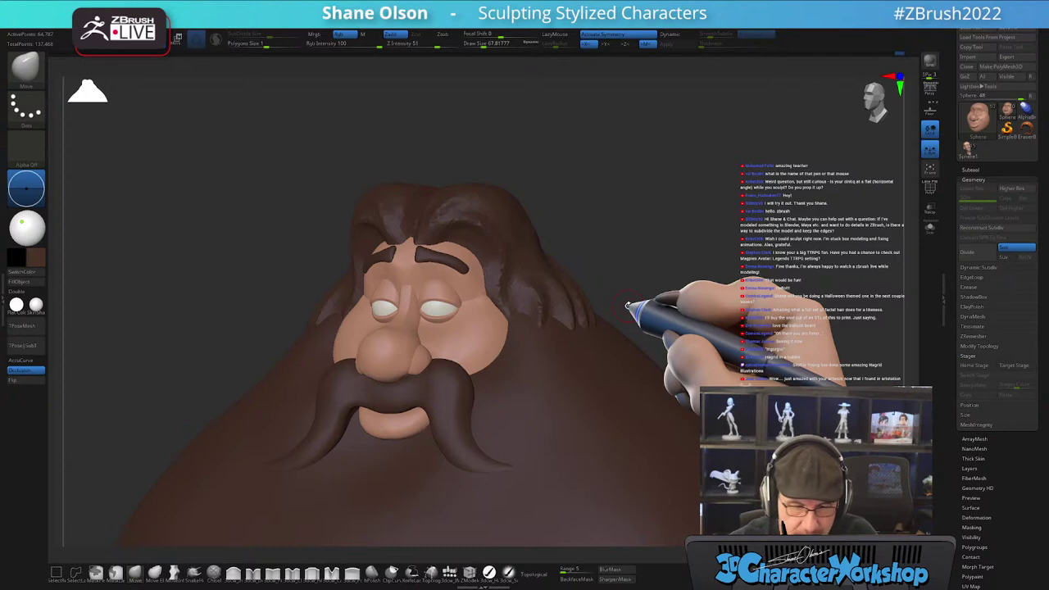
pyautogui.keyDown('shift'); pyautogui.moveTo(654, 259); pyautogui.dragTo(666, 276); pyautogui.keyUp('shift')
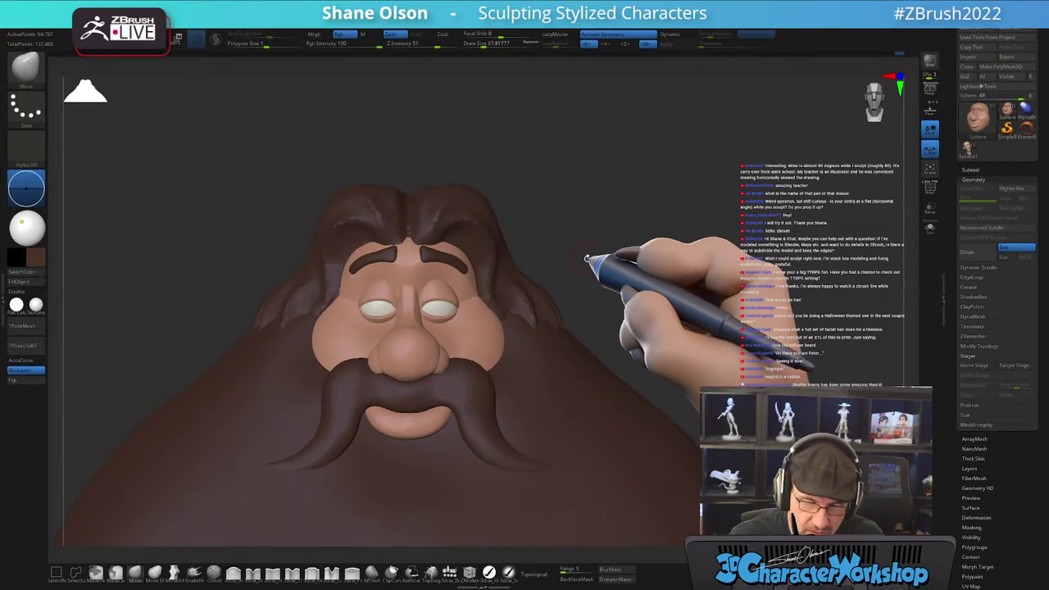
pyautogui.moveTo(602, 277)
pyautogui.mouseDown()
pyautogui.moveTo(592, 231)
pyautogui.moveTo(547, 241)
pyautogui.moveTo(635, 243)
pyautogui.mouseUp()
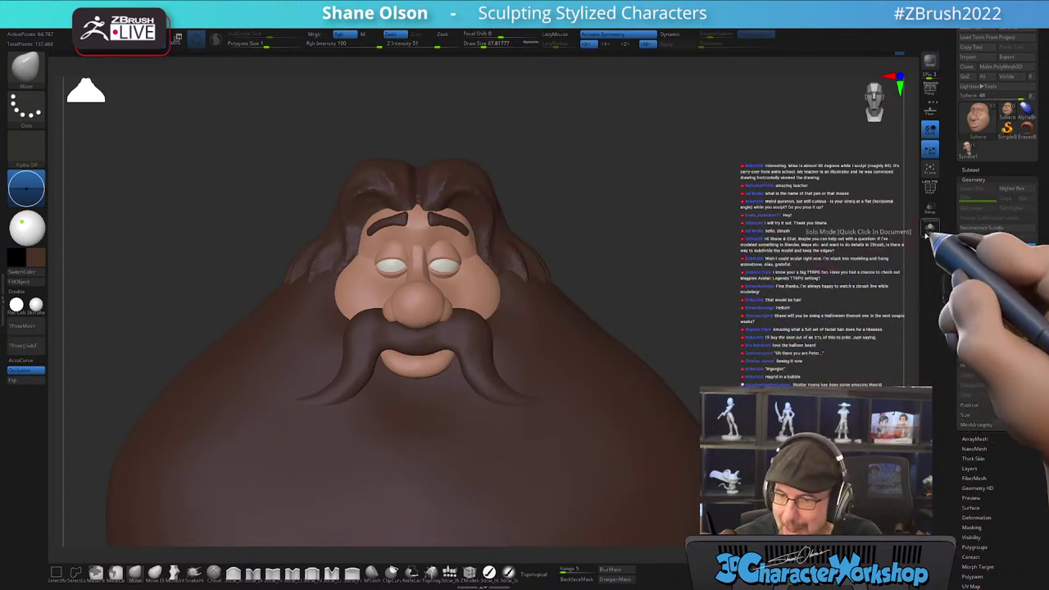
# - Isolate the head subtool and inspect its form and polygroups from the front and three-quarter views
pyautogui.click(928, 229)
pyautogui.keyDown('alt'); pyautogui.moveTo(666, 256); pyautogui.dragTo(677, 251); pyautogui.keyUp('alt')
pyautogui.moveTo(673, 264)
pyautogui.mouseDown()
pyautogui.moveTo(637, 269)
pyautogui.moveTo(674, 276)
pyautogui.mouseUp()
pyautogui.hotkey('shift', 'f')
pyautogui.hotkey('shift', 'f')
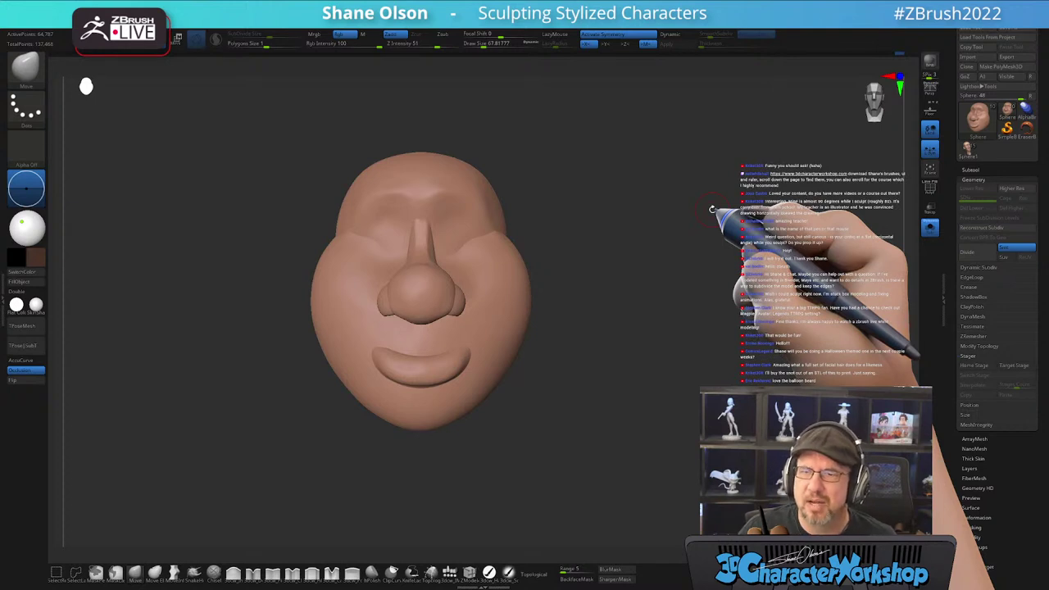
pyautogui.moveTo(630, 289)
pyautogui.mouseDown()
pyautogui.moveTo(596, 318)
pyautogui.moveTo(618, 307)
pyautogui.moveTo(595, 304)
pyautogui.moveTo(589, 325)
pyautogui.moveTo(604, 428)
pyautogui.moveTo(663, 299)
pyautogui.moveTo(614, 324)
pyautogui.moveTo(614, 344)
pyautogui.moveTo(620, 332)
pyautogui.moveTo(565, 347)
pyautogui.mouseUp()
pyautogui.moveTo(562, 281)
pyautogui.mouseDown()
pyautogui.moveTo(585, 290)
pyautogui.moveTo(617, 281)
pyautogui.moveTo(590, 287)
pyautogui.mouseUp()
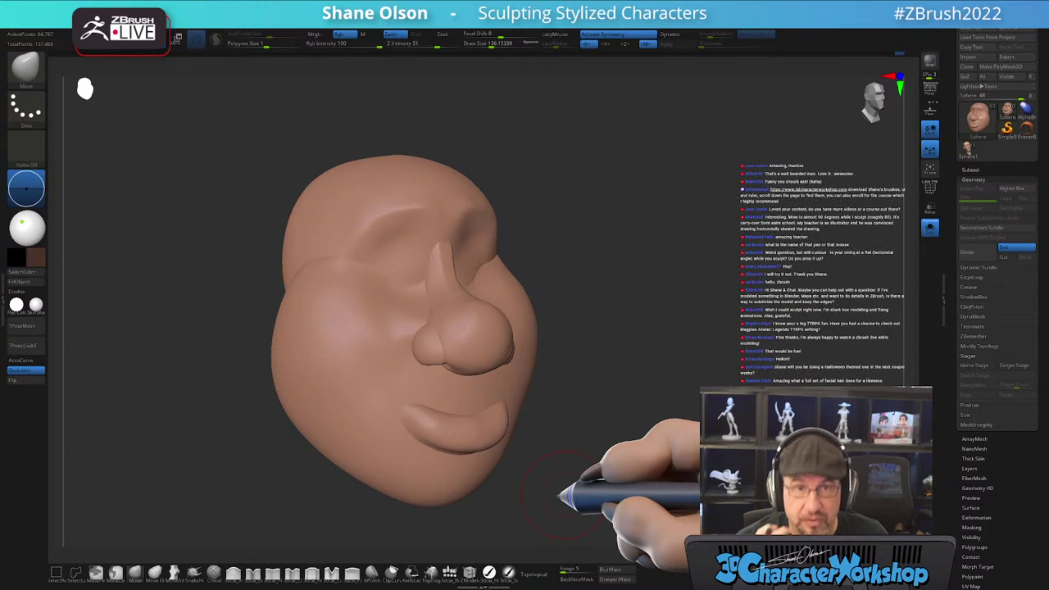
# - Activate the Gizmo on the head, turn off symmetry and center the Gizmo on the unmasked mesh
pyautogui.moveTo(569, 287); pyautogui.dragTo(579, 300)
pyautogui.press('w')
pyautogui.keyDown('alt'); pyautogui.moveTo(580, 335); pyautogui.dragTo(587, 307); pyautogui.keyUp('alt')
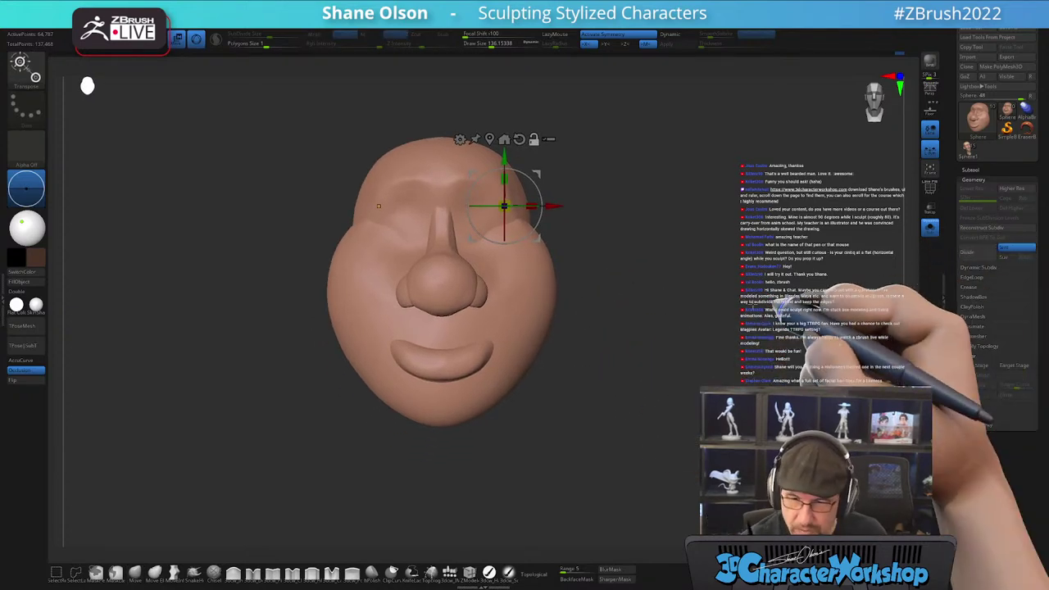
pyautogui.press('x')
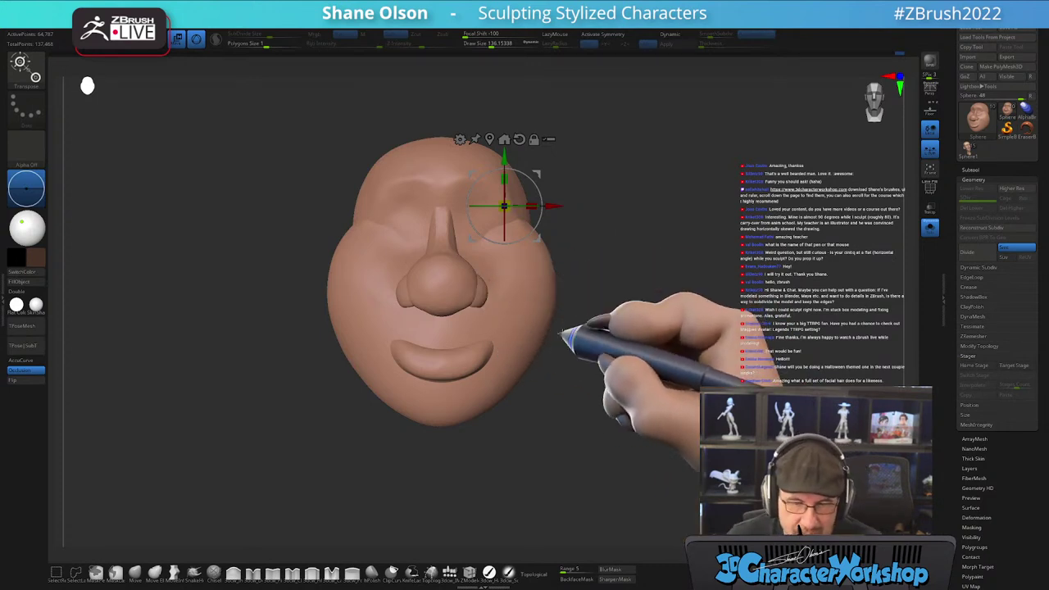
pyautogui.click(490, 138)
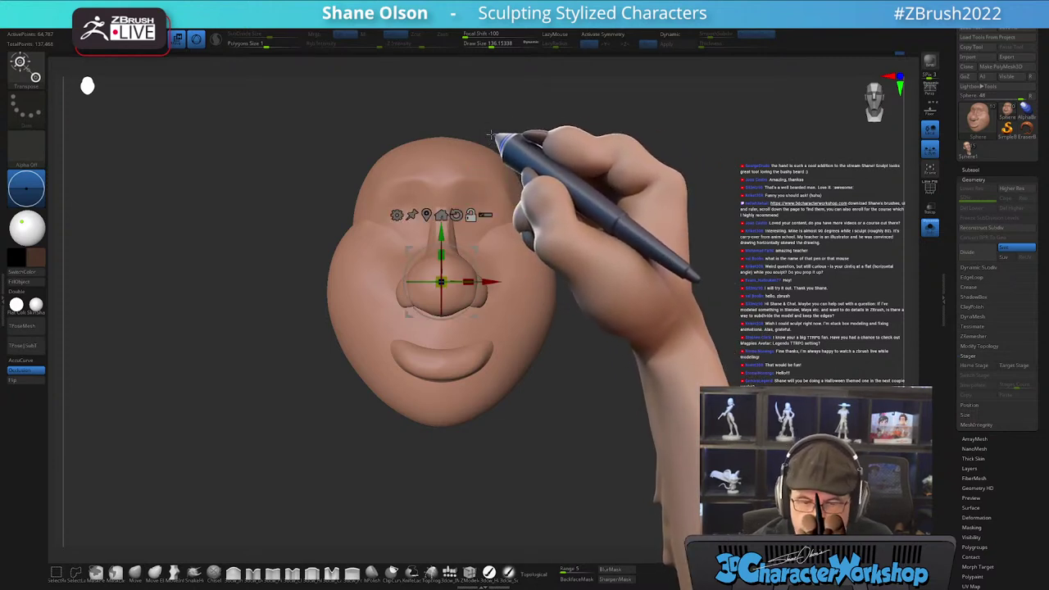
# - Display the head's polyframe and inspect the polygroups of the nose, nostrils, lip and forehead
pyautogui.moveTo(611, 328); pyautogui.dragTo(624, 408)
pyautogui.hotkey('shift', 'f')
pyautogui.moveTo(668, 369)
pyautogui.mouseDown()
pyautogui.moveTo(661, 361)
pyautogui.moveTo(679, 375)
pyautogui.mouseUp()
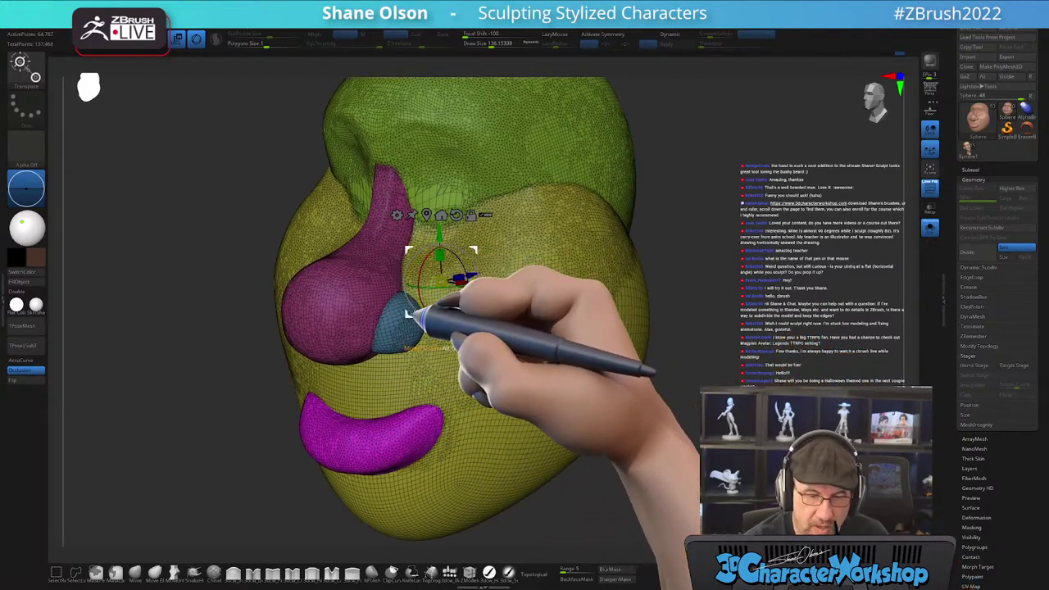
pyautogui.moveTo(721, 234)
pyautogui.mouseDown()
pyautogui.moveTo(692, 234)
pyautogui.moveTo(702, 286)
pyautogui.mouseUp()
pyautogui.press('q')
pyautogui.moveTo(745, 353)
pyautogui.keyDown('alt'); pyautogui.mouseDown()
pyautogui.moveTo(743, 380)
pyautogui.moveTo(791, 373)
pyautogui.moveTo(731, 360)
pyautogui.moveTo(725, 373)
pyautogui.mouseUp(); pyautogui.keyUp('alt')
# - Merge the overlapping nose, nostrils, lip and forehead volumes into one head mesh with the Gizmo's Remesh By Union
pyautogui.press('w')
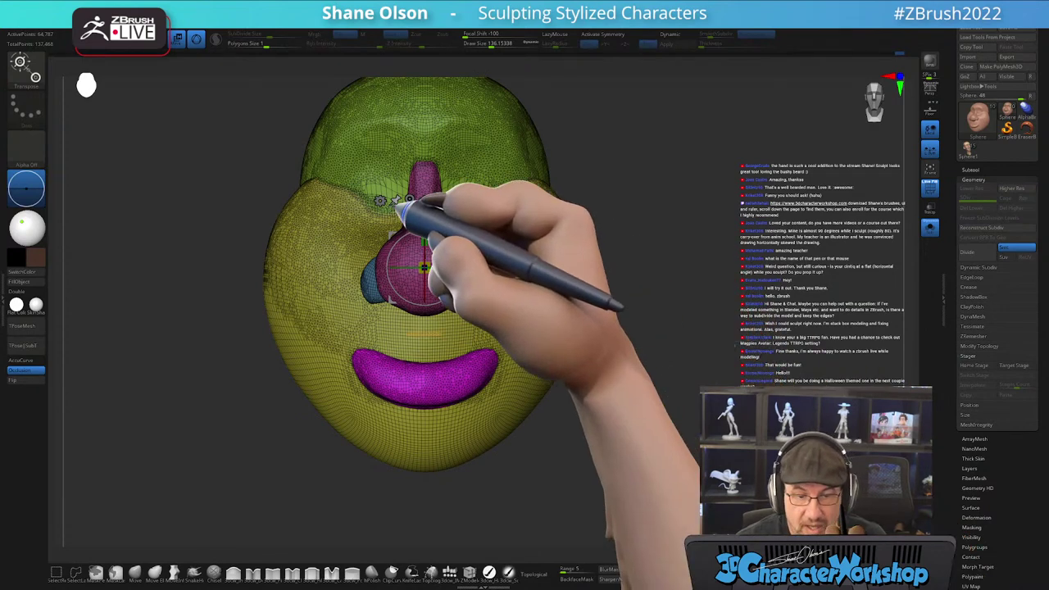
pyautogui.click(379, 202)
pyautogui.click(390, 213)
pyautogui.click(381, 202)
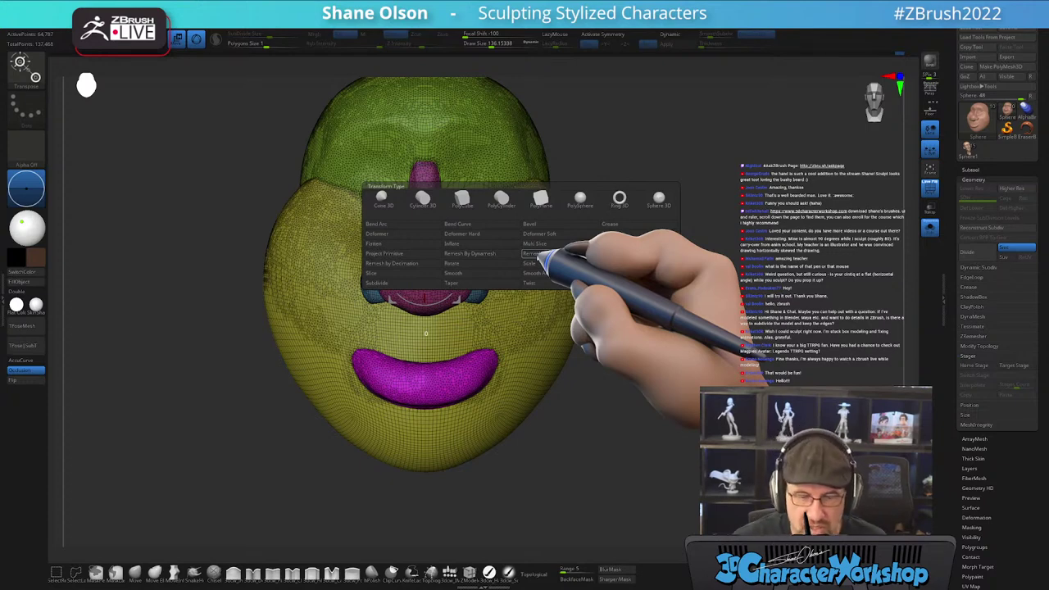
pyautogui.click(534, 254)
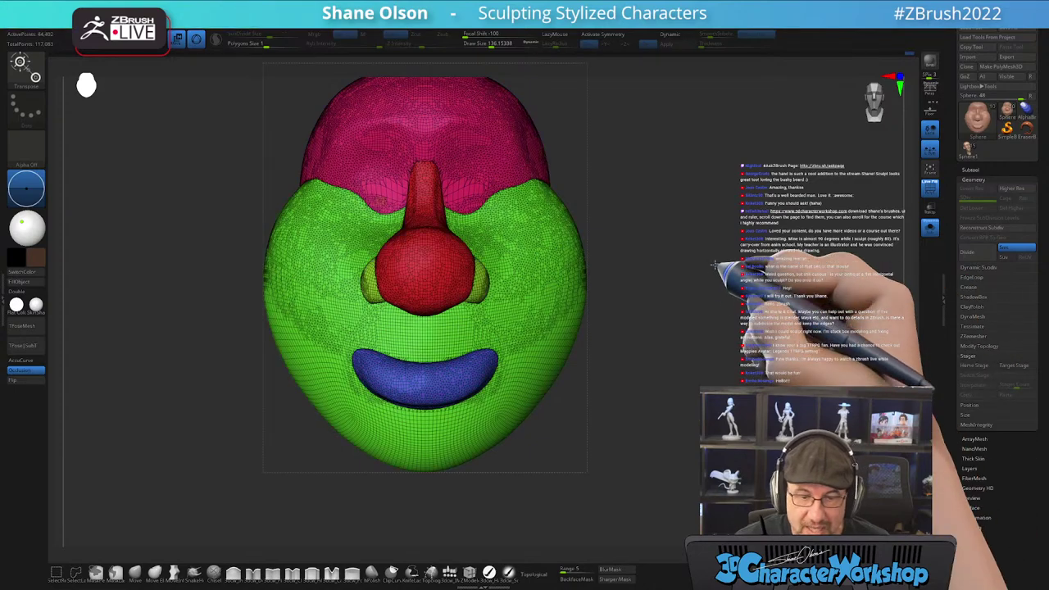
# - Return from the Gizmo to the Move brush, inspect the merged topology around the nose bridge and reduce the draw size to about 54
pyautogui.moveTo(679, 264)
pyautogui.keyDown('alt'); pyautogui.mouseDown()
pyautogui.moveTo(682, 276)
pyautogui.moveTo(698, 249)
pyautogui.moveTo(690, 239)
pyautogui.moveTo(702, 286)
pyautogui.moveTo(685, 241)
pyautogui.moveTo(713, 251)
pyautogui.mouseUp(); pyautogui.keyUp('alt')
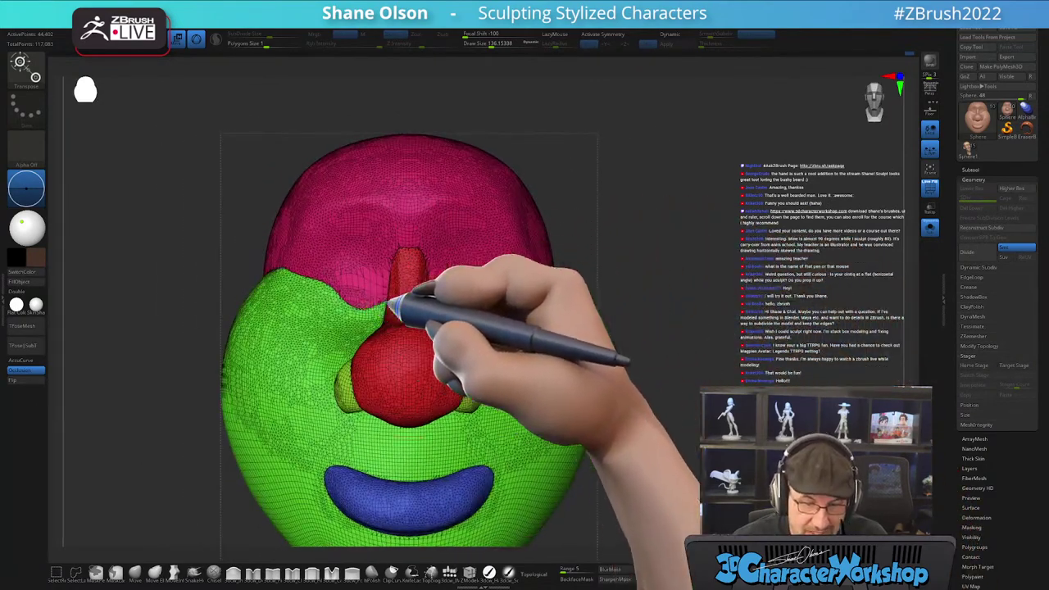
pyautogui.click(363, 304)
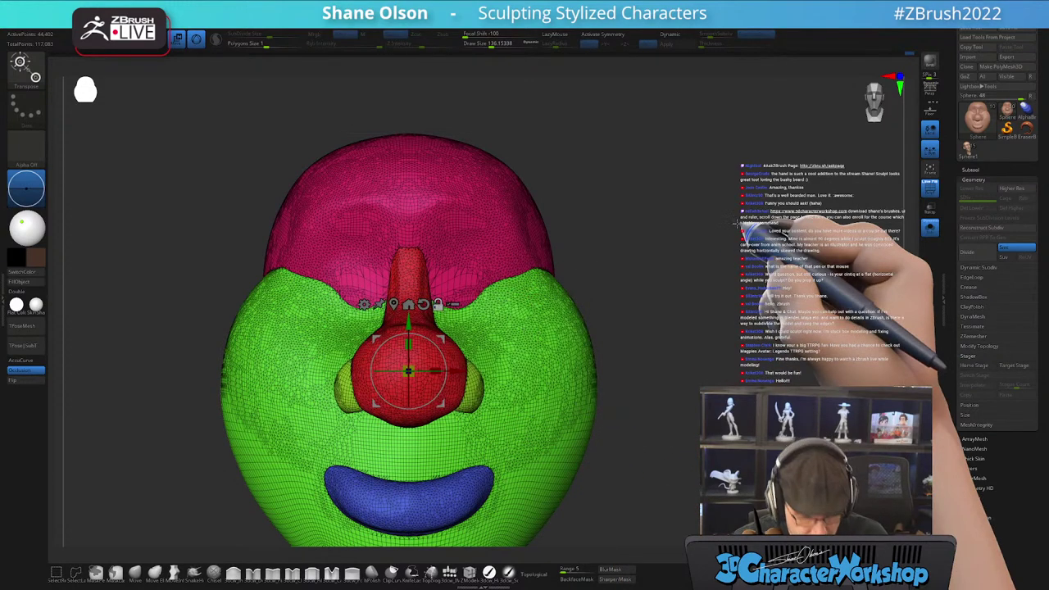
pyautogui.press('q')
pyautogui.moveTo(697, 229)
pyautogui.mouseDown()
pyautogui.moveTo(709, 227)
pyautogui.moveTo(716, 260)
pyautogui.moveTo(673, 277)
pyautogui.moveTo(655, 303)
pyautogui.mouseUp()
pyautogui.moveTo(718, 257); pyautogui.dragTo(731, 314)
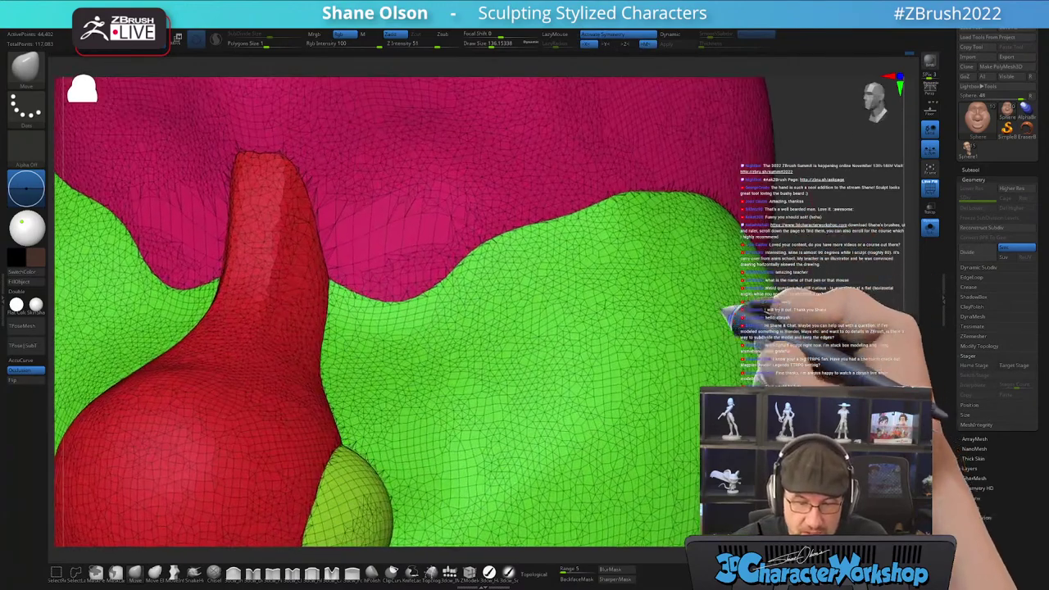
pyautogui.press('s')
pyautogui.moveTo(430, 290); pyautogui.dragTo(417, 292)
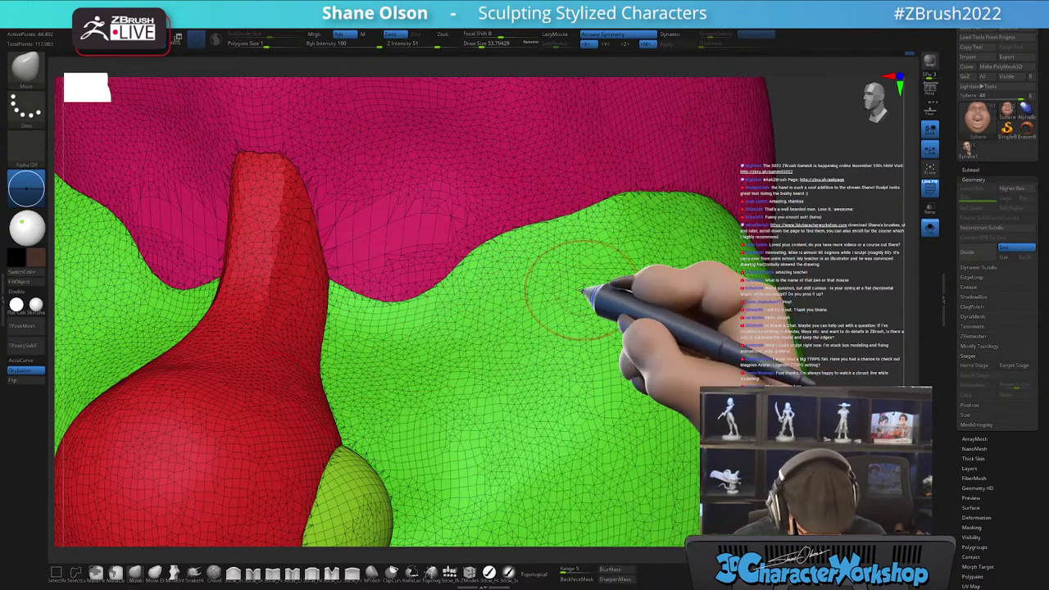
# - Hide the polyframe, frame the head and inspect the merged surface from three-quarter and near-profile views
pyautogui.hotkey('shift', 'f')
pyautogui.press('f')
pyautogui.moveTo(747, 190)
pyautogui.mouseDown()
pyautogui.moveTo(683, 276)
pyautogui.moveTo(667, 336)
pyautogui.mouseUp()
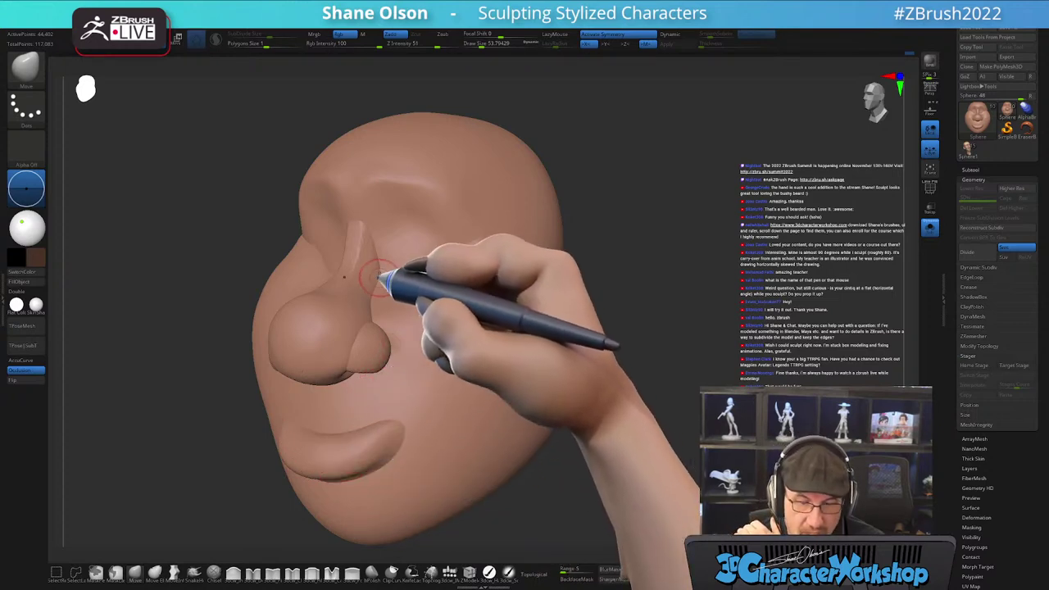
pyautogui.moveTo(684, 297)
pyautogui.mouseDown()
pyautogui.moveTo(717, 291)
pyautogui.moveTo(679, 301)
pyautogui.mouseUp()
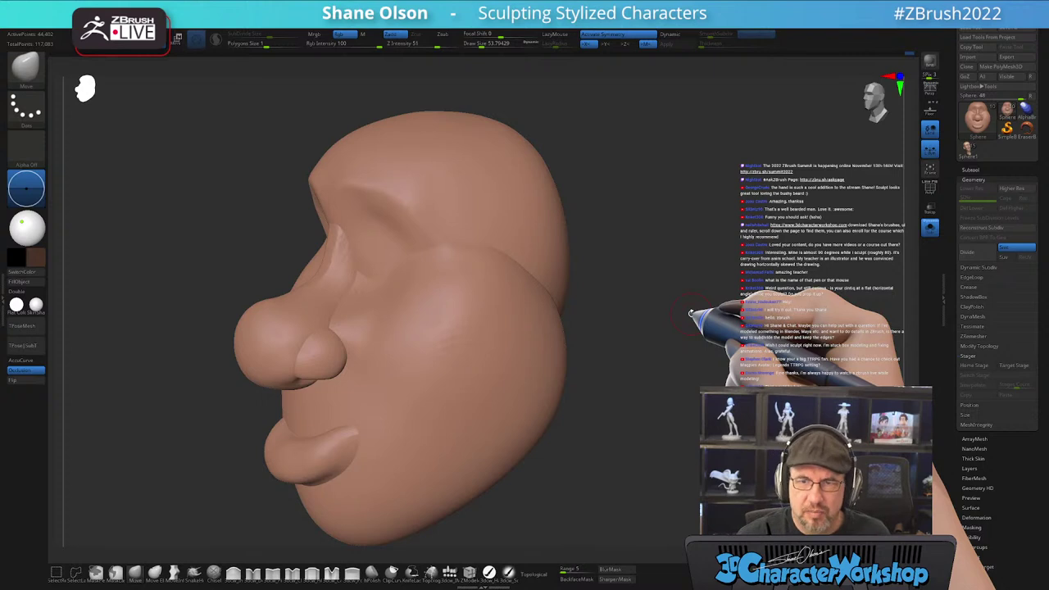
pyautogui.moveTo(631, 410)
pyautogui.mouseDown()
pyautogui.moveTo(662, 416)
pyautogui.moveTo(613, 410)
pyautogui.mouseUp()
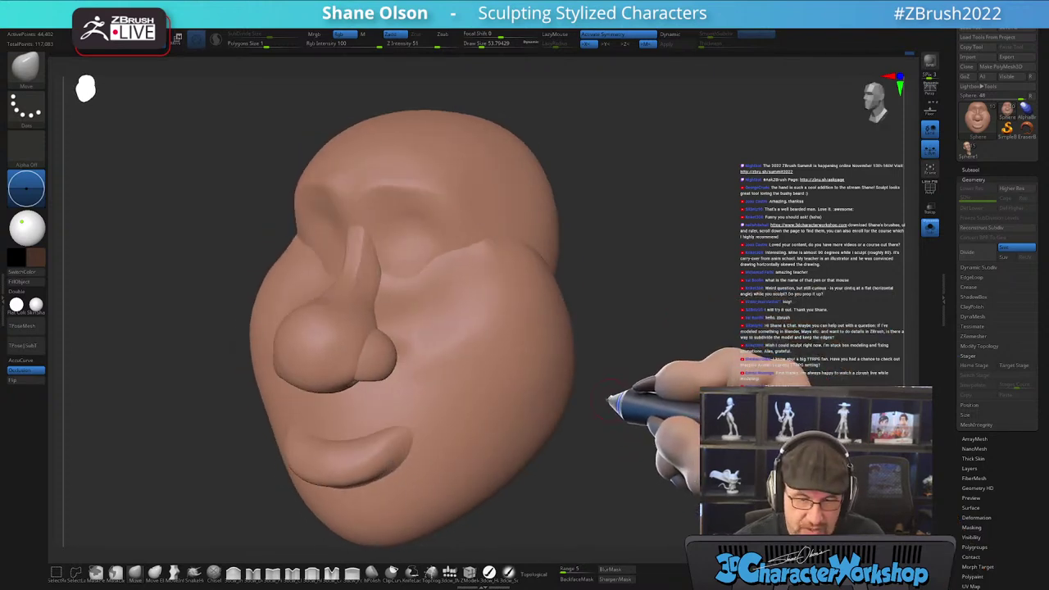
# - Enable Sculptris Pro, display the polyframe and smooth across the seam between the nose and cheek
pyautogui.moveTo(393, 306)
pyautogui.keyDown('ctrl'); pyautogui.mouseDown(button='right')
pyautogui.moveTo(428, 316)
pyautogui.moveTo(409, 270)
pyautogui.mouseUp(button='right'); pyautogui.keyUp('ctrl')
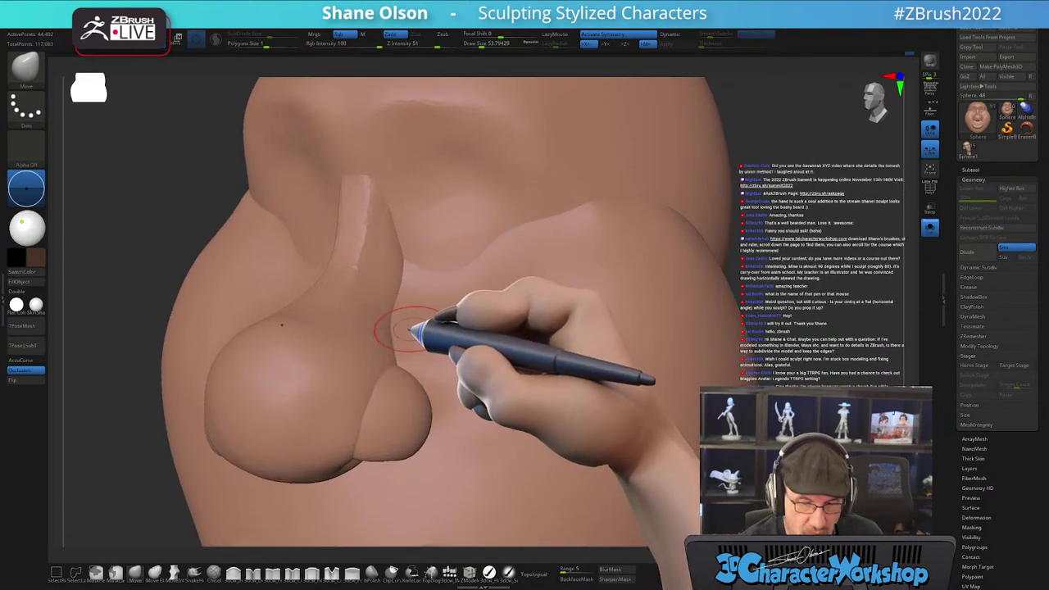
pyautogui.moveTo(443, 347)
pyautogui.mouseDown(button='right')
pyautogui.moveTo(450, 323)
pyautogui.moveTo(443, 328)
pyautogui.mouseUp(button='right')
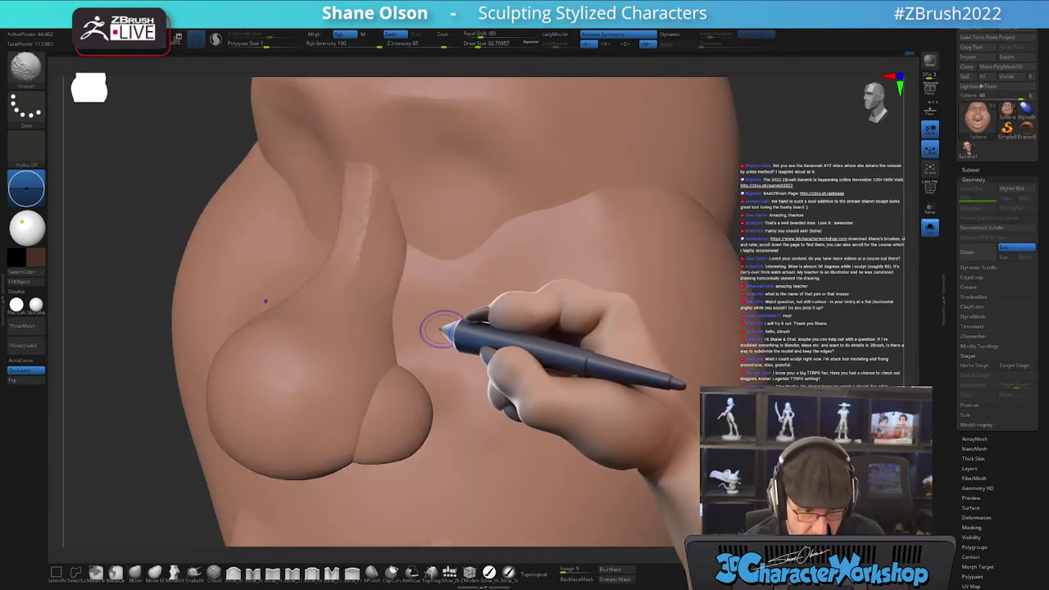
pyautogui.click(217, 38)
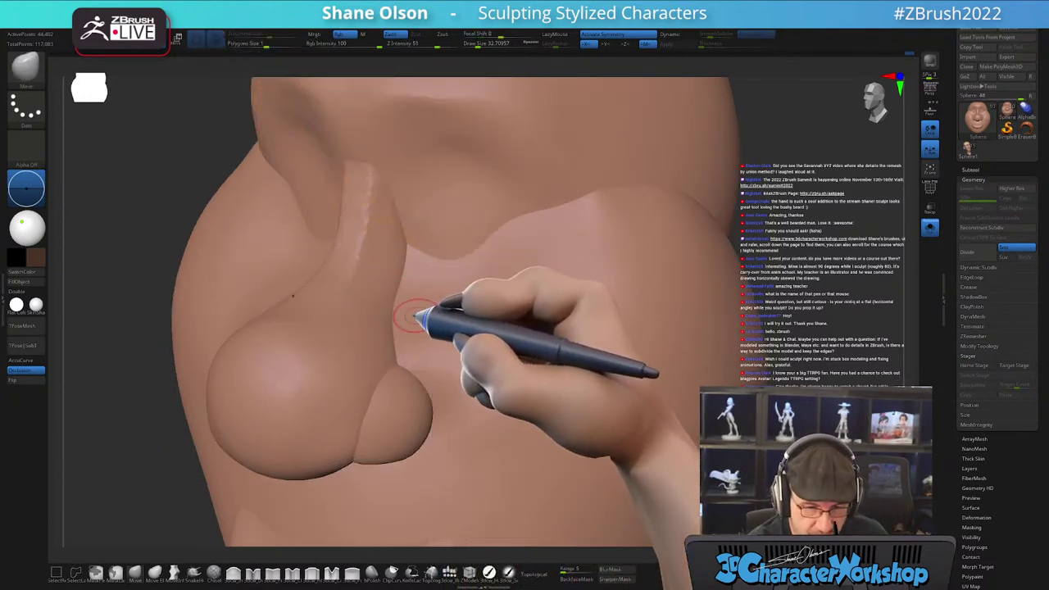
pyautogui.hotkey('shift', 'f')
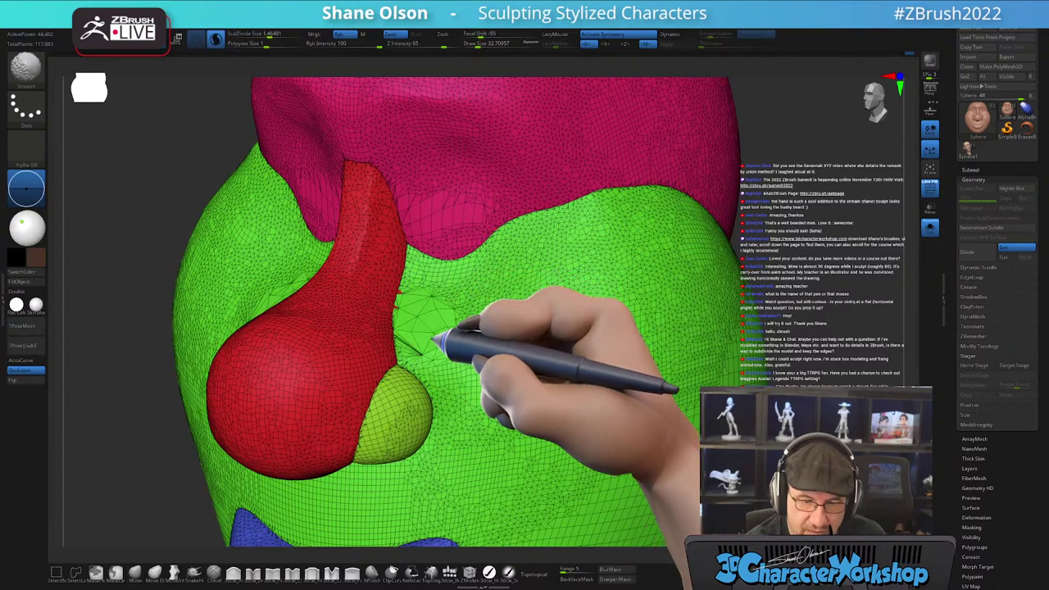
pyautogui.keyDown('shift'); pyautogui.moveTo(510, 348); pyautogui.dragTo(350, 234); pyautogui.keyUp('shift')
# - Lower the Sculptris Pro SubDivide Size to 0.12182, smooth the seam beside the nose and hide the polyframe
pyautogui.moveTo(275, 34); pyautogui.dragTo(259, 34)
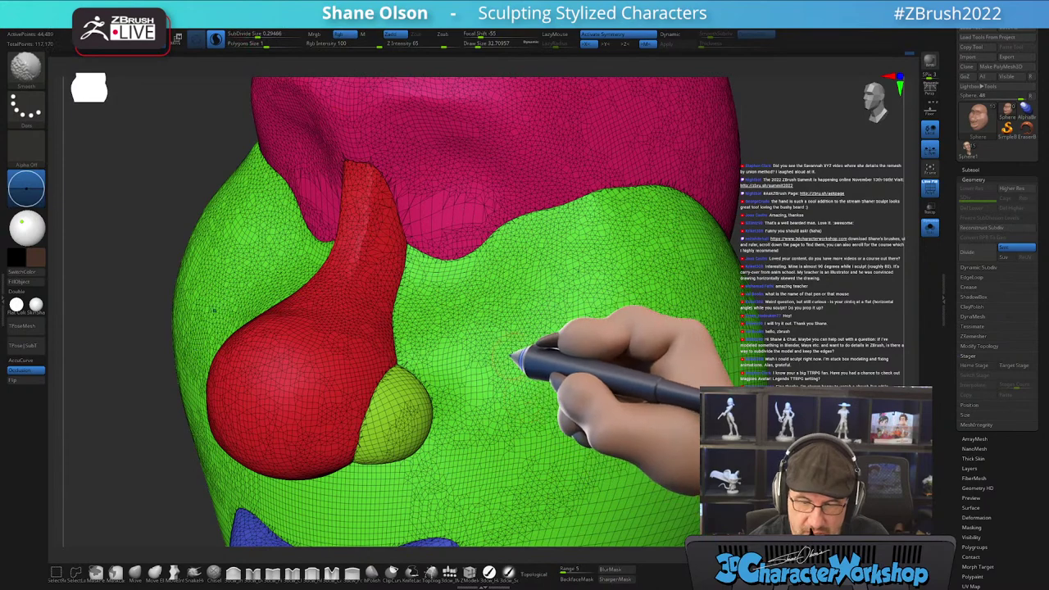
pyautogui.press('shift')
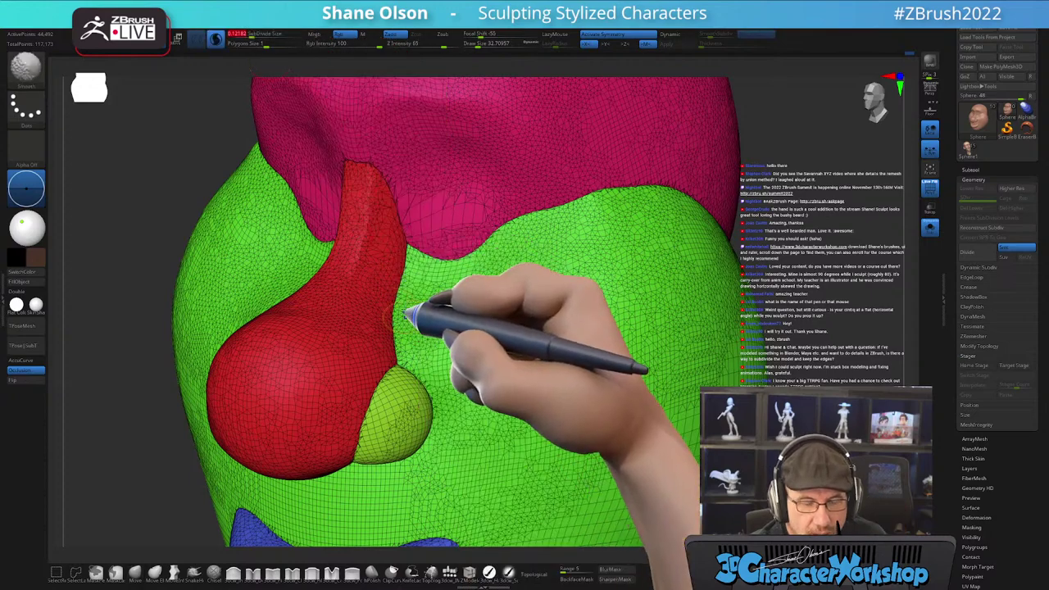
pyautogui.press('shift')
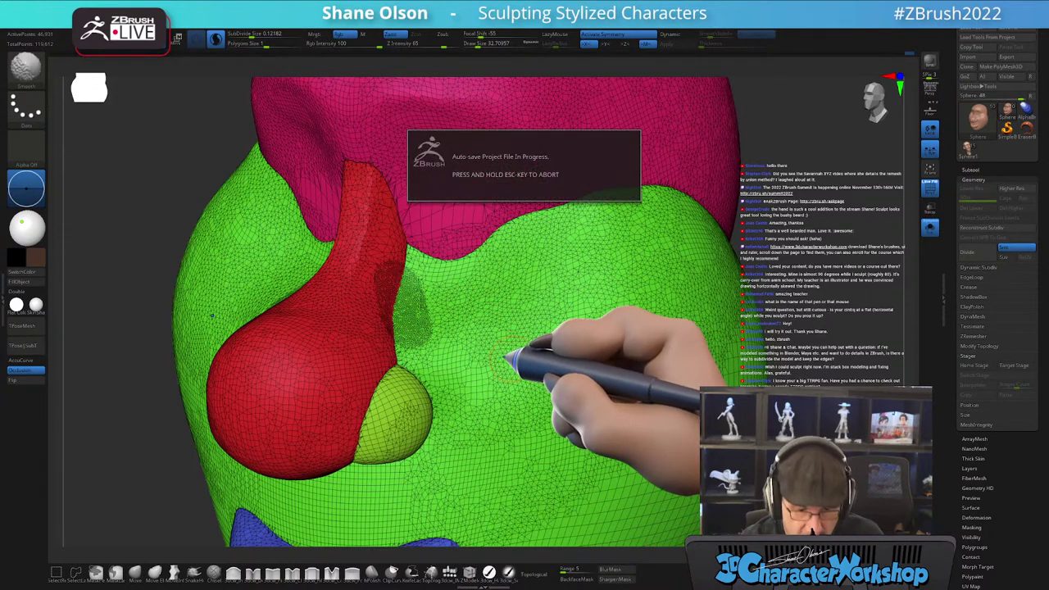
pyautogui.hotkey('shift', 'f')
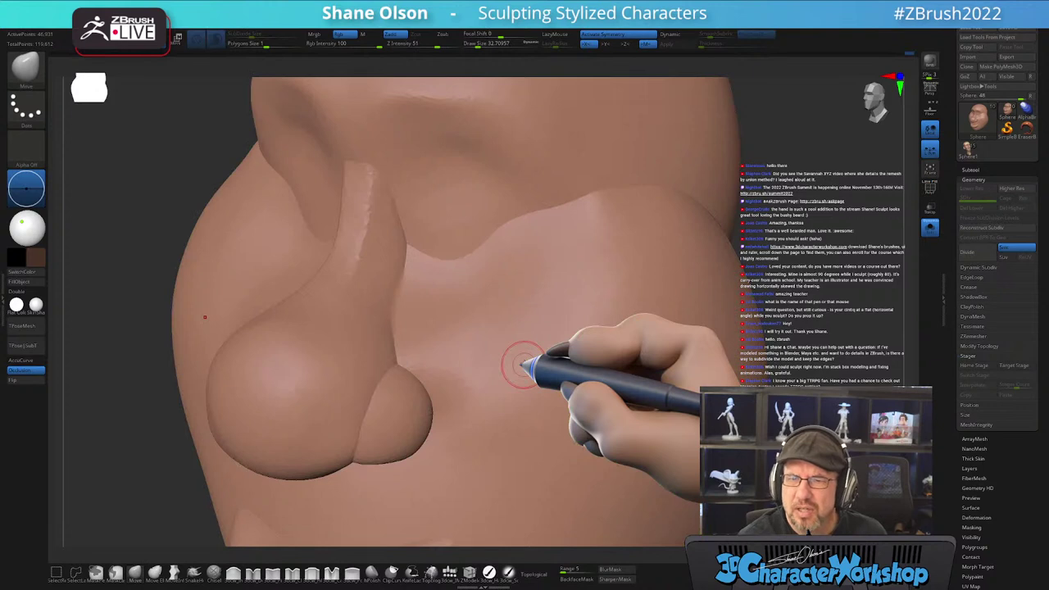
# - Smooth the seams joining the nostril wing to the nose and cheek at a draw size of about 46
pyautogui.moveTo(524, 365)
pyautogui.keyDown('ctrl'); pyautogui.mouseDown(button='right')
pyautogui.moveTo(458, 325)
pyautogui.moveTo(455, 298)
pyautogui.mouseUp(button='right'); pyautogui.keyUp('ctrl')
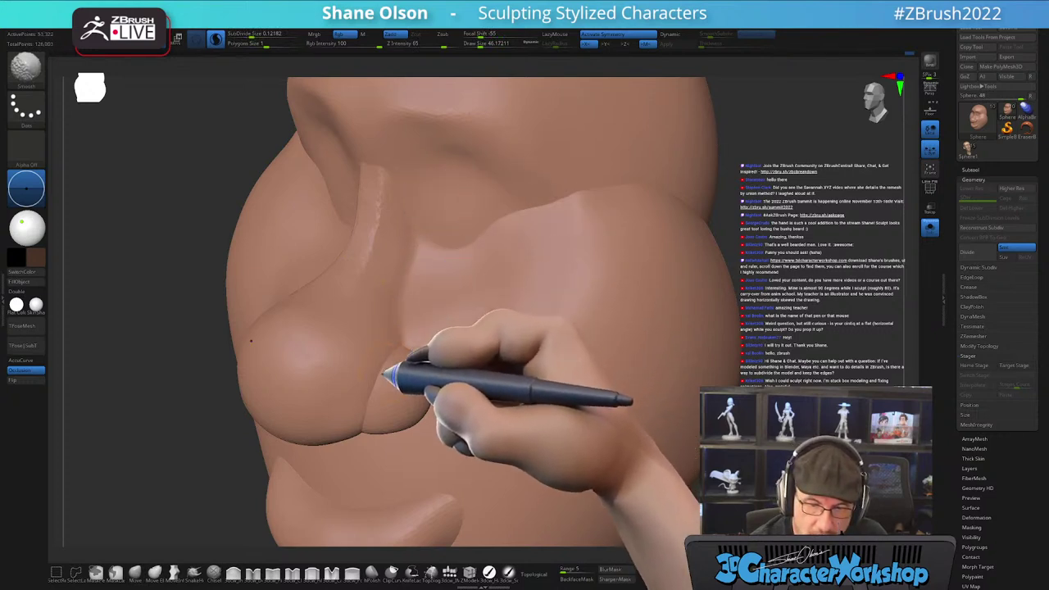
pyautogui.moveTo(377, 354)
pyautogui.keyDown('shift'); pyautogui.mouseDown()
pyautogui.moveTo(352, 387)
pyautogui.moveTo(315, 349)
pyautogui.mouseUp(); pyautogui.keyUp('shift')
pyautogui.moveTo(465, 348); pyautogui.dragTo(516, 348, button='right')
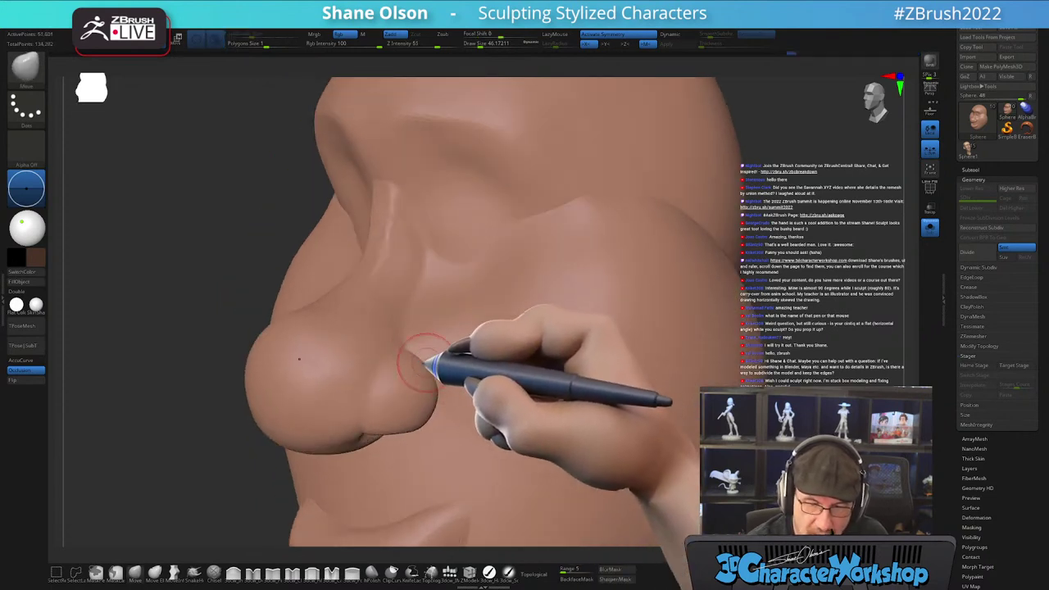
pyautogui.moveTo(409, 429)
pyautogui.mouseDown(button='right')
pyautogui.moveTo(480, 382)
pyautogui.moveTo(407, 322)
pyautogui.mouseUp(button='right')
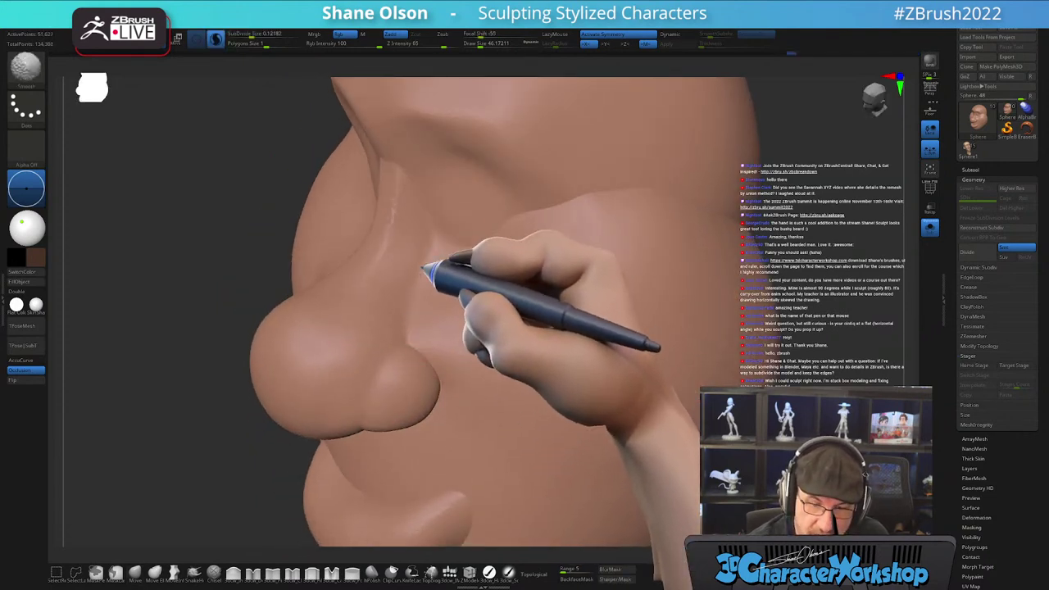
pyautogui.moveTo(405, 274)
pyautogui.mouseDown(button='right')
pyautogui.moveTo(445, 274)
pyautogui.moveTo(393, 244)
pyautogui.mouseUp(button='right')
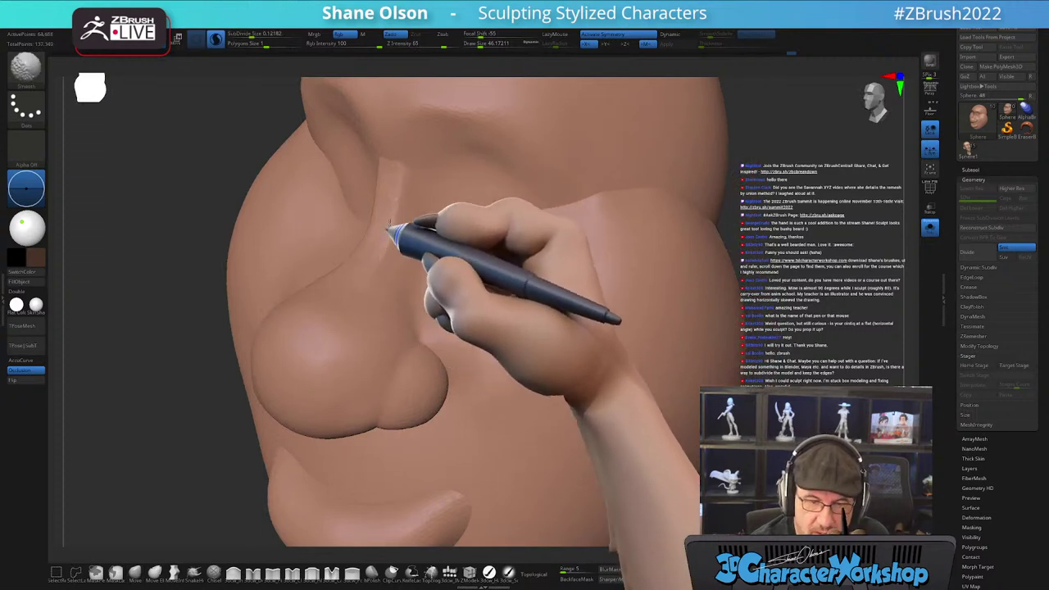
# - Smooth the nose bridge into the forehead and soften the seam between the eye socket and upper cheek
pyautogui.moveTo(417, 164)
pyautogui.mouseDown(button='right')
pyautogui.moveTo(440, 234)
pyautogui.moveTo(393, 229)
pyautogui.mouseUp(button='right')
pyautogui.keyDown('shift'); pyautogui.moveTo(394, 232); pyautogui.dragTo(396, 214); pyautogui.keyUp('shift')
pyautogui.moveTo(475, 205)
pyautogui.mouseDown(button='right')
pyautogui.moveTo(462, 253)
pyautogui.moveTo(433, 286)
pyautogui.mouseUp(button='right')
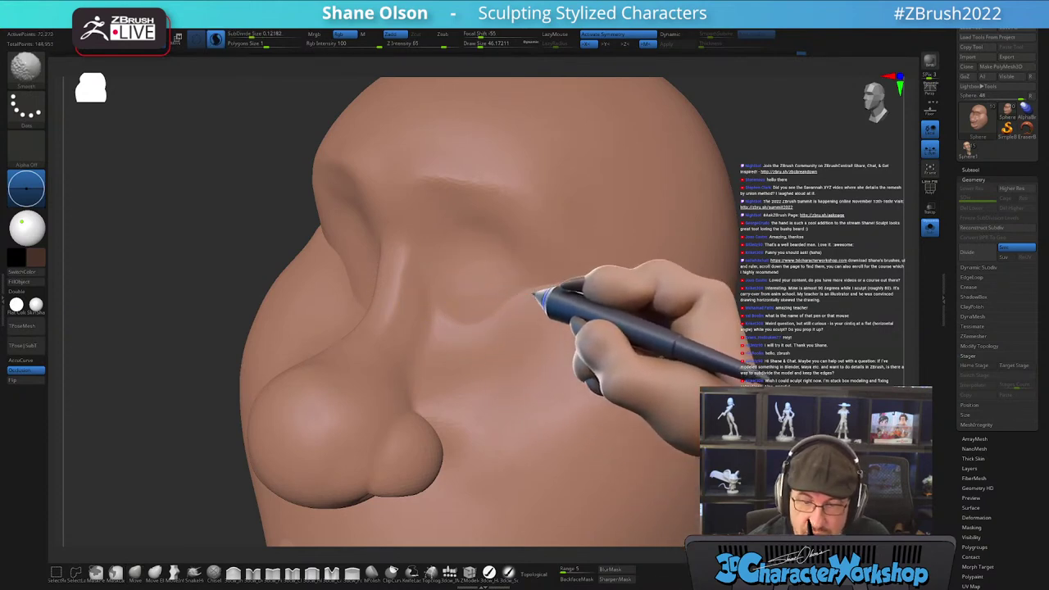
pyautogui.moveTo(628, 344)
pyautogui.mouseDown(button='right')
pyautogui.moveTo(573, 379)
pyautogui.moveTo(613, 385)
pyautogui.mouseUp(button='right')
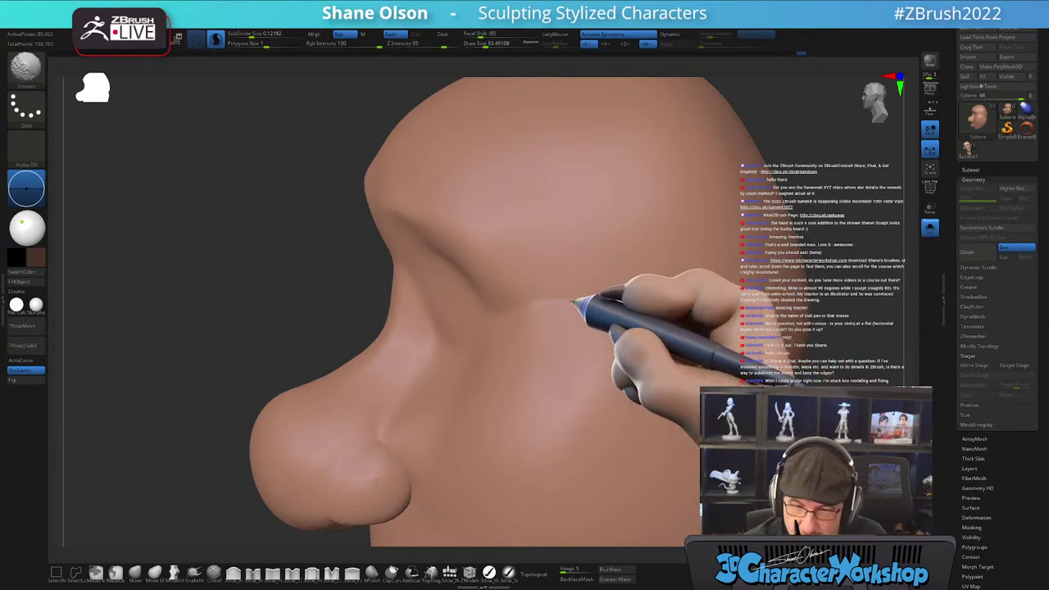
pyautogui.moveTo(692, 361); pyautogui.dragTo(580, 328, button='right')
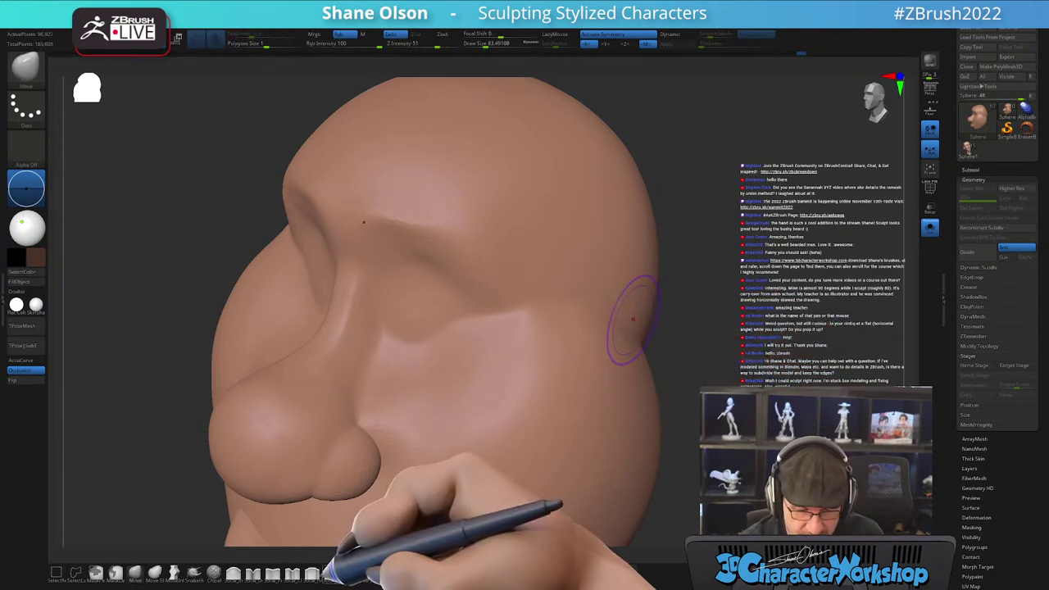
# - Fill the crease between the upper cheek and temple with the fill brush at draw size about 54, then smooth it
pyautogui.click(312, 571)
pyautogui.moveTo(564, 344)
pyautogui.mouseDown(button='right')
pyautogui.moveTo(581, 328)
pyautogui.moveTo(562, 369)
pyautogui.moveTo(571, 374)
pyautogui.moveTo(520, 428)
pyautogui.mouseUp(button='right')
pyautogui.press(']')
pyautogui.moveTo(449, 399)
pyautogui.mouseDown()
pyautogui.moveTo(414, 396)
pyautogui.moveTo(469, 399)
pyautogui.mouseUp()
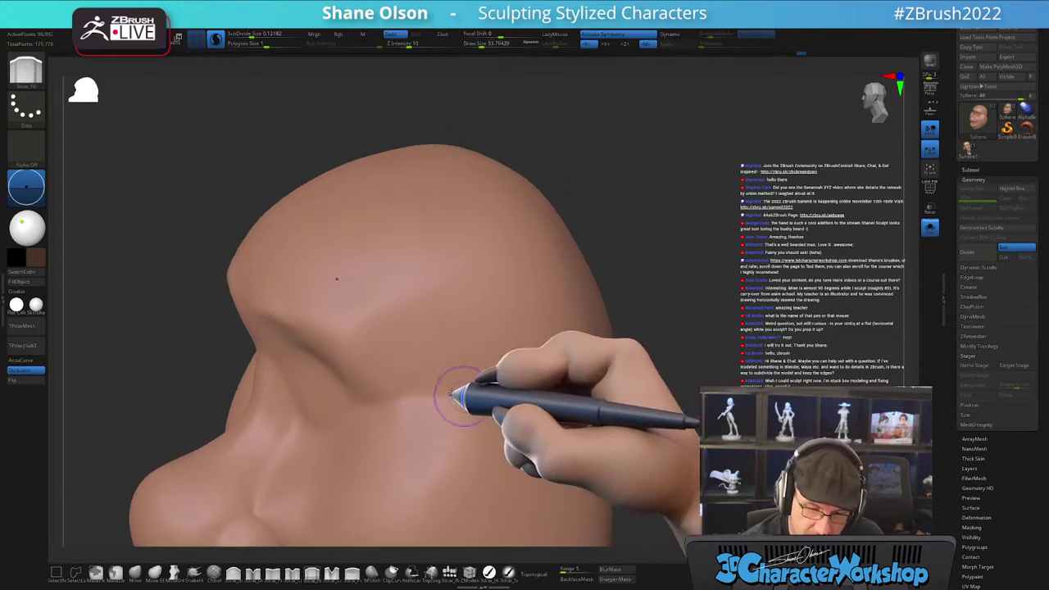
pyautogui.moveTo(585, 434)
pyautogui.mouseDown(button='right')
pyautogui.moveTo(542, 401)
pyautogui.moveTo(501, 402)
pyautogui.moveTo(539, 375)
pyautogui.mouseUp(button='right')
pyautogui.keyDown('shift'); pyautogui.moveTo(431, 341); pyautogui.dragTo(516, 369); pyautogui.keyUp('shift')
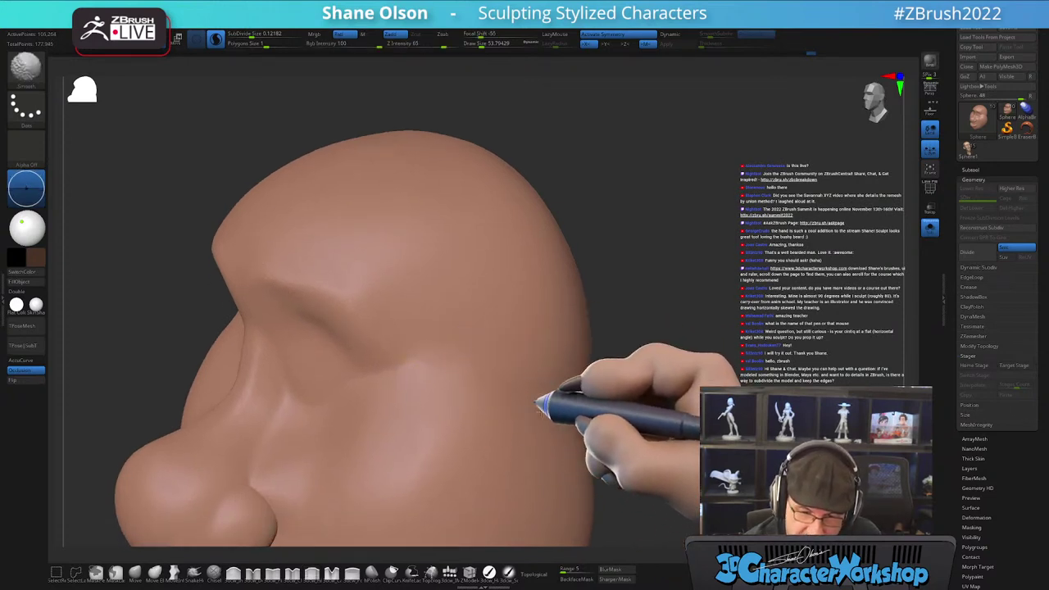
# - Smooth the outer brow and temple so they flow softly into the forehead
pyautogui.keyDown('ctrl'); pyautogui.moveTo(758, 471); pyautogui.dragTo(611, 332, button='right'); pyautogui.keyUp('ctrl')
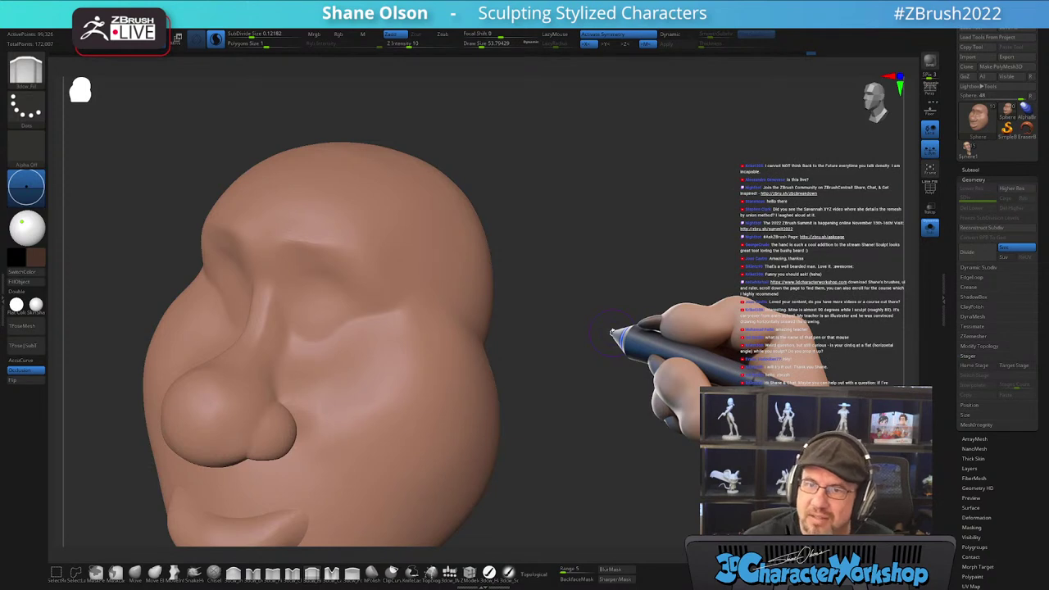
pyautogui.moveTo(565, 353); pyautogui.dragTo(529, 324, button='right')
pyautogui.keyDown('shift'); pyautogui.moveTo(422, 240); pyautogui.dragTo(358, 258); pyautogui.keyUp('shift')
pyautogui.moveTo(405, 237); pyautogui.dragTo(398, 270, button='right')
# - Smooth the underside of the nose where the nostril wing meets the nose tip and upper lip area
pyautogui.moveTo(429, 311); pyautogui.dragTo(349, 311, button='right')
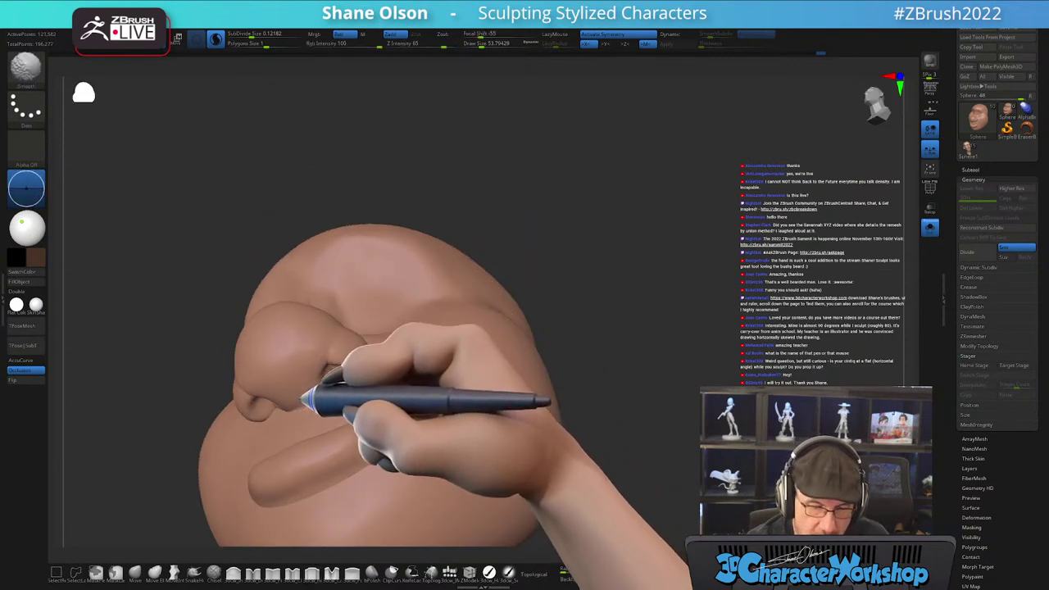
pyautogui.moveTo(308, 418); pyautogui.dragTo(310, 348, button='right')
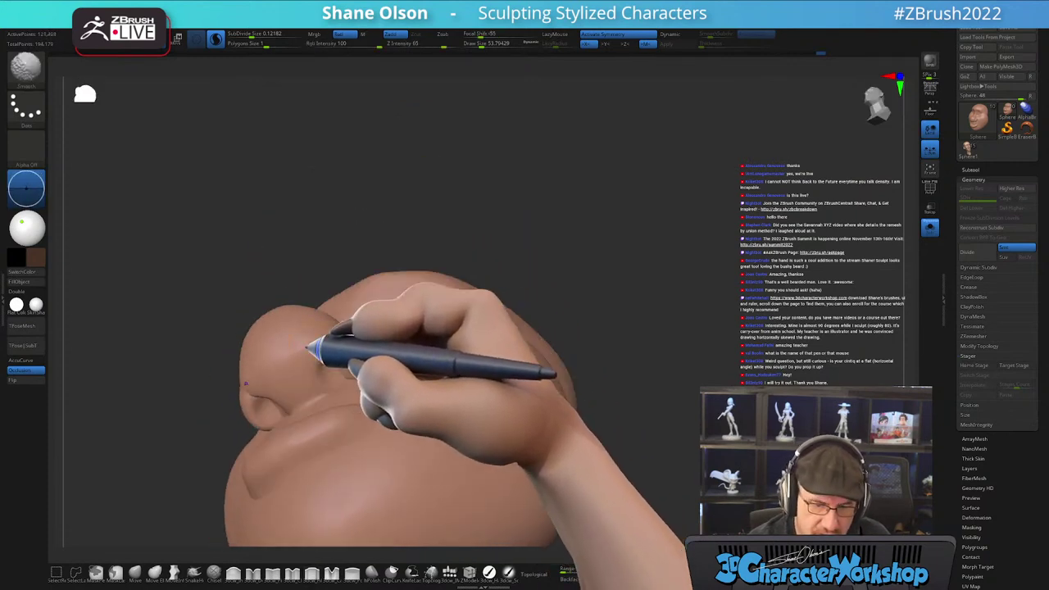
pyautogui.keyDown('shift'); pyautogui.moveTo(336, 368); pyautogui.dragTo(335, 371); pyautogui.keyUp('shift')
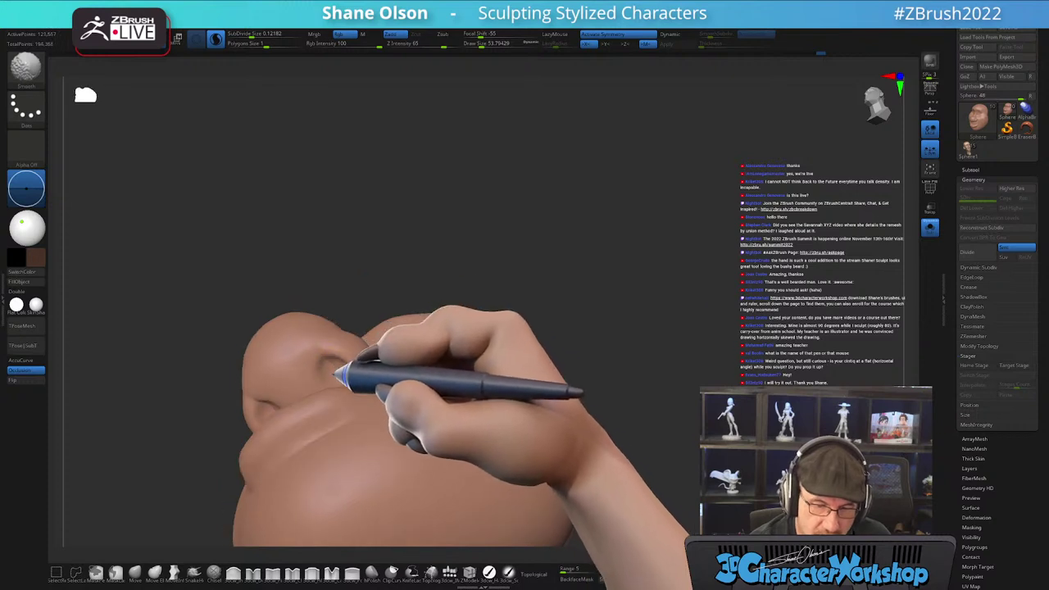
pyautogui.moveTo(338, 382)
pyautogui.mouseDown(button='right')
pyautogui.moveTo(353, 343)
pyautogui.moveTo(336, 349)
pyautogui.moveTo(348, 375)
pyautogui.moveTo(353, 347)
pyautogui.mouseUp(button='right')
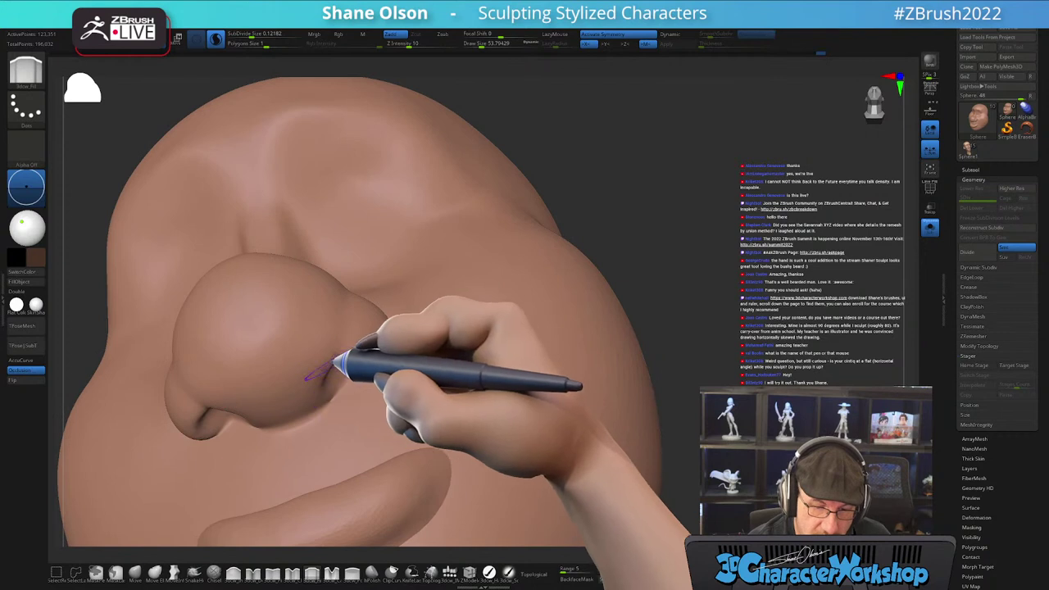
pyautogui.keyDown('shift'); pyautogui.moveTo(344, 328); pyautogui.dragTo(341, 345); pyautogui.keyUp('shift')
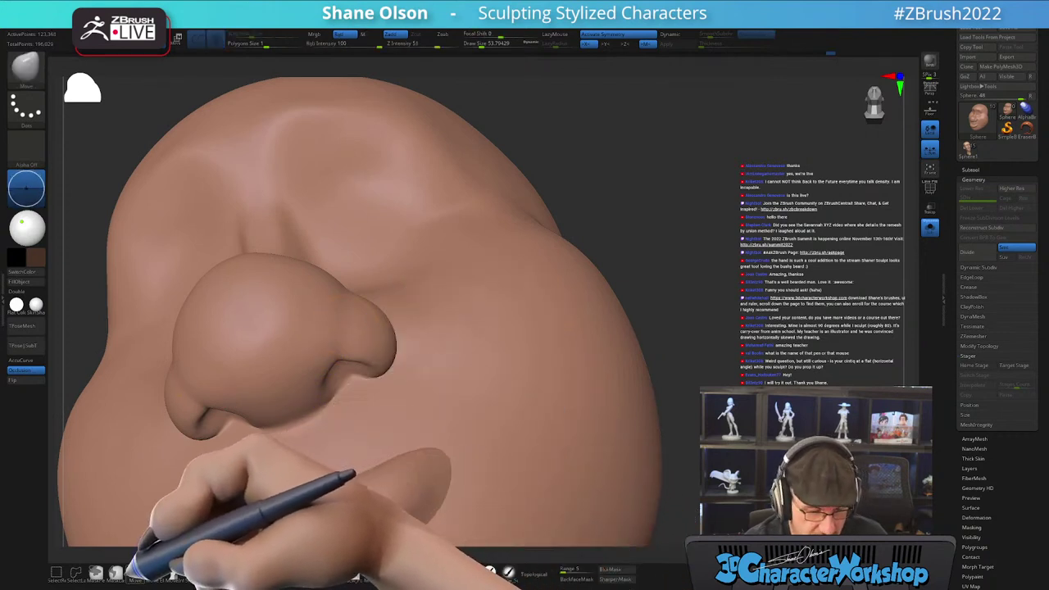
# - Reshape the nostril wing from below with the Move brush at draw size about 49 and smooth its join to the nose
pyautogui.click(136, 573)
pyautogui.moveTo(331, 335); pyautogui.dragTo(341, 328, button='right')
pyautogui.press(']')
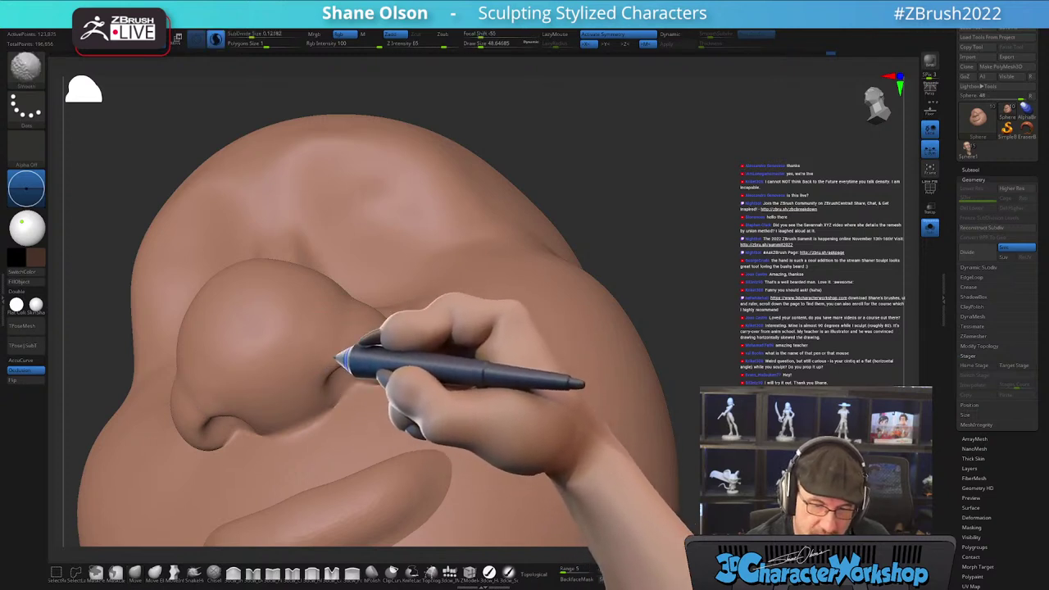
pyautogui.keyDown('shift'); pyautogui.moveTo(321, 359); pyautogui.dragTo(326, 355); pyautogui.keyUp('shift')
pyautogui.moveTo(328, 352)
pyautogui.mouseDown(button='right')
pyautogui.moveTo(375, 335)
pyautogui.moveTo(344, 344)
pyautogui.mouseUp(button='right')
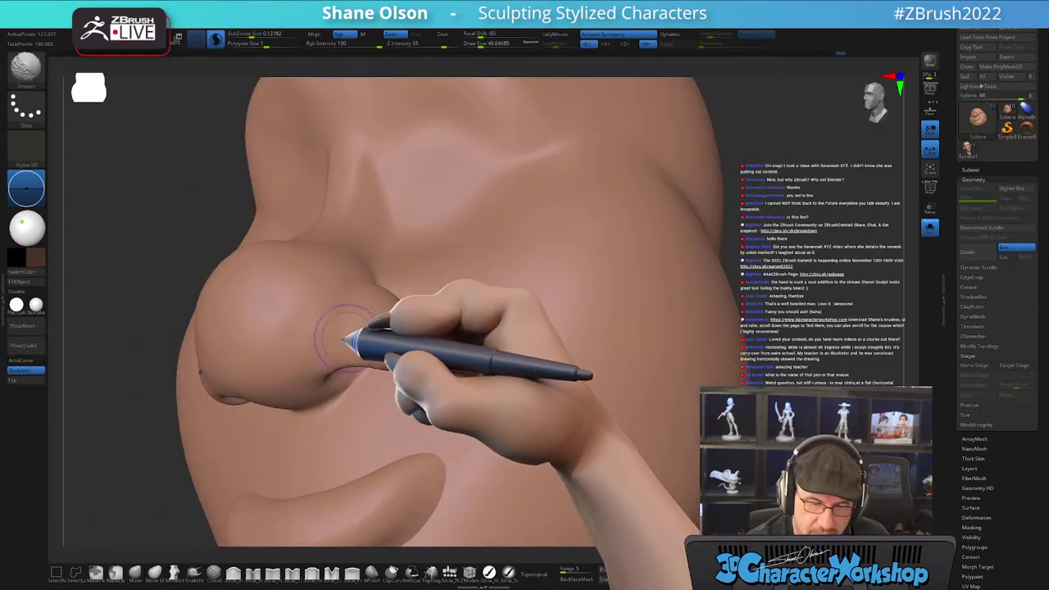
# - Smooth the area below the lower lip, then reshape and smooth the lip with the Move brush at draw size about 94
pyautogui.moveTo(560, 319)
pyautogui.mouseDown(button='right')
pyautogui.moveTo(485, 305)
pyautogui.moveTo(490, 316)
pyautogui.moveTo(570, 313)
pyautogui.mouseUp(button='right')
pyautogui.moveTo(724, 344)
pyautogui.mouseDown(button='right')
pyautogui.moveTo(732, 350)
pyautogui.moveTo(698, 354)
pyautogui.mouseUp(button='right')
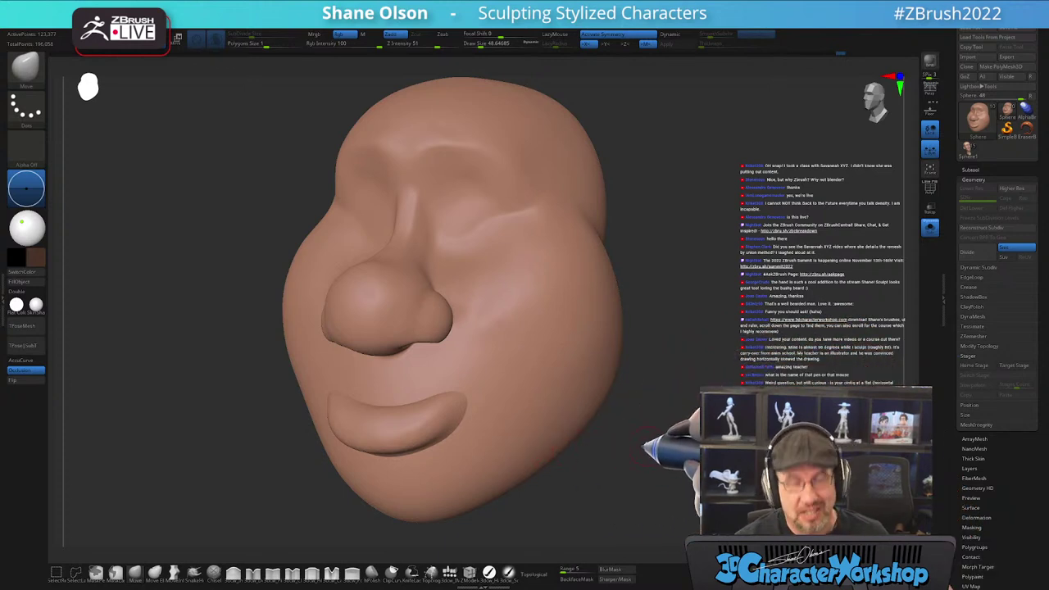
pyautogui.moveTo(650, 446); pyautogui.dragTo(615, 464)
pyautogui.moveTo(450, 421)
pyautogui.mouseDown(button='right')
pyautogui.moveTo(422, 442)
pyautogui.moveTo(429, 435)
pyautogui.moveTo(440, 467)
pyautogui.mouseUp(button='right')
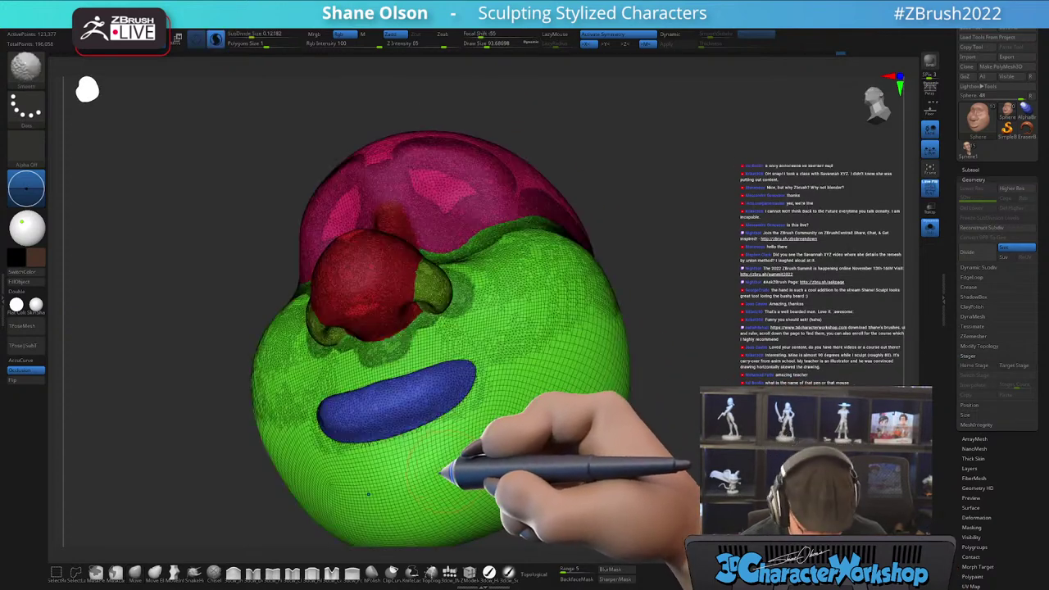
pyautogui.keyDown('shift'); pyautogui.moveTo(440, 444); pyautogui.dragTo(388, 442); pyautogui.keyUp('shift')
pyautogui.moveTo(432, 419)
pyautogui.mouseDown(button='right')
pyautogui.moveTo(469, 417)
pyautogui.moveTo(480, 375)
pyautogui.moveTo(479, 434)
pyautogui.mouseUp(button='right')
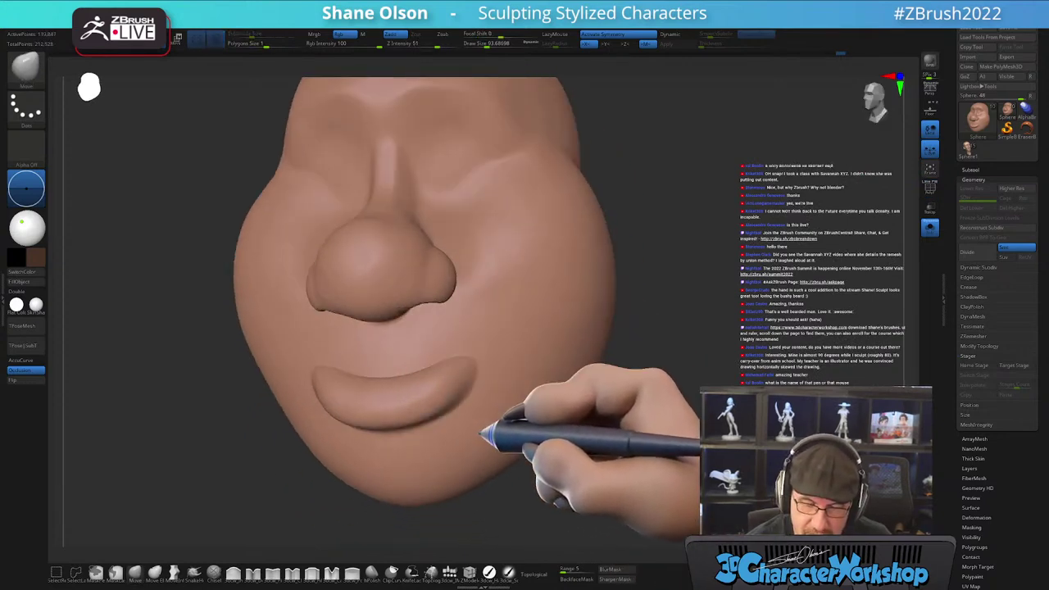
pyautogui.moveTo(407, 365)
pyautogui.mouseDown(button='right')
pyautogui.moveTo(489, 358)
pyautogui.moveTo(482, 377)
pyautogui.mouseUp(button='right')
pyautogui.moveTo(482, 384); pyautogui.dragTo(457, 358)
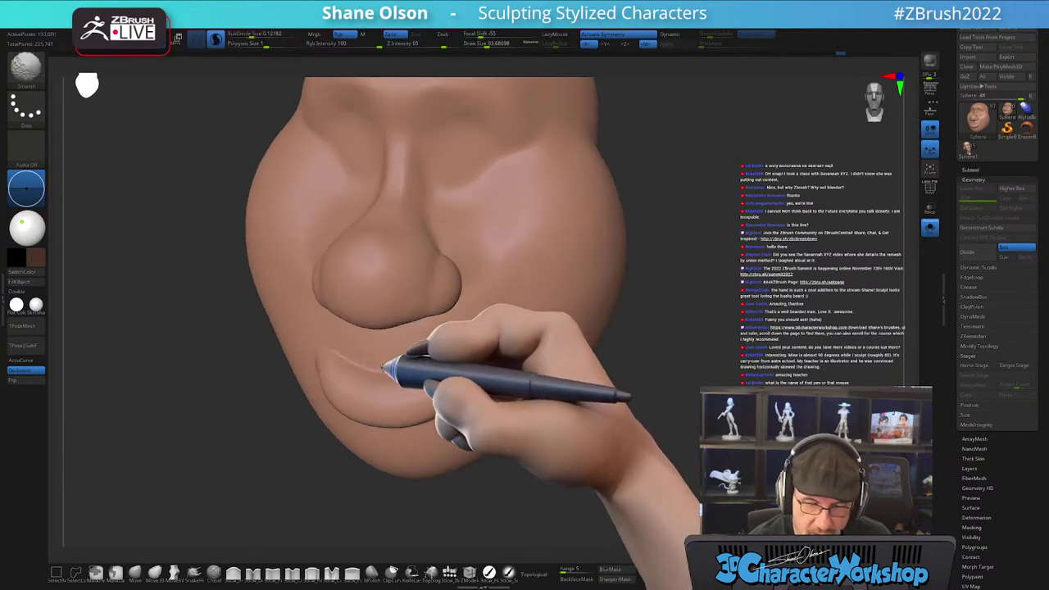
pyautogui.moveTo(370, 363); pyautogui.dragTo(437, 424)
# - Adjust the cheek contour beside the nose and smooth the cheek surface
pyautogui.moveTo(483, 385)
pyautogui.mouseDown(button='right')
pyautogui.moveTo(508, 330)
pyautogui.moveTo(489, 284)
pyautogui.moveTo(480, 340)
pyautogui.mouseUp(button='right')
pyautogui.moveTo(482, 340); pyautogui.dragTo(505, 327)
pyautogui.moveTo(516, 317)
pyautogui.keyDown('shift'); pyautogui.mouseDown()
pyautogui.moveTo(484, 274)
pyautogui.moveTo(517, 256)
pyautogui.moveTo(490, 237)
pyautogui.moveTo(499, 247)
pyautogui.mouseUp(); pyautogui.keyUp('shift')
pyautogui.moveTo(500, 247)
pyautogui.mouseDown(button='right')
pyautogui.moveTo(533, 290)
pyautogui.moveTo(524, 284)
pyautogui.moveTo(522, 300)
pyautogui.moveTo(584, 383)
pyautogui.moveTo(557, 363)
pyautogui.moveTo(614, 380)
pyautogui.moveTo(594, 377)
pyautogui.mouseUp(button='right')
pyautogui.keyDown('shift'); pyautogui.moveTo(493, 344); pyautogui.dragTo(485, 335); pyautogui.keyUp('shift')
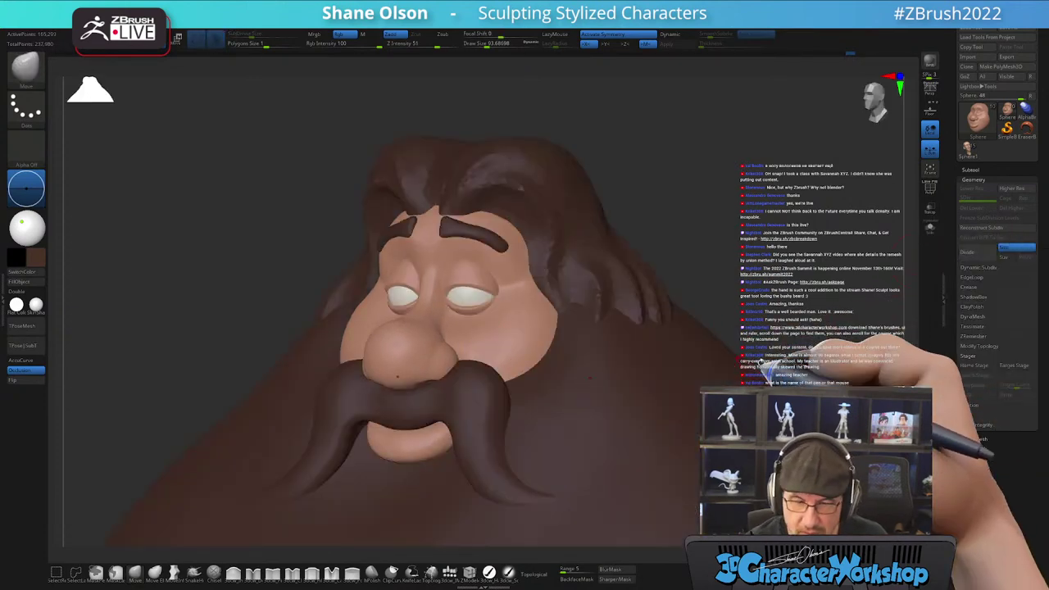
# - Bring the whole bust back into view with the polyframe on and smooth the nose
pyautogui.moveTo(762, 361); pyautogui.dragTo(708, 308, button='right')
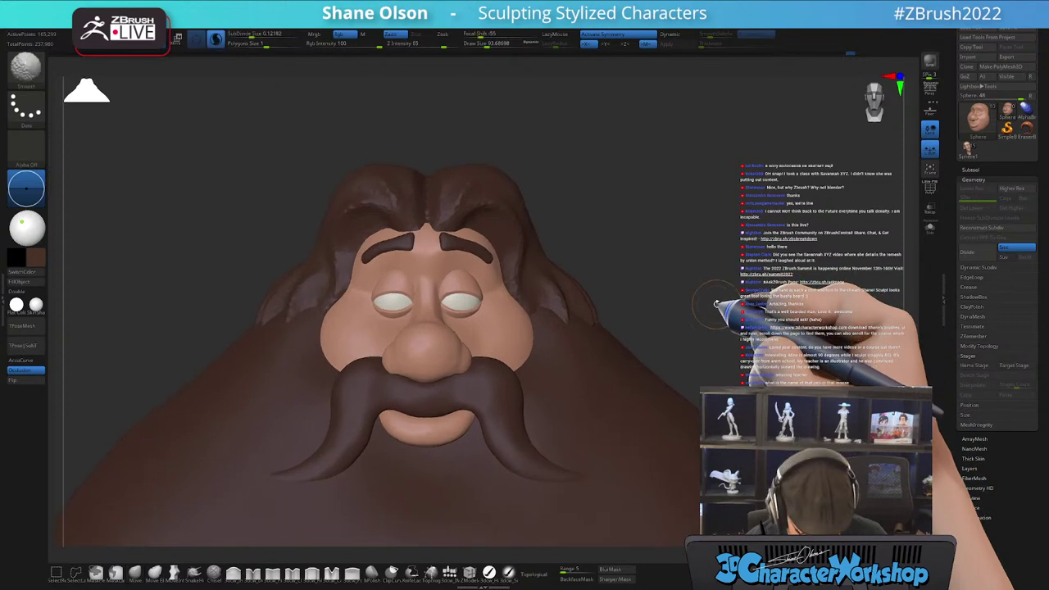
pyautogui.hotkey('shift', 'f')
pyautogui.hotkey('shift', 'f')
pyautogui.moveTo(658, 245)
pyautogui.keyDown('ctrl'); pyautogui.mouseDown(button='right')
pyautogui.moveTo(661, 274)
pyautogui.moveTo(649, 272)
pyautogui.mouseUp(button='right'); pyautogui.keyUp('ctrl')
pyautogui.hotkey('shift', 'f')
pyautogui.moveTo(403, 369)
pyautogui.keyDown('shift'); pyautogui.mouseDown()
pyautogui.moveTo(347, 332)
pyautogui.moveTo(354, 379)
pyautogui.mouseUp(); pyautogui.keyUp('shift')
# - Smooth the outer cheek and the forehead around the eyebrows to even out their mesh, then hide the polyframe
pyautogui.moveTo(739, 241); pyautogui.dragTo(731, 246, button='right')
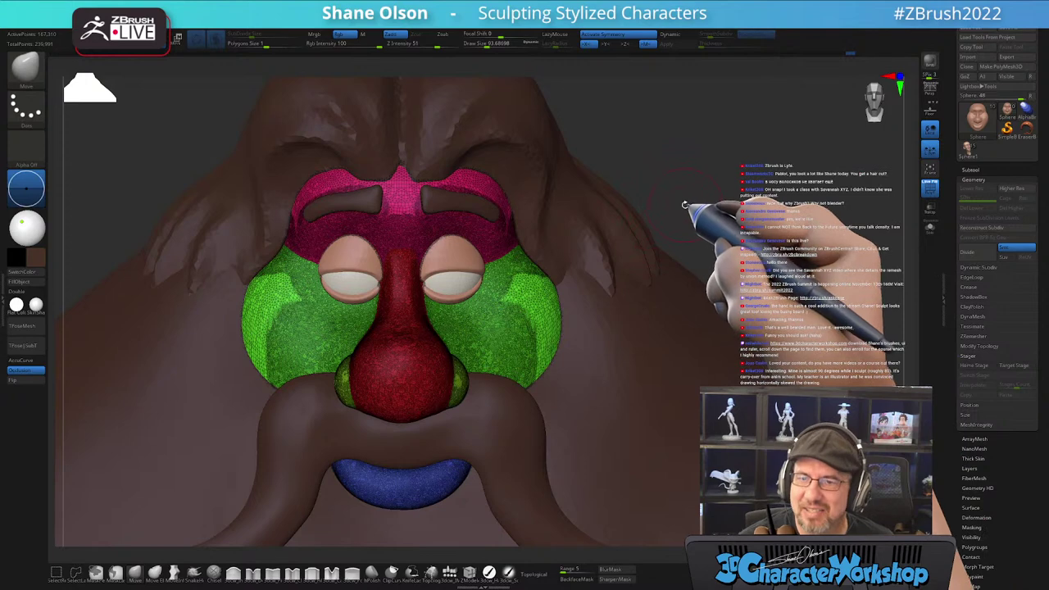
pyautogui.moveTo(703, 178); pyautogui.dragTo(673, 194, button='right')
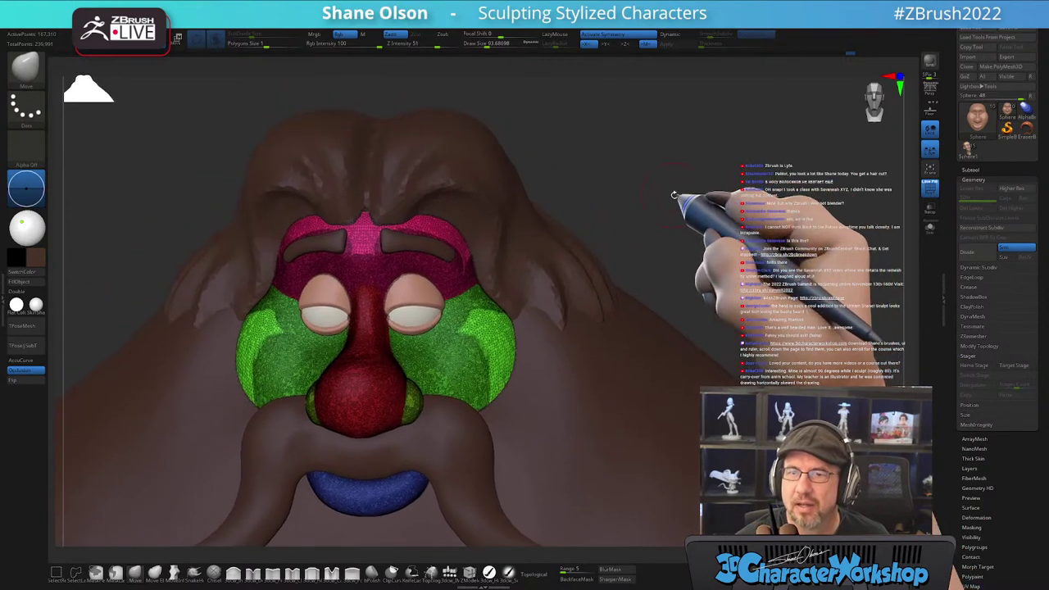
pyautogui.moveTo(643, 233); pyautogui.dragTo(625, 237, button='right')
pyautogui.moveTo(497, 305)
pyautogui.keyDown('shift'); pyautogui.mouseDown()
pyautogui.moveTo(491, 324)
pyautogui.moveTo(508, 352)
pyautogui.mouseUp(); pyautogui.keyUp('shift')
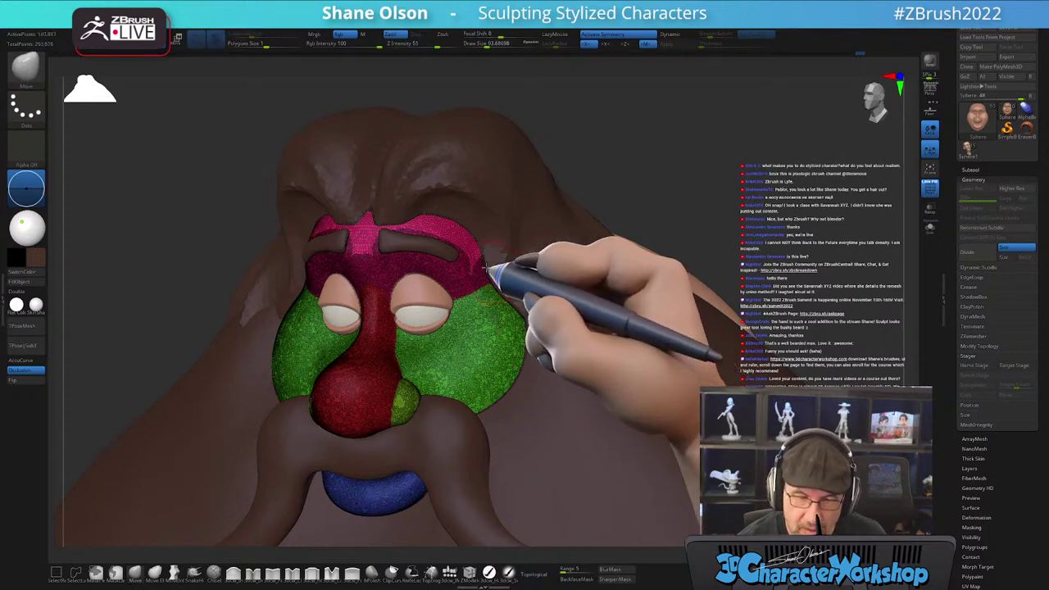
pyautogui.moveTo(363, 236)
pyautogui.keyDown('shift'); pyautogui.mouseDown()
pyautogui.moveTo(412, 216)
pyautogui.moveTo(491, 251)
pyautogui.moveTo(483, 267)
pyautogui.moveTo(493, 244)
pyautogui.mouseUp(); pyautogui.keyUp('shift')
pyautogui.moveTo(495, 240); pyautogui.dragTo(555, 358, button='right')
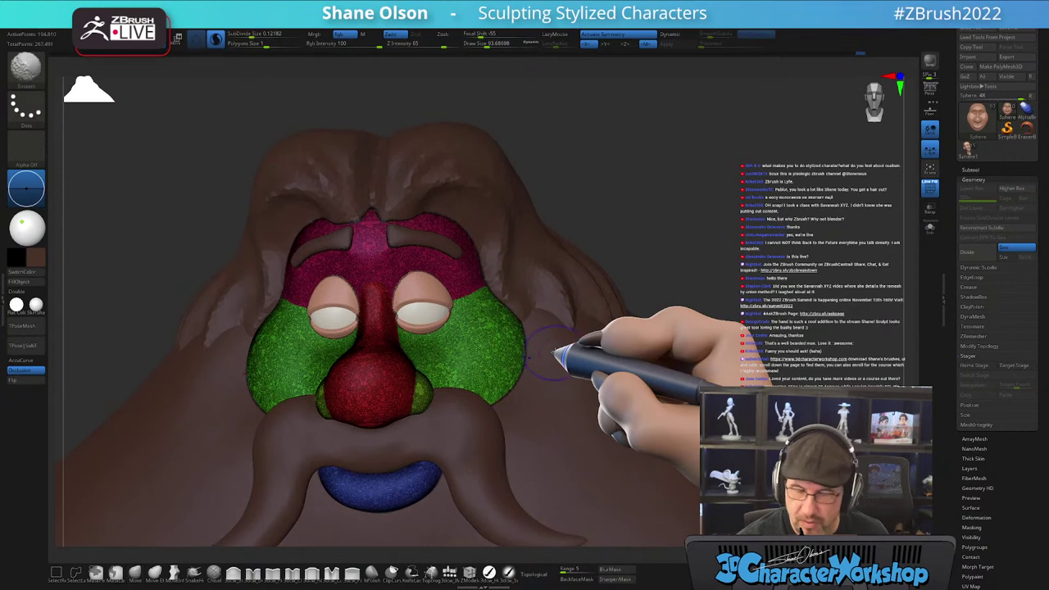
pyautogui.hotkey('shift', 'f')
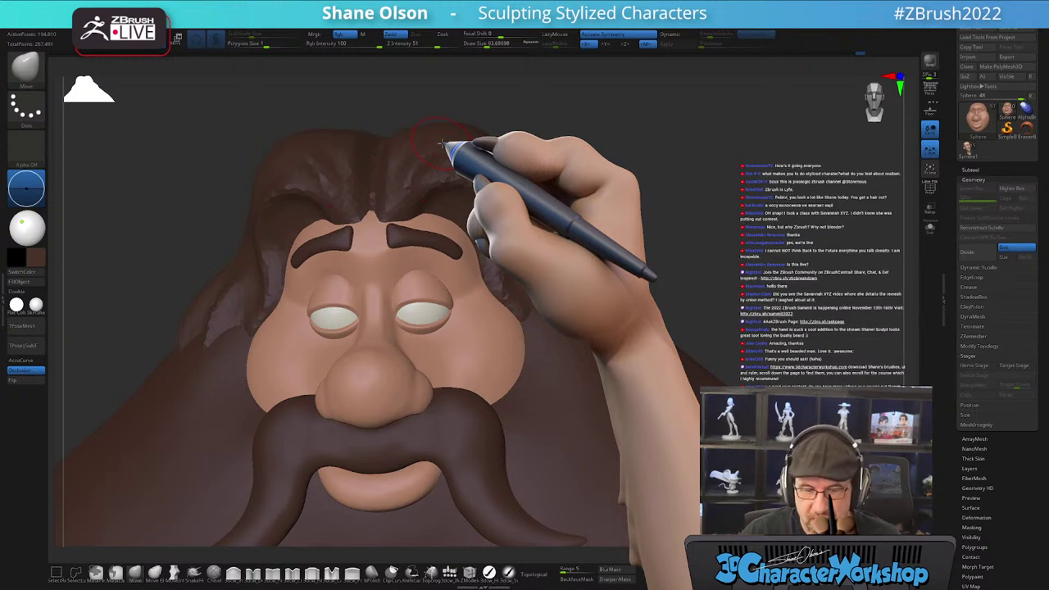
# - Nudge the temple beside the outer eyebrow with the Move brush at draw size about 202
pyautogui.moveTo(485, 303)
pyautogui.mouseDown(button='right')
pyautogui.moveTo(445, 287)
pyautogui.moveTo(469, 295)
pyautogui.mouseUp(button='right')
pyautogui.press(']')
pyautogui.press(']')
pyautogui.press(']')
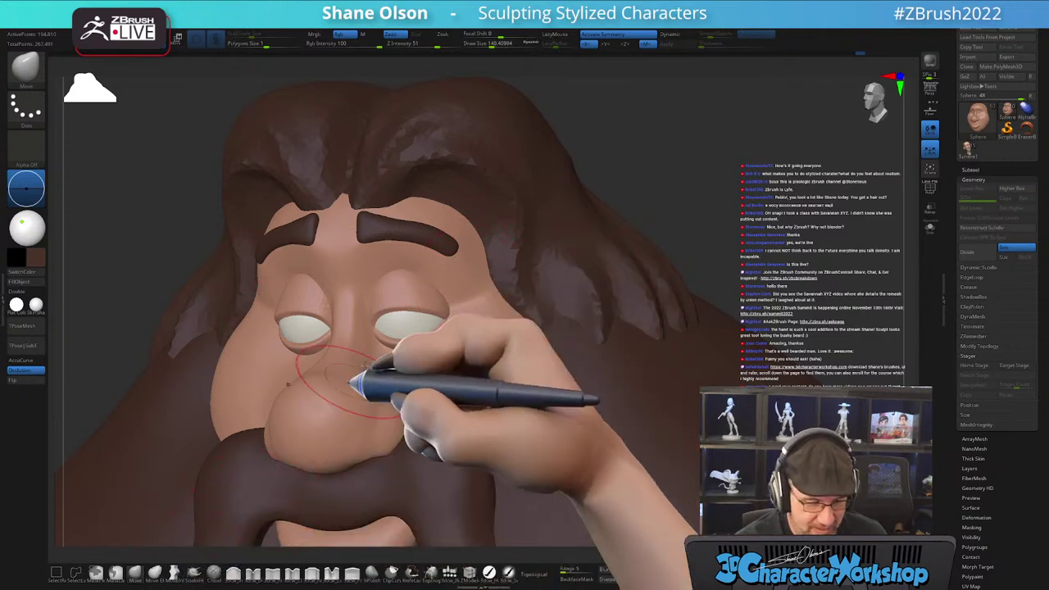
pyautogui.press(']')
pyautogui.press(']')
pyautogui.press(']')
pyautogui.moveTo(462, 247); pyautogui.dragTo(461, 242)
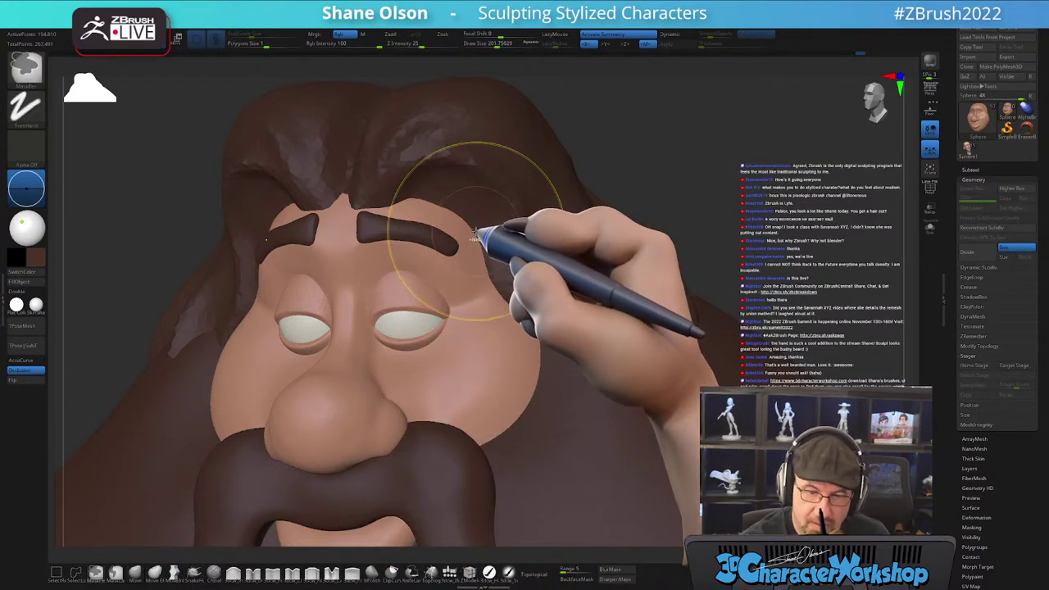
# - Make the eyebrows the active subtool and pull their outer ends inward with the Move brush at draw size about 140
pyautogui.hotkey('shift', 'f')
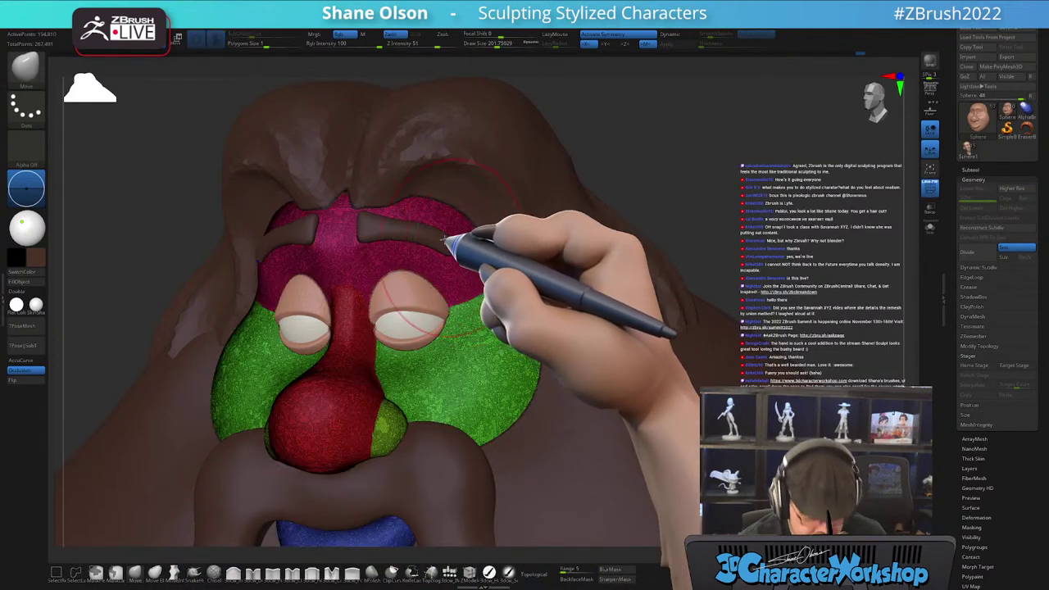
pyautogui.keyDown('alt'); pyautogui.click(434, 233); pyautogui.keyUp('alt')
pyautogui.moveTo(472, 248); pyautogui.dragTo(489, 248, button='right')
pyautogui.press('[')
pyautogui.press('[')
pyautogui.press('[')
pyautogui.moveTo(446, 240)
pyautogui.mouseDown()
pyautogui.moveTo(459, 257)
pyautogui.moveTo(412, 239)
pyautogui.mouseUp()
pyautogui.hotkey('shift', 'f')
pyautogui.keyDown('shift'); pyautogui.moveTo(513, 323); pyautogui.dragTo(522, 309, button='right'); pyautogui.keyUp('shift')
pyautogui.moveTo(643, 275); pyautogui.dragTo(648, 242)
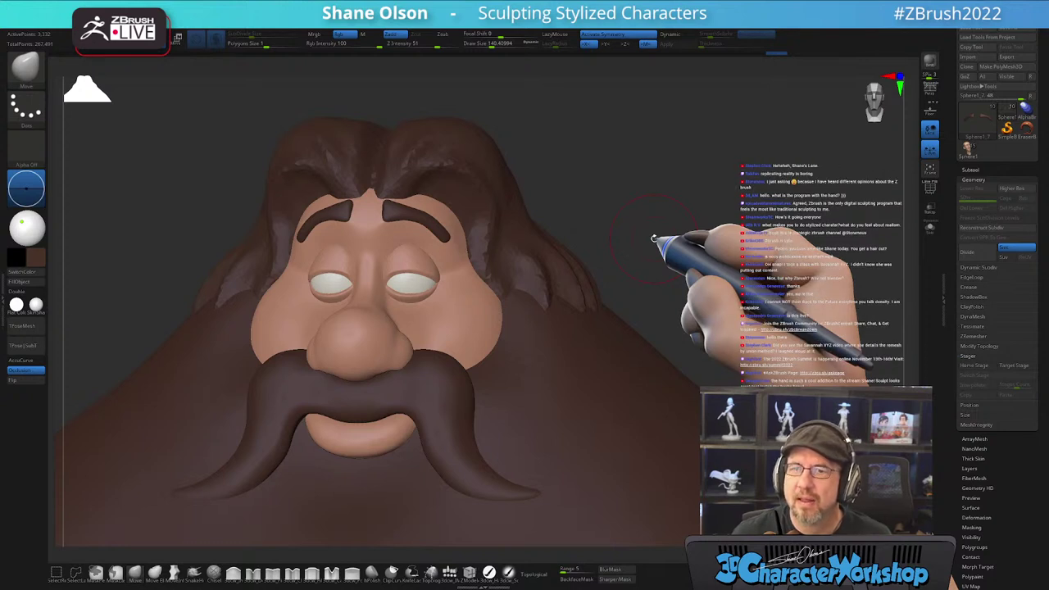
# - Examine the proportions of the face, hair and beard on the full bust from a distance and from several angles
pyautogui.moveTo(654, 238)
pyautogui.mouseDown()
pyautogui.moveTo(679, 248)
pyautogui.moveTo(665, 254)
pyautogui.mouseUp()
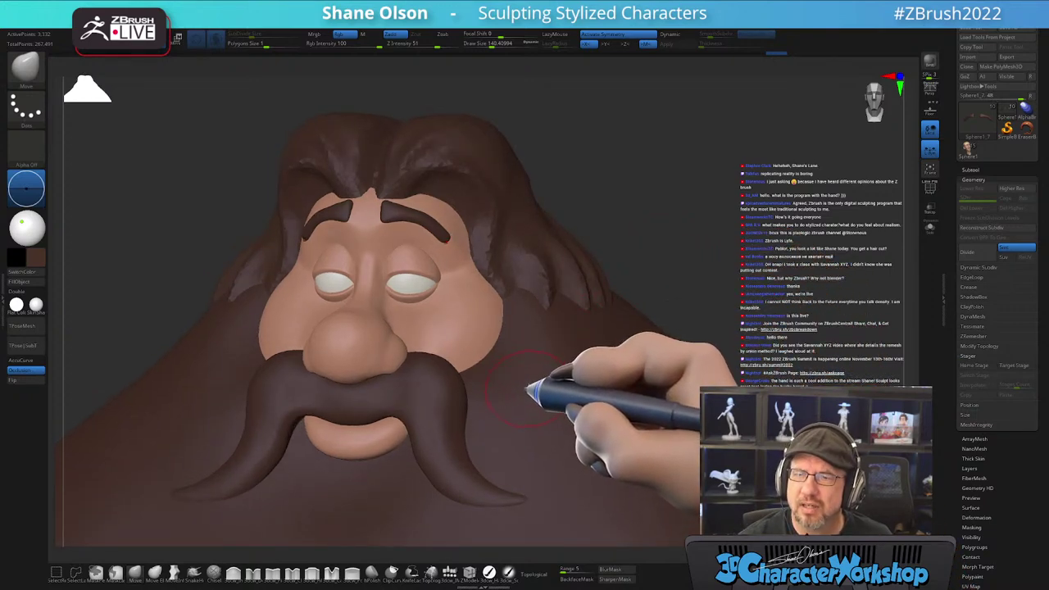
pyautogui.keyDown('alt'); pyautogui.moveTo(523, 385); pyautogui.dragTo(535, 366); pyautogui.keyUp('alt')
pyautogui.moveTo(622, 298)
pyautogui.keyDown('alt'); pyautogui.mouseDown()
pyautogui.moveTo(631, 279)
pyautogui.moveTo(574, 215)
pyautogui.moveTo(550, 215)
pyautogui.moveTo(520, 241)
pyautogui.mouseUp(); pyautogui.keyUp('alt')
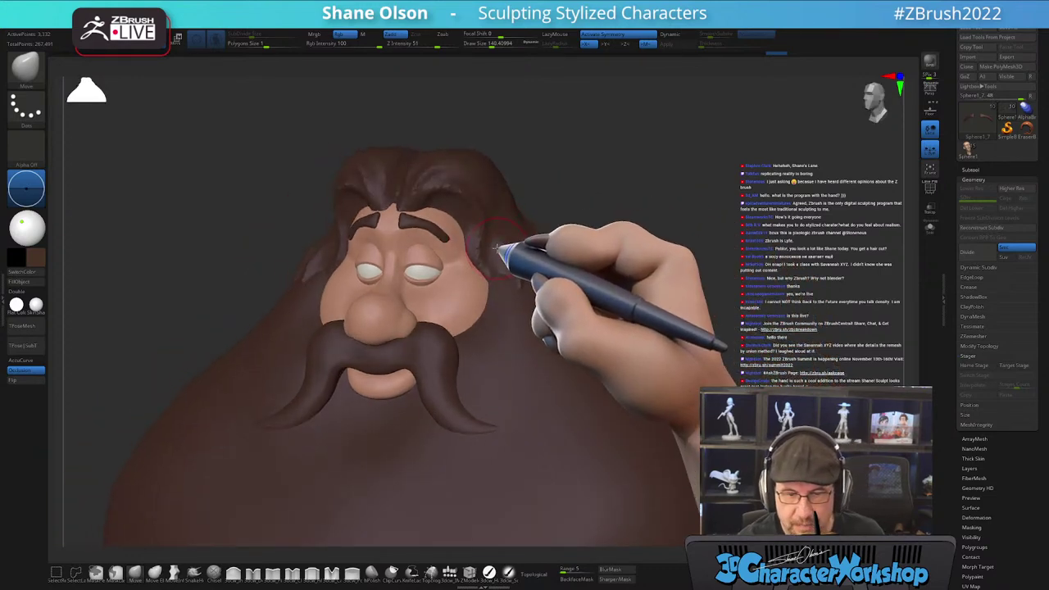
pyautogui.moveTo(518, 307)
pyautogui.mouseDown()
pyautogui.moveTo(539, 370)
pyautogui.moveTo(538, 290)
pyautogui.moveTo(674, 332)
pyautogui.moveTo(605, 332)
pyautogui.moveTo(614, 335)
pyautogui.moveTo(610, 326)
pyautogui.mouseUp()
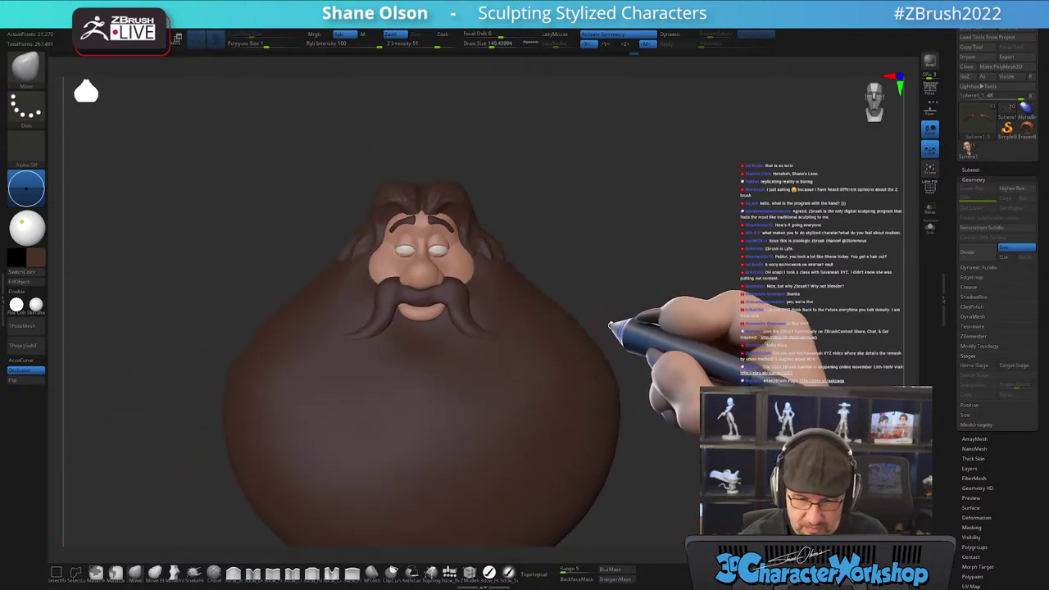
pyautogui.moveTo(597, 383); pyautogui.dragTo(604, 382)
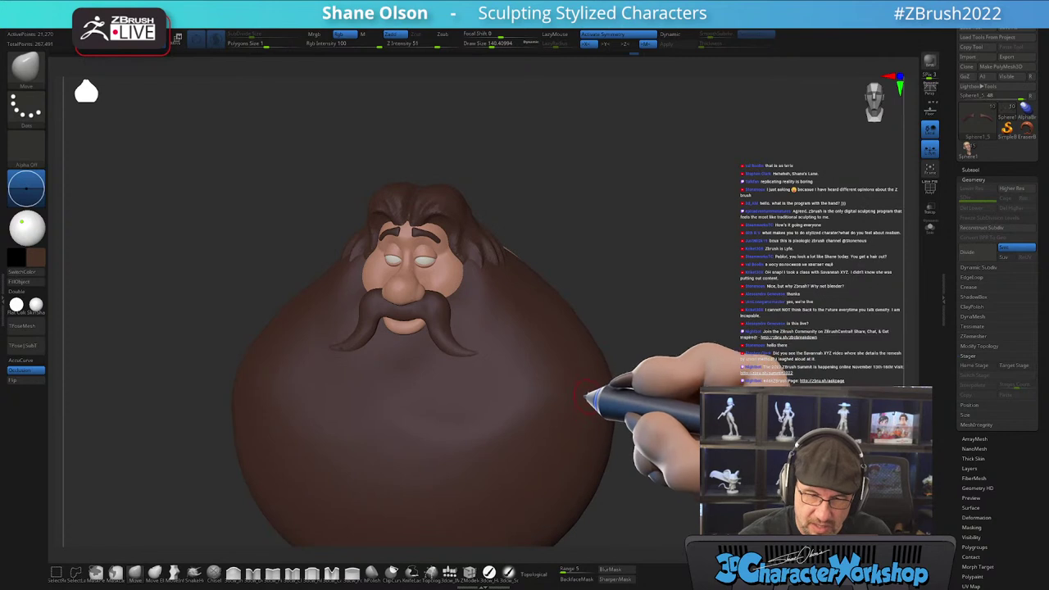
pyautogui.moveTo(677, 321); pyautogui.dragTo(672, 347)
pyautogui.moveTo(610, 272)
pyautogui.mouseDown()
pyautogui.moveTo(632, 267)
pyautogui.moveTo(608, 268)
pyautogui.moveTo(613, 260)
pyautogui.moveTo(599, 335)
pyautogui.mouseUp()
pyautogui.moveTo(618, 180)
pyautogui.keyDown('alt'); pyautogui.mouseDown()
pyautogui.moveTo(656, 295)
pyautogui.moveTo(679, 311)
pyautogui.moveTo(677, 342)
pyautogui.mouseUp(); pyautogui.keyUp('alt')
# - Switch to the soft paint brush with RGB intensity 20, turn off Sculptris Pro and sample the face's skin color
pyautogui.click(489, 572)
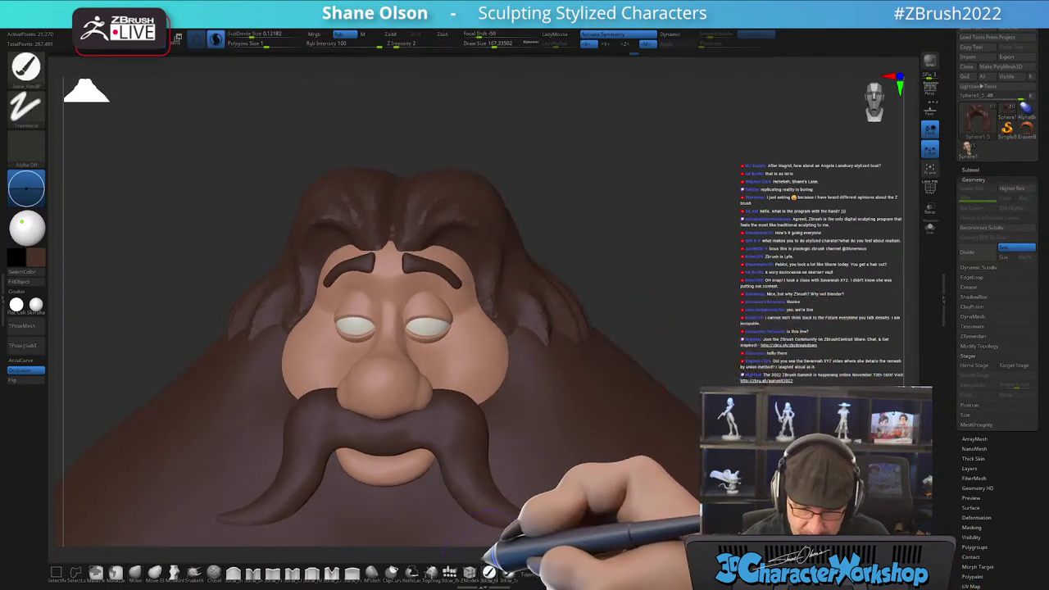
pyautogui.moveTo(475, 360); pyautogui.dragTo(466, 359)
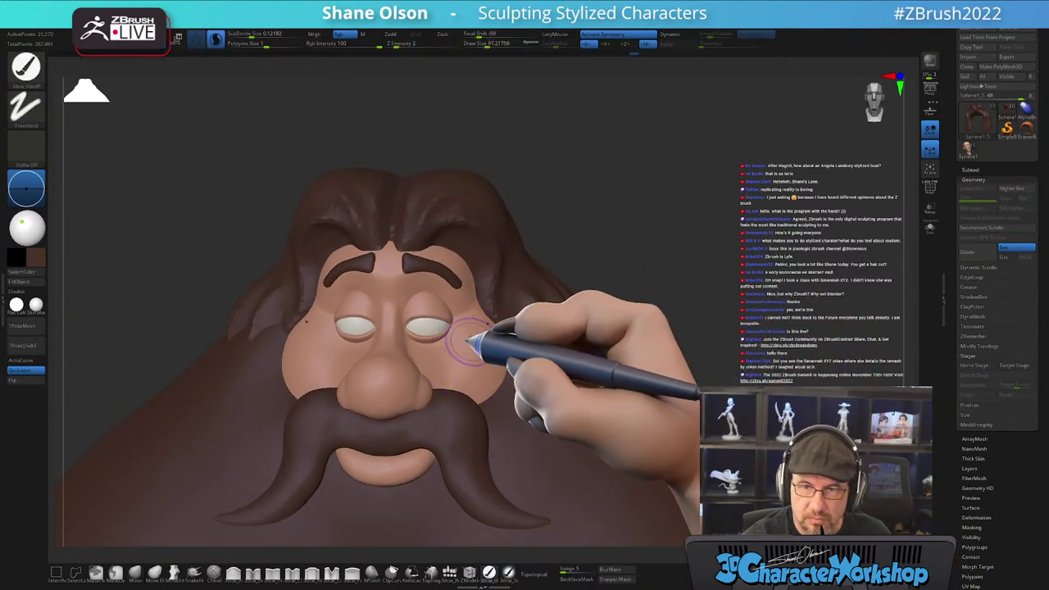
pyautogui.keyDown('alt'); pyautogui.moveTo(470, 341); pyautogui.dragTo(476, 354, button='right'); pyautogui.keyUp('alt')
pyautogui.click(508, 572)
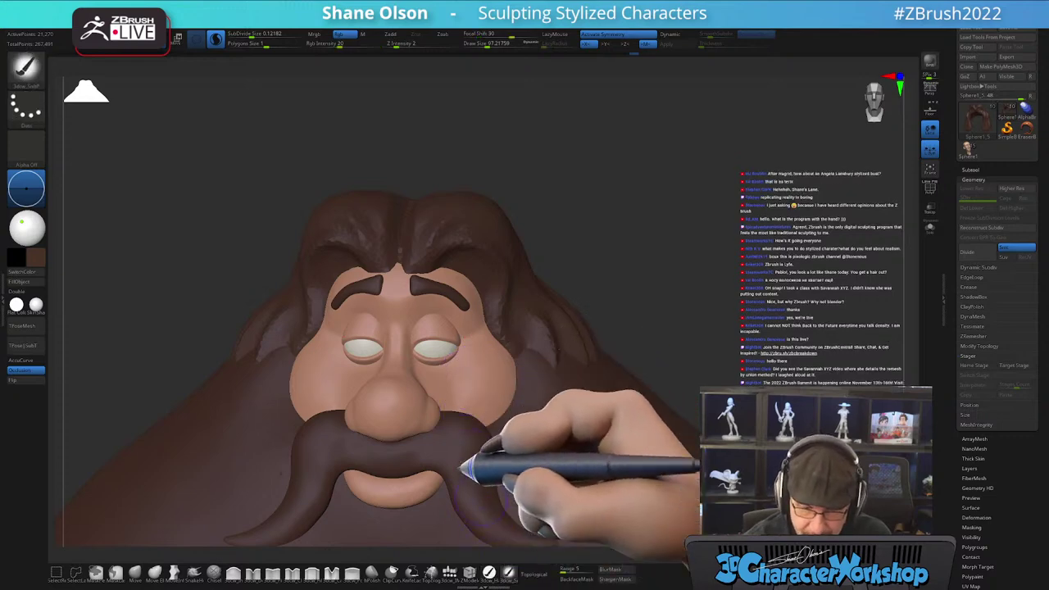
pyautogui.click(216, 40)
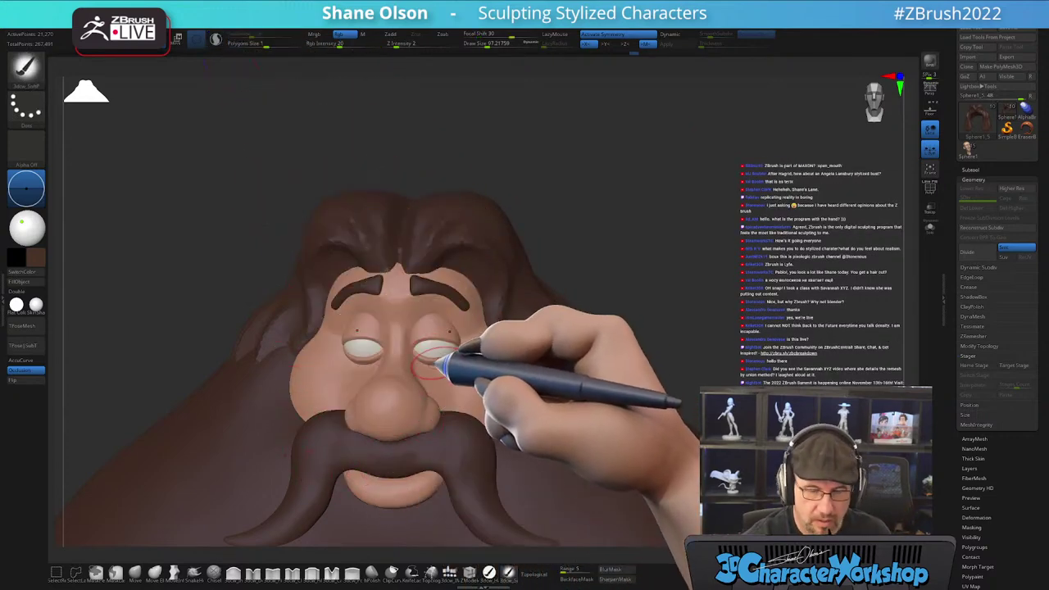
pyautogui.press('c')
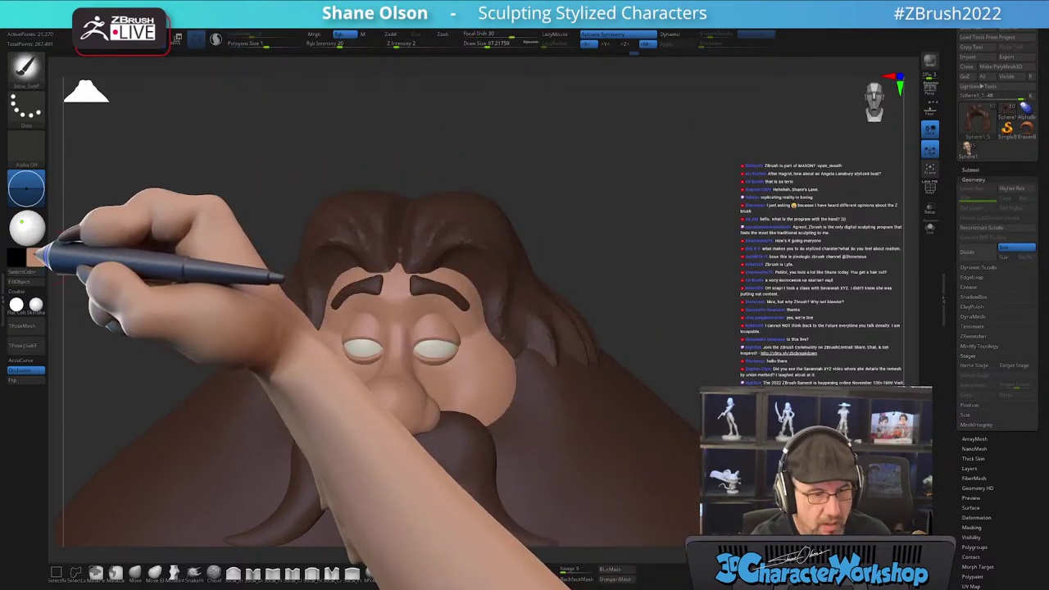
# - Choose a rosy pink and tint the nose and lips of the head at draw size about 202
pyautogui.click(34, 256)
pyautogui.moveTo(46, 179); pyautogui.dragTo(39, 178)
pyautogui.click(79, 239)
pyautogui.press('s')
pyautogui.moveTo(459, 360)
pyautogui.mouseDown()
pyautogui.moveTo(475, 359)
pyautogui.moveTo(480, 385)
pyautogui.mouseUp()
pyautogui.press('s')
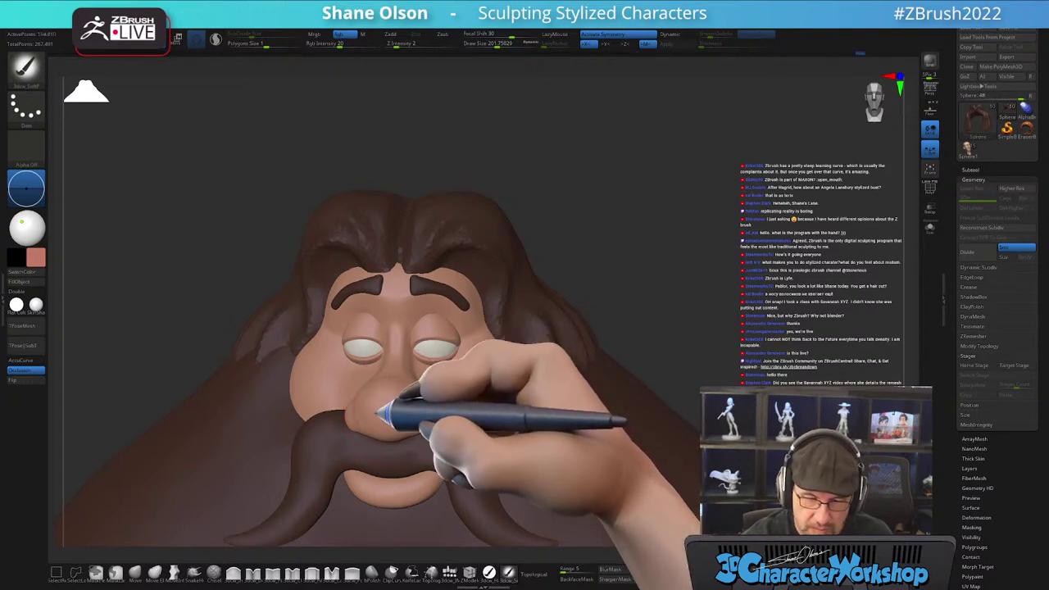
pyautogui.moveTo(520, 380); pyautogui.dragTo(459, 410, button='right')
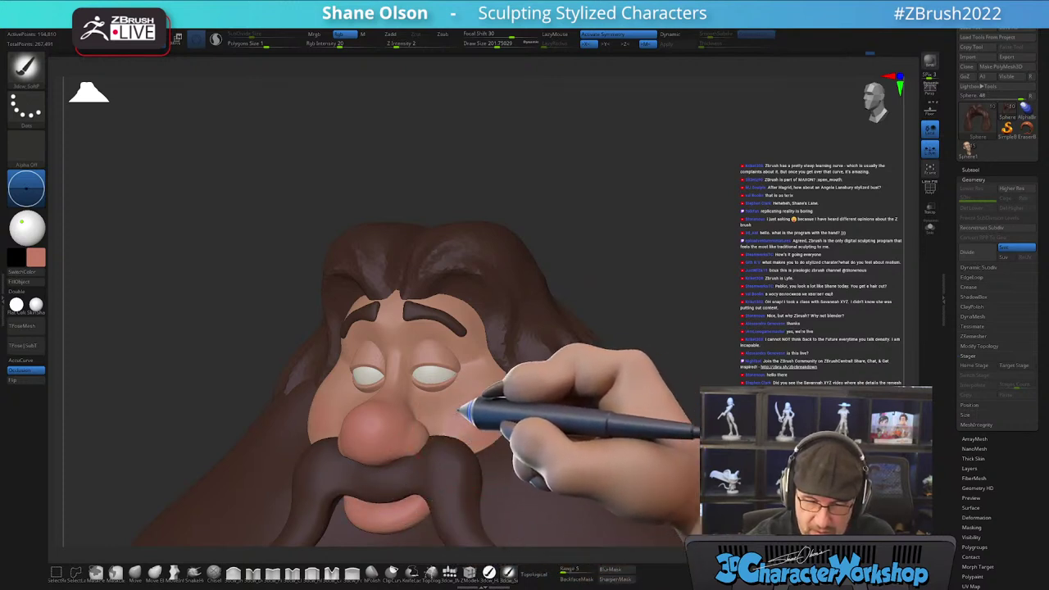
# - Blush the cheeks with the rosy pink paint, reducing the draw size to about 132
pyautogui.moveTo(501, 416)
pyautogui.mouseDown()
pyautogui.moveTo(535, 417)
pyautogui.moveTo(511, 429)
pyautogui.moveTo(449, 410)
pyautogui.moveTo(482, 350)
pyautogui.mouseUp()
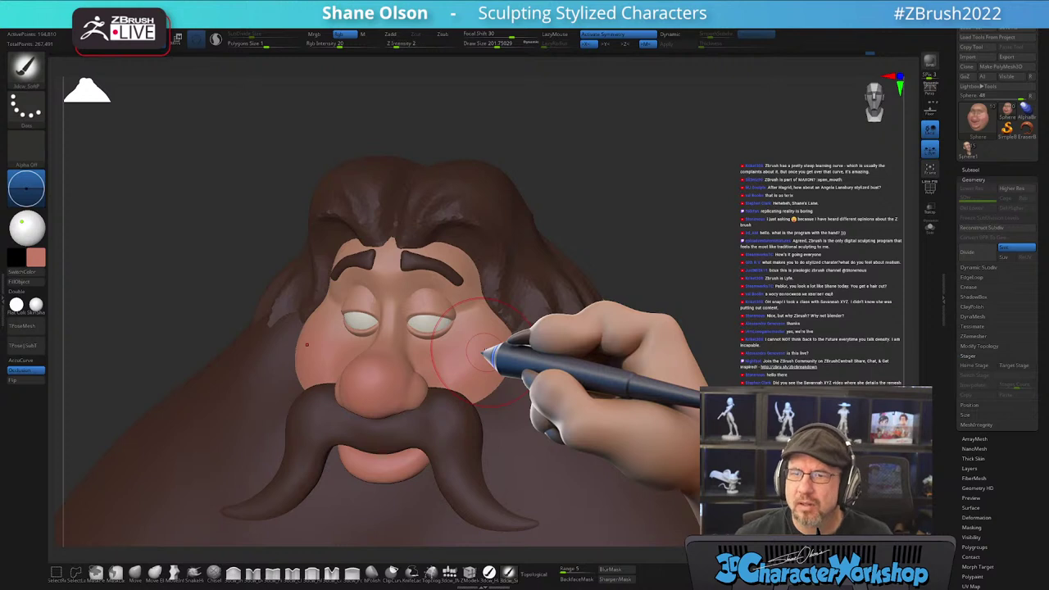
pyautogui.moveTo(459, 319)
pyautogui.mouseDown(button='right')
pyautogui.moveTo(480, 317)
pyautogui.moveTo(471, 335)
pyautogui.mouseUp(button='right')
pyautogui.keyDown('alt'); pyautogui.moveTo(472, 296); pyautogui.dragTo(474, 328, button='right'); pyautogui.keyUp('alt')
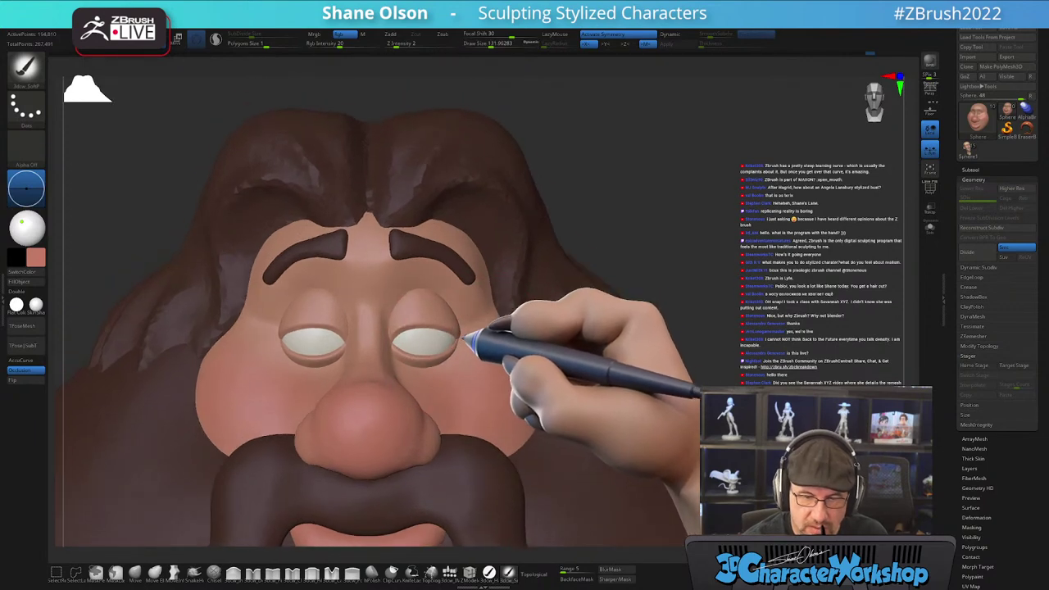
pyautogui.moveTo(475, 339); pyautogui.dragTo(428, 310)
pyautogui.moveTo(435, 263); pyautogui.dragTo(431, 296, button='right')
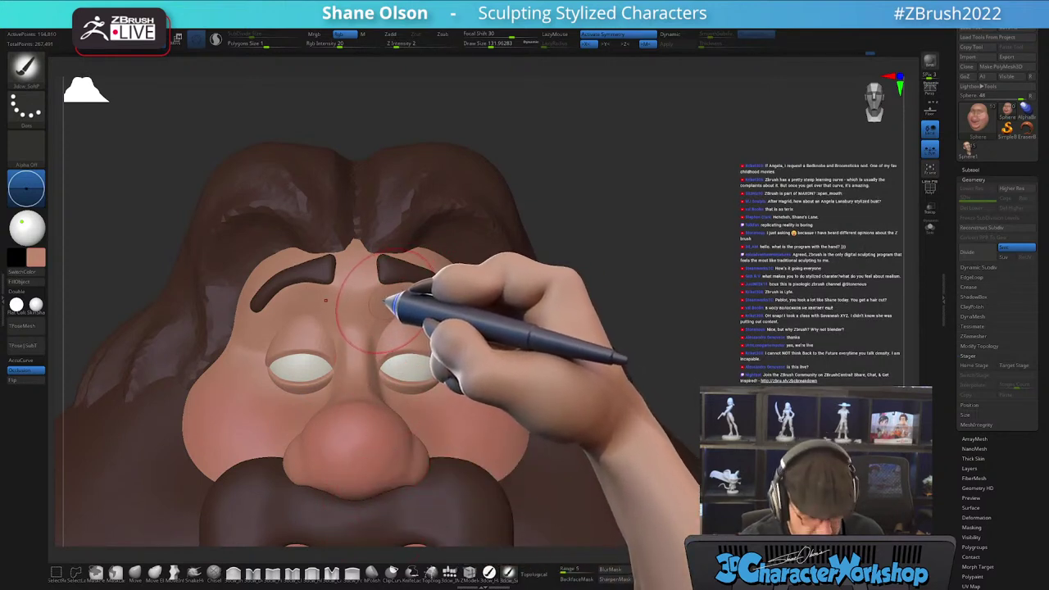
# - Choose a darker brown skin tone and shade the eye sockets beneath the eyebrows at draw size about 65
pyautogui.click(38, 256)
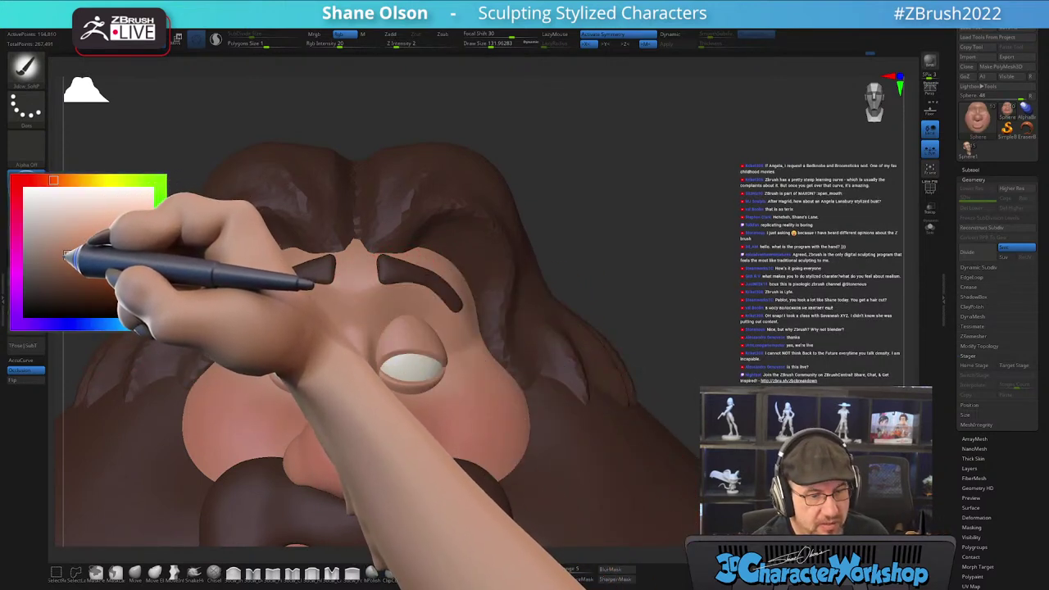
pyautogui.click(64, 261)
pyautogui.press('s')
pyautogui.moveTo(417, 309)
pyautogui.mouseDown()
pyautogui.moveTo(464, 276)
pyautogui.moveTo(421, 297)
pyautogui.mouseUp()
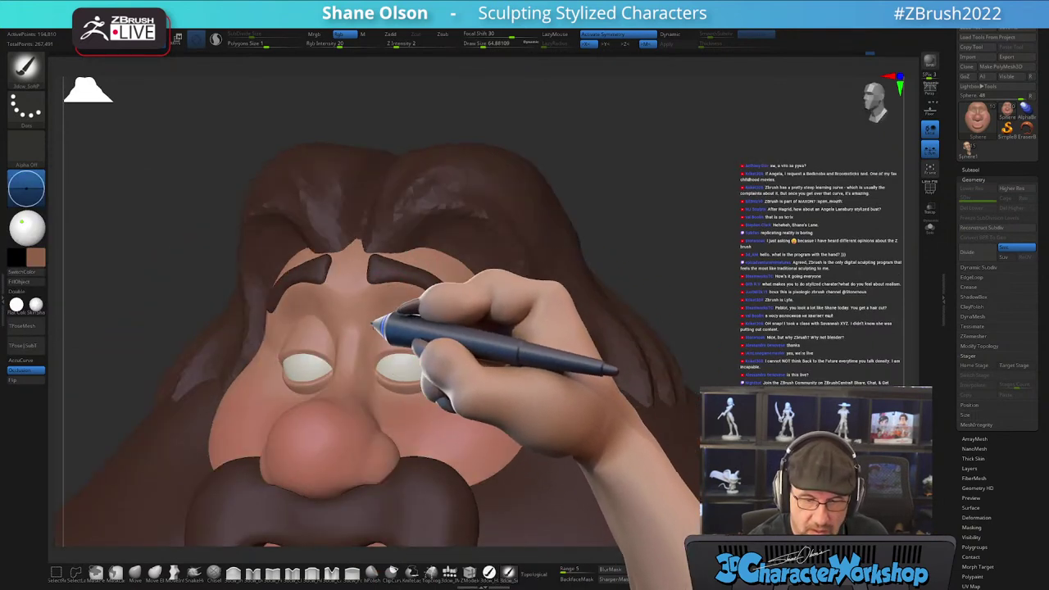
pyautogui.keyDown('alt'); pyautogui.moveTo(439, 284); pyautogui.dragTo(441, 262, button='right'); pyautogui.keyUp('alt')
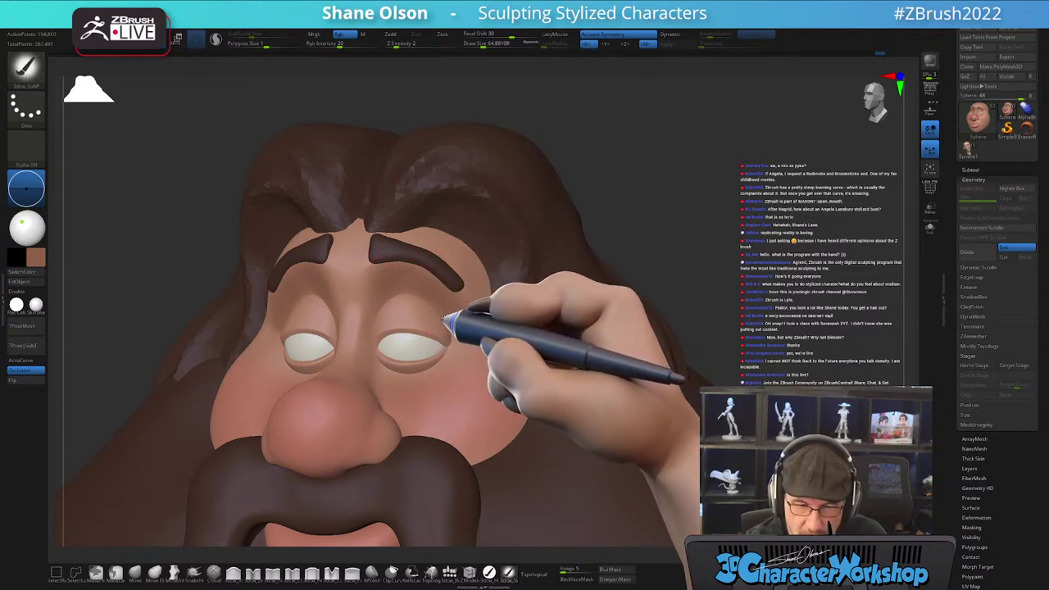
# - Deepen the brown shading around the eyes and tint the upper eyelids at draw size about 104
pyautogui.moveTo(448, 285)
pyautogui.keyDown('alt'); pyautogui.mouseDown(button='right')
pyautogui.moveTo(454, 265)
pyautogui.moveTo(430, 276)
pyautogui.mouseUp(button='right'); pyautogui.keyUp('alt')
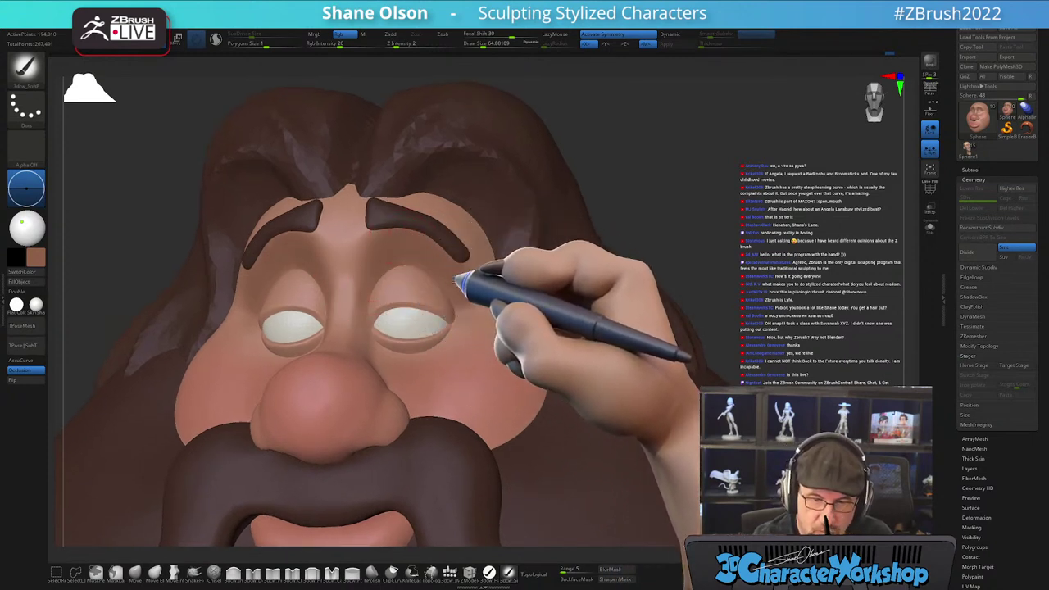
pyautogui.moveTo(459, 276)
pyautogui.keyDown('alt'); pyautogui.mouseDown(button='right')
pyautogui.moveTo(461, 242)
pyautogui.moveTo(445, 276)
pyautogui.moveTo(459, 237)
pyautogui.moveTo(475, 254)
pyautogui.moveTo(468, 262)
pyautogui.moveTo(516, 246)
pyautogui.moveTo(474, 265)
pyautogui.moveTo(425, 254)
pyautogui.mouseUp(button='right'); pyautogui.keyUp('alt')
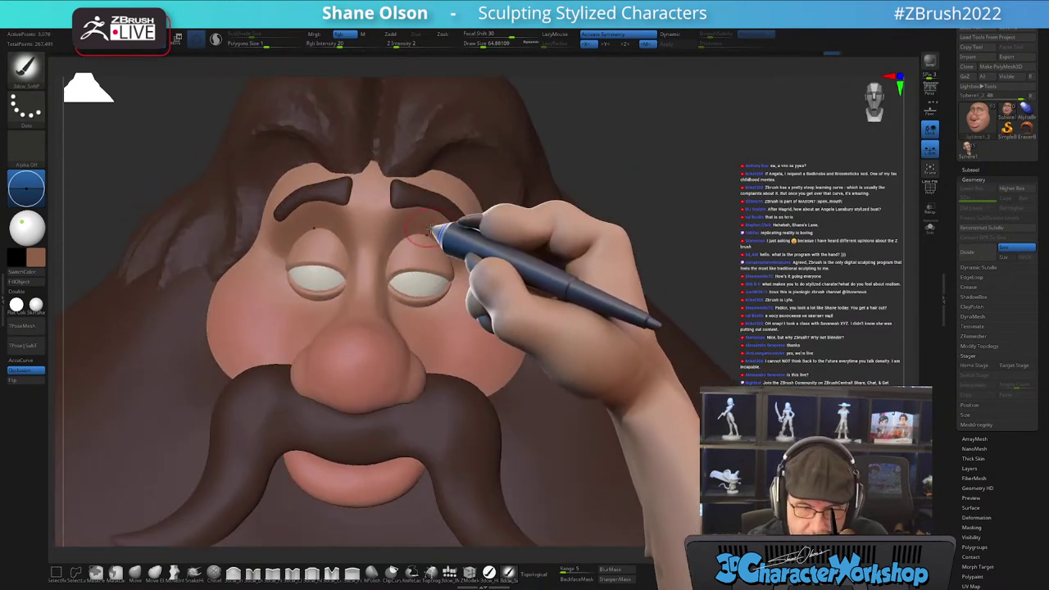
pyautogui.moveTo(419, 257); pyautogui.dragTo(412, 246)
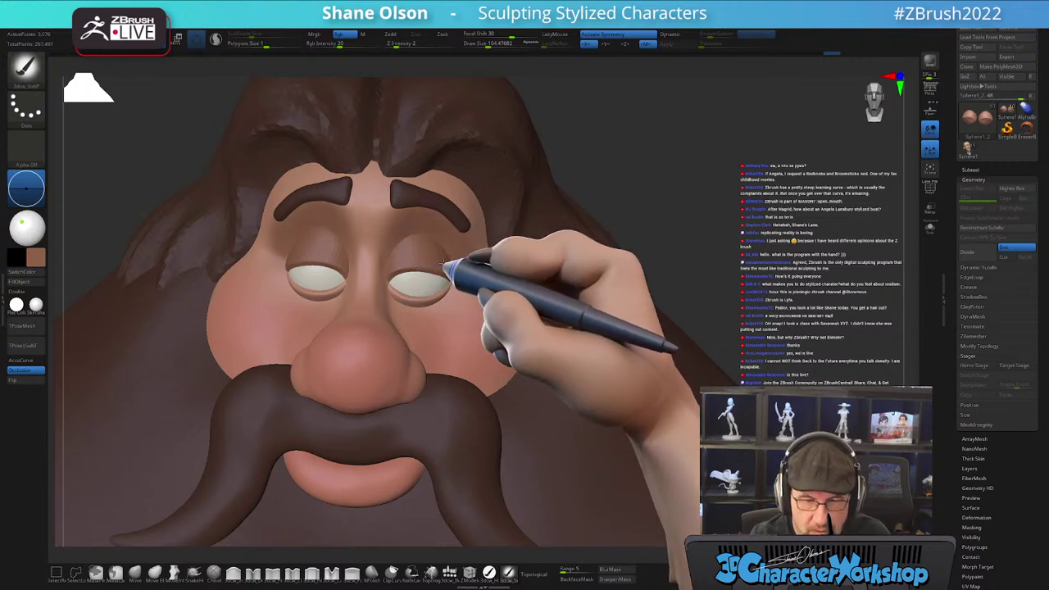
# - Make the lower eyelids active and shade them with the darker brown skin tone
pyautogui.moveTo(435, 265)
pyautogui.mouseDown(button='right')
pyautogui.moveTo(427, 240)
pyautogui.moveTo(419, 242)
pyautogui.mouseUp(button='right')
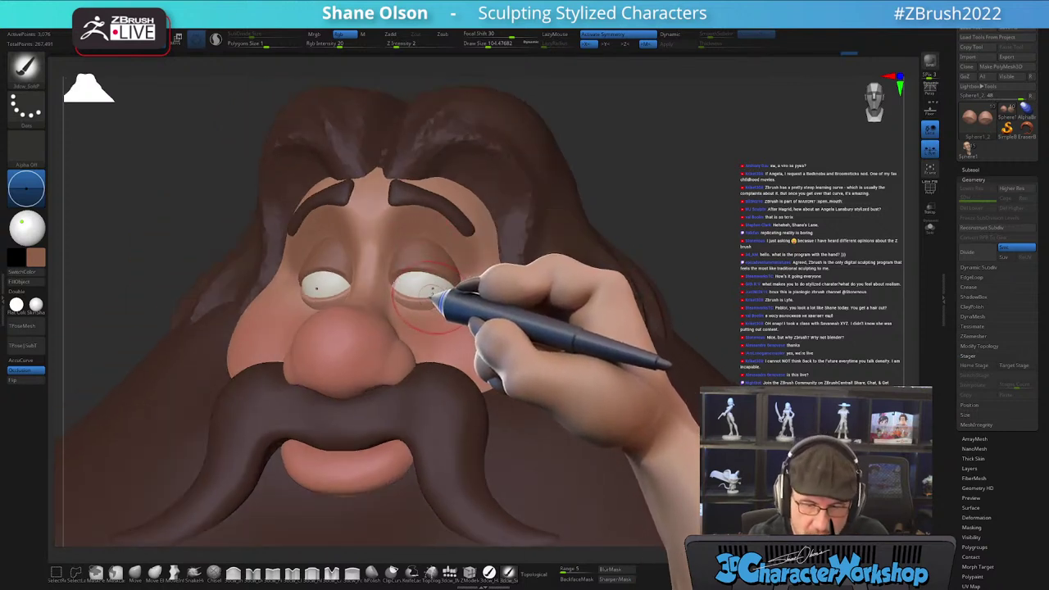
pyautogui.hotkey('shift', 'f')
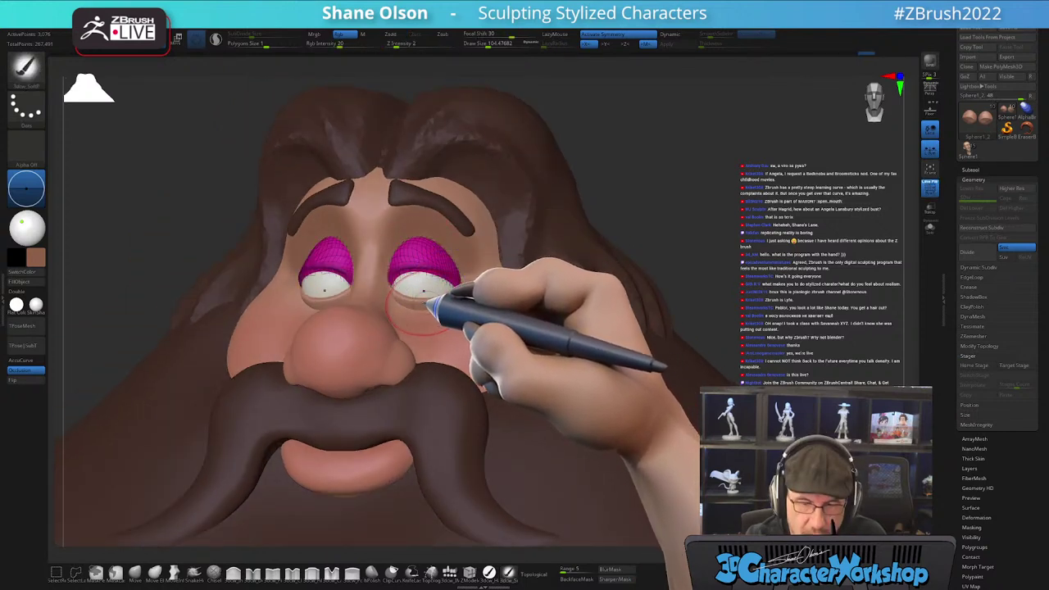
pyautogui.keyDown('alt'); pyautogui.click(427, 304); pyautogui.keyUp('alt')
pyautogui.hotkey('shift', 'f')
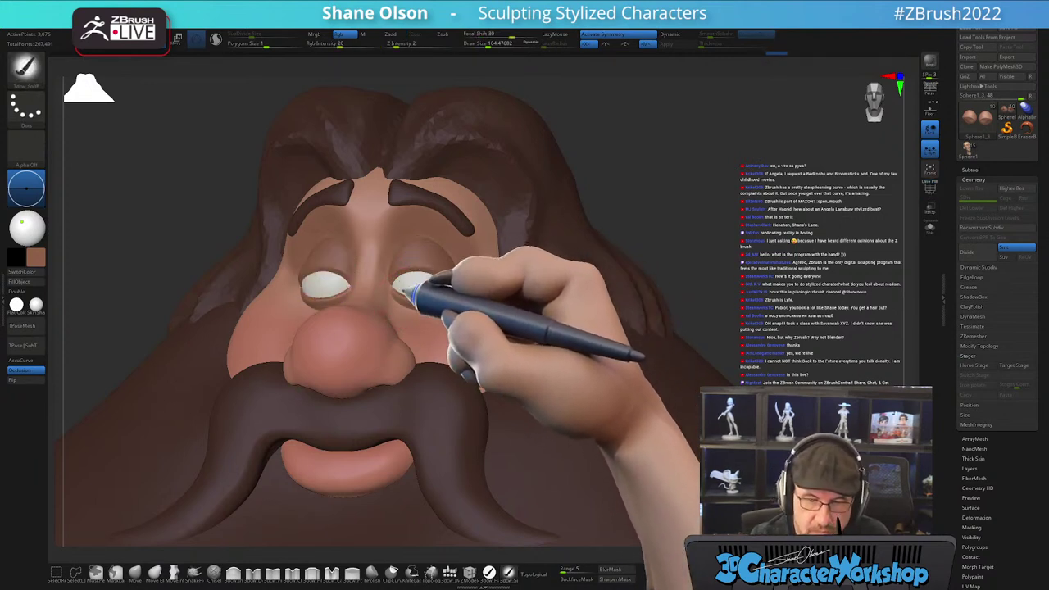
pyautogui.moveTo(447, 269)
pyautogui.mouseDown(button='right')
pyautogui.moveTo(465, 266)
pyautogui.moveTo(445, 265)
pyautogui.mouseUp(button='right')
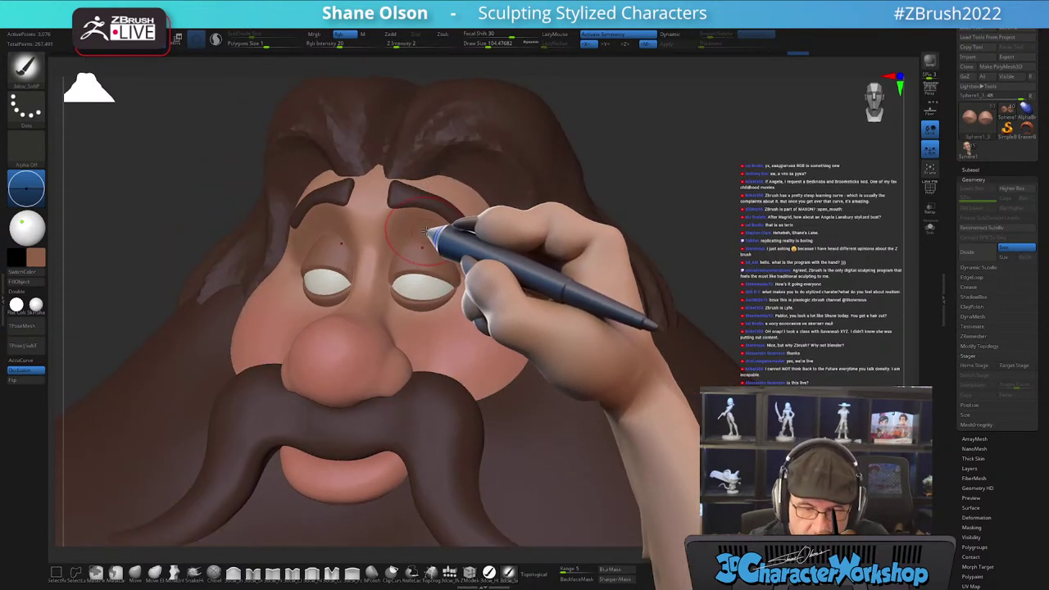
pyautogui.hotkey('shift', 'f')
pyautogui.hotkey('shift', 'f')
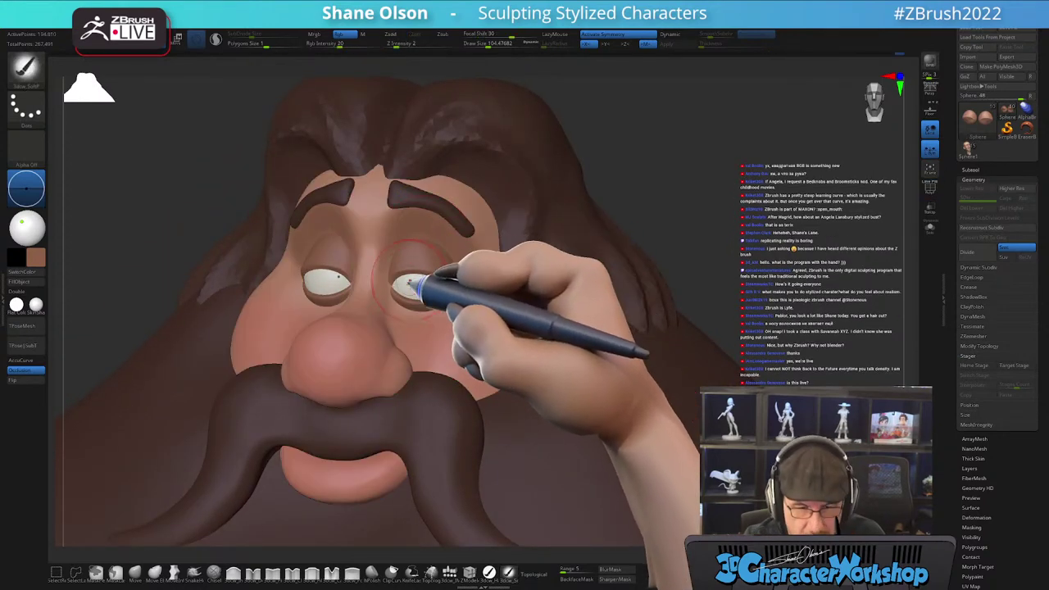
# - Make the head active and shade the skin around the eyes brown, reducing the draw size from about 51 to about 29
pyautogui.moveTo(409, 287); pyautogui.dragTo(395, 284)
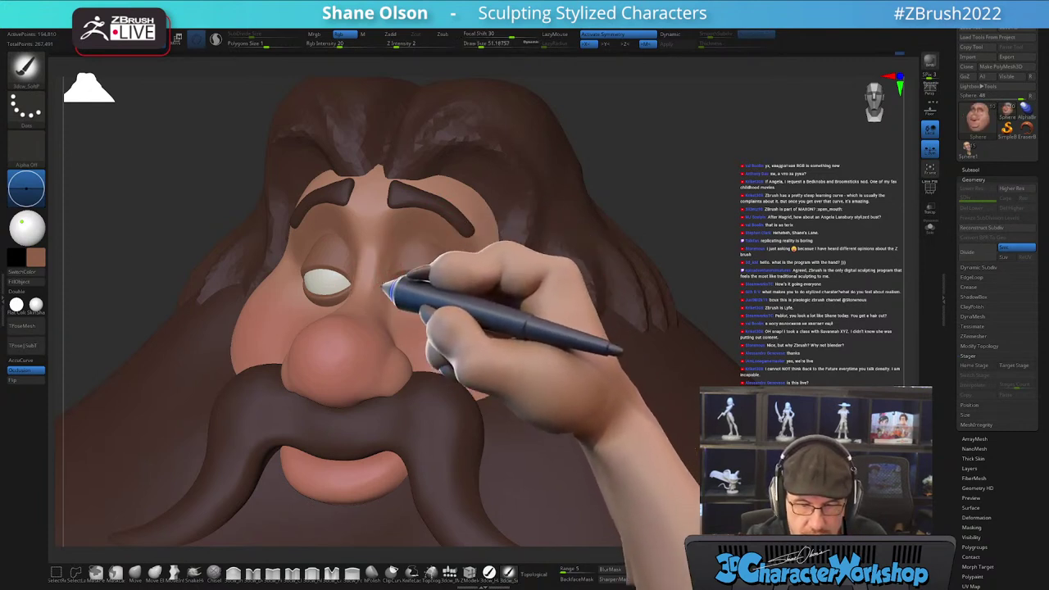
pyautogui.keyDown('ctrl'); pyautogui.moveTo(454, 264); pyautogui.dragTo(451, 276, button='right'); pyautogui.keyUp('ctrl')
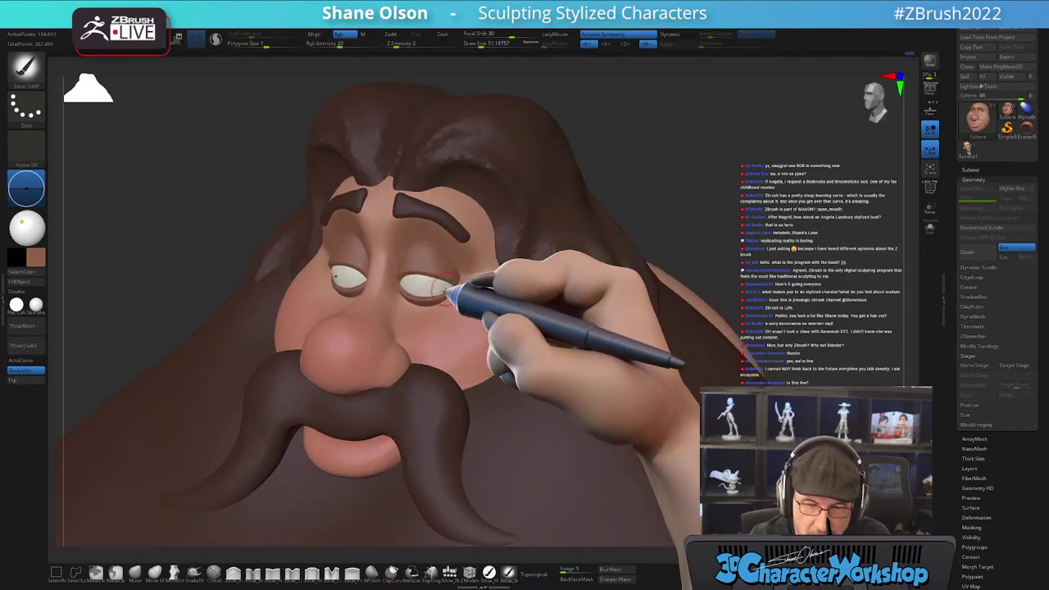
pyautogui.keyDown('ctrl'); pyautogui.moveTo(507, 287); pyautogui.dragTo(601, 283, button='right'); pyautogui.keyUp('ctrl')
pyautogui.keyDown('ctrl'); pyautogui.moveTo(675, 290); pyautogui.dragTo(632, 249, button='right'); pyautogui.keyUp('ctrl')
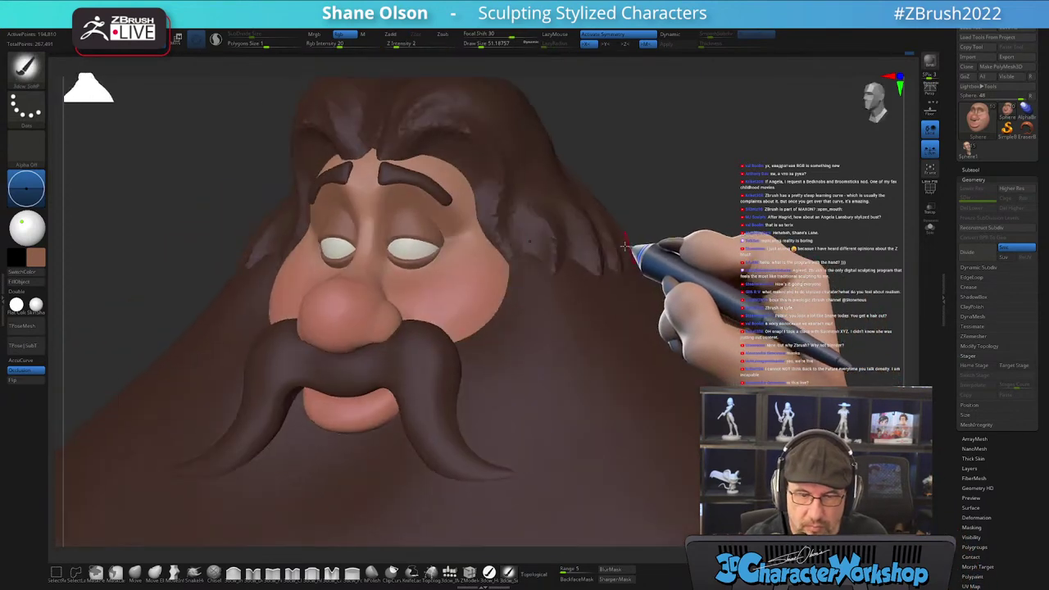
pyautogui.keyDown('ctrl'); pyautogui.moveTo(468, 218); pyautogui.dragTo(449, 219, button='right'); pyautogui.keyUp('ctrl')
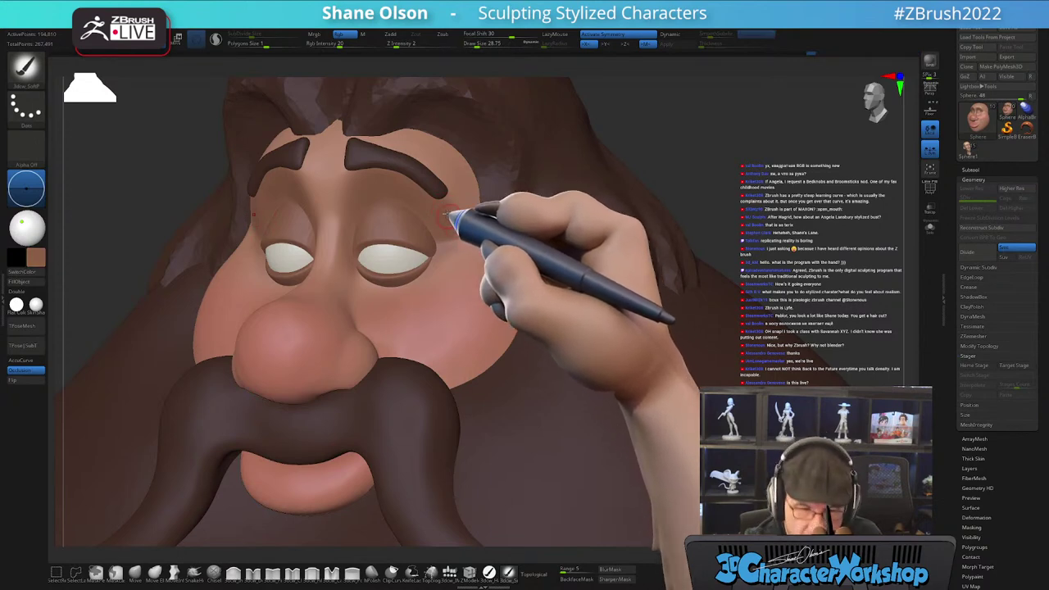
# - Make the beard active and examine the whole bust's shape and colouring, raising the draw size to about 239
pyautogui.keyDown('ctrl'); pyautogui.moveTo(470, 258); pyautogui.dragTo(508, 253, button='right'); pyautogui.keyUp('ctrl')
pyautogui.moveTo(620, 248)
pyautogui.keyDown('ctrl'); pyautogui.mouseDown(button='right')
pyautogui.moveTo(637, 246)
pyautogui.moveTo(637, 277)
pyautogui.moveTo(623, 276)
pyautogui.moveTo(667, 269)
pyautogui.moveTo(668, 310)
pyautogui.mouseUp(button='right'); pyautogui.keyUp('ctrl')
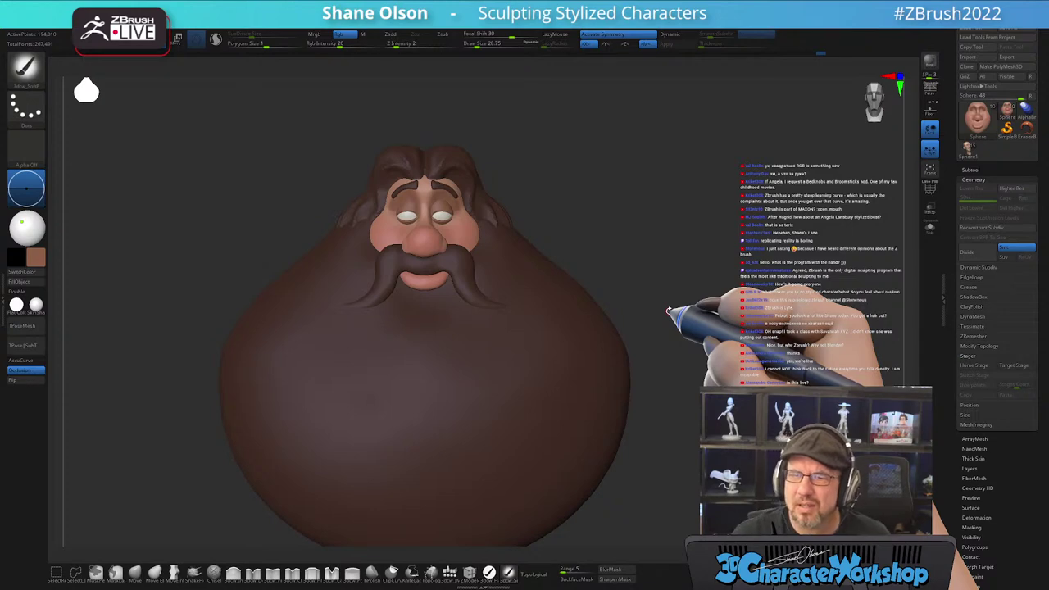
pyautogui.press('s')
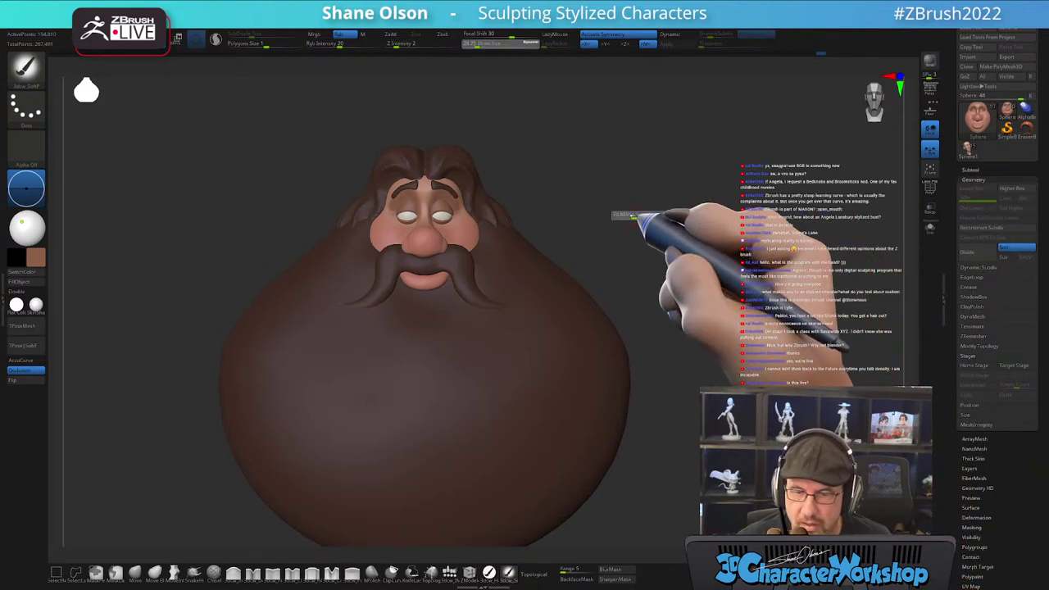
pyautogui.moveTo(642, 214)
pyautogui.mouseDown(button='right')
pyautogui.moveTo(648, 229)
pyautogui.moveTo(631, 237)
pyautogui.mouseUp(button='right')
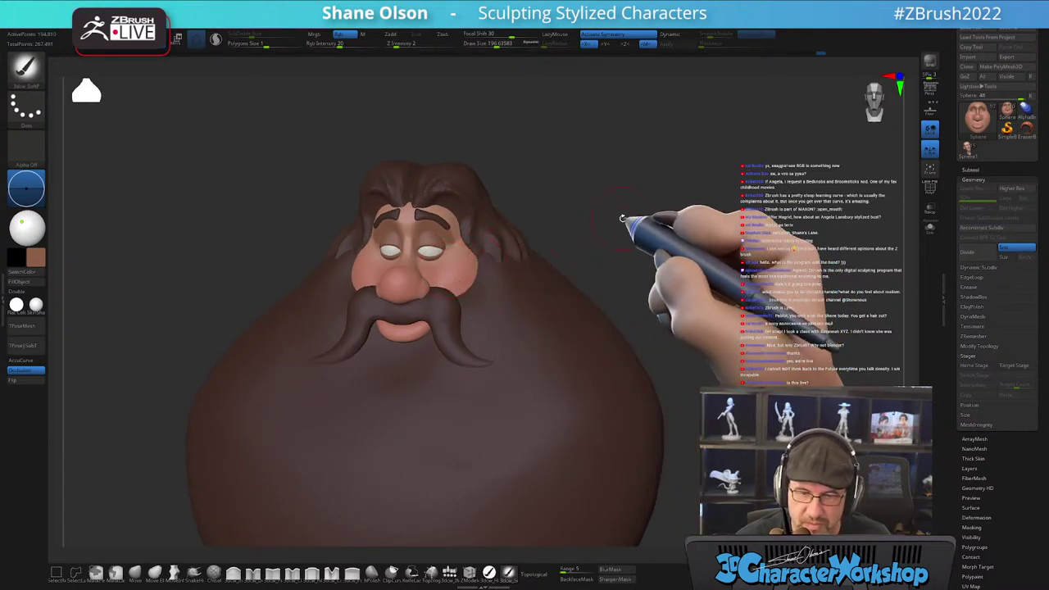
pyautogui.moveTo(614, 227)
pyautogui.mouseDown(button='right')
pyautogui.moveTo(627, 233)
pyautogui.moveTo(614, 214)
pyautogui.mouseUp(button='right')
pyautogui.keyDown('alt'); pyautogui.moveTo(600, 164); pyautogui.dragTo(595, 138, button='right'); pyautogui.keyUp('alt')
pyautogui.moveTo(537, 244); pyautogui.dragTo(579, 211, button='right')
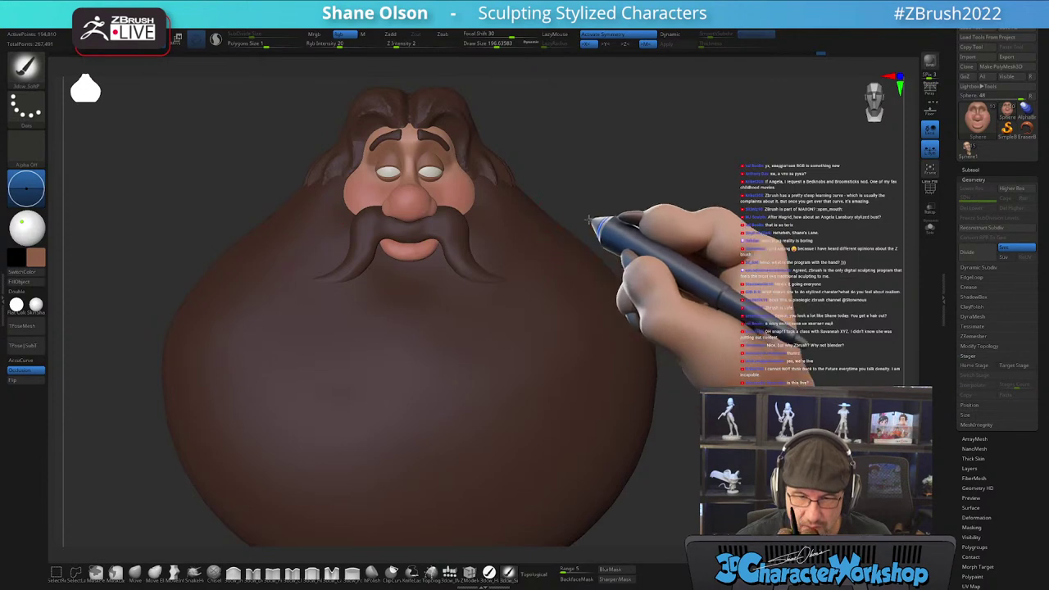
pyautogui.hotkey('shift', 'f')
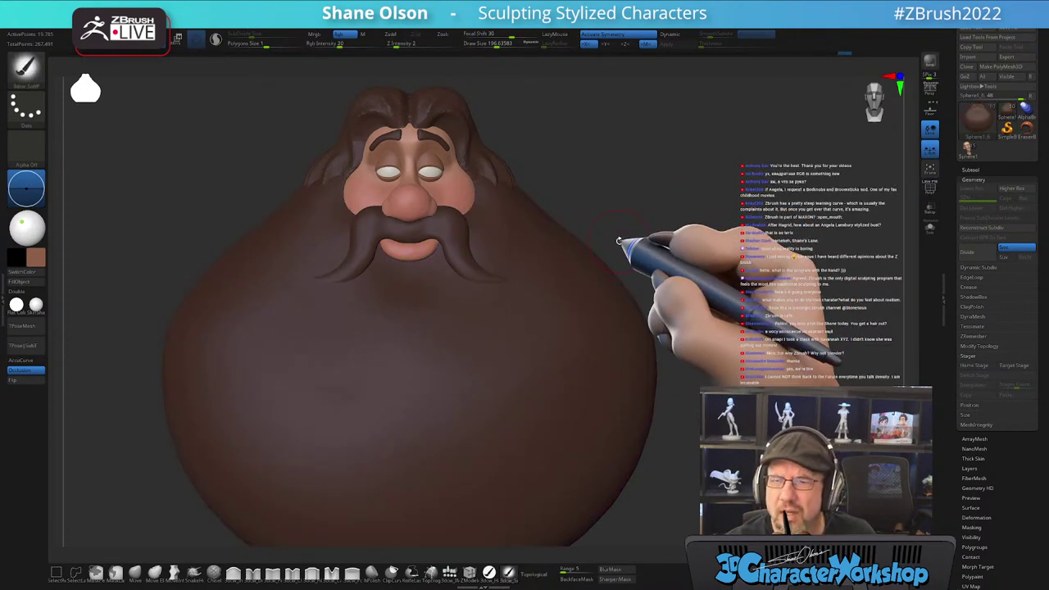
pyautogui.press('s')
pyautogui.moveTo(667, 218); pyautogui.dragTo(679, 218)
pyautogui.moveTo(677, 216)
pyautogui.keyDown('ctrl'); pyautogui.mouseDown(button='right')
pyautogui.moveTo(677, 202)
pyautogui.moveTo(672, 220)
pyautogui.mouseUp(button='right'); pyautogui.keyUp('ctrl')
pyautogui.keyDown('ctrl'); pyautogui.moveTo(638, 187); pyautogui.dragTo(648, 297, button='right'); pyautogui.keyUp('ctrl')
pyautogui.moveTo(599, 370); pyautogui.dragTo(648, 328, button='right')
# - Make the eyeballs active, choose the QuadSphere-2 insert mesh and set the paint colour to black
pyautogui.keyDown('alt'); pyautogui.click(399, 332); pyautogui.keyUp('alt')
pyautogui.click(448, 572)
pyautogui.click(98, 71)
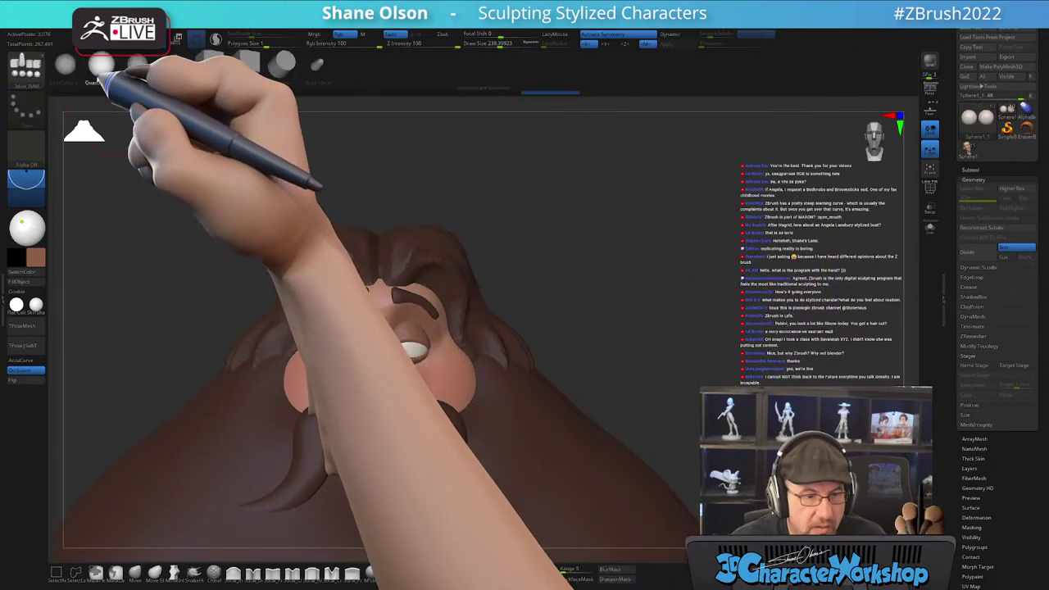
pyautogui.click(36, 256)
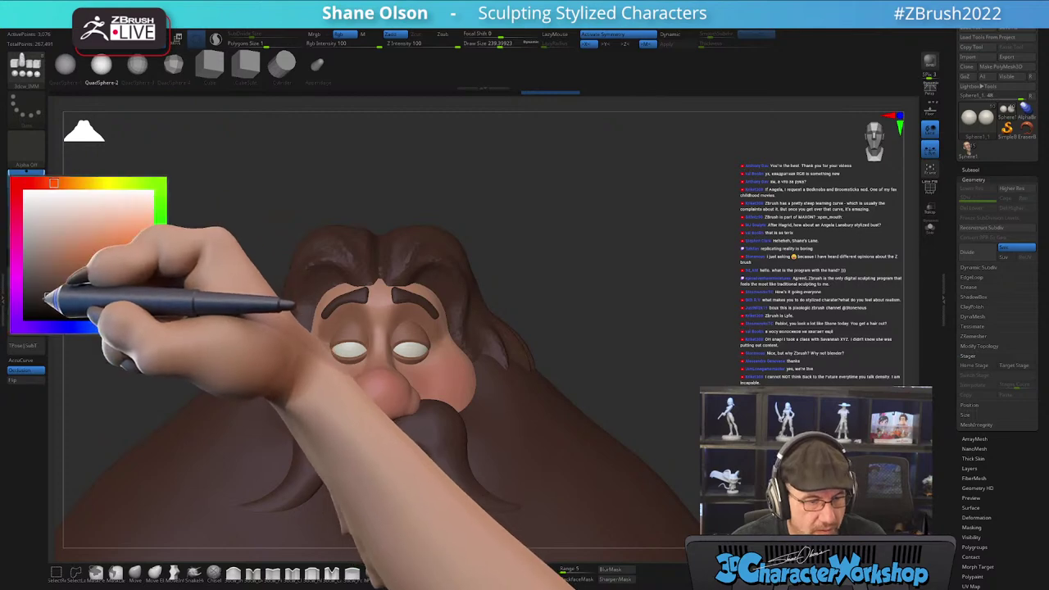
pyautogui.click(31, 306)
# - Insert mirrored black spheres as pupils on the front of both eyeballs at draw size about 49
pyautogui.press('s')
pyautogui.moveTo(579, 285)
pyautogui.mouseDown()
pyautogui.moveTo(569, 286)
pyautogui.moveTo(598, 278)
pyautogui.mouseUp()
pyautogui.keyDown('alt'); pyautogui.moveTo(544, 300); pyautogui.dragTo(532, 382); pyautogui.keyUp('alt')
pyautogui.press('s')
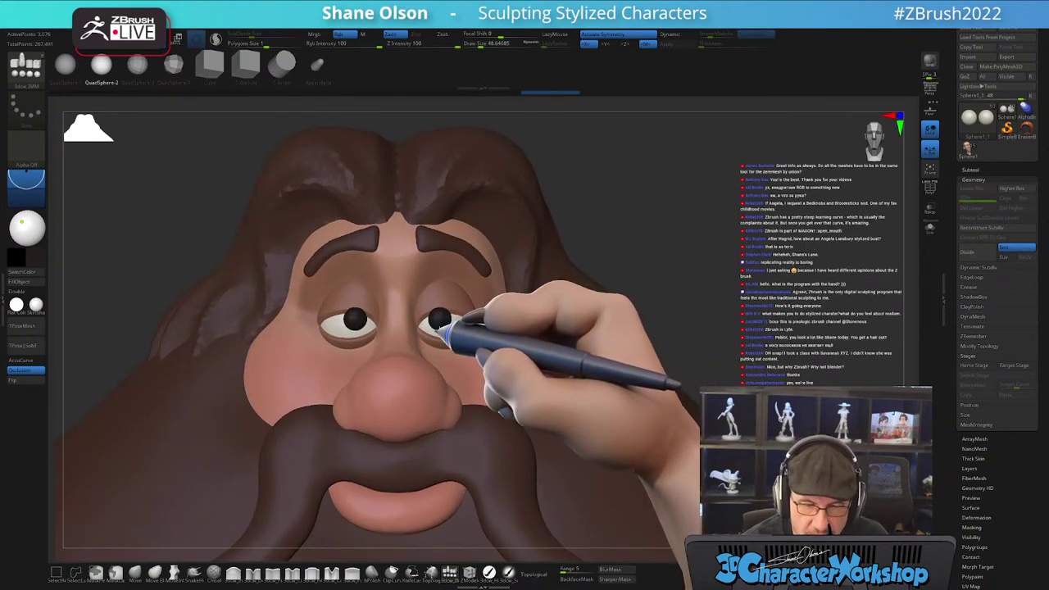
pyautogui.moveTo(440, 330); pyautogui.dragTo(441, 330)
# - Flatten the inserted pupils and seat them against the front surface of the eyeballs
pyautogui.moveTo(507, 311); pyautogui.dragTo(456, 377, button='right')
pyautogui.press('w')
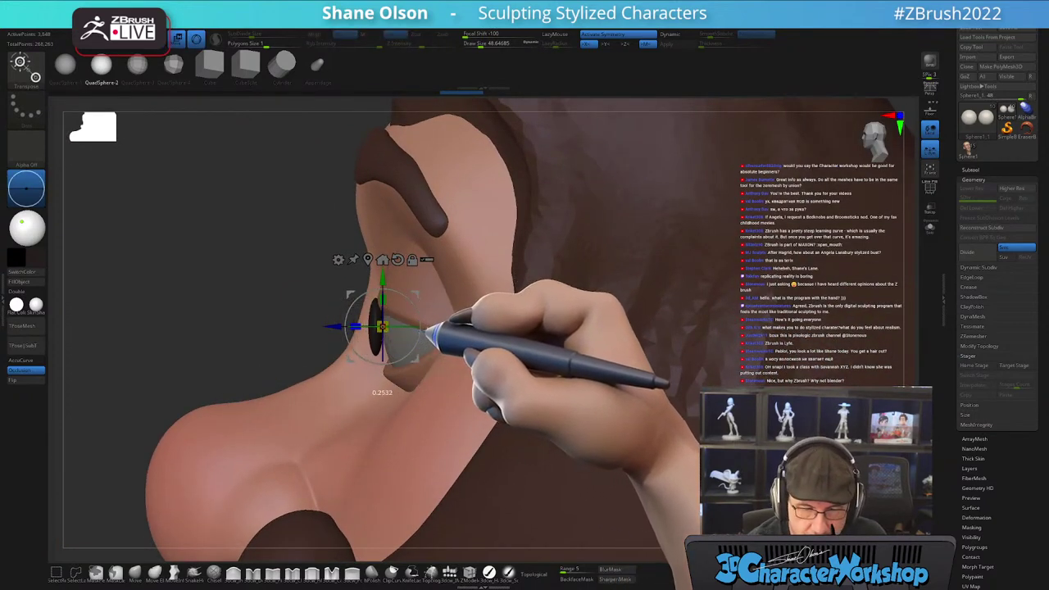
pyautogui.moveTo(430, 332); pyautogui.dragTo(426, 331)
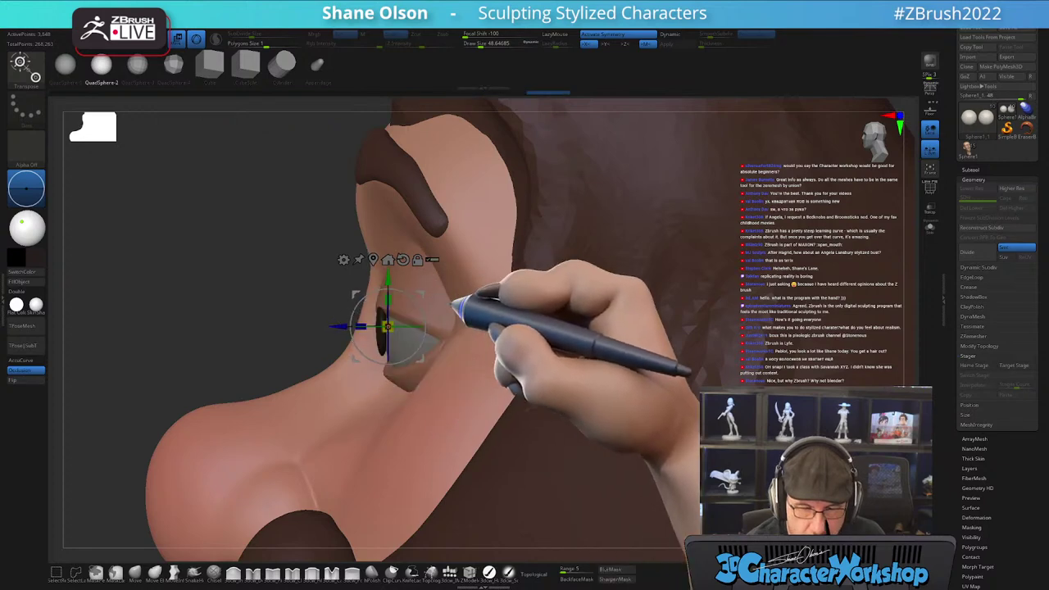
pyautogui.moveTo(443, 326); pyautogui.dragTo(467, 306, button='right')
pyautogui.moveTo(446, 328); pyautogui.dragTo(455, 287)
# - Fit the pupils to the curve of the eyeballs with the Move brush at draw size about 68
pyautogui.click(137, 571)
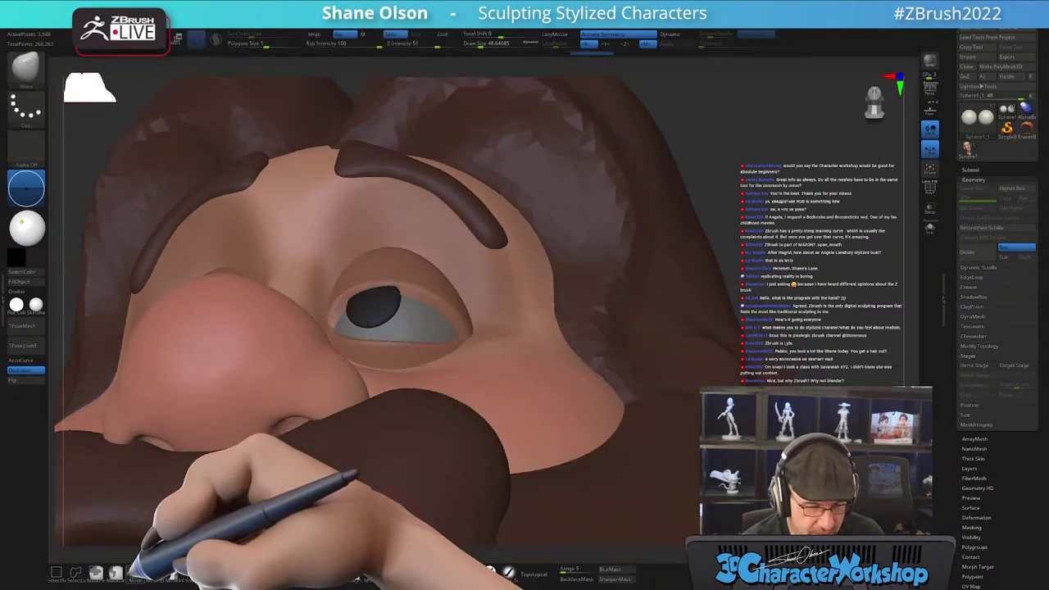
pyautogui.moveTo(447, 305)
pyautogui.mouseDown(button='right')
pyautogui.moveTo(435, 349)
pyautogui.moveTo(406, 297)
pyautogui.mouseUp(button='right')
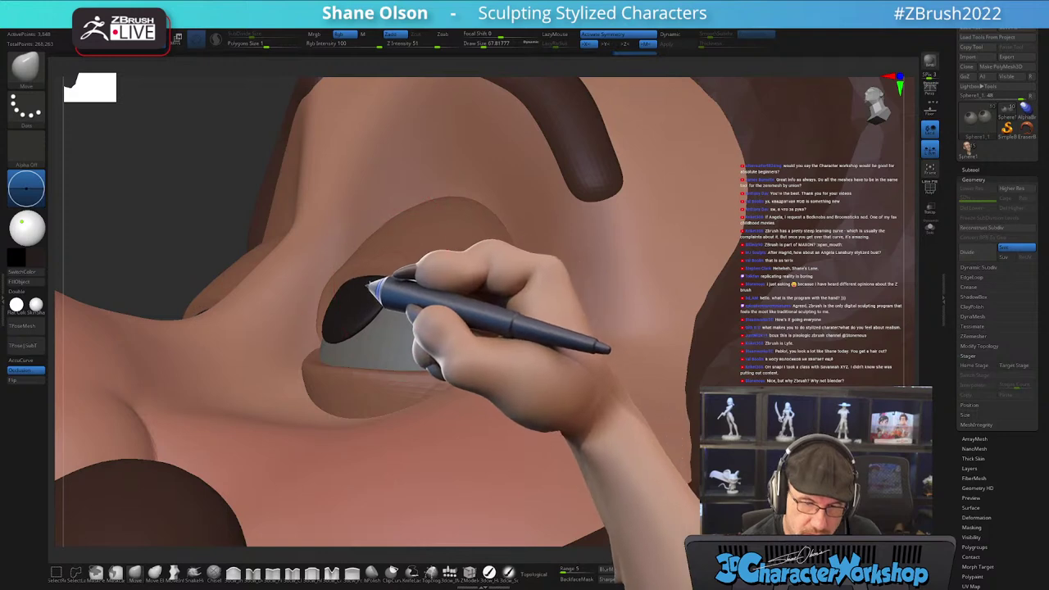
pyautogui.moveTo(371, 281)
pyautogui.mouseDown(button='right')
pyautogui.moveTo(409, 297)
pyautogui.moveTo(347, 336)
pyautogui.moveTo(411, 268)
pyautogui.moveTo(461, 276)
pyautogui.moveTo(445, 276)
pyautogui.mouseUp(button='right')
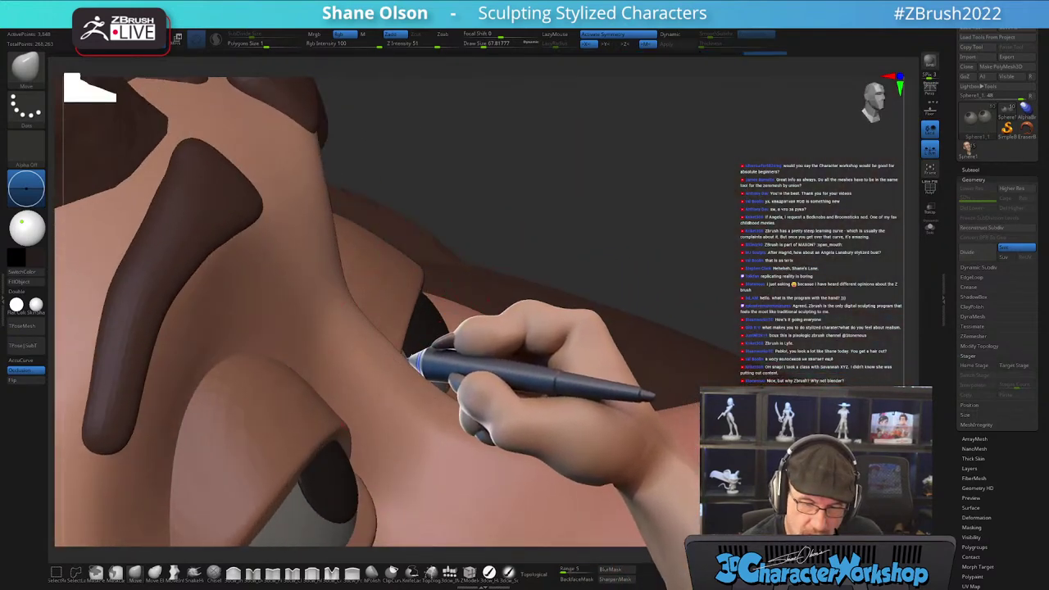
pyautogui.moveTo(599, 223); pyautogui.dragTo(578, 233, button='right')
# - Examine the overall look of the bust with its pupils from a distance, raising the draw size to about 280
pyautogui.keyDown('ctrl'); pyautogui.moveTo(524, 369); pyautogui.dragTo(471, 184, button='right'); pyautogui.keyUp('ctrl')
pyautogui.keyDown('ctrl'); pyautogui.moveTo(687, 283); pyautogui.dragTo(639, 218, button='right'); pyautogui.keyUp('ctrl')
pyautogui.keyDown('ctrl'); pyautogui.moveTo(639, 218); pyautogui.dragTo(646, 204); pyautogui.keyUp('ctrl')
pyautogui.keyDown('ctrl'); pyautogui.moveTo(647, 204); pyautogui.dragTo(633, 367, button='right'); pyautogui.keyUp('ctrl')
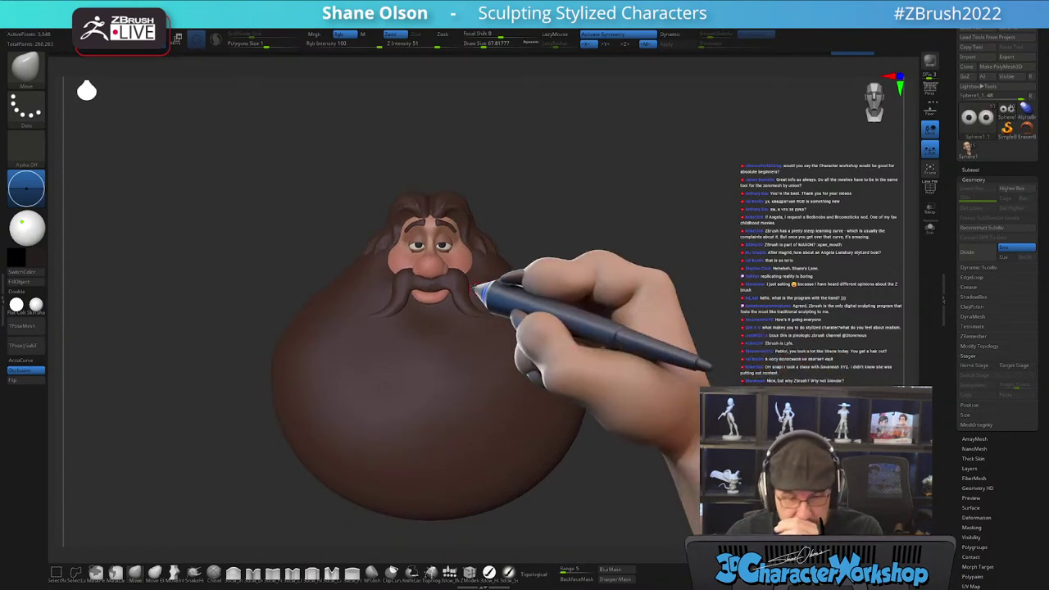
pyautogui.moveTo(634, 318)
pyautogui.keyDown('ctrl'); pyautogui.mouseDown(button='right')
pyautogui.moveTo(556, 284)
pyautogui.moveTo(675, 309)
pyautogui.moveTo(641, 313)
pyautogui.mouseUp(button='right'); pyautogui.keyUp('ctrl')
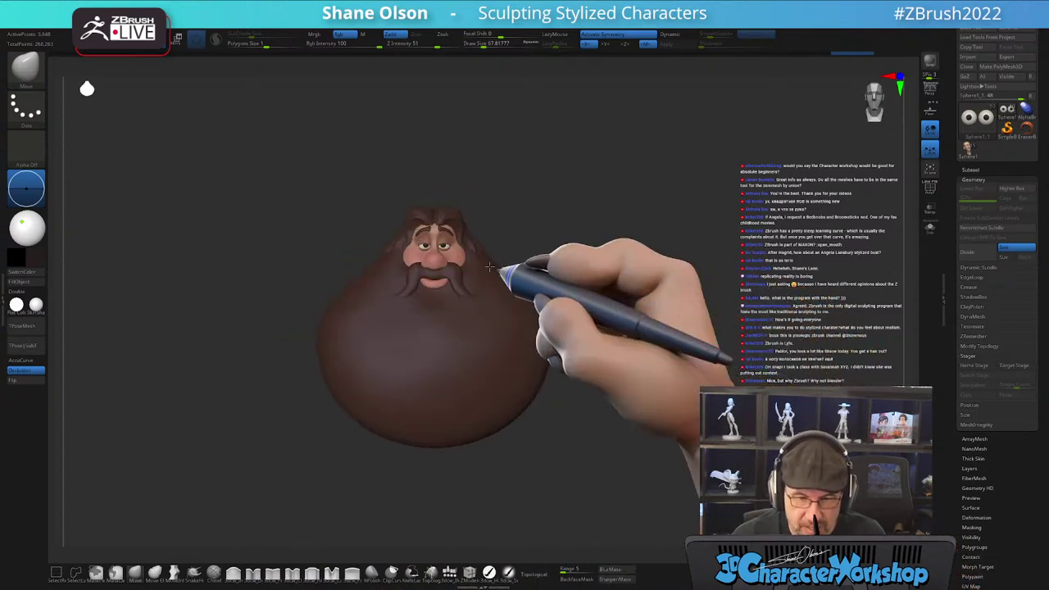
pyautogui.keyDown('ctrl'); pyautogui.moveTo(630, 178); pyautogui.dragTo(602, 213, button='right'); pyautogui.keyUp('ctrl')
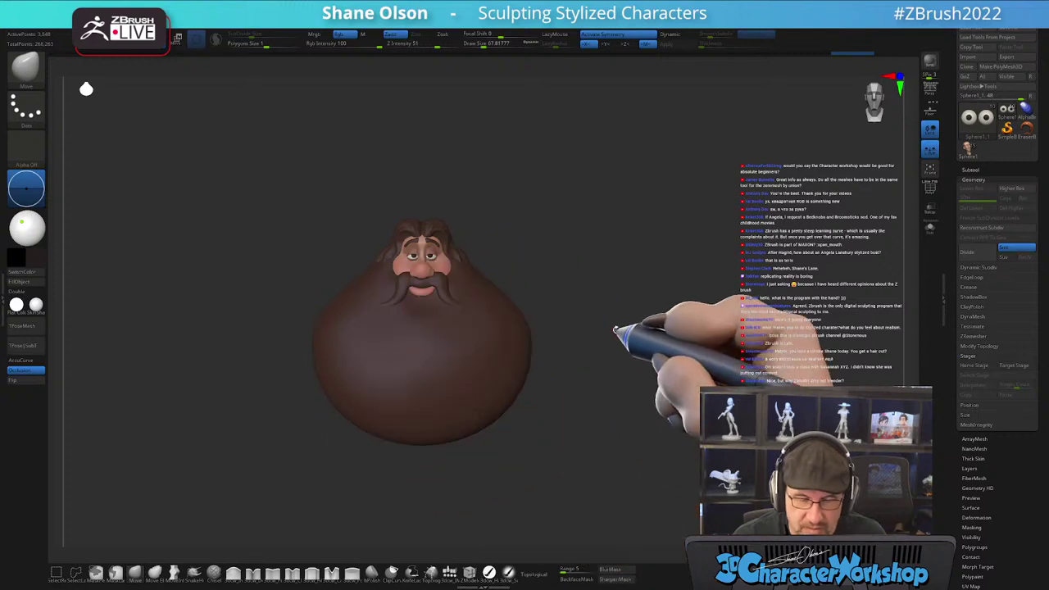
pyautogui.keyDown('alt'); pyautogui.moveTo(620, 304); pyautogui.dragTo(612, 289, button='right'); pyautogui.keyUp('alt')
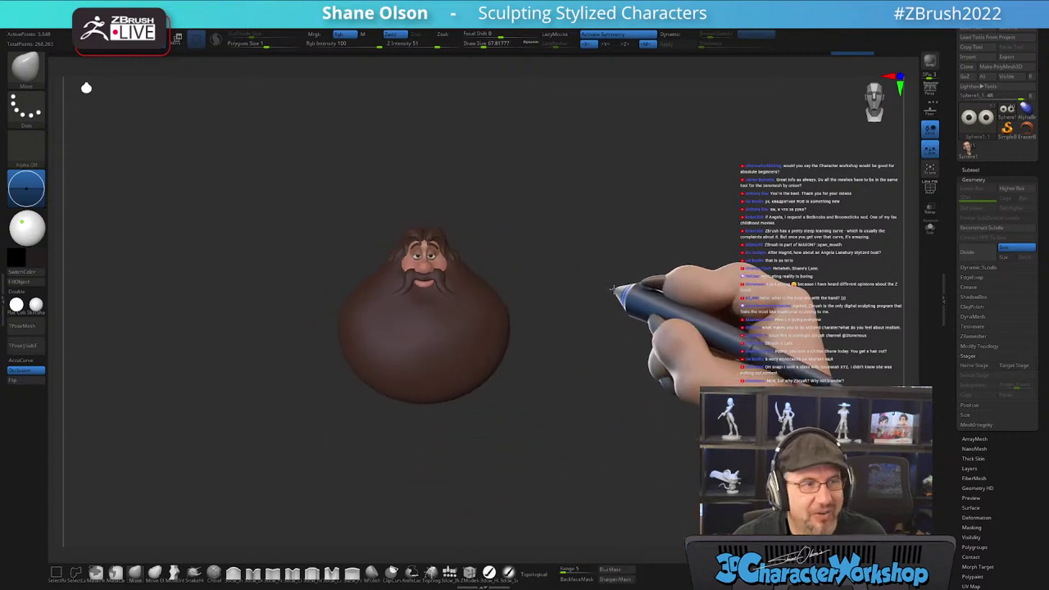
pyautogui.keyDown('ctrl'); pyautogui.moveTo(584, 263); pyautogui.dragTo(595, 279, button='right'); pyautogui.keyUp('ctrl')
pyautogui.press('s')
pyautogui.moveTo(583, 270); pyautogui.dragTo(595, 272)
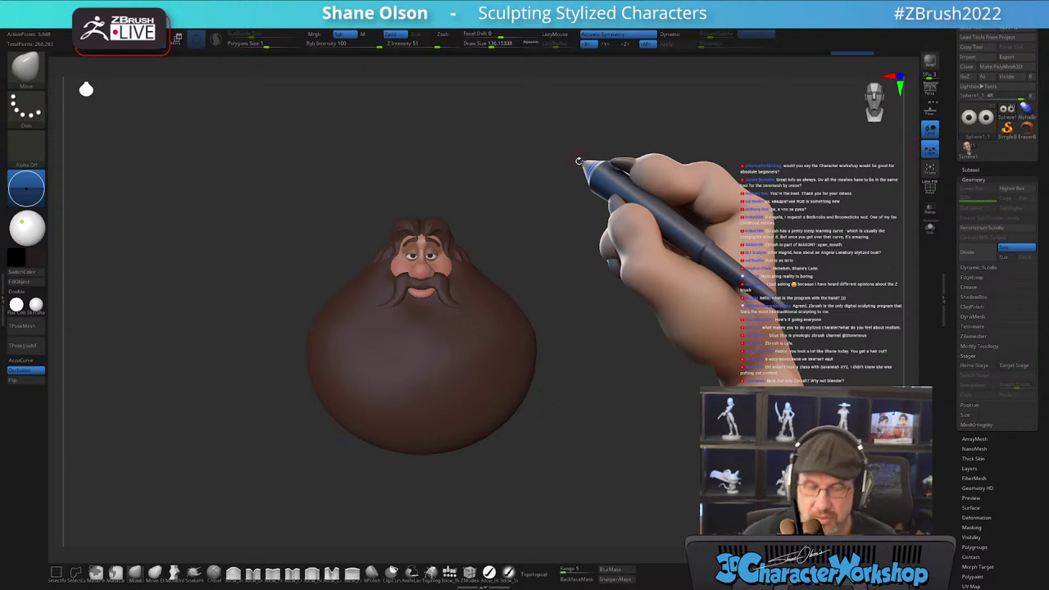
pyautogui.keyDown('ctrl'); pyautogui.moveTo(574, 314); pyautogui.dragTo(593, 294, button='right'); pyautogui.keyUp('ctrl')
pyautogui.press('s')
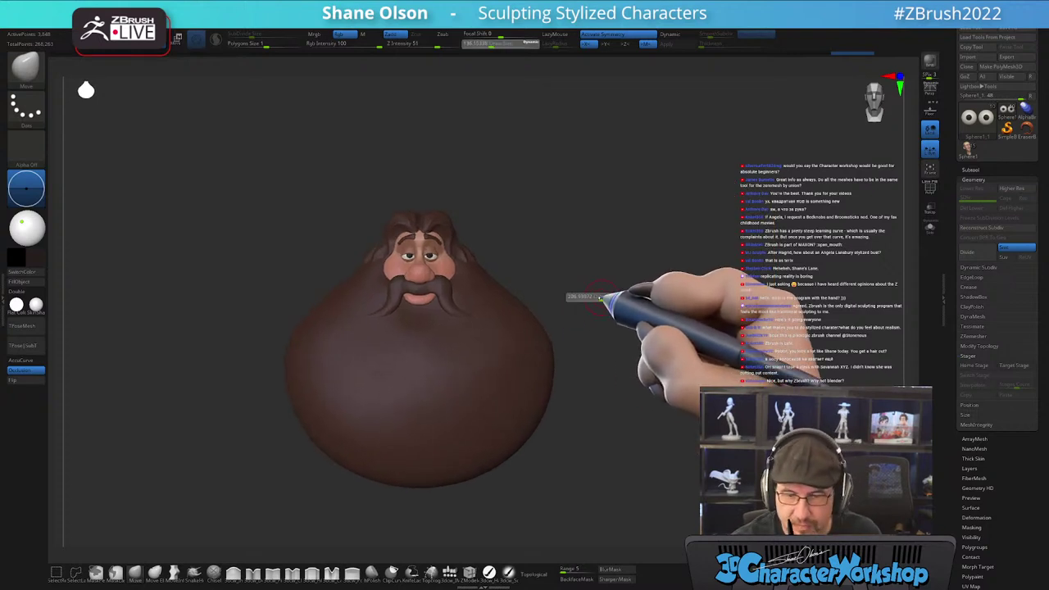
pyautogui.moveTo(601, 297); pyautogui.dragTo(612, 299)
pyautogui.keyDown('ctrl'); pyautogui.moveTo(604, 318); pyautogui.dragTo(620, 371, button='right'); pyautogui.keyUp('ctrl')
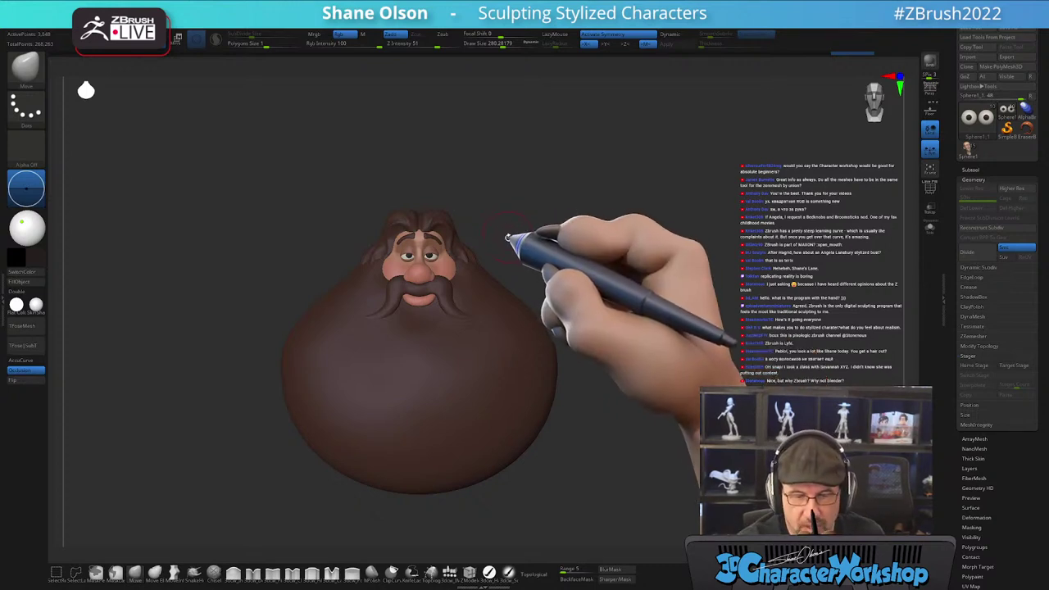
pyautogui.moveTo(505, 241)
pyautogui.keyDown('ctrl'); pyautogui.mouseDown(button='right')
pyautogui.moveTo(505, 370)
pyautogui.moveTo(475, 323)
pyautogui.moveTo(473, 370)
pyautogui.mouseUp(button='right'); pyautogui.keyUp('ctrl')
# - Enable Sculptris Pro and smooth the upper and lower eyelids at draw size about 134
pyautogui.moveTo(427, 204); pyautogui.dragTo(456, 310, button='right')
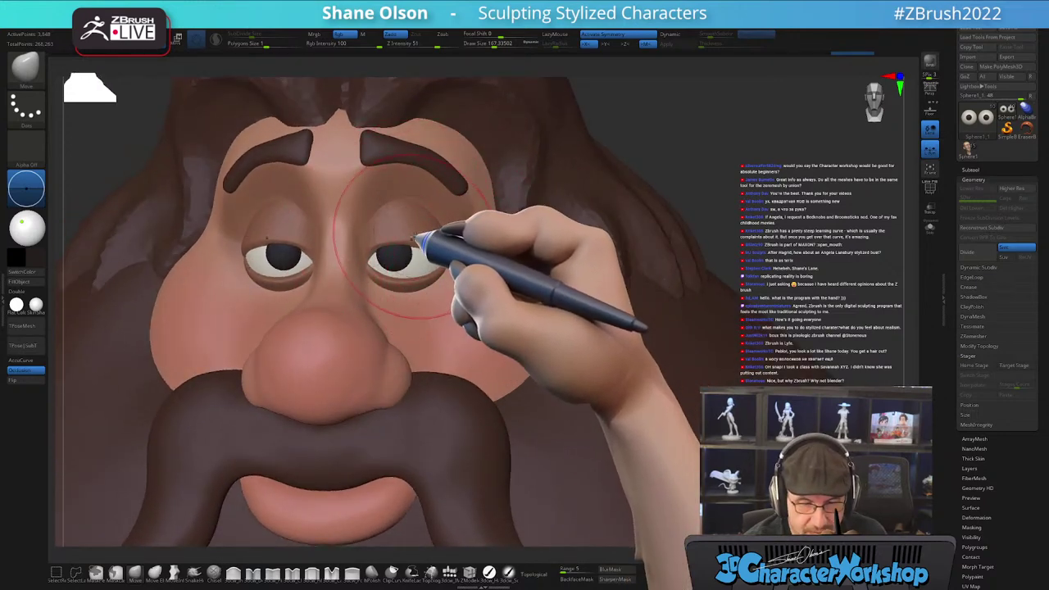
pyautogui.keyDown('alt'); pyautogui.click(411, 236); pyautogui.keyUp('alt')
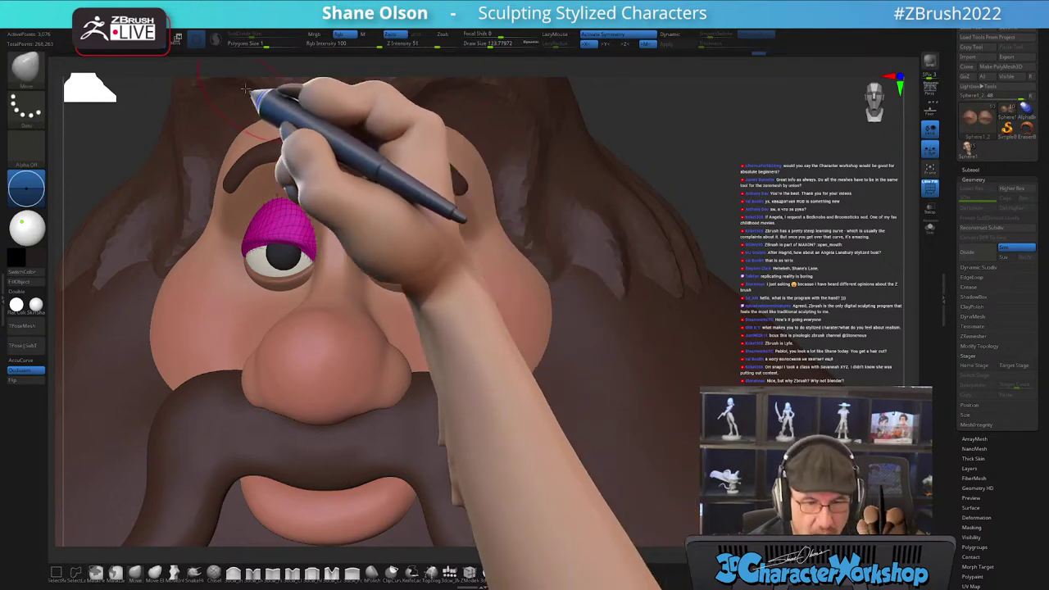
pyautogui.click(216, 38)
pyautogui.moveTo(428, 239)
pyautogui.keyDown('shift'); pyautogui.mouseDown()
pyautogui.moveTo(426, 213)
pyautogui.moveTo(417, 218)
pyautogui.mouseUp(); pyautogui.keyUp('shift')
pyautogui.moveTo(481, 237); pyautogui.dragTo(457, 226, button='right')
pyautogui.moveTo(469, 263); pyautogui.dragTo(456, 274, button='right')
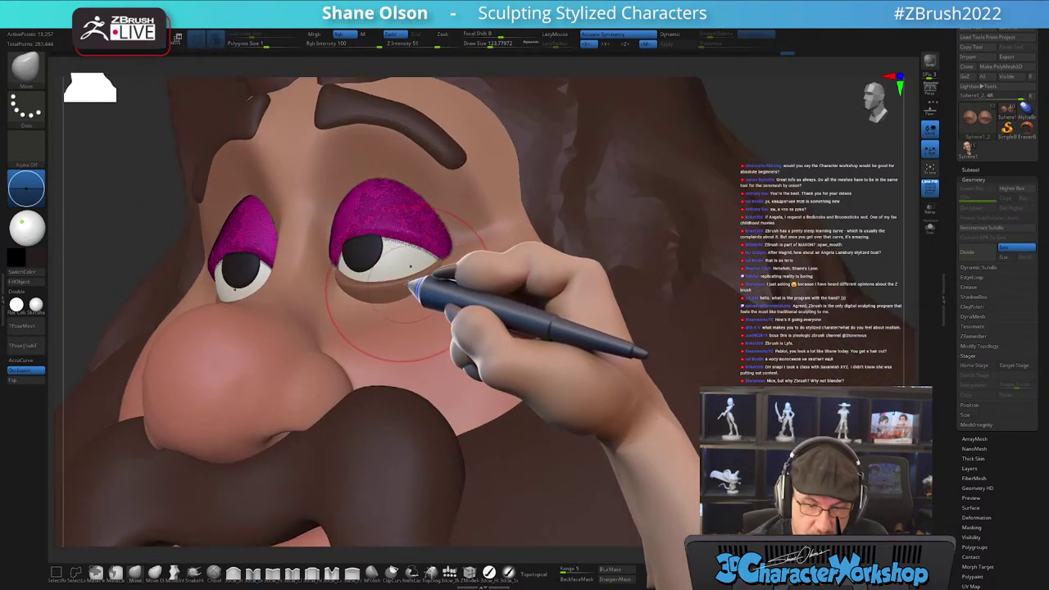
pyautogui.keyDown('alt'); pyautogui.click(411, 285); pyautogui.keyUp('alt')
pyautogui.keyDown('shift'); pyautogui.moveTo(354, 287); pyautogui.dragTo(399, 265); pyautogui.keyUp('shift')
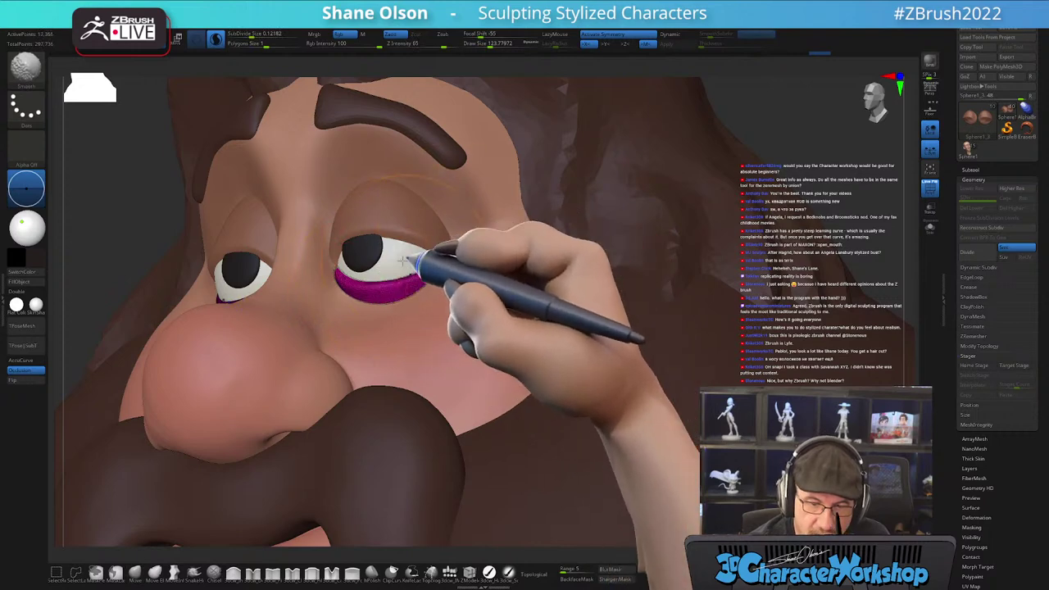
# - Insert a large QuadSphere at the base of the beard as the start of the character's body
pyautogui.keyDown('ctrl'); pyautogui.moveTo(479, 347); pyautogui.dragTo(662, 250, button='right'); pyautogui.keyUp('ctrl')
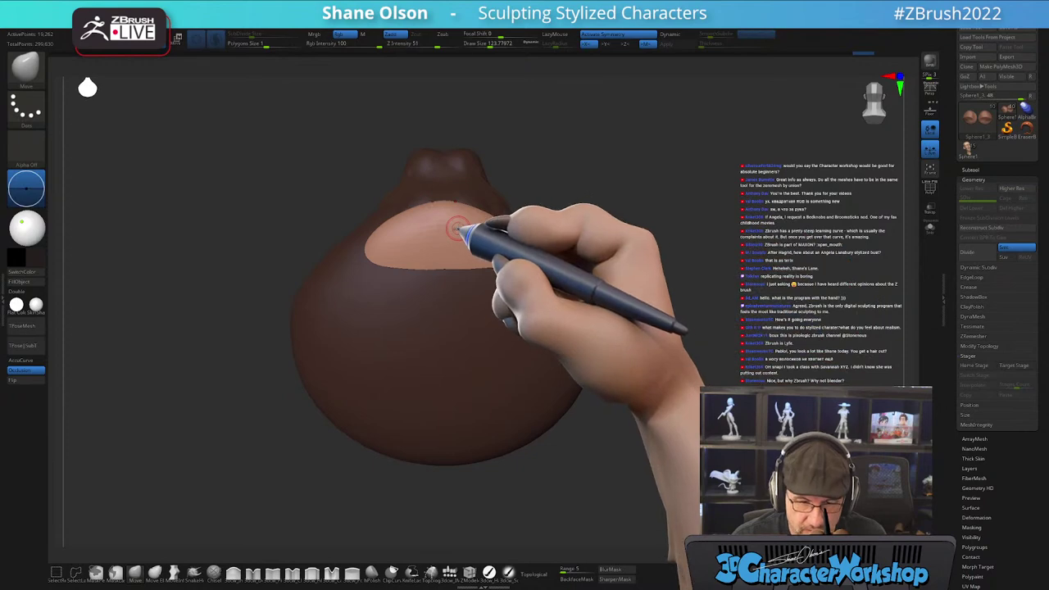
pyautogui.click(449, 572)
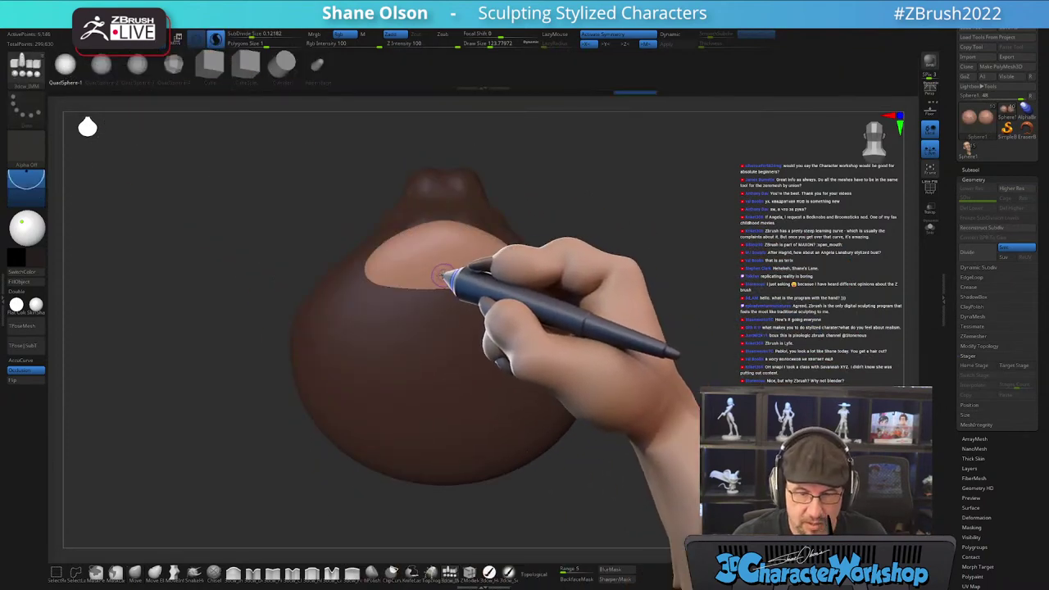
pyautogui.moveTo(446, 274)
pyautogui.mouseDown()
pyautogui.moveTo(457, 276)
pyautogui.moveTo(461, 368)
pyautogui.moveTo(447, 449)
pyautogui.mouseUp()
pyautogui.keyDown('alt'); pyautogui.moveTo(707, 336); pyautogui.dragTo(683, 298); pyautogui.keyUp('alt')
pyautogui.moveTo(683, 300); pyautogui.dragTo(705, 315)
pyautogui.keyDown('alt'); pyautogui.moveTo(711, 311); pyautogui.dragTo(750, 312); pyautogui.keyUp('alt')
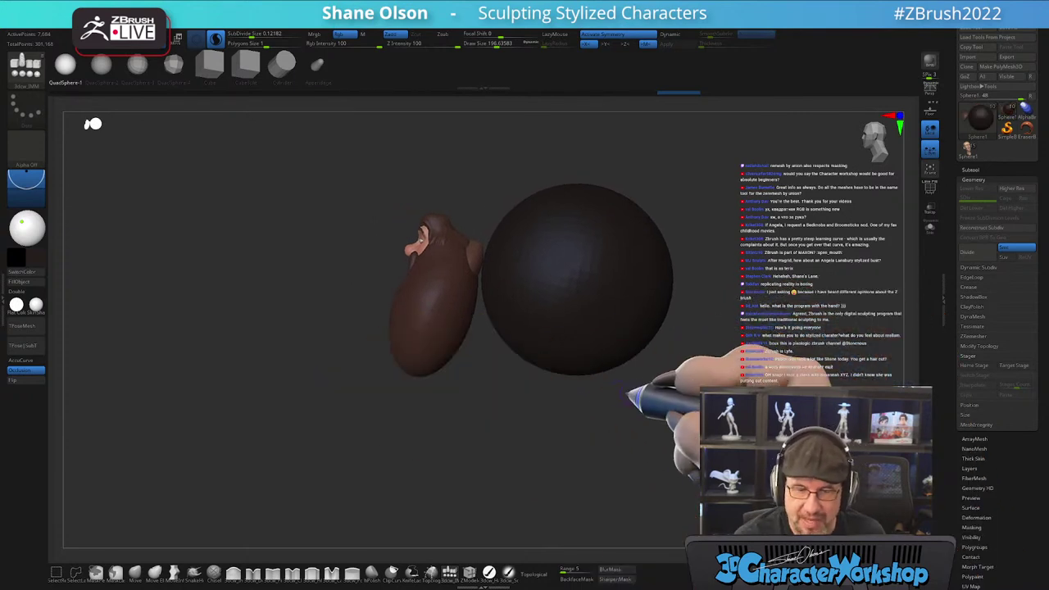
# - Move and scale the inserted sphere into an upright egg-shaped body directly behind the head and beard
pyautogui.keyDown('alt'); pyautogui.moveTo(622, 379); pyautogui.dragTo(644, 389); pyautogui.keyUp('alt')
pyautogui.press('w')
pyautogui.moveTo(544, 264); pyautogui.dragTo(516, 269)
pyautogui.moveTo(538, 235); pyautogui.dragTo(525, 218)
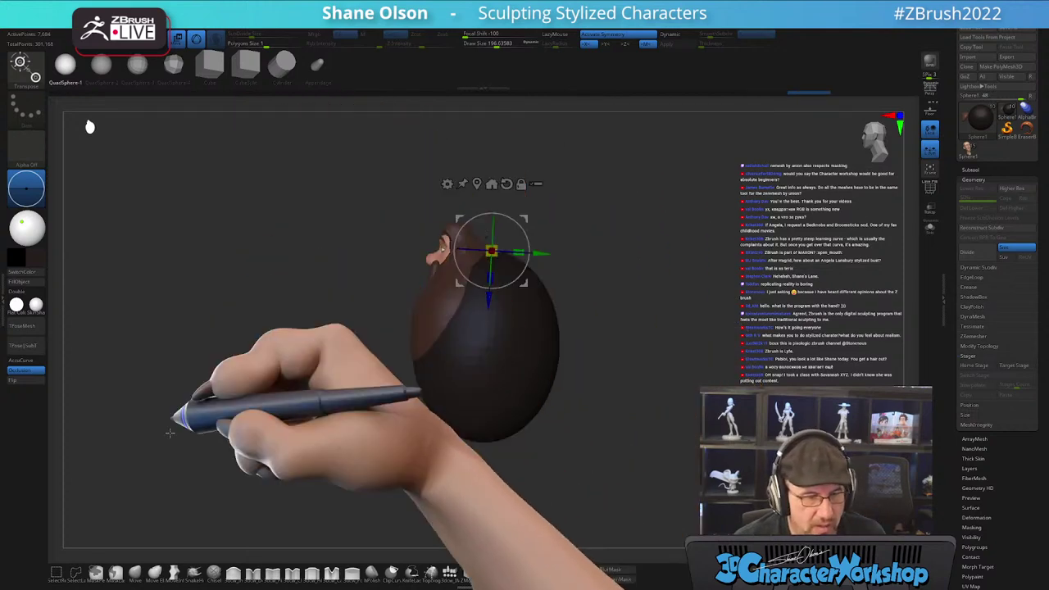
# - Fill the body sphere with a dark reddish brown
pyautogui.click(33, 258)
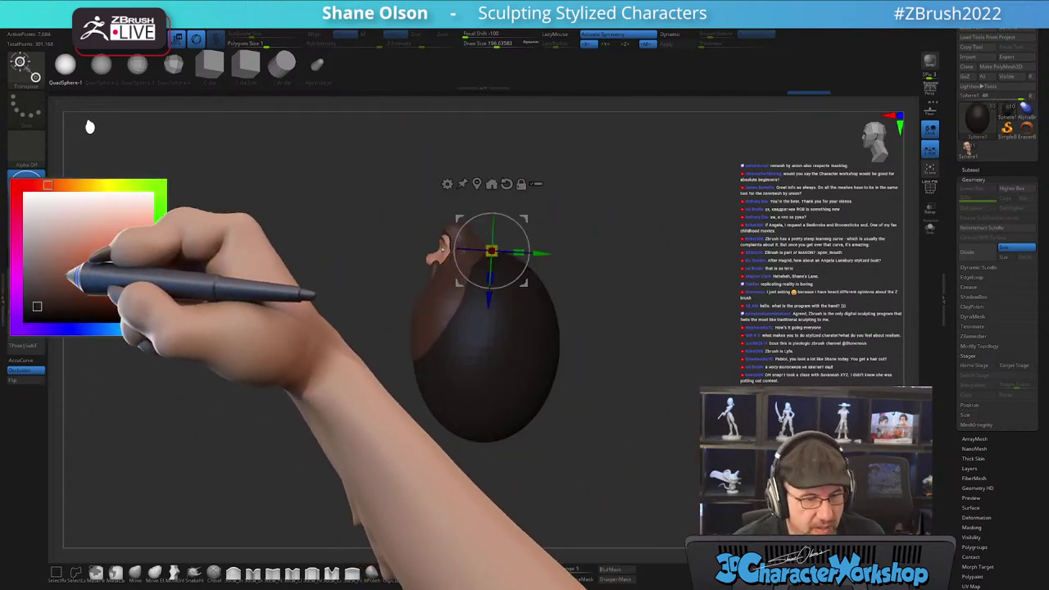
pyautogui.click(55, 290)
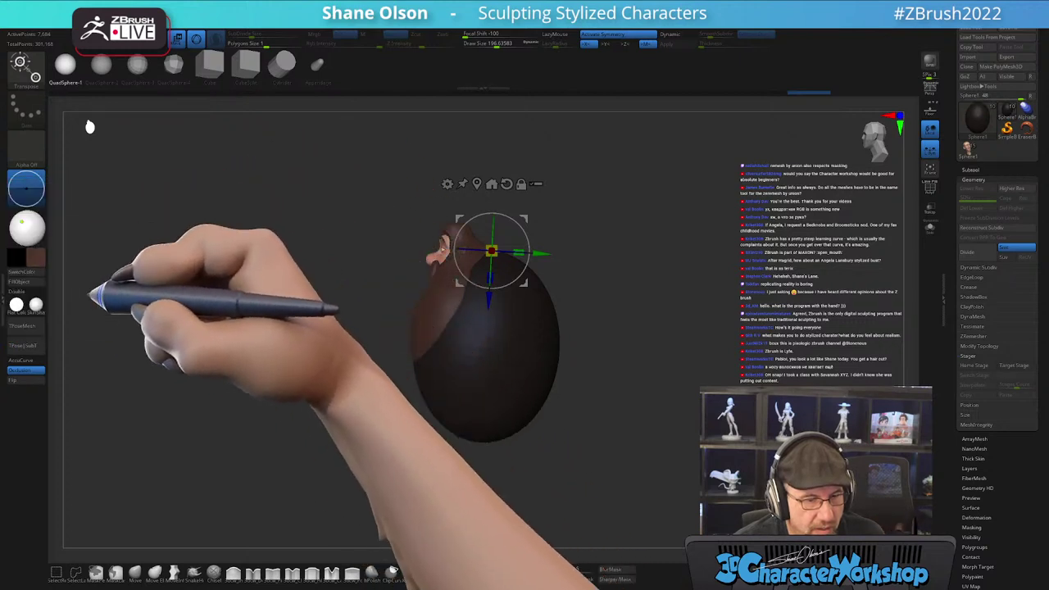
pyautogui.click(31, 283)
pyautogui.moveTo(248, 293); pyautogui.dragTo(294, 288)
pyautogui.keyDown('alt'); pyautogui.moveTo(288, 216); pyautogui.dragTo(344, 248); pyautogui.keyUp('alt')
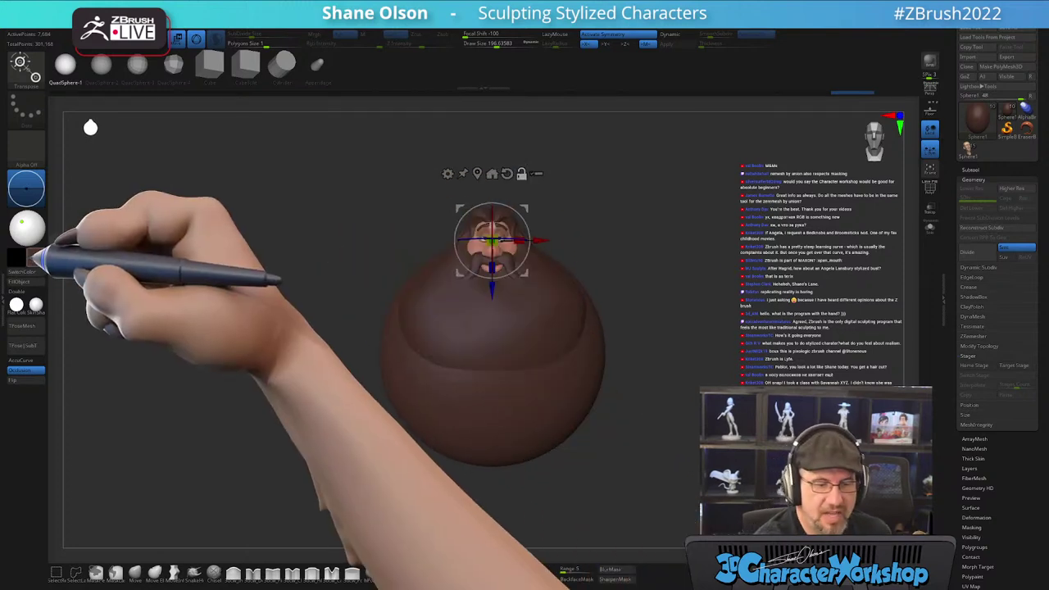
# - Fill the body with a lighter yellowish brown that sets it apart from the beard, and return to draw mode
pyautogui.click(34, 254)
pyautogui.moveTo(49, 181); pyautogui.dragTo(59, 183)
pyautogui.moveTo(56, 289); pyautogui.dragTo(60, 286)
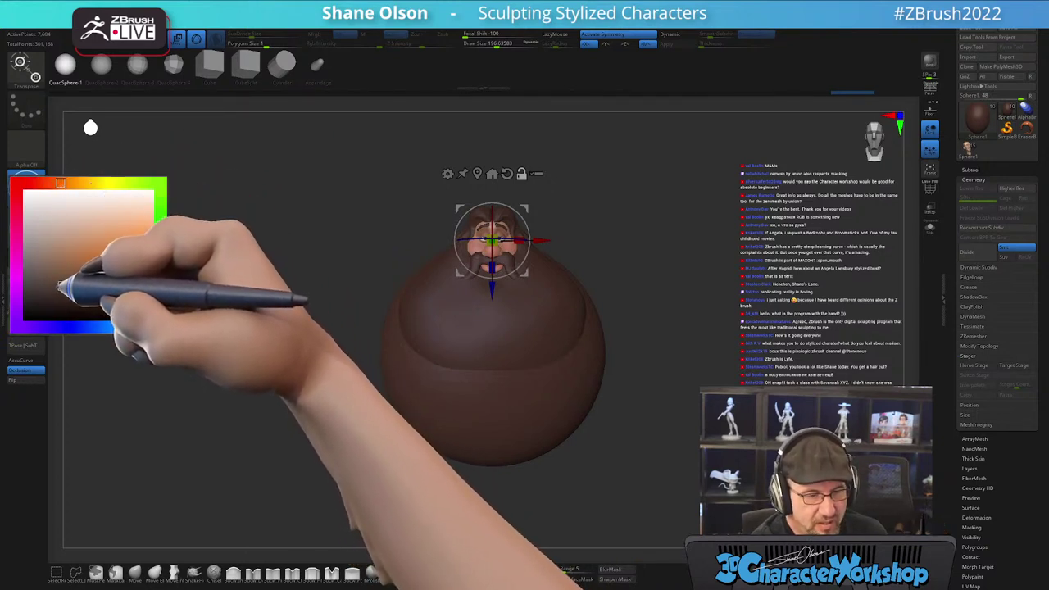
pyautogui.click(43, 282)
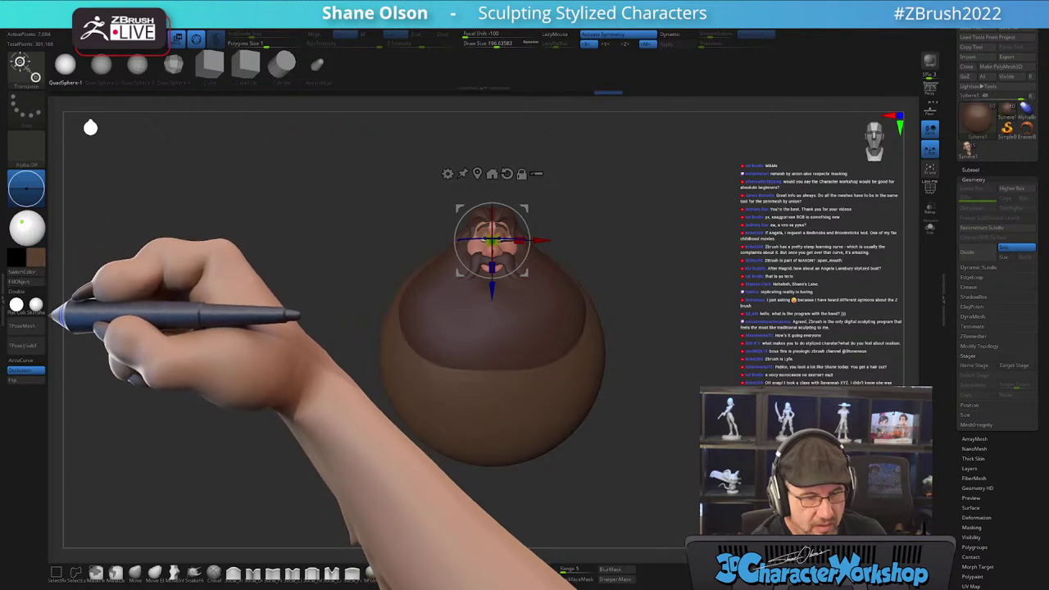
pyautogui.press('q')
pyautogui.moveTo(647, 399)
pyautogui.mouseDown()
pyautogui.moveTo(641, 381)
pyautogui.moveTo(605, 396)
pyautogui.moveTo(666, 410)
pyautogui.moveTo(621, 371)
pyautogui.moveTo(606, 399)
pyautogui.mouseUp()
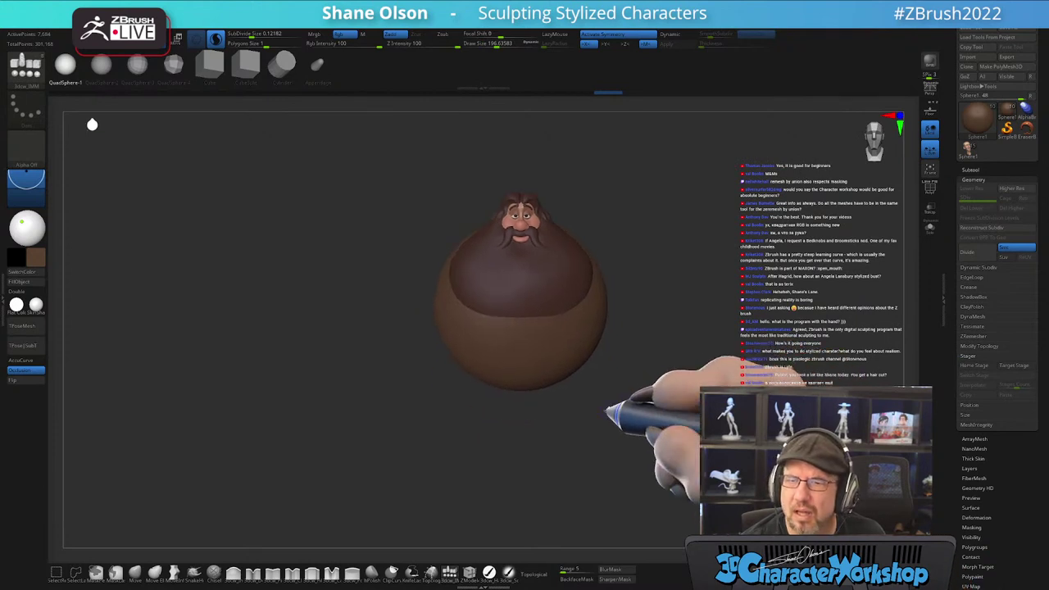
# - Choose the Move brush and set a large draw size of about 437 for shaping the whole body
pyautogui.click(135, 572)
pyautogui.press('s')
pyautogui.moveTo(468, 421); pyautogui.dragTo(506, 422)
pyautogui.moveTo(596, 382)
pyautogui.keyDown('alt'); pyautogui.mouseDown()
pyautogui.moveTo(557, 415)
pyautogui.moveTo(558, 443)
pyautogui.mouseUp(); pyautogui.keyUp('alt')
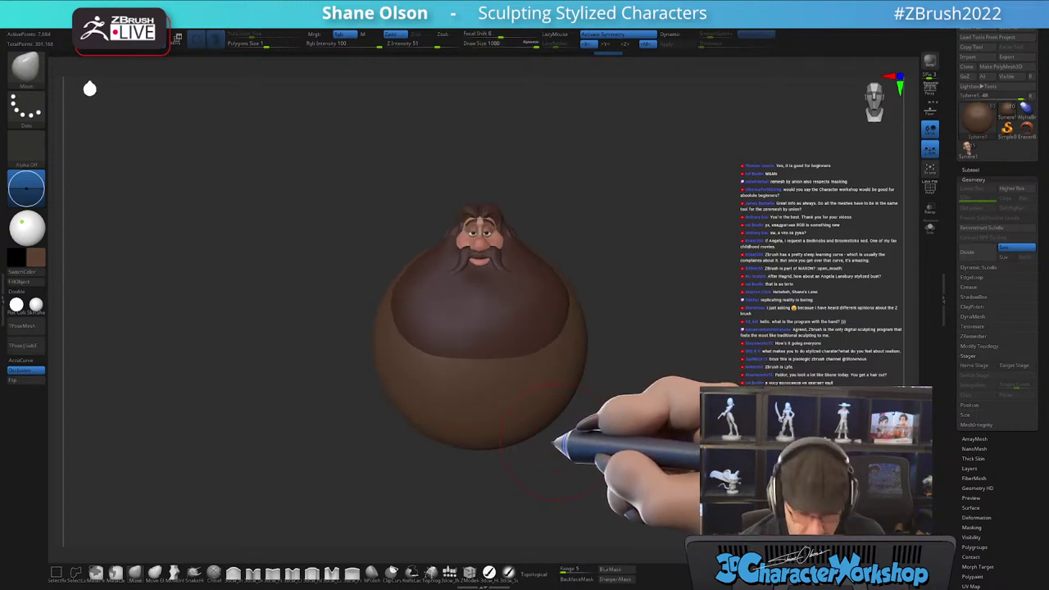
pyautogui.press('f')
pyautogui.moveTo(557, 419)
pyautogui.keyDown('ctrl'); pyautogui.mouseDown(button='right')
pyautogui.moveTo(553, 381)
pyautogui.moveTo(559, 400)
pyautogui.mouseUp(button='right'); pyautogui.keyUp('ctrl')
pyautogui.press('s')
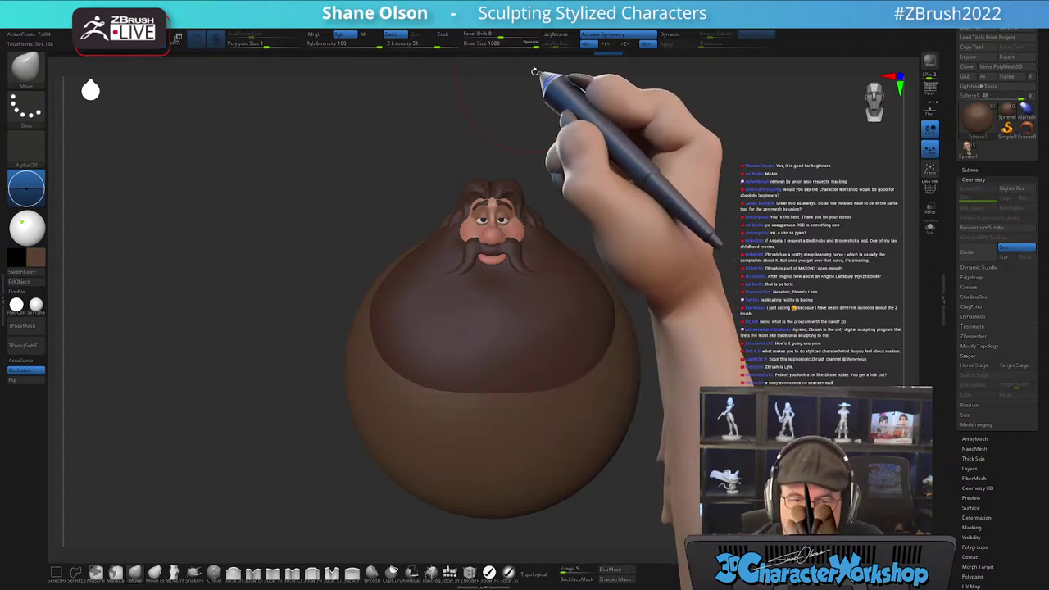
pyautogui.moveTo(534, 43); pyautogui.dragTo(530, 43)
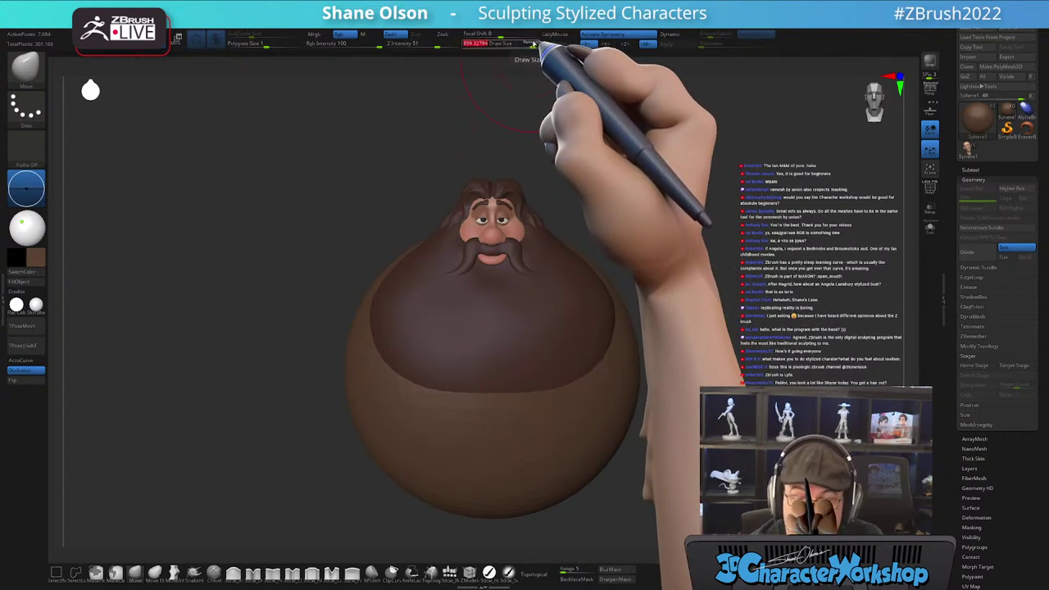
pyautogui.press('s')
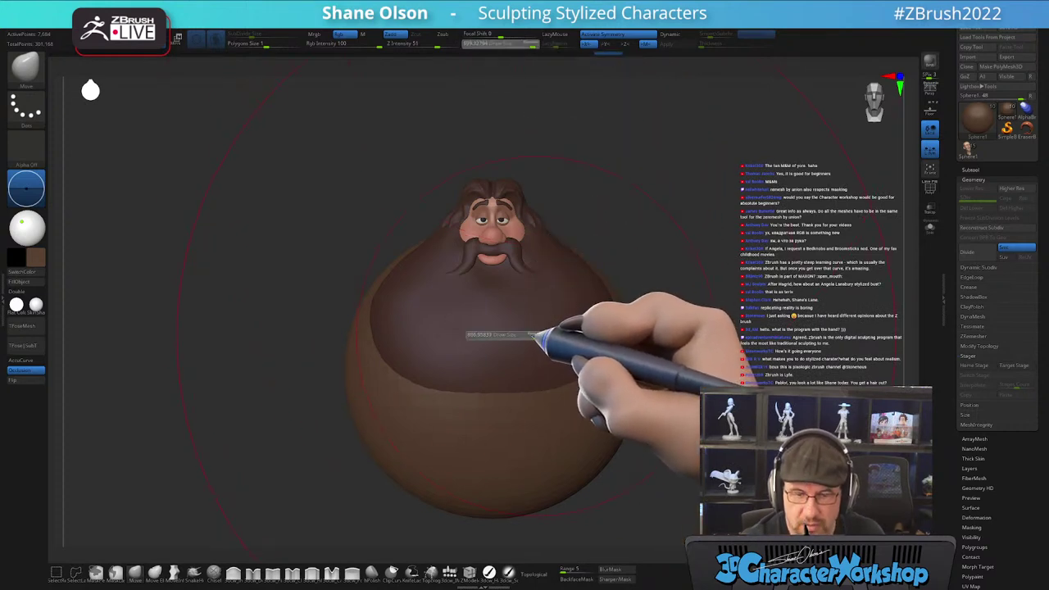
pyautogui.moveTo(525, 337); pyautogui.dragTo(515, 337)
pyautogui.moveTo(530, 333)
pyautogui.keyDown('ctrl'); pyautogui.mouseDown(button='right')
pyautogui.moveTo(543, 339)
pyautogui.moveTo(511, 318)
pyautogui.mouseUp(button='right'); pyautogui.keyUp('ctrl')
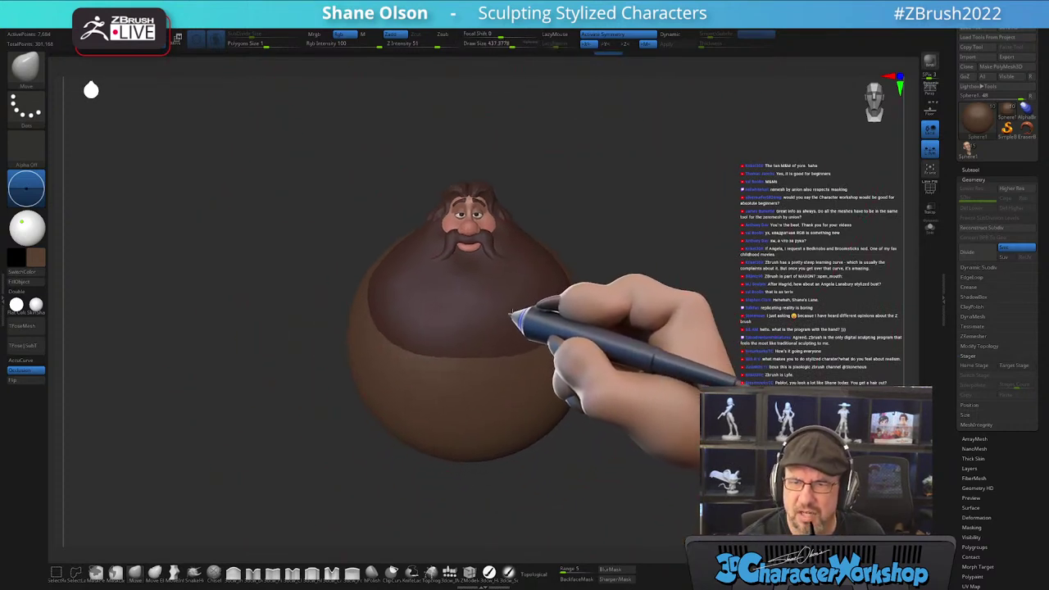
pyautogui.keyDown('alt'); pyautogui.moveTo(559, 354); pyautogui.dragTo(552, 313, button='right'); pyautogui.keyUp('alt')
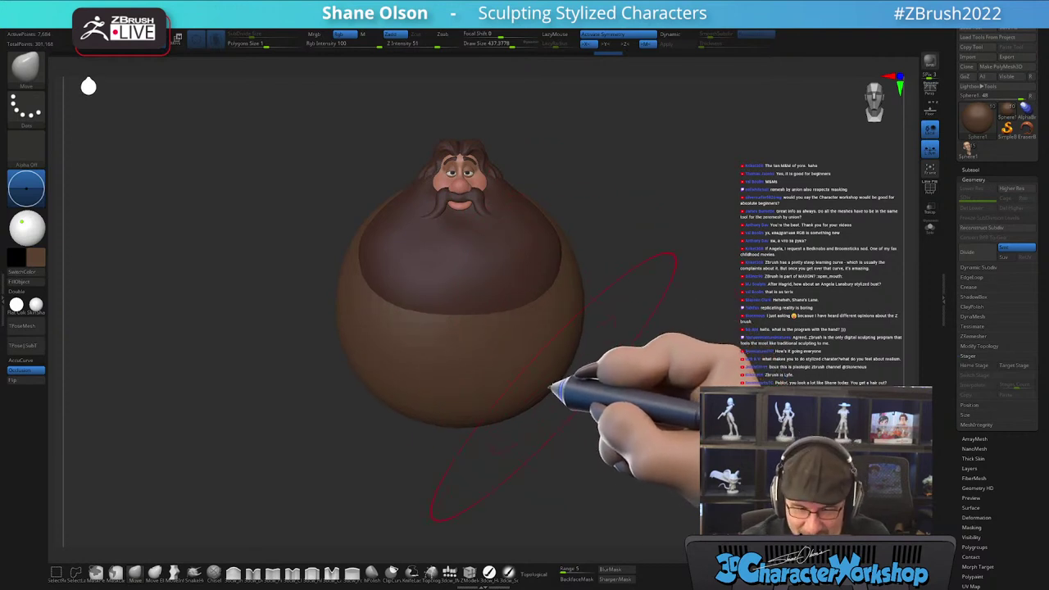
# - Pull the front and underside of the body into a forward belly that overlaps the lower beard, checking the side profile
pyautogui.moveTo(530, 399); pyautogui.dragTo(532, 429)
pyautogui.moveTo(651, 399); pyautogui.dragTo(573, 398, button='right')
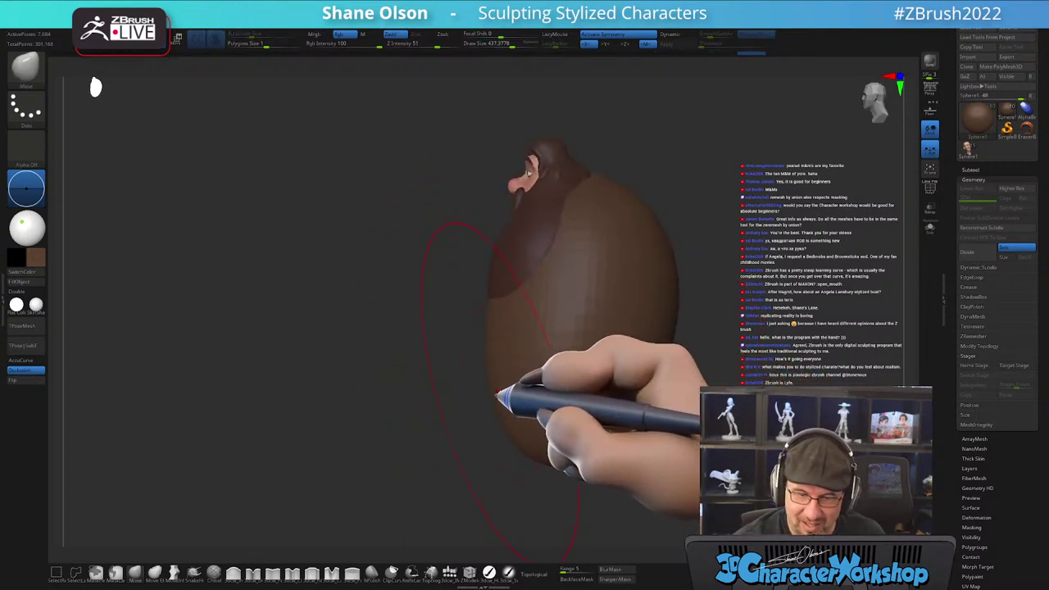
pyautogui.moveTo(509, 362); pyautogui.dragTo(519, 382, button='right')
pyautogui.moveTo(489, 373); pyautogui.dragTo(510, 259)
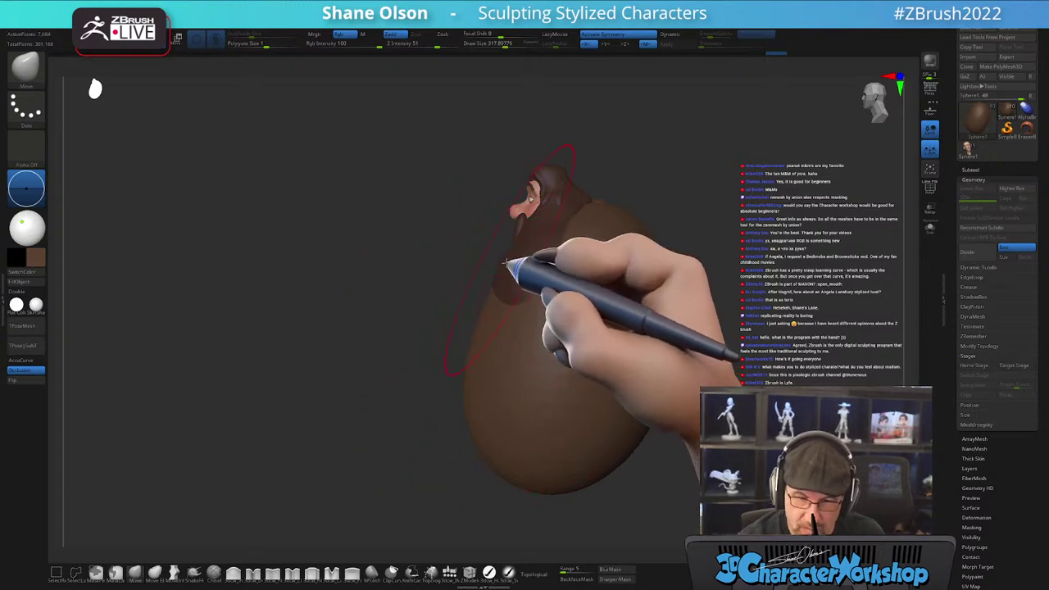
pyautogui.moveTo(520, 478); pyautogui.dragTo(606, 377, button='right')
pyautogui.moveTo(607, 376)
pyautogui.mouseDown()
pyautogui.moveTo(637, 336)
pyautogui.moveTo(623, 315)
pyautogui.mouseUp()
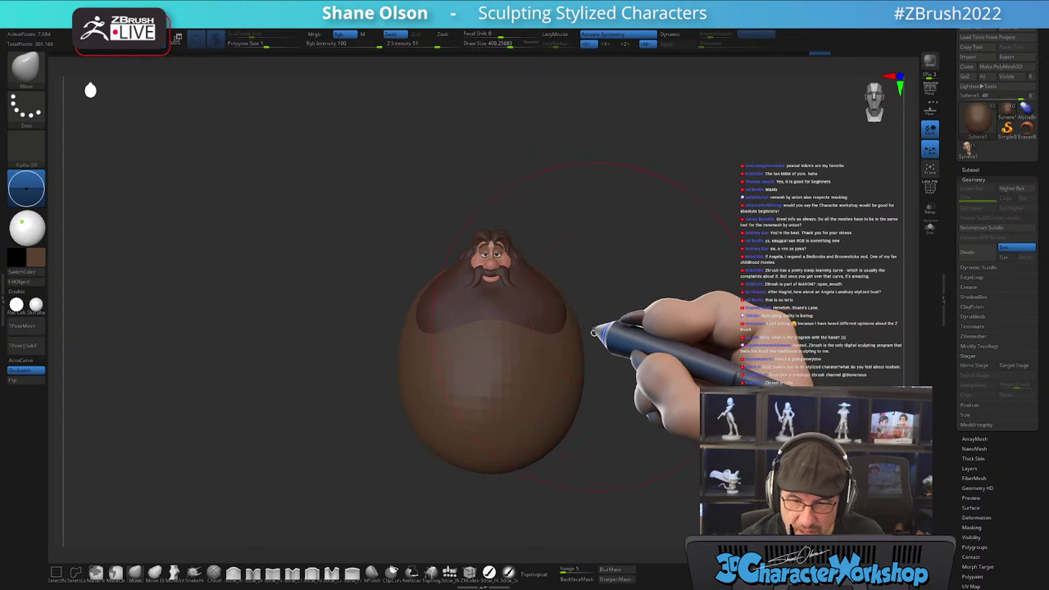
# - Broaden the upper body into wide shoulders and round out the lower sides with the Move brush at draw size about 317 to 393
pyautogui.moveTo(582, 310)
pyautogui.mouseDown()
pyautogui.moveTo(604, 309)
pyautogui.moveTo(598, 331)
pyautogui.moveTo(665, 347)
pyautogui.moveTo(596, 275)
pyautogui.mouseUp()
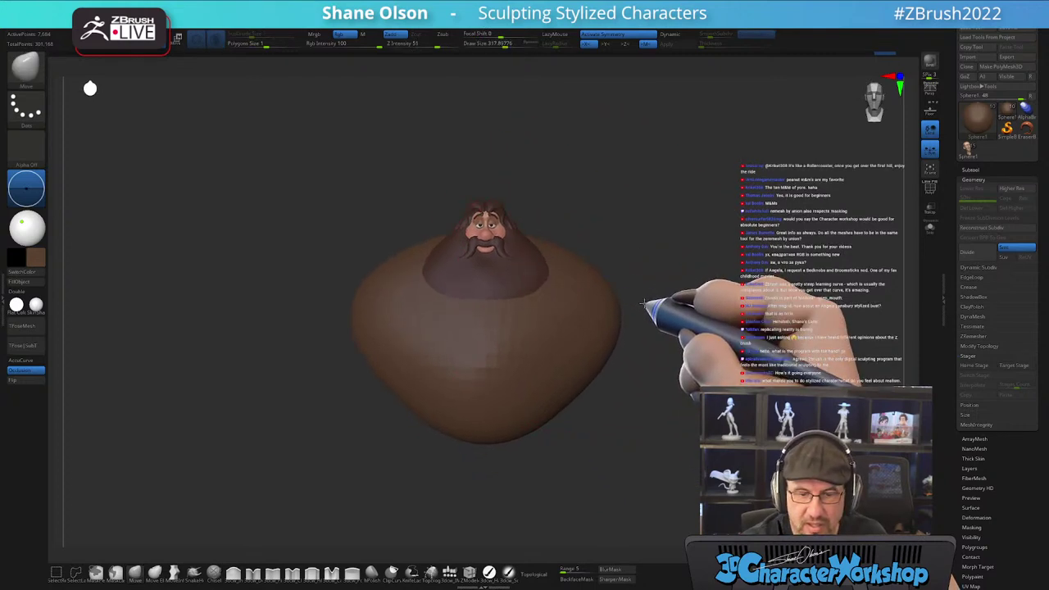
pyautogui.moveTo(622, 305)
pyautogui.mouseDown()
pyautogui.moveTo(693, 283)
pyautogui.moveTo(605, 308)
pyautogui.mouseUp()
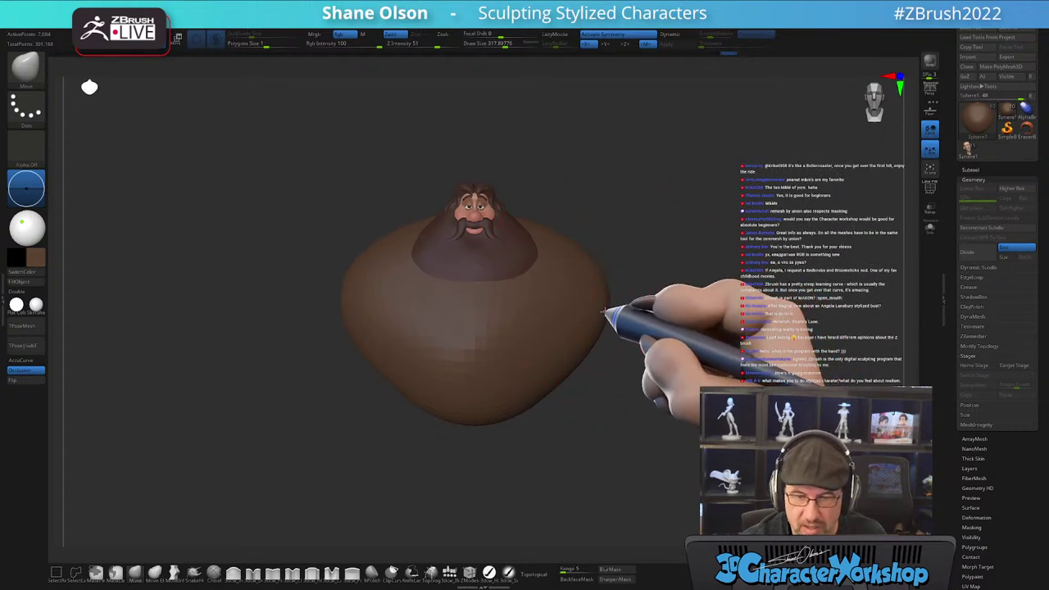
pyautogui.moveTo(572, 396)
pyautogui.mouseDown()
pyautogui.moveTo(568, 371)
pyautogui.moveTo(524, 370)
pyautogui.moveTo(574, 400)
pyautogui.moveTo(557, 402)
pyautogui.mouseUp()
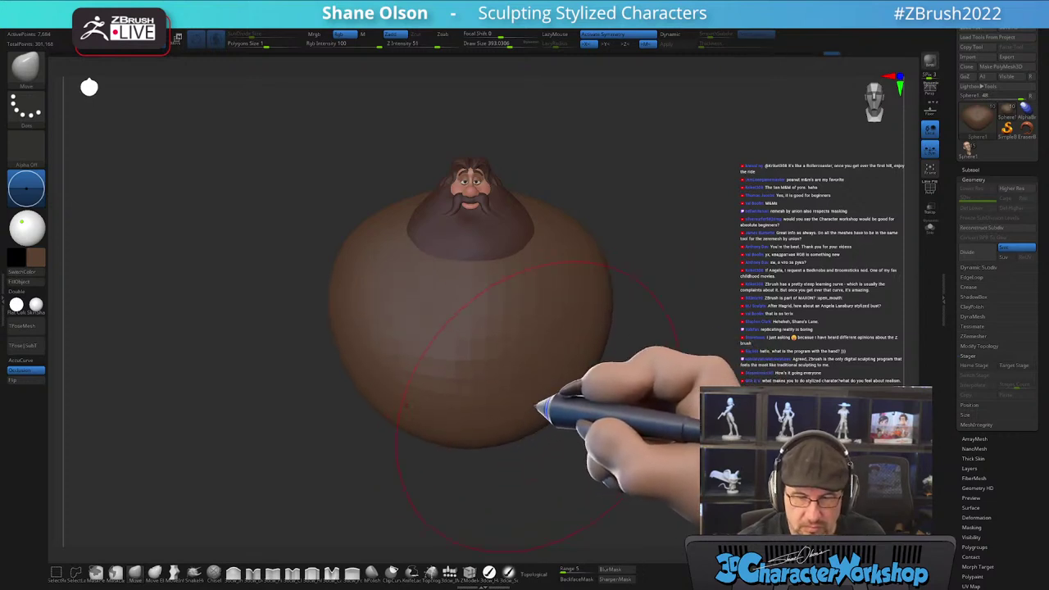
pyautogui.moveTo(568, 426)
pyautogui.mouseDown()
pyautogui.moveTo(591, 392)
pyautogui.moveTo(616, 381)
pyautogui.moveTo(555, 414)
pyautogui.moveTo(591, 400)
pyautogui.mouseUp()
# - Fill out the lower body and round the shoulders and back with the Move brush, reducing the draw size to about 206
pyautogui.moveTo(598, 292)
pyautogui.keyDown('alt'); pyautogui.mouseDown()
pyautogui.moveTo(558, 296)
pyautogui.moveTo(597, 363)
pyautogui.moveTo(623, 359)
pyautogui.moveTo(599, 384)
pyautogui.mouseUp(); pyautogui.keyUp('alt')
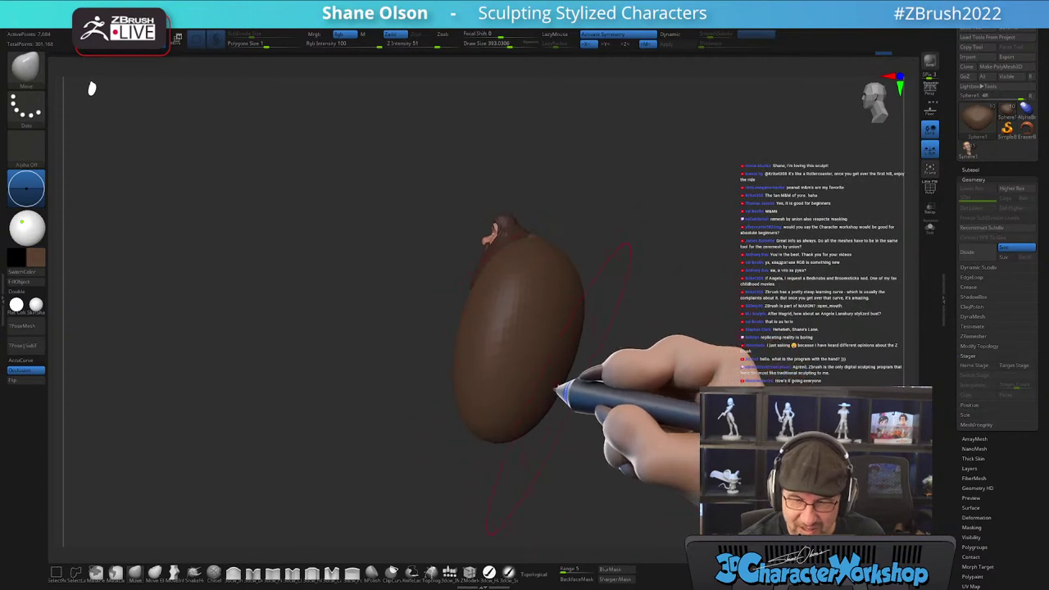
pyautogui.moveTo(534, 410)
pyautogui.mouseDown()
pyautogui.moveTo(458, 414)
pyautogui.moveTo(514, 403)
pyautogui.moveTo(563, 376)
pyautogui.mouseUp()
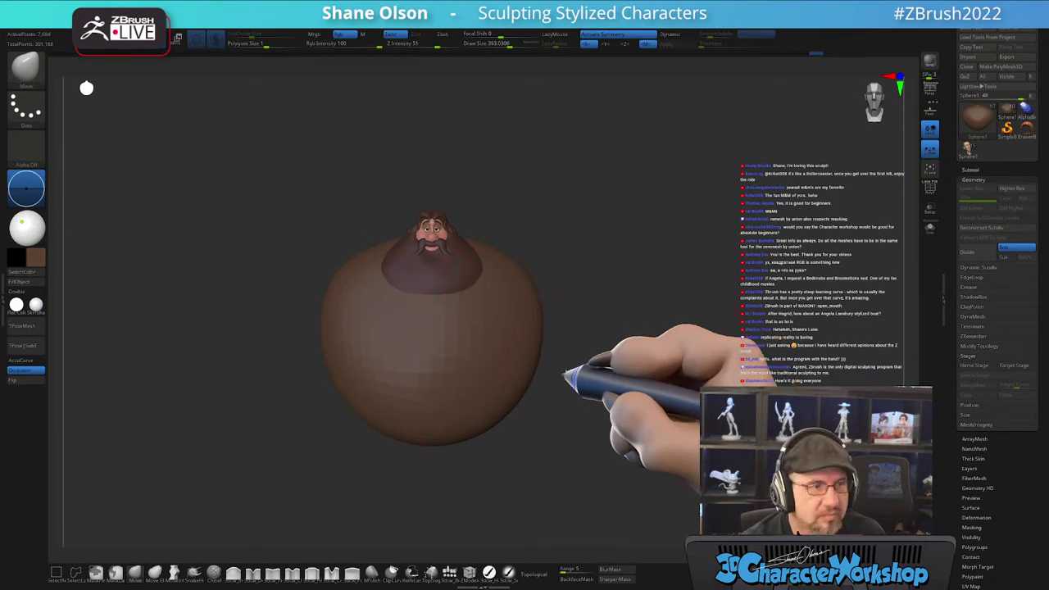
pyautogui.moveTo(527, 293); pyautogui.dragTo(534, 289)
pyautogui.moveTo(576, 345)
pyautogui.keyDown('alt'); pyautogui.mouseDown()
pyautogui.moveTo(576, 363)
pyautogui.moveTo(563, 361)
pyautogui.moveTo(510, 435)
pyautogui.moveTo(498, 424)
pyautogui.moveTo(519, 412)
pyautogui.moveTo(557, 421)
pyautogui.mouseUp(); pyautogui.keyUp('alt')
pyautogui.moveTo(543, 304); pyautogui.dragTo(508, 421)
pyautogui.moveTo(483, 251); pyautogui.dragTo(480, 261)
pyautogui.moveTo(635, 350); pyautogui.dragTo(591, 357)
pyautogui.moveTo(672, 334); pyautogui.dragTo(620, 372)
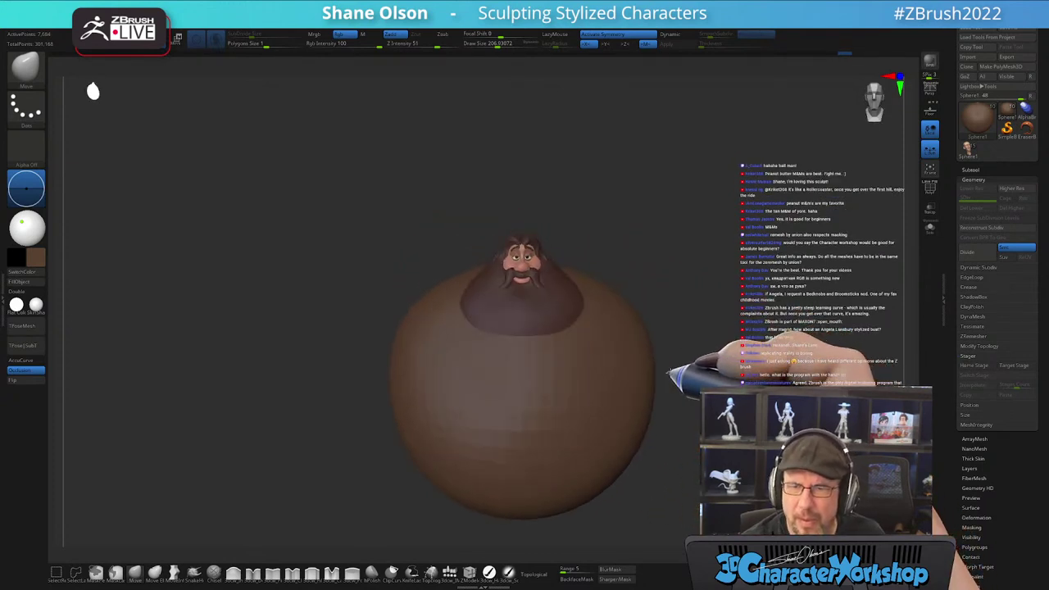
pyautogui.moveTo(747, 429)
pyautogui.keyDown('alt'); pyautogui.mouseDown()
pyautogui.moveTo(637, 385)
pyautogui.moveTo(621, 352)
pyautogui.moveTo(621, 374)
pyautogui.moveTo(628, 347)
pyautogui.moveTo(633, 399)
pyautogui.mouseUp(); pyautogui.keyUp('alt')
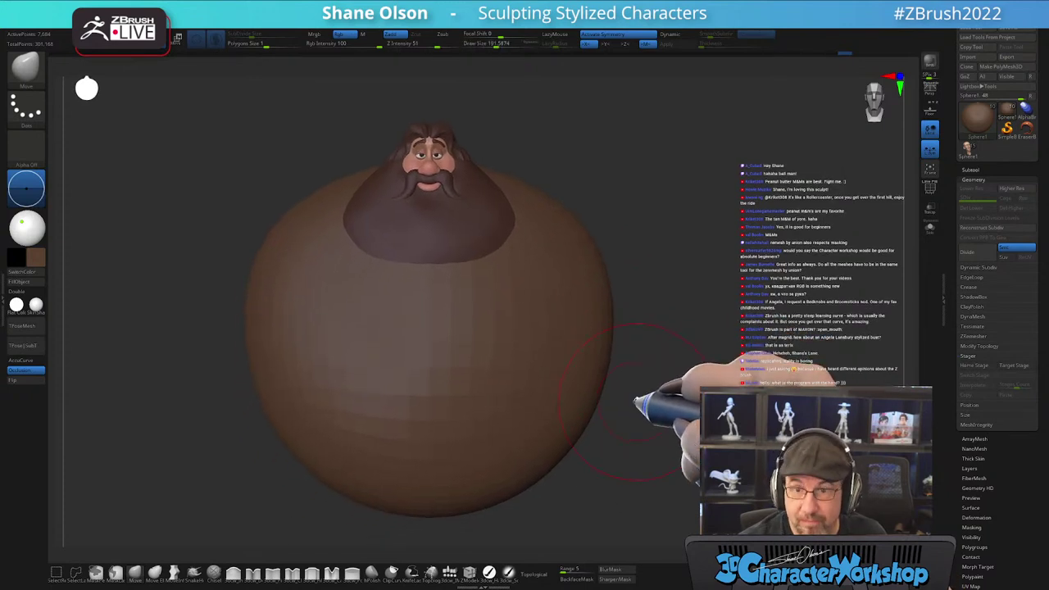
pyautogui.press('s')
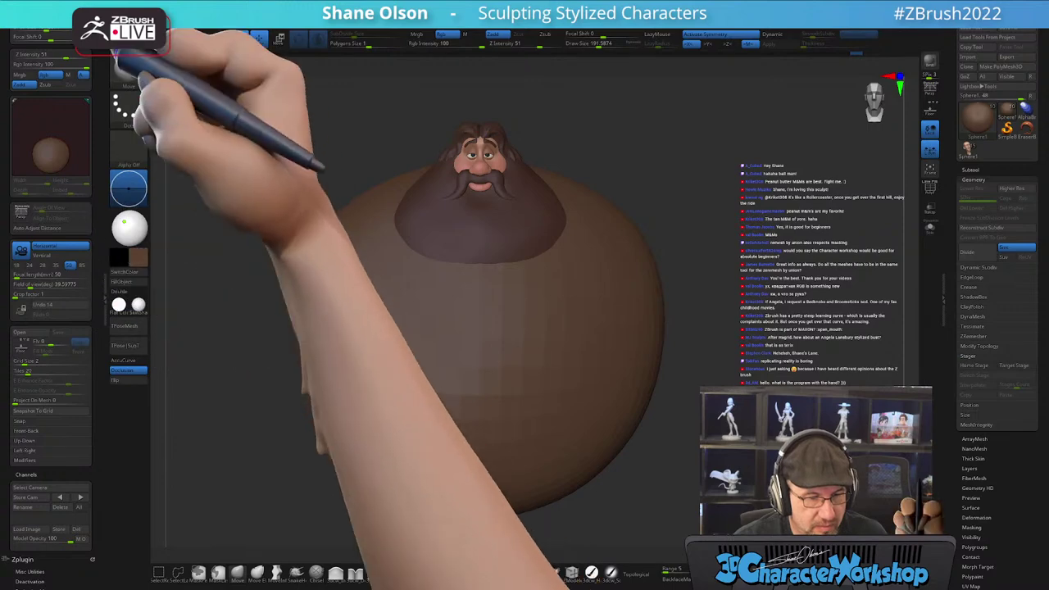
pyautogui.scroll(-10, 164, 147)
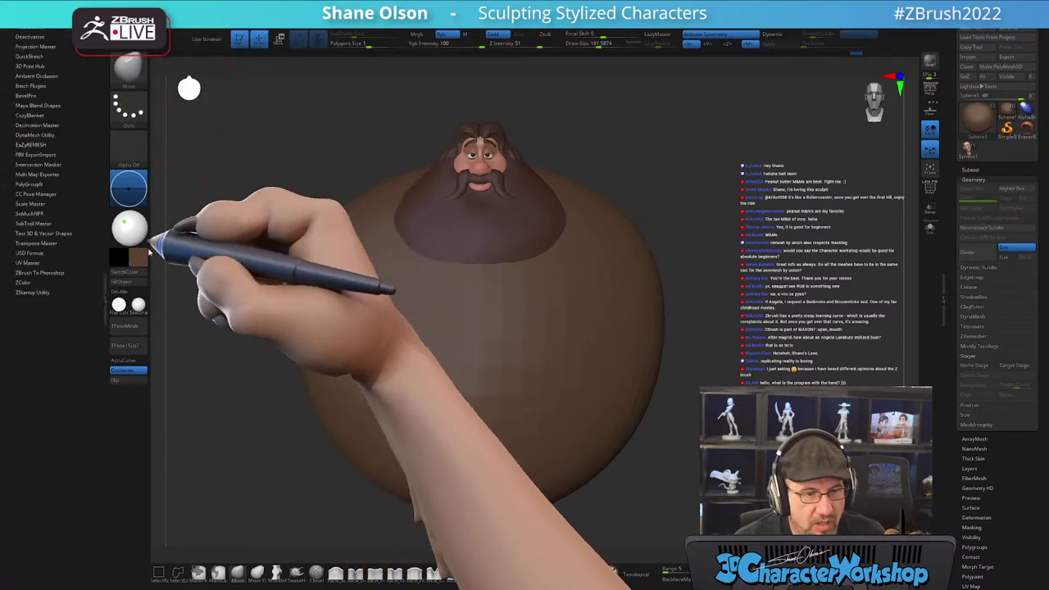
pyautogui.click(107, 299)
pyautogui.moveTo(713, 262)
pyautogui.mouseDown()
pyautogui.moveTo(746, 275)
pyautogui.moveTo(735, 295)
pyautogui.moveTo(744, 287)
pyautogui.moveTo(703, 275)
pyautogui.moveTo(726, 262)
pyautogui.mouseUp()
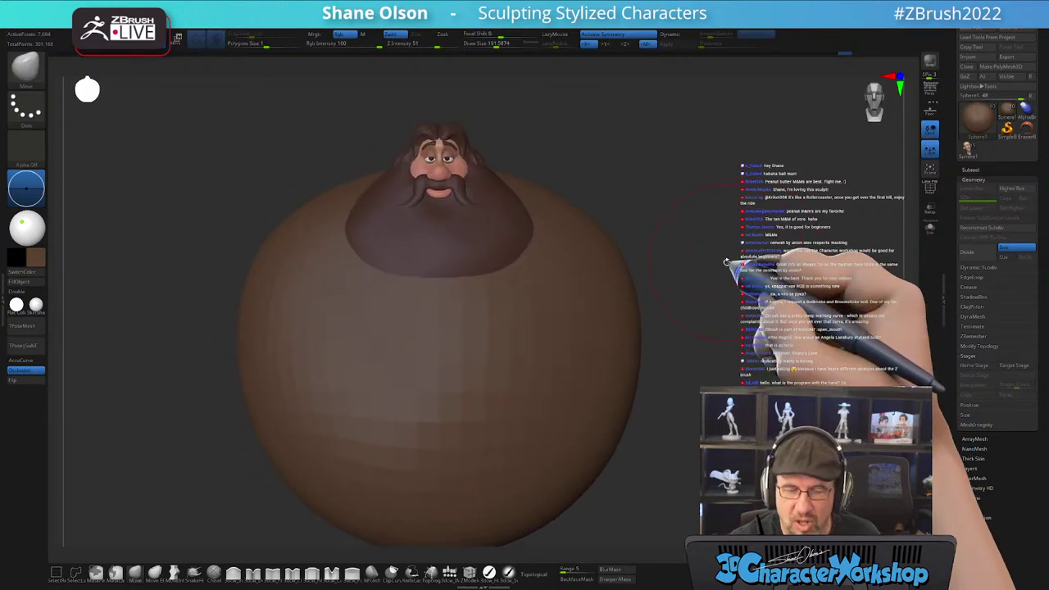
pyautogui.moveTo(635, 398); pyautogui.dragTo(629, 316)
pyautogui.moveTo(608, 469)
pyautogui.mouseDown()
pyautogui.moveTo(647, 426)
pyautogui.moveTo(616, 414)
pyautogui.moveTo(700, 427)
pyautogui.moveTo(465, 424)
pyautogui.mouseUp()
pyautogui.moveTo(710, 248)
pyautogui.keyDown('alt'); pyautogui.mouseDown()
pyautogui.moveTo(724, 251)
pyautogui.moveTo(656, 264)
pyautogui.mouseUp(); pyautogui.keyUp('alt')
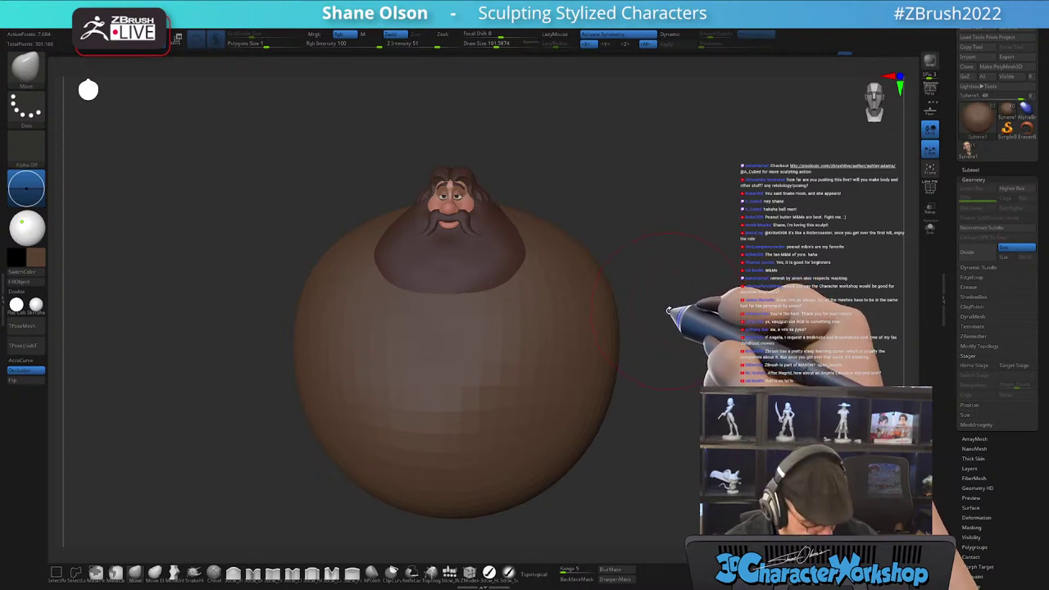
# - Narrow the sides of the body and square off the shoulders with the Move brush, starting at draw size about 305
pyautogui.moveTo(669, 329)
pyautogui.mouseDown()
pyautogui.moveTo(672, 361)
pyautogui.moveTo(616, 371)
pyautogui.moveTo(612, 356)
pyautogui.moveTo(590, 395)
pyautogui.mouseUp()
pyautogui.press('s')
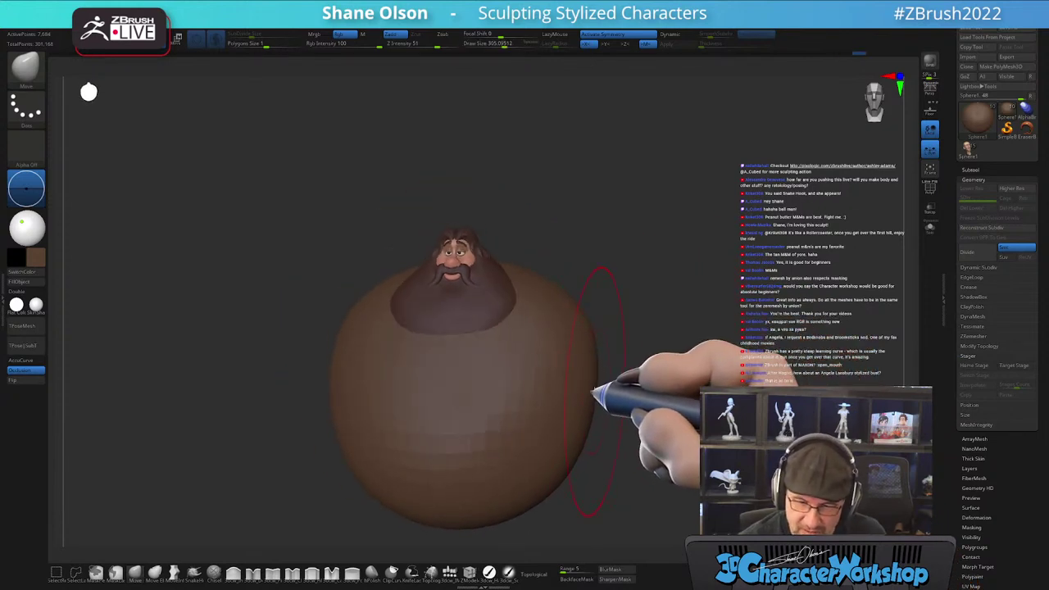
pyautogui.moveTo(572, 418); pyautogui.dragTo(552, 468)
pyautogui.moveTo(616, 375); pyautogui.dragTo(601, 367)
pyautogui.moveTo(593, 352)
pyautogui.mouseDown()
pyautogui.moveTo(585, 354)
pyautogui.moveTo(584, 332)
pyautogui.mouseUp()
pyautogui.moveTo(627, 370)
pyautogui.mouseDown()
pyautogui.moveTo(677, 368)
pyautogui.moveTo(574, 361)
pyautogui.moveTo(558, 369)
pyautogui.moveTo(591, 389)
pyautogui.moveTo(531, 379)
pyautogui.moveTo(527, 390)
pyautogui.mouseUp()
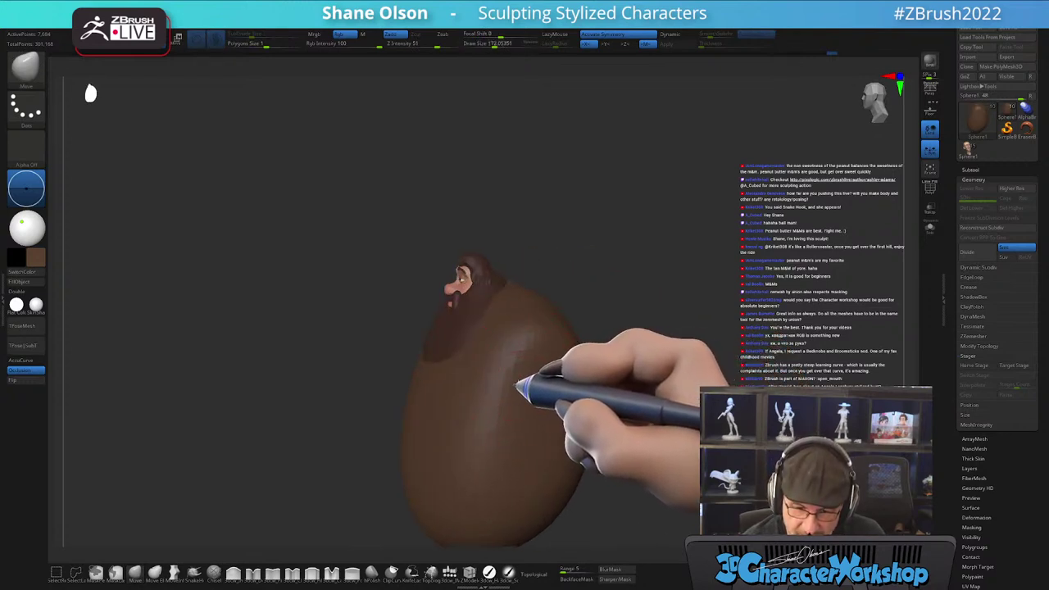
# - Refine the torso's shoulders, lower sides and side profile with the Move brush at draw size about 217 to 292
pyautogui.moveTo(549, 389)
pyautogui.mouseDown()
pyautogui.moveTo(574, 422)
pyautogui.moveTo(574, 365)
pyautogui.moveTo(574, 422)
pyautogui.moveTo(557, 393)
pyautogui.mouseUp()
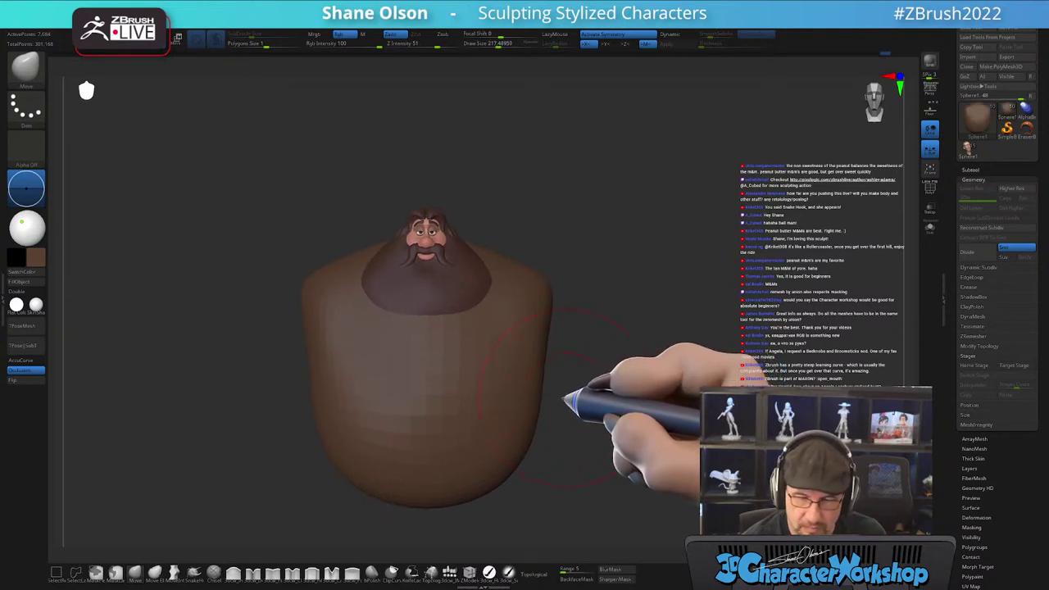
pyautogui.moveTo(552, 438)
pyautogui.mouseDown()
pyautogui.moveTo(557, 421)
pyautogui.moveTo(543, 438)
pyautogui.moveTo(499, 421)
pyautogui.moveTo(510, 417)
pyautogui.mouseUp()
pyautogui.moveTo(501, 401); pyautogui.dragTo(552, 445)
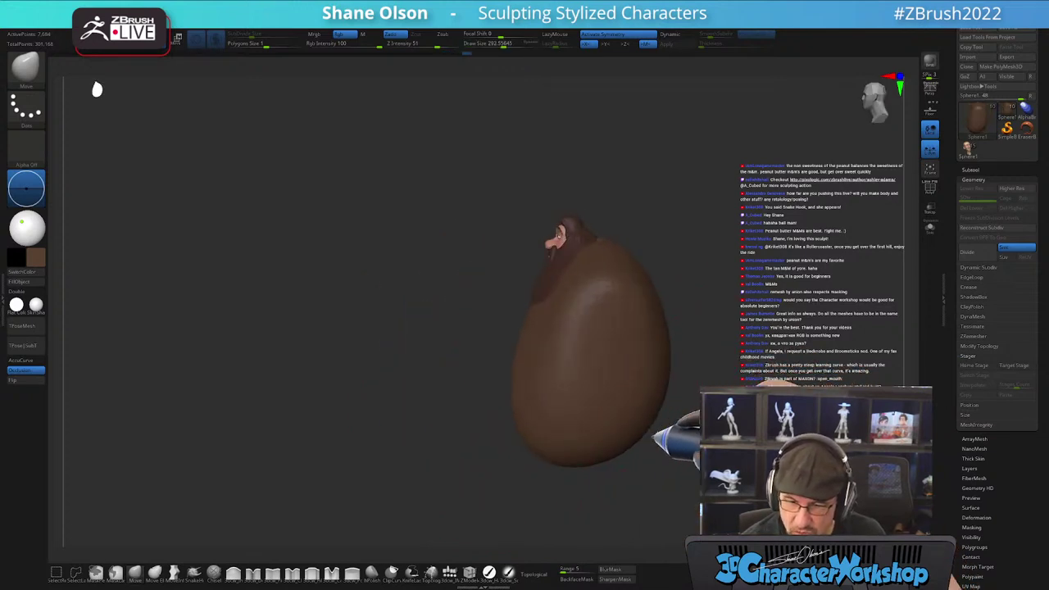
pyautogui.moveTo(647, 439); pyautogui.dragTo(671, 427)
pyautogui.moveTo(731, 413)
pyautogui.keyDown('alt'); pyautogui.mouseDown()
pyautogui.moveTo(529, 382)
pyautogui.moveTo(598, 345)
pyautogui.moveTo(604, 369)
pyautogui.moveTo(627, 363)
pyautogui.moveTo(622, 373)
pyautogui.moveTo(630, 356)
pyautogui.mouseUp(); pyautogui.keyUp('alt')
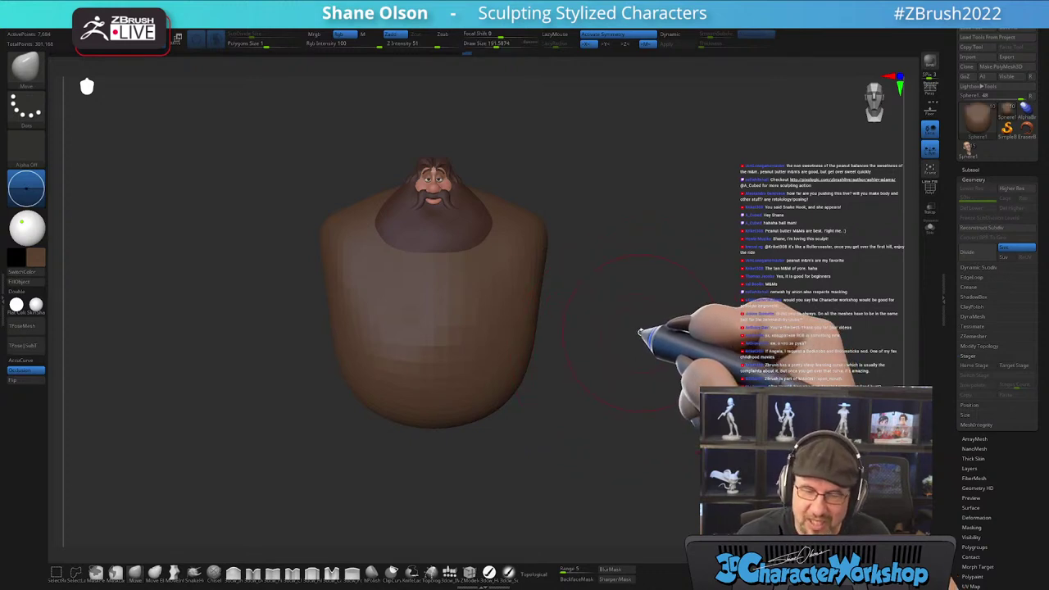
# - Round off the lower sides and underside of the torso with the Move brush at draw size about 250
pyautogui.moveTo(641, 331)
pyautogui.keyDown('alt'); pyautogui.mouseDown()
pyautogui.moveTo(623, 358)
pyautogui.moveTo(628, 370)
pyautogui.mouseUp(); pyautogui.keyUp('alt')
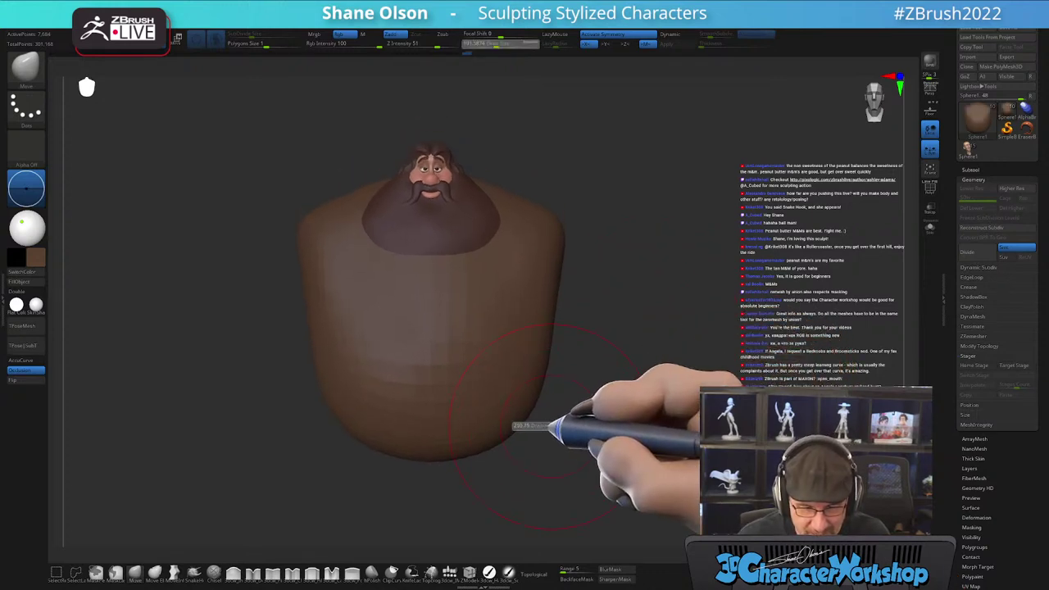
pyautogui.press(']')
pyautogui.moveTo(534, 453); pyautogui.dragTo(531, 424)
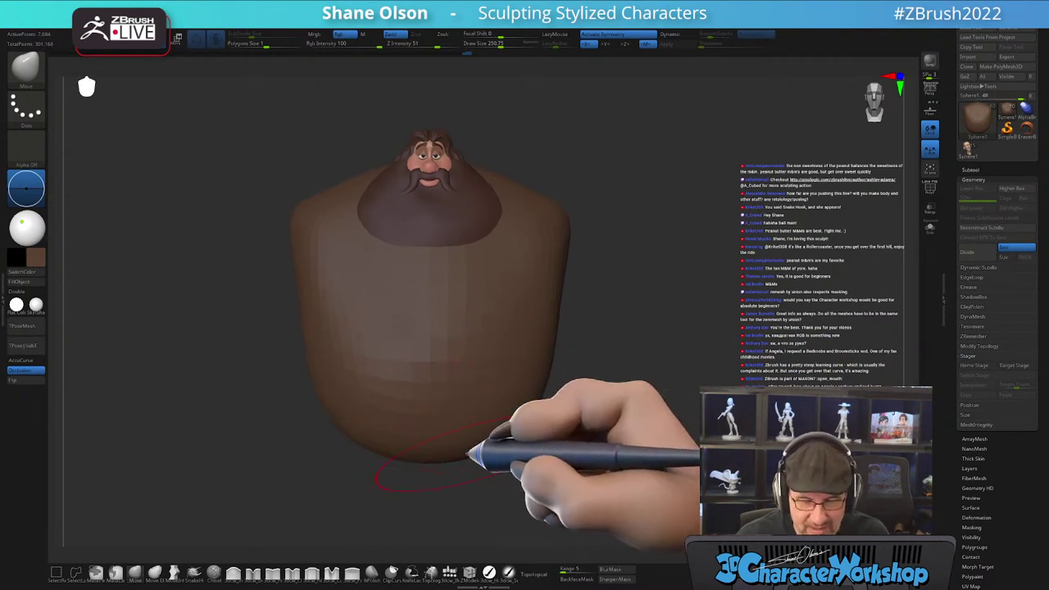
pyautogui.moveTo(592, 468)
pyautogui.mouseDown()
pyautogui.moveTo(560, 450)
pyautogui.moveTo(509, 449)
pyautogui.mouseUp()
pyautogui.keyDown('alt'); pyautogui.moveTo(509, 449); pyautogui.dragTo(558, 421); pyautogui.keyUp('alt')
pyautogui.moveTo(680, 418)
pyautogui.mouseDown()
pyautogui.moveTo(596, 400)
pyautogui.moveTo(616, 413)
pyautogui.mouseUp()
pyautogui.keyDown('alt'); pyautogui.moveTo(616, 413); pyautogui.dragTo(513, 369); pyautogui.keyUp('alt')
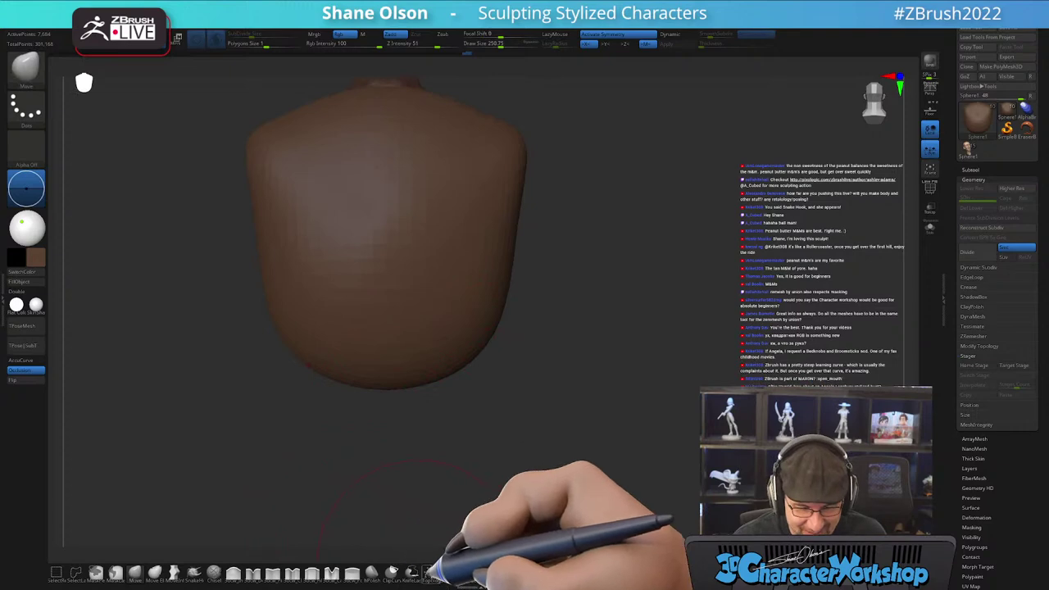
# - Insert a mirrored pair of spheres as leg bases, and rotate and position them beneath the torso
pyautogui.click(448, 571)
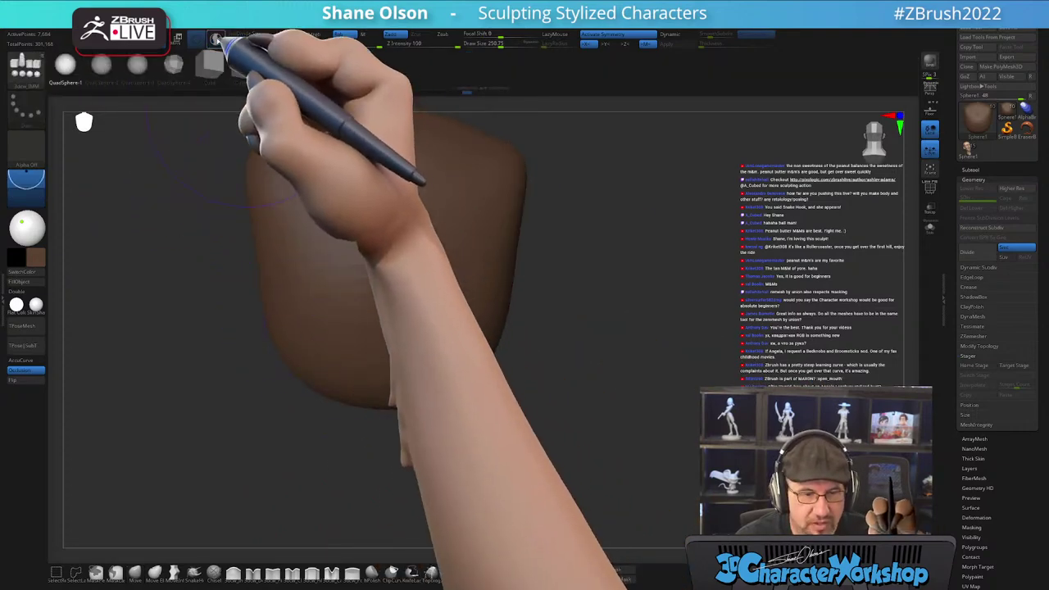
pyautogui.moveTo(609, 285)
pyautogui.mouseDown()
pyautogui.moveTo(667, 300)
pyautogui.moveTo(620, 339)
pyautogui.moveTo(309, 399)
pyautogui.moveTo(339, 468)
pyautogui.moveTo(326, 465)
pyautogui.mouseUp()
pyautogui.press('w')
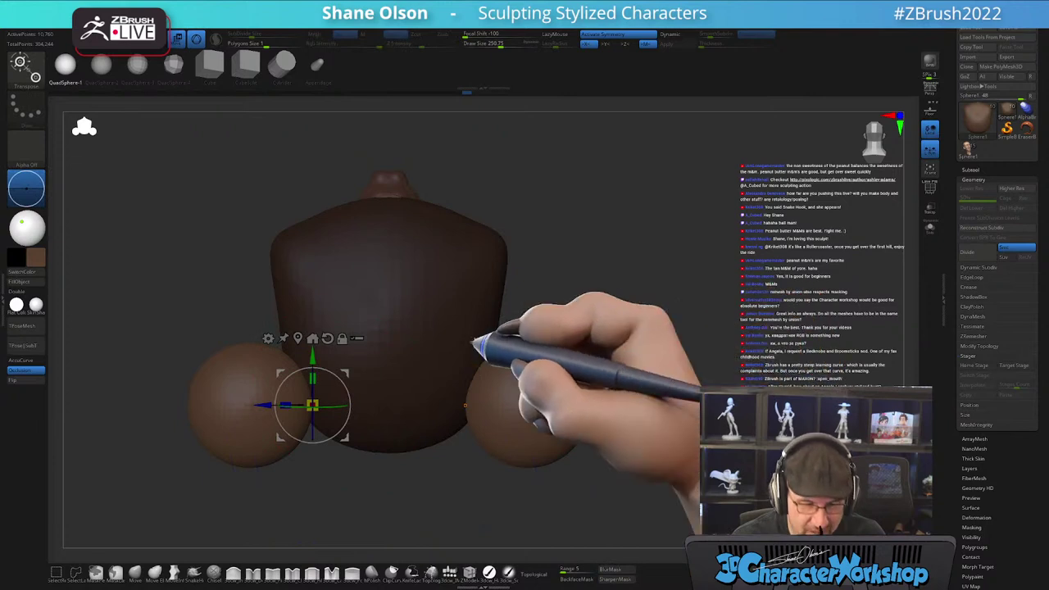
pyautogui.moveTo(347, 382); pyautogui.dragTo(267, 340)
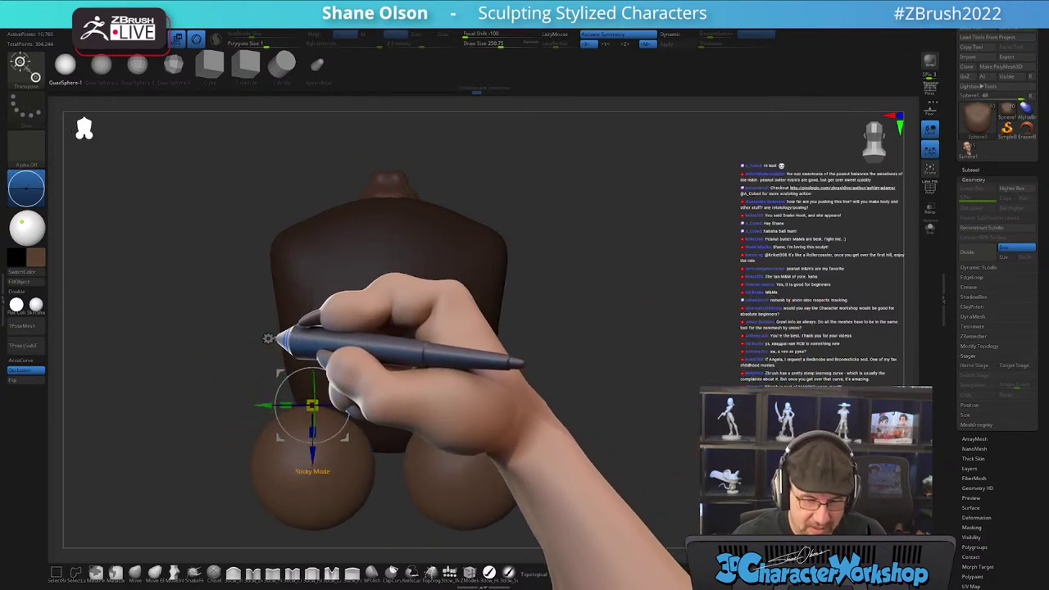
pyautogui.keyDown('alt'); pyautogui.moveTo(593, 431); pyautogui.dragTo(598, 394); pyautogui.keyUp('alt')
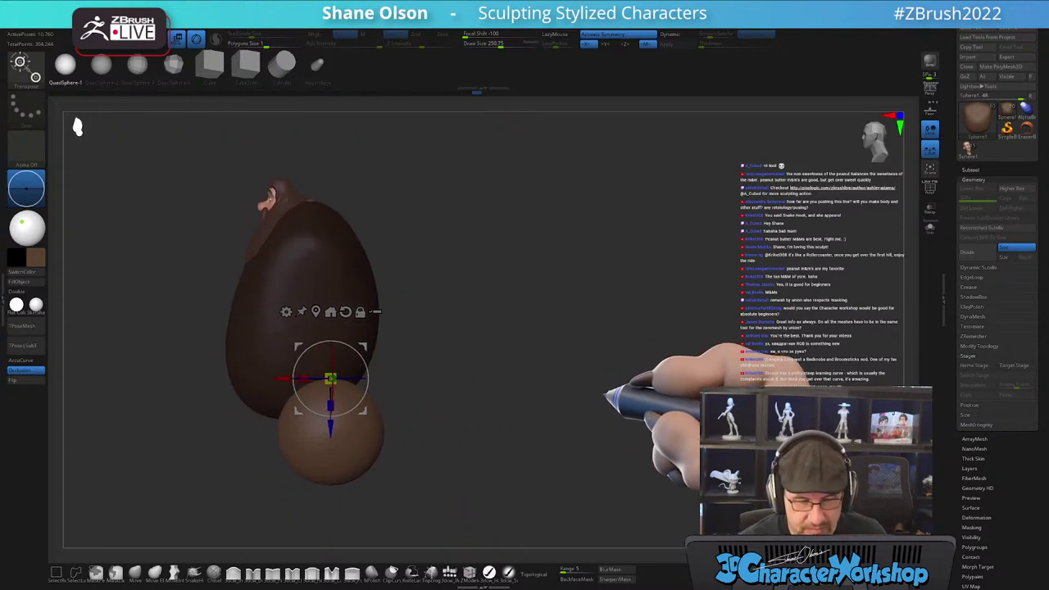
pyautogui.moveTo(374, 363); pyautogui.dragTo(406, 348)
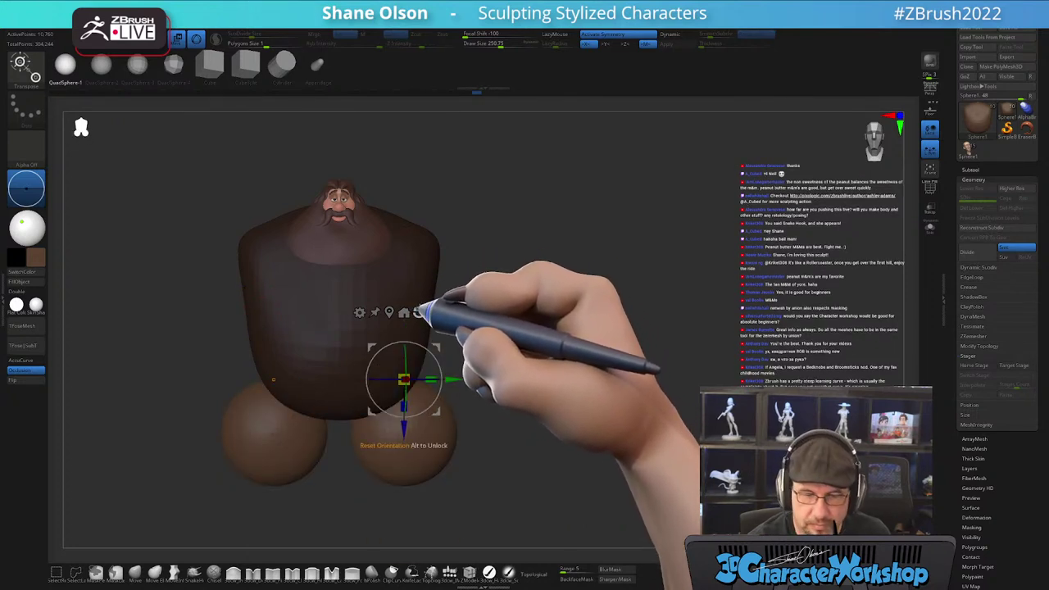
# - Reset the gizmo orientation, stretch the leg spheres vertically into ovals and adjust their placement from the side
pyautogui.click(418, 312)
pyautogui.keyDown('alt'); pyautogui.moveTo(463, 326); pyautogui.dragTo(506, 303); pyautogui.keyUp('alt')
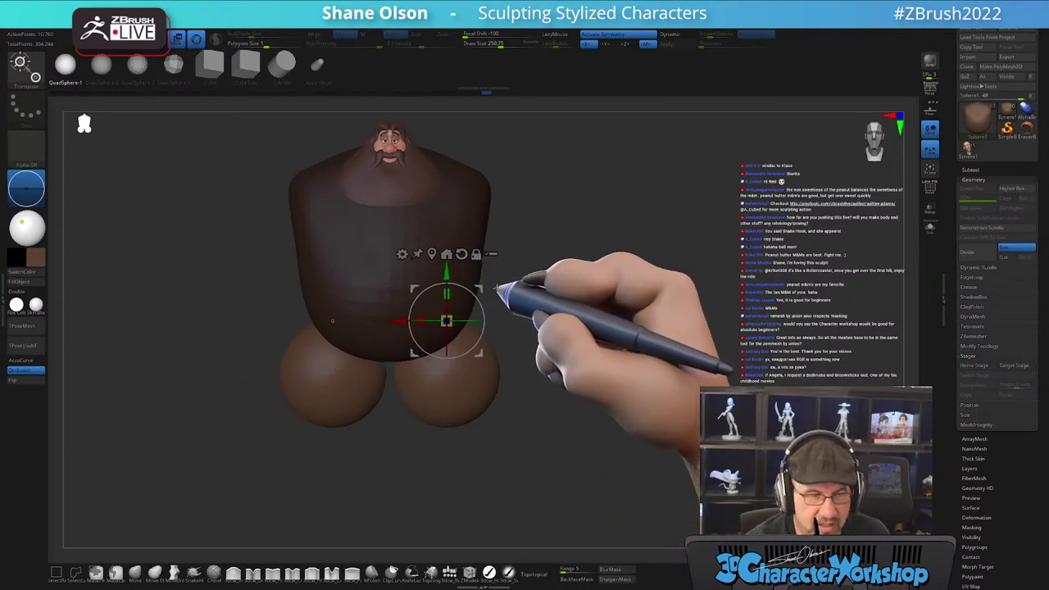
pyautogui.keyDown('alt'); pyautogui.moveTo(533, 333); pyautogui.dragTo(524, 343); pyautogui.keyUp('alt')
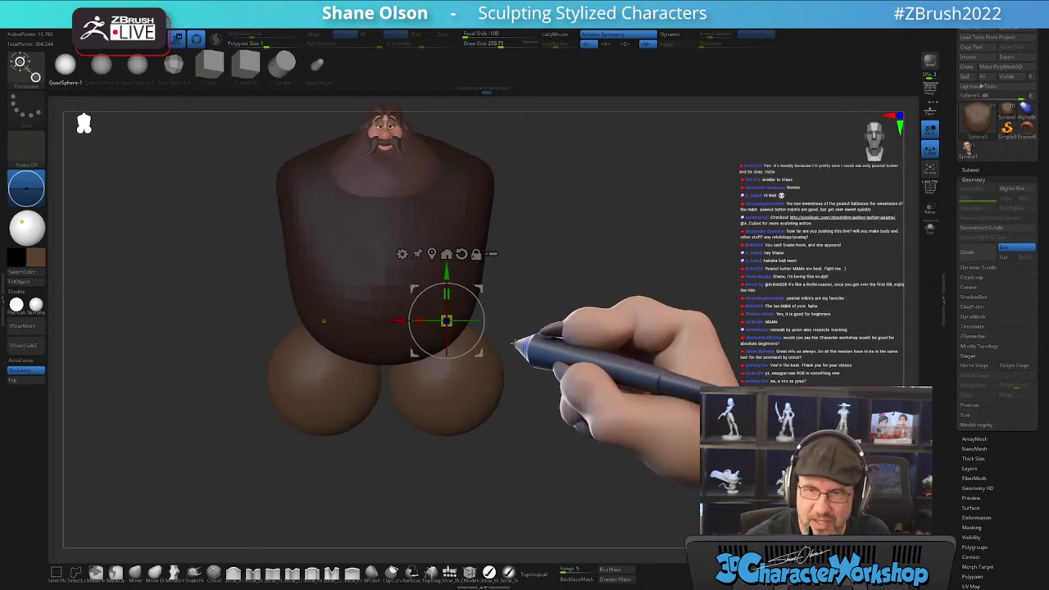
pyautogui.moveTo(448, 272); pyautogui.dragTo(453, 252)
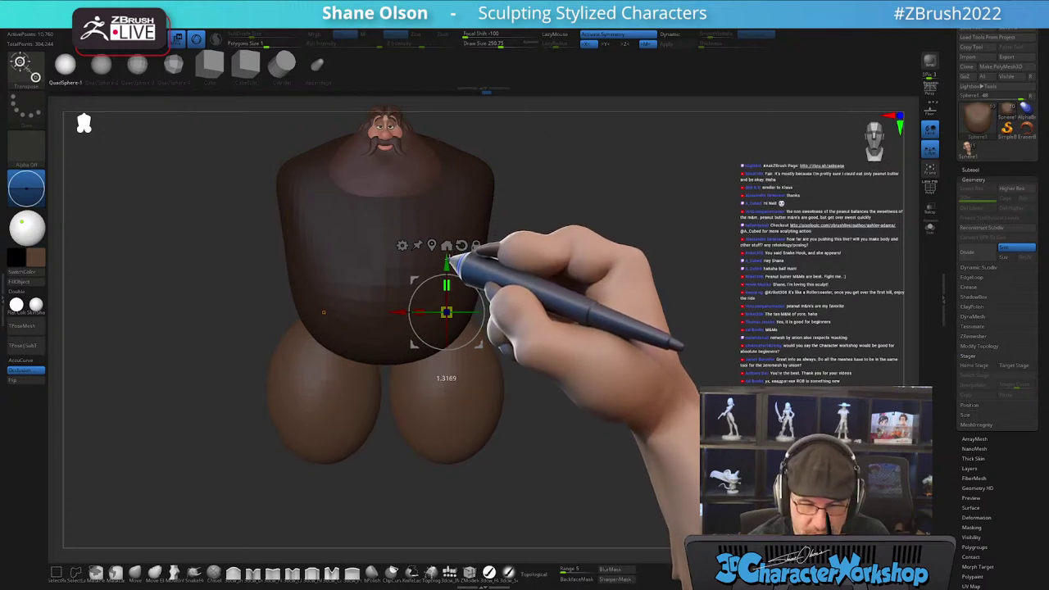
pyautogui.moveTo(534, 336); pyautogui.dragTo(513, 372)
pyautogui.moveTo(482, 280); pyautogui.dragTo(477, 280)
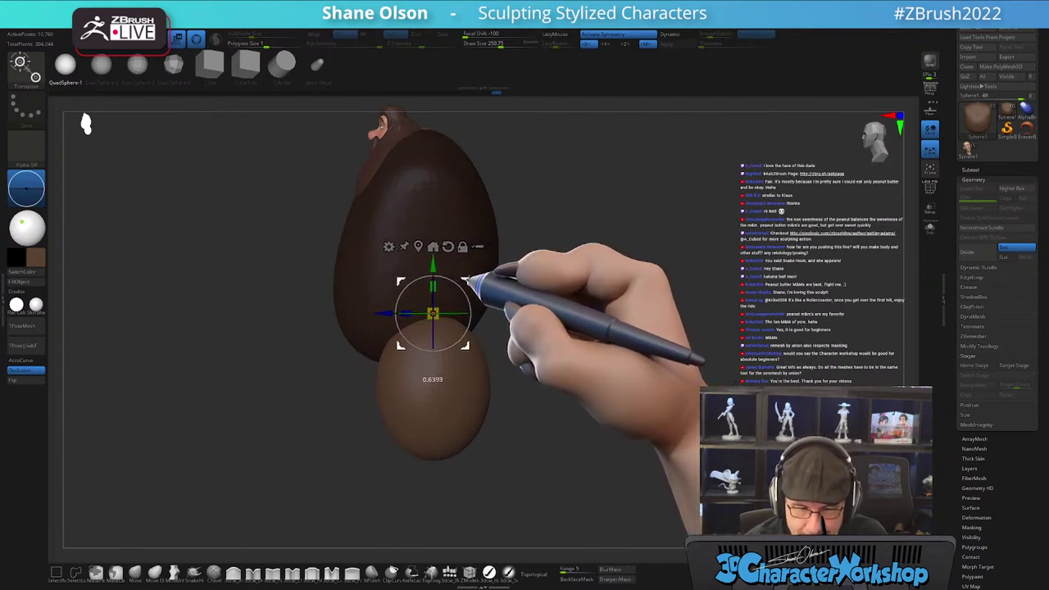
# - Slim and smooth the outer sides of the legs with the Move brush at draw size about 288 to 365
pyautogui.moveTo(534, 344); pyautogui.dragTo(569, 342)
pyautogui.keyDown('alt'); pyautogui.moveTo(568, 342); pyautogui.dragTo(569, 394); pyautogui.keyUp('alt')
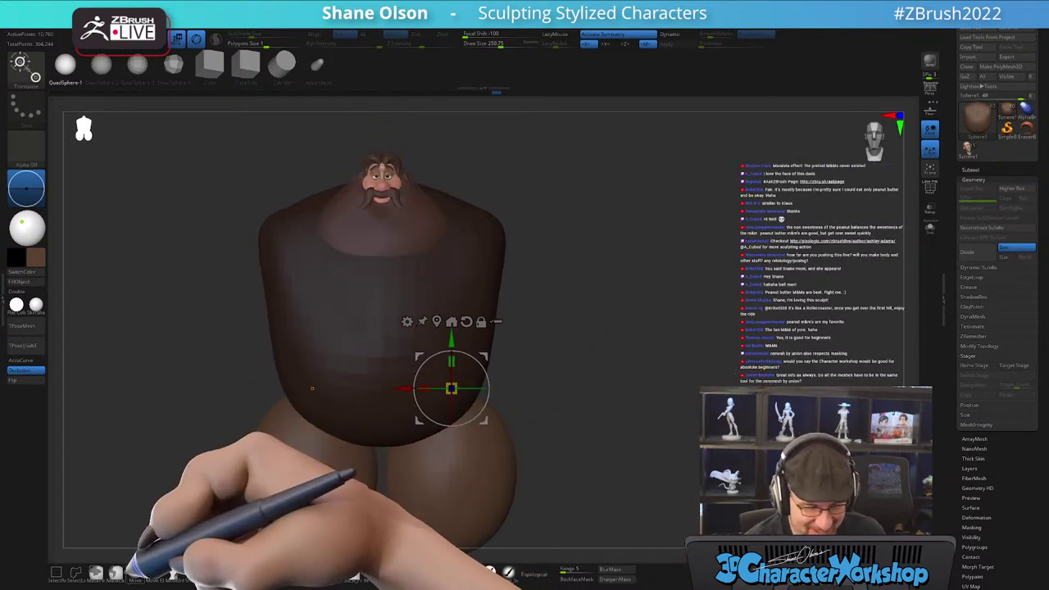
pyautogui.click(136, 572)
pyautogui.moveTo(476, 388); pyautogui.dragTo(478, 378)
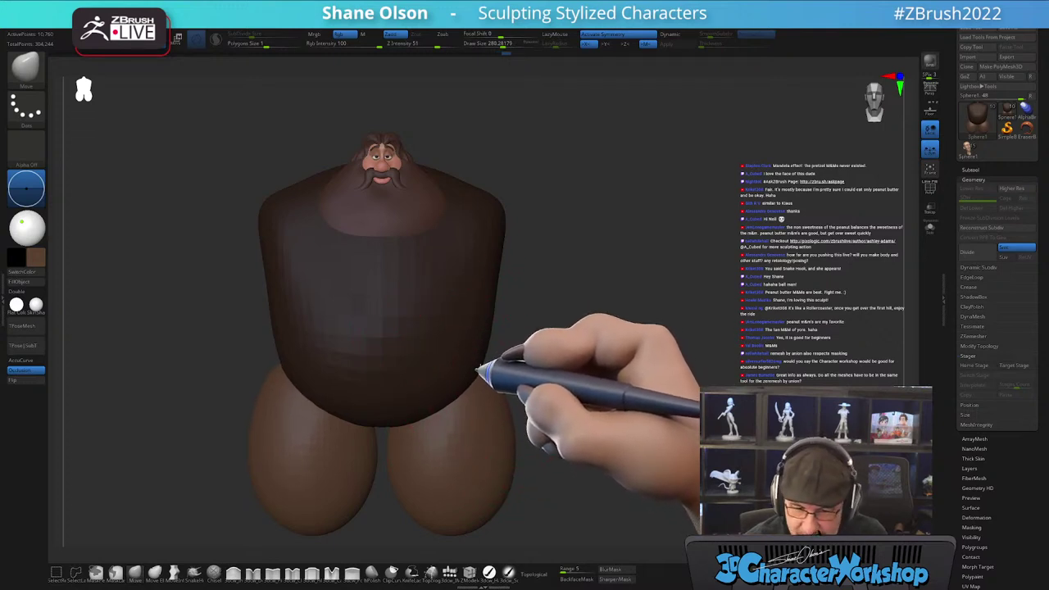
pyautogui.press(']')
pyautogui.moveTo(508, 446); pyautogui.dragTo(495, 459)
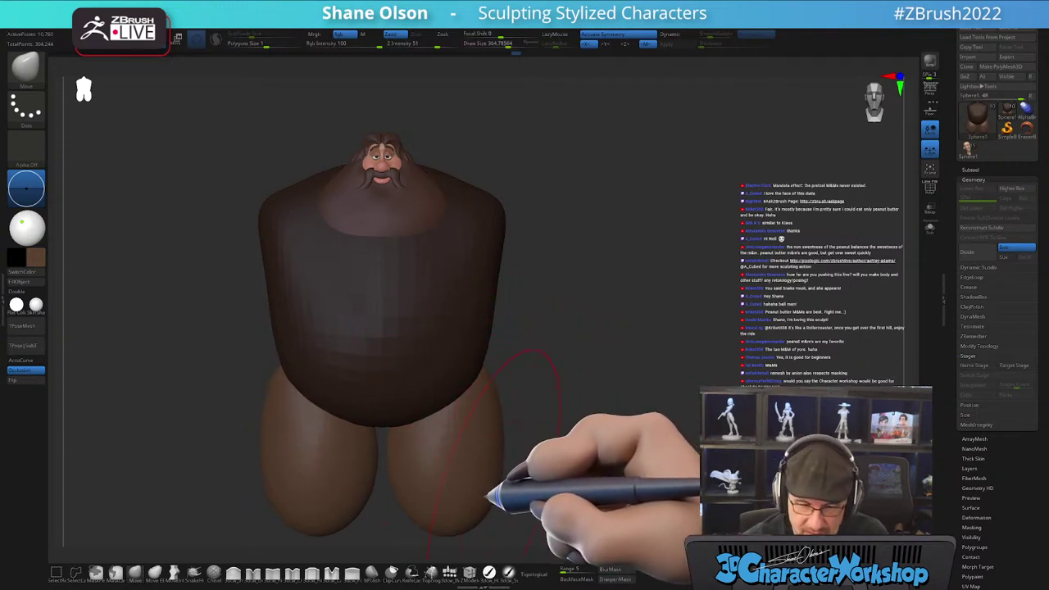
pyautogui.press('shift')
pyautogui.keyDown('shift'); pyautogui.moveTo(453, 503); pyautogui.dragTo(457, 492); pyautogui.keyUp('shift')
pyautogui.moveTo(494, 382); pyautogui.dragTo(487, 374)
pyautogui.moveTo(531, 409)
pyautogui.keyDown('alt'); pyautogui.mouseDown()
pyautogui.moveTo(531, 377)
pyautogui.moveTo(544, 374)
pyautogui.moveTo(515, 399)
pyautogui.mouseUp(); pyautogui.keyUp('alt')
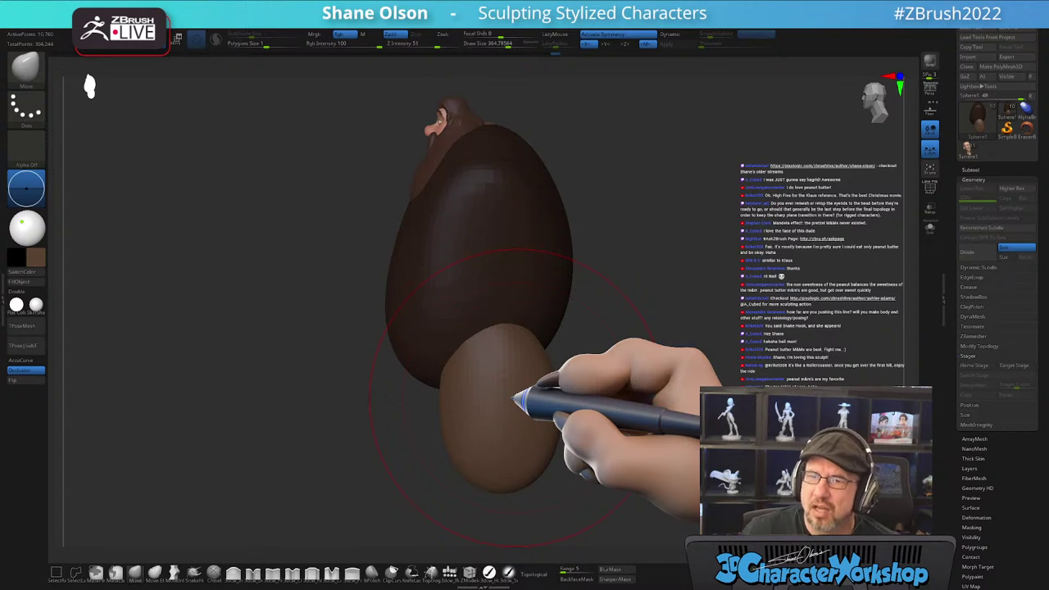
# - Shape the legs from the side into straight columns with flattened bottoms using the Move brush, reducing the draw size to about 286
pyautogui.moveTo(566, 352)
pyautogui.mouseDown(button='right')
pyautogui.moveTo(495, 350)
pyautogui.moveTo(576, 349)
pyautogui.moveTo(543, 374)
pyautogui.mouseUp(button='right')
pyautogui.press('s')
pyautogui.moveTo(543, 374); pyautogui.dragTo(537, 371)
pyautogui.keyDown('shift'); pyautogui.moveTo(536, 371); pyautogui.dragTo(527, 377, button='right'); pyautogui.keyUp('shift')
pyautogui.moveTo(528, 376); pyautogui.dragTo(538, 352)
pyautogui.moveTo(555, 368)
pyautogui.mouseDown(button='right')
pyautogui.moveTo(545, 382)
pyautogui.moveTo(601, 373)
pyautogui.moveTo(598, 402)
pyautogui.moveTo(615, 419)
pyautogui.moveTo(639, 387)
pyautogui.moveTo(653, 398)
pyautogui.moveTo(590, 373)
pyautogui.moveTo(578, 434)
pyautogui.mouseUp(button='right')
pyautogui.moveTo(611, 481)
pyautogui.keyDown('alt'); pyautogui.mouseDown(button='right')
pyautogui.moveTo(590, 438)
pyautogui.moveTo(521, 490)
pyautogui.moveTo(550, 500)
pyautogui.mouseUp(button='right'); pyautogui.keyUp('alt')
pyautogui.press('s')
pyautogui.keyDown('alt'); pyautogui.moveTo(549, 455); pyautogui.dragTo(546, 429, button='right'); pyautogui.keyUp('alt')
pyautogui.moveTo(528, 472)
pyautogui.mouseDown(button='right')
pyautogui.moveTo(579, 433)
pyautogui.moveTo(604, 456)
pyautogui.moveTo(555, 482)
pyautogui.moveTo(551, 506)
pyautogui.moveTo(480, 474)
pyautogui.moveTo(562, 484)
pyautogui.moveTo(660, 468)
pyautogui.moveTo(679, 434)
pyautogui.moveTo(602, 410)
pyautogui.mouseUp(button='right')
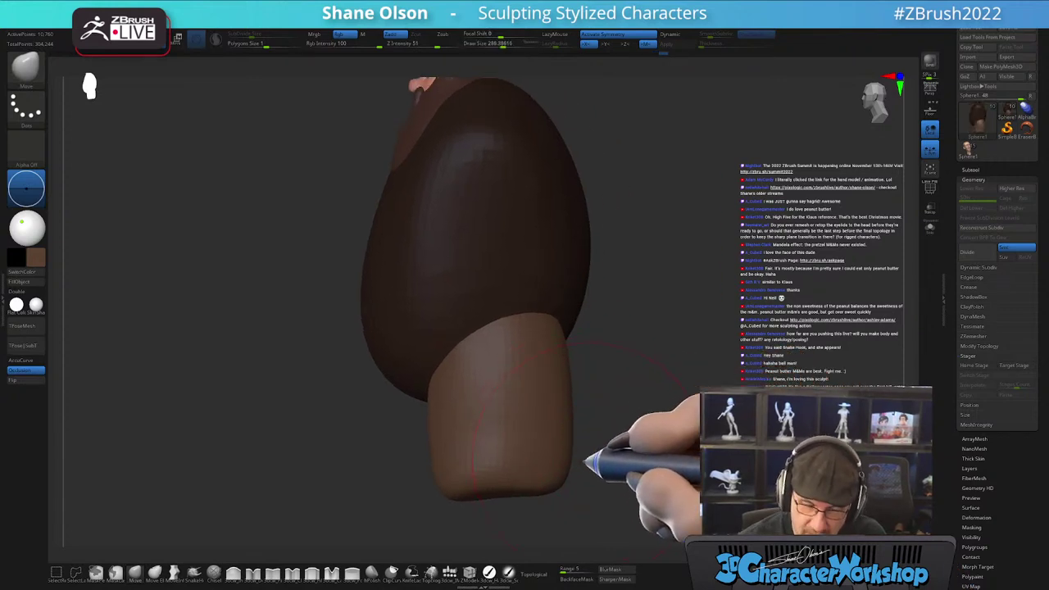
# - Shift the legs slightly forward under the torso with the gizmo, and invert the mask to protect the legs
pyautogui.press('w')
pyautogui.moveTo(441, 332); pyautogui.dragTo(554, 469)
pyautogui.keyDown('alt'); pyautogui.moveTo(608, 441); pyautogui.dragTo(595, 443, button='right'); pyautogui.keyUp('alt')
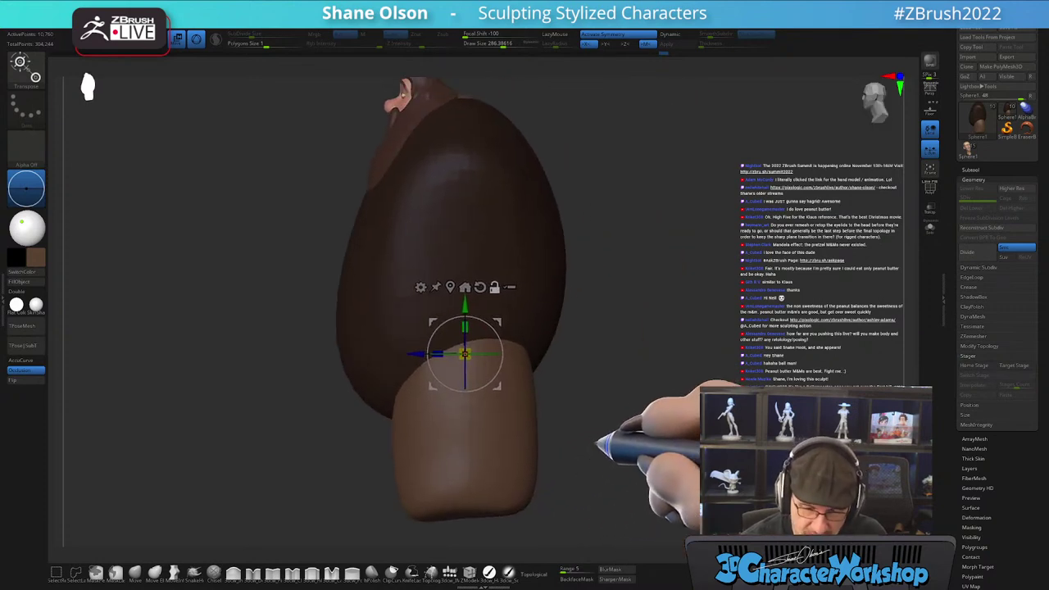
pyautogui.moveTo(597, 436)
pyautogui.mouseDown()
pyautogui.moveTo(667, 431)
pyautogui.moveTo(600, 431)
pyautogui.moveTo(647, 428)
pyautogui.moveTo(622, 424)
pyautogui.moveTo(602, 360)
pyautogui.moveTo(563, 358)
pyautogui.mouseUp()
pyautogui.hotkey('ctrl', 'i')
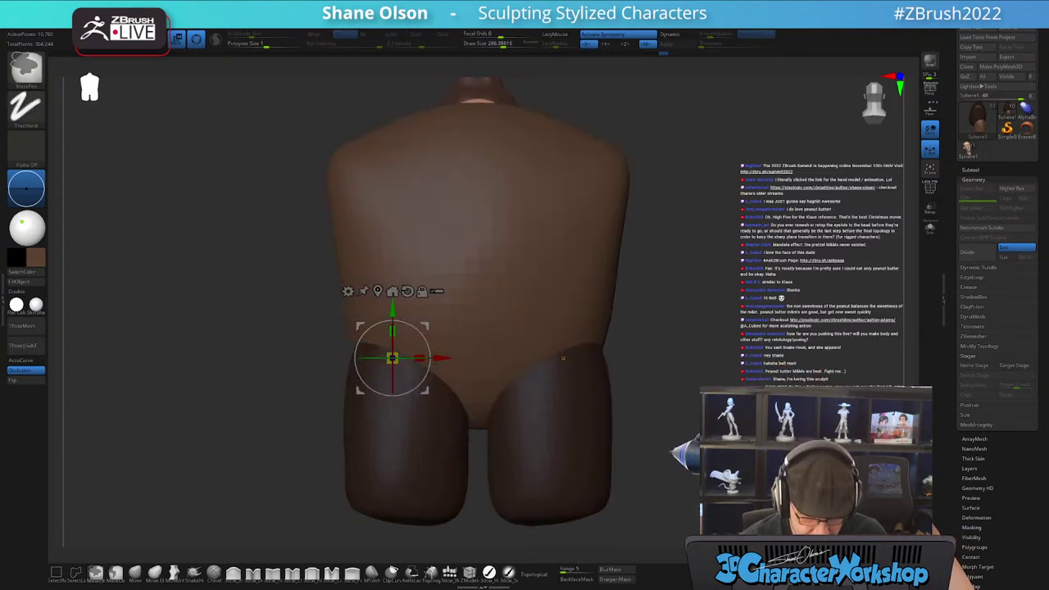
# - Reshape the torso's lower back, hips and waist around the masked legs with the Move brush at draw size about 256
pyautogui.press('q')
pyautogui.keyDown('alt'); pyautogui.moveTo(664, 434); pyautogui.dragTo(668, 414); pyautogui.keyUp('alt')
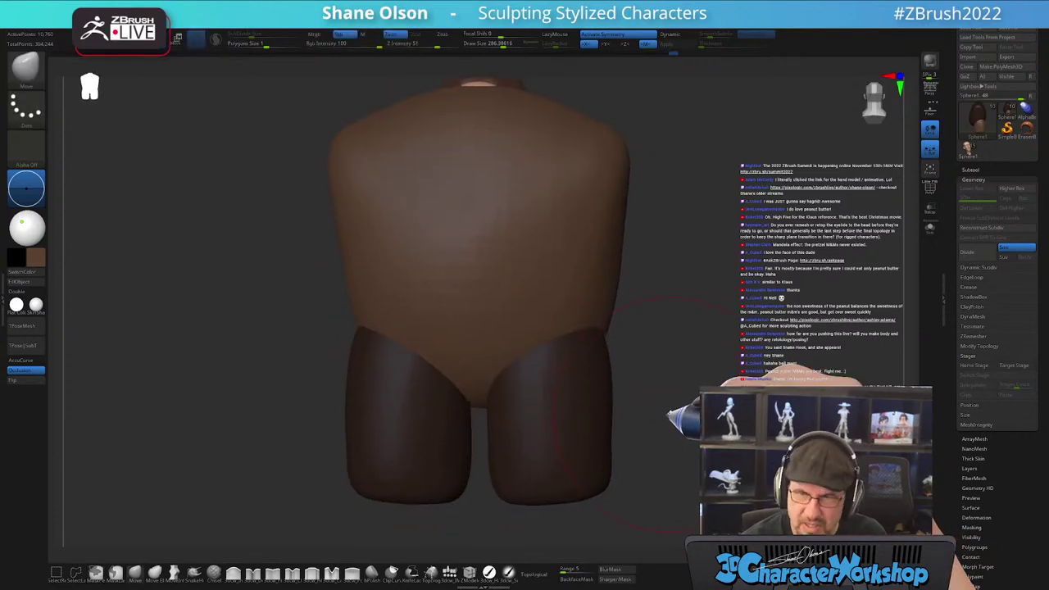
pyautogui.press('s')
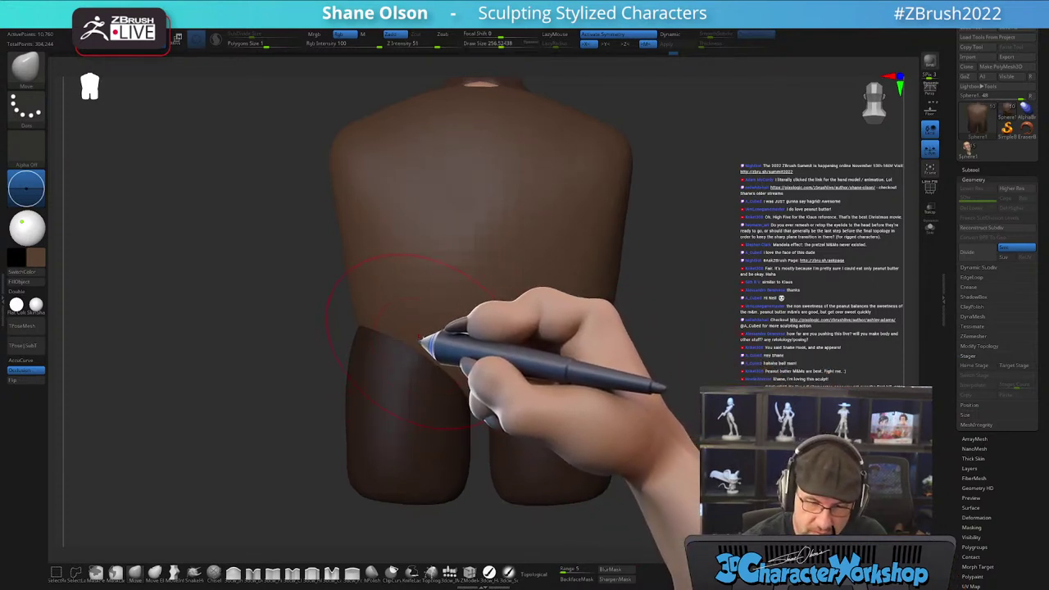
pyautogui.keyDown('alt'); pyautogui.moveTo(489, 425); pyautogui.dragTo(471, 445); pyautogui.keyUp('alt')
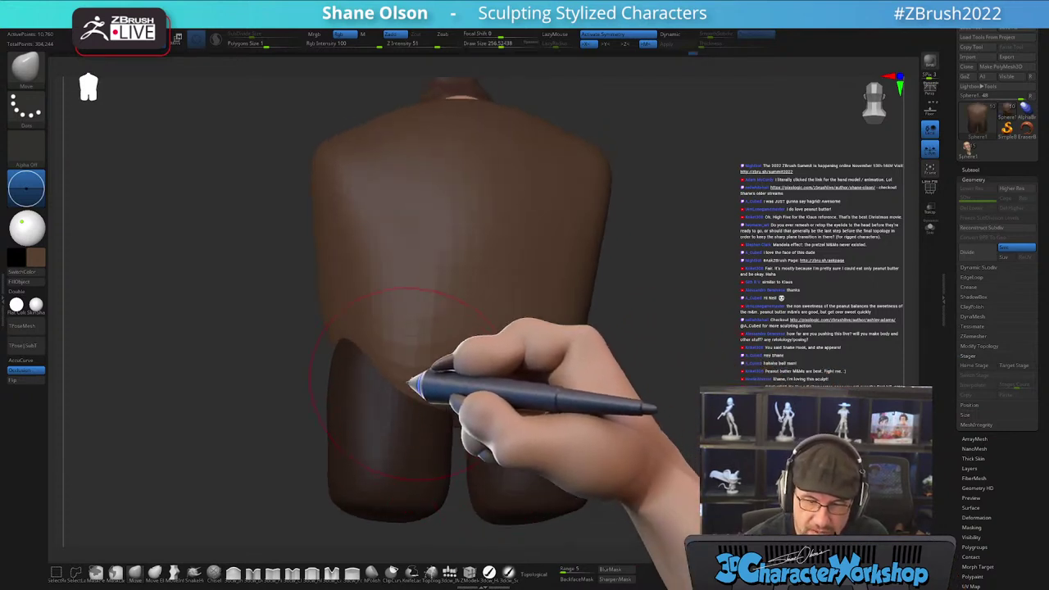
pyautogui.moveTo(309, 449)
pyautogui.mouseDown()
pyautogui.moveTo(444, 459)
pyautogui.moveTo(457, 438)
pyautogui.moveTo(417, 368)
pyautogui.mouseUp()
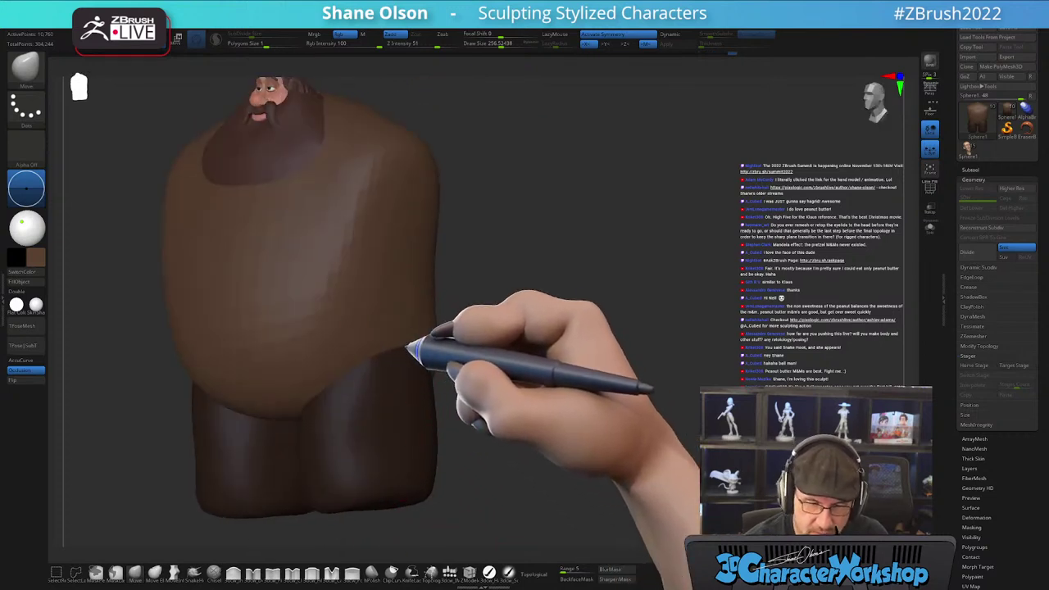
pyautogui.moveTo(481, 372); pyautogui.dragTo(480, 417)
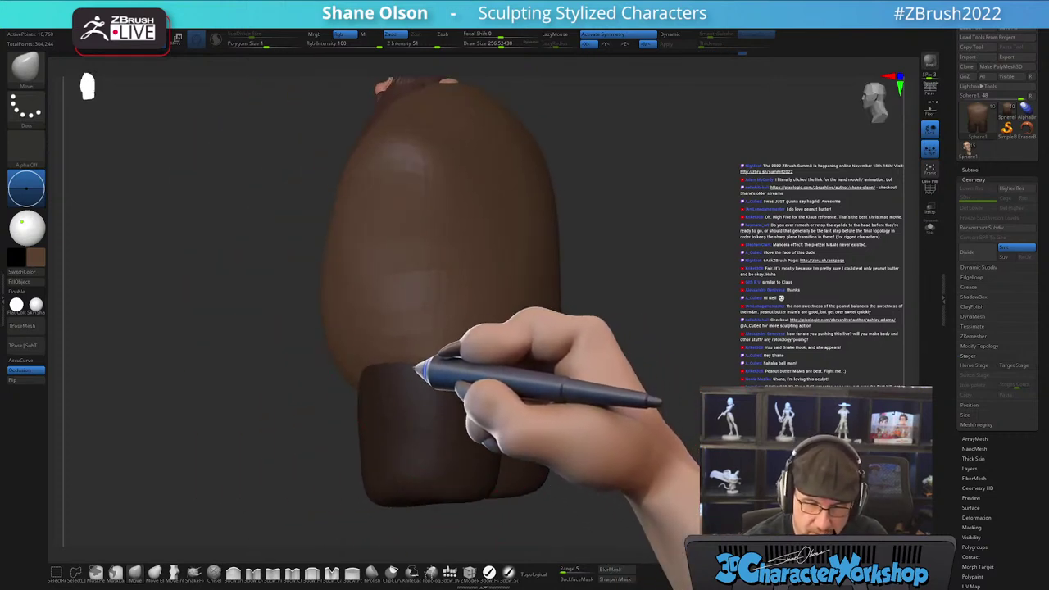
pyautogui.moveTo(619, 407)
pyautogui.mouseDown()
pyautogui.moveTo(603, 431)
pyautogui.moveTo(662, 414)
pyautogui.moveTo(807, 429)
pyautogui.mouseUp()
pyautogui.keyDown('alt'); pyautogui.moveTo(591, 421); pyautogui.dragTo(721, 432); pyautogui.keyUp('alt')
pyautogui.moveTo(567, 345)
pyautogui.mouseDown()
pyautogui.moveTo(628, 298)
pyautogui.moveTo(530, 304)
pyautogui.moveTo(585, 283)
pyautogui.mouseUp()
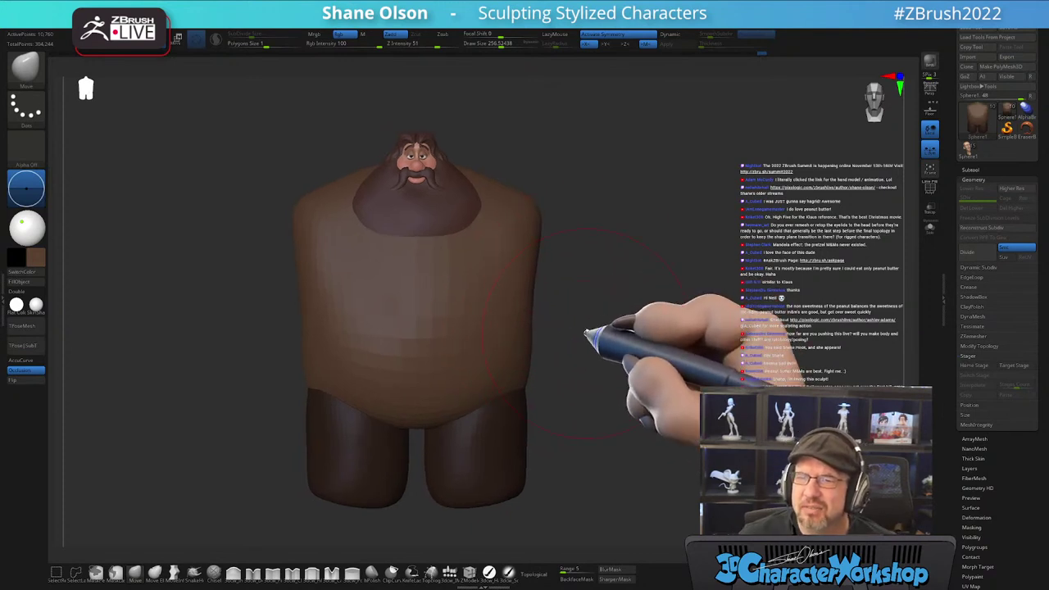
pyautogui.moveTo(624, 306)
pyautogui.keyDown('alt'); pyautogui.mouseDown()
pyautogui.moveTo(621, 317)
pyautogui.moveTo(623, 304)
pyautogui.mouseUp(); pyautogui.keyUp('alt')
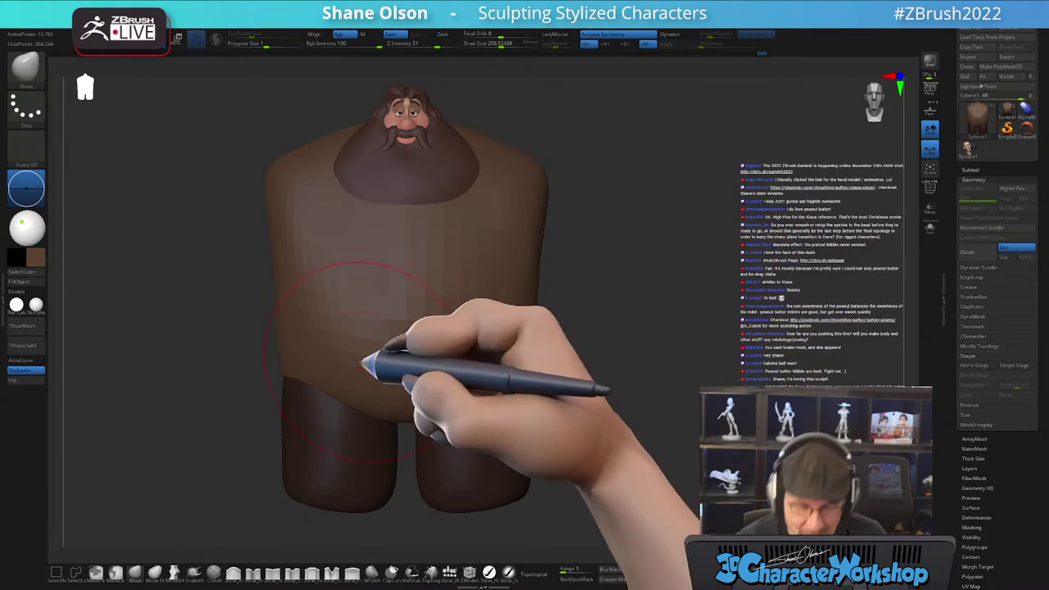
# - Clear the mask and refine the legs and hips with the Move brush at draw size about 217, trying topological masking
pyautogui.moveTo(628, 374)
pyautogui.mouseDown()
pyautogui.moveTo(613, 462)
pyautogui.moveTo(608, 376)
pyautogui.mouseUp()
pyautogui.press('[')
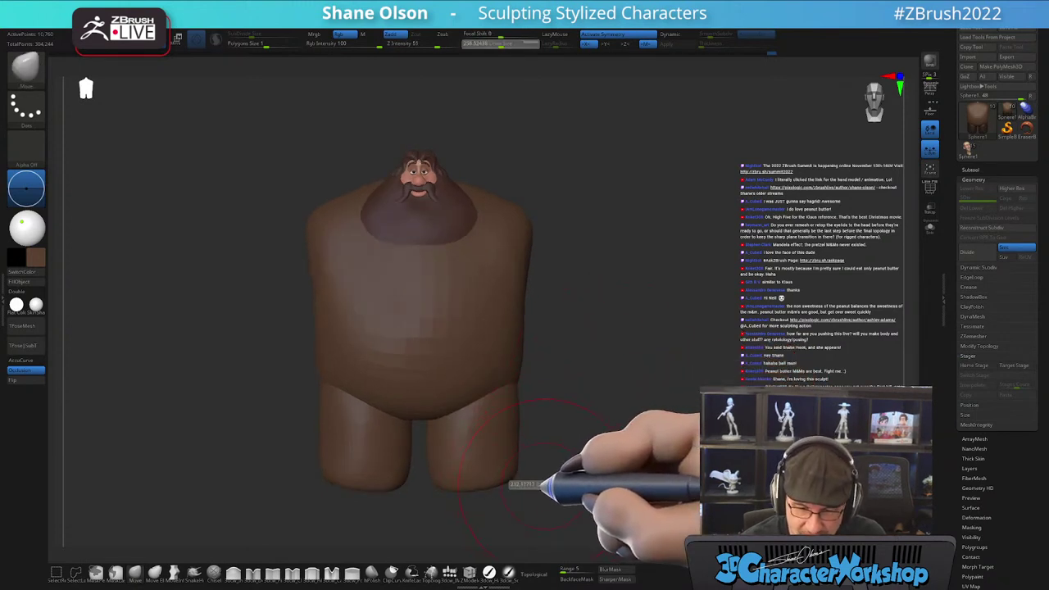
pyautogui.moveTo(508, 482); pyautogui.dragTo(506, 485)
pyautogui.moveTo(583, 447)
pyautogui.keyDown('alt'); pyautogui.mouseDown()
pyautogui.moveTo(576, 457)
pyautogui.moveTo(598, 468)
pyautogui.mouseUp(); pyautogui.keyUp('alt')
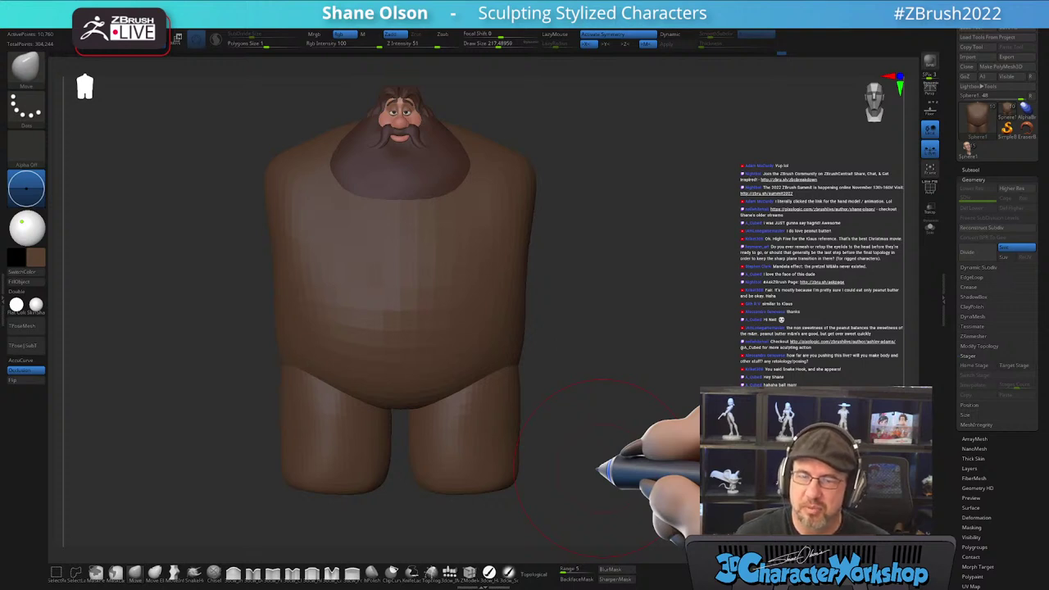
pyautogui.moveTo(619, 468)
pyautogui.mouseDown()
pyautogui.moveTo(549, 471)
pyautogui.moveTo(475, 503)
pyautogui.moveTo(555, 494)
pyautogui.moveTo(571, 503)
pyautogui.moveTo(559, 499)
pyautogui.moveTo(604, 467)
pyautogui.moveTo(533, 417)
pyautogui.moveTo(575, 428)
pyautogui.mouseUp()
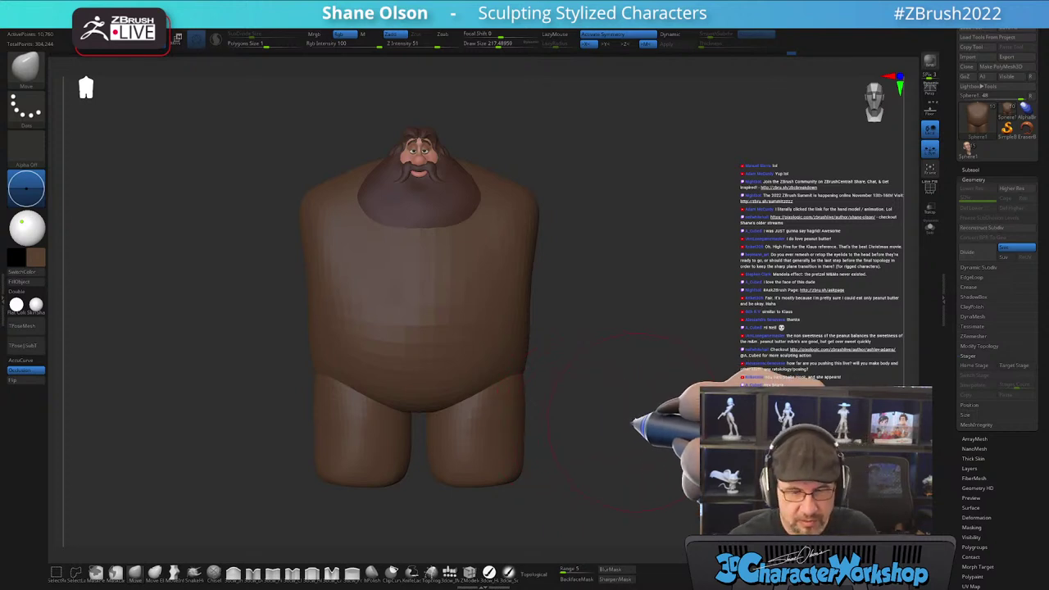
pyautogui.keyDown('alt'); pyautogui.moveTo(620, 422); pyautogui.dragTo(611, 395); pyautogui.keyUp('alt')
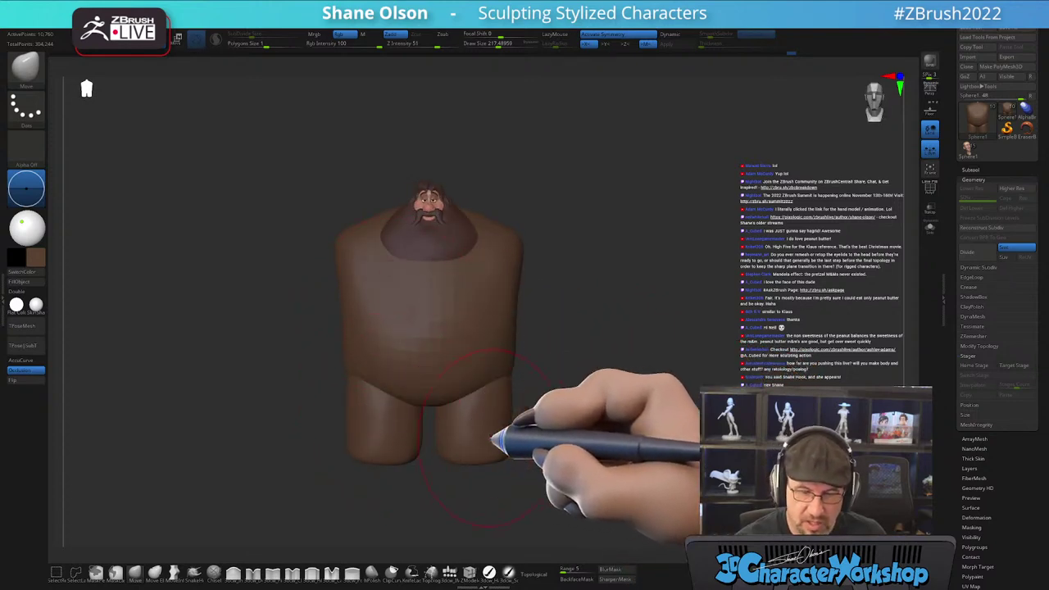
pyautogui.moveTo(553, 382)
pyautogui.mouseDown()
pyautogui.moveTo(522, 391)
pyautogui.moveTo(547, 380)
pyautogui.mouseUp()
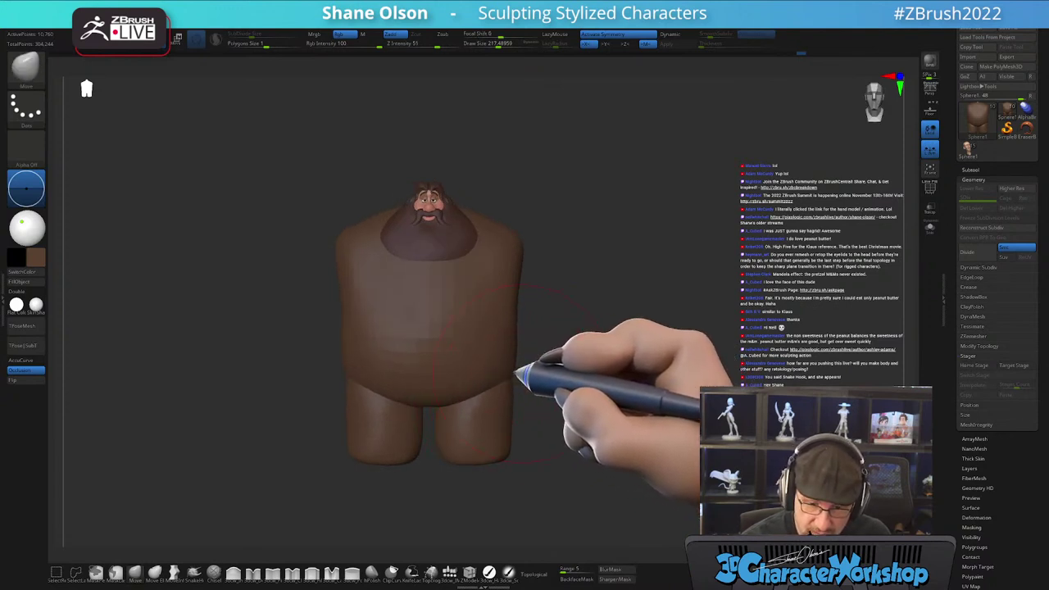
pyautogui.click(534, 573)
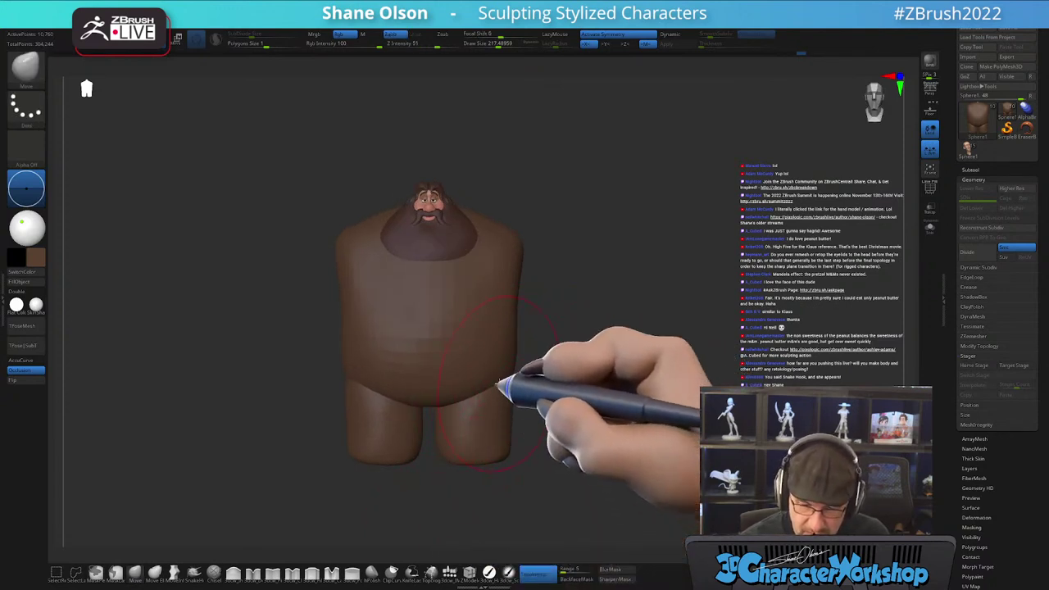
pyautogui.moveTo(588, 400)
pyautogui.mouseDown()
pyautogui.moveTo(614, 410)
pyautogui.moveTo(588, 400)
pyautogui.moveTo(617, 379)
pyautogui.moveTo(583, 392)
pyautogui.mouseUp()
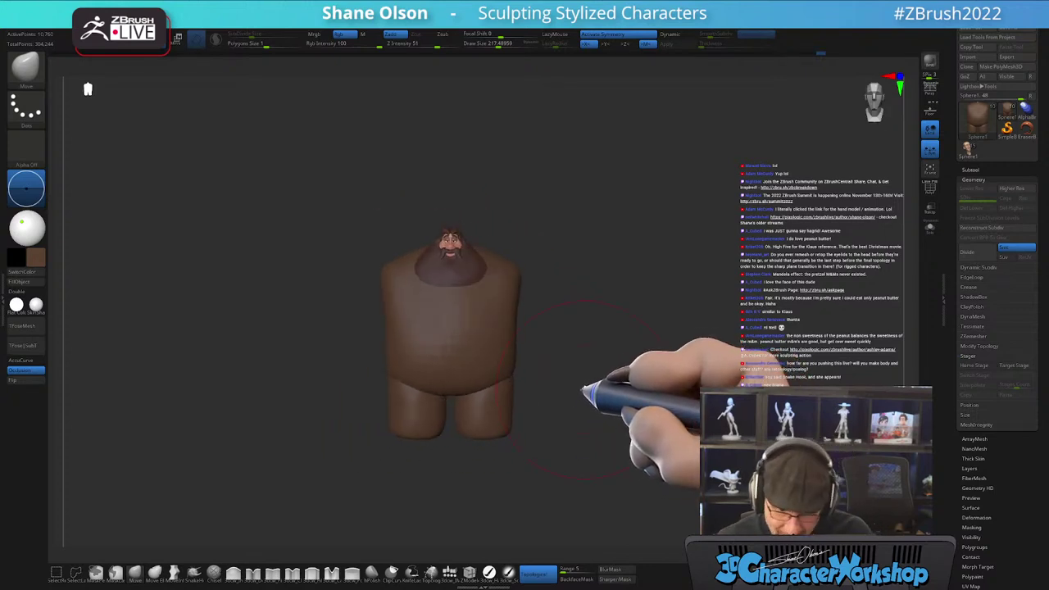
# - Place the gizmo pivot at the head and uniformly scale up the torso and legs from it
pyautogui.hotkey('shift', 'f')
pyautogui.hotkey('shift', 'f')
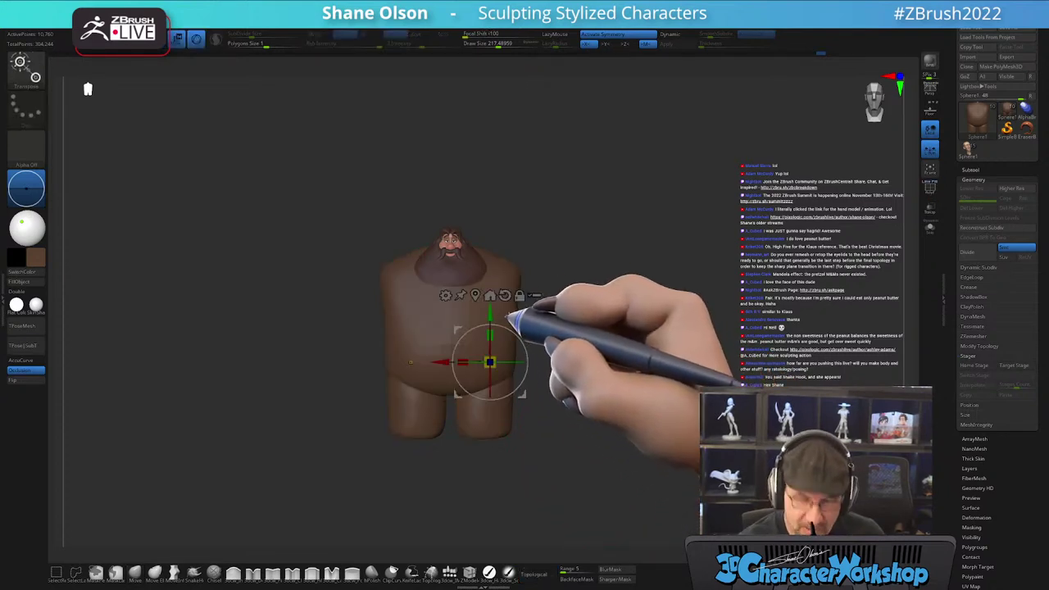
pyautogui.click(490, 295)
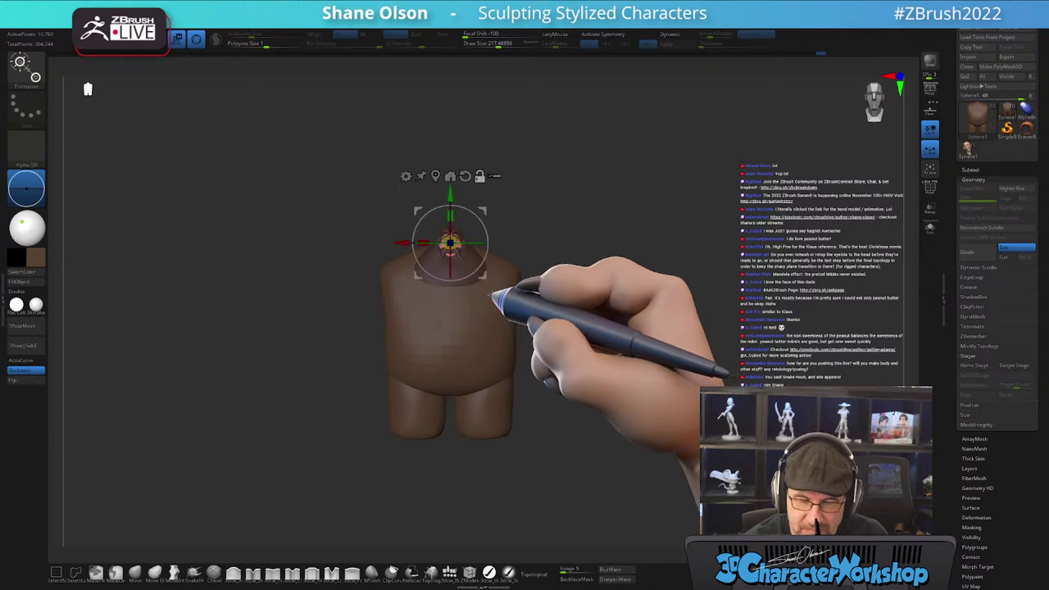
pyautogui.moveTo(462, 235)
pyautogui.mouseDown()
pyautogui.moveTo(474, 230)
pyautogui.moveTo(461, 225)
pyautogui.mouseUp()
pyautogui.moveTo(581, 414); pyautogui.dragTo(608, 398)
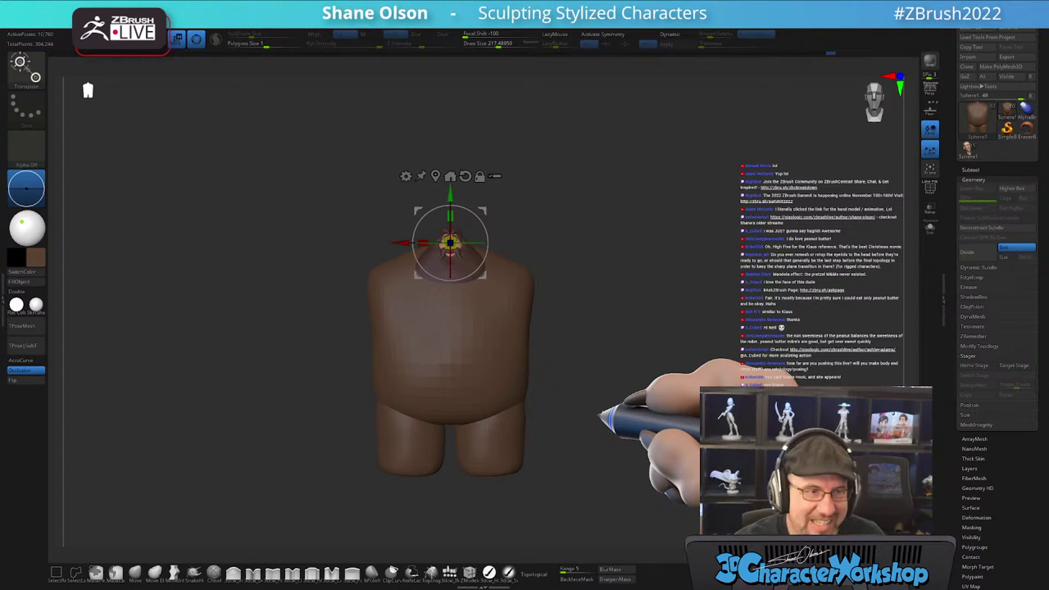
pyautogui.press('q')
pyautogui.moveTo(667, 249)
pyautogui.keyDown('alt'); pyautogui.mouseDown()
pyautogui.moveTo(697, 314)
pyautogui.moveTo(632, 284)
pyautogui.moveTo(627, 257)
pyautogui.mouseUp(); pyautogui.keyUp('alt')
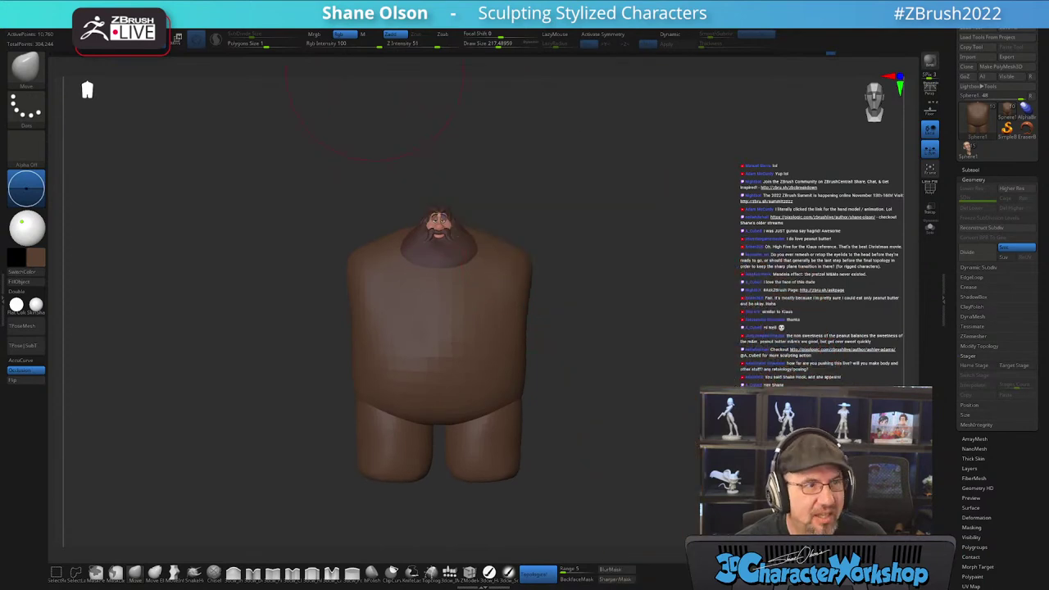
# - Solo the torso mesh, isolate the leftover purple polygroup, invert the visibility and delete the hidden piece
pyautogui.keyDown('alt'); pyautogui.moveTo(585, 227); pyautogui.dragTo(620, 229); pyautogui.keyUp('alt')
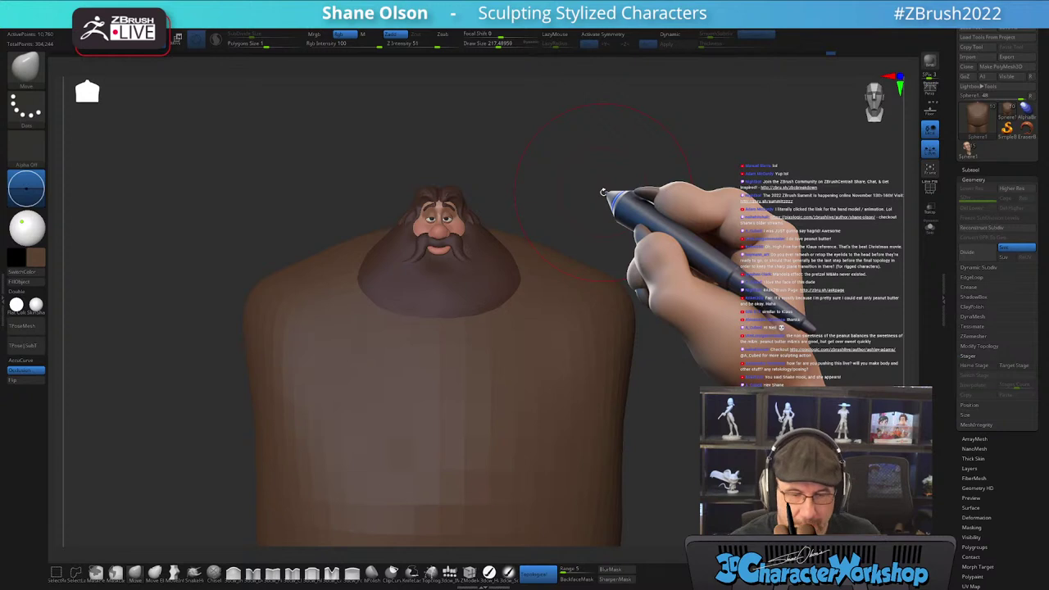
pyautogui.moveTo(533, 215); pyautogui.dragTo(513, 279)
pyautogui.hotkey('shift', 'f')
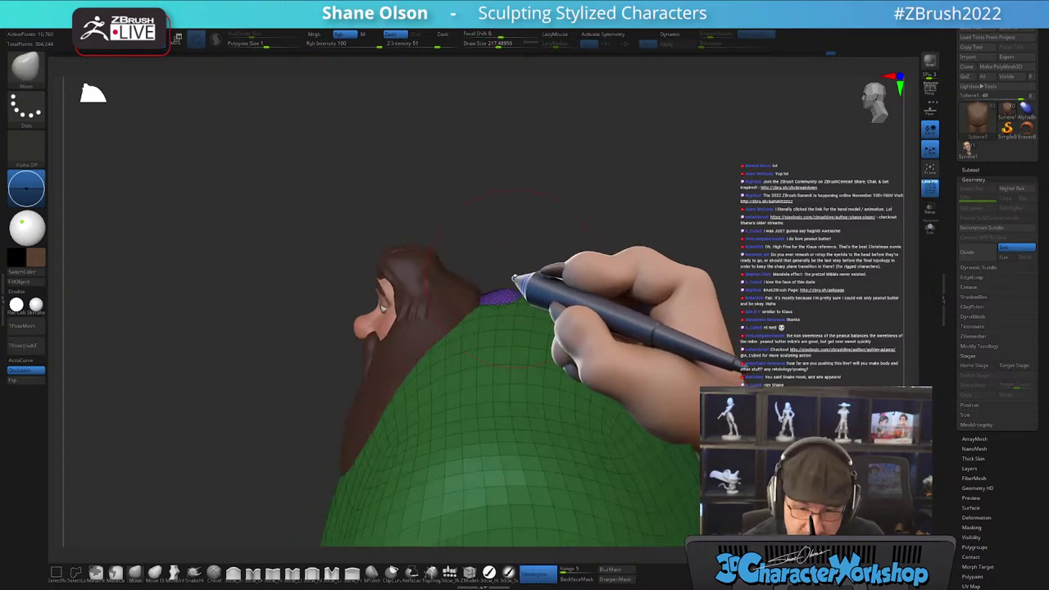
pyautogui.moveTo(517, 292); pyautogui.dragTo(575, 305, button='right')
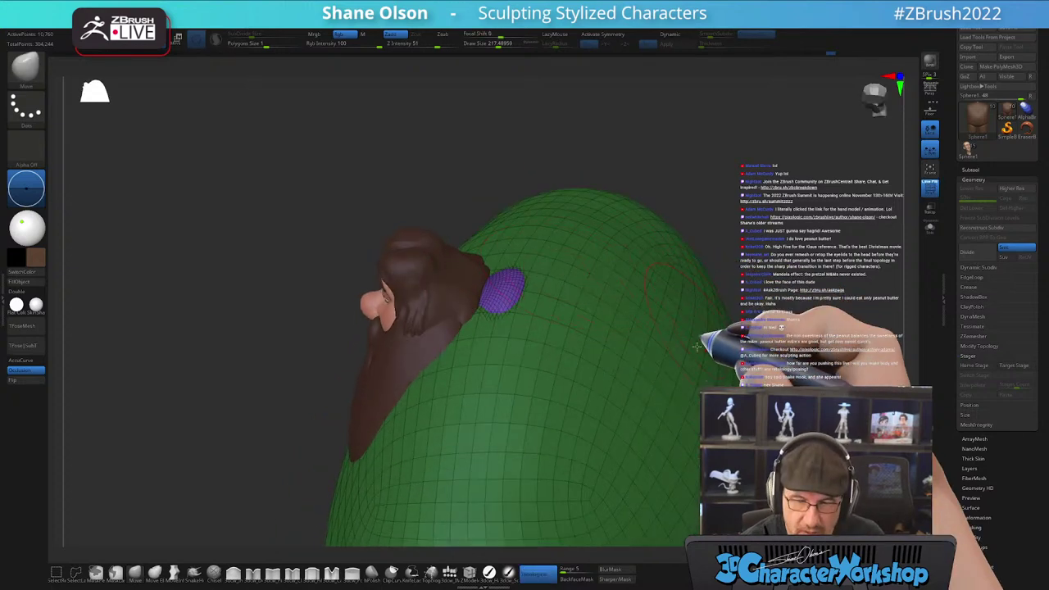
pyautogui.keyDown('ctrl'); pyautogui.moveTo(648, 449); pyautogui.dragTo(628, 405, button='right'); pyautogui.keyUp('ctrl')
pyautogui.click(931, 227)
pyautogui.moveTo(771, 382); pyautogui.dragTo(745, 380, button='right')
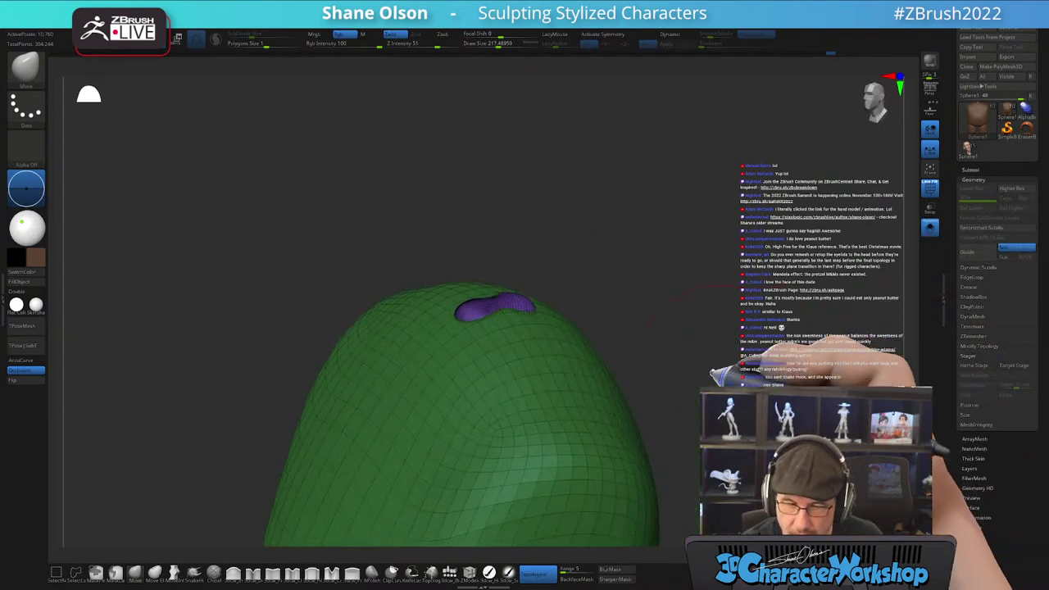
pyautogui.keyDown('ctrl'); pyautogui.keyDown('shift'); pyautogui.click(479, 310); pyautogui.keyUp('shift'); pyautogui.keyUp('ctrl')
pyautogui.moveTo(641, 366); pyautogui.dragTo(623, 369)
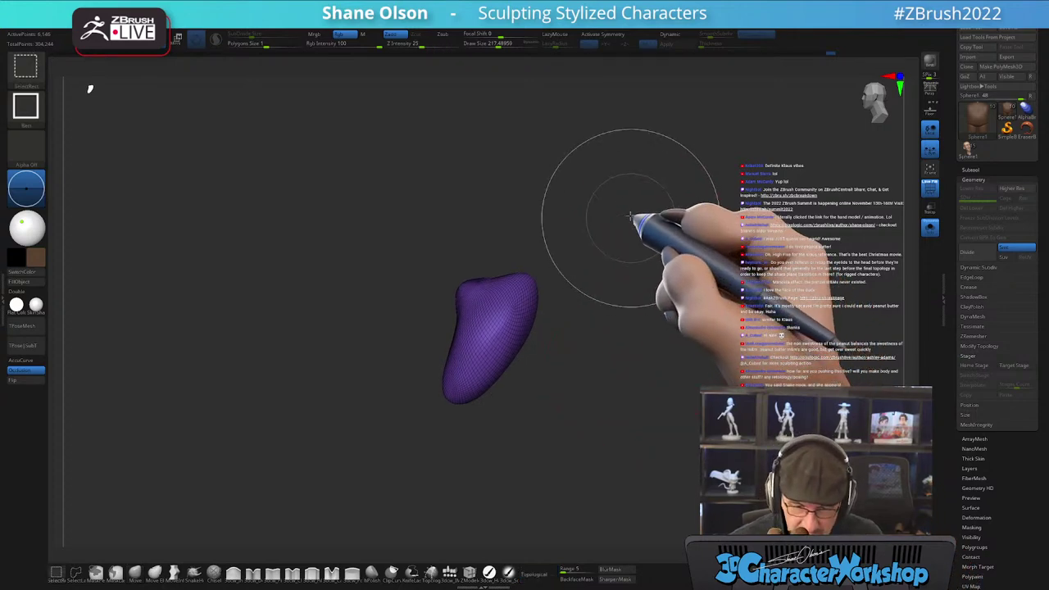
pyautogui.keyDown('ctrl'); pyautogui.keyDown('shift'); pyautogui.moveTo(631, 222); pyautogui.dragTo(693, 303); pyautogui.keyUp('shift'); pyautogui.keyUp('ctrl')
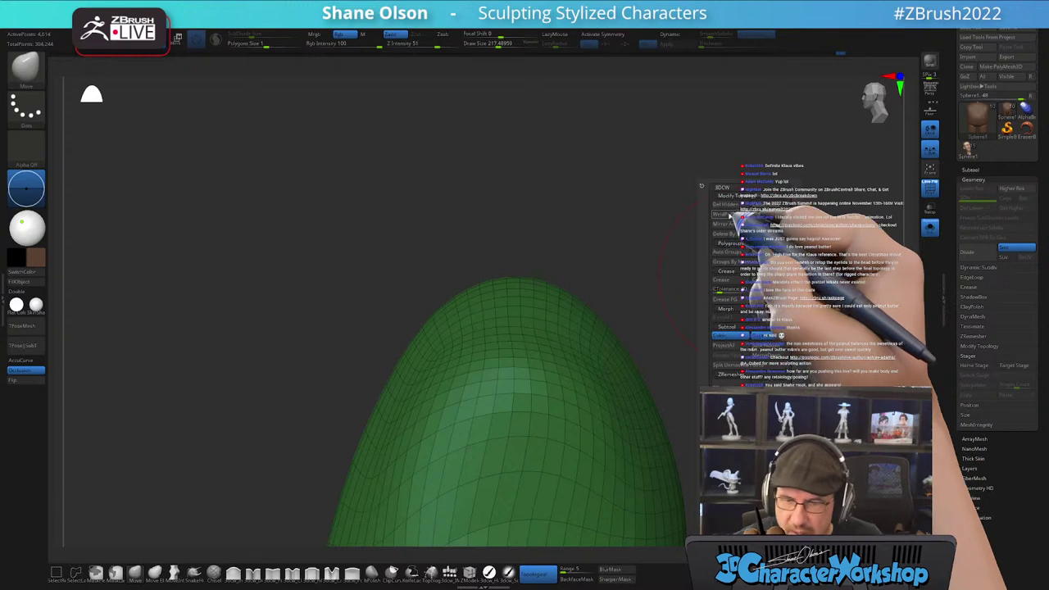
pyautogui.moveTo(645, 197); pyautogui.dragTo(690, 284)
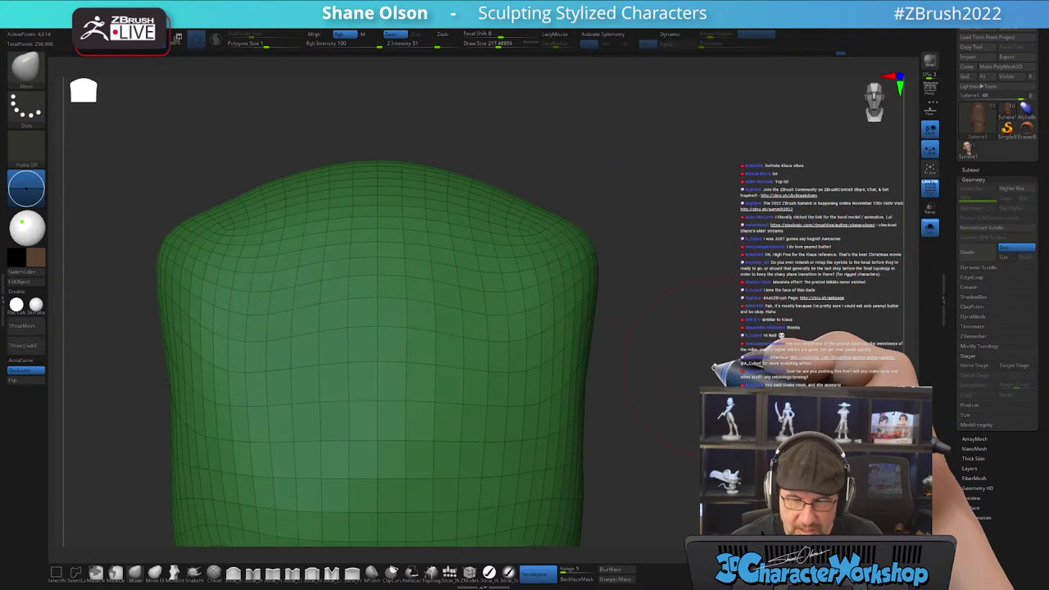
pyautogui.click(929, 228)
# - Select the beard and, with transparency on, stretch it downward and forward using the Move Infinite Depth brush at draw size about 338
pyautogui.moveTo(711, 342)
pyautogui.keyDown('alt'); pyautogui.mouseDown()
pyautogui.moveTo(697, 302)
pyautogui.moveTo(711, 367)
pyautogui.moveTo(678, 363)
pyautogui.moveTo(698, 357)
pyautogui.moveTo(714, 284)
pyautogui.mouseUp(); pyautogui.keyUp('alt')
pyautogui.keyDown('alt'); pyautogui.click(437, 237); pyautogui.keyUp('alt')
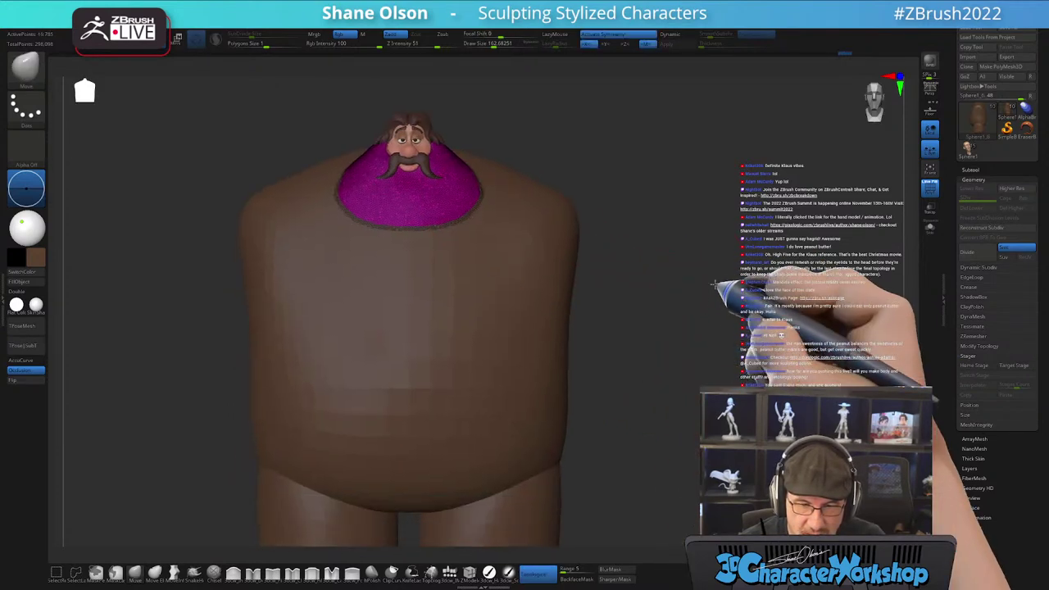
pyautogui.moveTo(585, 382)
pyautogui.keyDown('alt'); pyautogui.mouseDown()
pyautogui.moveTo(575, 354)
pyautogui.moveTo(577, 364)
pyautogui.mouseUp(); pyautogui.keyUp('alt')
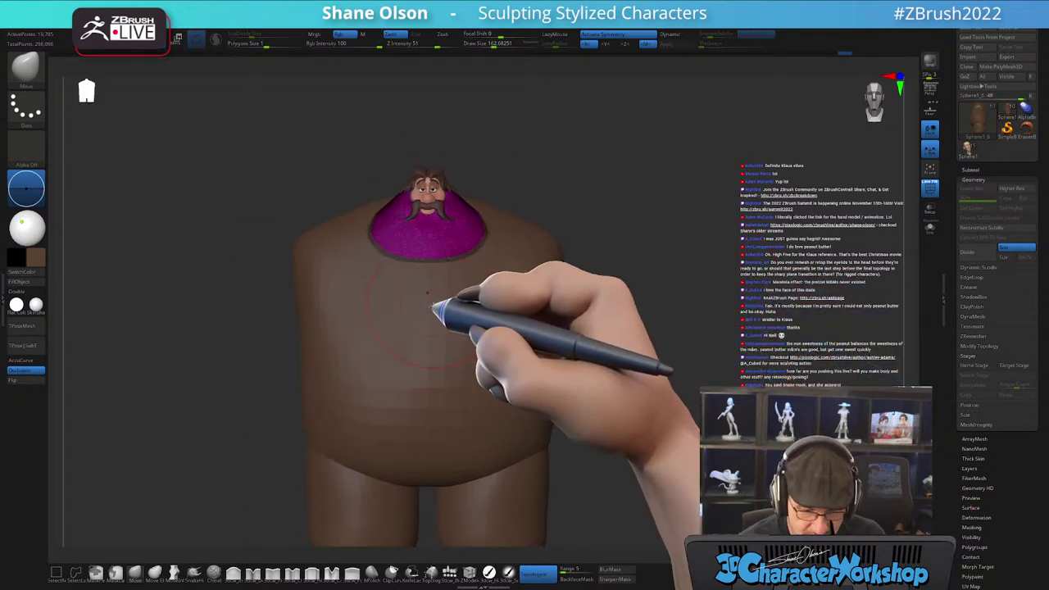
pyautogui.keyDown('shift'); pyautogui.moveTo(445, 445); pyautogui.dragTo(441, 448); pyautogui.keyUp('shift')
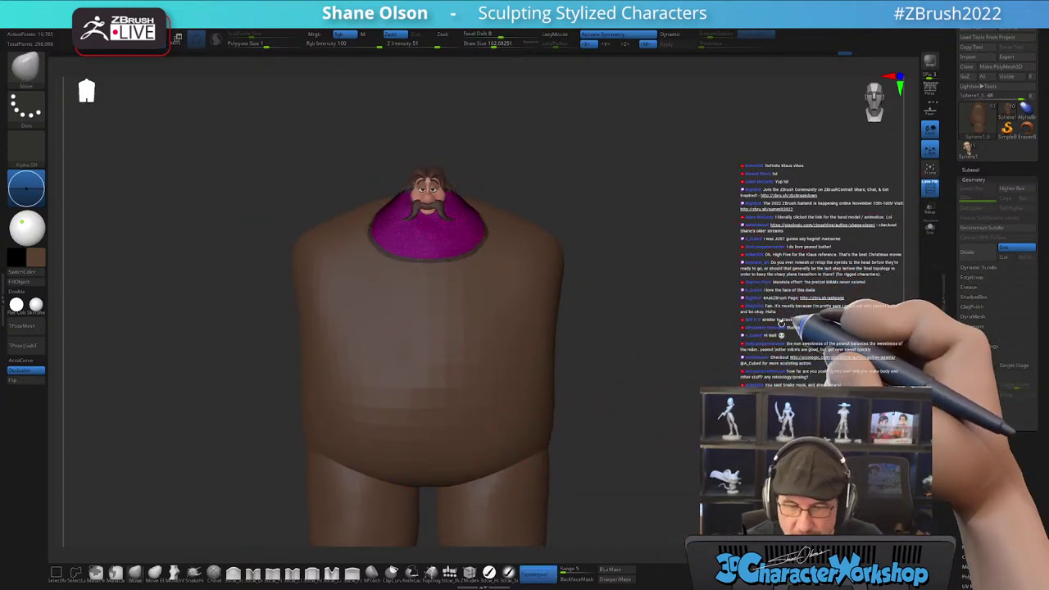
pyautogui.click(929, 207)
pyautogui.moveTo(656, 361); pyautogui.dragTo(585, 369)
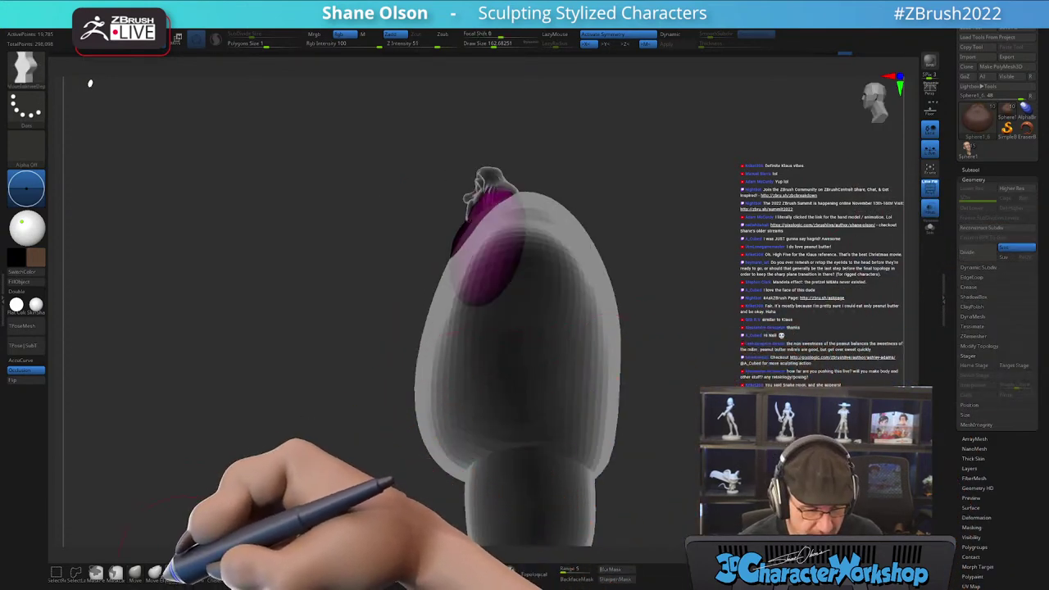
pyautogui.press('s')
pyautogui.moveTo(314, 434); pyautogui.dragTo(330, 440)
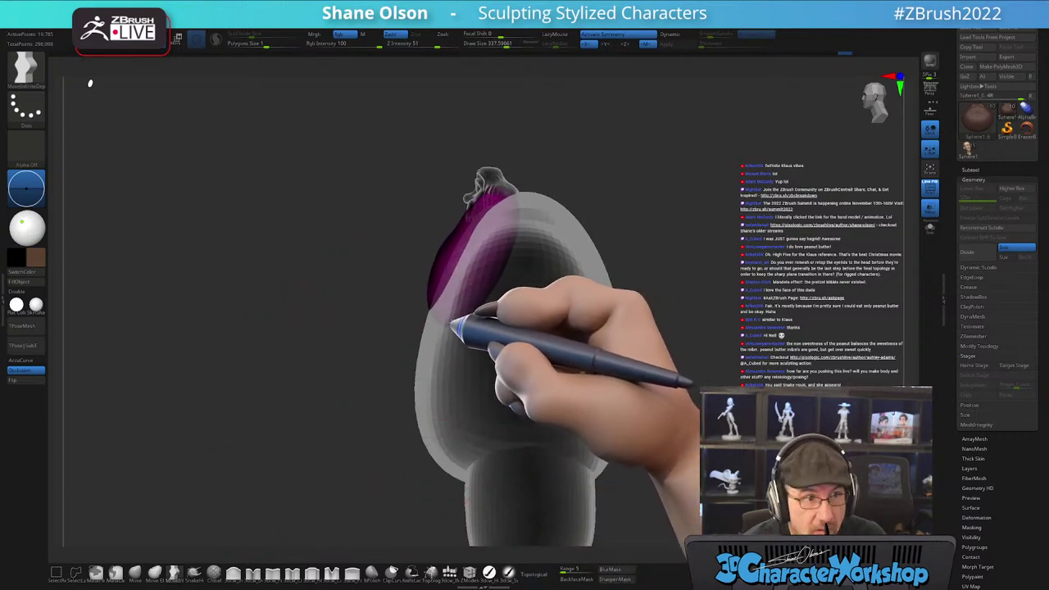
pyautogui.moveTo(445, 322)
pyautogui.mouseDown()
pyautogui.moveTo(434, 337)
pyautogui.moveTo(503, 350)
pyautogui.moveTo(531, 340)
pyautogui.moveTo(518, 331)
pyautogui.mouseUp()
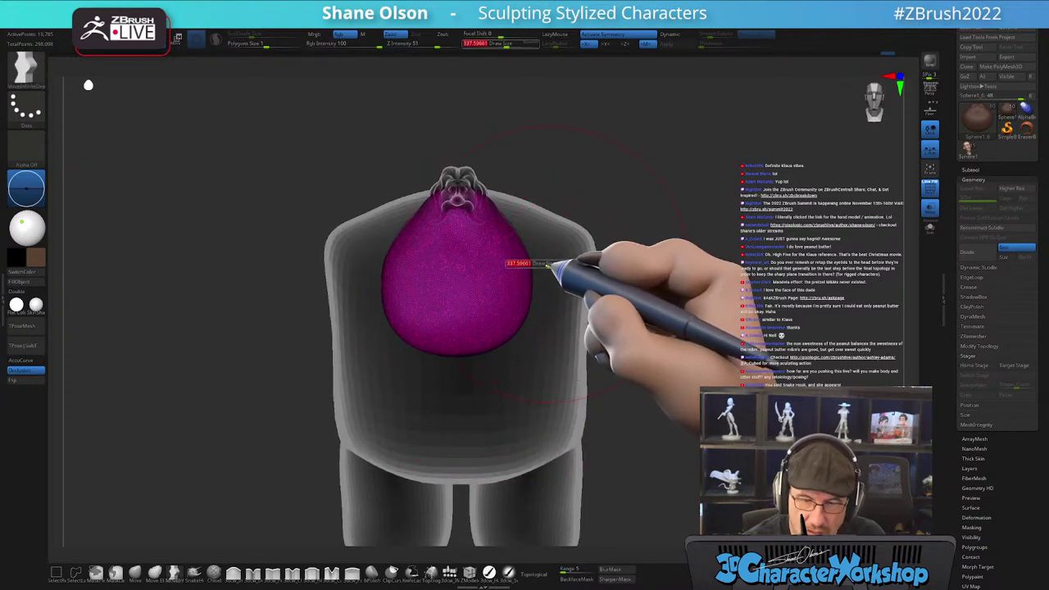
# - Widen and round the beard from the front at draw size about 234, and turn off polyframe and transparency
pyautogui.moveTo(536, 265); pyautogui.dragTo(533, 265)
pyautogui.moveTo(545, 245)
pyautogui.mouseDown()
pyautogui.moveTo(552, 238)
pyautogui.moveTo(541, 253)
pyautogui.moveTo(538, 237)
pyautogui.moveTo(531, 342)
pyautogui.moveTo(501, 348)
pyautogui.mouseUp()
pyautogui.moveTo(550, 377)
pyautogui.mouseDown(button='right')
pyautogui.moveTo(537, 382)
pyautogui.moveTo(541, 394)
pyautogui.mouseUp(button='right')
pyautogui.hotkey('shift', 'f')
pyautogui.keyDown('ctrl'); pyautogui.moveTo(677, 373); pyautogui.dragTo(690, 344, button='right'); pyautogui.keyUp('ctrl')
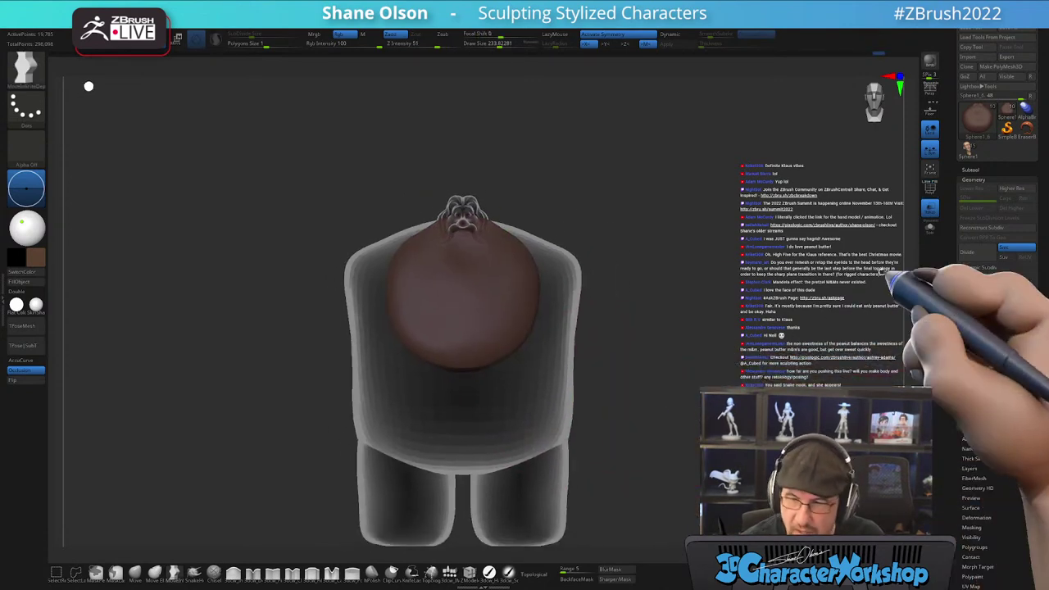
pyautogui.click(930, 209)
pyautogui.keyDown('ctrl'); pyautogui.moveTo(725, 410); pyautogui.dragTo(649, 323, button='right'); pyautogui.keyUp('ctrl')
pyautogui.moveTo(646, 243); pyautogui.dragTo(639, 296, button='right')
pyautogui.moveTo(643, 285)
pyautogui.mouseDown()
pyautogui.moveTo(680, 292)
pyautogui.moveTo(647, 289)
pyautogui.mouseUp()
pyautogui.moveTo(650, 336); pyautogui.dragTo(678, 293)
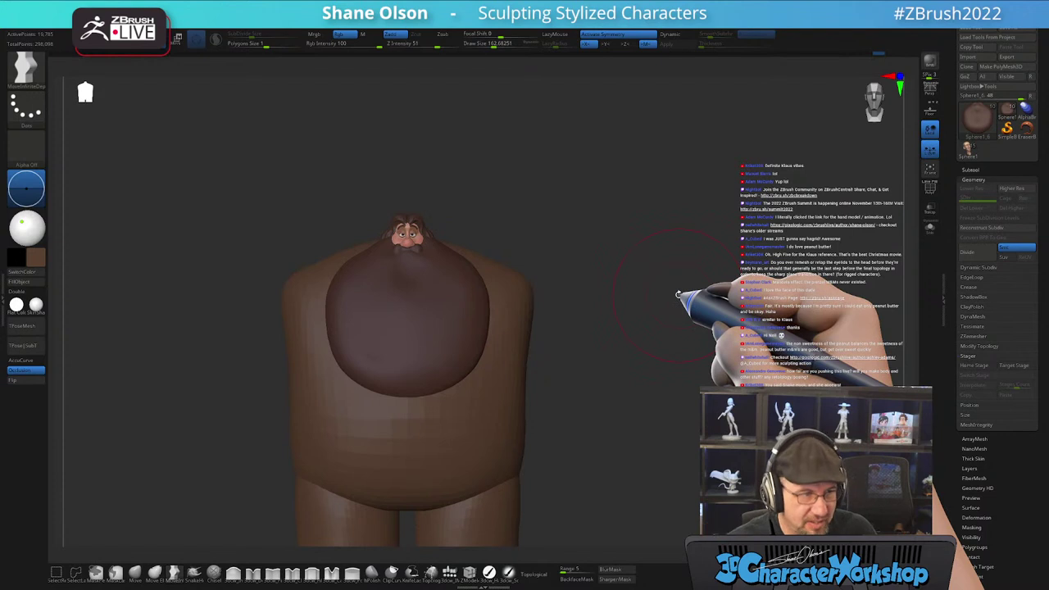
# - Adjust the beard below the face at draw size about 80 and smooth its front surface
pyautogui.moveTo(610, 327); pyautogui.dragTo(643, 310)
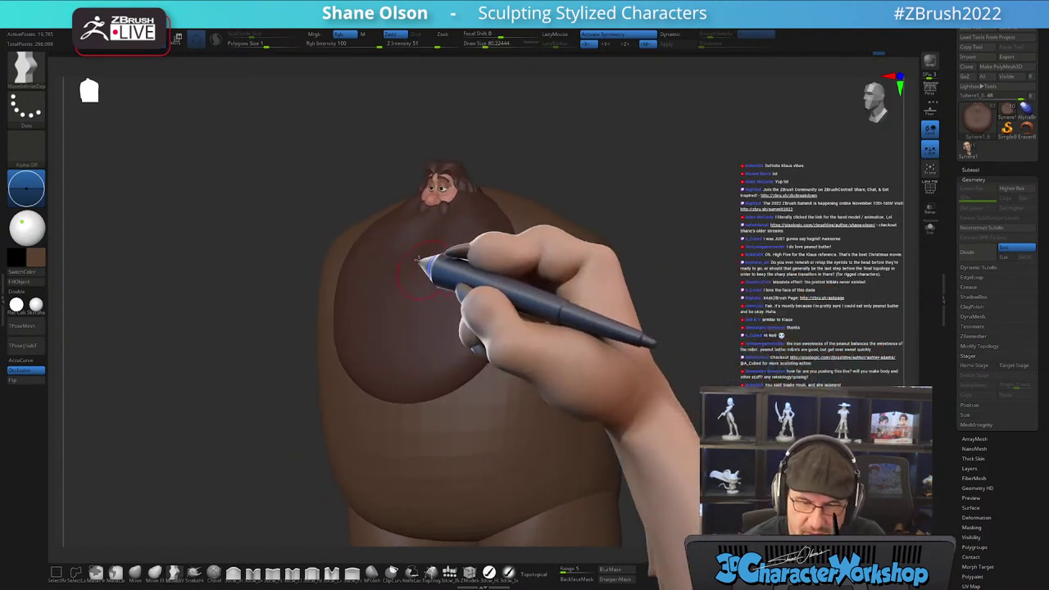
pyautogui.keyDown('shift'); pyautogui.moveTo(445, 269); pyautogui.dragTo(445, 263, button='right'); pyautogui.keyUp('shift')
pyautogui.moveTo(445, 263)
pyautogui.keyDown('shift'); pyautogui.mouseDown()
pyautogui.moveTo(389, 256)
pyautogui.moveTo(369, 307)
pyautogui.moveTo(408, 304)
pyautogui.mouseUp(); pyautogui.keyUp('shift')
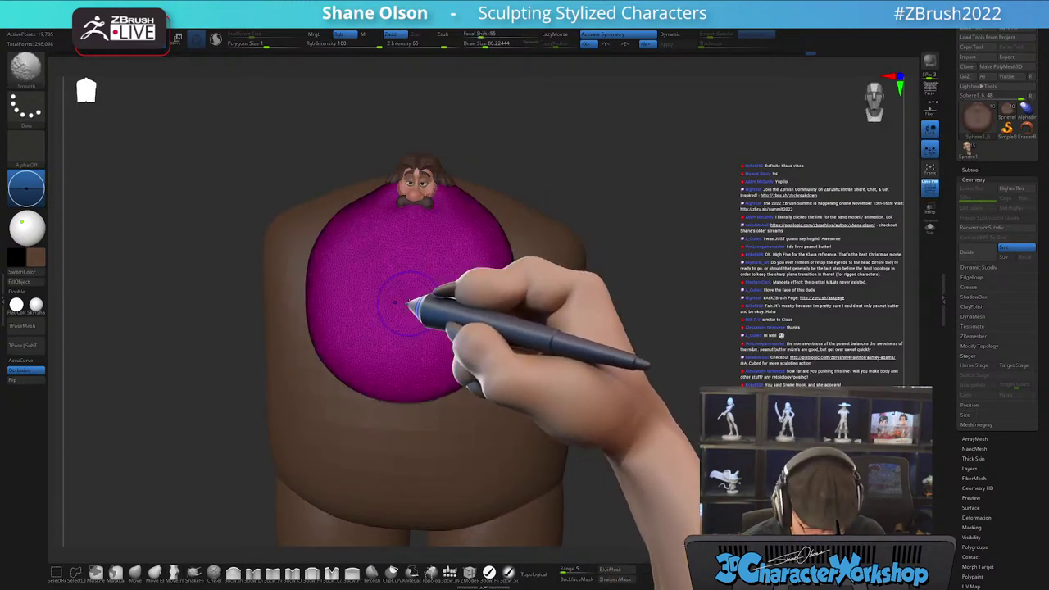
pyautogui.moveTo(641, 355)
pyautogui.keyDown('shift'); pyautogui.mouseDown()
pyautogui.moveTo(611, 374)
pyautogui.moveTo(646, 337)
pyautogui.mouseUp(); pyautogui.keyUp('shift')
pyautogui.keyDown('alt'); pyautogui.moveTo(653, 494); pyautogui.dragTo(649, 478); pyautogui.keyUp('alt')
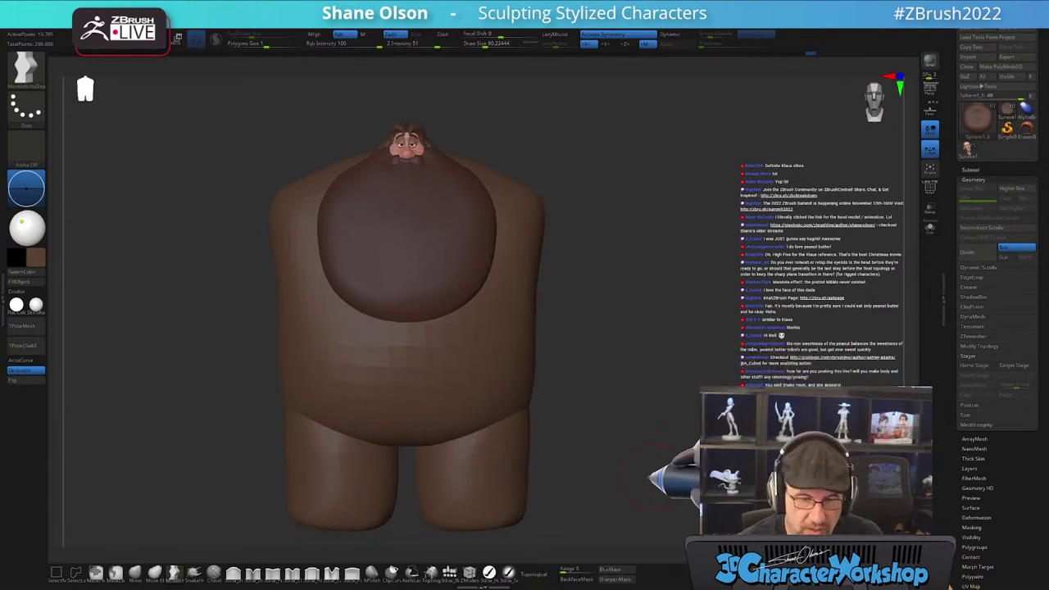
# - Add volume to the front and sides of the beard with the Inflate brush at draw size about 202, smoothing the surface
pyautogui.moveTo(593, 281); pyautogui.dragTo(235, 546)
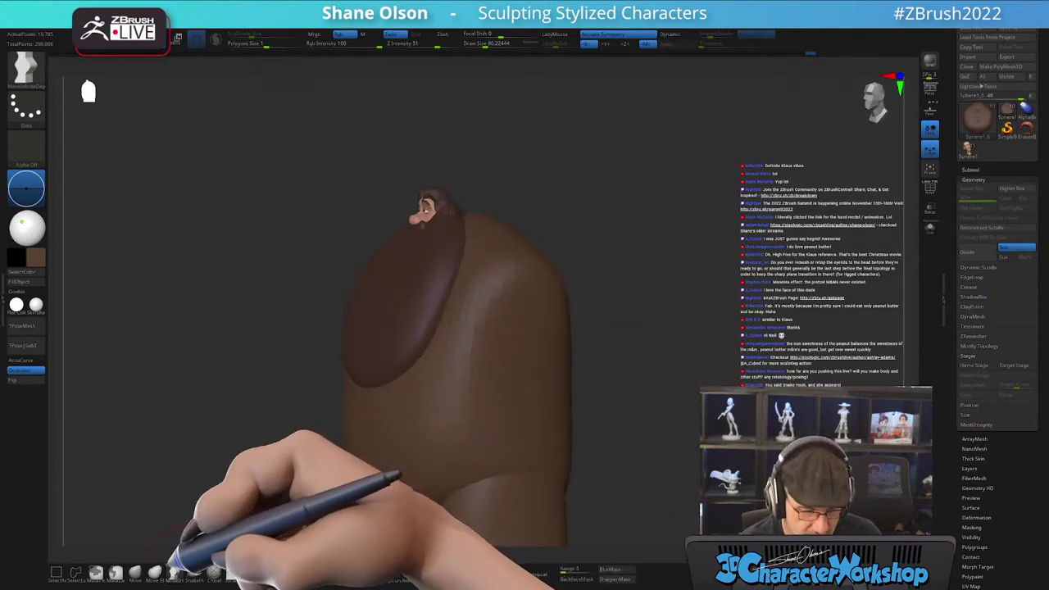
pyautogui.click(253, 571)
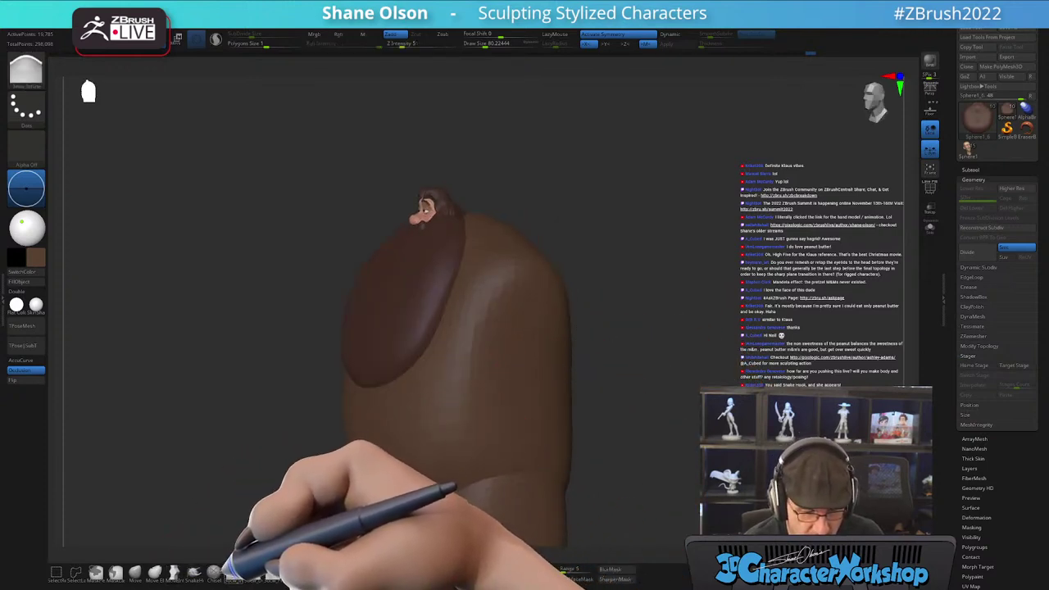
pyautogui.press('s')
pyautogui.moveTo(228, 345)
pyautogui.mouseDown()
pyautogui.moveTo(260, 333)
pyautogui.moveTo(281, 351)
pyautogui.mouseUp()
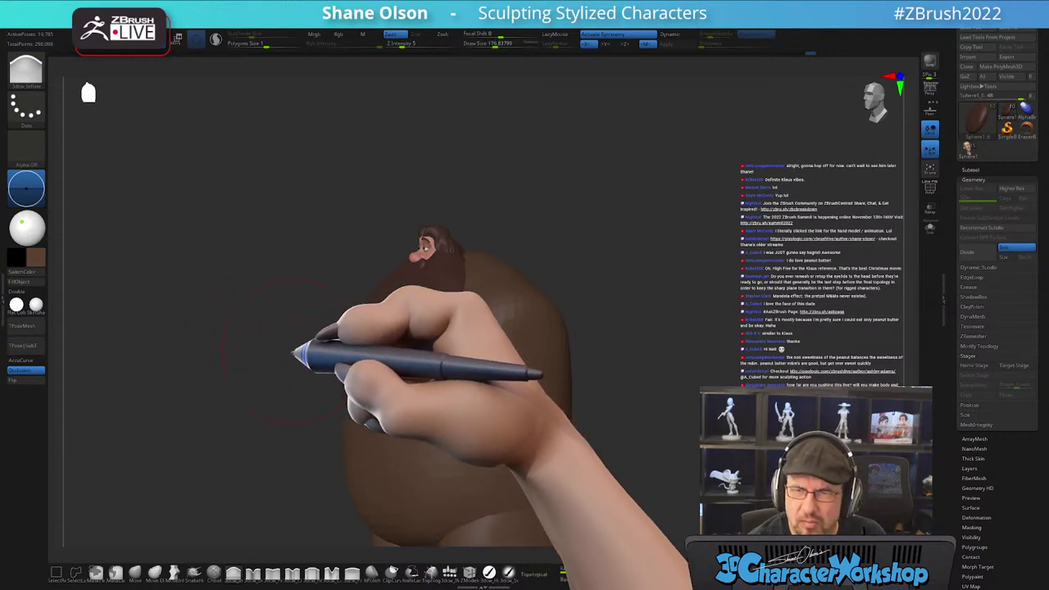
pyautogui.moveTo(647, 382)
pyautogui.mouseDown()
pyautogui.moveTo(447, 344)
pyautogui.moveTo(416, 358)
pyautogui.mouseUp()
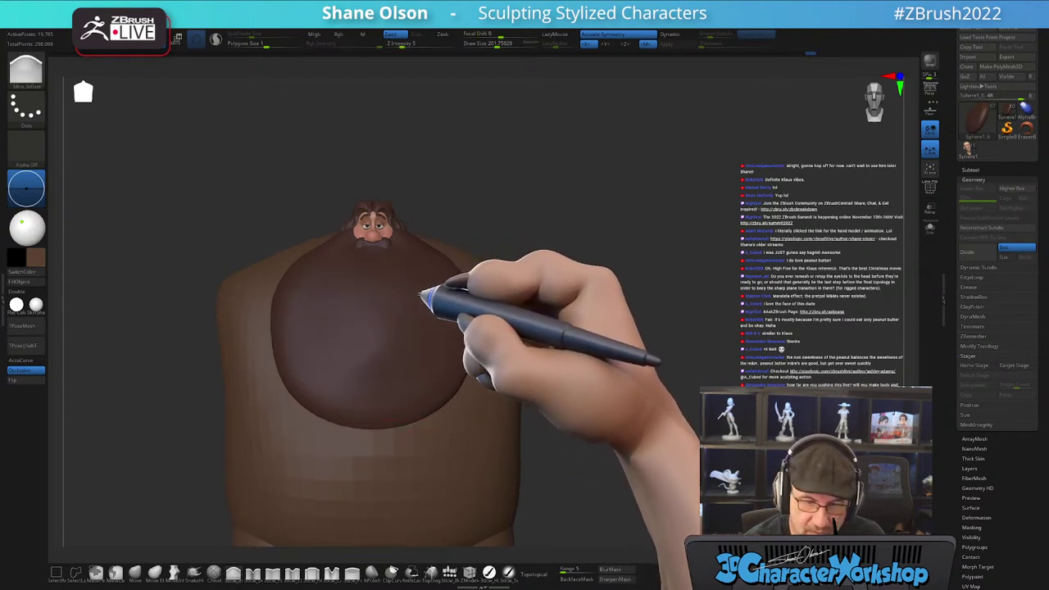
pyautogui.moveTo(426, 338); pyautogui.dragTo(377, 302)
pyautogui.moveTo(426, 351)
pyautogui.keyDown('shift'); pyautogui.mouseDown()
pyautogui.moveTo(388, 352)
pyautogui.moveTo(445, 292)
pyautogui.mouseUp(); pyautogui.keyUp('shift')
pyautogui.moveTo(445, 292); pyautogui.dragTo(443, 320, button='right')
pyautogui.moveTo(443, 321)
pyautogui.mouseDown()
pyautogui.moveTo(468, 375)
pyautogui.moveTo(498, 374)
pyautogui.mouseUp()
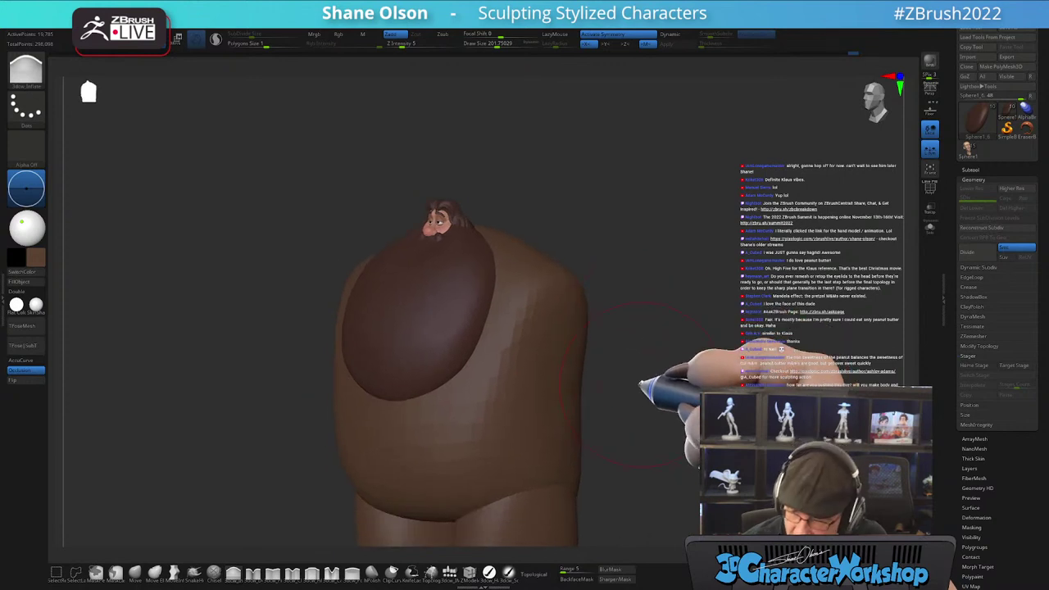
# - Refine the beard's fullness and lower outline with the Inflate brush, reducing the draw size to about 116
pyautogui.moveTo(672, 288); pyautogui.dragTo(679, 295)
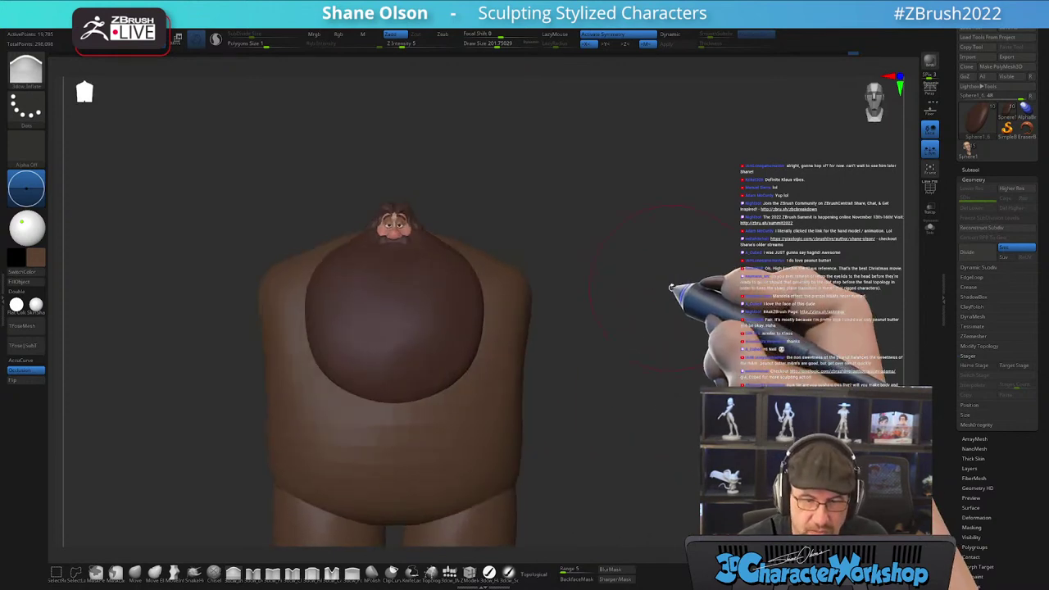
pyautogui.keyDown('alt'); pyautogui.moveTo(632, 318); pyautogui.dragTo(619, 258); pyautogui.keyUp('alt')
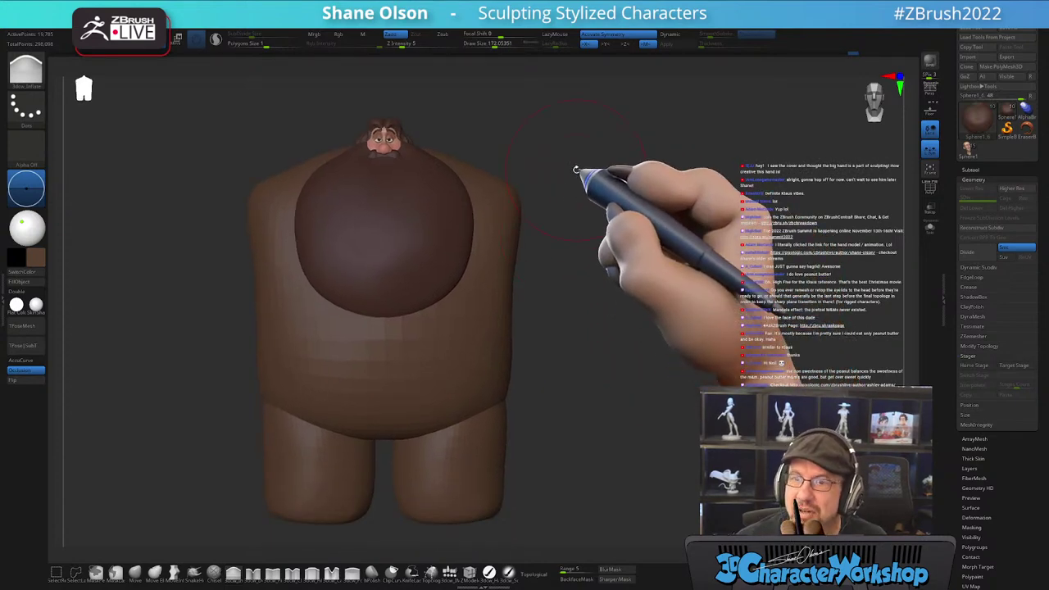
pyautogui.keyDown('alt'); pyautogui.moveTo(577, 315); pyautogui.dragTo(512, 280); pyautogui.keyUp('alt')
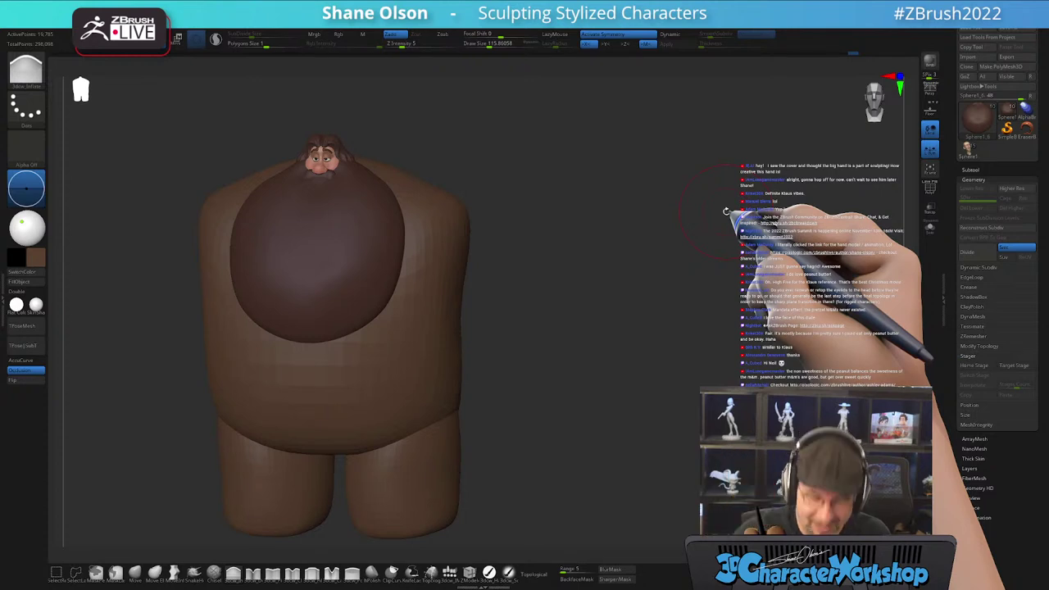
pyautogui.moveTo(726, 211); pyautogui.dragTo(632, 376)
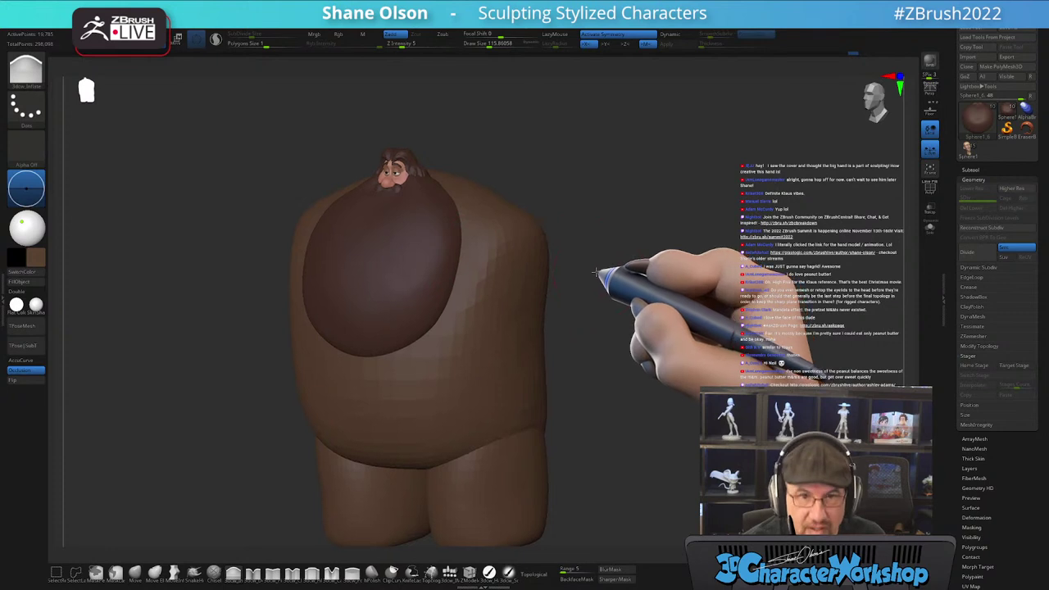
pyautogui.keyDown('alt'); pyautogui.moveTo(599, 268); pyautogui.dragTo(578, 276); pyautogui.keyUp('alt')
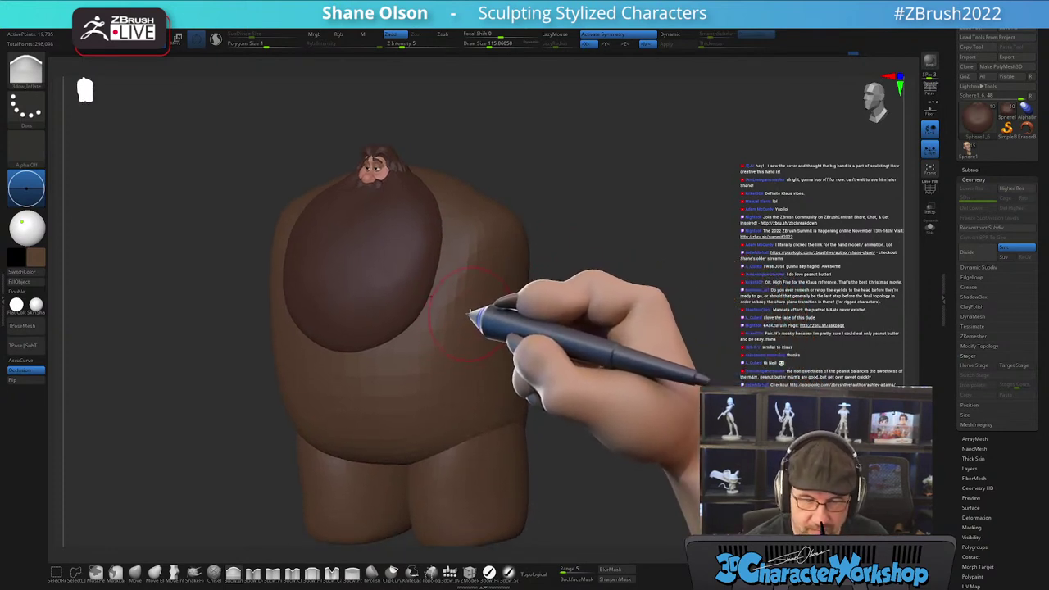
# - Make the body the active subtool and choose the Topology brush, dismissing the dynamic draw size note
pyautogui.moveTo(557, 320)
pyautogui.mouseDown()
pyautogui.moveTo(573, 363)
pyautogui.moveTo(644, 374)
pyautogui.moveTo(608, 368)
pyautogui.mouseUp()
pyautogui.moveTo(667, 440)
pyautogui.mouseDown()
pyautogui.moveTo(678, 402)
pyautogui.moveTo(677, 426)
pyautogui.mouseUp()
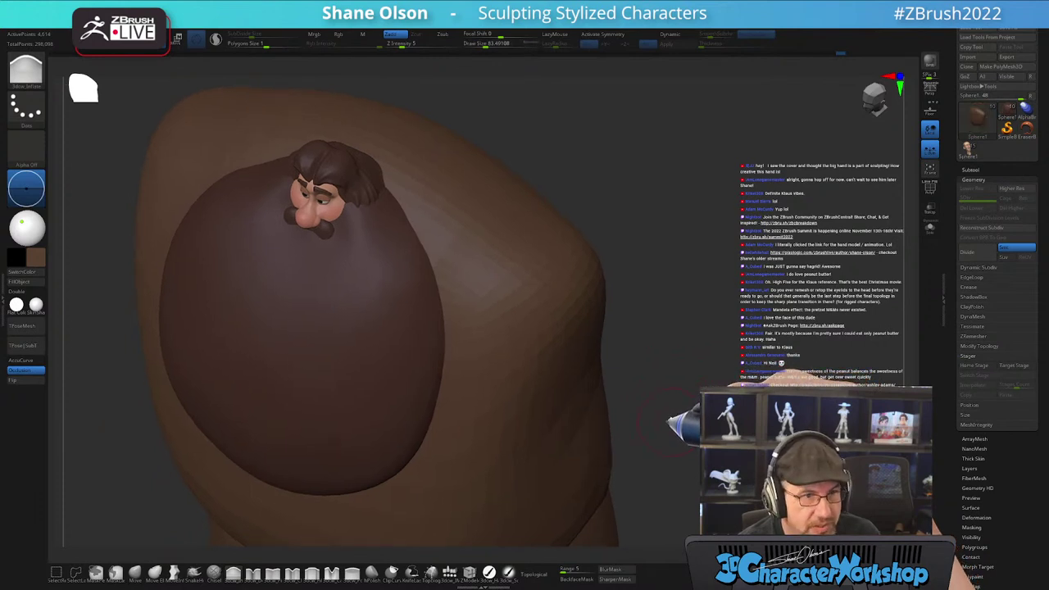
pyautogui.click(428, 572)
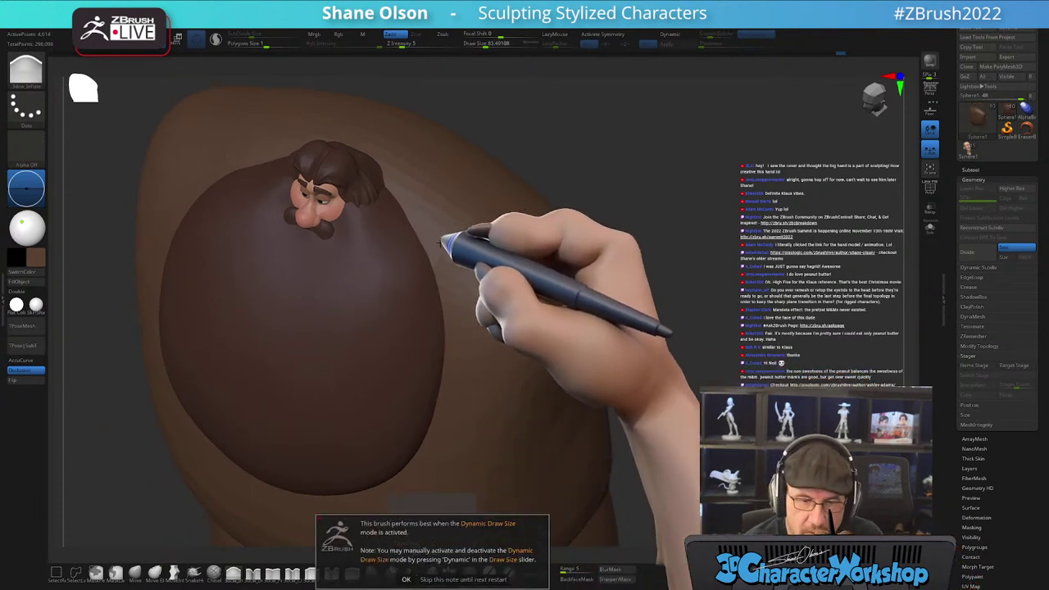
pyautogui.click(432, 576)
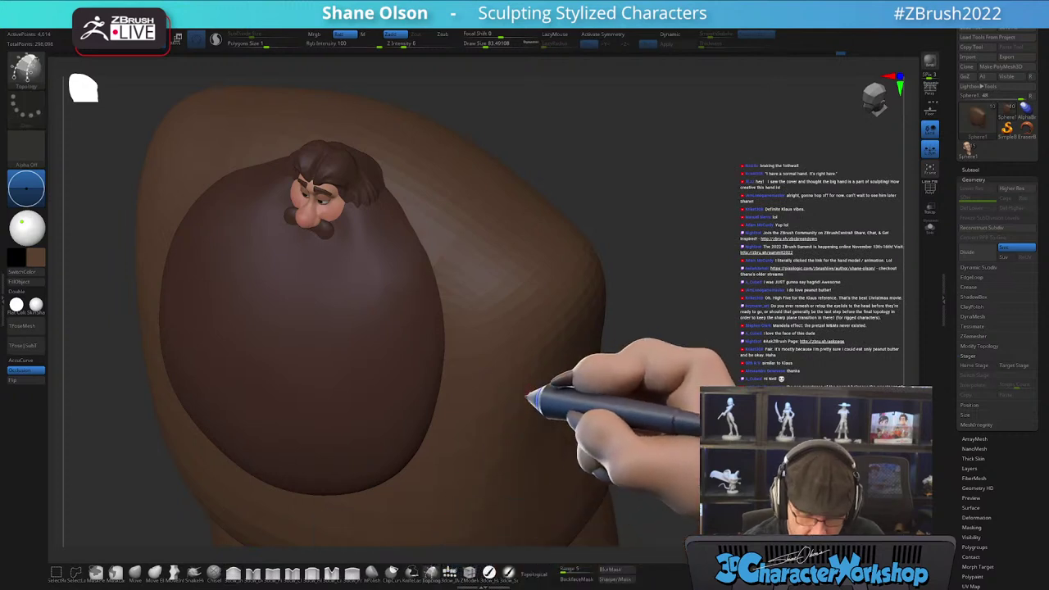
pyautogui.hotkey('shift', 'f')
pyautogui.hotkey('shift', 'f')
pyautogui.moveTo(519, 384)
pyautogui.mouseDown(button='right')
pyautogui.moveTo(533, 301)
pyautogui.moveTo(452, 250)
pyautogui.moveTo(457, 240)
pyautogui.moveTo(336, 110)
pyautogui.moveTo(322, 109)
pyautogui.moveTo(360, 150)
pyautogui.mouseUp(button='right')
pyautogui.moveTo(331, 147)
pyautogui.mouseDown()
pyautogui.moveTo(393, 187)
pyautogui.moveTo(393, 210)
pyautogui.mouseUp()
pyautogui.press('ctrl')
pyautogui.hotkey('ctrl', 'z')
# - Draw a symmetrical topology curve on the body from behind the neck, down along the beard's edge to the belly
pyautogui.moveTo(336, 139)
pyautogui.mouseDown()
pyautogui.moveTo(387, 200)
pyautogui.moveTo(413, 255)
pyautogui.mouseUp()
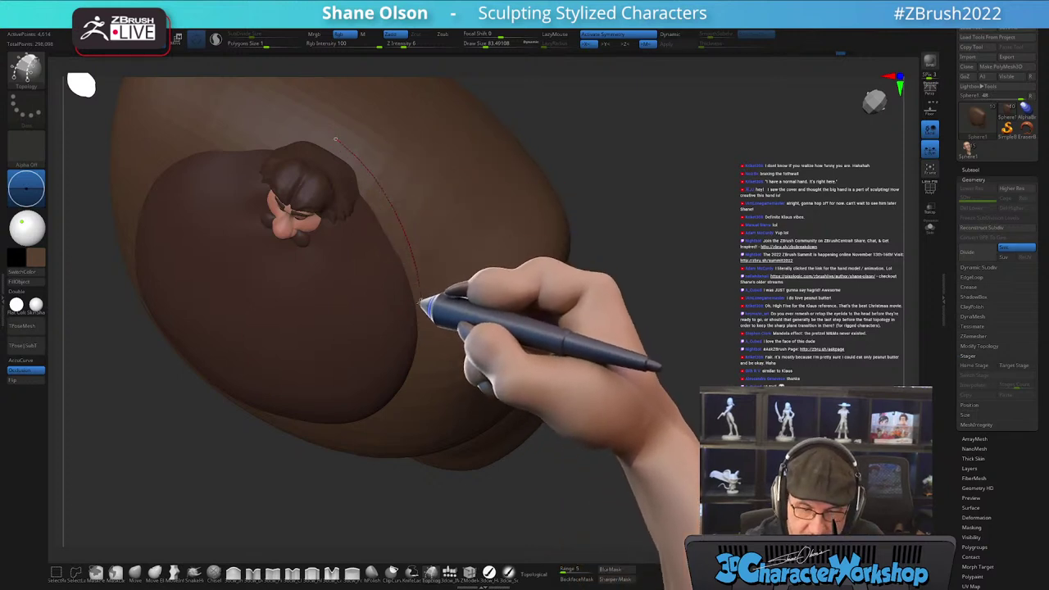
pyautogui.moveTo(423, 355); pyautogui.dragTo(425, 360)
pyautogui.moveTo(480, 323)
pyautogui.mouseDown(button='right')
pyautogui.moveTo(484, 300)
pyautogui.moveTo(481, 384)
pyautogui.moveTo(494, 311)
pyautogui.moveTo(449, 246)
pyautogui.mouseUp(button='right')
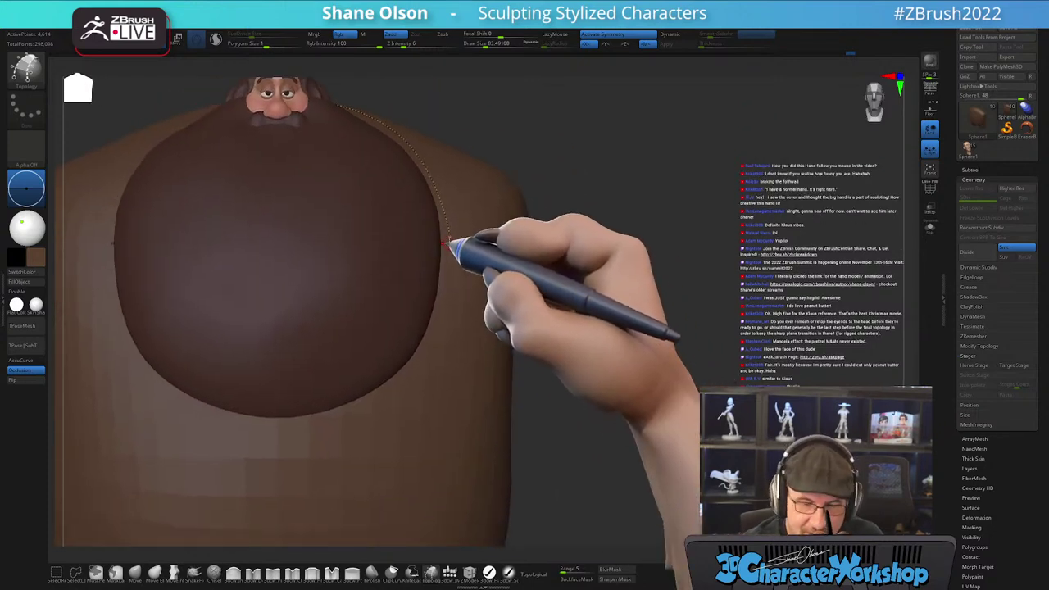
pyautogui.moveTo(447, 279)
pyautogui.mouseDown()
pyautogui.moveTo(445, 355)
pyautogui.moveTo(398, 475)
pyautogui.moveTo(385, 483)
pyautogui.mouseUp()
pyautogui.moveTo(552, 352); pyautogui.dragTo(490, 396, button='right')
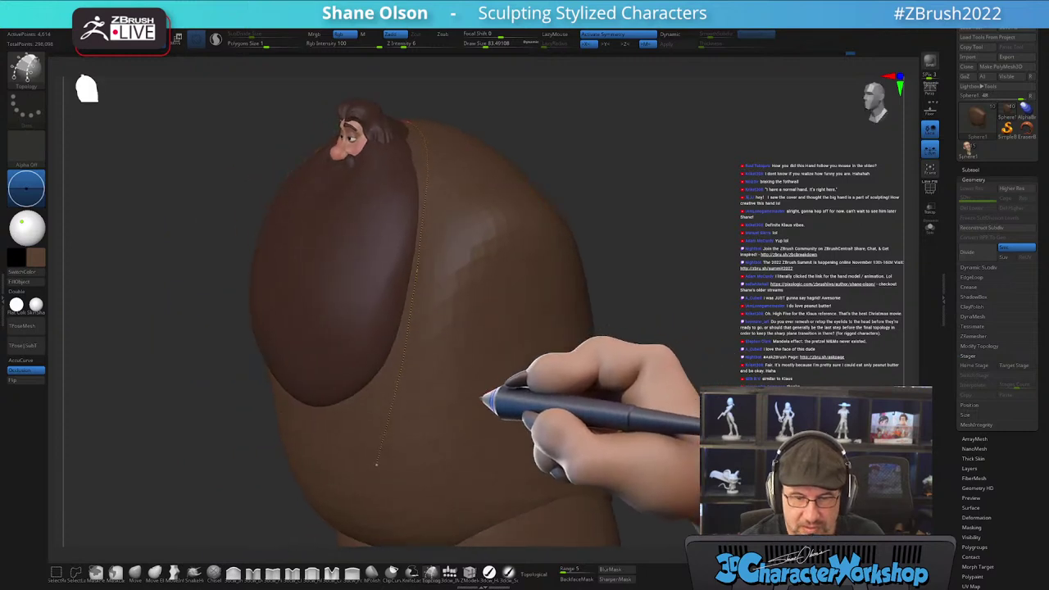
pyautogui.moveTo(509, 342); pyautogui.dragTo(519, 336, button='right')
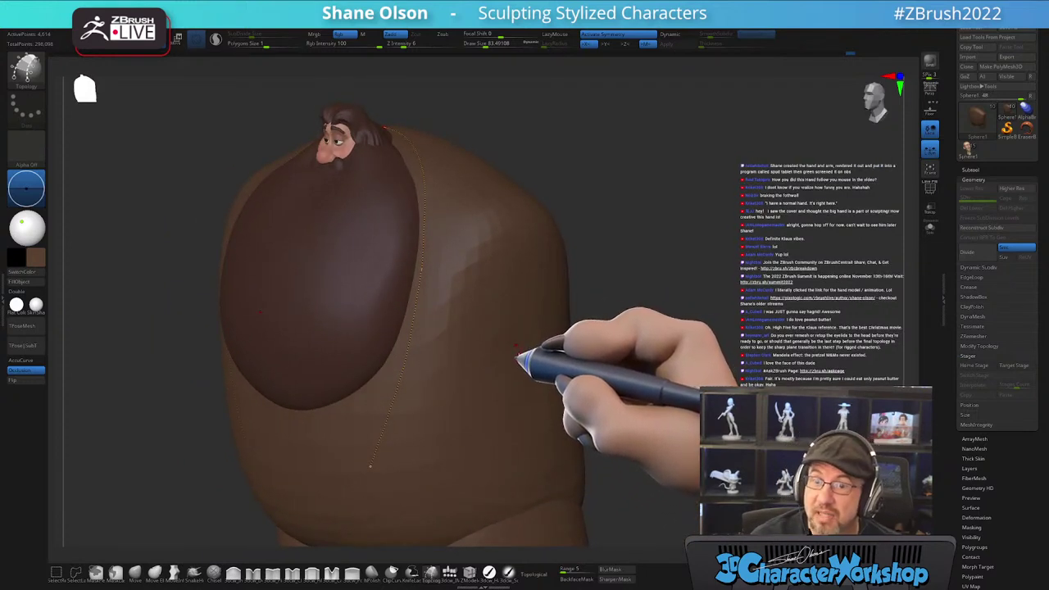
# - Draw a cross curve over the belly below the beard and an outer curve from the shoulder down the torso
pyautogui.moveTo(359, 421); pyautogui.dragTo(494, 370)
pyautogui.moveTo(531, 293)
pyautogui.mouseDown(button='right')
pyautogui.moveTo(546, 316)
pyautogui.moveTo(529, 292)
pyautogui.moveTo(504, 287)
pyautogui.moveTo(480, 227)
pyautogui.moveTo(456, 241)
pyautogui.mouseUp(button='right')
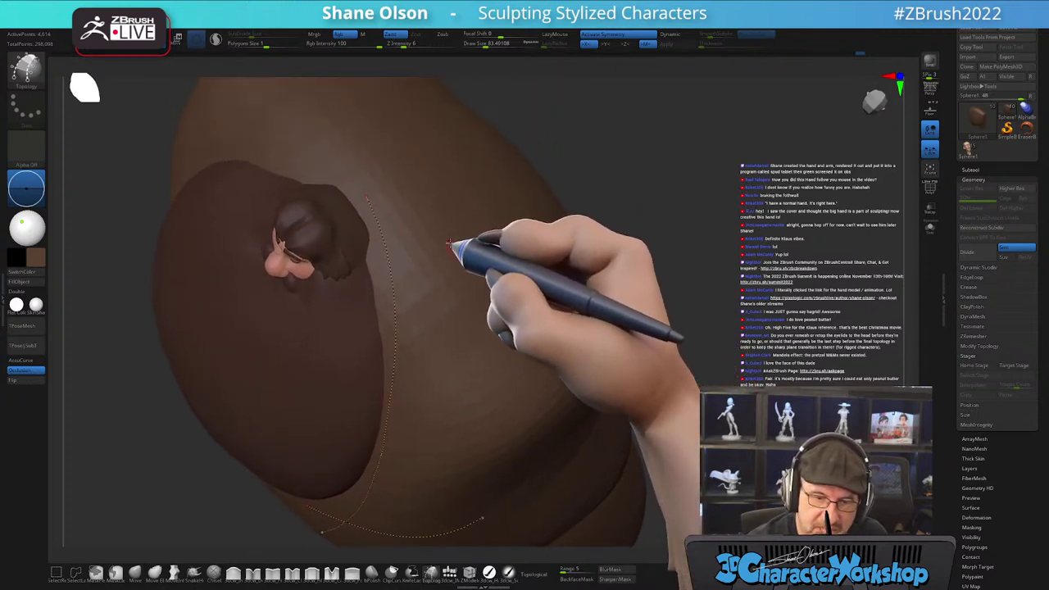
pyautogui.moveTo(403, 175)
pyautogui.mouseDown()
pyautogui.moveTo(417, 182)
pyautogui.moveTo(443, 293)
pyautogui.mouseUp()
pyautogui.moveTo(459, 388); pyautogui.dragTo(460, 418)
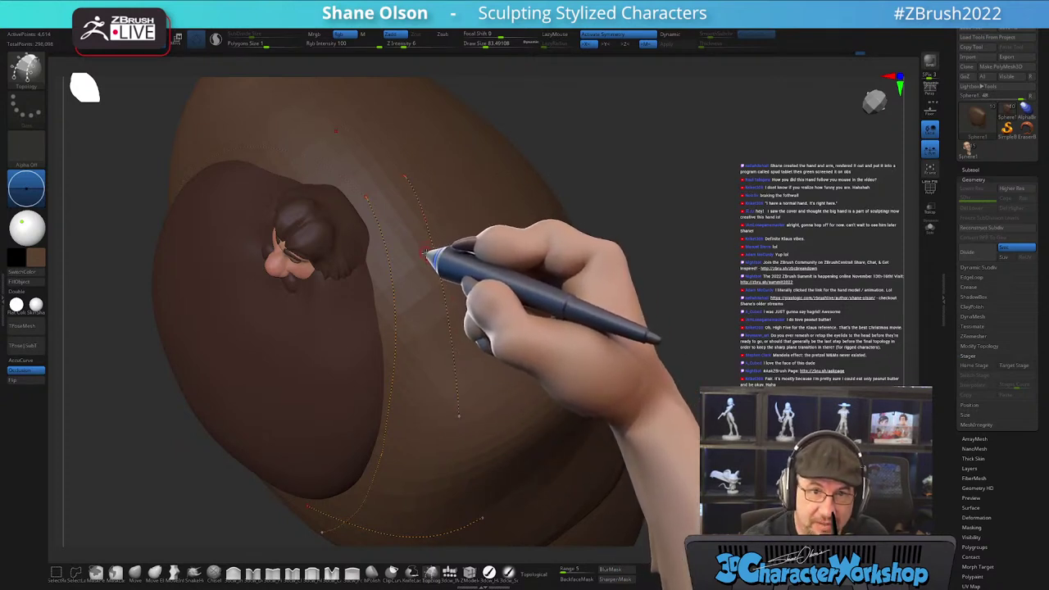
pyautogui.moveTo(503, 399)
pyautogui.mouseDown(button='right')
pyautogui.moveTo(508, 429)
pyautogui.moveTo(507, 309)
pyautogui.moveTo(514, 322)
pyautogui.moveTo(500, 338)
pyautogui.moveTo(463, 275)
pyautogui.mouseUp(button='right')
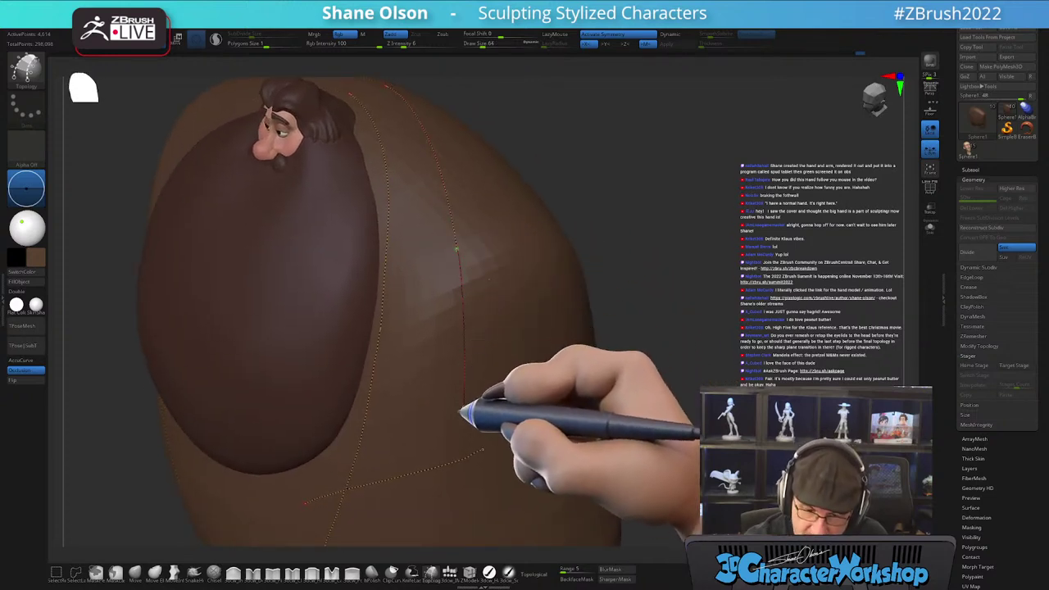
pyautogui.moveTo(543, 403)
pyautogui.mouseDown(button='right')
pyautogui.moveTo(533, 432)
pyautogui.moveTo(499, 304)
pyautogui.moveTo(510, 369)
pyautogui.moveTo(480, 284)
pyautogui.moveTo(469, 305)
pyautogui.moveTo(476, 320)
pyautogui.moveTo(483, 304)
pyautogui.moveTo(503, 344)
pyautogui.moveTo(496, 328)
pyautogui.mouseUp(button='right')
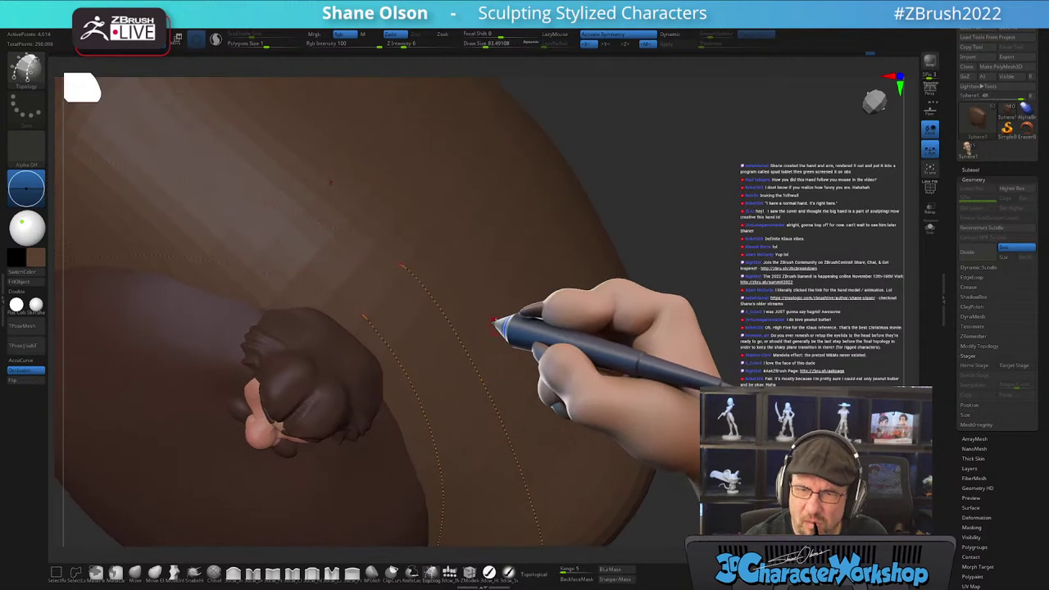
# - Draw cross curves between the two long curves from the neck over the shoulder and upper chest to form quads
pyautogui.moveTo(355, 327); pyautogui.dragTo(424, 238)
pyautogui.moveTo(539, 355); pyautogui.dragTo(532, 360, button='right')
pyautogui.moveTo(375, 365); pyautogui.dragTo(505, 272)
pyautogui.moveTo(548, 407); pyautogui.dragTo(537, 377, button='right')
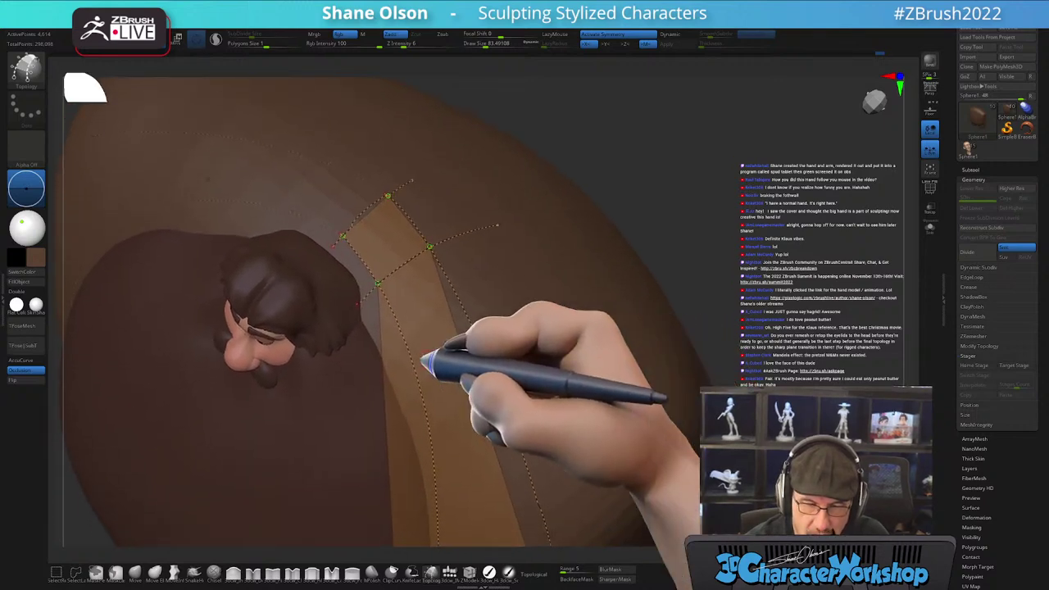
pyautogui.moveTo(499, 429); pyautogui.dragTo(564, 343, button='right')
pyautogui.moveTo(391, 402); pyautogui.dragTo(565, 353)
pyautogui.moveTo(596, 455)
pyautogui.mouseDown(button='right')
pyautogui.moveTo(603, 475)
pyautogui.moveTo(613, 346)
pyautogui.moveTo(443, 372)
pyautogui.mouseUp(button='right')
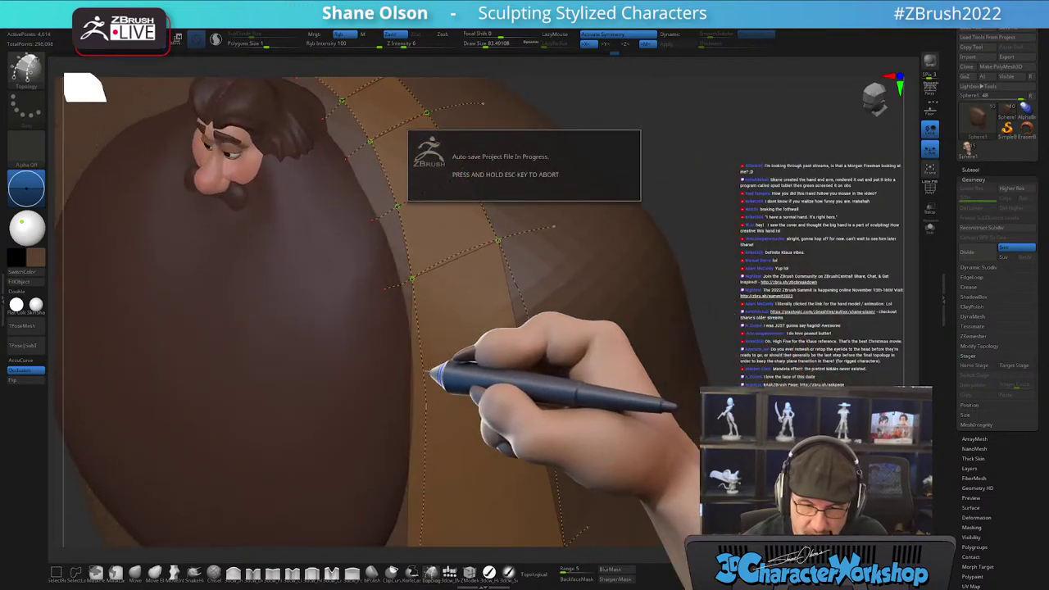
pyautogui.moveTo(399, 359); pyautogui.dragTo(594, 313)
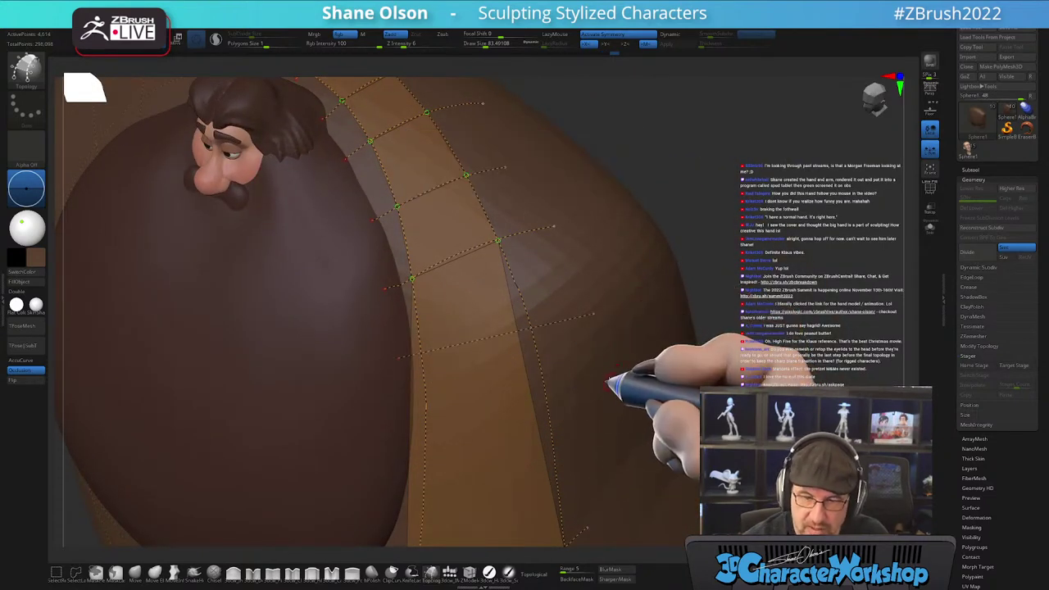
pyautogui.keyDown('alt'); pyautogui.moveTo(612, 445); pyautogui.dragTo(607, 413, button='right'); pyautogui.keyUp('alt')
pyautogui.hotkey('ctrl', 'z')
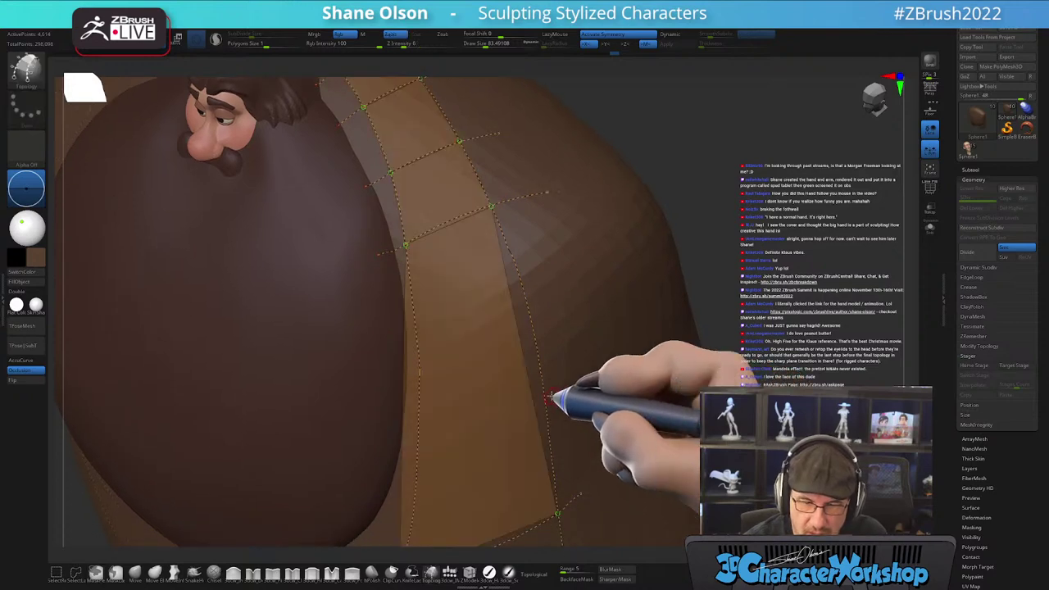
# - Draw two more cross curves over the strip beside the lower half of the beard
pyautogui.moveTo(608, 352)
pyautogui.mouseDown(button='right')
pyautogui.moveTo(614, 399)
pyautogui.moveTo(608, 363)
pyautogui.moveTo(525, 393)
pyautogui.mouseUp(button='right')
pyautogui.moveTo(593, 309); pyautogui.dragTo(383, 339)
pyautogui.moveTo(377, 437); pyautogui.dragTo(614, 364)
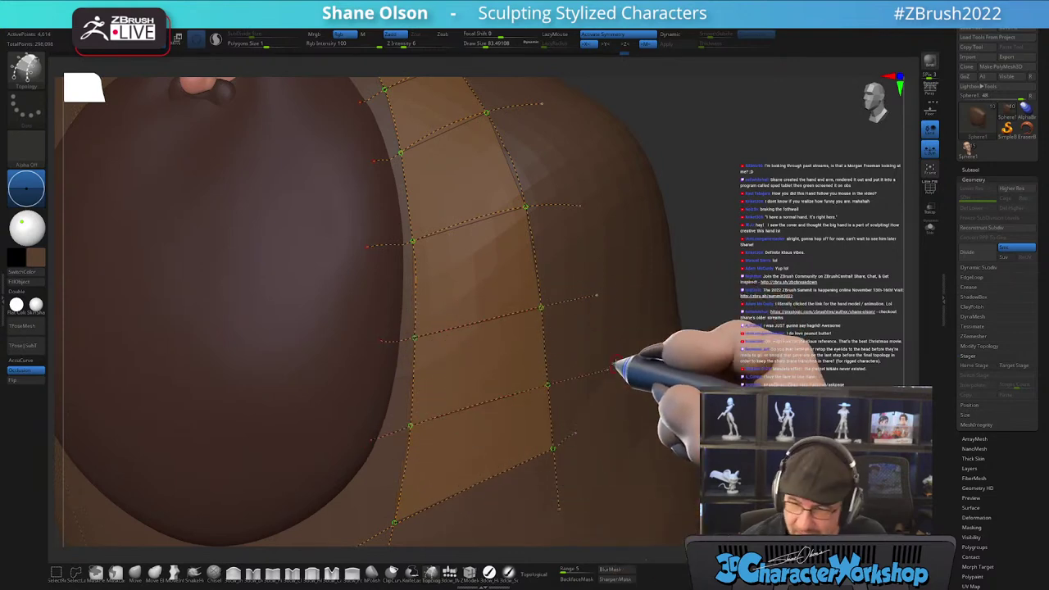
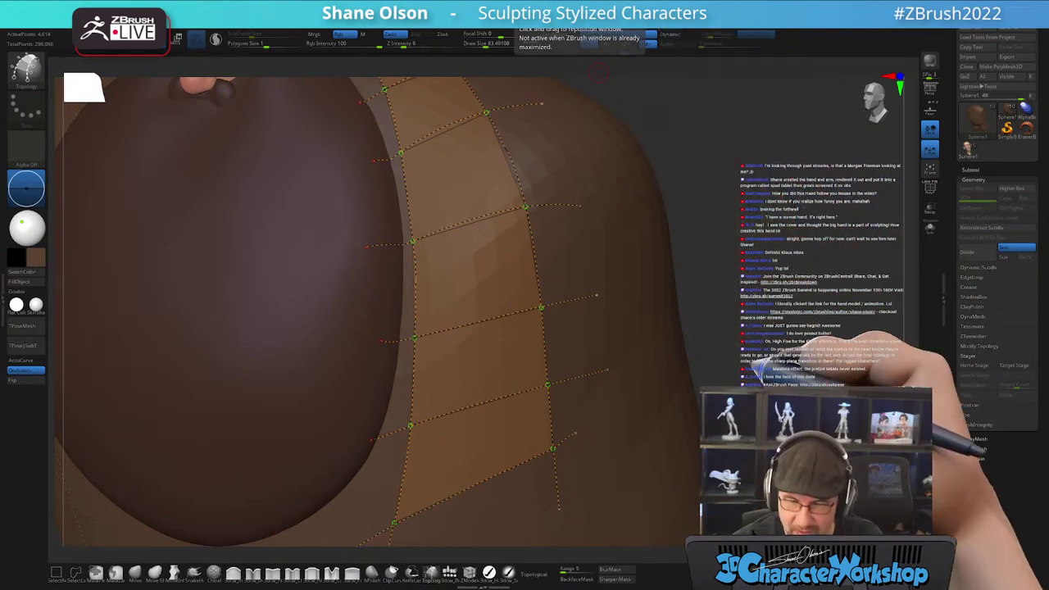
# - Add a second column of quads along the strip's outer side and set the draw size to 1
pyautogui.moveTo(491, 375)
pyautogui.keyDown('ctrl'); pyautogui.mouseDown(button='right')
pyautogui.moveTo(501, 358)
pyautogui.moveTo(491, 397)
pyautogui.moveTo(506, 358)
pyautogui.moveTo(492, 414)
pyautogui.moveTo(487, 383)
pyautogui.mouseUp(button='right'); pyautogui.keyUp('ctrl')
pyautogui.moveTo(489, 385)
pyautogui.mouseDown()
pyautogui.moveTo(375, 106)
pyautogui.moveTo(445, 227)
pyautogui.moveTo(457, 462)
pyautogui.mouseUp()
pyautogui.moveTo(673, 461); pyautogui.dragTo(680, 405)
pyautogui.click(638, 444)
pyautogui.moveTo(640, 446); pyautogui.dragTo(674, 379, button='right')
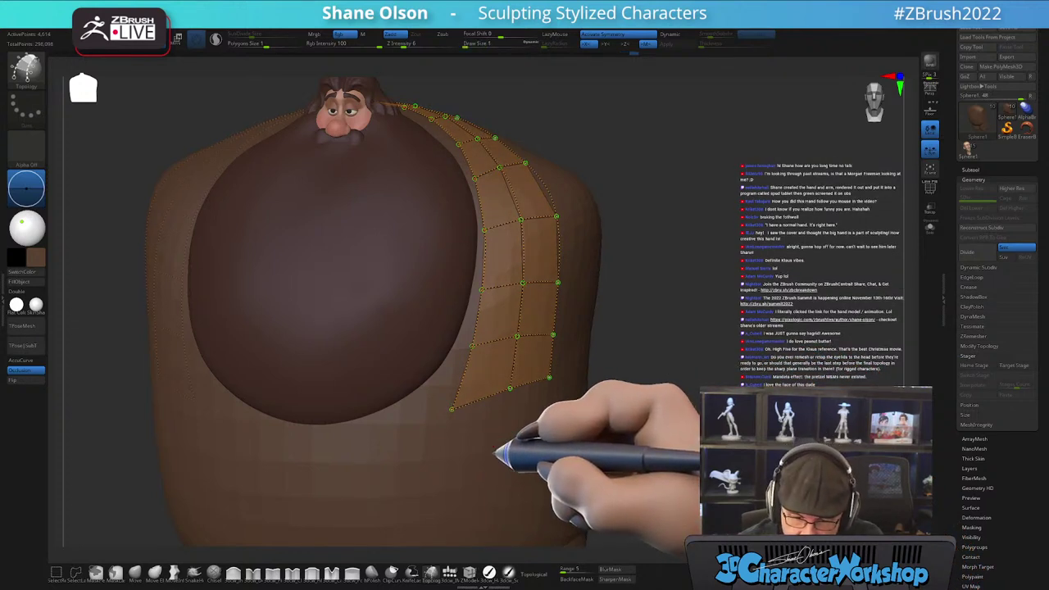
# - Generate the polygon strip from the curves, split its unmasked points into a separate subtool, and make that strip active
pyautogui.click(497, 444)
pyautogui.press('space')
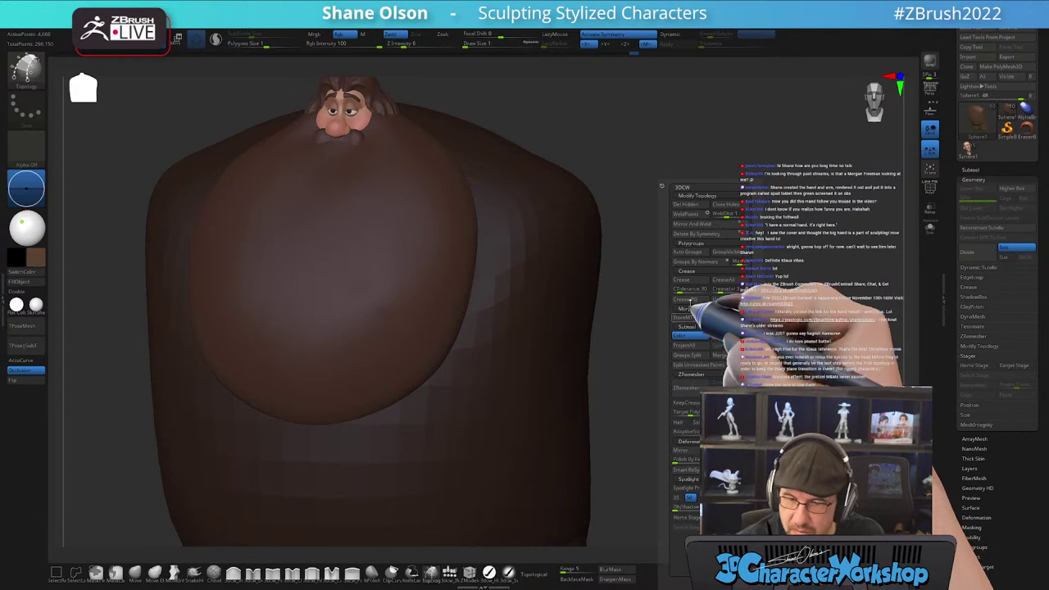
pyautogui.click(687, 366)
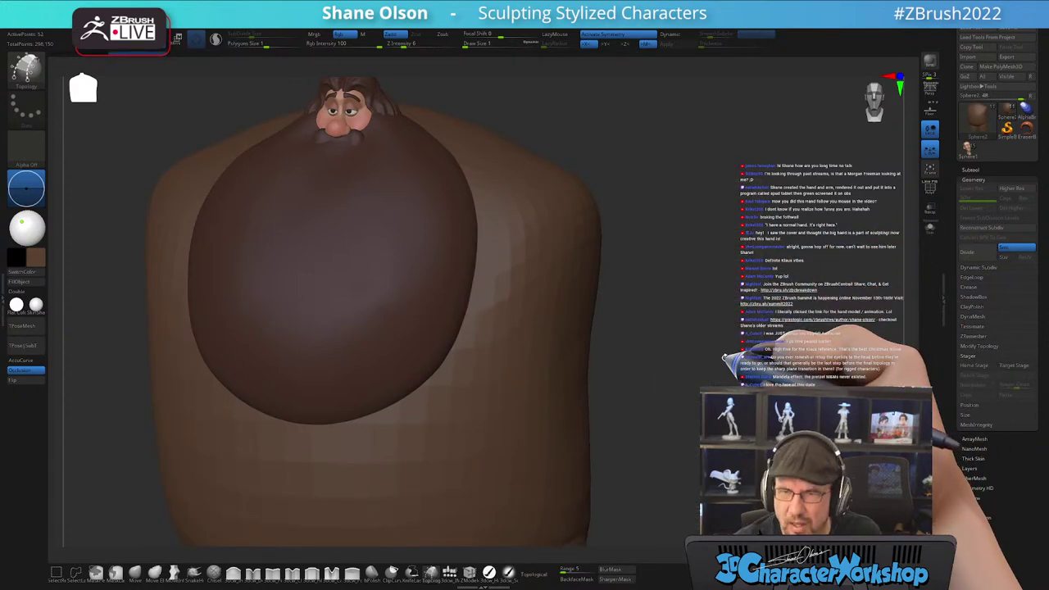
pyautogui.keyDown('alt'); pyautogui.moveTo(724, 357); pyautogui.dragTo(653, 283); pyautogui.keyUp('alt')
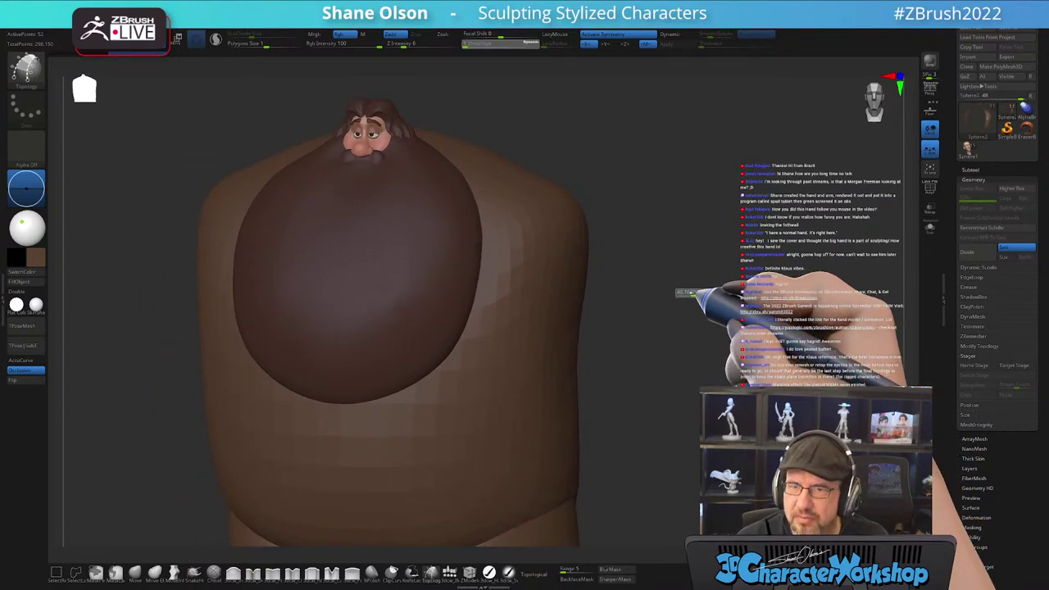
pyautogui.moveTo(658, 312); pyautogui.dragTo(618, 248)
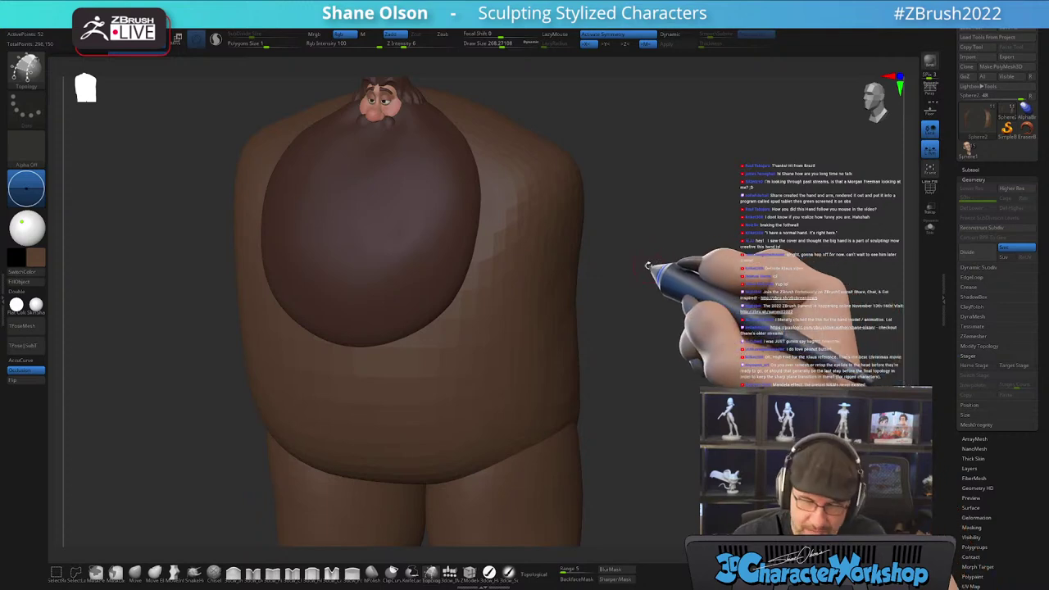
# - Isolate the strip and shift its centre seam points sideways with the Move brush at draw size about 223
pyautogui.click(929, 227)
pyautogui.moveTo(627, 239)
pyautogui.mouseDown()
pyautogui.moveTo(636, 276)
pyautogui.moveTo(622, 269)
pyautogui.moveTo(620, 246)
pyautogui.moveTo(674, 374)
pyautogui.moveTo(674, 314)
pyautogui.moveTo(460, 253)
pyautogui.moveTo(415, 268)
pyautogui.moveTo(468, 234)
pyautogui.moveTo(483, 208)
pyautogui.moveTo(506, 206)
pyautogui.moveTo(529, 235)
pyautogui.moveTo(591, 181)
pyautogui.mouseUp()
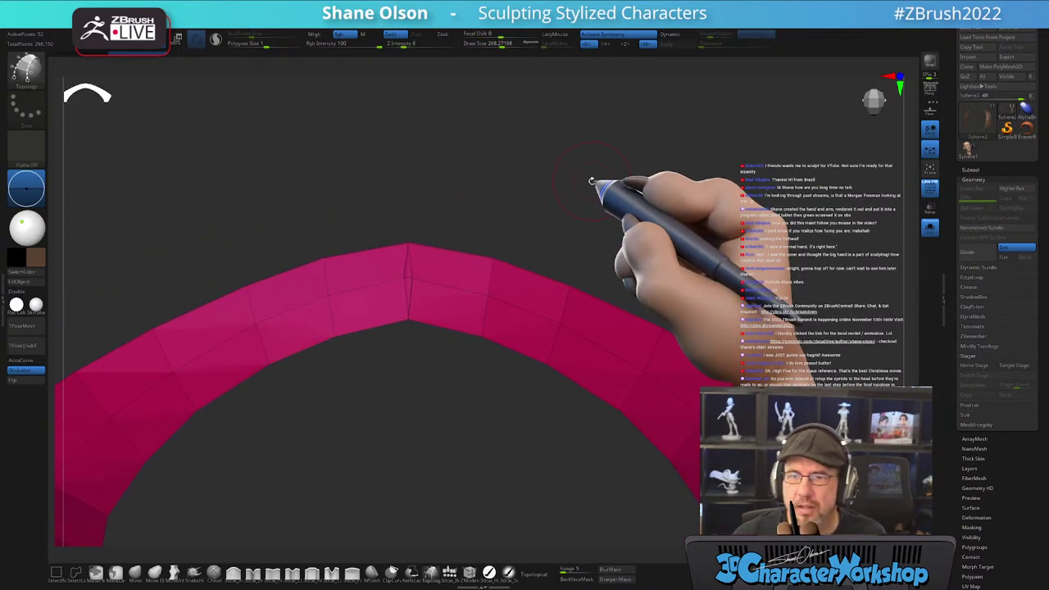
pyautogui.moveTo(546, 241); pyautogui.dragTo(571, 235)
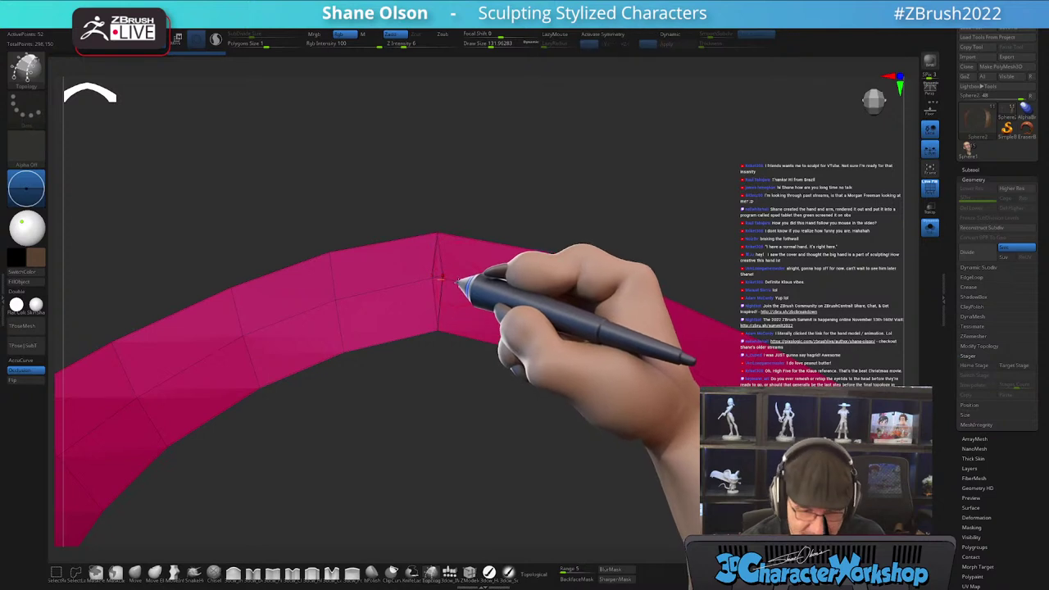
pyautogui.moveTo(441, 278); pyautogui.dragTo(455, 259)
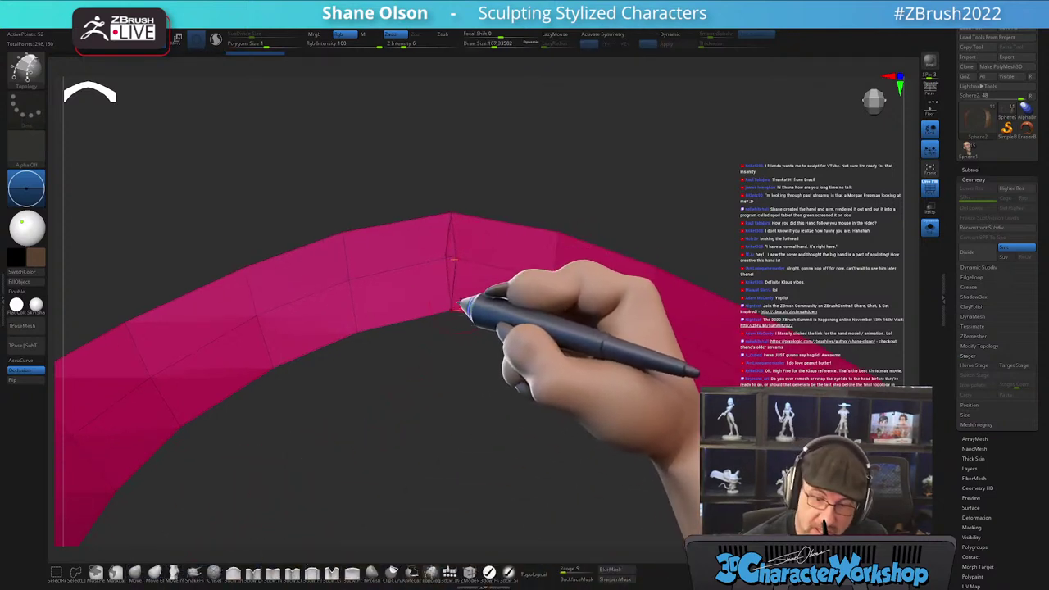
pyautogui.click(136, 573)
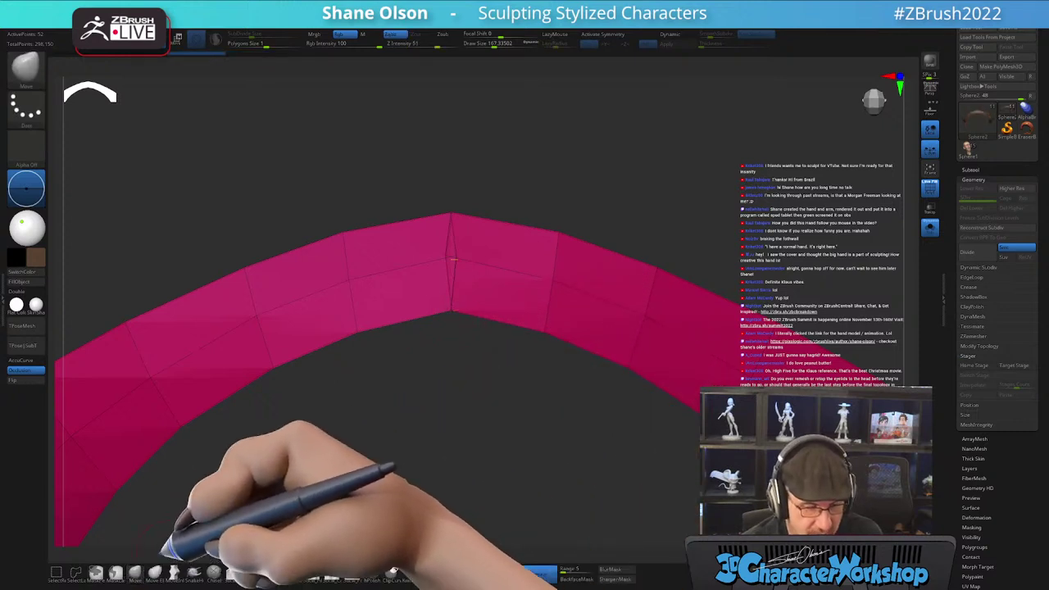
pyautogui.moveTo(450, 307); pyautogui.dragTo(456, 309)
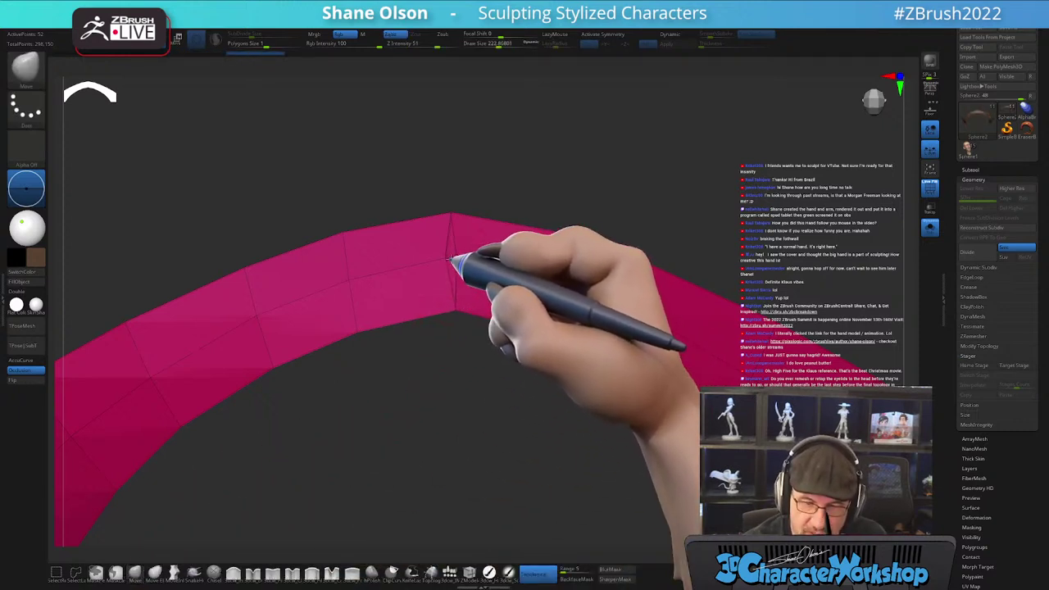
pyautogui.moveTo(452, 213); pyautogui.dragTo(457, 214)
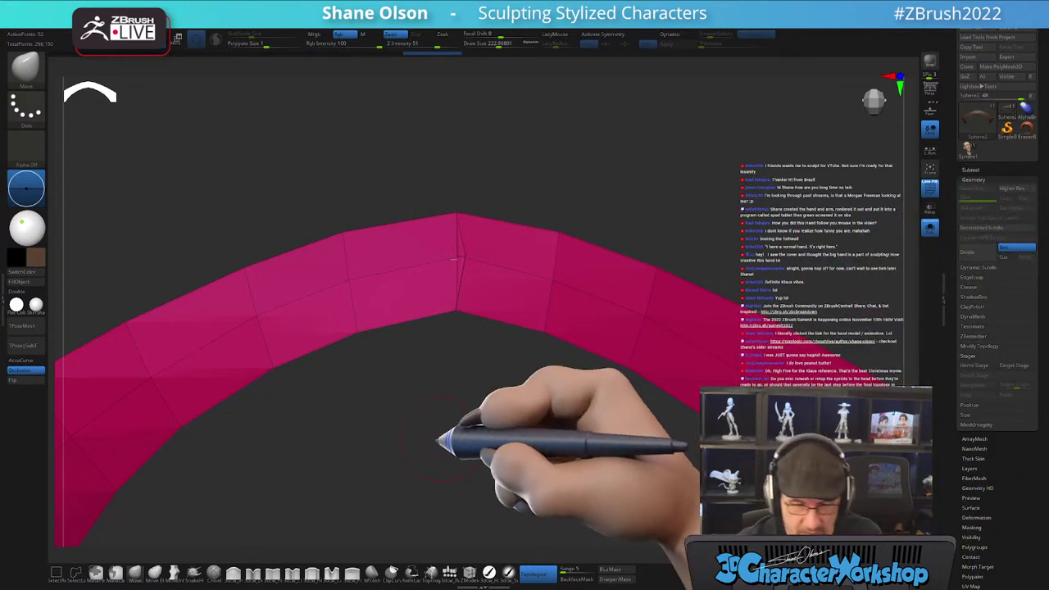
# - Mirror and weld the strip across its centre and remove all of its creases
pyautogui.press('space')
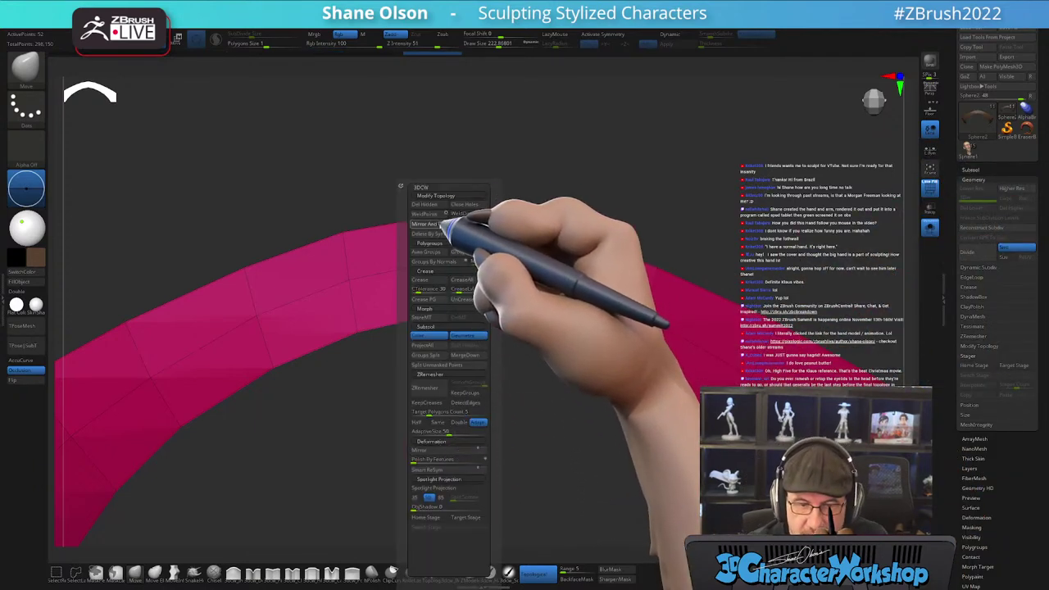
pyautogui.click(443, 225)
pyautogui.press('space')
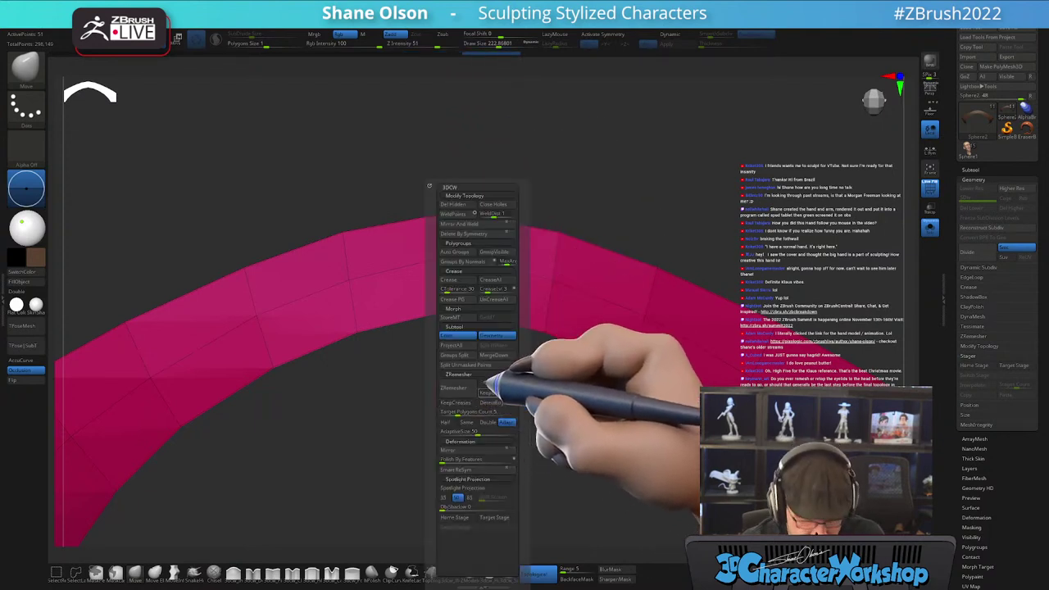
pyautogui.click(497, 299)
# - Show the other subtools again and pull the strip up behind the neck with the Move brush at draw size about 525
pyautogui.keyDown('alt'); pyautogui.moveTo(494, 400); pyautogui.dragTo(749, 416); pyautogui.keyUp('alt')
pyautogui.click(929, 228)
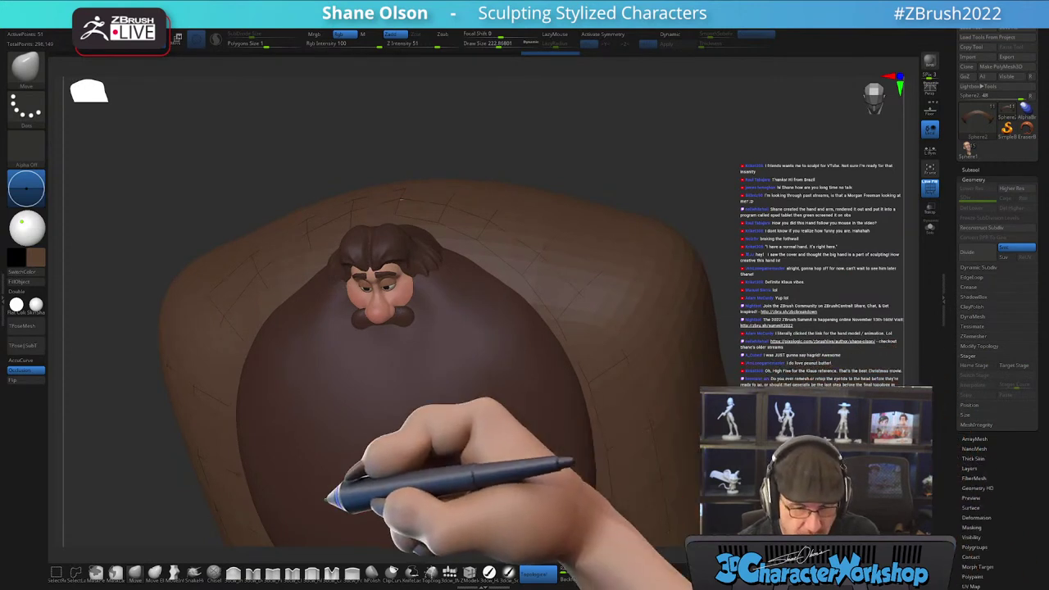
pyautogui.press('s')
pyautogui.moveTo(451, 354); pyautogui.dragTo(455, 353)
pyautogui.moveTo(458, 347)
pyautogui.mouseDown(button='right')
pyautogui.moveTo(431, 223)
pyautogui.moveTo(401, 209)
pyautogui.moveTo(461, 241)
pyautogui.moveTo(440, 276)
pyautogui.moveTo(483, 314)
pyautogui.moveTo(488, 293)
pyautogui.mouseUp(button='right')
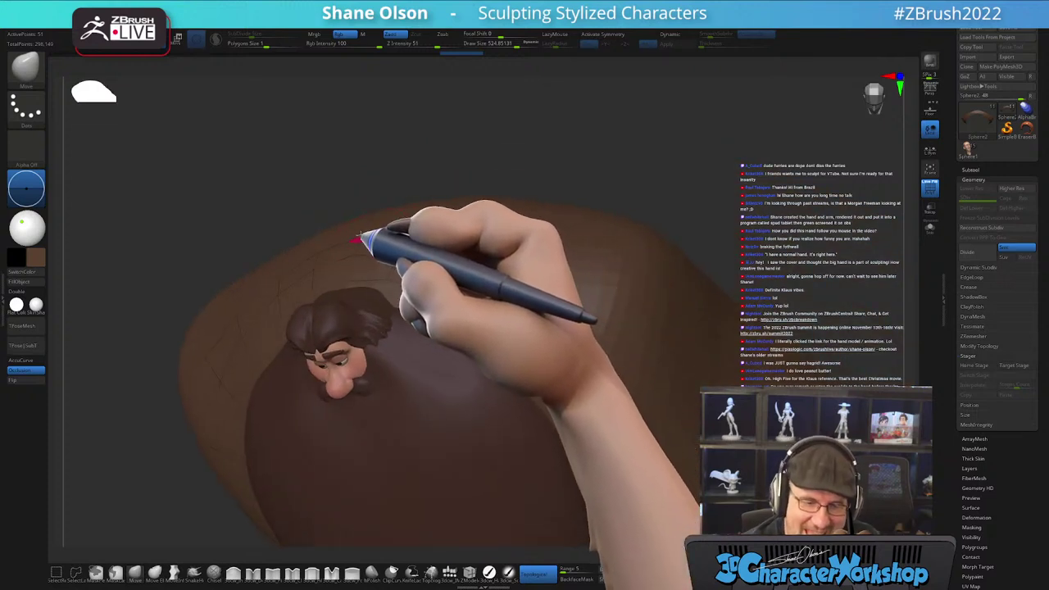
pyautogui.moveTo(387, 233)
pyautogui.mouseDown(button='right')
pyautogui.moveTo(378, 223)
pyautogui.moveTo(361, 233)
pyautogui.mouseUp(button='right')
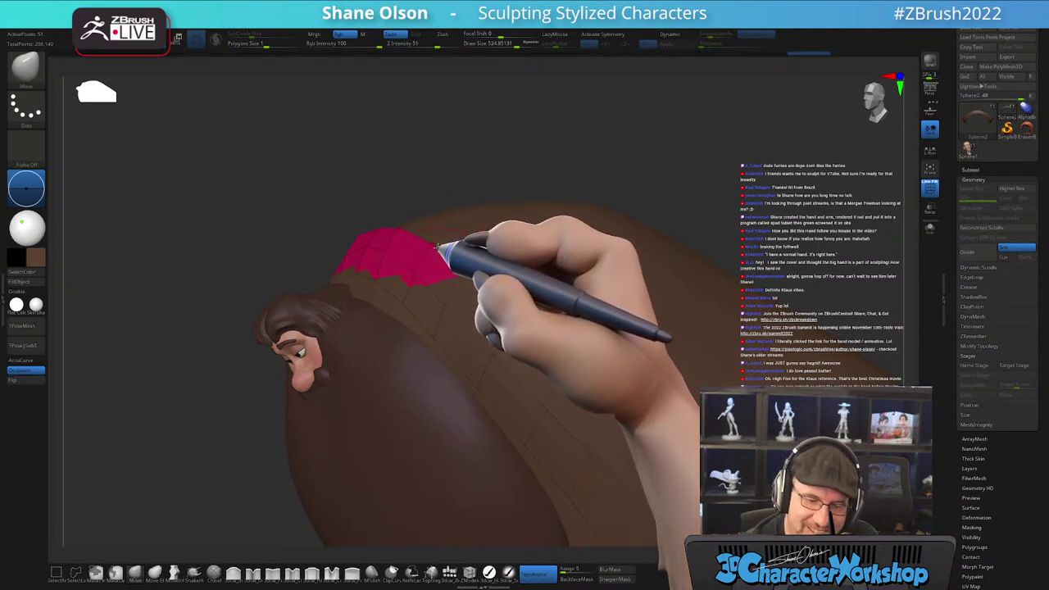
# - Raise and shape the strip into a collar behind the head and over the shoulder at draw size about 666
pyautogui.moveTo(440, 246); pyautogui.dragTo(453, 239, button='right')
pyautogui.moveTo(489, 281); pyautogui.dragTo(361, 220, button='right')
pyautogui.moveTo(379, 172)
pyautogui.mouseDown(button='right')
pyautogui.moveTo(351, 175)
pyautogui.moveTo(382, 157)
pyautogui.moveTo(370, 175)
pyautogui.mouseUp(button='right')
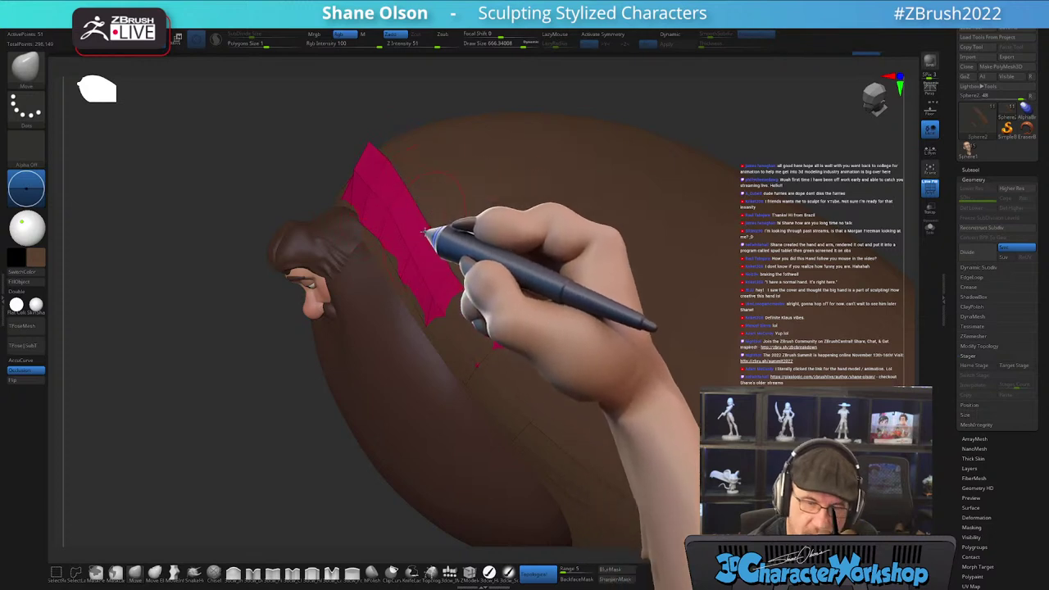
pyautogui.moveTo(426, 233); pyautogui.dragTo(442, 302, button='right')
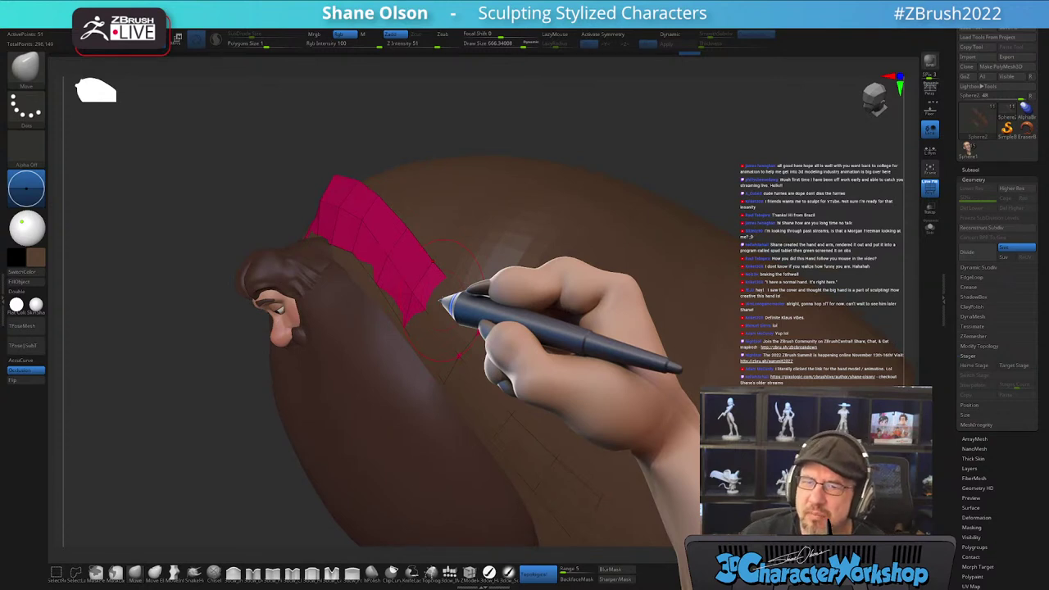
# - Enlarge the Move brush to draw size about 846 and check the collar strip against the full figure from the front
pyautogui.moveTo(492, 311)
pyautogui.mouseDown(button='right')
pyautogui.moveTo(468, 276)
pyautogui.moveTo(480, 328)
pyautogui.moveTo(369, 276)
pyautogui.mouseUp(button='right')
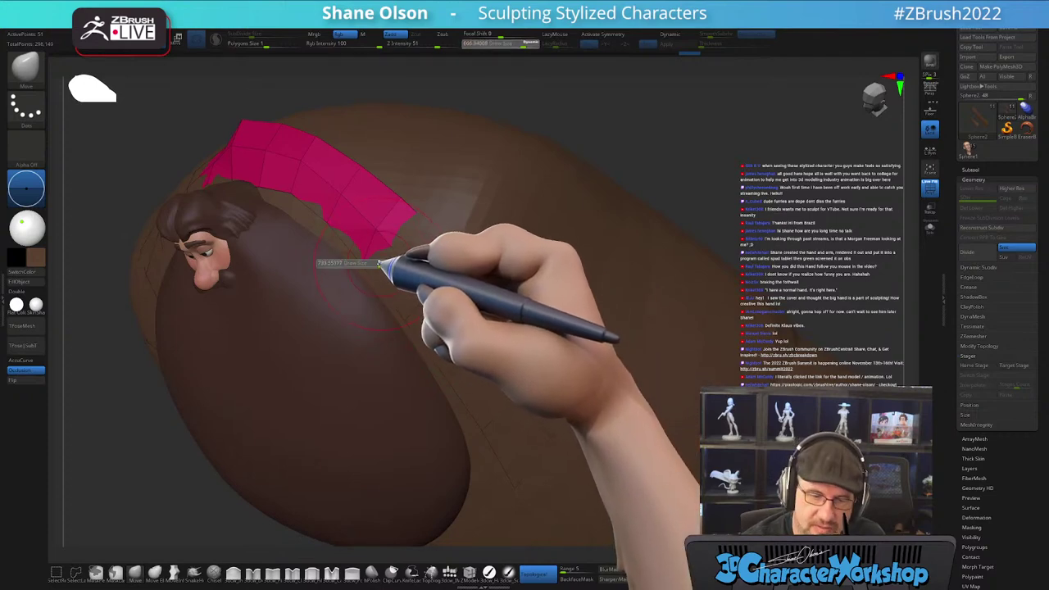
pyautogui.moveTo(378, 263); pyautogui.dragTo(386, 263)
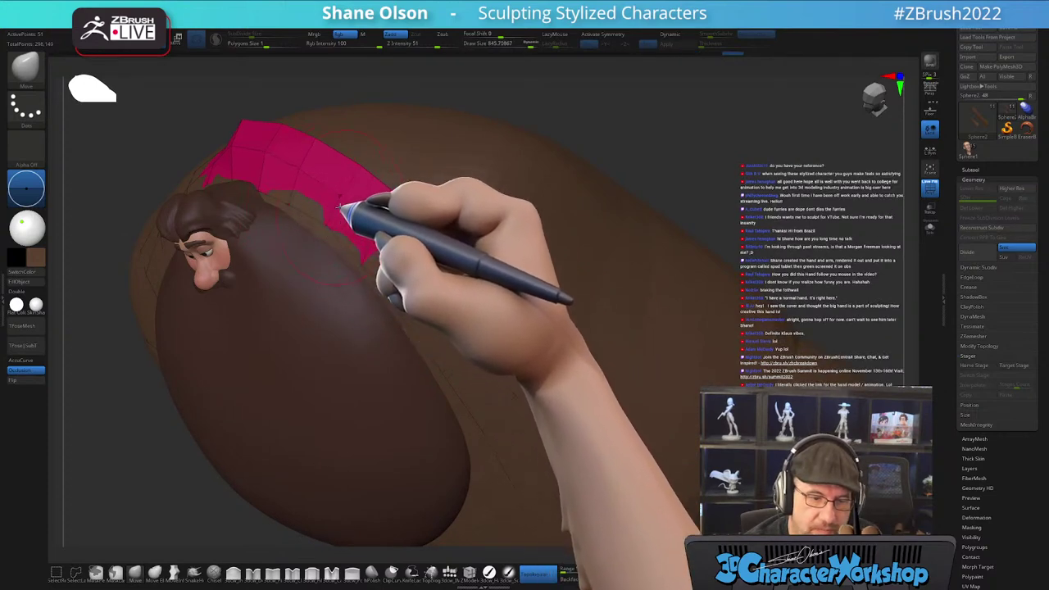
pyautogui.keyDown('shift'); pyautogui.moveTo(343, 206); pyautogui.dragTo(363, 197, button='right'); pyautogui.keyUp('shift')
pyautogui.keyDown('alt'); pyautogui.moveTo(270, 168); pyautogui.dragTo(331, 212, button='right'); pyautogui.keyUp('alt')
pyautogui.moveTo(651, 295); pyautogui.dragTo(680, 311, button='right')
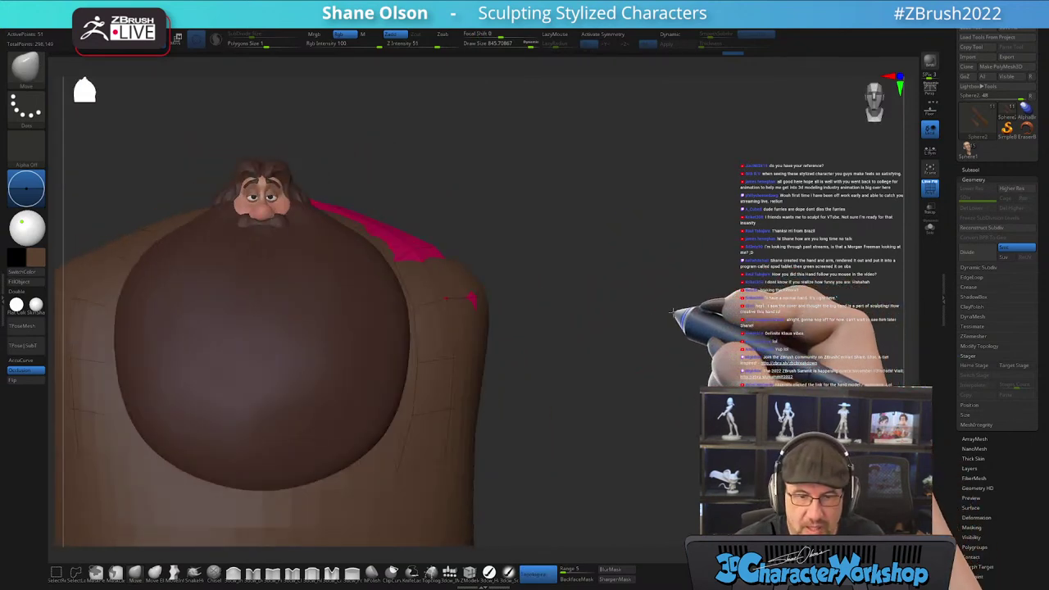
pyautogui.keyDown('alt'); pyautogui.moveTo(634, 278); pyautogui.dragTo(667, 215, button='right'); pyautogui.keyUp('alt')
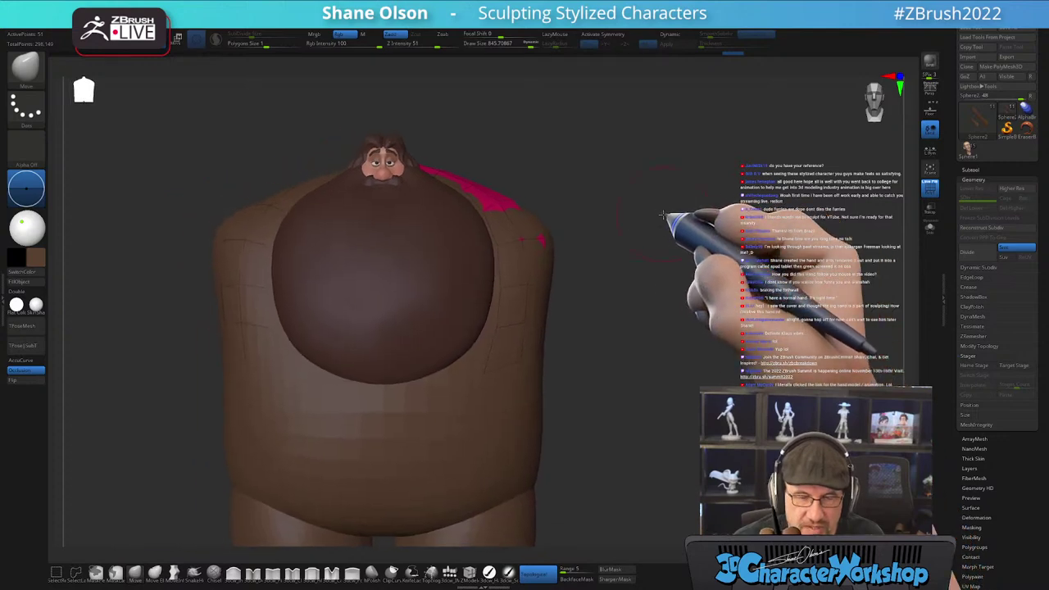
pyautogui.moveTo(644, 169); pyautogui.dragTo(675, 189, button='right')
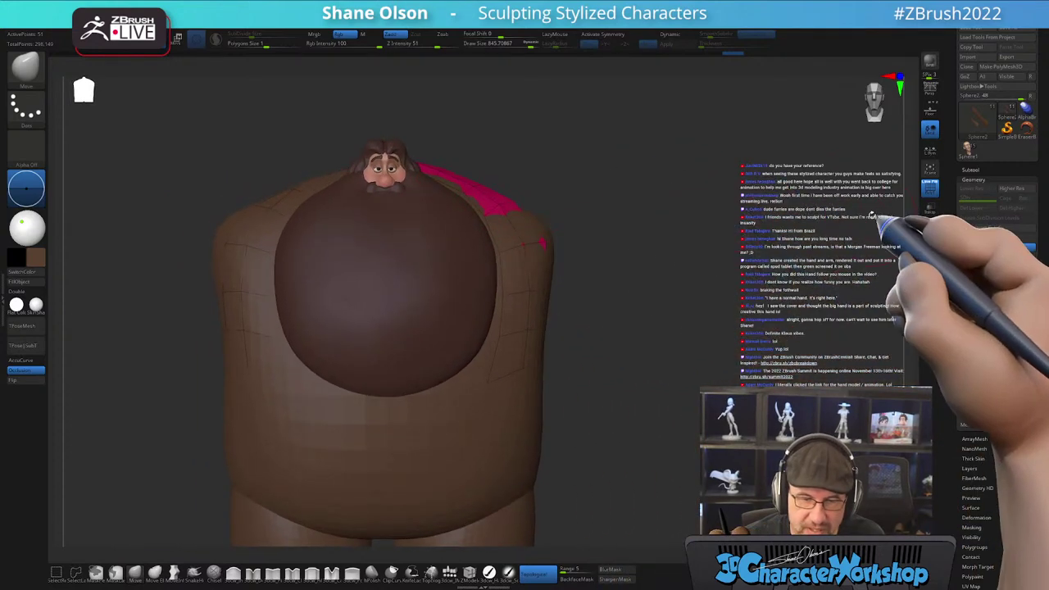
# - Isolate the collar strip and mirror and weld it across its centre
pyautogui.click(929, 230)
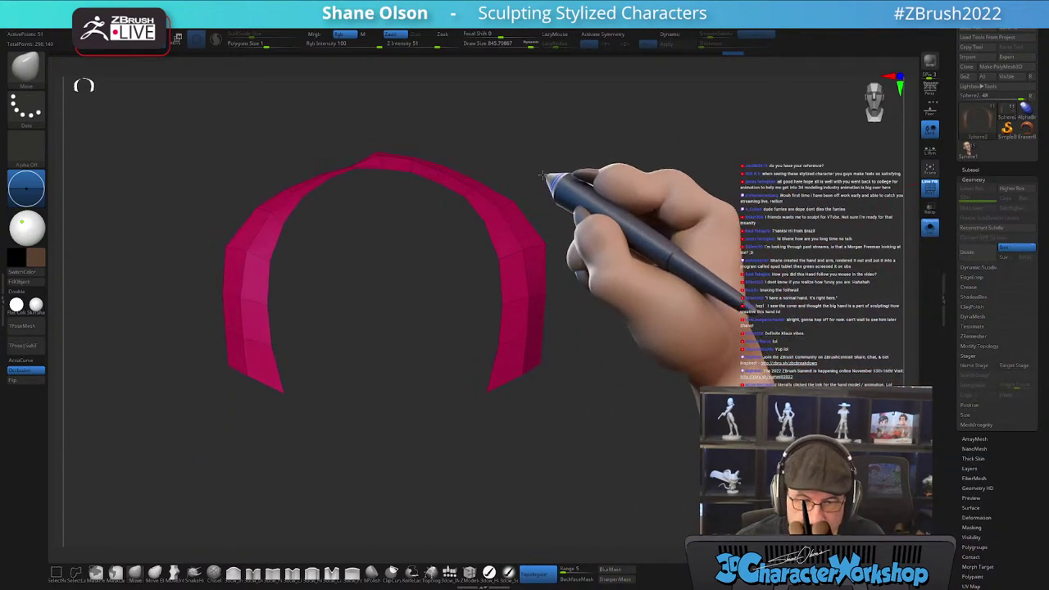
pyautogui.keyDown('alt'); pyautogui.moveTo(546, 162); pyautogui.dragTo(647, 168, button='right'); pyautogui.keyUp('alt')
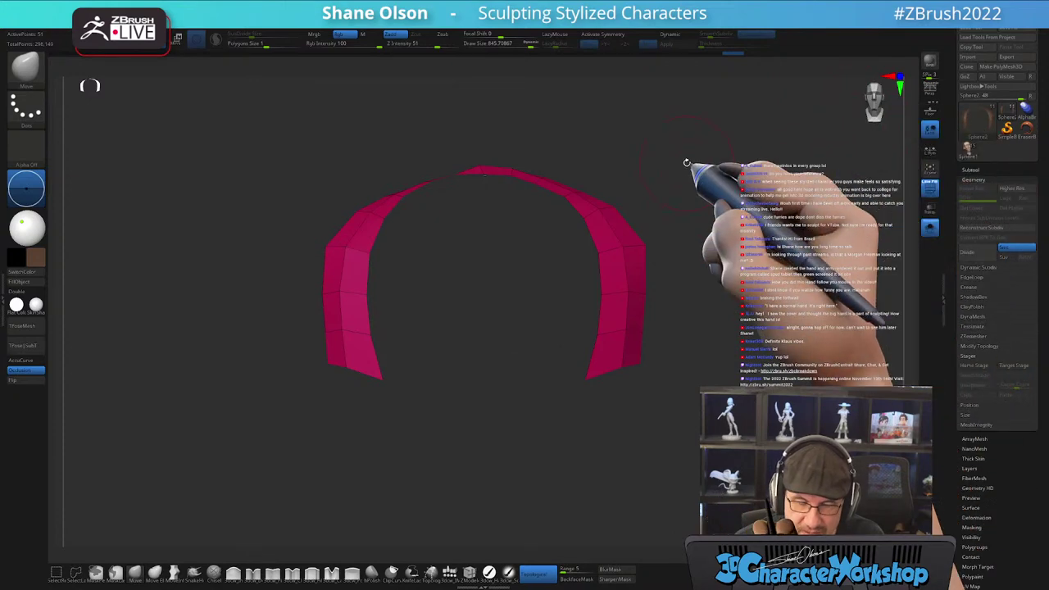
pyautogui.press('space')
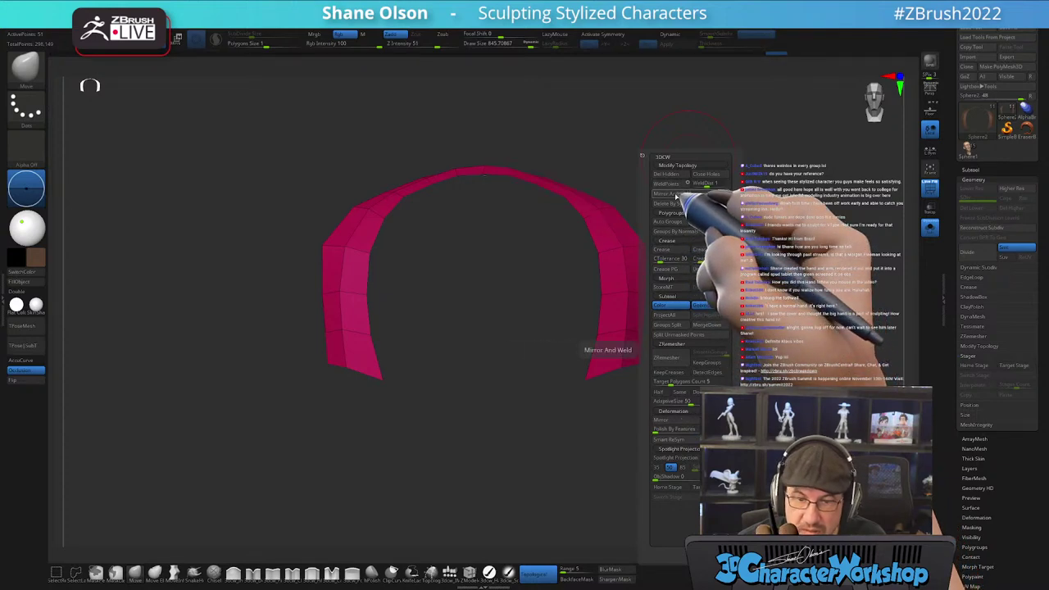
pyautogui.click(676, 197)
# - Check the strip's centre from above, mirror and weld it once more, and show the other subtools again
pyautogui.moveTo(531, 140); pyautogui.dragTo(531, 199)
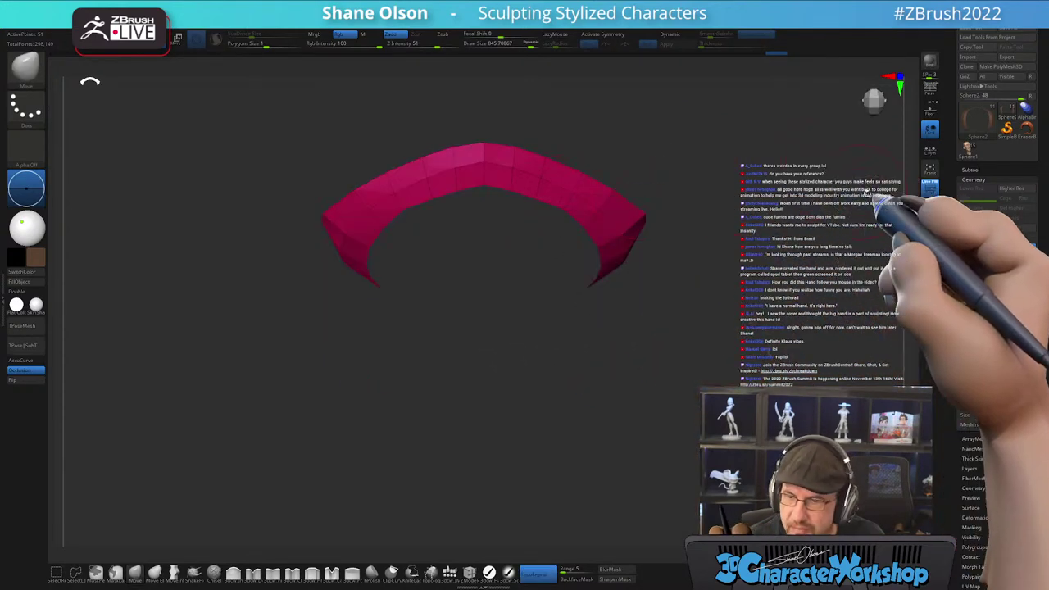
pyautogui.moveTo(805, 175)
pyautogui.mouseDown()
pyautogui.moveTo(793, 146)
pyautogui.moveTo(807, 171)
pyautogui.mouseUp()
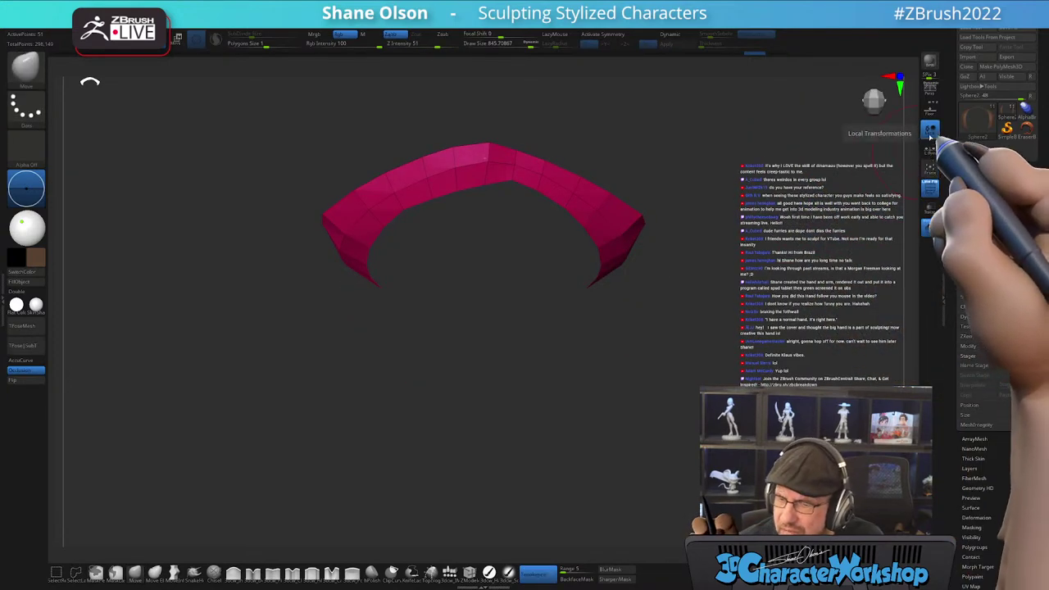
pyautogui.press('3')
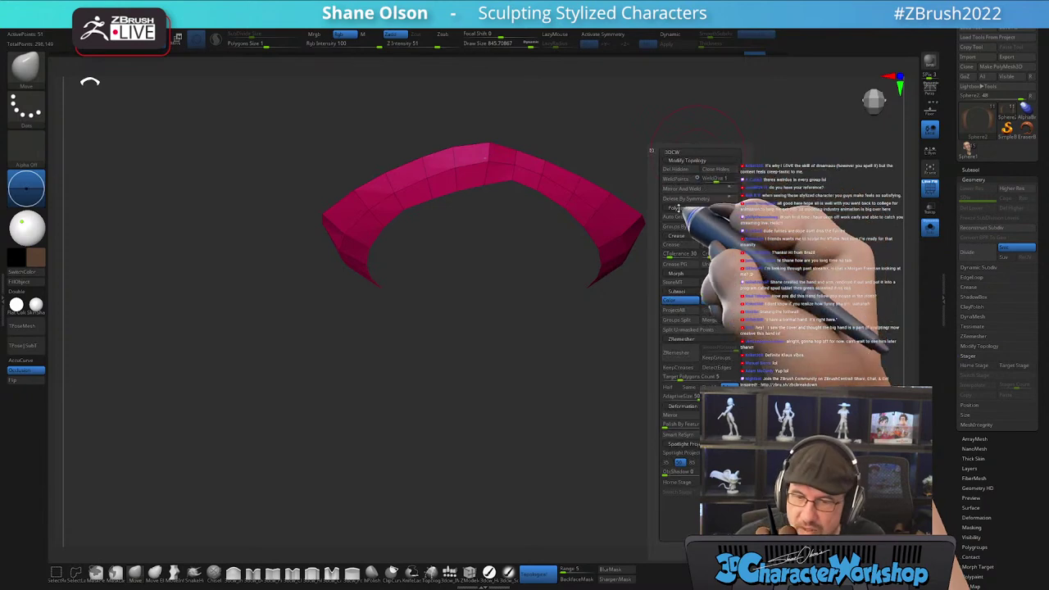
pyautogui.click(681, 190)
pyautogui.moveTo(719, 264); pyautogui.dragTo(721, 205)
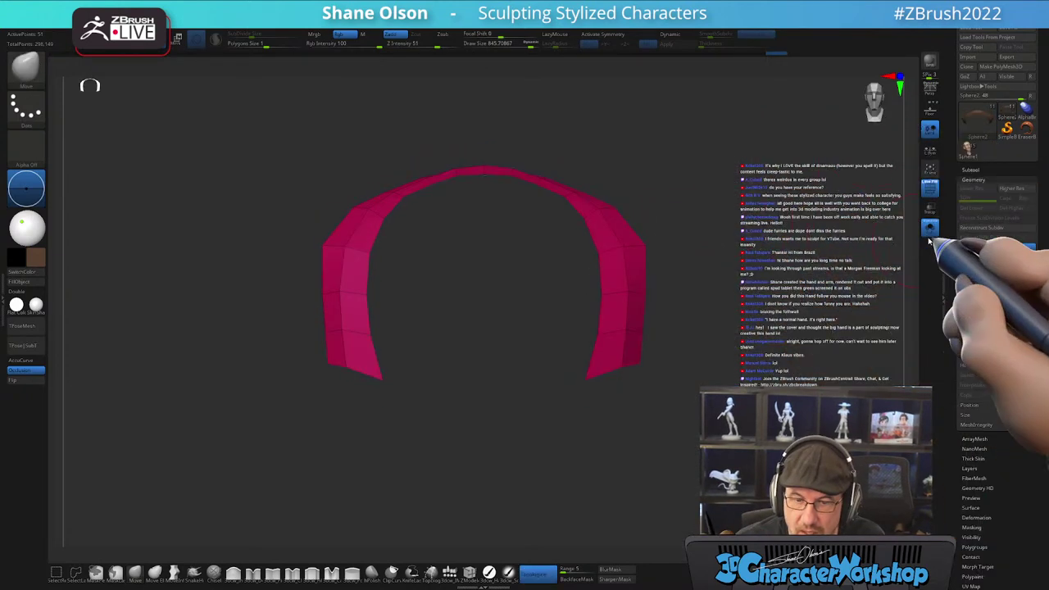
pyautogui.click(929, 230)
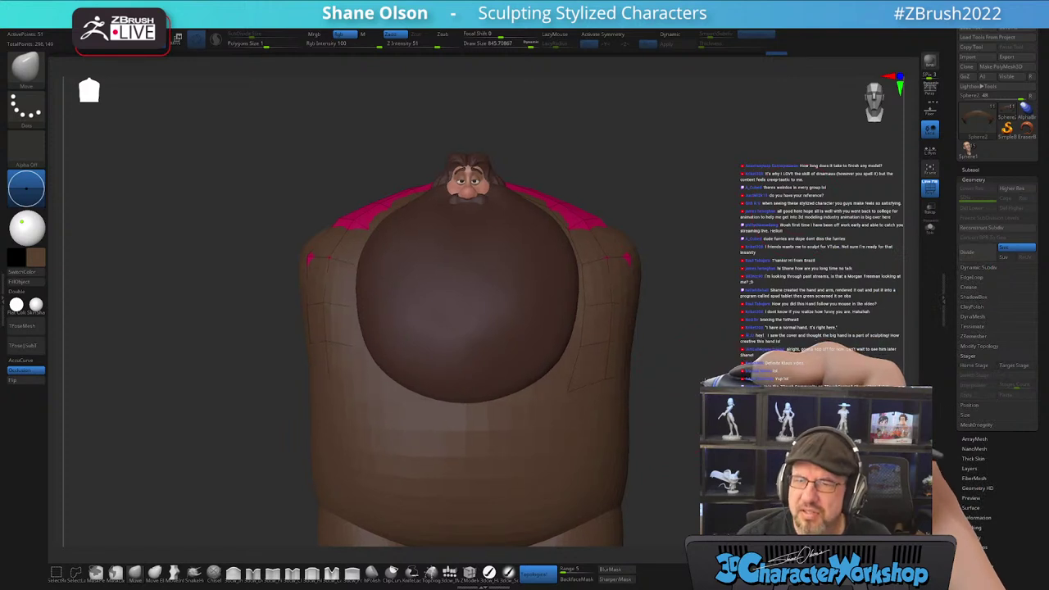
# - Set the draw size to 1000, bring up the transform gizmo for the strip, and activate symmetry
pyautogui.moveTo(706, 383)
pyautogui.mouseDown()
pyautogui.moveTo(730, 386)
pyautogui.moveTo(695, 392)
pyautogui.mouseUp()
pyautogui.keyDown('alt'); pyautogui.moveTo(694, 393); pyautogui.dragTo(670, 353); pyautogui.keyUp('alt')
pyautogui.press('s')
pyautogui.moveTo(653, 297)
pyautogui.mouseDown()
pyautogui.moveTo(667, 297)
pyautogui.moveTo(644, 313)
pyautogui.mouseUp()
pyautogui.moveTo(642, 275)
pyautogui.keyDown('shift'); pyautogui.mouseDown()
pyautogui.moveTo(621, 253)
pyautogui.moveTo(574, 289)
pyautogui.moveTo(702, 300)
pyautogui.moveTo(679, 370)
pyautogui.moveTo(679, 411)
pyautogui.moveTo(543, 222)
pyautogui.moveTo(520, 234)
pyautogui.moveTo(502, 209)
pyautogui.mouseUp(); pyautogui.keyUp('shift')
pyautogui.moveTo(681, 412)
pyautogui.mouseDown()
pyautogui.moveTo(669, 385)
pyautogui.moveTo(665, 436)
pyautogui.moveTo(639, 396)
pyautogui.mouseUp()
pyautogui.press('w')
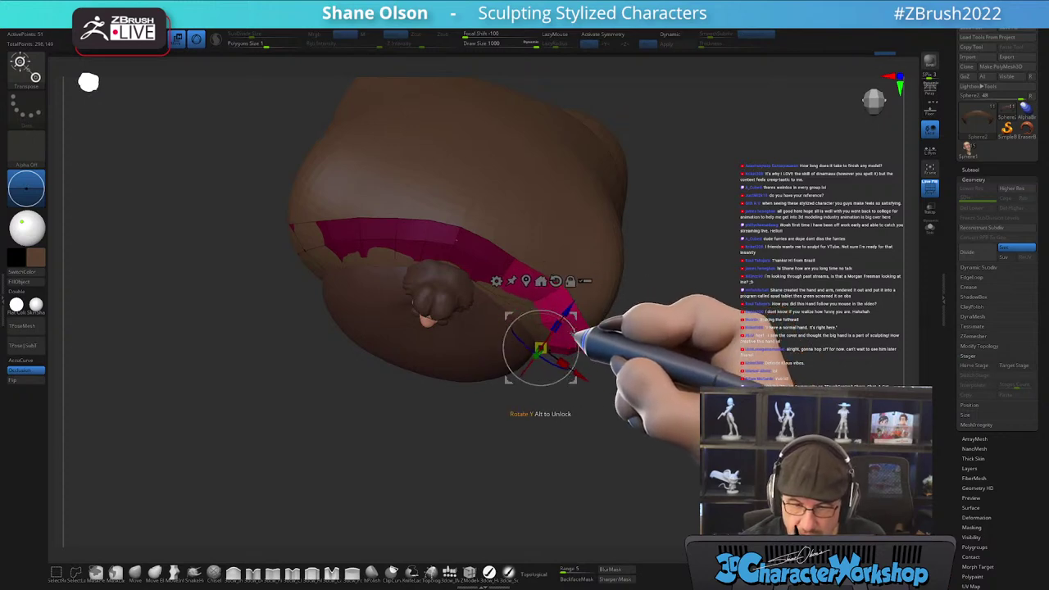
pyautogui.moveTo(631, 377); pyautogui.dragTo(683, 341)
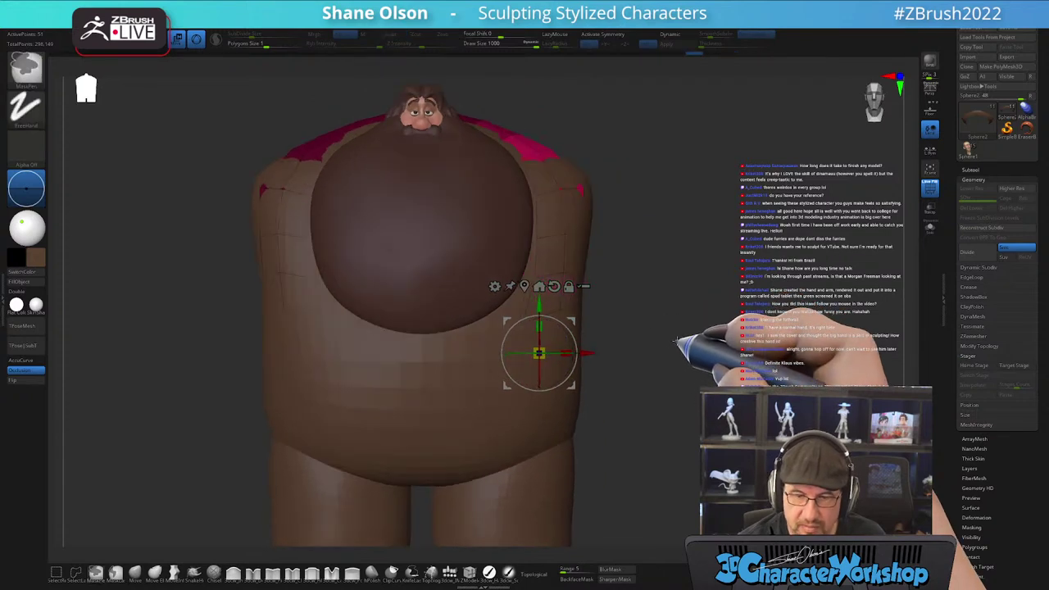
pyautogui.press('w')
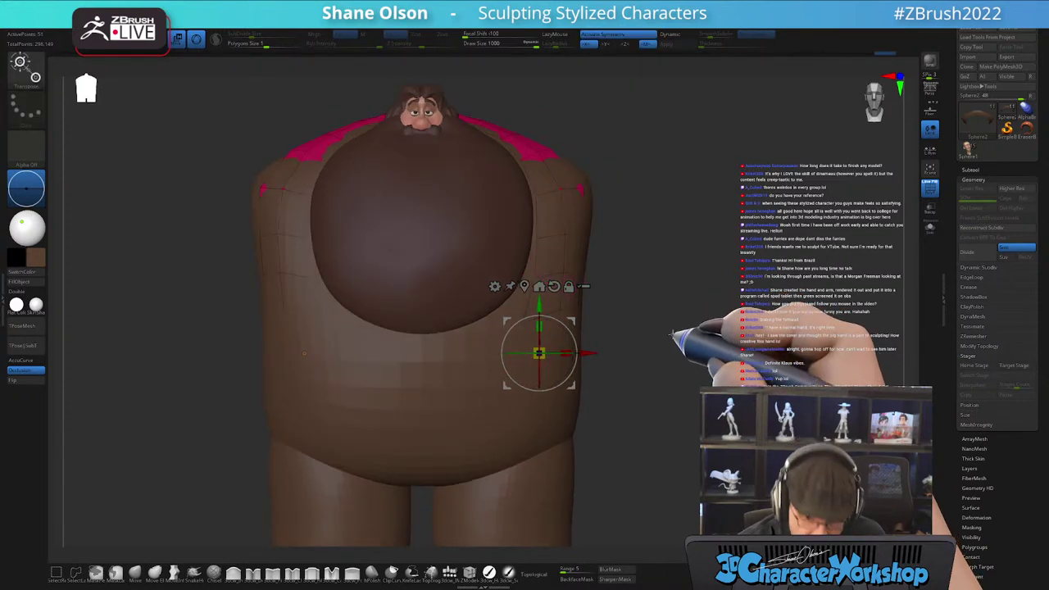
# - Mask the back of the strip symmetrically and move its front sections out in front of the torso with the gizmo
pyautogui.moveTo(652, 488)
pyautogui.keyDown('ctrl'); pyautogui.mouseDown()
pyautogui.moveTo(520, 142)
pyautogui.moveTo(508, 138)
pyautogui.mouseUp(); pyautogui.keyUp('ctrl')
pyautogui.moveTo(654, 219); pyautogui.dragTo(657, 320)
pyautogui.moveTo(580, 322)
pyautogui.mouseDown()
pyautogui.moveTo(565, 300)
pyautogui.moveTo(567, 325)
pyautogui.mouseUp()
pyautogui.moveTo(643, 388); pyautogui.dragTo(658, 352)
pyautogui.keyDown('alt'); pyautogui.moveTo(566, 291); pyautogui.dragTo(561, 174); pyautogui.keyUp('alt')
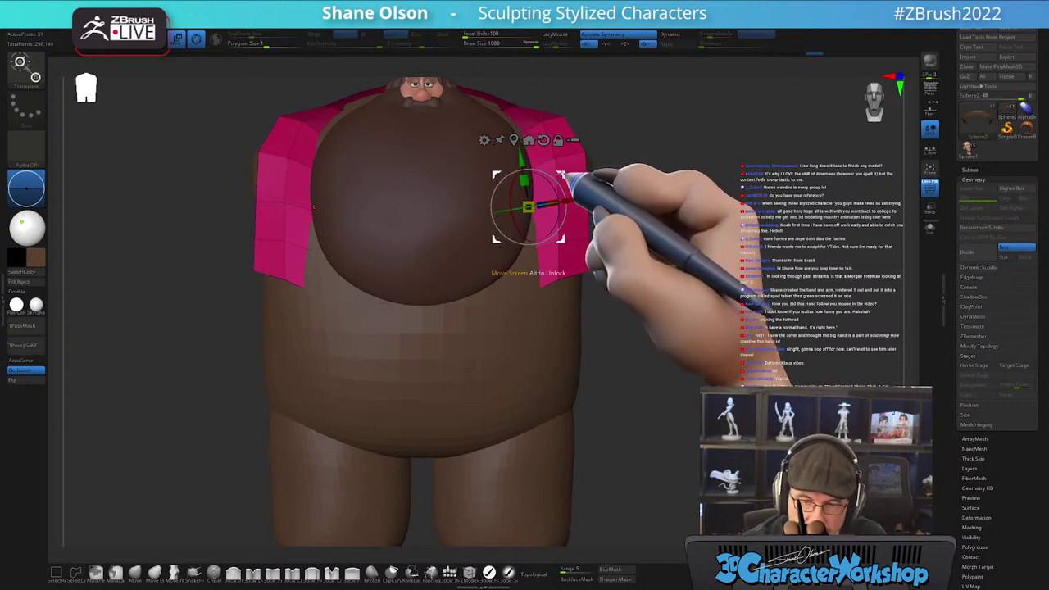
# - Adjust the strip's lower front corners beside the beard with the Move brush at draw size about 251
pyautogui.click(134, 571)
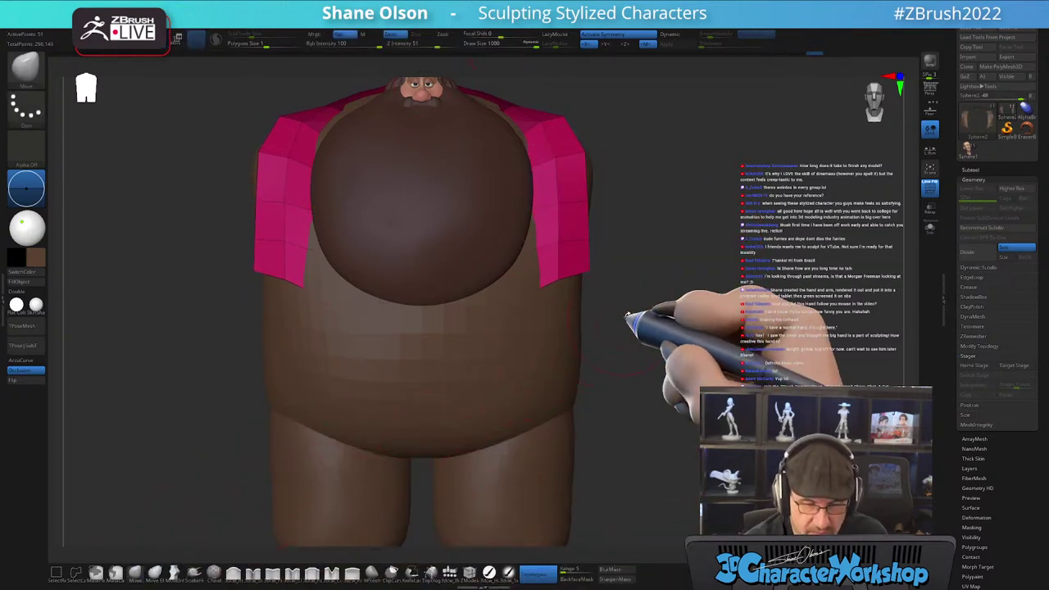
pyautogui.keyDown('alt'); pyautogui.moveTo(639, 312); pyautogui.dragTo(612, 383); pyautogui.keyUp('alt')
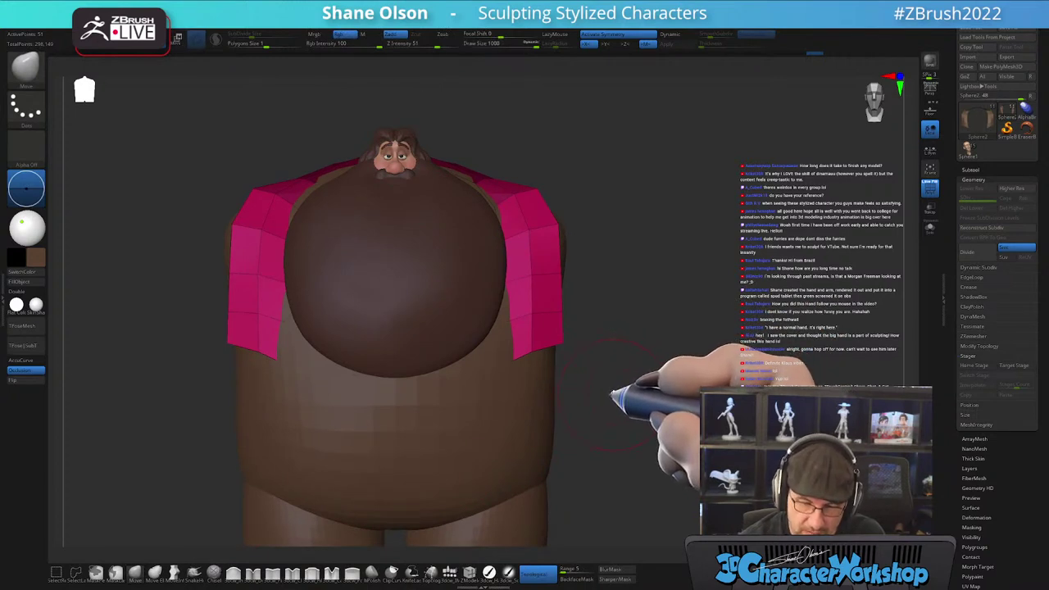
pyautogui.moveTo(620, 383); pyautogui.dragTo(626, 384)
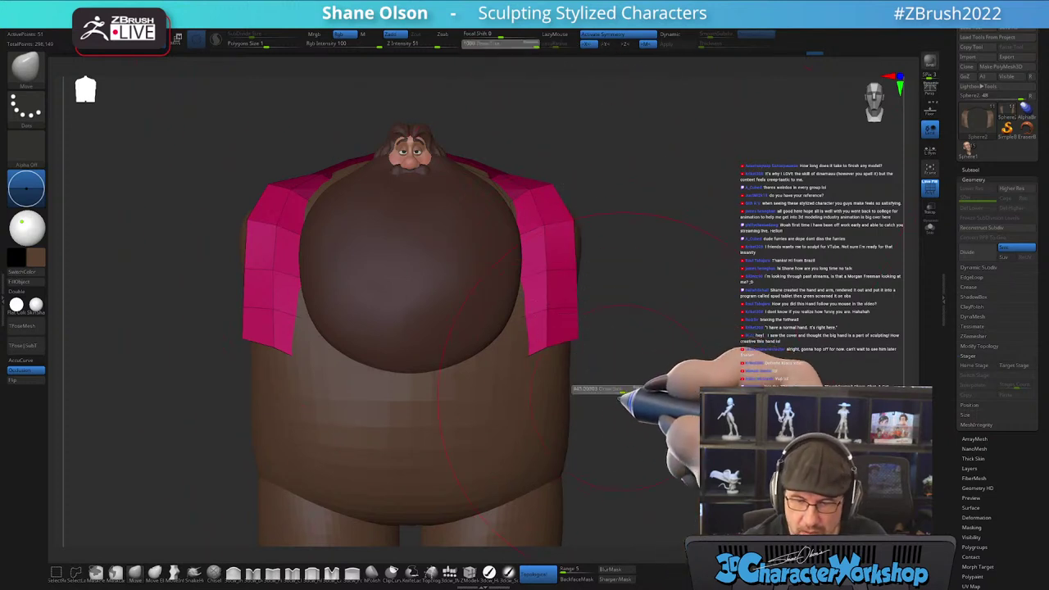
pyautogui.press('[')
pyautogui.moveTo(517, 363); pyautogui.dragTo(498, 358)
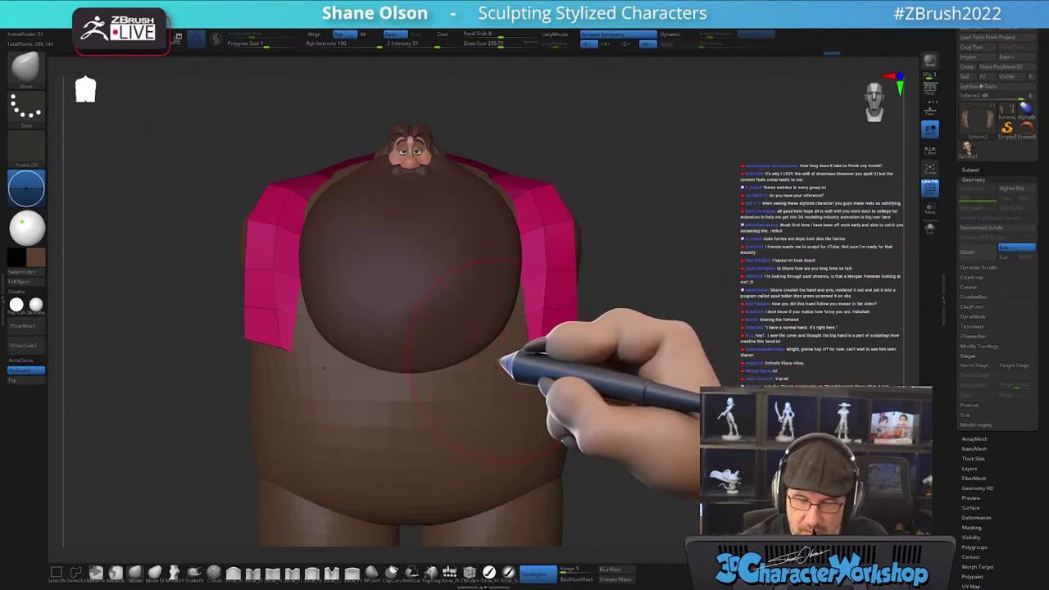
pyautogui.moveTo(567, 386); pyautogui.dragTo(581, 339)
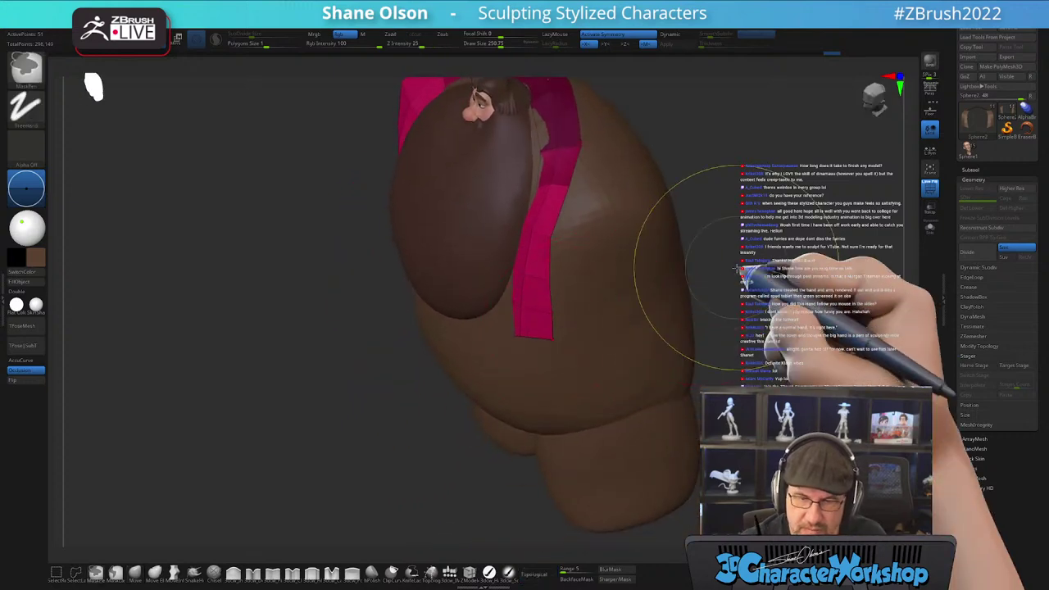
# - Fit the strip's inner edge around the beard and behind the head with the Move brush, reducing the draw size to about 84
pyautogui.moveTo(742, 244); pyautogui.dragTo(578, 355)
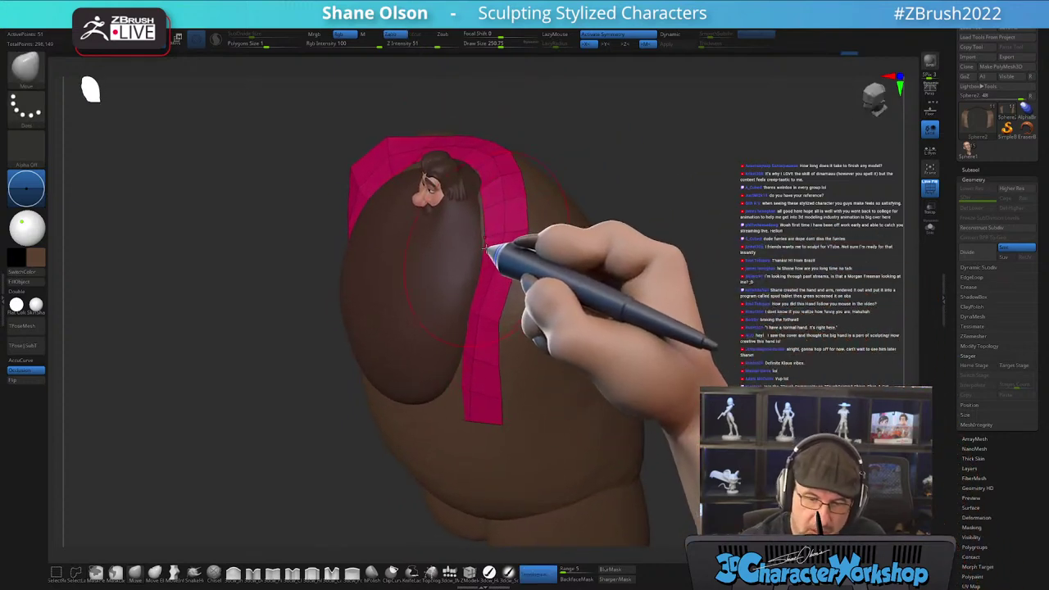
pyautogui.moveTo(480, 243)
pyautogui.mouseDown()
pyautogui.moveTo(527, 221)
pyautogui.moveTo(487, 240)
pyautogui.mouseUp()
pyautogui.moveTo(520, 208); pyautogui.dragTo(492, 212, button='right')
pyautogui.press('s')
pyautogui.moveTo(506, 224); pyautogui.dragTo(508, 233)
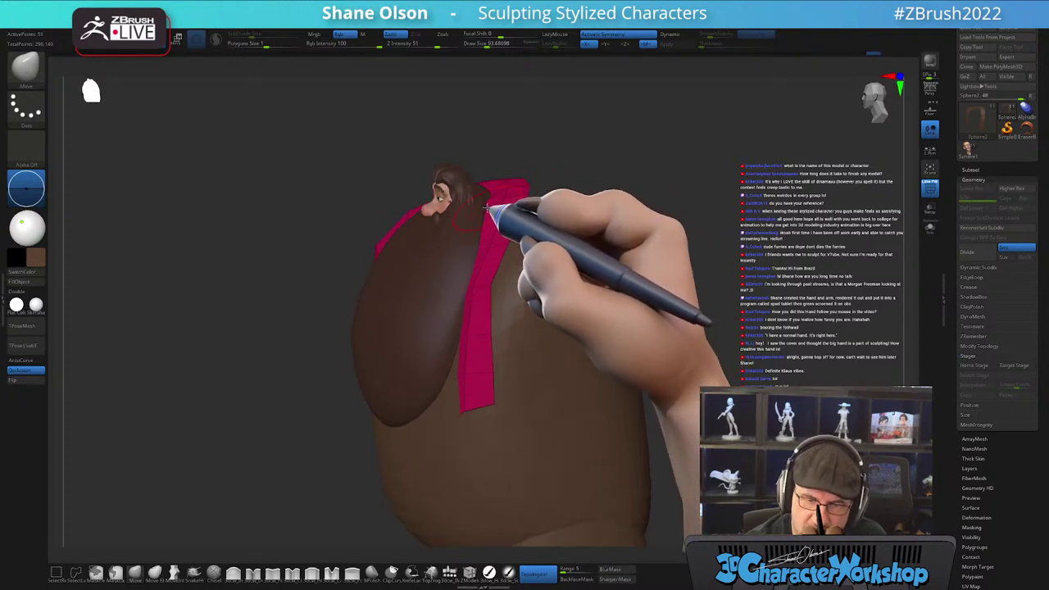
pyautogui.moveTo(506, 216); pyautogui.dragTo(690, 348)
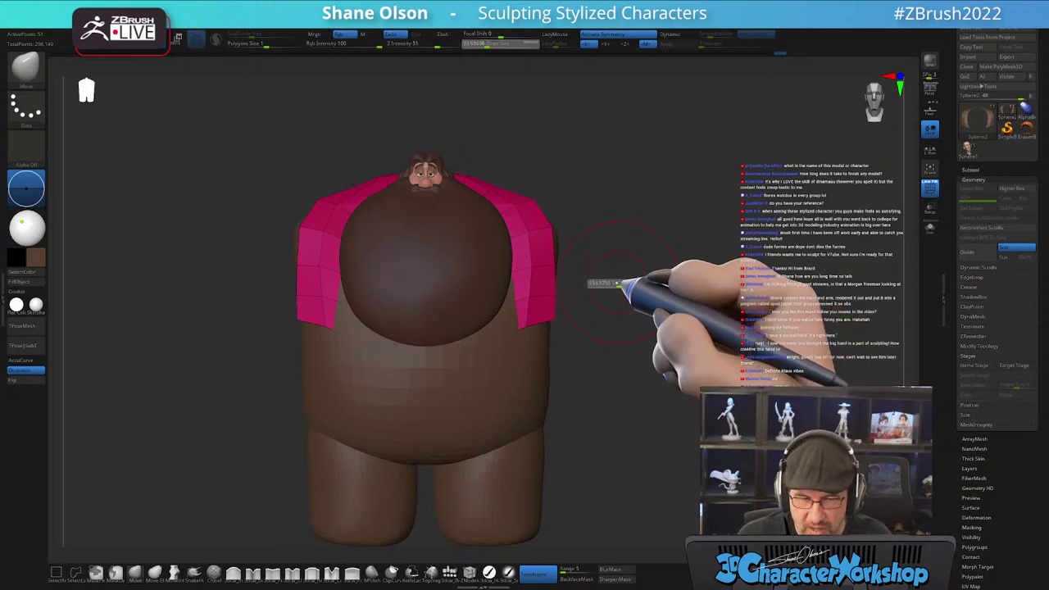
# - Raise the strip's outer lower corners and shape its front ends into points beside the beard at draw size about 229
pyautogui.moveTo(620, 248)
pyautogui.mouseDown()
pyautogui.moveTo(628, 236)
pyautogui.moveTo(606, 244)
pyautogui.moveTo(628, 235)
pyautogui.moveTo(612, 253)
pyautogui.moveTo(602, 239)
pyautogui.moveTo(607, 259)
pyautogui.mouseUp()
pyautogui.moveTo(530, 320); pyautogui.dragTo(536, 320)
pyautogui.moveTo(537, 320); pyautogui.dragTo(542, 275)
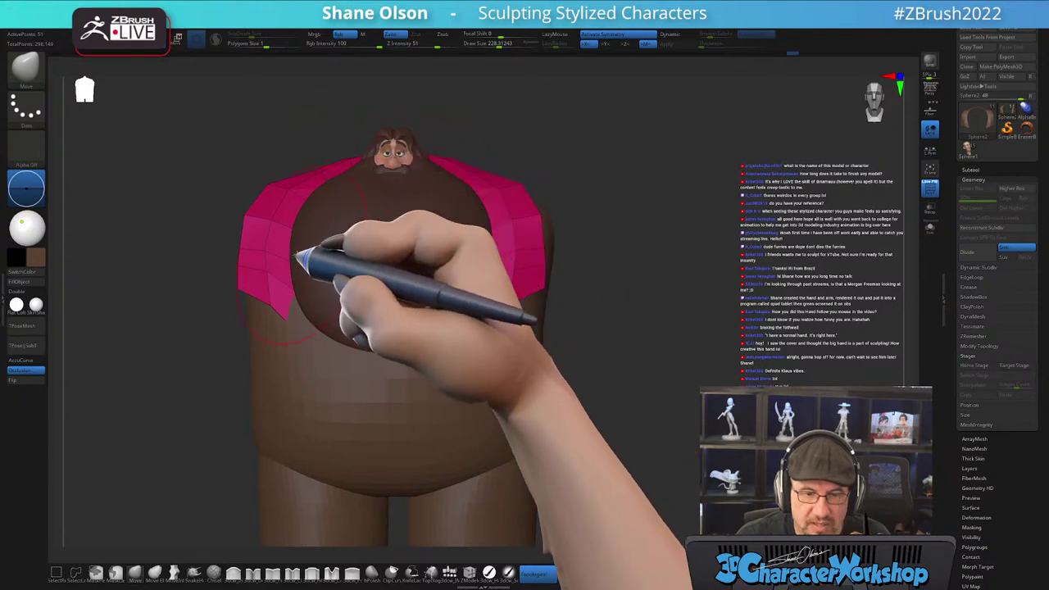
pyautogui.moveTo(630, 245); pyautogui.dragTo(627, 244)
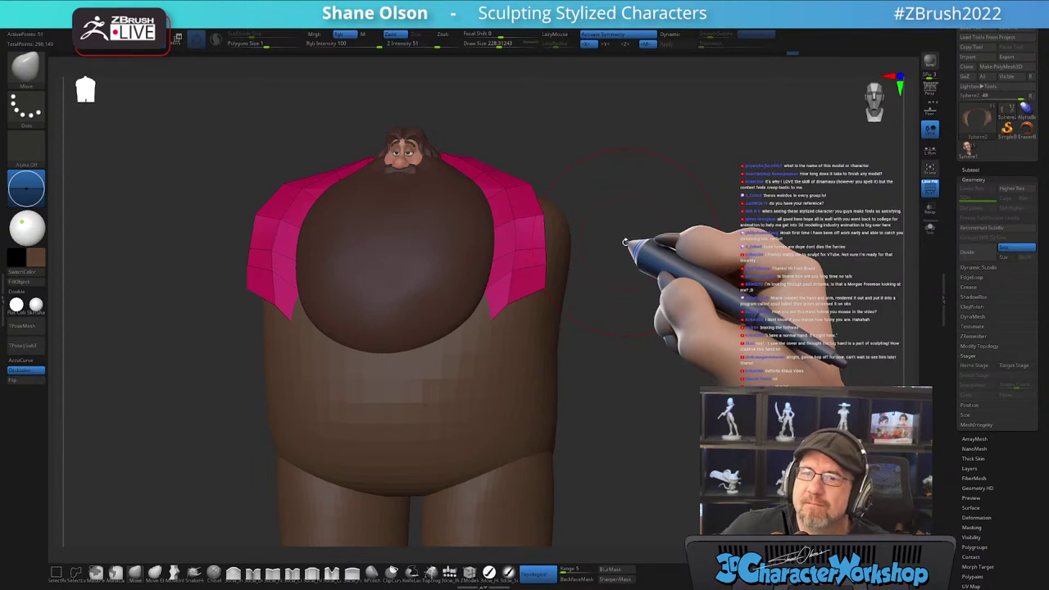
# - Reshape the front edges and lower corners of the pink garment mesh around the beard with the Move brush
pyautogui.moveTo(624, 242); pyautogui.dragTo(501, 312)
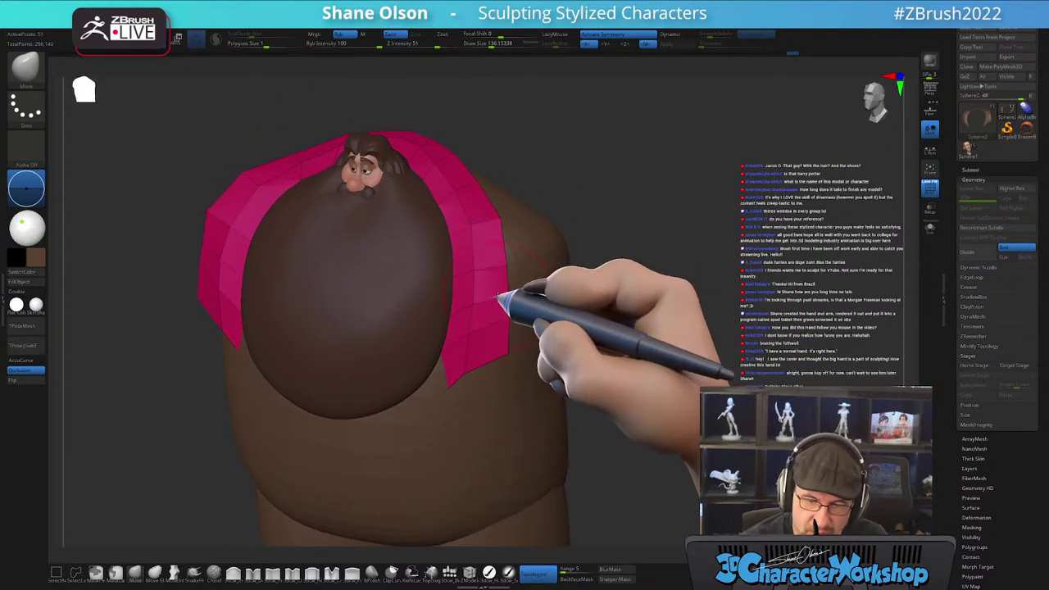
pyautogui.moveTo(495, 219); pyautogui.dragTo(462, 252)
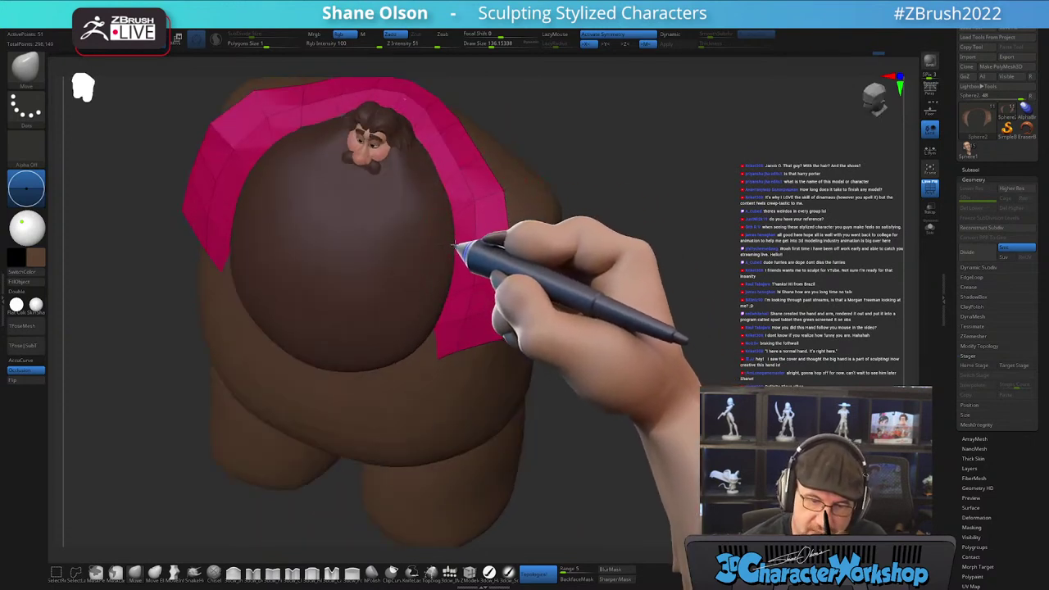
pyautogui.moveTo(501, 169); pyautogui.dragTo(453, 366)
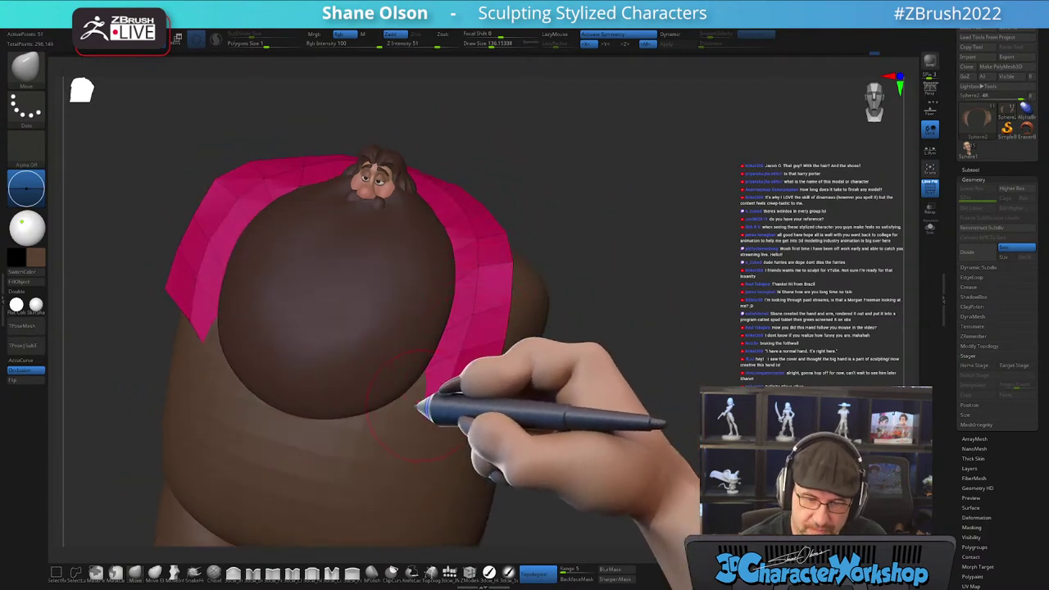
pyautogui.moveTo(473, 401); pyautogui.dragTo(423, 402)
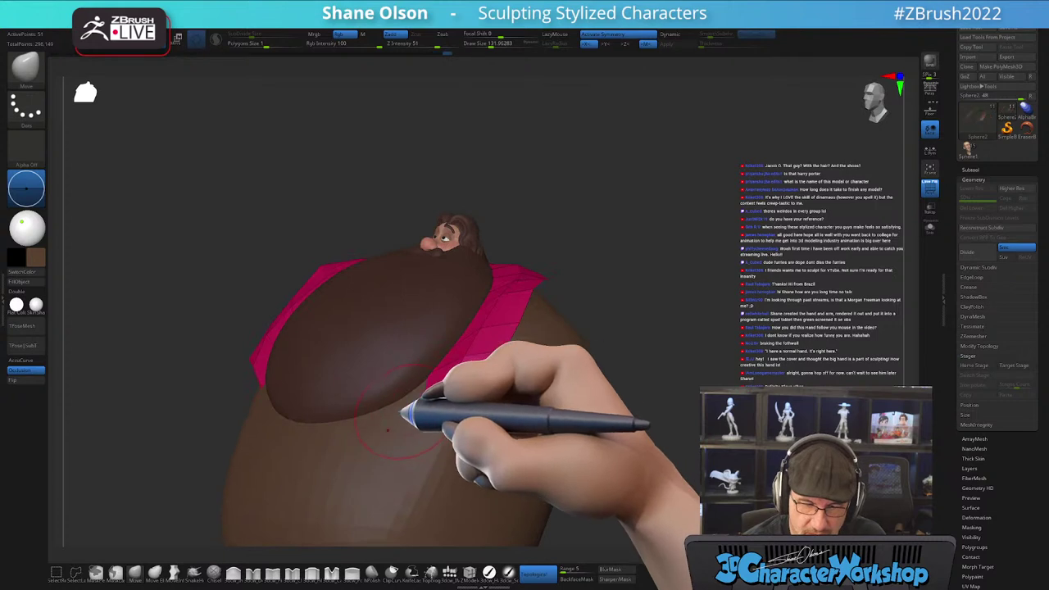
pyautogui.moveTo(340, 304); pyautogui.dragTo(422, 432)
pyautogui.moveTo(402, 388); pyautogui.dragTo(394, 480)
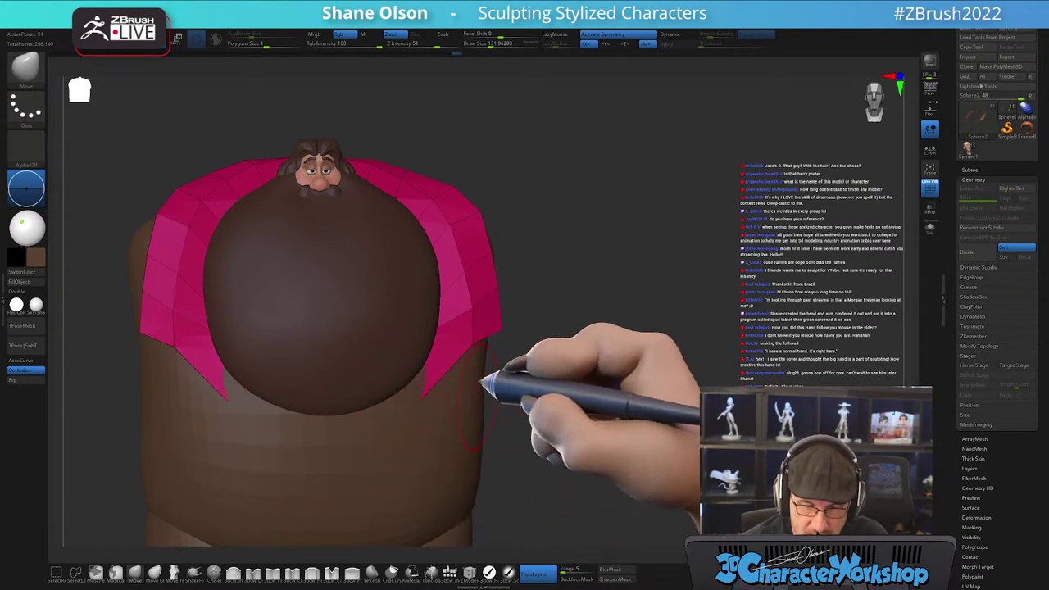
pyautogui.moveTo(485, 351); pyautogui.dragTo(555, 304)
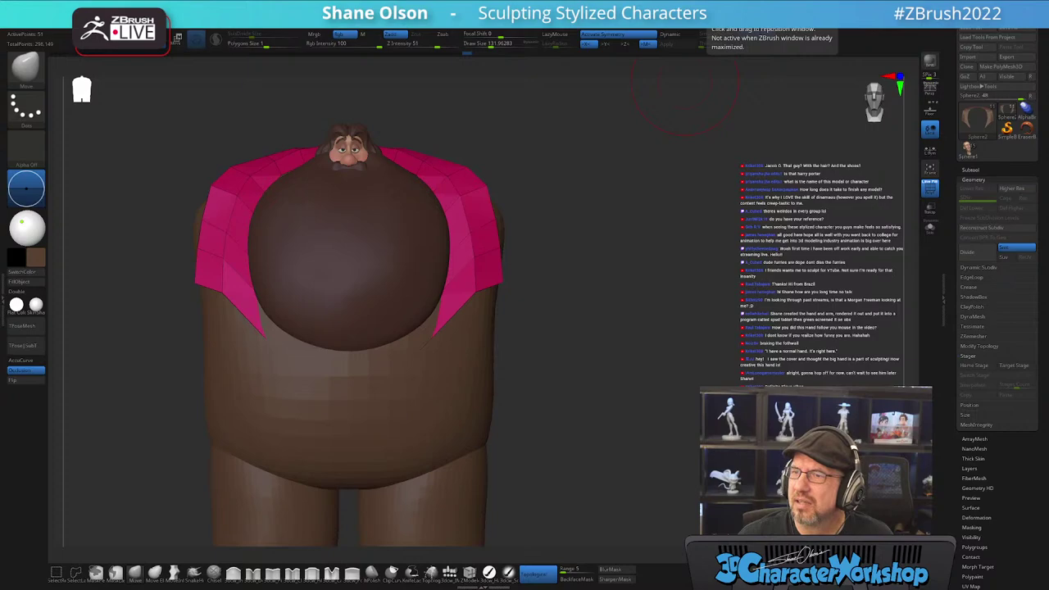
# - Switch to the browser and open the Personal Art album of the character artist's ArtStation portfolio in a larger window
pyautogui.moveTo(696, 1); pyautogui.dragTo(431, 123)
pyautogui.click(603, 186)
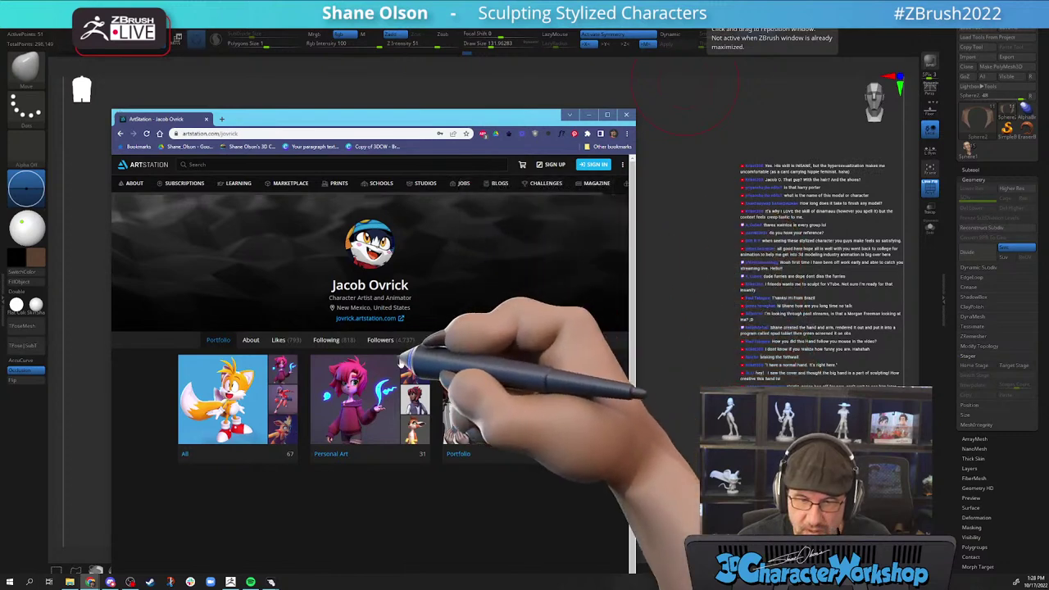
pyautogui.click(320, 362)
pyautogui.moveTo(479, 119); pyautogui.dragTo(512, 46)
pyautogui.click(230, 581)
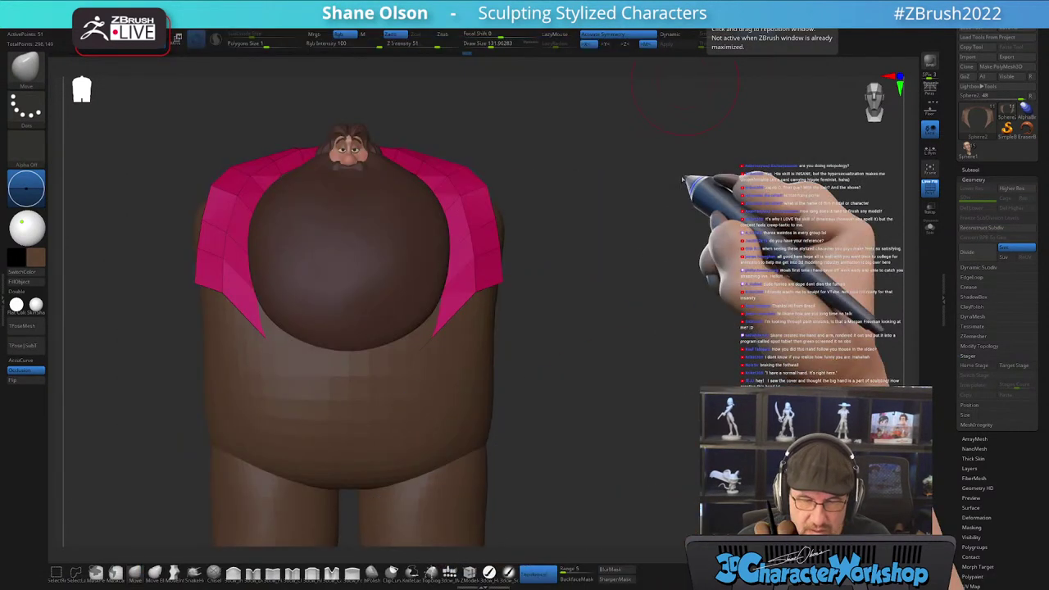
pyautogui.moveTo(685, 34); pyautogui.dragTo(744, 23)
# - Browse the stylized character renders in the Personal Art album and return to ZBrush
pyautogui.scroll(-1, 560, 372)
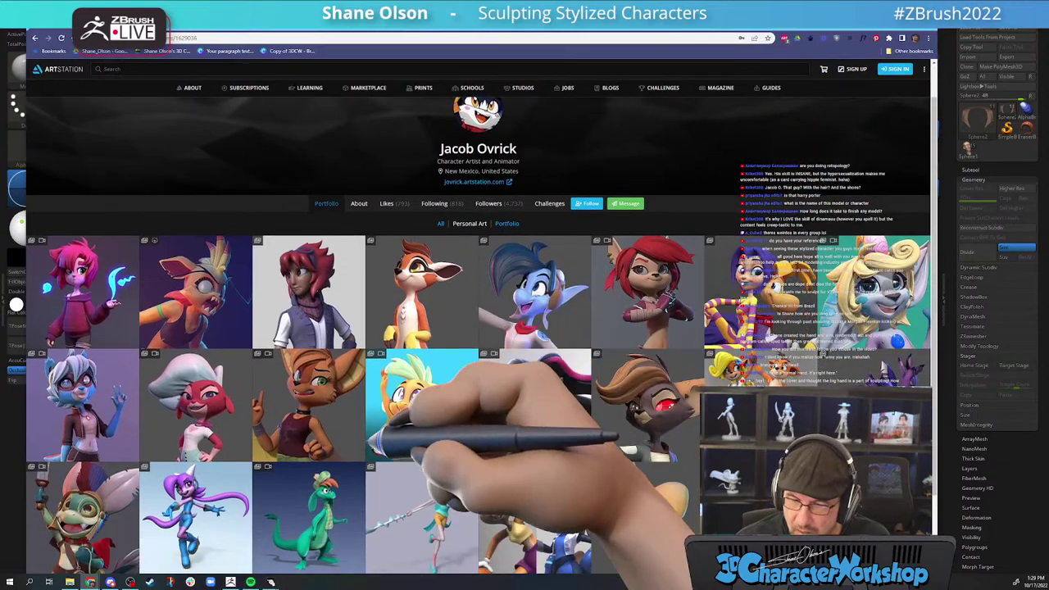
pyautogui.scroll(-1, 459, 401)
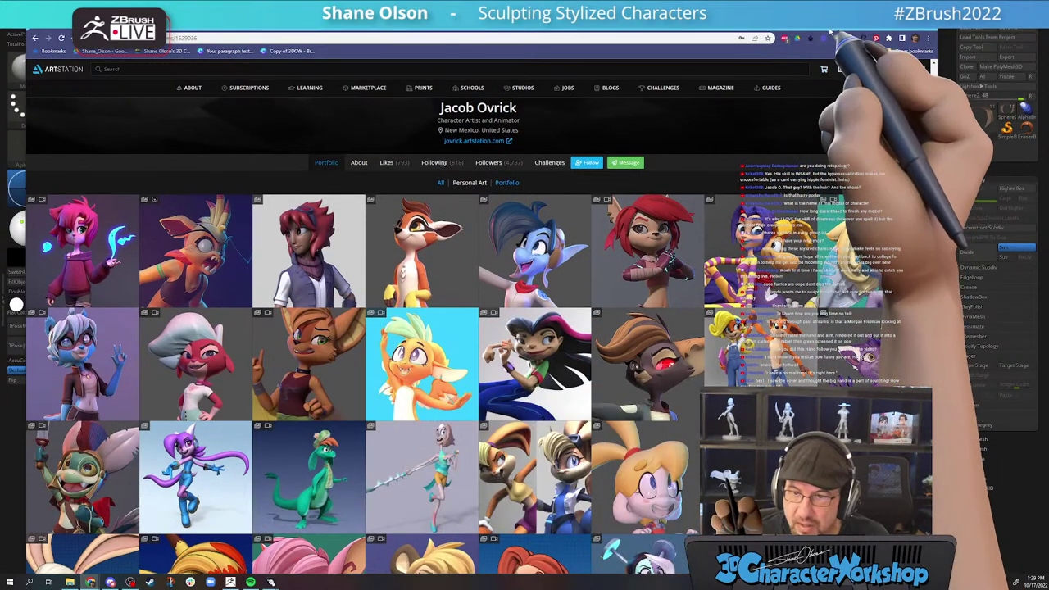
pyautogui.moveTo(824, 25)
pyautogui.mouseDown()
pyautogui.moveTo(830, 78)
pyautogui.moveTo(831, 36)
pyautogui.mouseUp()
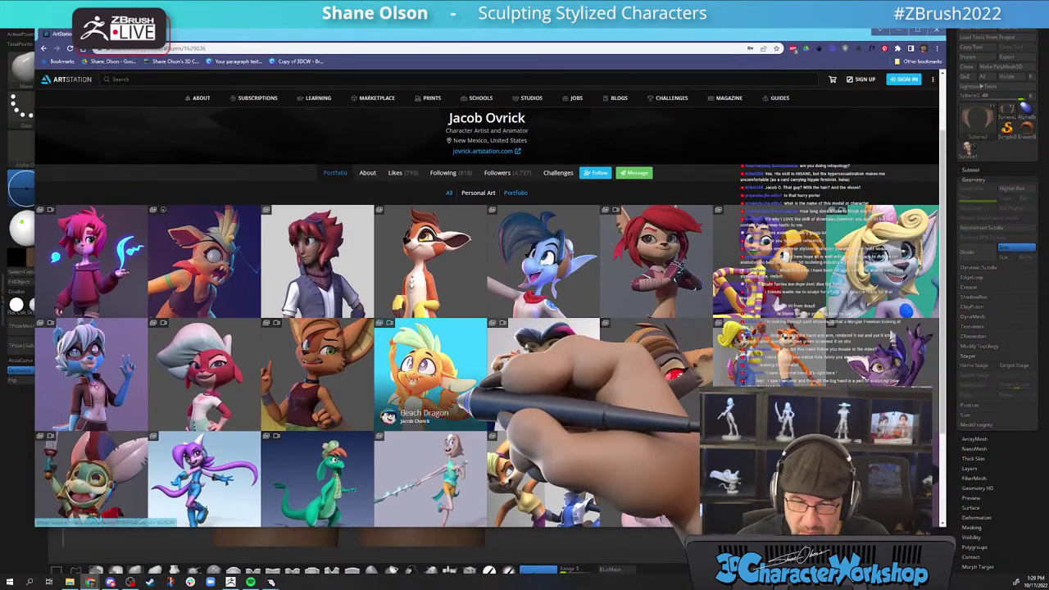
pyautogui.scroll(-1, 609, 395)
pyautogui.scroll(-2, 630, 385)
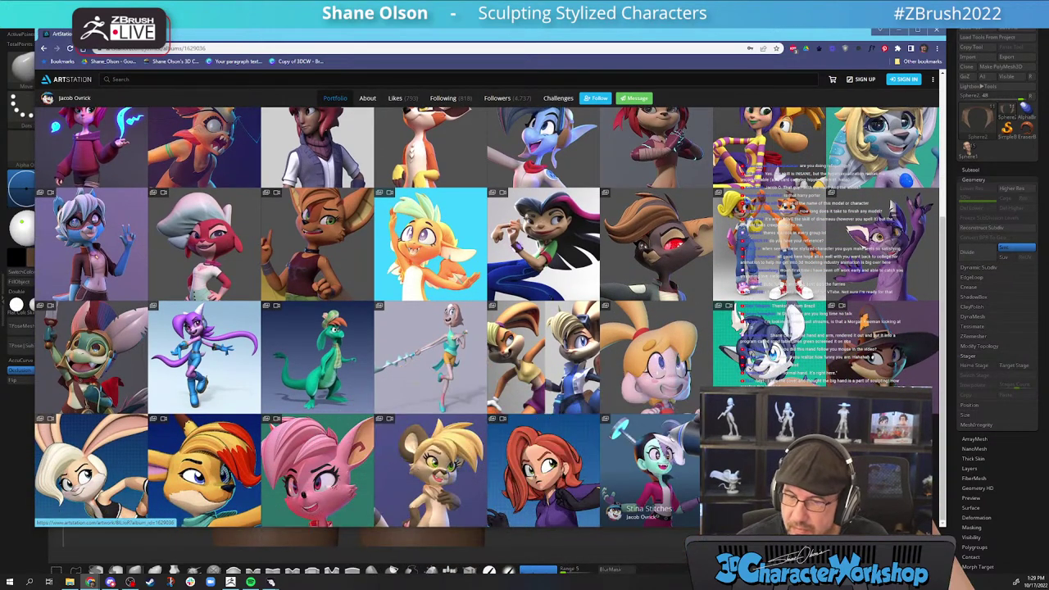
pyautogui.scroll(2, 647, 454)
pyautogui.scroll(3, 647, 455)
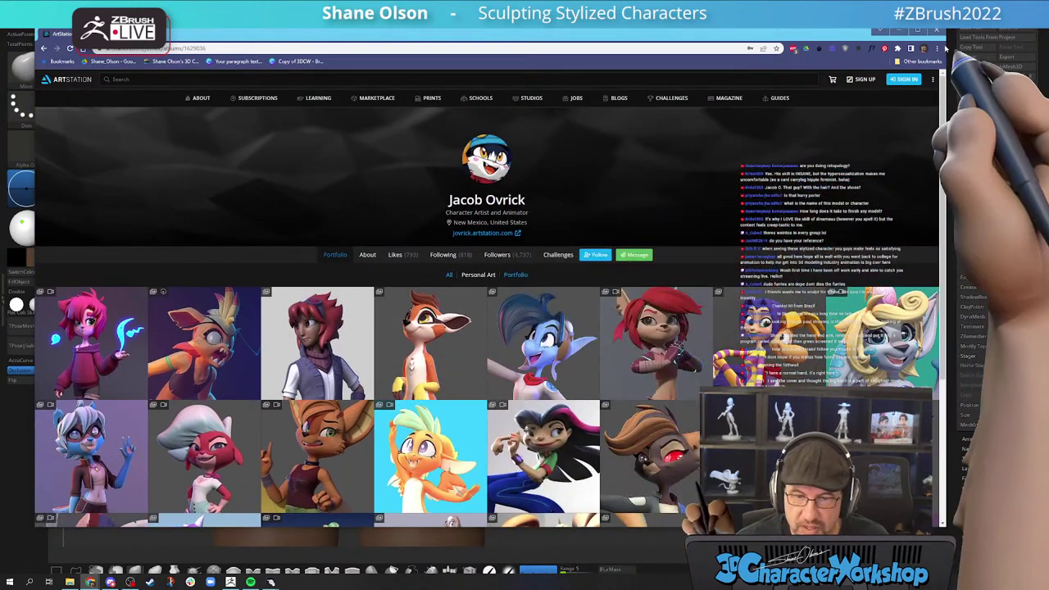
pyautogui.click(939, 33)
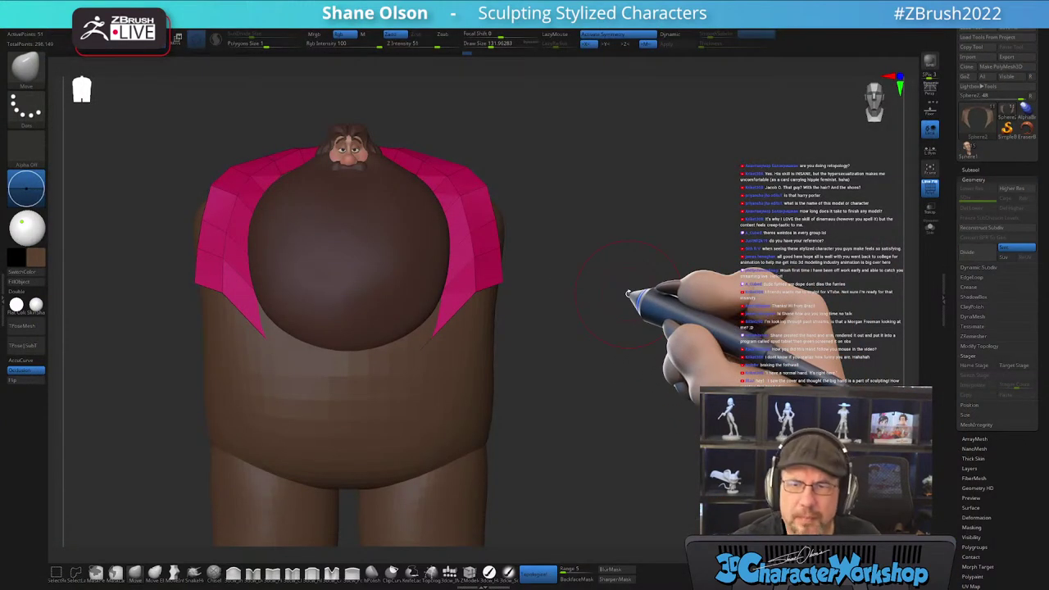
# - Move the pink garment's shoulders outward so they flare beyond the arms, and adjust its front edge beside the beard
pyautogui.moveTo(619, 293)
pyautogui.mouseDown()
pyautogui.moveTo(601, 242)
pyautogui.moveTo(585, 276)
pyautogui.moveTo(579, 354)
pyautogui.moveTo(512, 315)
pyautogui.mouseUp()
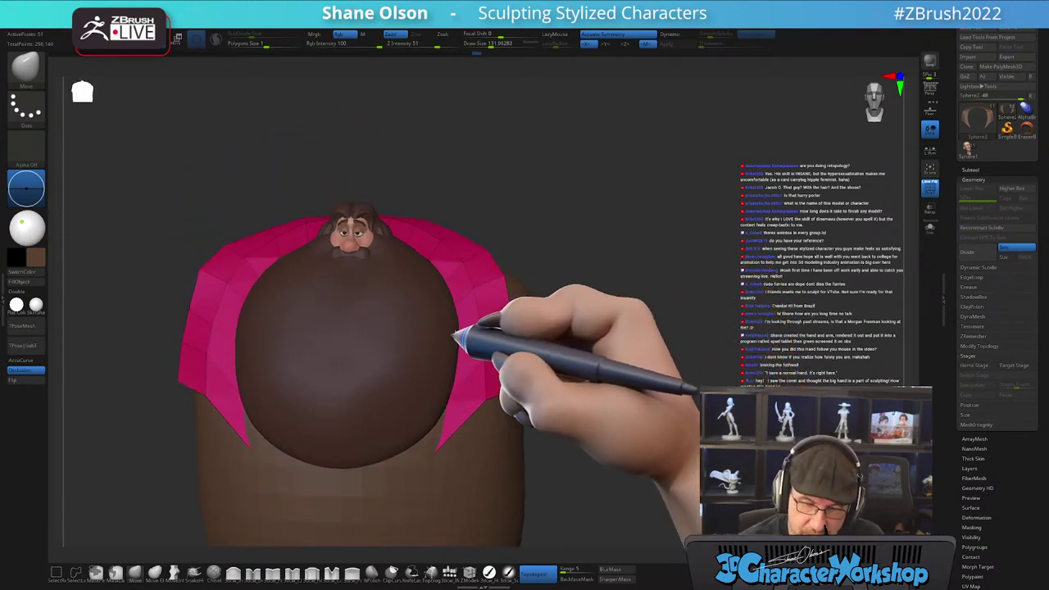
pyautogui.moveTo(506, 317); pyautogui.dragTo(512, 312)
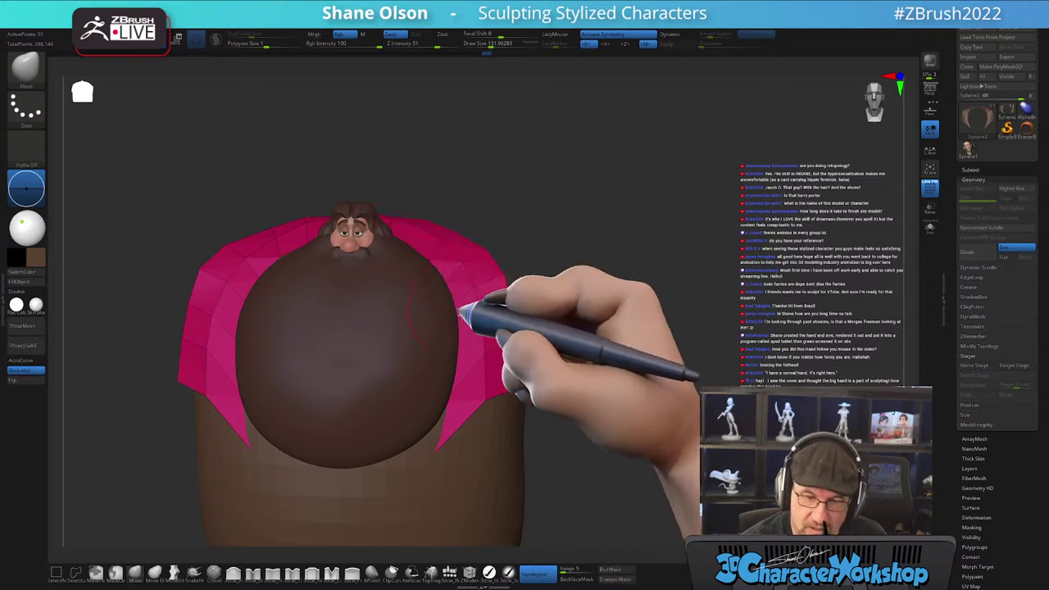
pyautogui.keyDown('alt'); pyautogui.moveTo(551, 267); pyautogui.dragTo(562, 309); pyautogui.keyUp('alt')
pyautogui.moveTo(545, 360)
pyautogui.mouseDown()
pyautogui.moveTo(545, 347)
pyautogui.moveTo(519, 417)
pyautogui.moveTo(529, 328)
pyautogui.moveTo(614, 363)
pyautogui.moveTo(604, 374)
pyautogui.moveTo(623, 363)
pyautogui.moveTo(547, 310)
pyautogui.moveTo(611, 302)
pyautogui.moveTo(580, 293)
pyautogui.moveTo(519, 335)
pyautogui.moveTo(506, 315)
pyautogui.mouseUp()
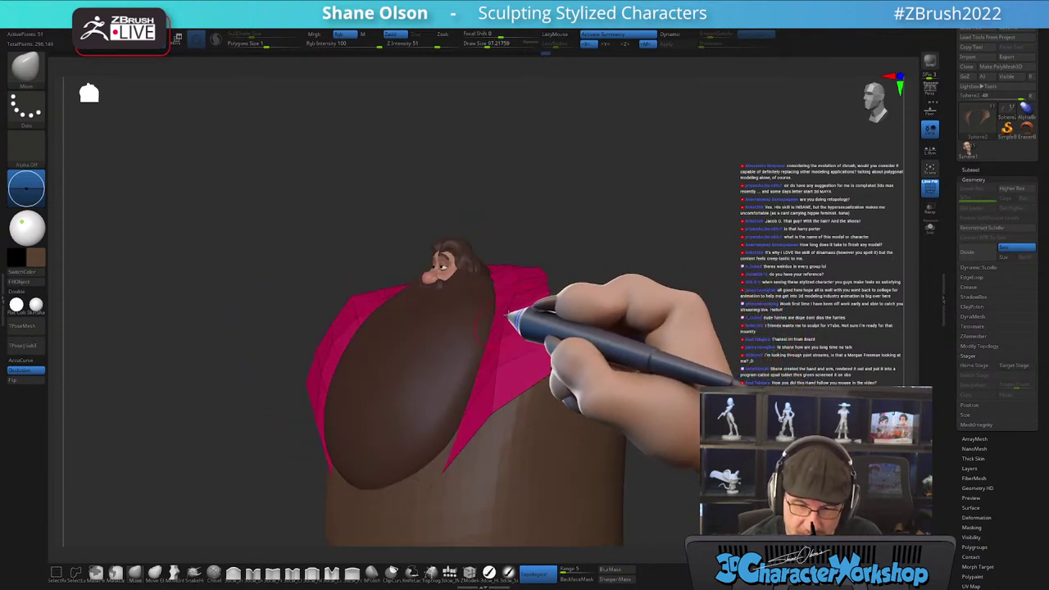
pyautogui.moveTo(557, 264)
pyautogui.mouseDown()
pyautogui.moveTo(604, 267)
pyautogui.moveTo(620, 319)
pyautogui.moveTo(584, 283)
pyautogui.mouseUp()
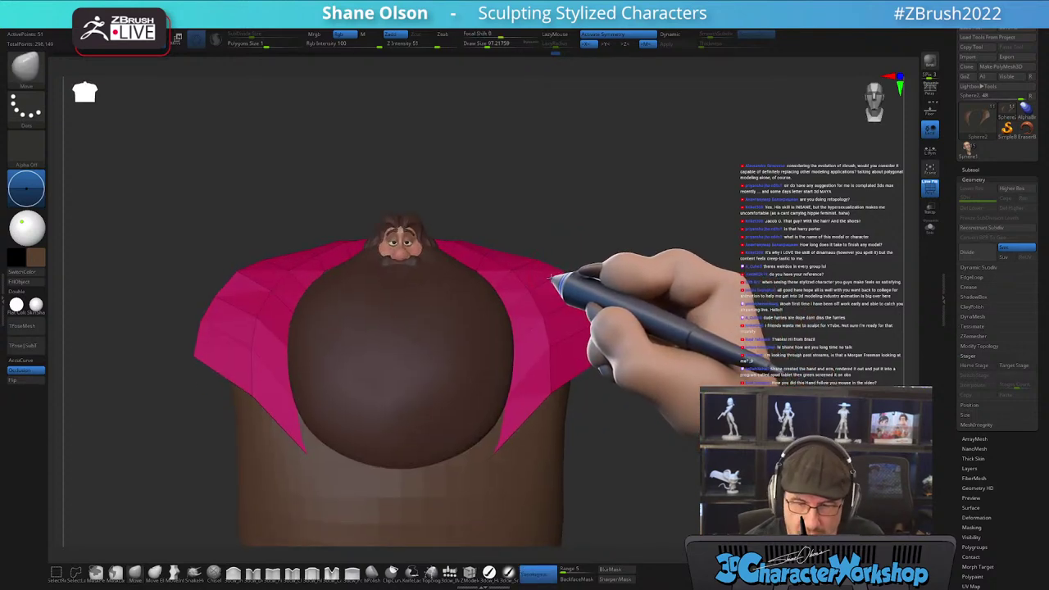
pyautogui.moveTo(702, 286)
pyautogui.mouseDown()
pyautogui.moveTo(683, 277)
pyautogui.moveTo(671, 344)
pyautogui.mouseUp()
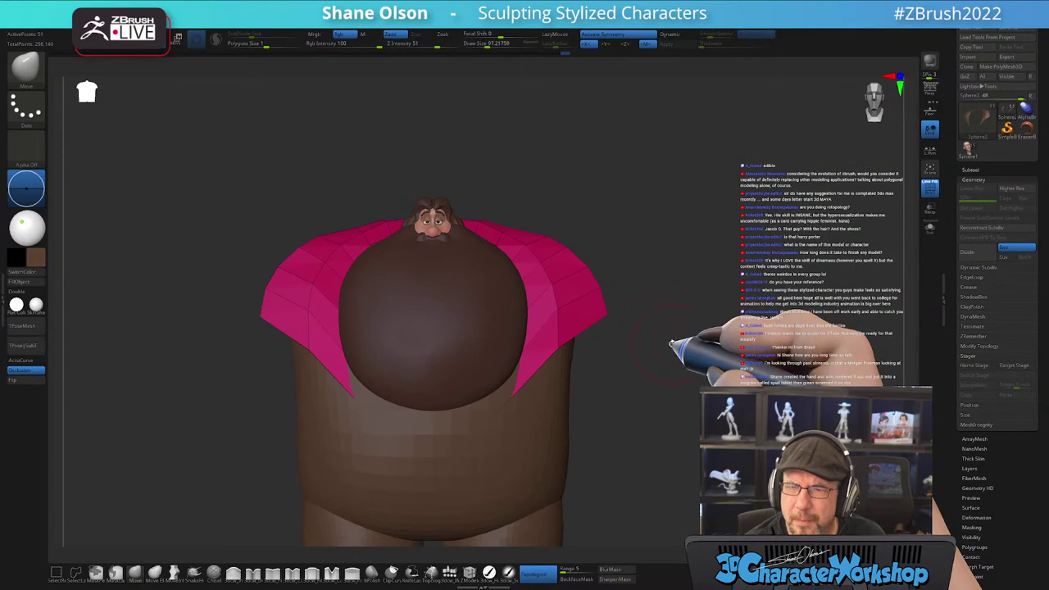
# - Activate Dynamic Subdiv on the garment with the Always YES option and increase its thickness
pyautogui.press('d')
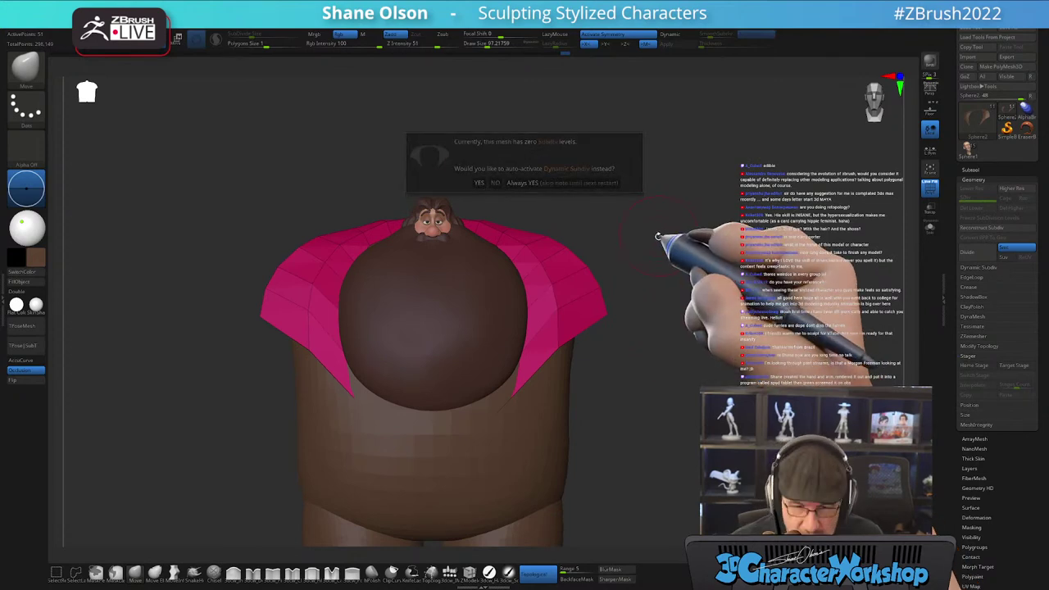
pyautogui.click(533, 185)
pyautogui.moveTo(634, 199)
pyautogui.mouseDown()
pyautogui.moveTo(601, 197)
pyautogui.moveTo(620, 205)
pyautogui.moveTo(630, 196)
pyautogui.mouseUp()
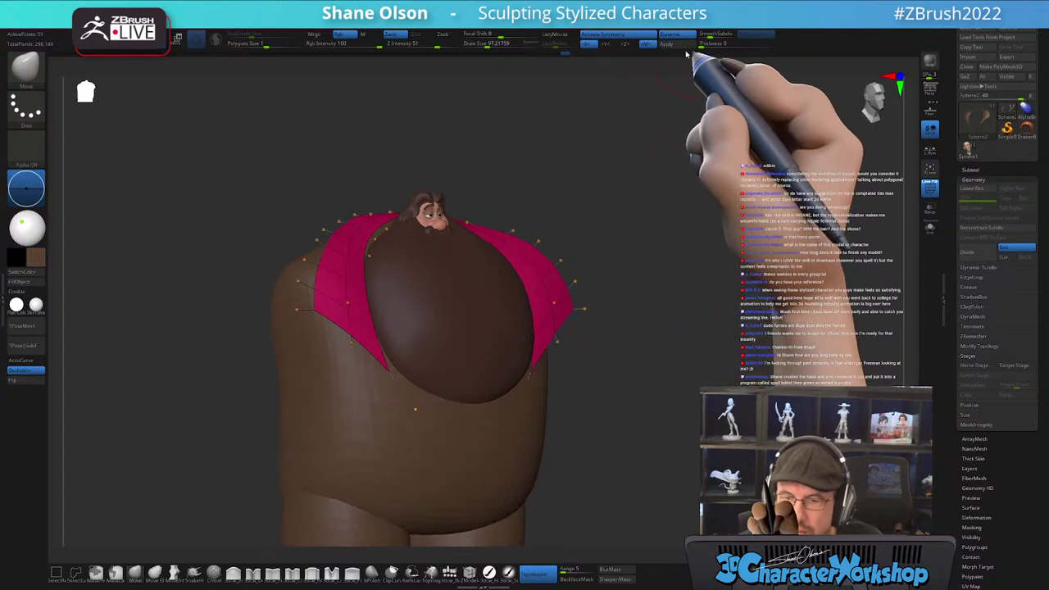
pyautogui.click(715, 45)
pyautogui.moveTo(715, 48); pyautogui.dragTo(725, 47)
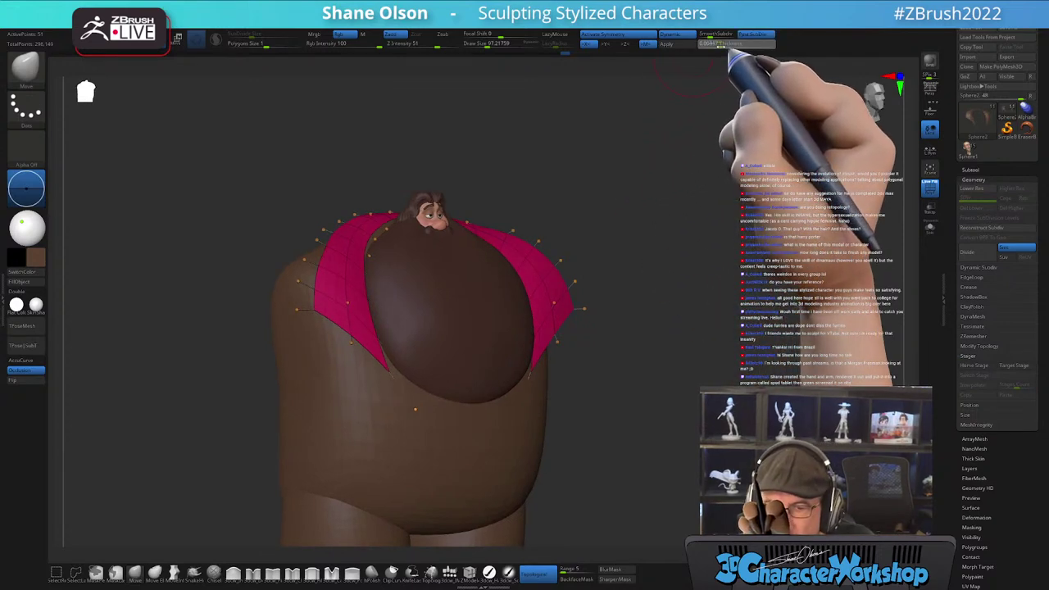
pyautogui.moveTo(645, 147)
pyautogui.keyDown('alt'); pyautogui.mouseDown()
pyautogui.moveTo(644, 167)
pyautogui.moveTo(672, 148)
pyautogui.mouseUp(); pyautogui.keyUp('alt')
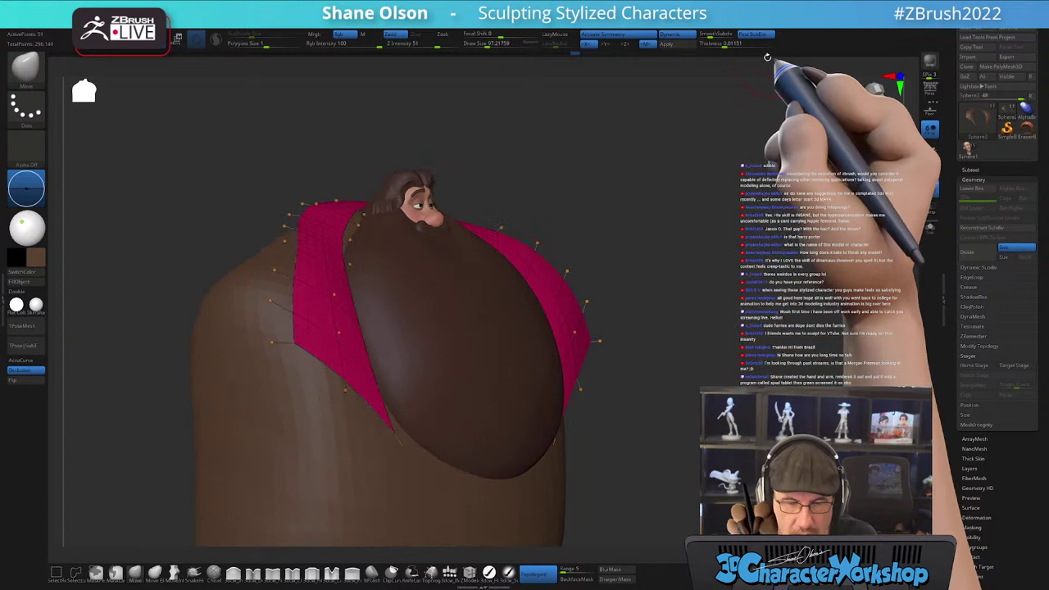
pyautogui.click(735, 45)
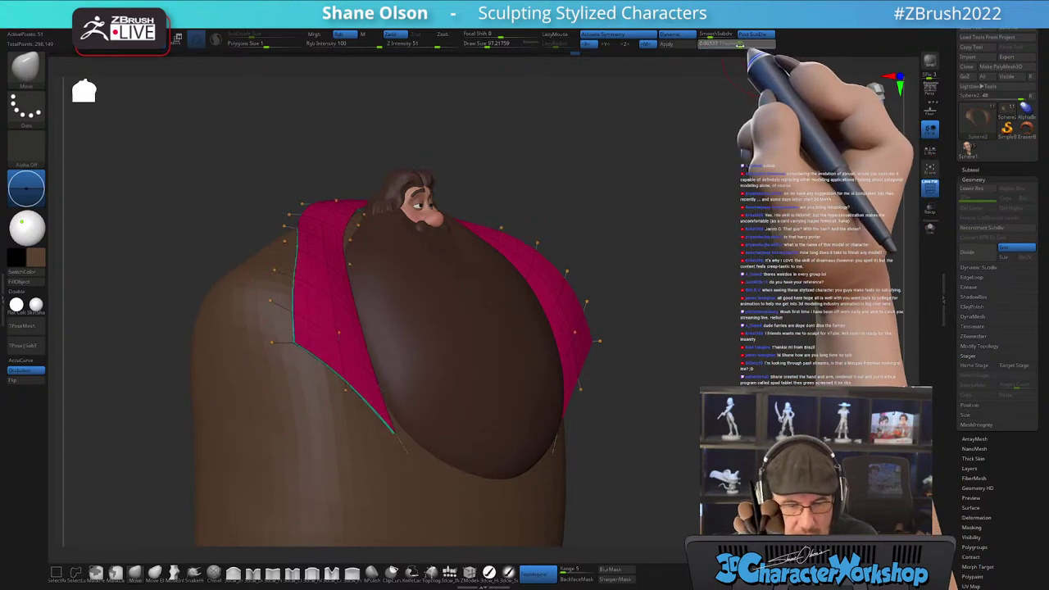
pyautogui.moveTo(694, 351); pyautogui.dragTo(701, 309)
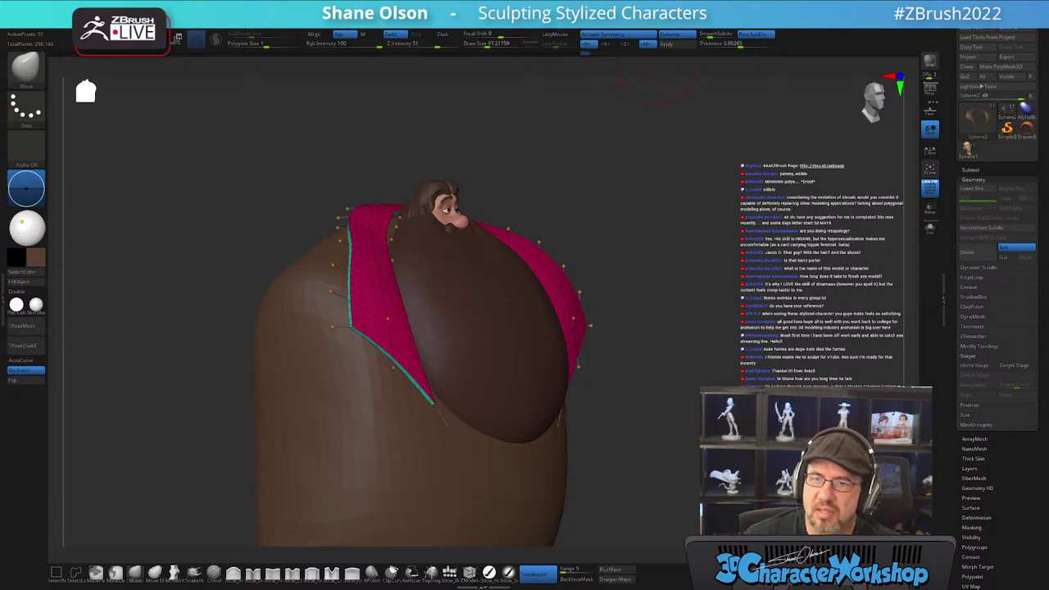
# - Enlarge the Move brush to a draw size of about 234 and reshape the garment over the shoulder and neck
pyautogui.moveTo(632, 222); pyautogui.dragTo(615, 219)
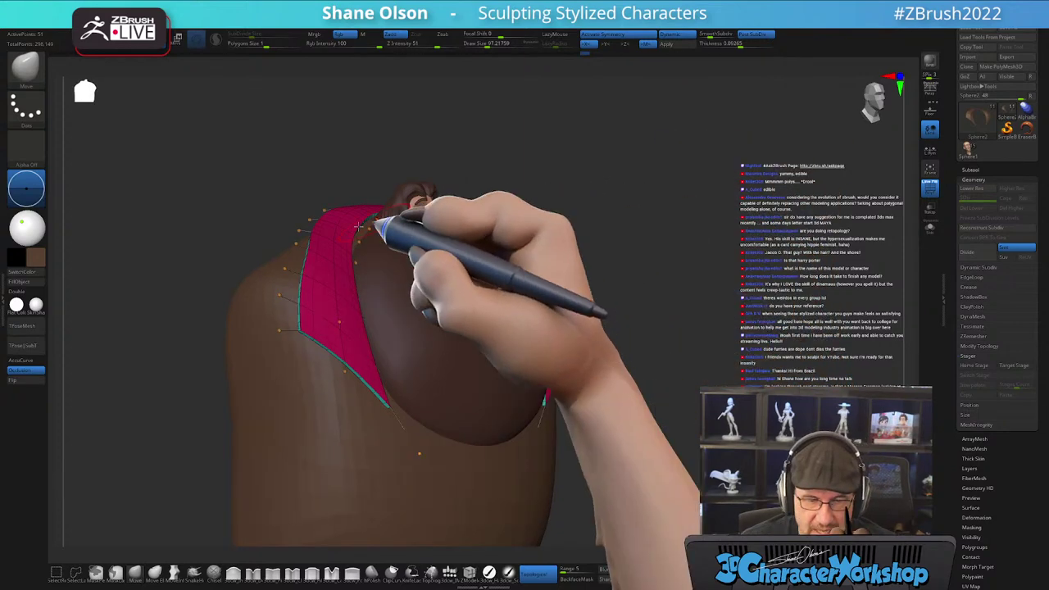
pyautogui.press('s')
pyautogui.moveTo(326, 269)
pyautogui.mouseDown()
pyautogui.moveTo(338, 271)
pyautogui.moveTo(294, 247)
pyautogui.mouseUp()
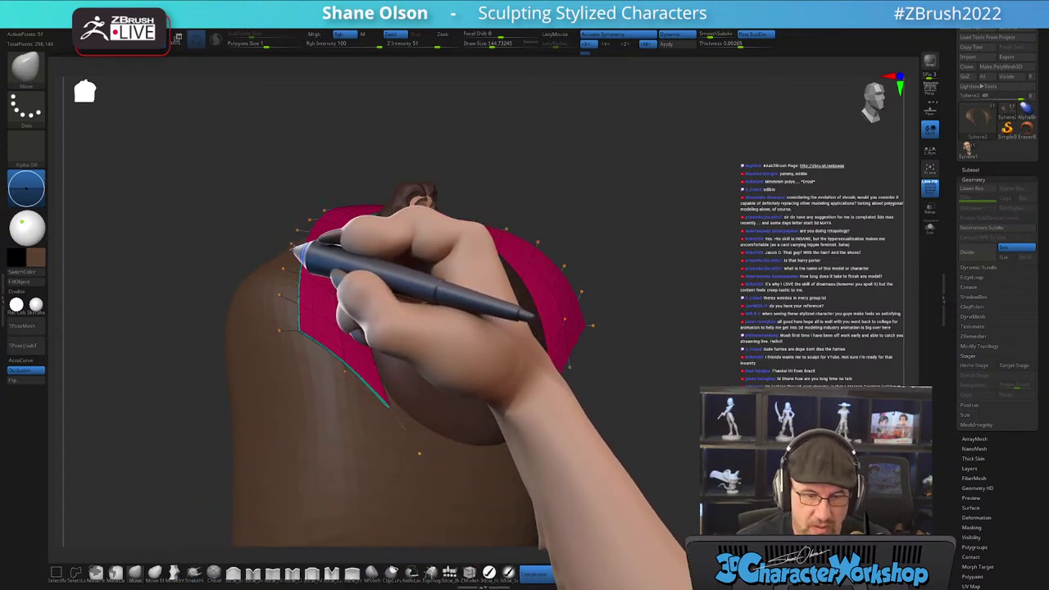
pyautogui.moveTo(425, 162); pyautogui.dragTo(426, 210)
pyautogui.press('s')
pyautogui.moveTo(353, 144); pyautogui.dragTo(379, 153)
pyautogui.moveTo(342, 188); pyautogui.dragTo(353, 194)
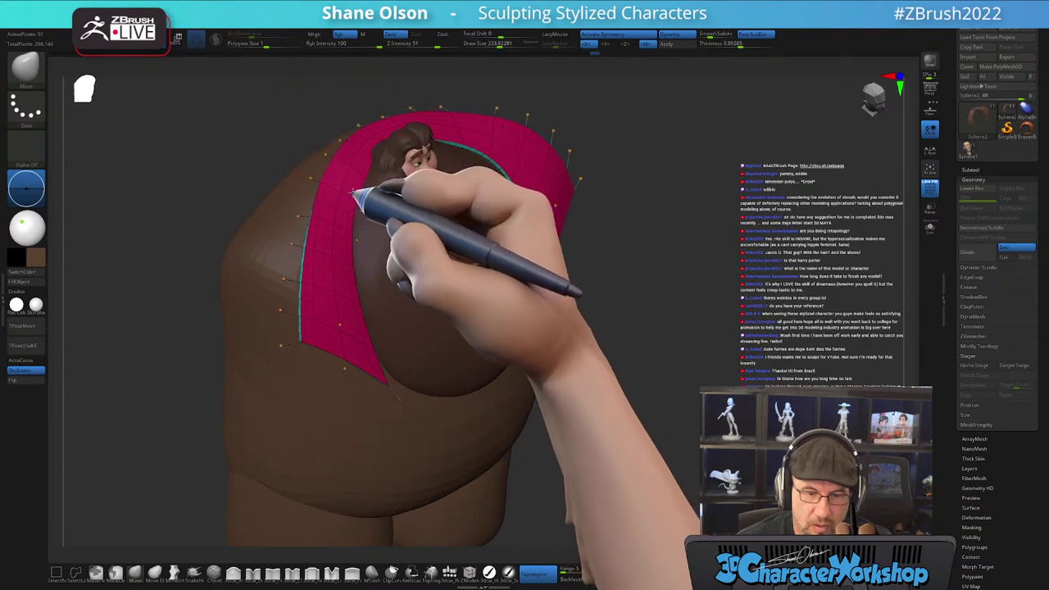
# - Adjust the garment's shoulder silhouette symmetrically from the front with the large Move brush
pyautogui.moveTo(637, 168); pyautogui.dragTo(745, 276)
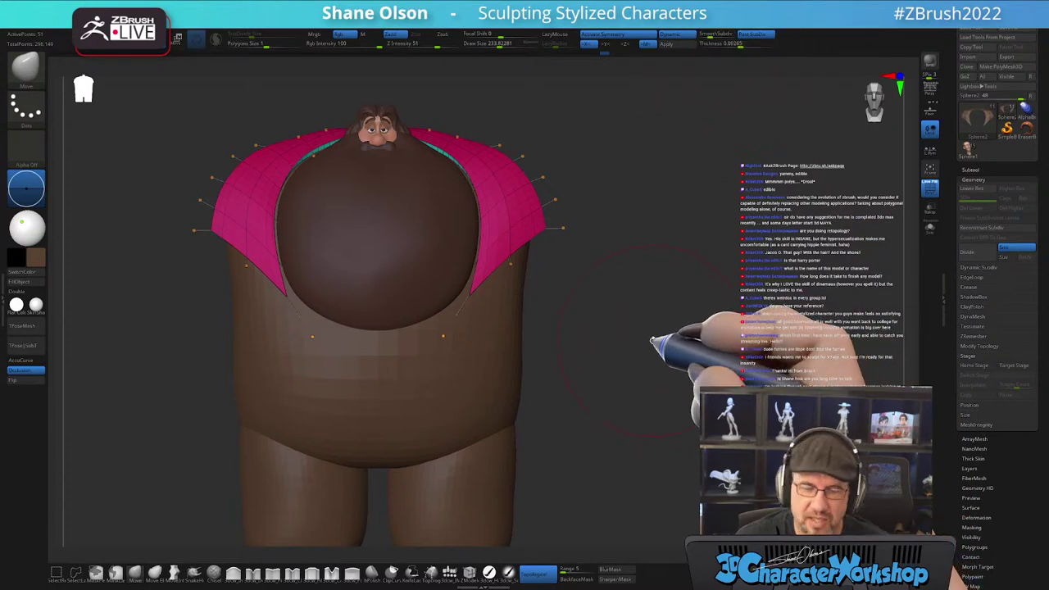
pyautogui.moveTo(677, 319); pyautogui.dragTo(666, 321)
pyautogui.keyDown('alt'); pyautogui.moveTo(654, 237); pyautogui.dragTo(724, 257); pyautogui.keyUp('alt')
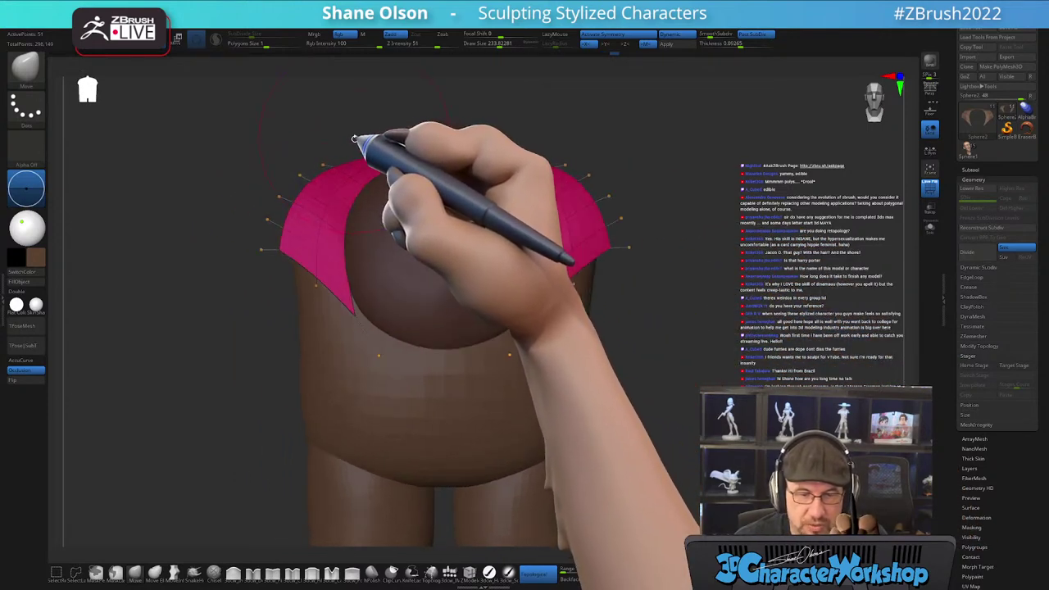
pyautogui.moveTo(647, 308); pyautogui.dragTo(695, 281)
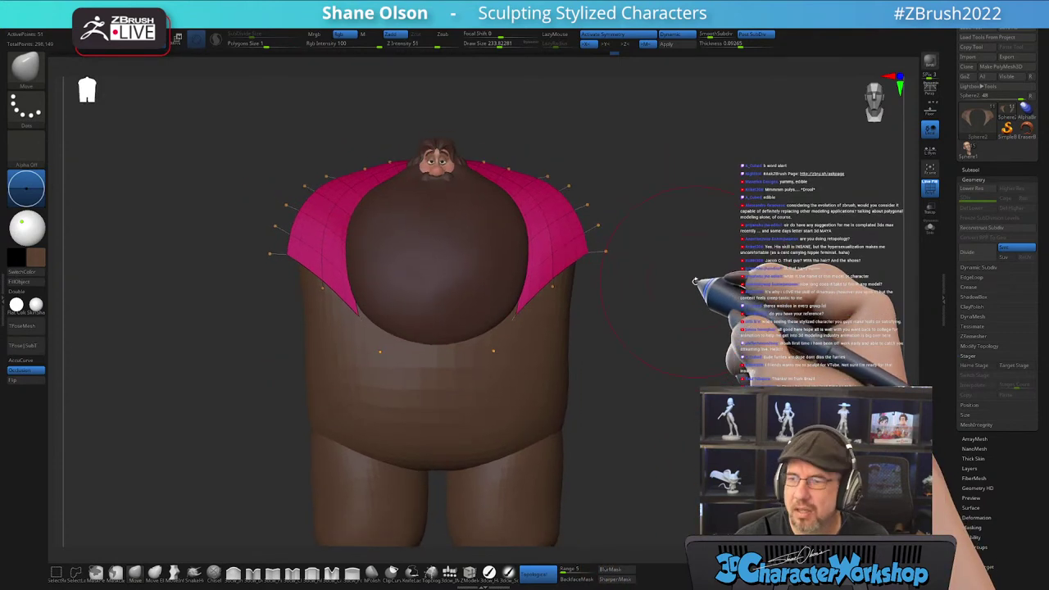
# - Reduce the Move brush's draw size to about 167 and reshape the garment's rear edge over the shoulder and upper back
pyautogui.moveTo(642, 356)
pyautogui.keyDown('alt'); pyautogui.mouseDown()
pyautogui.moveTo(621, 383)
pyautogui.moveTo(627, 344)
pyautogui.moveTo(574, 365)
pyautogui.moveTo(613, 368)
pyautogui.moveTo(586, 378)
pyautogui.moveTo(591, 353)
pyautogui.mouseUp(); pyautogui.keyUp('alt')
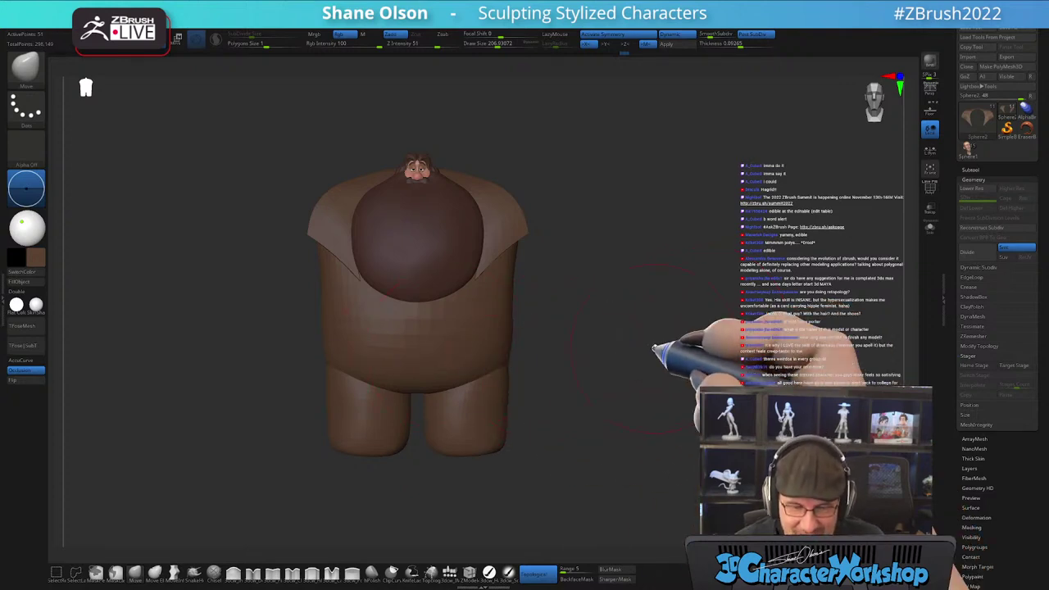
pyautogui.keyDown('alt'); pyautogui.moveTo(653, 349); pyautogui.dragTo(655, 351); pyautogui.keyUp('alt')
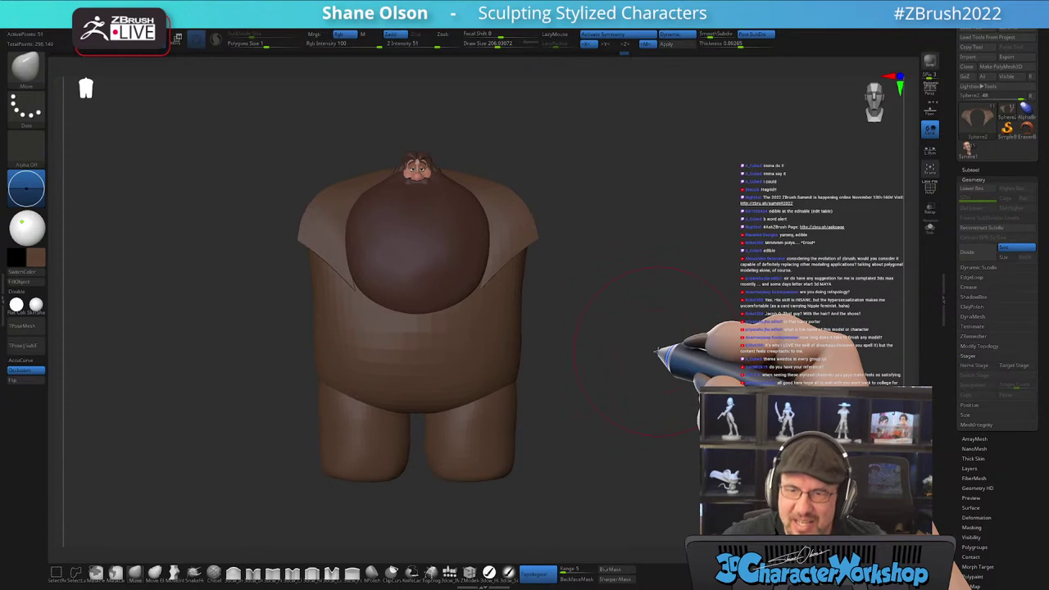
pyautogui.moveTo(627, 293)
pyautogui.mouseDown()
pyautogui.moveTo(672, 292)
pyautogui.moveTo(606, 293)
pyautogui.moveTo(637, 237)
pyautogui.moveTo(660, 234)
pyautogui.moveTo(655, 249)
pyautogui.moveTo(686, 257)
pyautogui.moveTo(673, 236)
pyautogui.mouseUp()
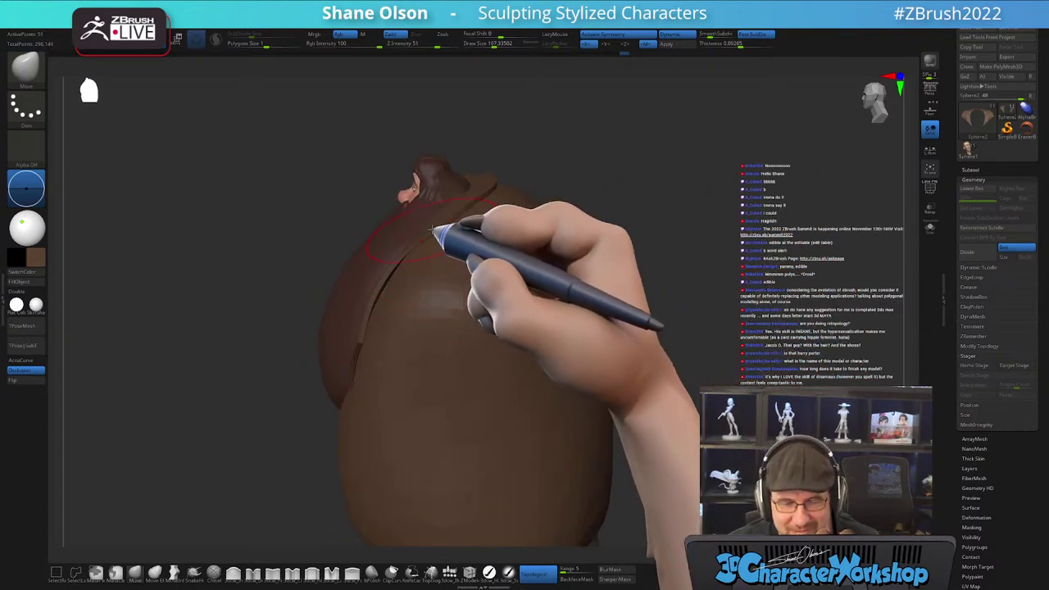
pyautogui.moveTo(441, 223); pyautogui.dragTo(539, 203)
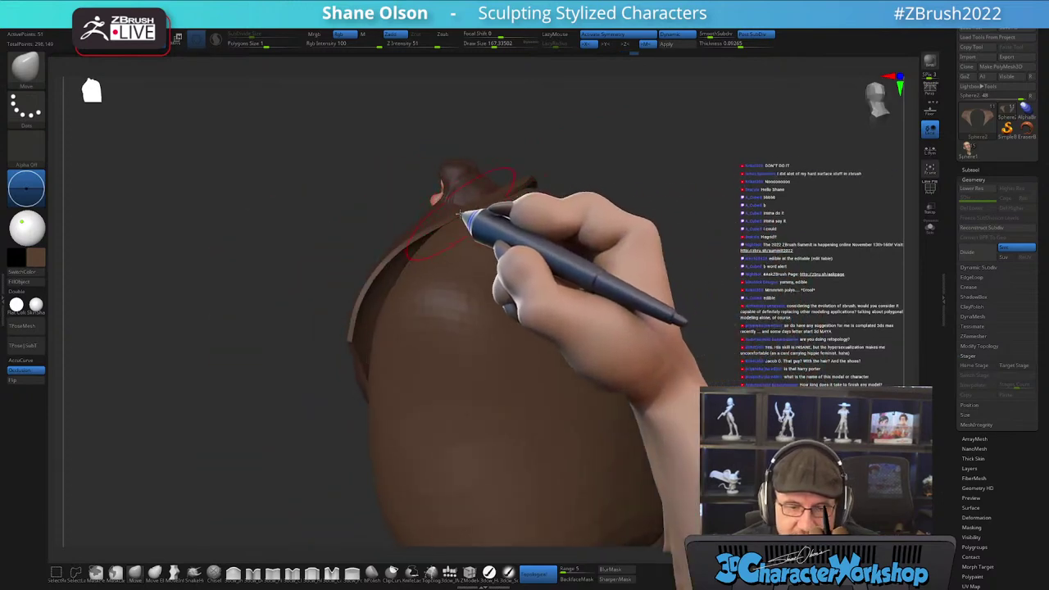
pyautogui.keyDown('alt'); pyautogui.moveTo(656, 163); pyautogui.dragTo(629, 181); pyautogui.keyUp('alt')
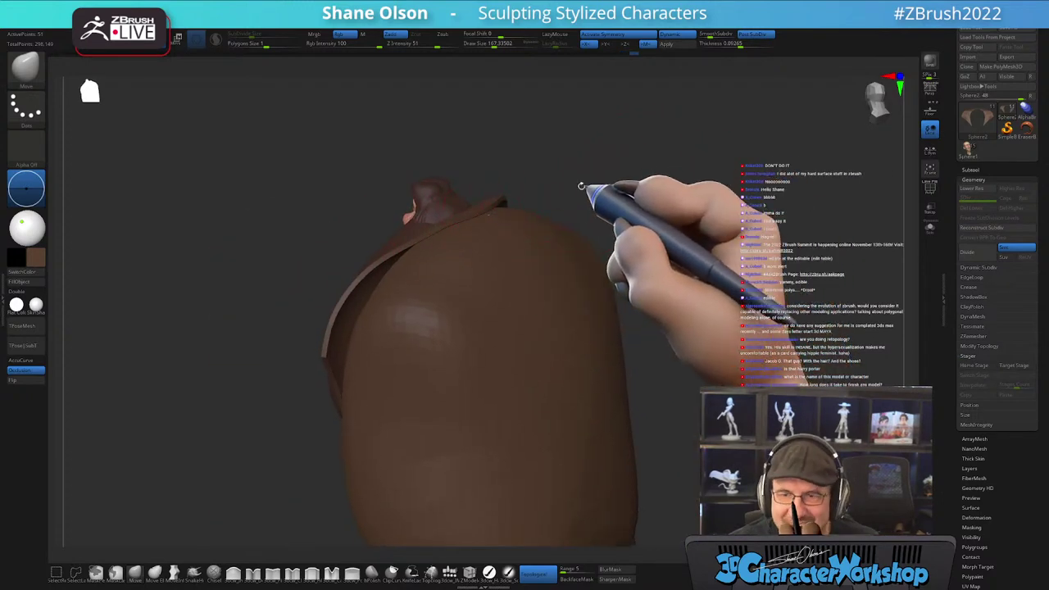
pyautogui.moveTo(579, 186)
pyautogui.mouseDown()
pyautogui.moveTo(667, 276)
pyautogui.moveTo(562, 276)
pyautogui.moveTo(499, 309)
pyautogui.moveTo(479, 271)
pyautogui.moveTo(447, 257)
pyautogui.mouseUp()
pyautogui.moveTo(489, 213); pyautogui.dragTo(462, 263)
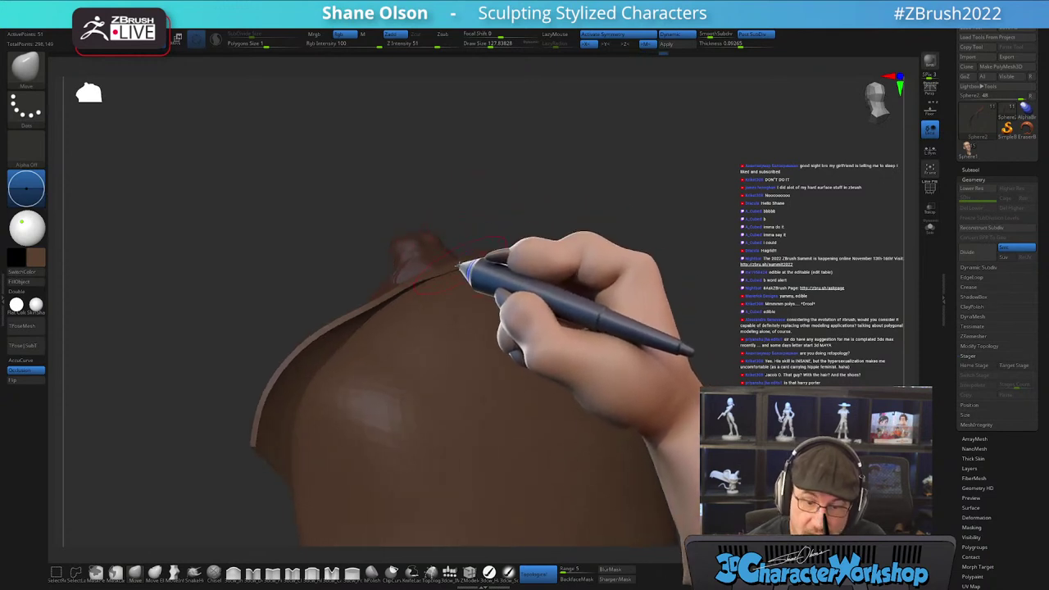
# - Reshape the garment's neckline and its front edge beside the beard, working from the side with a smaller Move brush
pyautogui.moveTo(513, 190)
pyautogui.mouseDown()
pyautogui.moveTo(494, 206)
pyautogui.moveTo(606, 229)
pyautogui.moveTo(575, 257)
pyautogui.moveTo(581, 271)
pyautogui.moveTo(568, 278)
pyautogui.moveTo(583, 295)
pyautogui.moveTo(485, 215)
pyautogui.mouseUp()
pyautogui.moveTo(508, 178)
pyautogui.mouseDown()
pyautogui.moveTo(457, 209)
pyautogui.moveTo(621, 238)
pyautogui.moveTo(656, 227)
pyautogui.moveTo(671, 348)
pyautogui.moveTo(628, 355)
pyautogui.moveTo(538, 312)
pyautogui.mouseUp()
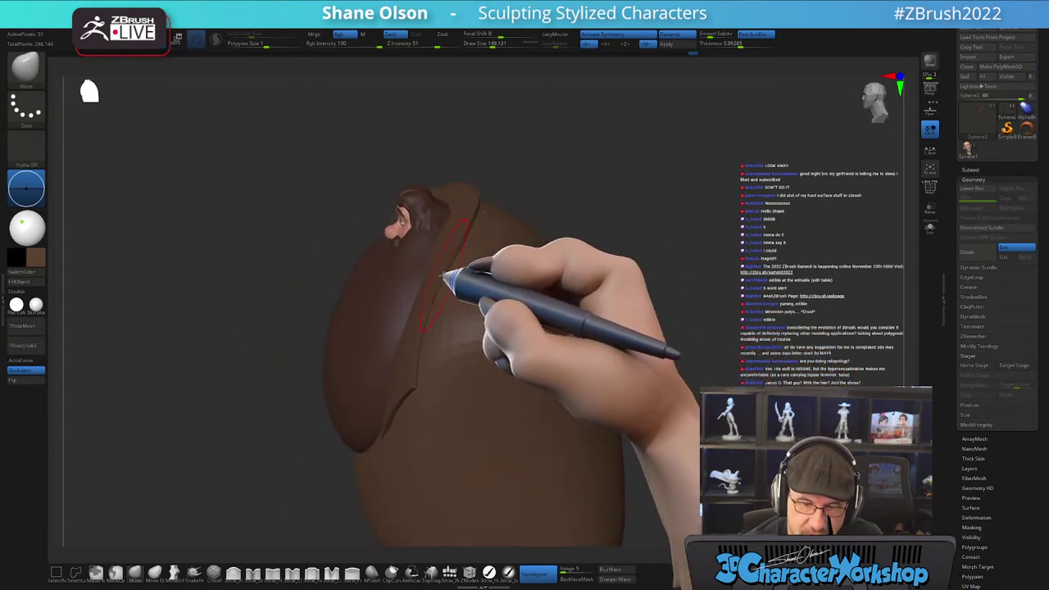
pyautogui.moveTo(437, 296)
pyautogui.mouseDown()
pyautogui.moveTo(679, 311)
pyautogui.moveTo(631, 323)
pyautogui.moveTo(626, 367)
pyautogui.moveTo(637, 314)
pyautogui.moveTo(580, 334)
pyautogui.mouseUp()
pyautogui.moveTo(508, 283); pyautogui.dragTo(489, 267)
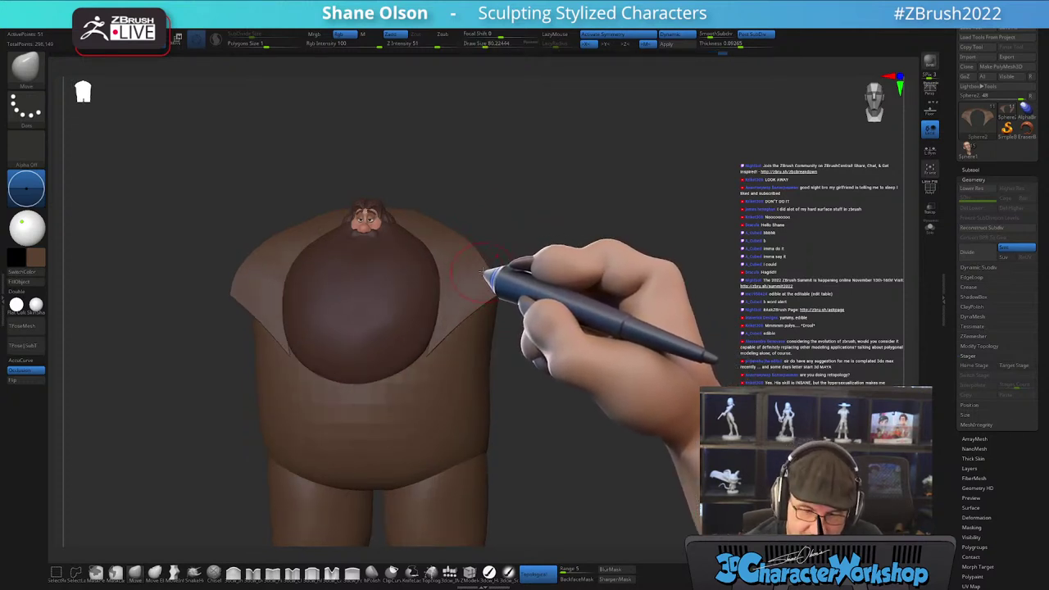
# - Refine the garment's shoulder outline and pointed tips from the front with the Move brush at a draw size of about 80
pyautogui.moveTo(483, 273); pyautogui.dragTo(479, 249)
pyautogui.moveTo(560, 284); pyautogui.dragTo(489, 295)
pyautogui.moveTo(606, 354)
pyautogui.mouseDown()
pyautogui.moveTo(631, 359)
pyautogui.moveTo(635, 329)
pyautogui.moveTo(488, 356)
pyautogui.mouseUp()
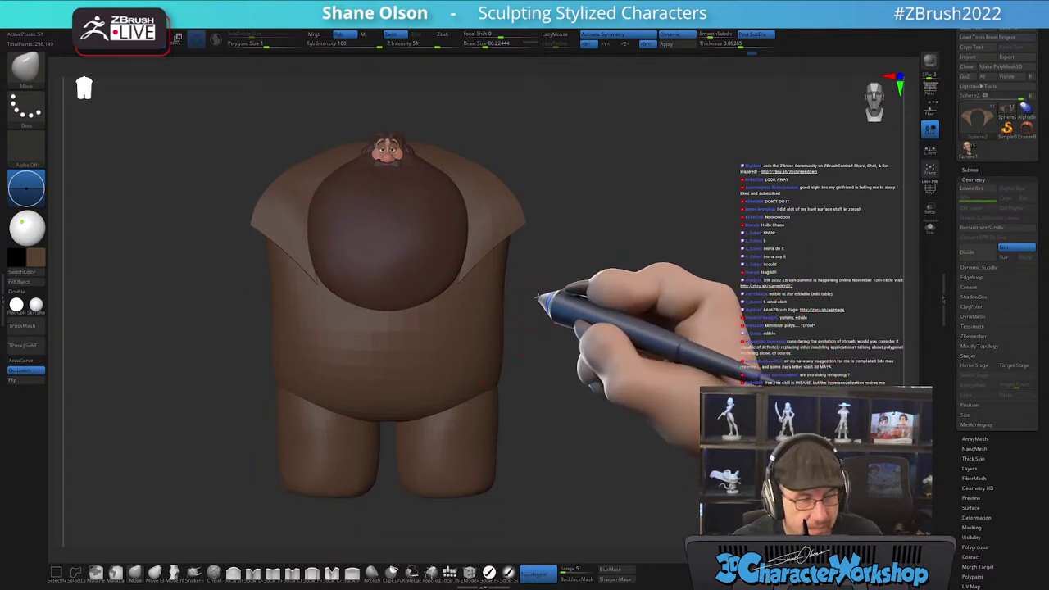
pyautogui.moveTo(537, 296); pyautogui.dragTo(508, 302)
# - Select the body and insert a symmetrical pair of arms at the shoulders with the Appendage insert mesh
pyautogui.keyDown('alt'); pyautogui.click(401, 313); pyautogui.keyUp('alt')
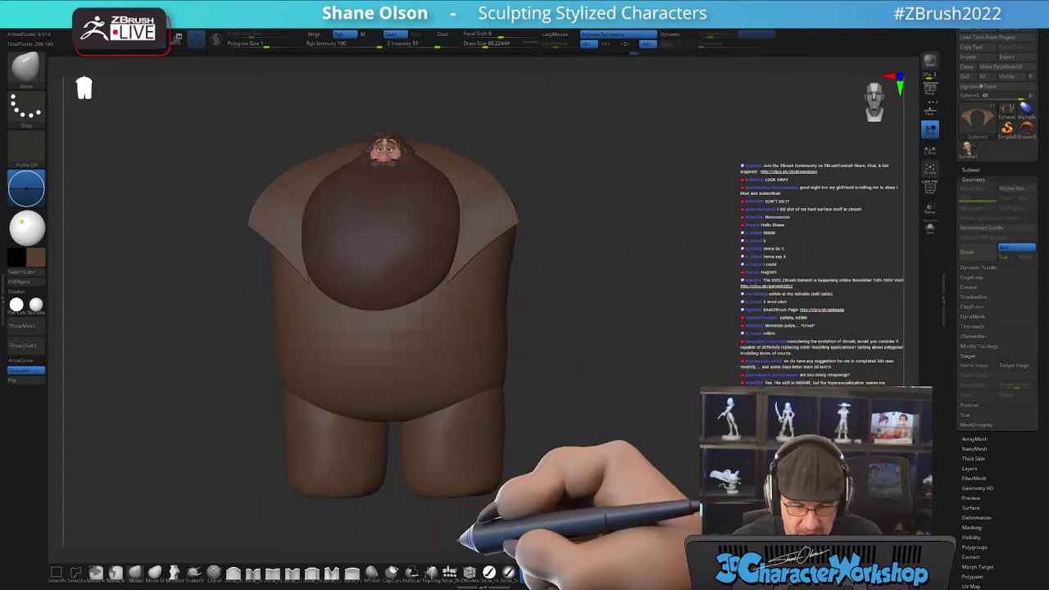
pyautogui.click(449, 573)
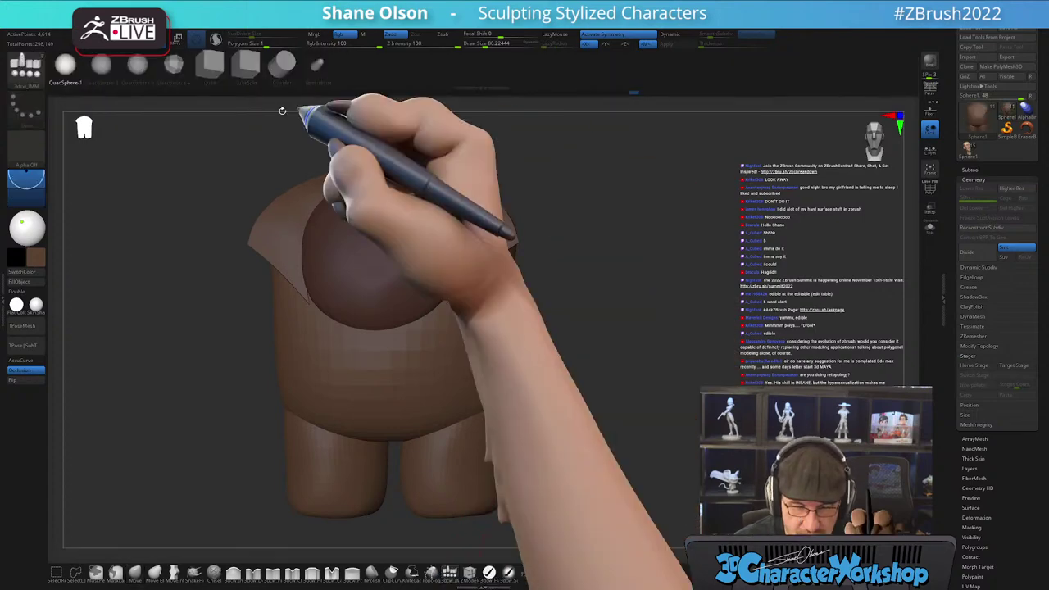
pyautogui.click(315, 66)
pyautogui.moveTo(807, 354)
pyautogui.mouseDown()
pyautogui.moveTo(712, 353)
pyautogui.moveTo(618, 327)
pyautogui.moveTo(579, 304)
pyautogui.moveTo(604, 304)
pyautogui.moveTo(518, 237)
pyautogui.moveTo(520, 352)
pyautogui.moveTo(571, 352)
pyautogui.moveTo(597, 373)
pyautogui.mouseUp()
pyautogui.hotkey('shift', 'f')
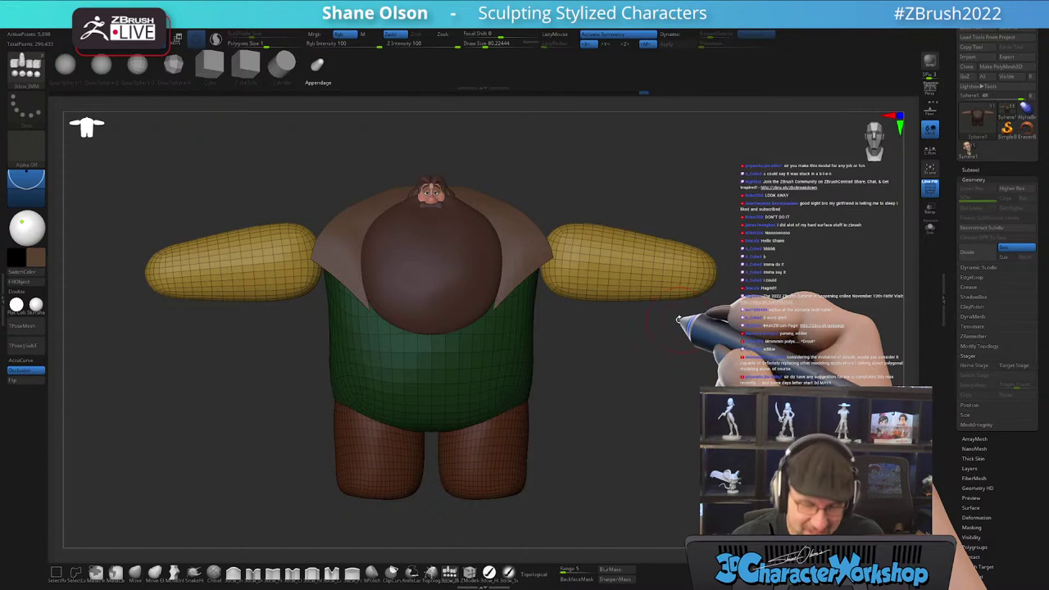
# - Rotate both arms down with the gizmo so they hang beside the torso, angled slightly outward
pyautogui.press('w')
pyautogui.moveTo(583, 242); pyautogui.dragTo(578, 277)
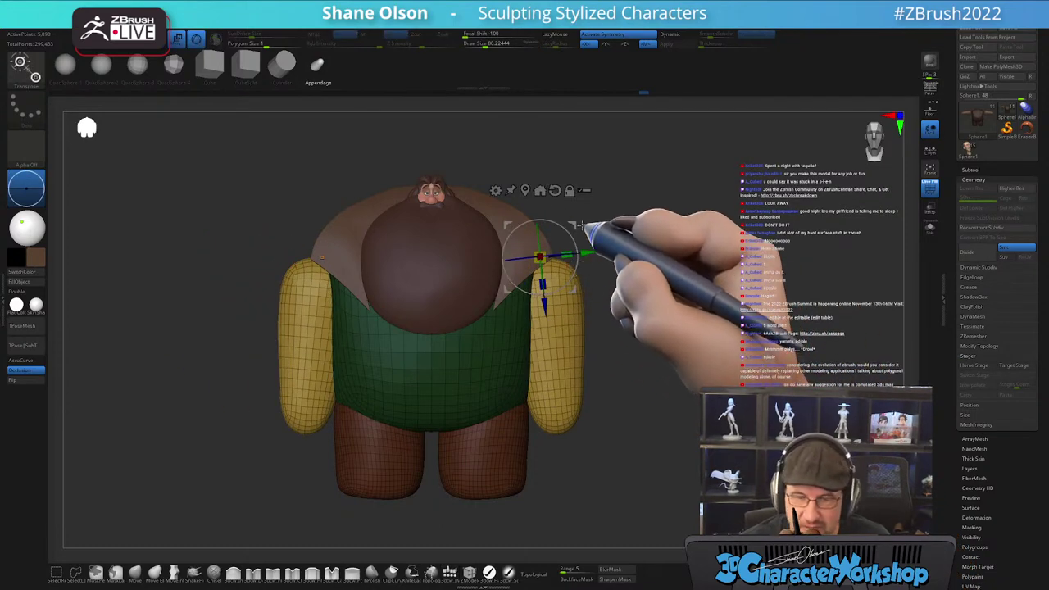
pyautogui.moveTo(584, 223)
pyautogui.mouseDown()
pyautogui.moveTo(561, 215)
pyautogui.moveTo(582, 228)
pyautogui.mouseUp()
pyautogui.keyDown('alt'); pyautogui.moveTo(780, 286); pyautogui.dragTo(687, 316); pyautogui.keyUp('alt')
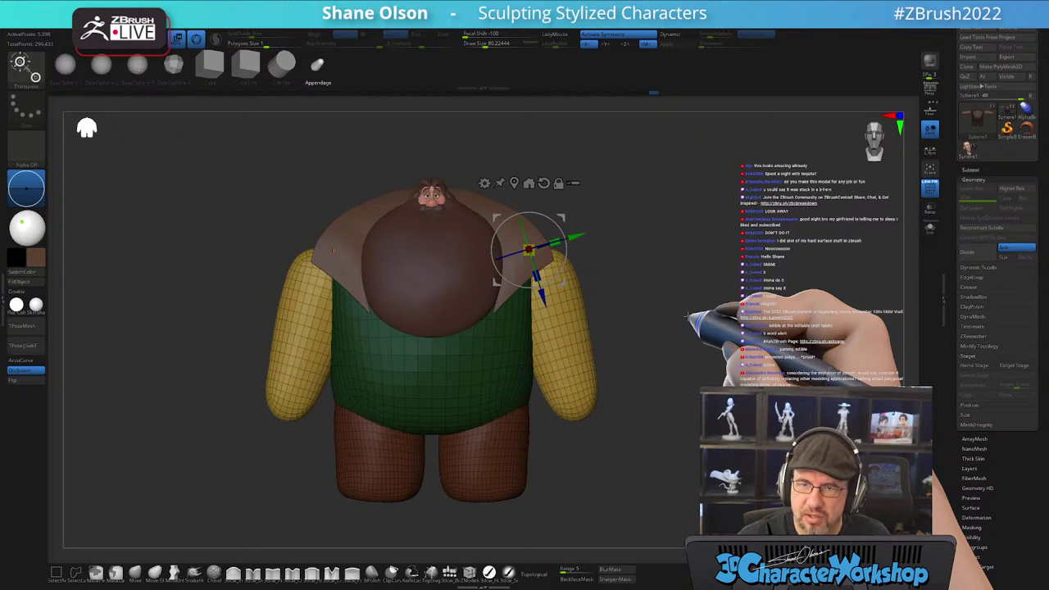
# - Turn off the polyframe display and nudge the arms into place at the shoulders from behind with the gizmo
pyautogui.press('q')
pyautogui.moveTo(649, 358)
pyautogui.keyDown('alt'); pyautogui.mouseDown()
pyautogui.moveTo(620, 398)
pyautogui.moveTo(549, 368)
pyautogui.mouseUp(); pyautogui.keyUp('alt')
pyautogui.hotkey('shift', 'f')
pyautogui.keyDown('alt'); pyautogui.moveTo(484, 307); pyautogui.dragTo(480, 340, button='right'); pyautogui.keyUp('alt')
pyautogui.press('w')
pyautogui.keyDown('ctrl'); pyautogui.click(480, 380); pyautogui.keyUp('ctrl')
pyautogui.moveTo(529, 290); pyautogui.dragTo(528, 282)
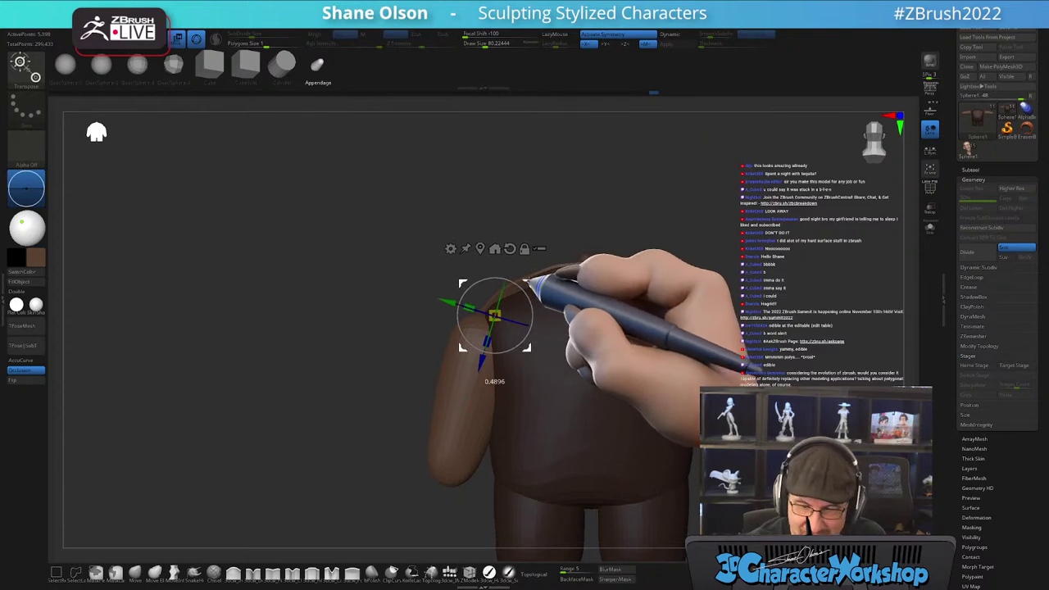
pyautogui.moveTo(514, 380); pyautogui.dragTo(579, 378, button='right')
pyautogui.moveTo(649, 401); pyautogui.dragTo(622, 419, button='right')
pyautogui.keyDown('alt'); pyautogui.moveTo(622, 418); pyautogui.dragTo(613, 351, button='right'); pyautogui.keyUp('alt')
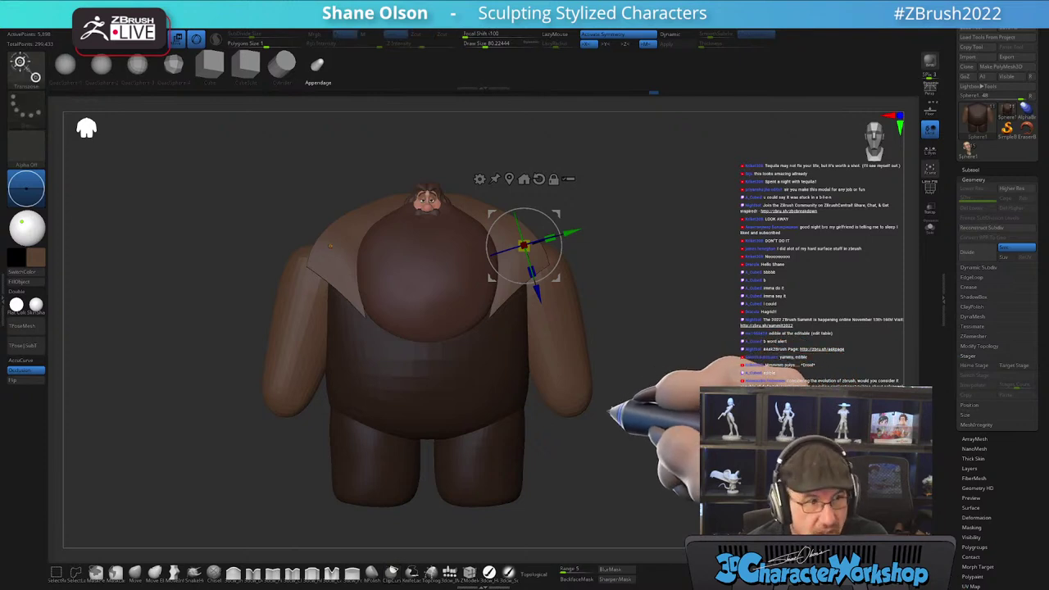
# - Cut off the rounded lower ends of both arms so they finish flat like open sleeves
pyautogui.moveTo(583, 382)
pyautogui.keyDown('ctrl'); pyautogui.keyDown('shift'); pyautogui.mouseDown()
pyautogui.moveTo(485, 413)
pyautogui.moveTo(491, 388)
pyautogui.mouseUp(); pyautogui.keyUp('shift'); pyautogui.keyUp('ctrl')
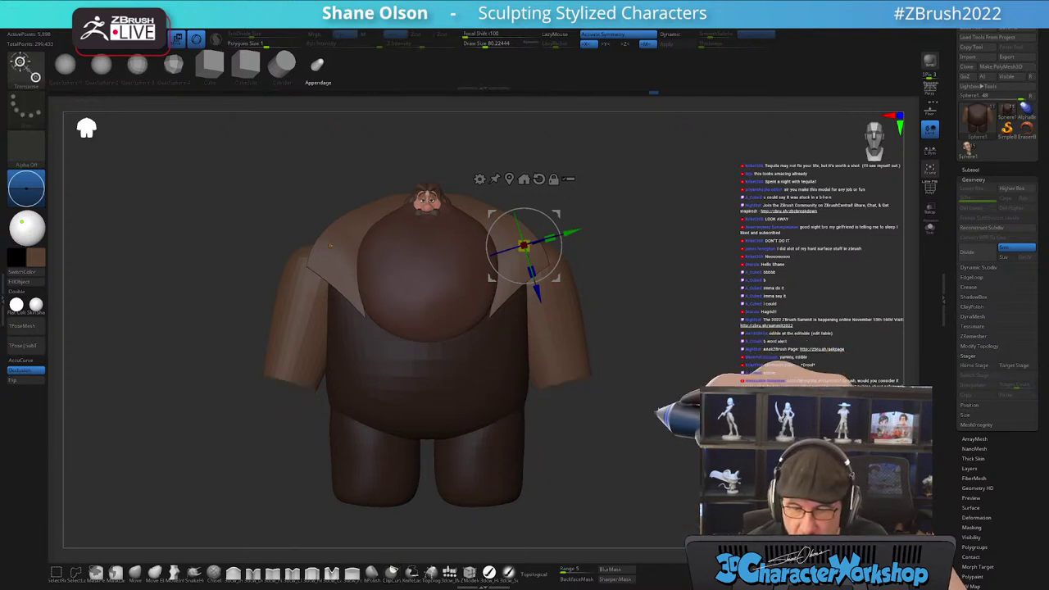
pyautogui.keyDown('alt'); pyautogui.moveTo(655, 413); pyautogui.dragTo(627, 449); pyautogui.keyUp('alt')
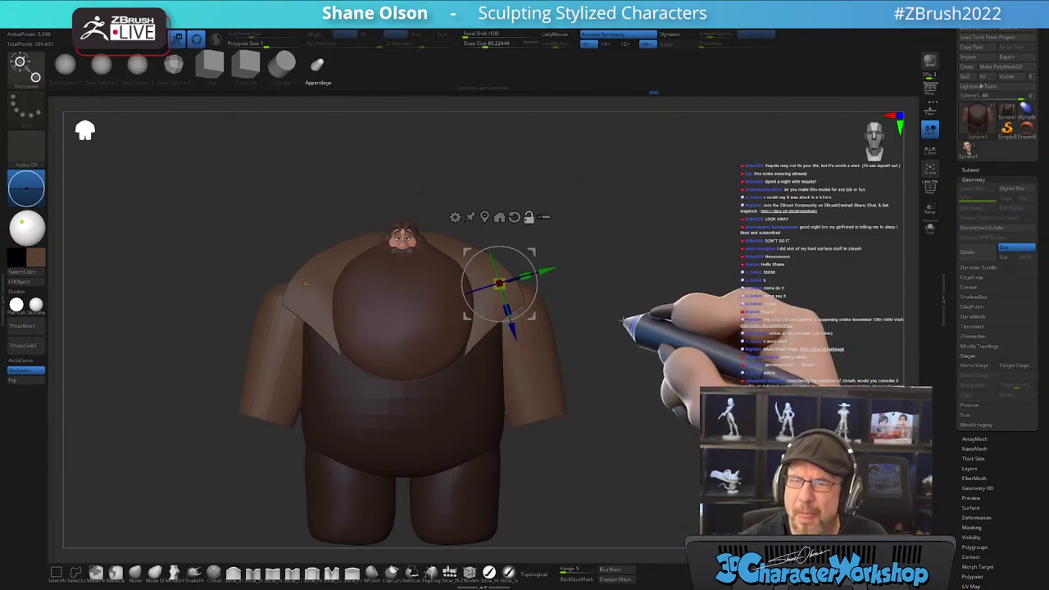
pyautogui.press('q')
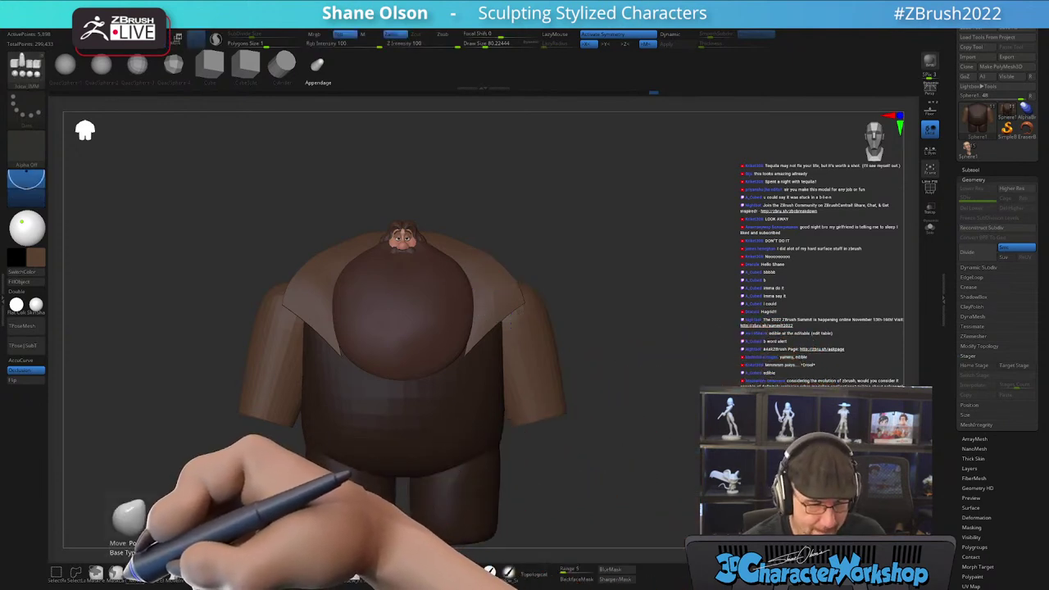
pyautogui.press('s')
pyautogui.moveTo(594, 309)
pyautogui.mouseDown()
pyautogui.moveTo(606, 310)
pyautogui.moveTo(573, 311)
pyautogui.moveTo(608, 316)
pyautogui.mouseUp()
pyautogui.keyDown('alt'); pyautogui.moveTo(608, 317); pyautogui.dragTo(489, 337, button='right'); pyautogui.keyUp('alt')
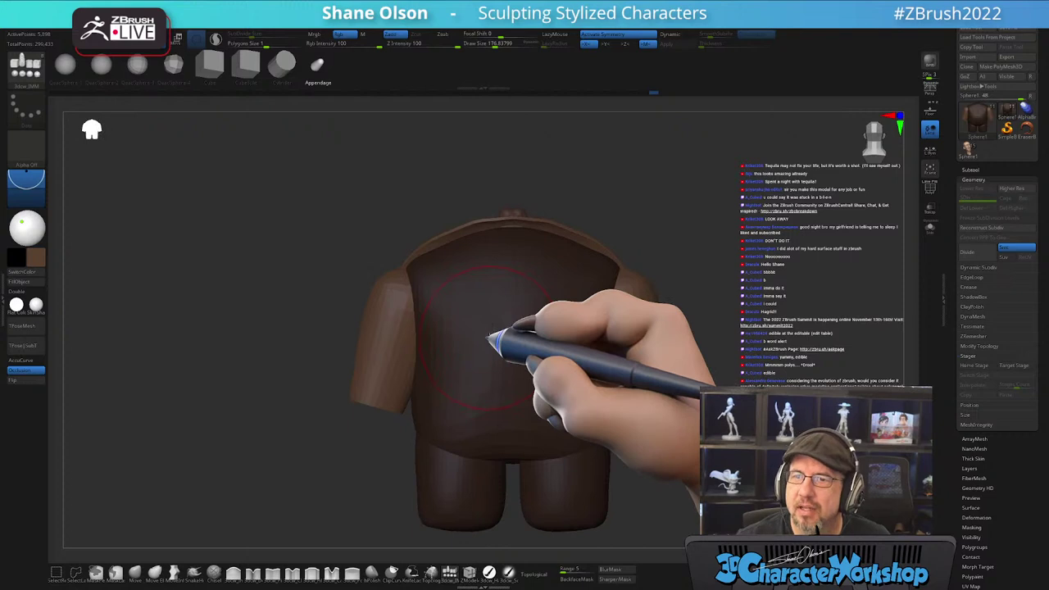
pyautogui.moveTo(416, 271); pyautogui.dragTo(422, 275)
pyautogui.hotkey('ctrl', 'z')
# - Reshape the upper arms from behind to fill out the shoulders, using the Move brush at draw sizes of about 311 and 217
pyautogui.click(134, 571)
pyautogui.moveTo(316, 382); pyautogui.dragTo(404, 256)
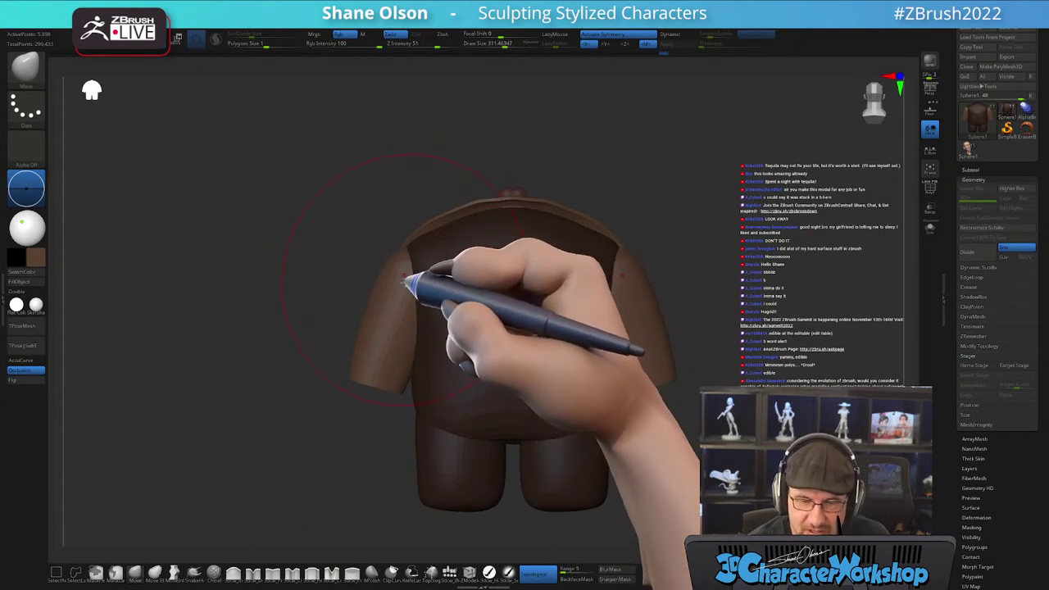
pyautogui.moveTo(408, 300); pyautogui.dragTo(448, 280)
pyautogui.keyDown('alt'); pyautogui.moveTo(447, 280); pyautogui.dragTo(412, 304, button='right'); pyautogui.keyUp('alt')
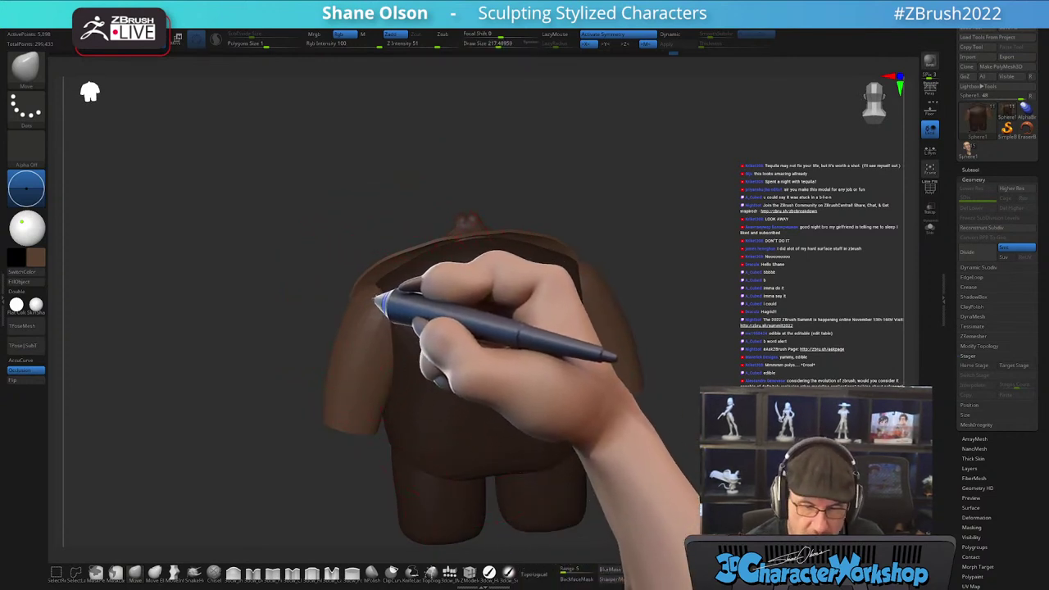
pyautogui.moveTo(399, 380); pyautogui.dragTo(429, 363)
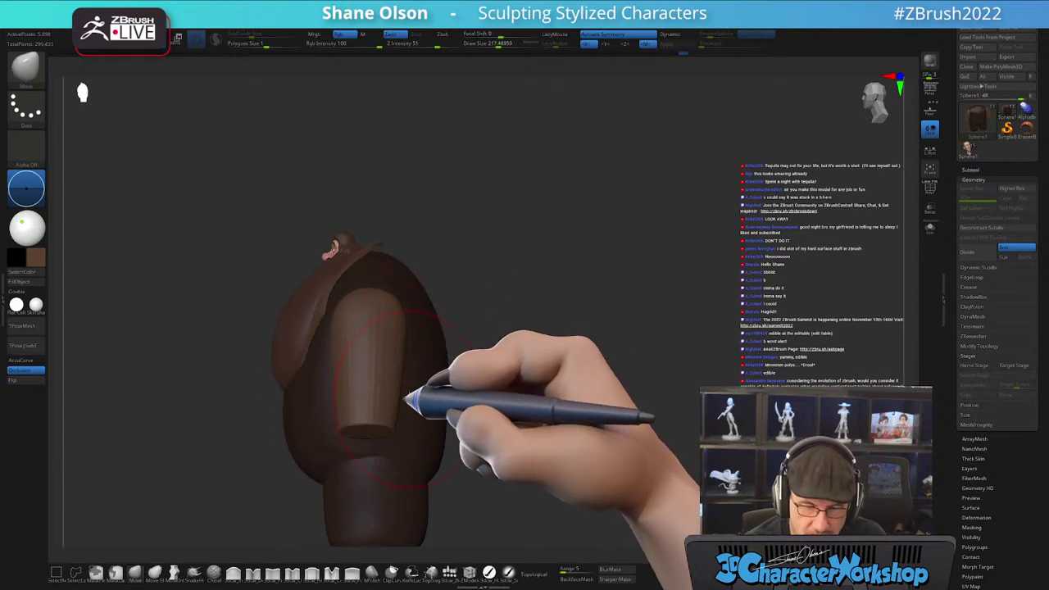
# - Shift the arms slightly backward along the torso in side view, clear the body's mask, and return to the Move brush
pyautogui.press('w')
pyautogui.moveTo(412, 262); pyautogui.dragTo(417, 259)
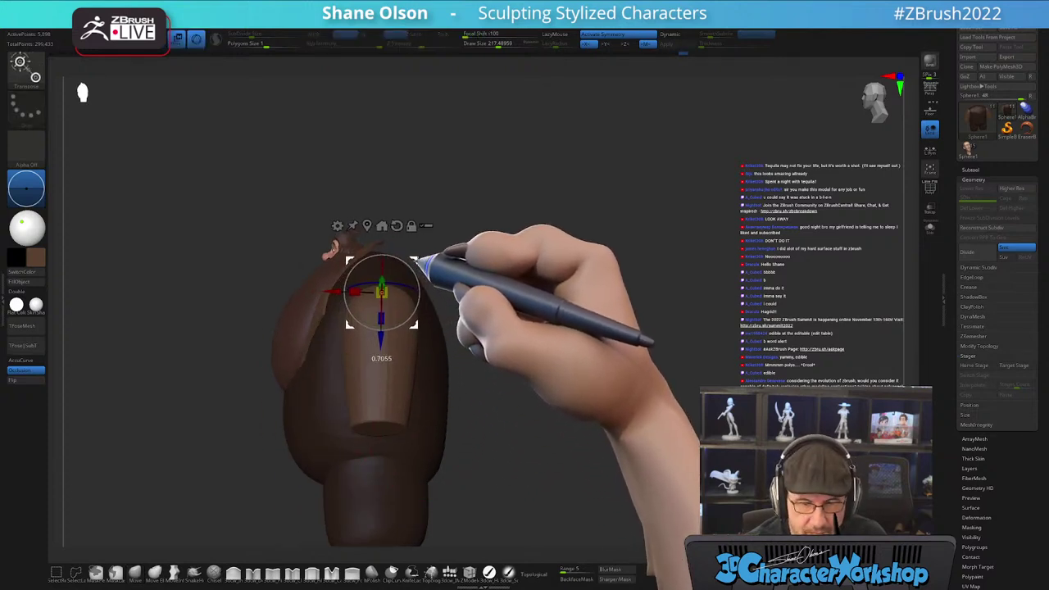
pyautogui.moveTo(484, 348)
pyautogui.mouseDown()
pyautogui.moveTo(555, 346)
pyautogui.moveTo(528, 332)
pyautogui.moveTo(537, 357)
pyautogui.moveTo(529, 342)
pyautogui.moveTo(561, 348)
pyautogui.moveTo(580, 374)
pyautogui.moveTo(602, 370)
pyautogui.moveTo(574, 377)
pyautogui.mouseUp()
pyautogui.press('q')
pyautogui.press('b')
pyautogui.press('m')
pyautogui.press('v')
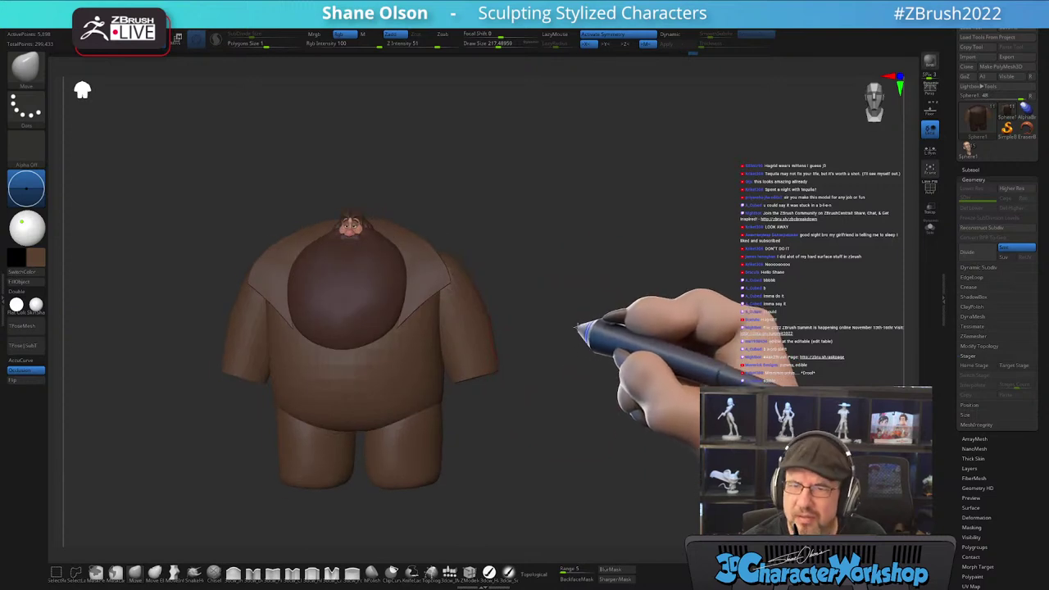
# - Examine the character's overall silhouette and the proportions of its arms and legs from the front, side and underneath
pyautogui.keyDown('alt'); pyautogui.moveTo(576, 322); pyautogui.dragTo(576, 329); pyautogui.keyUp('alt')
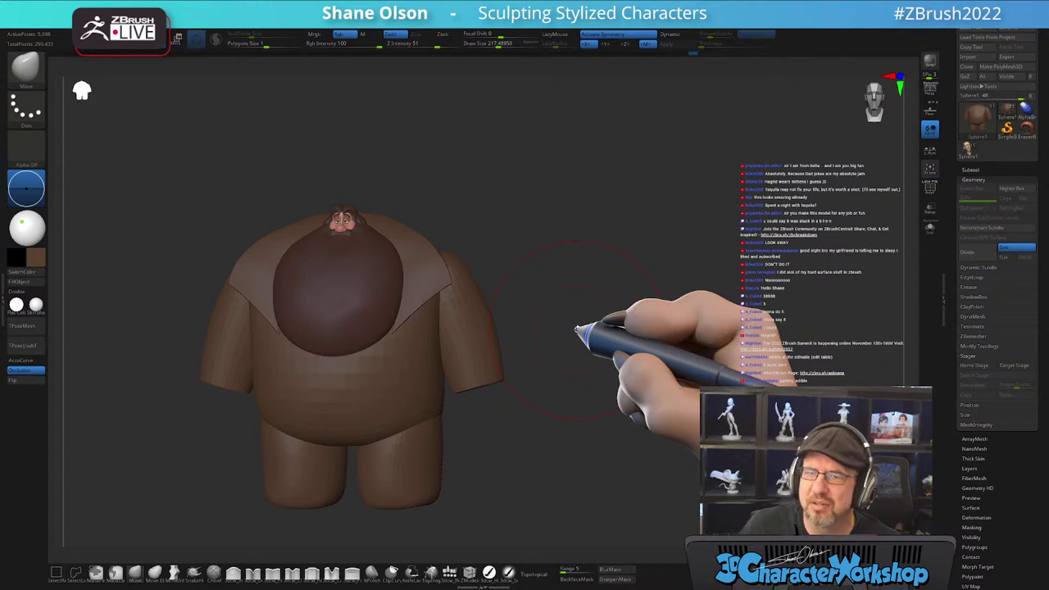
pyautogui.moveTo(583, 311); pyautogui.dragTo(604, 284)
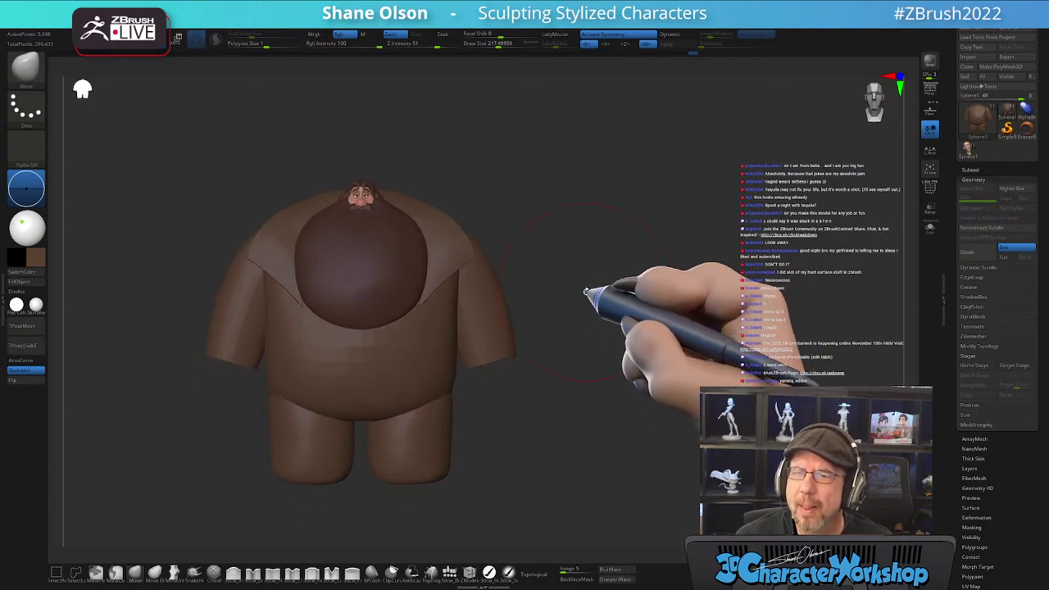
pyautogui.moveTo(606, 295); pyautogui.dragTo(621, 221)
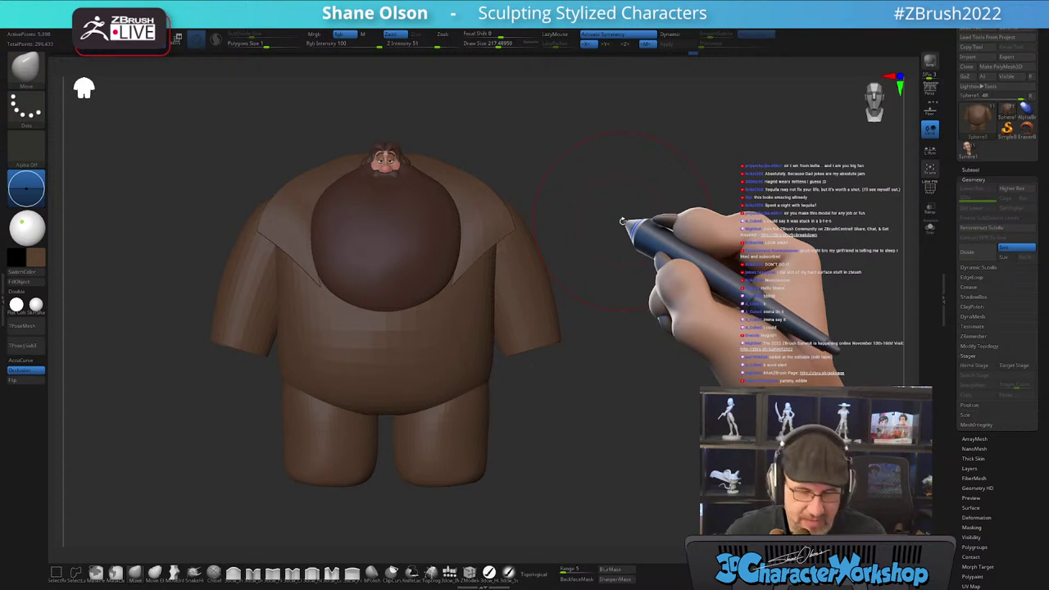
pyautogui.moveTo(579, 388)
pyautogui.keyDown('alt'); pyautogui.mouseDown()
pyautogui.moveTo(575, 411)
pyautogui.moveTo(616, 392)
pyautogui.moveTo(620, 406)
pyautogui.mouseUp(); pyautogui.keyUp('alt')
pyautogui.press('s')
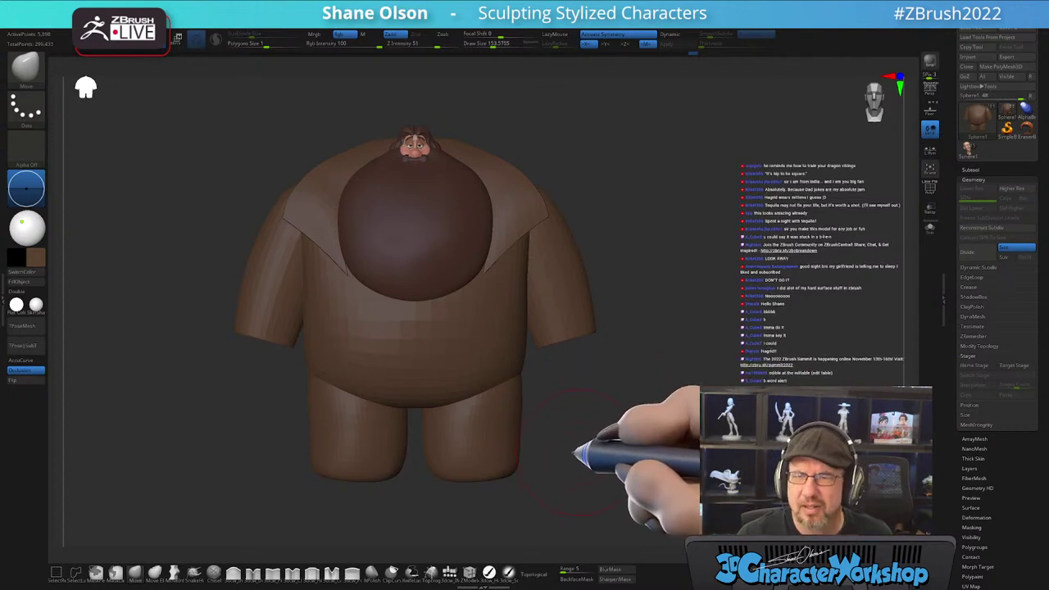
pyautogui.moveTo(573, 442)
pyautogui.mouseDown()
pyautogui.moveTo(528, 444)
pyautogui.moveTo(610, 413)
pyautogui.moveTo(590, 413)
pyautogui.moveTo(571, 440)
pyautogui.mouseUp()
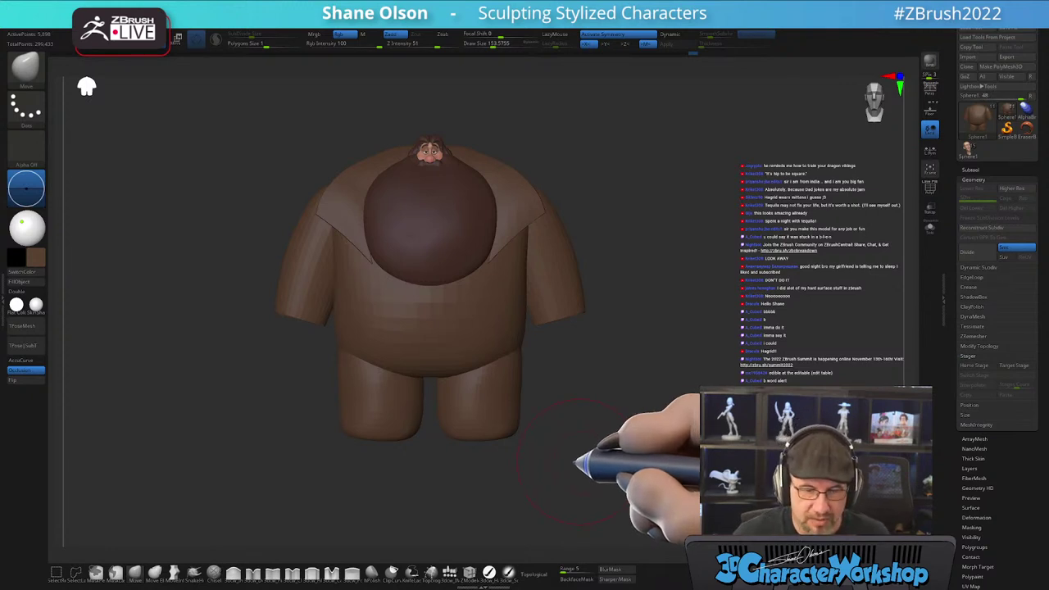
pyautogui.moveTo(592, 420); pyautogui.dragTo(562, 421)
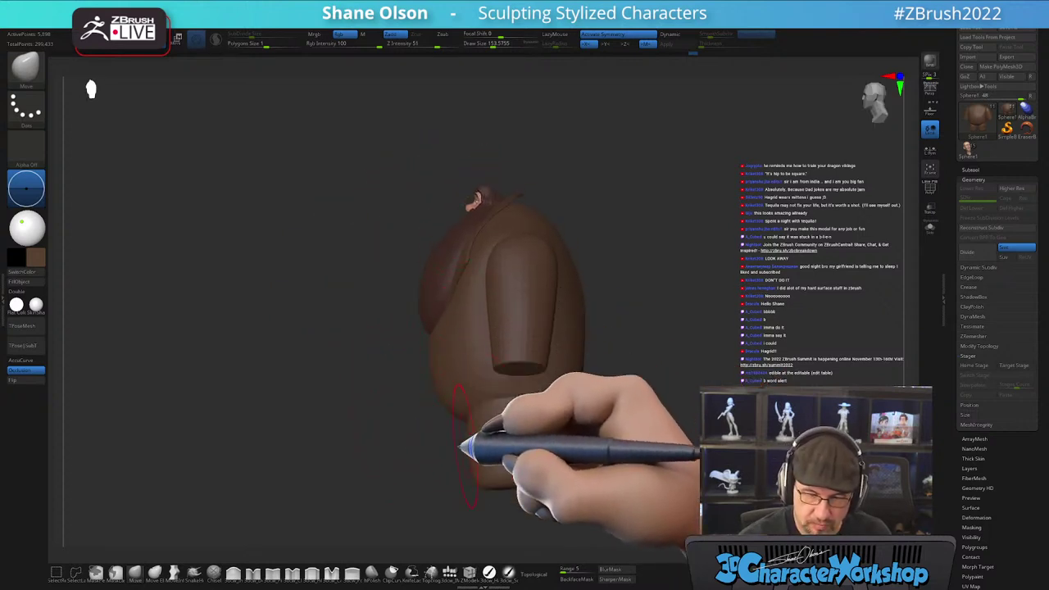
pyautogui.press('w')
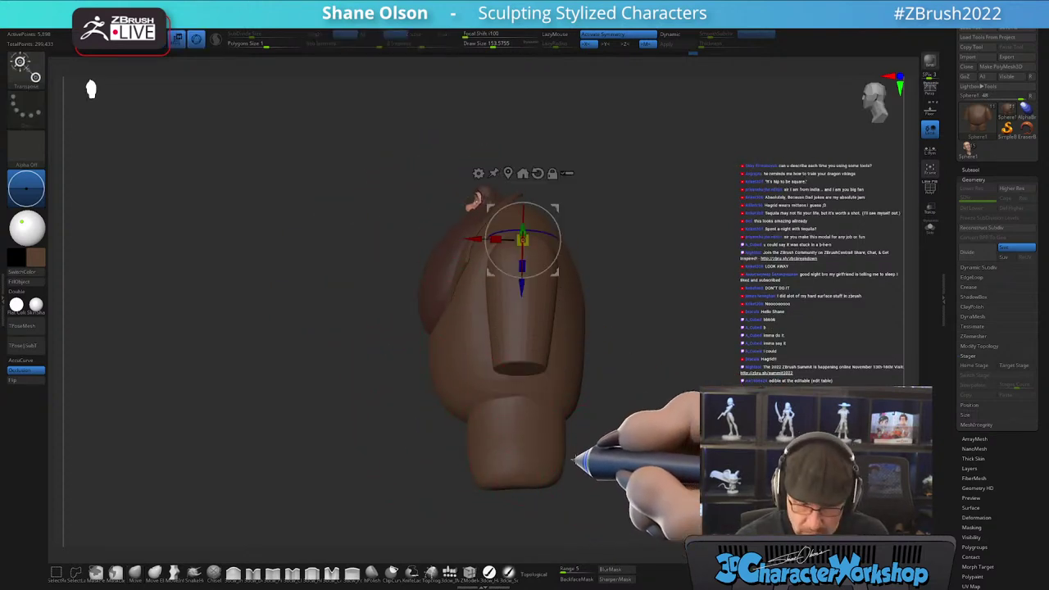
pyautogui.keyDown('ctrl'); pyautogui.keyDown('shift'); pyautogui.click(533, 452); pyautogui.keyUp('shift'); pyautogui.keyUp('ctrl')
pyautogui.moveTo(570, 441)
pyautogui.mouseDown()
pyautogui.moveTo(559, 427)
pyautogui.moveTo(573, 417)
pyautogui.moveTo(634, 418)
pyautogui.moveTo(629, 432)
pyautogui.moveTo(603, 384)
pyautogui.mouseUp()
pyautogui.press('q')
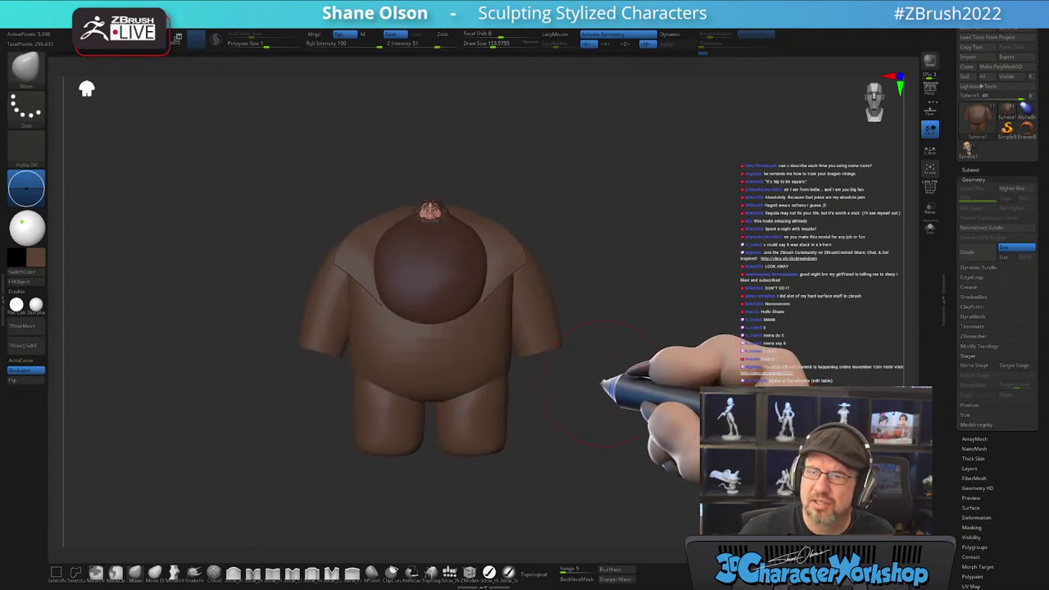
pyautogui.moveTo(592, 370); pyautogui.dragTo(580, 388)
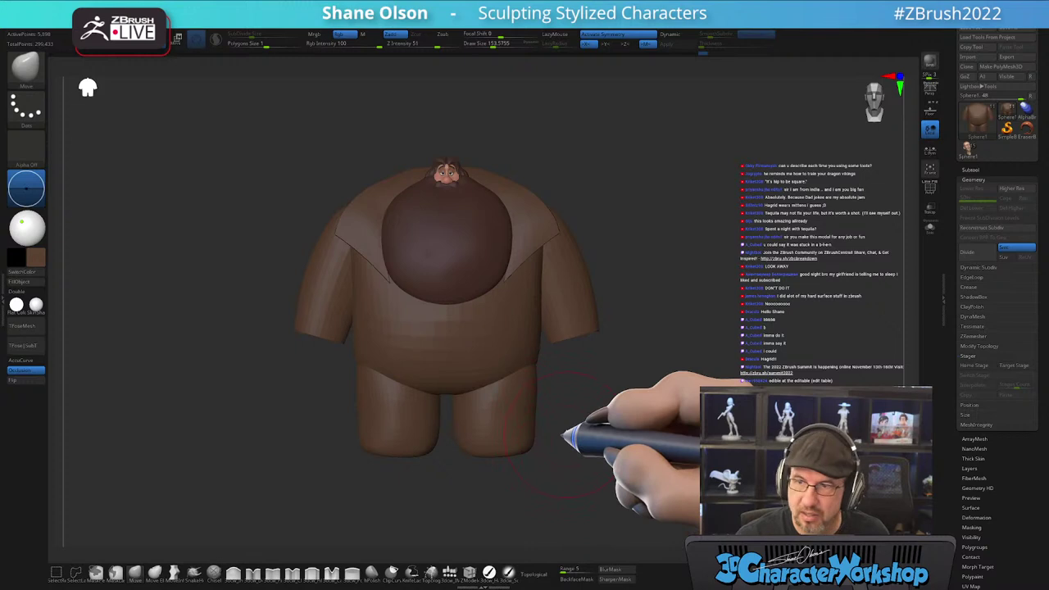
pyautogui.moveTo(556, 461); pyautogui.dragTo(500, 375)
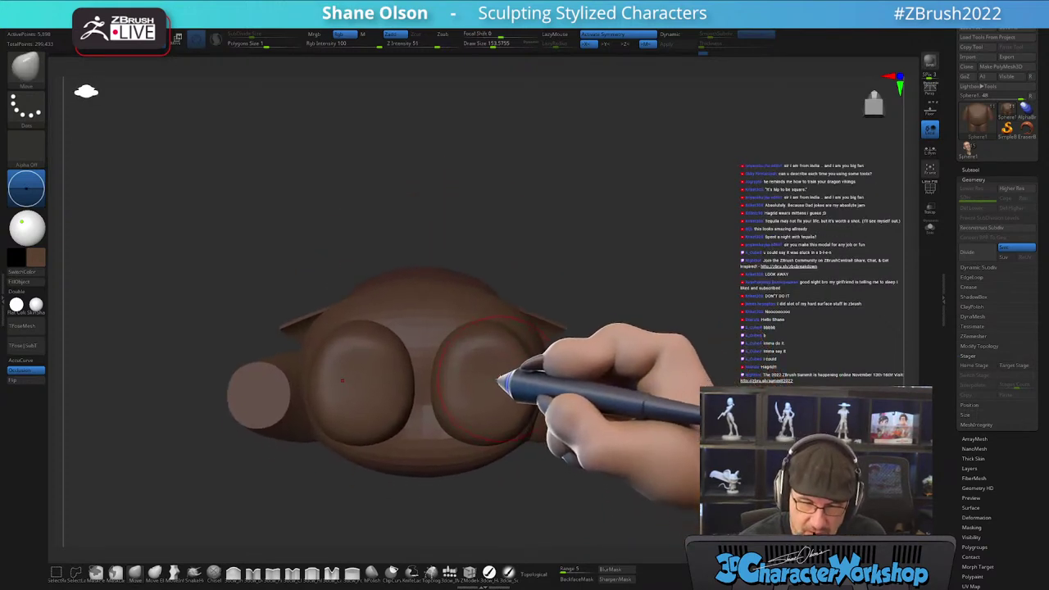
# - Smooth and widen both leg shapes from underneath at a draw size of about 154, symmetrically
pyautogui.moveTo(490, 389)
pyautogui.mouseDown(button='right')
pyautogui.moveTo(490, 371)
pyautogui.moveTo(488, 383)
pyautogui.mouseUp(button='right')
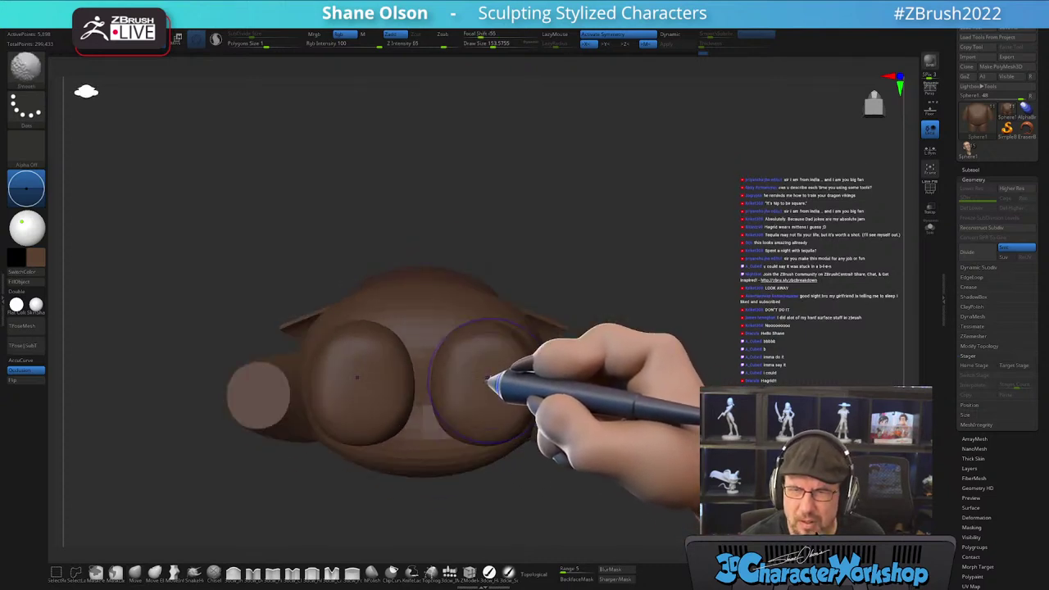
pyautogui.keyDown('ctrl'); pyautogui.moveTo(498, 348); pyautogui.dragTo(453, 396, button='right'); pyautogui.keyUp('ctrl')
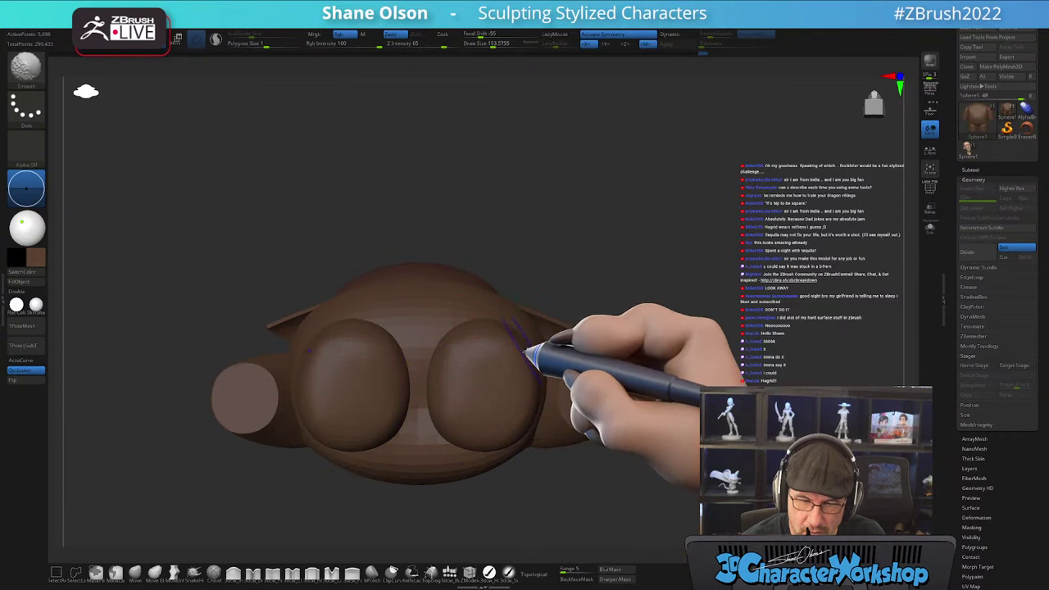
pyautogui.moveTo(504, 385); pyautogui.dragTo(503, 445)
pyautogui.moveTo(562, 423); pyautogui.dragTo(573, 369)
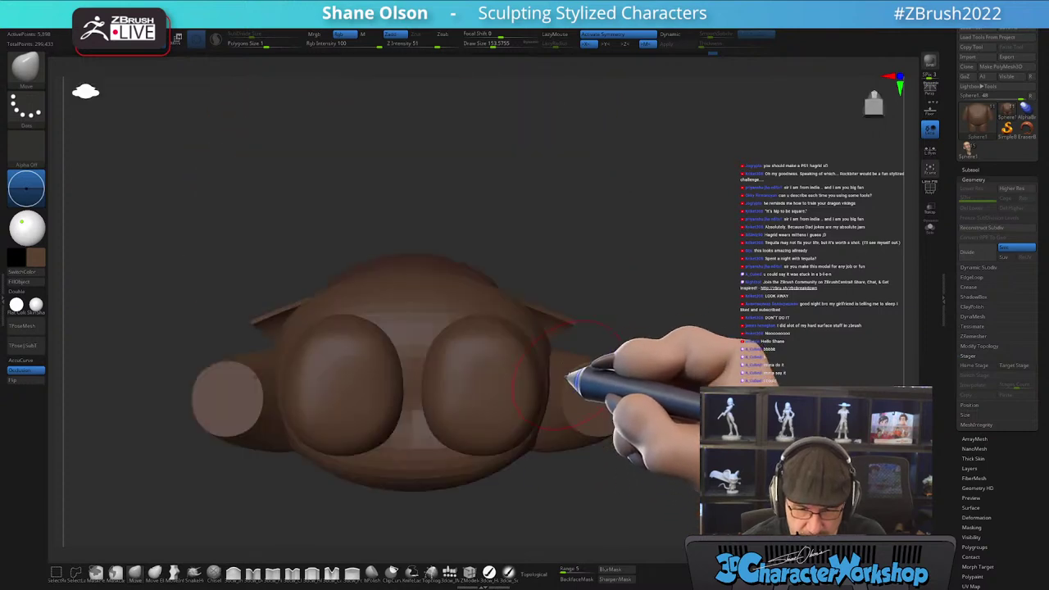
# - Insert a QuadSphere-1 at the bottom end of each leg as the base for the lower legs
pyautogui.click(448, 572)
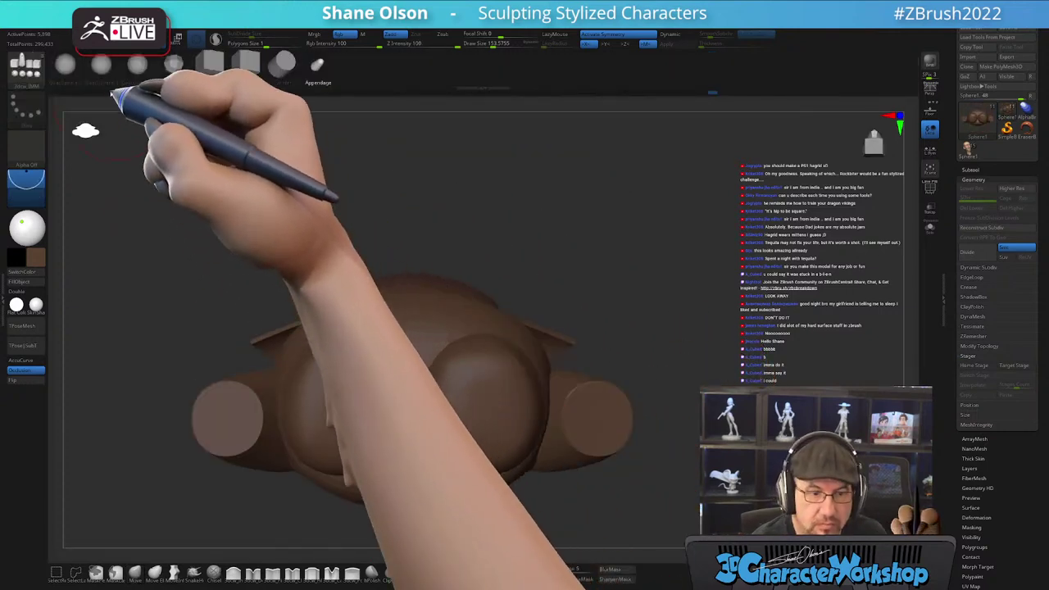
pyautogui.click(72, 66)
pyautogui.moveTo(618, 304); pyautogui.dragTo(593, 281)
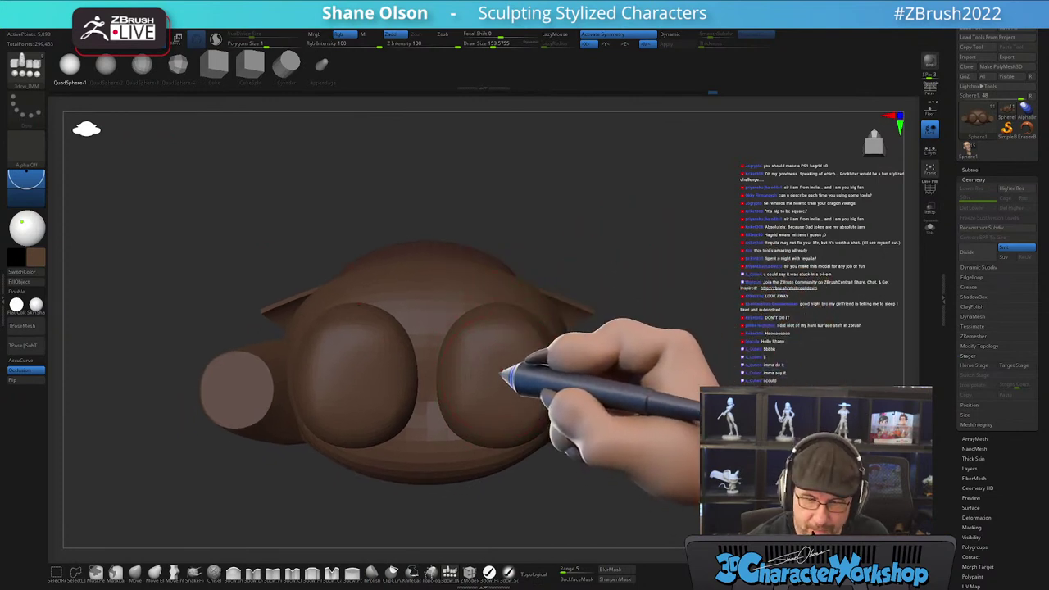
pyautogui.moveTo(504, 392); pyautogui.dragTo(497, 432)
pyautogui.moveTo(620, 282); pyautogui.dragTo(620, 369)
pyautogui.moveTo(622, 420)
pyautogui.mouseDown()
pyautogui.moveTo(596, 430)
pyautogui.moveTo(596, 417)
pyautogui.mouseUp()
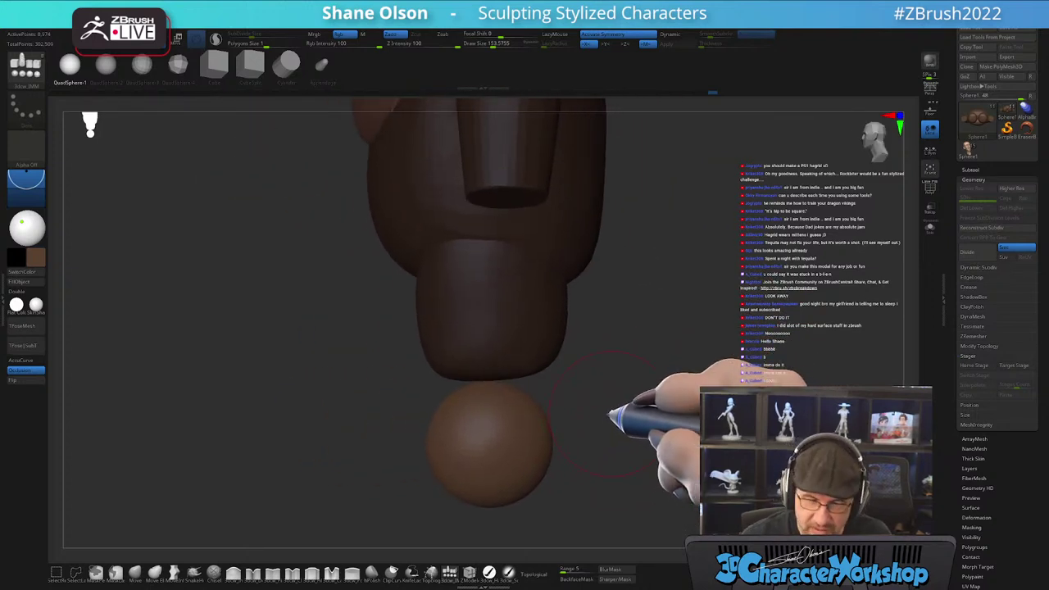
pyautogui.press('w')
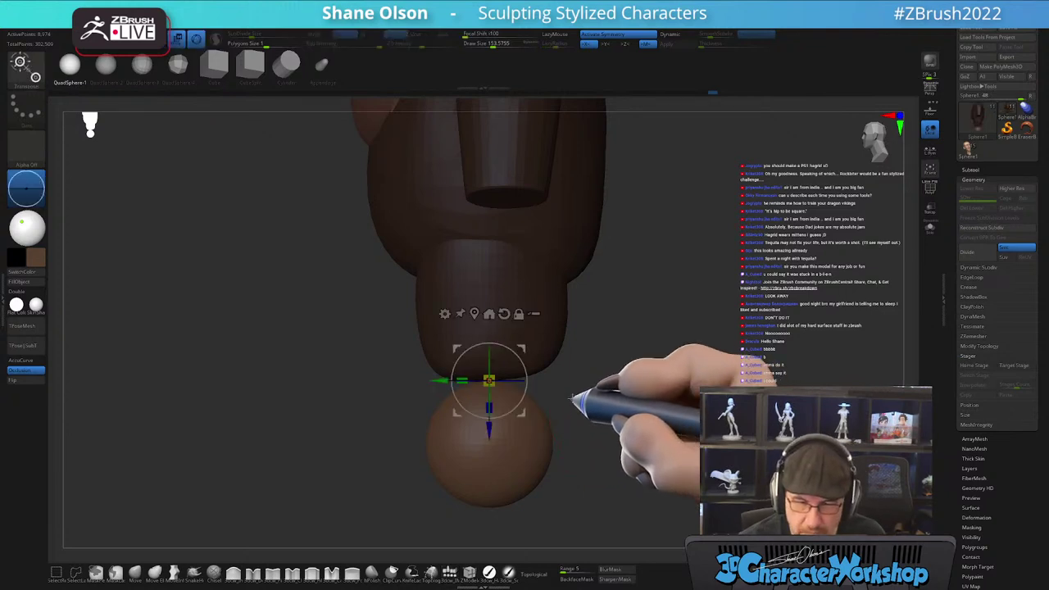
# - Pull the inserted spheres up and out to meet the trouser hems, using the infinite-depth Move brush at draw size about 192
pyautogui.click(173, 571)
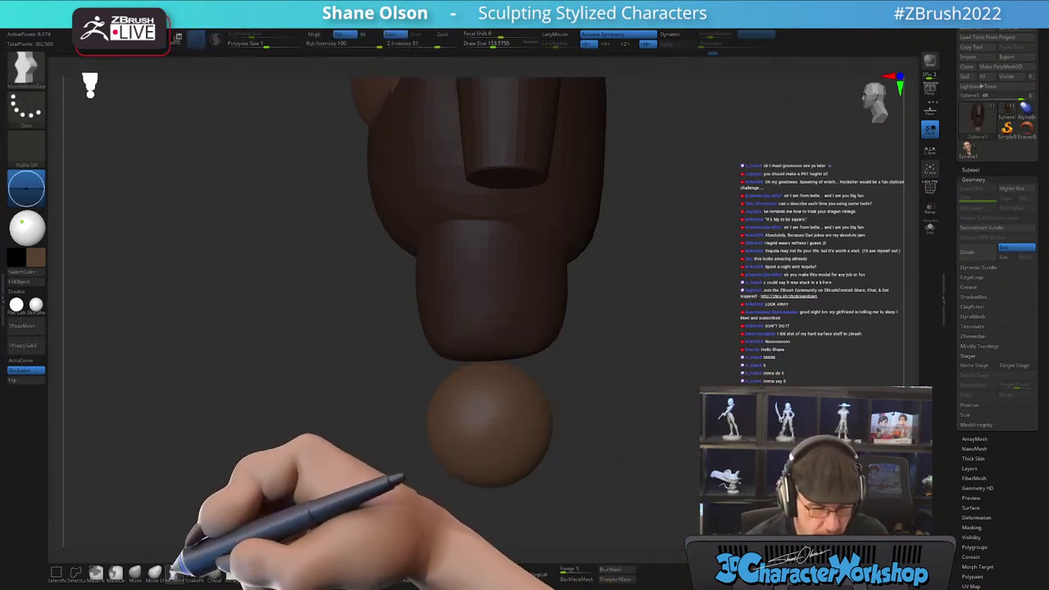
pyautogui.press(']')
pyautogui.moveTo(460, 375)
pyautogui.mouseDown()
pyautogui.moveTo(447, 374)
pyautogui.moveTo(441, 352)
pyautogui.mouseUp()
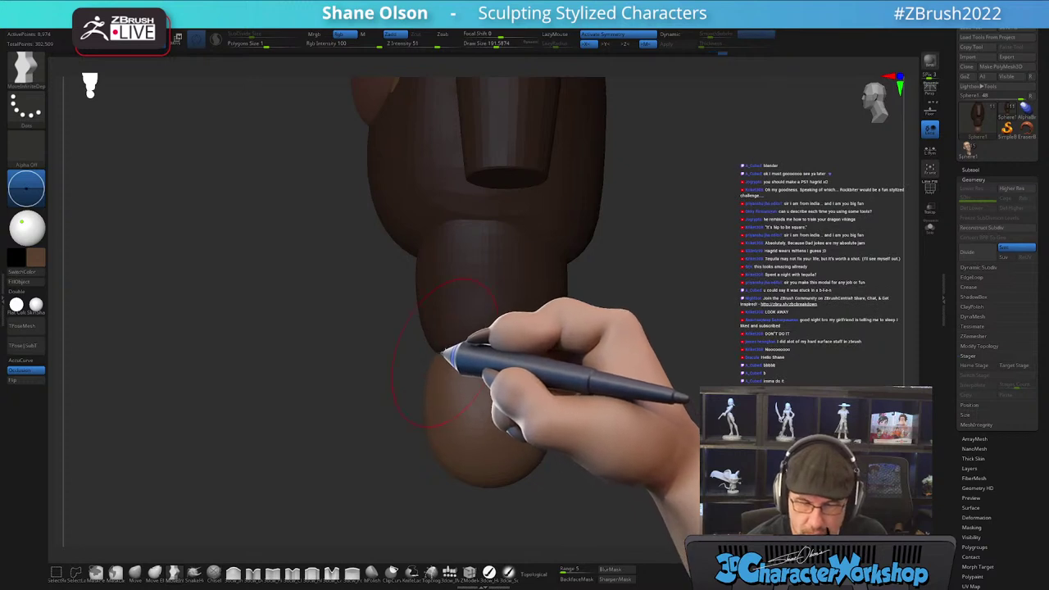
pyautogui.moveTo(519, 421)
pyautogui.keyDown('alt'); pyautogui.mouseDown(button='right')
pyautogui.moveTo(530, 391)
pyautogui.moveTo(506, 415)
pyautogui.moveTo(516, 409)
pyautogui.mouseUp(button='right'); pyautogui.keyUp('alt')
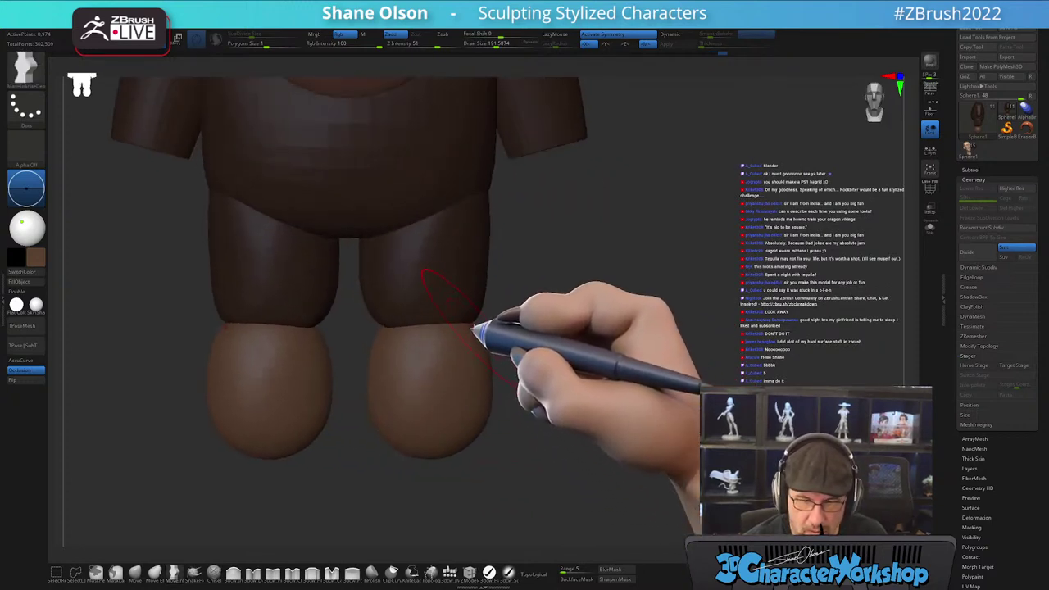
pyautogui.keyDown('alt'); pyautogui.moveTo(496, 279); pyautogui.dragTo(566, 309, button='right'); pyautogui.keyUp('alt')
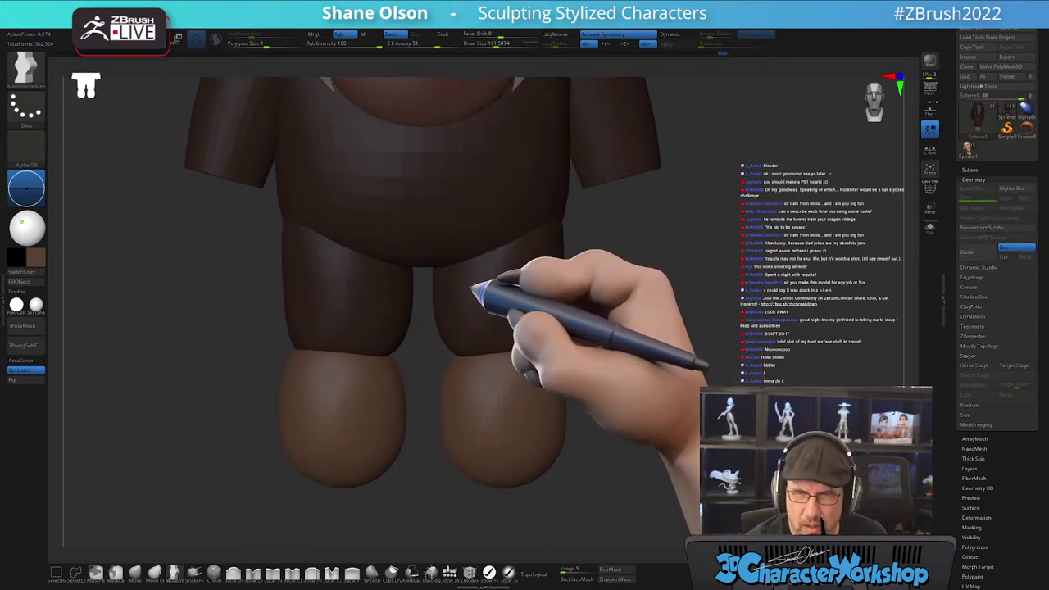
pyautogui.keyDown('alt'); pyautogui.moveTo(468, 287); pyautogui.dragTo(487, 287, button='right'); pyautogui.keyUp('alt')
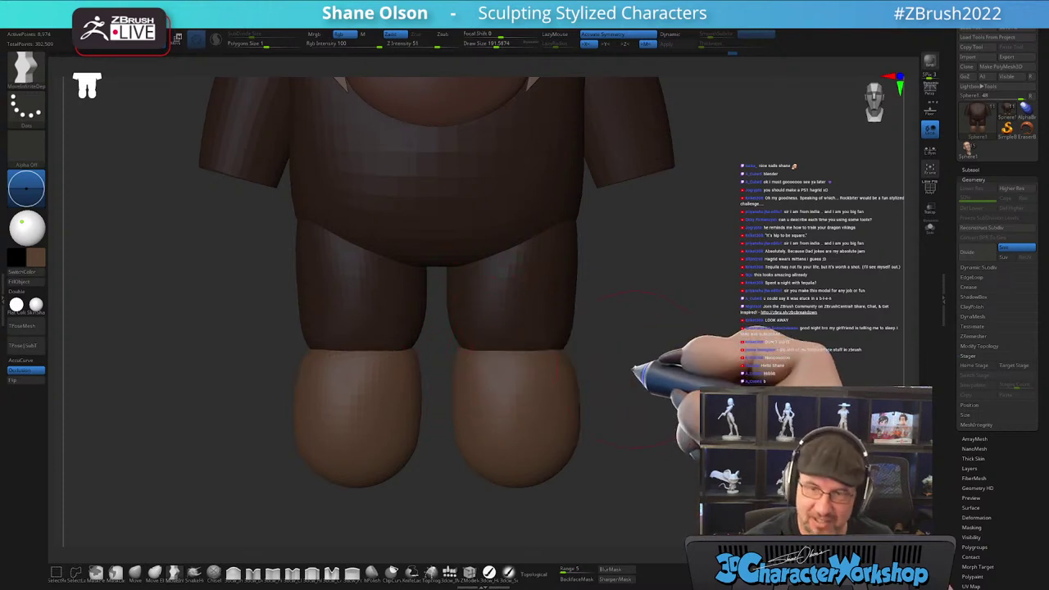
pyautogui.keyDown('alt'); pyautogui.moveTo(624, 360); pyautogui.dragTo(634, 375); pyautogui.keyUp('alt')
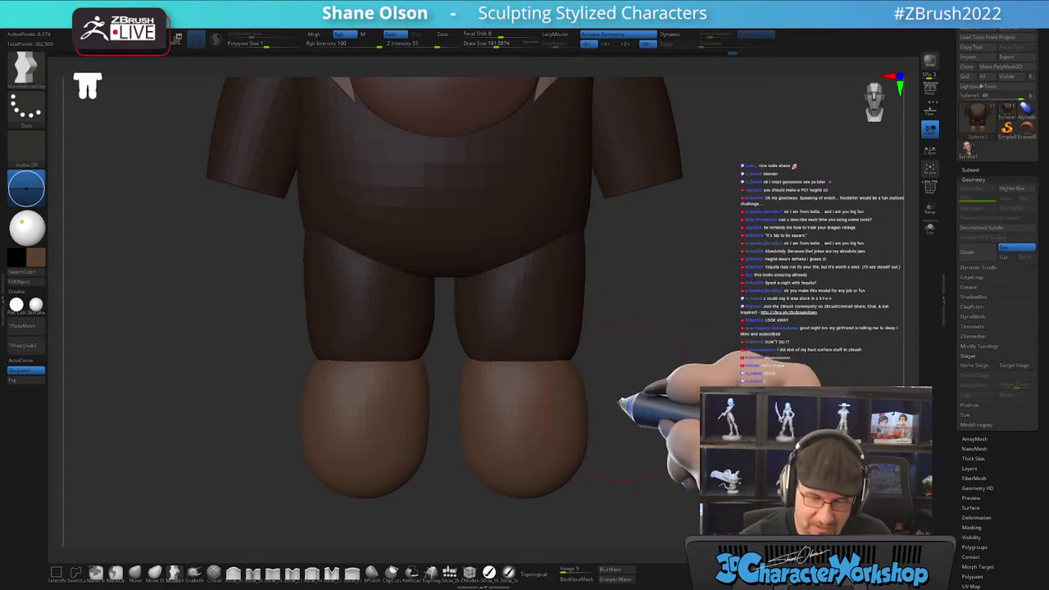
# - Invert the mask to protect the lower legs, then reshape and smooth the trouser hems around them at draw size about 136
pyautogui.keyDown('ctrl'); pyautogui.click(629, 382); pyautogui.keyUp('ctrl')
pyautogui.moveTo(479, 361); pyautogui.dragTo(467, 363)
pyautogui.press('s')
pyautogui.press(']')
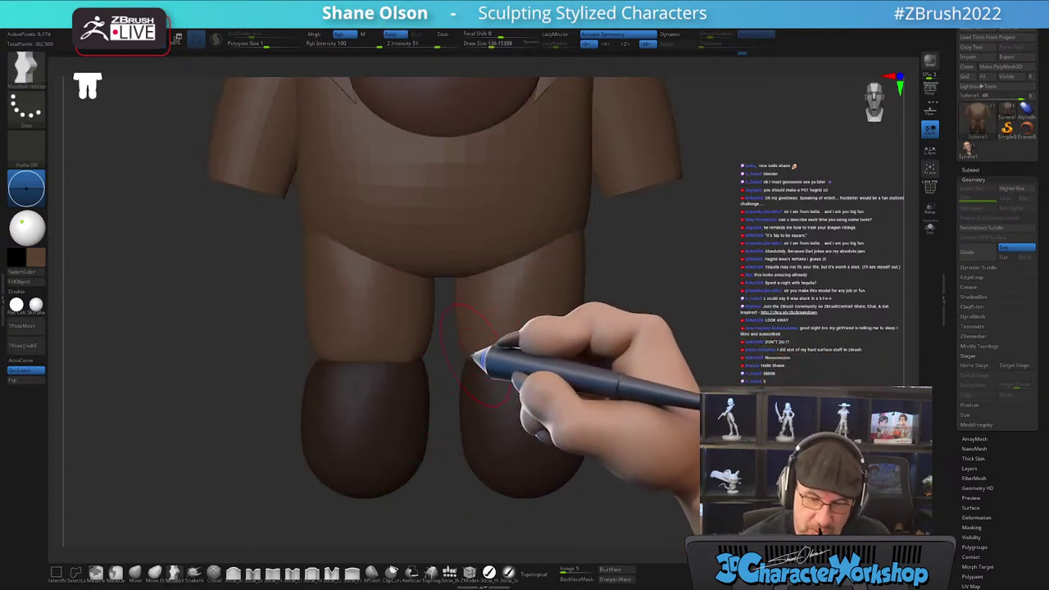
pyautogui.moveTo(571, 358); pyautogui.dragTo(586, 392)
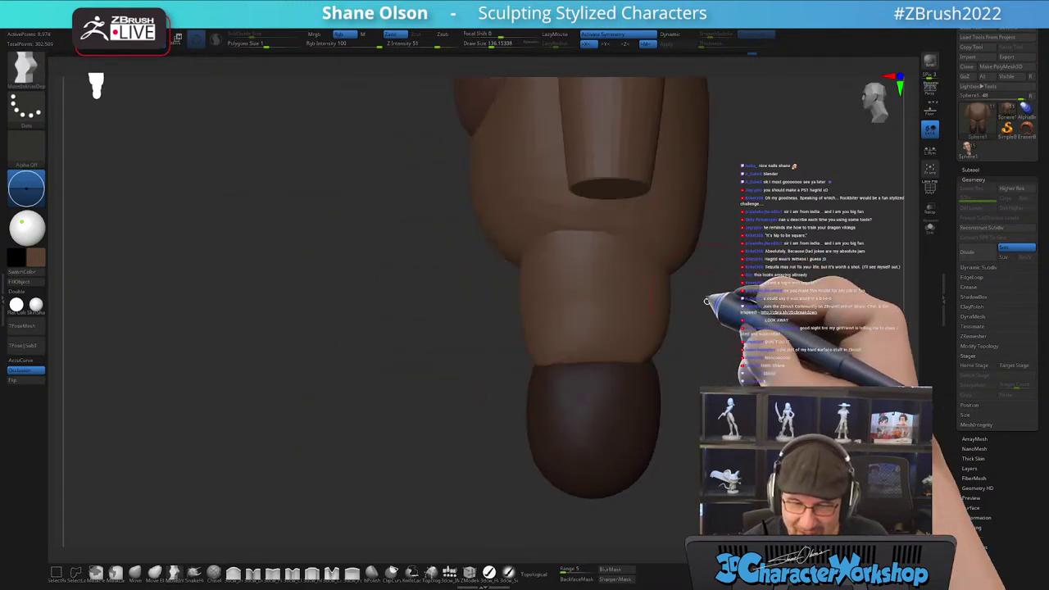
pyautogui.moveTo(711, 363)
pyautogui.mouseDown()
pyautogui.moveTo(742, 366)
pyautogui.moveTo(705, 380)
pyautogui.mouseUp()
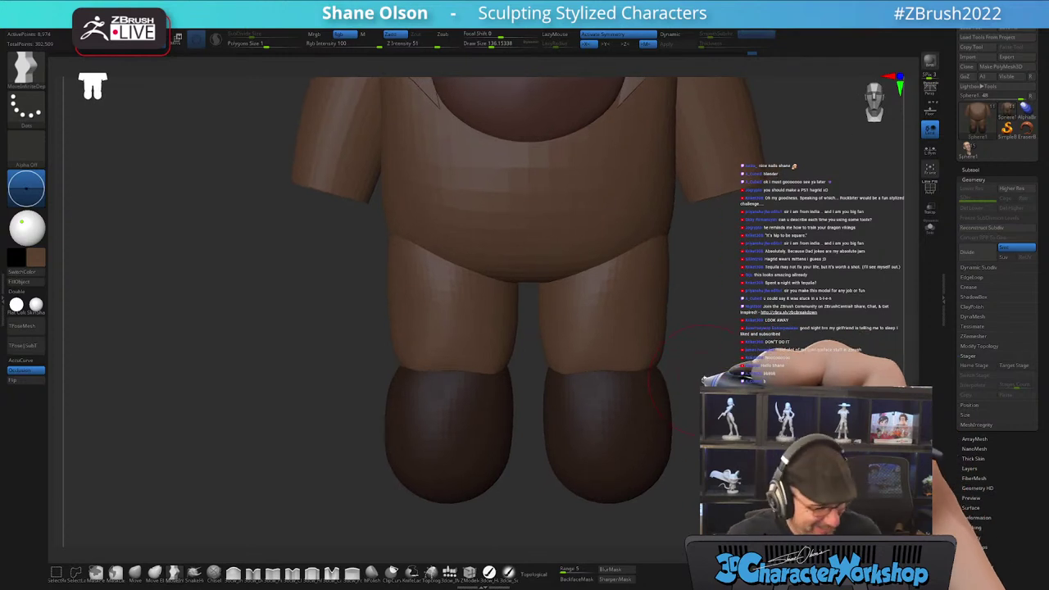
pyautogui.click(253, 572)
pyautogui.moveTo(562, 368)
pyautogui.keyDown('shift'); pyautogui.mouseDown()
pyautogui.moveTo(627, 382)
pyautogui.moveTo(648, 362)
pyautogui.mouseUp(); pyautogui.keyUp('shift')
pyautogui.moveTo(739, 394)
pyautogui.mouseDown()
pyautogui.moveTo(679, 389)
pyautogui.moveTo(731, 385)
pyautogui.mouseUp()
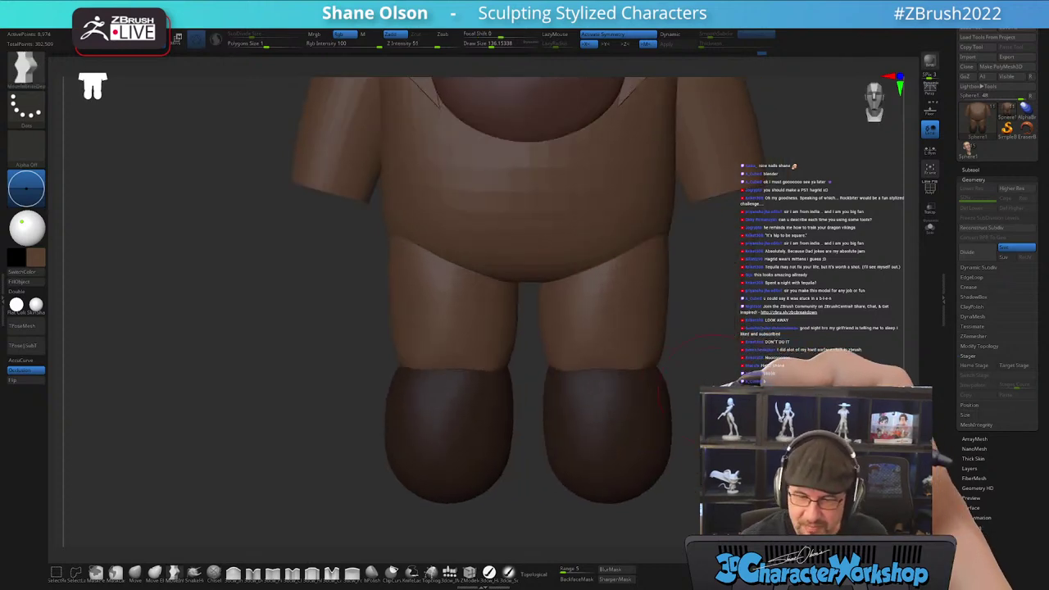
# - Invert the mask onto the upper body, separate the lower legs into their own subtool and clear the mask
pyautogui.keyDown('ctrl'); pyautogui.click(682, 441); pyautogui.keyUp('ctrl')
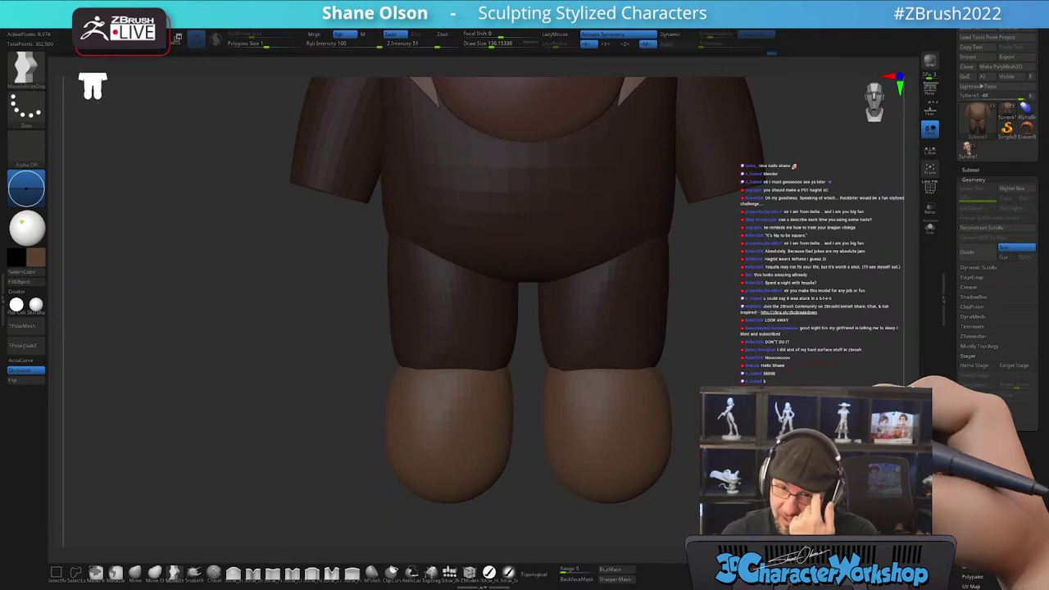
pyautogui.keyDown('alt'); pyautogui.moveTo(726, 355); pyautogui.dragTo(668, 342); pyautogui.keyUp('alt')
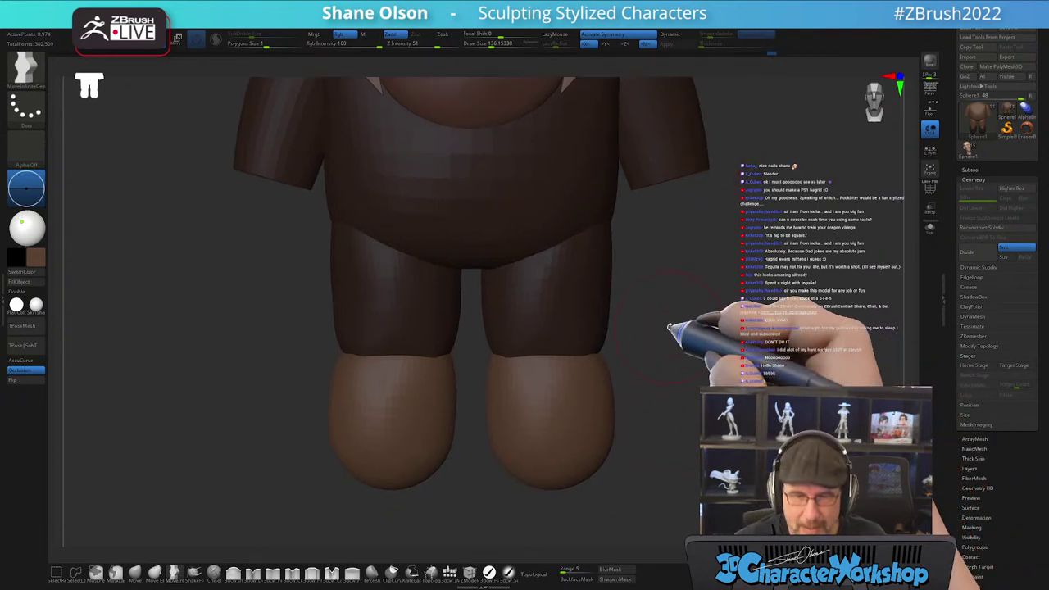
pyautogui.moveTo(749, 327)
pyautogui.keyDown('ctrl'); pyautogui.mouseDown()
pyautogui.moveTo(732, 283)
pyautogui.moveTo(755, 279)
pyautogui.moveTo(749, 300)
pyautogui.moveTo(735, 300)
pyautogui.moveTo(738, 286)
pyautogui.moveTo(679, 323)
pyautogui.moveTo(691, 304)
pyautogui.mouseUp(); pyautogui.keyUp('ctrl')
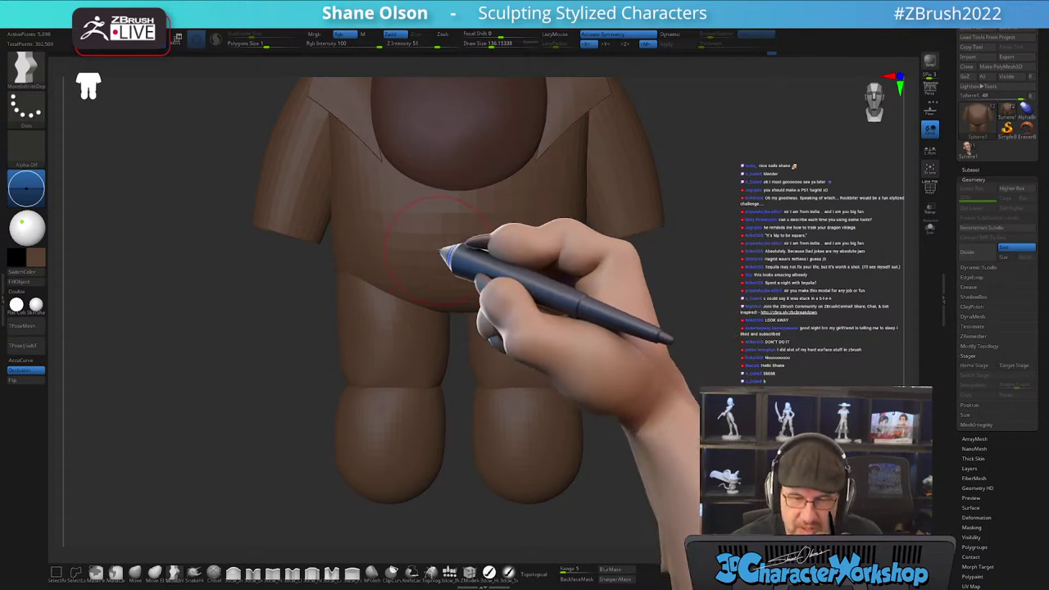
# - Show polyframes, expand the subtool list and examine the body's polygroups and proportions from the front and side
pyautogui.hotkey('shift', 'f')
pyautogui.keyDown('alt'); pyautogui.moveTo(844, 237); pyautogui.dragTo(809, 322); pyautogui.keyUp('alt')
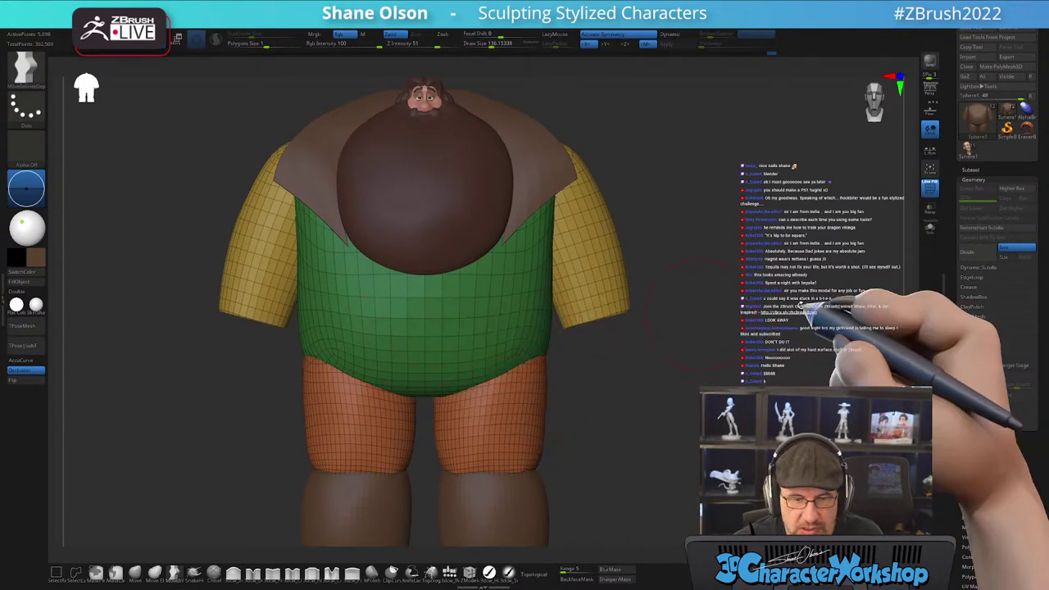
pyautogui.click(1006, 169)
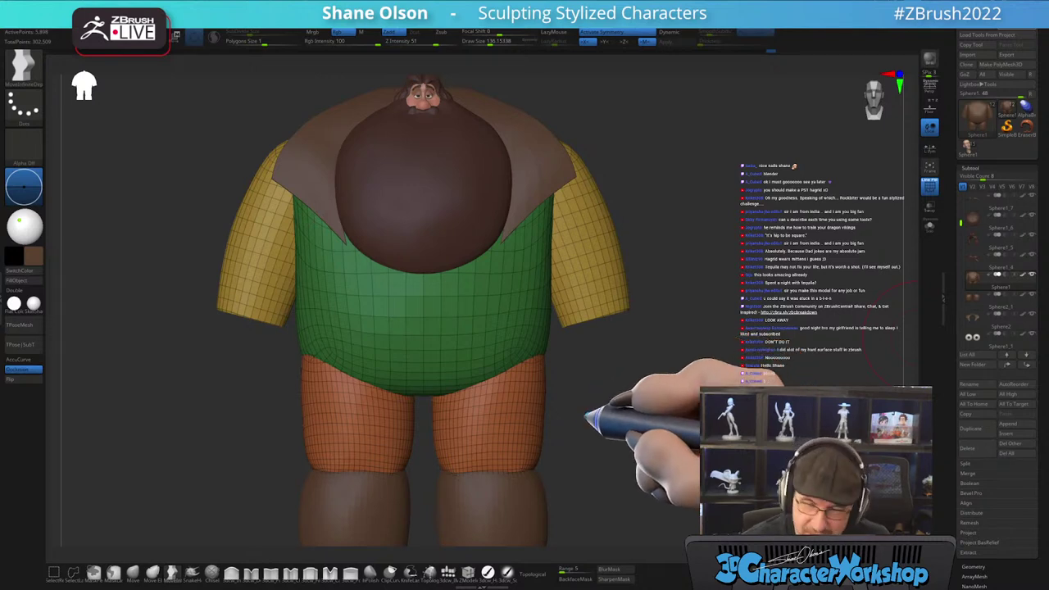
pyautogui.keyDown('alt'); pyautogui.moveTo(586, 438); pyautogui.dragTo(585, 416); pyautogui.keyUp('alt')
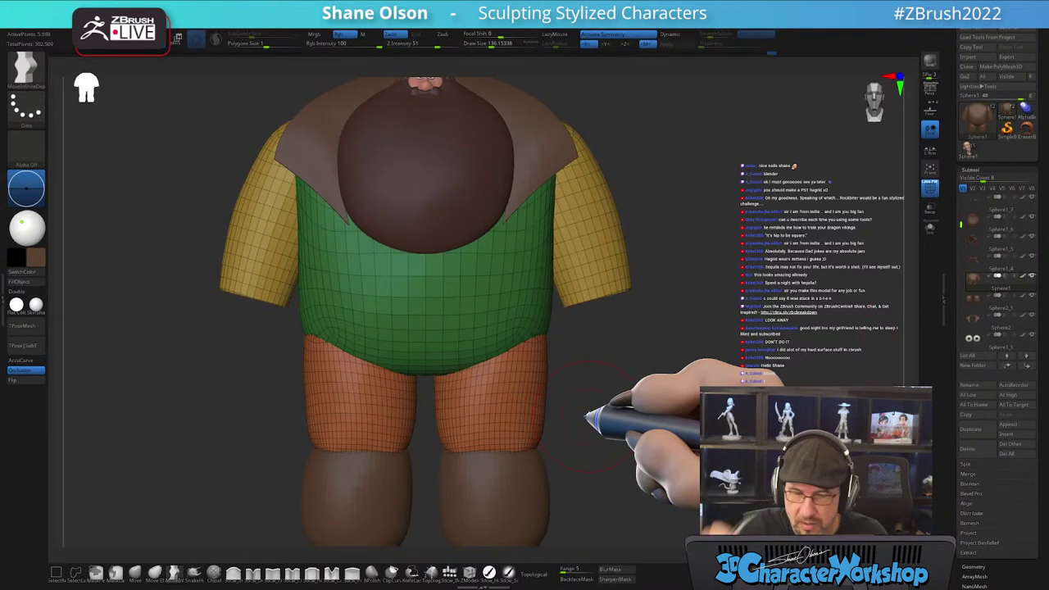
pyautogui.moveTo(631, 385); pyautogui.dragTo(619, 345)
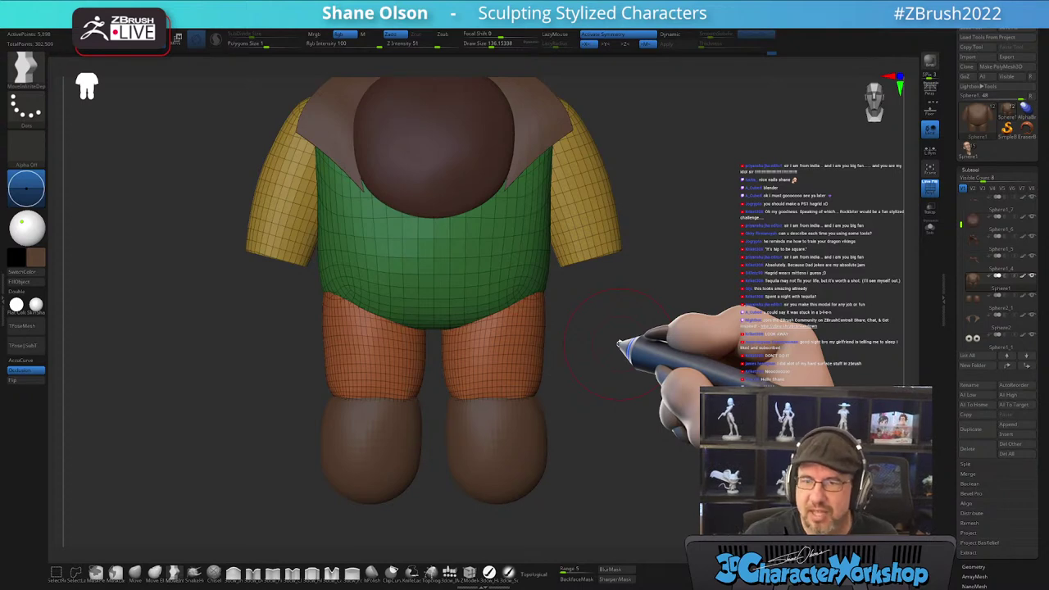
pyautogui.moveTo(604, 379); pyautogui.dragTo(533, 472)
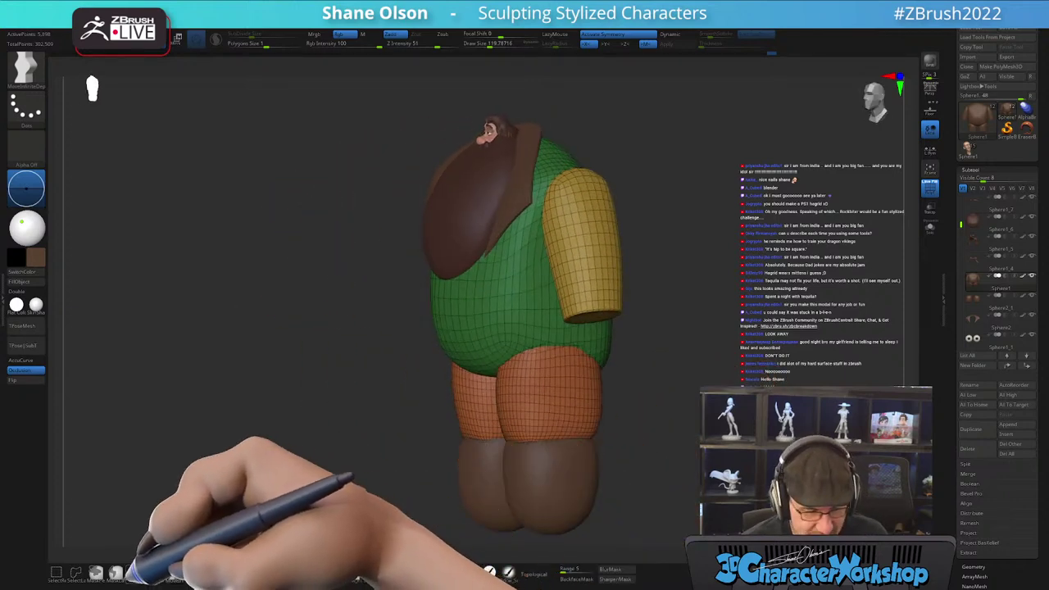
# - Reshape the lower legs with the Move brush at draw size about 101, and duplicate the body subtool
pyautogui.moveTo(402, 465); pyautogui.dragTo(543, 416)
pyautogui.moveTo(545, 416)
pyautogui.mouseDown(button='right')
pyautogui.moveTo(505, 418)
pyautogui.moveTo(599, 436)
pyautogui.mouseUp(button='right')
pyautogui.press(']')
pyautogui.moveTo(602, 438); pyautogui.dragTo(491, 397)
pyautogui.moveTo(680, 414); pyautogui.dragTo(605, 454)
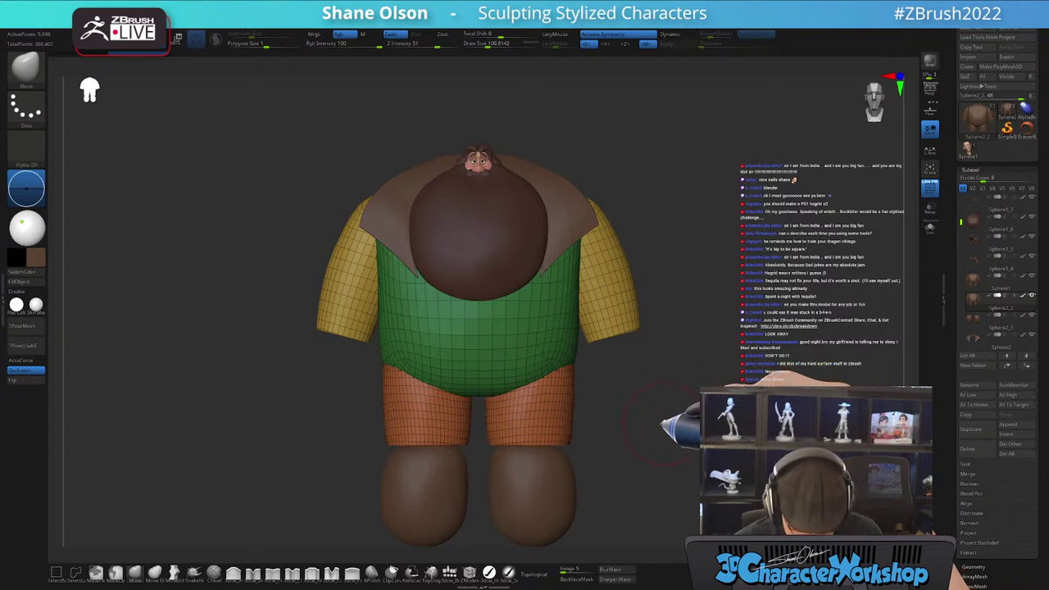
# - Slice away the duplicate's torso above the waist with a horizontal KnifeCurve cut and isolate the subtool
pyautogui.press('b')
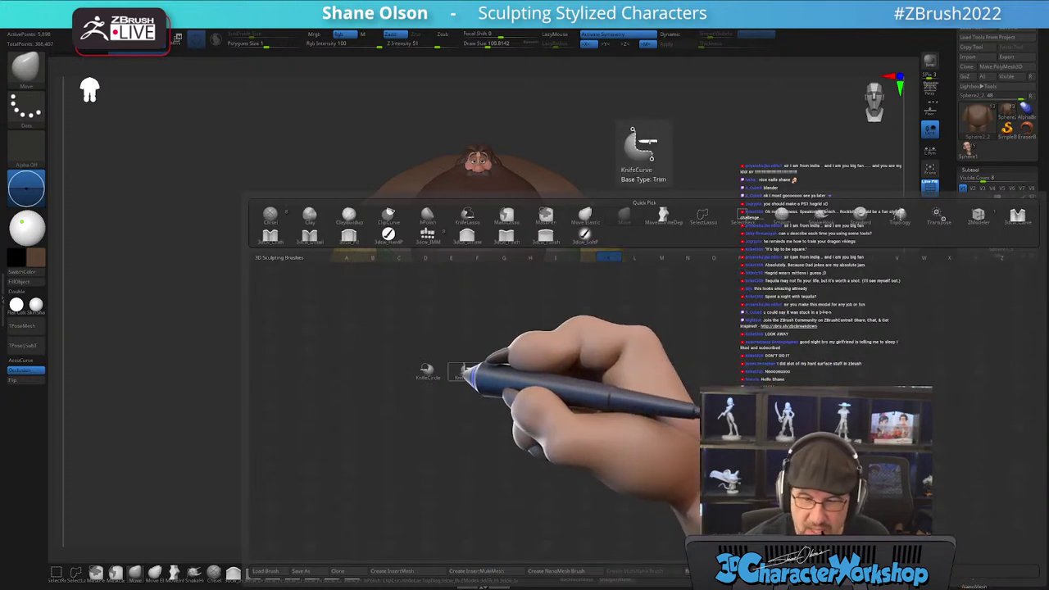
pyautogui.click(467, 371)
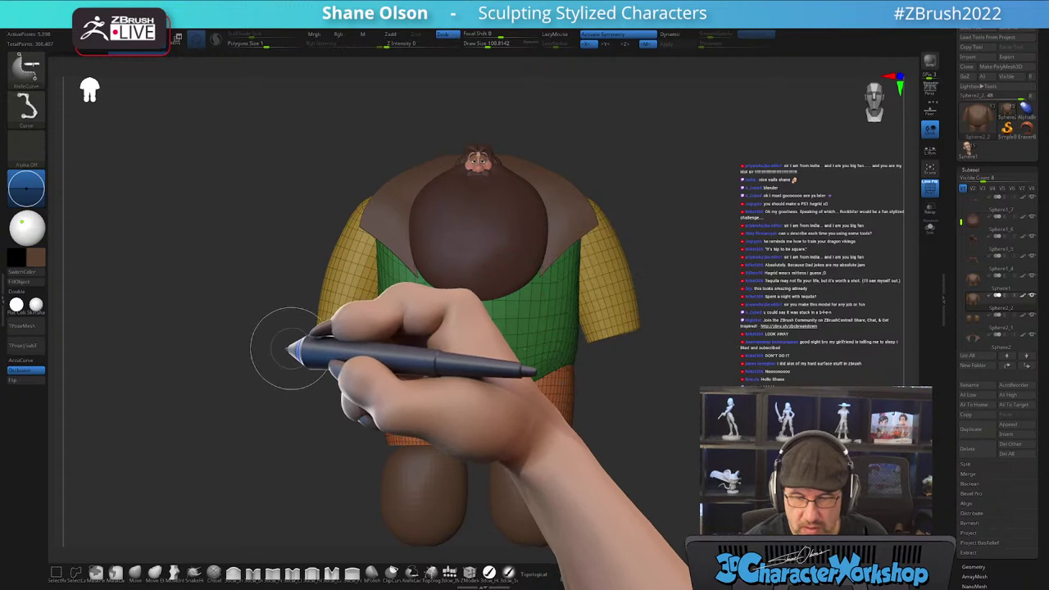
pyautogui.keyDown('ctrl'); pyautogui.keyDown('shift'); pyautogui.moveTo(225, 354); pyautogui.dragTo(685, 349); pyautogui.keyUp('shift'); pyautogui.keyUp('ctrl')
pyautogui.click(929, 228)
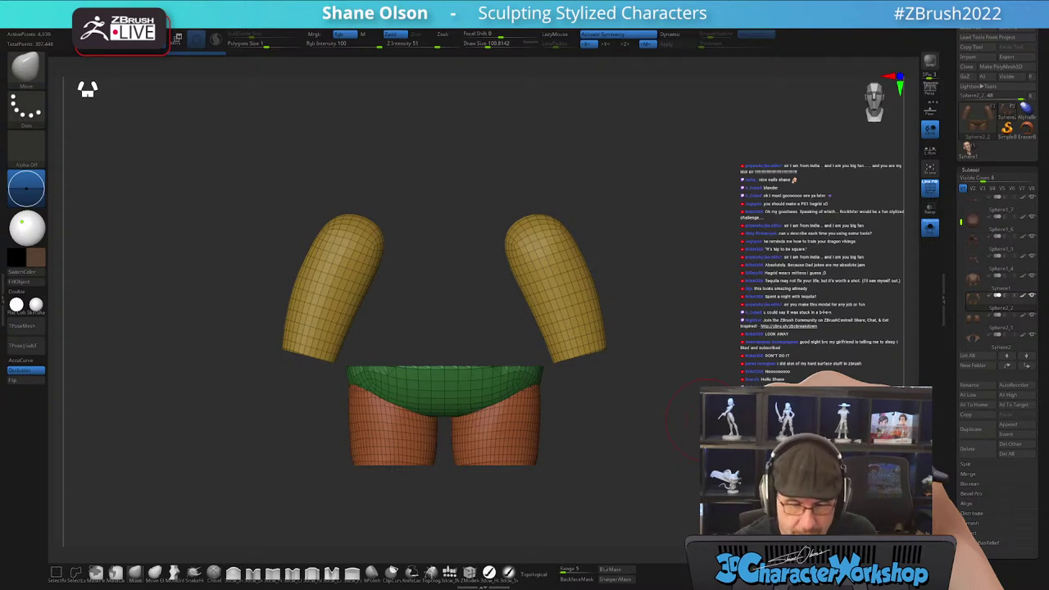
# - Hide both arms of the duplicated body and delete the hidden geometry, leaving only the hips and legs
pyautogui.moveTo(581, 286); pyautogui.dragTo(610, 367)
pyautogui.moveTo(581, 451)
pyautogui.mouseDown()
pyautogui.moveTo(581, 343)
pyautogui.moveTo(575, 443)
pyautogui.mouseUp()
pyautogui.hotkey('ctrl', 'shift')
pyautogui.keyDown('ctrl'); pyautogui.keyDown('shift'); pyautogui.click(555, 255); pyautogui.keyUp('shift'); pyautogui.keyUp('ctrl')
pyautogui.keyDown('ctrl'); pyautogui.keyDown('shift'); pyautogui.click(580, 252); pyautogui.keyUp('shift'); pyautogui.keyUp('ctrl')
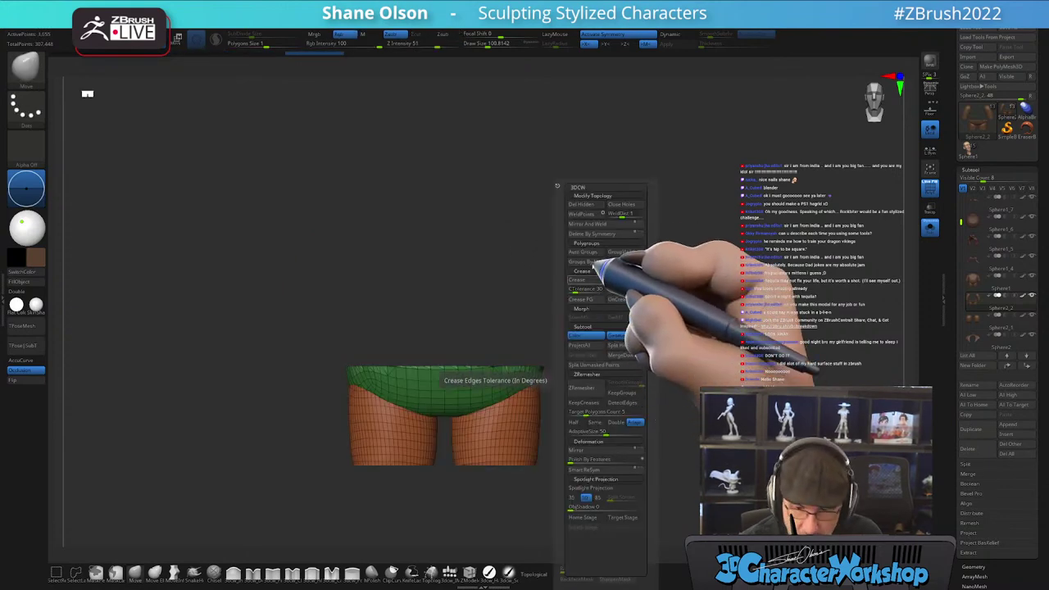
pyautogui.moveTo(603, 327); pyautogui.dragTo(506, 432)
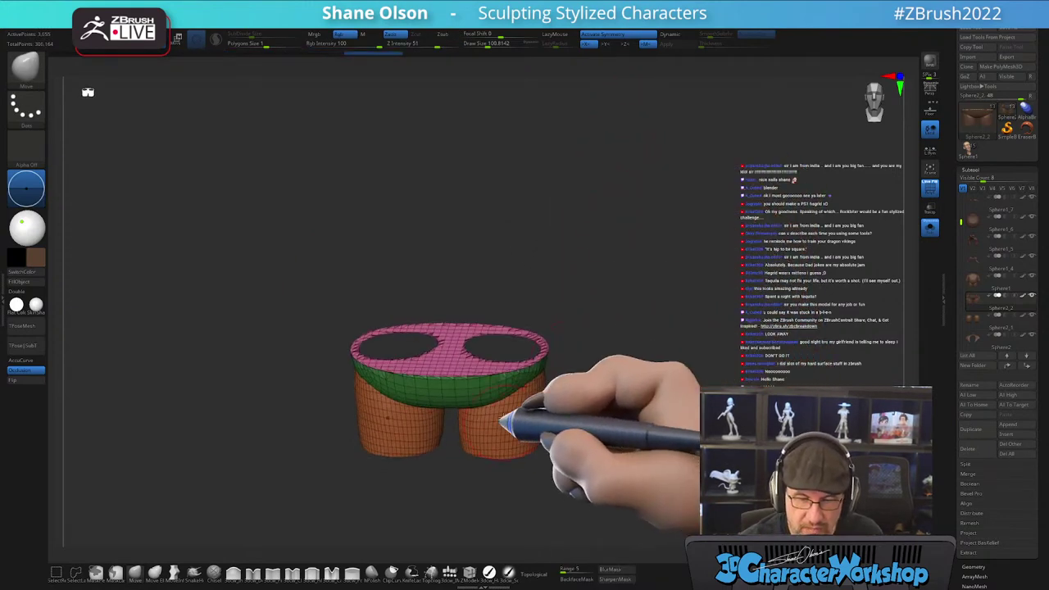
# - Examine the topology of the cut waist surface and its leg openings from above, with the subtool isolated
pyautogui.moveTo(606, 375); pyautogui.dragTo(587, 398)
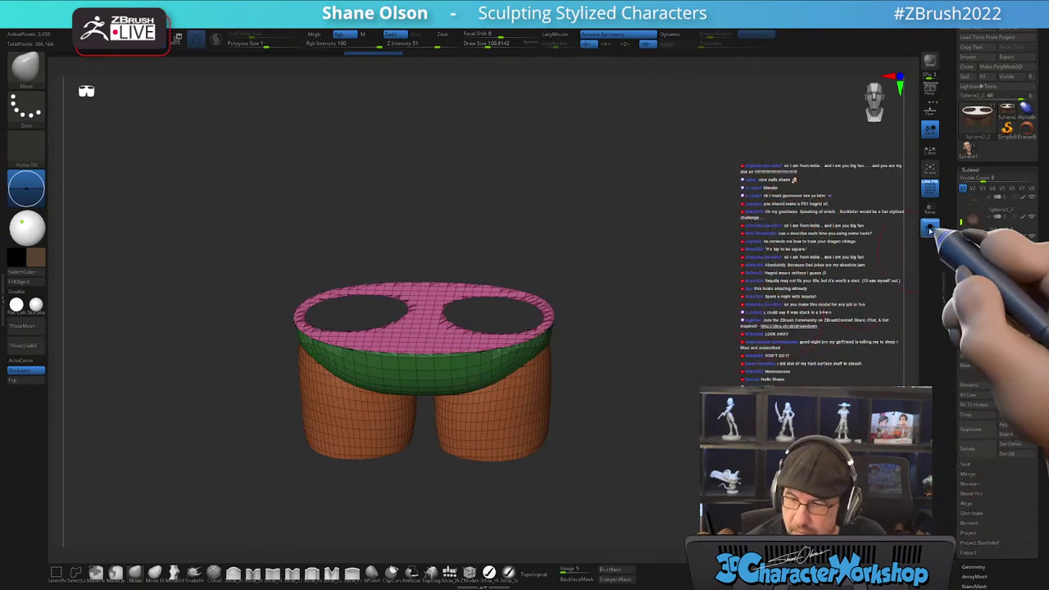
pyautogui.click(930, 228)
pyautogui.click(930, 228)
pyautogui.keyDown('alt'); pyautogui.moveTo(667, 316); pyautogui.dragTo(673, 409); pyautogui.keyUp('alt')
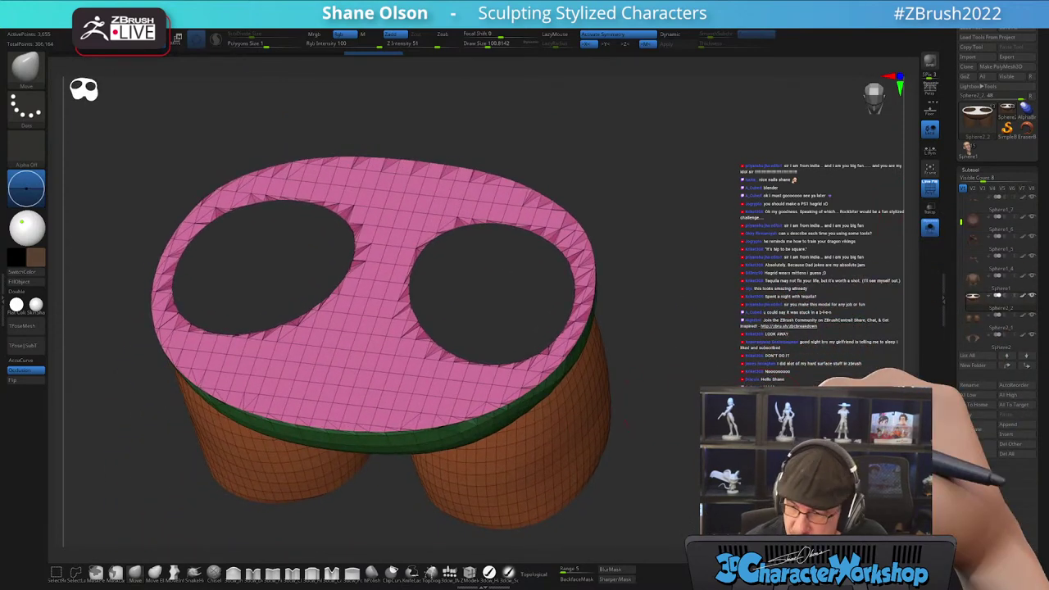
pyautogui.moveTo(766, 402); pyautogui.dragTo(763, 383)
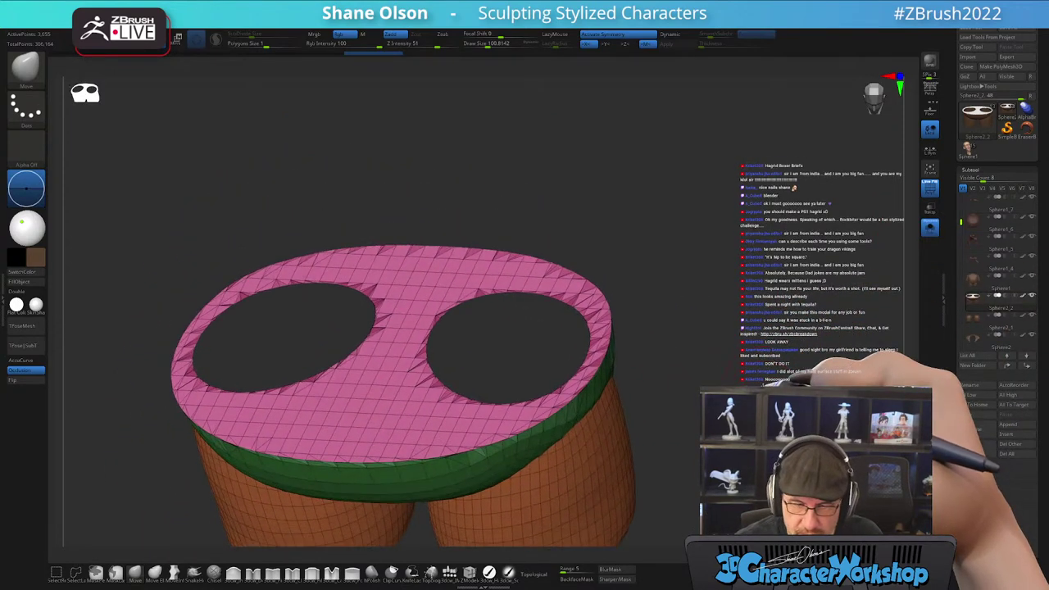
pyautogui.keyDown('alt'); pyautogui.moveTo(507, 195); pyautogui.dragTo(520, 169); pyautogui.keyUp('alt')
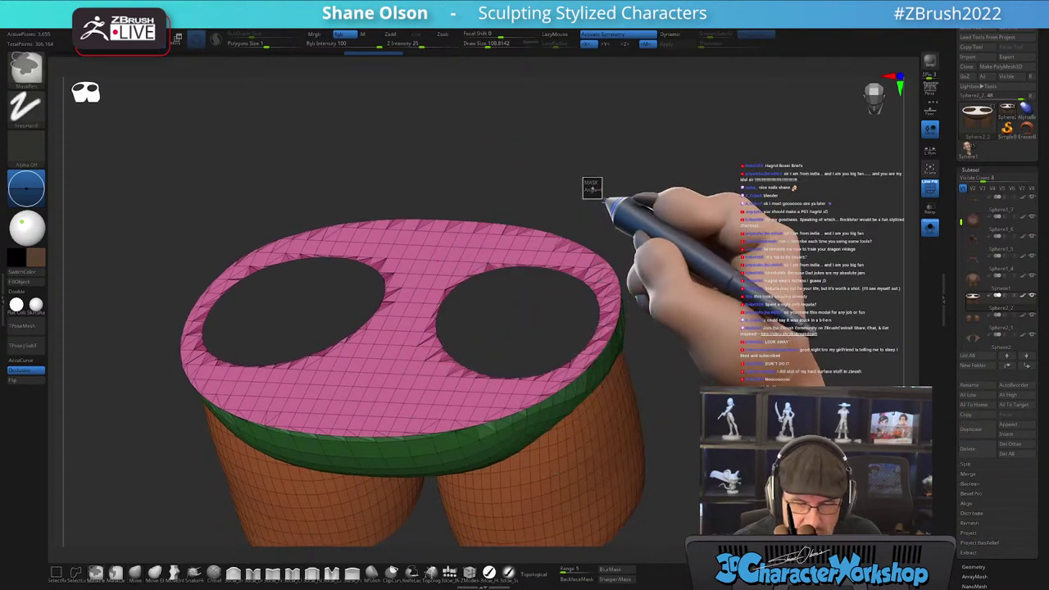
pyautogui.moveTo(664, 187); pyautogui.dragTo(685, 209)
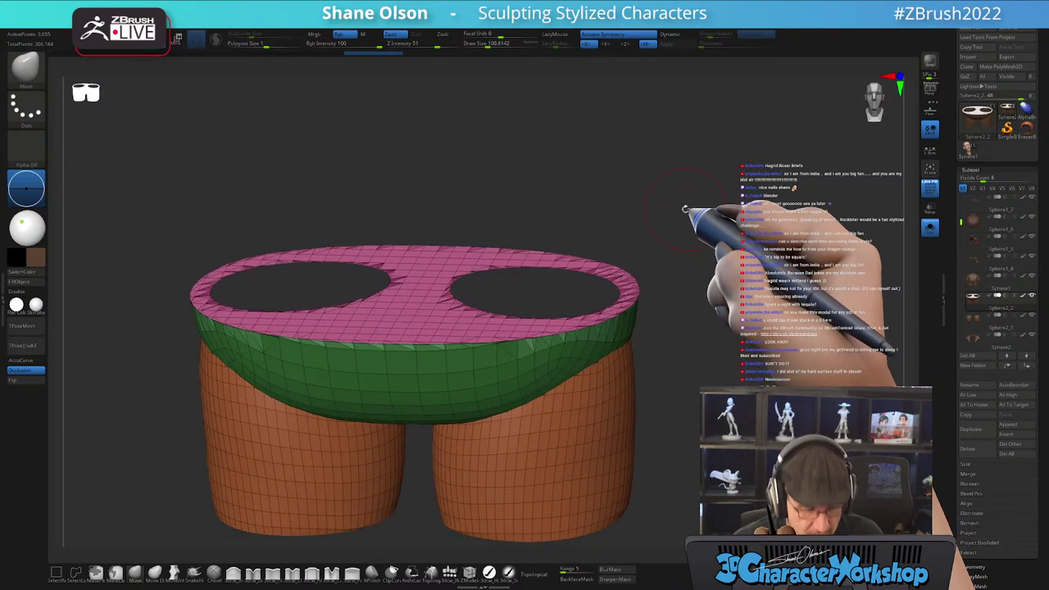
pyautogui.click(930, 228)
pyautogui.click(929, 228)
pyautogui.keyDown('alt'); pyautogui.moveTo(807, 367); pyautogui.dragTo(758, 261); pyautogui.keyUp('alt')
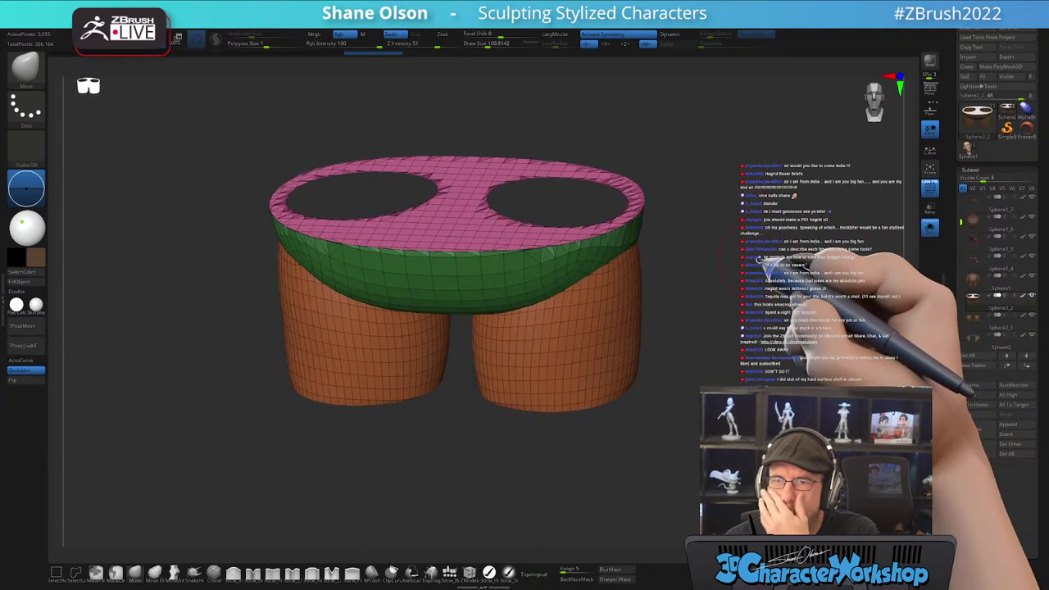
pyautogui.moveTo(740, 187); pyautogui.dragTo(740, 304)
pyautogui.moveTo(714, 212); pyautogui.dragTo(686, 285)
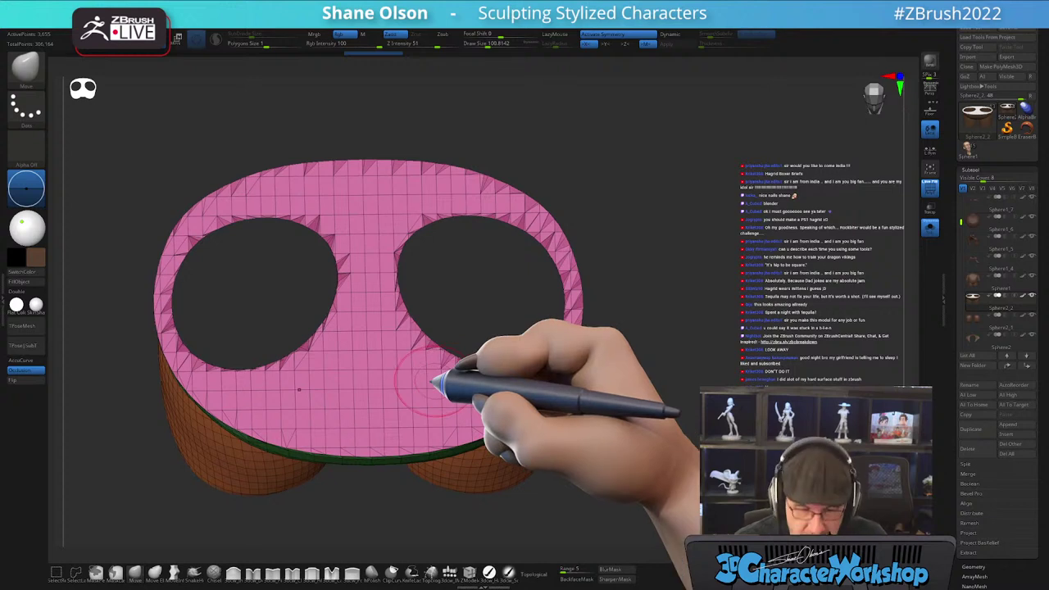
pyautogui.press('space')
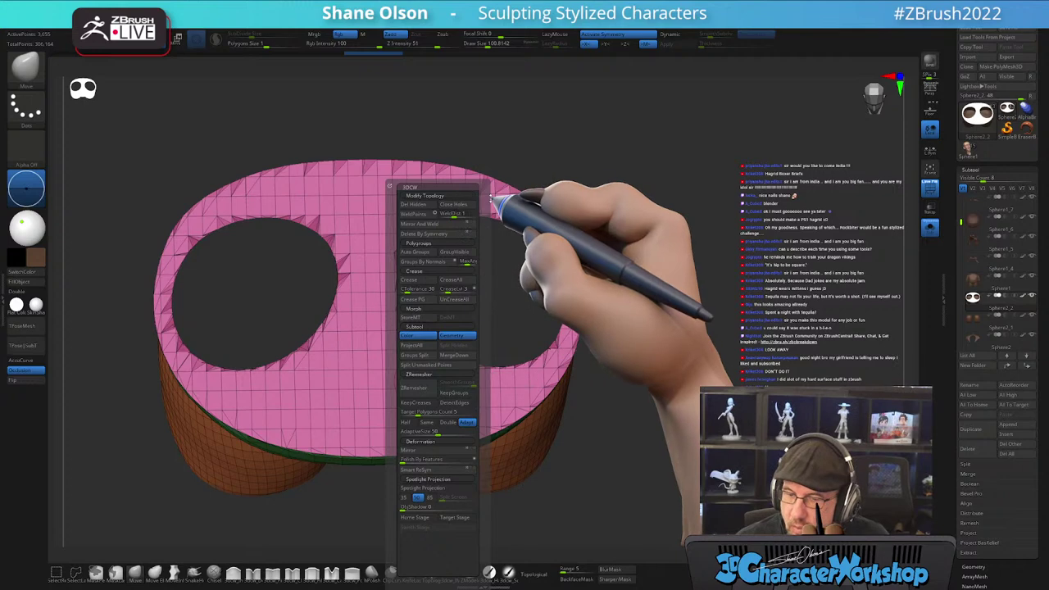
# - Isolate the hips from the leg polygroups by visibility and split the hidden legs into a separate subtool
pyautogui.moveTo(642, 202); pyautogui.dragTo(691, 227)
pyautogui.hotkey('ctrl', 'shift')
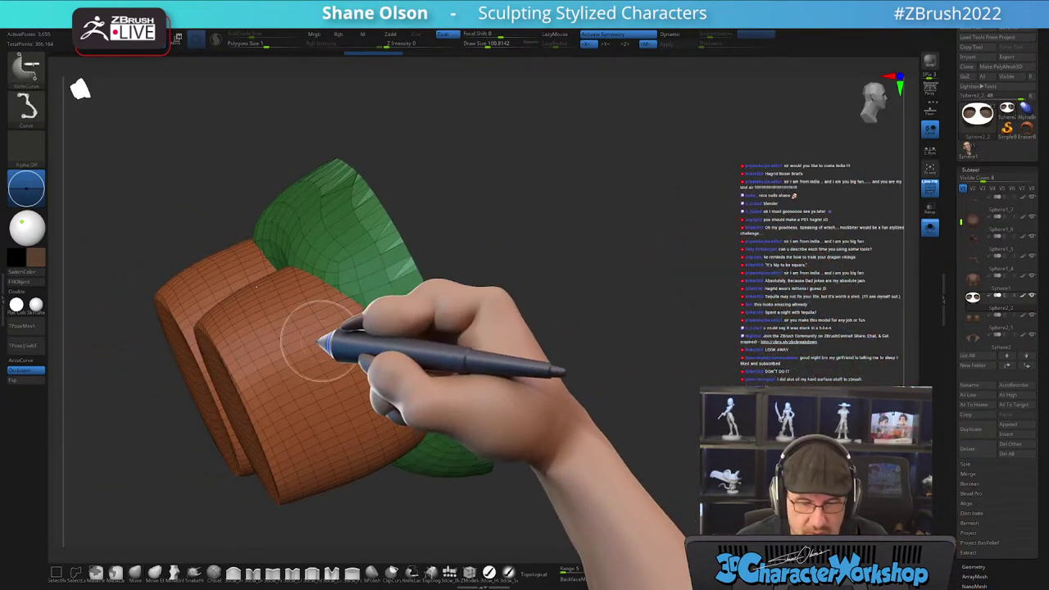
pyautogui.moveTo(681, 274); pyautogui.dragTo(620, 288)
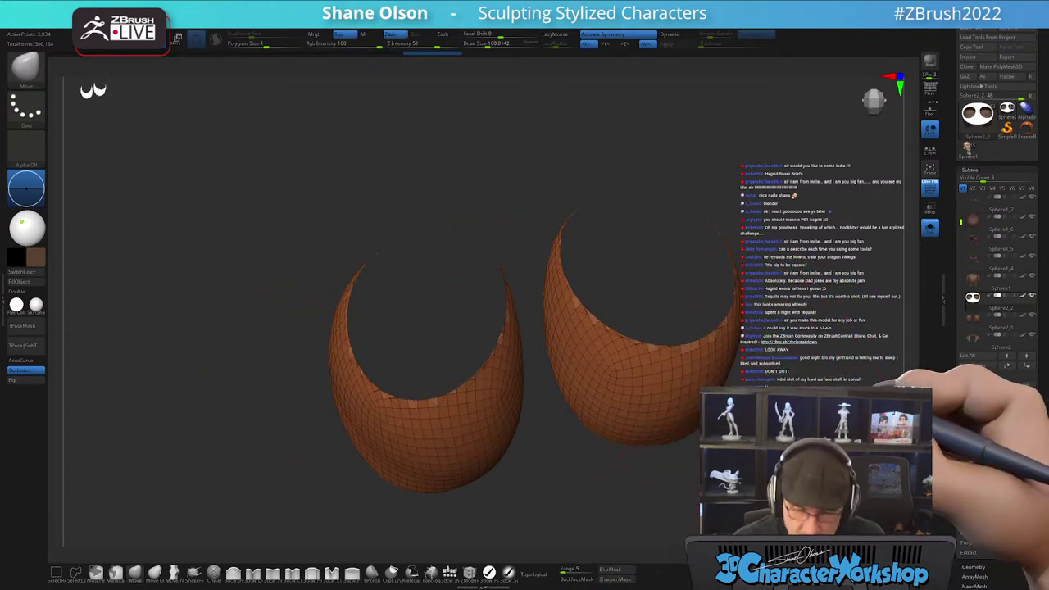
pyautogui.keyDown('alt'); pyautogui.moveTo(823, 405); pyautogui.dragTo(713, 402); pyautogui.keyUp('alt')
pyautogui.hotkey('ctrl', 'shift')
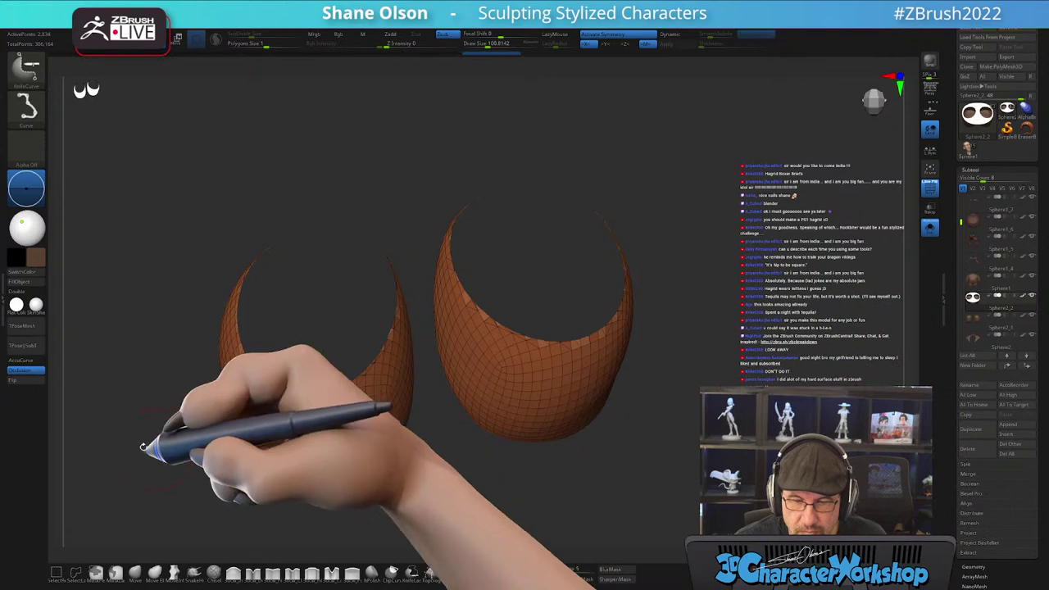
pyautogui.keyDown('ctrl'); pyautogui.keyDown('shift'); pyautogui.moveTo(655, 313); pyautogui.dragTo(758, 366); pyautogui.keyUp('shift'); pyautogui.keyUp('ctrl')
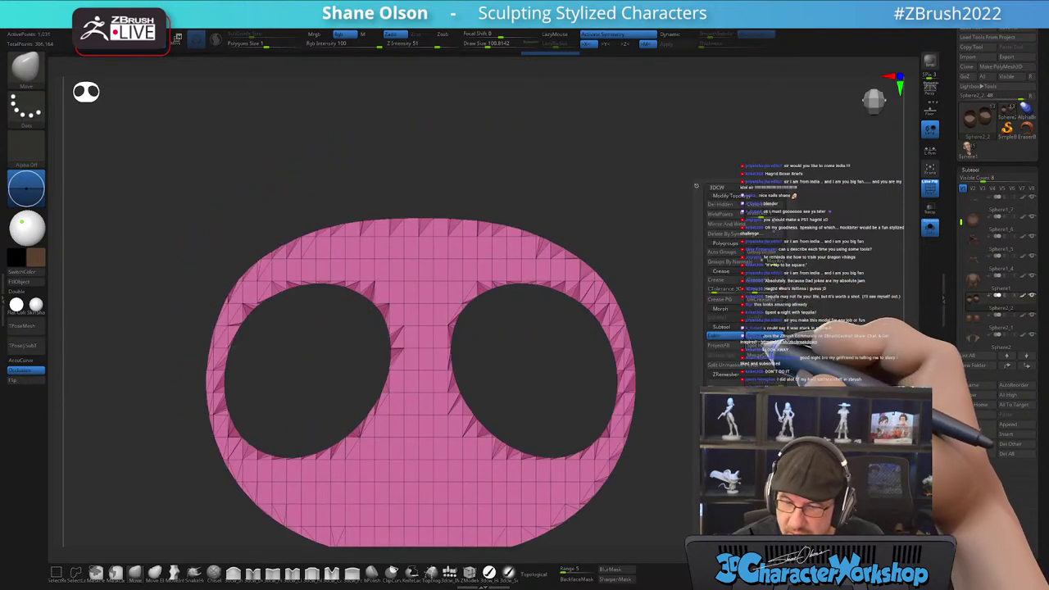
pyautogui.click(762, 346)
pyautogui.keyDown('alt'); pyautogui.moveTo(759, 359); pyautogui.dragTo(757, 354); pyautogui.keyUp('alt')
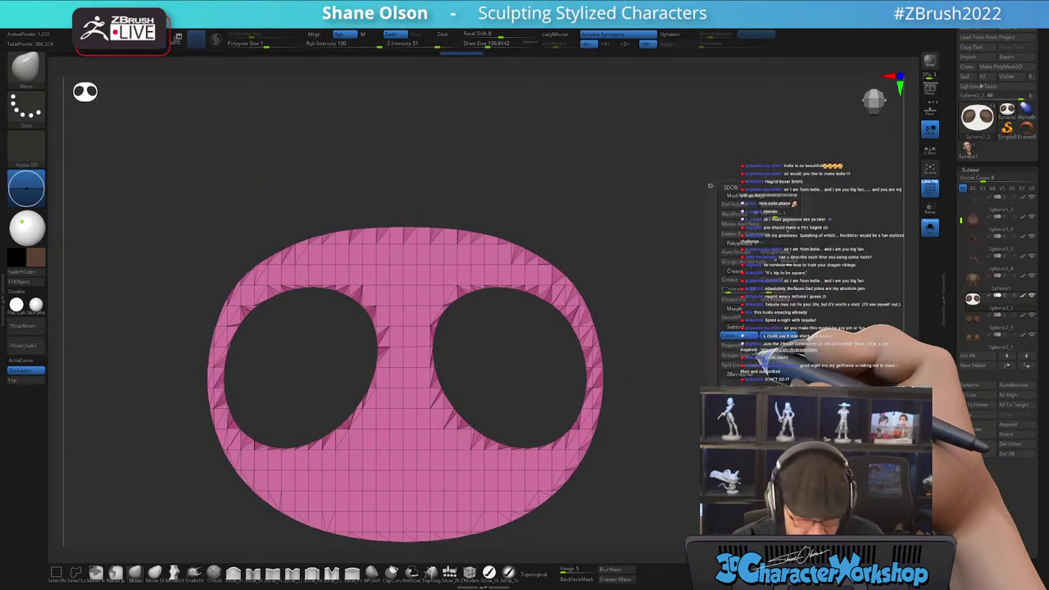
# - Close the open leg holes in the hips subtool
pyautogui.click(780, 204)
pyautogui.keyDown('alt'); pyautogui.moveTo(674, 388); pyautogui.dragTo(710, 317); pyautogui.keyUp('alt')
pyautogui.keyDown('alt'); pyautogui.moveTo(698, 276); pyautogui.dragTo(705, 338); pyautogui.keyUp('alt')
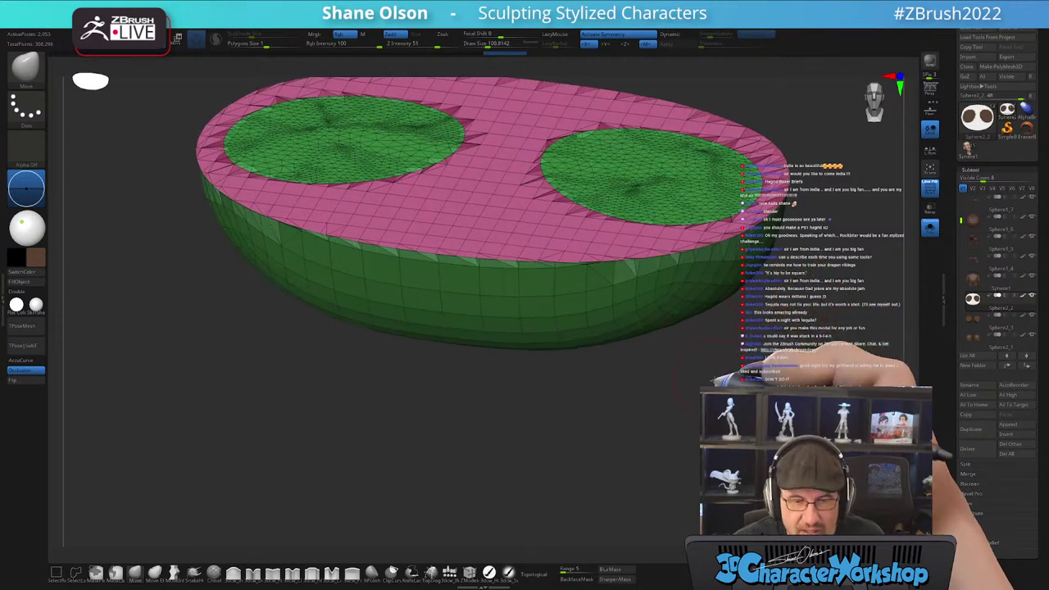
pyautogui.keyDown('alt'); pyautogui.moveTo(734, 371); pyautogui.dragTo(731, 386); pyautogui.keyUp('alt')
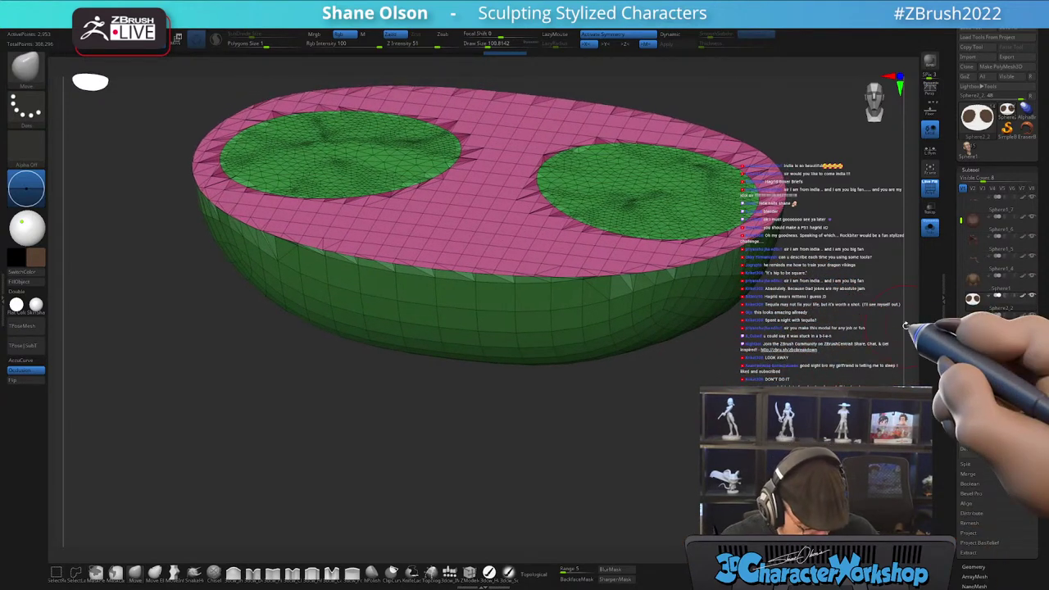
# - Select the separated legs subtool and close the holes at its open ends
pyautogui.click(981, 322)
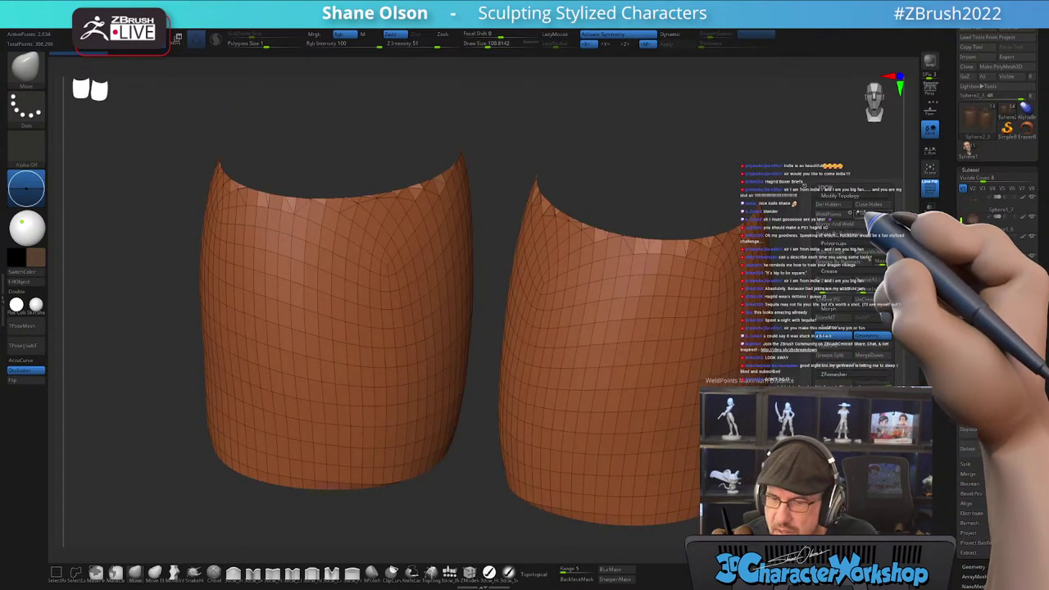
pyautogui.click(873, 210)
pyautogui.moveTo(831, 304)
pyautogui.keyDown('shift'); pyautogui.mouseDown()
pyautogui.moveTo(857, 299)
pyautogui.moveTo(840, 297)
pyautogui.mouseUp(); pyautogui.keyUp('shift')
pyautogui.press('f')
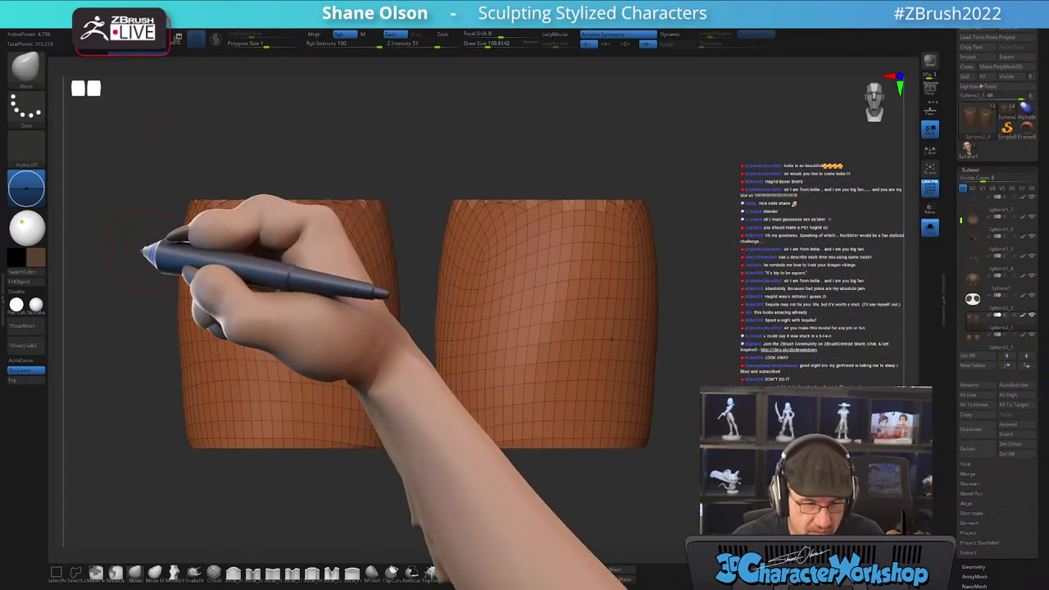
# - Trim the upper ends of both legs with a horizontal KnifeCurve cut and show the other subtools again
pyautogui.moveTo(122, 248)
pyautogui.keyDown('ctrl'); pyautogui.keyDown('shift'); pyautogui.mouseDown()
pyautogui.moveTo(628, 288)
pyautogui.moveTo(780, 151)
pyautogui.mouseUp(); pyautogui.keyUp('shift'); pyautogui.keyUp('ctrl')
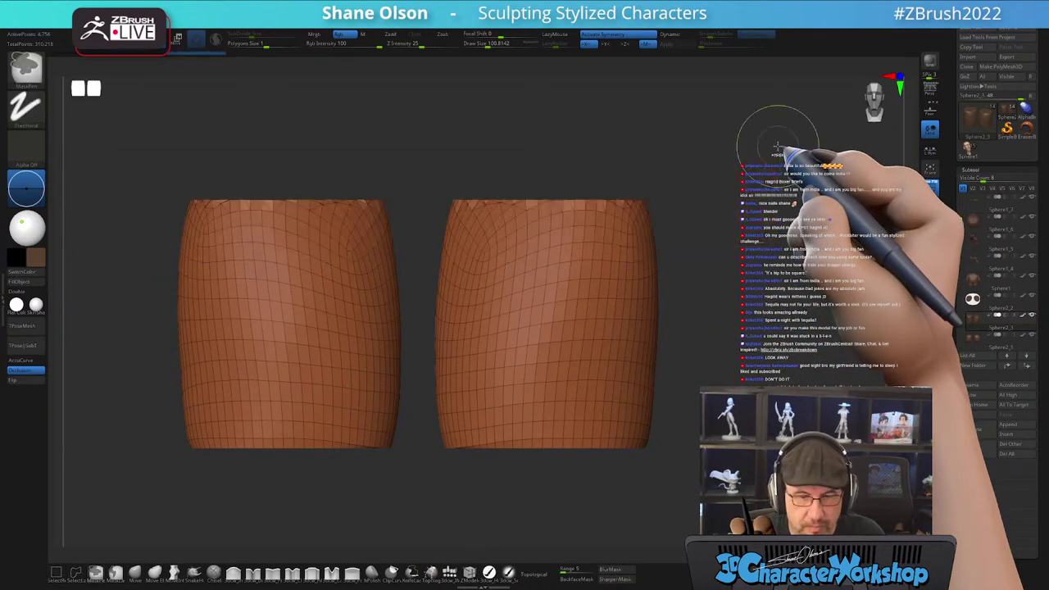
pyautogui.press('b')
pyautogui.press('k')
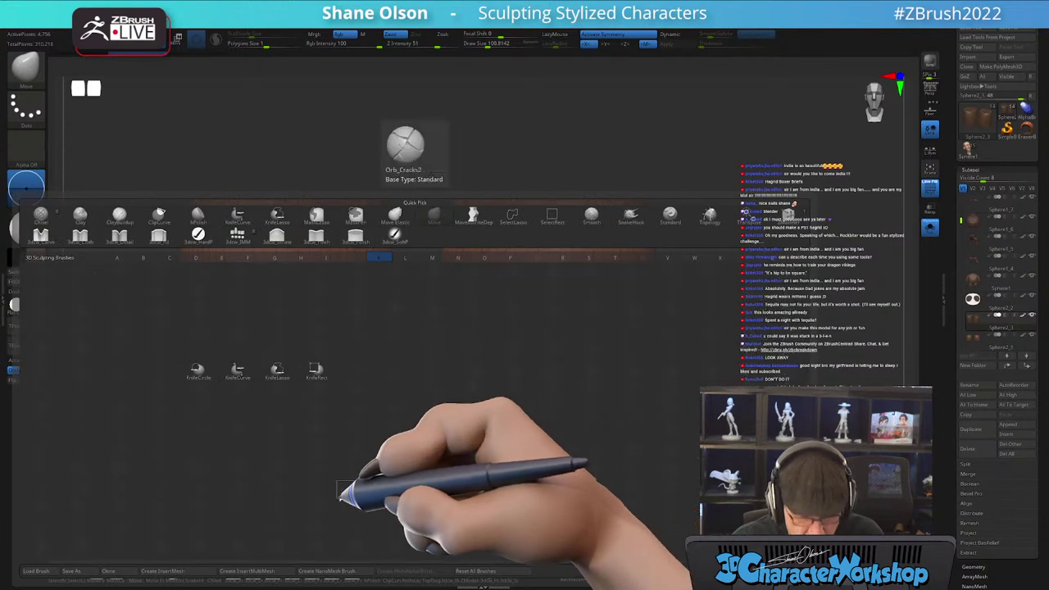
pyautogui.click(232, 370)
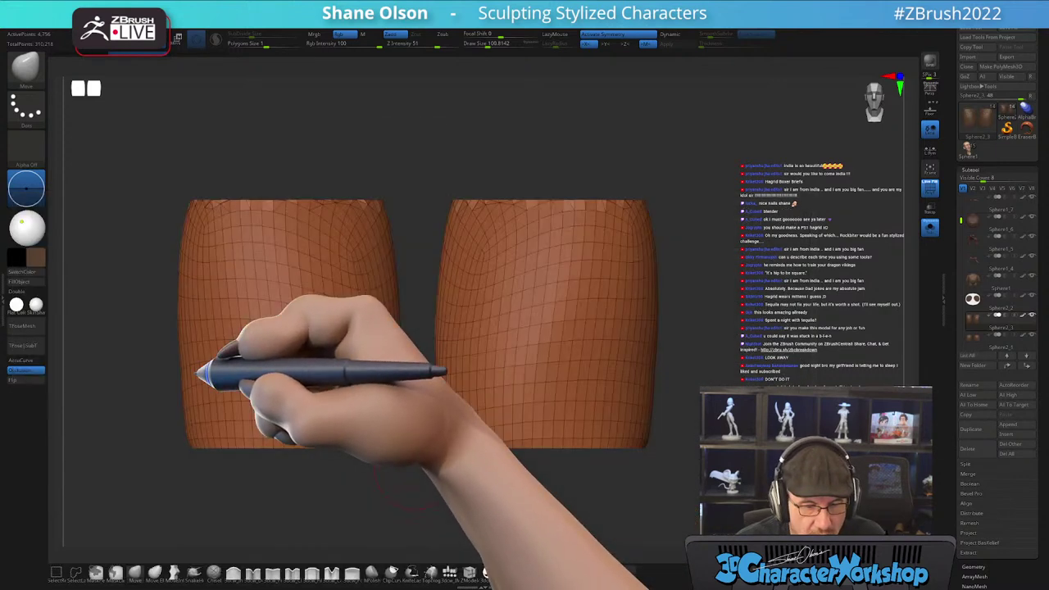
pyautogui.press('b')
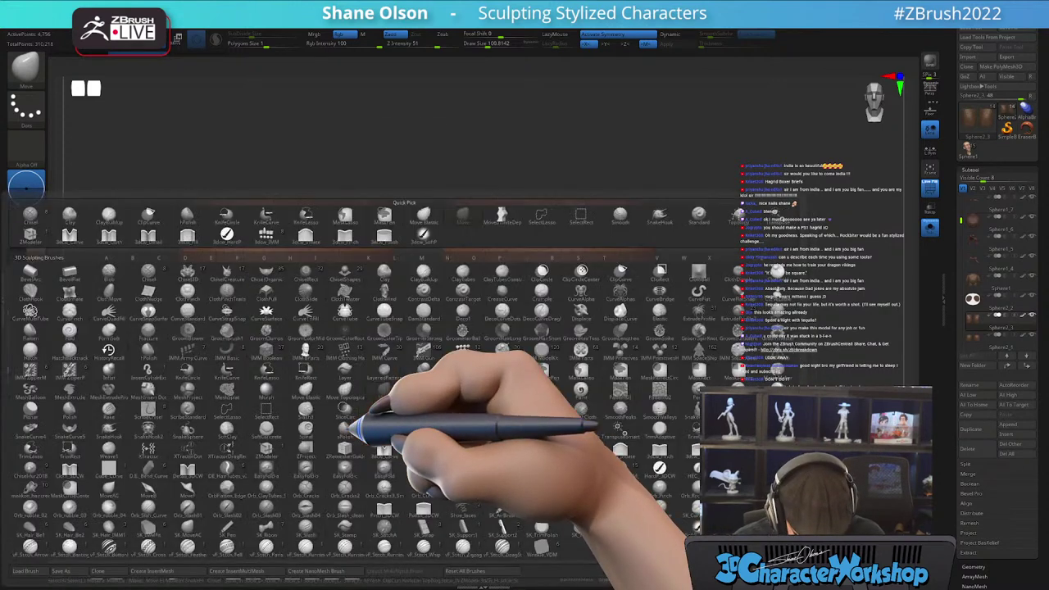
pyautogui.press('k')
pyautogui.click(228, 369)
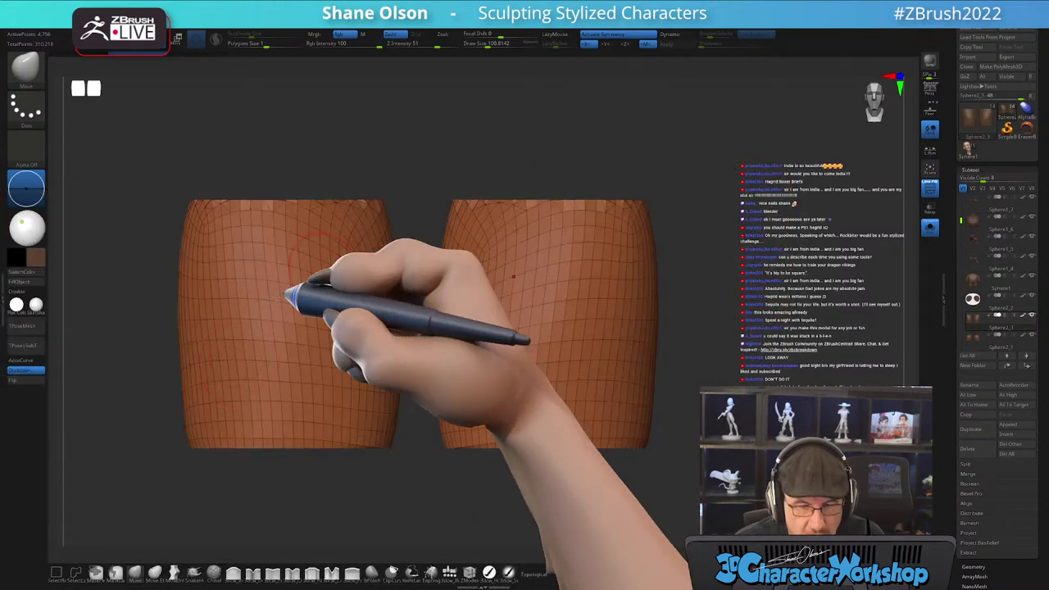
pyautogui.keyDown('ctrl'); pyautogui.keyDown('shift'); pyautogui.moveTo(127, 250); pyautogui.dragTo(702, 248); pyautogui.keyUp('shift'); pyautogui.keyUp('ctrl')
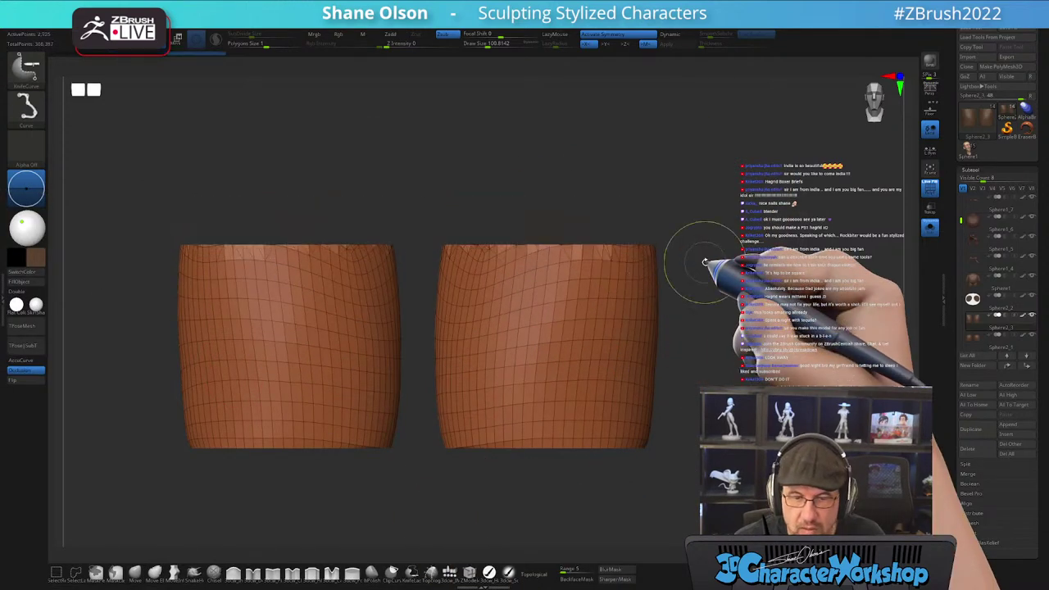
pyautogui.keyDown('alt'); pyautogui.moveTo(787, 223); pyautogui.dragTo(855, 253); pyautogui.keyUp('alt')
pyautogui.moveTo(792, 254); pyautogui.dragTo(778, 216)
pyautogui.click(930, 229)
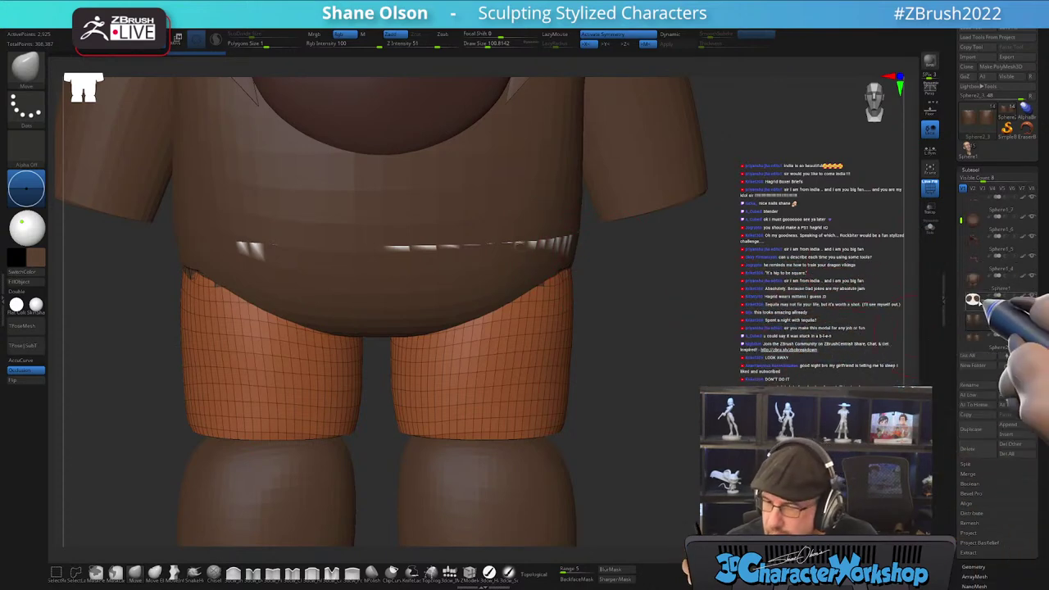
# - Merge the hips subtool down with the legs subtool and isolate the merged piece
pyautogui.click(971, 300)
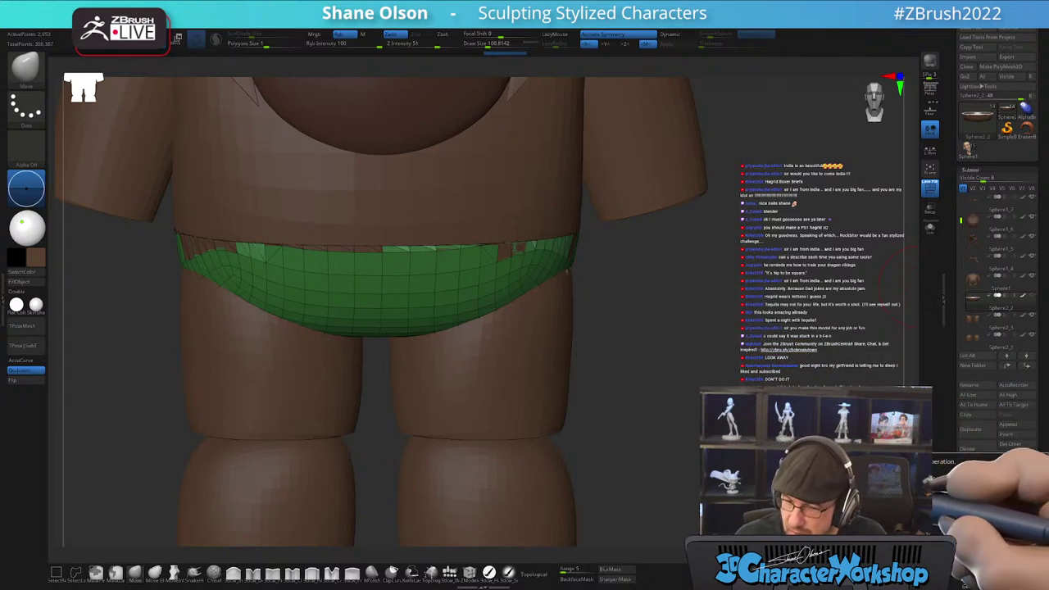
pyautogui.click(898, 486)
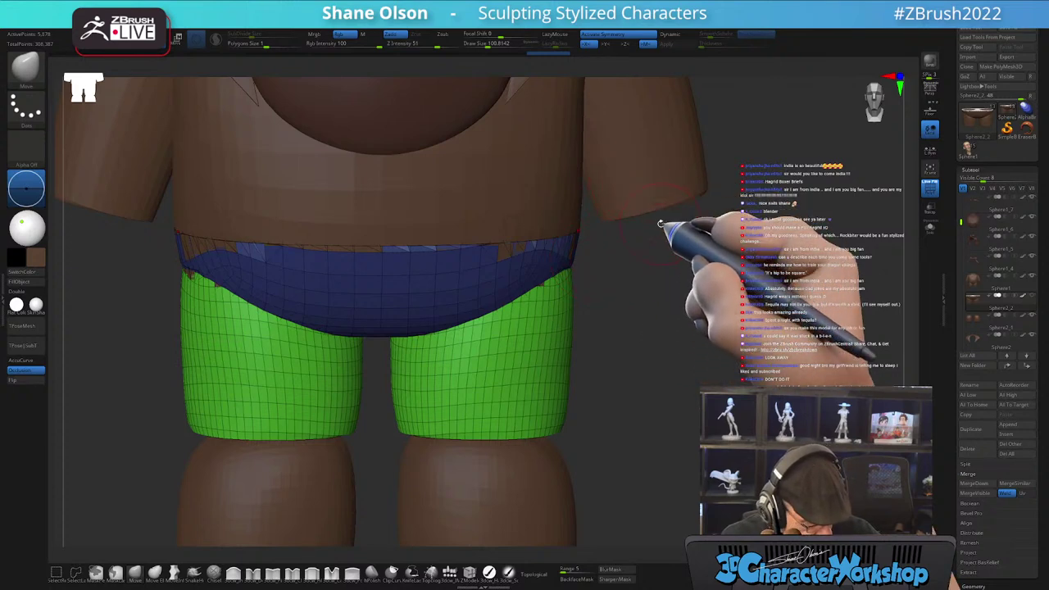
pyautogui.click(929, 226)
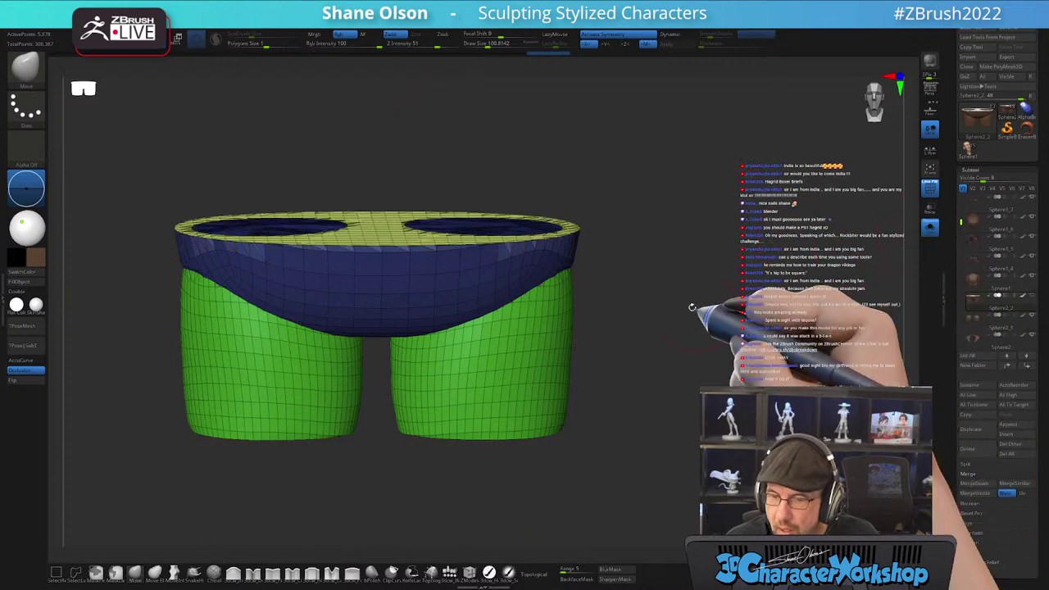
# - Fill the merged hips and legs, including the white waist surface, with the current brown color
pyautogui.moveTo(683, 300); pyautogui.dragTo(572, 300)
pyautogui.hotkey('shift', 'f')
pyautogui.moveTo(682, 262); pyautogui.dragTo(697, 270)
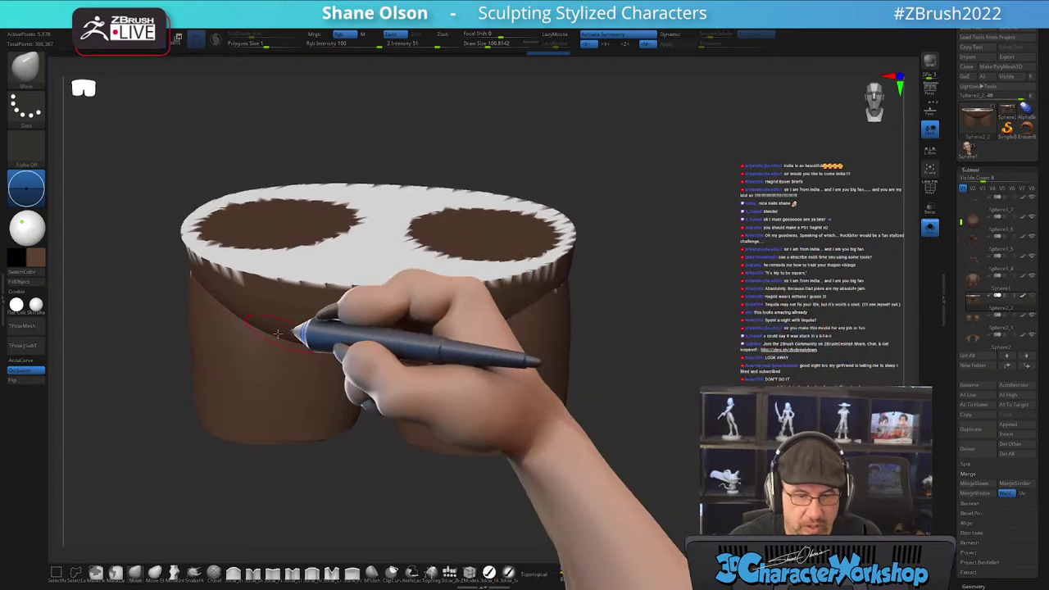
pyautogui.click(21, 282)
pyautogui.moveTo(703, 200); pyautogui.dragTo(739, 274)
pyautogui.hotkey('shift', 'f')
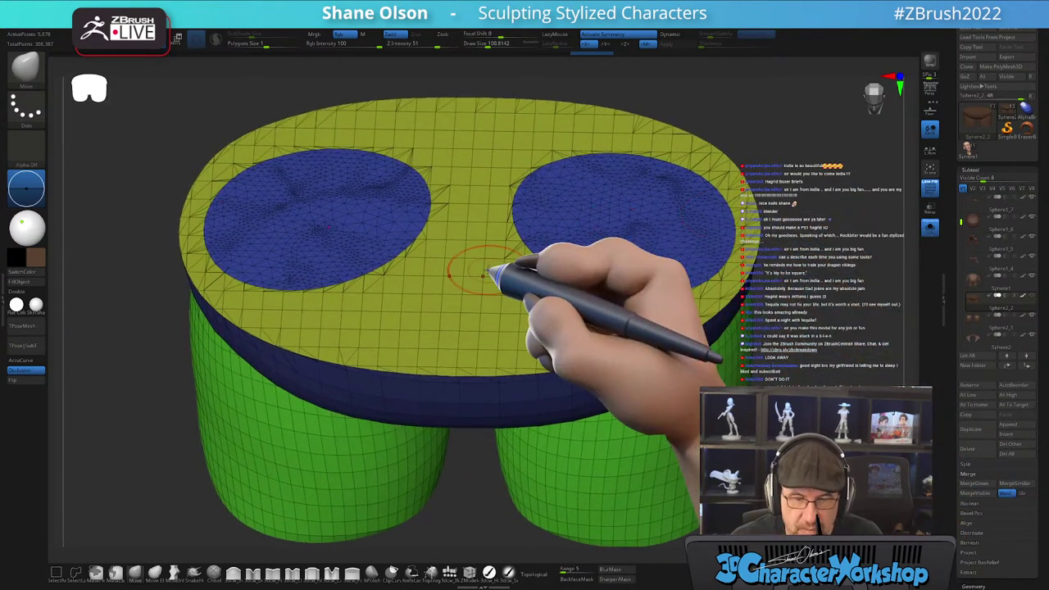
# - Assign the waist cap and its filled leg openings to one polygroup, then restore the full mesh's visibility
pyautogui.keyDown('alt'); pyautogui.moveTo(621, 260); pyautogui.dragTo(553, 340, button='right'); pyautogui.keyUp('alt')
pyautogui.keyDown('alt'); pyautogui.moveTo(549, 295); pyautogui.dragTo(579, 349, button='right'); pyautogui.keyUp('alt')
pyautogui.keyDown('shift'); pyautogui.moveTo(464, 321); pyautogui.dragTo(484, 428, button='right'); pyautogui.keyUp('shift')
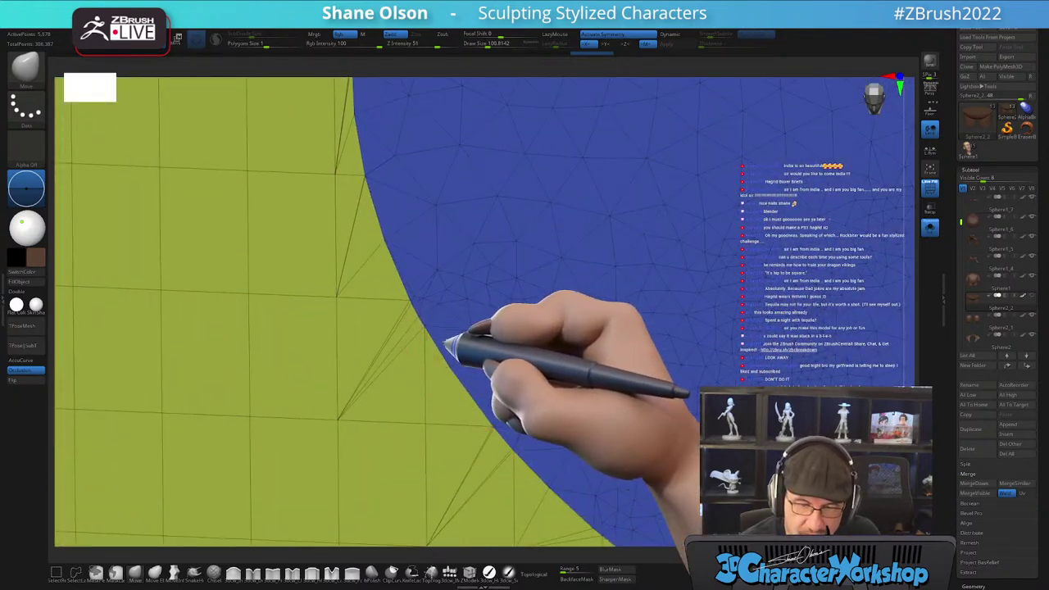
pyautogui.keyDown('ctrl'); pyautogui.moveTo(424, 325); pyautogui.dragTo(417, 316, button='right'); pyautogui.keyUp('ctrl')
pyautogui.keyDown('ctrl'); pyautogui.moveTo(577, 396); pyautogui.dragTo(602, 367, button='right'); pyautogui.keyUp('ctrl')
pyautogui.hotkey('ctrl', 'w')
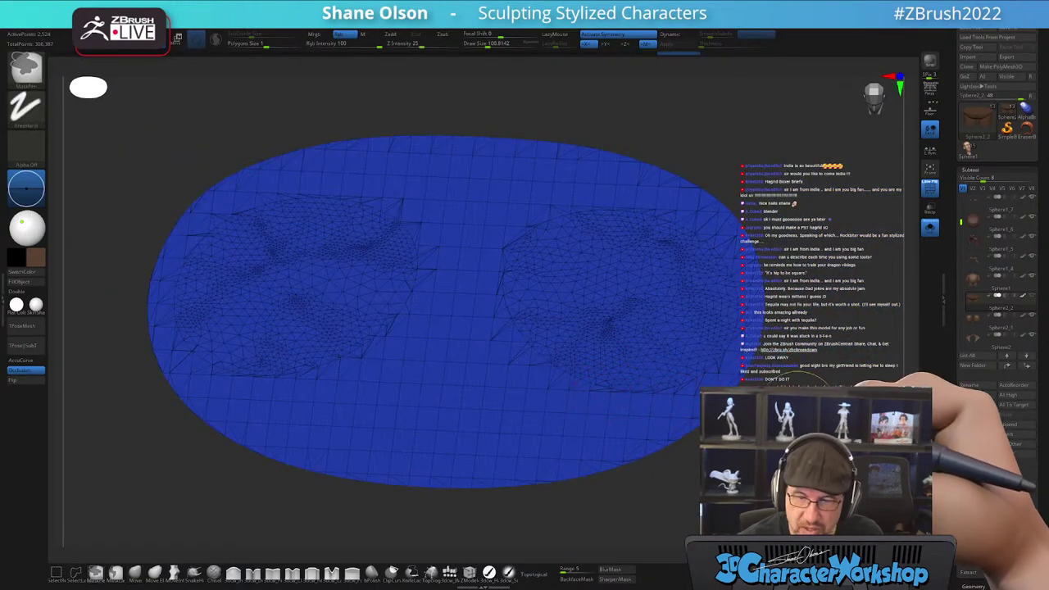
pyautogui.keyDown('ctrl'); pyautogui.keyDown('shift'); pyautogui.click(824, 430); pyautogui.keyUp('shift'); pyautogui.keyUp('ctrl')
# - Fuse the overlapping hips and legs into one mesh with the gizmo's remesh operation
pyautogui.keyDown('ctrl'); pyautogui.moveTo(827, 390); pyautogui.dragTo(824, 383, button='right'); pyautogui.keyUp('ctrl')
pyautogui.moveTo(825, 383); pyautogui.dragTo(819, 349, button='right')
pyautogui.keyDown('alt'); pyautogui.moveTo(751, 418); pyautogui.dragTo(719, 345, button='right'); pyautogui.keyUp('alt')
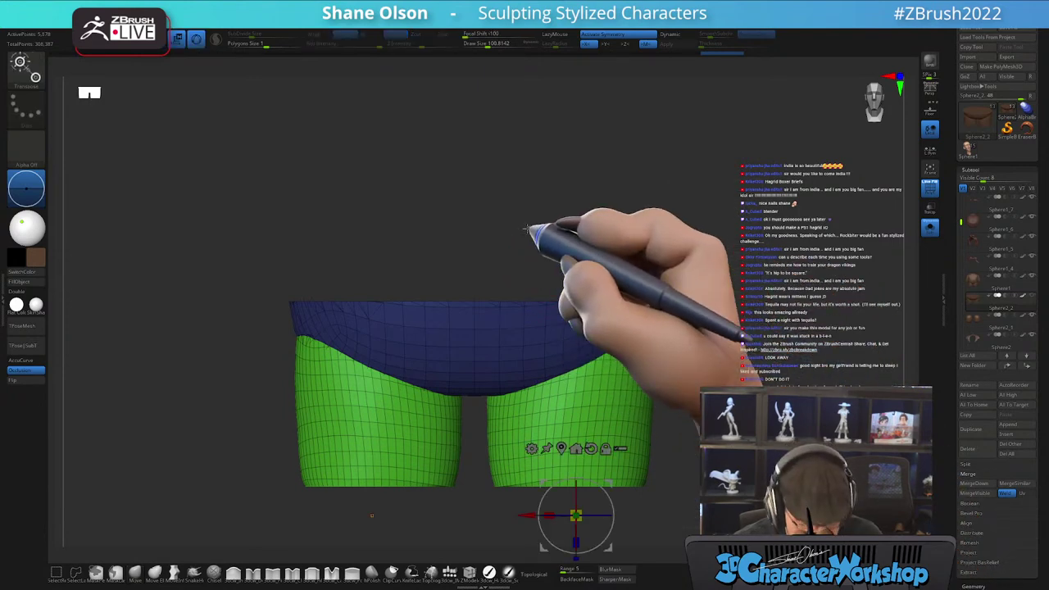
pyautogui.keyDown('ctrl'); pyautogui.moveTo(754, 327); pyautogui.dragTo(636, 513, button='right'); pyautogui.keyUp('ctrl')
pyautogui.keyDown('alt'); pyautogui.moveTo(405, 315); pyautogui.dragTo(394, 516); pyautogui.keyUp('alt')
pyautogui.moveTo(406, 468); pyautogui.dragTo(553, 416)
pyautogui.keyDown('alt'); pyautogui.moveTo(554, 416); pyautogui.dragTo(578, 386, button='right'); pyautogui.keyUp('alt')
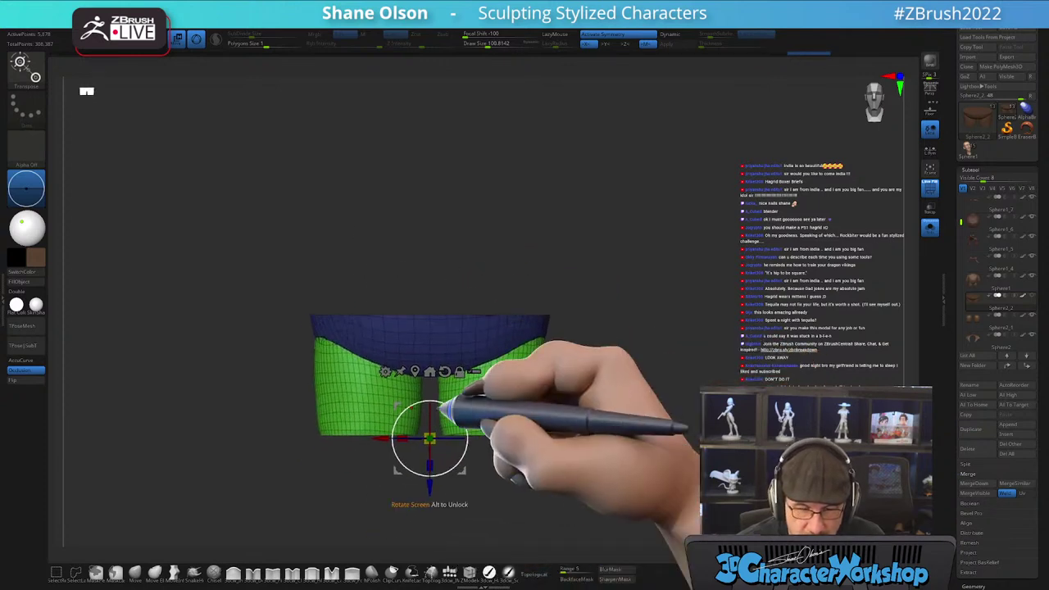
pyautogui.click(383, 370)
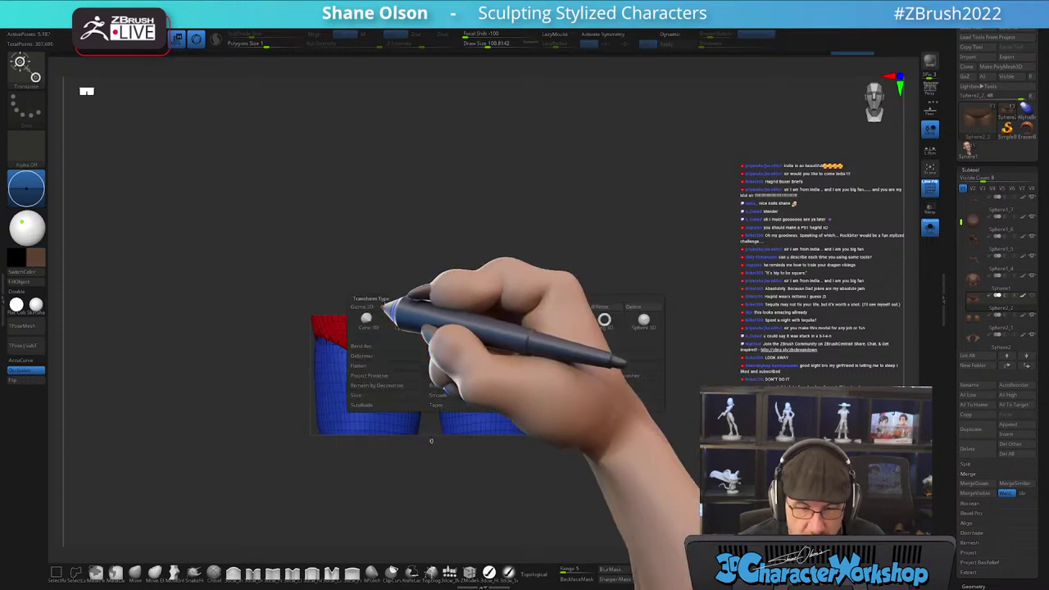
pyautogui.click(385, 308)
pyautogui.click(521, 306)
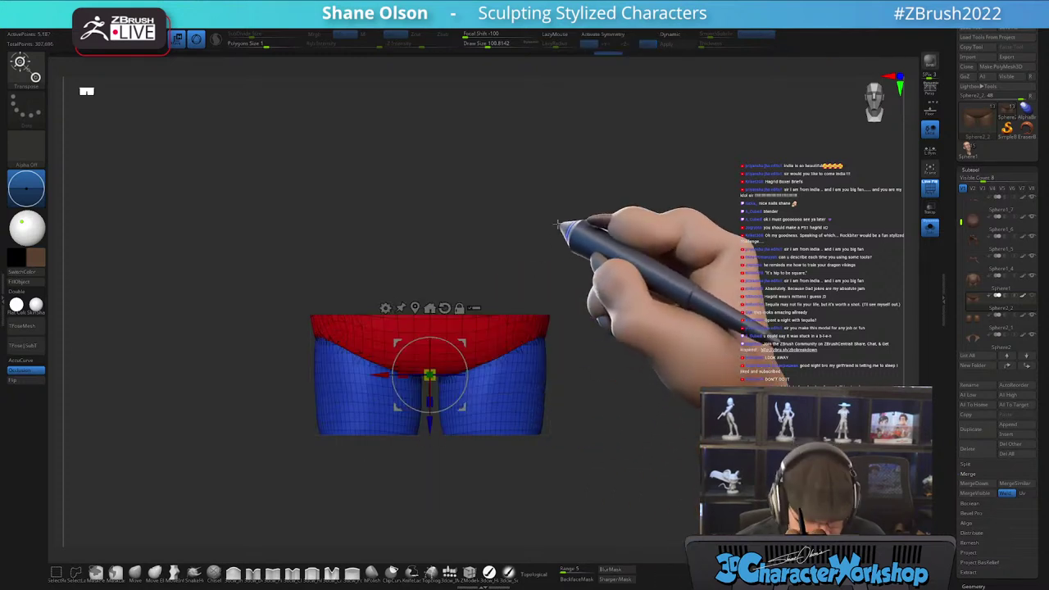
# - Trim the lower ends of both legs flat with a horizontal KnifeCurve cut and inspect the capped ends
pyautogui.keyDown('alt'); pyautogui.moveTo(645, 288); pyautogui.dragTo(714, 333); pyautogui.keyUp('alt')
pyautogui.keyDown('shift'); pyautogui.moveTo(667, 421); pyautogui.dragTo(709, 415); pyautogui.keyUp('shift')
pyautogui.keyDown('ctrl'); pyautogui.keyDown('shift'); pyautogui.moveTo(715, 447); pyautogui.dragTo(98, 435); pyautogui.keyUp('shift'); pyautogui.keyUp('ctrl')
pyautogui.moveTo(711, 449); pyautogui.dragTo(737, 359)
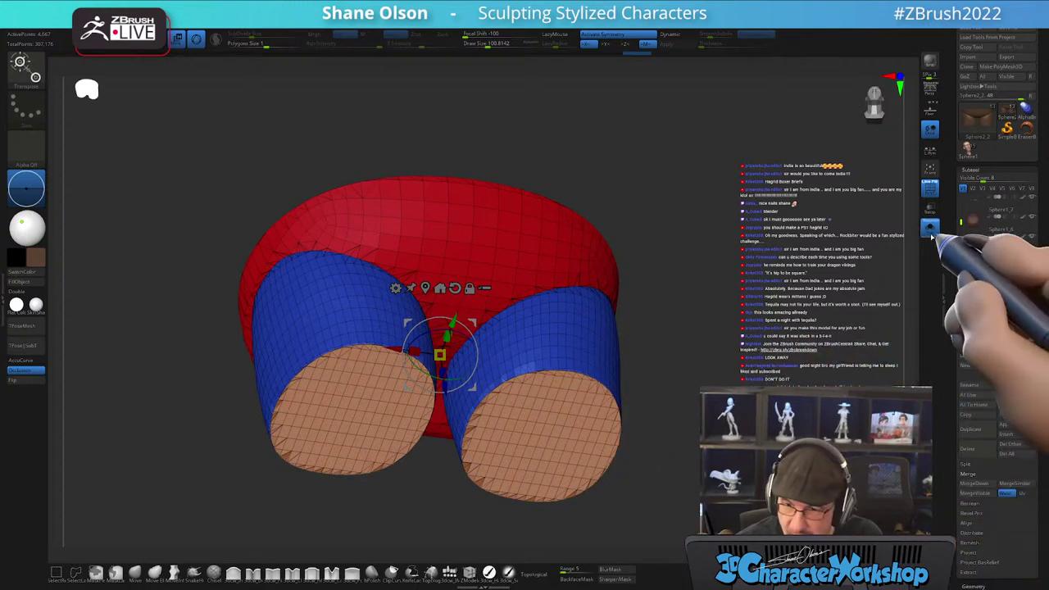
pyautogui.click(930, 227)
pyautogui.click(929, 227)
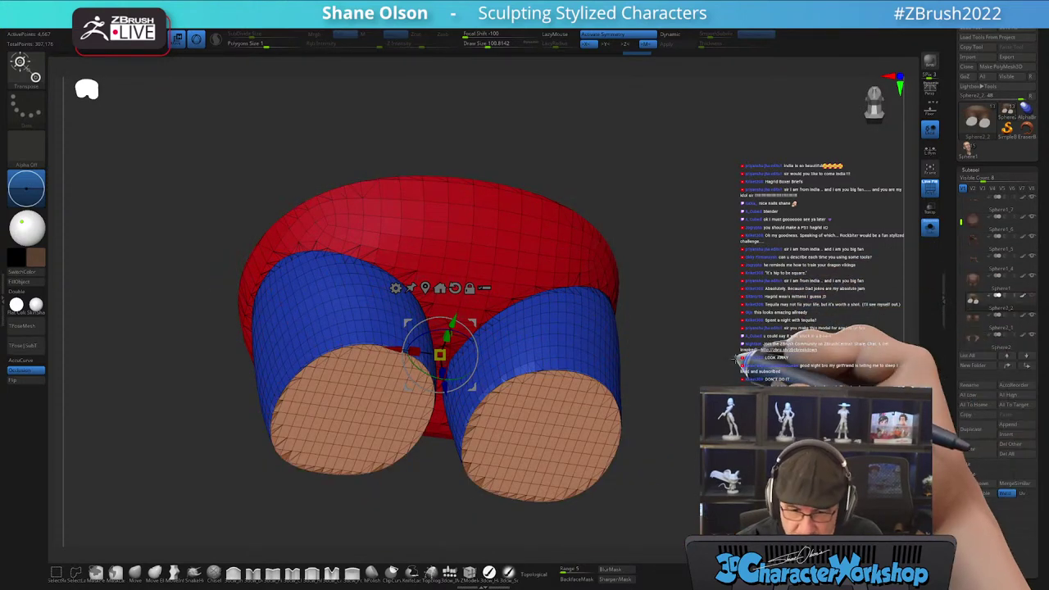
# - Fill the fused trousers, including the newly capped leg ends, with brown
pyautogui.hotkey('shift', 'f')
pyautogui.moveTo(764, 311); pyautogui.dragTo(746, 350)
pyautogui.click(22, 281)
pyautogui.hotkey('shift', 'f')
# - Rebuild the fused trousers' topology with ZRemesher using the Half option
pyautogui.moveTo(760, 276); pyautogui.dragTo(723, 233)
pyautogui.press('3')
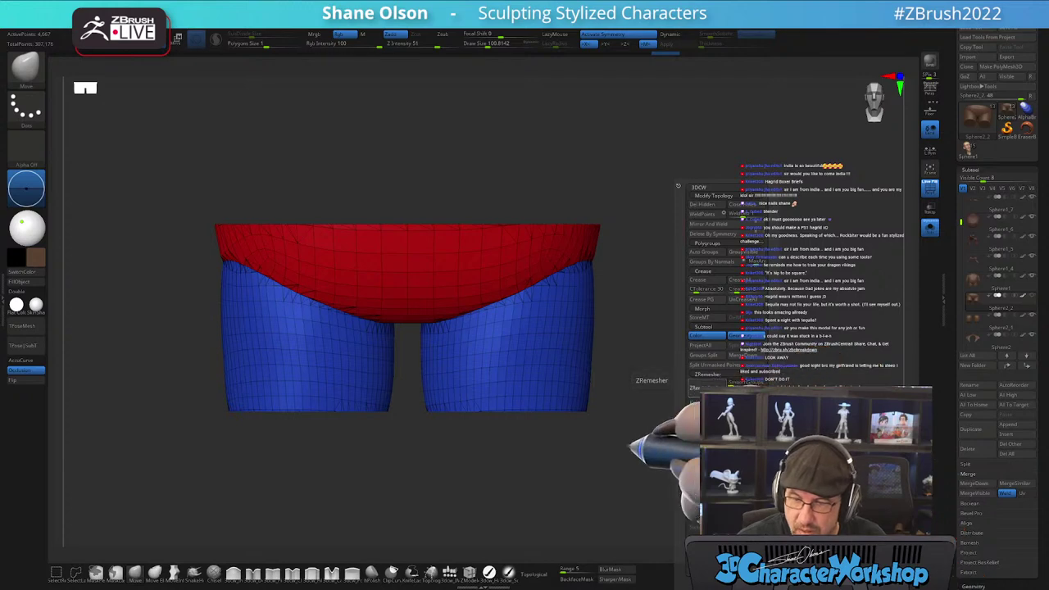
pyautogui.moveTo(681, 421); pyautogui.dragTo(692, 398)
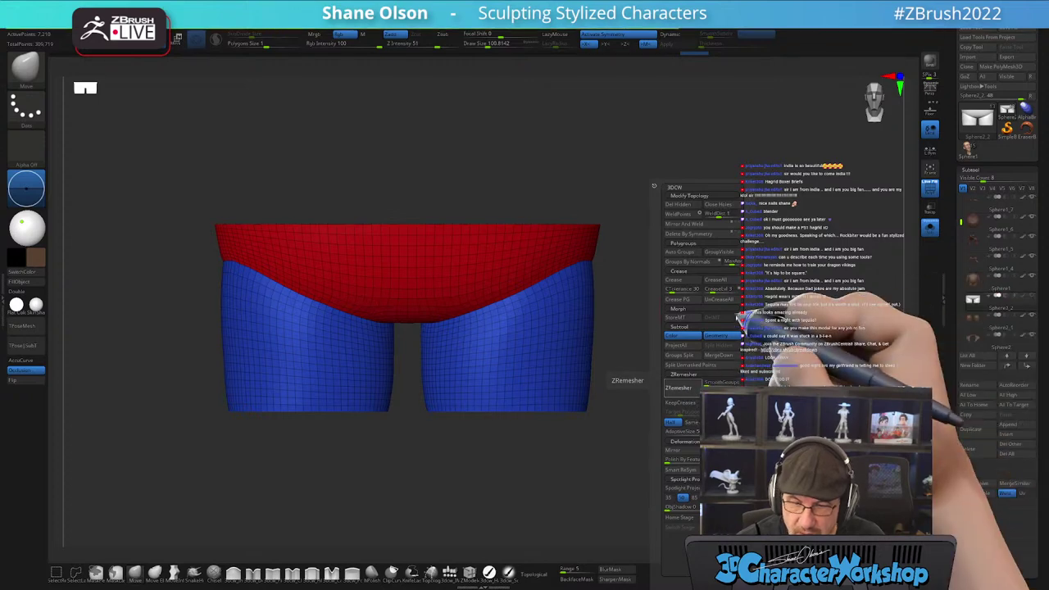
# - Reduce the trousers' polygon density further with another ZRemesher pass using the Half option
pyautogui.moveTo(736, 324)
pyautogui.mouseDown()
pyautogui.moveTo(743, 304)
pyautogui.moveTo(737, 310)
pyautogui.mouseUp()
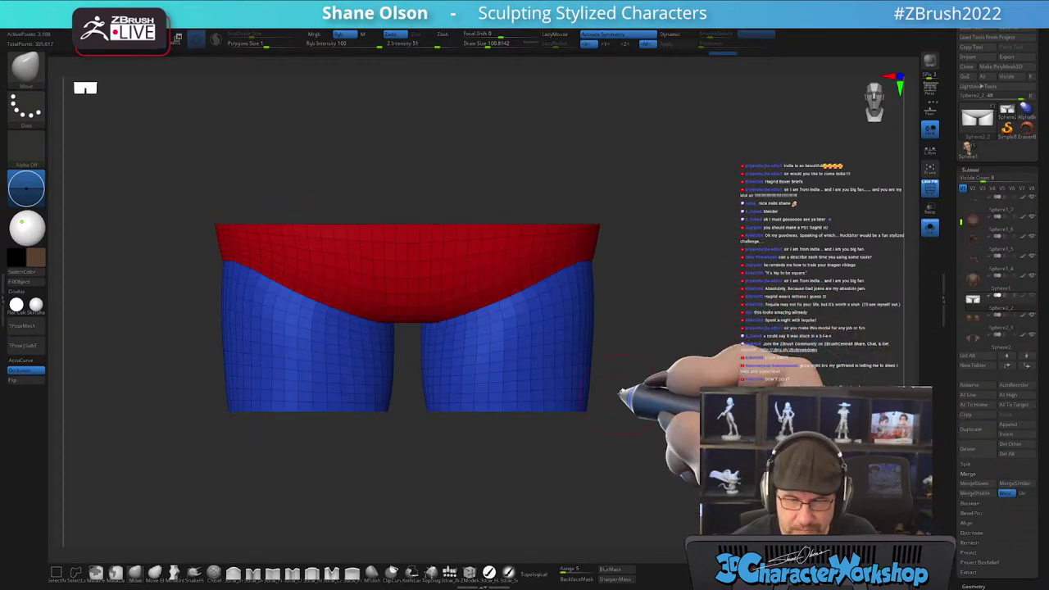
pyautogui.moveTo(627, 397); pyautogui.dragTo(642, 348)
pyautogui.hotkey('shift', 'f')
pyautogui.hotkey('shift', 'f')
# - Enlarge the brush to about 149 and refine the trousers' hips and legs with Move and Smooth strokes
pyautogui.moveTo(517, 358)
pyautogui.mouseDown(button='right')
pyautogui.moveTo(519, 322)
pyautogui.moveTo(509, 332)
pyautogui.mouseUp(button='right')
pyautogui.press('s')
pyautogui.moveTo(489, 312); pyautogui.dragTo(494, 313)
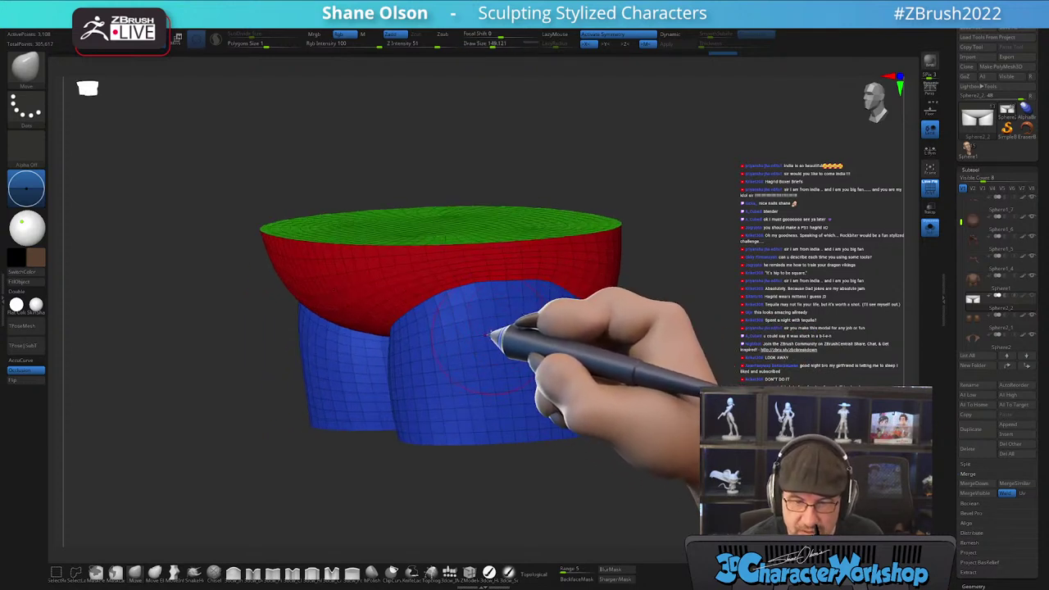
pyautogui.moveTo(618, 320)
pyautogui.keyDown('shift'); pyautogui.mouseDown()
pyautogui.moveTo(672, 345)
pyautogui.moveTo(562, 354)
pyautogui.mouseUp(); pyautogui.keyUp('shift')
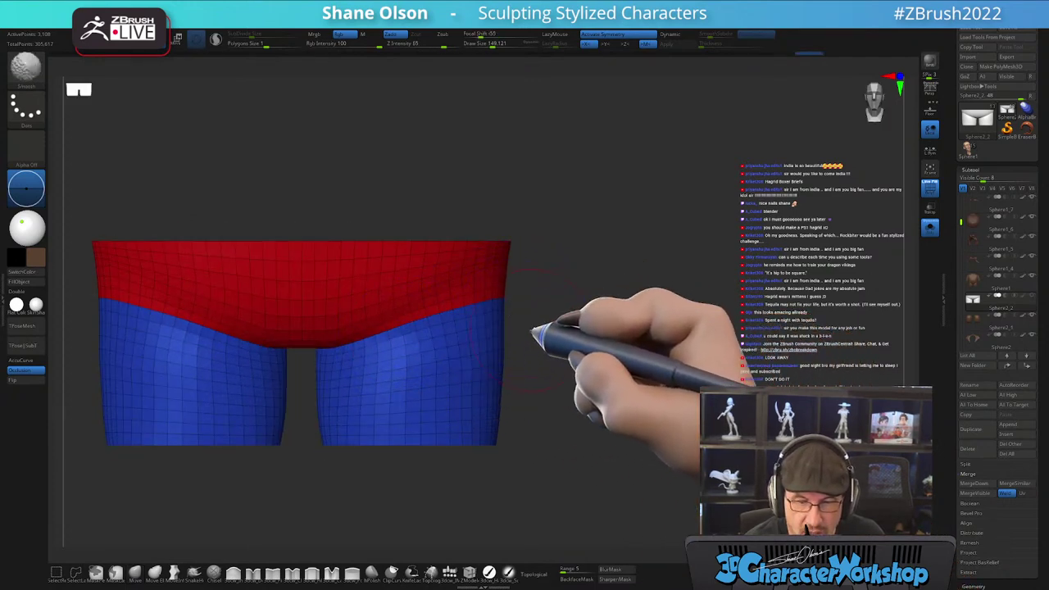
pyautogui.moveTo(530, 321); pyautogui.dragTo(497, 338)
pyautogui.moveTo(641, 327); pyautogui.dragTo(672, 371)
pyautogui.moveTo(641, 334); pyautogui.dragTo(582, 357)
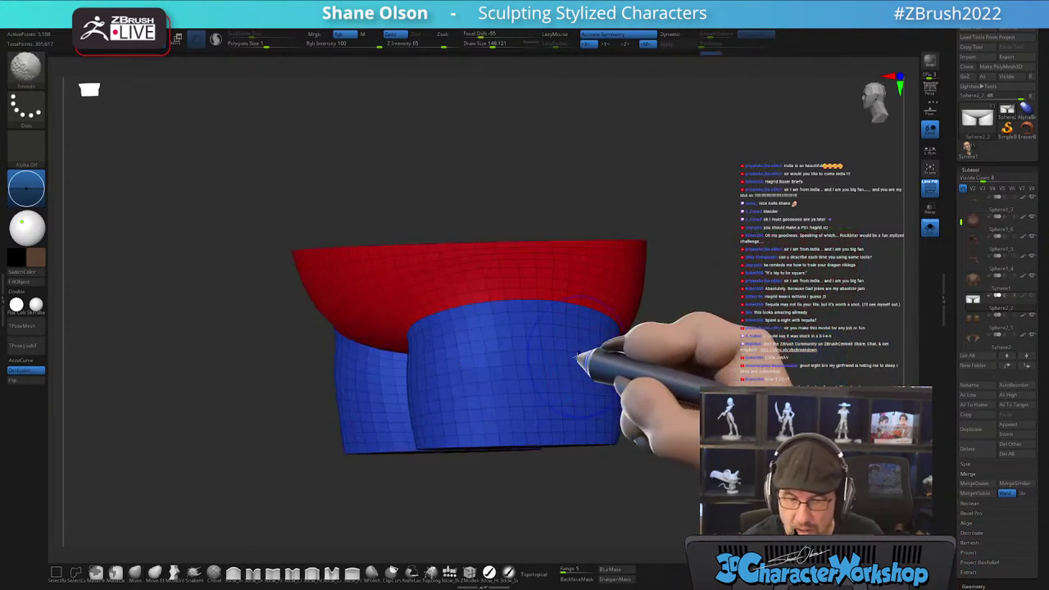
pyautogui.moveTo(635, 398); pyautogui.dragTo(576, 394)
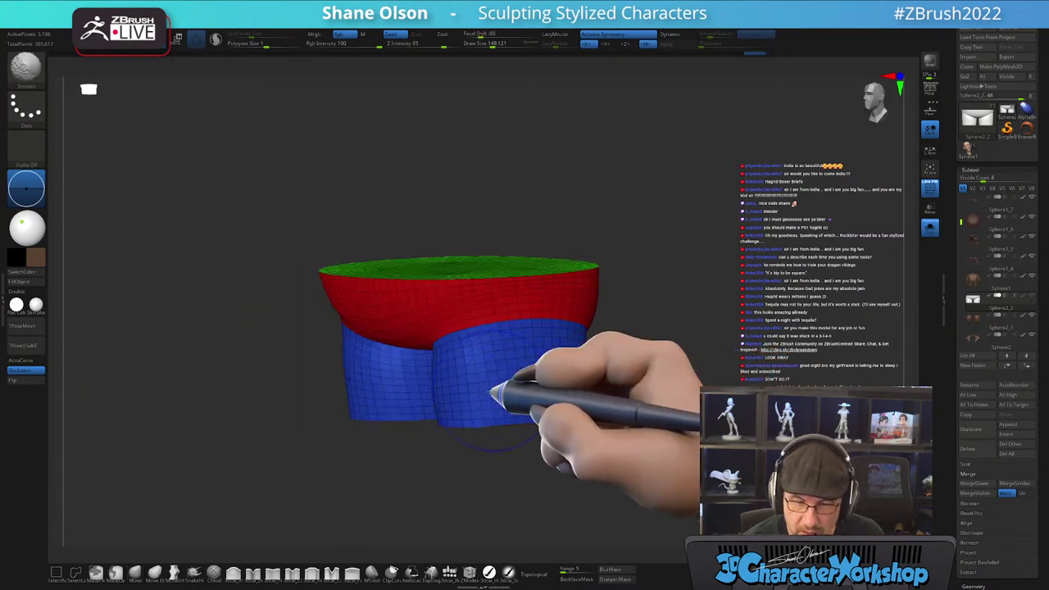
pyautogui.press('shift')
pyautogui.moveTo(647, 421)
pyautogui.mouseDown()
pyautogui.moveTo(675, 415)
pyautogui.moveTo(549, 385)
pyautogui.mouseUp()
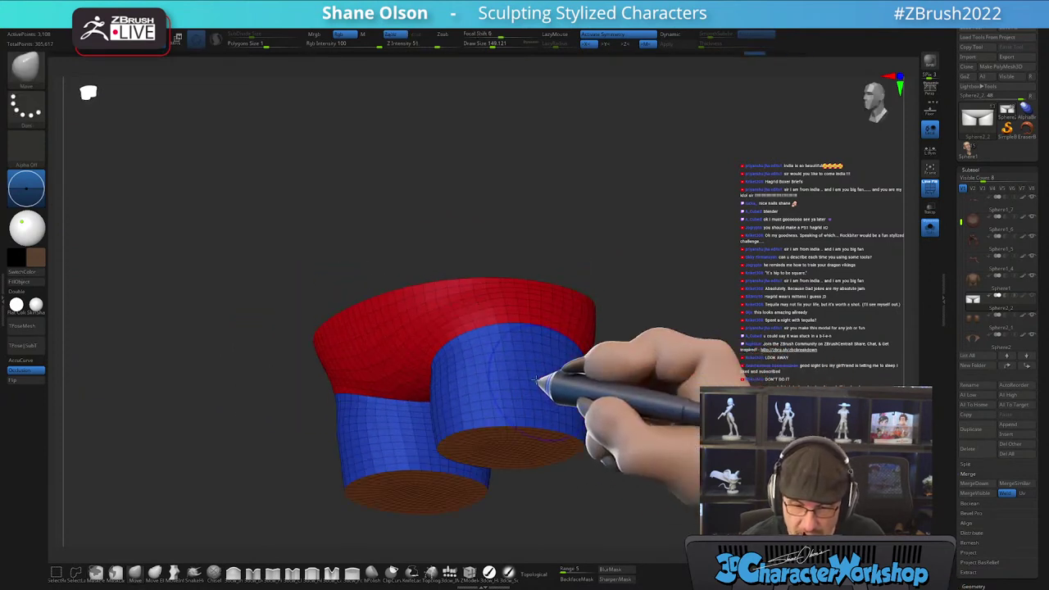
pyautogui.keyDown('shift'); pyautogui.moveTo(632, 403); pyautogui.dragTo(633, 432); pyautogui.keyUp('shift')
pyautogui.keyDown('alt'); pyautogui.moveTo(719, 413); pyautogui.dragTo(720, 403); pyautogui.keyUp('alt')
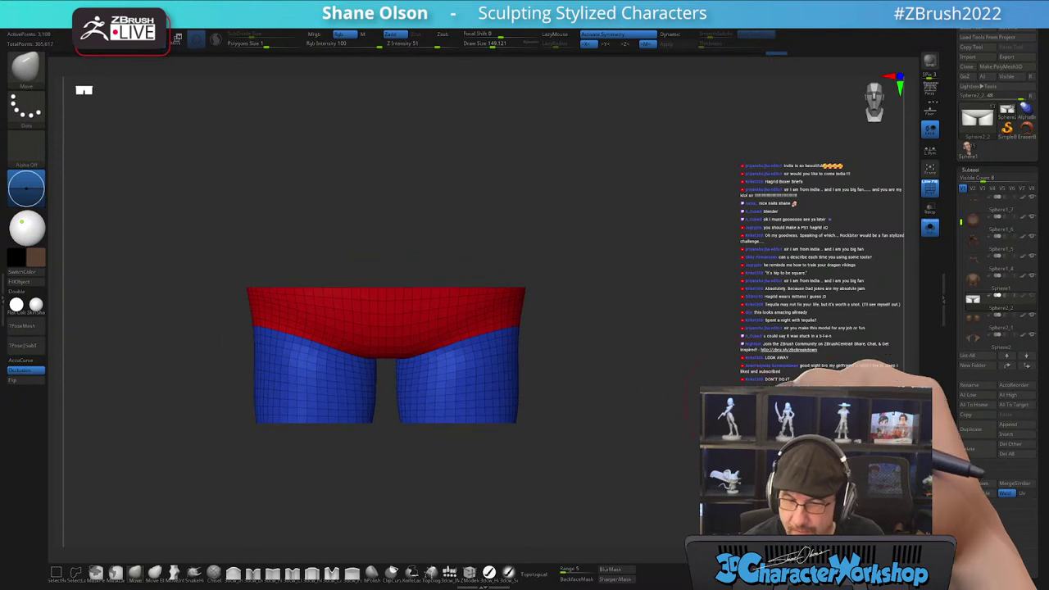
# - Bring back the rest of the character and fill the trousers with a very dark brown using a paint brush
pyautogui.click(930, 229)
pyautogui.moveTo(661, 435)
pyautogui.keyDown('alt'); pyautogui.mouseDown()
pyautogui.moveTo(653, 419)
pyautogui.moveTo(578, 415)
pyautogui.moveTo(650, 420)
pyautogui.mouseUp(); pyautogui.keyUp('alt')
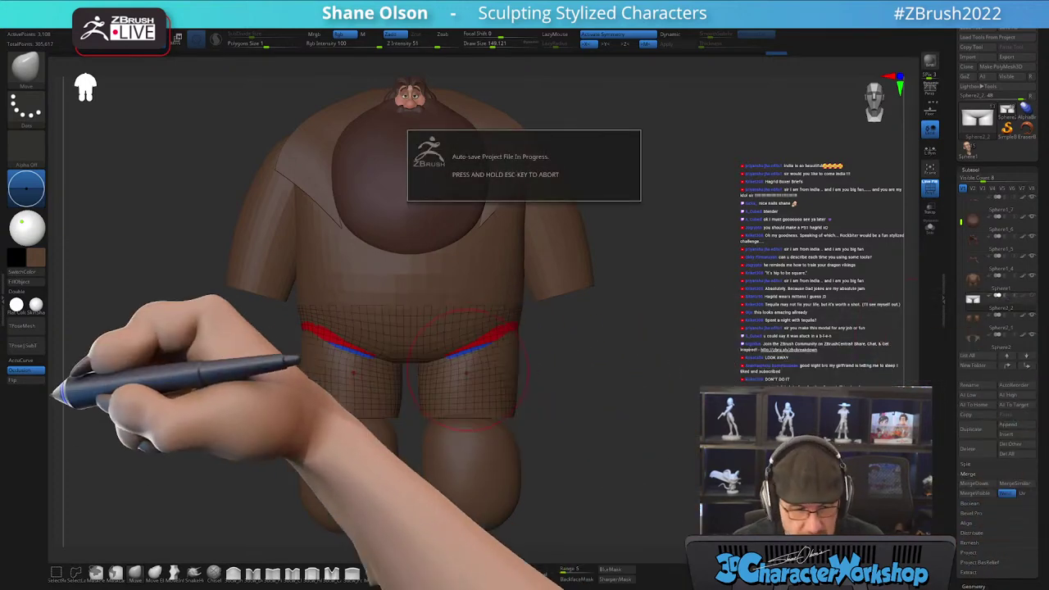
pyautogui.click(488, 574)
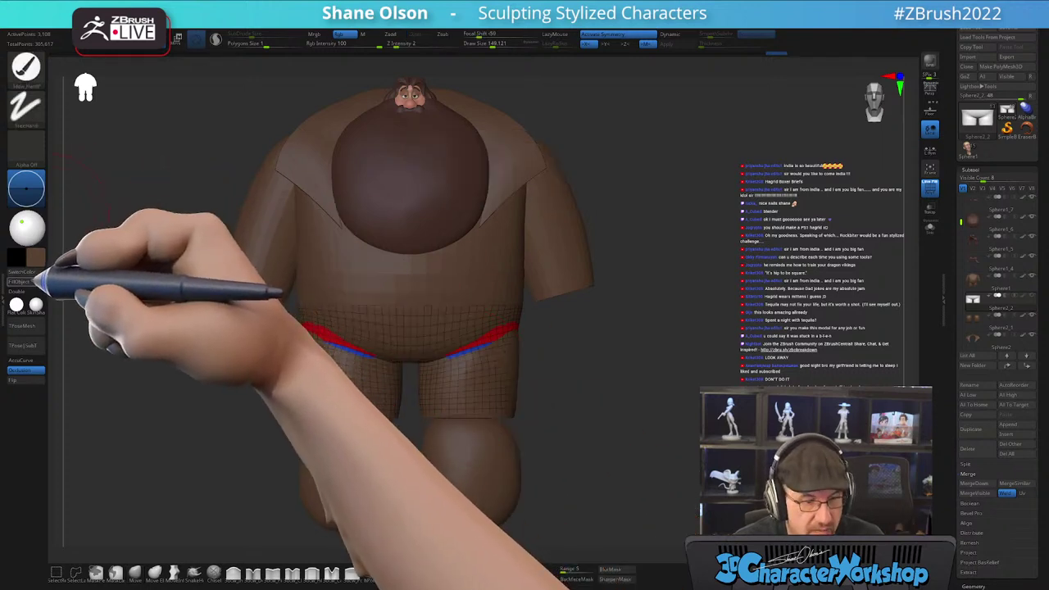
pyautogui.click(35, 258)
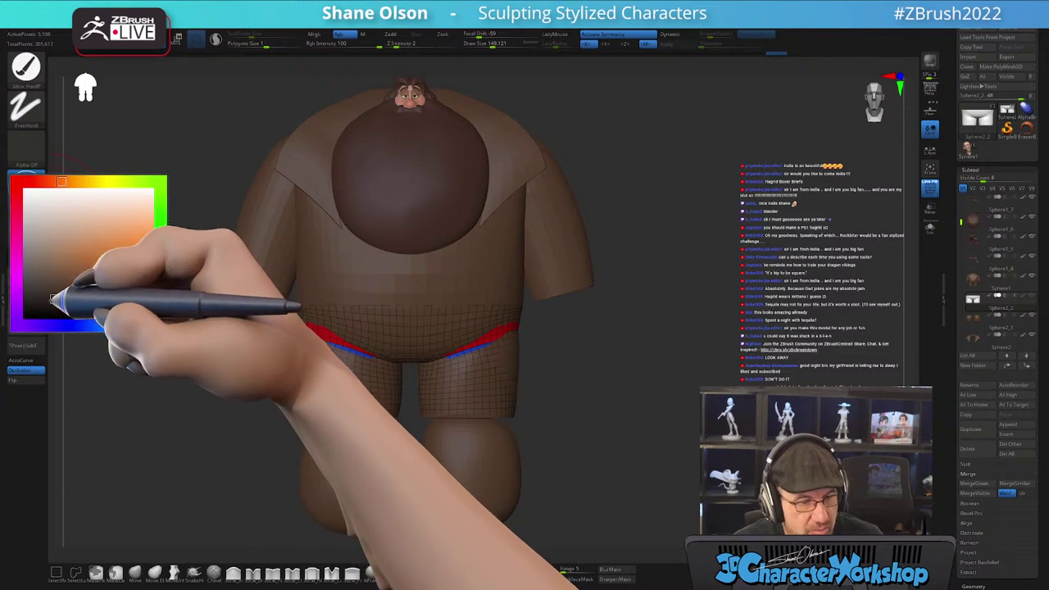
pyautogui.click(52, 293)
pyautogui.click(30, 283)
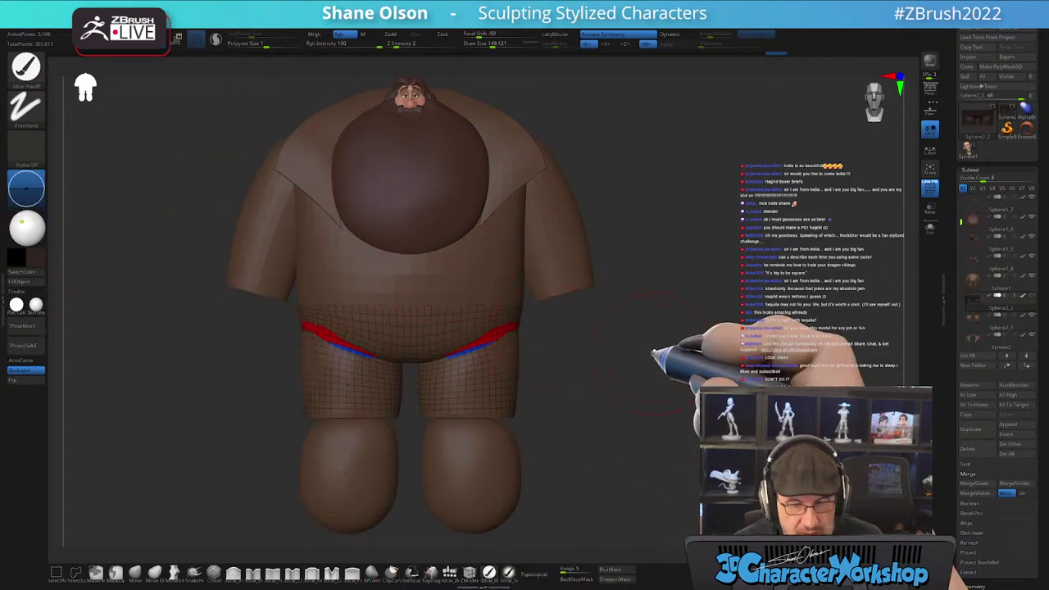
# - Select the torso subtool, hide its leg polygroup and delete the hidden geometry
pyautogui.click(976, 281)
pyautogui.keyDown('alt'); pyautogui.moveTo(703, 368); pyautogui.dragTo(693, 359); pyautogui.keyUp('alt')
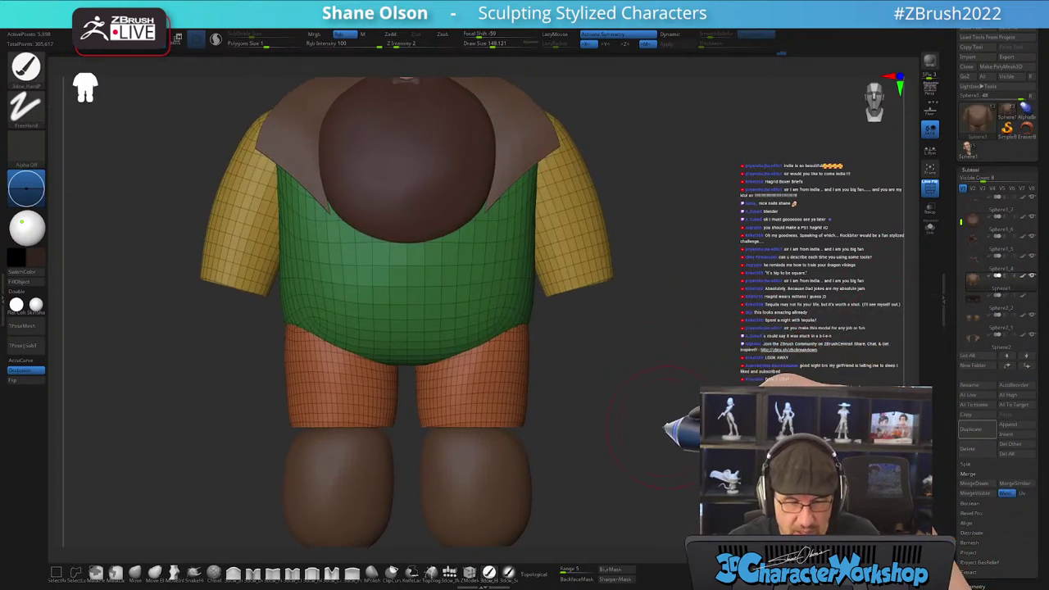
pyautogui.keyDown('ctrl'); pyautogui.keyDown('shift'); pyautogui.click(476, 388); pyautogui.keyUp('shift'); pyautogui.keyUp('ctrl')
pyautogui.keyDown('ctrl'); pyautogui.keyDown('shift'); pyautogui.click(472, 386); pyautogui.keyUp('shift'); pyautogui.keyUp('ctrl')
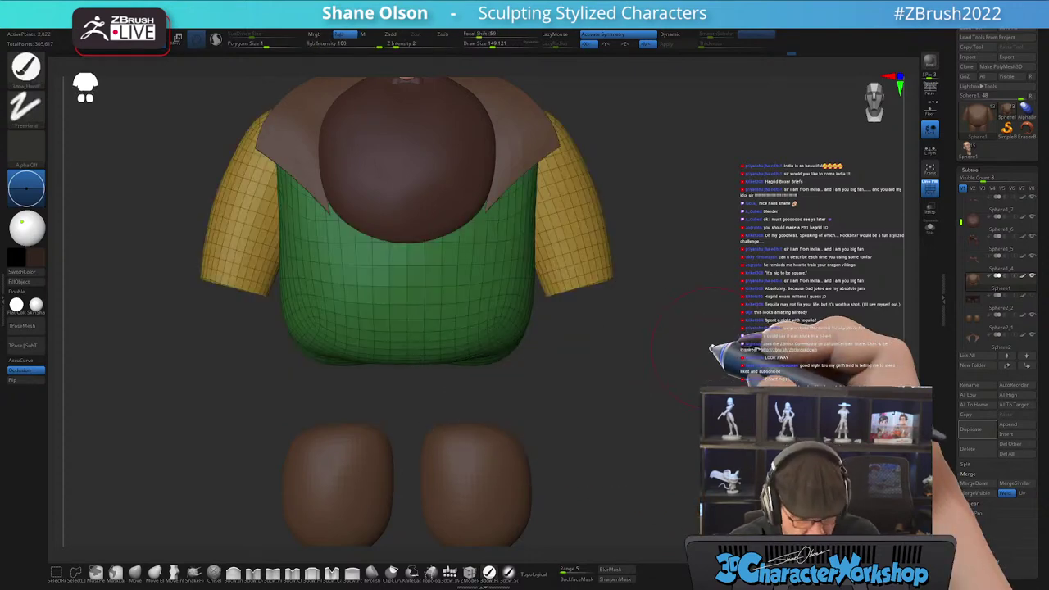
pyautogui.click(702, 205)
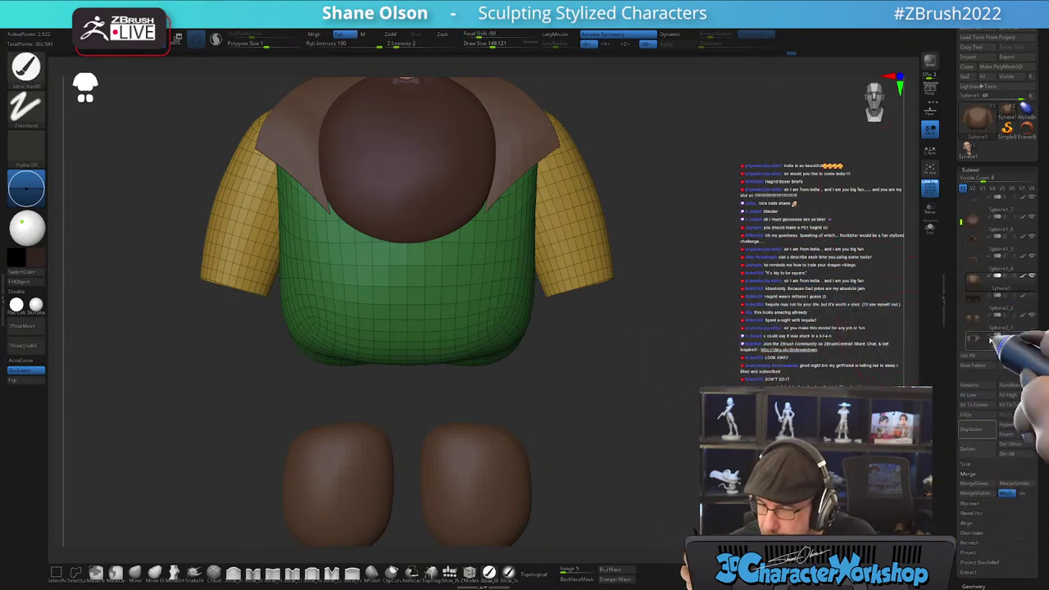
# - Show the trousers, turn on transparency, and hide one horizontal polygon loop around the torso near the trousers' waistline
pyautogui.click(1033, 297)
pyautogui.moveTo(622, 373); pyautogui.dragTo(624, 399)
pyautogui.click(931, 211)
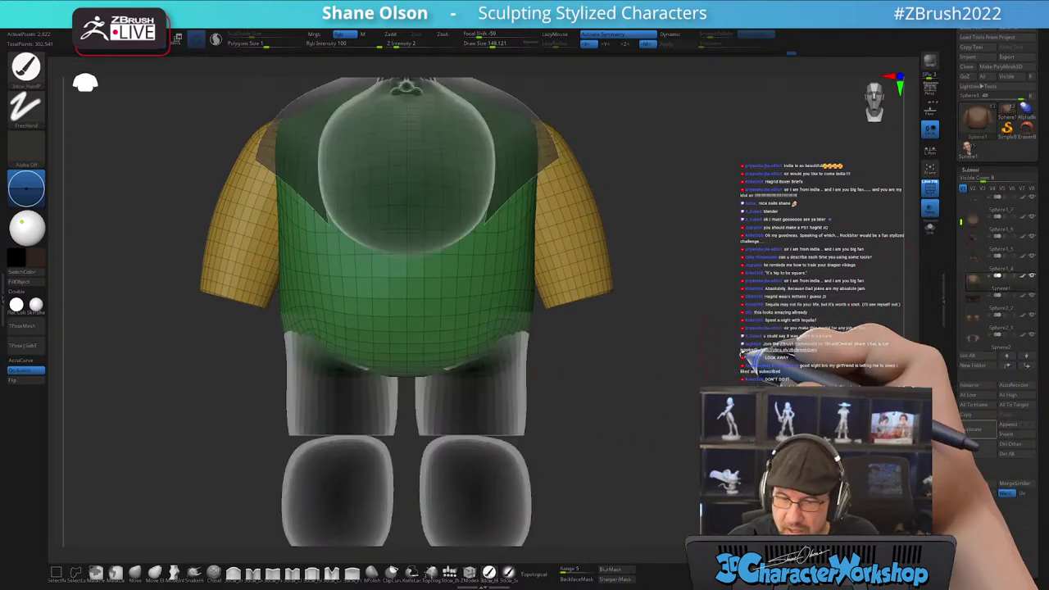
pyautogui.keyDown('alt'); pyautogui.moveTo(772, 310); pyautogui.dragTo(777, 335); pyautogui.keyUp('alt')
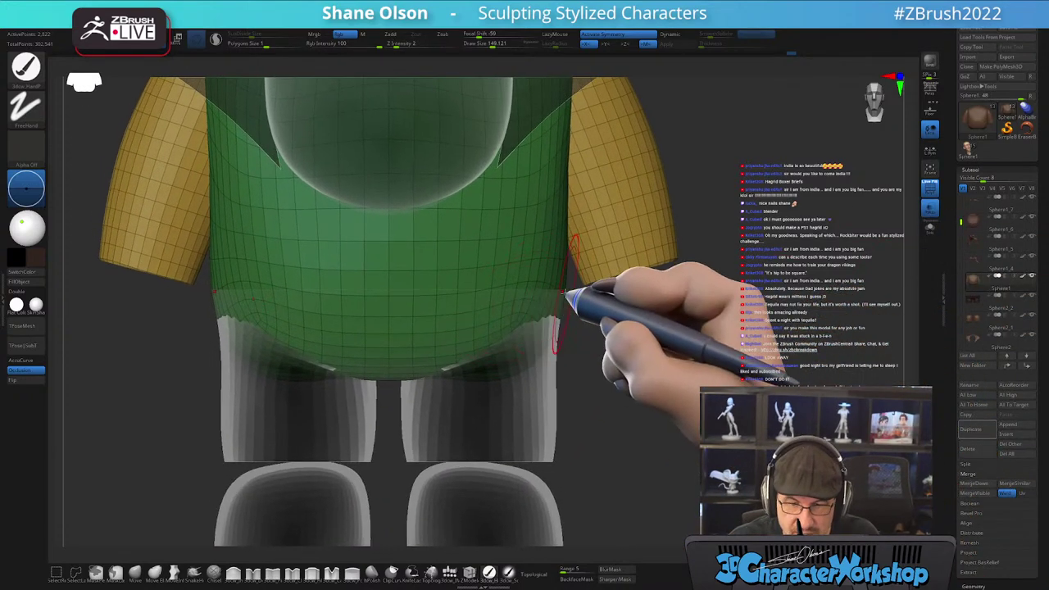
pyautogui.keyDown('alt'); pyautogui.moveTo(632, 337); pyautogui.dragTo(650, 311); pyautogui.keyUp('alt')
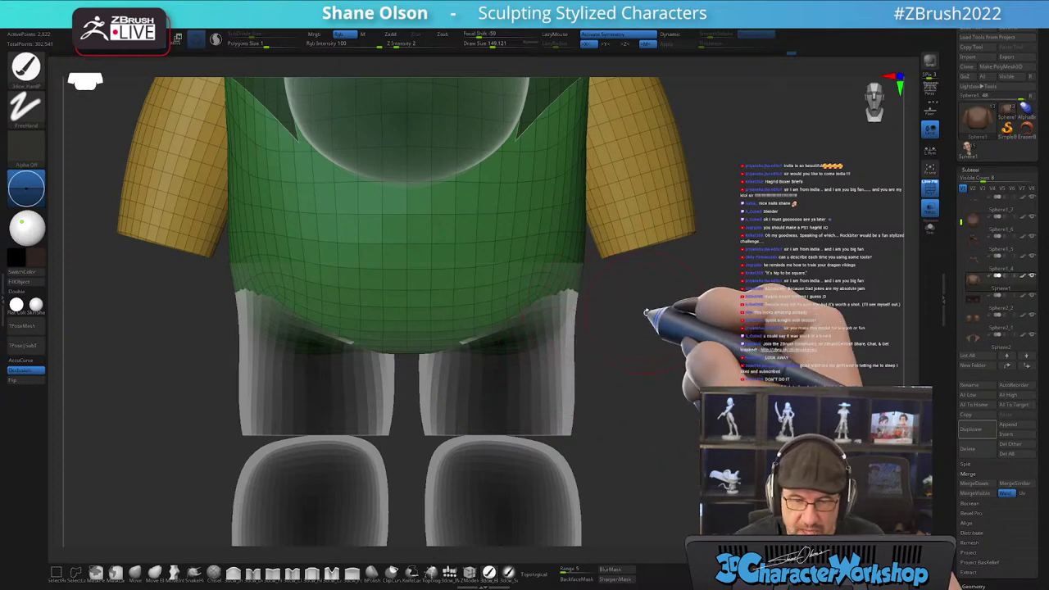
pyautogui.moveTo(646, 312)
pyautogui.mouseDown()
pyautogui.moveTo(680, 311)
pyautogui.moveTo(644, 328)
pyautogui.moveTo(639, 318)
pyautogui.mouseUp()
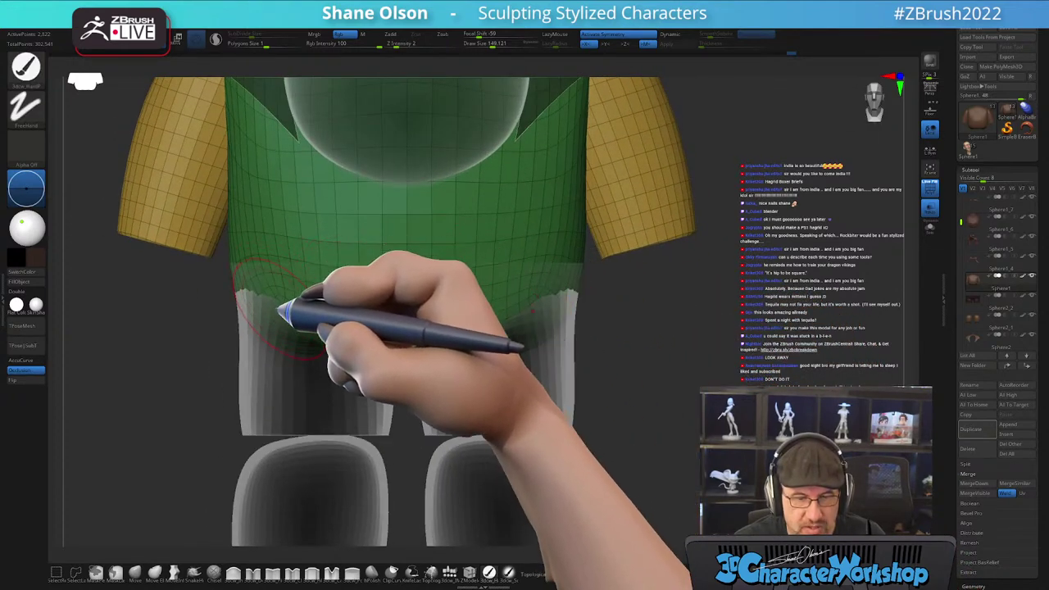
pyautogui.keyDown('alt'); pyautogui.moveTo(666, 313); pyautogui.dragTo(618, 332); pyautogui.keyUp('alt')
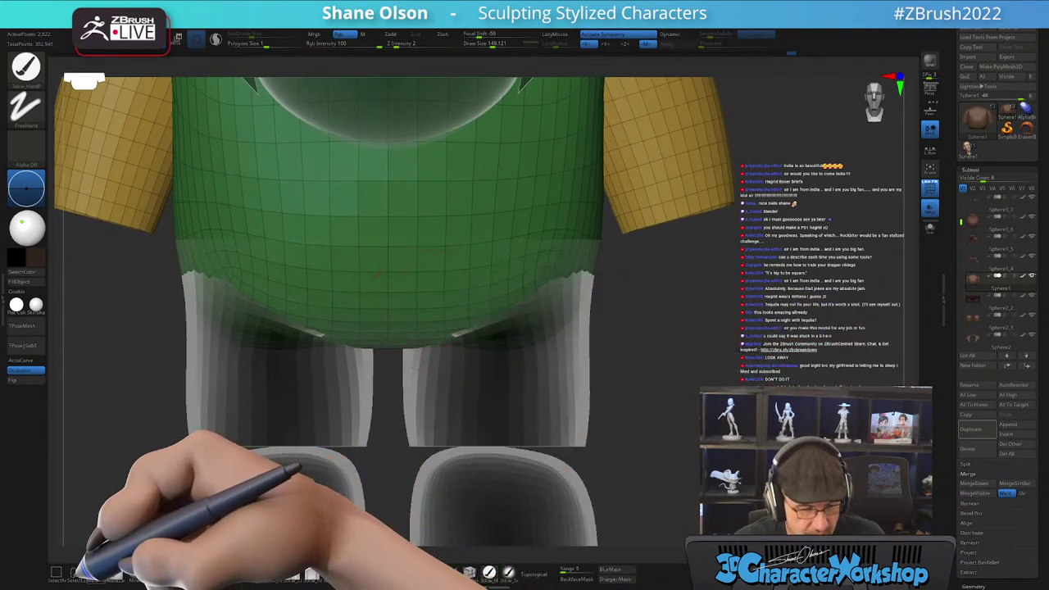
pyautogui.hotkey('ctrl', 'shift')
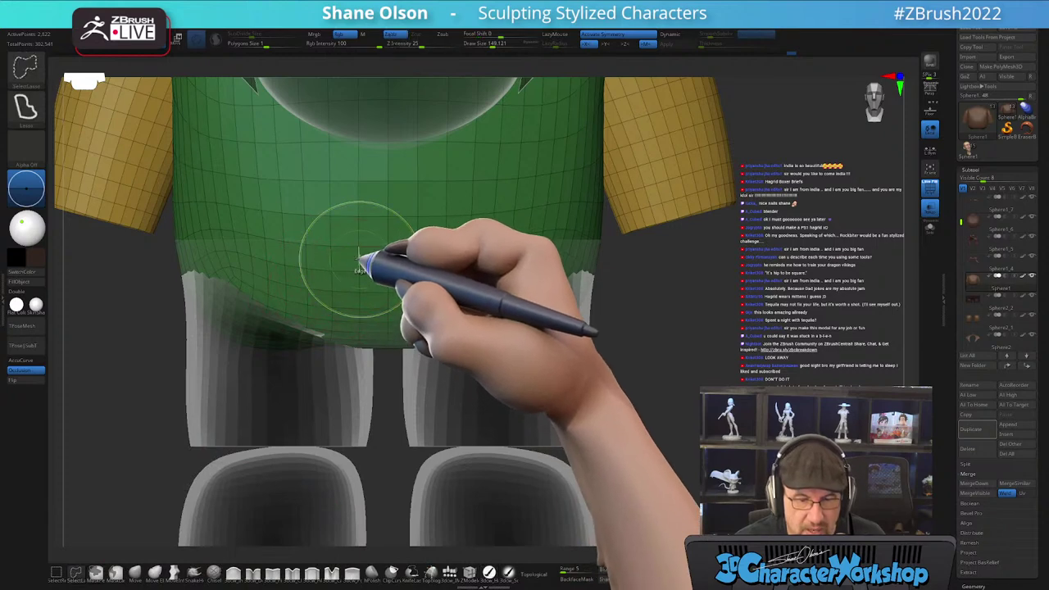
pyautogui.keyDown('ctrl'); pyautogui.keyDown('shift'); pyautogui.click(359, 259); pyautogui.keyUp('shift'); pyautogui.keyUp('ctrl')
pyautogui.keyDown('alt'); pyautogui.moveTo(732, 305); pyautogui.dragTo(739, 293); pyautogui.keyUp('alt')
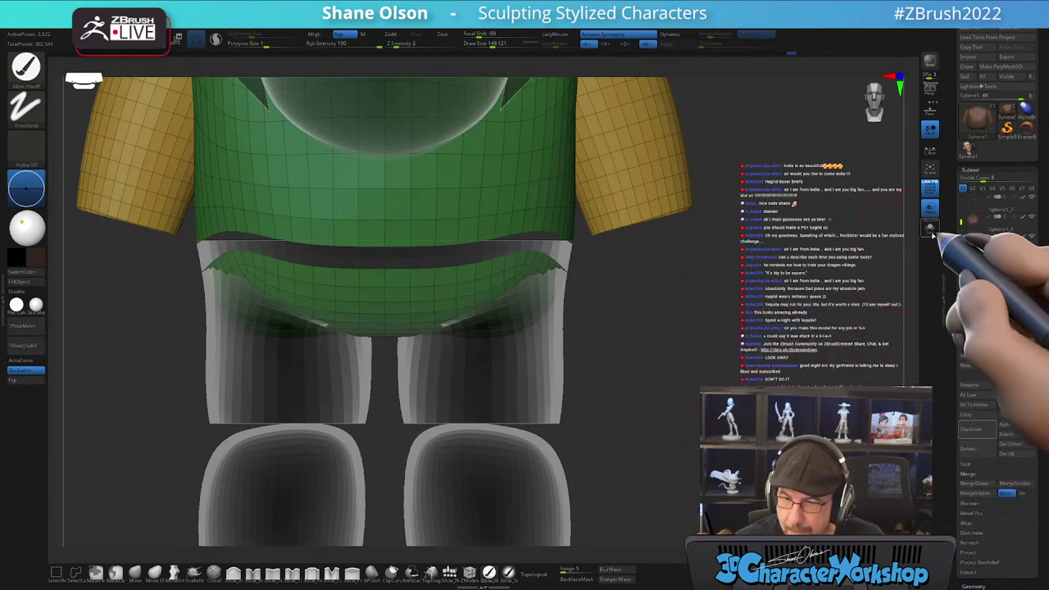
# - Isolate the torso and delete the hidden polygon loop to detach its rounded lower end from the upper body
pyautogui.click(930, 230)
pyautogui.keyDown('alt'); pyautogui.moveTo(821, 283); pyautogui.dragTo(808, 418); pyautogui.keyUp('alt')
pyautogui.moveTo(746, 384)
pyautogui.mouseDown()
pyautogui.moveTo(815, 392)
pyautogui.moveTo(703, 384)
pyautogui.moveTo(808, 387)
pyautogui.moveTo(763, 382)
pyautogui.mouseUp()
pyautogui.moveTo(772, 329)
pyautogui.keyDown('alt'); pyautogui.mouseDown()
pyautogui.moveTo(764, 410)
pyautogui.moveTo(783, 363)
pyautogui.mouseUp(); pyautogui.keyUp('alt')
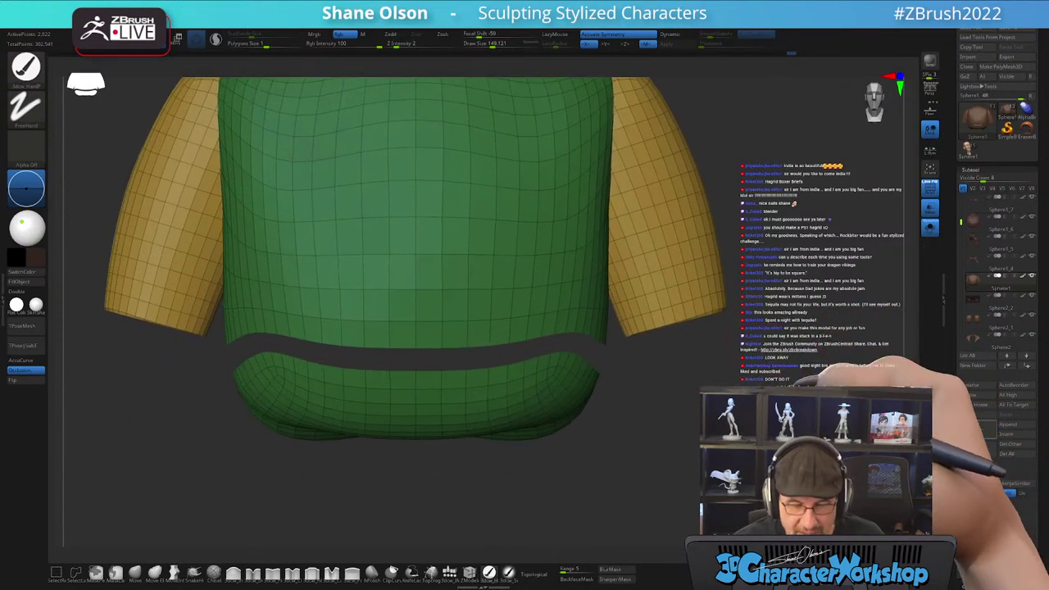
pyautogui.keyDown('ctrl'); pyautogui.keyDown('shift'); pyautogui.click(722, 430); pyautogui.keyUp('shift'); pyautogui.keyUp('ctrl')
pyautogui.keyDown('alt'); pyautogui.moveTo(727, 429); pyautogui.dragTo(765, 425); pyautogui.keyUp('alt')
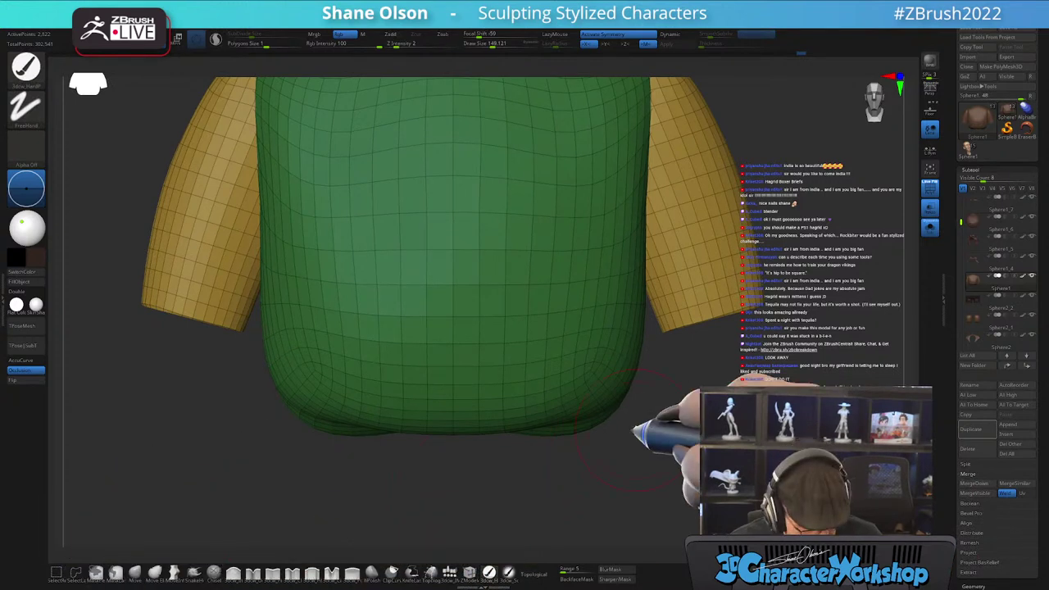
pyautogui.hotkey('ctrl', 'shift')
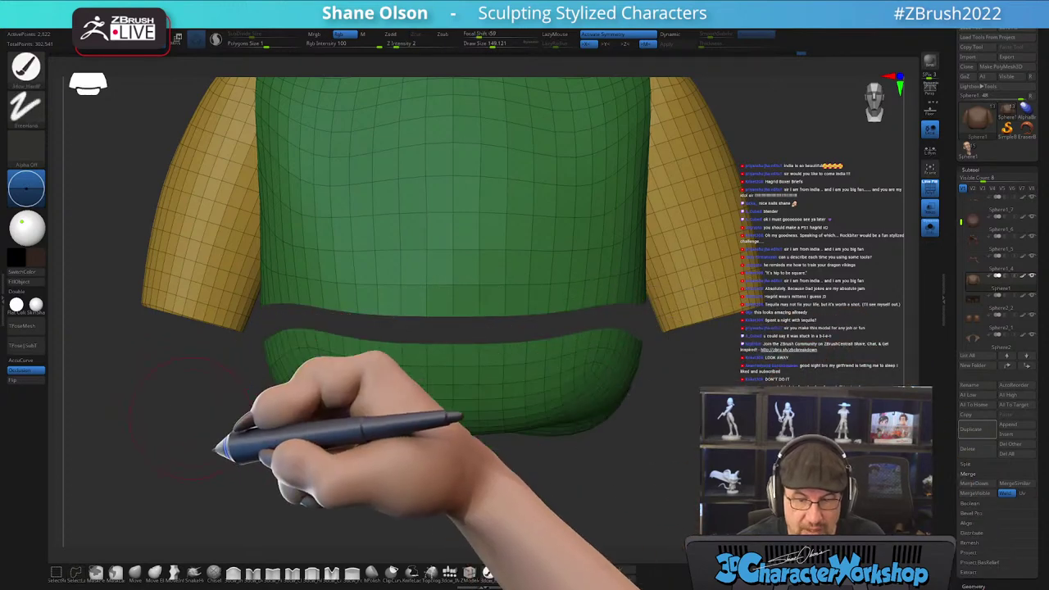
pyautogui.moveTo(631, 482)
pyautogui.keyDown('alt'); pyautogui.mouseDown()
pyautogui.moveTo(630, 467)
pyautogui.moveTo(622, 481)
pyautogui.mouseUp(); pyautogui.keyUp('alt')
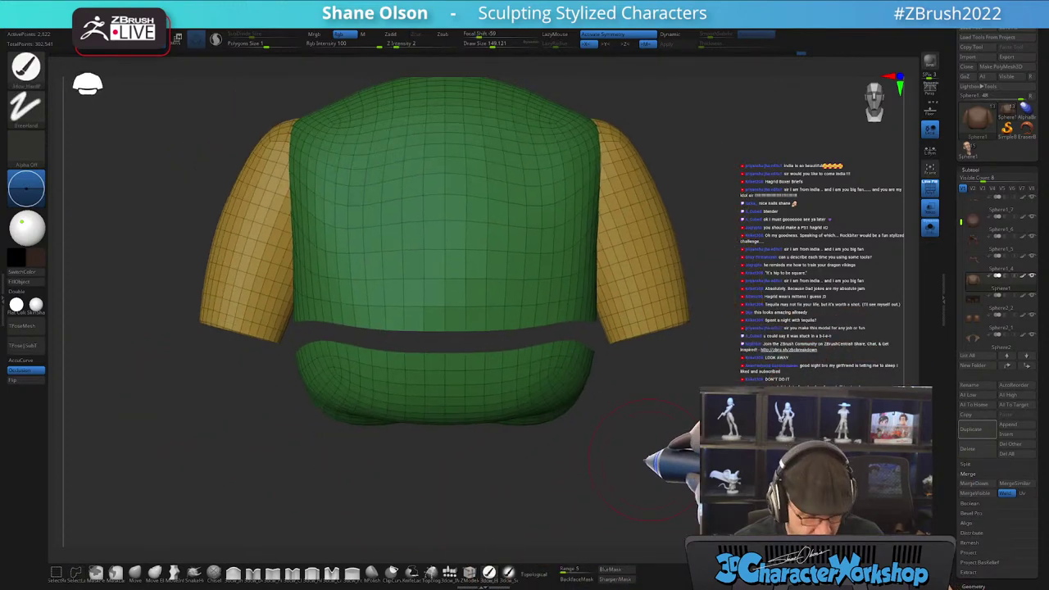
pyautogui.press('g')
pyautogui.click(634, 204)
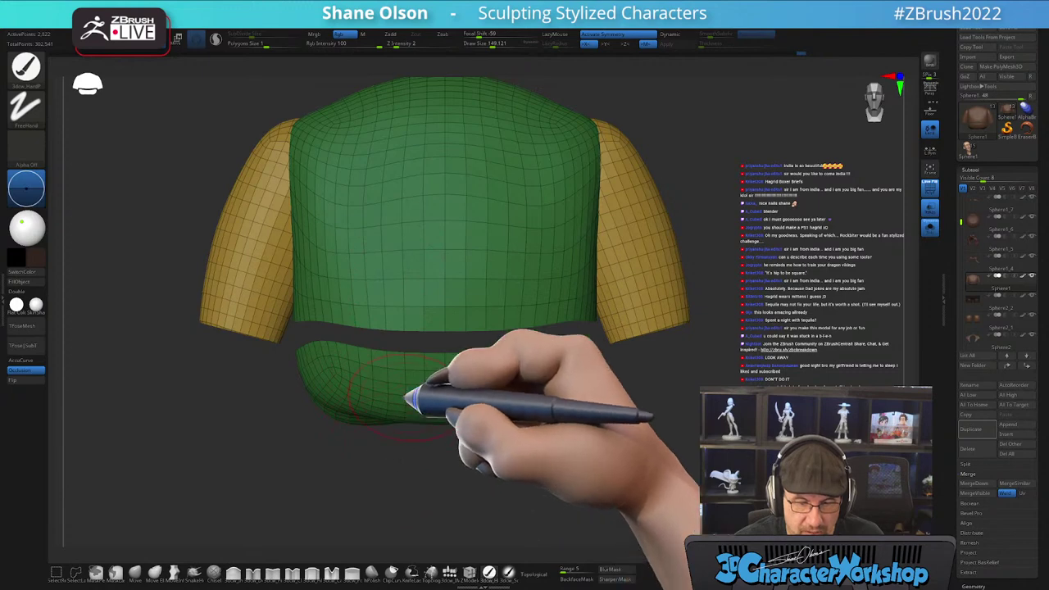
# - Give the detached torso pieces separate polygroups with Auto Groups
pyautogui.press('space')
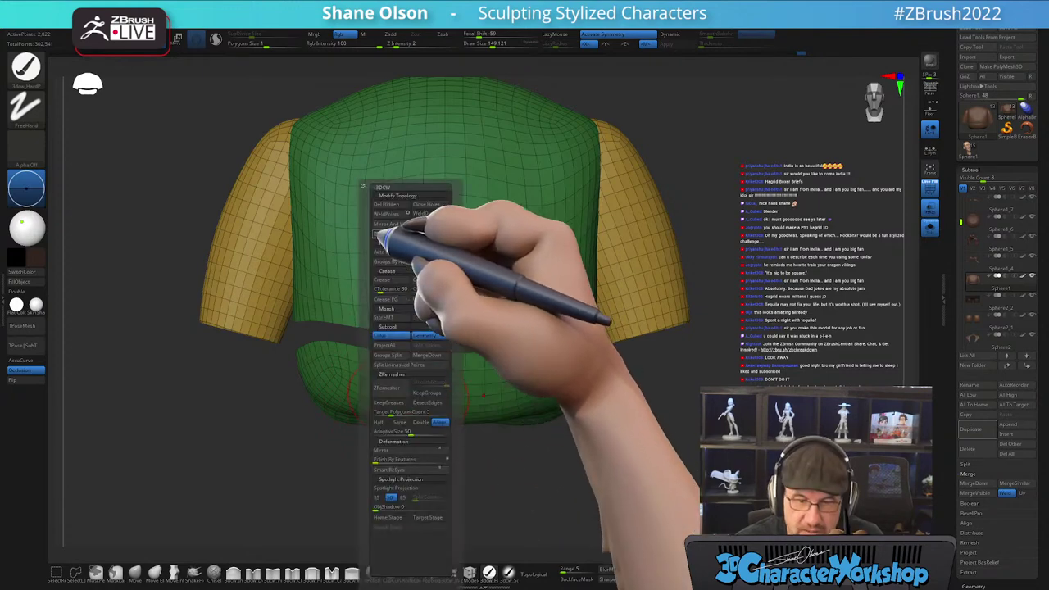
pyautogui.click(386, 245)
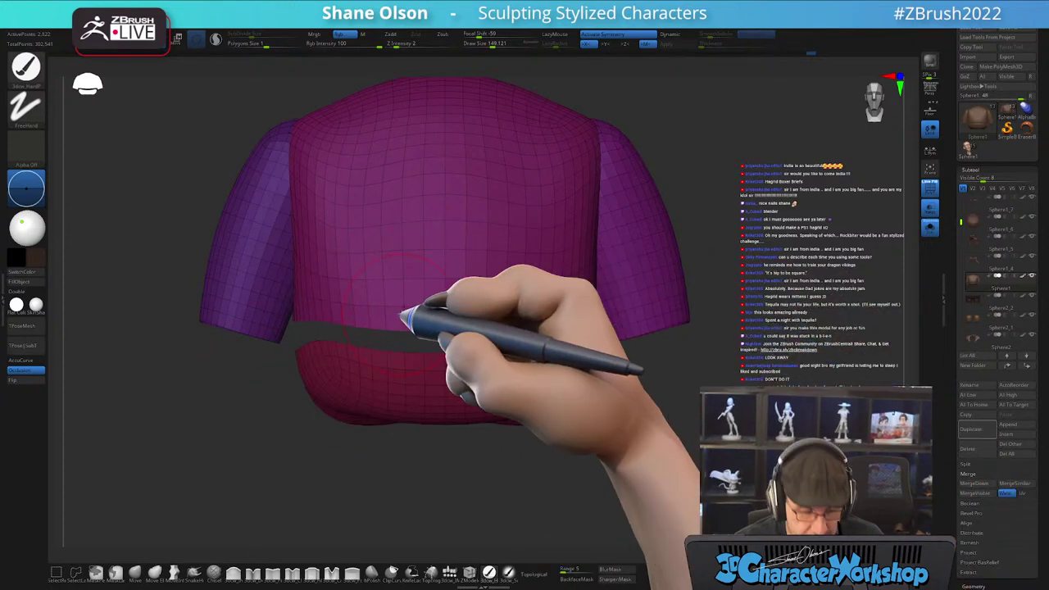
pyautogui.press('space')
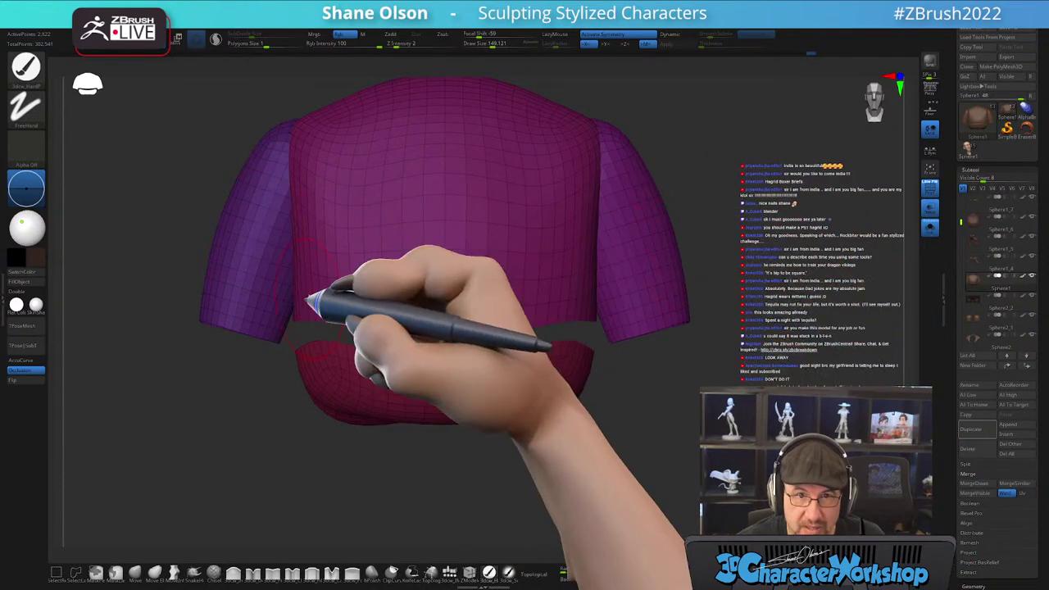
pyautogui.press('space')
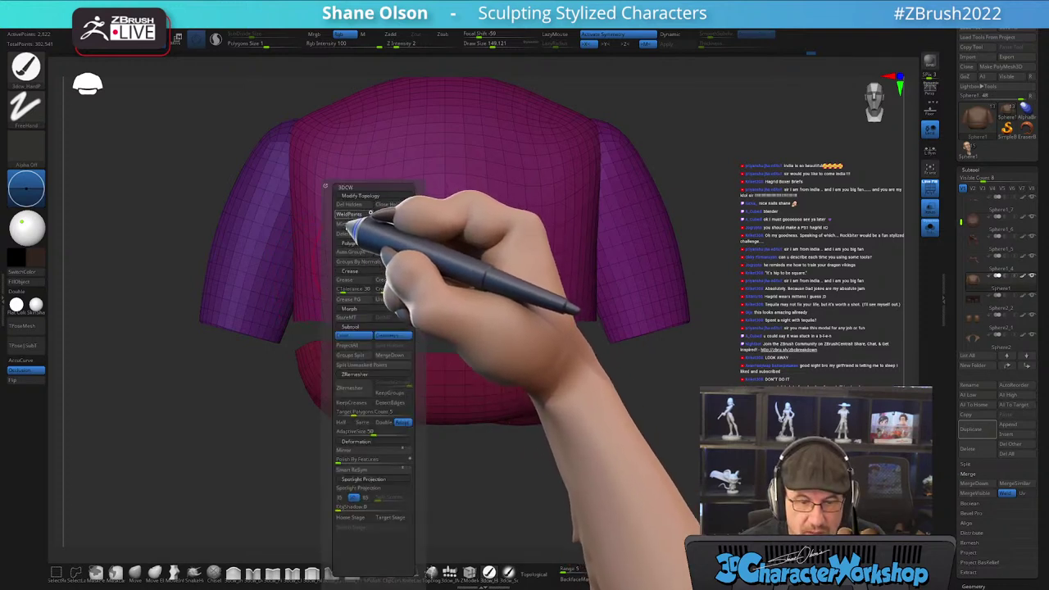
pyautogui.click(348, 224)
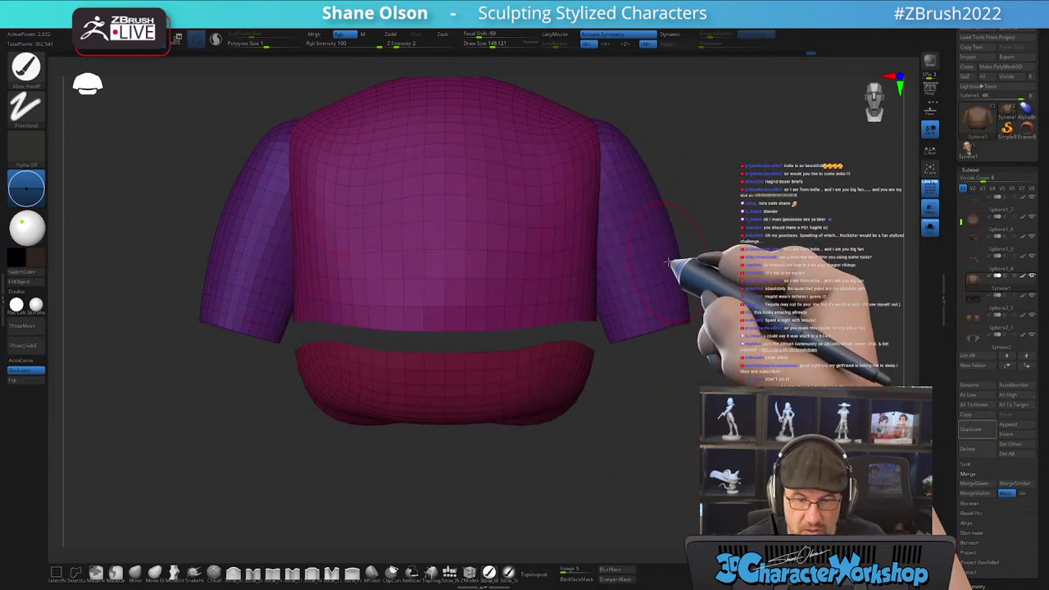
# - Hide the detached lower piece of the torso and delete it, leaving only the upper body and sleeves
pyautogui.hotkey('ctrl', 'shift')
pyautogui.keyDown('ctrl'); pyautogui.keyDown('shift'); pyautogui.click(443, 377); pyautogui.keyUp('shift'); pyautogui.keyUp('ctrl')
pyautogui.keyDown('ctrl'); pyautogui.keyDown('shift'); pyautogui.click(446, 372); pyautogui.keyUp('shift'); pyautogui.keyUp('ctrl')
pyautogui.press('space')
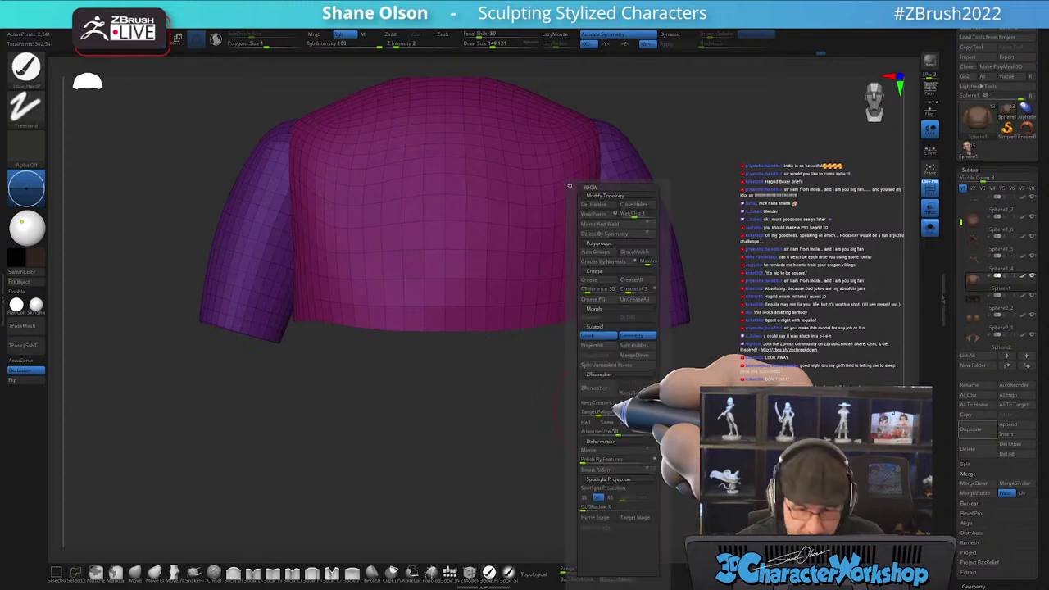
pyautogui.click(592, 205)
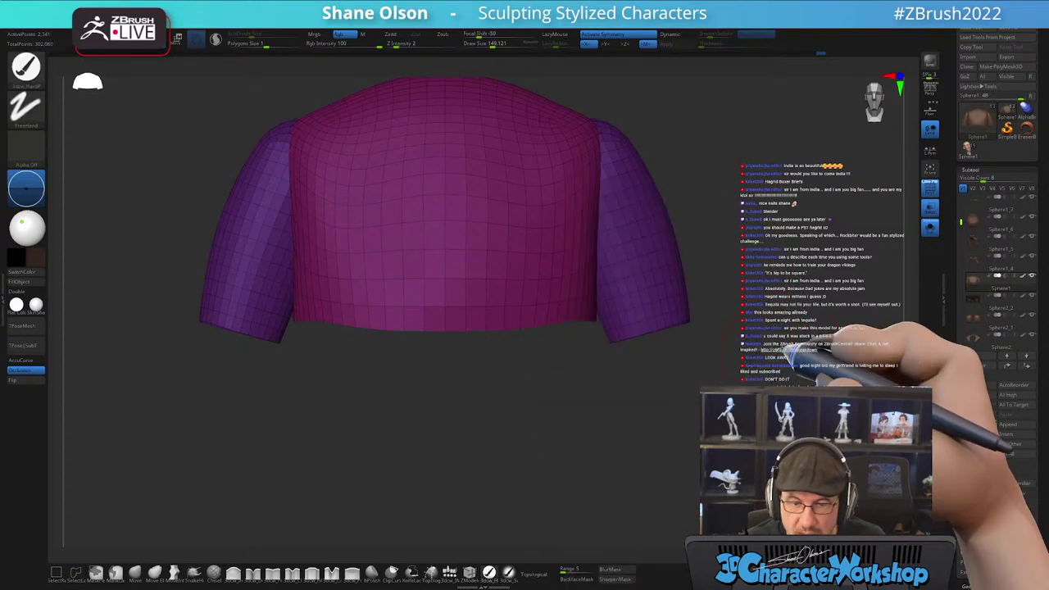
# - Turn on double-sided display for the torso and inspect its open lower edge from below and in front
pyautogui.click(31, 290)
pyautogui.moveTo(351, 417); pyautogui.dragTo(543, 418)
pyautogui.moveTo(545, 341); pyautogui.dragTo(507, 447)
pyautogui.moveTo(494, 400); pyautogui.dragTo(499, 408)
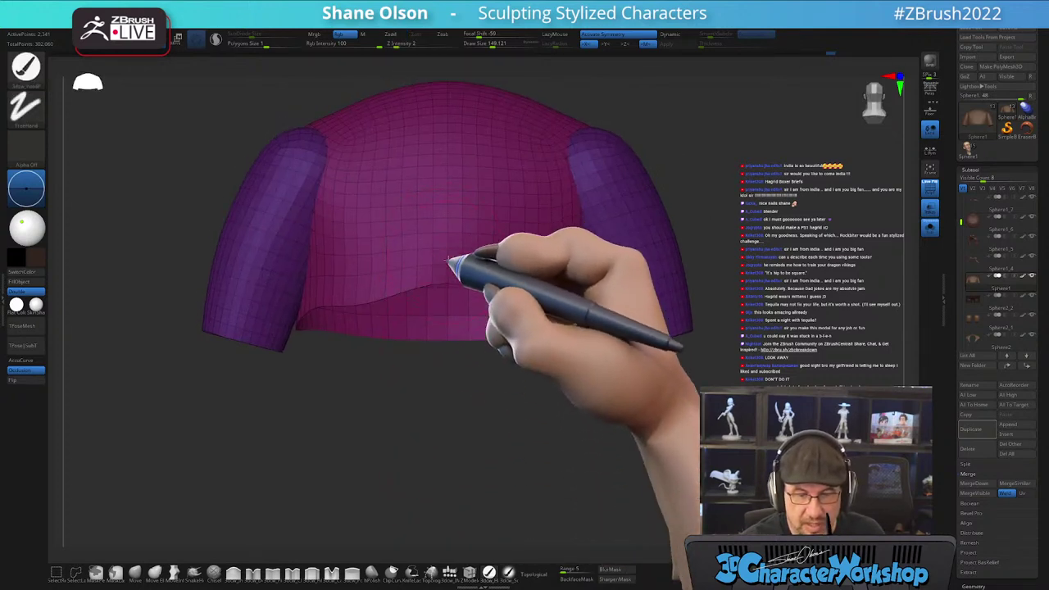
pyautogui.moveTo(678, 406); pyautogui.dragTo(480, 428)
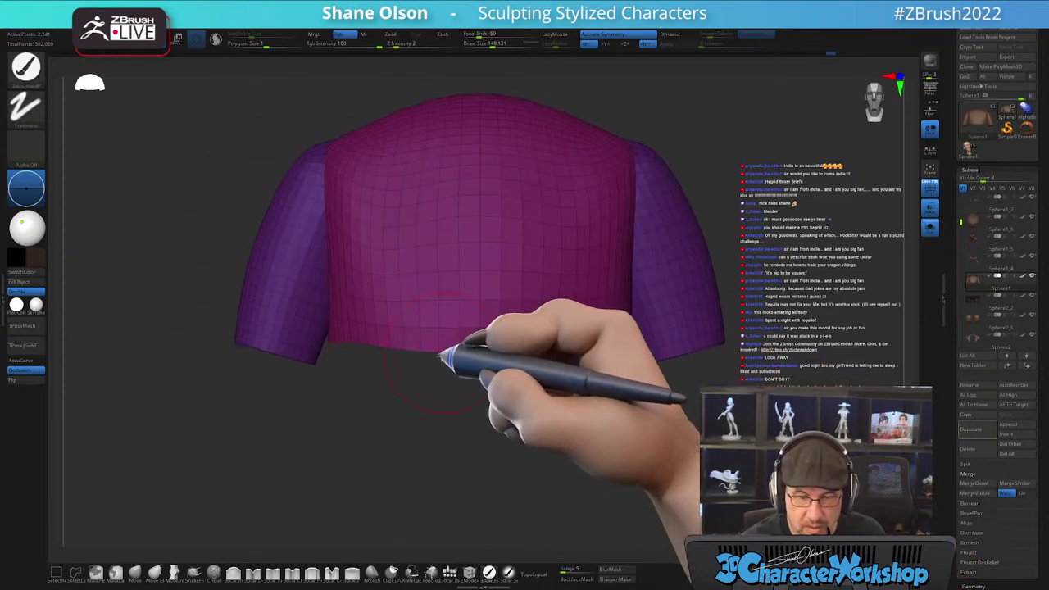
# - Undo the removal of the torso's lower piece until its rounded, closed bottom is restored
pyautogui.moveTo(606, 394); pyautogui.dragTo(622, 401)
pyautogui.press('b')
pyautogui.press('m')
pyautogui.press('v')
pyautogui.moveTo(639, 437)
pyautogui.keyDown('shift'); pyautogui.mouseDown()
pyautogui.moveTo(621, 483)
pyautogui.moveTo(608, 457)
pyautogui.mouseUp(); pyautogui.keyUp('shift')
pyautogui.keyDown('ctrl'); pyautogui.keyDown('shift'); pyautogui.click(628, 466); pyautogui.keyUp('shift'); pyautogui.keyUp('ctrl')
pyautogui.hotkey('ctrl', 'z')
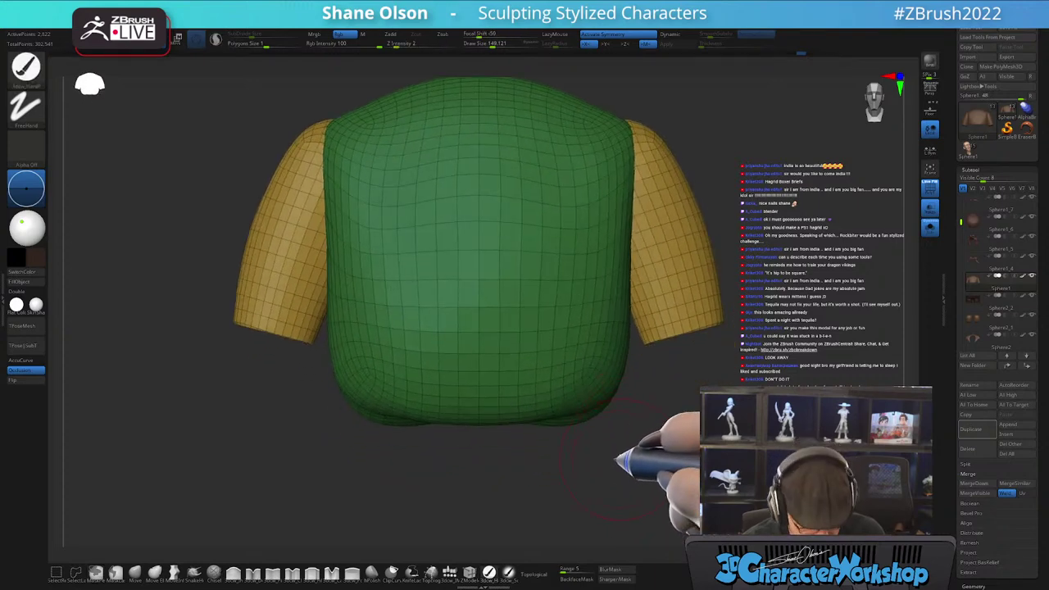
# - Slice off the rounded lower end of the torso with a straight horizontal Knife Curve cut below the sleeves
pyautogui.press('b')
pyautogui.press('k')
pyautogui.press('c')
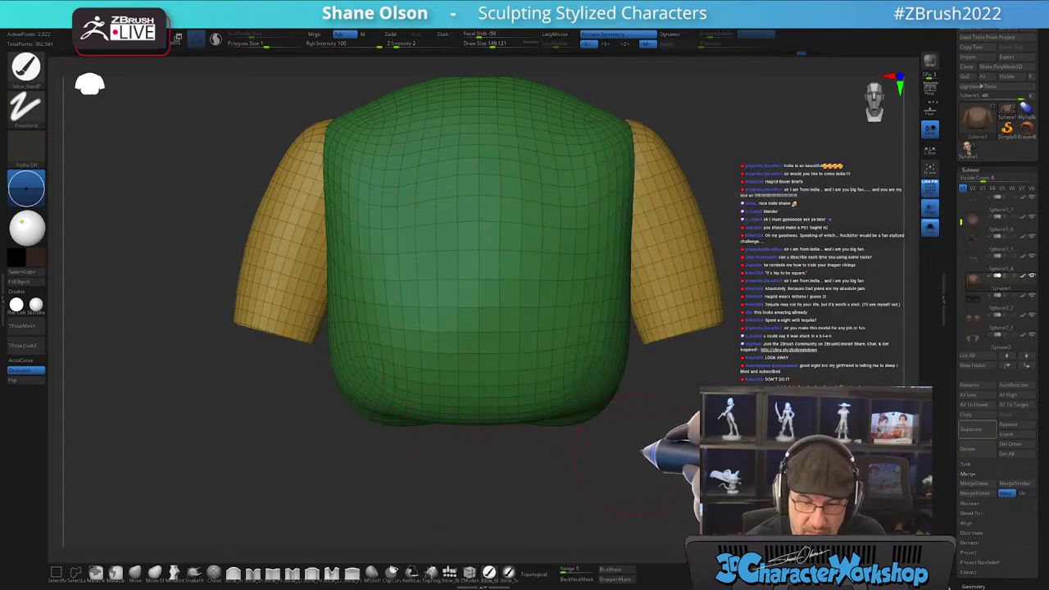
pyautogui.moveTo(695, 352)
pyautogui.keyDown('ctrl'); pyautogui.keyDown('shift'); pyautogui.mouseDown()
pyautogui.moveTo(266, 399)
pyautogui.moveTo(249, 368)
pyautogui.mouseUp(); pyautogui.keyUp('shift'); pyautogui.keyUp('ctrl')
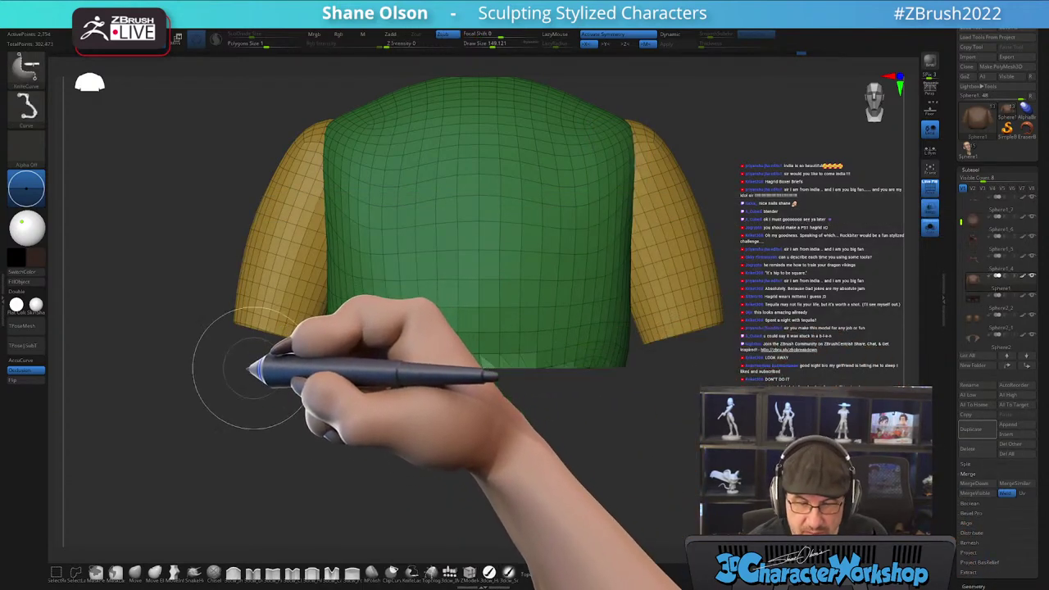
# - Examine the flat capped underside of the cut torso from below, with the polygroup wireframe off and on
pyautogui.moveTo(554, 450); pyautogui.dragTo(616, 412)
pyautogui.moveTo(750, 500)
pyautogui.keyDown('alt'); pyautogui.mouseDown()
pyautogui.moveTo(738, 475)
pyautogui.moveTo(729, 521)
pyautogui.moveTo(727, 479)
pyautogui.moveTo(721, 503)
pyautogui.moveTo(731, 450)
pyautogui.mouseUp(); pyautogui.keyUp('alt')
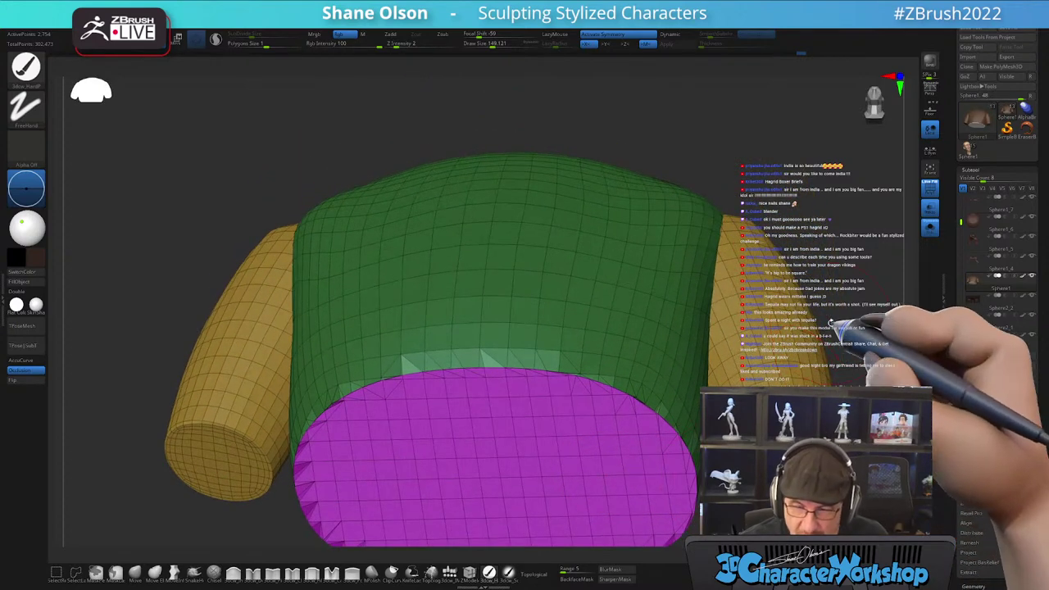
pyautogui.keyDown('alt'); pyautogui.moveTo(841, 310); pyautogui.dragTo(749, 177); pyautogui.keyUp('alt')
pyautogui.hotkey('shift', 'f')
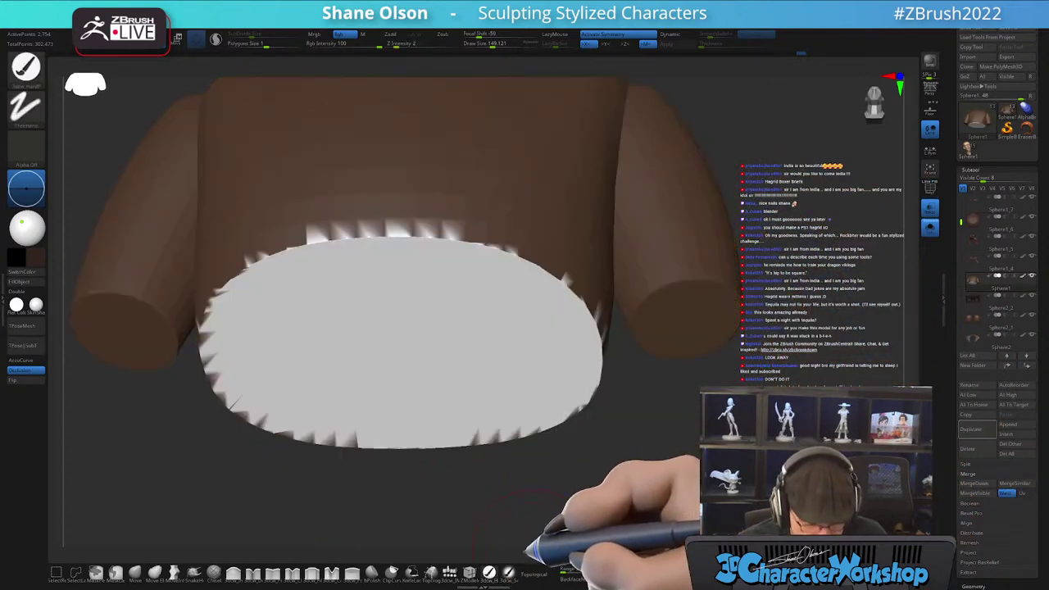
pyautogui.keyDown('alt'); pyautogui.moveTo(725, 463); pyautogui.dragTo(745, 481); pyautogui.keyUp('alt')
pyautogui.hotkey('shift', 'f')
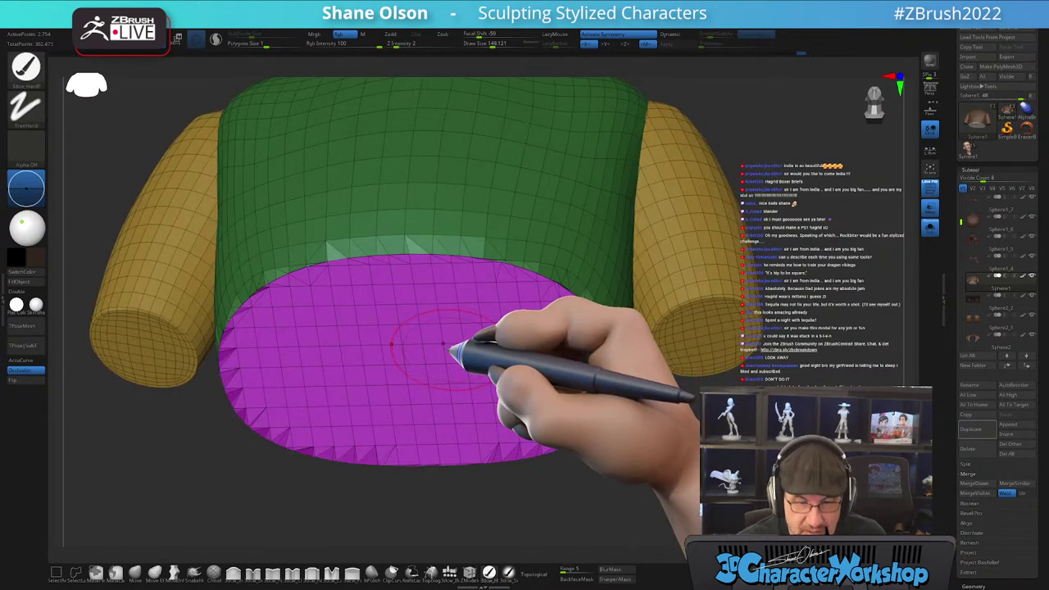
pyautogui.keyDown('alt'); pyautogui.moveTo(698, 437); pyautogui.dragTo(741, 469); pyautogui.keyUp('alt')
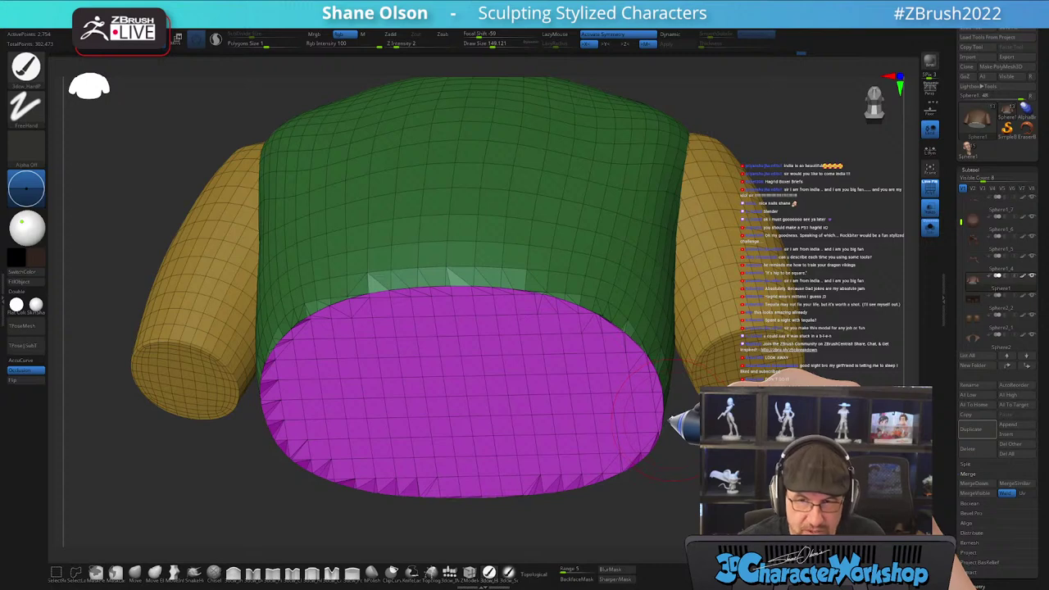
pyautogui.moveTo(844, 458)
pyautogui.mouseDown()
pyautogui.moveTo(819, 446)
pyautogui.moveTo(832, 463)
pyautogui.mouseUp()
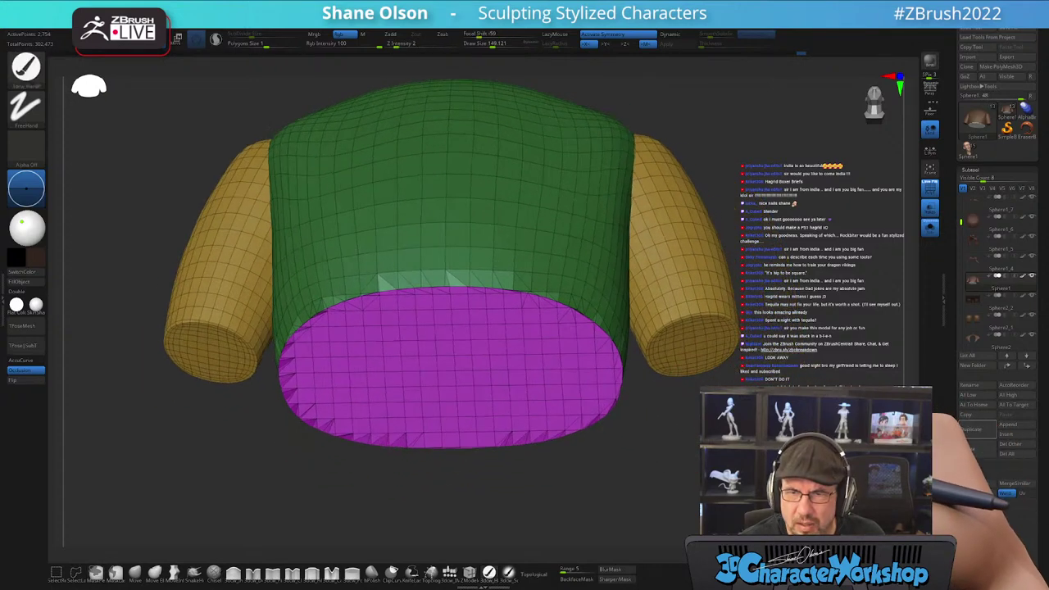
# - With the Move brush and Topological masking enabled, pull the torso's back and shoulder edges outward over the sleeve tops
pyautogui.keyDown('shift'); pyautogui.moveTo(762, 446); pyautogui.dragTo(758, 484); pyautogui.keyUp('shift')
pyautogui.keyDown('alt'); pyautogui.moveTo(696, 352); pyautogui.dragTo(685, 475); pyautogui.keyUp('alt')
pyautogui.moveTo(757, 456); pyautogui.dragTo(783, 452)
pyautogui.keyDown('shift'); pyautogui.moveTo(711, 456); pyautogui.dragTo(716, 455); pyautogui.keyUp('shift')
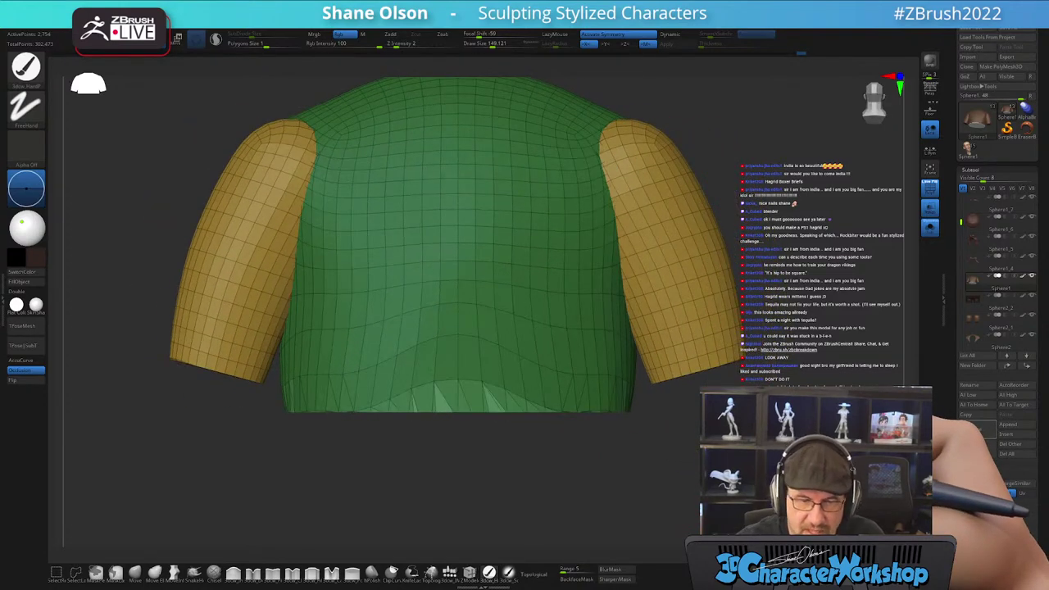
pyautogui.click(135, 572)
pyautogui.moveTo(543, 449)
pyautogui.keyDown('alt'); pyautogui.mouseDown()
pyautogui.moveTo(532, 488)
pyautogui.moveTo(568, 297)
pyautogui.moveTo(566, 341)
pyautogui.moveTo(560, 237)
pyautogui.mouseUp(); pyautogui.keyUp('alt')
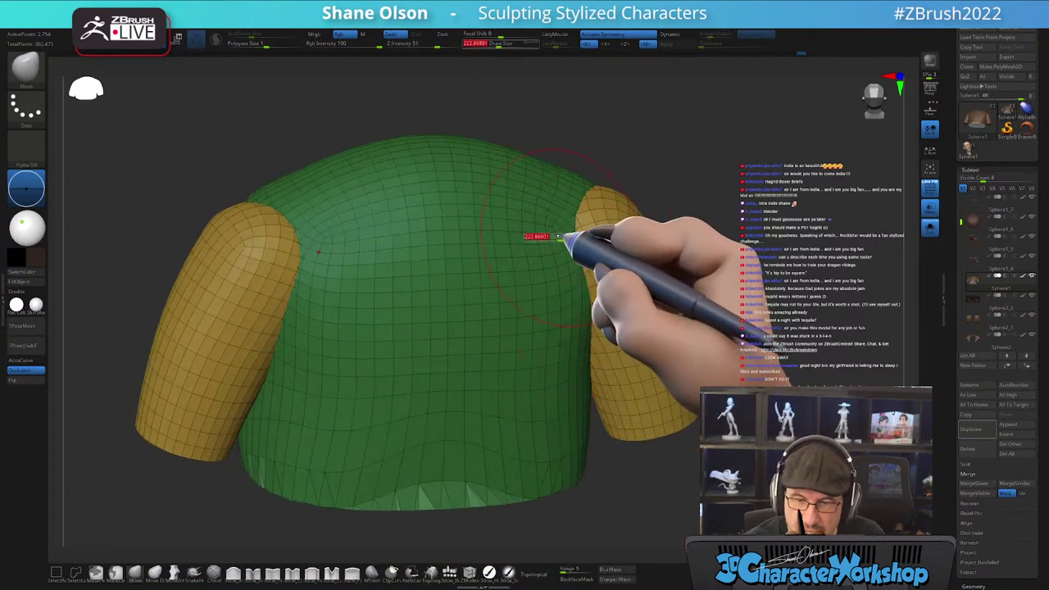
pyautogui.click(535, 576)
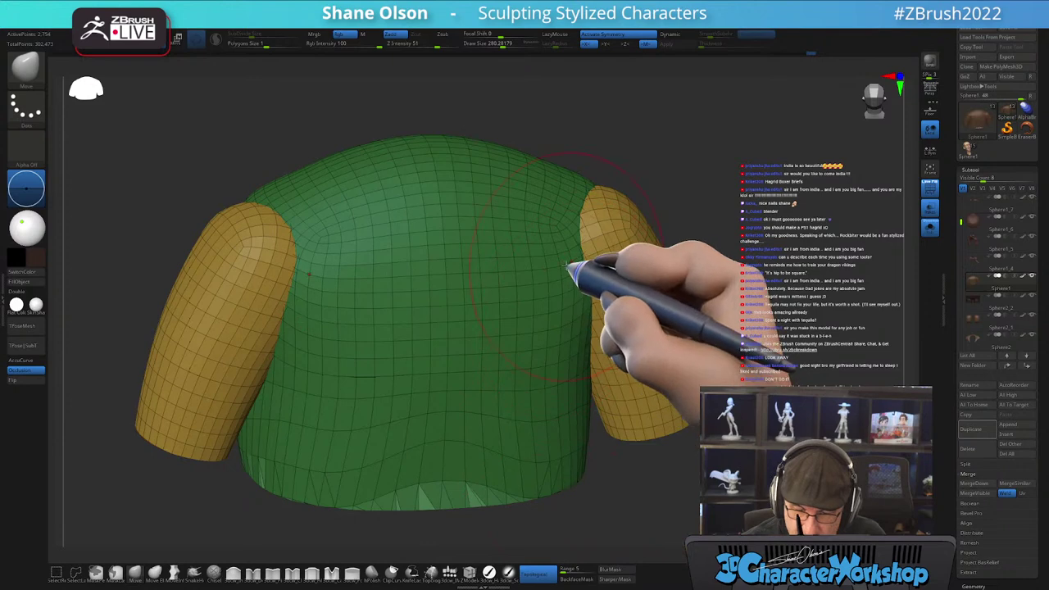
pyautogui.moveTo(572, 273); pyautogui.dragTo(572, 237, button='right')
pyautogui.moveTo(591, 212)
pyautogui.mouseDown()
pyautogui.moveTo(607, 292)
pyautogui.moveTo(578, 189)
pyautogui.mouseUp()
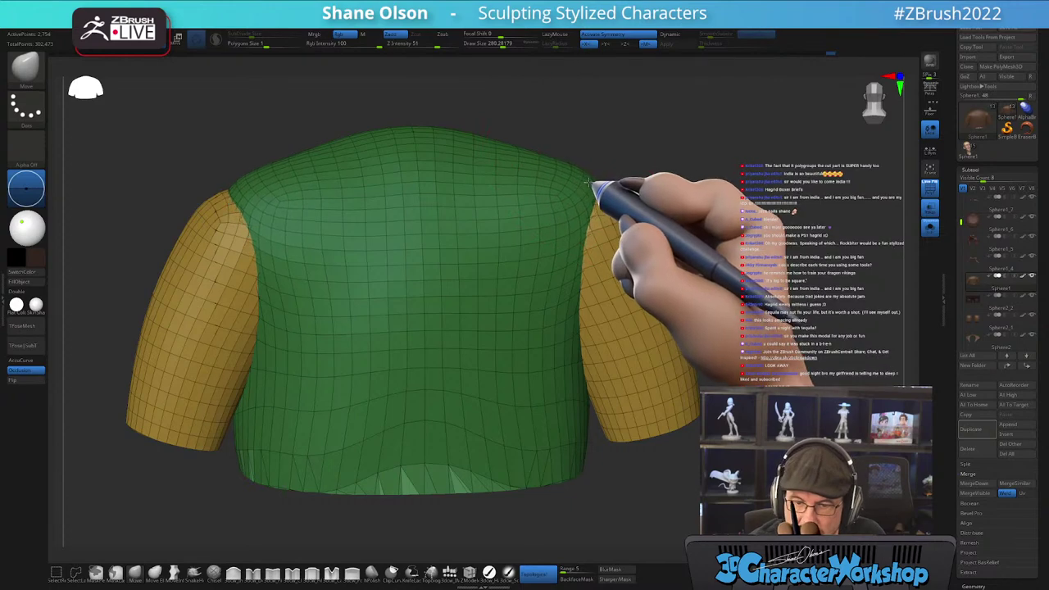
pyautogui.moveTo(613, 254)
pyautogui.mouseDown()
pyautogui.moveTo(604, 235)
pyautogui.moveTo(598, 246)
pyautogui.mouseUp()
pyautogui.moveTo(598, 246); pyautogui.dragTo(596, 255, button='right')
pyautogui.moveTo(598, 258); pyautogui.dragTo(348, 510)
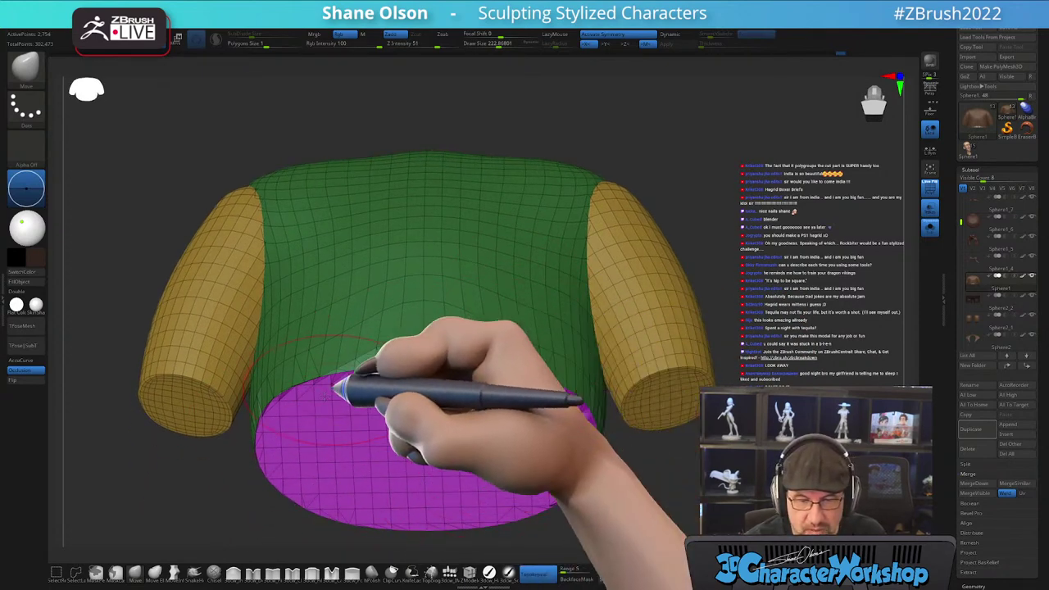
# - Slice the rounded ends off the sleeves with the Knife Curve to give them flat cuffs
pyautogui.moveTo(541, 454); pyautogui.dragTo(623, 459)
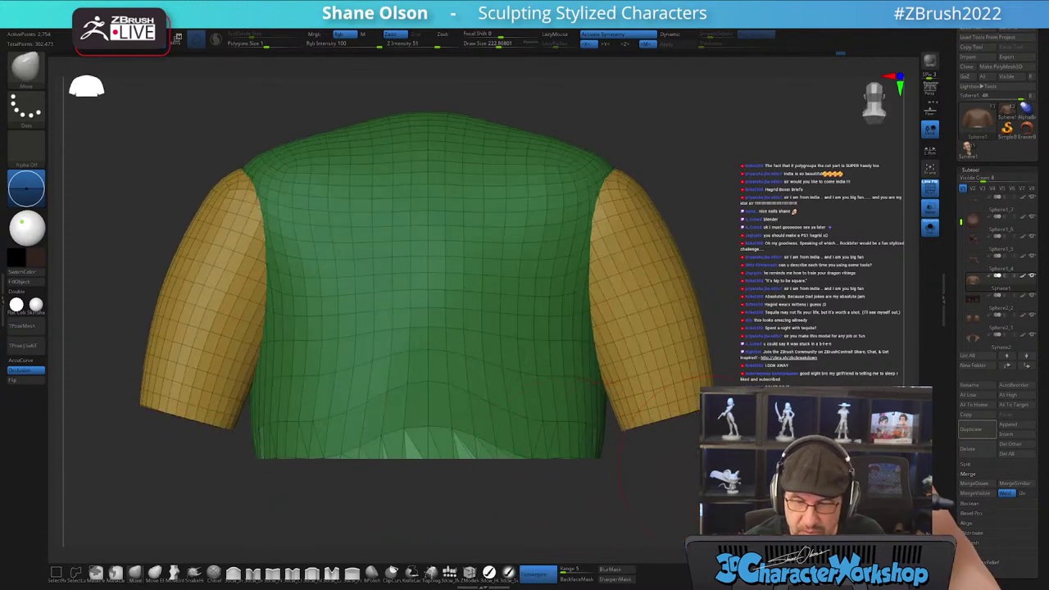
pyautogui.hotkey('ctrl', 'shift')
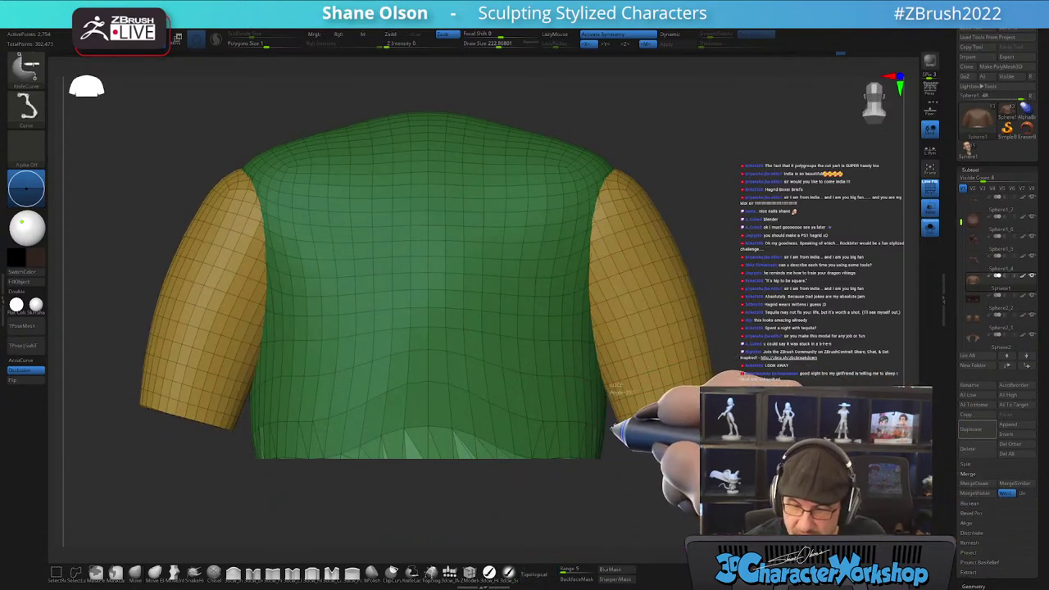
pyautogui.moveTo(667, 471); pyautogui.dragTo(664, 393)
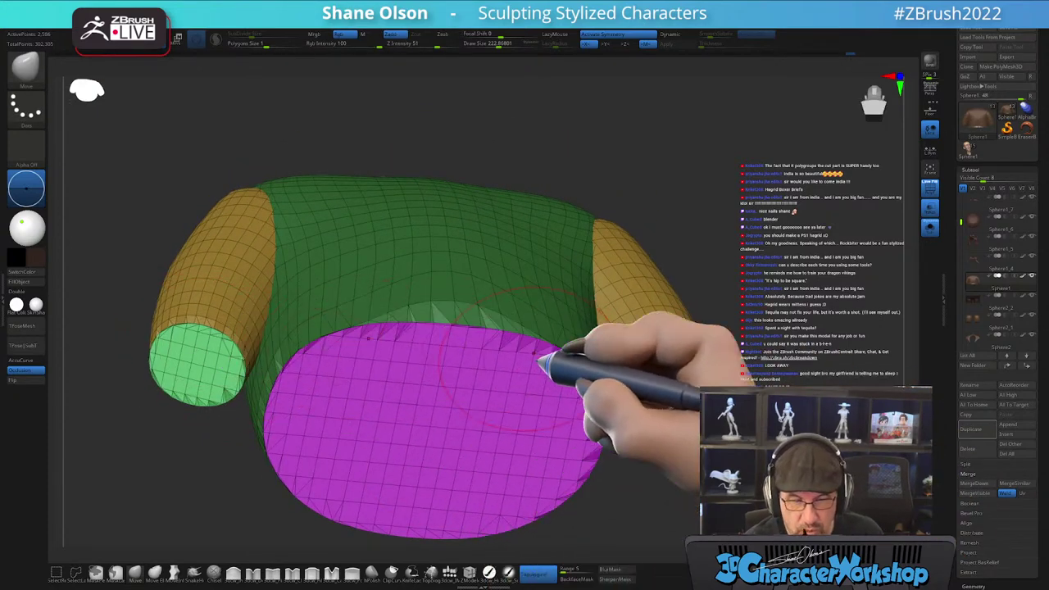
pyautogui.moveTo(750, 257); pyautogui.dragTo(754, 277)
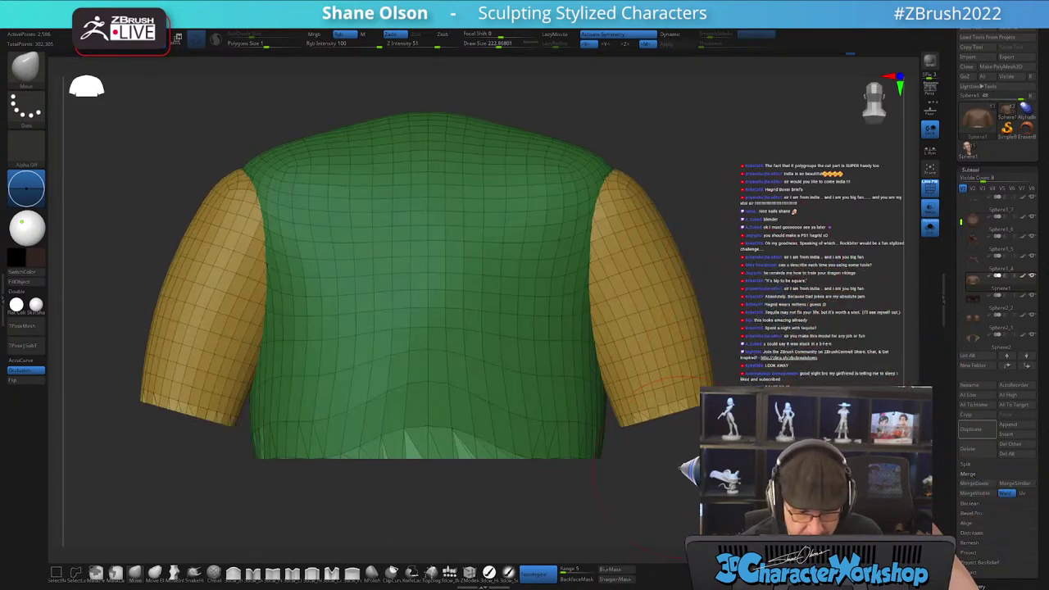
# - Hide the wireframe, choose a muted dark red and fill the whole garment with it
pyautogui.hotkey('shift', 'f')
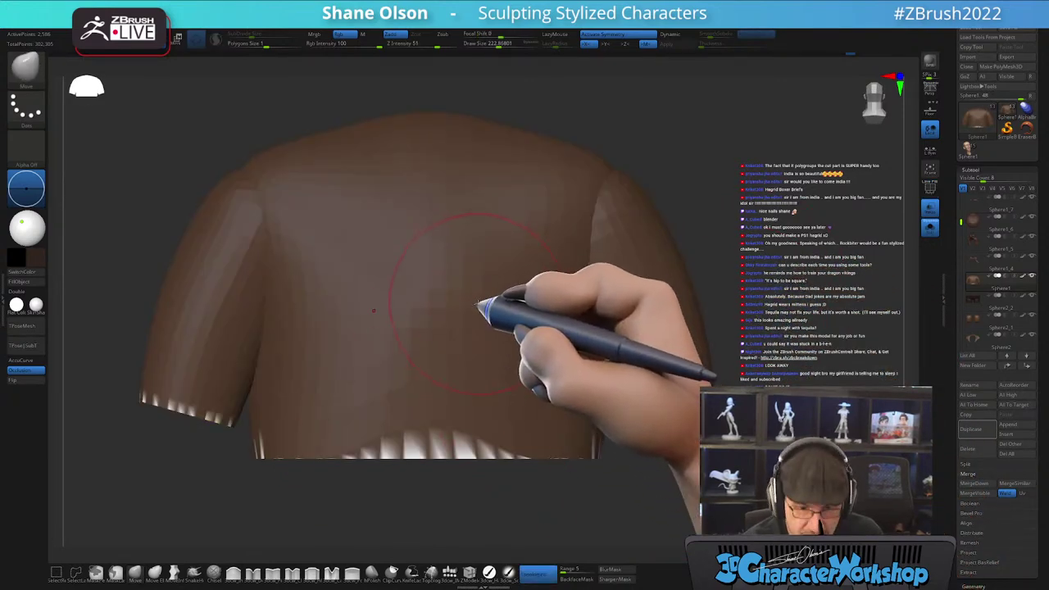
pyautogui.moveTo(485, 309); pyautogui.dragTo(563, 298)
pyautogui.moveTo(561, 297)
pyautogui.keyDown('shift'); pyautogui.mouseDown(button='right')
pyautogui.moveTo(568, 320)
pyautogui.moveTo(545, 319)
pyautogui.mouseUp(button='right'); pyautogui.keyUp('shift')
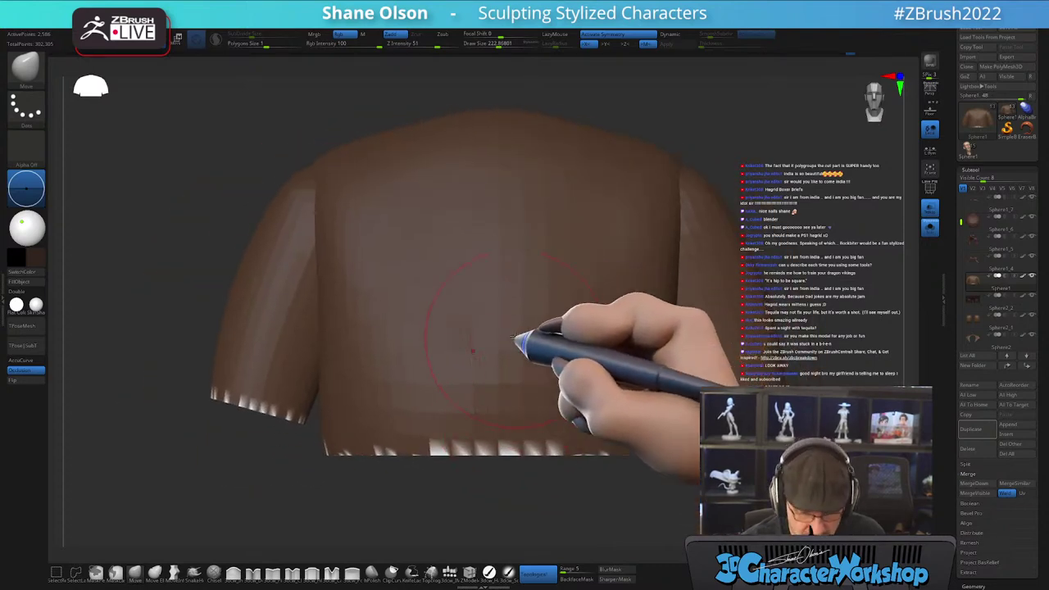
pyautogui.press('c')
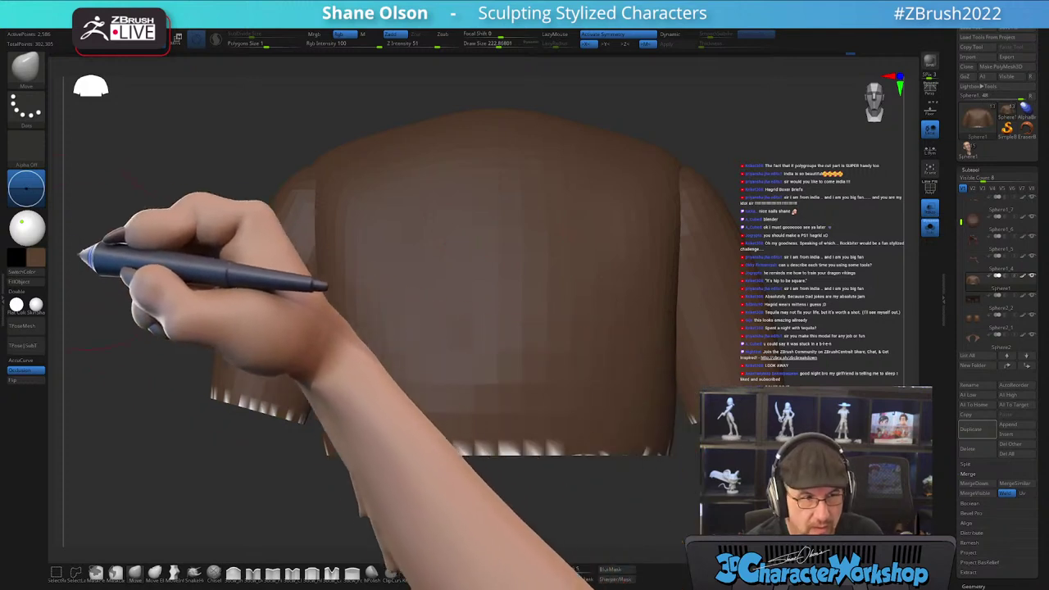
pyautogui.click(34, 256)
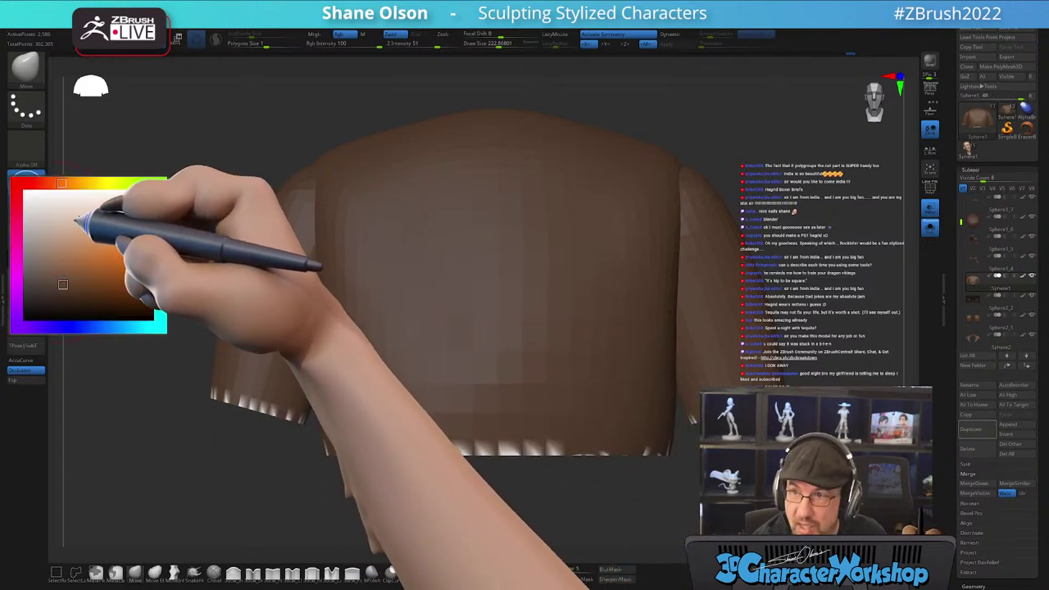
pyautogui.click(32, 253)
pyautogui.moveTo(55, 178); pyautogui.dragTo(42, 175)
pyautogui.moveTo(65, 283); pyautogui.dragTo(79, 283)
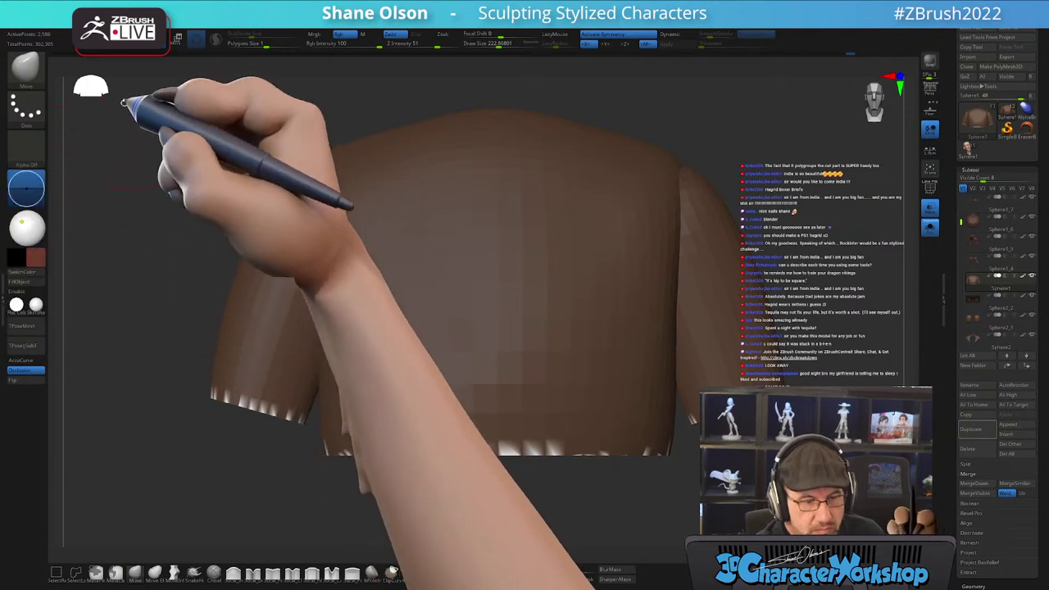
pyautogui.click(19, 281)
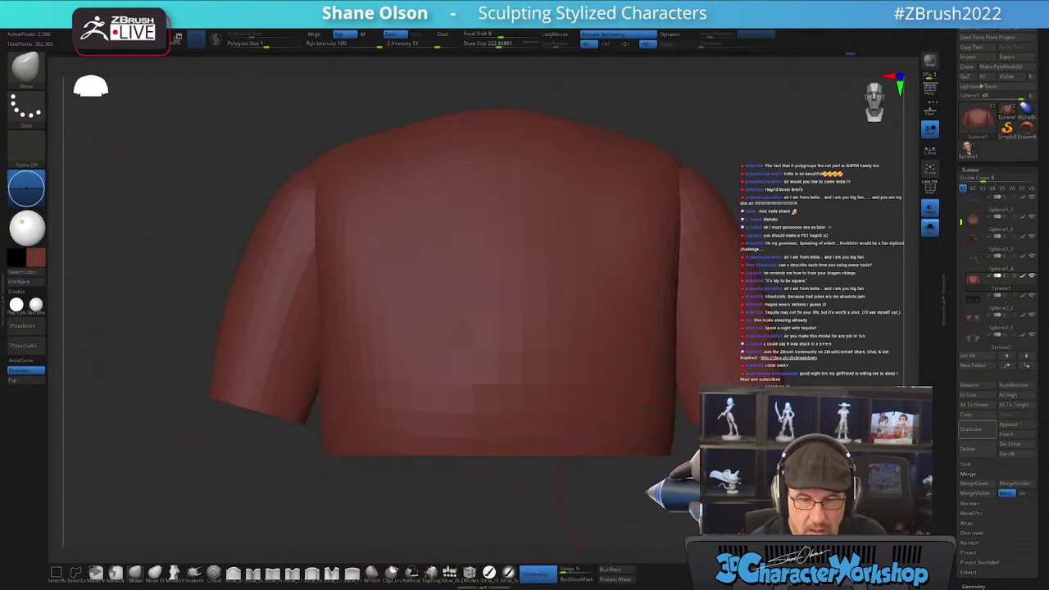
# - Show the whole character with transparency off and check the red garment against the beard, collar and trousers
pyautogui.click(930, 228)
pyautogui.keyDown('alt'); pyautogui.moveTo(770, 461); pyautogui.dragTo(732, 428); pyautogui.keyUp('alt')
pyautogui.click(930, 209)
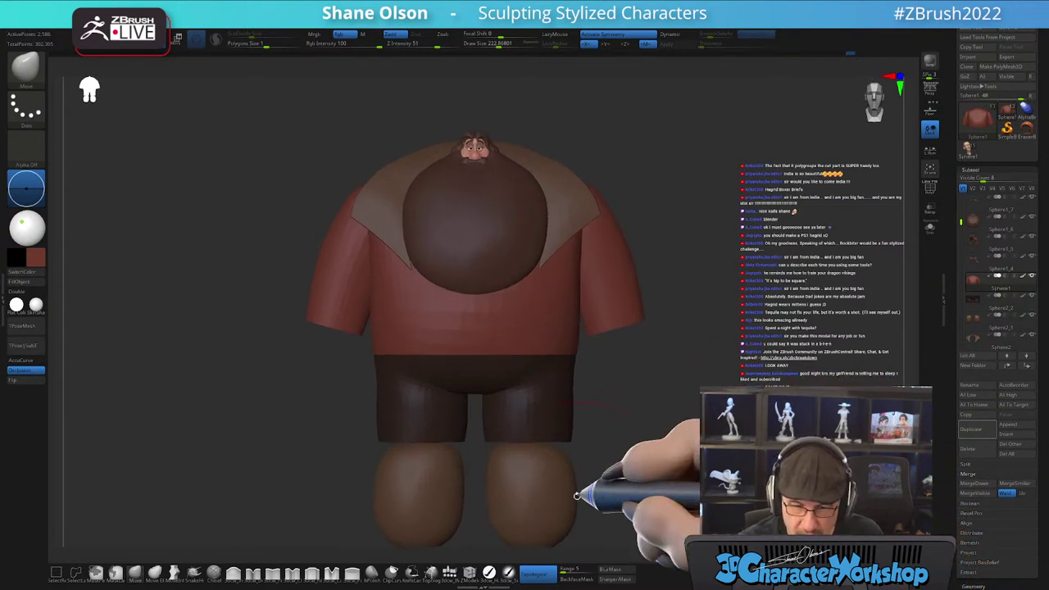
pyautogui.keyDown('alt'); pyautogui.moveTo(641, 447); pyautogui.dragTo(631, 421); pyautogui.keyUp('alt')
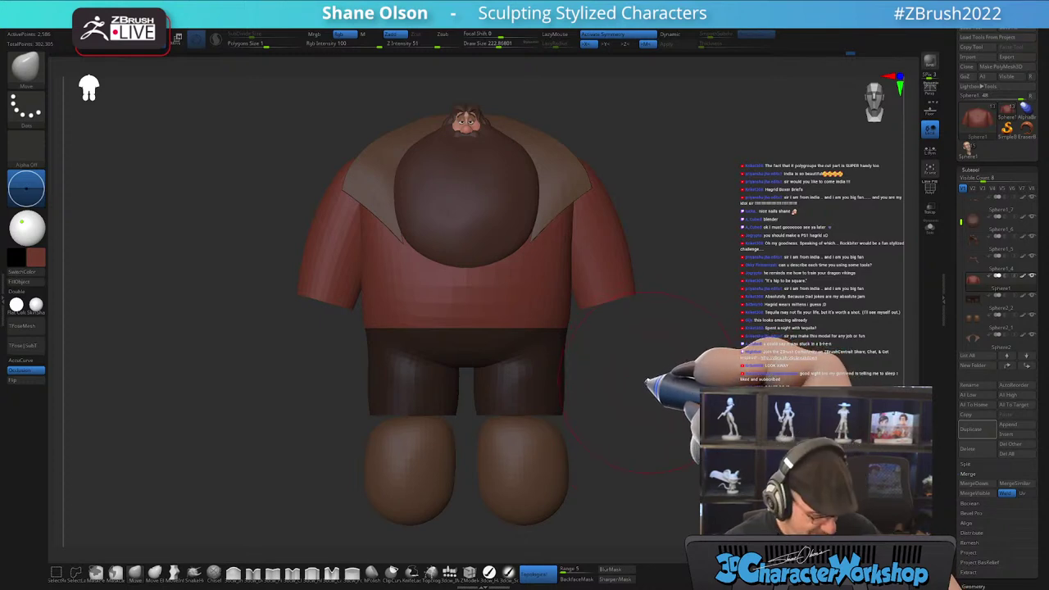
pyautogui.moveTo(645, 383)
pyautogui.keyDown('alt'); pyautogui.mouseDown()
pyautogui.moveTo(643, 395)
pyautogui.moveTo(604, 394)
pyautogui.moveTo(651, 397)
pyautogui.mouseUp(); pyautogui.keyUp('alt')
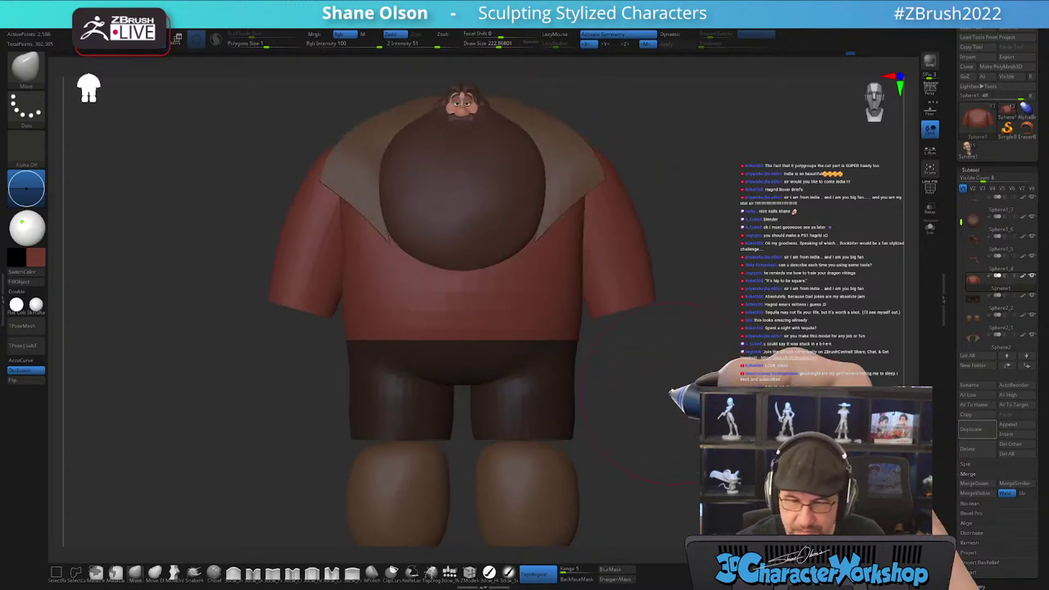
# - Isolate the garment with its polygroup wireframe shown and examine the flat hem and sleeve ends from below
pyautogui.click(929, 187)
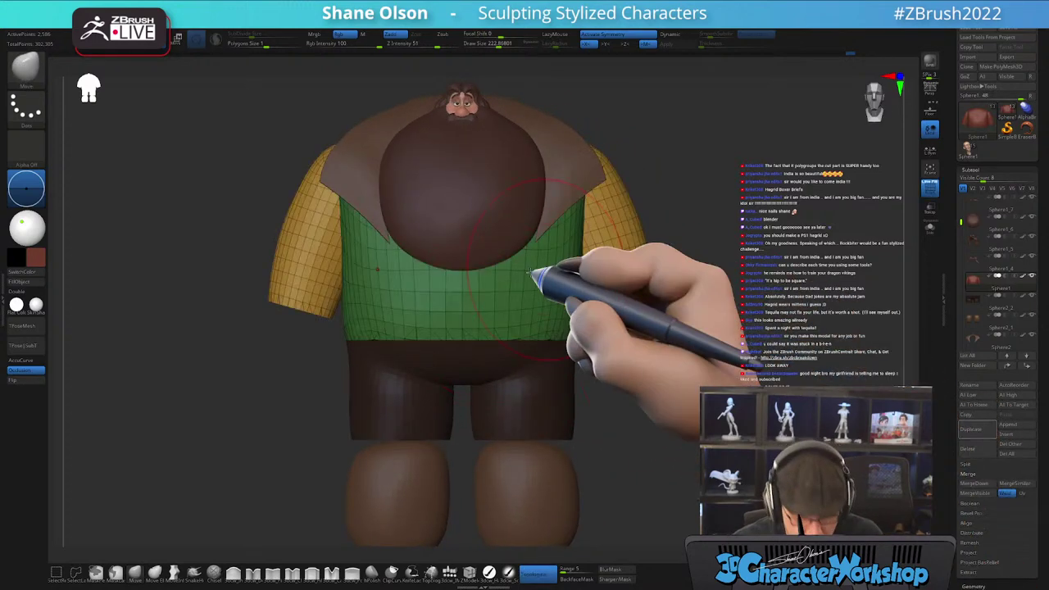
pyautogui.click(929, 227)
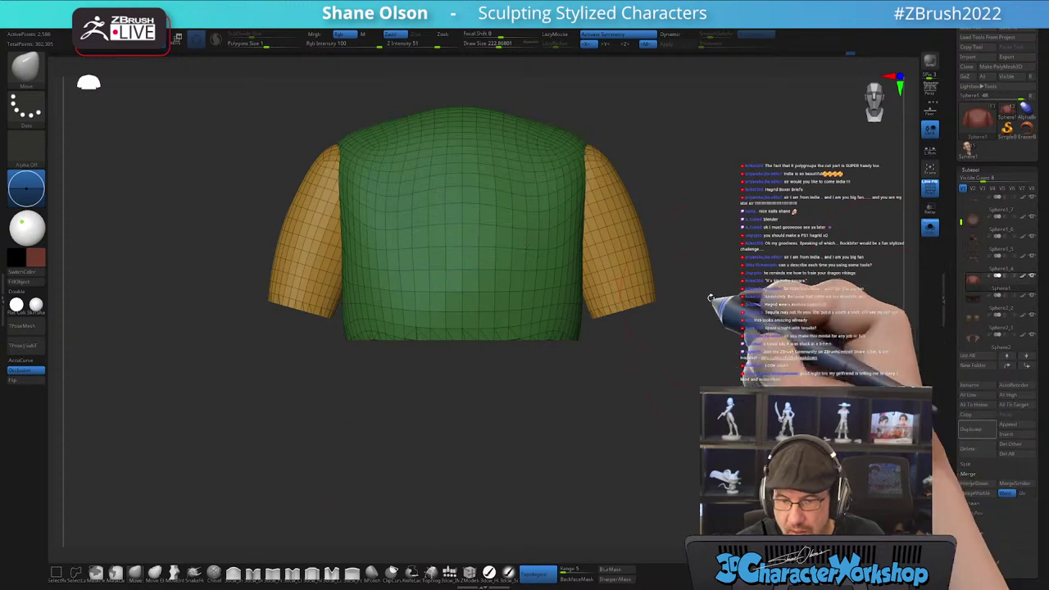
pyautogui.moveTo(711, 299); pyautogui.dragTo(683, 335)
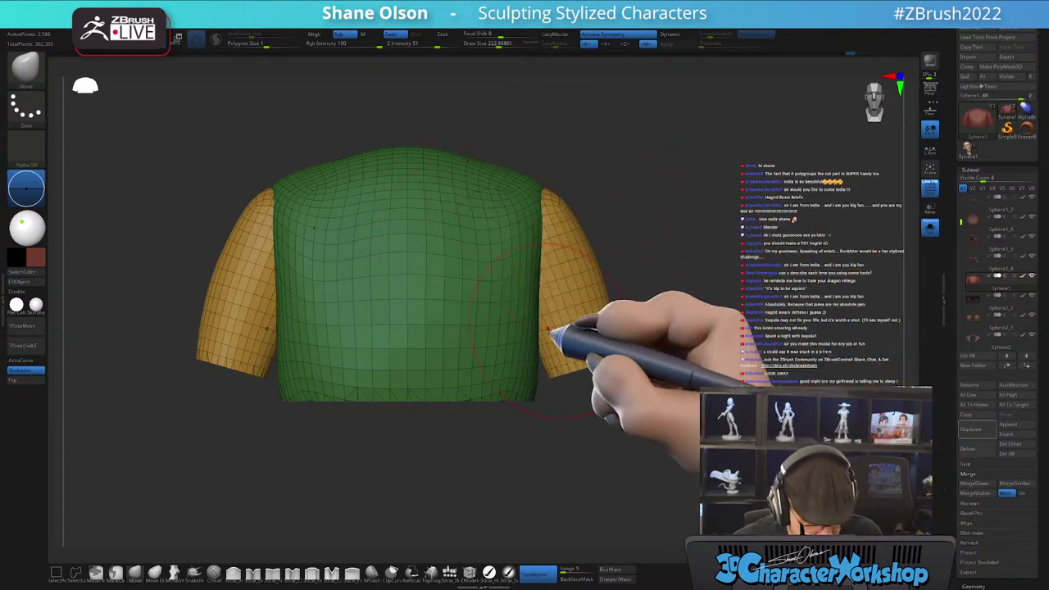
pyautogui.moveTo(695, 231); pyautogui.dragTo(682, 243)
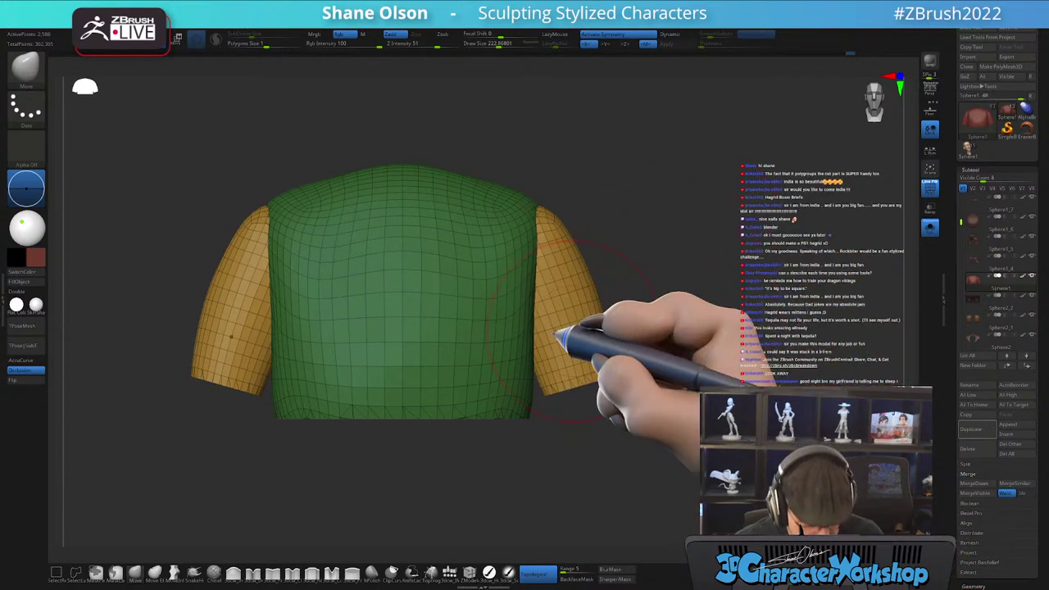
pyautogui.moveTo(496, 438); pyautogui.dragTo(531, 438)
pyautogui.press('w')
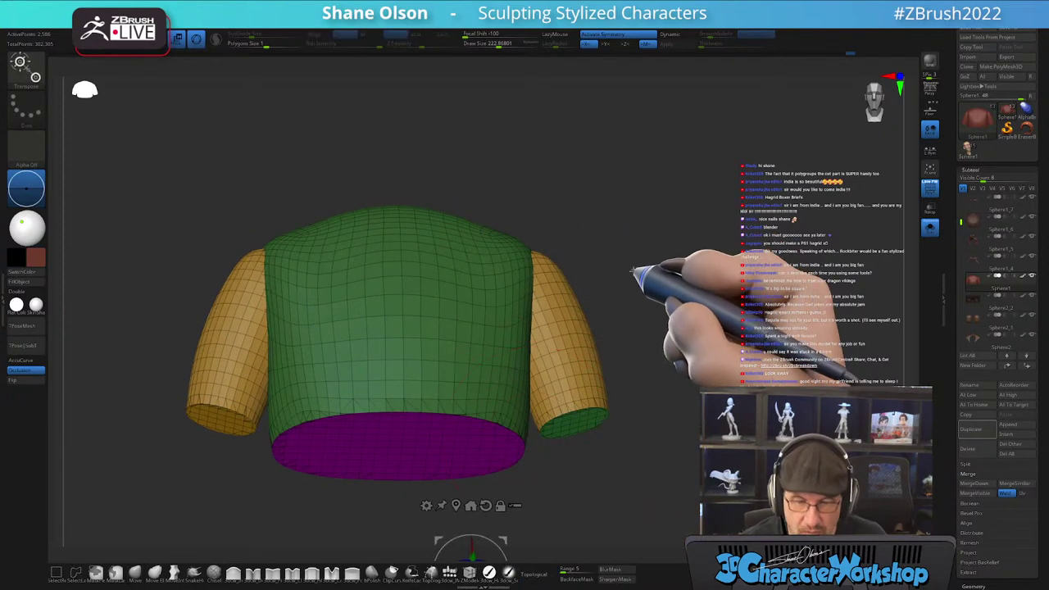
pyautogui.keyDown('alt'); pyautogui.moveTo(627, 259); pyautogui.dragTo(652, 184); pyautogui.keyUp('alt')
pyautogui.press('q')
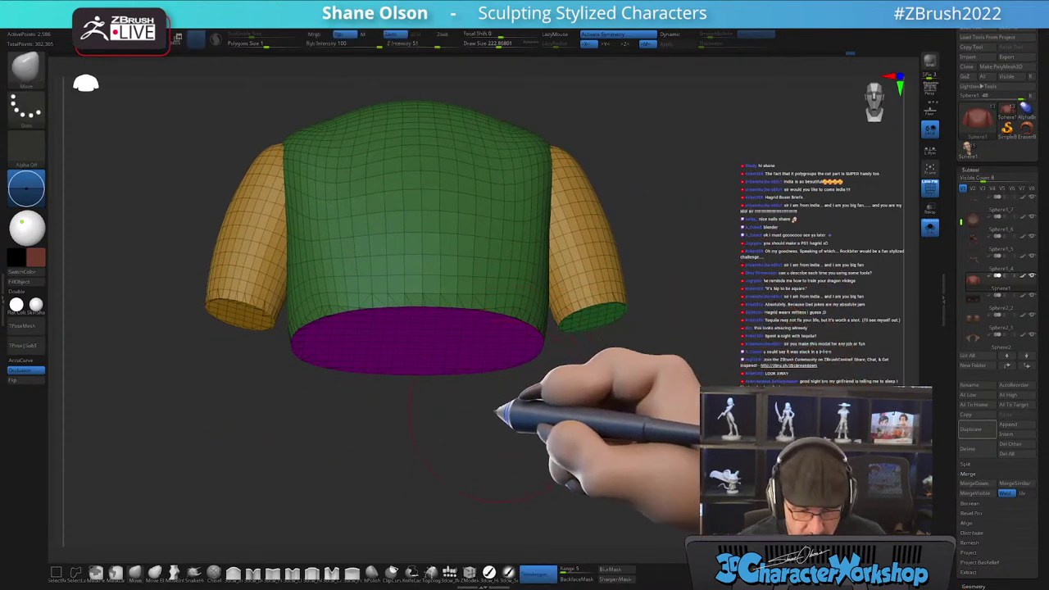
# - Apply Mirror And Weld to the garment so both sleeves and cuff polygroups match
pyautogui.press('space')
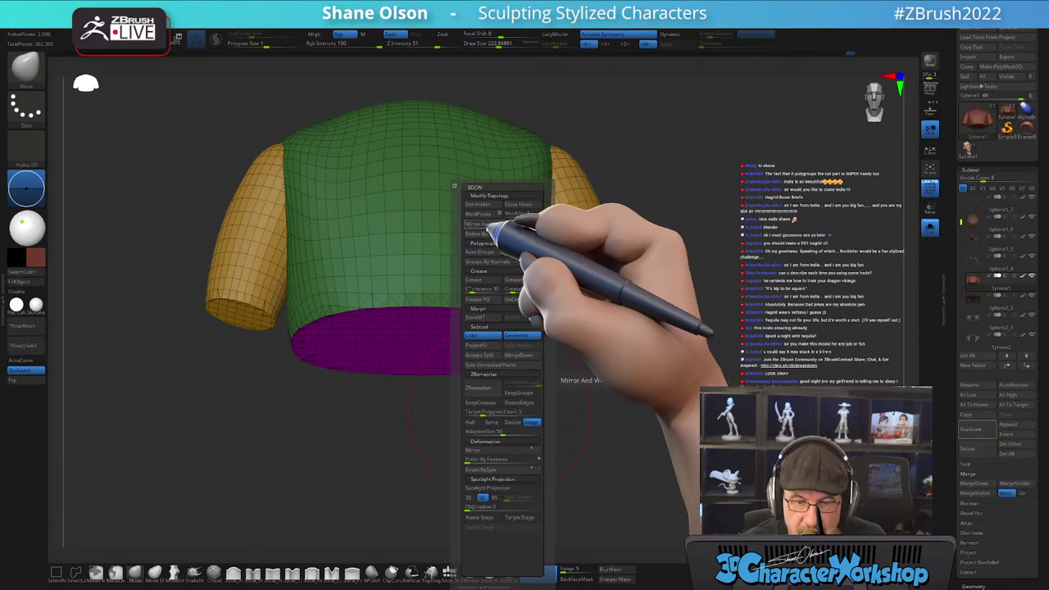
pyautogui.click(487, 229)
pyautogui.moveTo(775, 213); pyautogui.dragTo(773, 231)
pyautogui.moveTo(736, 296); pyautogui.dragTo(735, 267)
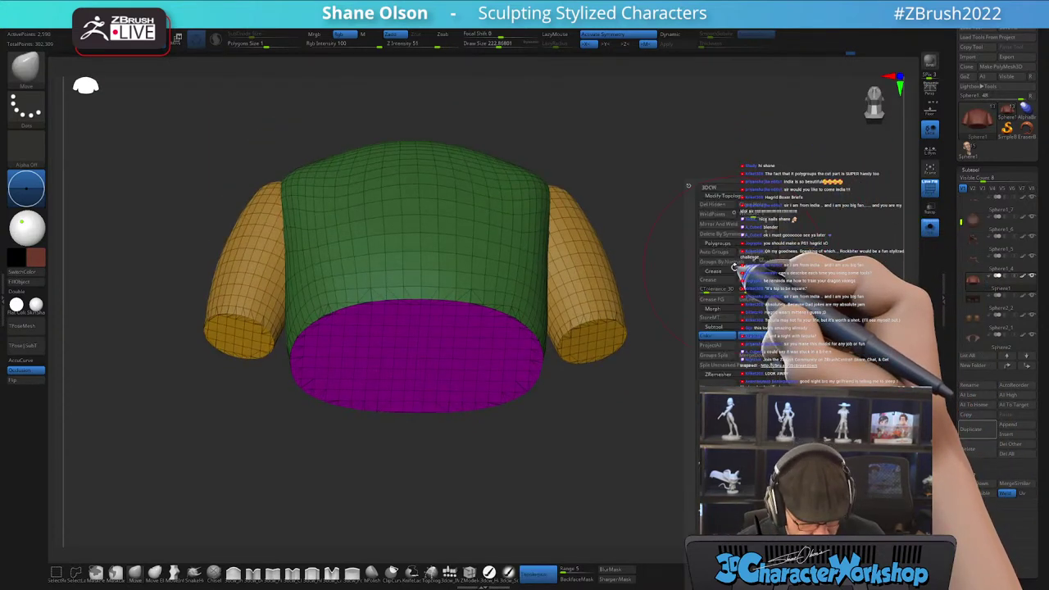
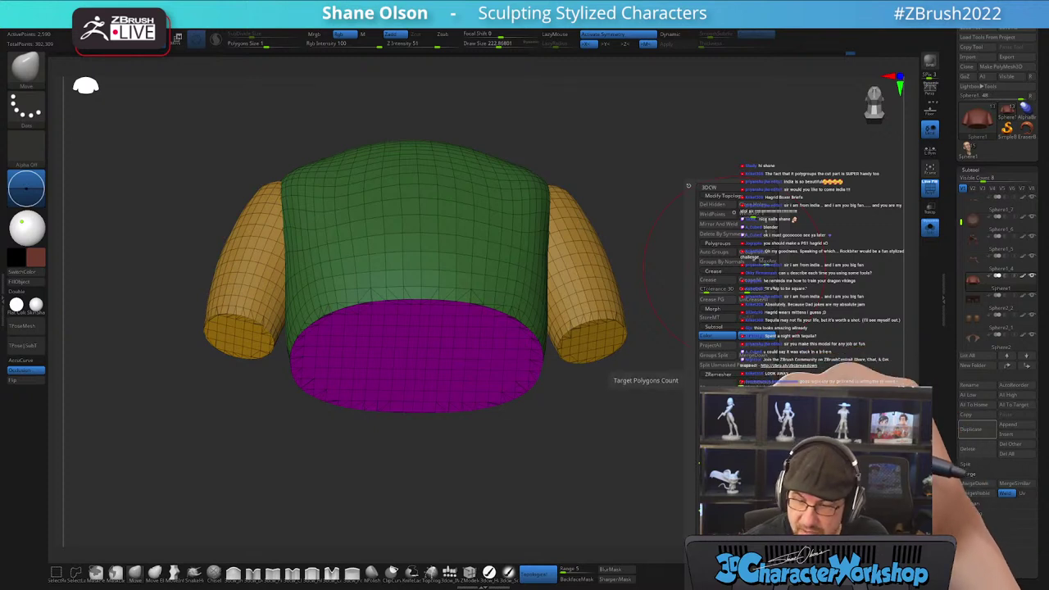
# - ZRemesh the garment and reshape its shoulders where the sleeves meet the body with the Move brush
pyautogui.click(718, 373)
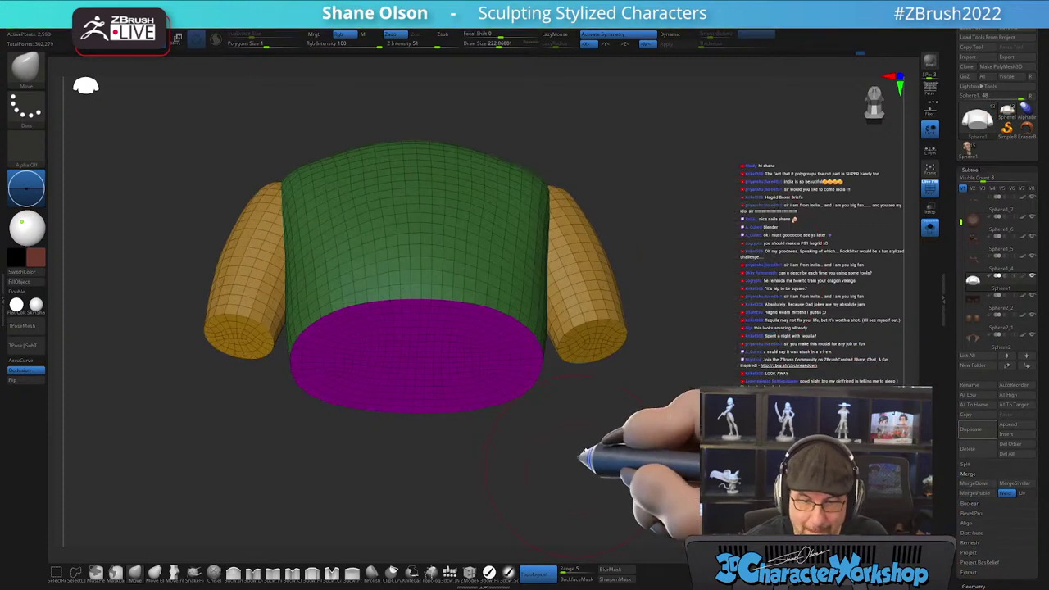
pyautogui.moveTo(657, 426); pyautogui.dragTo(475, 421)
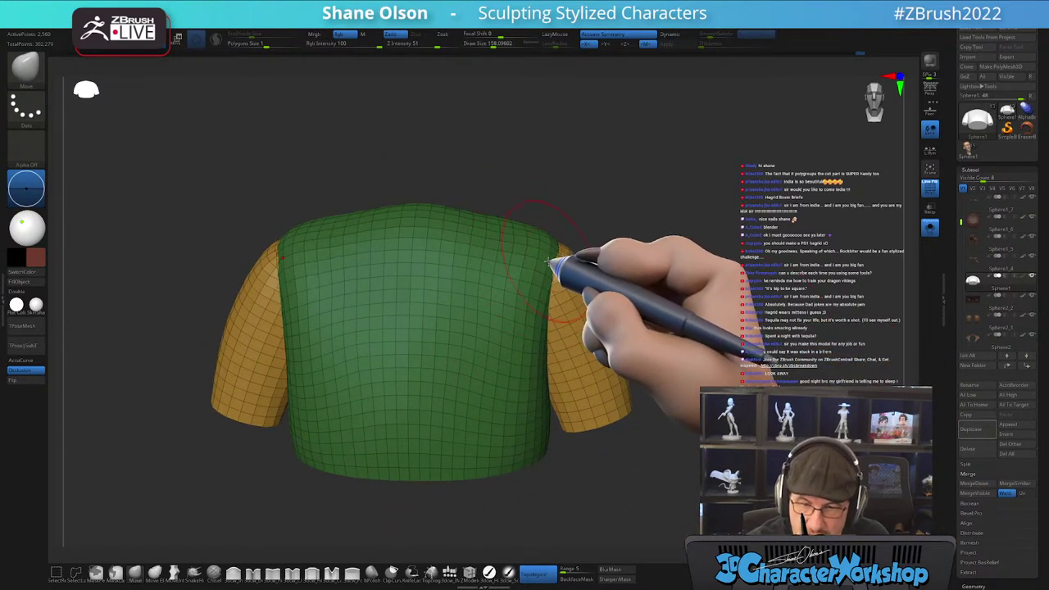
pyautogui.moveTo(557, 235); pyautogui.dragTo(553, 259)
pyautogui.moveTo(607, 227)
pyautogui.mouseDown()
pyautogui.moveTo(635, 228)
pyautogui.moveTo(603, 220)
pyautogui.mouseUp()
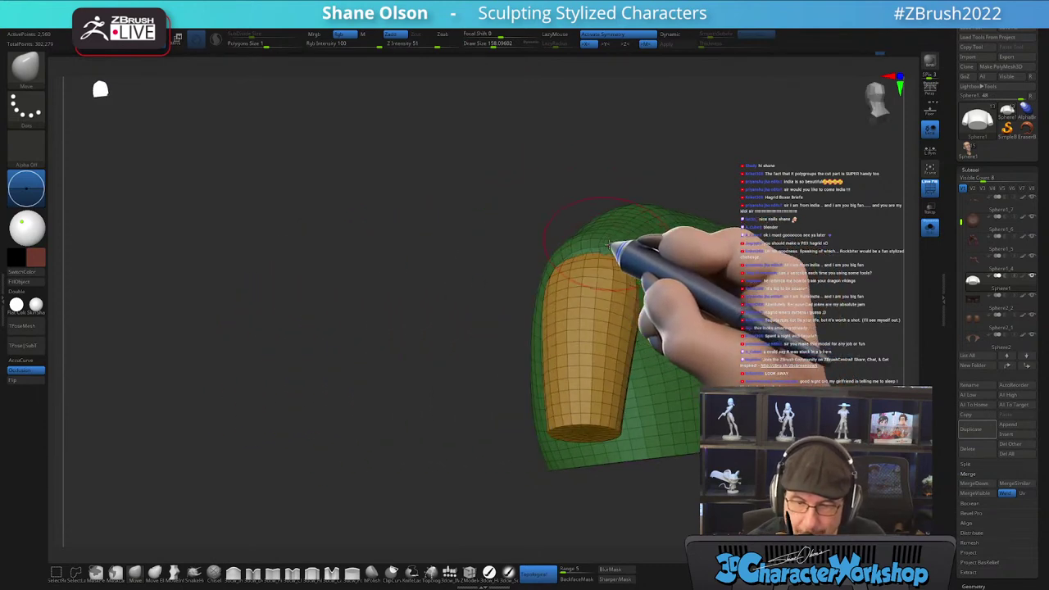
pyautogui.moveTo(641, 267); pyautogui.dragTo(642, 235)
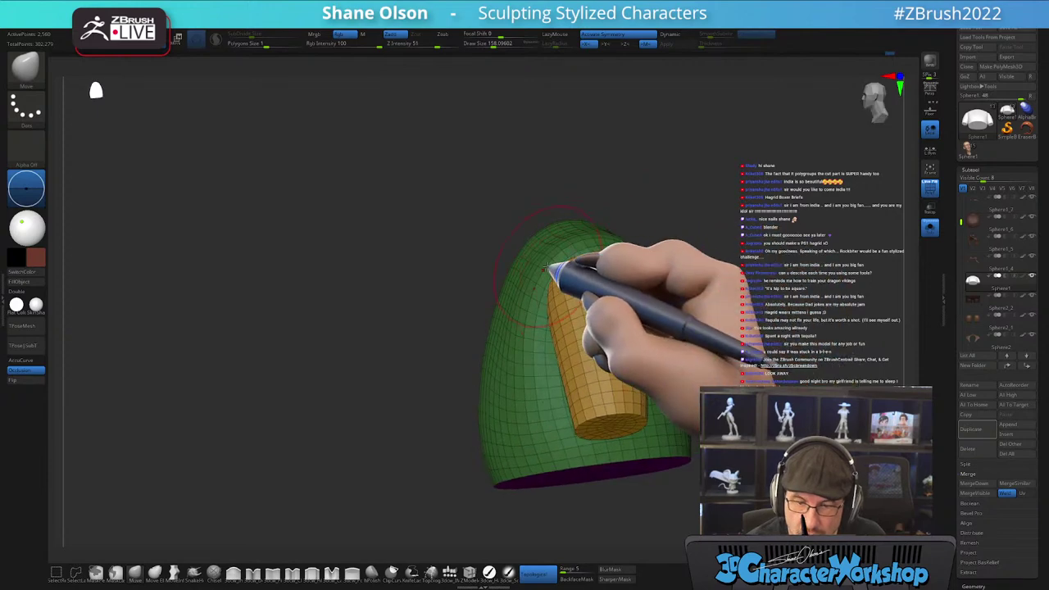
pyautogui.moveTo(539, 273); pyautogui.dragTo(657, 313)
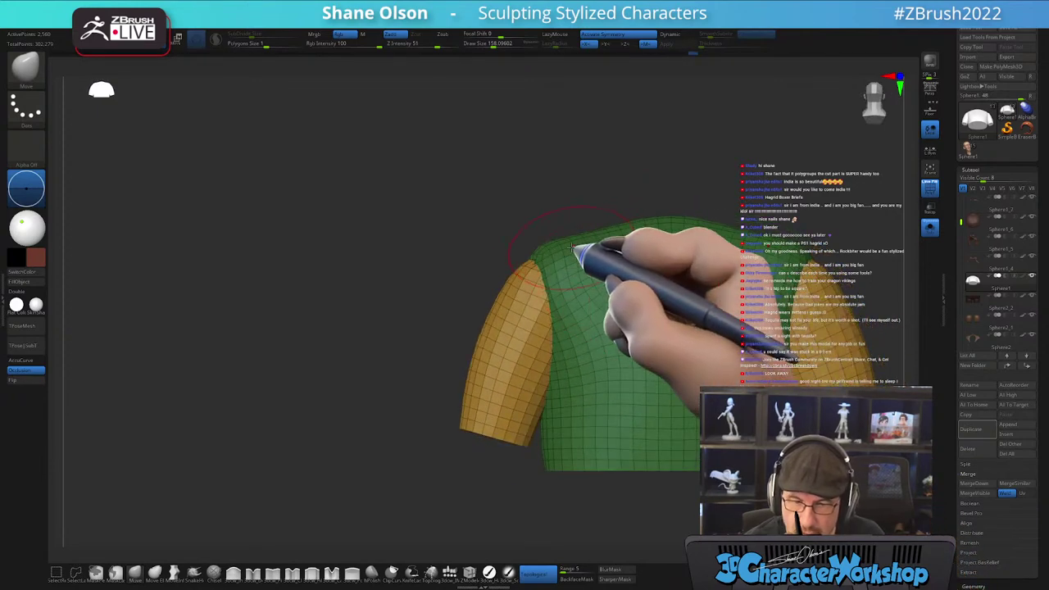
pyautogui.moveTo(575, 250); pyautogui.dragTo(566, 269)
pyautogui.moveTo(556, 244); pyautogui.dragTo(513, 347, button='right')
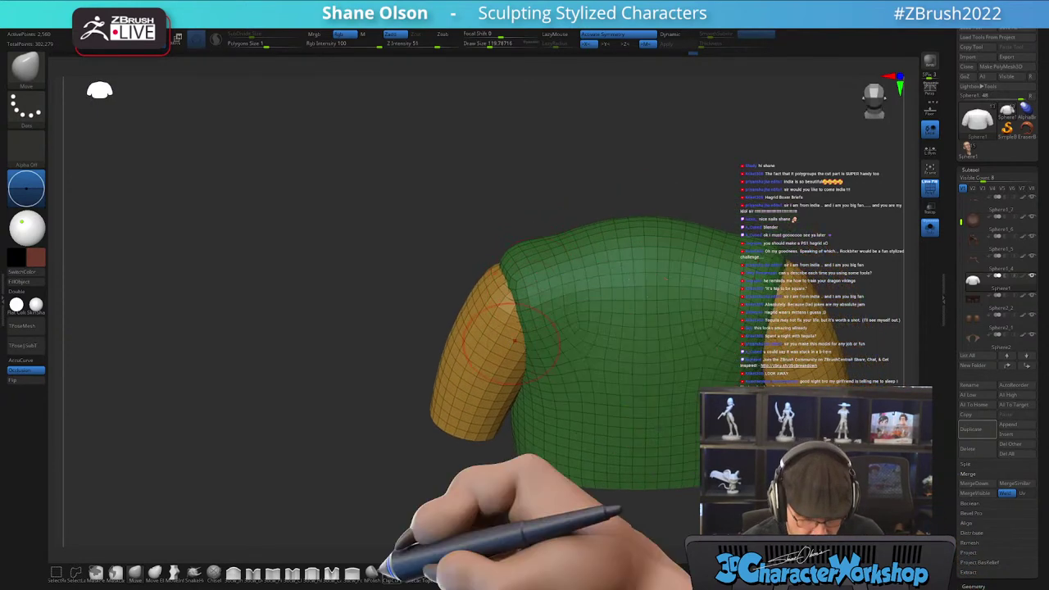
# - Smooth and flatten the garment's shoulder area around the sleeve seam with the hPolish brush
pyautogui.click(372, 572)
pyautogui.moveTo(600, 350); pyautogui.dragTo(585, 310, button='right')
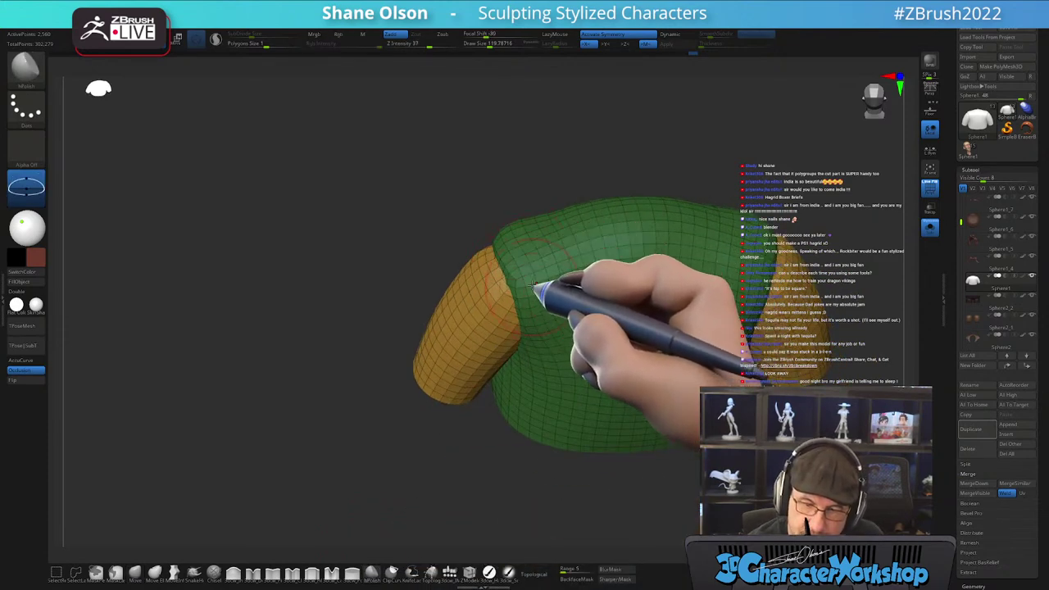
pyautogui.moveTo(557, 266); pyautogui.dragTo(526, 268)
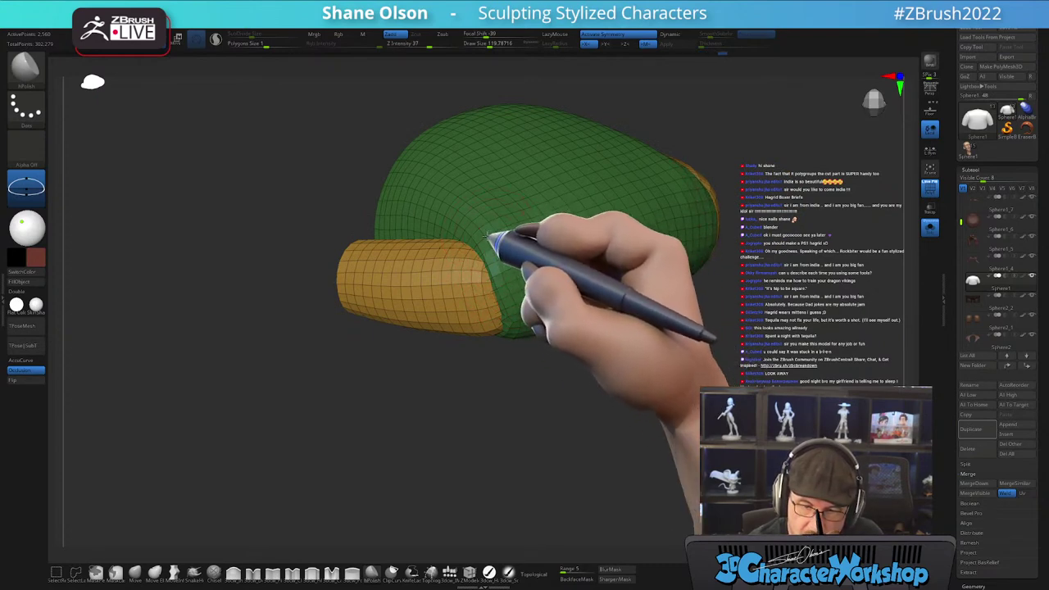
pyautogui.moveTo(534, 316); pyautogui.dragTo(493, 249)
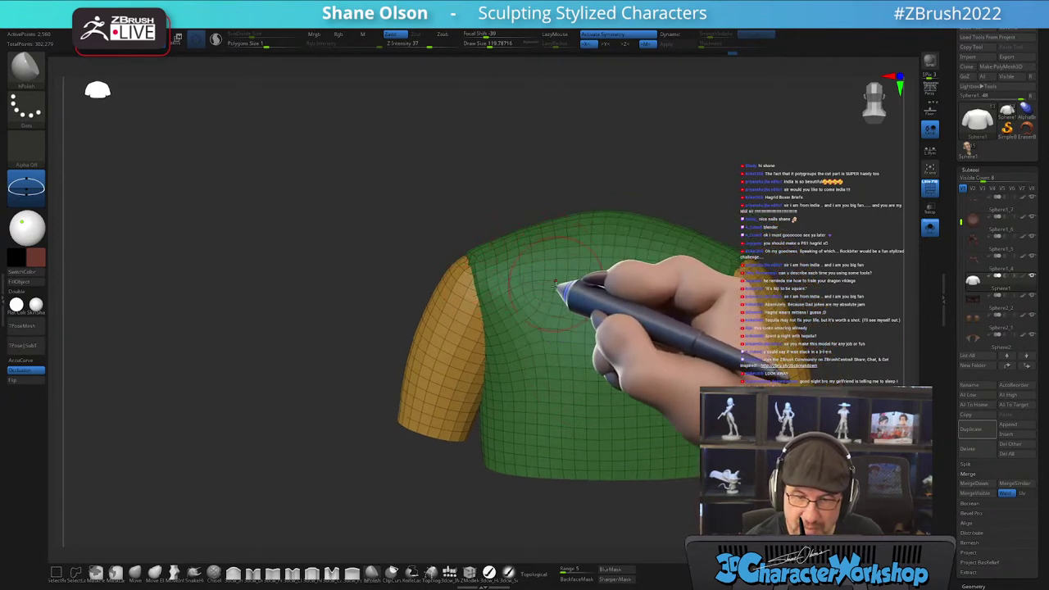
pyautogui.moveTo(527, 315); pyautogui.dragTo(548, 307)
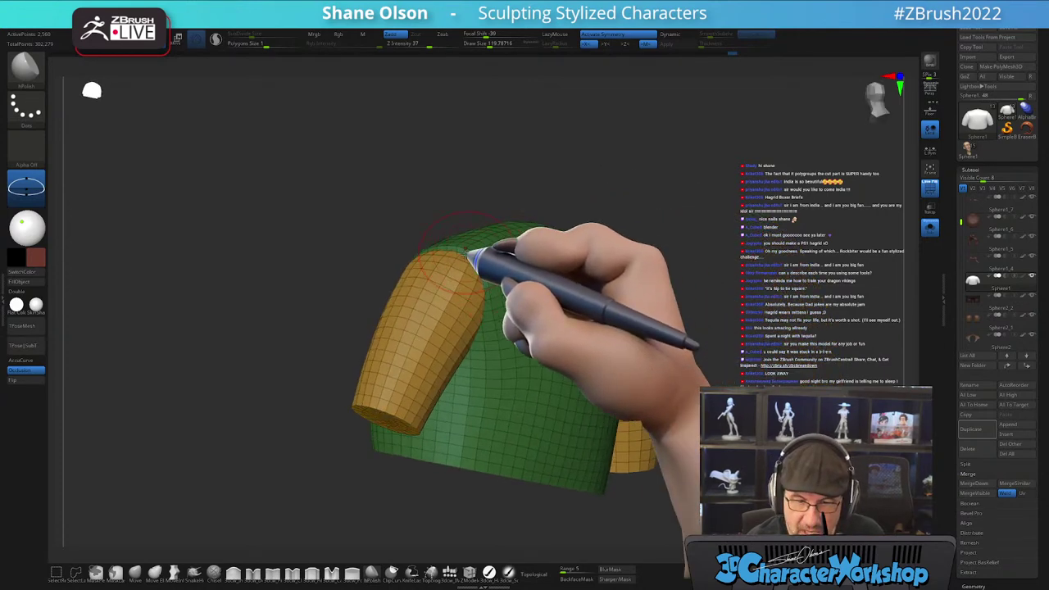
pyautogui.moveTo(698, 418); pyautogui.dragTo(688, 436)
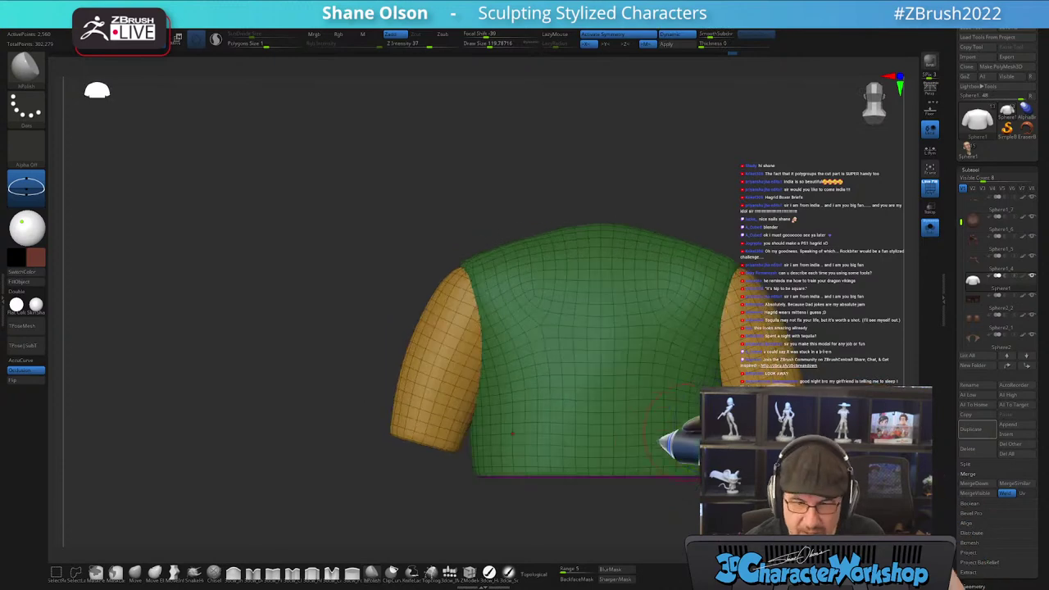
# - Hide the wireframe, show the whole character and fill the garment with the dark red again
pyautogui.hotkey('shift', 'f')
pyautogui.moveTo(559, 482)
pyautogui.keyDown('alt'); pyautogui.mouseDown()
pyautogui.moveTo(488, 461)
pyautogui.moveTo(578, 446)
pyautogui.moveTo(611, 462)
pyautogui.moveTo(597, 266)
pyautogui.moveTo(662, 245)
pyautogui.mouseUp(); pyautogui.keyUp('alt')
pyautogui.moveTo(631, 278); pyautogui.dragTo(679, 274)
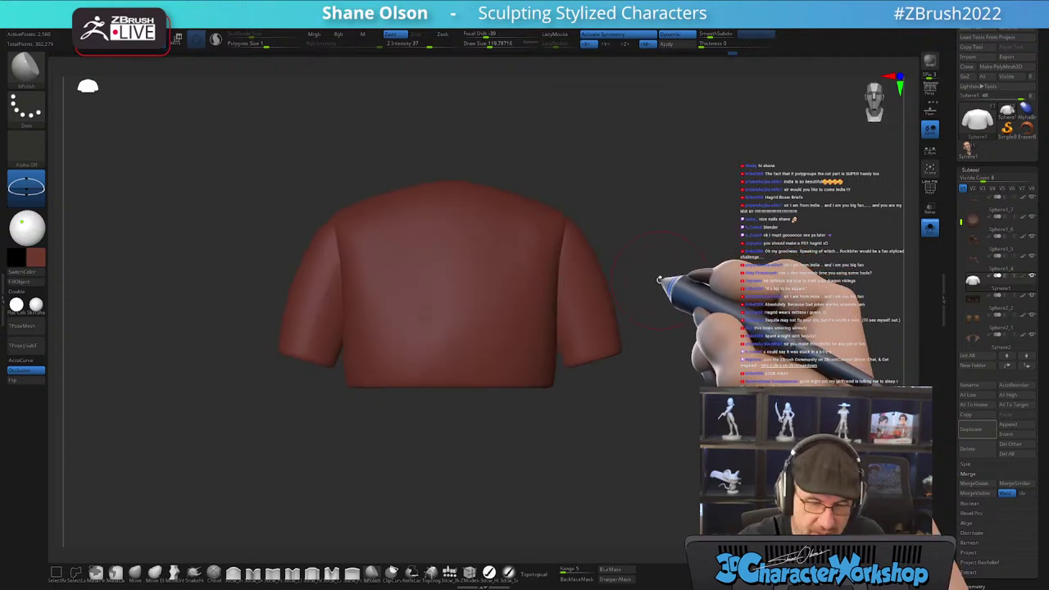
pyautogui.keyDown('alt'); pyautogui.moveTo(671, 309); pyautogui.dragTo(694, 304); pyautogui.keyUp('alt')
pyautogui.click(934, 229)
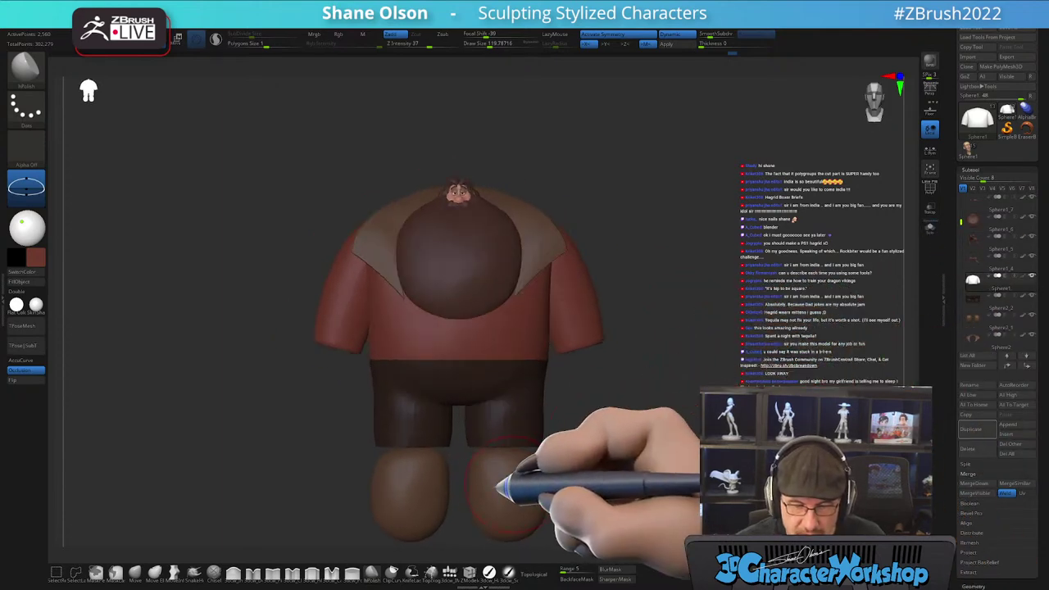
pyautogui.keyDown('alt'); pyautogui.moveTo(623, 462); pyautogui.dragTo(614, 407); pyautogui.keyUp('alt')
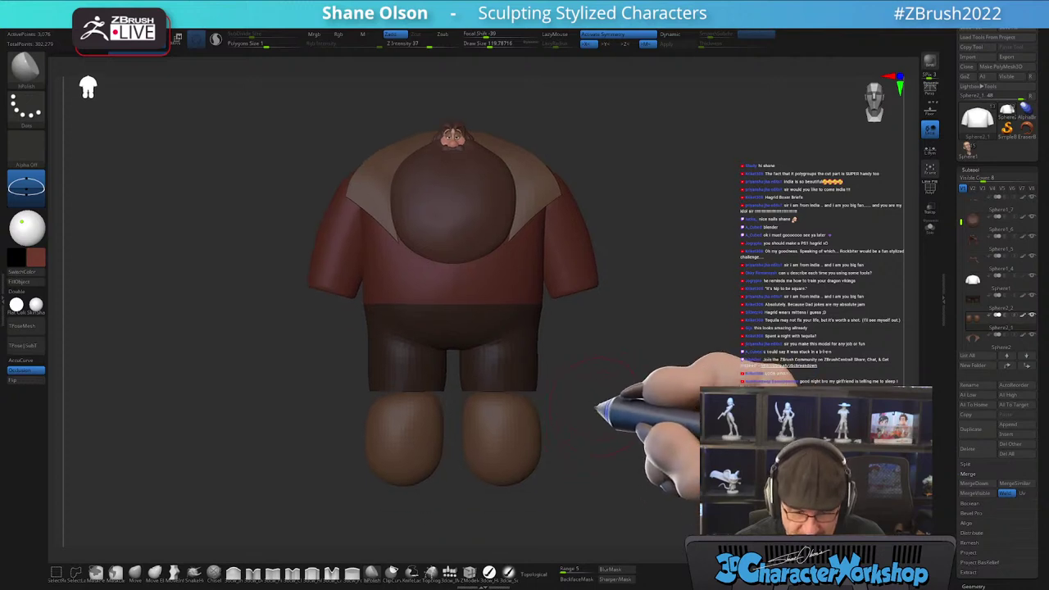
pyautogui.keyDown('alt'); pyautogui.click(562, 240); pyautogui.keyUp('alt')
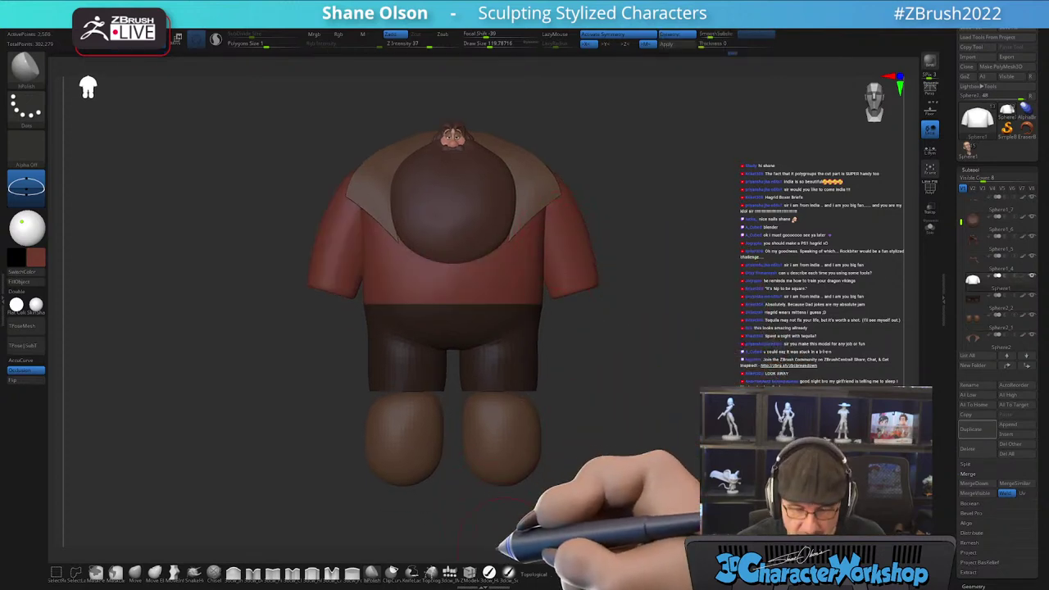
pyautogui.click(489, 573)
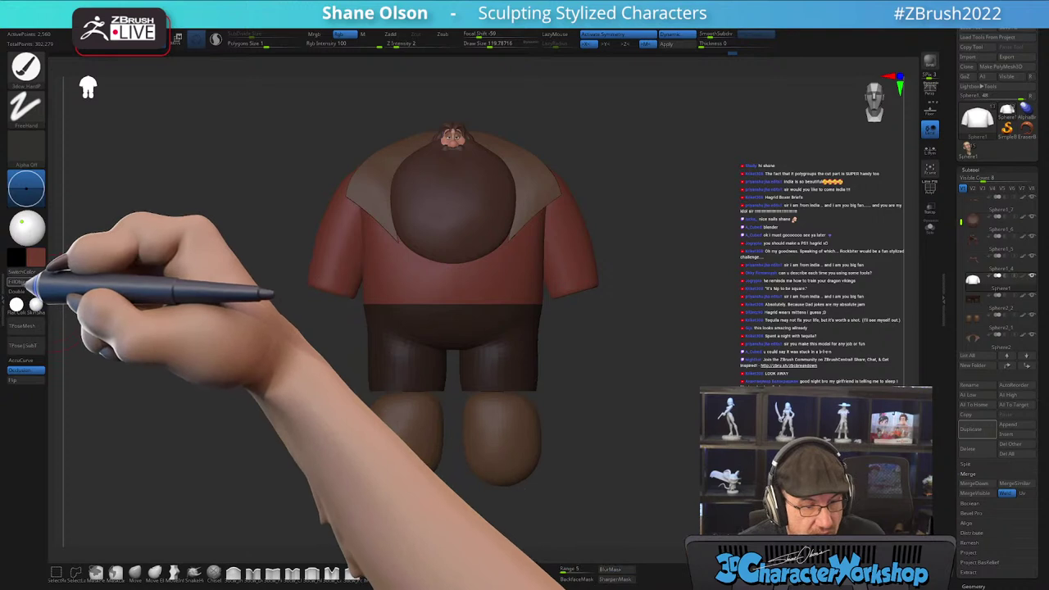
# - Fit the tops of the brown lower legs to the trouser hems using the Move brush with Topological off
pyautogui.keyDown('alt'); pyautogui.click(538, 431); pyautogui.keyUp('alt')
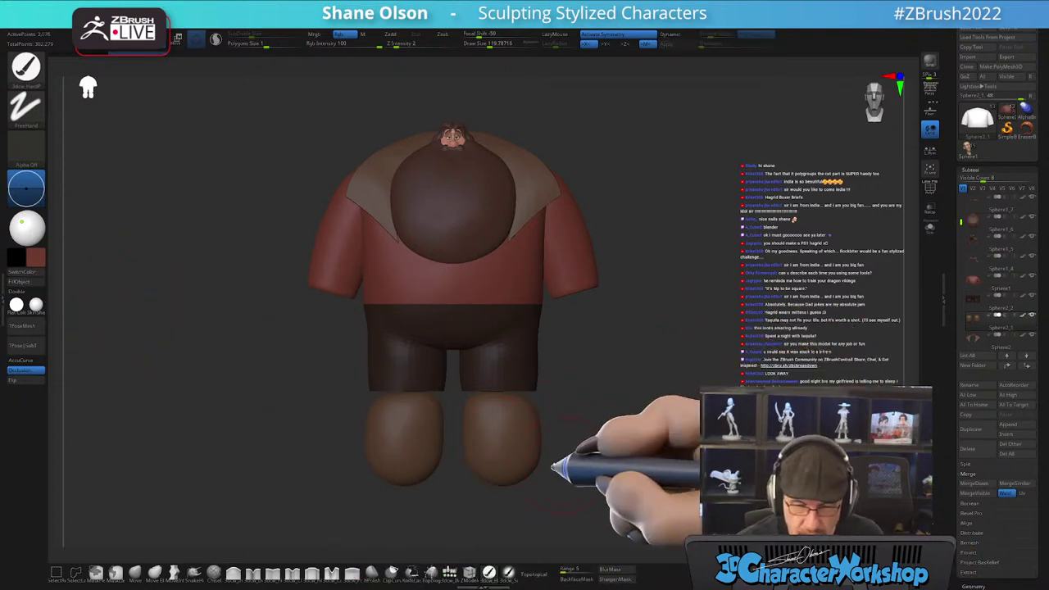
pyautogui.click(135, 572)
pyautogui.press('s')
pyautogui.moveTo(564, 417); pyautogui.dragTo(541, 414)
pyautogui.click(534, 573)
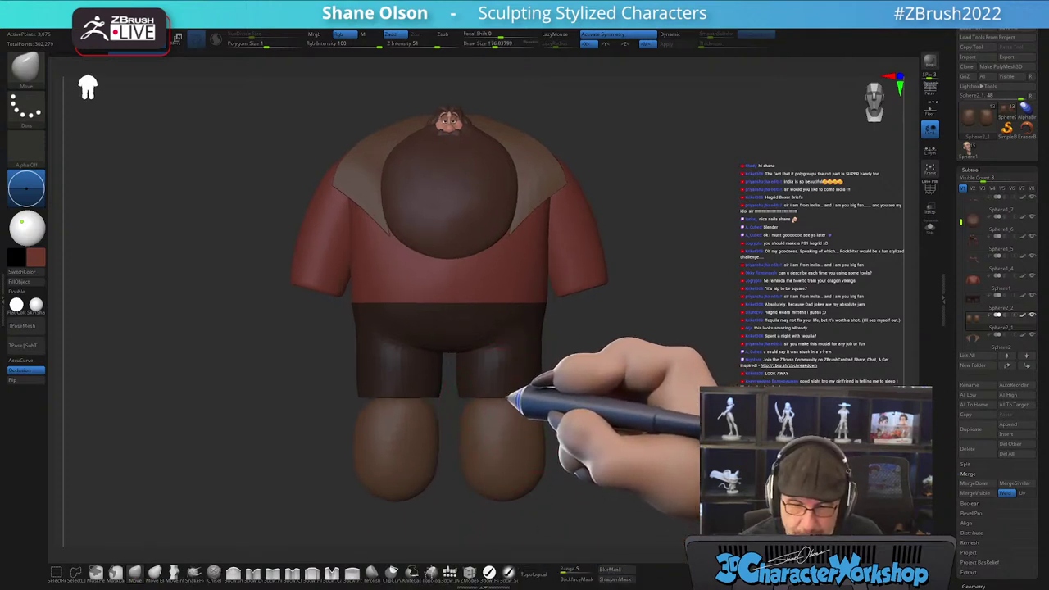
pyautogui.moveTo(478, 386); pyautogui.dragTo(454, 389)
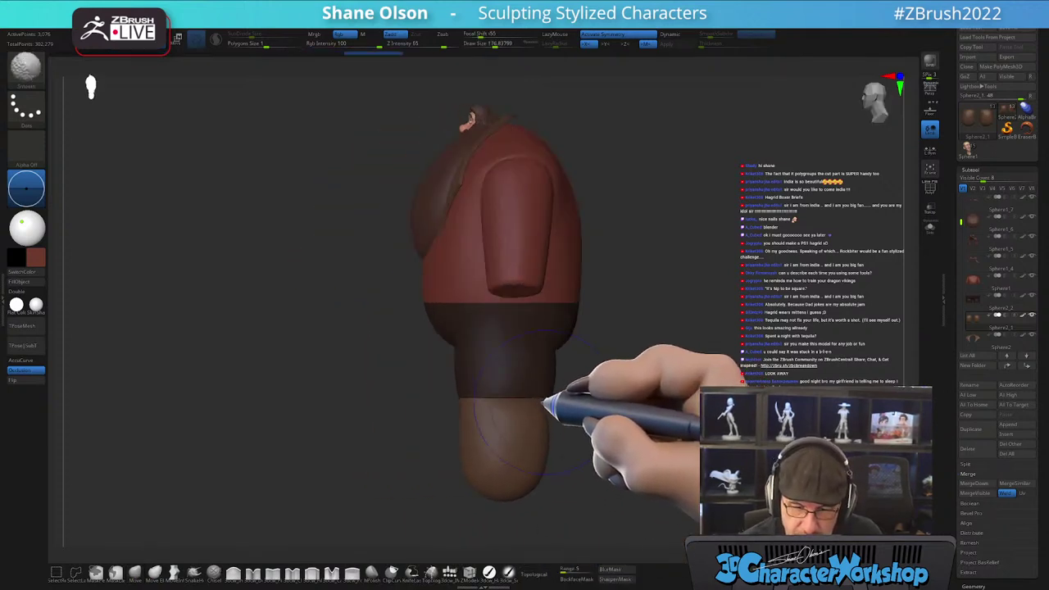
pyautogui.moveTo(528, 438)
pyautogui.mouseDown()
pyautogui.moveTo(543, 433)
pyautogui.moveTo(497, 424)
pyautogui.moveTo(496, 390)
pyautogui.moveTo(501, 421)
pyautogui.mouseUp()
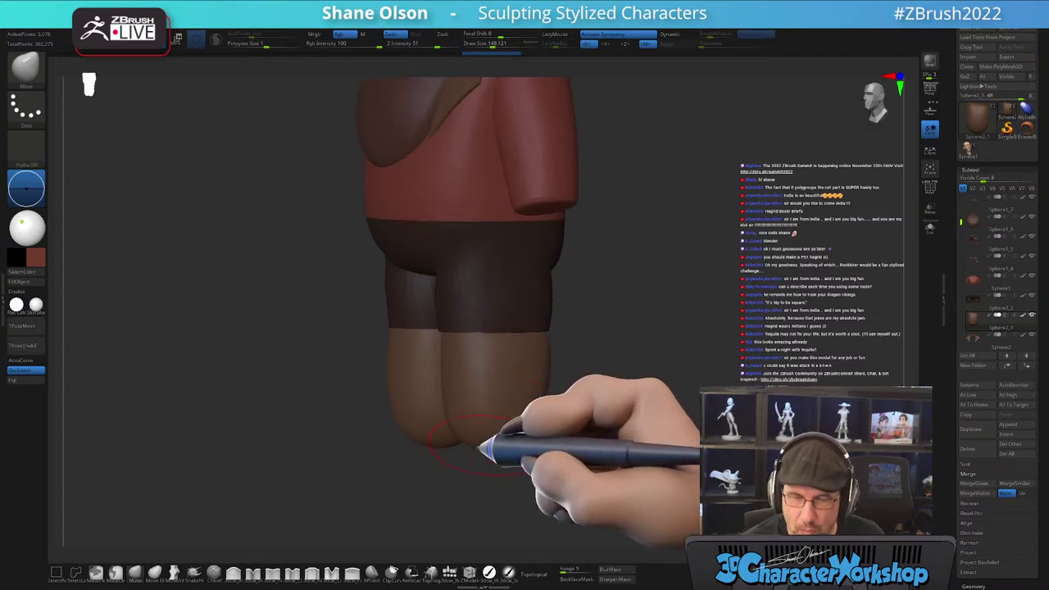
# - Pull the lower legs into boot shapes with forward toes and rounded heels, refining them from front, back, below and side
pyautogui.moveTo(443, 428)
pyautogui.mouseDown()
pyautogui.moveTo(471, 443)
pyautogui.moveTo(449, 430)
pyautogui.moveTo(499, 429)
pyautogui.moveTo(484, 440)
pyautogui.moveTo(480, 422)
pyautogui.moveTo(375, 413)
pyautogui.mouseUp()
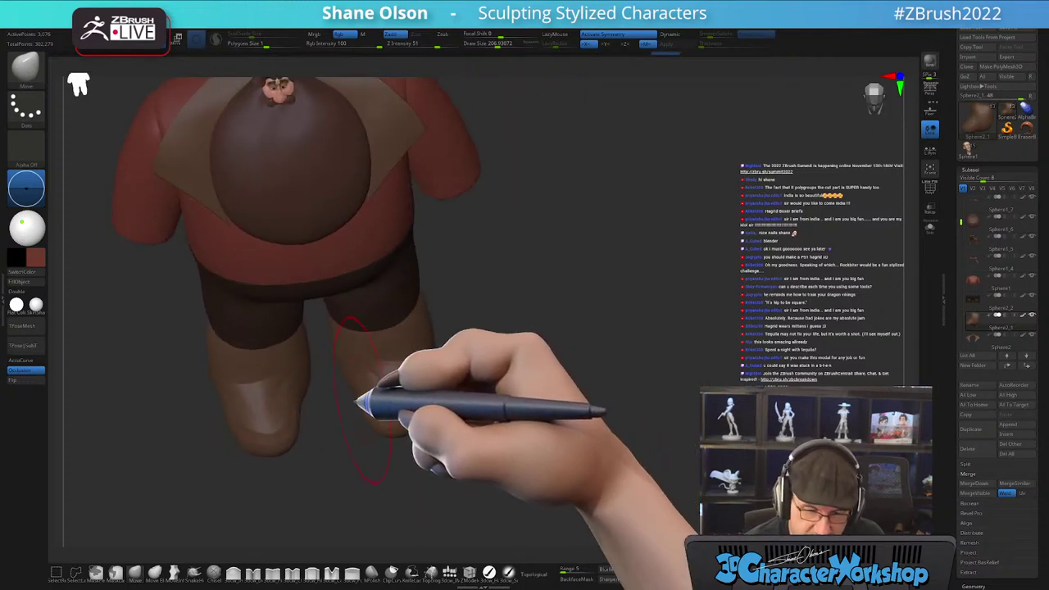
pyautogui.moveTo(351, 375); pyautogui.dragTo(407, 361)
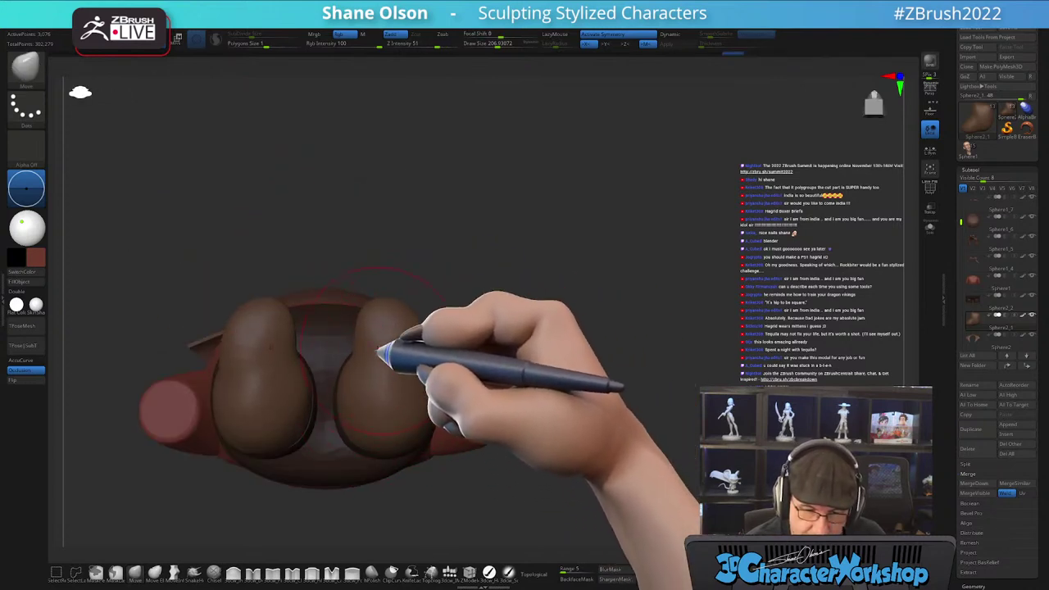
pyautogui.moveTo(371, 398); pyautogui.dragTo(480, 376)
pyautogui.moveTo(475, 315)
pyautogui.mouseDown()
pyautogui.moveTo(491, 366)
pyautogui.moveTo(497, 356)
pyautogui.moveTo(445, 383)
pyautogui.mouseUp()
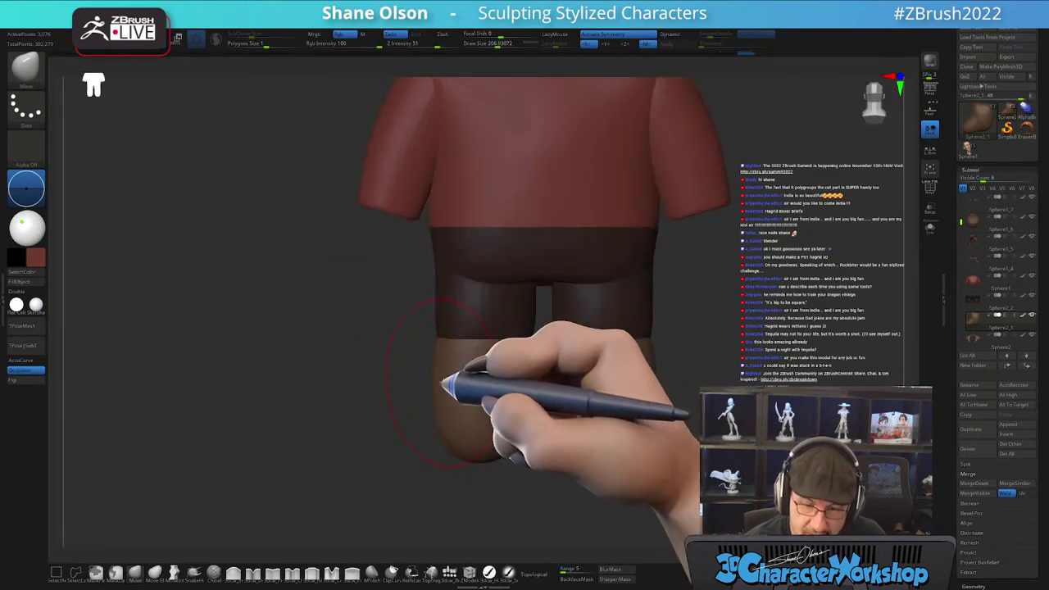
pyautogui.moveTo(531, 384); pyautogui.dragTo(546, 321)
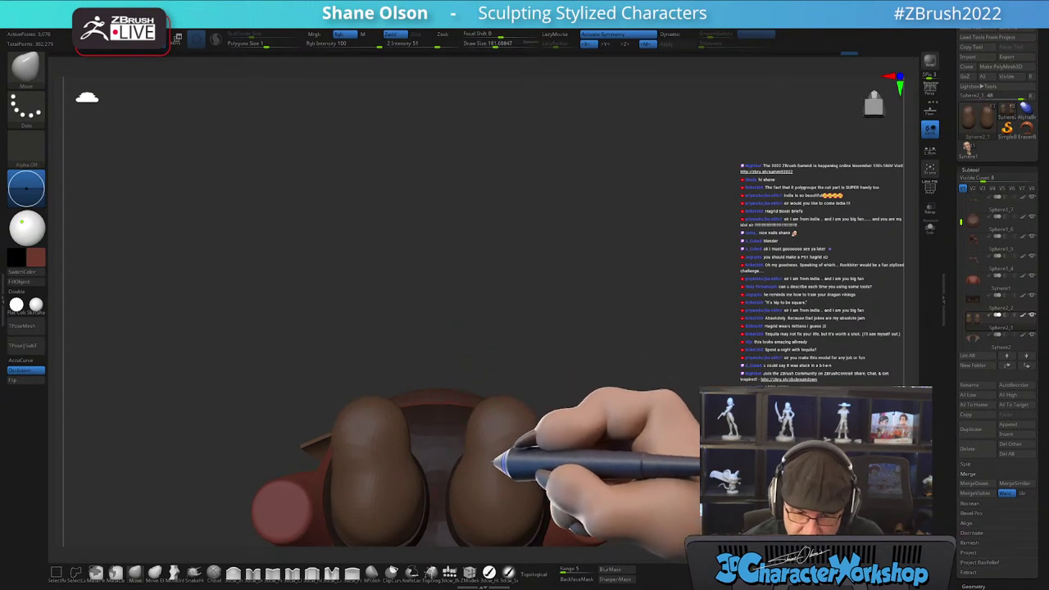
pyautogui.moveTo(524, 465); pyautogui.dragTo(583, 462)
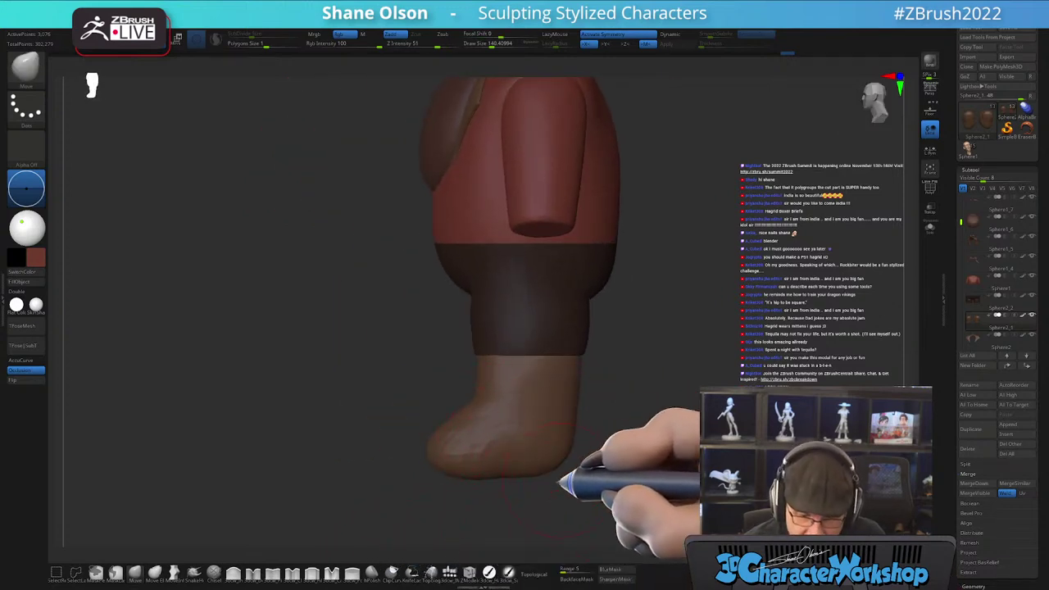
pyautogui.moveTo(576, 470); pyautogui.dragTo(510, 492)
# - Flatten the soles of both boots with a straight horizontal ClipCurve cut from the side
pyautogui.hotkey('ctrl', 'shift')
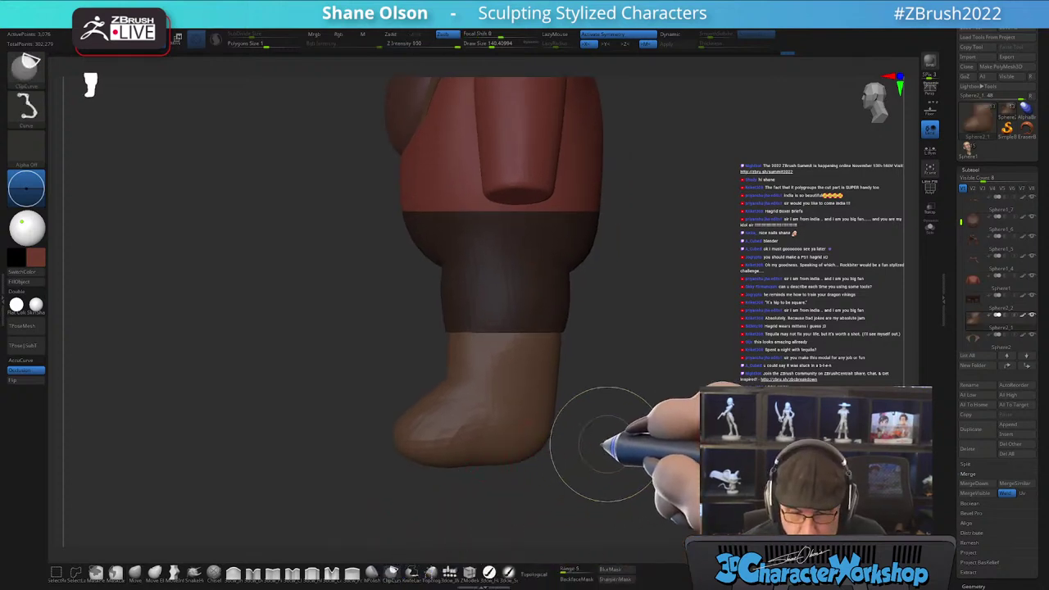
pyautogui.keyDown('ctrl'); pyautogui.keyDown('shift'); pyautogui.moveTo(338, 445); pyautogui.dragTo(336, 443); pyautogui.keyUp('shift'); pyautogui.keyUp('ctrl')
pyautogui.moveTo(534, 485)
pyautogui.mouseDown()
pyautogui.moveTo(566, 421)
pyautogui.moveTo(554, 477)
pyautogui.moveTo(622, 447)
pyautogui.moveTo(627, 414)
pyautogui.moveTo(622, 387)
pyautogui.moveTo(619, 398)
pyautogui.moveTo(533, 407)
pyautogui.mouseUp()
pyautogui.moveTo(644, 415)
pyautogui.mouseDown()
pyautogui.moveTo(608, 422)
pyautogui.moveTo(672, 433)
pyautogui.moveTo(703, 429)
pyautogui.moveTo(696, 418)
pyautogui.moveTo(692, 457)
pyautogui.moveTo(721, 480)
pyautogui.moveTo(650, 454)
pyautogui.moveTo(335, 469)
pyautogui.moveTo(342, 450)
pyautogui.moveTo(348, 498)
pyautogui.mouseUp()
# - Isolate the boots with their wireframe shown and slice their soles and tops flat with KnifeCurve
pyautogui.hotkey('shift', 'f')
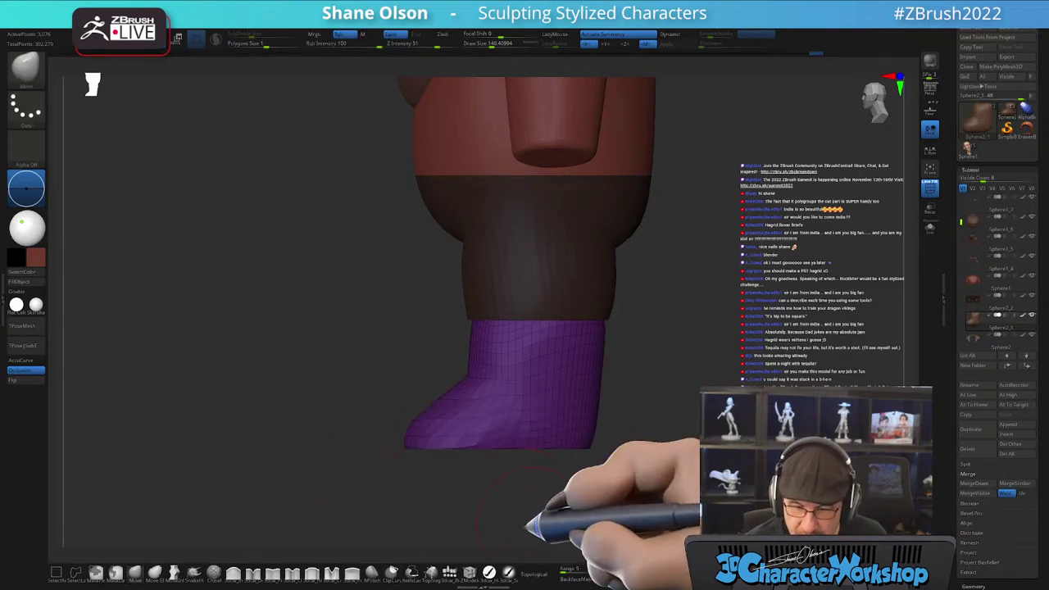
pyautogui.press('b')
pyautogui.press('k')
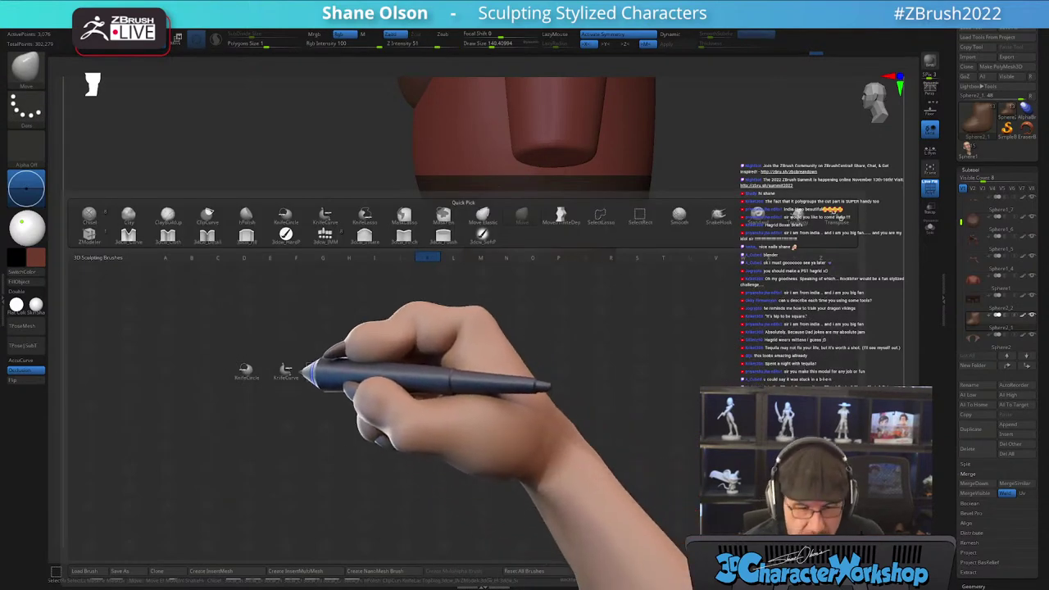
pyautogui.click(286, 370)
pyautogui.click(930, 229)
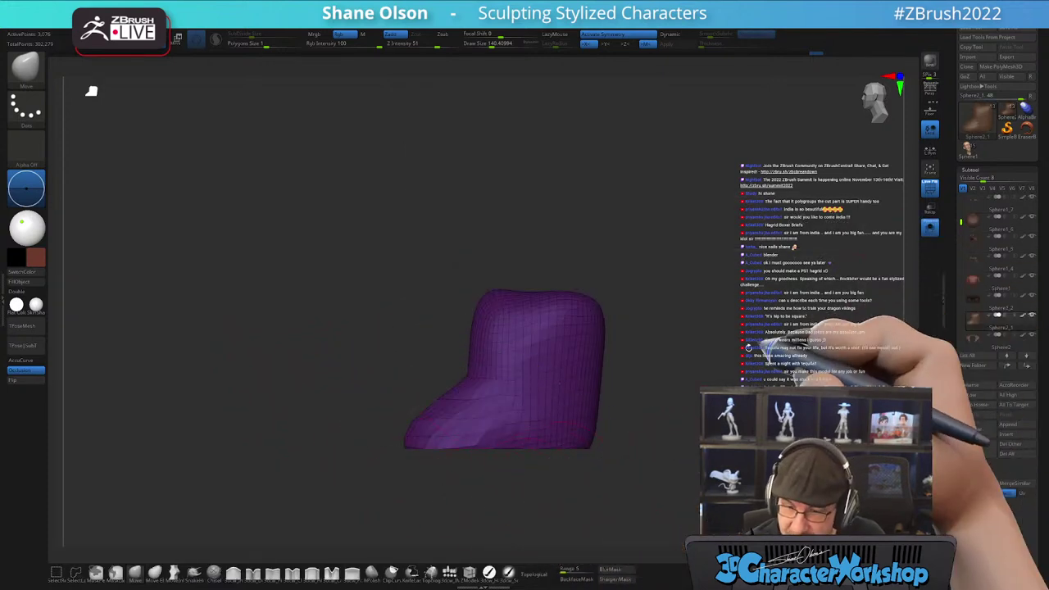
pyautogui.keyDown('alt'); pyautogui.moveTo(664, 383); pyautogui.dragTo(621, 402); pyautogui.keyUp('alt')
pyautogui.moveTo(596, 479)
pyautogui.keyDown('ctrl'); pyautogui.keyDown('shift'); pyautogui.mouseDown()
pyautogui.moveTo(292, 486)
pyautogui.moveTo(301, 468)
pyautogui.moveTo(621, 457)
pyautogui.moveTo(616, 443)
pyautogui.moveTo(614, 460)
pyautogui.mouseUp(); pyautogui.keyUp('shift'); pyautogui.keyUp('ctrl')
pyautogui.keyDown('ctrl'); pyautogui.keyDown('shift'); pyautogui.moveTo(383, 318); pyautogui.dragTo(618, 329); pyautogui.keyUp('shift'); pyautogui.keyUp('ctrl')
# - ZRemesh the boots with KeepGroups on, first at the Same density and again at Half
pyautogui.moveTo(631, 366)
pyautogui.mouseDown()
pyautogui.moveTo(652, 463)
pyautogui.moveTo(668, 386)
pyautogui.moveTo(672, 462)
pyautogui.moveTo(651, 440)
pyautogui.mouseUp()
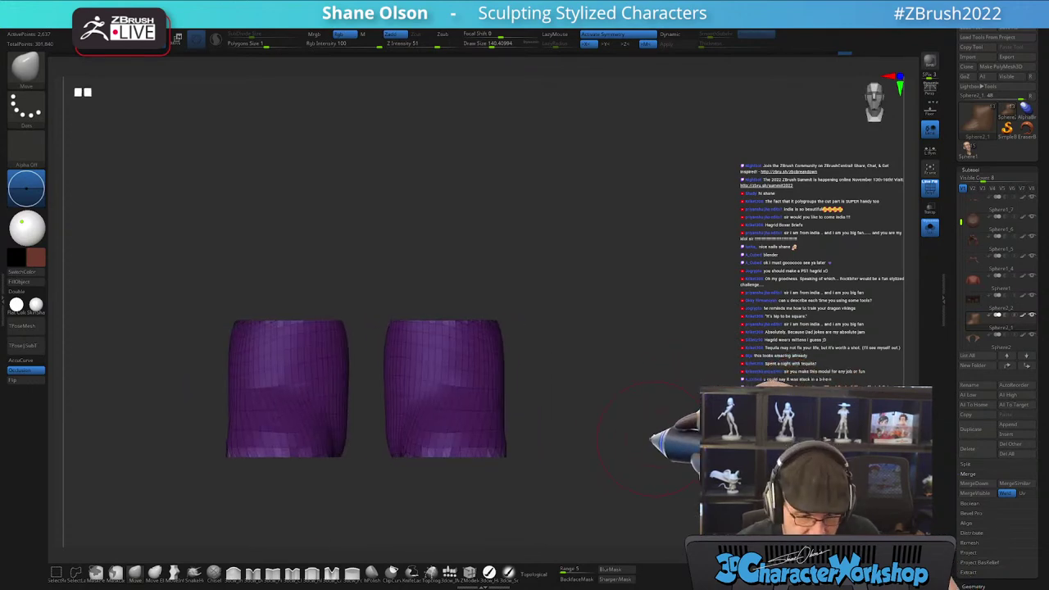
pyautogui.moveTo(633, 205); pyautogui.dragTo(586, 320)
pyautogui.press('space')
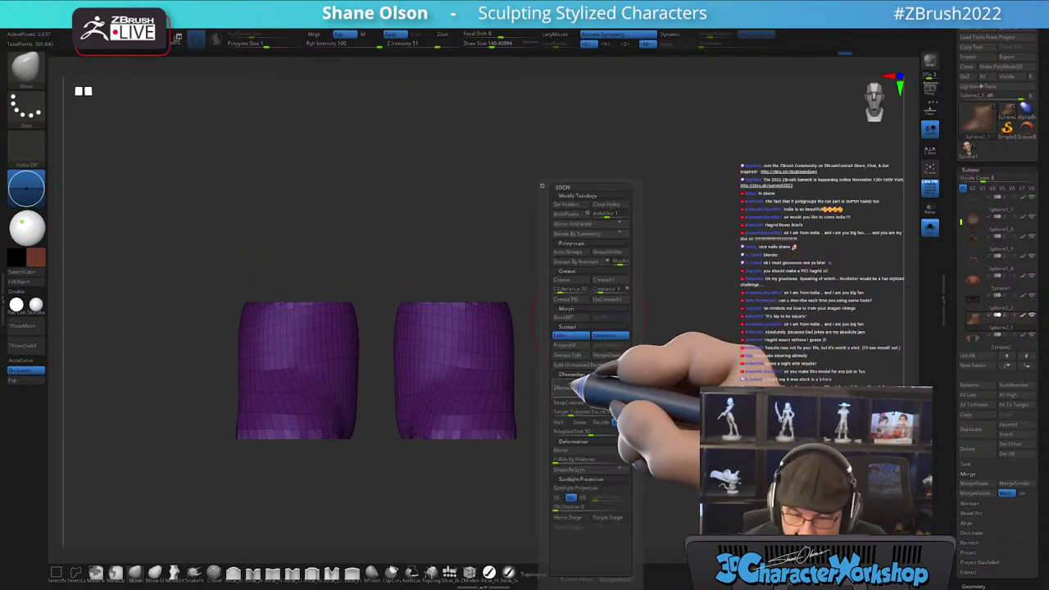
pyautogui.click(599, 388)
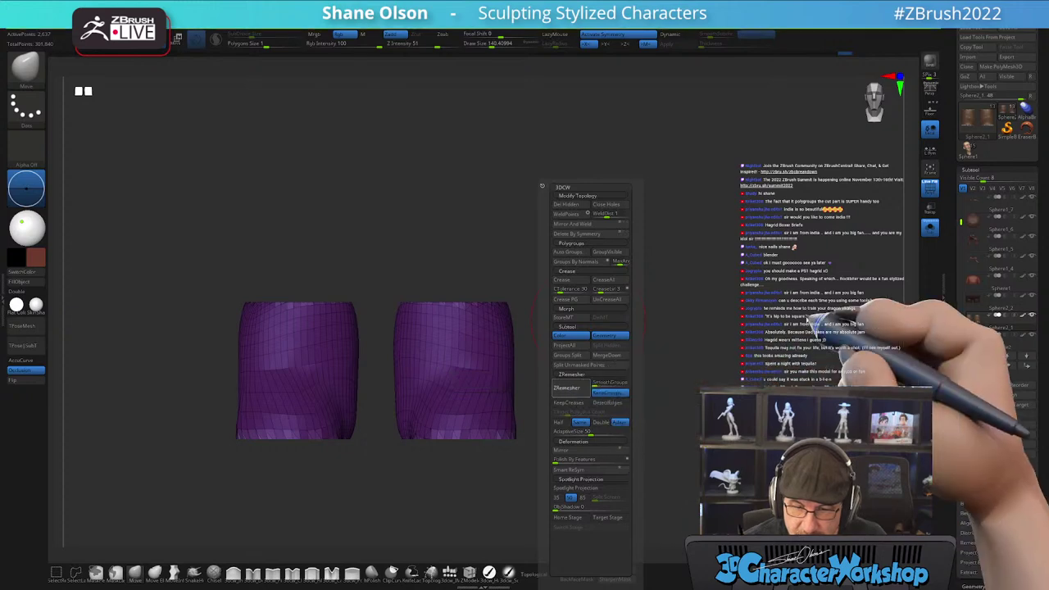
pyautogui.moveTo(657, 268); pyautogui.dragTo(652, 291)
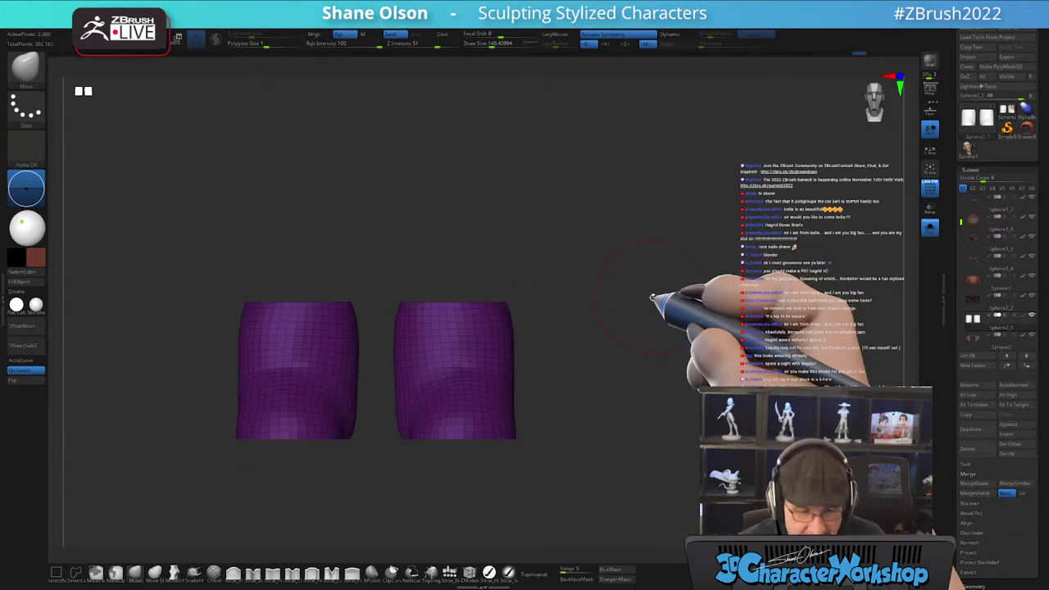
pyautogui.press('space')
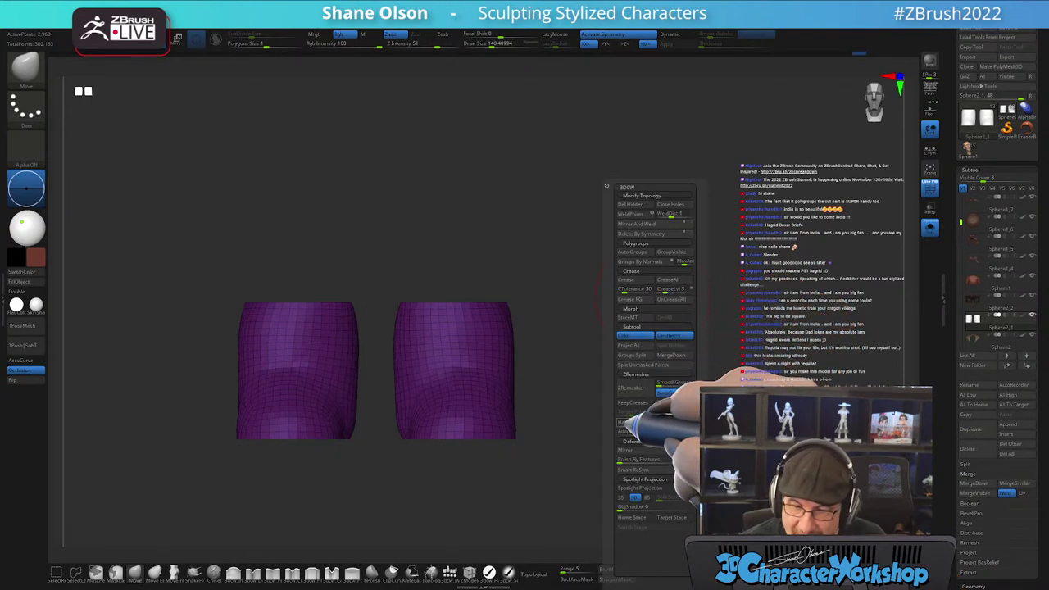
pyautogui.click(628, 390)
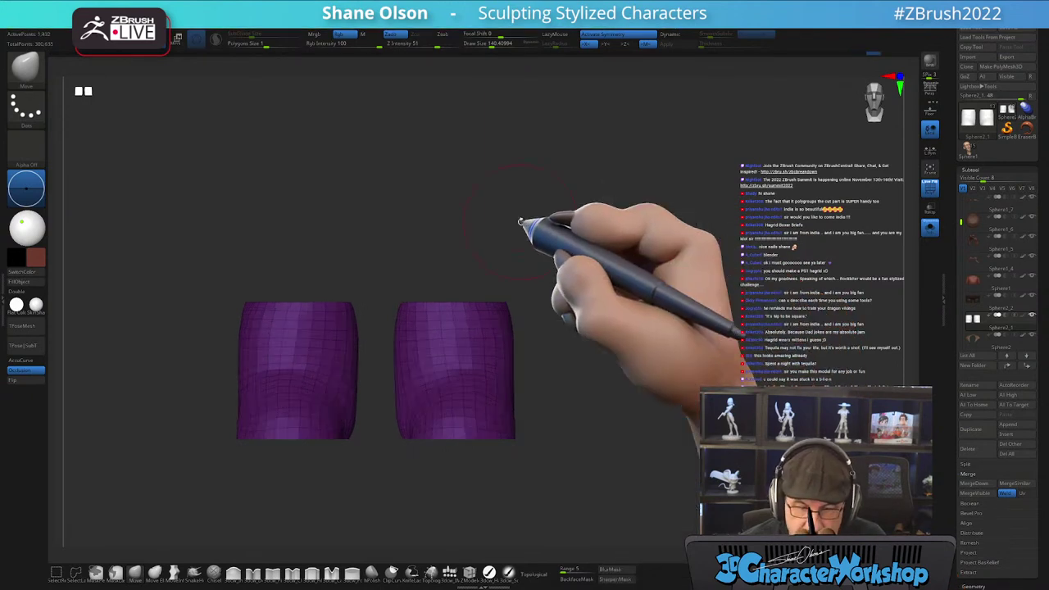
# - Even out the rounded outlines of the boot tops and soles with the Move brush, working from above and below
pyautogui.moveTo(571, 234); pyautogui.dragTo(571, 265)
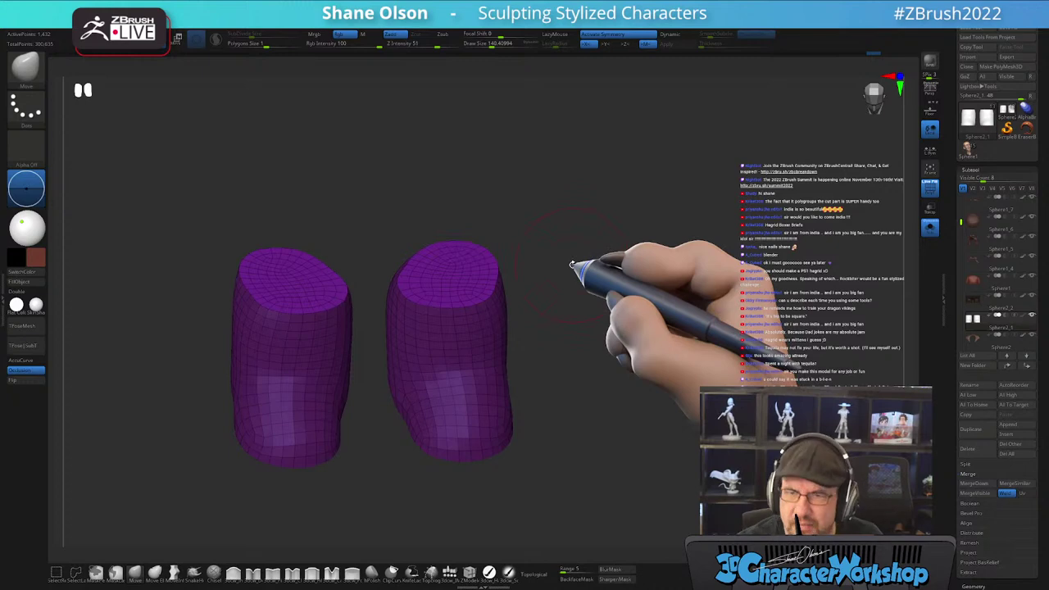
pyautogui.moveTo(604, 355); pyautogui.dragTo(627, 369)
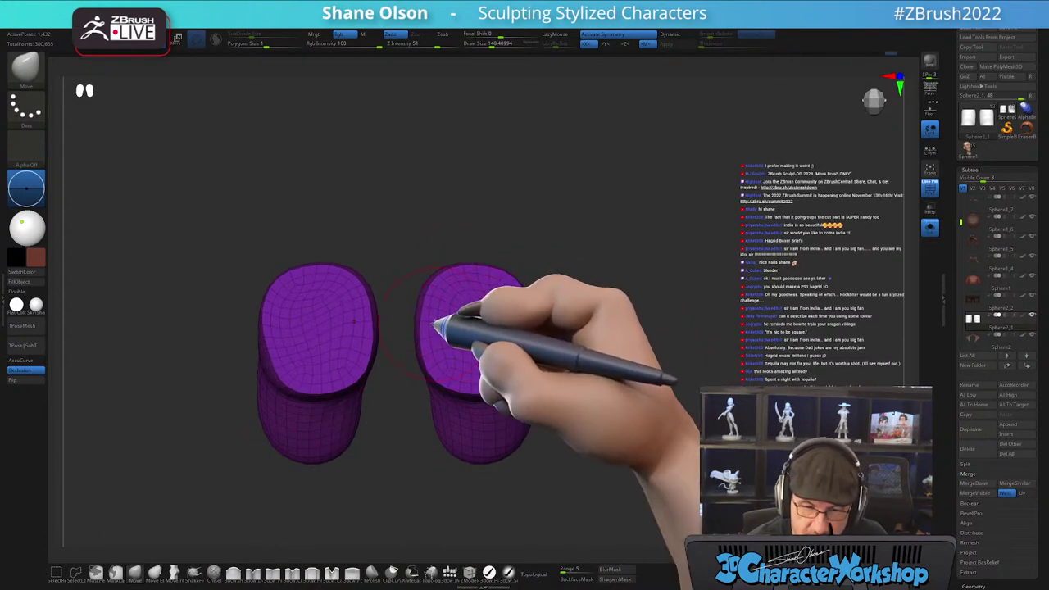
pyautogui.moveTo(488, 299); pyautogui.dragTo(513, 297, button='right')
pyautogui.moveTo(612, 369); pyautogui.dragTo(567, 305, button='right')
pyautogui.moveTo(567, 305)
pyautogui.mouseDown()
pyautogui.moveTo(581, 363)
pyautogui.moveTo(562, 276)
pyautogui.moveTo(613, 381)
pyautogui.moveTo(428, 301)
pyautogui.mouseUp()
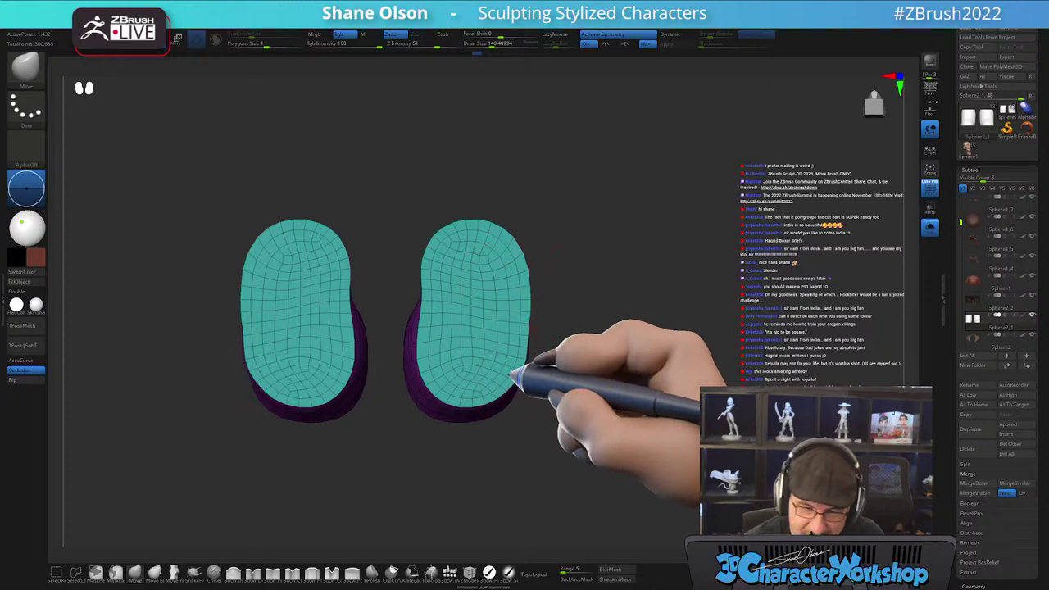
pyautogui.moveTo(457, 294)
pyautogui.mouseDown(button='right')
pyautogui.moveTo(484, 300)
pyautogui.moveTo(468, 300)
pyautogui.moveTo(461, 421)
pyautogui.moveTo(491, 434)
pyautogui.moveTo(480, 445)
pyautogui.moveTo(433, 293)
pyautogui.moveTo(420, 303)
pyautogui.mouseUp(button='right')
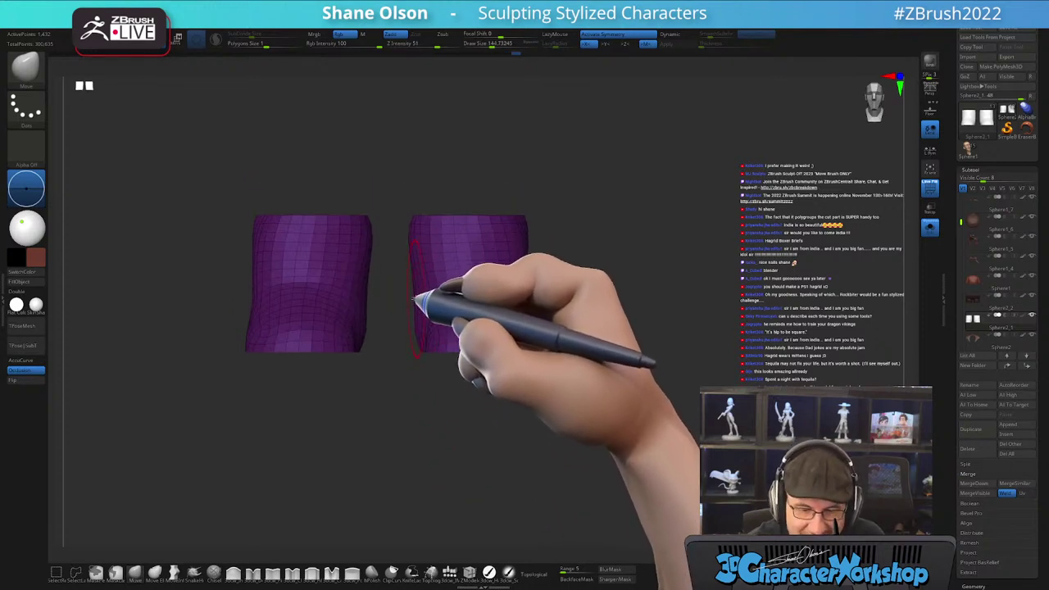
# - Reshape the inner and outer sides of both boots with the Move brush from front and back, and smooth them from the side
pyautogui.moveTo(414, 296); pyautogui.dragTo(421, 297)
pyautogui.moveTo(533, 246)
pyautogui.mouseDown(button='right')
pyautogui.moveTo(545, 253)
pyautogui.moveTo(534, 246)
pyautogui.mouseUp(button='right')
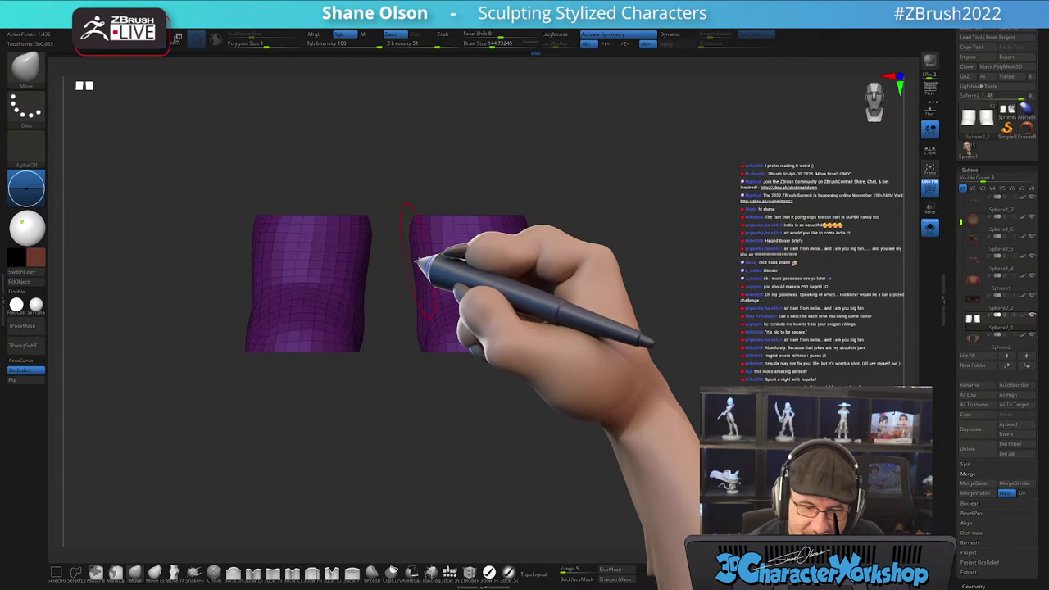
pyautogui.moveTo(480, 285)
pyautogui.mouseDown(button='right')
pyautogui.moveTo(494, 310)
pyautogui.moveTo(627, 288)
pyautogui.moveTo(586, 389)
pyautogui.mouseUp(button='right')
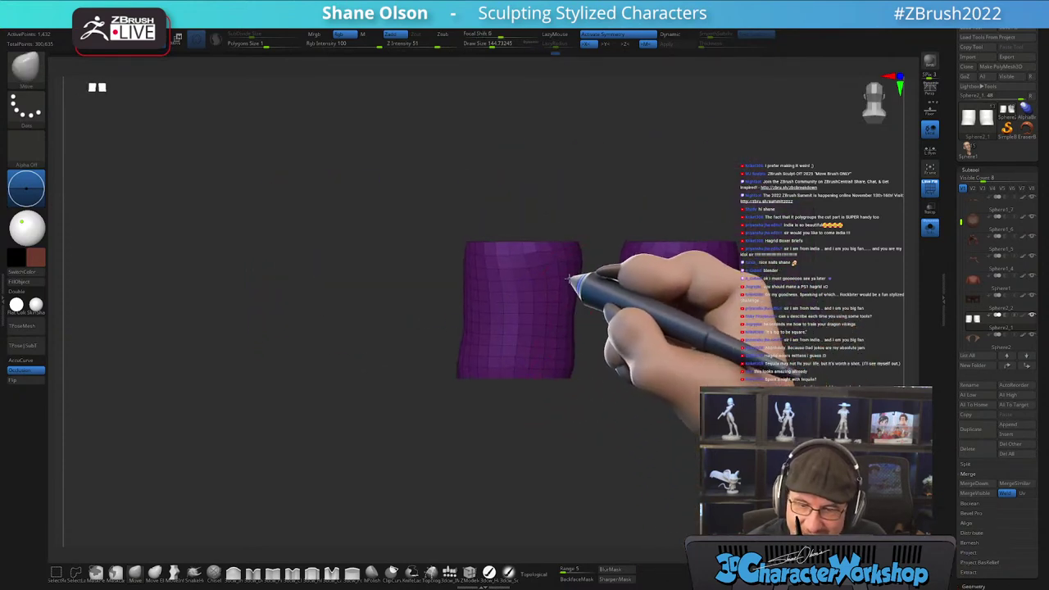
pyautogui.moveTo(568, 336); pyautogui.dragTo(575, 340)
pyautogui.moveTo(602, 445)
pyautogui.mouseDown(button='right')
pyautogui.moveTo(562, 445)
pyautogui.moveTo(569, 401)
pyautogui.moveTo(560, 466)
pyautogui.moveTo(612, 500)
pyautogui.moveTo(589, 449)
pyautogui.mouseUp(button='right')
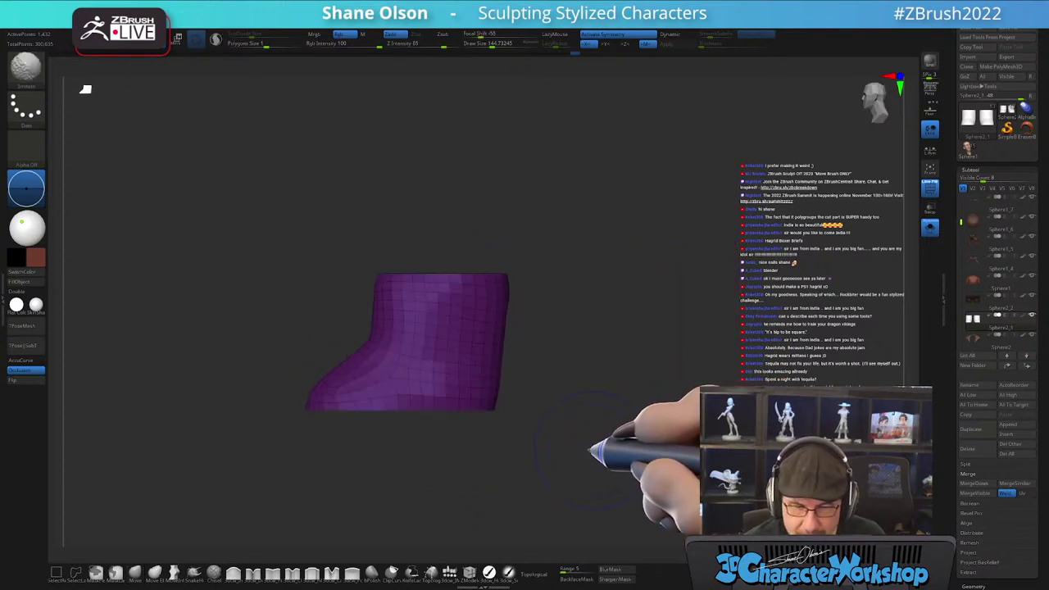
pyautogui.keyDown('alt'); pyautogui.moveTo(555, 393); pyautogui.dragTo(571, 392, button='right'); pyautogui.keyUp('alt')
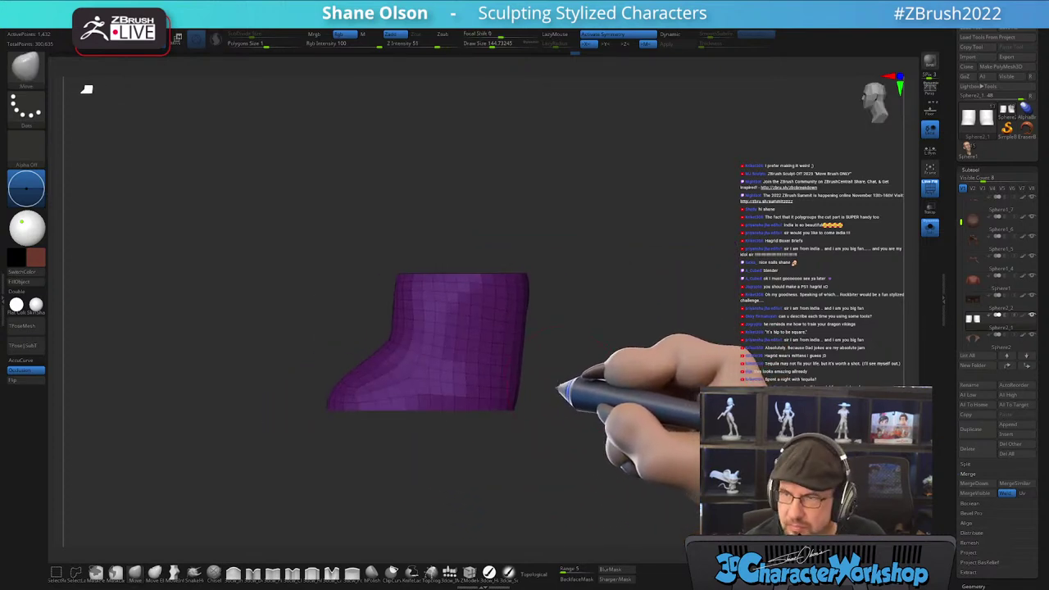
pyautogui.keyDown('alt'); pyautogui.moveTo(435, 383); pyautogui.dragTo(459, 377, button='right'); pyautogui.keyUp('alt')
# - Try to extrude the boots' soles downward with the gizmo
pyautogui.press('w')
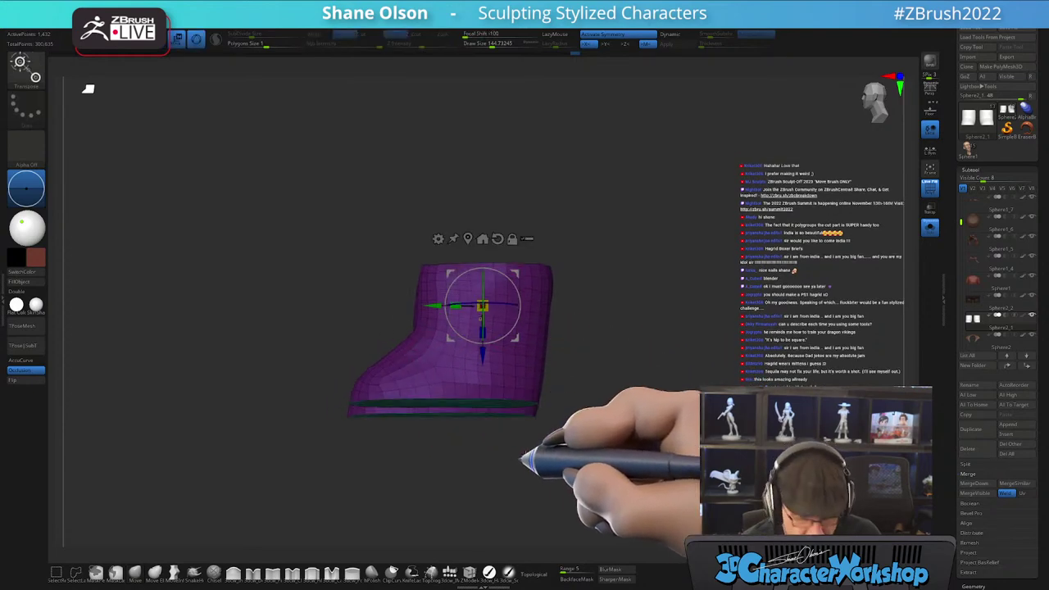
pyautogui.moveTo(520, 459); pyautogui.dragTo(509, 411, button='right')
pyautogui.keyDown('alt'); pyautogui.click(468, 387); pyautogui.keyUp('alt')
pyautogui.moveTo(615, 328); pyautogui.dragTo(613, 374, button='right')
pyautogui.keyDown('ctrl'); pyautogui.moveTo(613, 373); pyautogui.dragTo(626, 392); pyautogui.keyUp('ctrl')
pyautogui.keyDown('alt'); pyautogui.moveTo(626, 391); pyautogui.dragTo(633, 426, button='right'); pyautogui.keyUp('alt')
pyautogui.moveTo(550, 410)
pyautogui.mouseDown(button='right')
pyautogui.moveTo(568, 445)
pyautogui.moveTo(546, 471)
pyautogui.moveTo(588, 486)
pyautogui.mouseUp(button='right')
# - Puff up the pointed toes of both boots into rounder shapes with the Inflate brush
pyautogui.click(234, 573)
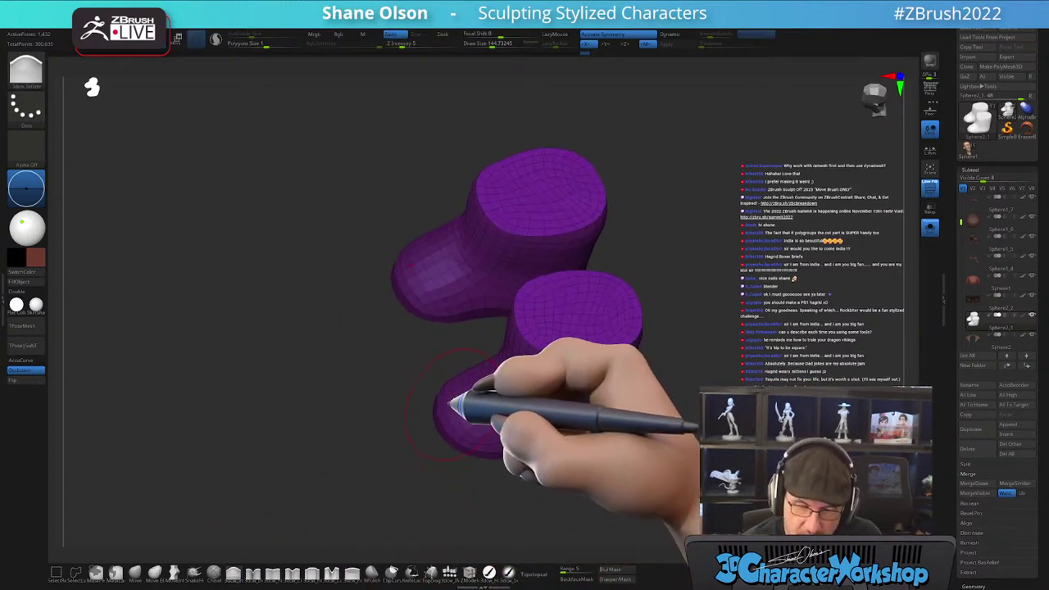
pyautogui.moveTo(511, 445); pyautogui.dragTo(533, 421, button='right')
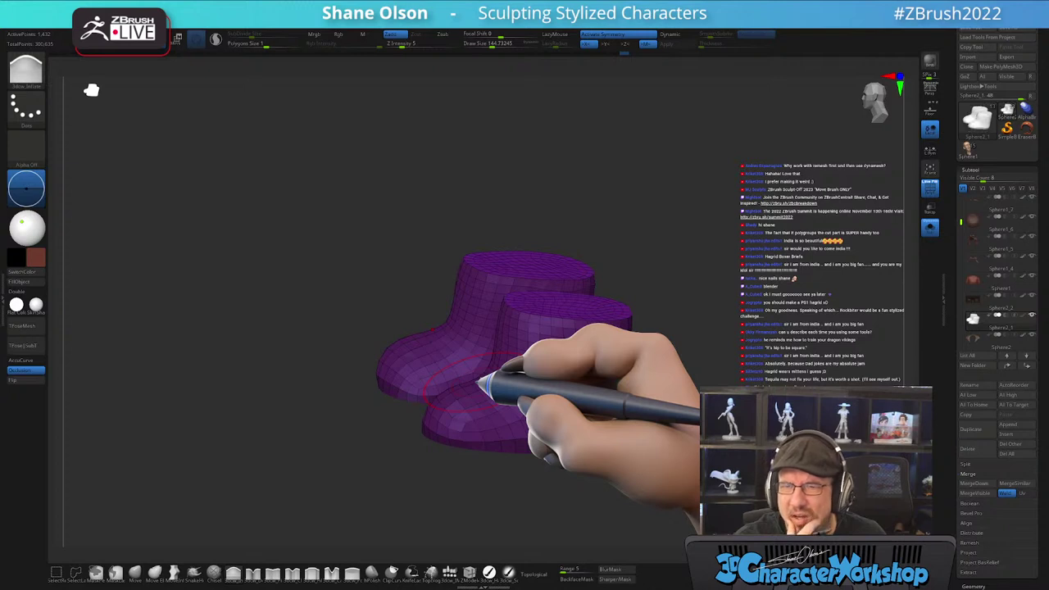
pyautogui.moveTo(539, 427); pyautogui.dragTo(486, 432, button='right')
pyautogui.moveTo(428, 385)
pyautogui.mouseDown(button='right')
pyautogui.moveTo(454, 405)
pyautogui.moveTo(585, 440)
pyautogui.moveTo(634, 441)
pyautogui.mouseUp(button='right')
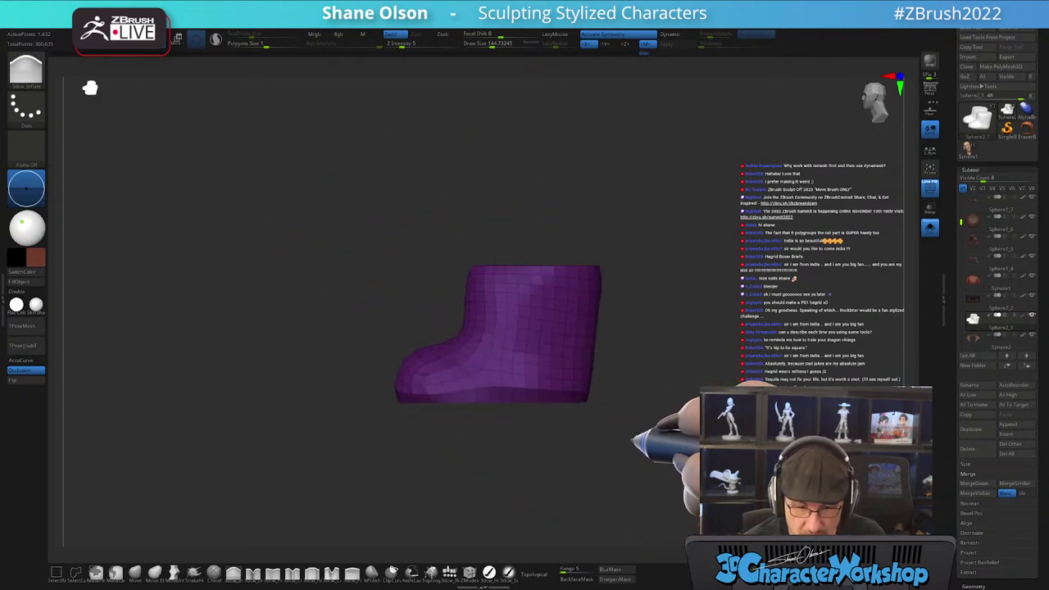
# - Turn on dynamic subdivision for the boots and hide their wireframe to check the smooth form from front and side
pyautogui.moveTo(625, 470)
pyautogui.mouseDown()
pyautogui.moveTo(629, 441)
pyautogui.moveTo(555, 398)
pyautogui.moveTo(537, 410)
pyautogui.mouseUp()
pyautogui.moveTo(422, 359); pyautogui.dragTo(501, 399)
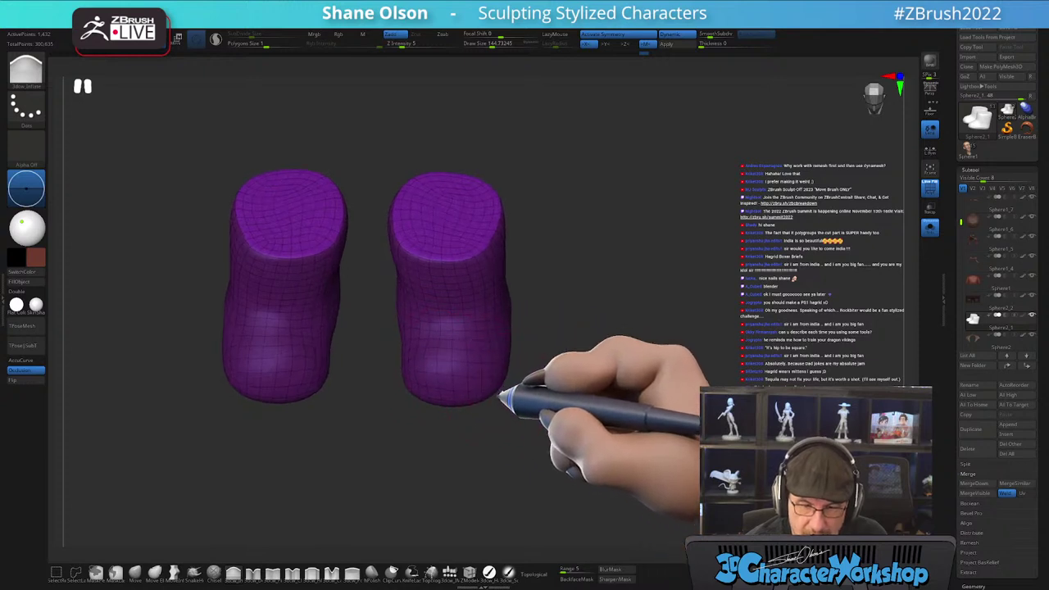
pyautogui.moveTo(499, 352)
pyautogui.mouseDown()
pyautogui.moveTo(497, 417)
pyautogui.moveTo(520, 375)
pyautogui.moveTo(436, 404)
pyautogui.moveTo(548, 417)
pyautogui.moveTo(562, 440)
pyautogui.moveTo(533, 429)
pyautogui.moveTo(516, 455)
pyautogui.mouseUp()
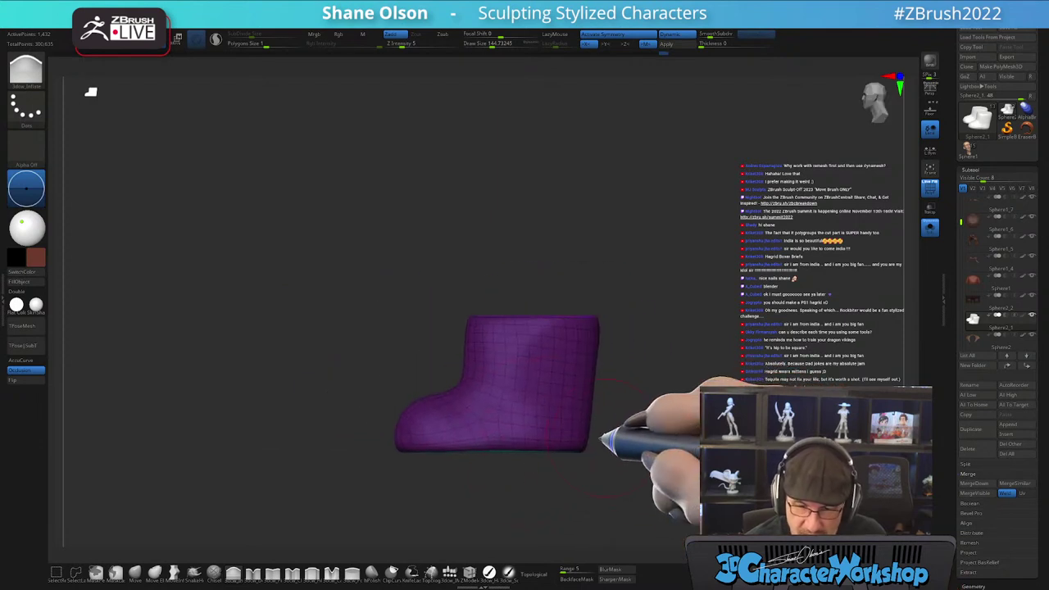
pyautogui.hotkey('shift', 'f')
pyautogui.moveTo(610, 420)
pyautogui.mouseDown()
pyautogui.moveTo(672, 429)
pyautogui.moveTo(617, 437)
pyautogui.moveTo(643, 449)
pyautogui.moveTo(606, 418)
pyautogui.moveTo(596, 484)
pyautogui.mouseUp()
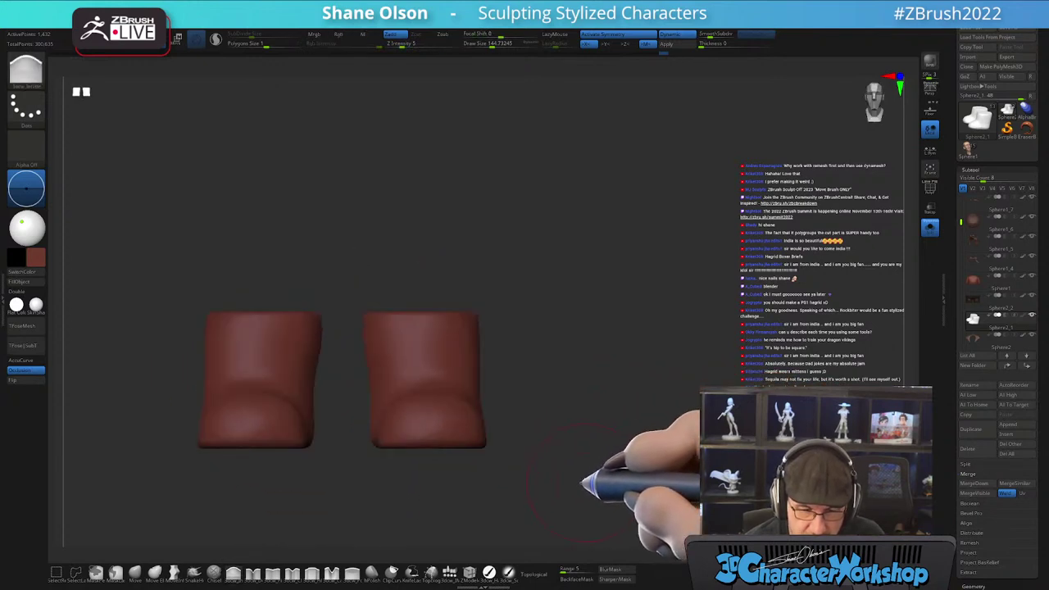
pyautogui.moveTo(377, 467)
pyautogui.mouseDown()
pyautogui.moveTo(451, 460)
pyautogui.moveTo(448, 381)
pyautogui.moveTo(580, 427)
pyautogui.mouseUp()
pyautogui.moveTo(480, 375); pyautogui.dragTo(548, 419)
pyautogui.keyDown('alt'); pyautogui.moveTo(574, 432); pyautogui.dragTo(590, 413, button='right'); pyautogui.keyUp('alt')
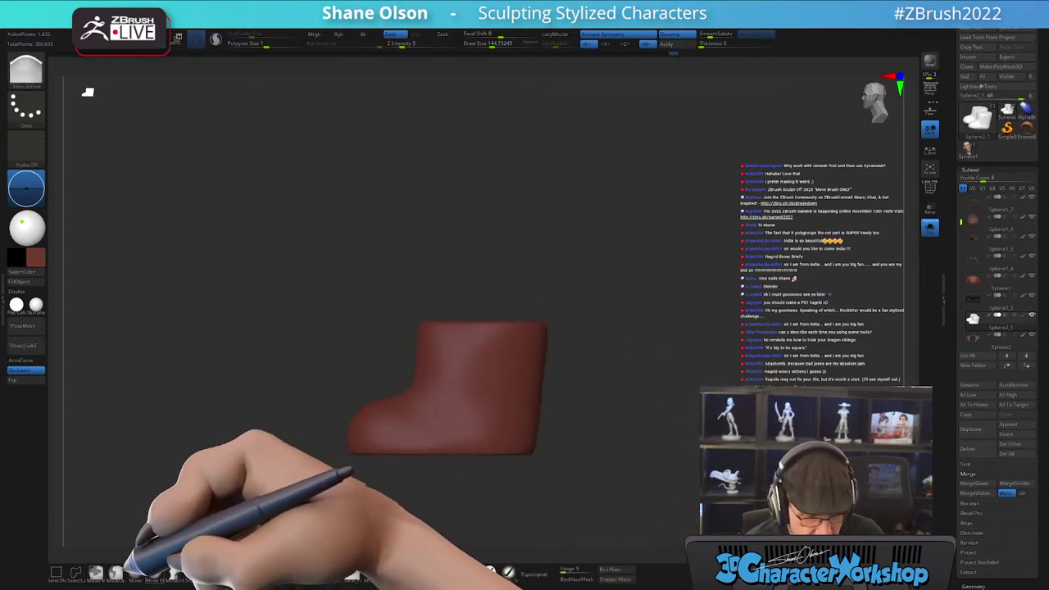
# - Mask a curved band around the boots' ankles from the side, invert the mask and blur its edges
pyautogui.moveTo(395, 377)
pyautogui.keyDown('ctrl'); pyautogui.mouseDown()
pyautogui.moveTo(541, 430)
pyautogui.moveTo(559, 405)
pyautogui.mouseUp(); pyautogui.keyUp('ctrl')
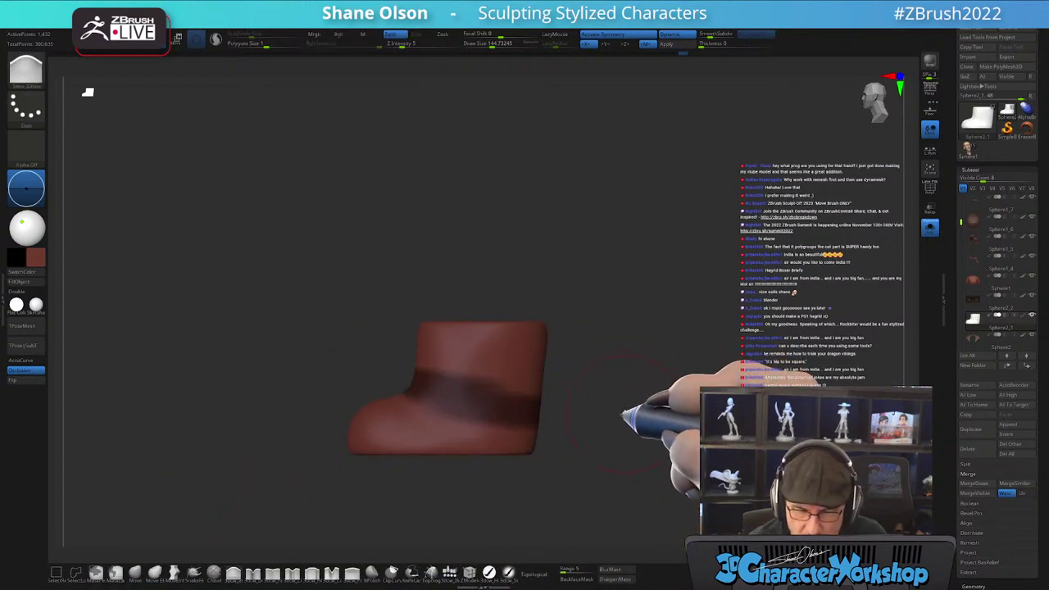
pyautogui.keyDown('ctrl'); pyautogui.click(620, 426); pyautogui.keyUp('ctrl')
pyautogui.keyDown('alt'); pyautogui.moveTo(625, 428); pyautogui.dragTo(612, 425); pyautogui.keyUp('alt')
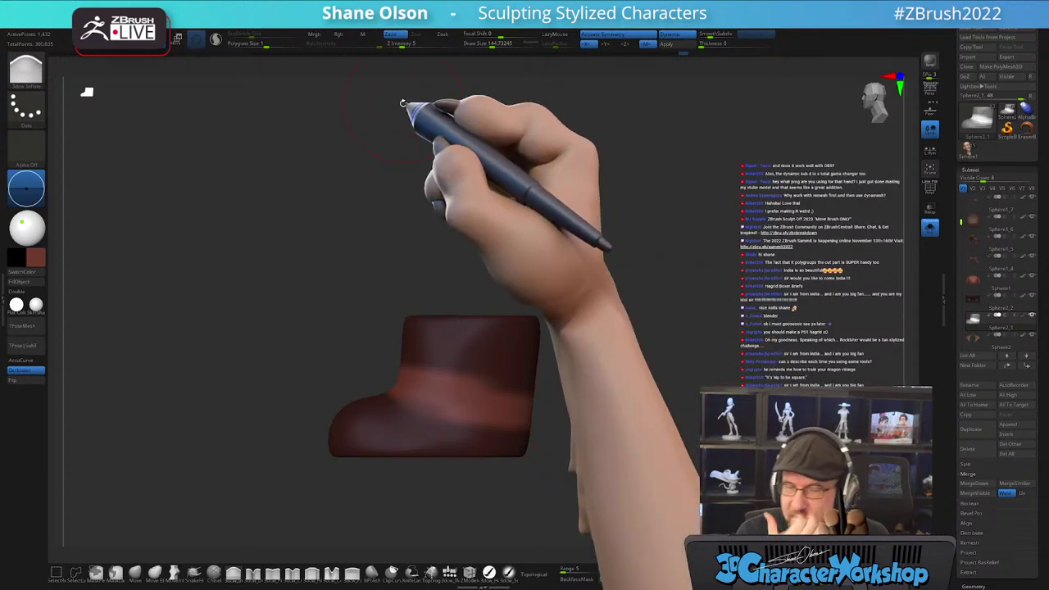
pyautogui.keyDown('alt'); pyautogui.moveTo(605, 249); pyautogui.dragTo(595, 251); pyautogui.keyUp('alt')
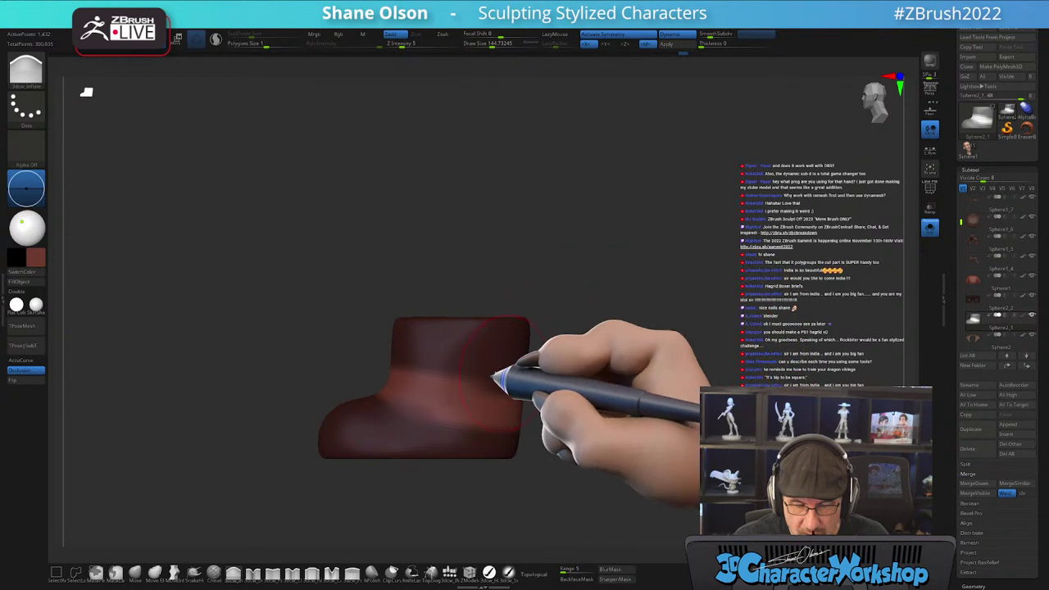
pyautogui.keyDown('alt'); pyautogui.moveTo(653, 315); pyautogui.dragTo(647, 315); pyautogui.keyUp('alt')
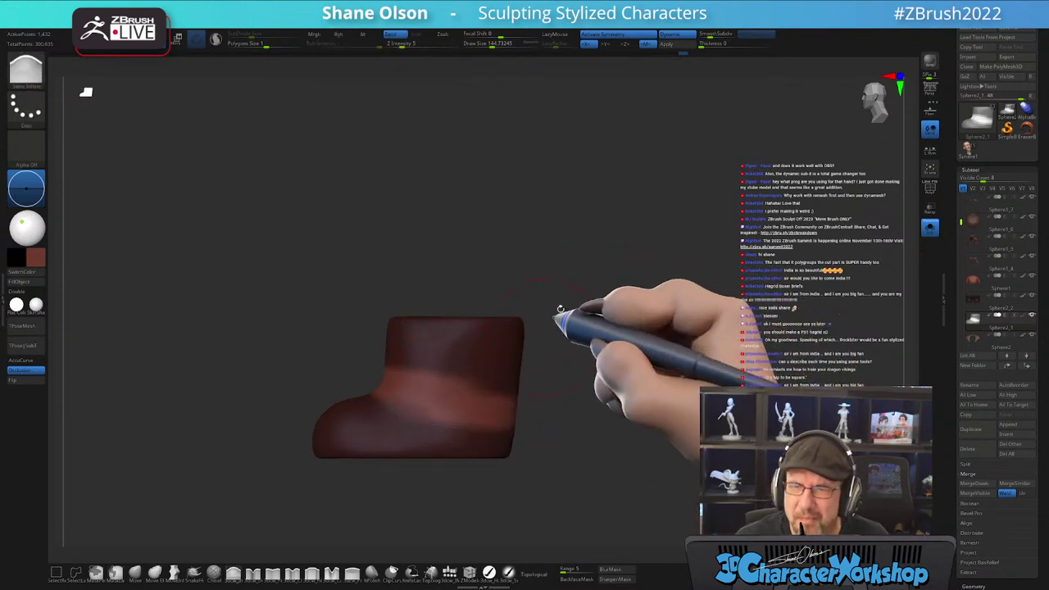
pyautogui.keyDown('alt'); pyautogui.moveTo(608, 242); pyautogui.dragTo(596, 237); pyautogui.keyUp('alt')
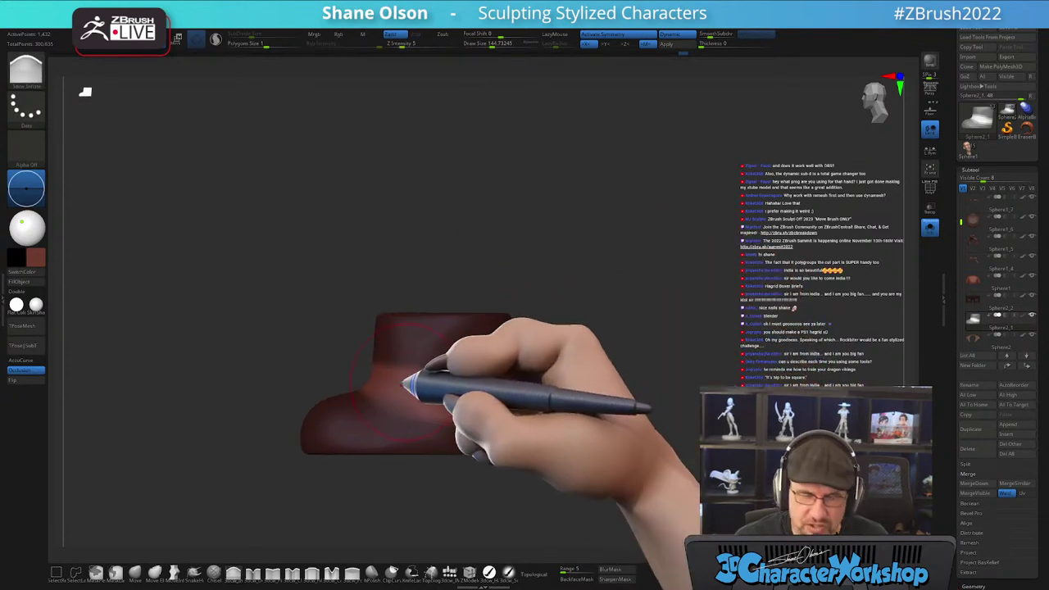
pyautogui.keyDown('ctrl'); pyautogui.click(423, 391); pyautogui.keyUp('ctrl')
pyautogui.keyDown('ctrl'); pyautogui.click(617, 395); pyautogui.keyUp('ctrl')
pyautogui.keyDown('ctrl'); pyautogui.click(624, 391); pyautogui.keyUp('ctrl')
# - Scale the unmasked ankles of both boots inward to about 0.8 with the gizmo centred on them and local symmetry on
pyautogui.press('w')
pyautogui.moveTo(620, 304); pyautogui.dragTo(698, 299)
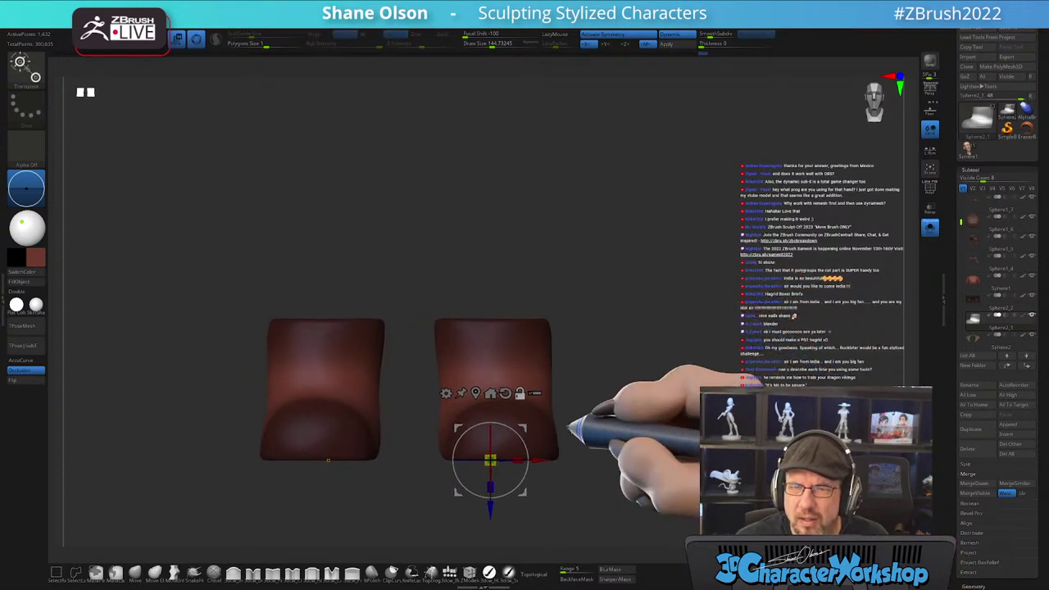
pyautogui.click(476, 391)
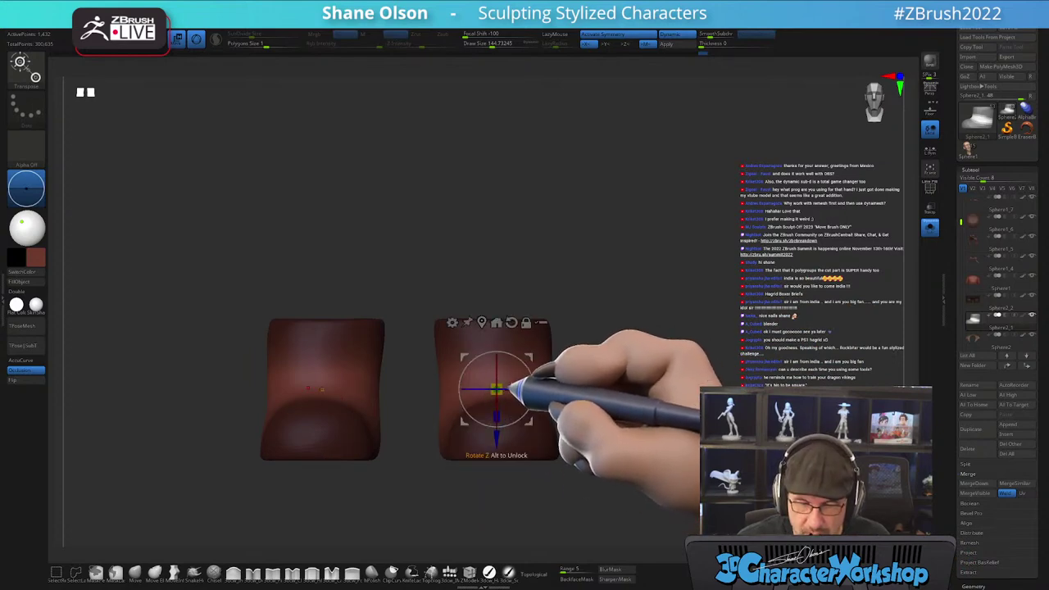
pyautogui.moveTo(497, 390); pyautogui.dragTo(492, 395)
pyautogui.hotkey('ctrl', 'z')
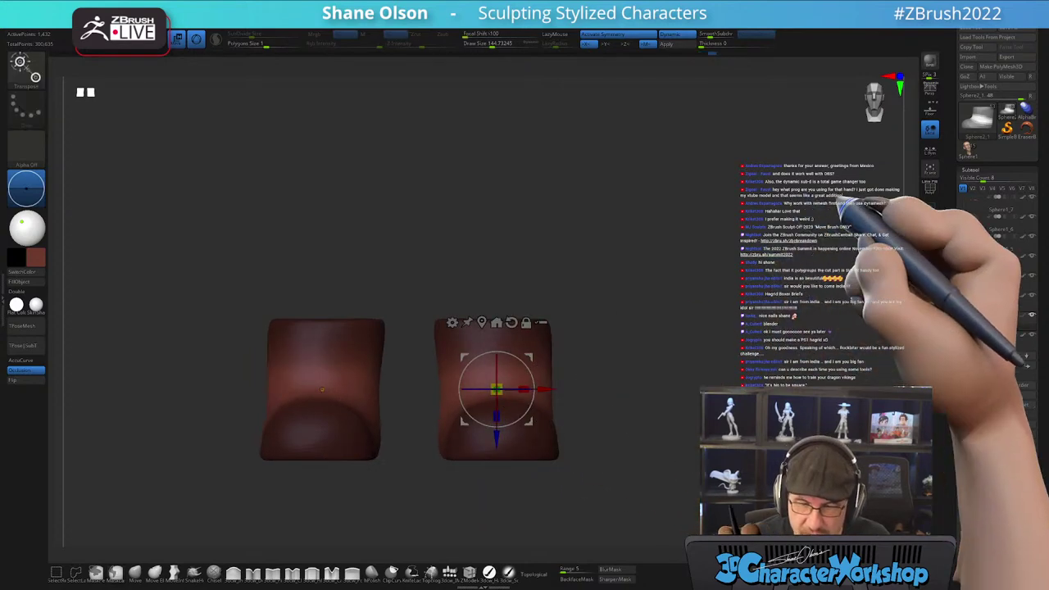
pyautogui.click(929, 150)
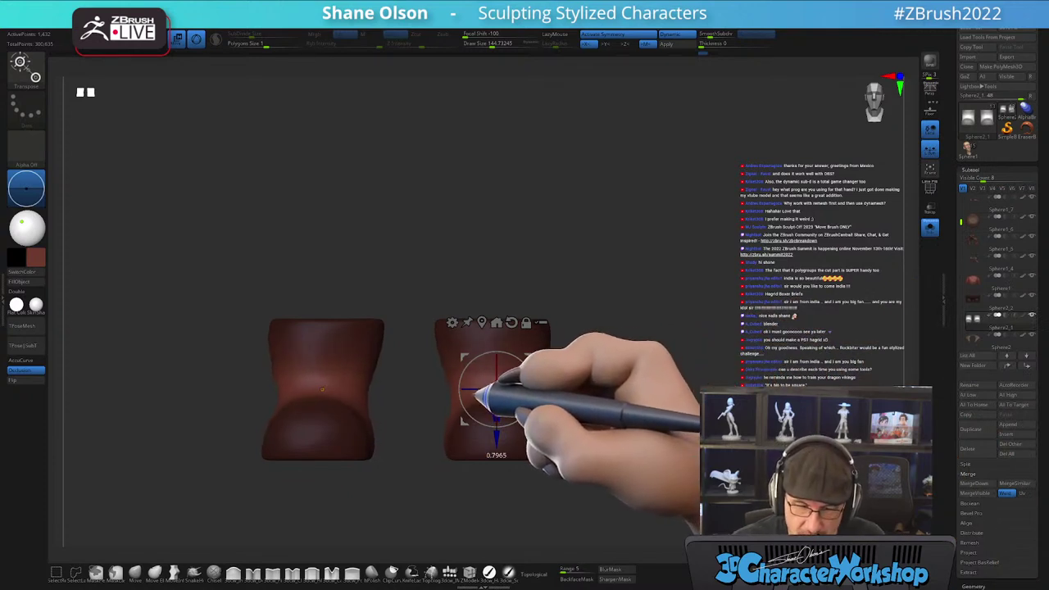
pyautogui.moveTo(624, 383); pyautogui.dragTo(598, 383)
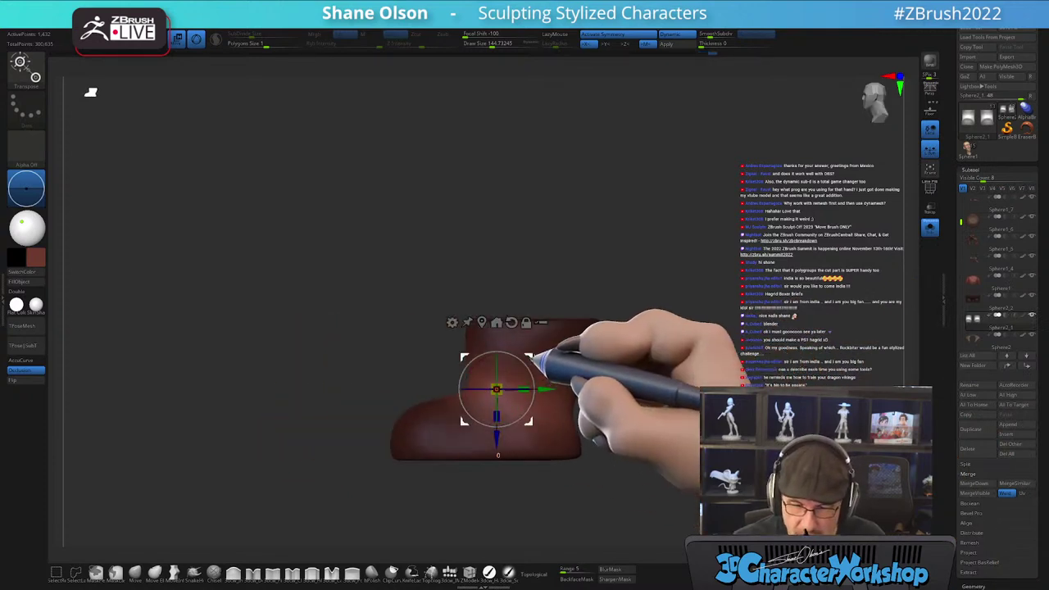
pyautogui.moveTo(636, 365)
pyautogui.keyDown('alt'); pyautogui.mouseDown()
pyautogui.moveTo(614, 356)
pyautogui.moveTo(672, 374)
pyautogui.moveTo(703, 428)
pyautogui.moveTo(632, 410)
pyautogui.moveTo(632, 389)
pyautogui.moveTo(624, 391)
pyautogui.mouseUp(); pyautogui.keyUp('alt')
pyautogui.press('q')
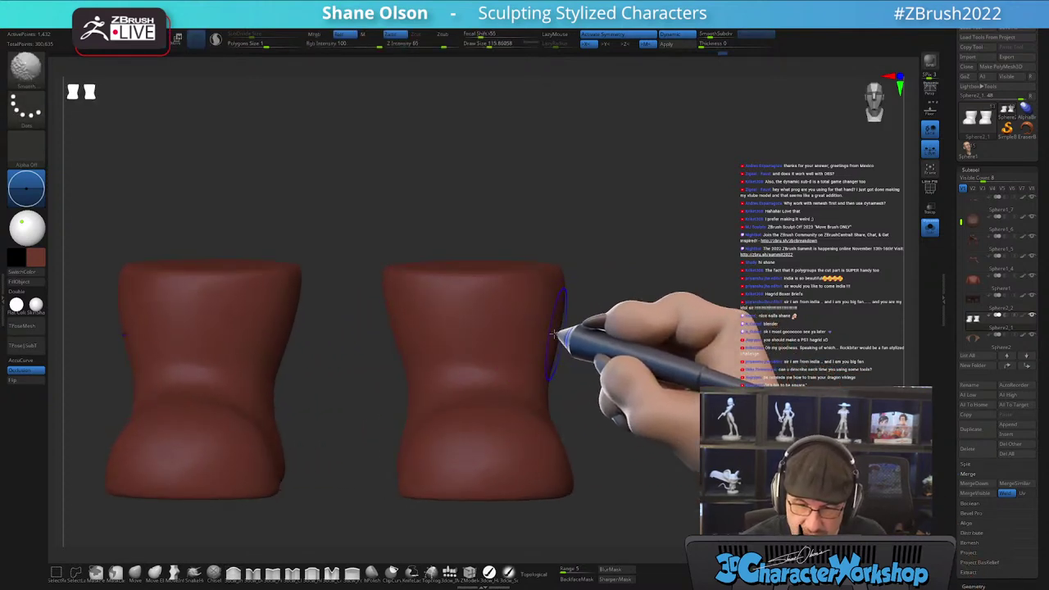
# - Smooth the transitions around the boots' narrowed ankles and enlarge the brush to a draw size of about 256
pyautogui.moveTo(507, 350)
pyautogui.mouseDown(button='right')
pyautogui.moveTo(529, 349)
pyautogui.moveTo(487, 364)
pyautogui.mouseUp(button='right')
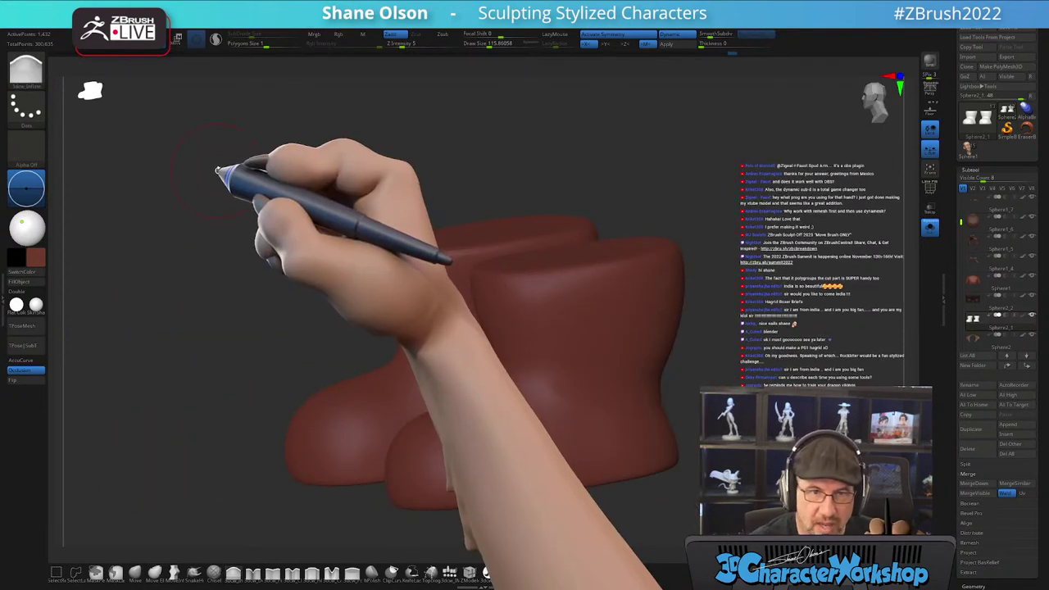
pyautogui.moveTo(591, 172); pyautogui.dragTo(711, 326, button='right')
pyautogui.moveTo(711, 326)
pyautogui.mouseDown()
pyautogui.moveTo(601, 347)
pyautogui.moveTo(590, 307)
pyautogui.mouseUp()
pyautogui.press(']')
pyautogui.moveTo(596, 328)
pyautogui.mouseDown(button='right')
pyautogui.moveTo(628, 417)
pyautogui.moveTo(693, 439)
pyautogui.mouseUp(button='right')
pyautogui.moveTo(692, 438)
pyautogui.mouseDown()
pyautogui.moveTo(606, 483)
pyautogui.moveTo(672, 491)
pyautogui.moveTo(702, 432)
pyautogui.moveTo(703, 442)
pyautogui.moveTo(735, 285)
pyautogui.moveTo(742, 295)
pyautogui.mouseUp()
pyautogui.press('s')
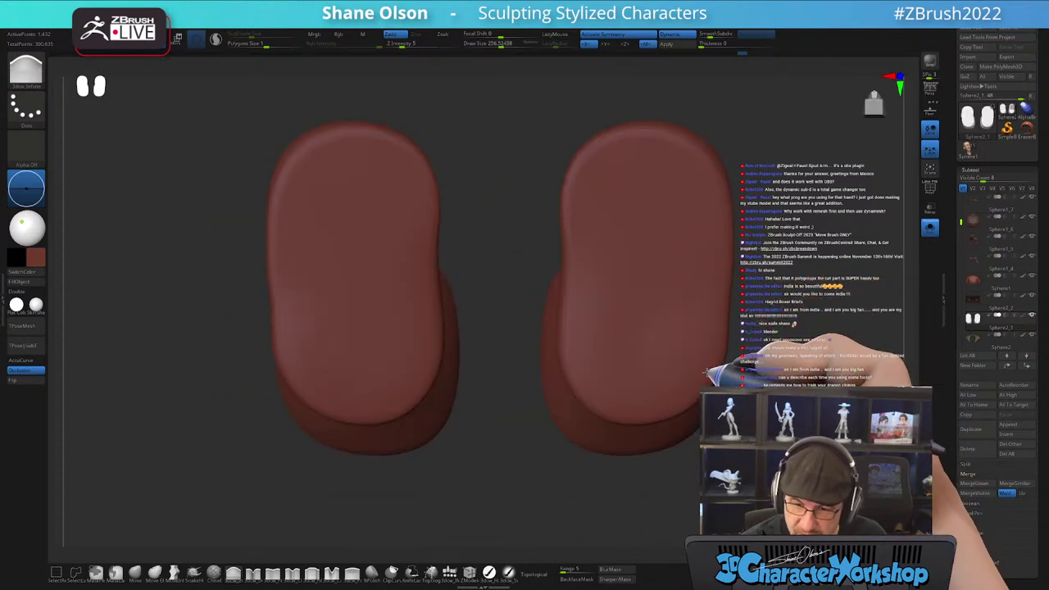
# - Refine the boots' soles and heel curves with the Move brush from below and the side
pyautogui.click(135, 571)
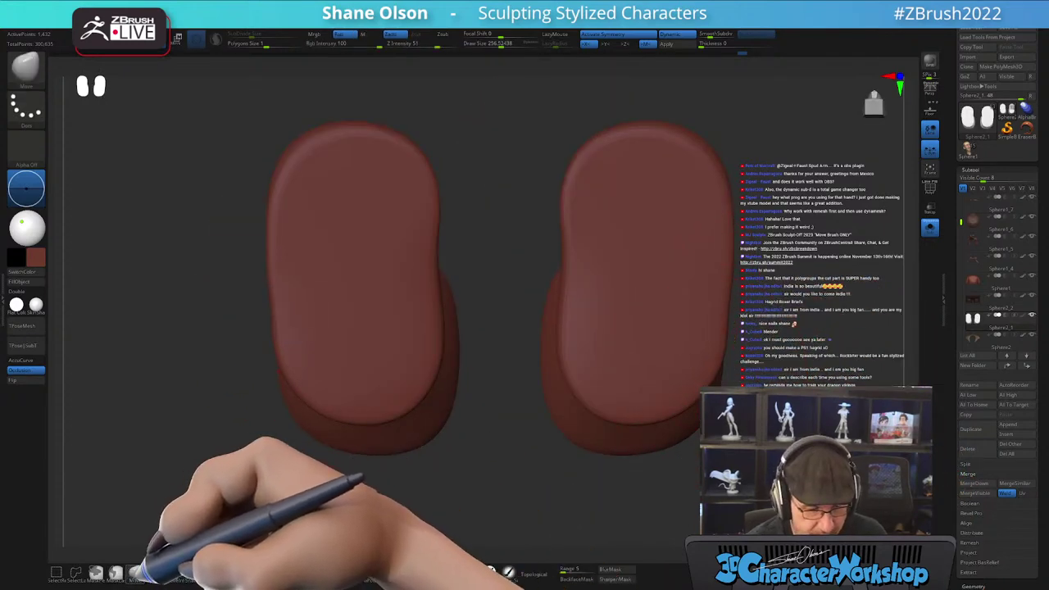
pyautogui.moveTo(836, 352)
pyautogui.mouseDown()
pyautogui.moveTo(683, 346)
pyautogui.moveTo(660, 456)
pyautogui.moveTo(699, 417)
pyautogui.moveTo(644, 414)
pyautogui.moveTo(679, 394)
pyautogui.moveTo(514, 288)
pyautogui.mouseUp()
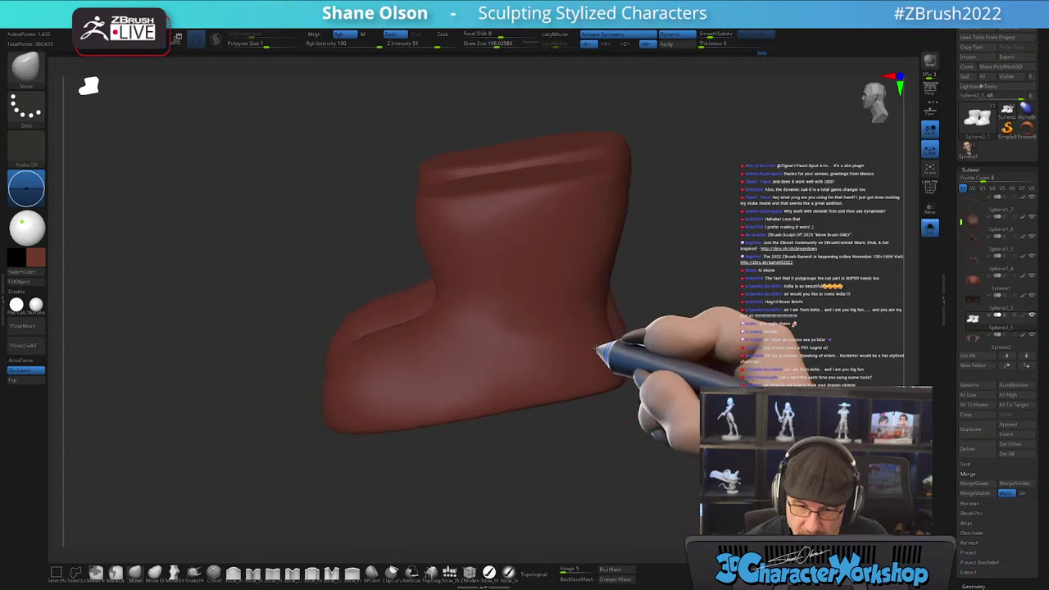
pyautogui.keyDown('shift'); pyautogui.moveTo(607, 352); pyautogui.dragTo(613, 355); pyautogui.keyUp('shift')
pyautogui.moveTo(695, 410)
pyautogui.keyDown('alt'); pyautogui.mouseDown()
pyautogui.moveTo(642, 429)
pyautogui.moveTo(670, 490)
pyautogui.moveTo(713, 468)
pyautogui.moveTo(686, 468)
pyautogui.moveTo(660, 447)
pyautogui.mouseUp(); pyautogui.keyUp('alt')
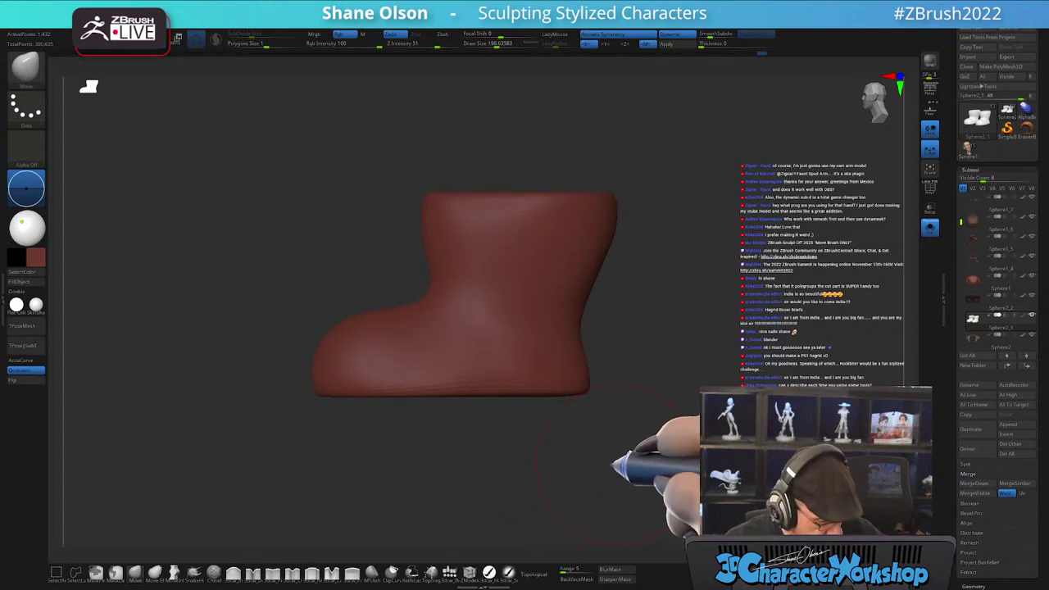
# - Show the whole character again and raise the boots toward the trouser legs with the gizmo, adjusting their fit from another angle
pyautogui.click(930, 228)
pyautogui.moveTo(758, 361)
pyautogui.keyDown('alt'); pyautogui.mouseDown()
pyautogui.moveTo(698, 309)
pyautogui.moveTo(597, 422)
pyautogui.moveTo(633, 418)
pyautogui.moveTo(613, 413)
pyautogui.mouseUp(); pyautogui.keyUp('alt')
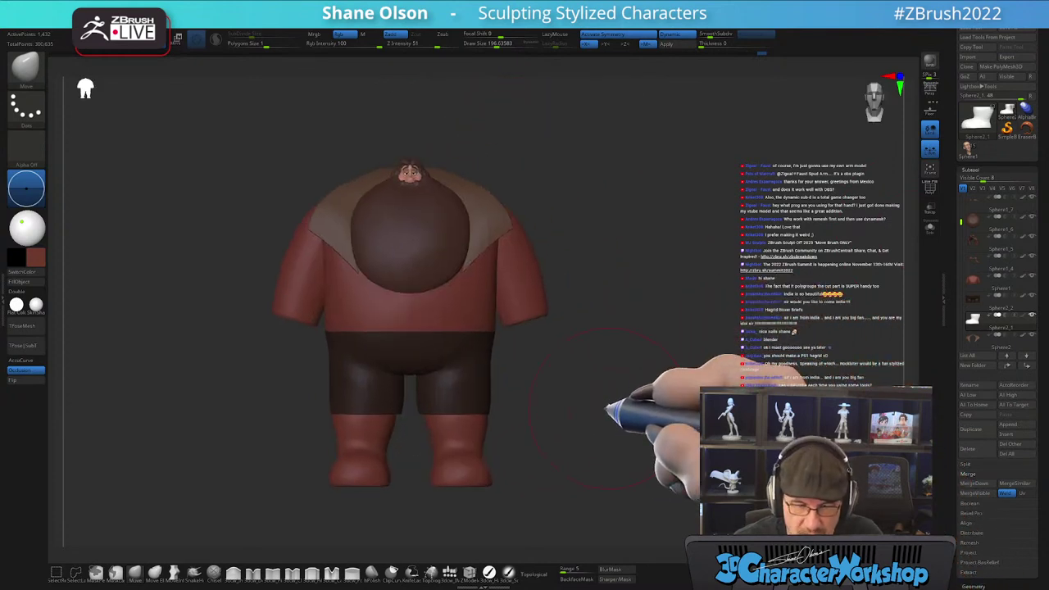
pyautogui.press('w')
pyautogui.moveTo(460, 496); pyautogui.dragTo(456, 477)
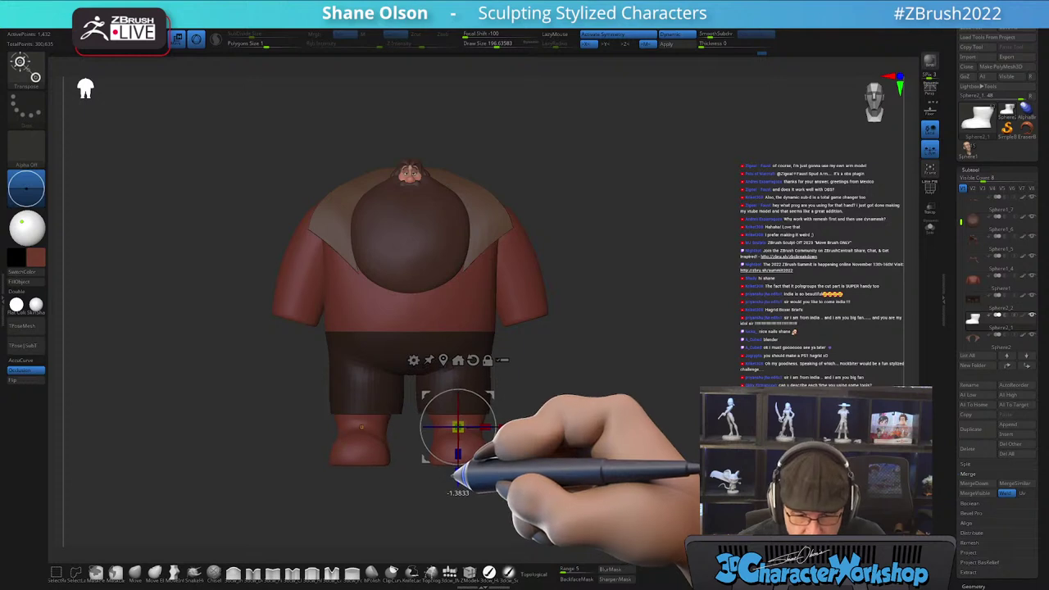
pyautogui.moveTo(627, 429); pyautogui.dragTo(590, 381)
pyautogui.moveTo(491, 396); pyautogui.dragTo(482, 390)
pyautogui.moveTo(603, 381)
pyautogui.keyDown('alt'); pyautogui.mouseDown()
pyautogui.moveTo(643, 379)
pyautogui.moveTo(653, 391)
pyautogui.mouseUp(); pyautogui.keyUp('alt')
pyautogui.press('q')
pyautogui.keyDown('alt'); pyautogui.moveTo(636, 311); pyautogui.dragTo(799, 400); pyautogui.keyUp('alt')
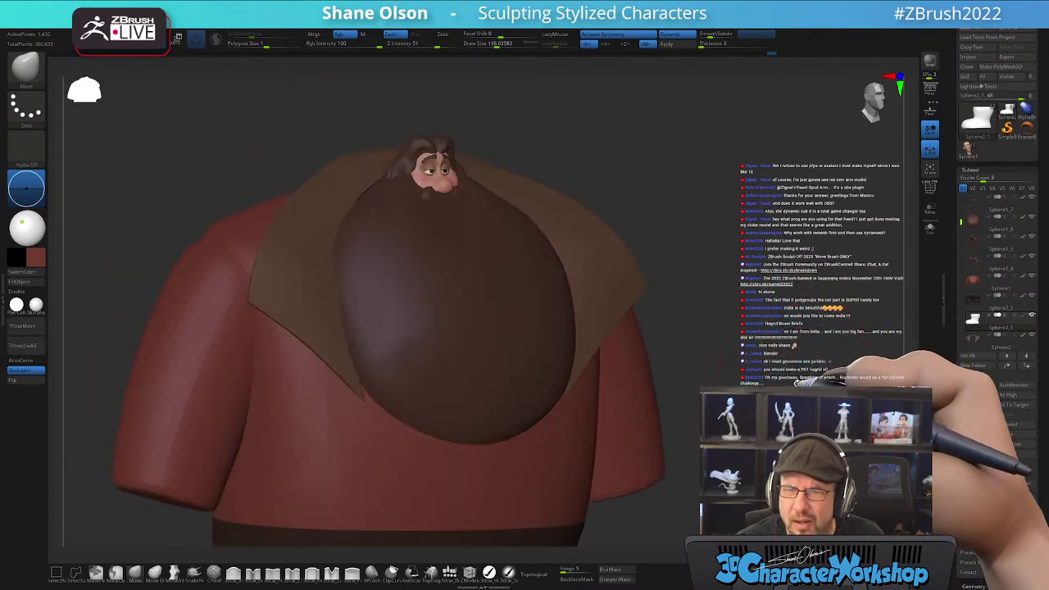
# - Select the brown collar around the beard and reduce the Move brush's draw size to about 120
pyautogui.moveTo(804, 257)
pyautogui.mouseDown()
pyautogui.moveTo(784, 249)
pyautogui.moveTo(789, 259)
pyautogui.mouseUp()
pyautogui.moveTo(767, 224)
pyautogui.keyDown('alt'); pyautogui.mouseDown()
pyautogui.moveTo(779, 205)
pyautogui.moveTo(786, 229)
pyautogui.mouseUp(); pyautogui.keyUp('alt')
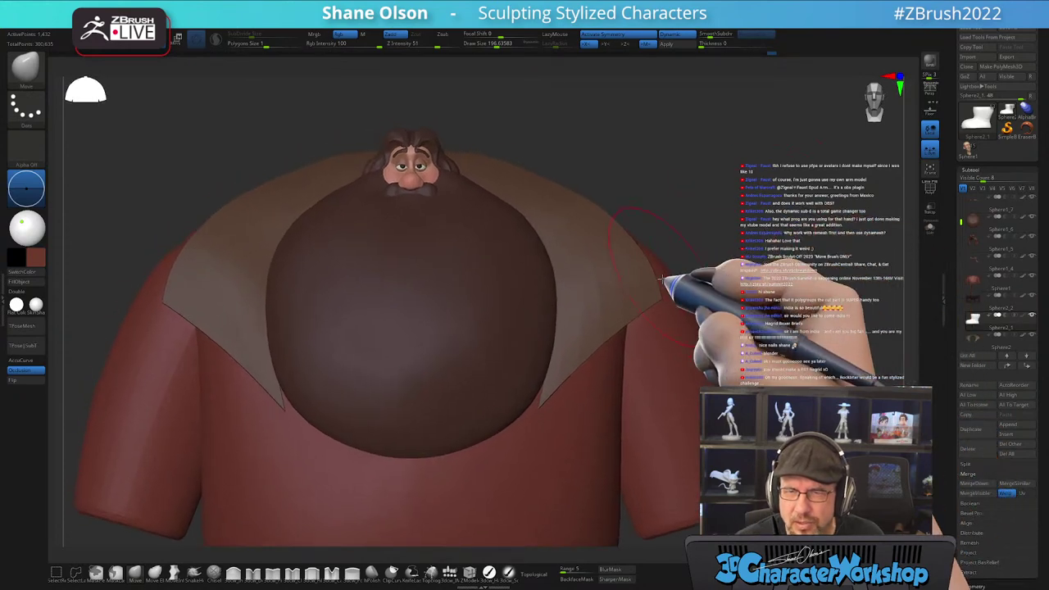
pyautogui.keyDown('alt'); pyautogui.click(614, 257); pyautogui.keyUp('alt')
pyautogui.moveTo(732, 205); pyautogui.dragTo(724, 185)
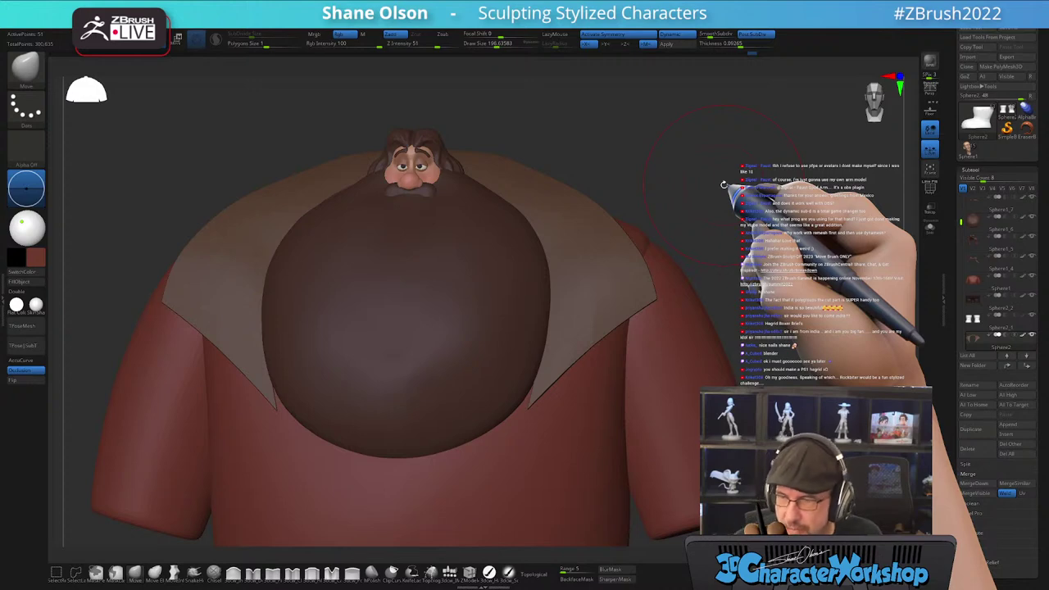
pyautogui.moveTo(474, 305)
pyautogui.mouseDown(button='right')
pyautogui.moveTo(495, 310)
pyautogui.moveTo(479, 311)
pyautogui.moveTo(482, 320)
pyautogui.mouseUp(button='right')
pyautogui.press('s')
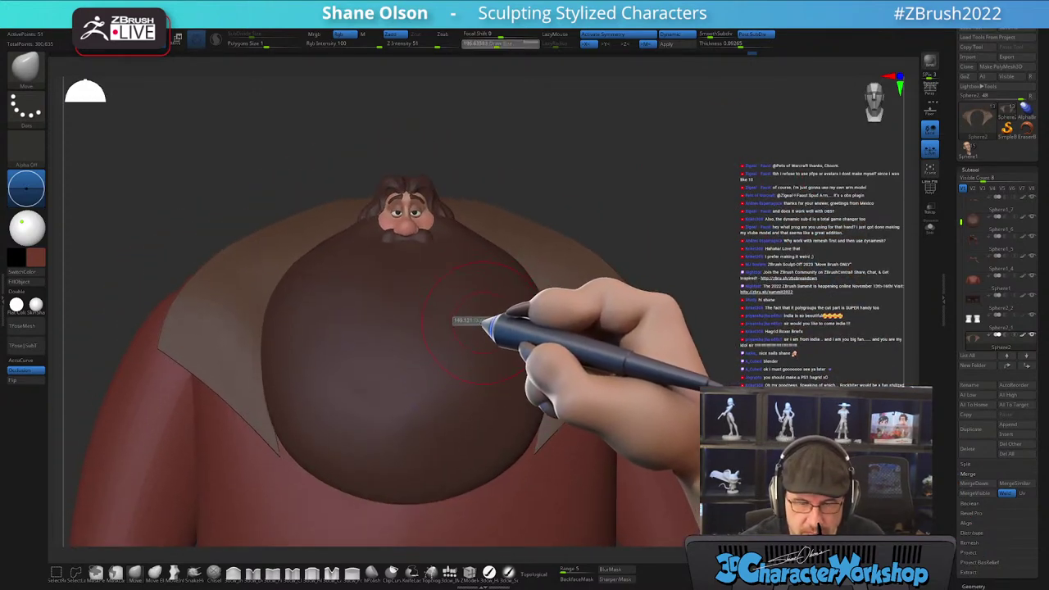
pyautogui.moveTo(488, 320); pyautogui.dragTo(482, 320)
pyautogui.moveTo(485, 304)
pyautogui.mouseDown(button='right')
pyautogui.moveTo(491, 314)
pyautogui.moveTo(480, 322)
pyautogui.moveTo(479, 310)
pyautogui.moveTo(508, 363)
pyautogui.moveTo(509, 335)
pyautogui.mouseUp(button='right')
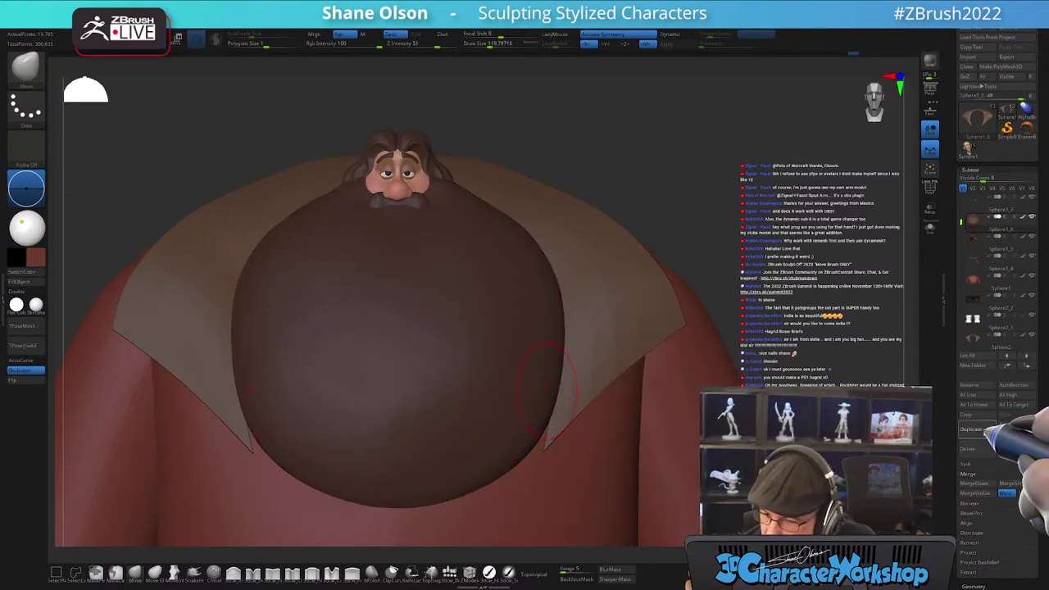
# - Duplicate the beard subtool and set up the carving brush with symmetry on and a draw size of about 134
pyautogui.click(972, 430)
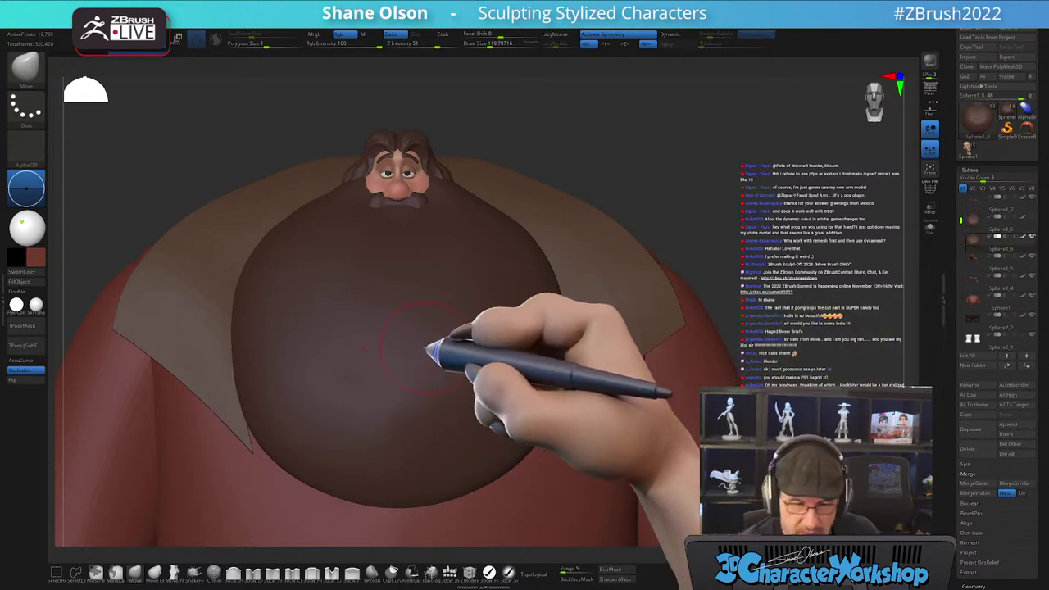
pyautogui.moveTo(429, 363)
pyautogui.keyDown('ctrl'); pyautogui.mouseDown(button='right')
pyautogui.moveTo(487, 410)
pyautogui.moveTo(492, 319)
pyautogui.moveTo(506, 296)
pyautogui.mouseUp(button='right'); pyautogui.keyUp('ctrl')
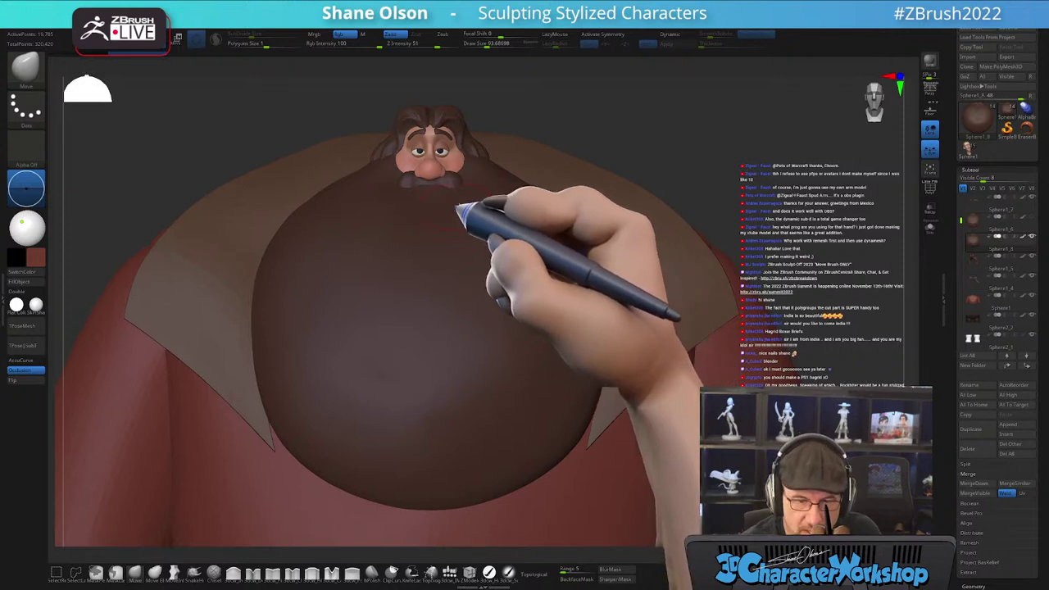
pyautogui.moveTo(518, 359)
pyautogui.mouseDown(button='right')
pyautogui.moveTo(513, 340)
pyautogui.moveTo(510, 370)
pyautogui.moveTo(529, 308)
pyautogui.moveTo(508, 447)
pyautogui.mouseUp(button='right')
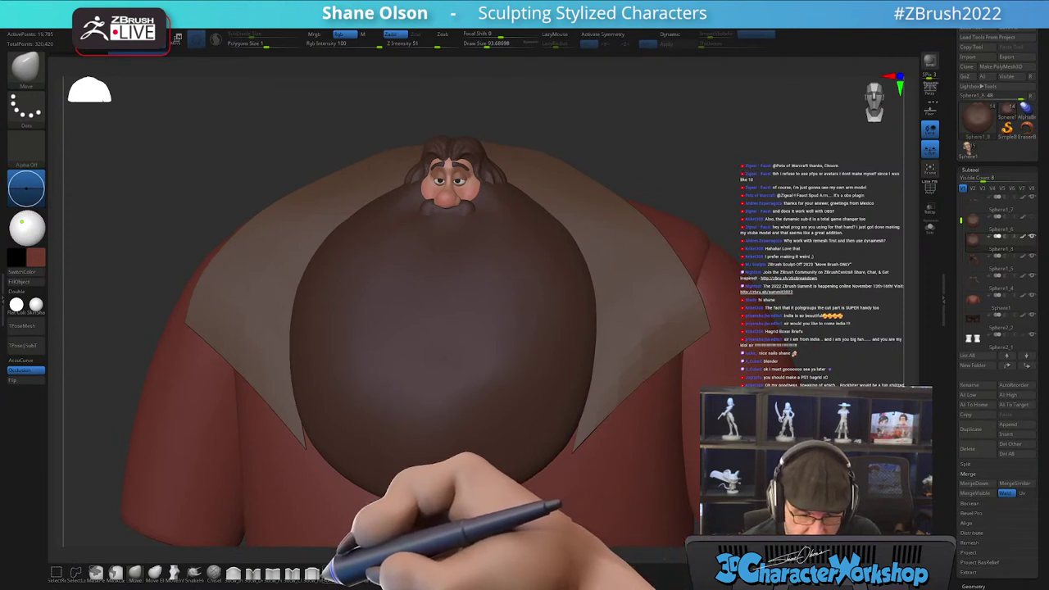
pyautogui.click(331, 572)
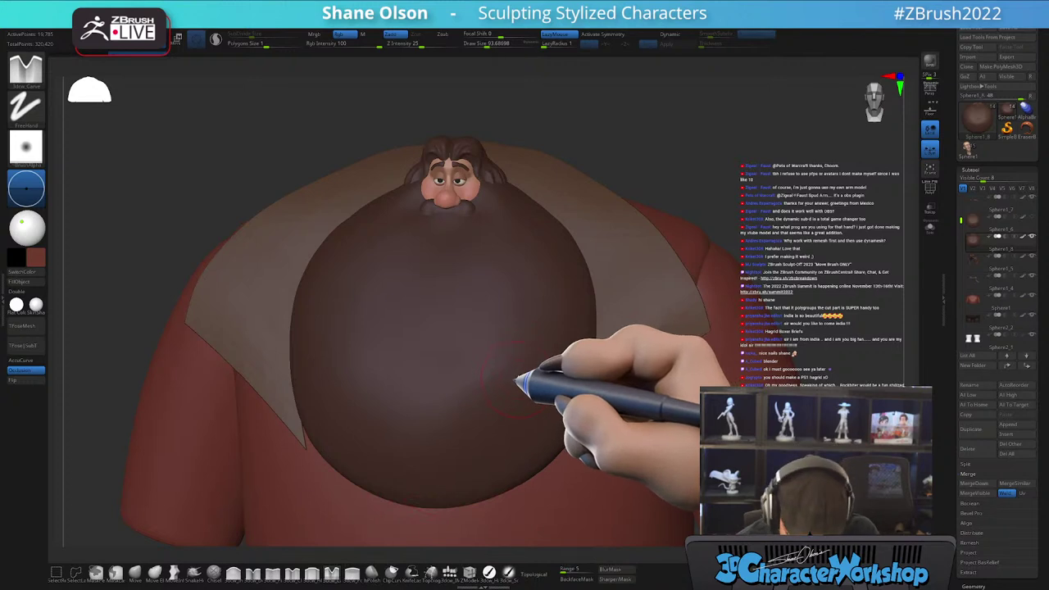
pyautogui.press('s')
pyautogui.keyDown('ctrl'); pyautogui.moveTo(513, 378); pyautogui.dragTo(526, 371, button='right'); pyautogui.keyUp('ctrl')
pyautogui.press('s')
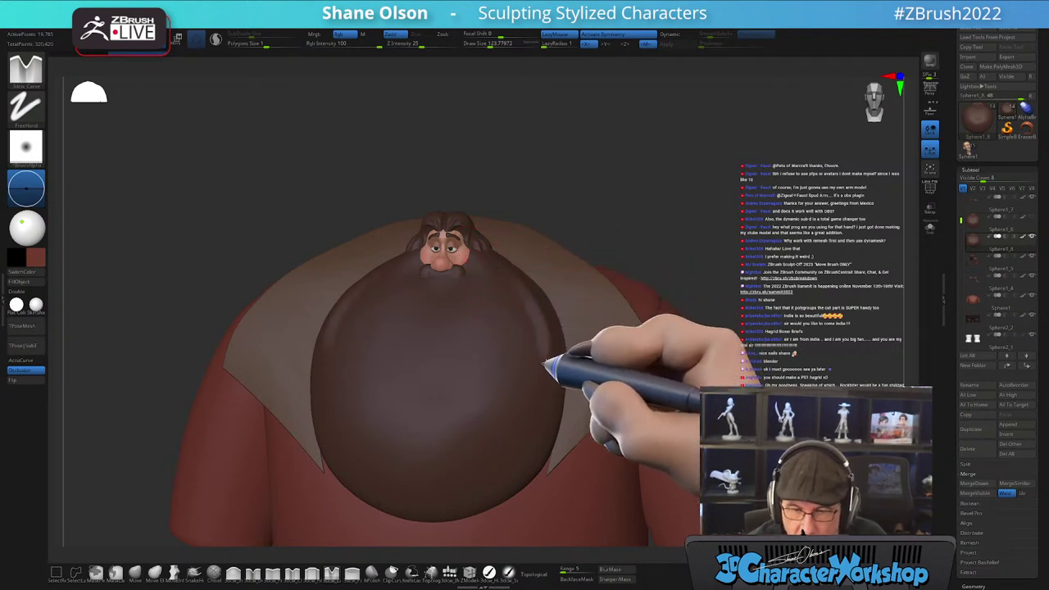
# - Carve broad wavy locks symmetrically down both sides of the beard, working toward its lower edge
pyautogui.moveTo(571, 354); pyautogui.dragTo(542, 360, button='right')
pyautogui.hotkey('ctrl', 'z')
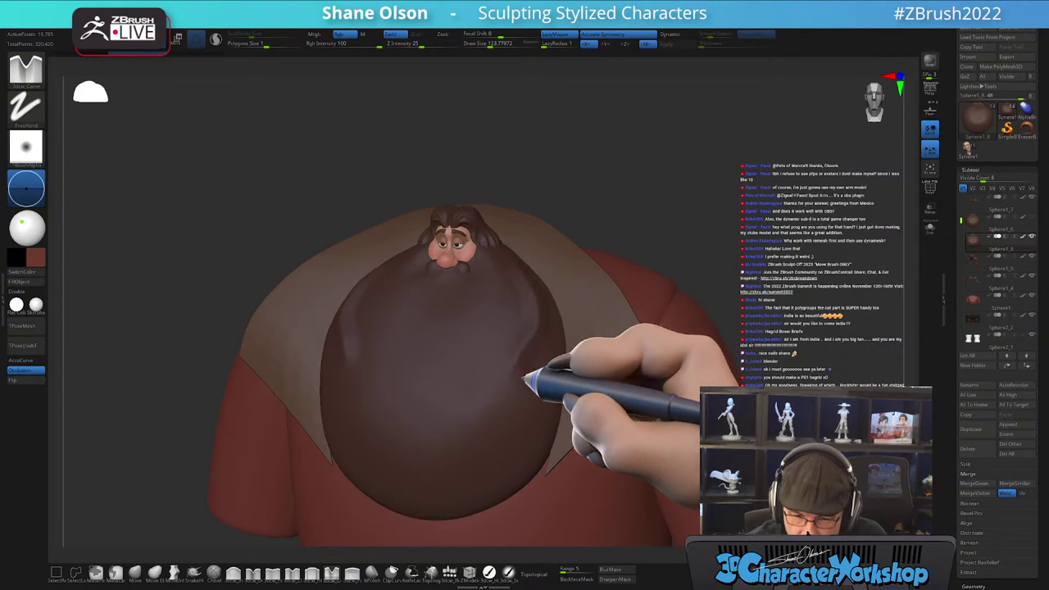
pyautogui.moveTo(546, 449); pyautogui.dragTo(540, 408, button='right')
pyautogui.moveTo(543, 475)
pyautogui.mouseDown(button='middle')
pyautogui.moveTo(562, 468)
pyautogui.moveTo(569, 440)
pyautogui.moveTo(565, 468)
pyautogui.moveTo(580, 362)
pyautogui.moveTo(562, 403)
pyautogui.mouseUp(button='middle')
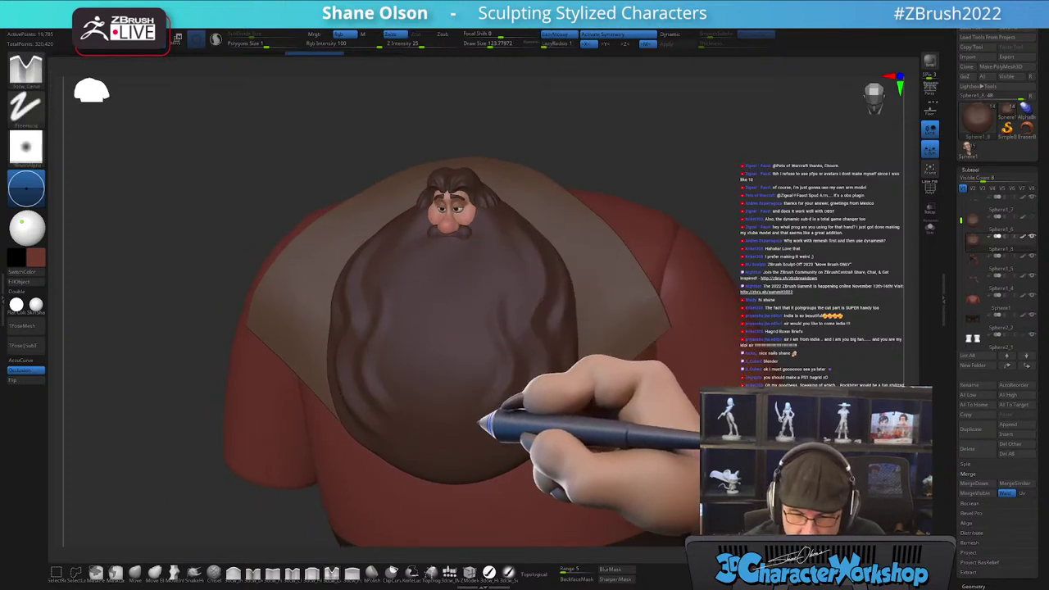
pyautogui.moveTo(518, 424)
pyautogui.mouseDown(button='middle')
pyautogui.moveTo(537, 429)
pyautogui.moveTo(550, 330)
pyautogui.mouseUp(button='middle')
pyautogui.moveTo(532, 375)
pyautogui.mouseDown(button='middle')
pyautogui.moveTo(485, 398)
pyautogui.moveTo(503, 358)
pyautogui.moveTo(529, 356)
pyautogui.moveTo(451, 312)
pyautogui.mouseUp(button='middle')
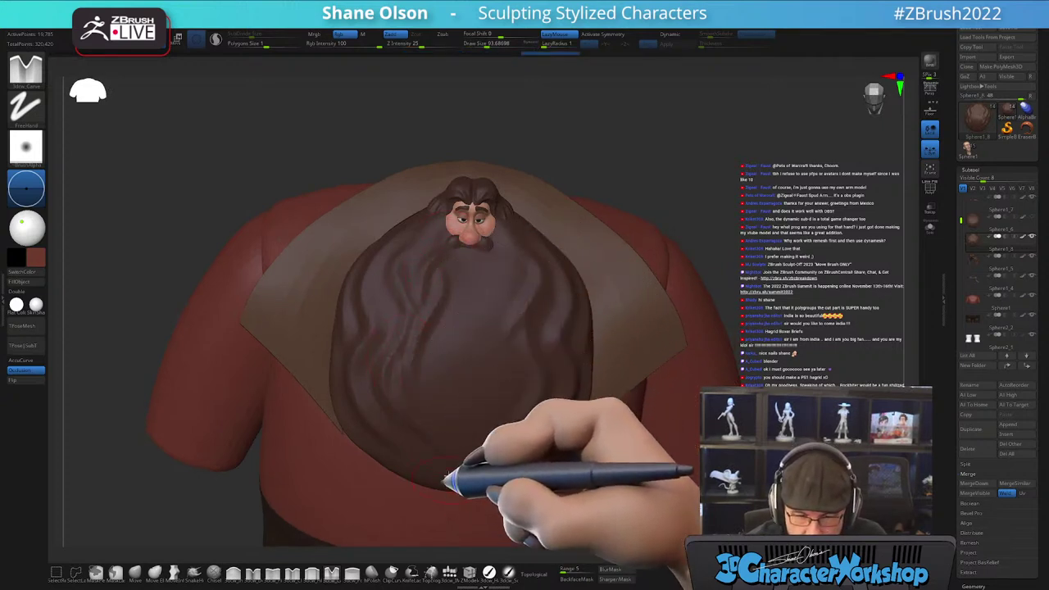
# - Carve long asymmetrical strands from below the moustache down the middle of the beard at a draw size of about 84
pyautogui.moveTo(497, 384); pyautogui.dragTo(467, 394, button='right')
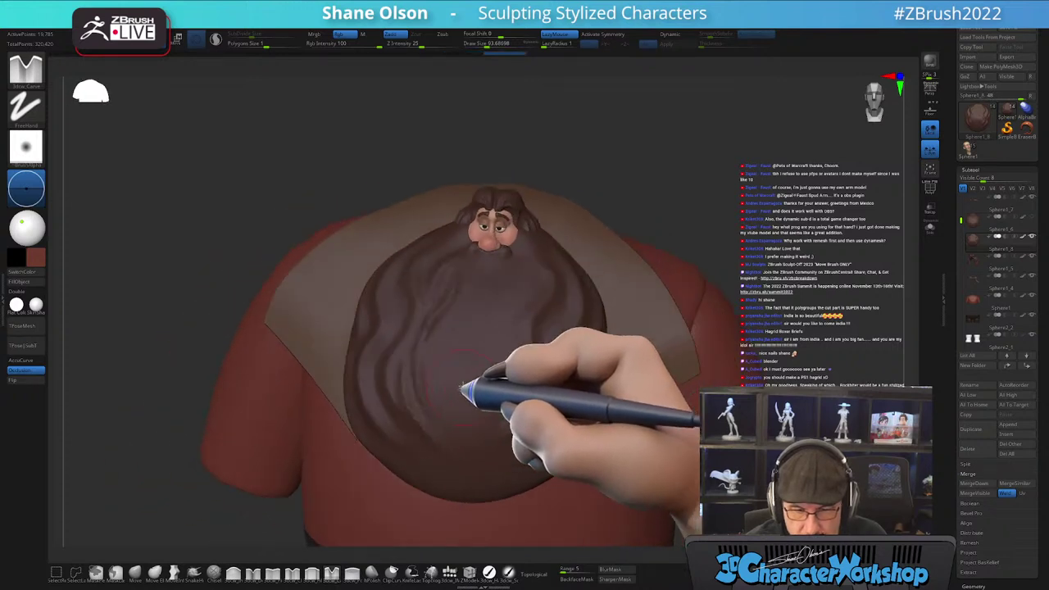
pyautogui.moveTo(479, 303); pyautogui.dragTo(486, 297, button='right')
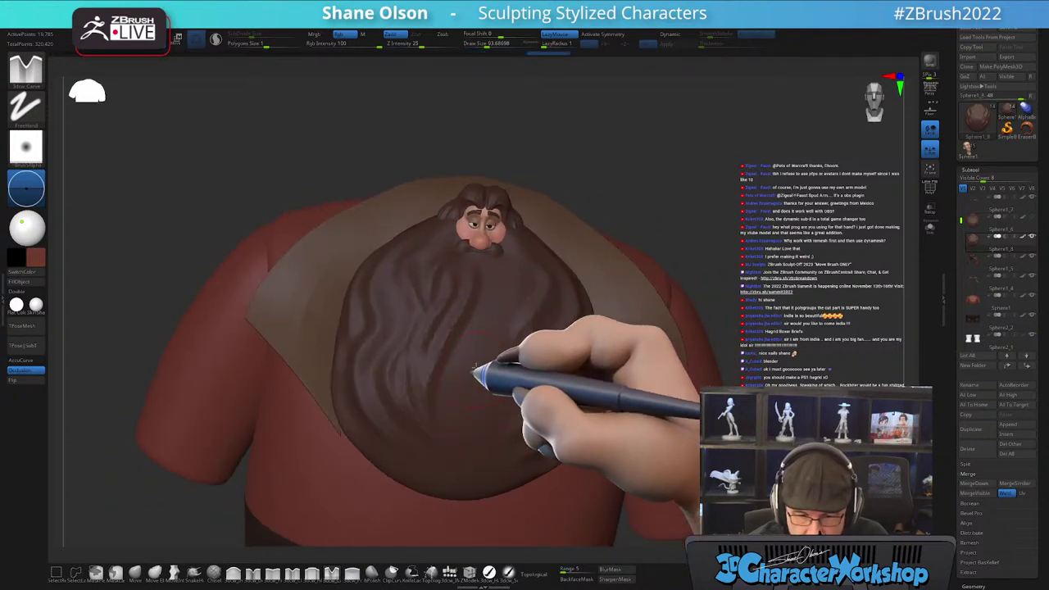
pyautogui.hotkey('ctrl', 'z')
pyautogui.moveTo(478, 276); pyautogui.dragTo(471, 407)
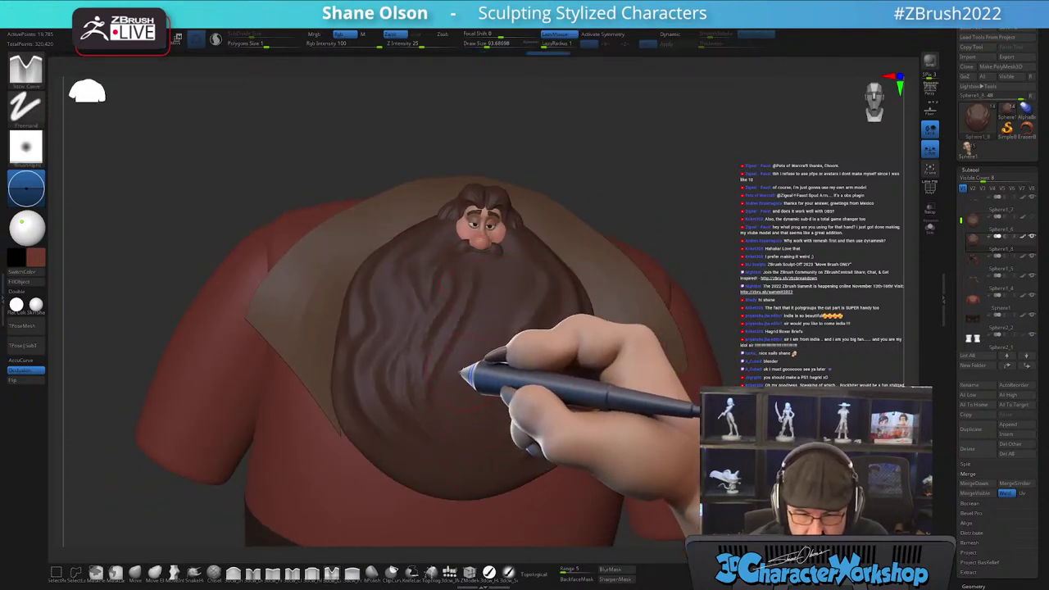
pyautogui.moveTo(490, 356); pyautogui.dragTo(474, 378, button='right')
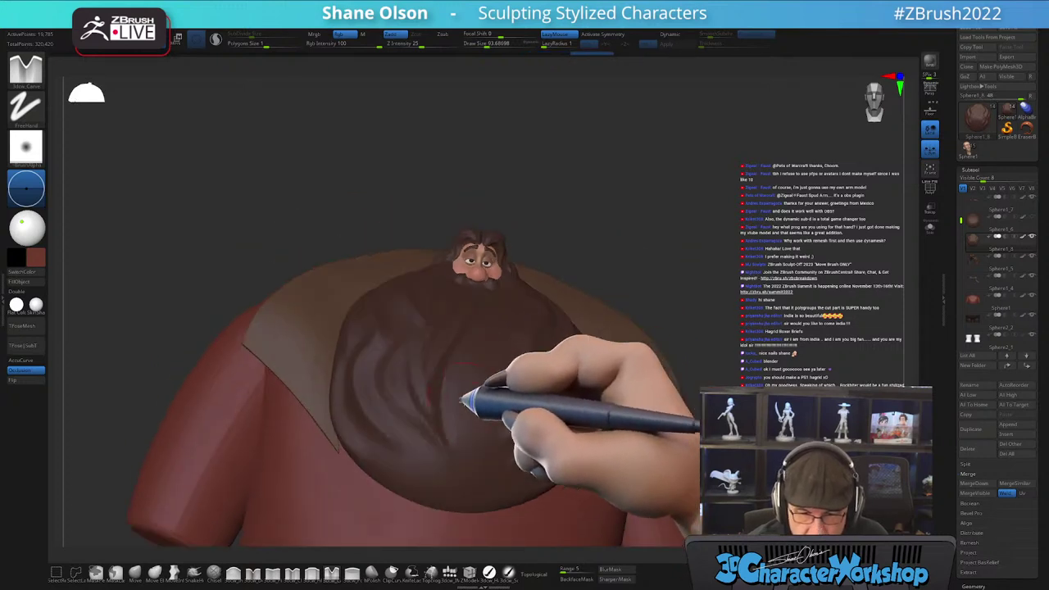
pyautogui.moveTo(457, 502); pyautogui.dragTo(475, 429, button='right')
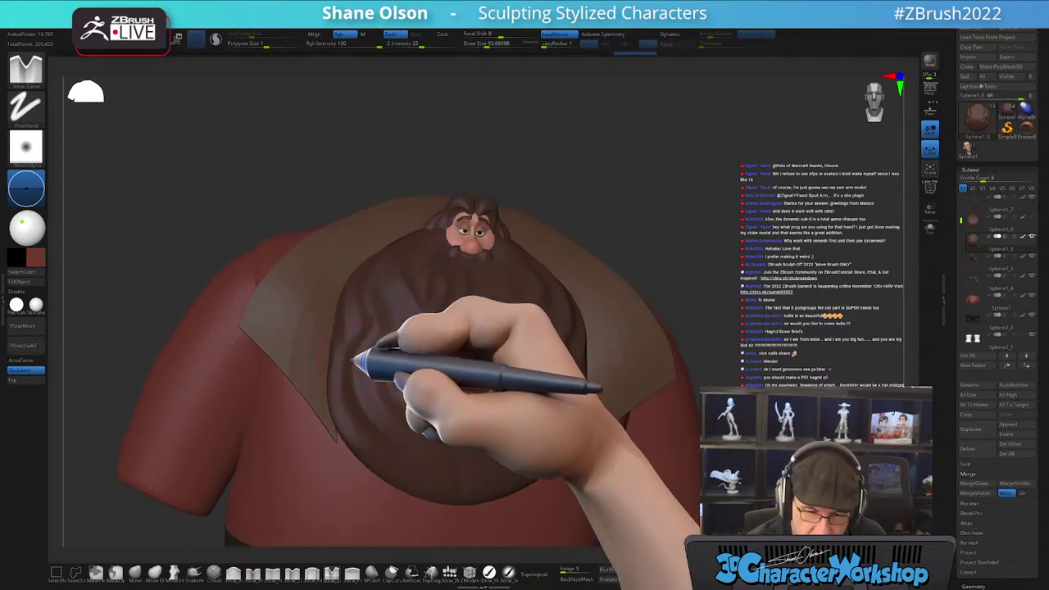
# - Try extra flowing strands along the outer side of the beard, undoing the last stroke
pyautogui.moveTo(366, 383); pyautogui.dragTo(365, 351, button='right')
pyautogui.moveTo(365, 351)
pyautogui.mouseDown()
pyautogui.moveTo(377, 414)
pyautogui.moveTo(428, 442)
pyautogui.mouseUp()
pyautogui.moveTo(383, 422); pyautogui.dragTo(404, 422, button='right')
pyautogui.moveTo(347, 344); pyautogui.dragTo(357, 426)
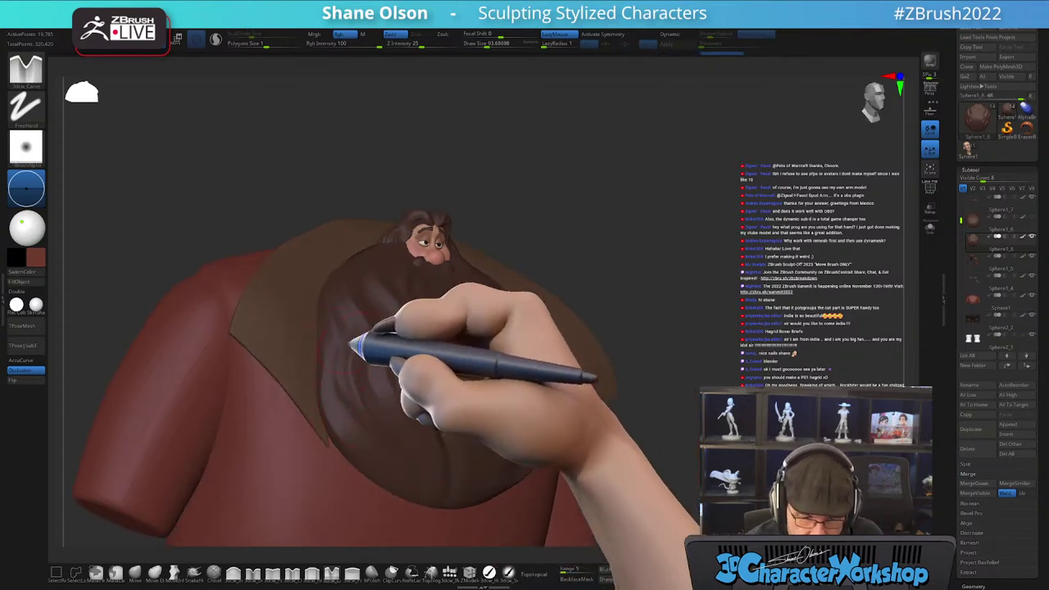
pyautogui.hotkey('ctrl', 'z')
pyautogui.moveTo(535, 439)
pyautogui.mouseDown(button='right')
pyautogui.moveTo(578, 445)
pyautogui.moveTo(589, 460)
pyautogui.moveTo(675, 283)
pyautogui.mouseUp(button='right')
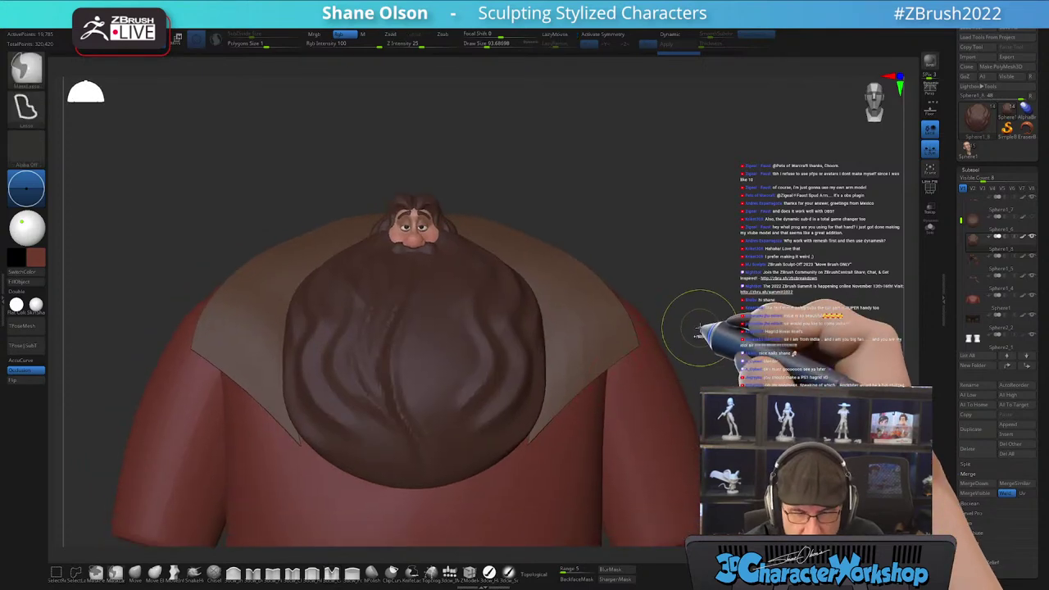
# - Undo all carved strands until the duplicated beard is smooth again
pyautogui.hotkey('ctrl', 'z')
pyautogui.hotkey('ctrl', 'z')
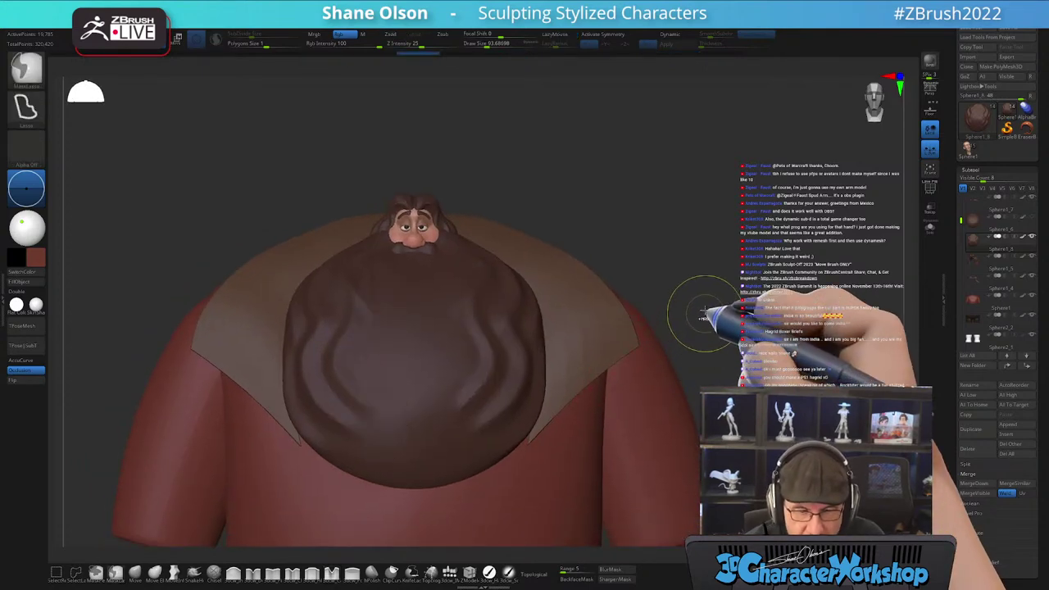
pyautogui.moveTo(693, 312); pyautogui.dragTo(707, 319, button='right')
pyautogui.press('ctrl')
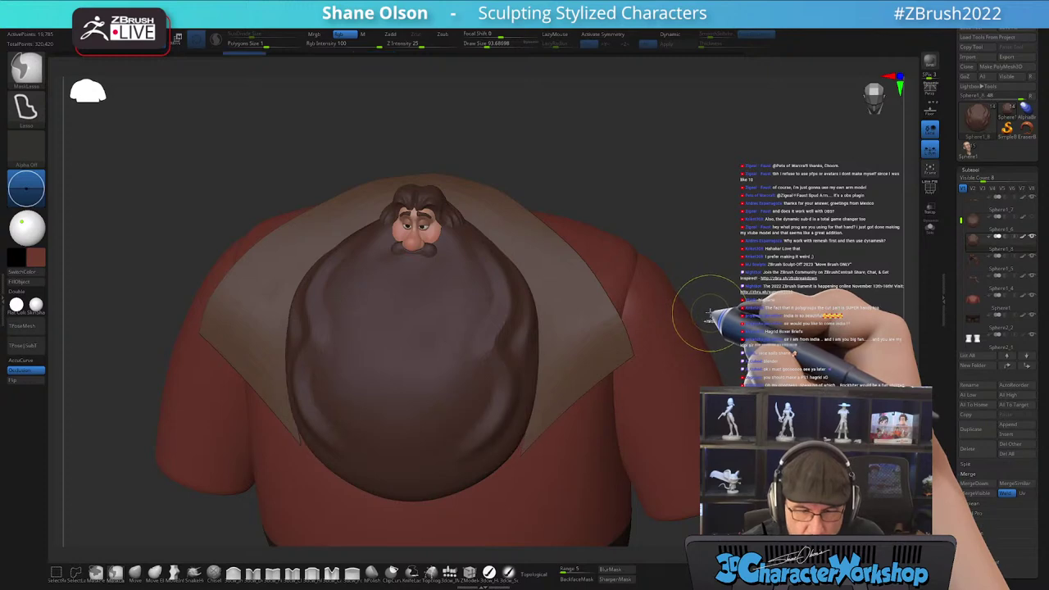
pyautogui.hotkey('ctrl', 'z')
# - Reduce the carving brush's draw size to about 77 for finer beard strands
pyautogui.moveTo(707, 305); pyautogui.dragTo(738, 302, button='right')
pyautogui.moveTo(710, 248); pyautogui.dragTo(689, 273, button='right')
pyautogui.moveTo(483, 316); pyautogui.dragTo(503, 309, button='right')
pyautogui.press('s')
pyautogui.moveTo(500, 310); pyautogui.dragTo(497, 309)
pyautogui.moveTo(508, 284); pyautogui.dragTo(499, 286, button='right')
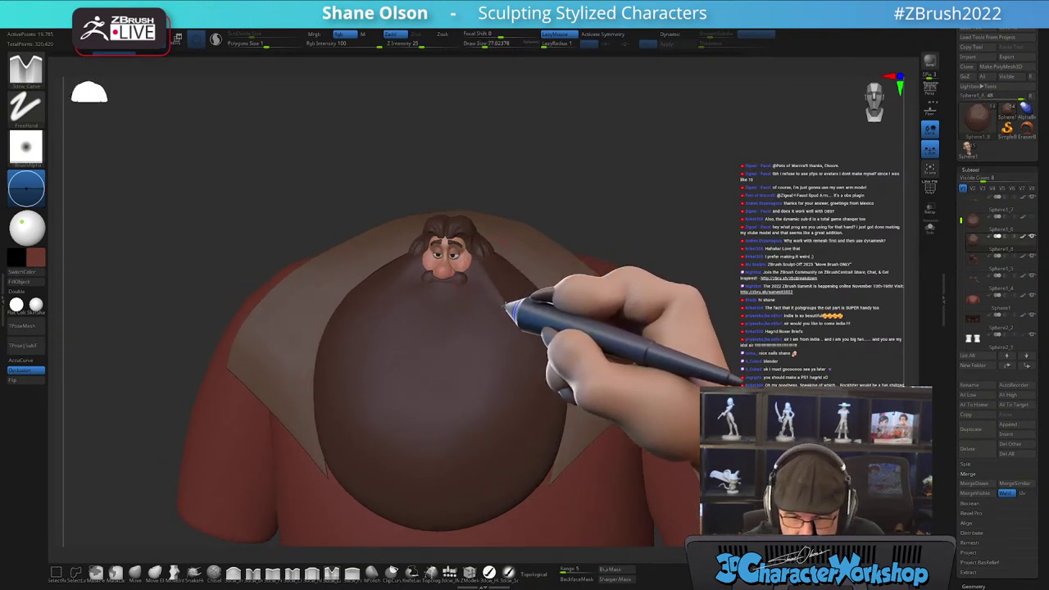
# - Carve a winding S-shaped lock on one side of the beard from beside the moustache toward the bottom, without symmetry
pyautogui.moveTo(491, 391); pyautogui.dragTo(539, 528)
pyautogui.moveTo(605, 455)
pyautogui.mouseDown(button='right')
pyautogui.moveTo(601, 429)
pyautogui.moveTo(564, 447)
pyautogui.moveTo(554, 374)
pyautogui.moveTo(549, 390)
pyautogui.moveTo(496, 297)
pyautogui.mouseUp(button='right')
pyautogui.hotkey('ctrl', 'z')
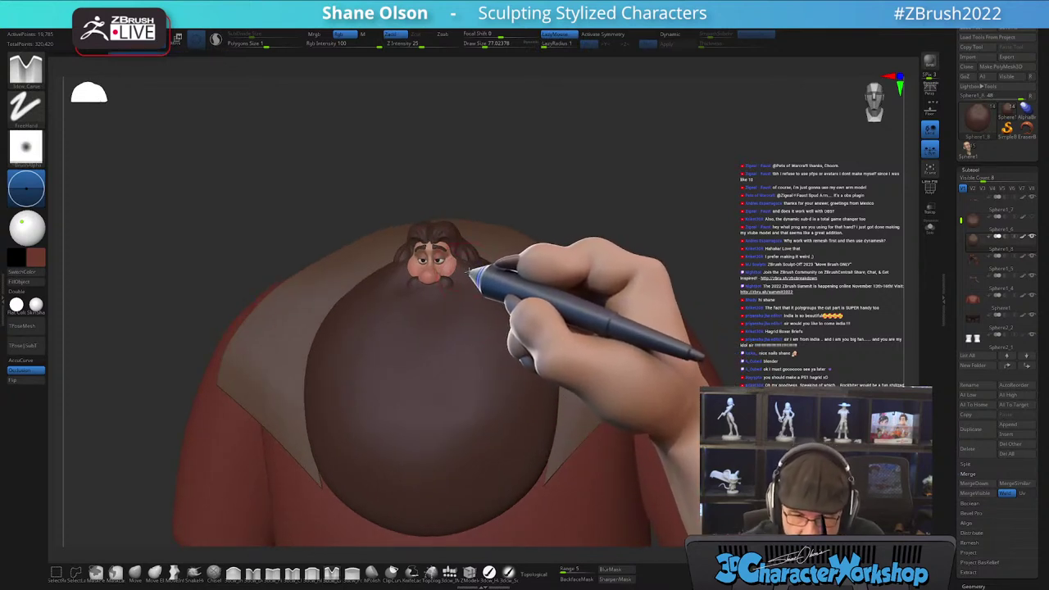
pyautogui.moveTo(510, 379)
pyautogui.mouseDown()
pyautogui.moveTo(477, 432)
pyautogui.moveTo(488, 439)
pyautogui.mouseUp()
pyautogui.moveTo(557, 447); pyautogui.dragTo(537, 385, button='right')
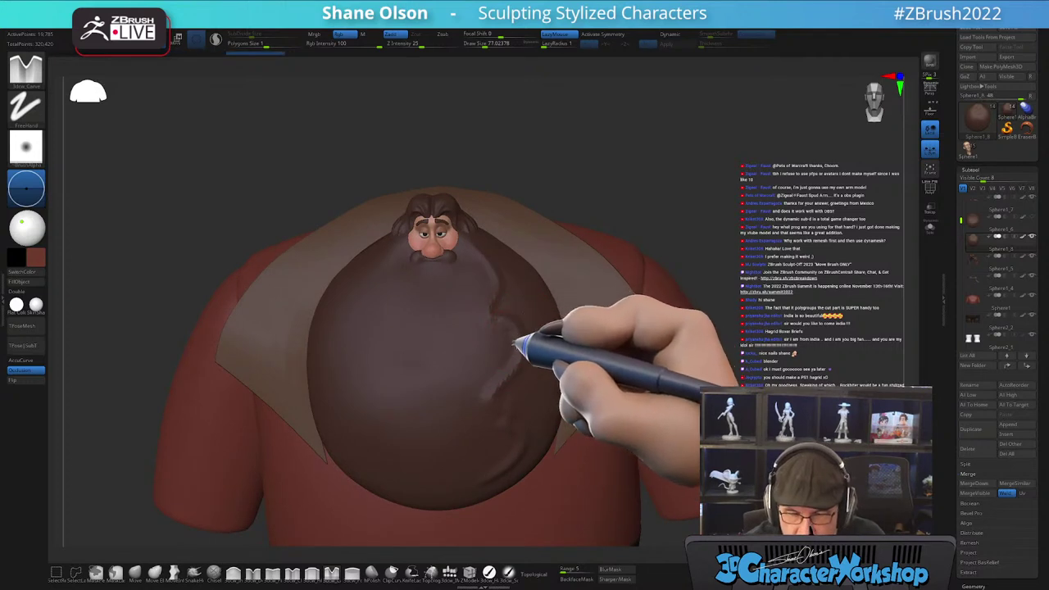
pyautogui.moveTo(536, 328); pyautogui.dragTo(492, 324, button='right')
pyautogui.moveTo(481, 418); pyautogui.dragTo(480, 273, button='right')
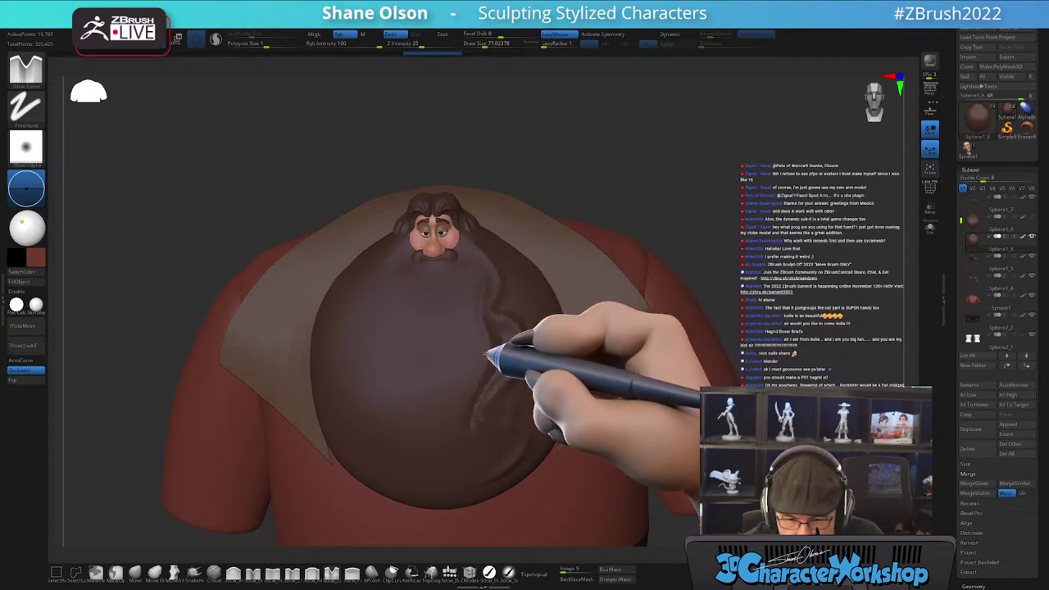
# - Add parallel wavy strands on both sides of the winding beard lock, working from several angles
pyautogui.moveTo(487, 353); pyautogui.dragTo(503, 478)
pyautogui.moveTo(520, 479)
pyautogui.mouseDown(button='right')
pyautogui.moveTo(529, 445)
pyautogui.moveTo(510, 443)
pyautogui.moveTo(545, 438)
pyautogui.moveTo(517, 378)
pyautogui.mouseUp(button='right')
pyautogui.moveTo(485, 292); pyautogui.dragTo(483, 288, button='right')
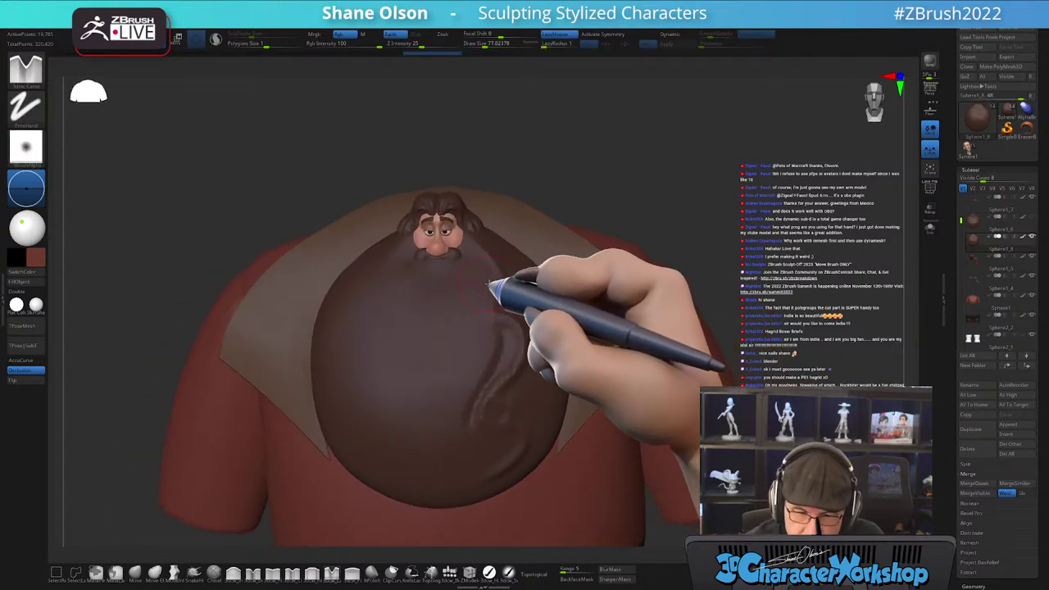
pyautogui.moveTo(510, 351); pyautogui.dragTo(517, 345, button='right')
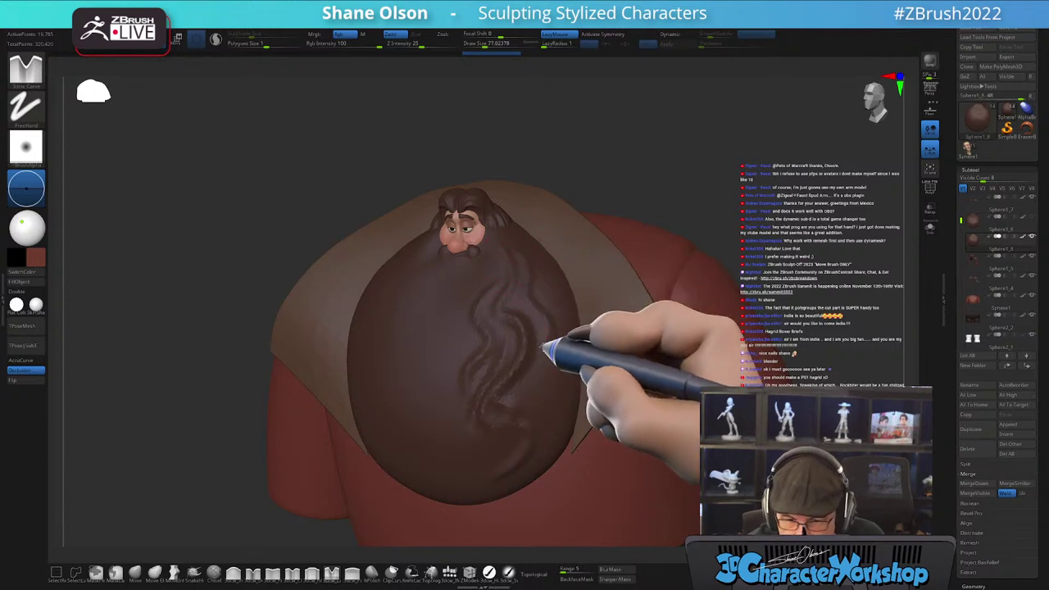
pyautogui.moveTo(558, 424); pyautogui.dragTo(570, 354, button='right')
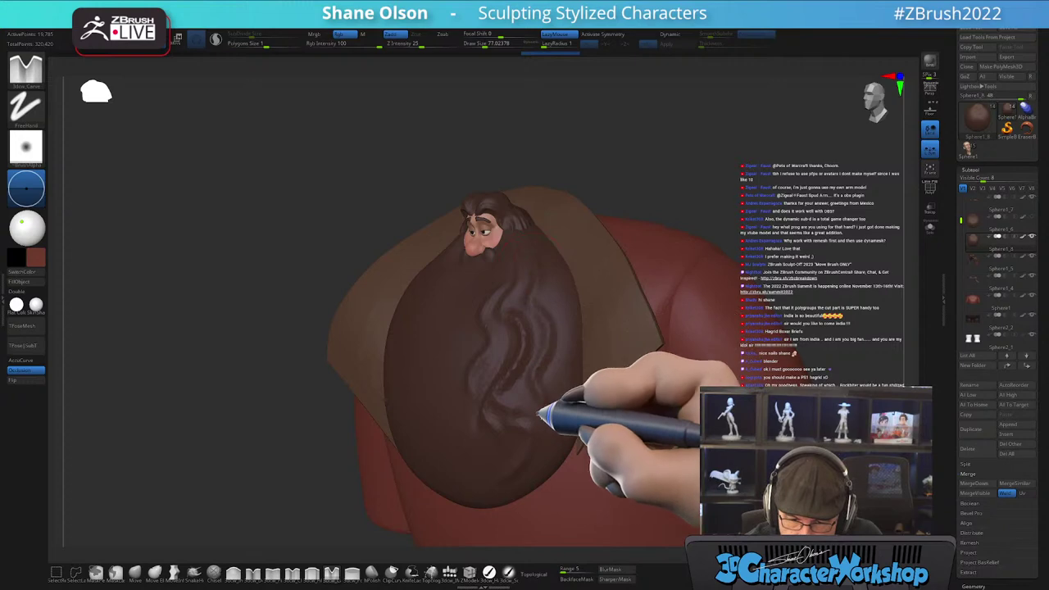
pyautogui.moveTo(585, 409)
pyautogui.mouseDown(button='right')
pyautogui.moveTo(613, 407)
pyautogui.moveTo(568, 401)
pyautogui.moveTo(579, 382)
pyautogui.moveTo(564, 386)
pyautogui.mouseUp(button='right')
pyautogui.moveTo(529, 391); pyautogui.dragTo(520, 480)
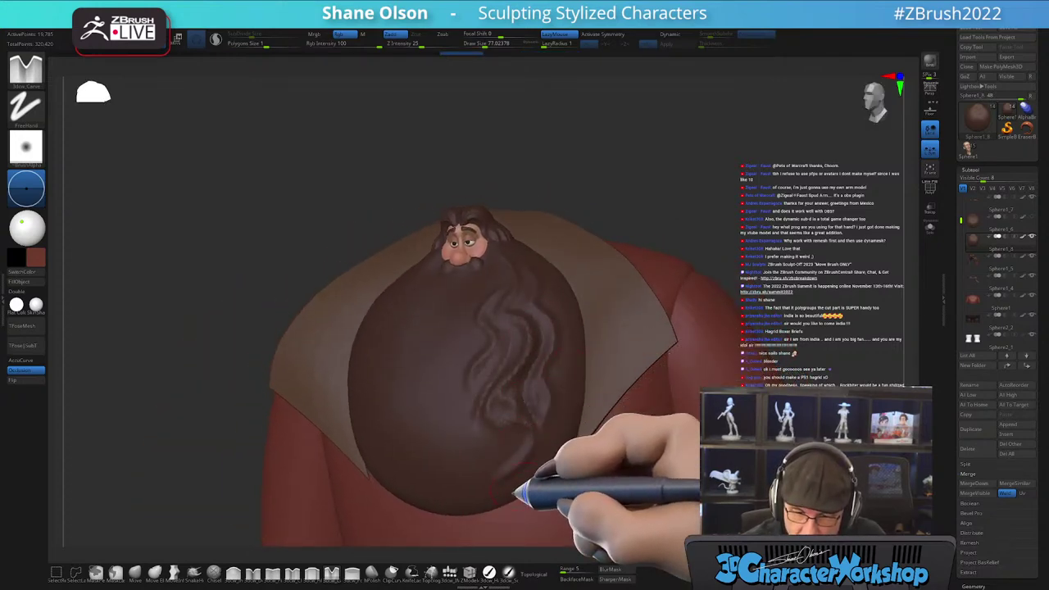
# - Undo the asymmetrical wavy strands on the beard
pyautogui.moveTo(555, 439)
pyautogui.mouseDown(button='right')
pyautogui.moveTo(532, 424)
pyautogui.moveTo(562, 440)
pyautogui.moveTo(603, 439)
pyautogui.moveTo(577, 426)
pyautogui.mouseUp(button='right')
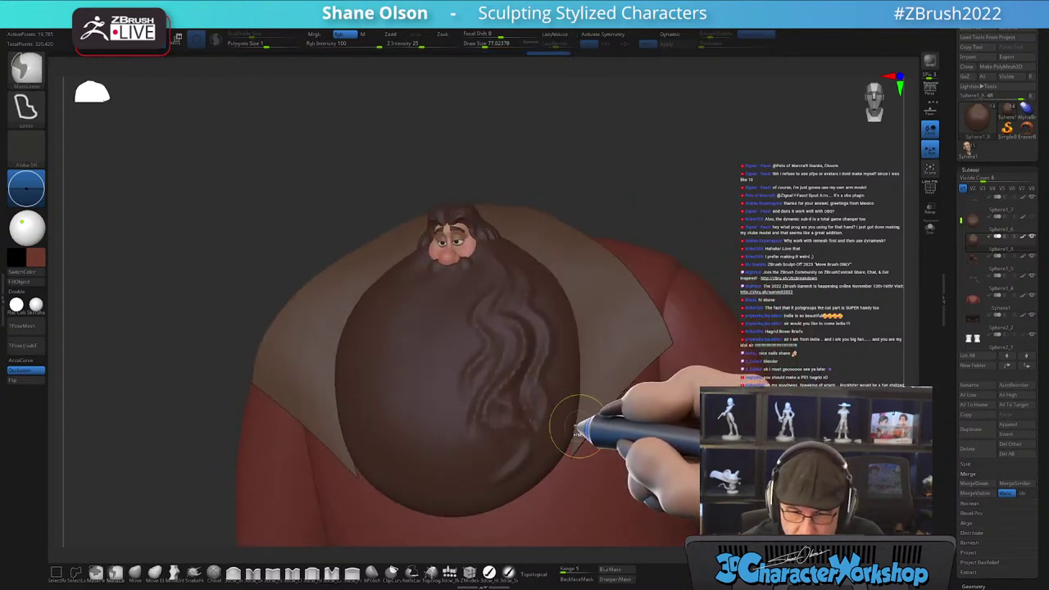
pyautogui.hotkey('ctrl', 'z')
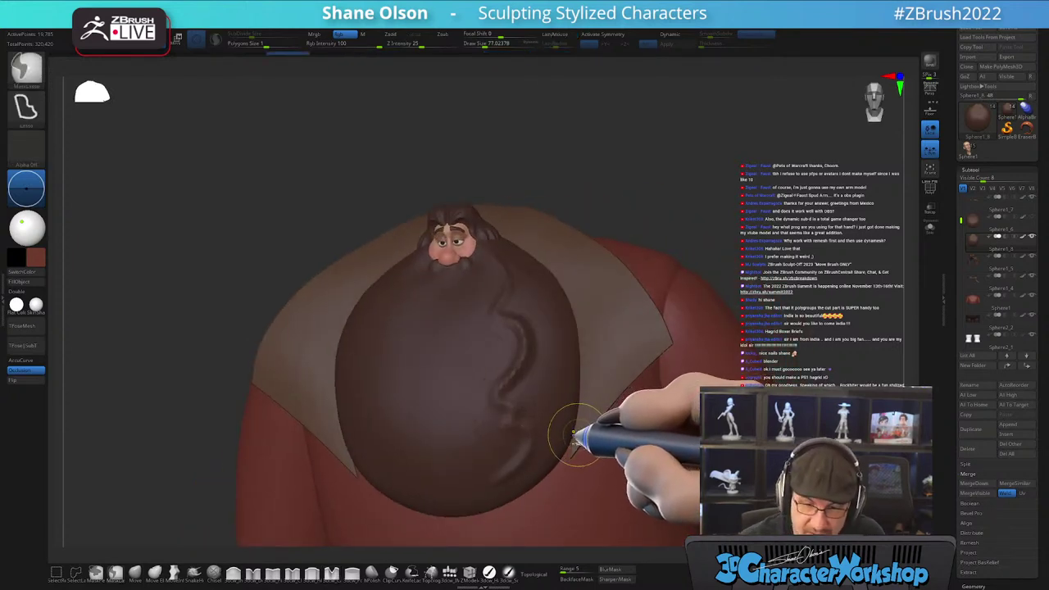
pyautogui.hotkey('ctrl', 'z')
# - Enable X symmetry and carve matching wavy locks down both sides of the beard
pyautogui.moveTo(544, 388)
pyautogui.mouseDown(button='right')
pyautogui.moveTo(553, 328)
pyautogui.moveTo(543, 347)
pyautogui.moveTo(520, 268)
pyautogui.mouseUp(button='right')
pyautogui.press('x')
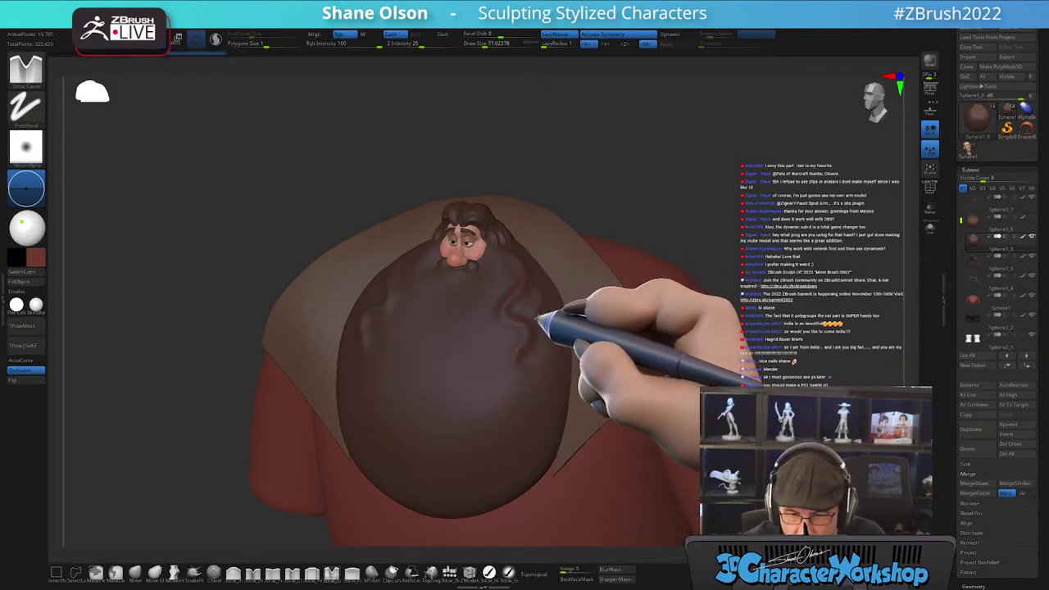
pyautogui.moveTo(538, 412); pyautogui.dragTo(525, 375, button='right')
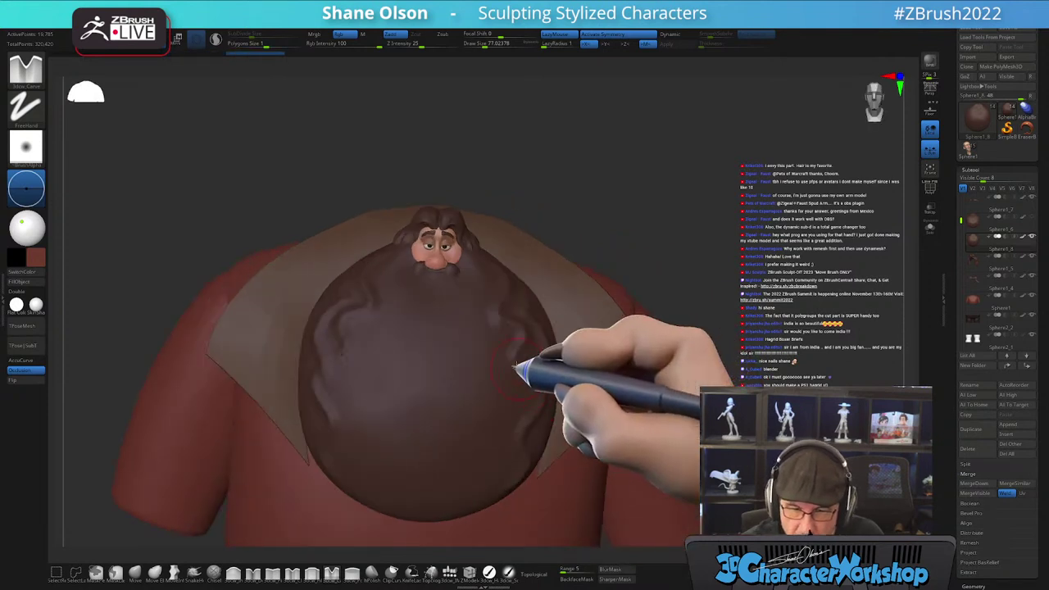
pyautogui.moveTo(520, 487); pyautogui.dragTo(482, 299, button='right')
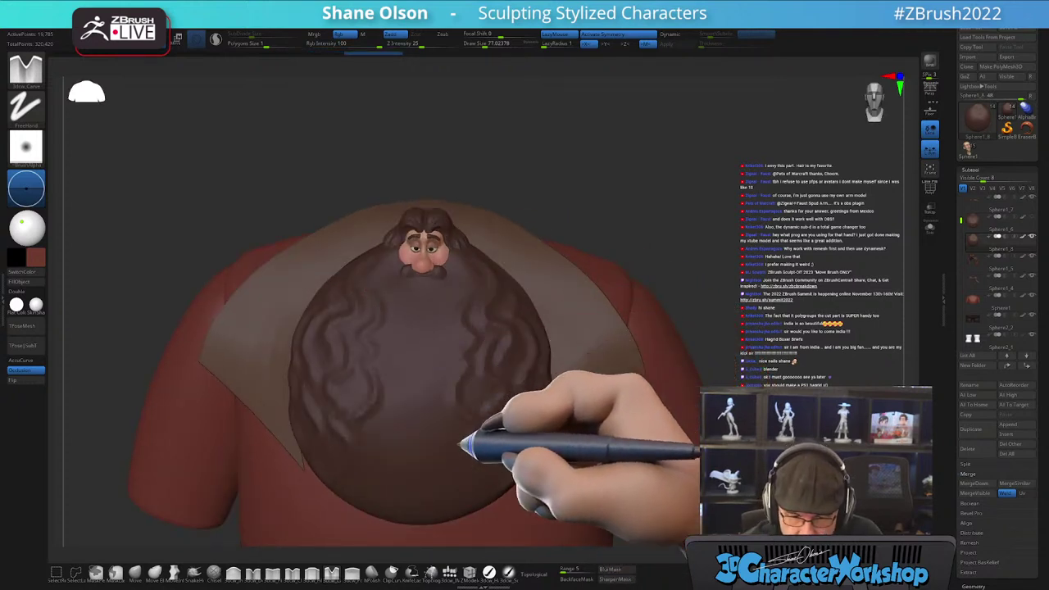
# - Carve wavy strands across the middle and lower beard without symmetry, filling the gaps between the side locks
pyautogui.moveTo(480, 503)
pyautogui.mouseDown(button='right')
pyautogui.moveTo(514, 422)
pyautogui.moveTo(534, 417)
pyautogui.moveTo(526, 374)
pyautogui.moveTo(544, 363)
pyautogui.moveTo(434, 332)
pyautogui.moveTo(432, 300)
pyautogui.mouseUp(button='right')
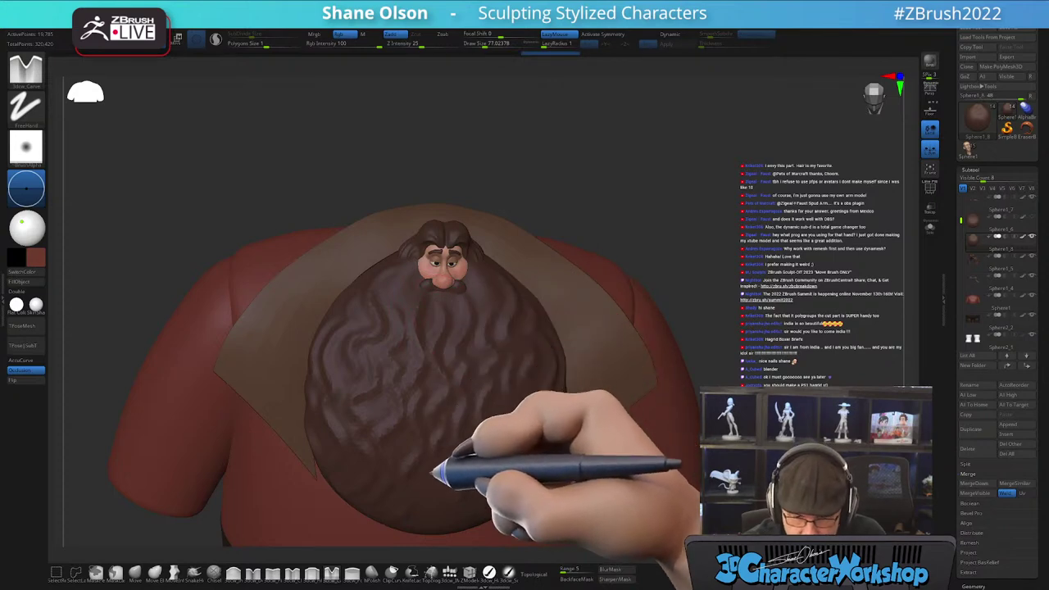
pyautogui.moveTo(519, 445); pyautogui.dragTo(521, 370, button='right')
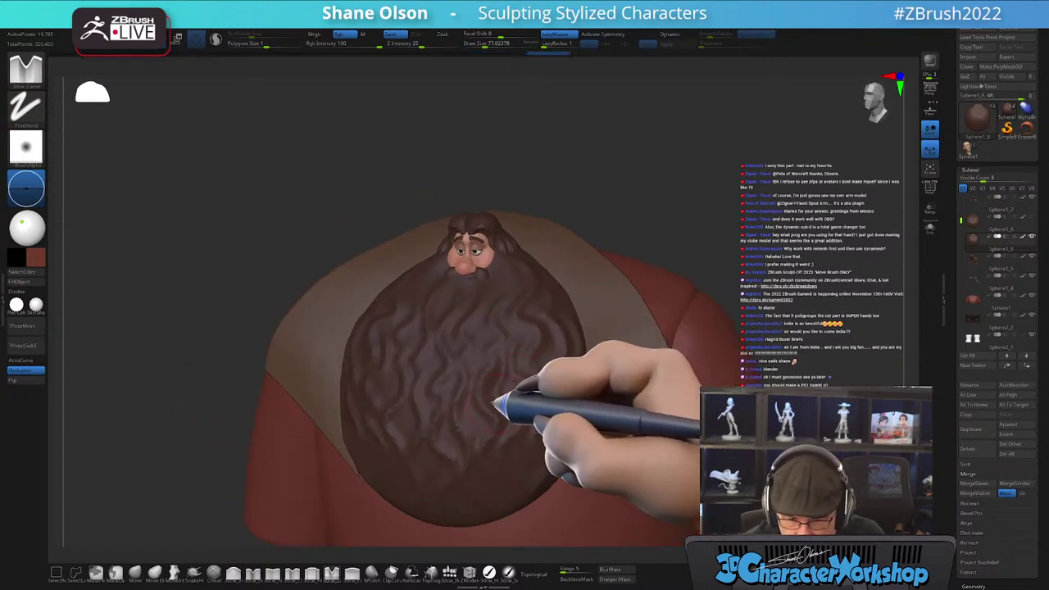
pyautogui.moveTo(483, 449)
pyautogui.mouseDown()
pyautogui.moveTo(505, 415)
pyautogui.moveTo(461, 421)
pyautogui.moveTo(451, 410)
pyautogui.moveTo(452, 456)
pyautogui.mouseUp()
pyautogui.moveTo(475, 440); pyautogui.dragTo(436, 440, button='right')
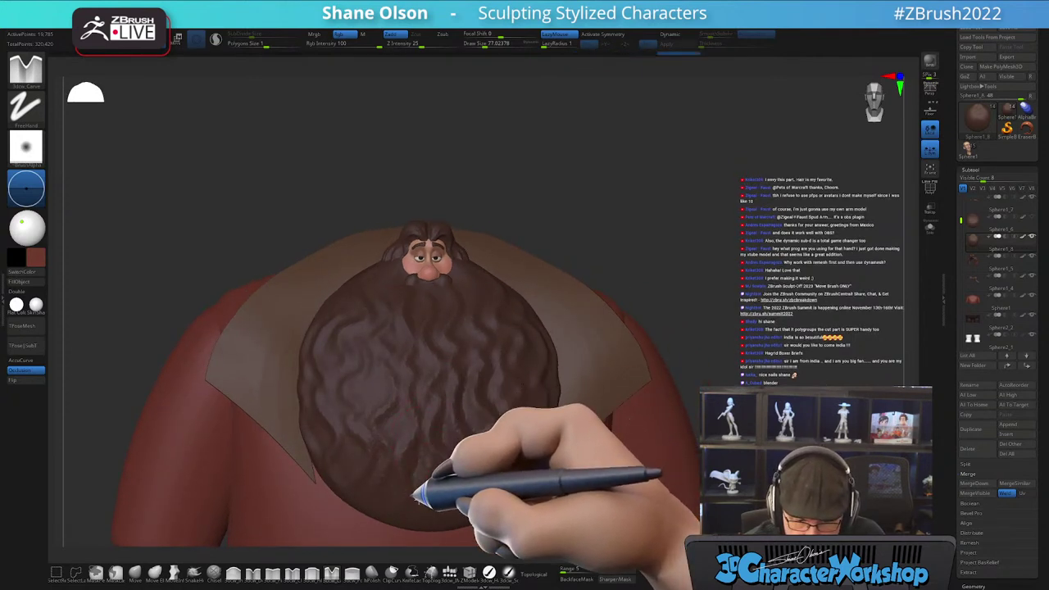
pyautogui.moveTo(497, 475); pyautogui.dragTo(501, 395)
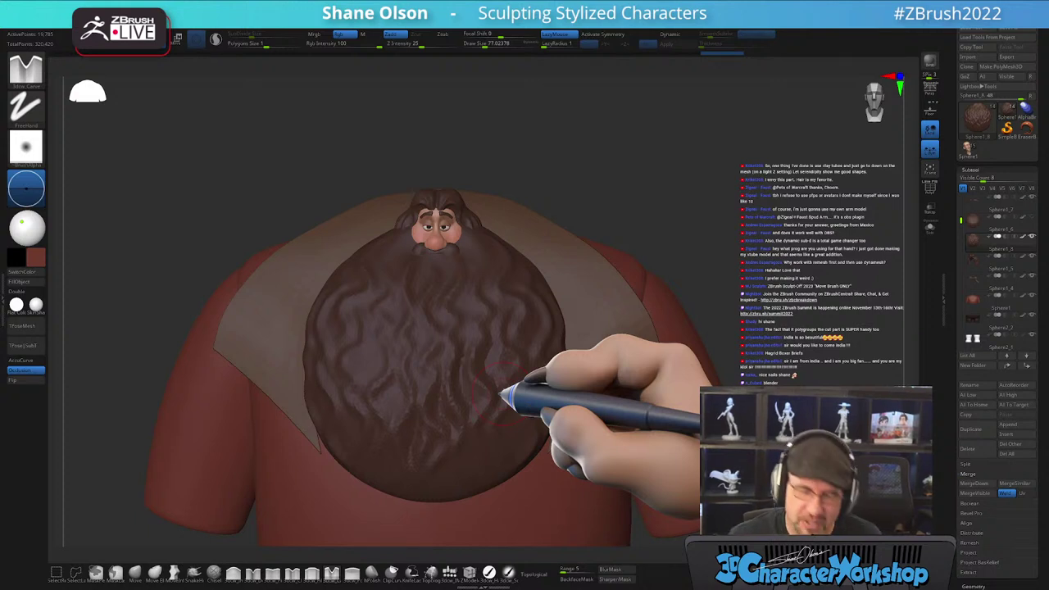
pyautogui.moveTo(508, 402)
pyautogui.mouseDown(button='right')
pyautogui.moveTo(519, 385)
pyautogui.moveTo(506, 417)
pyautogui.moveTo(508, 389)
pyautogui.moveTo(499, 405)
pyautogui.moveTo(513, 398)
pyautogui.moveTo(499, 396)
pyautogui.mouseUp(button='right')
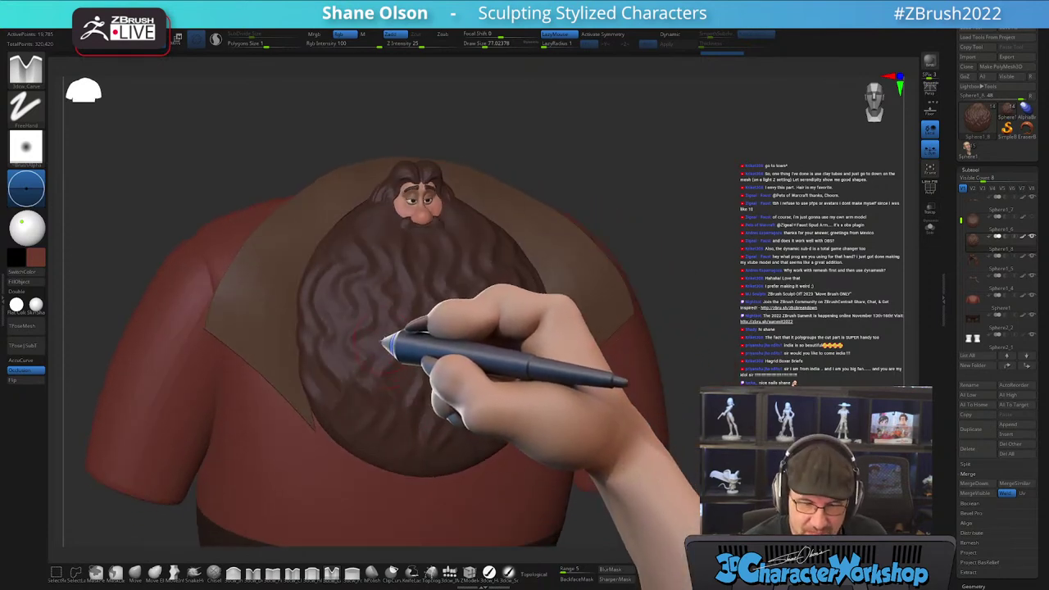
# - Carve finer wavy strands between the existing beard locks, working down to the beard's lower edge
pyautogui.moveTo(380, 332); pyautogui.dragTo(363, 376)
pyautogui.moveTo(404, 347)
pyautogui.mouseDown(button='right')
pyautogui.moveTo(421, 316)
pyautogui.moveTo(409, 309)
pyautogui.mouseUp(button='right')
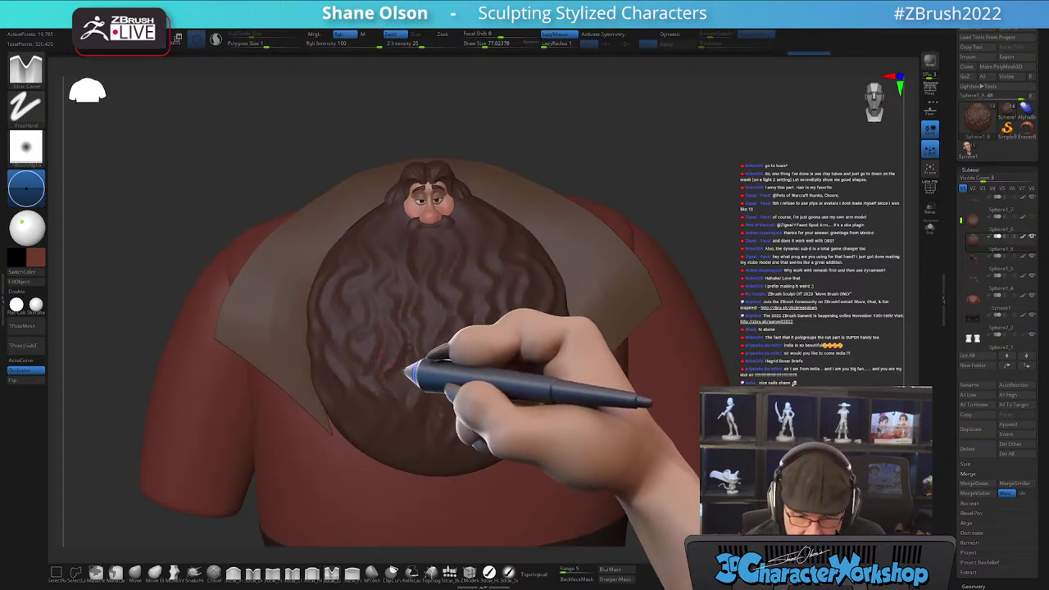
pyautogui.moveTo(427, 418); pyautogui.dragTo(407, 380, button='right')
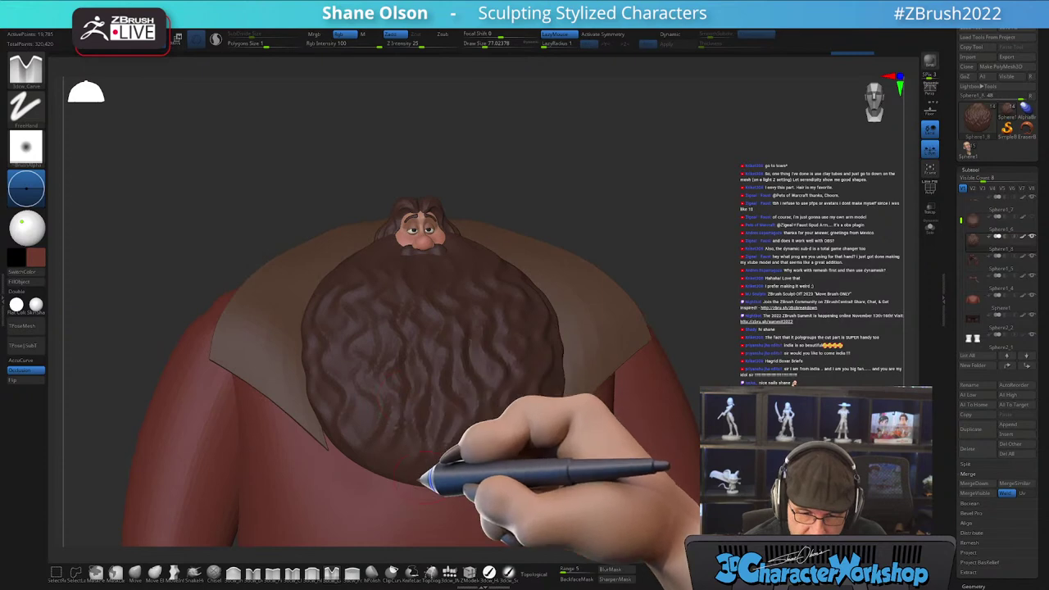
pyautogui.moveTo(512, 455); pyautogui.dragTo(382, 397, button='right')
pyautogui.moveTo(478, 445); pyautogui.dragTo(419, 407, button='right')
pyautogui.moveTo(526, 431); pyautogui.dragTo(459, 326, button='right')
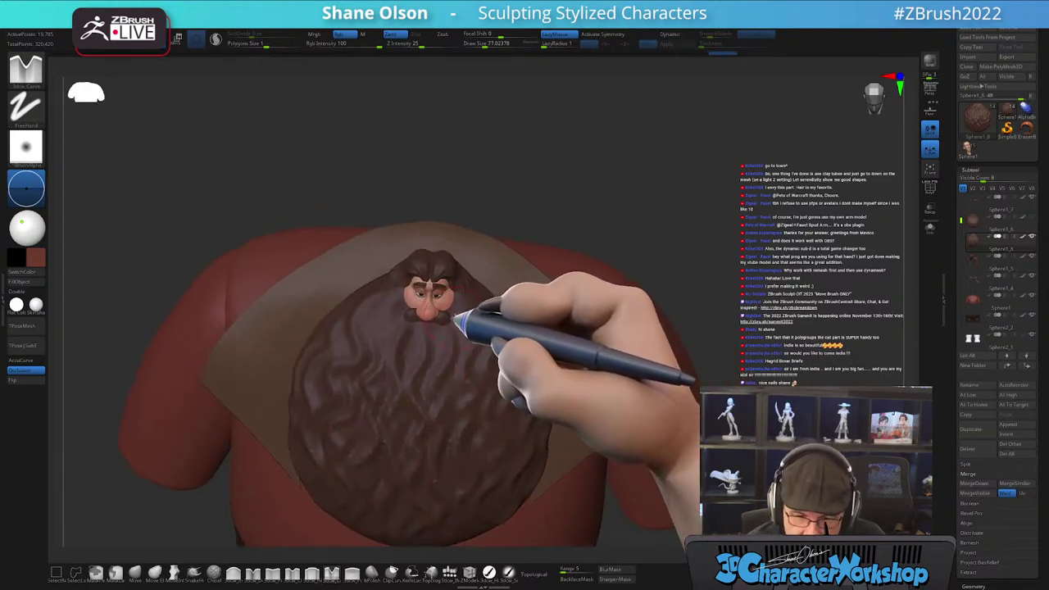
# - Add wavy strands below the moustache and along the side of the beard from several angles
pyautogui.moveTo(507, 406); pyautogui.dragTo(505, 379, button='right')
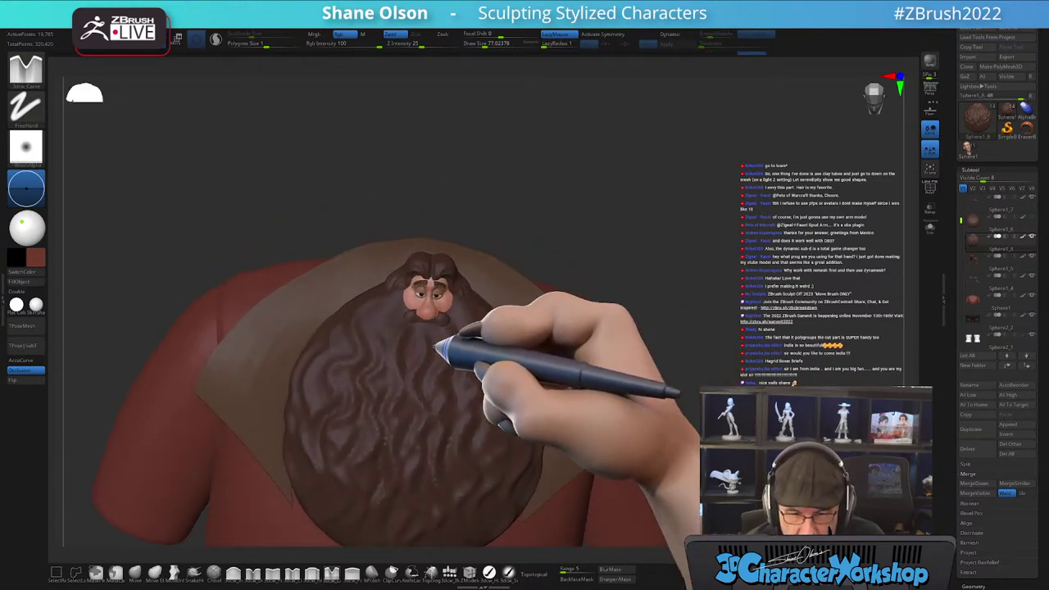
pyautogui.moveTo(477, 419); pyautogui.dragTo(529, 368, button='right')
pyautogui.moveTo(565, 460); pyautogui.dragTo(515, 445, button='right')
pyautogui.moveTo(508, 483); pyautogui.dragTo(501, 434, button='right')
pyautogui.moveTo(442, 401); pyautogui.dragTo(520, 440, button='right')
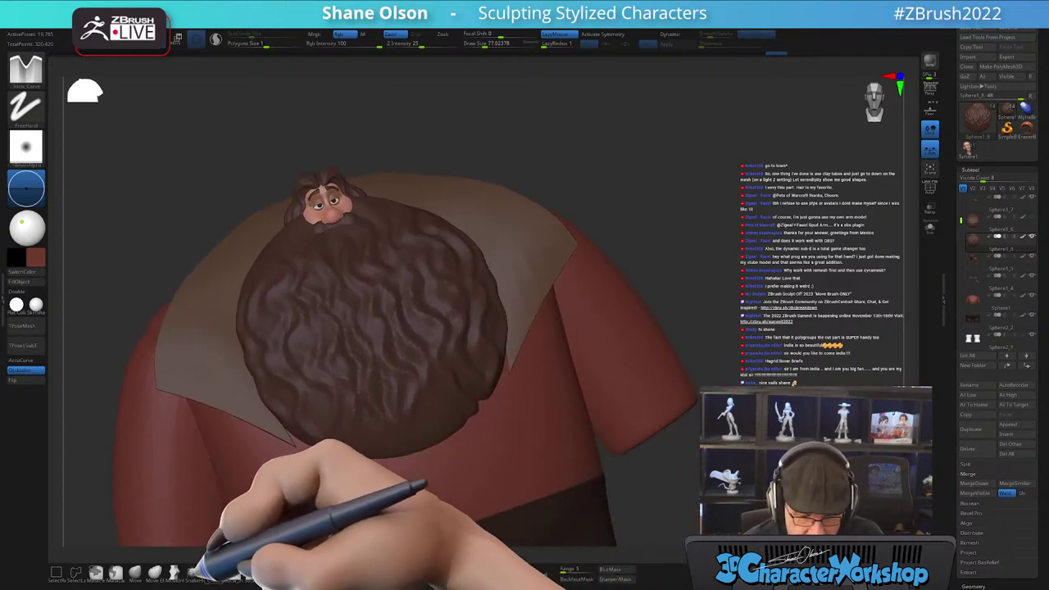
# - Switch to the SnakeHook brush with Sculptris Pro enabled and RGB colour painting turned off
pyautogui.click(194, 572)
pyautogui.click(170, 578)
pyautogui.click(215, 39)
pyautogui.moveTo(467, 445); pyautogui.dragTo(494, 387, button='right')
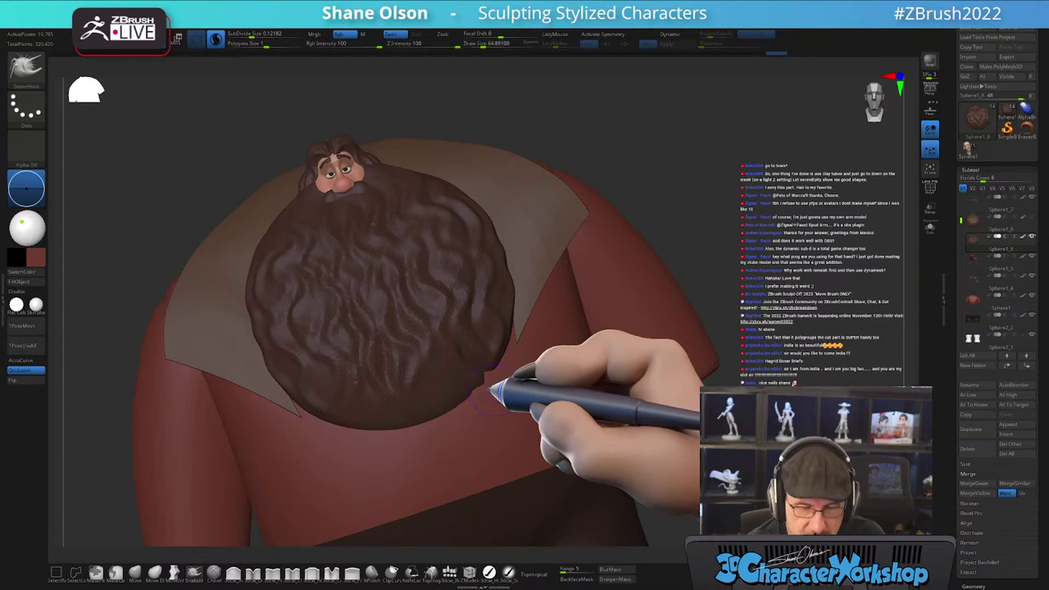
pyautogui.click(339, 34)
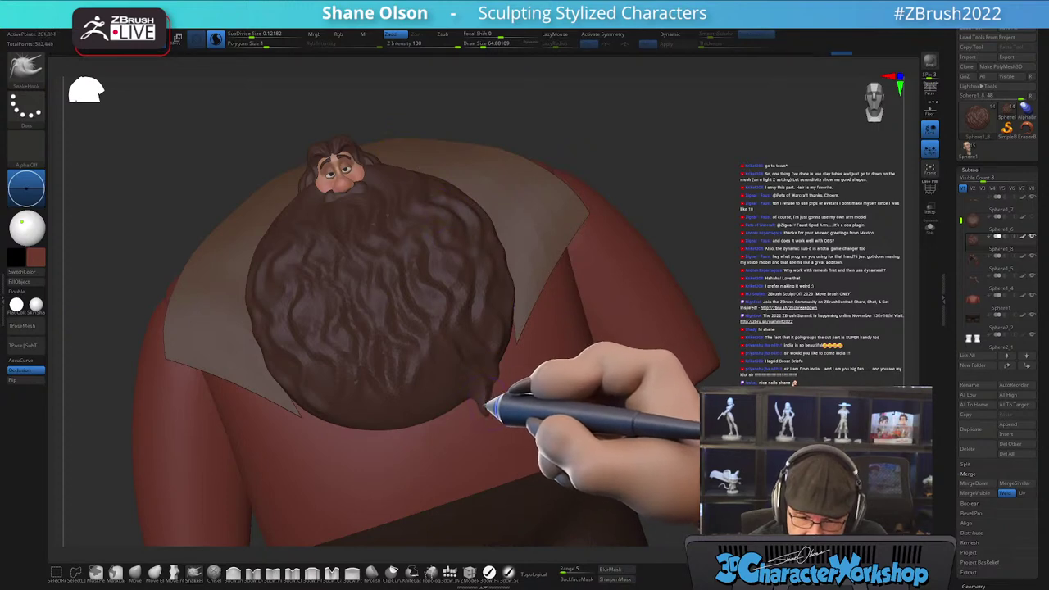
# - Pull curved, pointed hair tips out of one side of the beard's lower edge
pyautogui.moveTo(524, 419); pyautogui.dragTo(529, 433, button='right')
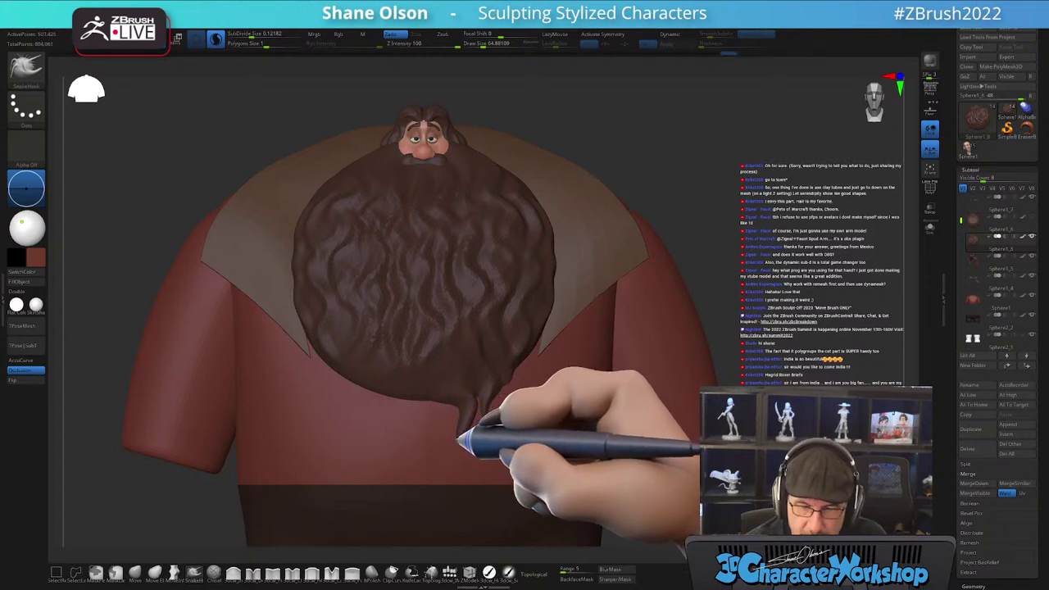
pyautogui.keyDown('ctrl'); pyautogui.moveTo(541, 419); pyautogui.dragTo(530, 424, button='right'); pyautogui.keyUp('ctrl')
pyautogui.moveTo(531, 425)
pyautogui.mouseDown(button='right')
pyautogui.moveTo(522, 430)
pyautogui.moveTo(548, 432)
pyautogui.moveTo(549, 417)
pyautogui.mouseUp(button='right')
pyautogui.moveTo(656, 229); pyautogui.dragTo(652, 251)
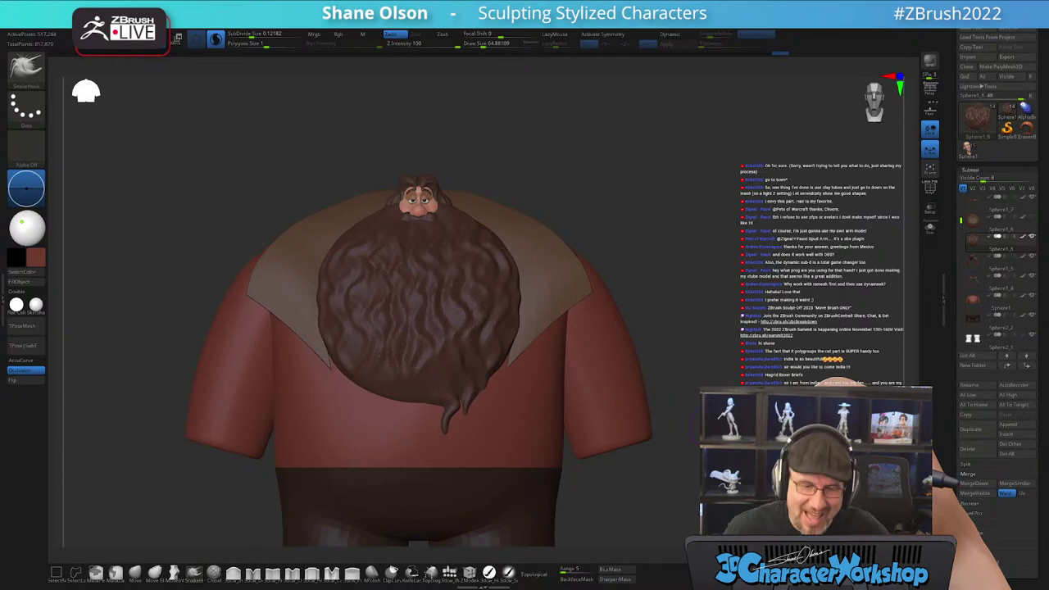
# - Pull a raised lock out of the beard's lower front above the hanging tips and display the wireframe
pyautogui.moveTo(511, 417); pyautogui.dragTo(513, 442, button='right')
pyautogui.moveTo(516, 442); pyautogui.dragTo(502, 416)
pyautogui.moveTo(472, 374); pyautogui.dragTo(475, 332)
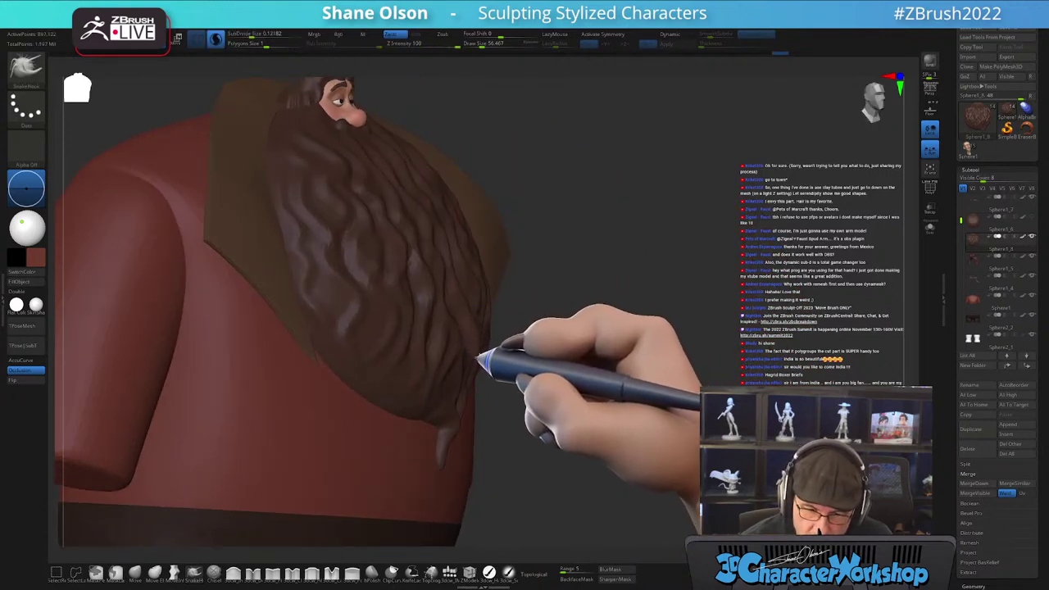
pyautogui.moveTo(483, 361)
pyautogui.mouseDown()
pyautogui.moveTo(486, 417)
pyautogui.moveTo(485, 354)
pyautogui.moveTo(476, 348)
pyautogui.mouseUp()
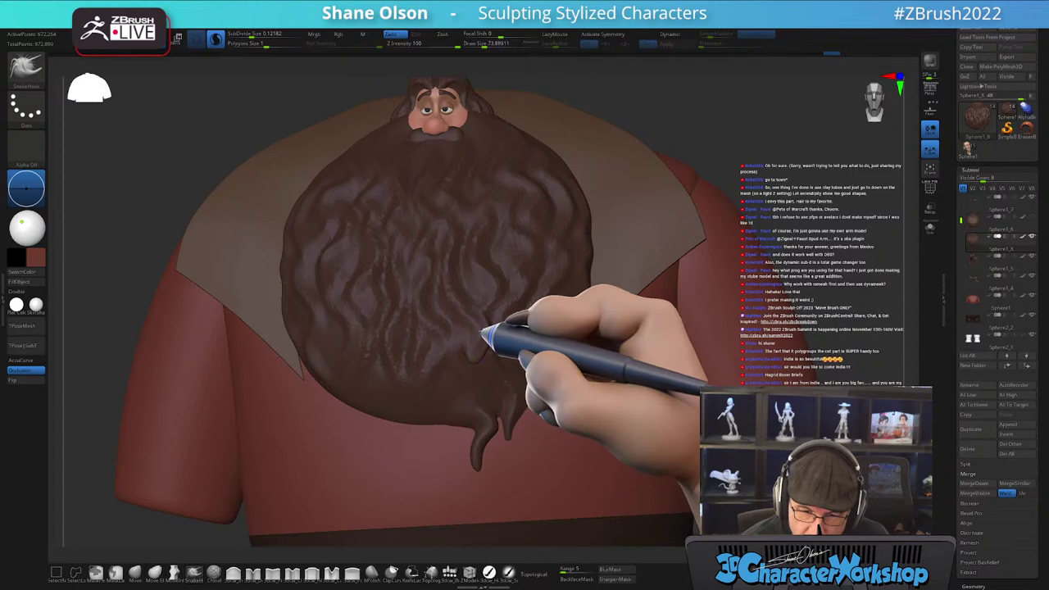
pyautogui.moveTo(492, 344); pyautogui.dragTo(496, 354)
pyautogui.moveTo(578, 382)
pyautogui.keyDown('alt'); pyautogui.mouseDown()
pyautogui.moveTo(546, 496)
pyautogui.moveTo(538, 444)
pyautogui.mouseUp(); pyautogui.keyUp('alt')
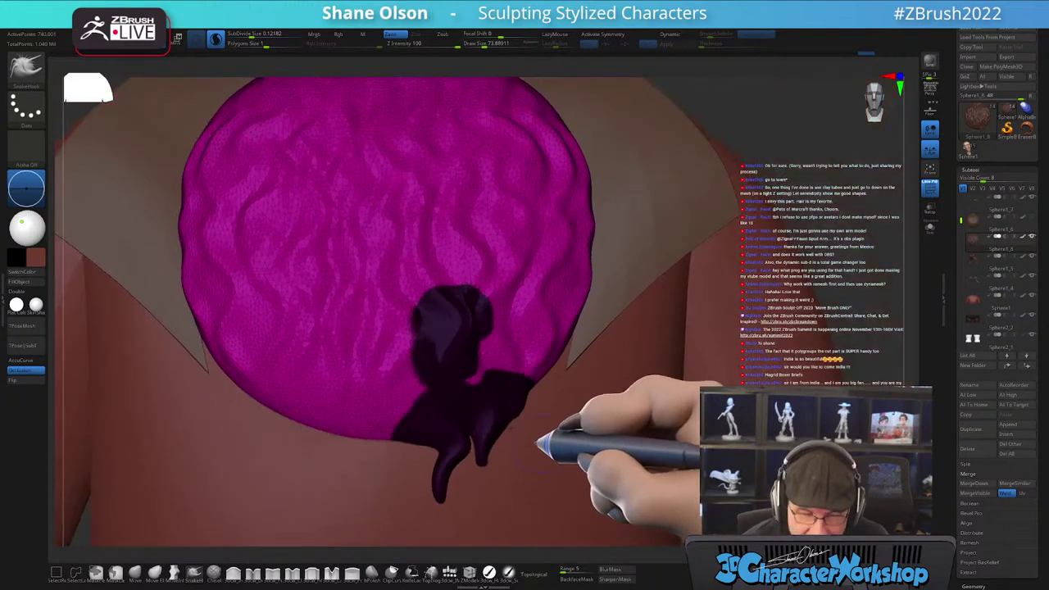
# - Set the Sculptris SubDivide Size to about 0.92 and smooth the newly pulled beard locks
pyautogui.keyDown('shift'); pyautogui.click(259, 33); pyautogui.keyUp('shift')
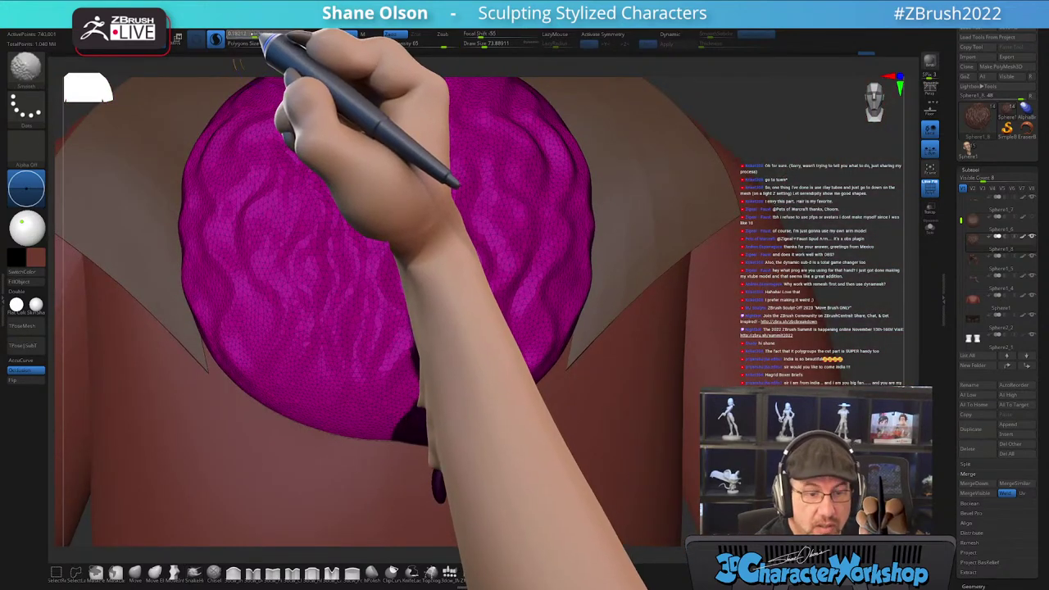
pyautogui.keyDown('shift'); pyautogui.moveTo(271, 36); pyautogui.dragTo(276, 36); pyautogui.keyUp('shift')
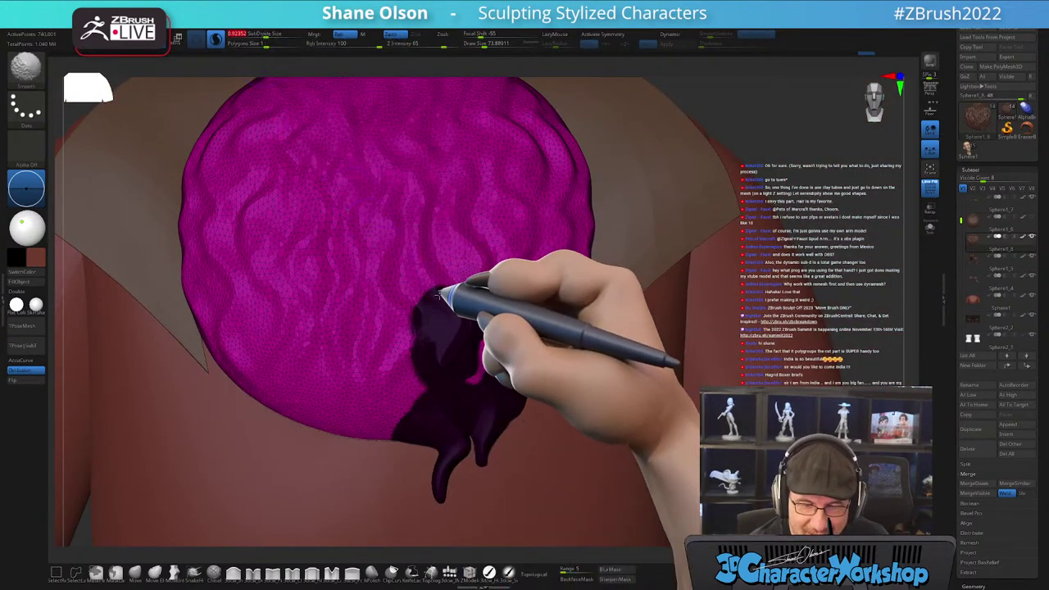
pyautogui.keyDown('shift'); pyautogui.moveTo(498, 377); pyautogui.dragTo(516, 389); pyautogui.keyUp('shift')
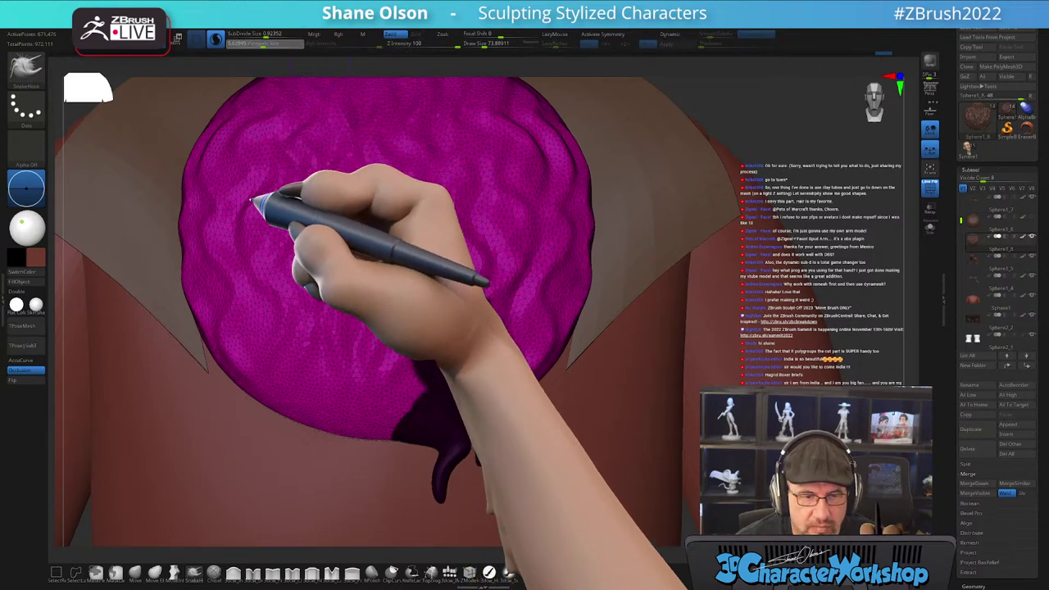
# - Undo the test smoothing strokes on the beard locks
pyautogui.hotkey('ctrl', 'z')
pyautogui.hotkey('ctrl', 'z')
pyautogui.hotkey('ctrl', 'z')
pyautogui.hotkey('ctrl', 'z')
pyautogui.hotkey('ctrl', 'z')
pyautogui.hotkey('ctrl', 'z')
pyautogui.hotkey('ctrl', 'z')
pyautogui.hotkey('ctrl', 'z')
# - Set the Sculptris Polygons Size to about 1.33 and SubDivide Size to about 1.30, and hide the wireframe
pyautogui.click(290, 45)
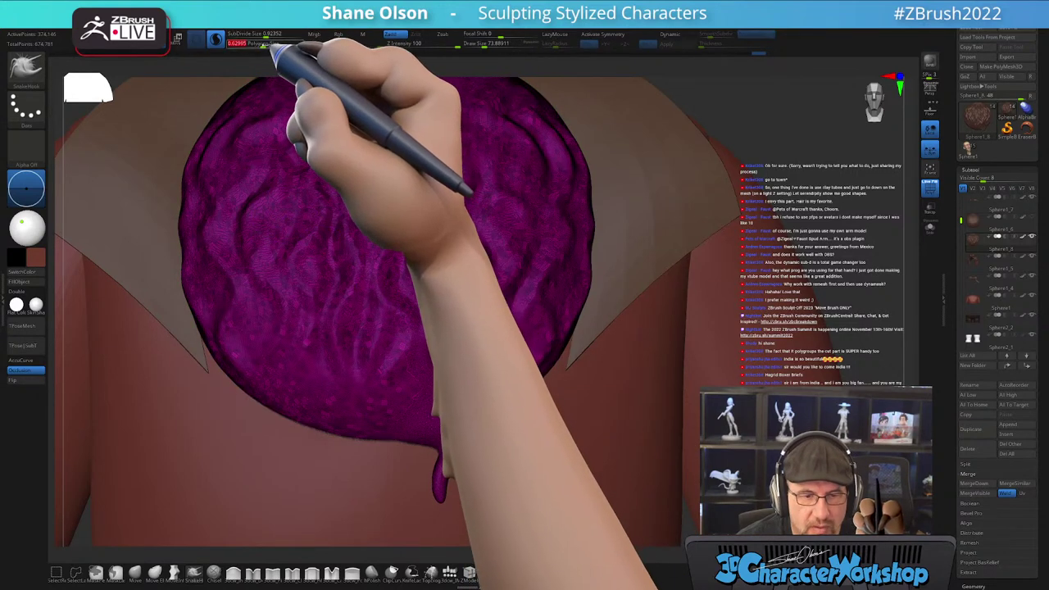
pyautogui.hotkey('shift', 'f')
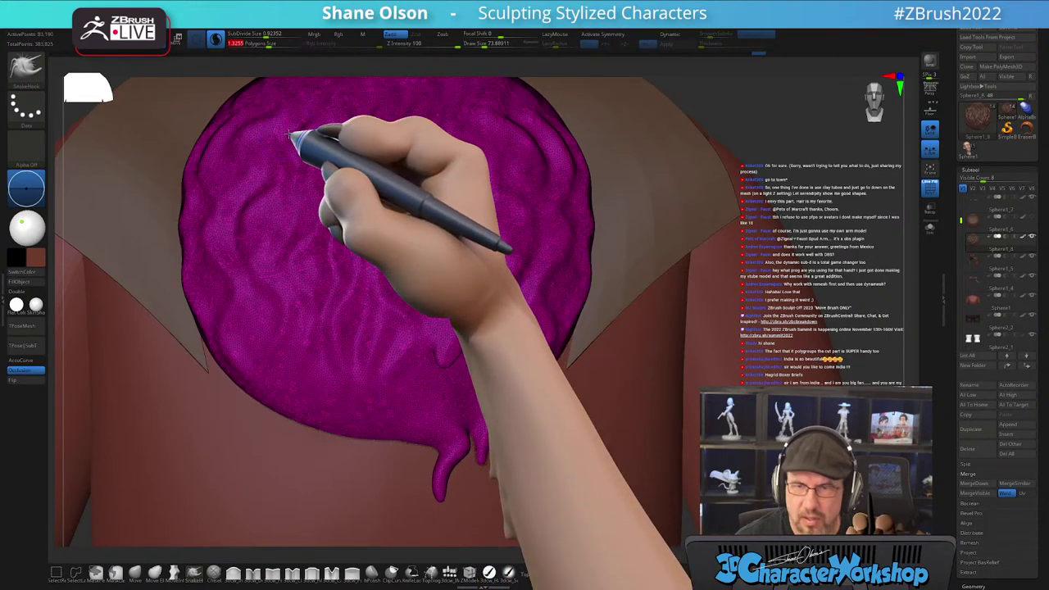
pyautogui.moveTo(277, 36); pyautogui.dragTo(281, 36)
pyautogui.moveTo(505, 342); pyautogui.dragTo(461, 396, button='right')
pyautogui.hotkey('shift', 'f')
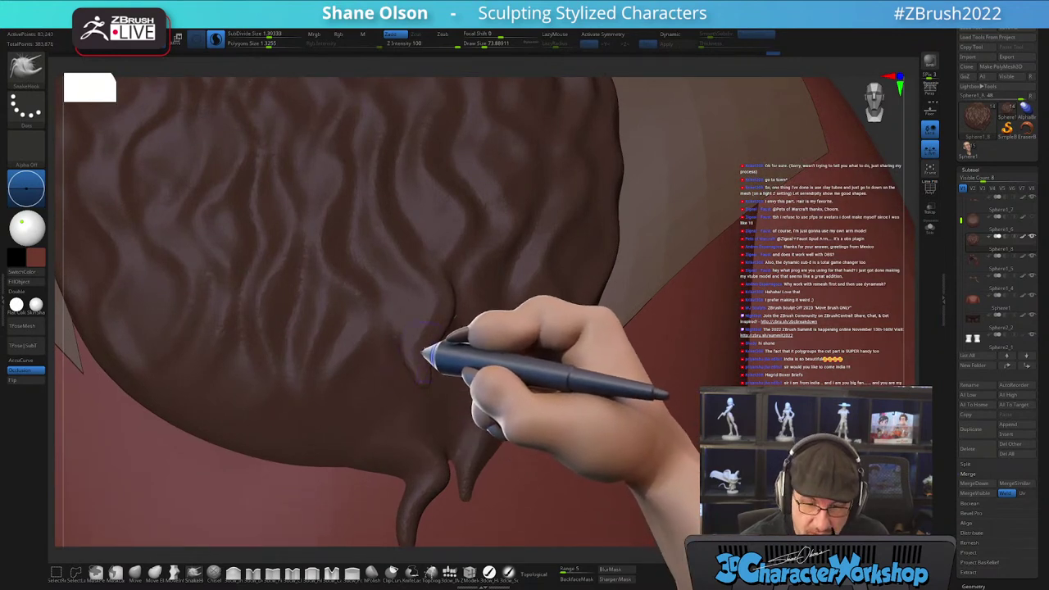
# - Extend the raised lock on the beard's lower front into a curved tip and smooth the surface around it
pyautogui.keyDown('ctrl'); pyautogui.moveTo(522, 451); pyautogui.dragTo(517, 438, button='right'); pyautogui.keyUp('ctrl')
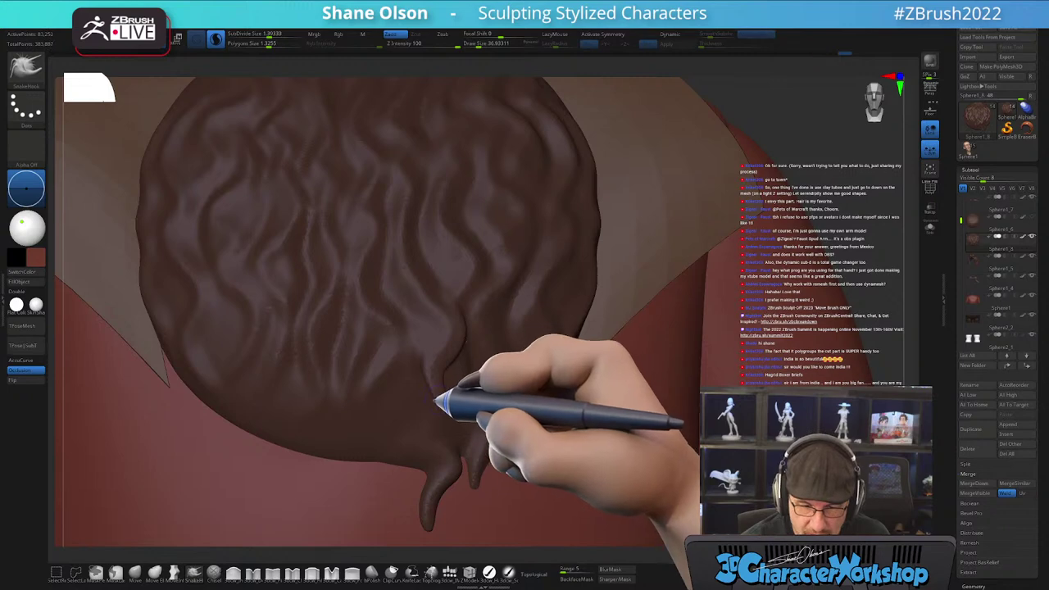
pyautogui.moveTo(508, 401)
pyautogui.mouseDown(button='right')
pyautogui.moveTo(491, 402)
pyautogui.moveTo(510, 410)
pyautogui.mouseUp(button='right')
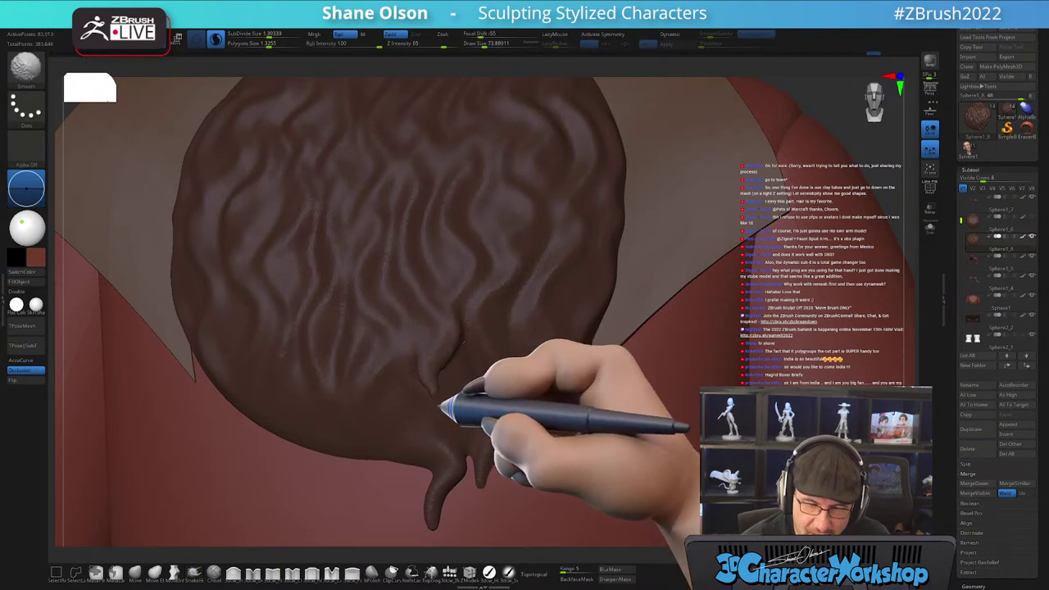
pyautogui.keyDown('ctrl'); pyautogui.moveTo(535, 430); pyautogui.dragTo(498, 392, button='right'); pyautogui.keyUp('ctrl')
pyautogui.keyDown('shift'); pyautogui.moveTo(550, 418); pyautogui.dragTo(576, 414); pyautogui.keyUp('shift')
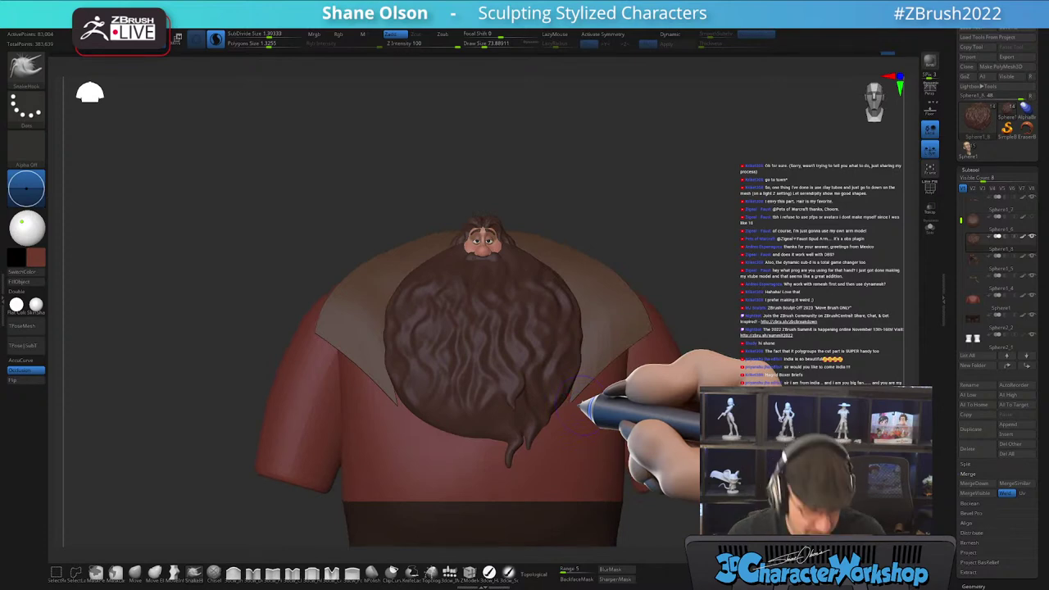
# - Select the head subtool Sphere and isolate it with Solo
pyautogui.keyDown('ctrl'); pyautogui.moveTo(625, 206); pyautogui.dragTo(565, 221, button='right'); pyautogui.keyUp('ctrl')
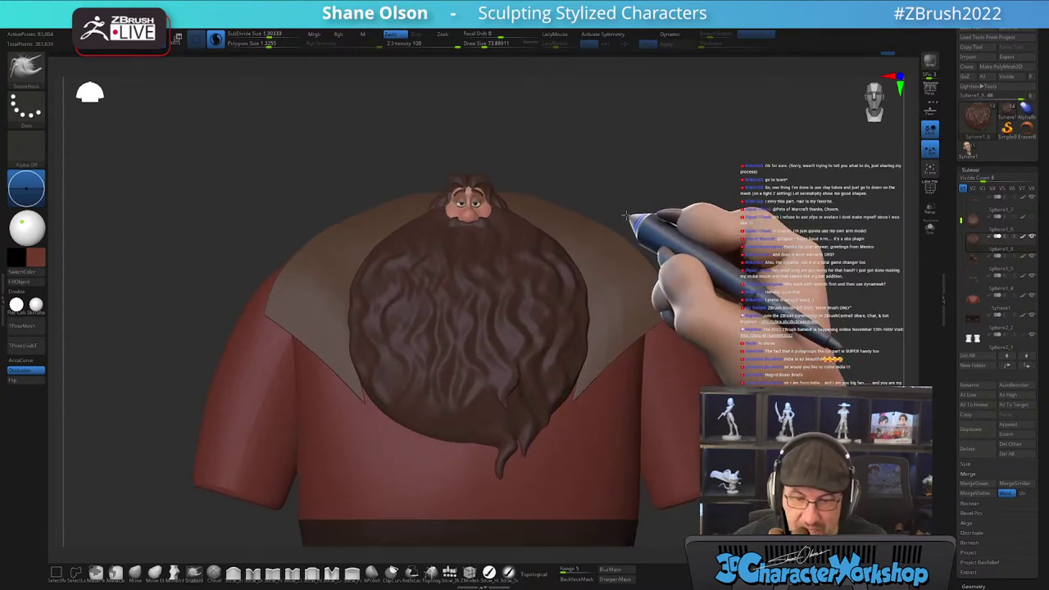
pyautogui.moveTo(961, 221); pyautogui.dragTo(962, 199)
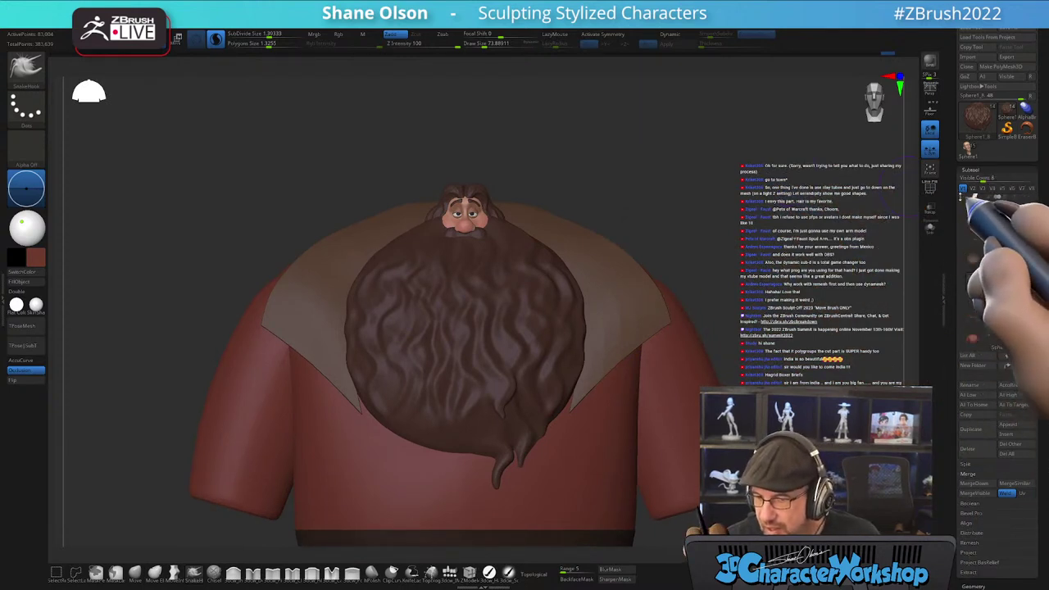
pyautogui.click(975, 225)
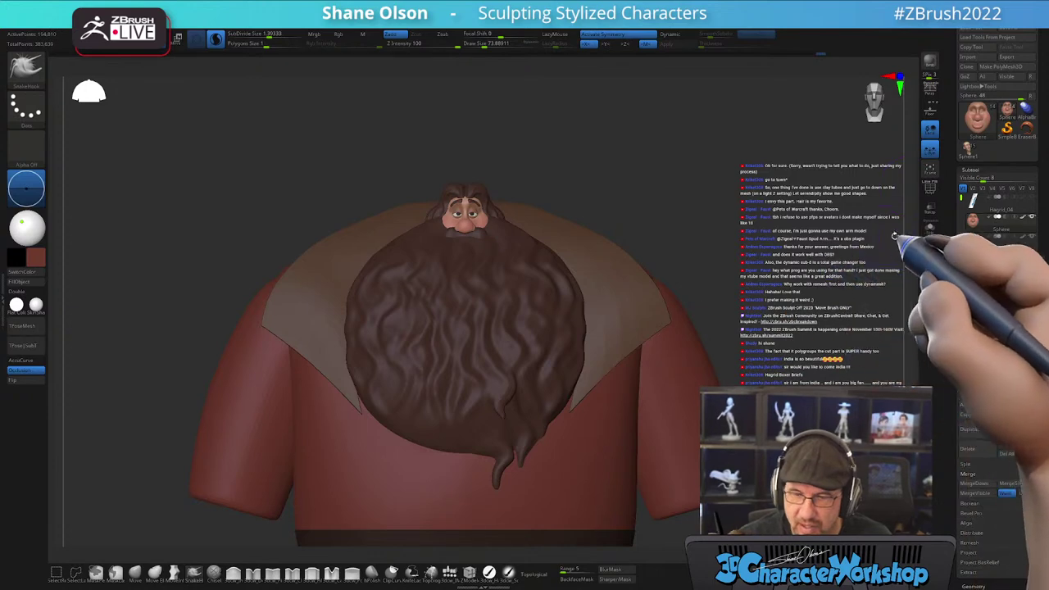
pyautogui.click(930, 233)
pyautogui.moveTo(482, 248); pyautogui.dragTo(484, 321)
pyautogui.hotkey('ctrl', 'z')
# - Mask a symmetrical moustache band above the upper lip and sweep it across the cheeks up into the sideburns
pyautogui.keyDown('ctrl'); pyautogui.moveTo(587, 256); pyautogui.dragTo(585, 374, button='right'); pyautogui.keyUp('ctrl')
pyautogui.moveTo(645, 229)
pyautogui.keyDown('alt'); pyautogui.mouseDown(button='right')
pyautogui.moveTo(639, 352)
pyautogui.moveTo(625, 361)
pyautogui.mouseUp(button='right'); pyautogui.keyUp('alt')
pyautogui.press('s')
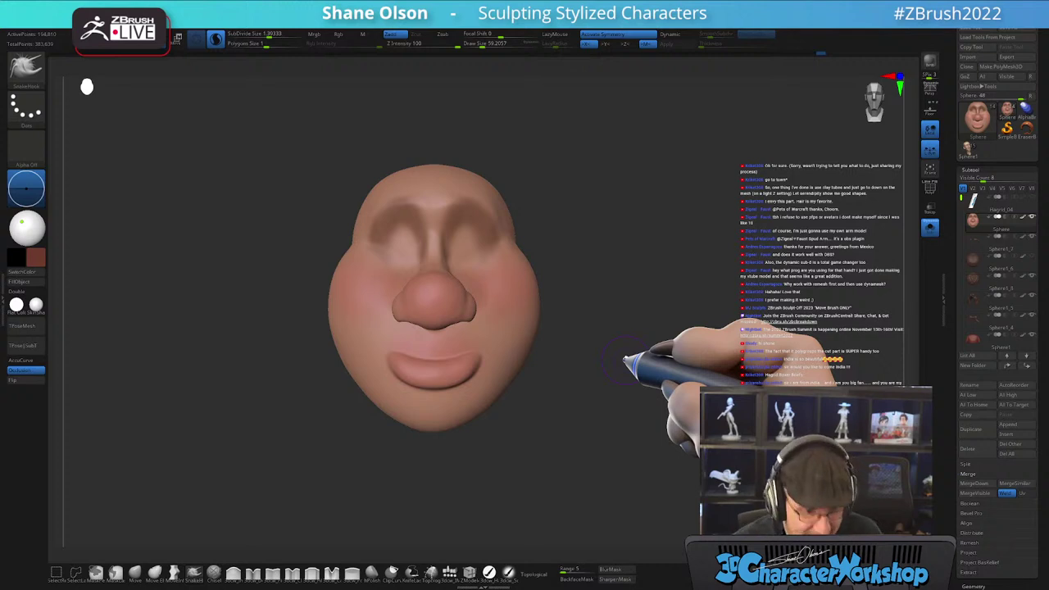
pyautogui.click(216, 40)
pyautogui.moveTo(588, 359)
pyautogui.mouseDown(button='right')
pyautogui.moveTo(563, 361)
pyautogui.moveTo(562, 396)
pyautogui.mouseUp(button='right')
pyautogui.moveTo(563, 398); pyautogui.dragTo(581, 417)
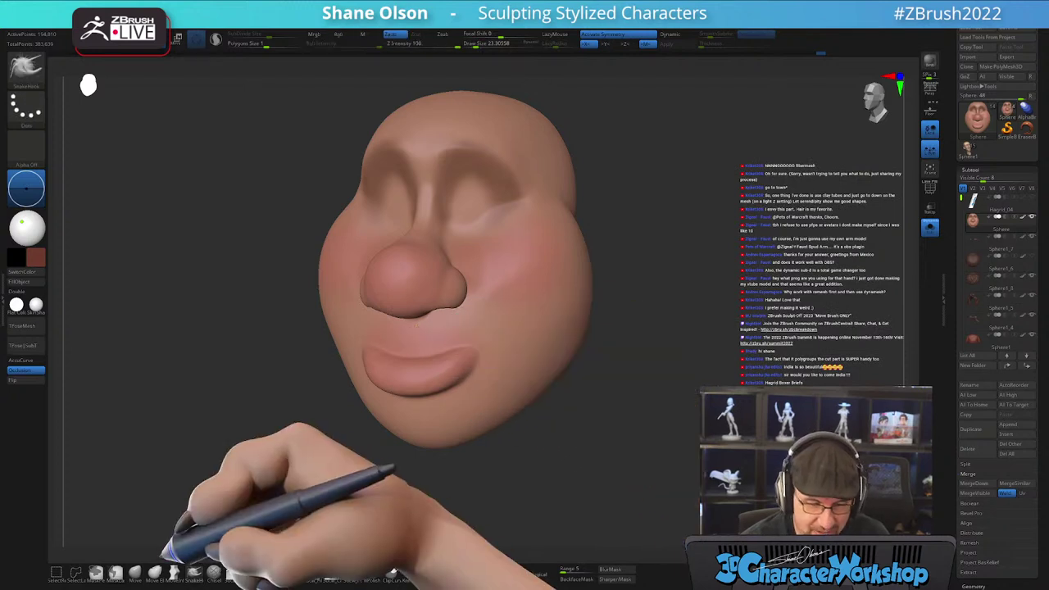
pyautogui.keyDown('ctrl'); pyautogui.moveTo(480, 317); pyautogui.dragTo(472, 334, button='right'); pyautogui.keyUp('ctrl')
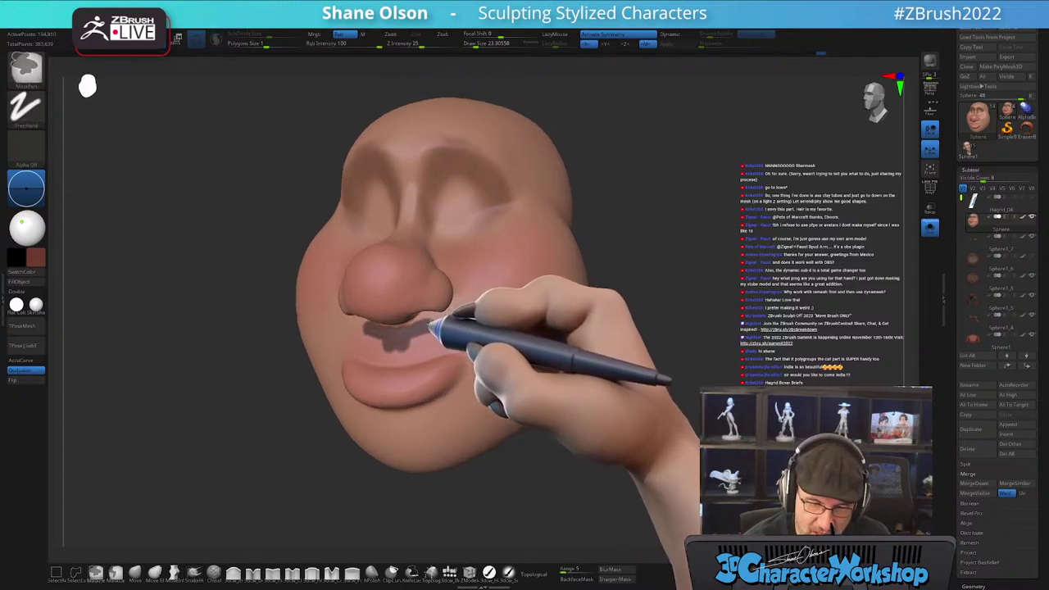
pyautogui.keyDown('ctrl'); pyautogui.moveTo(393, 363); pyautogui.dragTo(484, 337); pyautogui.keyUp('ctrl')
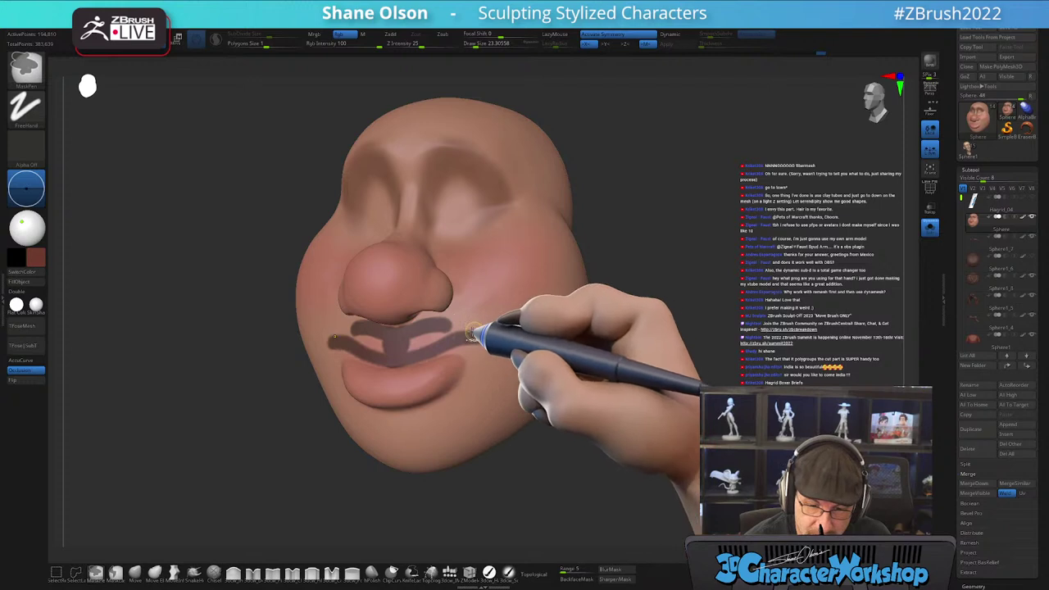
pyautogui.moveTo(538, 325)
pyautogui.mouseDown(button='right')
pyautogui.moveTo(531, 313)
pyautogui.moveTo(599, 346)
pyautogui.moveTo(570, 245)
pyautogui.mouseUp(button='right')
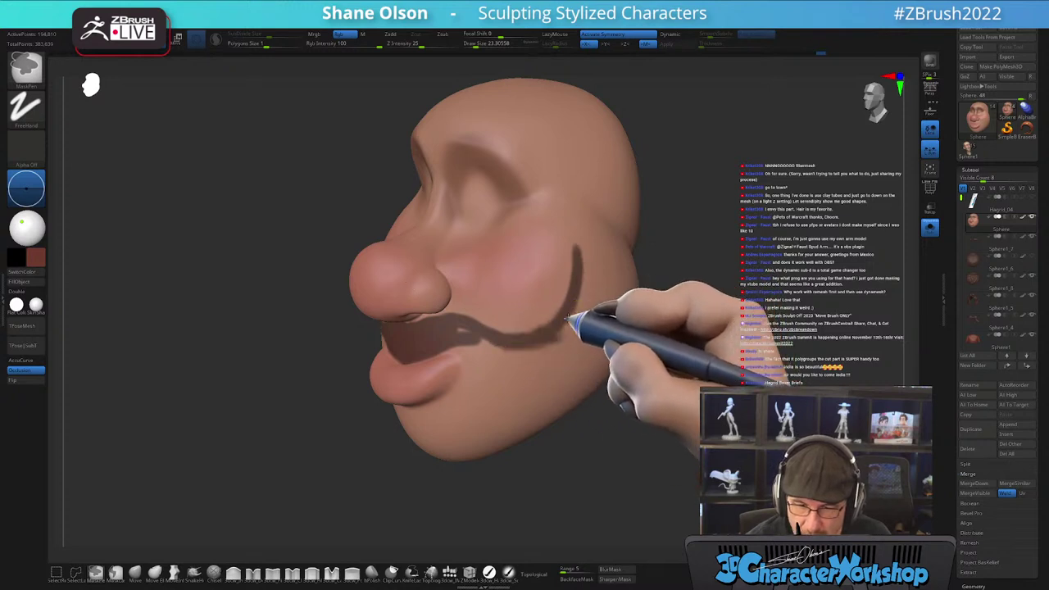
pyautogui.moveTo(604, 285)
pyautogui.keyDown('ctrl'); pyautogui.mouseDown()
pyautogui.moveTo(604, 238)
pyautogui.moveTo(585, 319)
pyautogui.mouseUp(); pyautogui.keyUp('ctrl')
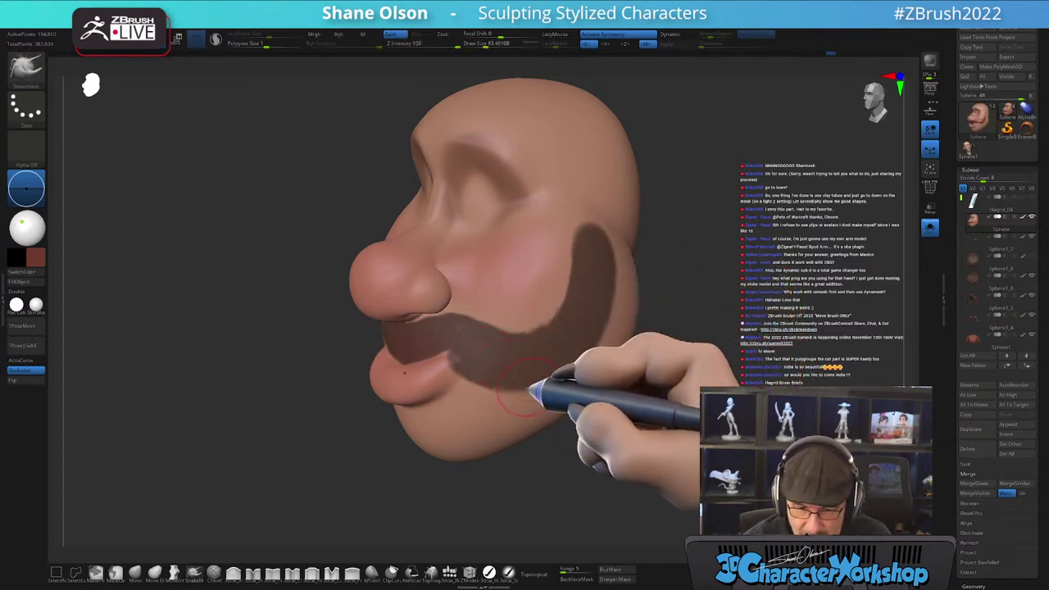
# - Extend the mask from the sideburns along the forehead hairline and over the top of the scalp
pyautogui.moveTo(634, 318)
pyautogui.mouseDown(button='right')
pyautogui.moveTo(644, 290)
pyautogui.moveTo(614, 368)
pyautogui.moveTo(492, 241)
pyautogui.moveTo(459, 237)
pyautogui.mouseUp(button='right')
pyautogui.keyDown('ctrl'); pyautogui.moveTo(447, 212); pyautogui.dragTo(529, 311); pyautogui.keyUp('ctrl')
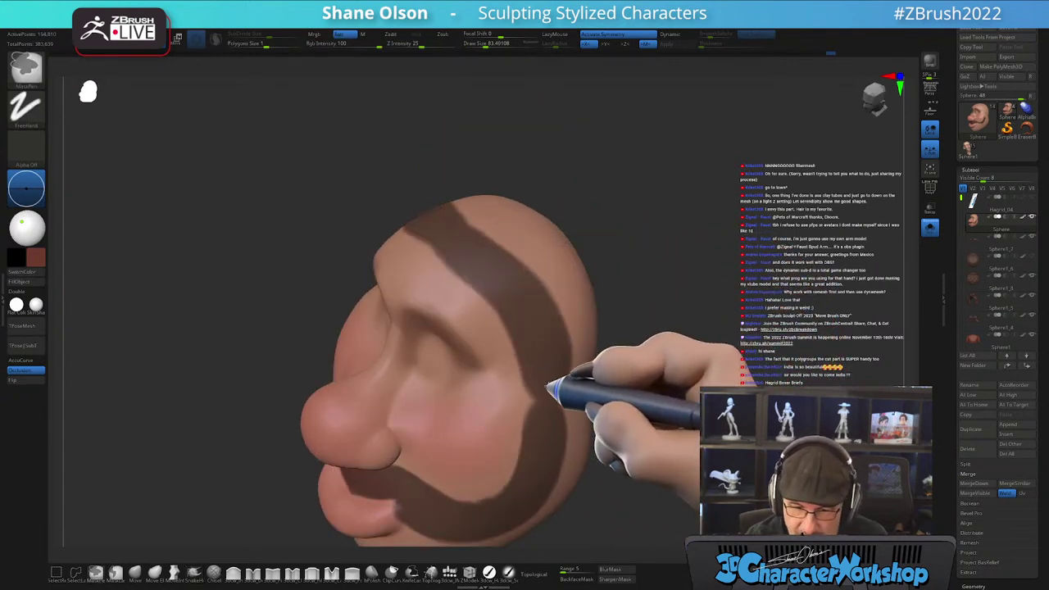
pyautogui.keyDown('ctrl'); pyautogui.moveTo(546, 383); pyautogui.dragTo(546, 426); pyautogui.keyUp('ctrl')
pyautogui.keyDown('ctrl'); pyautogui.moveTo(493, 215); pyautogui.dragTo(541, 276); pyautogui.keyUp('ctrl')
pyautogui.moveTo(613, 326); pyautogui.dragTo(568, 253, button='right')
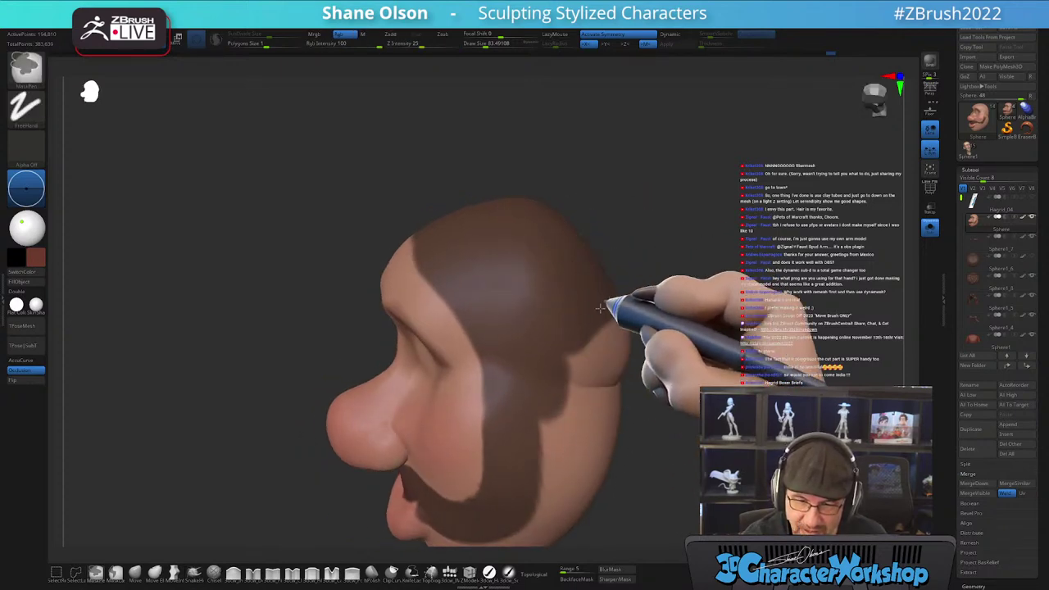
# - Fill the mask over the back of the head, jaw, chin and underside, leaving the lips unmasked
pyautogui.moveTo(604, 416)
pyautogui.mouseDown(button='right')
pyautogui.moveTo(613, 369)
pyautogui.moveTo(585, 350)
pyautogui.moveTo(585, 261)
pyautogui.mouseUp(button='right')
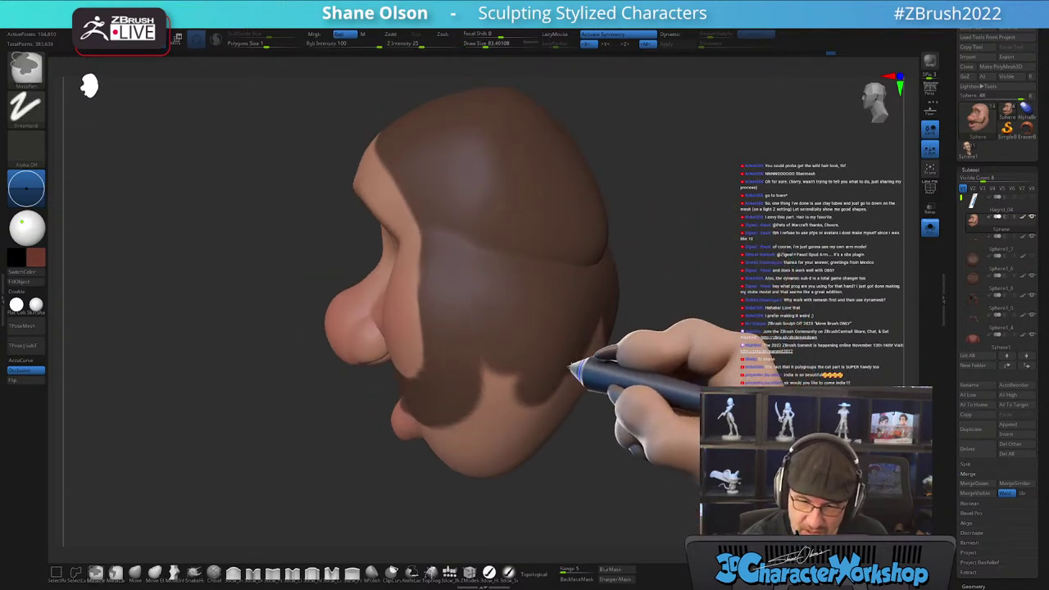
pyautogui.moveTo(584, 358)
pyautogui.mouseDown(button='right')
pyautogui.moveTo(562, 412)
pyautogui.moveTo(573, 312)
pyautogui.moveTo(580, 318)
pyautogui.mouseUp(button='right')
pyautogui.press('ctrl')
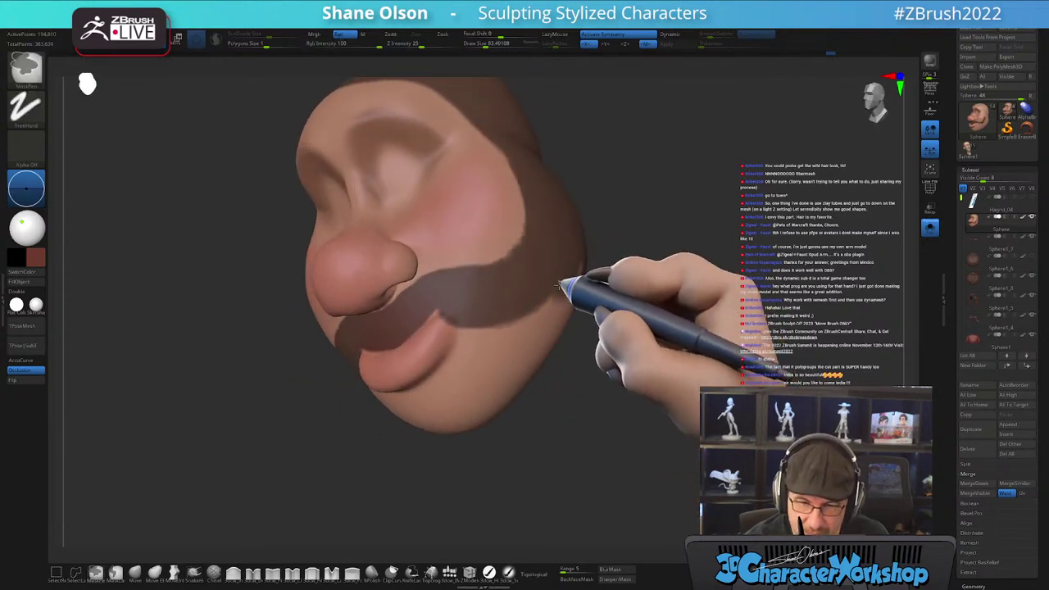
pyautogui.moveTo(557, 301)
pyautogui.mouseDown(button='right')
pyautogui.moveTo(533, 369)
pyautogui.moveTo(518, 326)
pyautogui.moveTo(508, 343)
pyautogui.mouseUp(button='right')
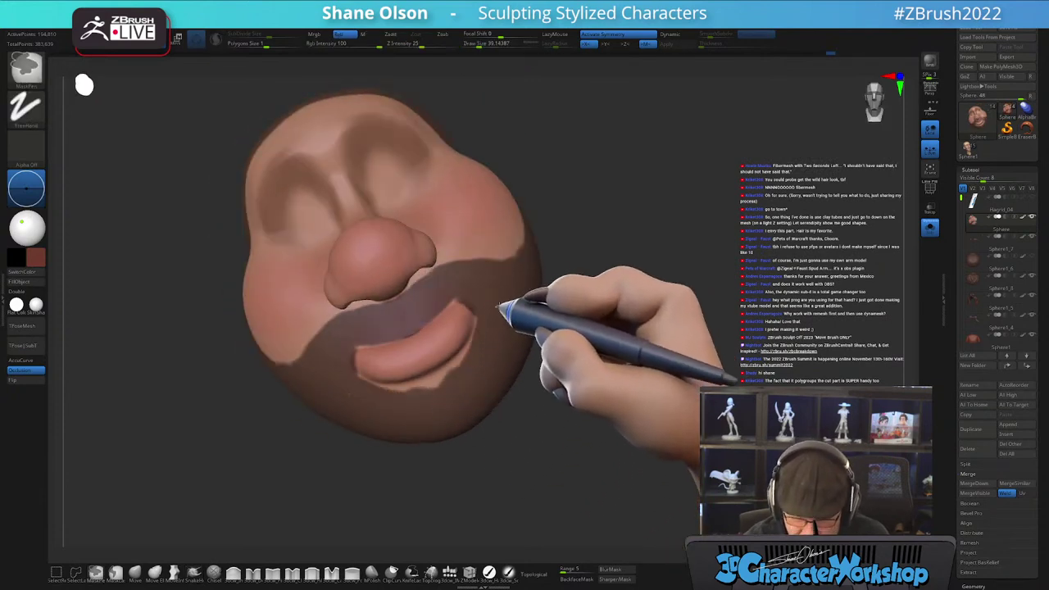
pyautogui.moveTo(562, 346); pyautogui.dragTo(417, 360, button='right')
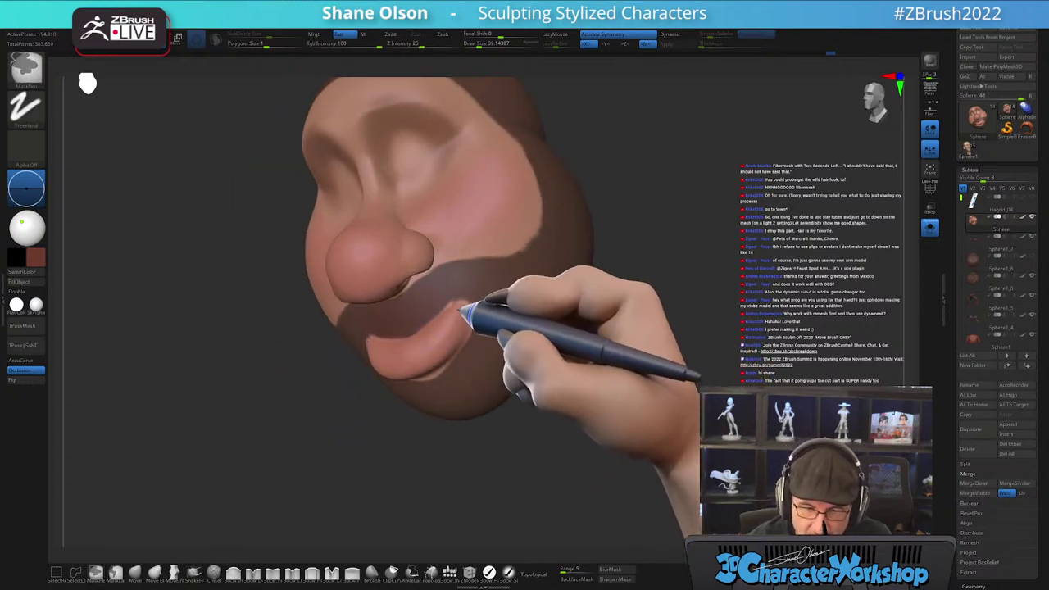
pyautogui.keyDown('ctrl'); pyautogui.moveTo(449, 313); pyautogui.dragTo(479, 278); pyautogui.keyUp('ctrl')
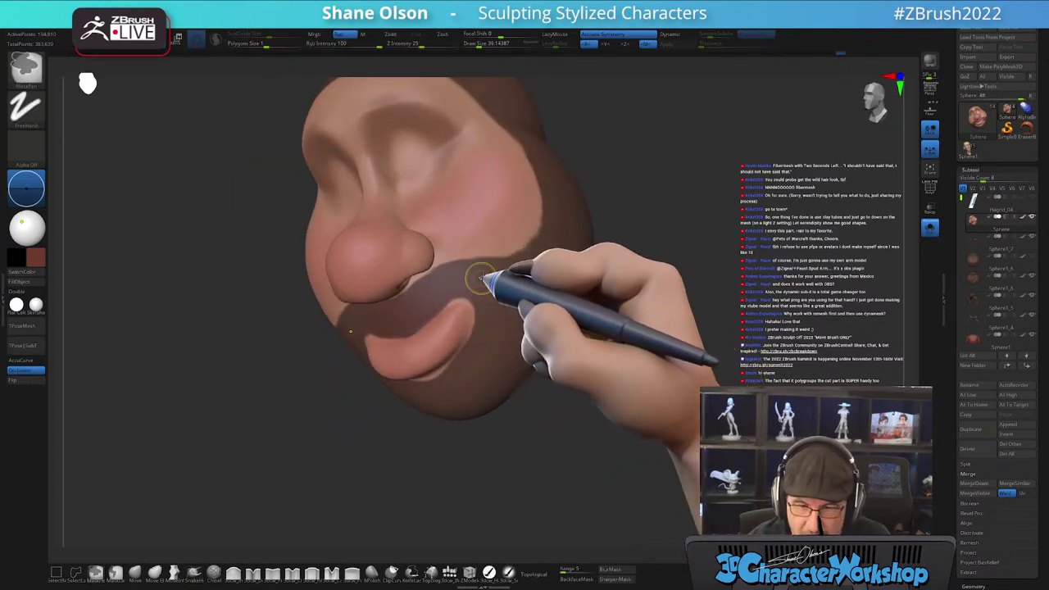
pyautogui.moveTo(611, 307)
pyautogui.mouseDown(button='right')
pyautogui.moveTo(644, 323)
pyautogui.moveTo(651, 375)
pyautogui.moveTo(628, 370)
pyautogui.moveTo(604, 409)
pyautogui.moveTo(628, 415)
pyautogui.moveTo(628, 351)
pyautogui.moveTo(624, 377)
pyautogui.mouseUp(button='right')
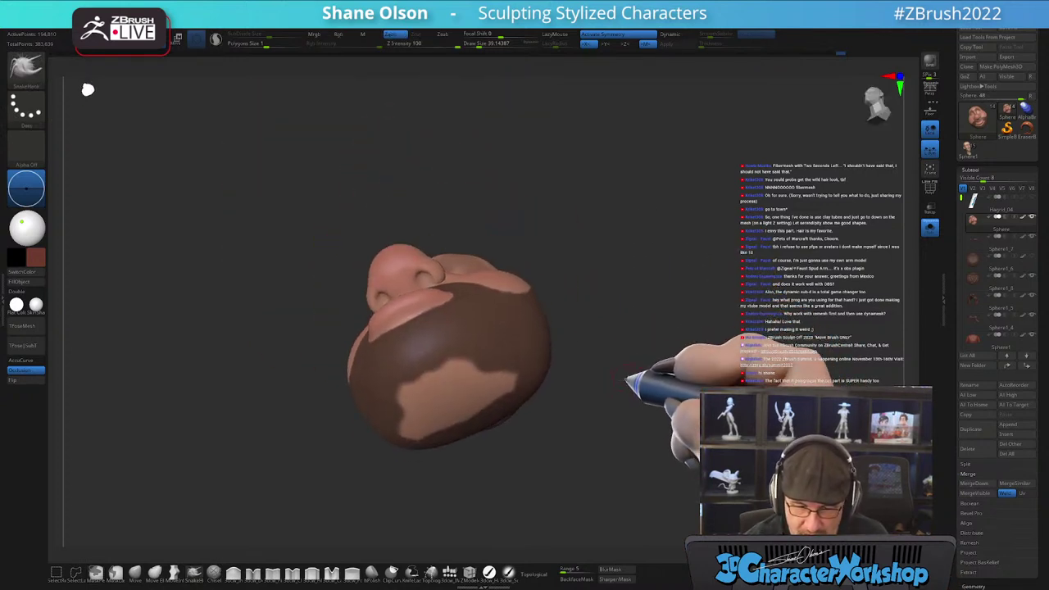
pyautogui.moveTo(625, 377)
pyautogui.mouseDown()
pyautogui.moveTo(410, 402)
pyautogui.moveTo(499, 374)
pyautogui.moveTo(468, 410)
pyautogui.mouseUp()
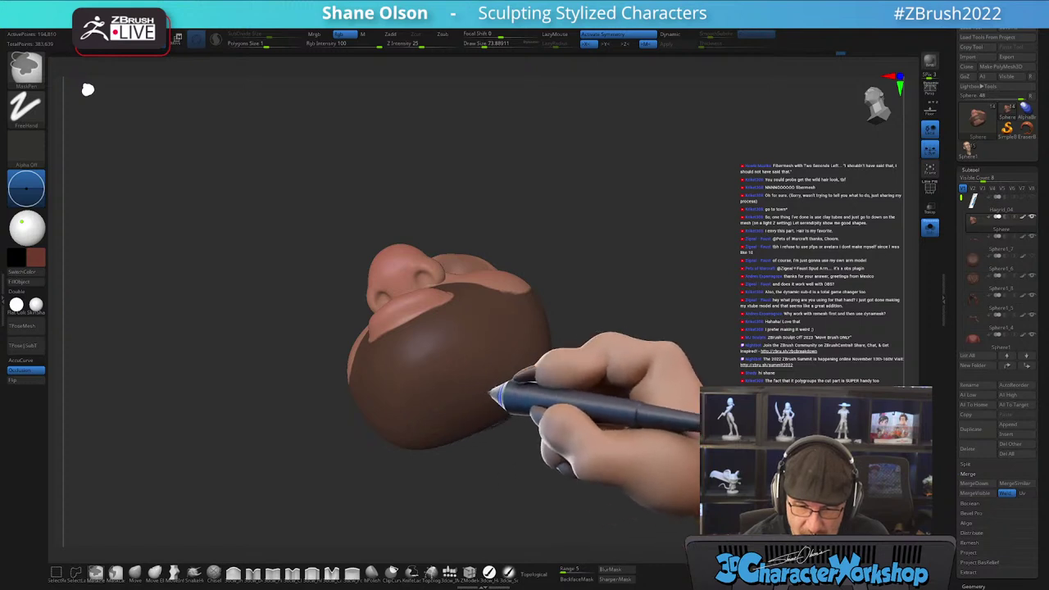
# - Generate a FiberMesh preview on the masked hair and beard areas of the head
pyautogui.moveTo(629, 300); pyautogui.dragTo(617, 404, button='right')
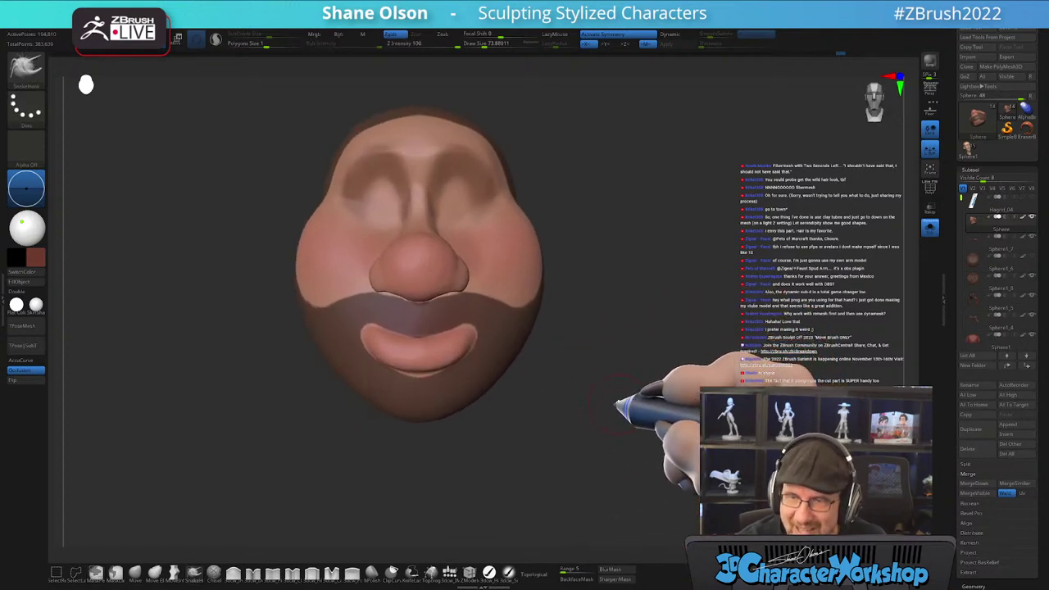
pyautogui.moveTo(632, 360); pyautogui.dragTo(713, 311, button='right')
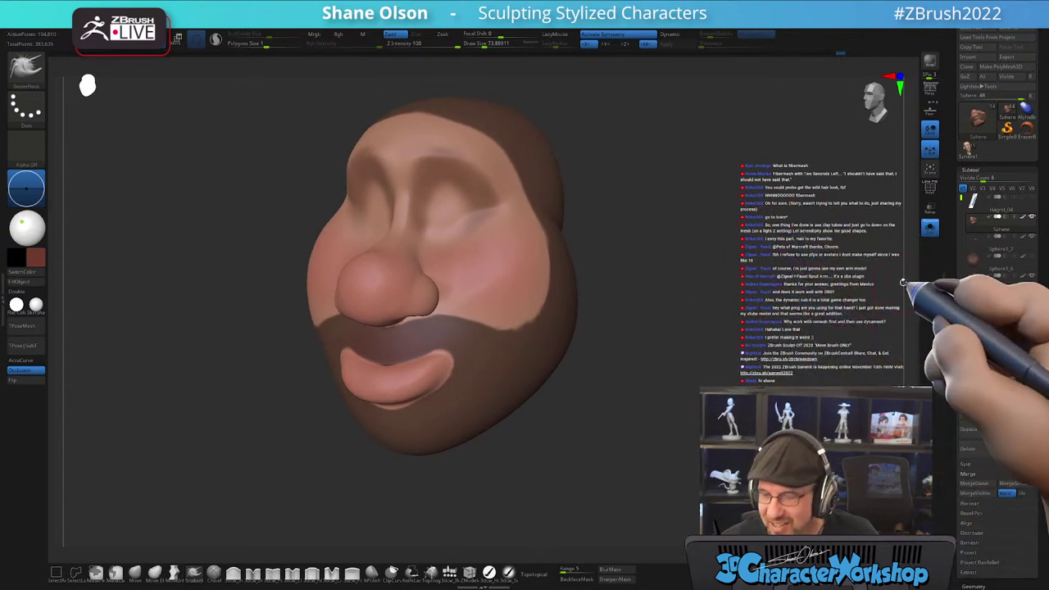
pyautogui.moveTo(955, 485); pyautogui.dragTo(956, 399)
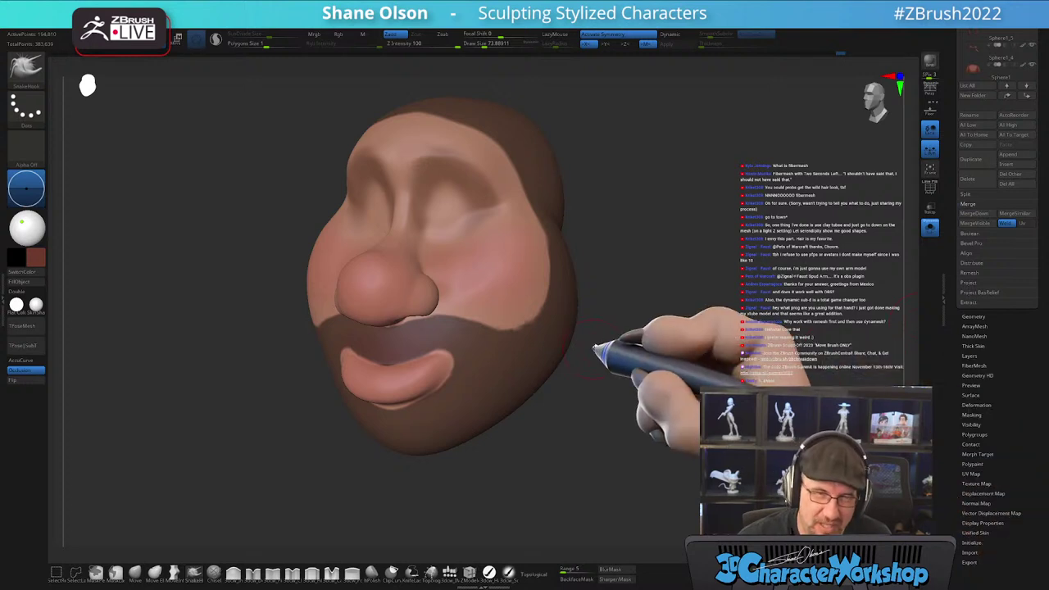
pyautogui.moveTo(614, 351); pyautogui.dragTo(648, 332)
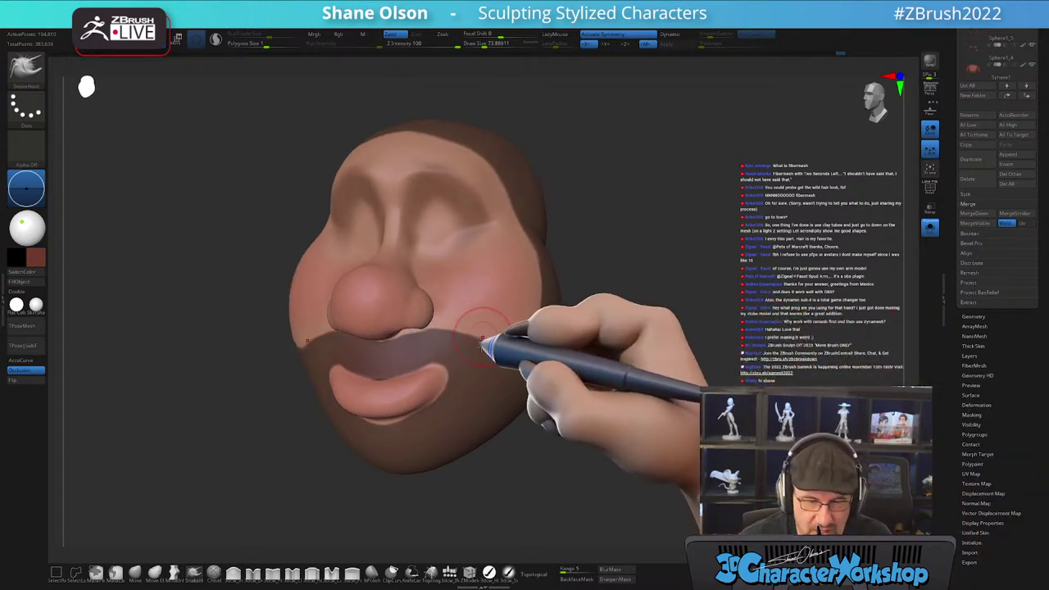
pyautogui.press('c')
pyautogui.moveTo(129, 252); pyautogui.dragTo(394, 345)
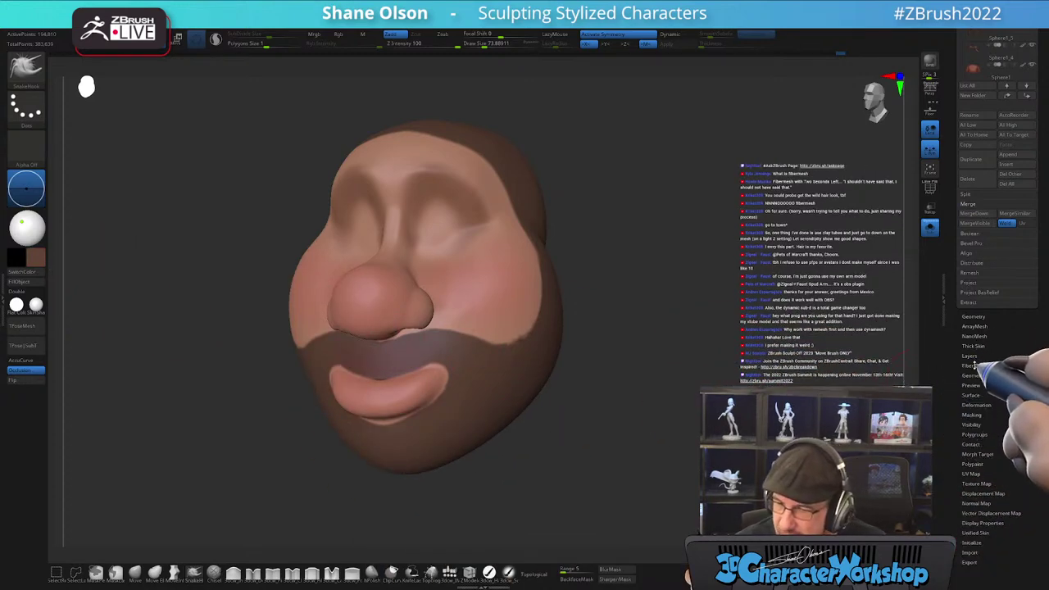
pyautogui.click(974, 366)
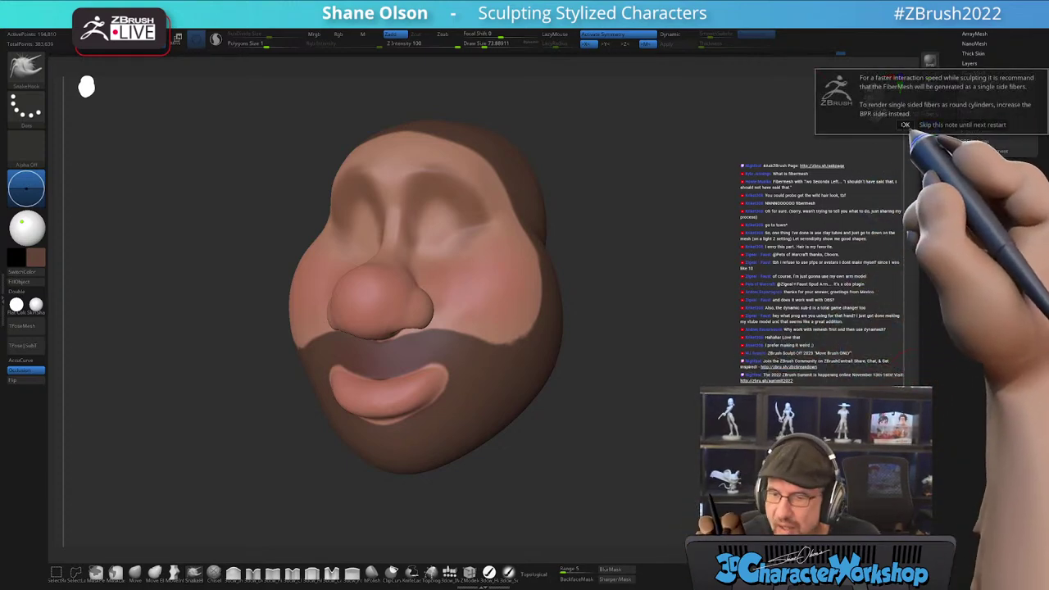
pyautogui.moveTo(705, 250); pyautogui.dragTo(677, 277)
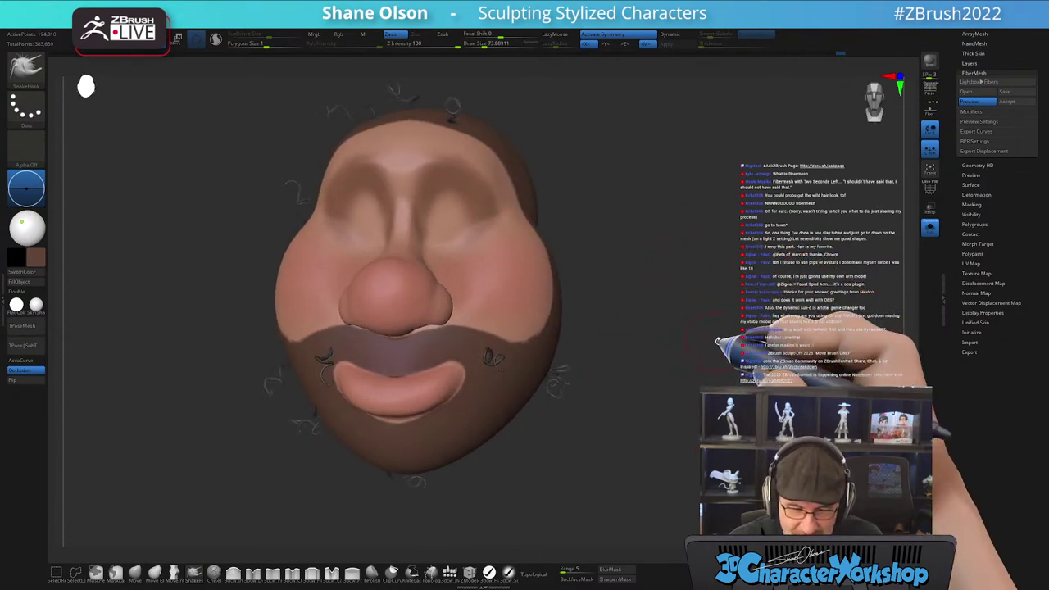
# - Raise the FiberMesh MaxFibers modifier to about 2.11 and dismiss the fiber-sides note
pyautogui.click(970, 114)
pyautogui.moveTo(948, 172); pyautogui.dragTo(951, 235)
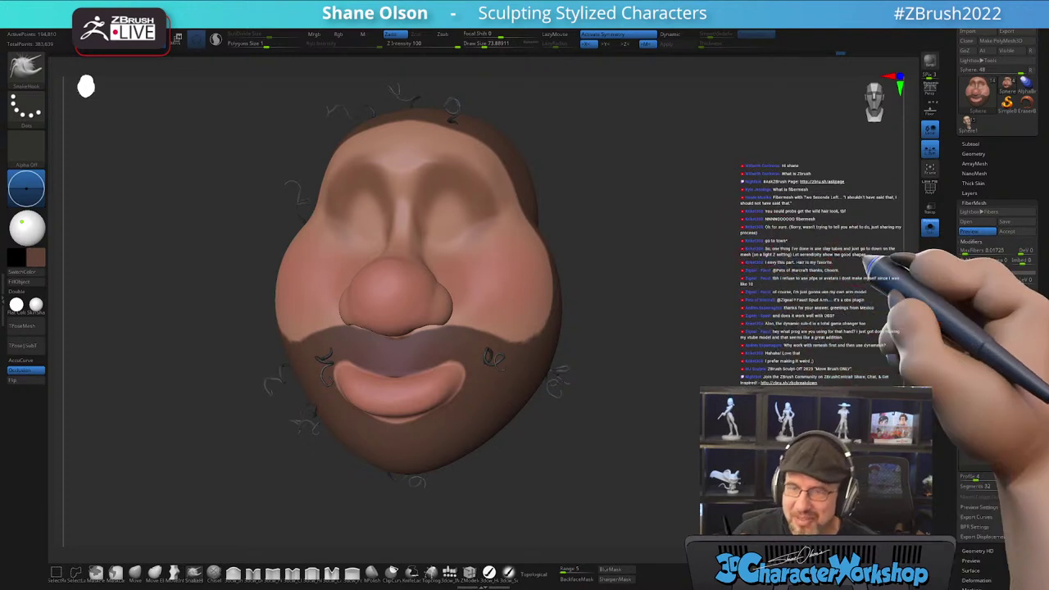
pyautogui.click(973, 253)
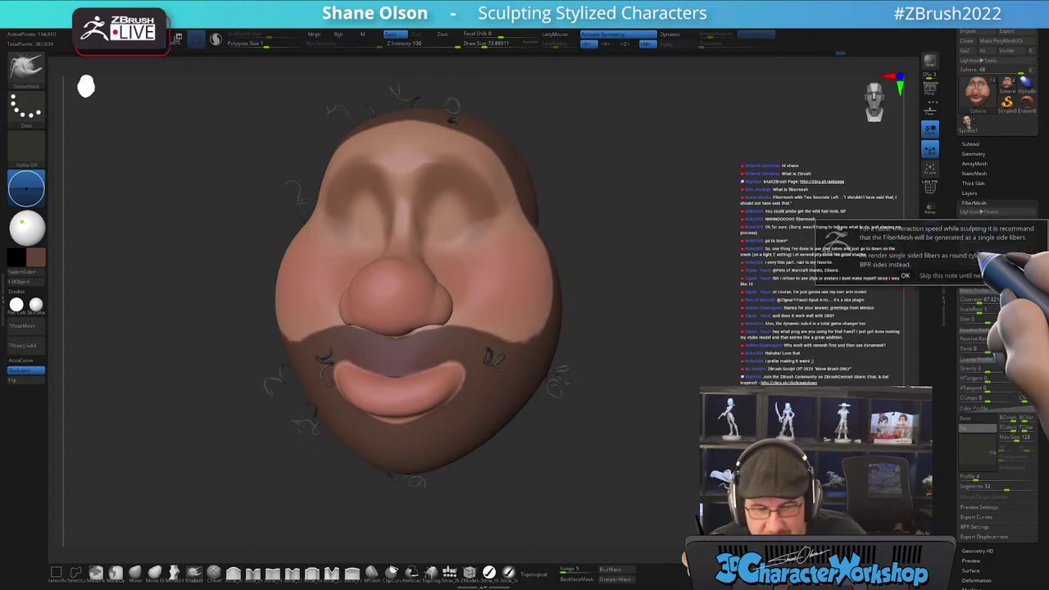
pyautogui.click(924, 276)
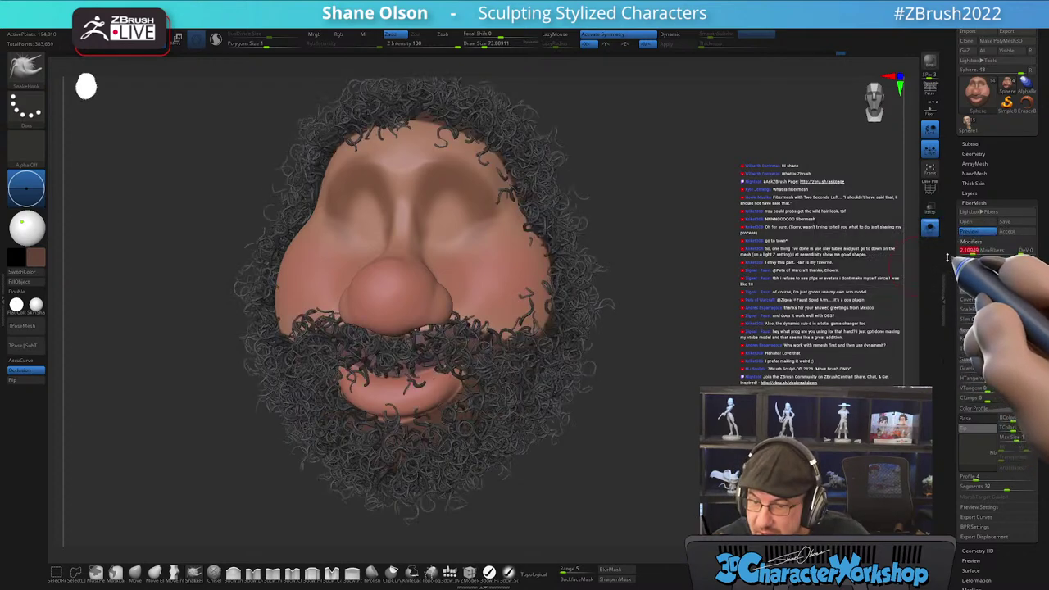
# - Set the FiberMesh Length to about 1306 and MaxFibers to about 4.16 for longer, denser curls
pyautogui.moveTo(744, 318)
pyautogui.mouseDown()
pyautogui.moveTo(767, 322)
pyautogui.moveTo(746, 333)
pyautogui.moveTo(753, 349)
pyautogui.mouseUp()
pyautogui.moveTo(755, 351); pyautogui.dragTo(754, 301)
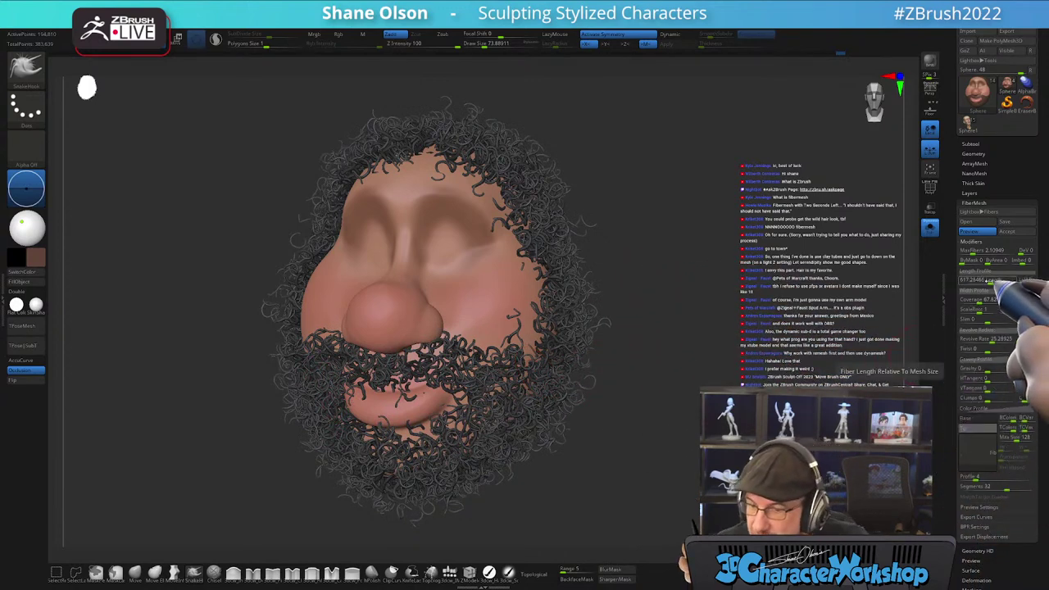
pyautogui.moveTo(993, 281); pyautogui.dragTo(1004, 279)
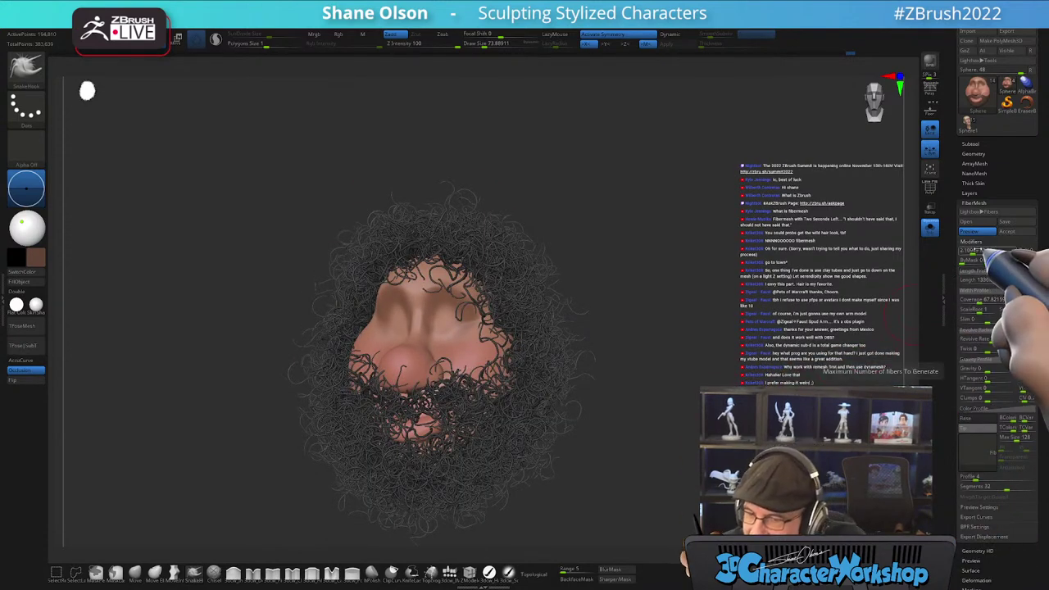
pyautogui.moveTo(977, 250); pyautogui.dragTo(980, 250)
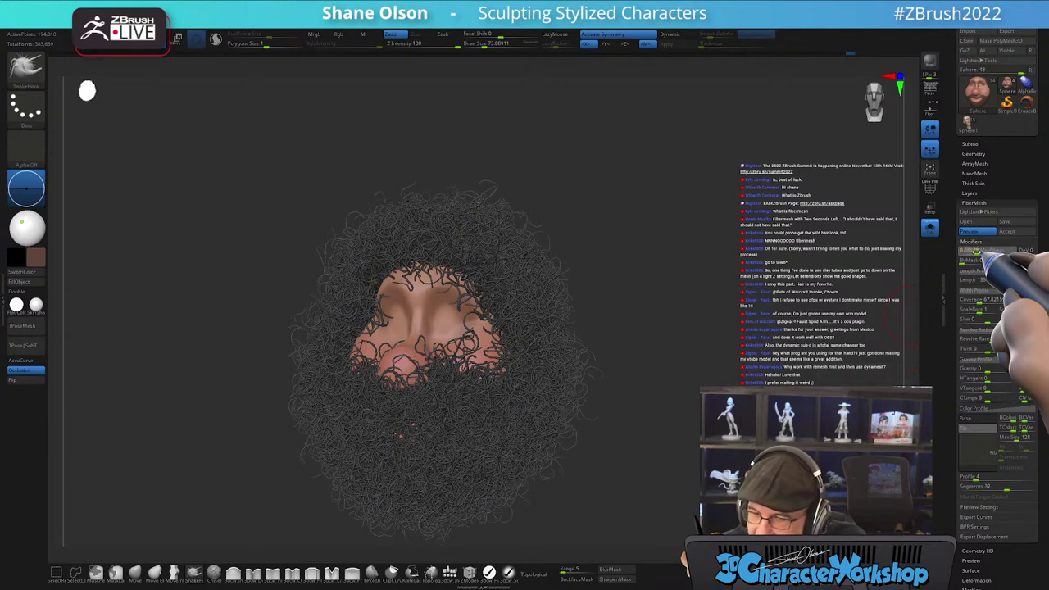
pyautogui.moveTo(979, 251); pyautogui.dragTo(975, 252)
pyautogui.moveTo(681, 309)
pyautogui.keyDown('shift'); pyautogui.mouseDown()
pyautogui.moveTo(721, 331)
pyautogui.moveTo(740, 366)
pyautogui.mouseUp(); pyautogui.keyUp('shift')
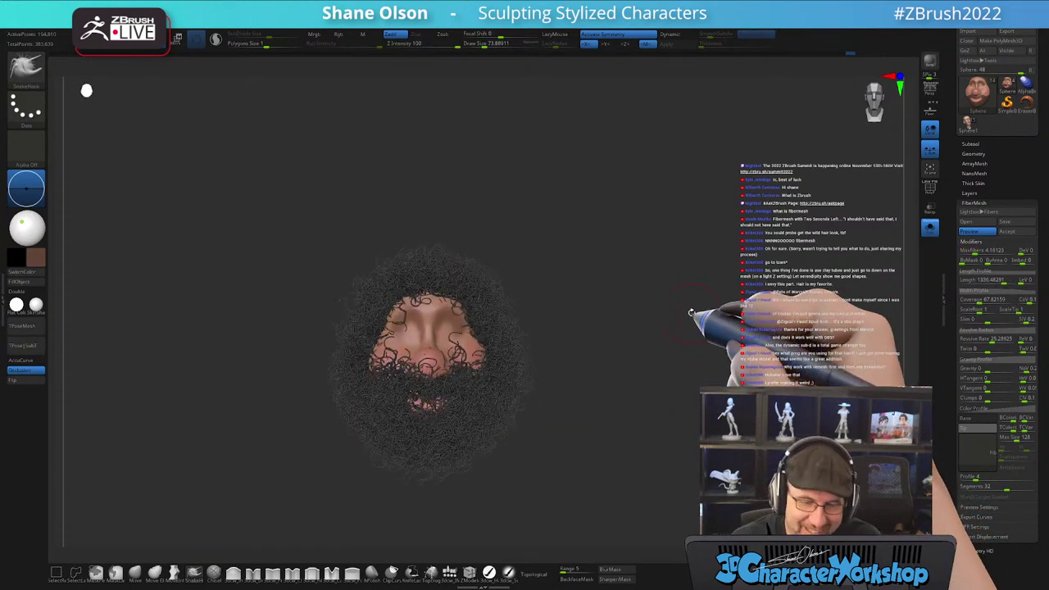
# - Choose a light grey colour and apply it as the document background behind the fiber-covered head
pyautogui.moveTo(662, 342)
pyautogui.keyDown('alt'); pyautogui.mouseDown()
pyautogui.moveTo(665, 366)
pyautogui.moveTo(662, 320)
pyautogui.moveTo(658, 342)
pyautogui.moveTo(633, 308)
pyautogui.moveTo(651, 353)
pyautogui.moveTo(666, 351)
pyautogui.mouseUp(); pyautogui.keyUp('alt')
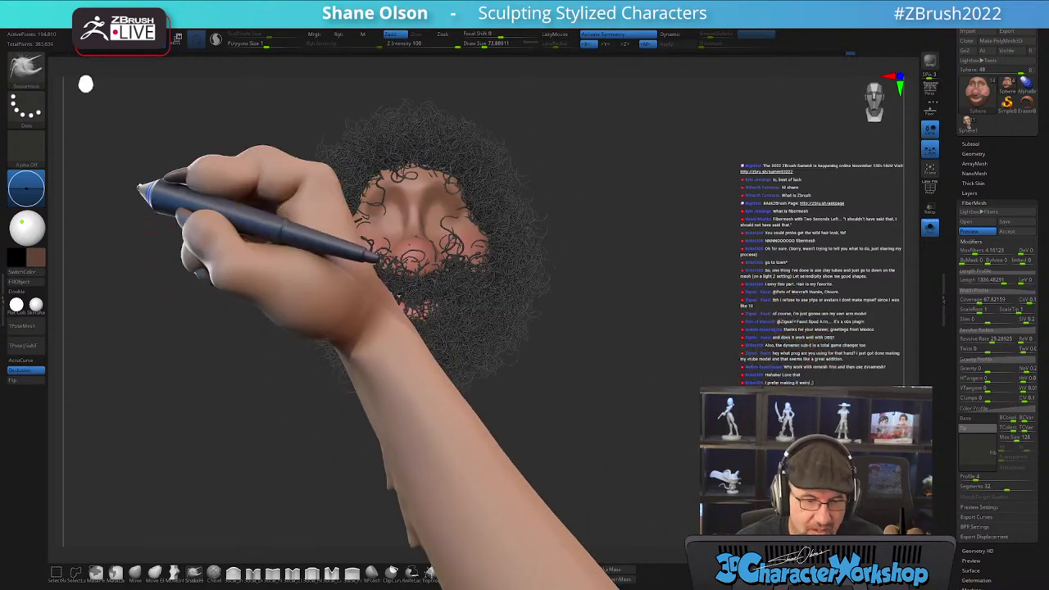
pyautogui.click(26, 230)
pyautogui.click(24, 214)
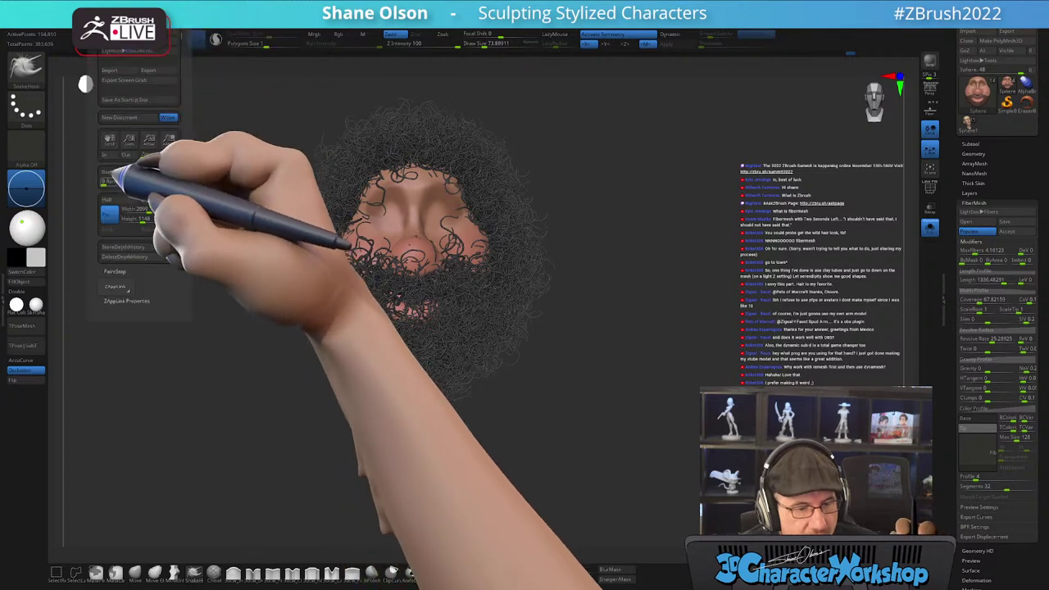
pyautogui.click(108, 172)
pyautogui.keyDown('alt'); pyautogui.moveTo(663, 285); pyautogui.dragTo(714, 326); pyautogui.keyUp('alt')
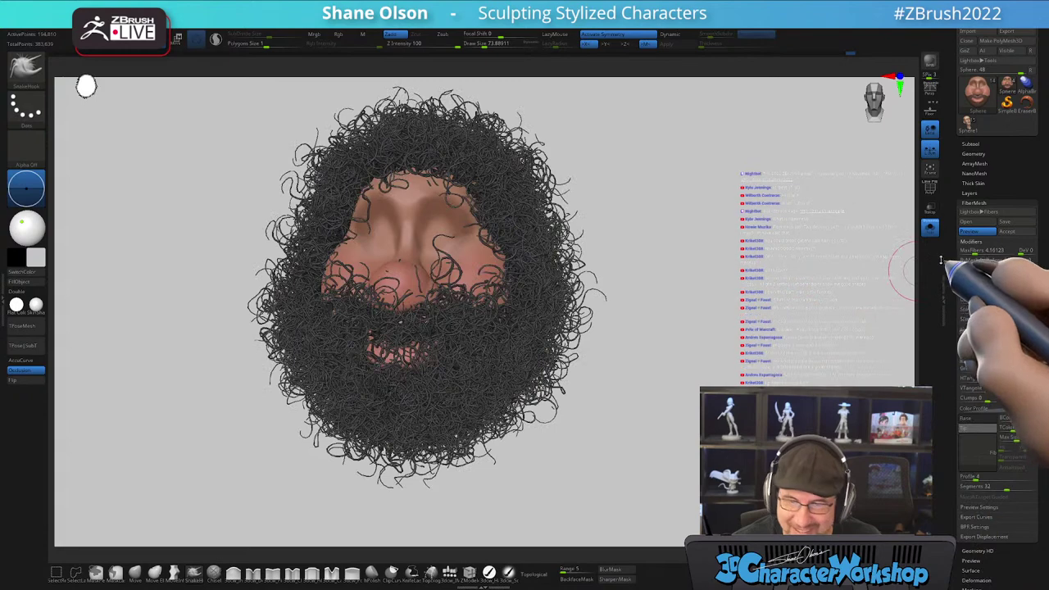
# - Turn off Solo and frame the curly fibers together with the whole bearded character
pyautogui.click(929, 227)
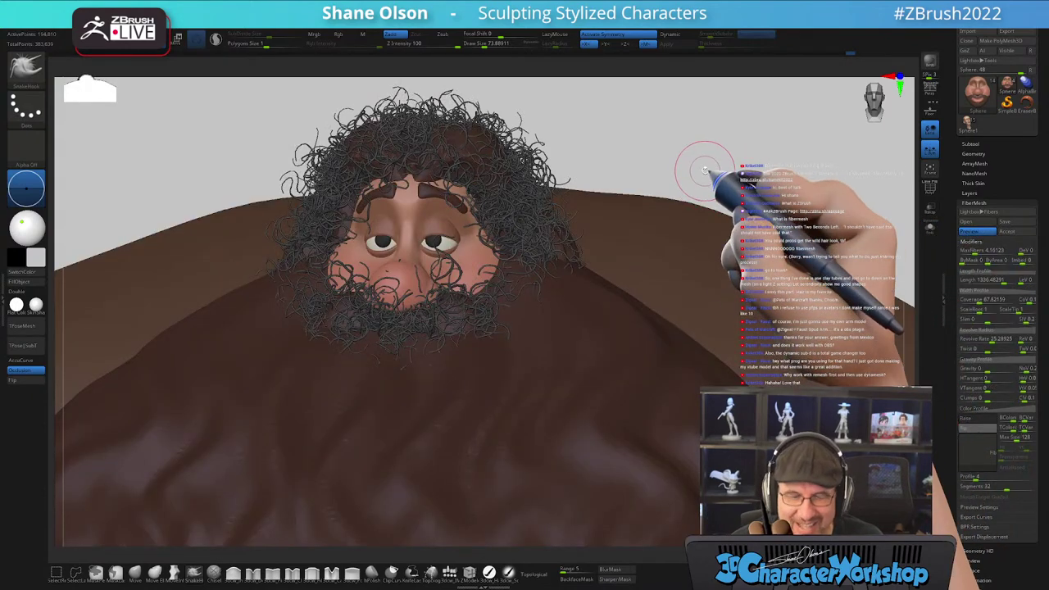
pyautogui.keyDown('alt'); pyautogui.moveTo(719, 161); pyautogui.dragTo(670, 105); pyautogui.keyUp('alt')
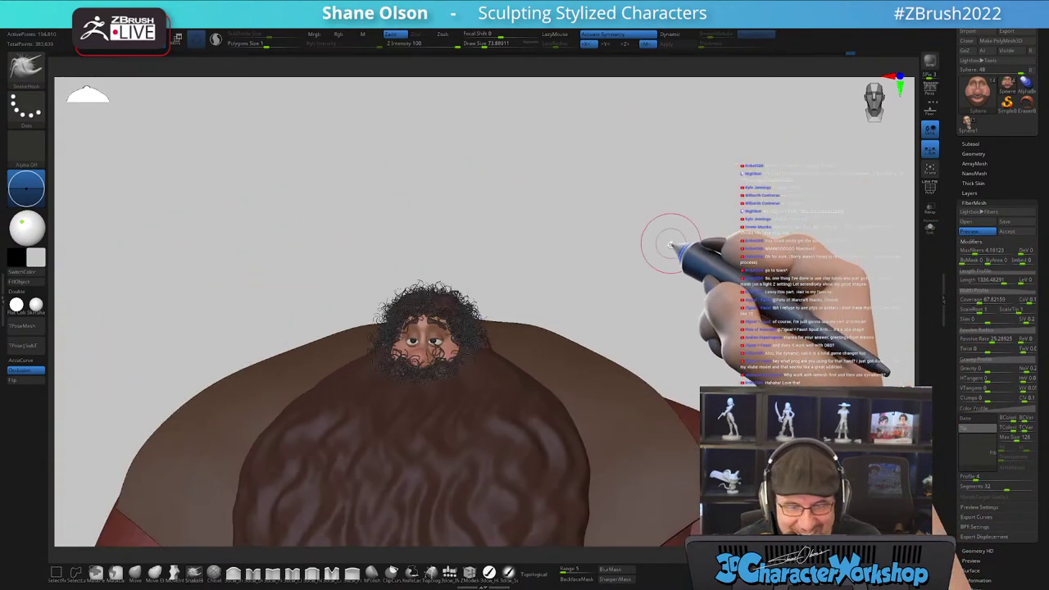
pyautogui.keyDown('alt'); pyautogui.moveTo(671, 242); pyautogui.dragTo(668, 219); pyautogui.keyUp('alt')
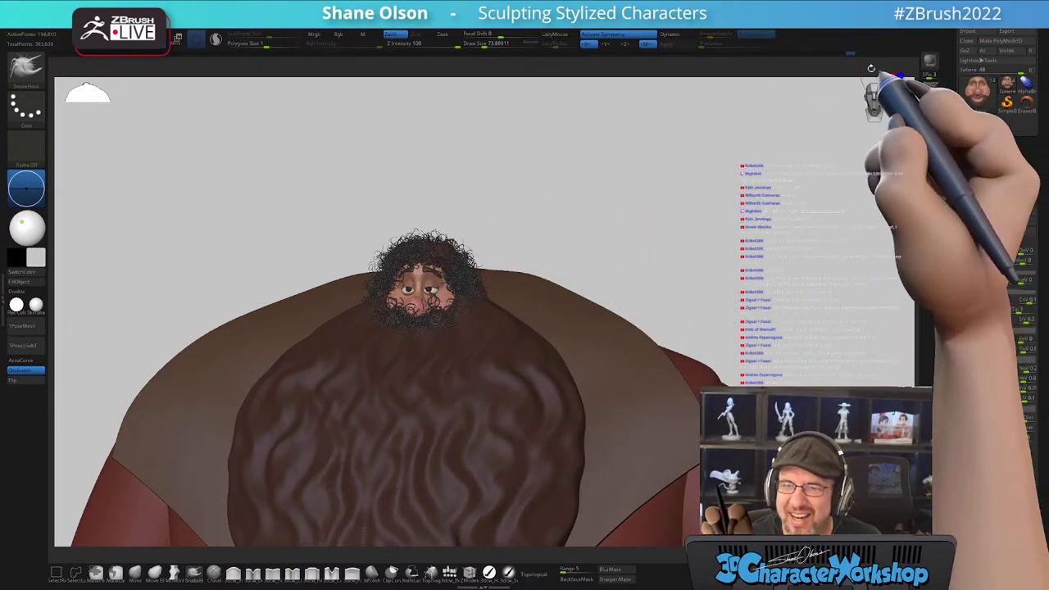
# - Isolate the head with its fibers and raise the FiberMesh Coverage to about 297 for thicker curls
pyautogui.click(936, 233)
pyautogui.keyDown('alt'); pyautogui.moveTo(693, 240); pyautogui.dragTo(696, 281); pyautogui.keyUp('alt')
pyautogui.moveTo(646, 252); pyautogui.dragTo(654, 258)
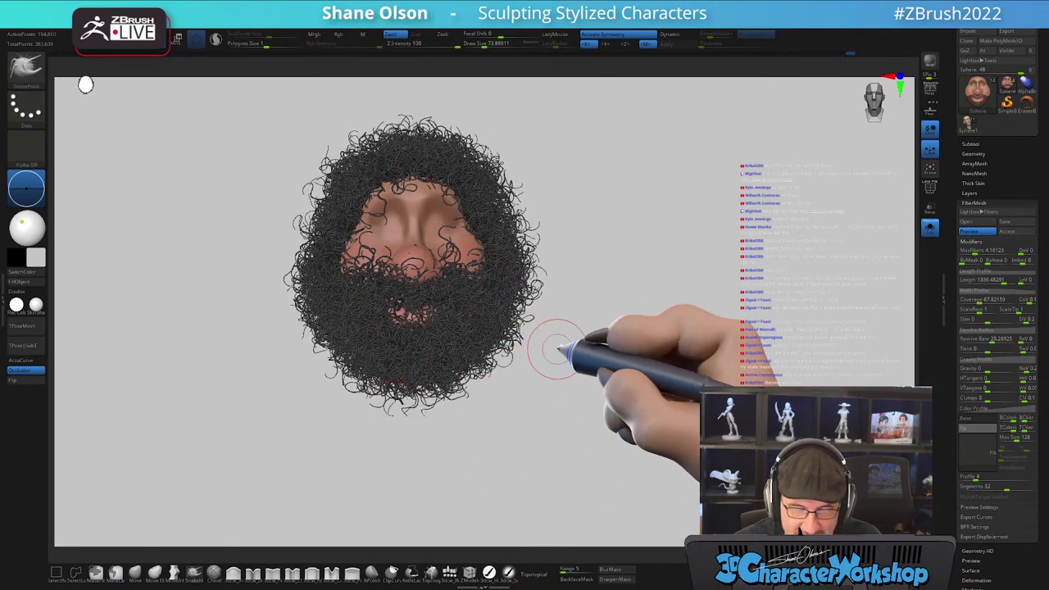
pyautogui.click(994, 301)
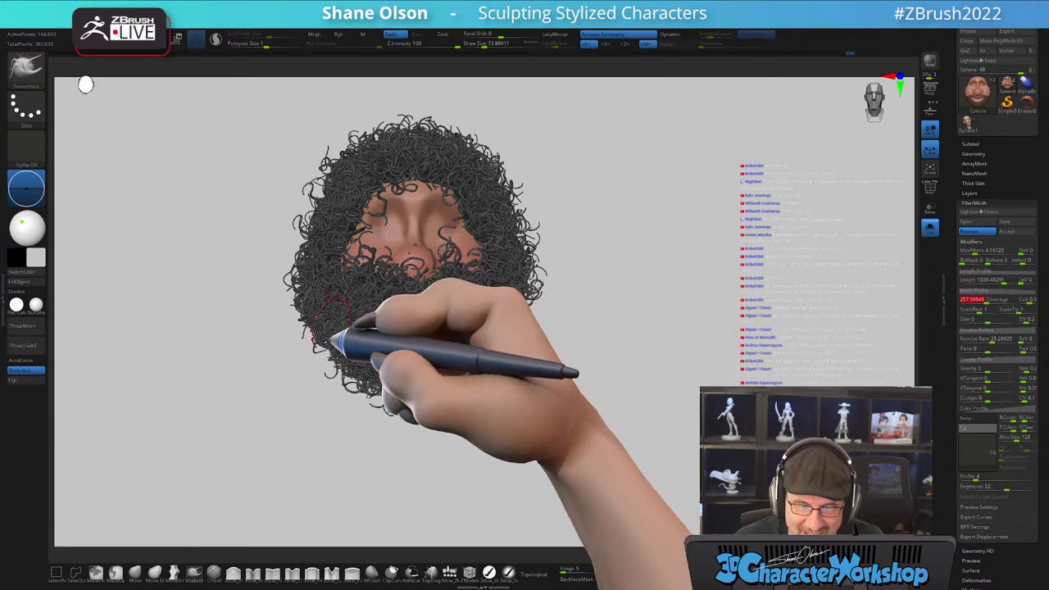
pyautogui.moveTo(563, 362); pyautogui.dragTo(592, 361)
pyautogui.keyDown('alt'); pyautogui.moveTo(636, 316); pyautogui.dragTo(634, 382); pyautogui.keyUp('alt')
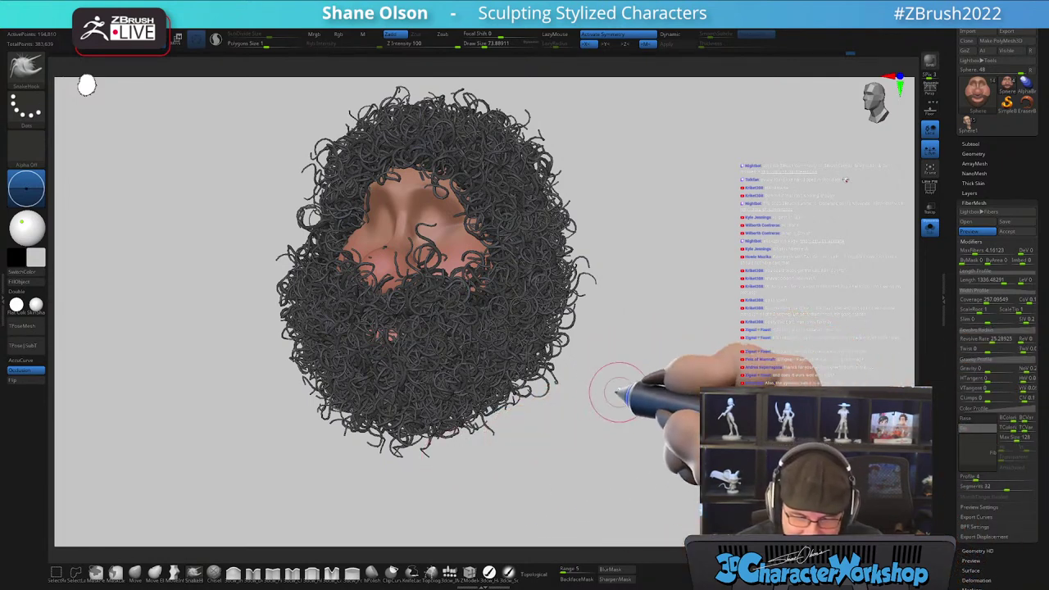
pyautogui.click(983, 292)
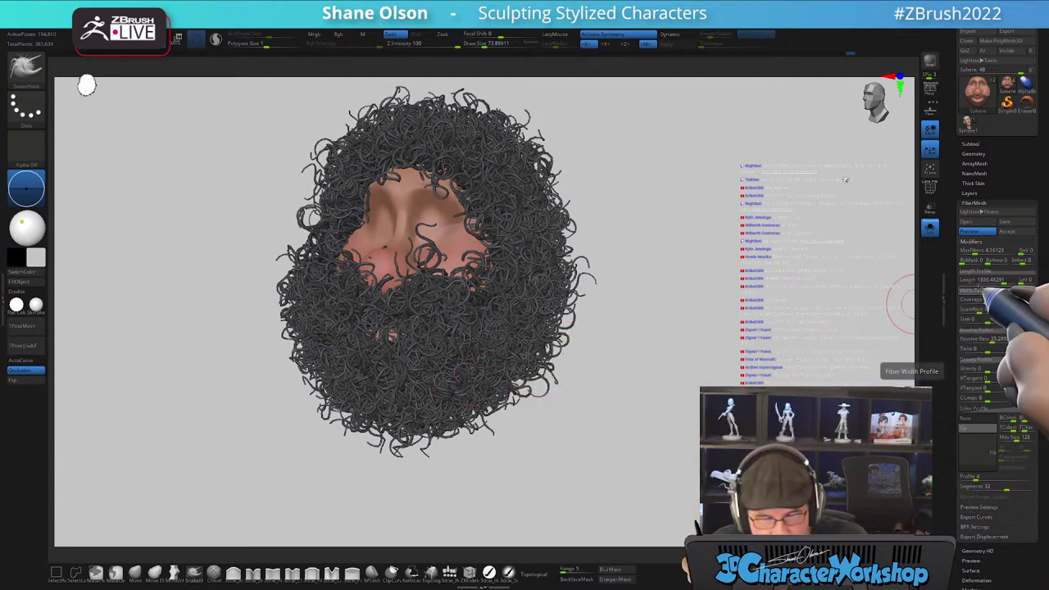
pyautogui.moveTo(688, 355); pyautogui.dragTo(711, 360)
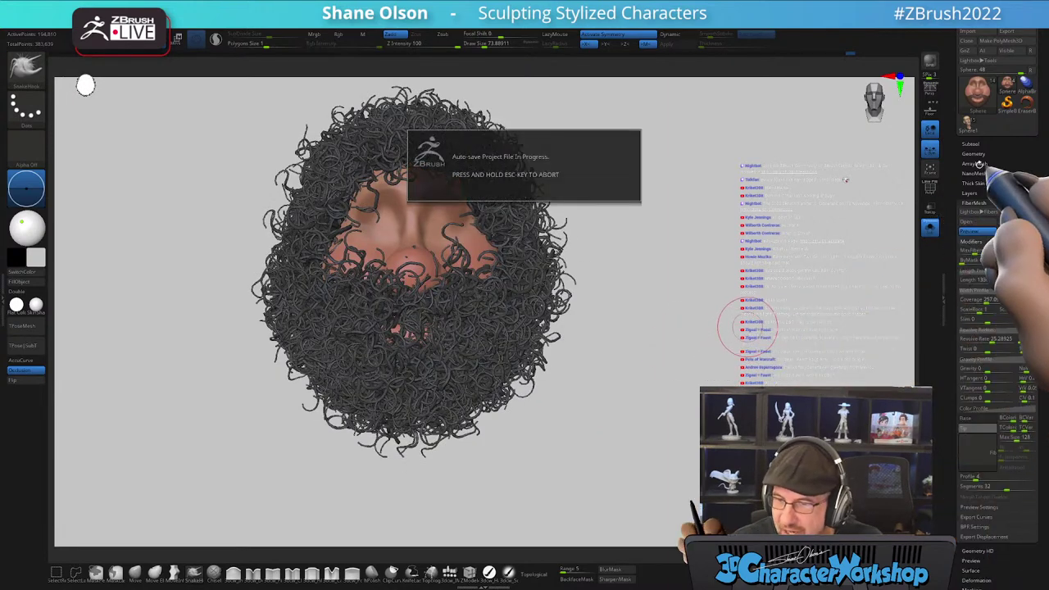
# - Turn off the FiberMesh preview, undo the mask clearing on the head and beard area, and preview the fibers again on the character
pyautogui.click(990, 232)
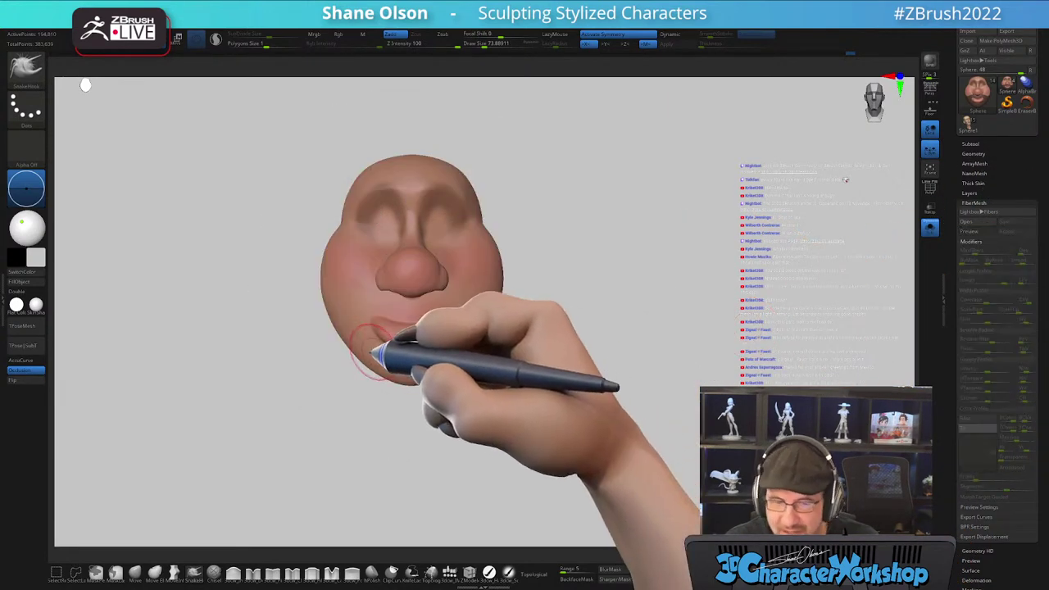
pyautogui.click(975, 154)
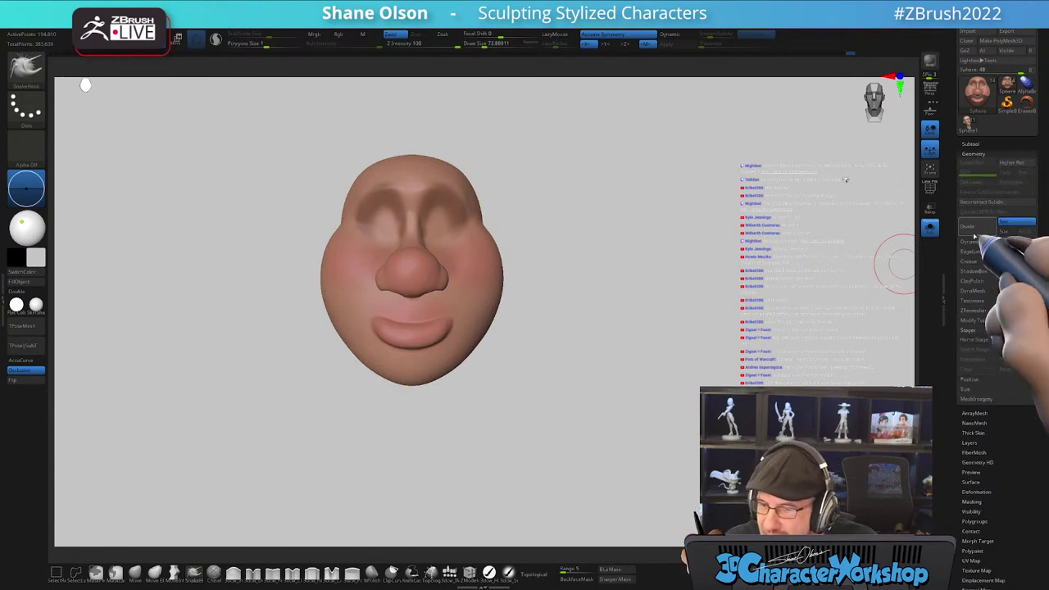
pyautogui.click(974, 144)
pyautogui.moveTo(972, 235)
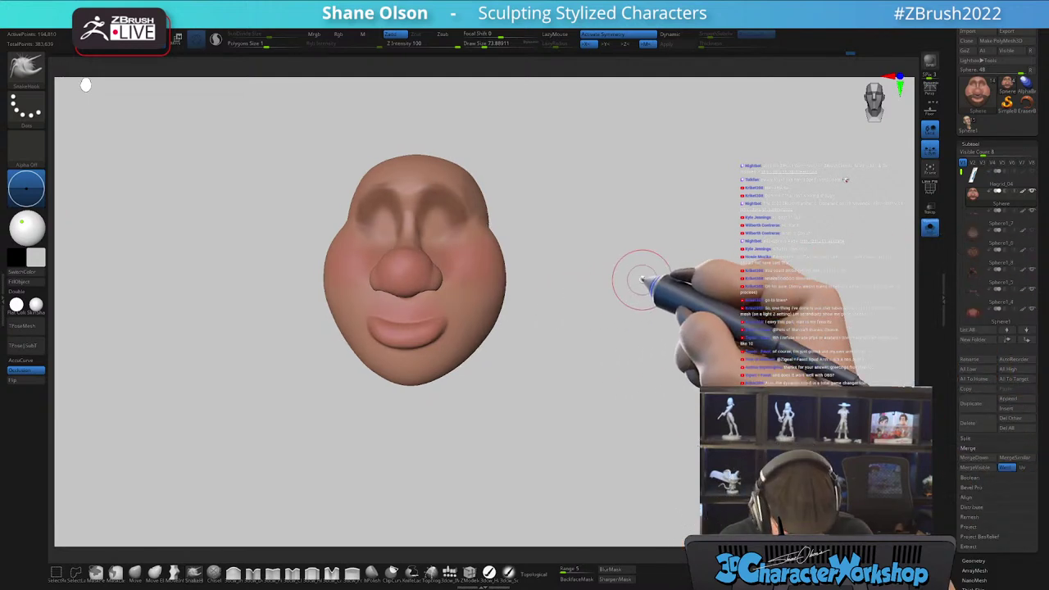
pyautogui.hotkey('ctrl', 'z')
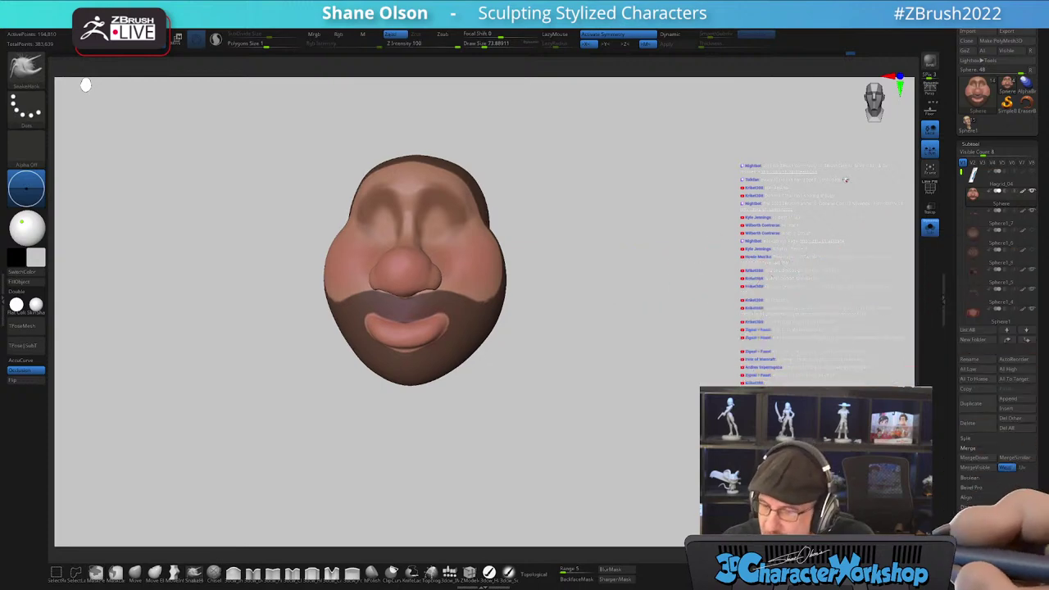
pyautogui.moveTo(954, 581); pyautogui.dragTo(954, 524)
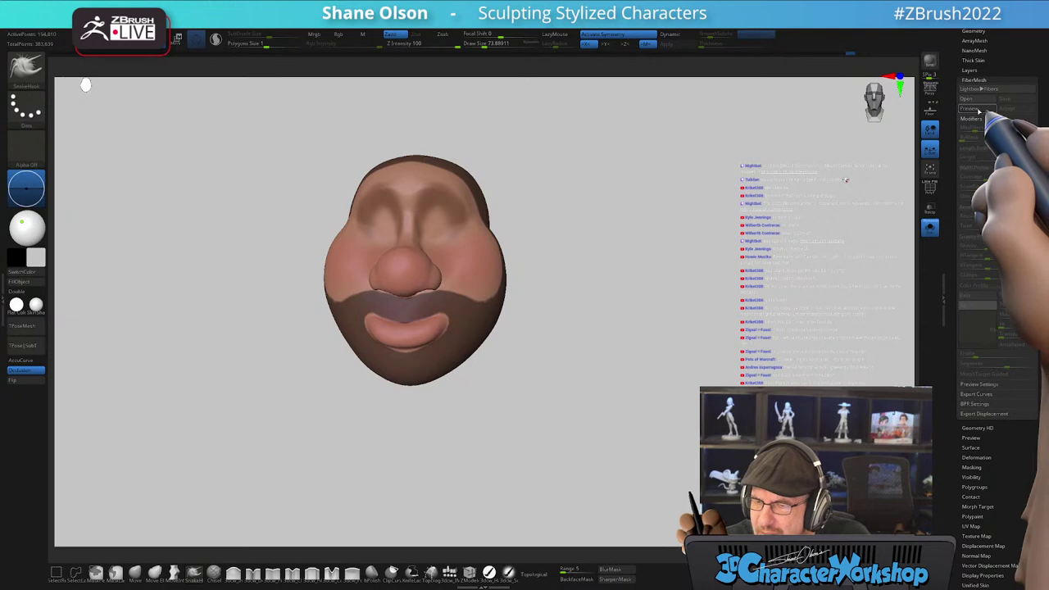
pyautogui.click(970, 109)
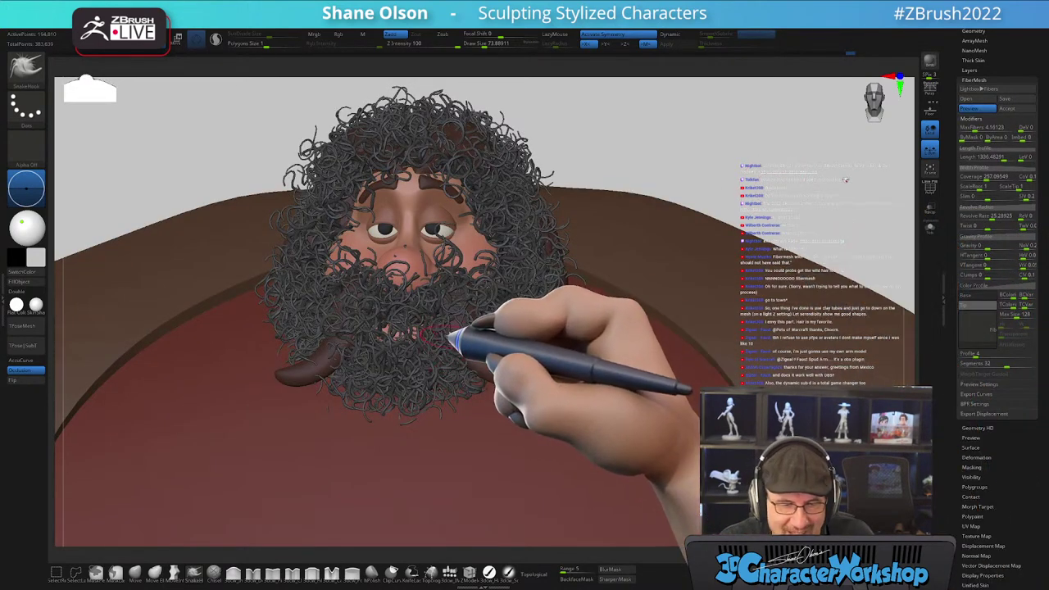
# - Hide the sculpted moustache subtool and examine the curly fibers against the whole body
pyautogui.moveTo(955, 231); pyautogui.dragTo(957, 313)
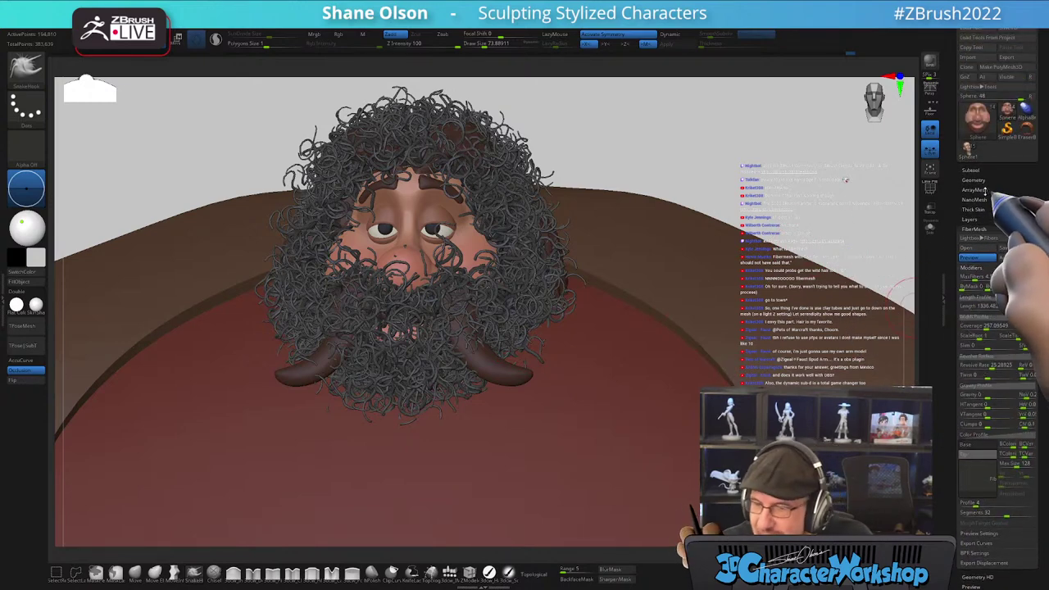
pyautogui.click(971, 170)
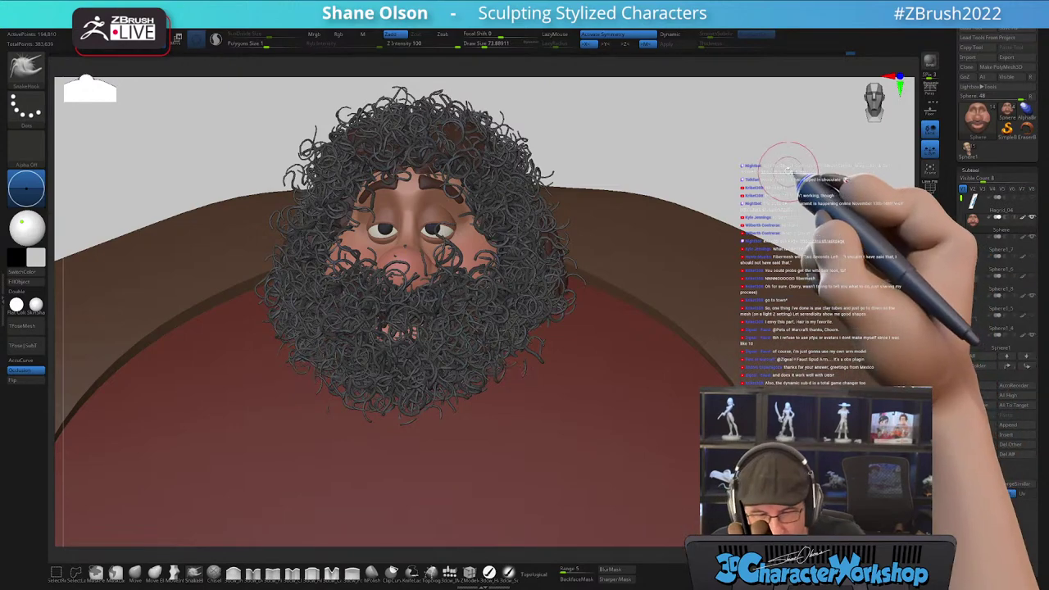
pyautogui.keyDown('alt'); pyautogui.moveTo(792, 179); pyautogui.dragTo(695, 117); pyautogui.keyUp('alt')
pyautogui.keyDown('alt'); pyautogui.moveTo(682, 262); pyautogui.dragTo(733, 227); pyautogui.keyUp('alt')
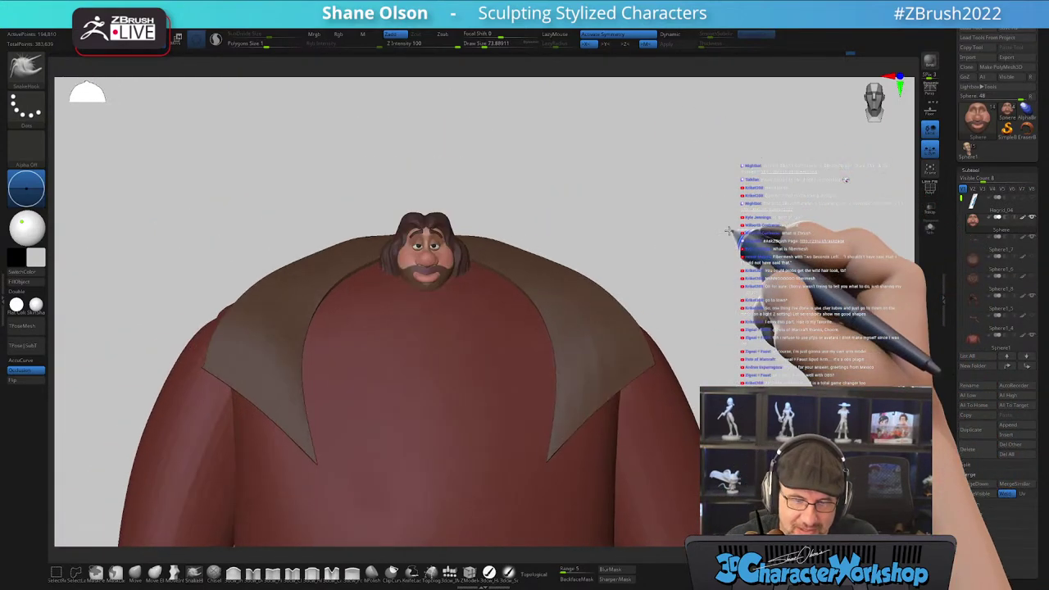
pyautogui.keyDown('alt'); pyautogui.moveTo(743, 290); pyautogui.dragTo(741, 213); pyautogui.keyUp('alt')
pyautogui.keyDown('alt'); pyautogui.moveTo(744, 169); pyautogui.dragTo(784, 327); pyautogui.keyUp('alt')
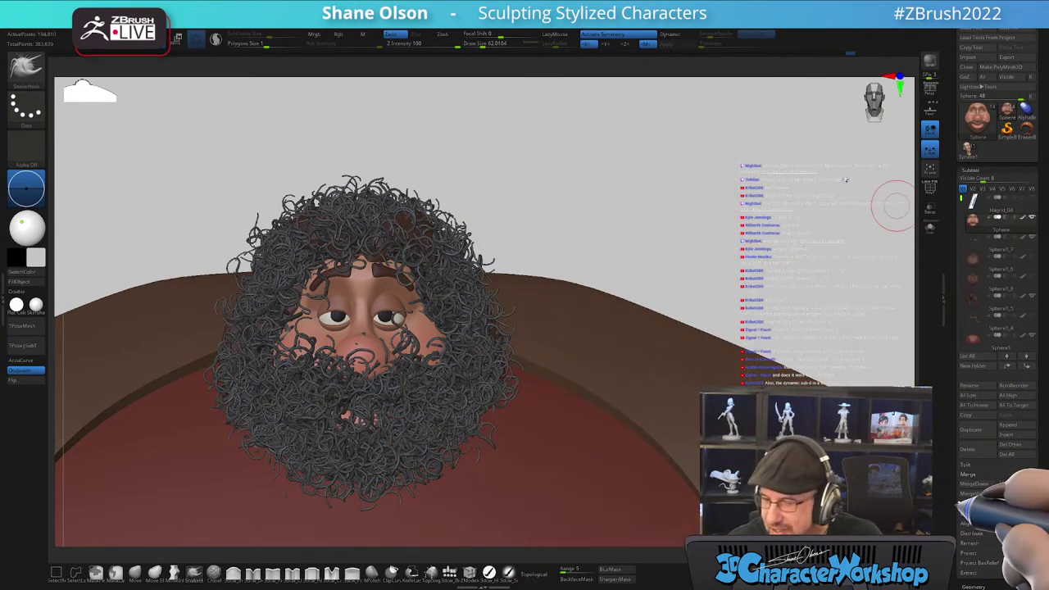
# - Turn off the FiberMesh preview and clear the mask on the head
pyautogui.moveTo(957, 434); pyautogui.dragTo(954, 354)
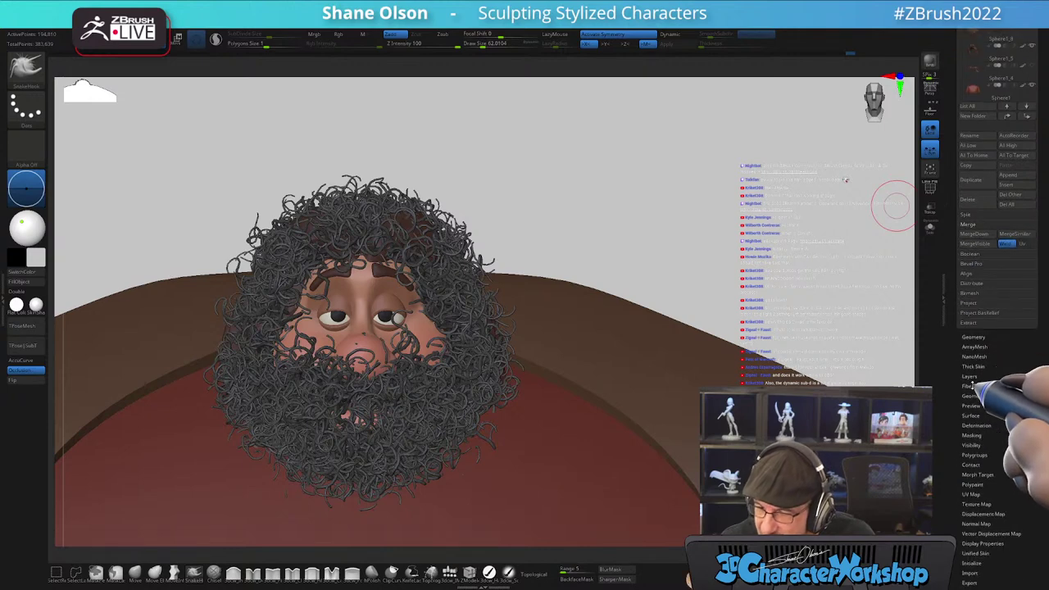
pyautogui.click(972, 386)
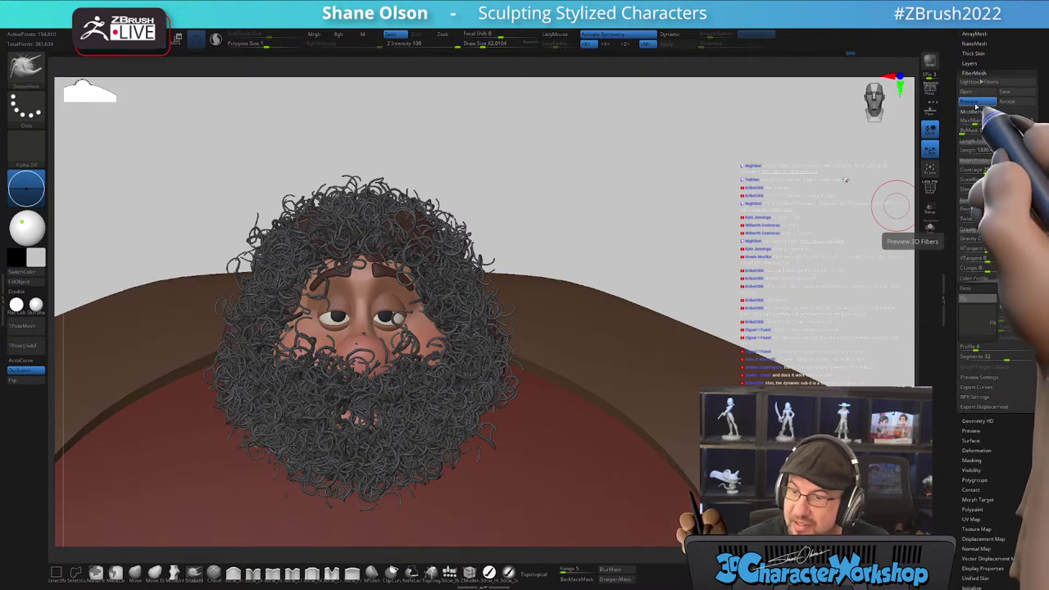
pyautogui.click(970, 101)
pyautogui.keyDown('ctrl'); pyautogui.moveTo(655, 237); pyautogui.dragTo(747, 218); pyautogui.keyUp('ctrl')
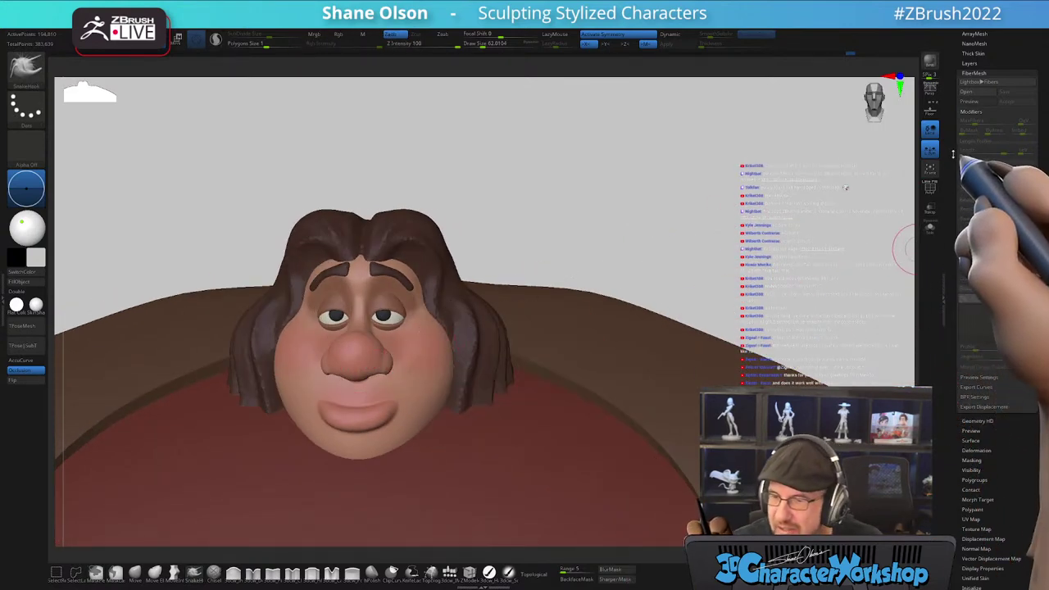
# - Show the sculpted beard and moustache subtools again on the character
pyautogui.moveTo(953, 154); pyautogui.dragTo(947, 274)
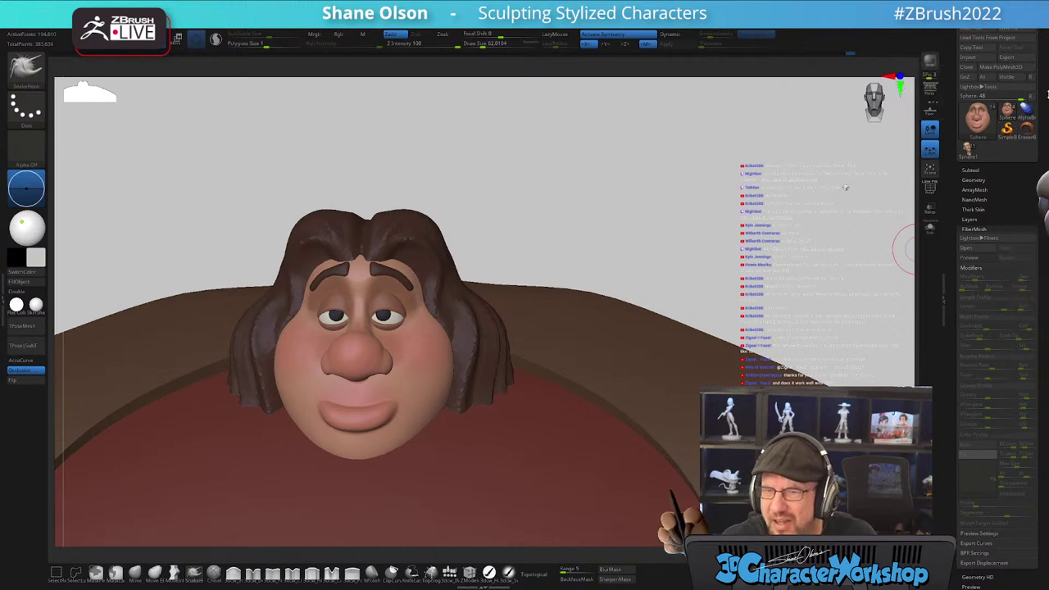
pyautogui.click(971, 170)
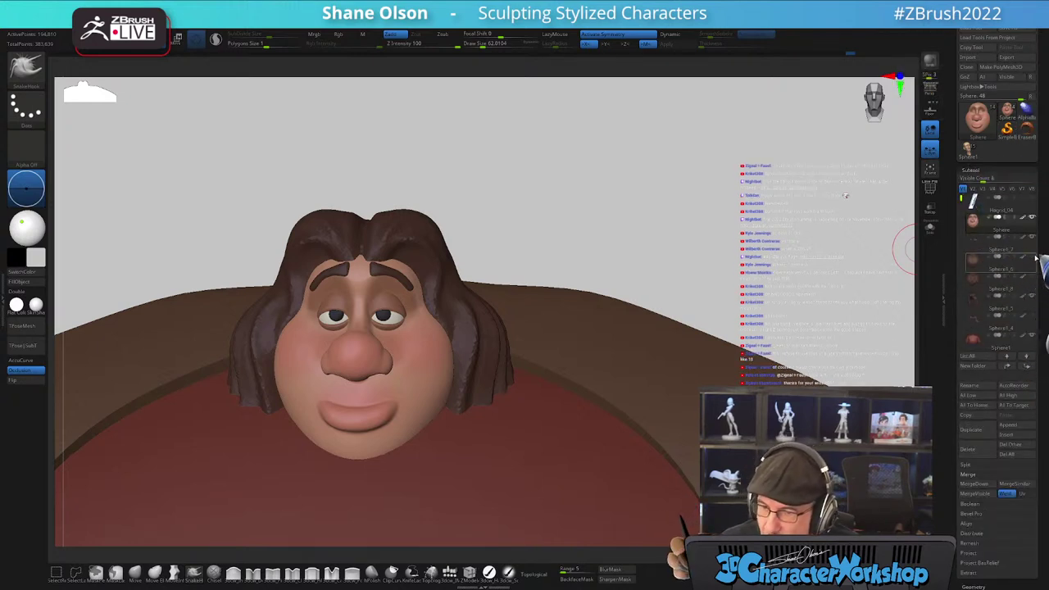
pyautogui.click(1036, 259)
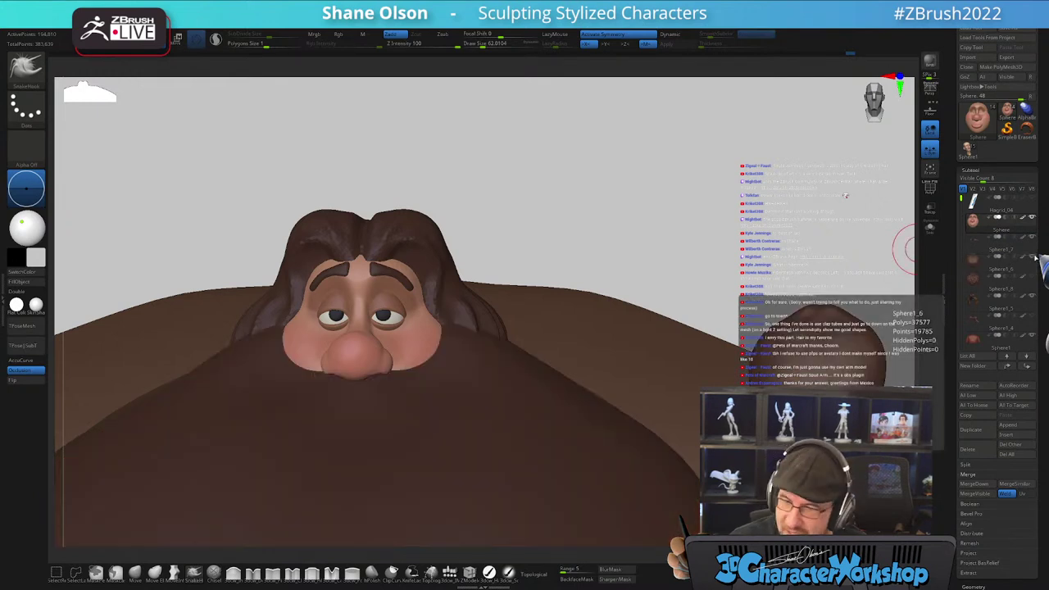
pyautogui.click(1038, 307)
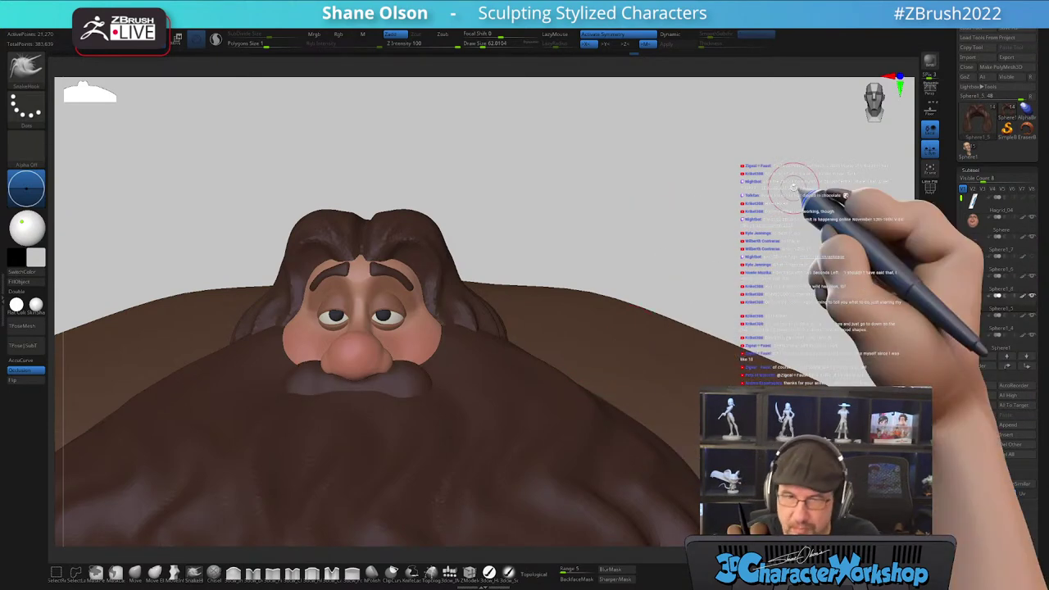
# - Frame the whole bearded upper body and set the brush Draw Size to about 145
pyautogui.keyDown('ctrl'); pyautogui.moveTo(536, 396); pyautogui.dragTo(514, 267, button='right'); pyautogui.keyUp('ctrl')
pyautogui.moveTo(514, 267)
pyautogui.mouseDown()
pyautogui.moveTo(581, 363)
pyautogui.moveTo(604, 375)
pyautogui.moveTo(595, 358)
pyautogui.moveTo(656, 326)
pyautogui.moveTo(677, 333)
pyautogui.moveTo(672, 232)
pyautogui.moveTo(702, 244)
pyautogui.moveTo(749, 239)
pyautogui.moveTo(730, 214)
pyautogui.moveTo(755, 198)
pyautogui.mouseUp()
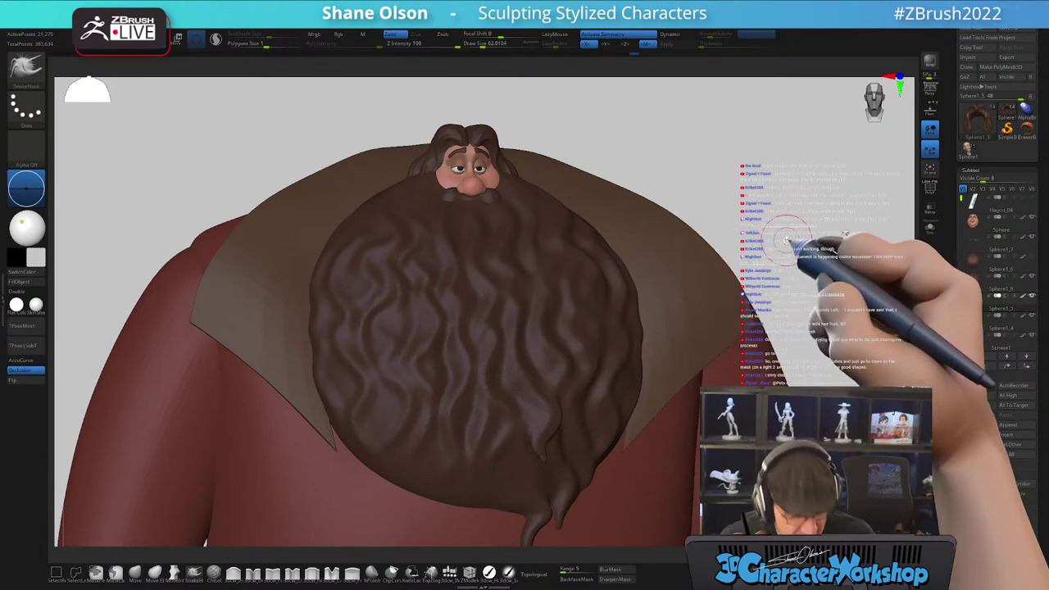
pyautogui.moveTo(791, 199)
pyautogui.mouseDown()
pyautogui.moveTo(770, 203)
pyautogui.moveTo(771, 176)
pyautogui.moveTo(738, 164)
pyautogui.moveTo(698, 168)
pyautogui.moveTo(719, 149)
pyautogui.moveTo(721, 164)
pyautogui.moveTo(707, 143)
pyautogui.moveTo(735, 167)
pyautogui.mouseUp()
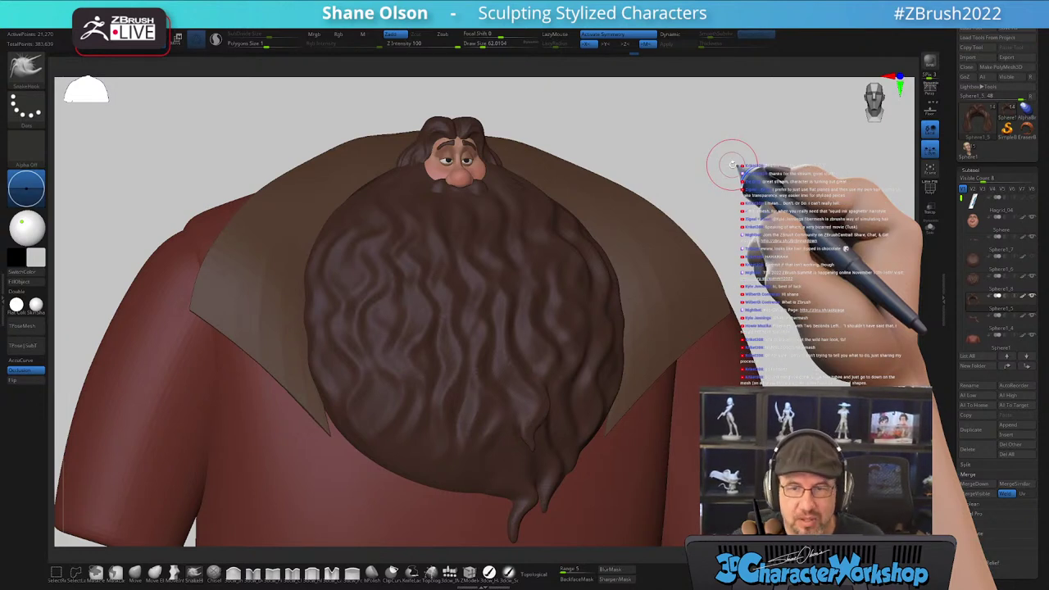
pyautogui.press('s')
pyautogui.moveTo(742, 182); pyautogui.dragTo(752, 181)
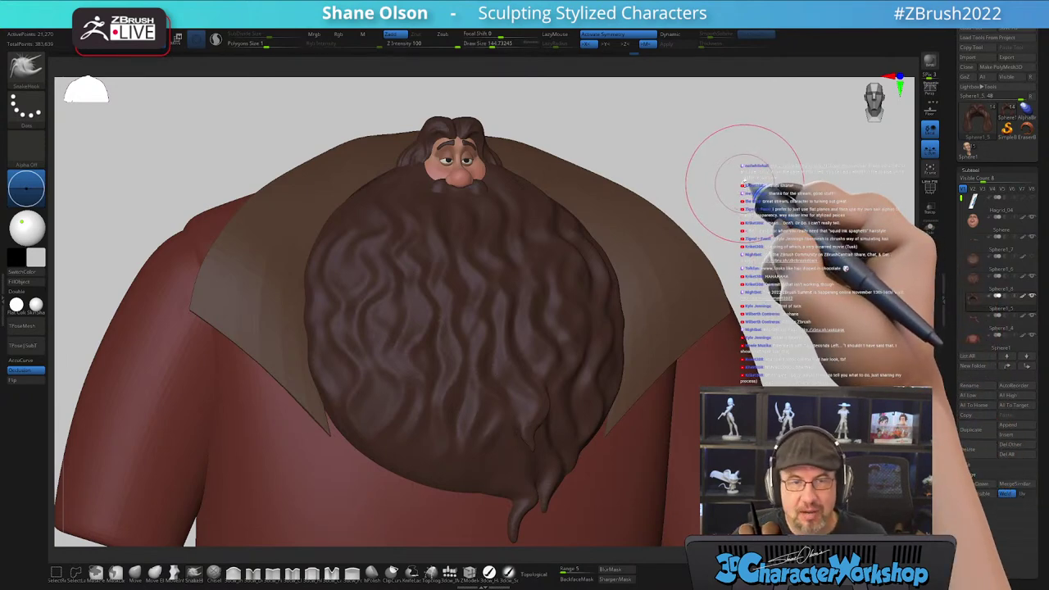